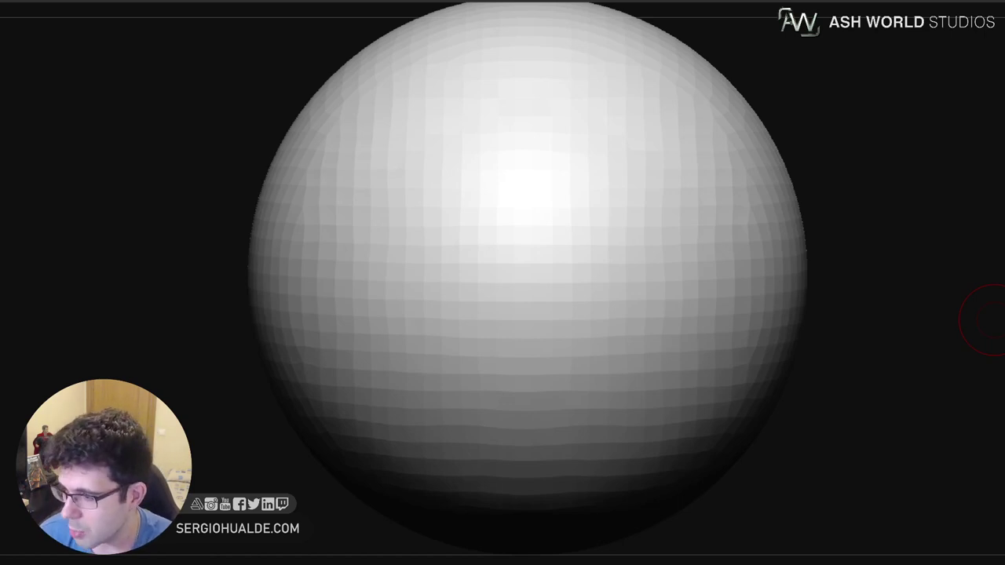
# Scale the sphere down uniformly to about 0.23 with the transform gizmo
pyautogui.keyDown('alt'); pyautogui.moveTo(695, 387); pyautogui.dragTo(705, 396, button='right'); pyautogui.keyUp('alt')
pyautogui.rightClick(709, 384)
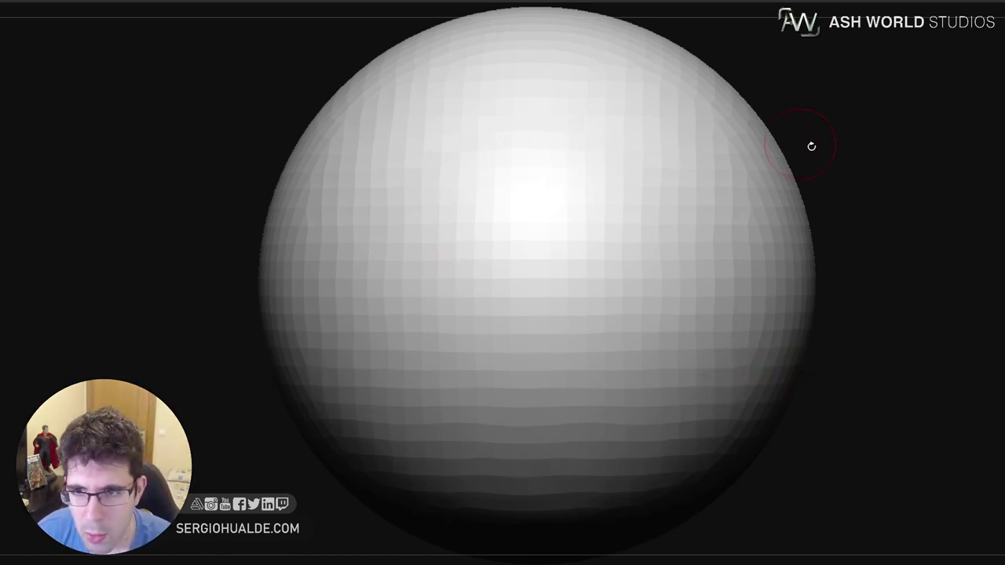
pyautogui.moveTo(850, 163); pyautogui.dragTo(804, 179)
pyautogui.keyDown('ctrl'); pyautogui.moveTo(777, 214); pyautogui.dragTo(672, 278, button='right'); pyautogui.keyUp('ctrl')
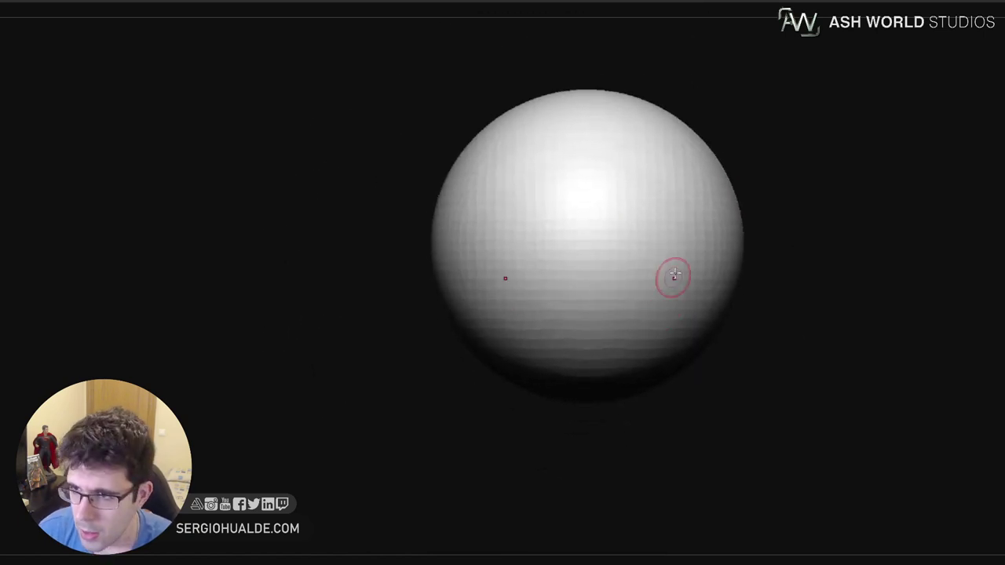
pyautogui.press('w')
pyautogui.moveTo(586, 246); pyautogui.dragTo(520, 343)
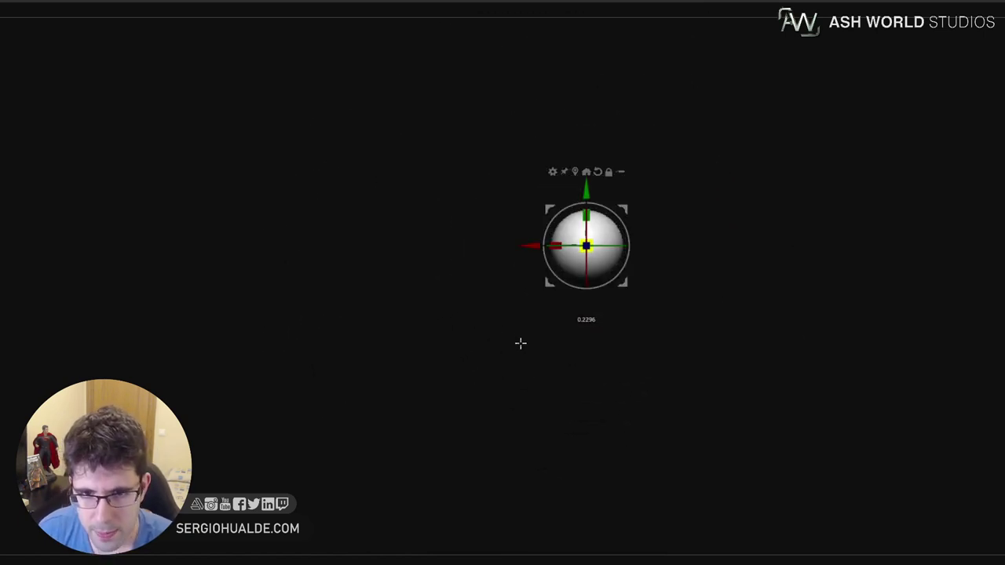
# Stretch the sphere symmetrically into a rough torso with a long lower trunk and two wide shoulders
pyautogui.press('q')
pyautogui.keyDown('ctrl'); pyautogui.moveTo(594, 258); pyautogui.dragTo(599, 267, button='right'); pyautogui.keyUp('ctrl')
pyautogui.press('s')
pyautogui.moveTo(615, 263)
pyautogui.mouseDown()
pyautogui.moveTo(649, 263)
pyautogui.moveTo(611, 281)
pyautogui.moveTo(588, 323)
pyautogui.moveTo(590, 415)
pyautogui.moveTo(590, 406)
pyautogui.mouseUp()
pyautogui.moveTo(603, 232); pyautogui.dragTo(617, 201)
pyautogui.moveTo(654, 248)
pyautogui.mouseDown()
pyautogui.moveTo(726, 217)
pyautogui.moveTo(707, 233)
pyautogui.mouseUp()
pyautogui.moveTo(619, 234)
pyautogui.mouseDown()
pyautogui.moveTo(712, 225)
pyautogui.moveTo(691, 228)
pyautogui.moveTo(751, 232)
pyautogui.mouseUp()
pyautogui.moveTo(755, 233); pyautogui.dragTo(644, 275)
pyautogui.moveTo(644, 275)
pyautogui.mouseDown(button='right')
pyautogui.moveTo(657, 290)
pyautogui.moveTo(641, 256)
pyautogui.mouseUp(button='right')
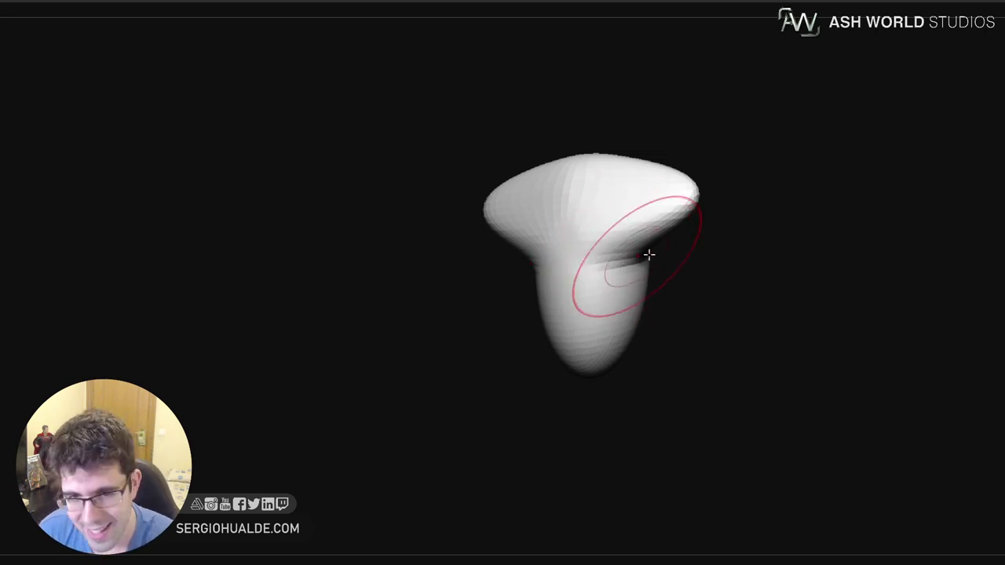
# Thin the torso's depth in side view and bend its front and back contours into a gentle curve
pyautogui.keyDown('shift'); pyautogui.moveTo(702, 303); pyautogui.dragTo(671, 296); pyautogui.keyUp('shift')
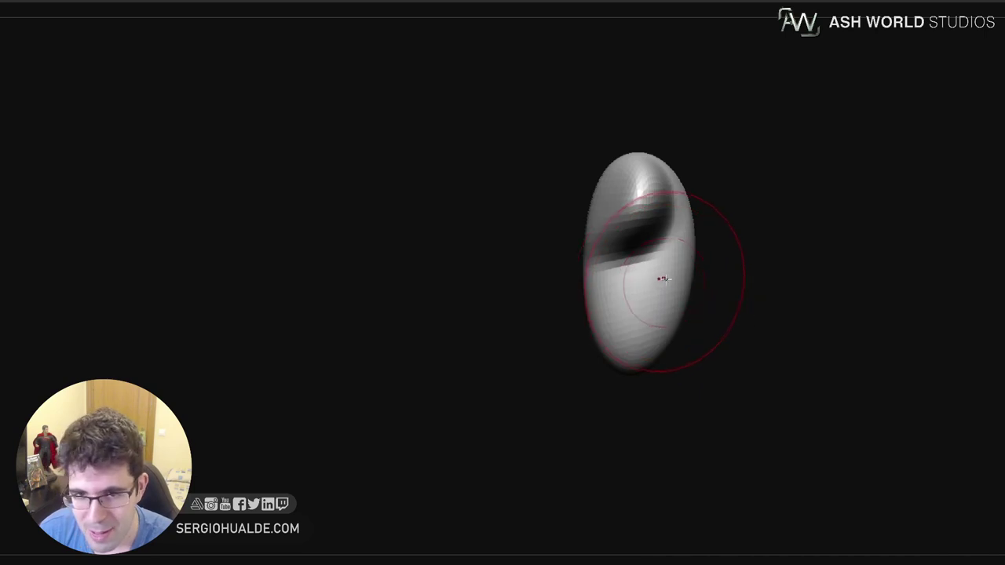
pyautogui.moveTo(693, 254); pyautogui.dragTo(673, 257)
pyautogui.moveTo(671, 339); pyautogui.dragTo(658, 338)
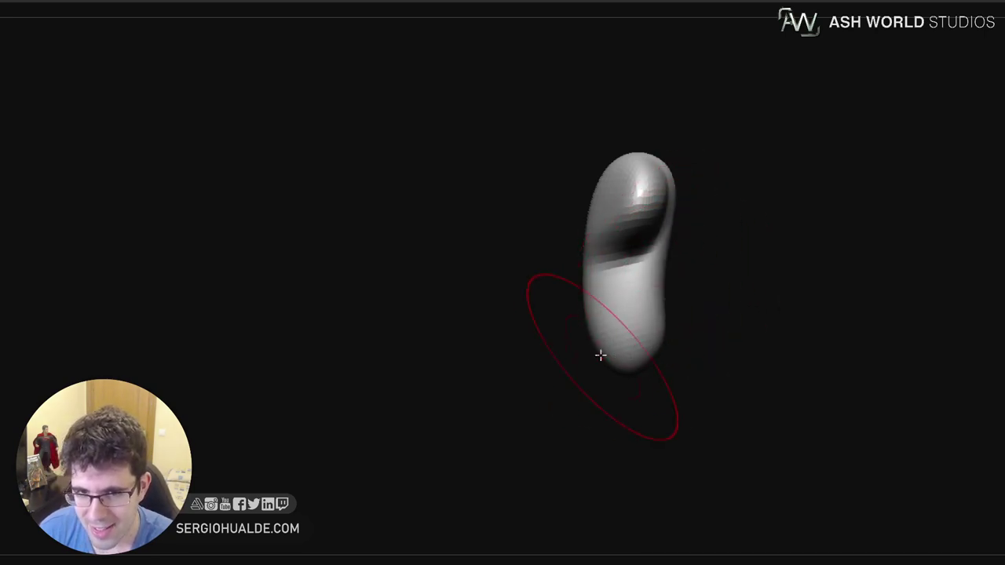
pyautogui.moveTo(600, 354)
pyautogui.mouseDown()
pyautogui.moveTo(588, 352)
pyautogui.moveTo(615, 340)
pyautogui.mouseUp()
pyautogui.moveTo(576, 258)
pyautogui.mouseDown()
pyautogui.moveTo(588, 231)
pyautogui.moveTo(620, 294)
pyautogui.mouseUp()
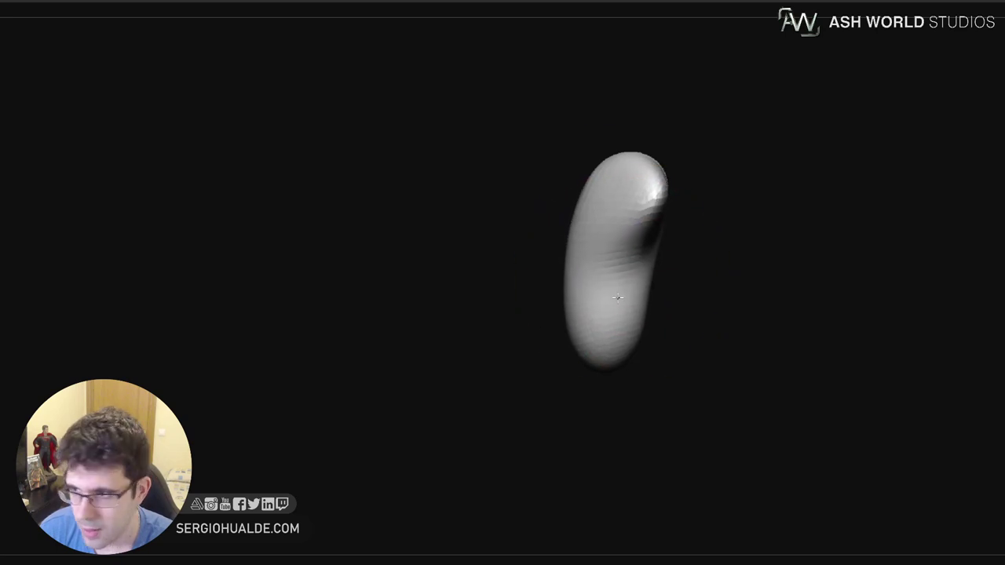
pyautogui.moveTo(734, 290)
pyautogui.mouseDown()
pyautogui.moveTo(651, 284)
pyautogui.moveTo(601, 305)
pyautogui.mouseUp()
pyautogui.moveTo(630, 240); pyautogui.dragTo(630, 239)
# Compare the torso at lower subdivision levels and return to the smoother level
pyautogui.moveTo(594, 132)
pyautogui.keyDown('alt'); pyautogui.mouseDown()
pyautogui.moveTo(621, 236)
pyautogui.moveTo(605, 269)
pyautogui.mouseUp(); pyautogui.keyUp('alt')
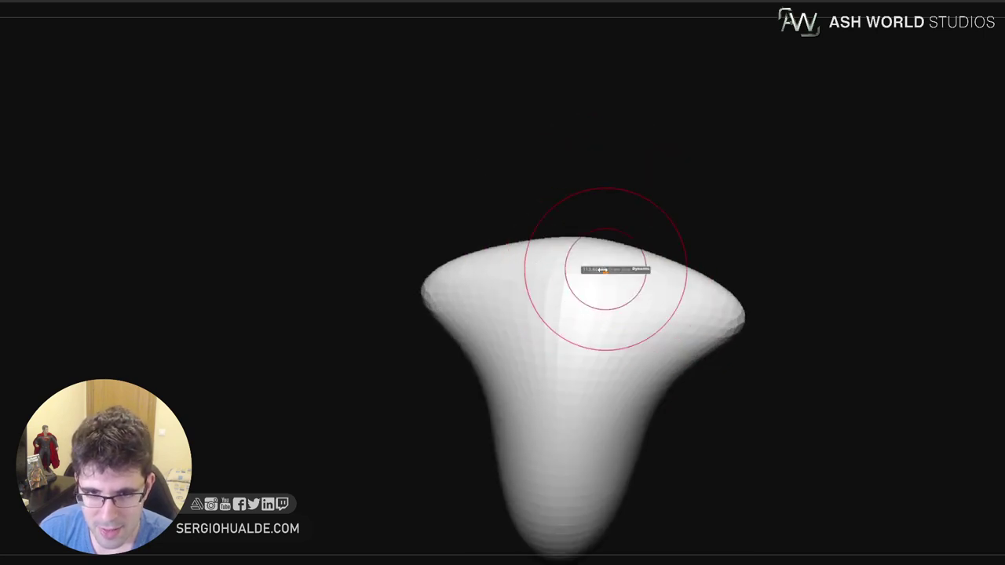
pyautogui.hotkey('shift', 'd')
pyautogui.hotkey('shift', 'd')
pyautogui.moveTo(727, 193); pyautogui.dragTo(747, 160)
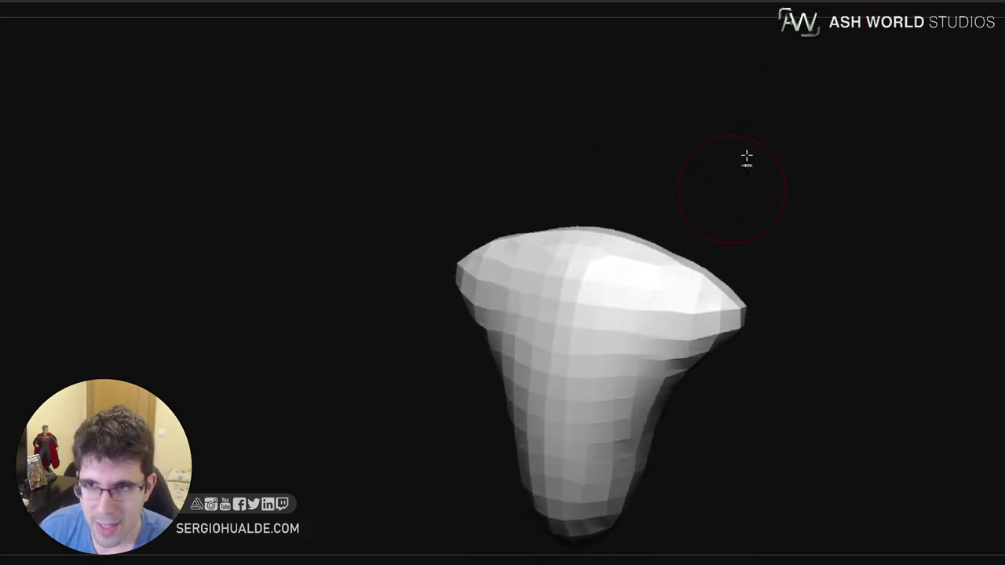
pyautogui.press('d')
pyautogui.press('d')
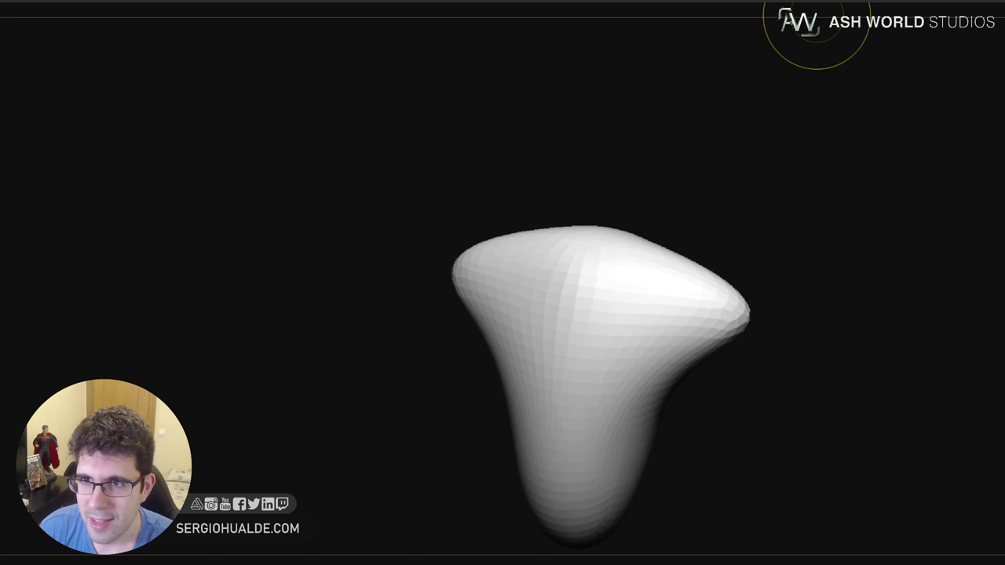
# Remesh the torso with DynaMesh and smooth the shoulder surface
pyautogui.keyDown('ctrl'); pyautogui.moveTo(754, 121); pyautogui.dragTo(751, 138); pyautogui.keyUp('ctrl')
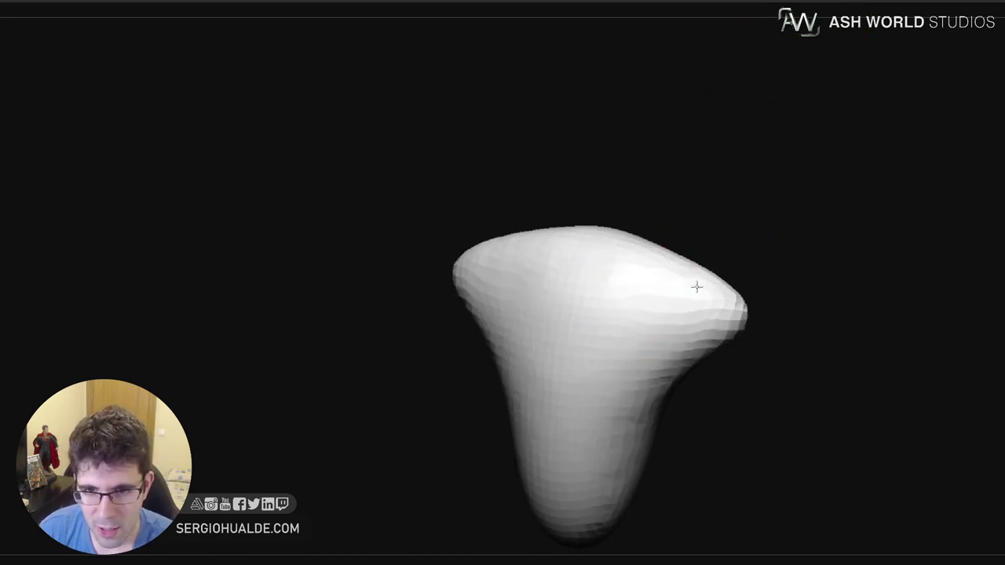
pyautogui.keyDown('shift'); pyautogui.moveTo(696, 286); pyautogui.dragTo(722, 381); pyautogui.keyUp('shift')
# Isolate the top of the torso with an inverted mask, pull the neck upward, and clear the mask
pyautogui.moveTo(757, 206)
pyautogui.mouseDown()
pyautogui.moveTo(628, 228)
pyautogui.moveTo(644, 200)
pyautogui.moveTo(652, 204)
pyautogui.mouseUp()
pyautogui.keyDown('ctrl'); pyautogui.click(736, 164); pyautogui.keyUp('ctrl')
pyautogui.moveTo(670, 275); pyautogui.dragTo(625, 303, button='right')
pyautogui.press('s')
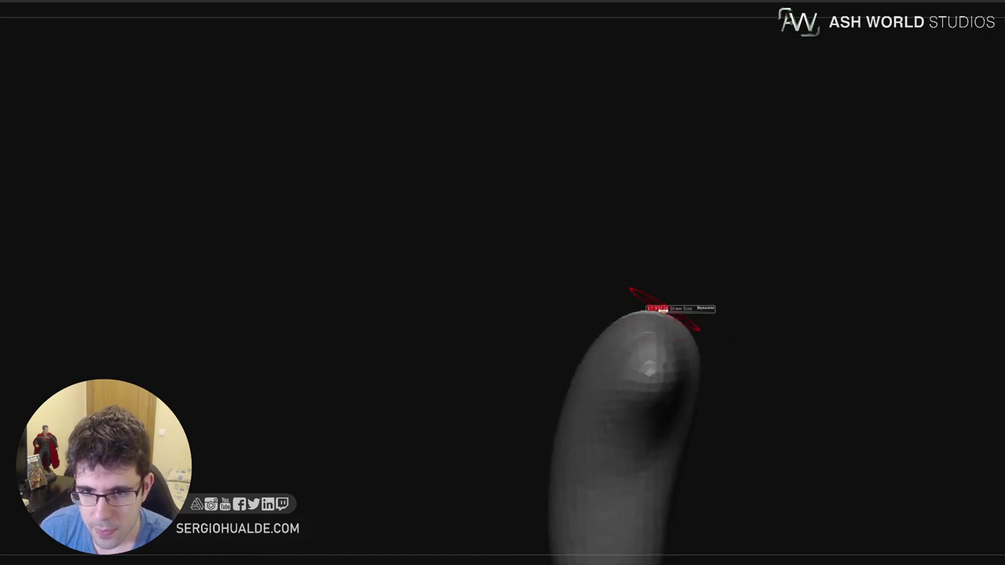
pyautogui.moveTo(663, 310); pyautogui.dragTo(685, 310)
pyautogui.moveTo(651, 314)
pyautogui.mouseDown()
pyautogui.moveTo(648, 217)
pyautogui.moveTo(649, 231)
pyautogui.moveTo(710, 289)
pyautogui.mouseUp()
pyautogui.keyDown('ctrl'); pyautogui.moveTo(707, 222); pyautogui.dragTo(722, 314); pyautogui.keyUp('ctrl')
# Refine the back contour of the neck from the side view
pyautogui.press('s')
pyautogui.press('s')
pyautogui.moveTo(642, 309)
pyautogui.mouseDown()
pyautogui.moveTo(663, 310)
pyautogui.moveTo(619, 311)
pyautogui.mouseUp()
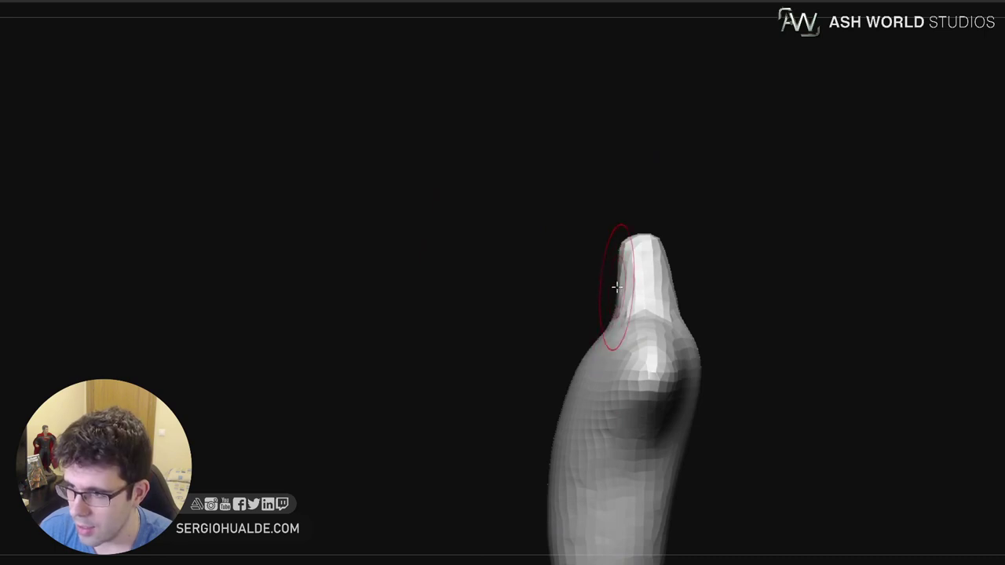
pyautogui.moveTo(616, 287)
pyautogui.keyDown('alt'); pyautogui.mouseDown(button='right')
pyautogui.moveTo(638, 252)
pyautogui.moveTo(657, 250)
pyautogui.mouseUp(button='right'); pyautogui.keyUp('alt')
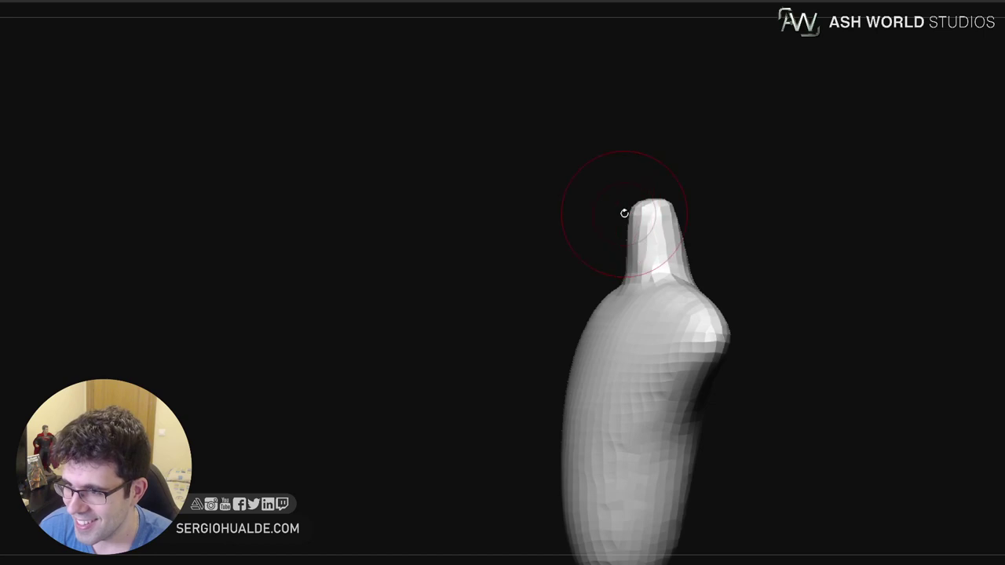
pyautogui.moveTo(623, 218); pyautogui.dragTo(633, 244)
pyautogui.moveTo(632, 241); pyautogui.dragTo(698, 233, button='right')
# Push the sides of the torso inward symmetrically to narrow the waist
pyautogui.keyDown('alt'); pyautogui.moveTo(700, 293); pyautogui.dragTo(693, 237, button='right'); pyautogui.keyUp('alt')
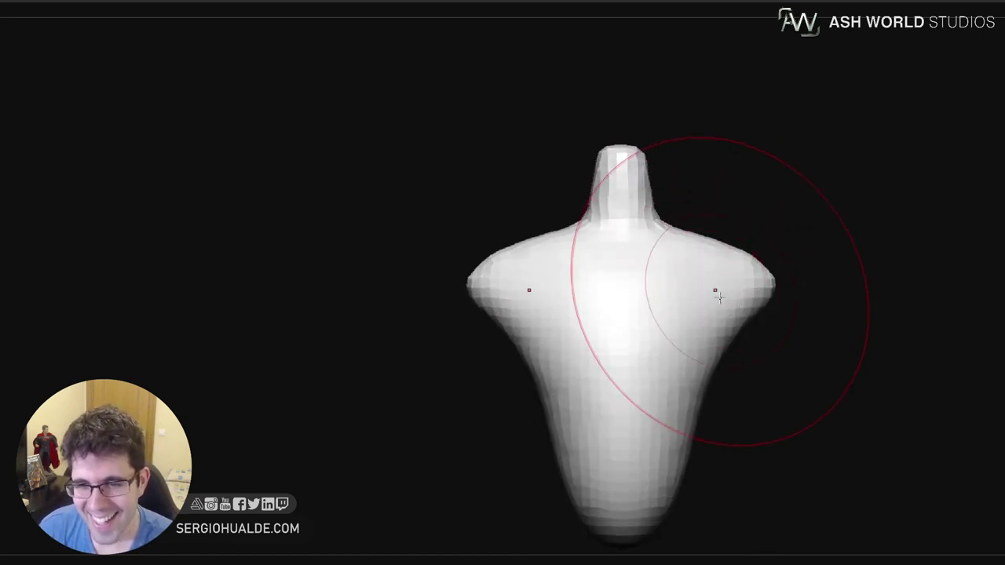
pyautogui.moveTo(696, 350); pyautogui.dragTo(727, 352, button='right')
pyautogui.moveTo(715, 355); pyautogui.dragTo(691, 368)
pyautogui.keyDown('alt'); pyautogui.moveTo(675, 385); pyautogui.dragTo(694, 303, button='right'); pyautogui.keyUp('alt')
pyautogui.keyDown('shift'); pyautogui.moveTo(693, 303); pyautogui.dragTo(699, 321, button='right'); pyautogui.keyUp('shift')
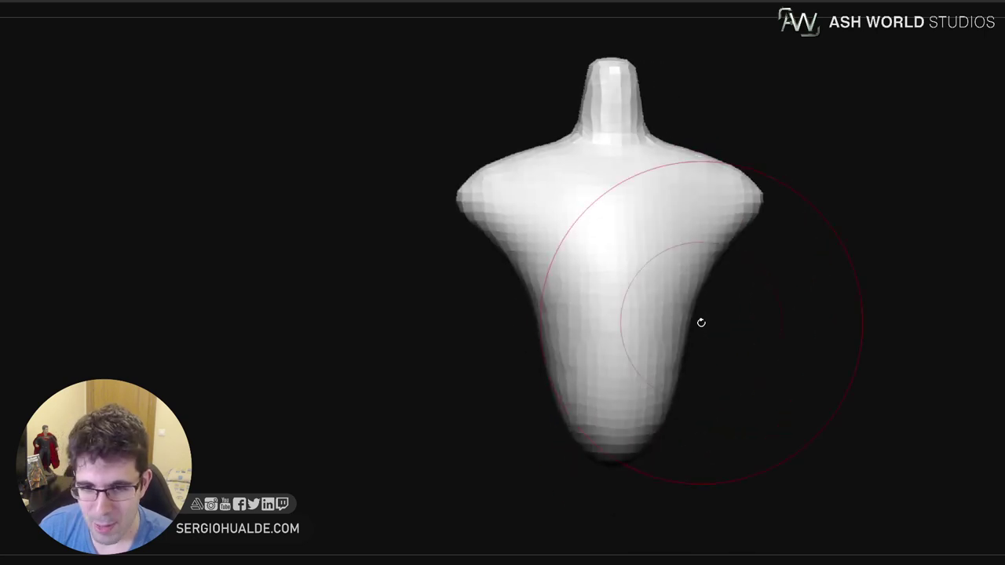
pyautogui.moveTo(695, 325); pyautogui.dragTo(675, 335)
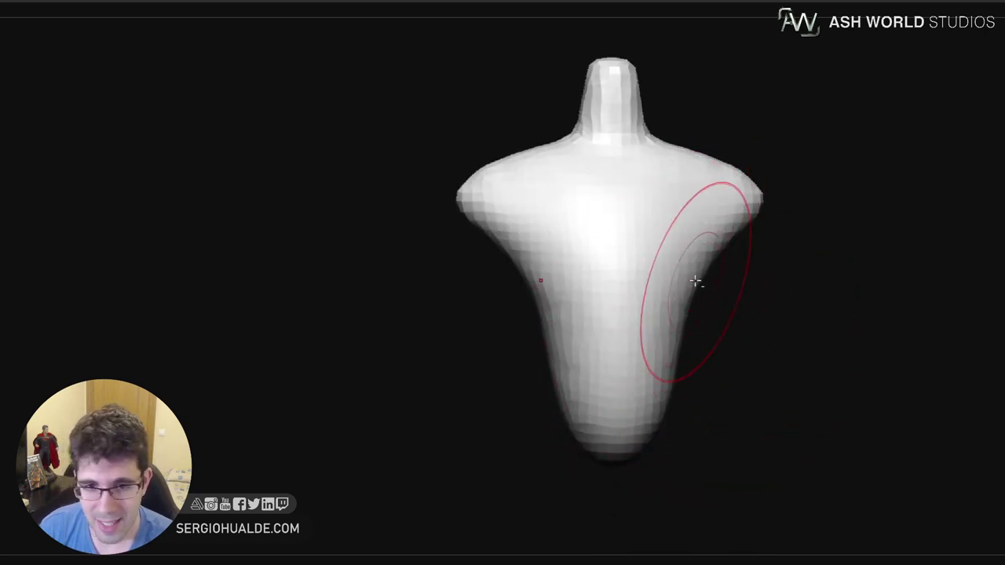
pyautogui.keyDown('alt'); pyautogui.moveTo(699, 285); pyautogui.dragTo(669, 271, button='right'); pyautogui.keyUp('alt')
pyautogui.moveTo(674, 271); pyautogui.dragTo(660, 261)
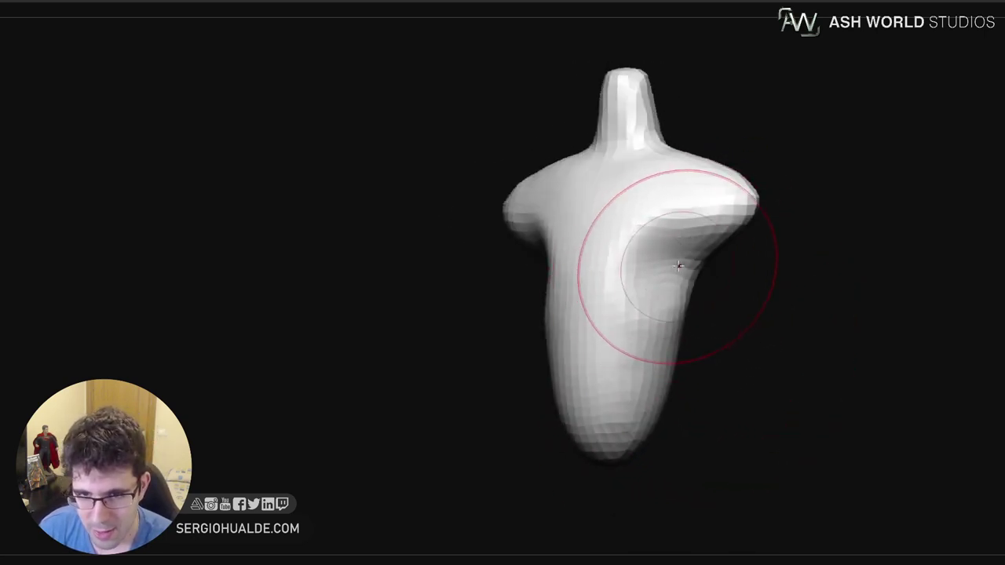
pyautogui.hotkey('ctrl', 'z')
# Set the brush alpha to Alpha Off and switch it back to ~BrushAlpha
pyautogui.click(1004, 129)
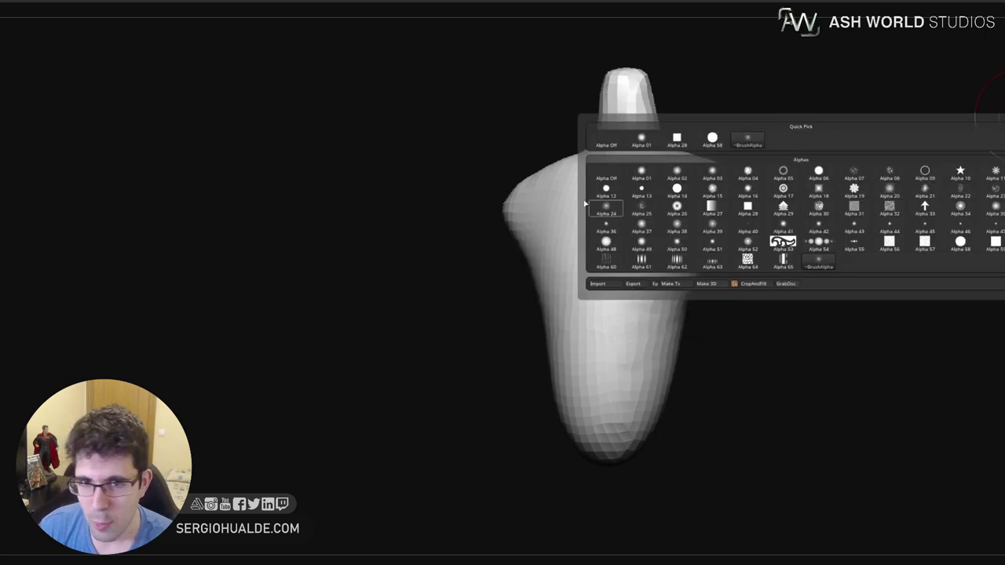
pyautogui.click(1004, 129)
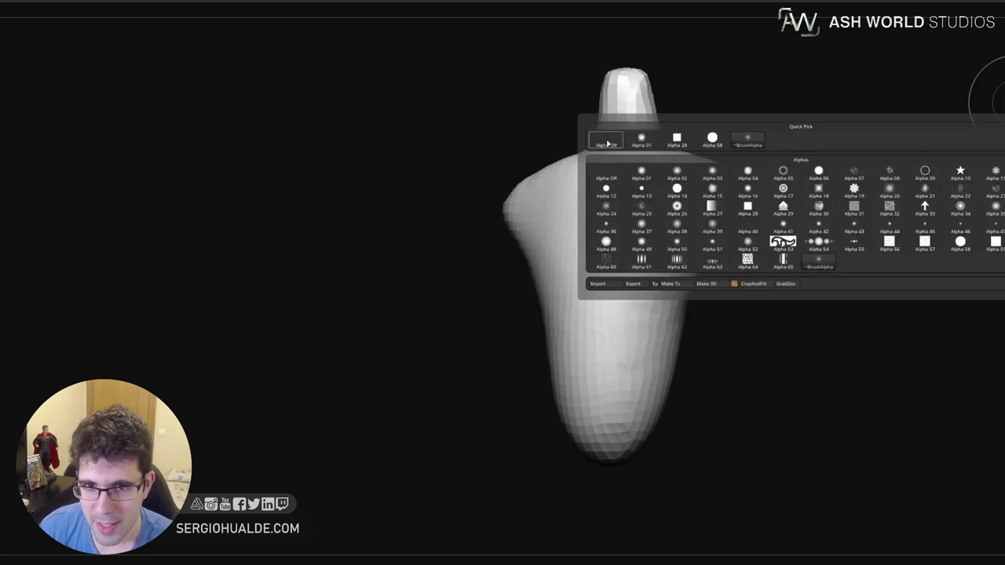
pyautogui.click(606, 141)
pyautogui.click(1004, 129)
pyautogui.click(738, 138)
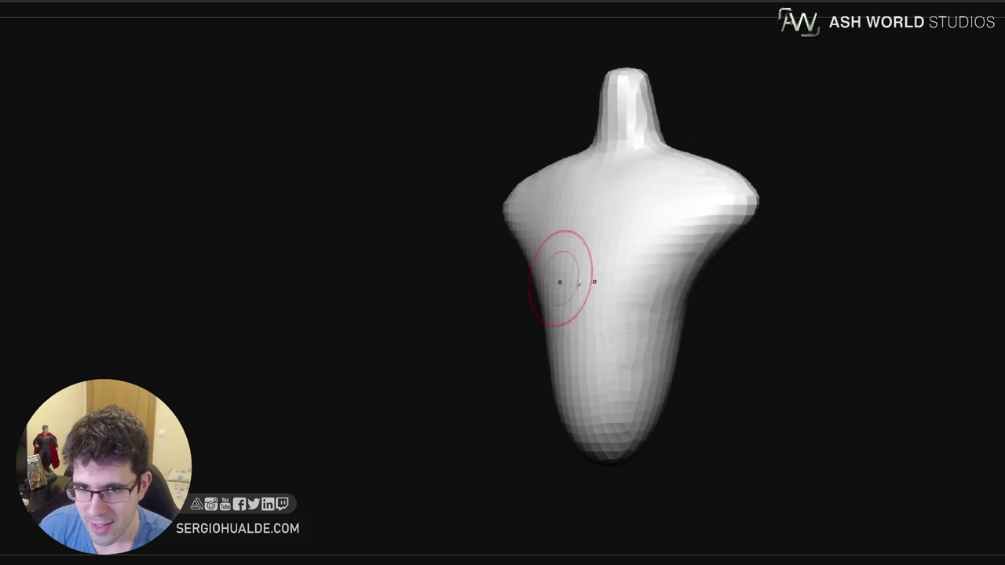
# Carve symmetrical underarm hollows beneath both shoulders, undoing the unwanted strokes
pyautogui.moveTo(707, 240); pyautogui.dragTo(647, 273)
pyautogui.moveTo(726, 271)
pyautogui.mouseDown()
pyautogui.moveTo(672, 269)
pyautogui.moveTo(689, 294)
pyautogui.moveTo(623, 236)
pyautogui.moveTo(615, 298)
pyautogui.moveTo(757, 278)
pyautogui.mouseUp()
pyautogui.moveTo(702, 258)
pyautogui.mouseDown()
pyautogui.moveTo(664, 290)
pyautogui.moveTo(691, 256)
pyautogui.moveTo(675, 251)
pyautogui.mouseUp()
pyautogui.hotkey('ctrl', 'z')
pyautogui.hotkey('ctrl', 'z')
pyautogui.moveTo(718, 287); pyautogui.dragTo(749, 282)
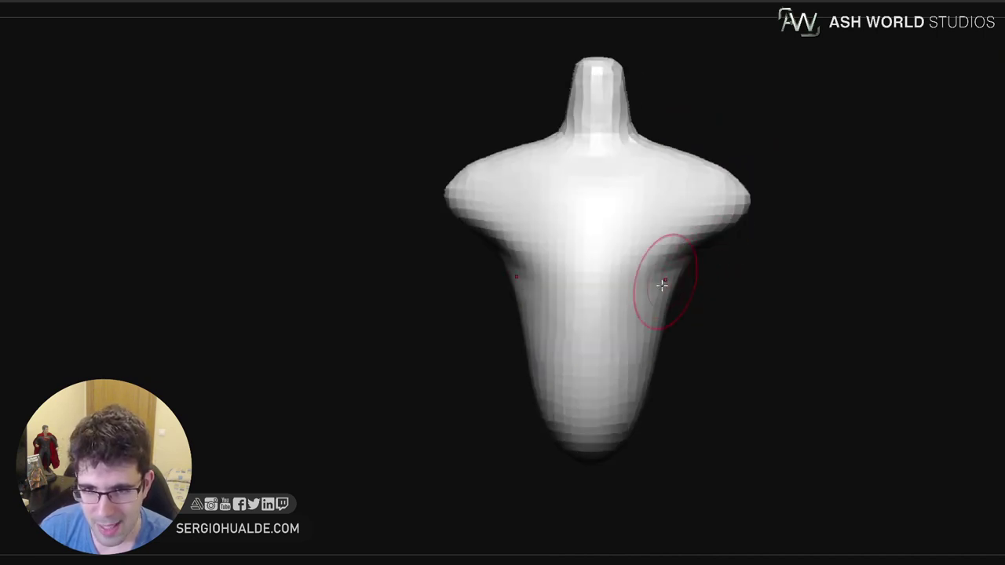
# Sculpt the spine groove and the raised back muscle masses on the rear of the torso
pyautogui.moveTo(718, 313)
pyautogui.keyDown('alt'); pyautogui.mouseDown()
pyautogui.moveTo(728, 264)
pyautogui.moveTo(703, 281)
pyautogui.mouseUp(); pyautogui.keyUp('alt')
pyautogui.moveTo(765, 278); pyautogui.dragTo(690, 263)
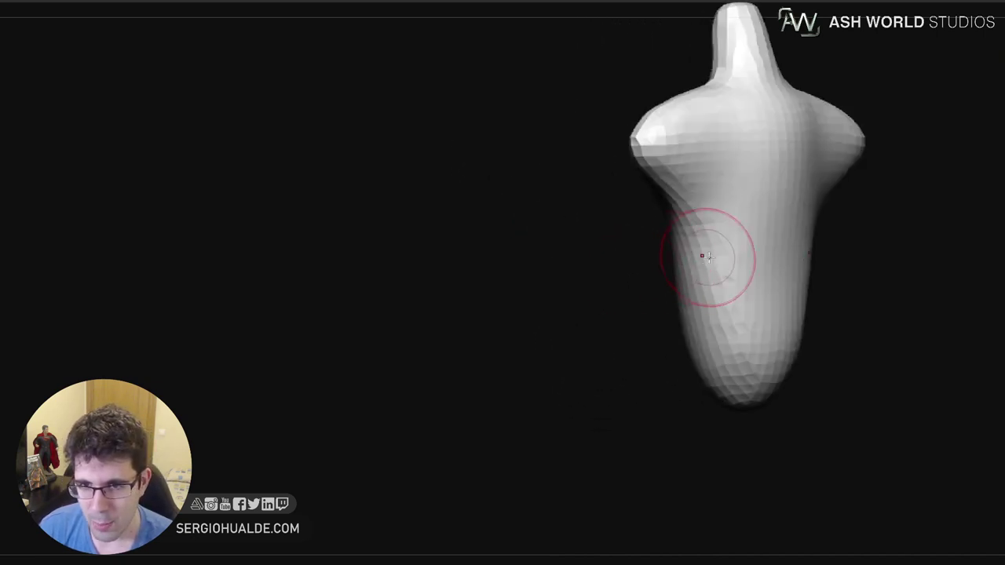
pyautogui.moveTo(709, 258); pyautogui.dragTo(691, 253, button='right')
pyautogui.moveTo(705, 157)
pyautogui.mouseDown()
pyautogui.moveTo(740, 231)
pyautogui.moveTo(712, 189)
pyautogui.moveTo(753, 243)
pyautogui.mouseUp()
pyautogui.moveTo(765, 265); pyautogui.dragTo(715, 268)
pyautogui.moveTo(765, 79); pyautogui.dragTo(765, 224)
pyautogui.moveTo(755, 114)
pyautogui.mouseDown()
pyautogui.moveTo(780, 345)
pyautogui.moveTo(791, 294)
pyautogui.mouseUp()
pyautogui.moveTo(834, 138)
pyautogui.mouseDown()
pyautogui.moveTo(825, 265)
pyautogui.moveTo(830, 234)
pyautogui.mouseUp()
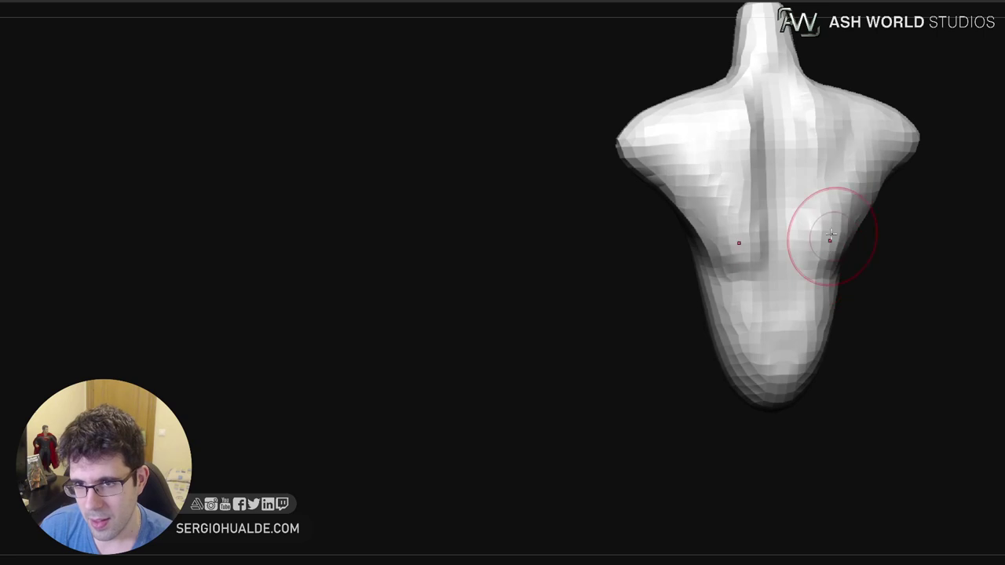
# Smooth the sculpted strokes across the back and along the sides of the spine
pyautogui.moveTo(813, 114)
pyautogui.keyDown('shift'); pyautogui.mouseDown()
pyautogui.moveTo(819, 183)
pyautogui.moveTo(857, 217)
pyautogui.moveTo(838, 267)
pyautogui.mouseUp(); pyautogui.keyUp('shift')
pyautogui.keyDown('alt'); pyautogui.moveTo(838, 259); pyautogui.dragTo(781, 272, button='right'); pyautogui.keyUp('alt')
pyautogui.moveTo(848, 216); pyautogui.dragTo(792, 203, button='right')
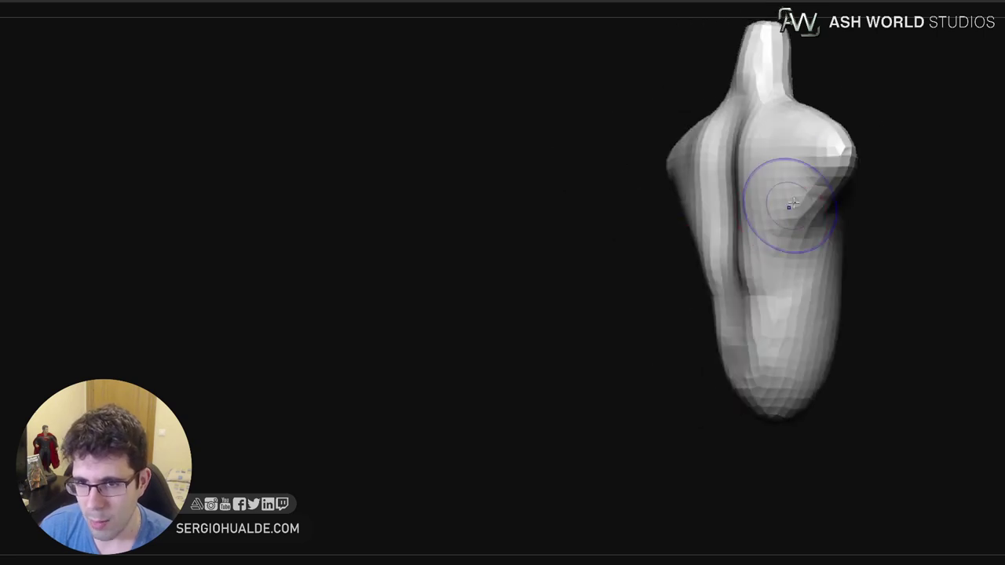
pyautogui.moveTo(793, 204)
pyautogui.keyDown('shift'); pyautogui.mouseDown()
pyautogui.moveTo(757, 255)
pyautogui.moveTo(736, 263)
pyautogui.mouseUp(); pyautogui.keyUp('shift')
# Adjust the torso silhouette from behind by widening the sides below the armpits and narrowing the lower waist
pyautogui.moveTo(787, 139); pyautogui.dragTo(842, 149, button='right')
pyautogui.press('s')
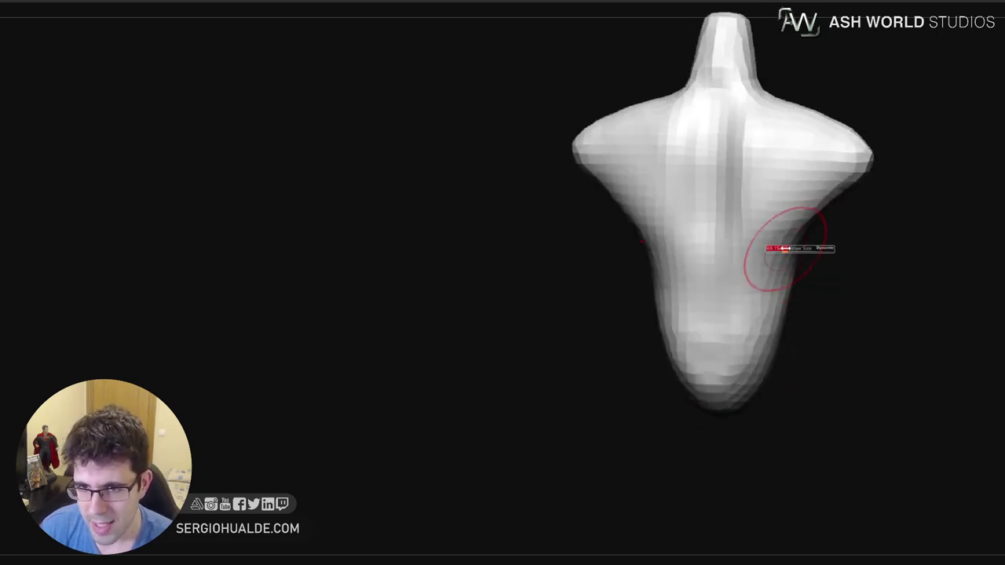
pyautogui.moveTo(785, 249); pyautogui.dragTo(795, 249)
pyautogui.moveTo(788, 245); pyautogui.dragTo(805, 232)
pyautogui.moveTo(784, 315); pyautogui.dragTo(765, 322)
# Carve symmetrical hollows along the top of the shoulders beside the base of the neck
pyautogui.keyDown('shift'); pyautogui.moveTo(829, 308); pyautogui.dragTo(746, 295); pyautogui.keyUp('shift')
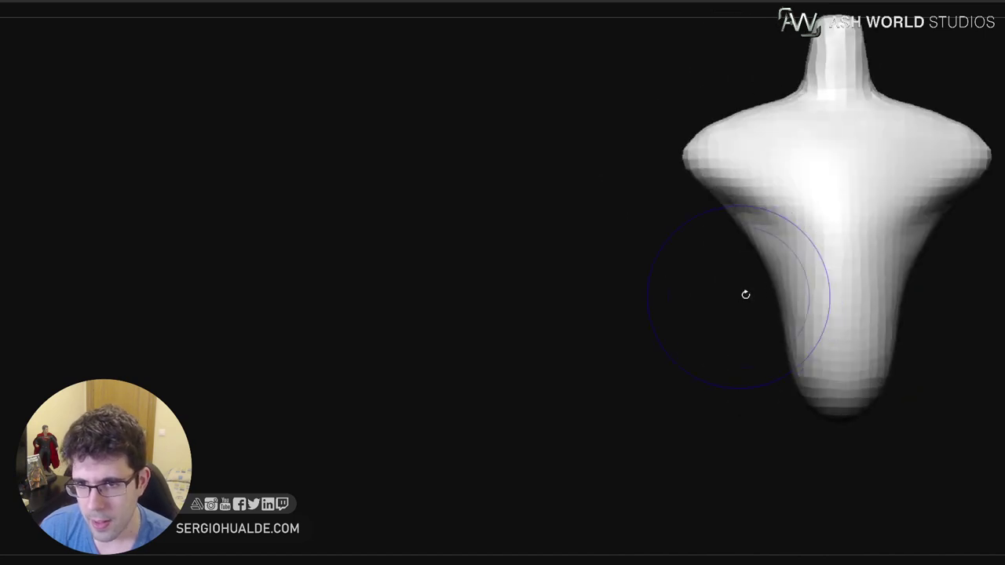
pyautogui.keyDown('alt'); pyautogui.moveTo(746, 295); pyautogui.dragTo(571, 369, button='right'); pyautogui.keyUp('alt')
pyautogui.press('s')
pyautogui.moveTo(686, 243); pyautogui.dragTo(676, 240)
pyautogui.moveTo(690, 260); pyautogui.dragTo(691, 303, button='right')
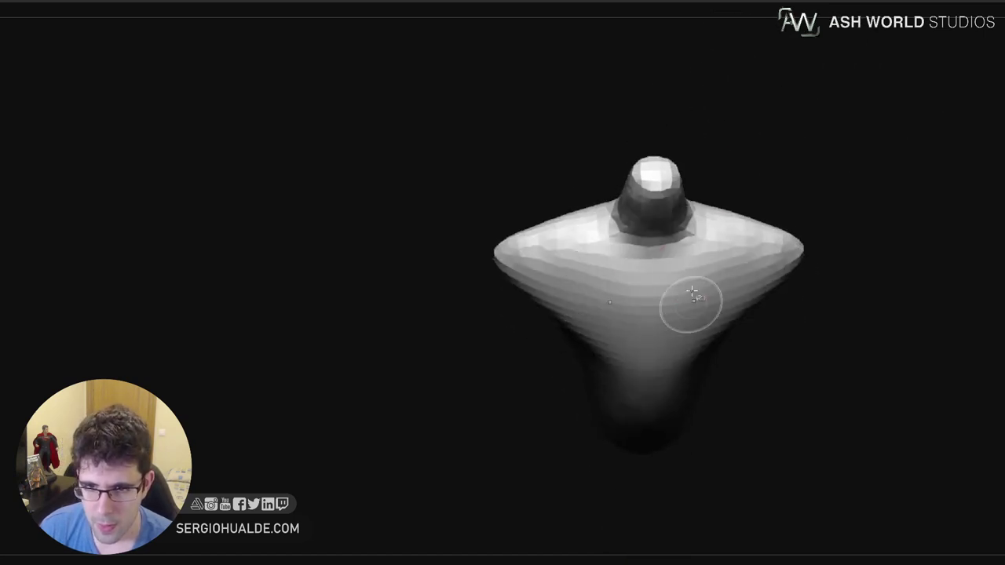
pyautogui.moveTo(697, 231)
pyautogui.mouseDown()
pyautogui.moveTo(698, 268)
pyautogui.moveTo(762, 269)
pyautogui.mouseUp()
pyautogui.moveTo(763, 269)
pyautogui.mouseDown(button='right')
pyautogui.moveTo(753, 294)
pyautogui.moveTo(762, 275)
pyautogui.mouseUp(button='right')
pyautogui.keyDown('shift'); pyautogui.moveTo(761, 274); pyautogui.dragTo(721, 263, button='right'); pyautogui.keyUp('shift')
# Isolate the shoulder tips with an inverted mask, pull out two long arms diagonally downward, and clear the mask
pyautogui.moveTo(698, 205)
pyautogui.keyDown('ctrl'); pyautogui.mouseDown()
pyautogui.moveTo(665, 265)
pyautogui.moveTo(721, 307)
pyautogui.moveTo(706, 294)
pyautogui.moveTo(723, 257)
pyautogui.mouseUp(); pyautogui.keyUp('ctrl')
pyautogui.keyDown('ctrl'); pyautogui.click(711, 289); pyautogui.keyUp('ctrl')
pyautogui.press('s')
pyautogui.press('s')
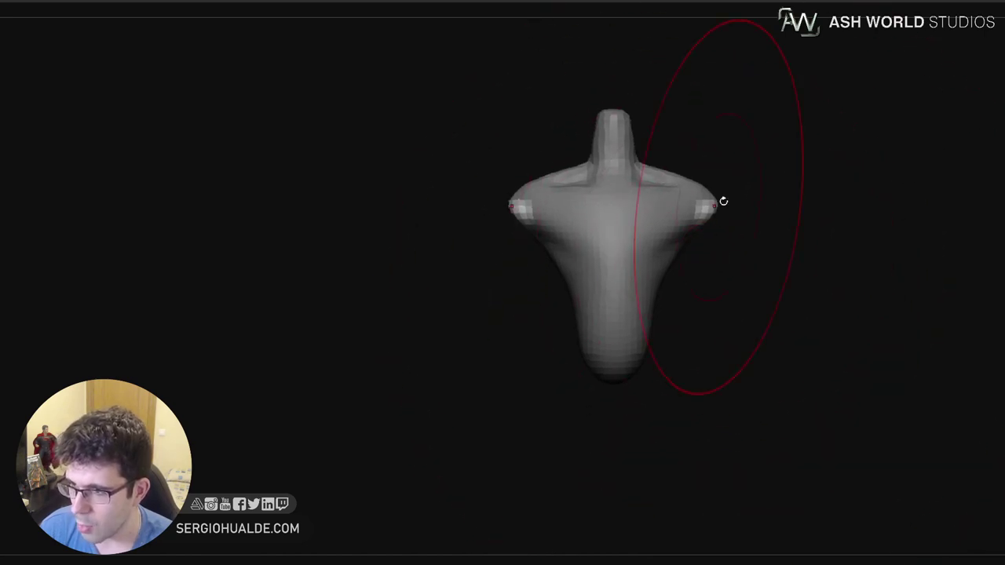
pyautogui.moveTo(707, 221)
pyautogui.mouseDown()
pyautogui.moveTo(747, 328)
pyautogui.moveTo(853, 501)
pyautogui.mouseUp()
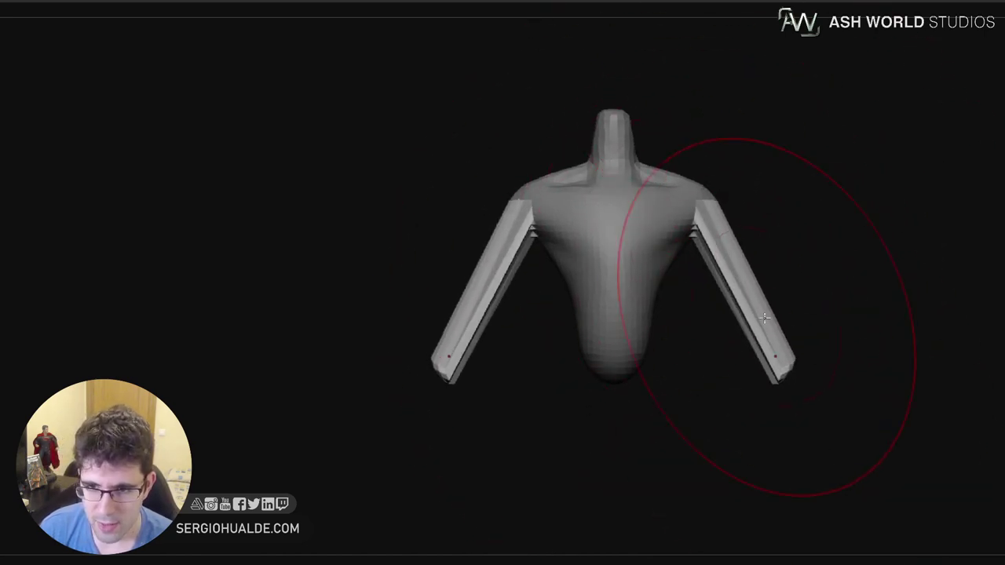
pyautogui.moveTo(778, 318); pyautogui.dragTo(860, 498)
pyautogui.keyDown('alt'); pyautogui.moveTo(812, 368); pyautogui.dragTo(818, 291); pyautogui.keyUp('alt')
pyautogui.keyDown('ctrl'); pyautogui.moveTo(837, 233); pyautogui.dragTo(868, 307); pyautogui.keyUp('ctrl')
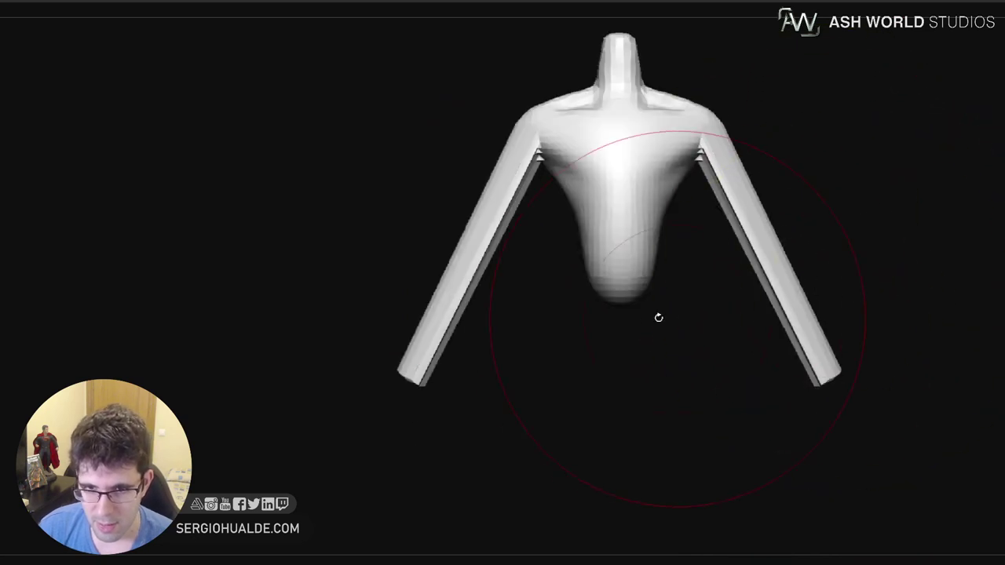
pyautogui.keyDown('ctrl'); pyautogui.moveTo(630, 332); pyautogui.dragTo(701, 341); pyautogui.keyUp('ctrl')
pyautogui.keyDown('alt'); pyautogui.moveTo(642, 348); pyautogui.dragTo(570, 324); pyautogui.keyUp('alt')
pyautogui.hotkey('ctrl', 'z')
pyautogui.keyDown('ctrl'); pyautogui.moveTo(580, 272); pyautogui.dragTo(633, 330); pyautogui.keyUp('ctrl')
pyautogui.keyDown('ctrl'); pyautogui.click(649, 367); pyautogui.keyUp('ctrl')
pyautogui.moveTo(627, 284); pyautogui.dragTo(593, 564)
pyautogui.hotkey('ctrl', 'z')
pyautogui.keyDown('ctrl'); pyautogui.moveTo(635, 431); pyautogui.dragTo(647, 401); pyautogui.keyUp('ctrl')
# Isolate the leg areas at the torso's base with an inverted mask, pull out two long legs, and clear the mask
pyautogui.moveTo(615, 280)
pyautogui.keyDown('ctrl'); pyautogui.mouseDown()
pyautogui.moveTo(635, 300)
pyautogui.moveTo(606, 385)
pyautogui.moveTo(577, 562)
pyautogui.moveTo(543, 524)
pyautogui.mouseUp(); pyautogui.keyUp('ctrl')
pyautogui.keyDown('ctrl'); pyautogui.click(633, 335); pyautogui.keyUp('ctrl')
pyautogui.keyDown('alt'); pyautogui.moveTo(595, 462); pyautogui.dragTo(588, 407); pyautogui.keyUp('alt')
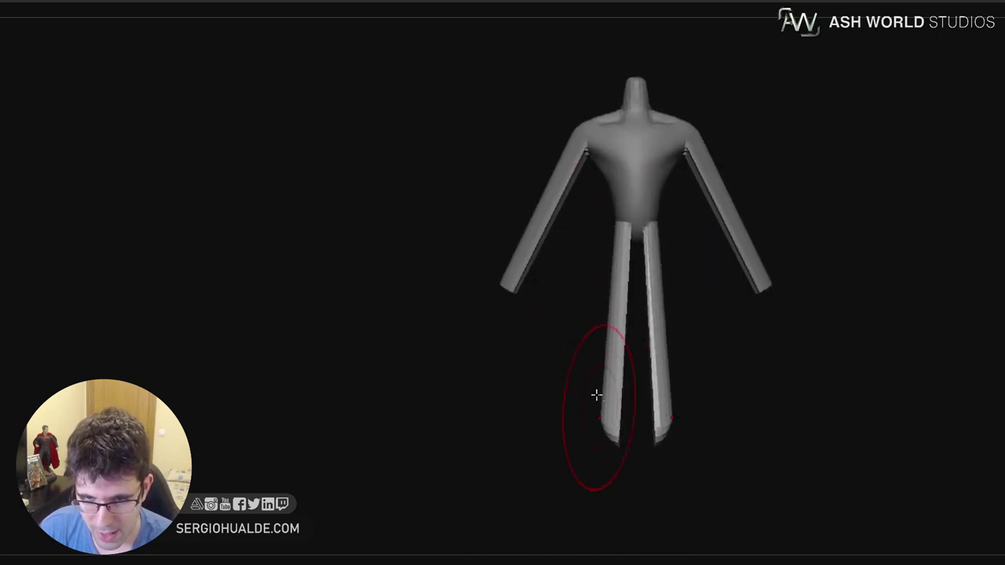
pyautogui.keyDown('ctrl'); pyautogui.moveTo(713, 339); pyautogui.dragTo(685, 324); pyautogui.keyUp('ctrl')
pyautogui.click(695, 345)
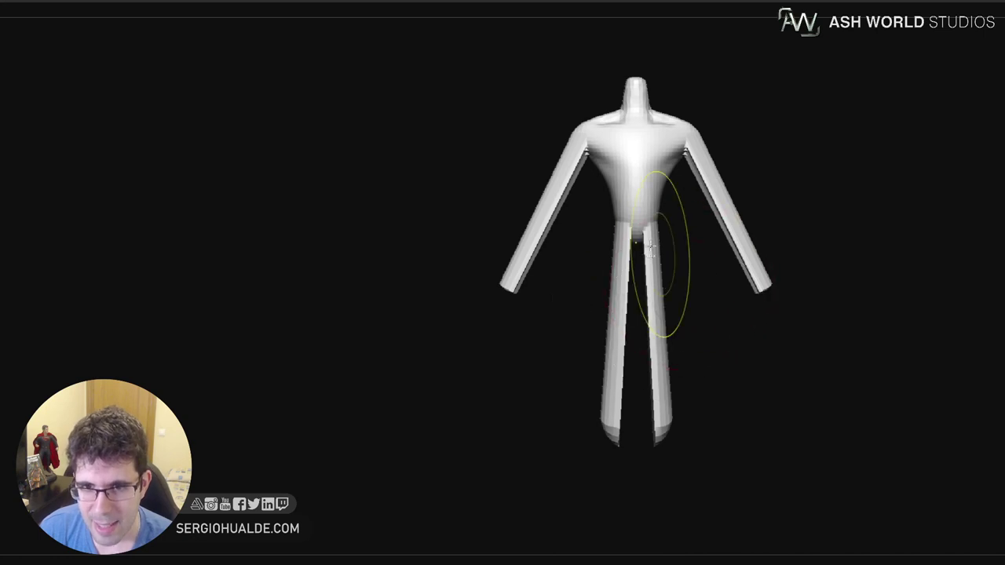
pyautogui.moveTo(664, 253)
pyautogui.keyDown('ctrl'); pyautogui.mouseDown(button='right')
pyautogui.moveTo(677, 224)
pyautogui.moveTo(690, 355)
pyautogui.mouseUp(button='right'); pyautogui.keyUp('ctrl')
pyautogui.moveTo(799, 241); pyautogui.dragTo(792, 250, button='right')
pyautogui.moveTo(792, 250); pyautogui.dragTo(760, 228)
pyautogui.moveTo(760, 228)
pyautogui.keyDown('alt'); pyautogui.mouseDown(button='right')
pyautogui.moveTo(643, 238)
pyautogui.moveTo(699, 246)
pyautogui.moveTo(819, 217)
pyautogui.moveTo(715, 276)
pyautogui.moveTo(698, 251)
pyautogui.mouseUp(button='right'); pyautogui.keyUp('alt')
pyautogui.keyDown('shift'); pyautogui.moveTo(698, 251); pyautogui.dragTo(738, 246, button='right'); pyautogui.keyUp('shift')
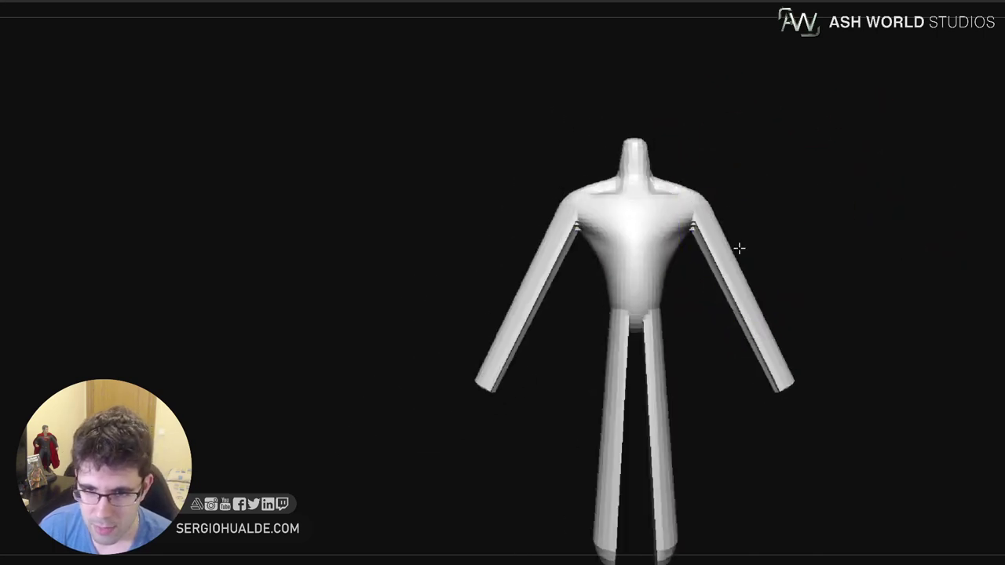
pyautogui.keyDown('alt'); pyautogui.moveTo(697, 281); pyautogui.dragTo(692, 194, button='right'); pyautogui.keyUp('alt')
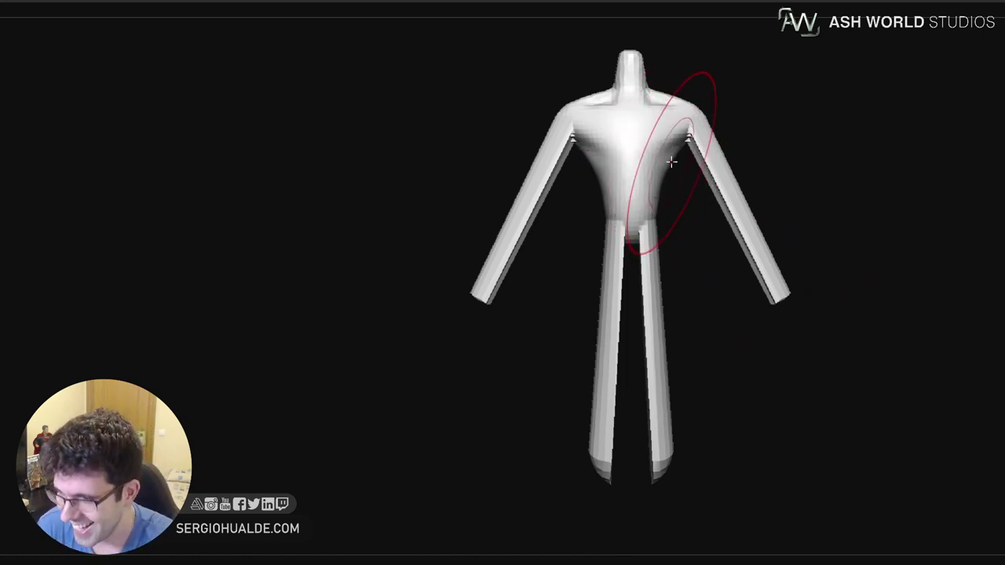
# Remesh the body with DynaMesh, then smooth the arms, torso and legs into rounded forms
pyautogui.keyDown('alt'); pyautogui.moveTo(663, 173); pyautogui.dragTo(636, 181, button='right'); pyautogui.keyUp('alt')
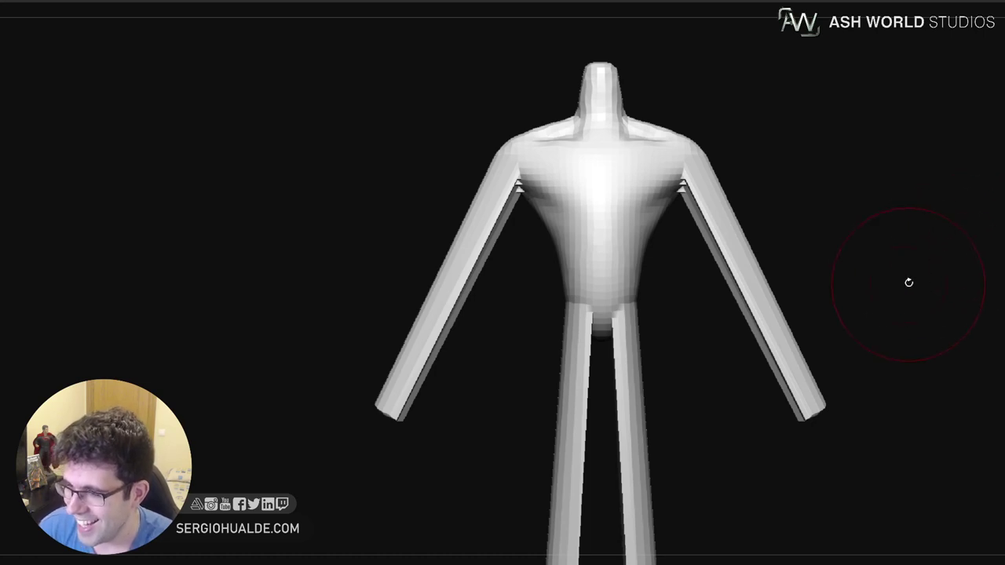
pyautogui.keyDown('alt'); pyautogui.moveTo(884, 256); pyautogui.dragTo(870, 288); pyautogui.keyUp('alt')
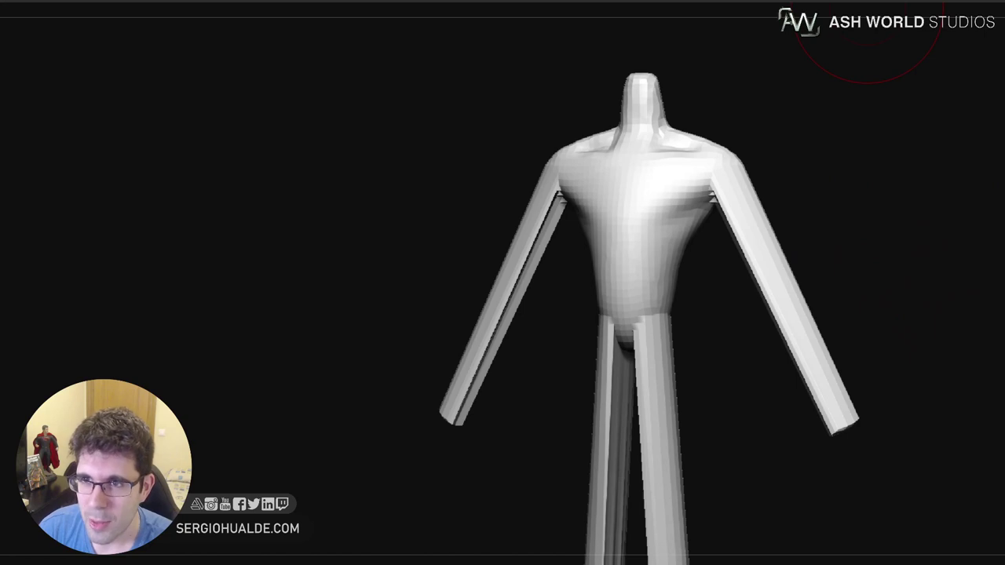
pyautogui.keyDown('ctrl'); pyautogui.moveTo(828, 128); pyautogui.dragTo(851, 217); pyautogui.keyUp('ctrl')
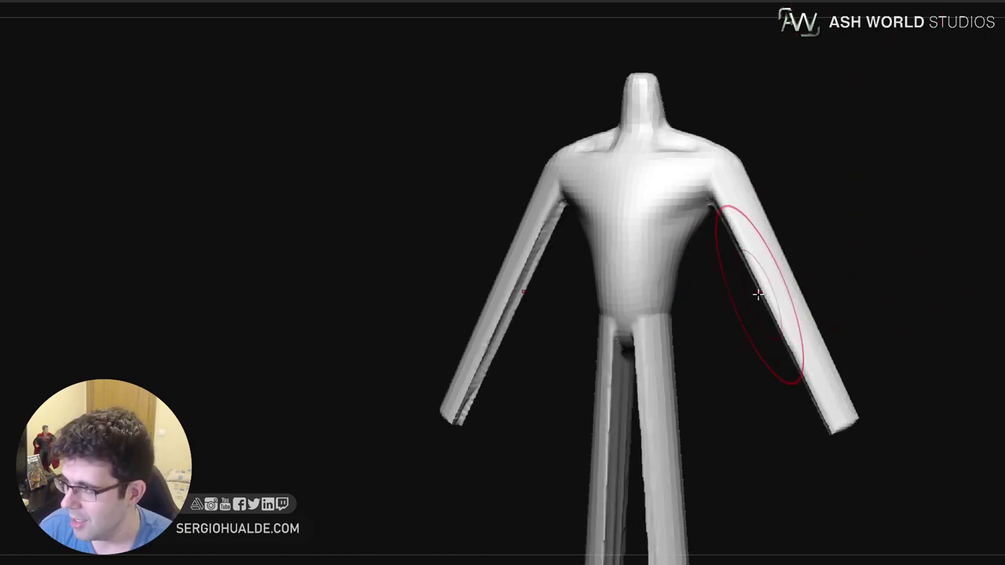
pyautogui.moveTo(758, 294)
pyautogui.keyDown('shift'); pyautogui.mouseDown()
pyautogui.moveTo(760, 314)
pyautogui.moveTo(854, 405)
pyautogui.moveTo(812, 444)
pyautogui.mouseUp(); pyautogui.keyUp('shift')
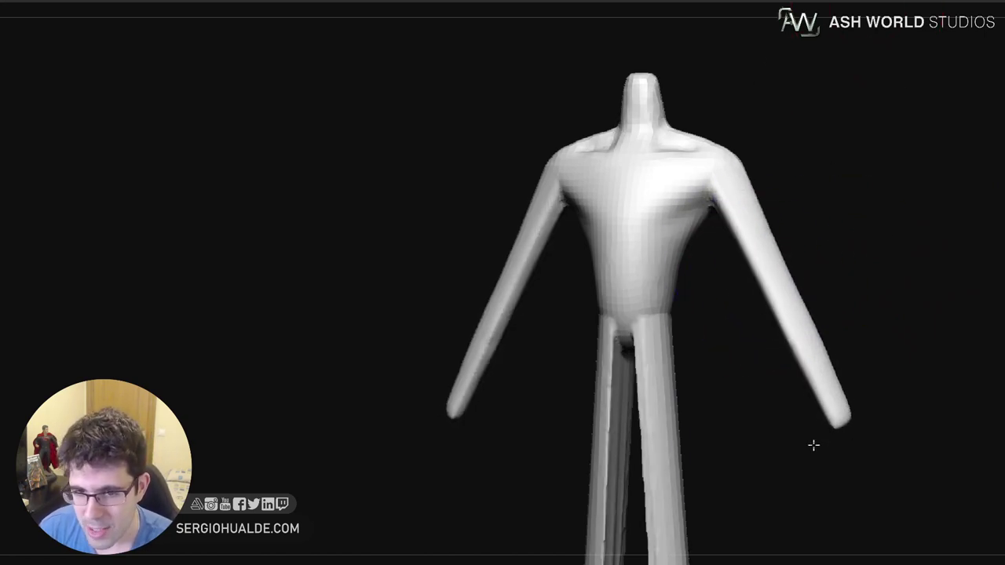
pyautogui.moveTo(645, 392)
pyautogui.keyDown('shift'); pyautogui.mouseDown()
pyautogui.moveTo(625, 405)
pyautogui.moveTo(648, 510)
pyautogui.mouseUp(); pyautogui.keyUp('shift')
pyautogui.moveTo(694, 426)
pyautogui.keyDown('alt'); pyautogui.mouseDown()
pyautogui.moveTo(706, 244)
pyautogui.moveTo(672, 471)
pyautogui.moveTo(648, 350)
pyautogui.moveTo(680, 205)
pyautogui.moveTo(680, 248)
pyautogui.mouseUp(); pyautogui.keyUp('alt')
pyautogui.keyDown('alt'); pyautogui.moveTo(698, 257); pyautogui.dragTo(706, 438); pyautogui.keyUp('alt')
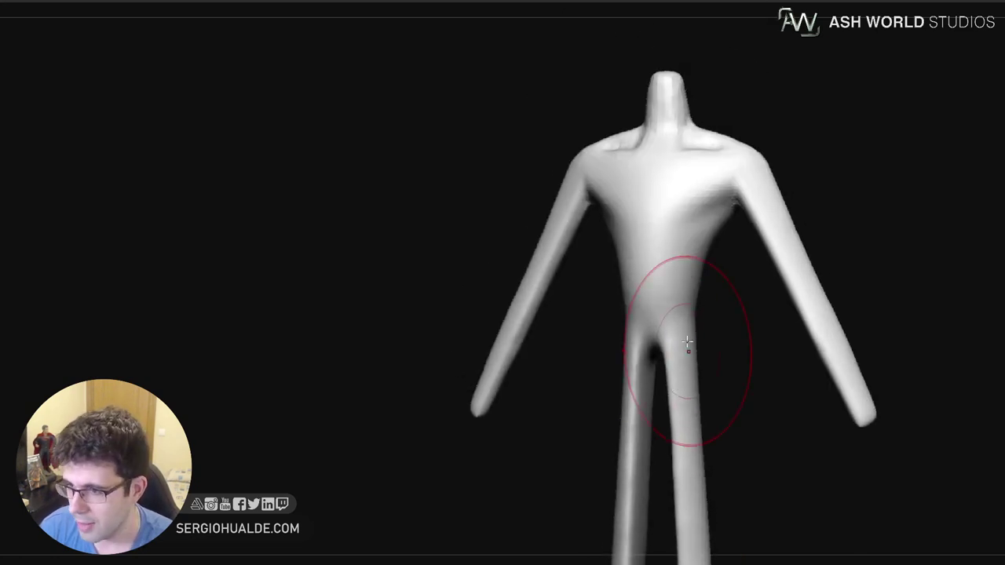
# Smooth the hip transition and carve symmetrical hollows beneath the armpits along the sides of the chest
pyautogui.moveTo(718, 349); pyautogui.dragTo(755, 345)
pyautogui.moveTo(677, 320)
pyautogui.keyDown('shift'); pyautogui.mouseDown()
pyautogui.moveTo(736, 207)
pyautogui.moveTo(819, 306)
pyautogui.moveTo(812, 295)
pyautogui.mouseUp(); pyautogui.keyUp('shift')
pyautogui.keyDown('alt'); pyautogui.moveTo(769, 303); pyautogui.dragTo(754, 350); pyautogui.keyUp('alt')
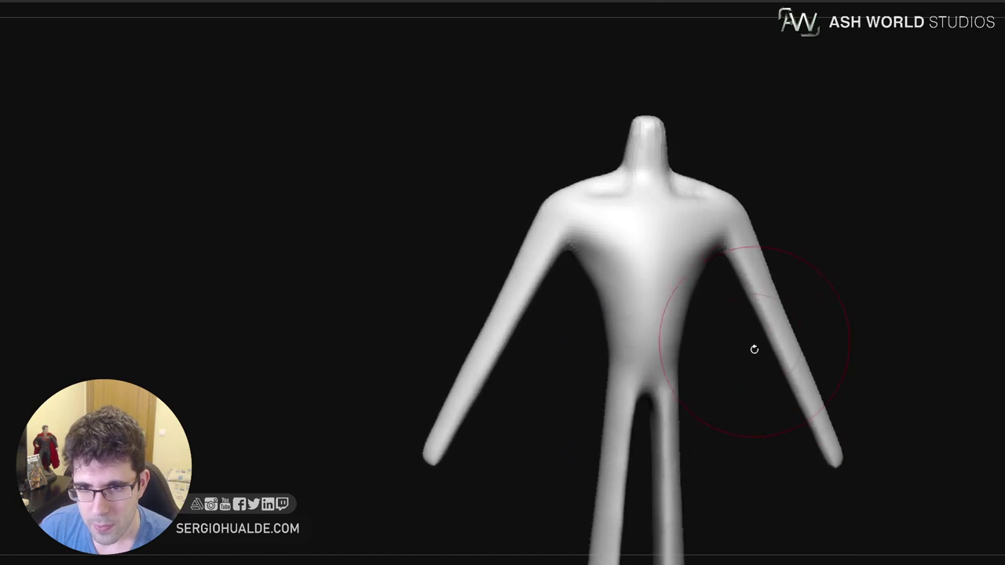
pyautogui.moveTo(713, 280); pyautogui.dragTo(686, 274)
pyautogui.moveTo(729, 248); pyautogui.dragTo(692, 271)
pyautogui.moveTo(738, 275)
pyautogui.mouseDown(button='right')
pyautogui.moveTo(690, 283)
pyautogui.moveTo(716, 288)
pyautogui.mouseUp(button='right')
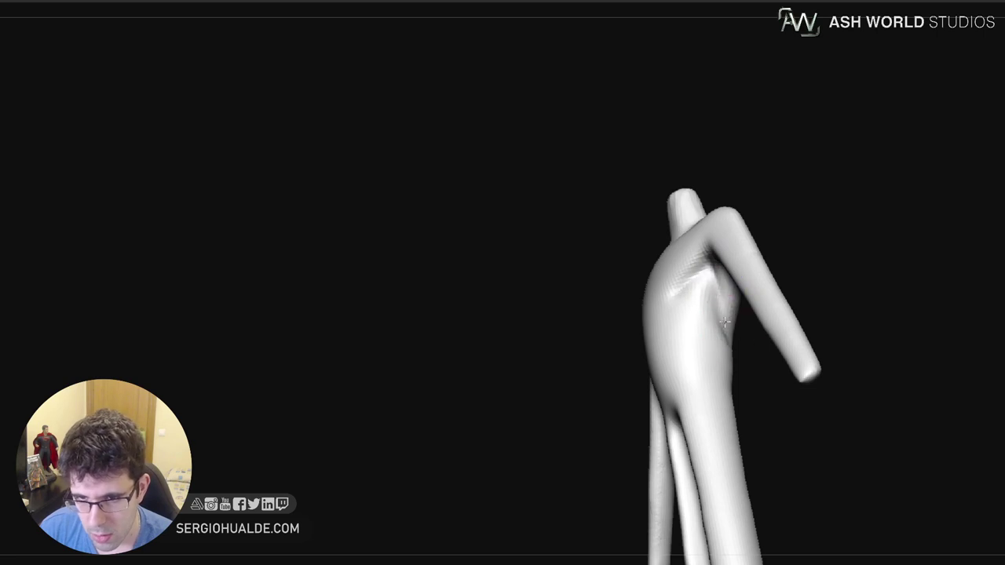
# Refine the side of the waist and soften the chest and belly profile from the side
pyautogui.moveTo(724, 322); pyautogui.dragTo(726, 337)
pyautogui.moveTo(711, 356)
pyautogui.mouseDown(button='right')
pyautogui.moveTo(735, 375)
pyautogui.moveTo(697, 365)
pyautogui.mouseUp(button='right')
pyautogui.moveTo(747, 358); pyautogui.dragTo(741, 375)
pyautogui.moveTo(739, 382)
pyautogui.mouseDown(button='right')
pyautogui.moveTo(765, 393)
pyautogui.moveTo(710, 384)
pyautogui.mouseUp(button='right')
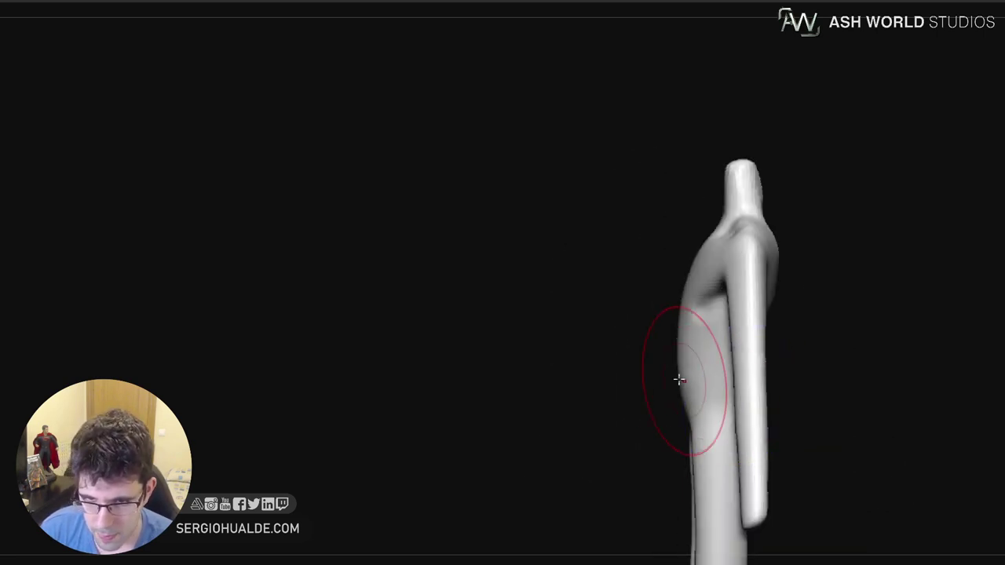
pyautogui.moveTo(678, 379); pyautogui.dragTo(678, 363)
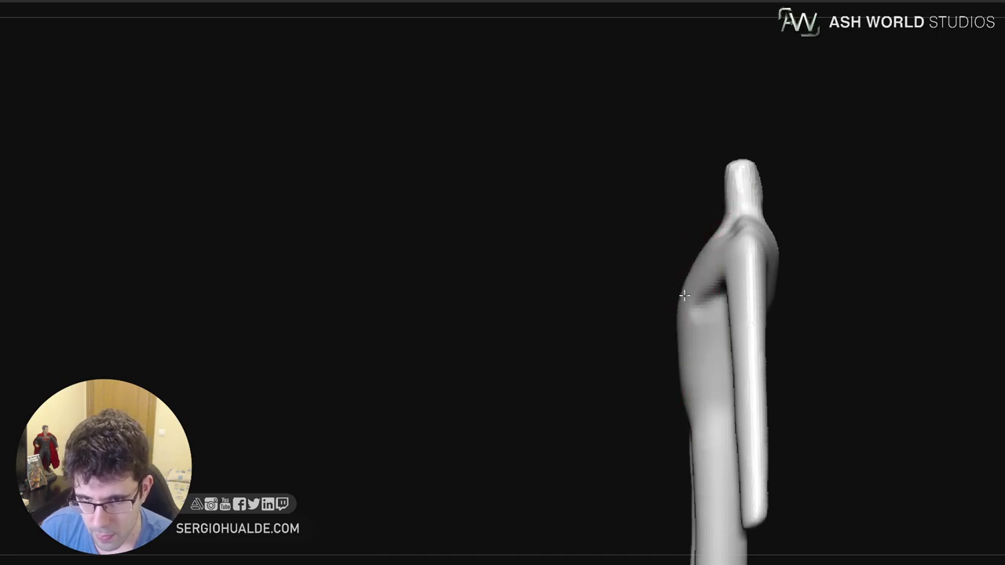
pyautogui.keyDown('alt'); pyautogui.moveTo(682, 347); pyautogui.dragTo(655, 303, button='right'); pyautogui.keyUp('alt')
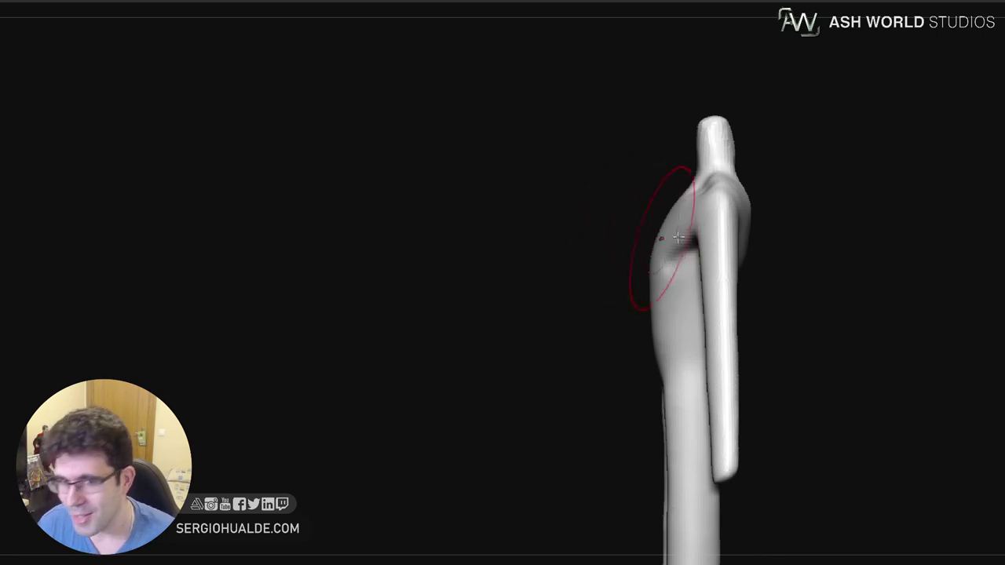
pyautogui.moveTo(833, 238); pyautogui.dragTo(830, 230)
# Bend the legs in side view, pushing the lower legs backward to suggest knees and calves
pyautogui.moveTo(742, 334)
pyautogui.keyDown('alt'); pyautogui.mouseDown()
pyautogui.moveTo(672, 233)
pyautogui.moveTo(699, 419)
pyautogui.moveTo(728, 448)
pyautogui.mouseUp(); pyautogui.keyUp('alt')
pyautogui.press('s')
pyautogui.moveTo(656, 501)
pyautogui.mouseDown()
pyautogui.moveTo(689, 494)
pyautogui.moveTo(674, 497)
pyautogui.mouseUp()
pyautogui.press('s')
pyautogui.moveTo(678, 506); pyautogui.dragTo(668, 505)
pyautogui.moveTo(691, 461)
pyautogui.mouseDown()
pyautogui.moveTo(668, 447)
pyautogui.moveTo(670, 431)
pyautogui.mouseUp()
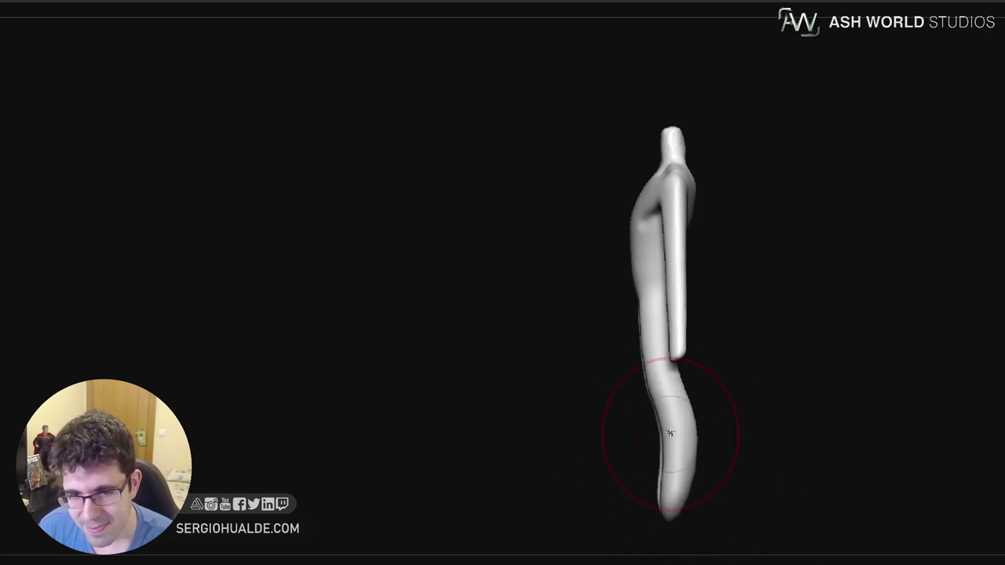
pyautogui.moveTo(642, 343)
pyautogui.mouseDown()
pyautogui.moveTo(631, 317)
pyautogui.moveTo(640, 333)
pyautogui.mouseUp()
# Bend both arms at the elbows from the front, bringing the upper arms closer to the body
pyautogui.moveTo(669, 400); pyautogui.dragTo(718, 366, button='right')
pyautogui.moveTo(710, 198)
pyautogui.mouseDown()
pyautogui.moveTo(695, 251)
pyautogui.moveTo(709, 291)
pyautogui.moveTo(740, 314)
pyautogui.moveTo(765, 356)
pyautogui.mouseUp()
pyautogui.moveTo(765, 356); pyautogui.dragTo(762, 347, button='right')
pyautogui.moveTo(762, 348)
pyautogui.mouseDown()
pyautogui.moveTo(711, 243)
pyautogui.moveTo(714, 255)
pyautogui.mouseUp()
pyautogui.moveTo(747, 294); pyautogui.dragTo(720, 242)
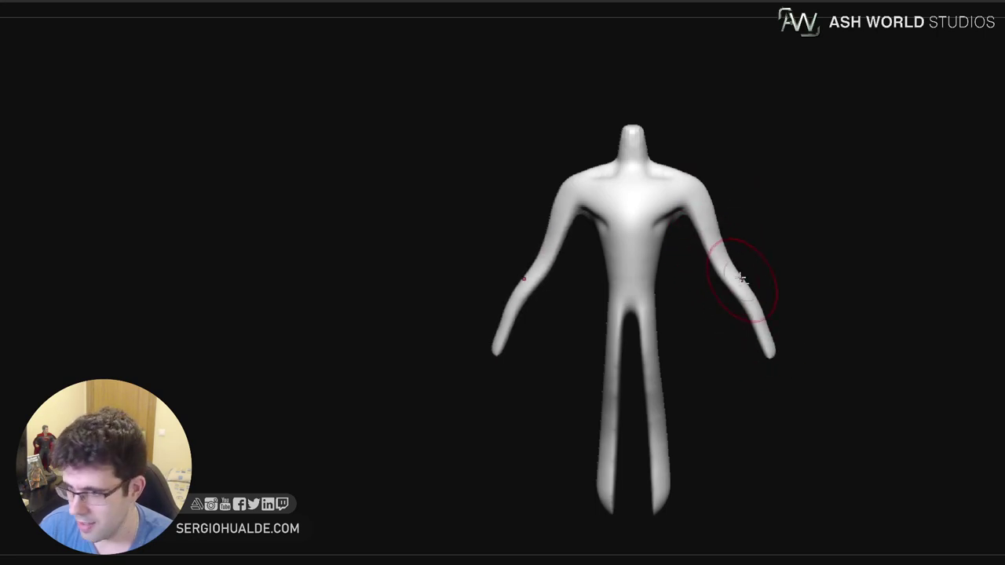
# Isolate the neck tip with an inverted mask, pull out a head with a forward jaw, clear the mask and remesh
pyautogui.keyDown('alt'); pyautogui.moveTo(701, 197); pyautogui.dragTo(708, 319, button='right'); pyautogui.keyUp('alt')
pyautogui.keyDown('alt'); pyautogui.moveTo(708, 319); pyautogui.dragTo(703, 262, button='right'); pyautogui.keyUp('alt')
pyautogui.keyDown('ctrl'); pyautogui.moveTo(703, 262); pyautogui.dragTo(700, 244, button='right'); pyautogui.keyUp('ctrl')
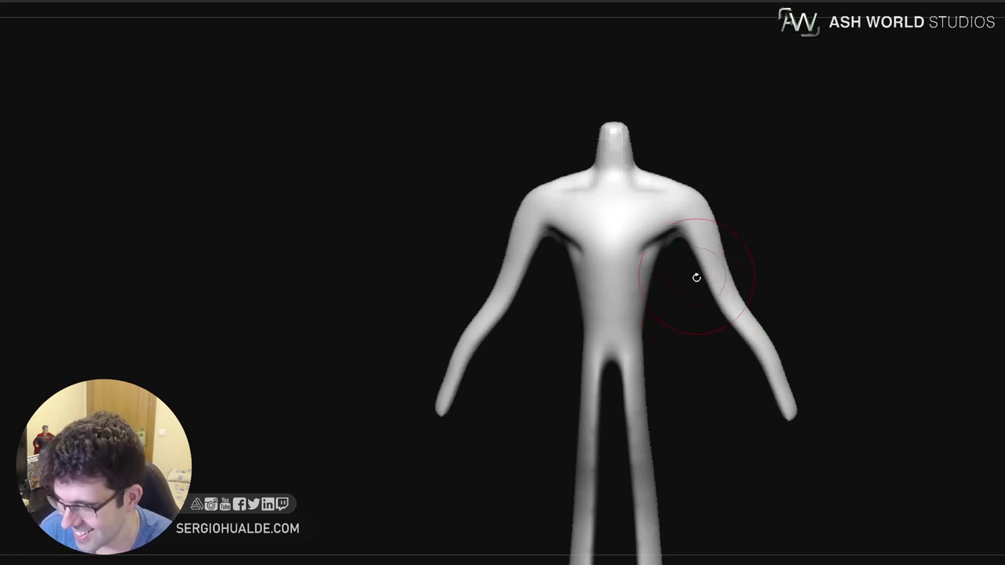
pyautogui.keyDown('shift'); pyautogui.moveTo(693, 264); pyautogui.dragTo(682, 431, button='right'); pyautogui.keyUp('shift')
pyautogui.moveTo(640, 255); pyautogui.dragTo(609, 271, button='right')
pyautogui.keyDown('alt'); pyautogui.moveTo(614, 209); pyautogui.dragTo(581, 296, button='right'); pyautogui.keyUp('alt')
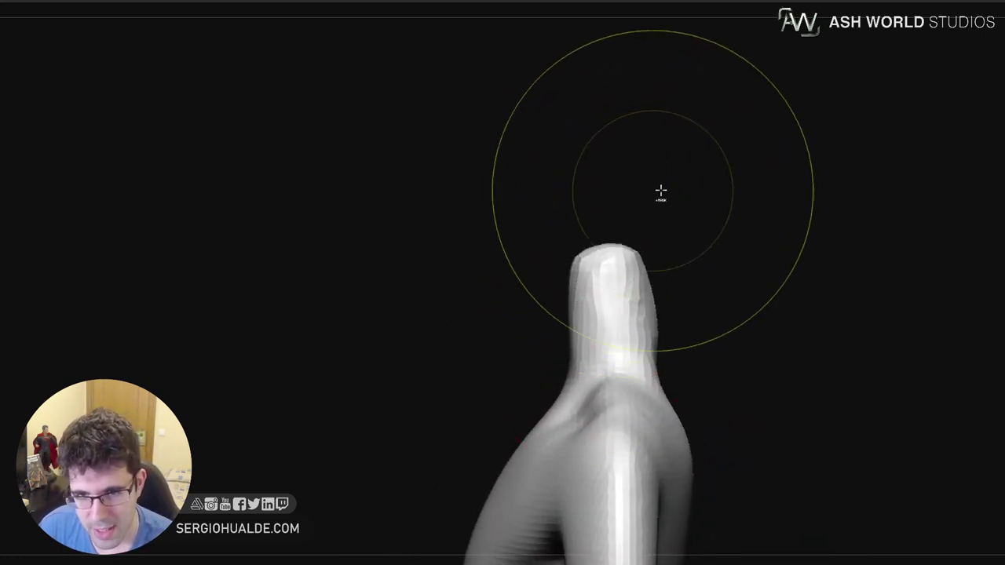
pyautogui.keyDown('ctrl'); pyautogui.moveTo(665, 195); pyautogui.dragTo(514, 294); pyautogui.keyUp('ctrl')
pyautogui.keyDown('ctrl'); pyautogui.moveTo(549, 356); pyautogui.dragTo(568, 247, button='right'); pyautogui.keyUp('ctrl')
pyautogui.keyDown('ctrl'); pyautogui.click(687, 281); pyautogui.keyUp('ctrl')
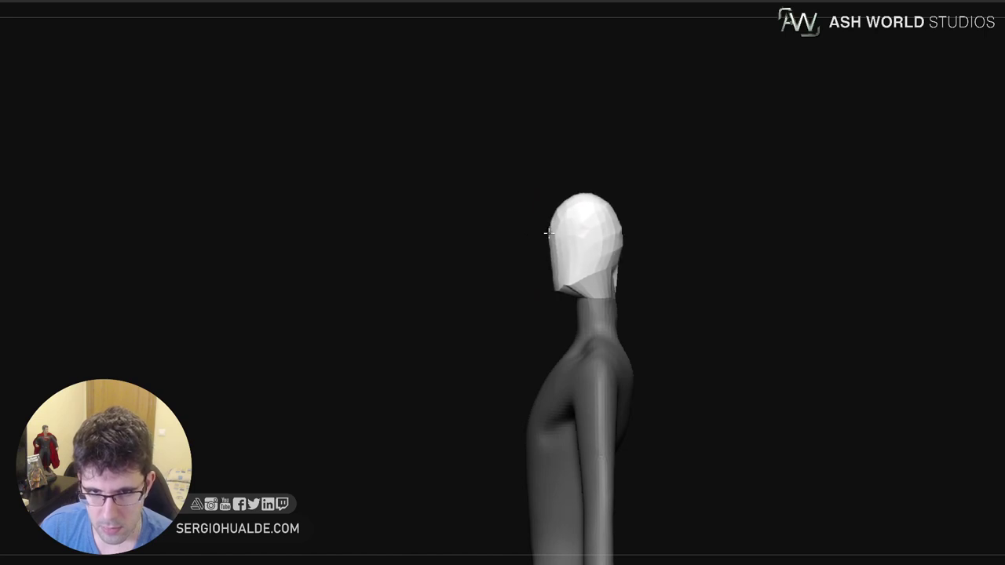
pyautogui.keyDown('ctrl'); pyautogui.moveTo(642, 228); pyautogui.dragTo(670, 304); pyautogui.keyUp('ctrl')
pyautogui.keyDown('ctrl'); pyautogui.moveTo(656, 248); pyautogui.dragTo(675, 290); pyautogui.keyUp('ctrl')
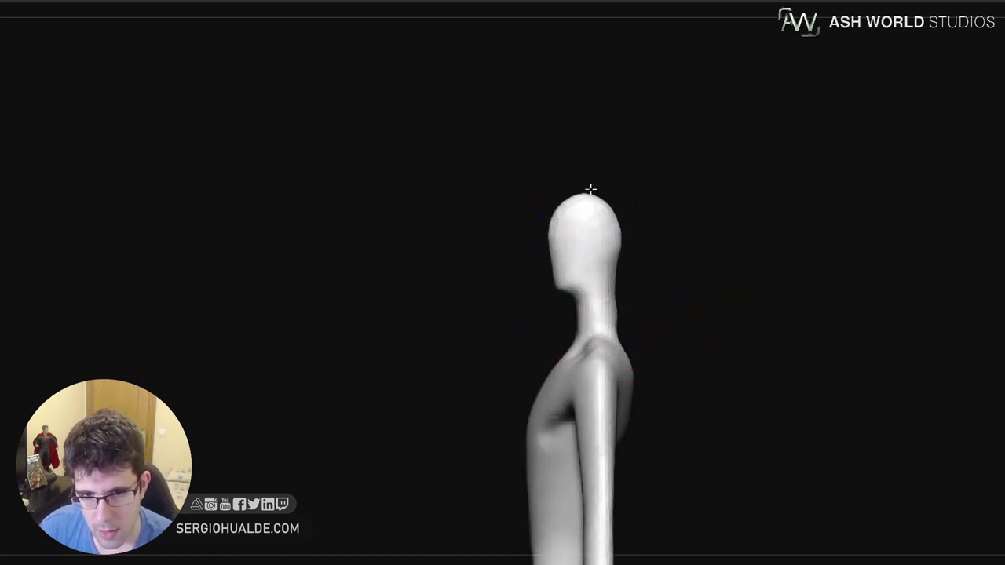
# Widen the narrow head from the front into a rounded egg shape
pyautogui.moveTo(613, 285); pyautogui.dragTo(667, 289, button='right')
pyautogui.moveTo(667, 288)
pyautogui.keyDown('ctrl'); pyautogui.mouseDown(button='right')
pyautogui.moveTo(612, 246)
pyautogui.moveTo(581, 298)
pyautogui.mouseUp(button='right'); pyautogui.keyUp('ctrl')
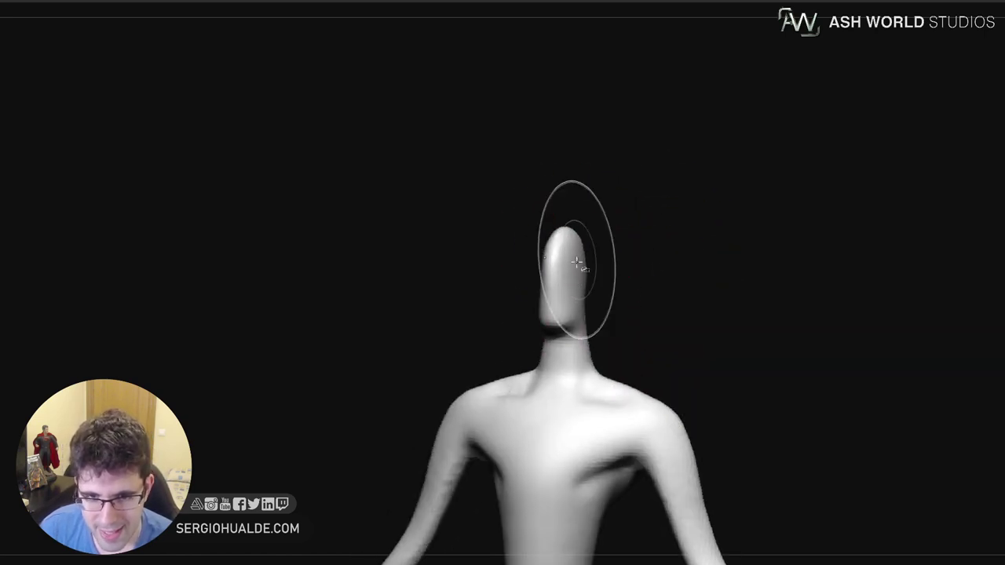
pyautogui.moveTo(581, 269); pyautogui.dragTo(588, 262)
pyautogui.moveTo(580, 314); pyautogui.dragTo(586, 323)
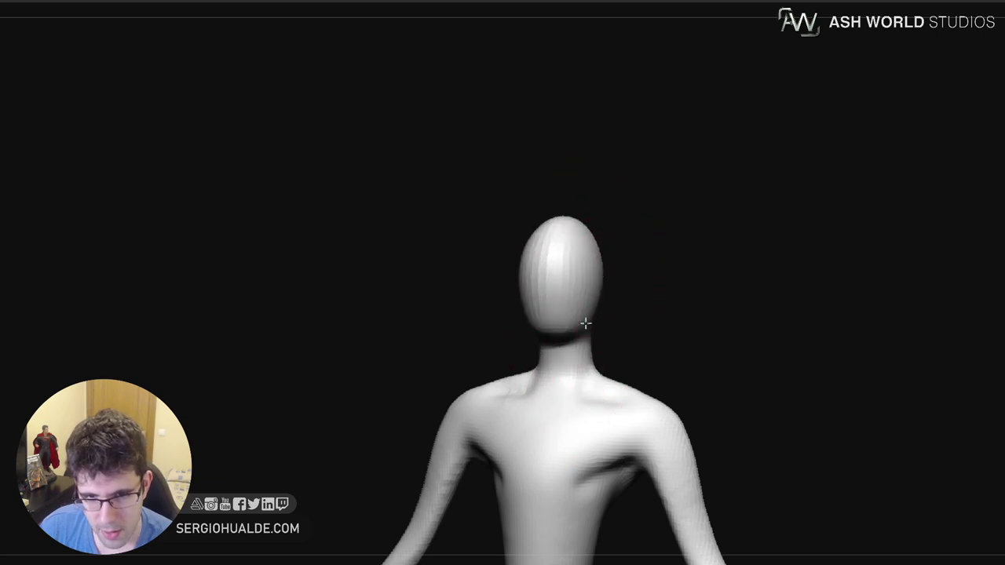
pyautogui.moveTo(633, 319); pyautogui.dragTo(536, 311, button='right')
pyautogui.moveTo(624, 256); pyautogui.dragTo(600, 265)
# Thicken the thighs and push the calves outward to give both legs a natural contour
pyautogui.moveTo(680, 256)
pyautogui.mouseDown(button='right')
pyautogui.moveTo(727, 256)
pyautogui.moveTo(773, 284)
pyautogui.mouseUp(button='right')
pyautogui.keyDown('ctrl'); pyautogui.moveTo(749, 341); pyautogui.dragTo(686, 200, button='right'); pyautogui.keyUp('ctrl')
pyautogui.moveTo(730, 320)
pyautogui.keyDown('ctrl'); pyautogui.mouseDown(button='right')
pyautogui.moveTo(736, 279)
pyautogui.moveTo(691, 260)
pyautogui.moveTo(695, 310)
pyautogui.mouseUp(button='right'); pyautogui.keyUp('ctrl')
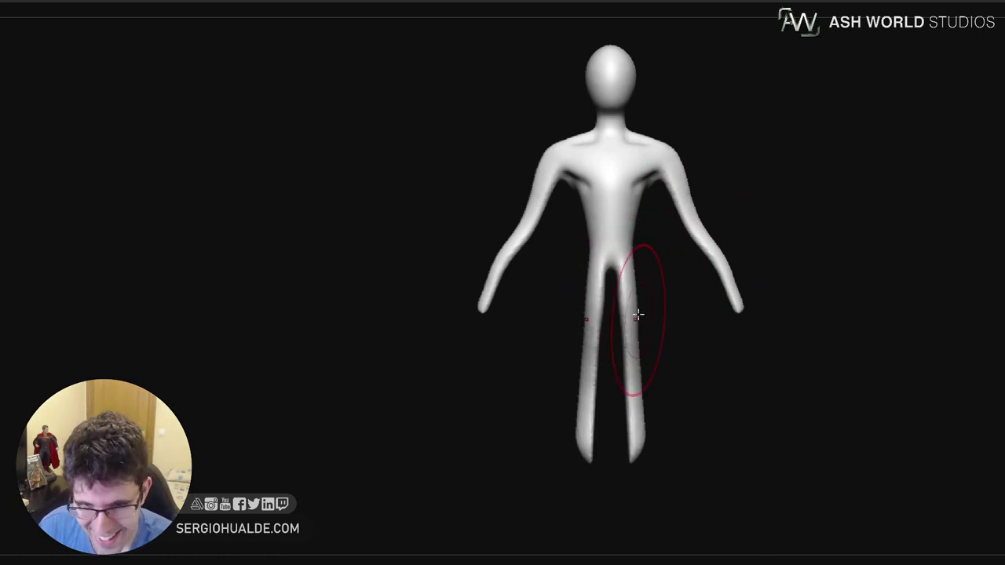
pyautogui.moveTo(657, 336)
pyautogui.mouseDown()
pyautogui.moveTo(628, 333)
pyautogui.moveTo(676, 314)
pyautogui.mouseUp()
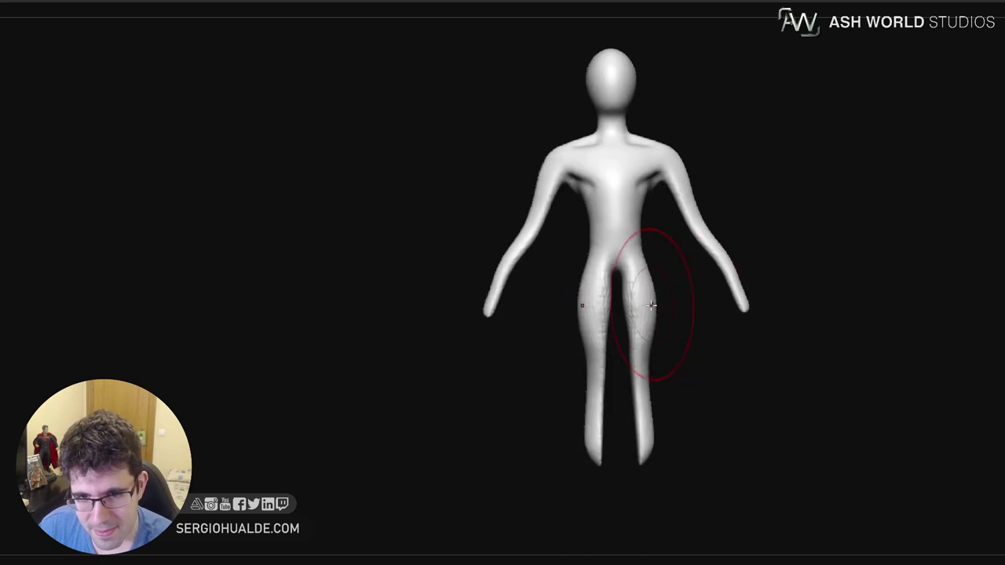
pyautogui.moveTo(650, 410); pyautogui.dragTo(658, 389)
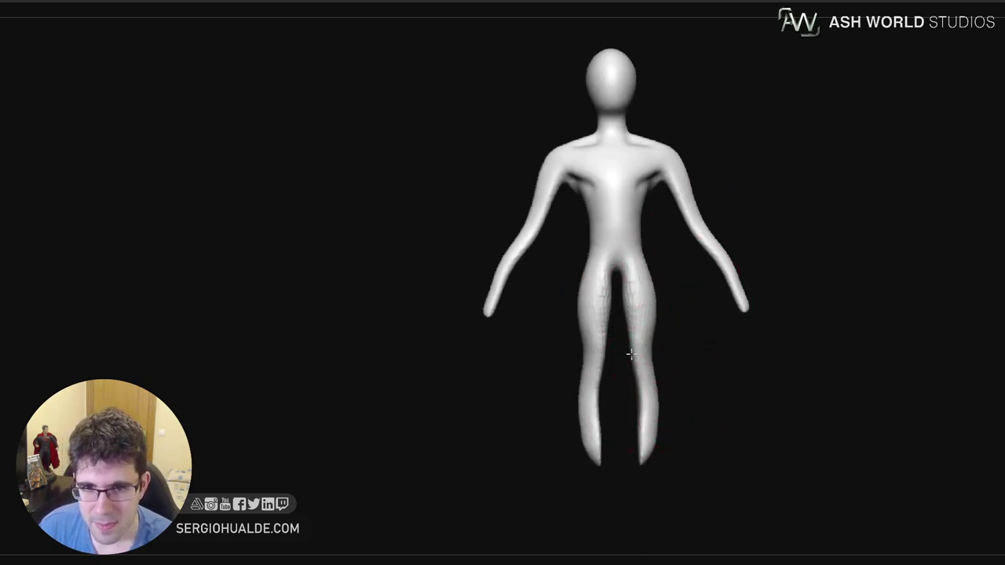
pyautogui.moveTo(623, 319)
pyautogui.mouseDown()
pyautogui.moveTo(636, 245)
pyautogui.moveTo(674, 243)
pyautogui.mouseUp()
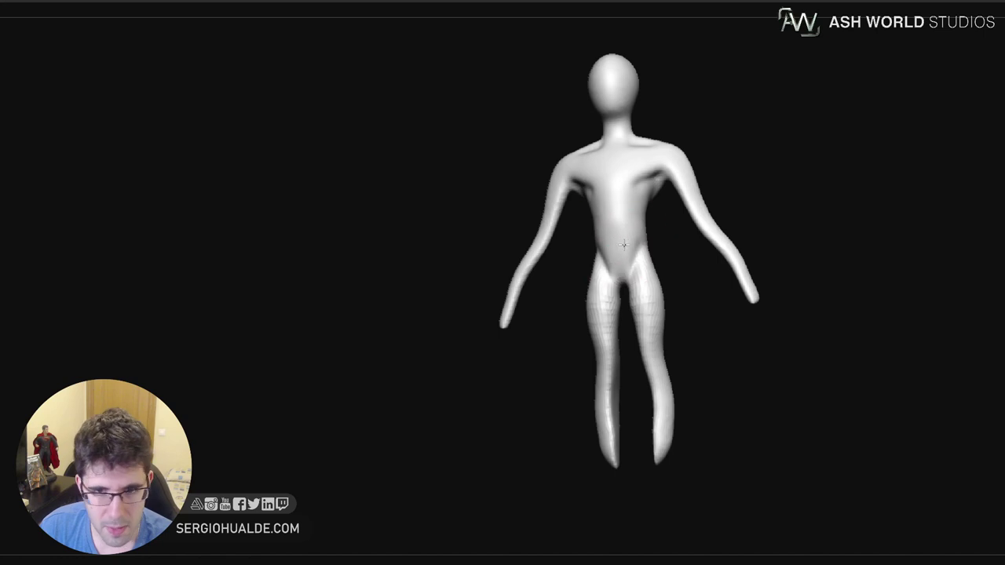
# Refine the lower torso and carve a vertical spine groove down the middle of the back
pyautogui.moveTo(624, 245)
pyautogui.mouseDown(button='right')
pyautogui.moveTo(654, 285)
pyautogui.moveTo(637, 243)
pyautogui.moveTo(607, 299)
pyautogui.mouseUp(button='right')
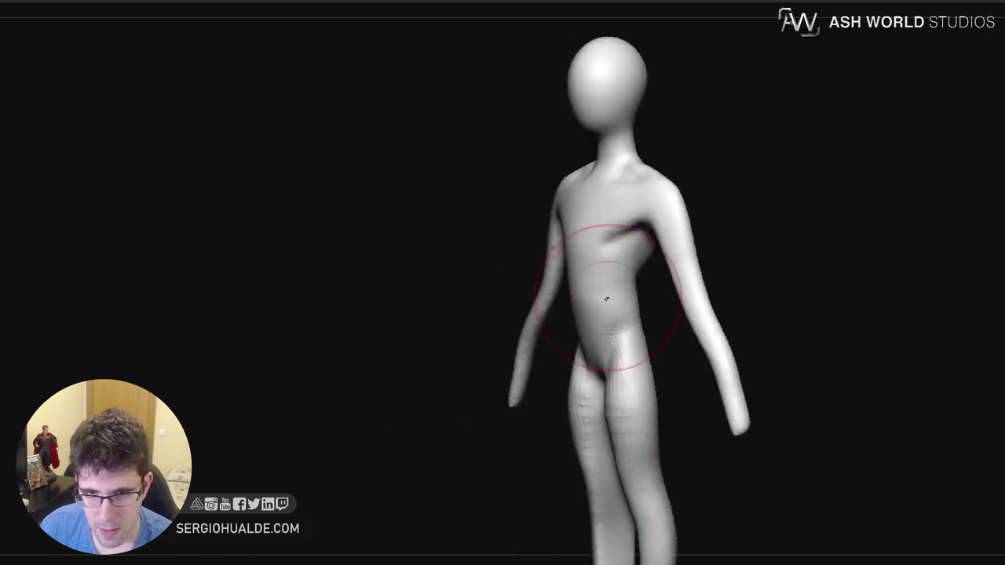
pyautogui.moveTo(614, 332)
pyautogui.mouseDown(button='right')
pyautogui.moveTo(657, 343)
pyautogui.moveTo(662, 312)
pyautogui.mouseUp(button='right')
pyautogui.moveTo(662, 312); pyautogui.dragTo(734, 321, button='right')
pyautogui.keyDown('ctrl'); pyautogui.moveTo(610, 231); pyautogui.dragTo(612, 253, button='right'); pyautogui.keyUp('ctrl')
pyautogui.moveTo(616, 270); pyautogui.dragTo(617, 333)
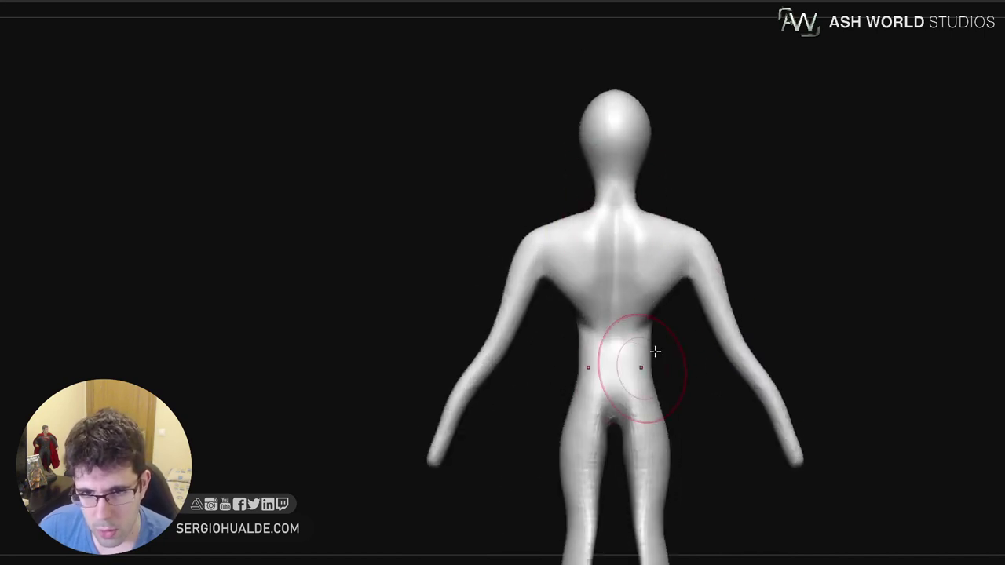
# Sculpt symmetrical shoulder blade forms on the upper back
pyautogui.moveTo(657, 258); pyautogui.dragTo(664, 255, button='right')
pyautogui.moveTo(668, 308); pyautogui.dragTo(666, 247)
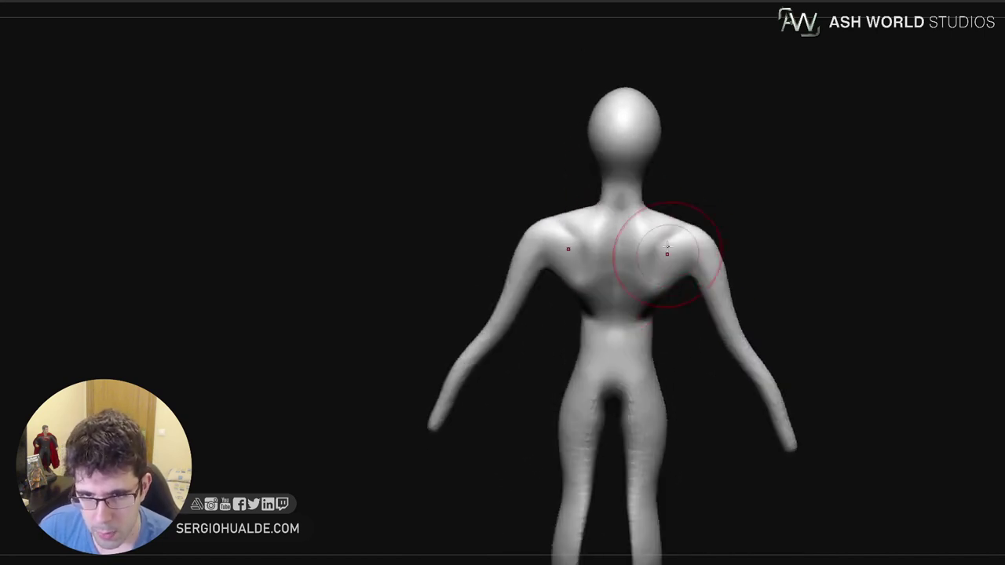
pyautogui.moveTo(668, 304); pyautogui.dragTo(647, 249)
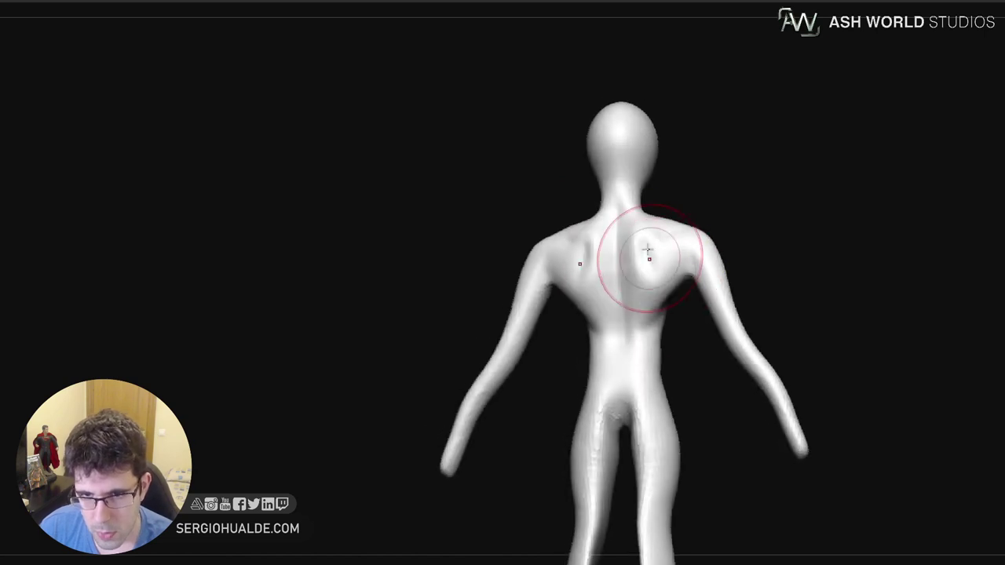
pyautogui.moveTo(657, 275); pyautogui.dragTo(646, 265, button='right')
# Refine the lower shoulder blades and the sides of the back below the armpits with a smaller brush
pyautogui.press('s')
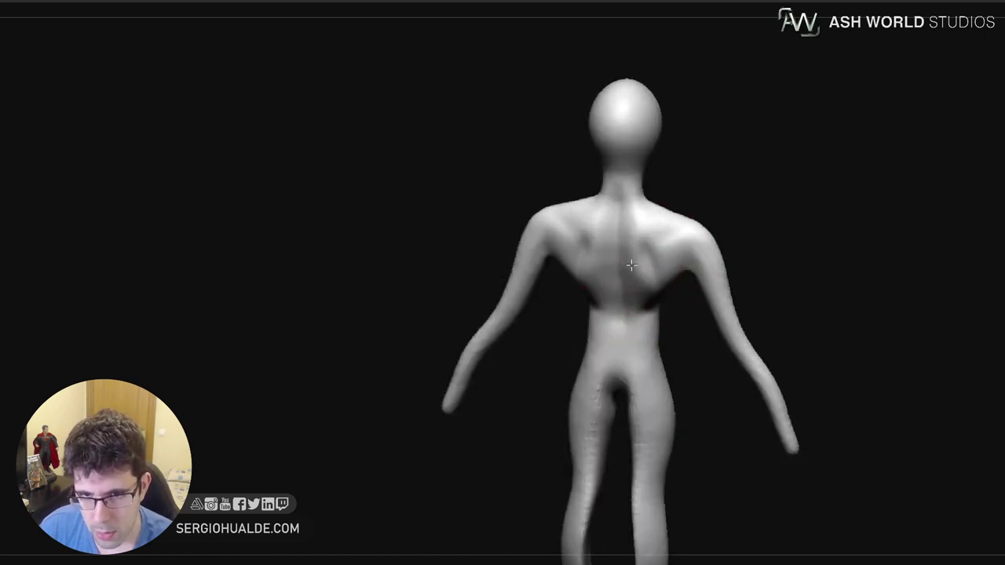
pyautogui.moveTo(631, 265)
pyautogui.mouseDown()
pyautogui.moveTo(691, 287)
pyautogui.moveTo(690, 271)
pyautogui.mouseUp()
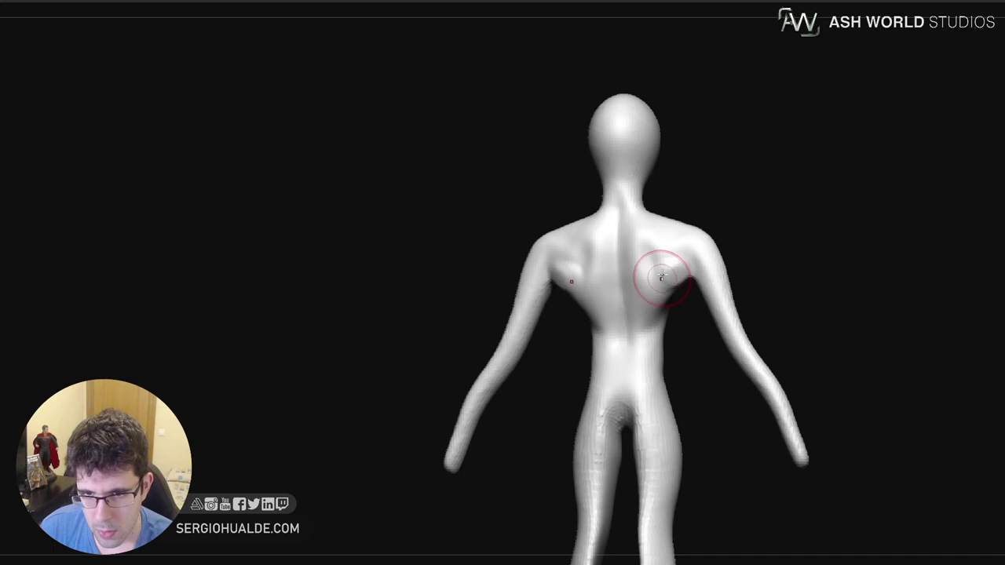
pyautogui.moveTo(685, 289); pyautogui.dragTo(673, 304)
pyautogui.moveTo(683, 338); pyautogui.dragTo(661, 340)
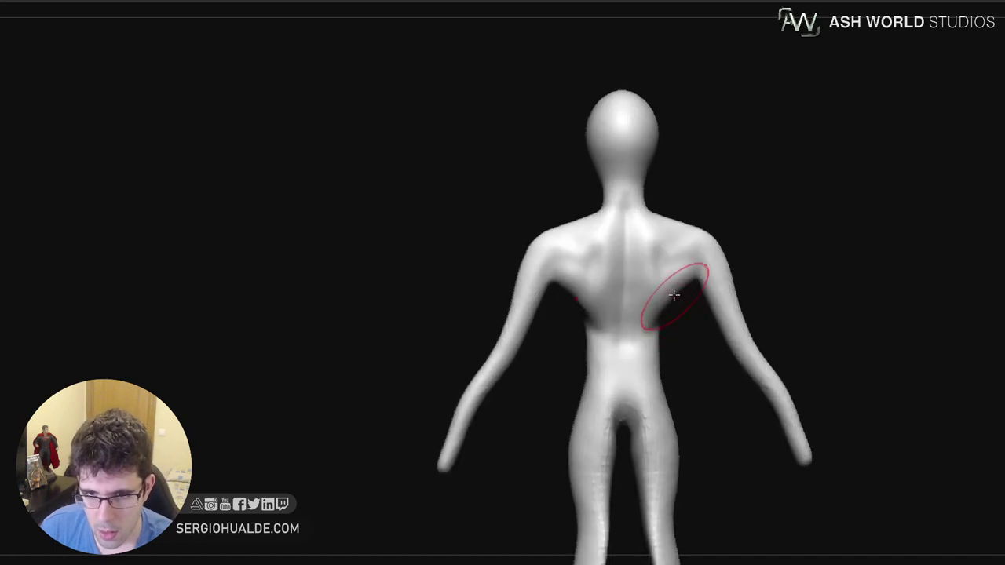
pyautogui.moveTo(672, 293); pyautogui.dragTo(676, 303)
pyautogui.moveTo(666, 350); pyautogui.dragTo(645, 271)
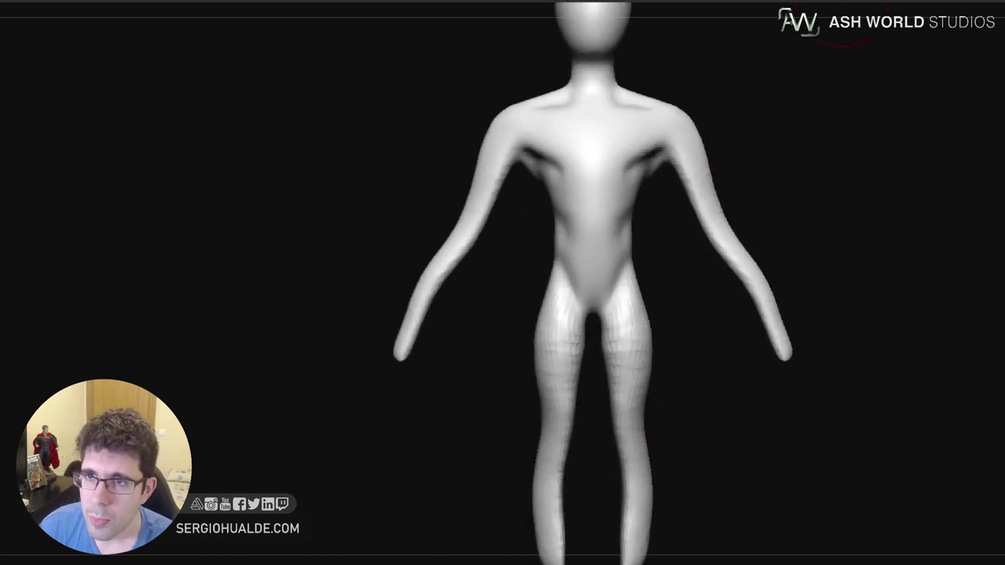
# Remesh the body and adjust the front of the head from the side with a larger brush
pyautogui.keyDown('ctrl'); pyautogui.moveTo(801, 133); pyautogui.dragTo(794, 167); pyautogui.keyUp('ctrl')
pyautogui.keyDown('alt'); pyautogui.moveTo(689, 270); pyautogui.dragTo(694, 381); pyautogui.keyUp('alt')
pyautogui.moveTo(694, 382)
pyautogui.keyDown('alt'); pyautogui.mouseDown()
pyautogui.moveTo(681, 230)
pyautogui.moveTo(668, 278)
pyautogui.moveTo(620, 276)
pyautogui.mouseUp(); pyautogui.keyUp('alt')
pyautogui.press('s')
pyautogui.moveTo(575, 210); pyautogui.dragTo(582, 210)
pyautogui.moveTo(663, 206); pyautogui.dragTo(624, 196)
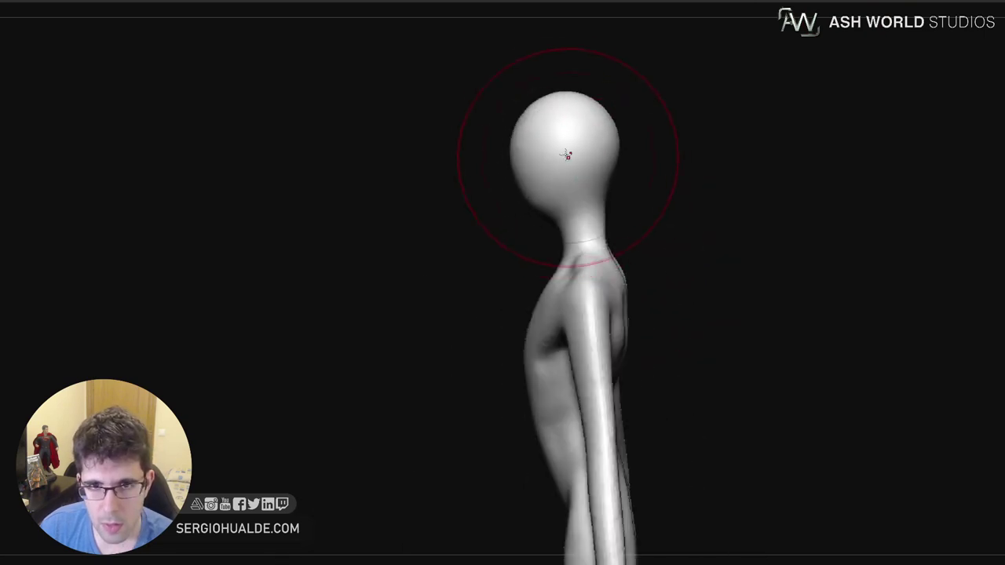
pyautogui.moveTo(566, 153)
pyautogui.mouseDown()
pyautogui.moveTo(556, 170)
pyautogui.moveTo(574, 142)
pyautogui.moveTo(557, 173)
pyautogui.moveTo(565, 168)
pyautogui.mouseUp()
pyautogui.moveTo(509, 176)
pyautogui.mouseDown()
pyautogui.moveTo(631, 177)
pyautogui.moveTo(549, 191)
pyautogui.mouseUp()
# Flatten the face and pull the jaw forward in side view
pyautogui.press('s')
pyautogui.moveTo(549, 193)
pyautogui.keyDown('ctrl'); pyautogui.mouseDown(button='right')
pyautogui.moveTo(544, 233)
pyautogui.moveTo(518, 229)
pyautogui.mouseUp(button='right'); pyautogui.keyUp('ctrl')
pyautogui.press('s')
pyautogui.moveTo(512, 222); pyautogui.dragTo(484, 233)
pyautogui.keyDown('ctrl'); pyautogui.moveTo(531, 239); pyautogui.dragTo(532, 213, button='right'); pyautogui.keyUp('ctrl')
pyautogui.moveTo(532, 214); pyautogui.dragTo(504, 212, button='right')
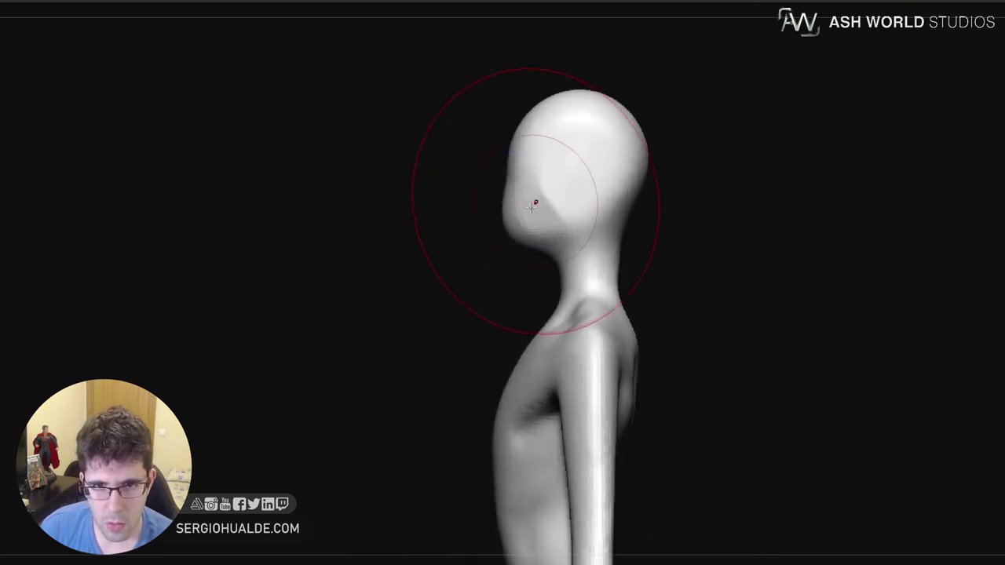
# Tuck in the chin slightly and lower the forehead and crown to flatten the top of the skull
pyautogui.moveTo(503, 227); pyautogui.dragTo(514, 228)
pyautogui.moveTo(550, 106); pyautogui.dragTo(560, 130)
pyautogui.moveTo(600, 120); pyautogui.dragTo(597, 169)
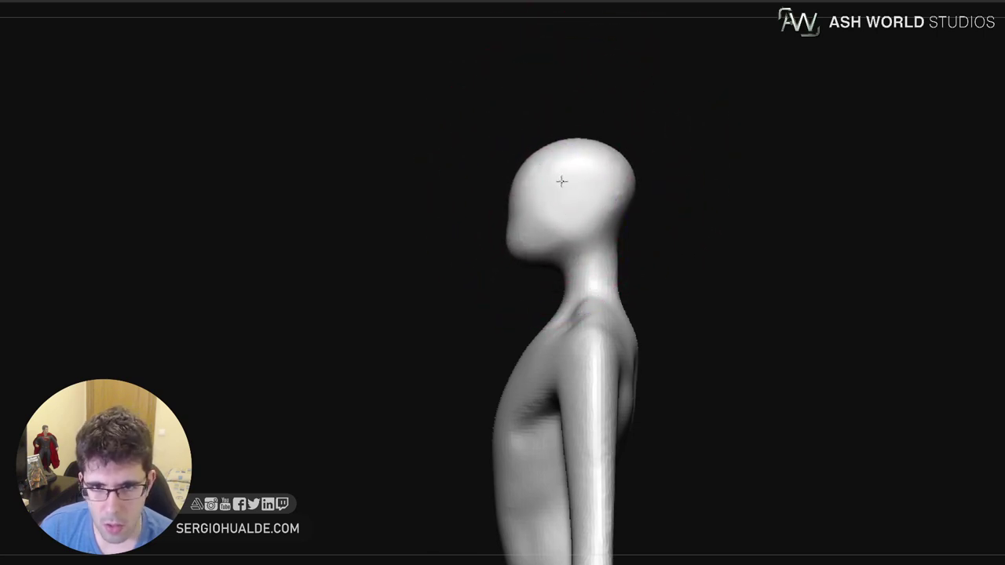
# Mask the body so only the head stays free, tilt the head downward from the neck with the gizmo, and clear the mask
pyautogui.keyDown('ctrl'); pyautogui.moveTo(572, 216); pyautogui.dragTo(574, 182, button='right'); pyautogui.keyUp('ctrl')
pyautogui.moveTo(561, 224)
pyautogui.mouseDown(button='right')
pyautogui.moveTo(583, 231)
pyautogui.moveTo(576, 217)
pyautogui.mouseUp(button='right')
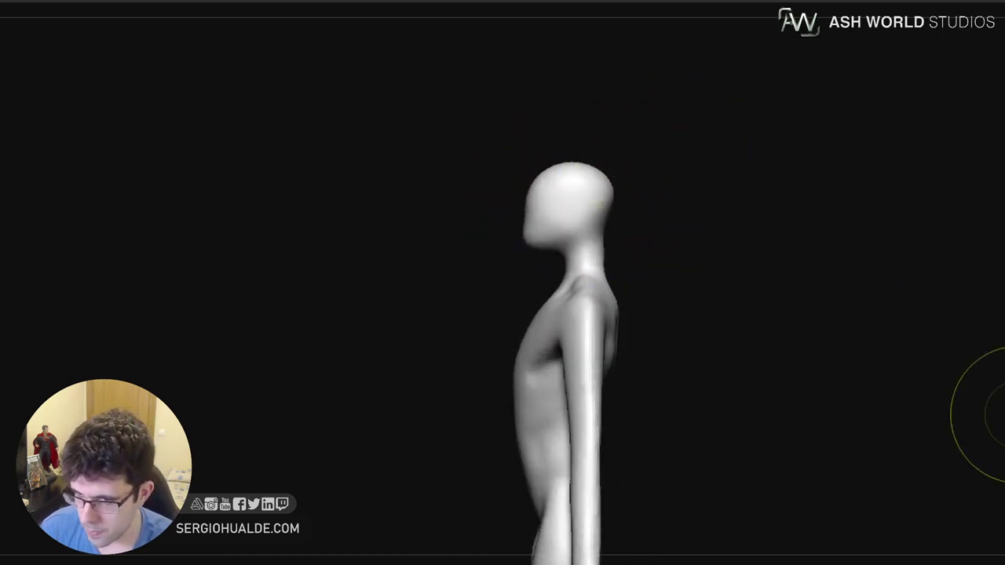
pyautogui.keyDown('ctrl'); pyautogui.moveTo(647, 109); pyautogui.dragTo(476, 252); pyautogui.keyUp('ctrl')
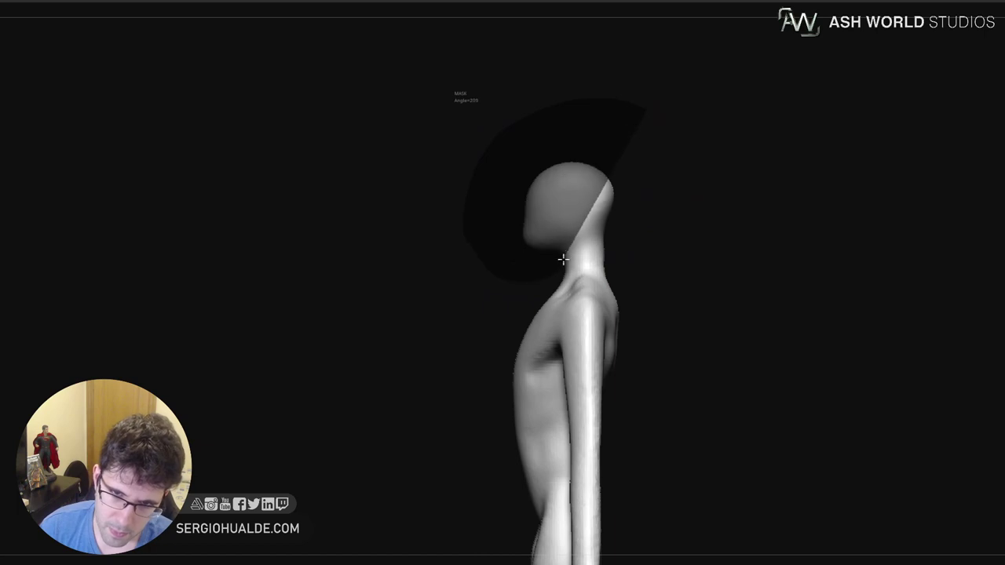
pyautogui.keyDown('ctrl'); pyautogui.moveTo(564, 259); pyautogui.dragTo(667, 202); pyautogui.keyUp('ctrl')
pyautogui.keyDown('ctrl'); pyautogui.click(647, 253); pyautogui.keyUp('ctrl')
pyautogui.press('w')
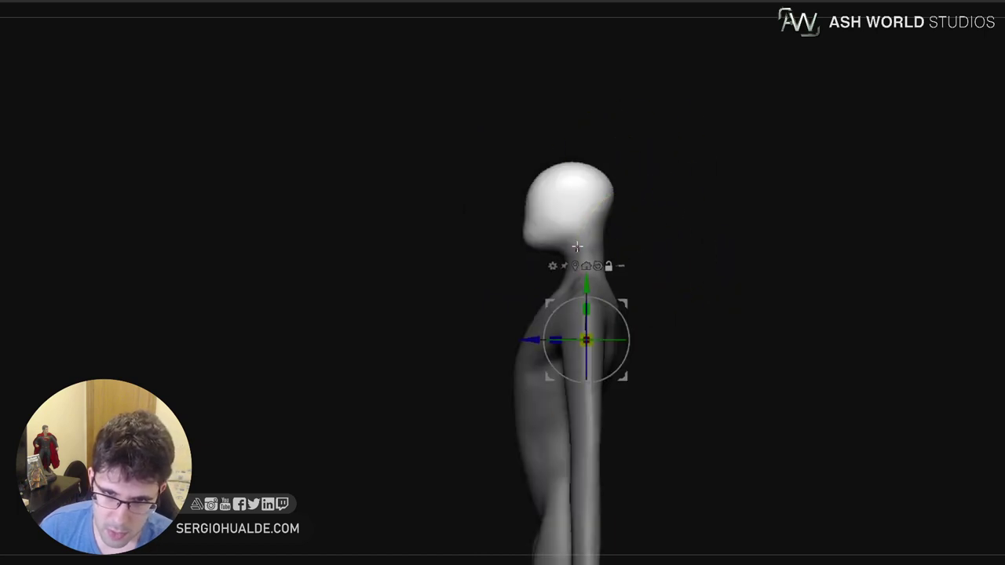
pyautogui.keyDown('alt'); pyautogui.click(579, 243); pyautogui.keyUp('alt')
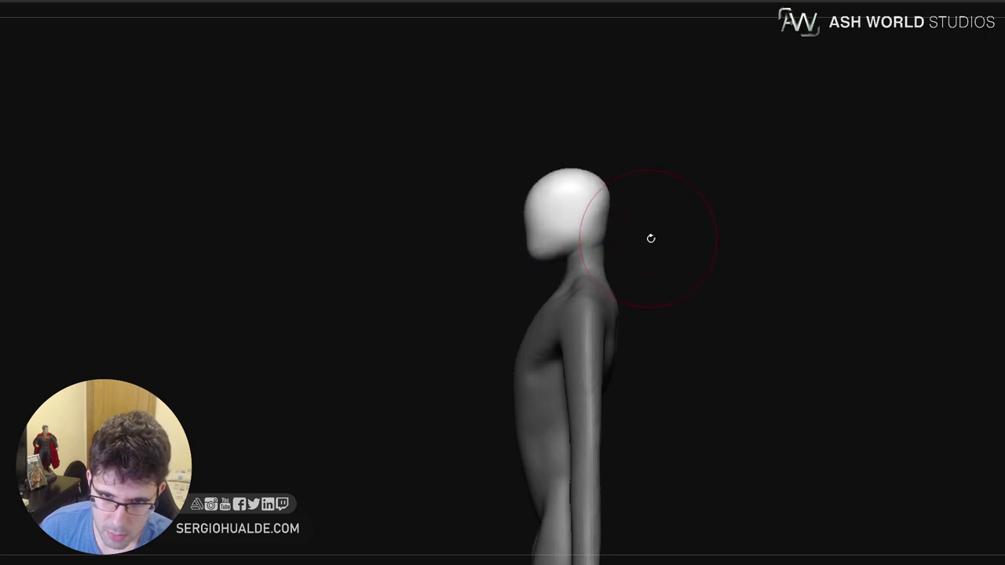
pyautogui.keyDown('ctrl'); pyautogui.moveTo(650, 238); pyautogui.dragTo(664, 284); pyautogui.keyUp('ctrl')
# Isolate the head again with a softened body mask, move it slightly down and forward with the gizmo, and clear the mask
pyautogui.moveTo(664, 320)
pyautogui.keyDown('alt'); pyautogui.mouseDown()
pyautogui.moveTo(631, 259)
pyautogui.moveTo(597, 276)
pyautogui.mouseUp(); pyautogui.keyUp('alt')
pyautogui.moveTo(455, 305); pyautogui.dragTo(486, 298)
pyautogui.keyDown('ctrl'); pyautogui.moveTo(486, 298); pyautogui.dragTo(502, 336, button='right'); pyautogui.keyUp('ctrl')
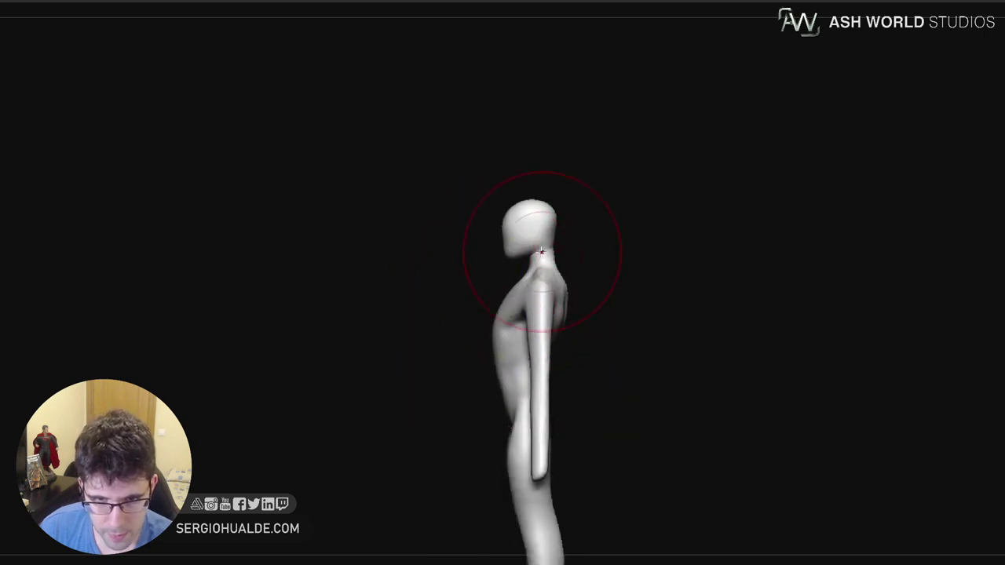
pyautogui.keyDown('ctrl'); pyautogui.moveTo(579, 194); pyautogui.dragTo(580, 235); pyautogui.keyUp('ctrl')
pyautogui.keyDown('ctrl'); pyautogui.click(575, 249); pyautogui.keyUp('ctrl')
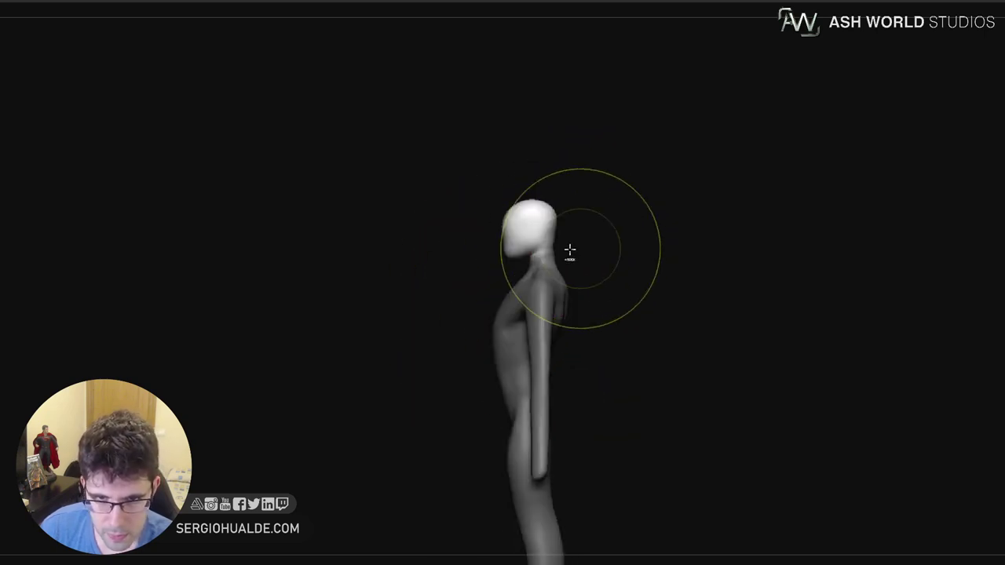
pyautogui.keyDown('ctrl'); pyautogui.click(583, 265); pyautogui.keyUp('ctrl')
pyautogui.keyDown('ctrl'); pyautogui.click(570, 260); pyautogui.keyUp('ctrl')
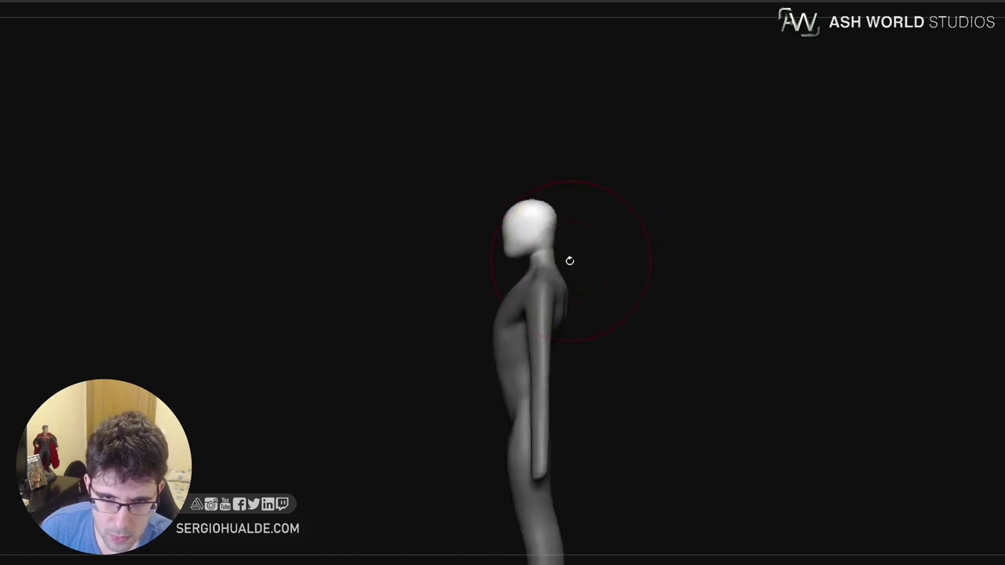
pyautogui.press('w')
pyautogui.moveTo(578, 214); pyautogui.dragTo(576, 217)
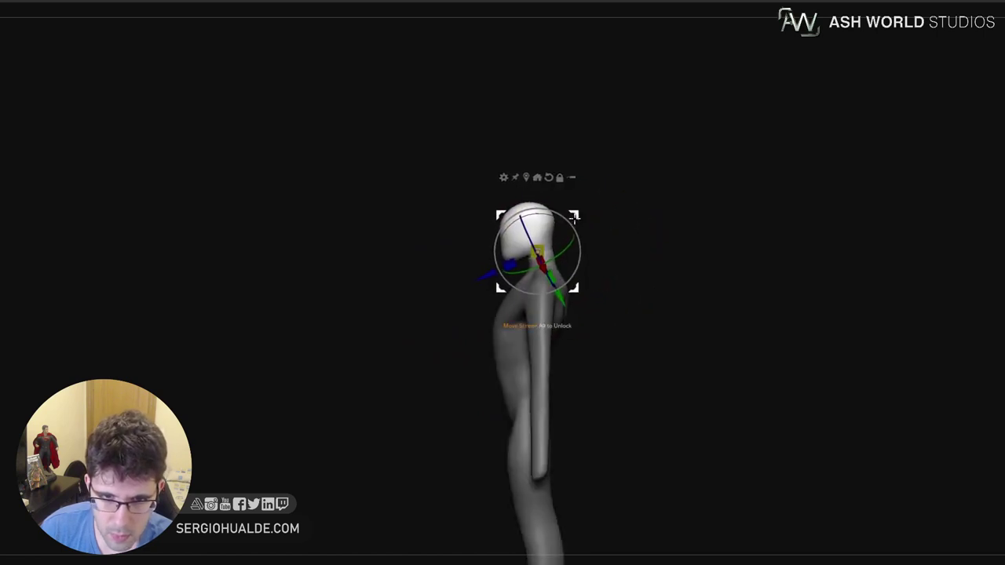
pyautogui.press('q')
pyautogui.moveTo(579, 255)
pyautogui.keyDown('ctrl'); pyautogui.mouseDown()
pyautogui.moveTo(586, 264)
pyautogui.moveTo(506, 259)
pyautogui.mouseUp(); pyautogui.keyUp('ctrl')
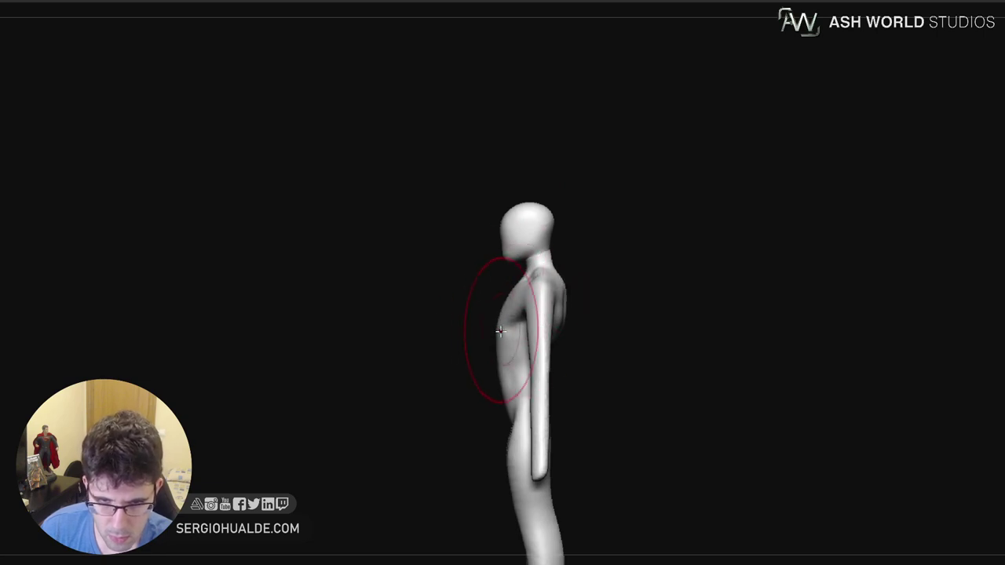
# Reshape the side profile of the chest, abdomen and buttocks with a larger brush
pyautogui.moveTo(583, 400)
pyautogui.mouseDown()
pyautogui.moveTo(569, 421)
pyautogui.moveTo(457, 419)
pyautogui.moveTo(547, 366)
pyautogui.moveTo(528, 363)
pyautogui.moveTo(531, 394)
pyautogui.moveTo(532, 357)
pyautogui.moveTo(573, 401)
pyautogui.mouseUp()
pyautogui.moveTo(525, 349)
pyautogui.mouseDown()
pyautogui.moveTo(515, 363)
pyautogui.moveTo(540, 369)
pyautogui.moveTo(539, 413)
pyautogui.moveTo(548, 402)
pyautogui.moveTo(536, 416)
pyautogui.moveTo(609, 438)
pyautogui.mouseUp()
pyautogui.press(']')
pyautogui.press(']')
pyautogui.press(']')
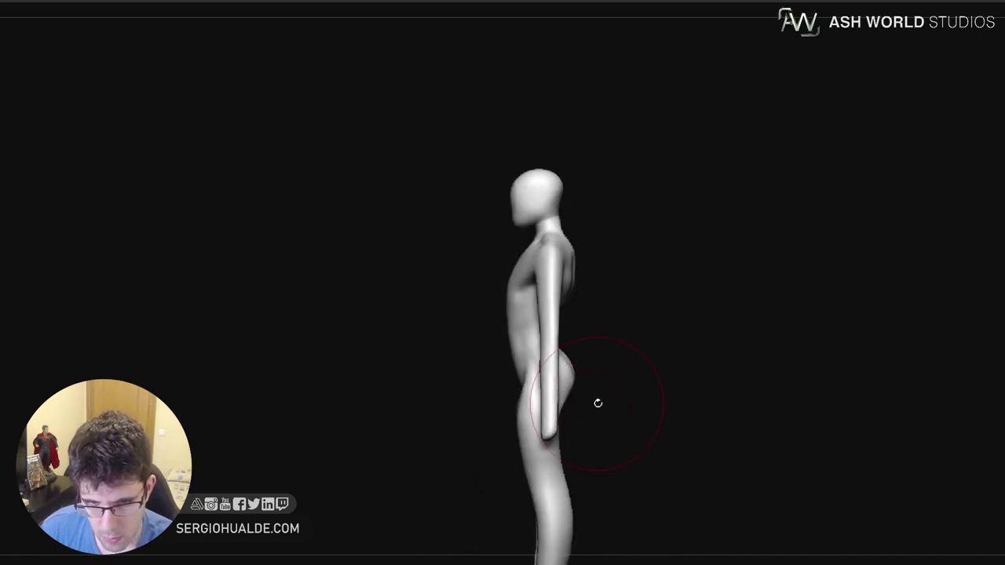
pyautogui.moveTo(597, 403)
pyautogui.mouseDown()
pyautogui.moveTo(578, 403)
pyautogui.moveTo(554, 361)
pyautogui.moveTo(601, 385)
pyautogui.mouseUp()
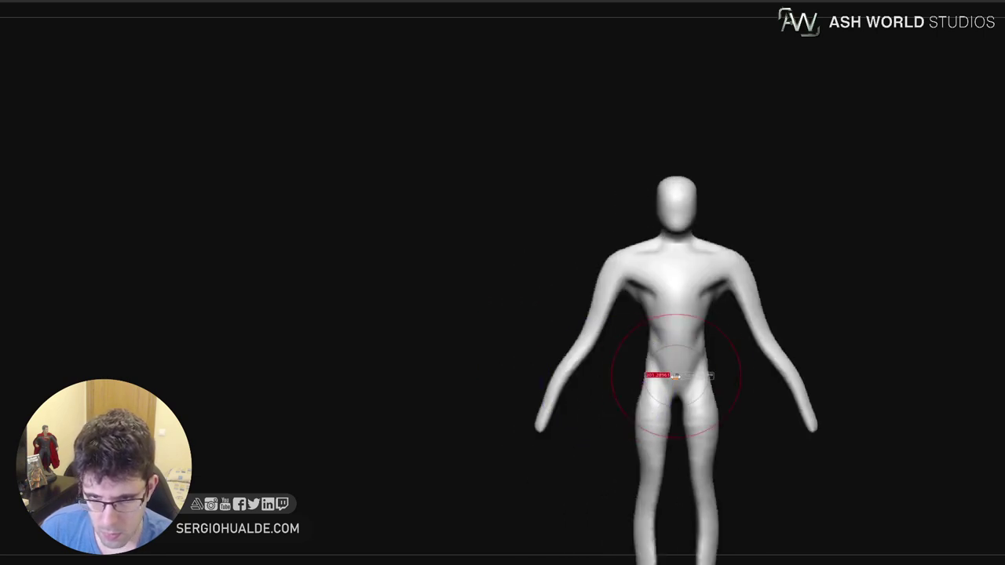
# Adjust the contours of the hips, shoulders and ribcage sides in front view
pyautogui.moveTo(698, 379); pyautogui.dragTo(709, 365)
pyautogui.moveTo(747, 270); pyautogui.dragTo(739, 271)
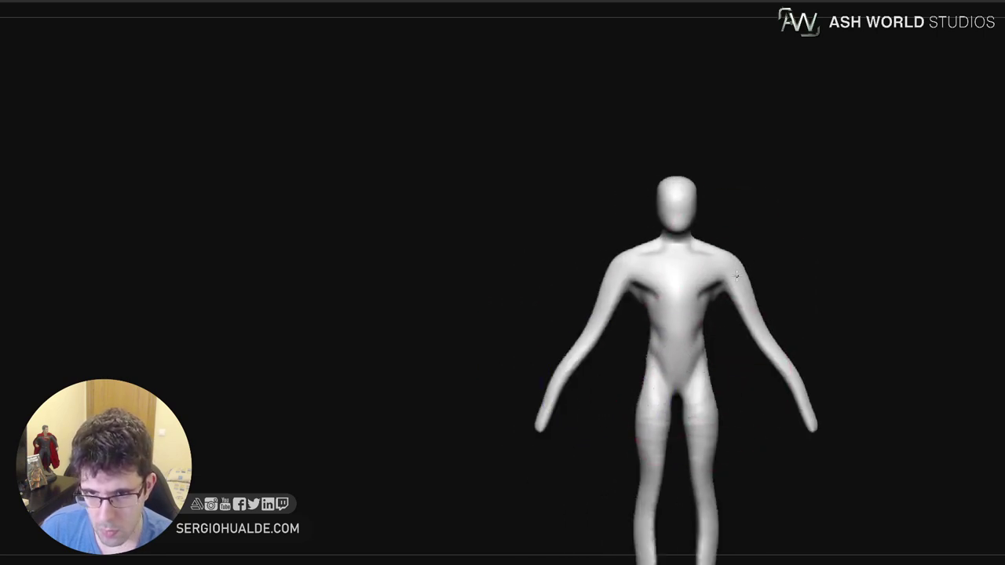
pyautogui.moveTo(704, 314); pyautogui.dragTo(714, 307)
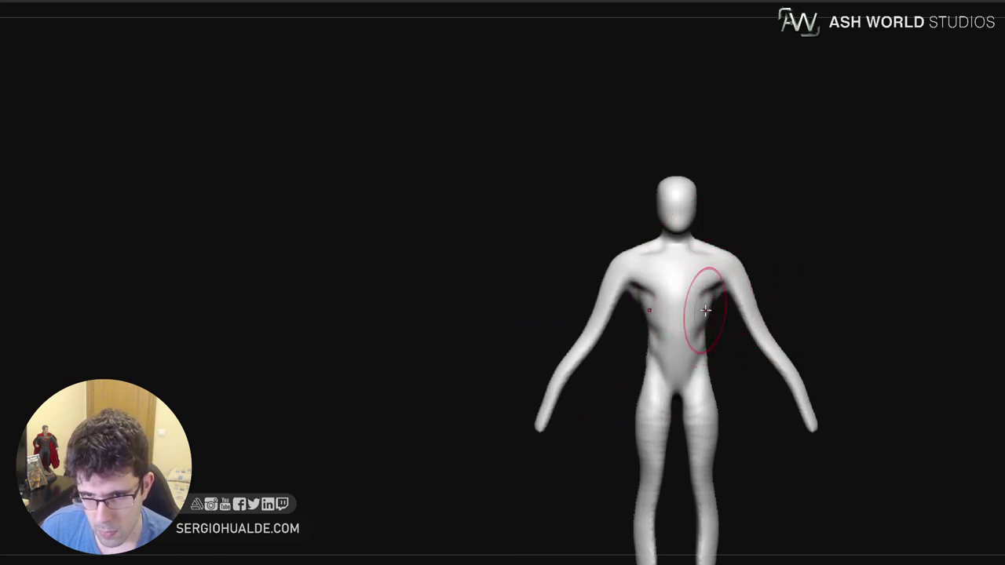
pyautogui.moveTo(747, 264); pyautogui.dragTo(742, 268)
pyautogui.moveTo(728, 291)
pyautogui.keyDown('alt'); pyautogui.mouseDown()
pyautogui.moveTo(687, 325)
pyautogui.moveTo(717, 298)
pyautogui.moveTo(681, 298)
pyautogui.moveTo(727, 297)
pyautogui.mouseUp(); pyautogui.keyUp('alt')
pyautogui.moveTo(713, 344); pyautogui.dragTo(719, 343)
# Build up the muscle volume of the upper forearms near the elbows from the back
pyautogui.moveTo(735, 381)
pyautogui.mouseDown()
pyautogui.moveTo(735, 408)
pyautogui.moveTo(652, 402)
pyautogui.mouseUp()
pyautogui.keyDown('alt'); pyautogui.moveTo(714, 399); pyautogui.dragTo(671, 396); pyautogui.keyUp('alt')
pyautogui.moveTo(700, 357)
pyautogui.mouseDown()
pyautogui.moveTo(688, 355)
pyautogui.moveTo(691, 366)
pyautogui.moveTo(755, 243)
pyautogui.mouseUp()
pyautogui.moveTo(739, 296)
pyautogui.mouseDown()
pyautogui.moveTo(724, 296)
pyautogui.moveTo(678, 344)
pyautogui.mouseUp()
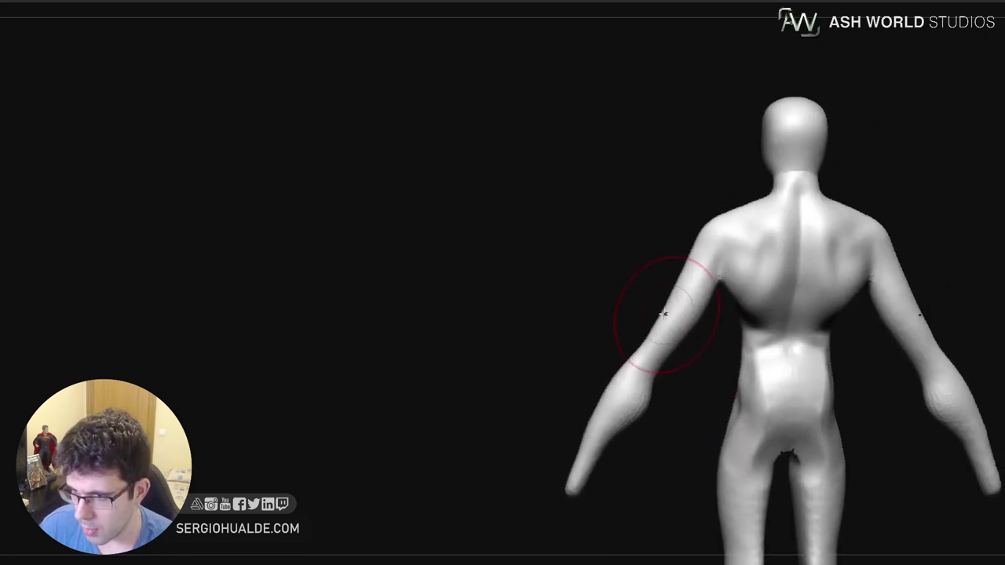
# Build up the triceps on the back of the upper arms and shape them from several angles
pyautogui.moveTo(684, 300)
pyautogui.mouseDown(button='right')
pyautogui.moveTo(694, 320)
pyautogui.moveTo(638, 299)
pyautogui.mouseUp(button='right')
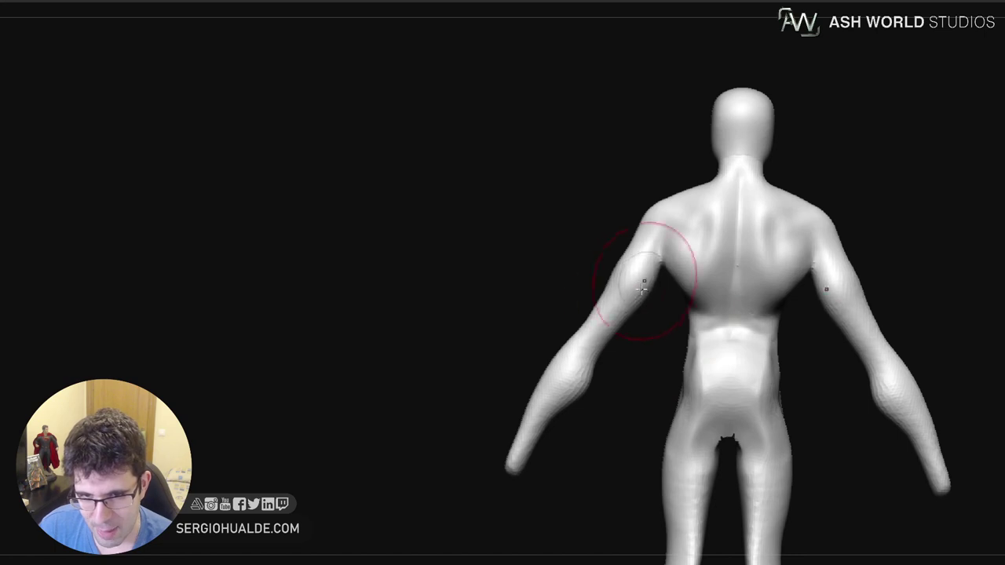
pyautogui.moveTo(641, 289); pyautogui.dragTo(610, 337)
pyautogui.moveTo(610, 337); pyautogui.dragTo(612, 318, button='right')
pyautogui.moveTo(713, 372)
pyautogui.keyDown('ctrl'); pyautogui.mouseDown(button='right')
pyautogui.moveTo(718, 416)
pyautogui.moveTo(729, 303)
pyautogui.moveTo(730, 375)
pyautogui.moveTo(715, 314)
pyautogui.moveTo(729, 361)
pyautogui.moveTo(760, 339)
pyautogui.moveTo(693, 338)
pyautogui.moveTo(707, 336)
pyautogui.moveTo(699, 350)
pyautogui.moveTo(724, 364)
pyautogui.moveTo(740, 352)
pyautogui.moveTo(719, 392)
pyautogui.mouseUp(button='right'); pyautogui.keyUp('ctrl')
pyautogui.moveTo(660, 372)
pyautogui.keyDown('ctrl'); pyautogui.mouseDown(button='right')
pyautogui.moveTo(630, 340)
pyautogui.moveTo(658, 325)
pyautogui.mouseUp(button='right'); pyautogui.keyUp('ctrl')
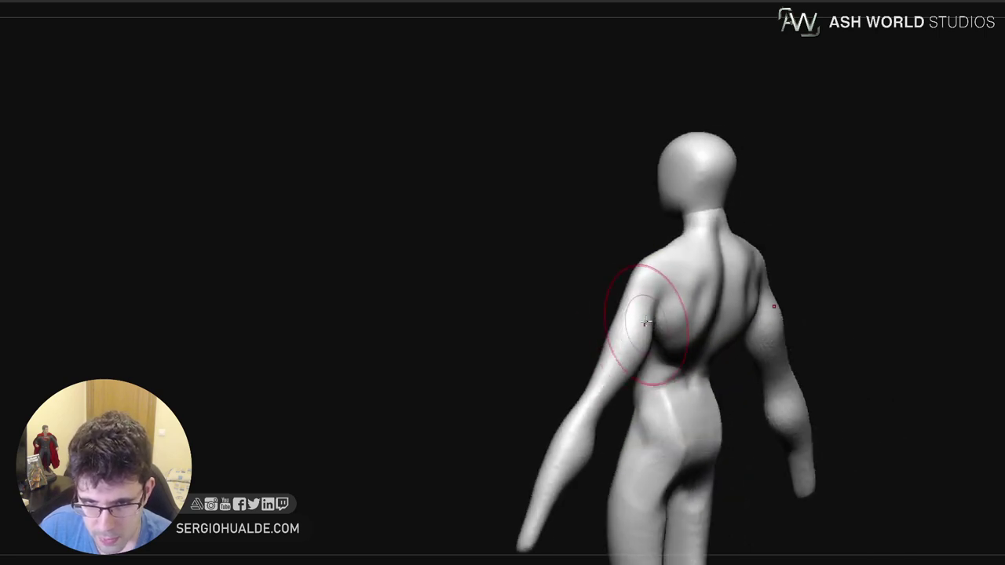
pyautogui.moveTo(652, 293); pyautogui.dragTo(665, 313)
pyautogui.moveTo(667, 325); pyautogui.dragTo(715, 323, button='right')
pyautogui.moveTo(664, 304)
pyautogui.mouseDown(button='right')
pyautogui.moveTo(675, 386)
pyautogui.moveTo(682, 346)
pyautogui.moveTo(709, 364)
pyautogui.moveTo(724, 330)
pyautogui.mouseUp(button='right')
# Resize the brush and even out the silhouette of the upper arms and forearms in front view
pyautogui.press('s')
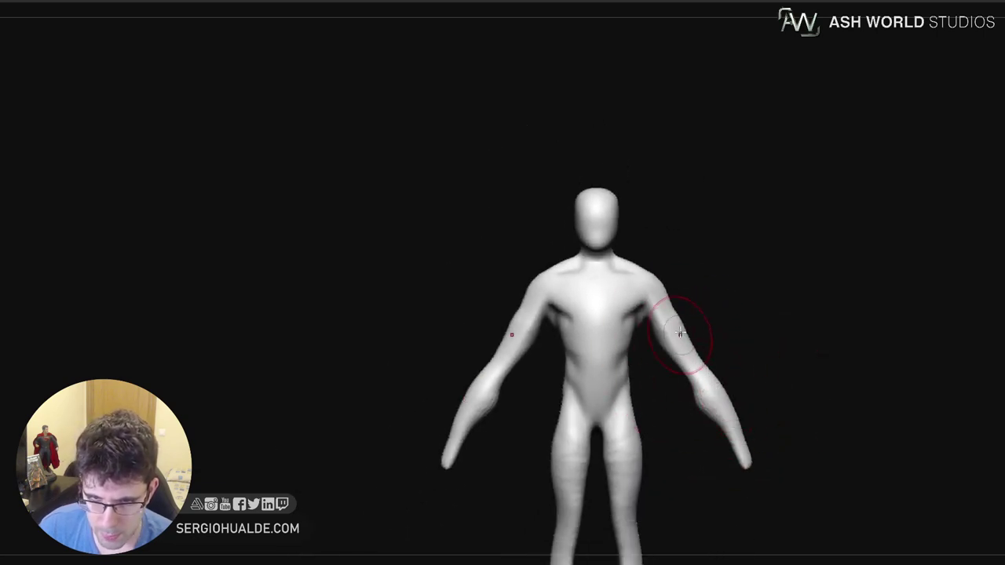
pyautogui.moveTo(679, 334); pyautogui.dragTo(677, 323)
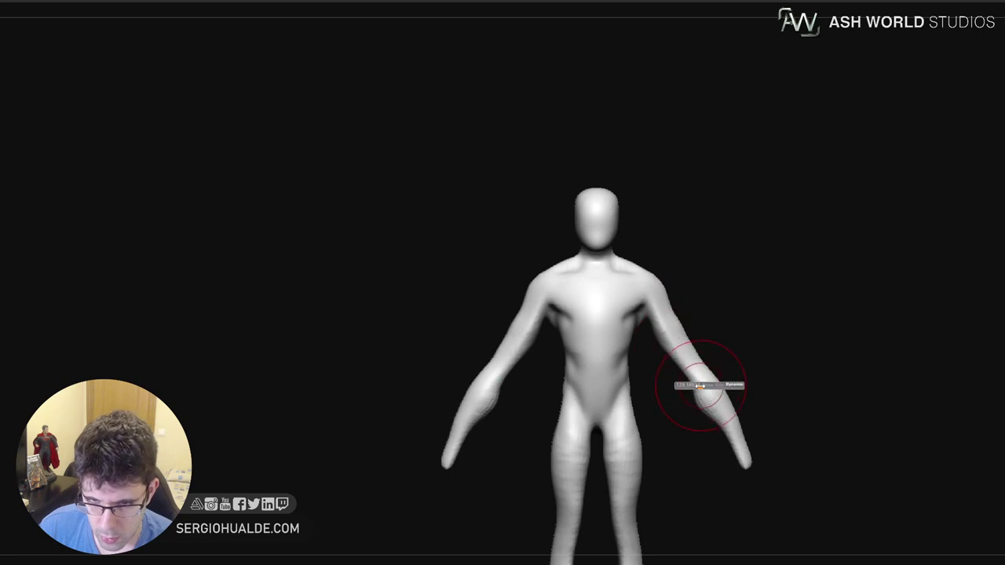
pyautogui.moveTo(692, 404); pyautogui.dragTo(704, 400)
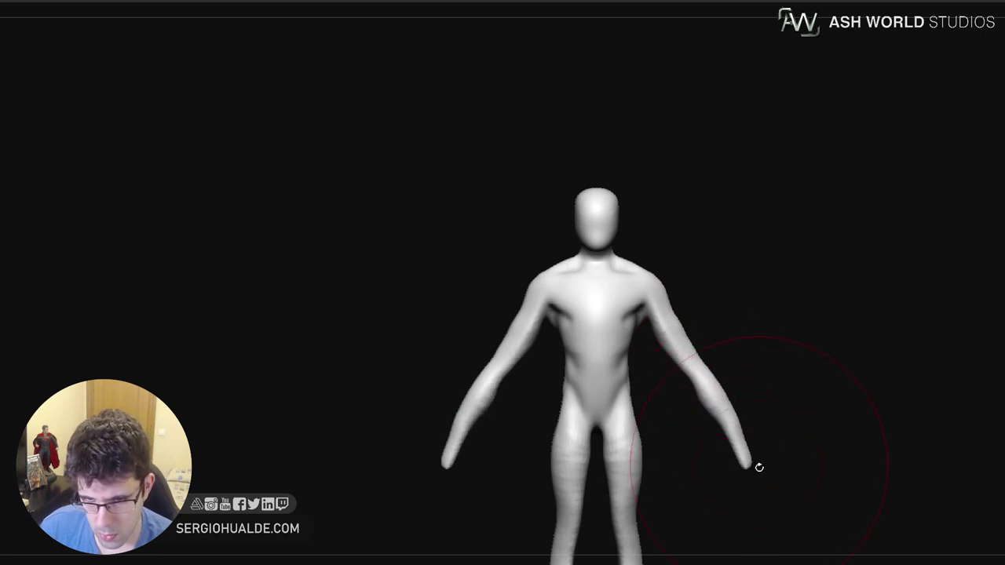
pyautogui.moveTo(749, 463); pyautogui.dragTo(727, 429)
pyautogui.moveTo(692, 372)
pyautogui.mouseDown()
pyautogui.moveTo(702, 367)
pyautogui.moveTo(684, 350)
pyautogui.moveTo(695, 374)
pyautogui.mouseUp()
# Sculpt and smooth the elbows and the lower triceps from the back and side
pyautogui.press('s')
pyautogui.moveTo(754, 394); pyautogui.dragTo(628, 398)
pyautogui.keyDown('alt'); pyautogui.moveTo(746, 385); pyautogui.dragTo(755, 418); pyautogui.keyUp('alt')
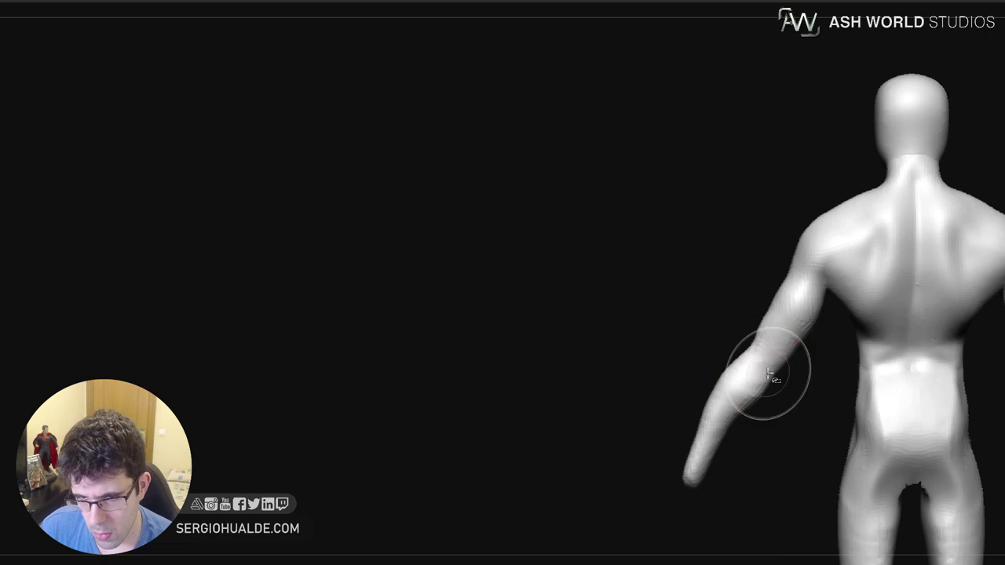
pyautogui.moveTo(804, 378); pyautogui.dragTo(773, 368)
pyautogui.moveTo(796, 412); pyautogui.dragTo(779, 412)
pyautogui.keyDown('shift'); pyautogui.moveTo(787, 333); pyautogui.dragTo(765, 369); pyautogui.keyUp('shift')
pyautogui.moveTo(792, 412); pyautogui.dragTo(758, 411)
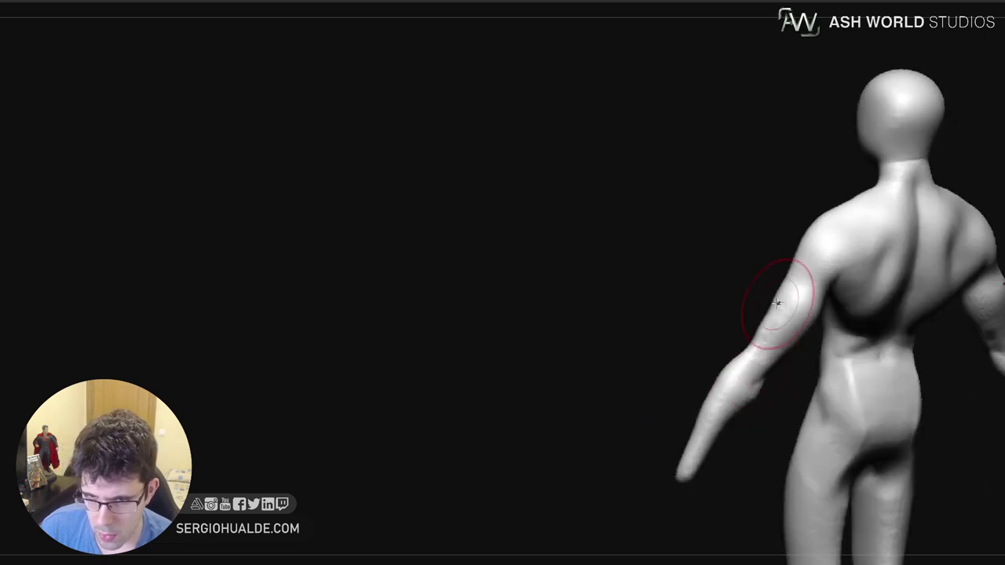
pyautogui.moveTo(762, 409); pyautogui.dragTo(777, 357, button='right')
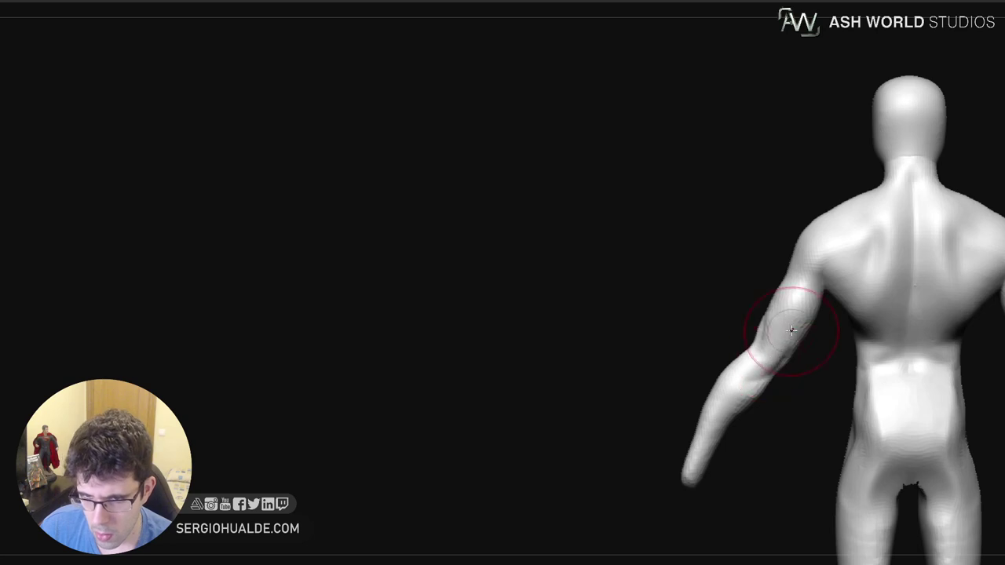
pyautogui.moveTo(800, 284); pyautogui.dragTo(794, 340, button='right')
pyautogui.moveTo(778, 333); pyautogui.dragTo(794, 328)
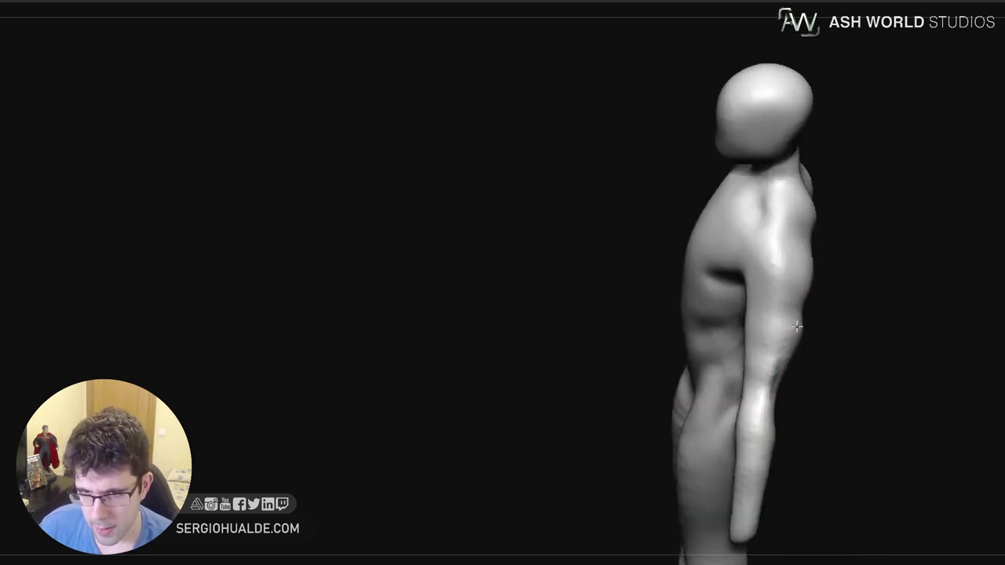
# Mask everything above the elbows with a softened edge, leaving only the forearms free
pyautogui.moveTo(788, 409); pyautogui.dragTo(840, 405, button='right')
pyautogui.moveTo(796, 386)
pyautogui.keyDown('ctrl'); pyautogui.mouseDown()
pyautogui.moveTo(762, 381)
pyautogui.moveTo(736, 557)
pyautogui.moveTo(809, 408)
pyautogui.mouseUp(); pyautogui.keyUp('ctrl')
pyautogui.keyDown('ctrl'); pyautogui.click(775, 410); pyautogui.keyUp('ctrl')
pyautogui.keyDown('ctrl'); pyautogui.click(814, 397); pyautogui.keyUp('ctrl')
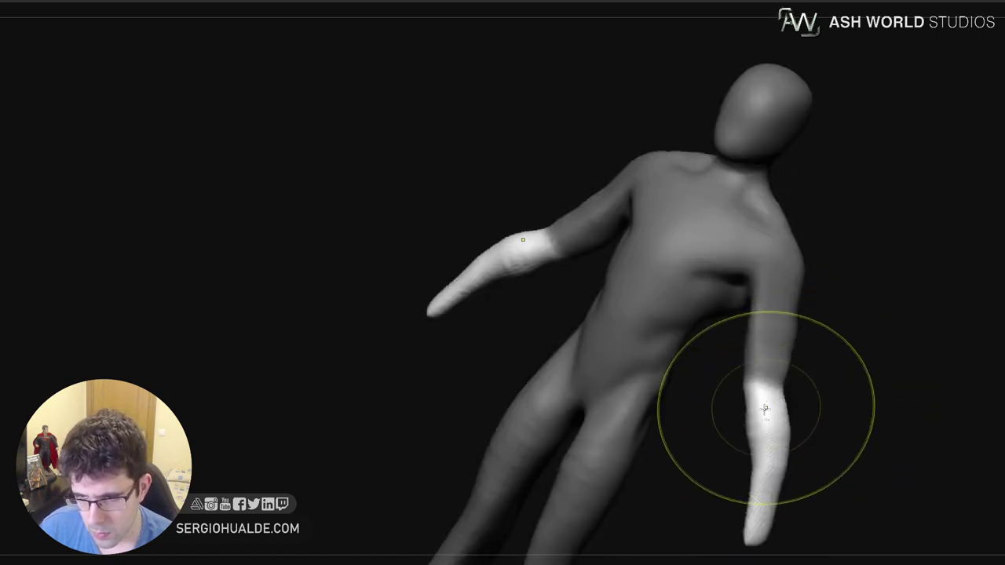
pyautogui.keyDown('ctrl'); pyautogui.click(764, 408); pyautogui.keyUp('ctrl')
# Place the gizmo at the elbow, bend the forearms forward, and clear the mask
pyautogui.moveTo(831, 402); pyautogui.dragTo(730, 389, button='right')
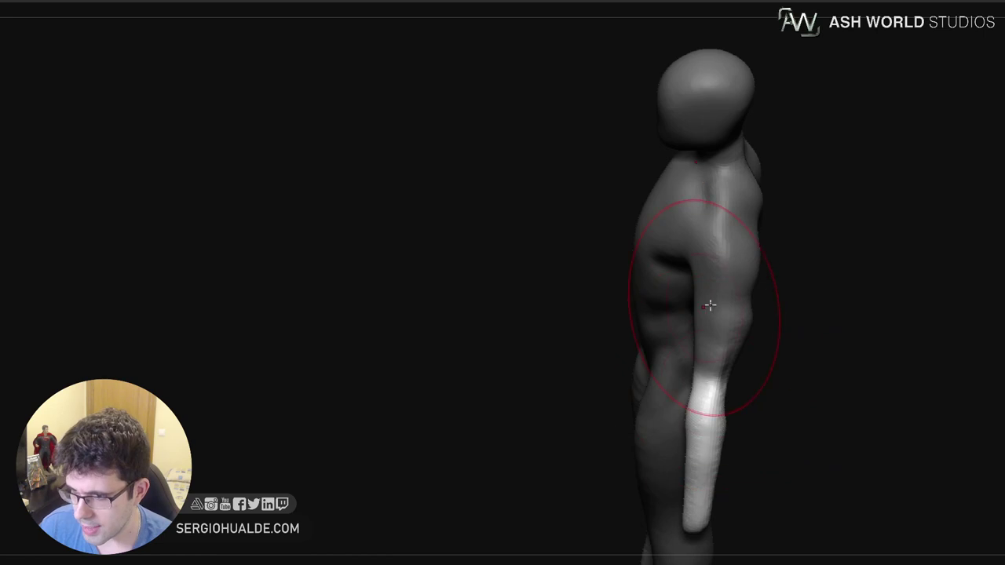
pyautogui.press('w')
pyautogui.keyDown('alt'); pyautogui.click(717, 384); pyautogui.keyUp('alt')
pyautogui.moveTo(756, 373)
pyautogui.mouseDown()
pyautogui.moveTo(751, 404)
pyautogui.moveTo(814, 357)
pyautogui.moveTo(778, 365)
pyautogui.moveTo(718, 440)
pyautogui.mouseUp()
pyautogui.press('q')
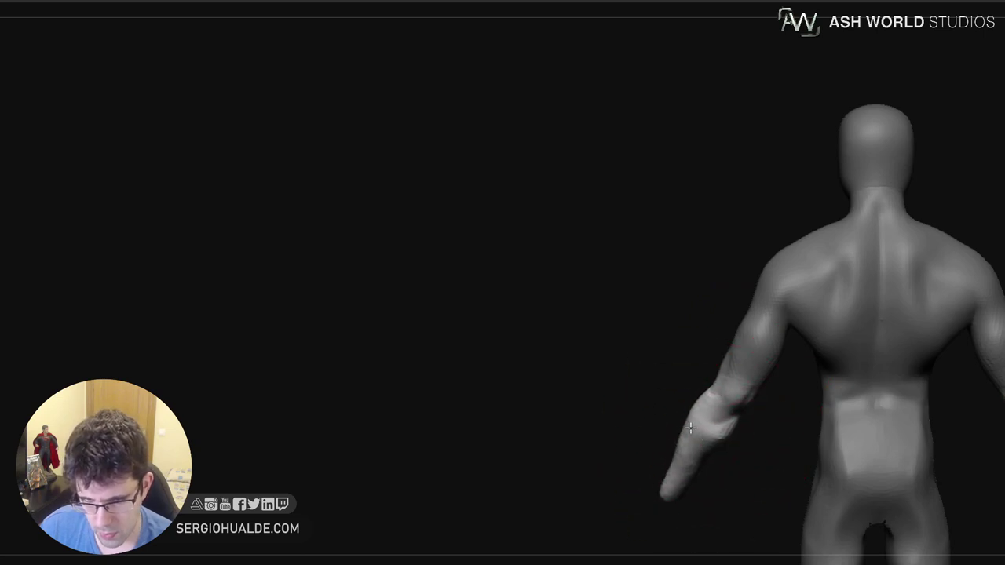
pyautogui.moveTo(684, 430)
pyautogui.mouseDown()
pyautogui.moveTo(793, 442)
pyautogui.moveTo(778, 430)
pyautogui.mouseUp()
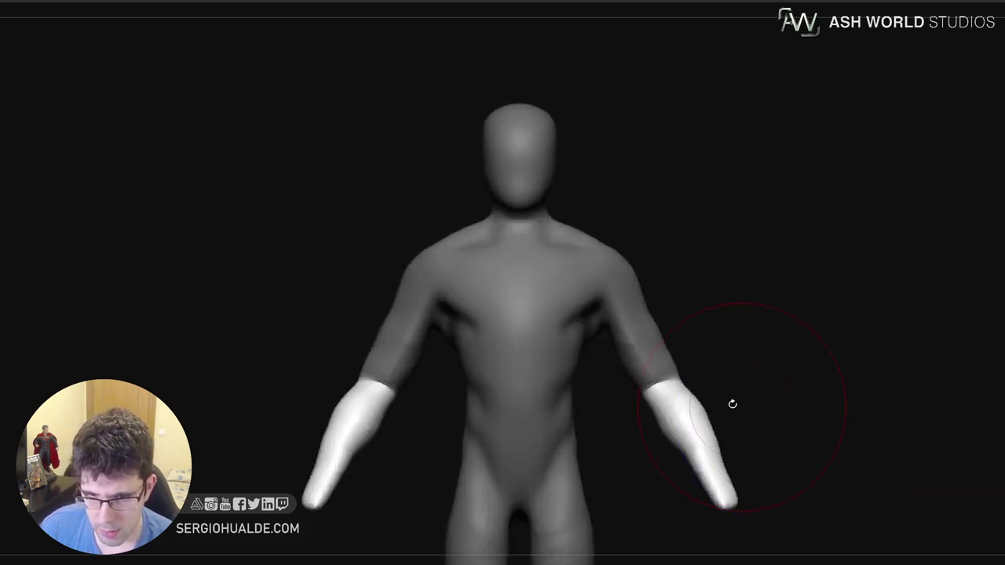
pyautogui.keyDown('ctrl'); pyautogui.moveTo(750, 389); pyautogui.dragTo(751, 392); pyautogui.keyUp('ctrl')
# Refine the inner elbow crease and the volume where the upper arm meets the forearm
pyautogui.keyDown('alt'); pyautogui.moveTo(684, 337); pyautogui.dragTo(745, 349); pyautogui.keyUp('alt')
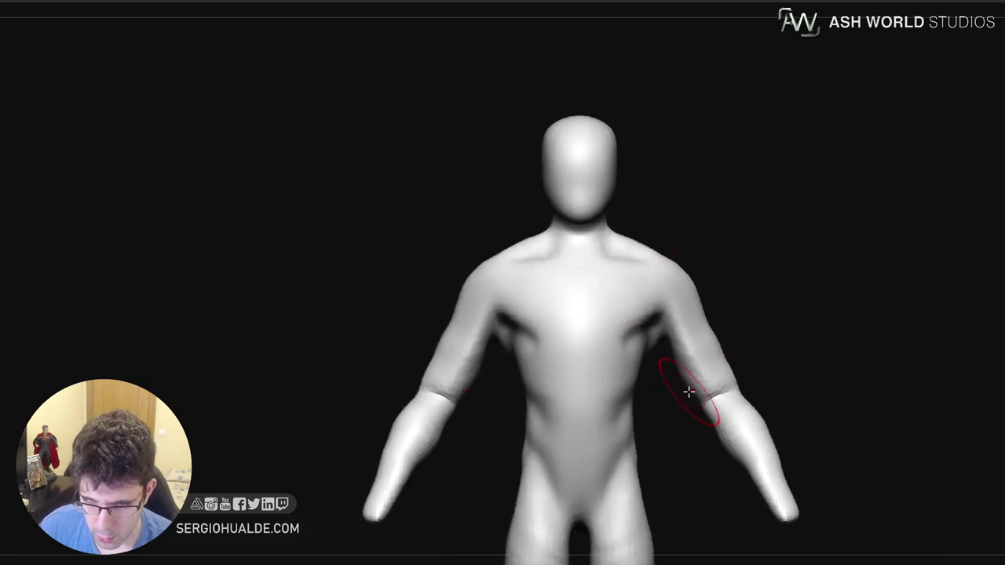
pyautogui.moveTo(692, 391); pyautogui.dragTo(695, 391)
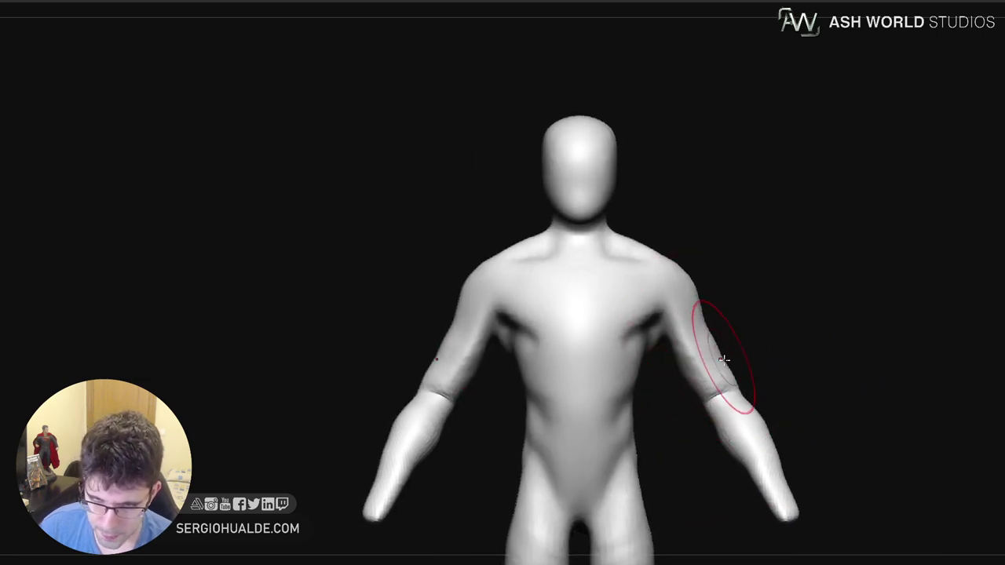
pyautogui.moveTo(816, 325); pyautogui.dragTo(754, 399, button='right')
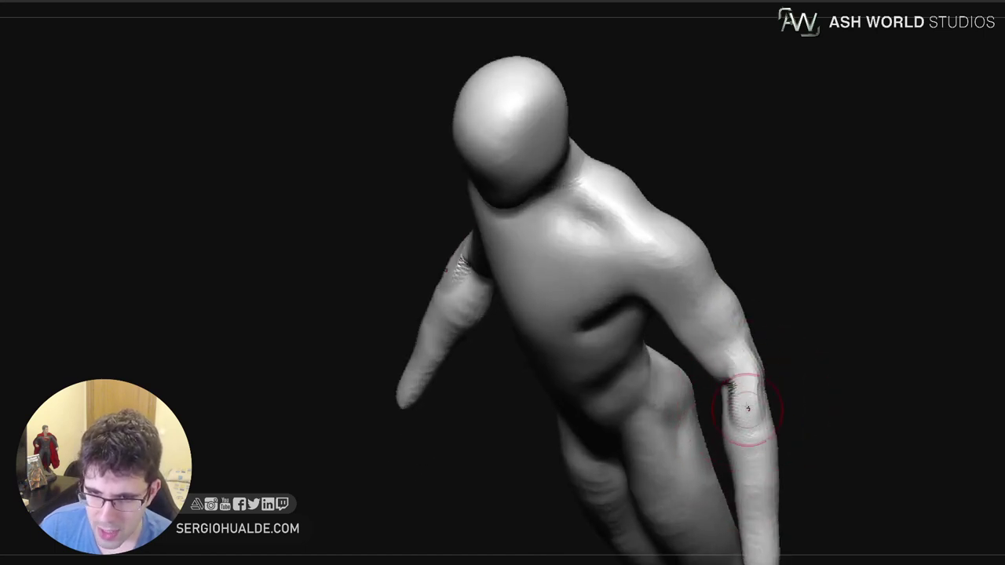
pyautogui.moveTo(753, 428)
pyautogui.mouseDown(button='right')
pyautogui.moveTo(734, 409)
pyautogui.moveTo(756, 446)
pyautogui.moveTo(773, 436)
pyautogui.moveTo(764, 415)
pyautogui.moveTo(779, 392)
pyautogui.moveTo(776, 404)
pyautogui.mouseUp(button='right')
pyautogui.moveTo(740, 413); pyautogui.dragTo(741, 475)
# Shape and smooth the forearm volumes from the front, back and side
pyautogui.moveTo(741, 475); pyautogui.dragTo(695, 433, button='right')
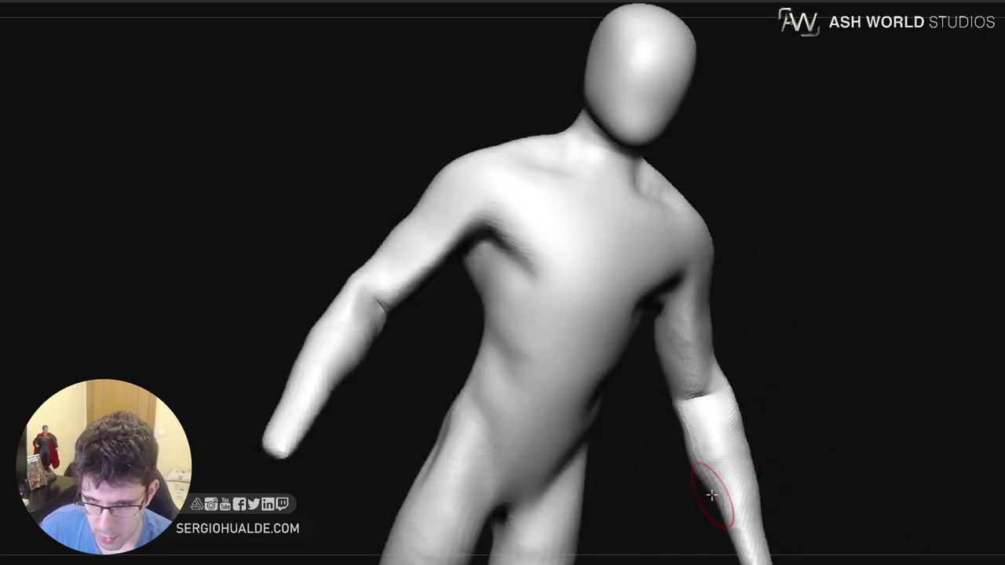
pyautogui.moveTo(711, 495); pyautogui.dragTo(685, 472, button='right')
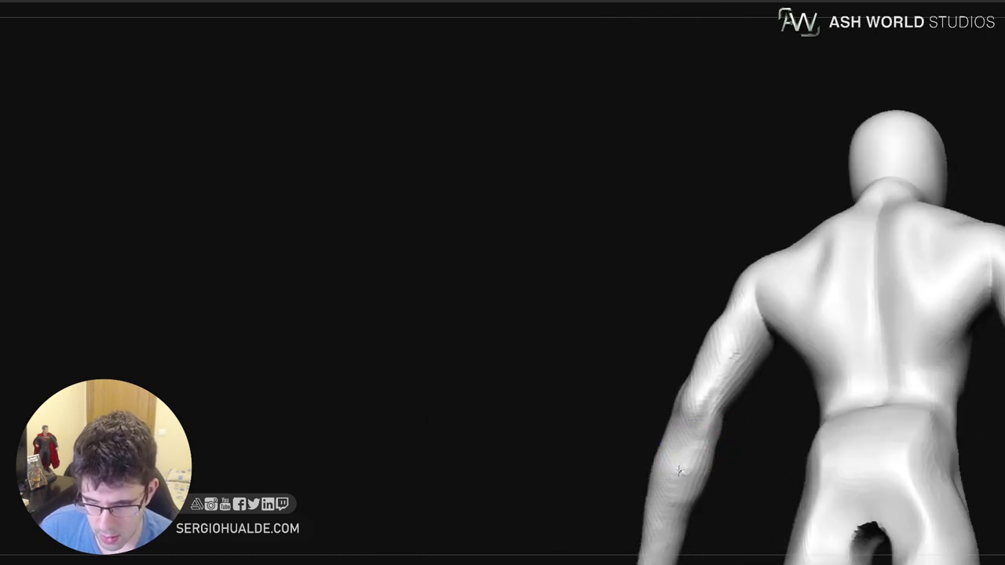
pyautogui.moveTo(720, 425)
pyautogui.mouseDown(button='right')
pyautogui.moveTo(733, 455)
pyautogui.moveTo(739, 427)
pyautogui.mouseUp(button='right')
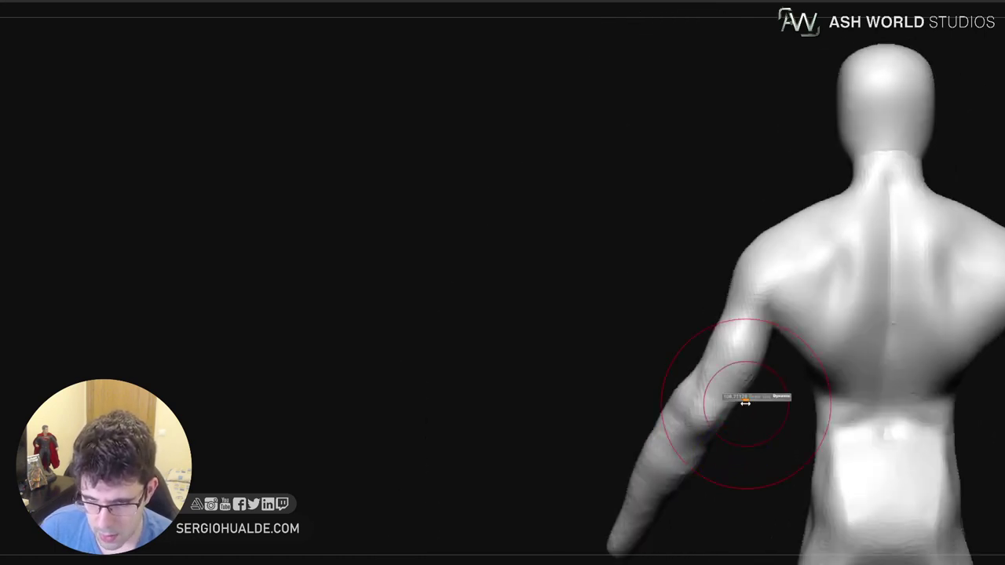
pyautogui.moveTo(745, 383); pyautogui.dragTo(732, 485, button='right')
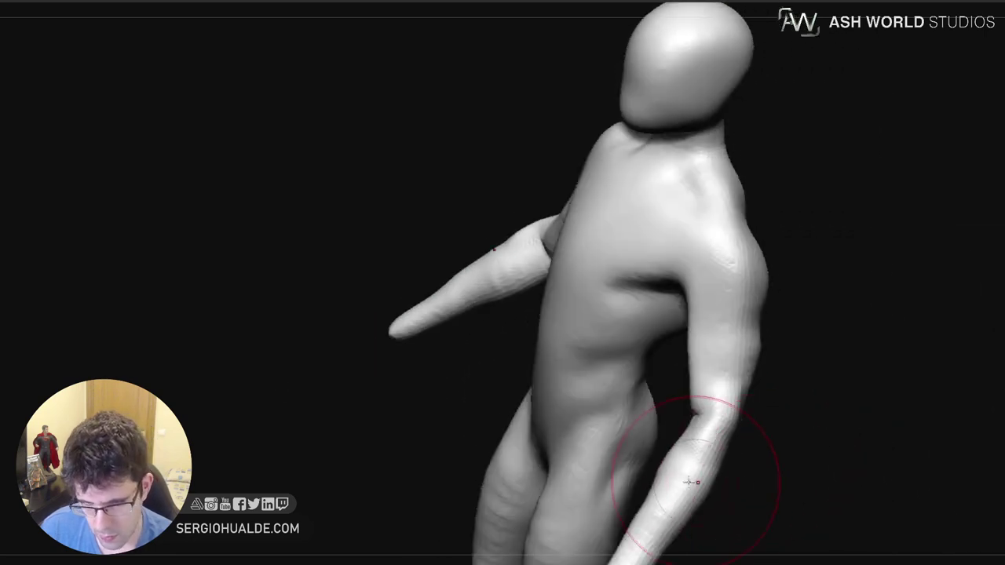
pyautogui.keyDown('shift'); pyautogui.moveTo(693, 480); pyautogui.dragTo(652, 475); pyautogui.keyUp('shift')
pyautogui.moveTo(685, 453)
pyautogui.keyDown('ctrl'); pyautogui.mouseDown(button='right')
pyautogui.moveTo(680, 398)
pyautogui.moveTo(734, 402)
pyautogui.mouseUp(button='right'); pyautogui.keyUp('ctrl')
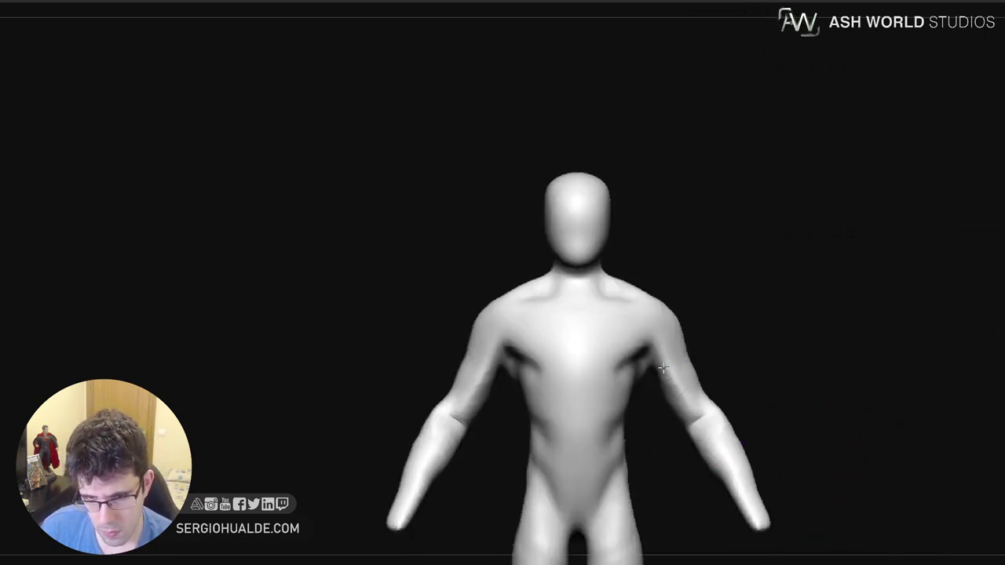
# Mask the body above the ankles and pull the free ends of the legs forward into basic feet
pyautogui.moveTo(671, 407)
pyautogui.mouseDown()
pyautogui.moveTo(734, 421)
pyautogui.moveTo(735, 452)
pyautogui.mouseUp()
pyautogui.moveTo(749, 480)
pyautogui.keyDown('ctrl'); pyautogui.mouseDown(button='right')
pyautogui.moveTo(741, 462)
pyautogui.moveTo(747, 493)
pyautogui.mouseUp(button='right'); pyautogui.keyUp('ctrl')
pyautogui.moveTo(742, 453); pyautogui.dragTo(737, 454)
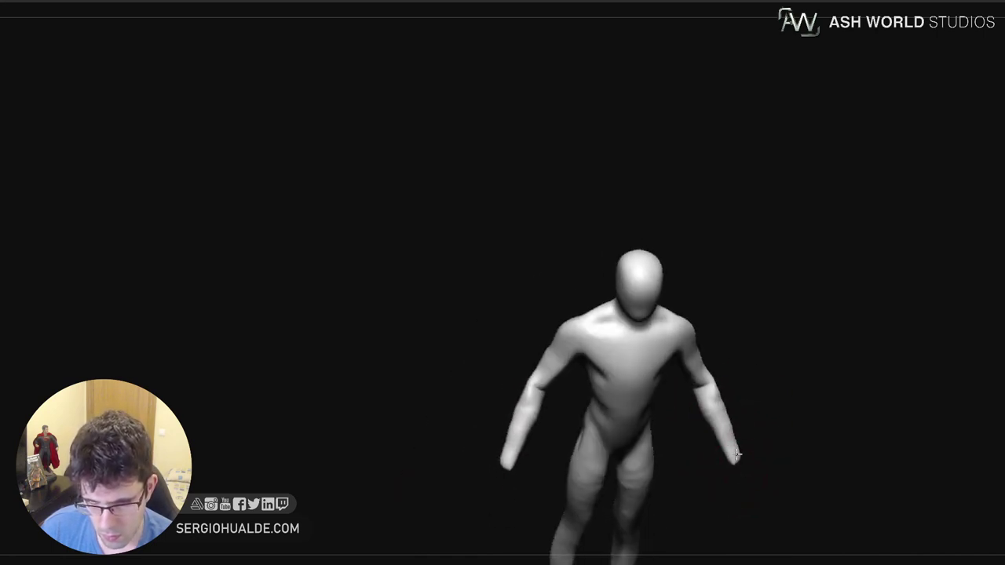
pyautogui.moveTo(737, 450); pyautogui.dragTo(708, 182, button='right')
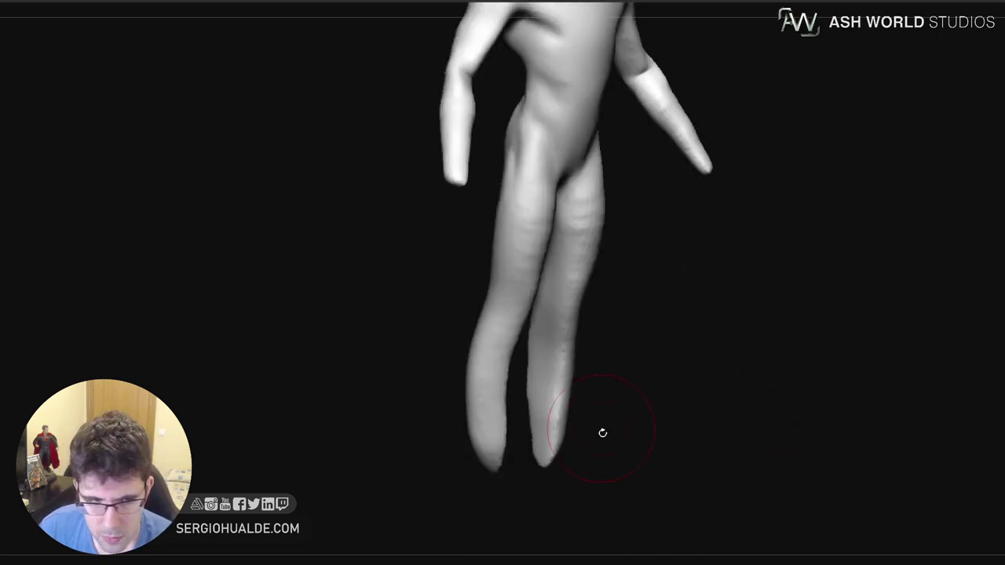
pyautogui.moveTo(613, 437); pyautogui.dragTo(654, 451, button='right')
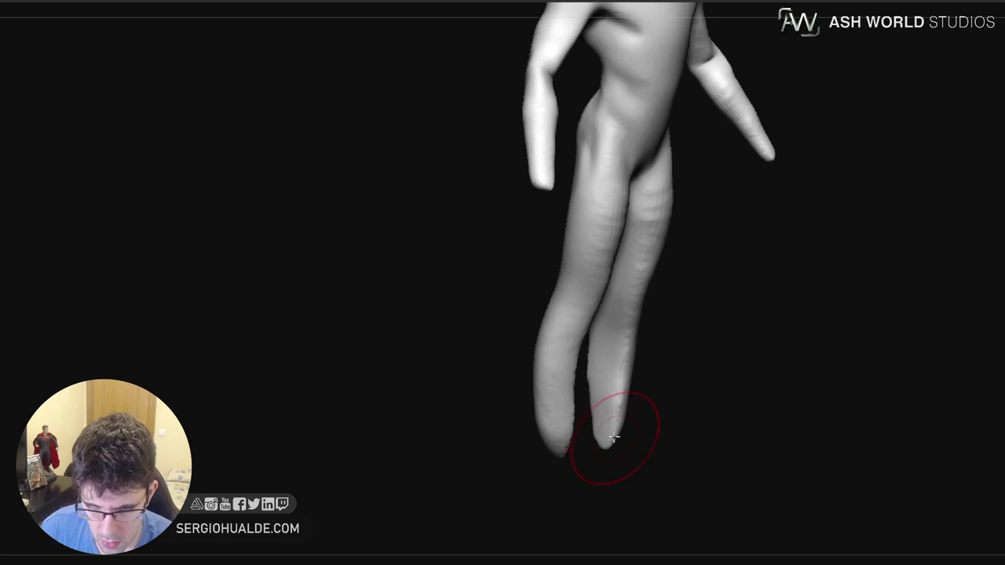
pyautogui.moveTo(614, 437)
pyautogui.mouseDown()
pyautogui.moveTo(722, 469)
pyautogui.moveTo(669, 462)
pyautogui.mouseUp()
pyautogui.hotkey('ctrl', 'z')
pyautogui.keyDown('ctrl'); pyautogui.click(668, 461); pyautogui.keyUp('ctrl')
pyautogui.moveTo(613, 438); pyautogui.dragTo(733, 471)
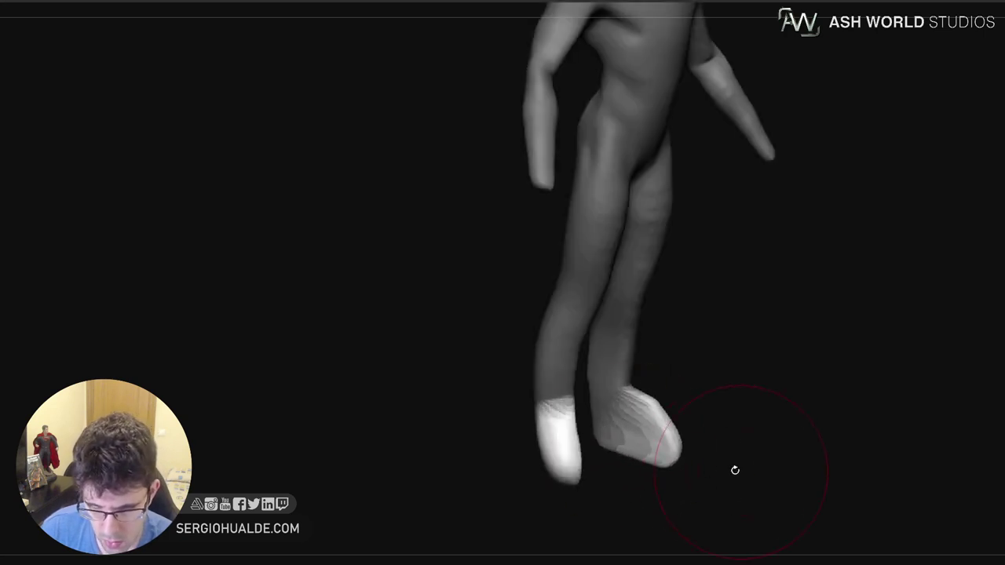
# Smooth the pulled-out feet and clear the mask from the body
pyautogui.moveTo(664, 453)
pyautogui.keyDown('shift'); pyautogui.mouseDown()
pyautogui.moveTo(648, 464)
pyautogui.moveTo(631, 453)
pyautogui.mouseUp(); pyautogui.keyUp('shift')
pyautogui.keyDown('shift'); pyautogui.moveTo(712, 438); pyautogui.dragTo(626, 463); pyautogui.keyUp('shift')
pyautogui.keyDown('ctrl'); pyautogui.moveTo(683, 446); pyautogui.dragTo(700, 469); pyautogui.keyUp('ctrl')
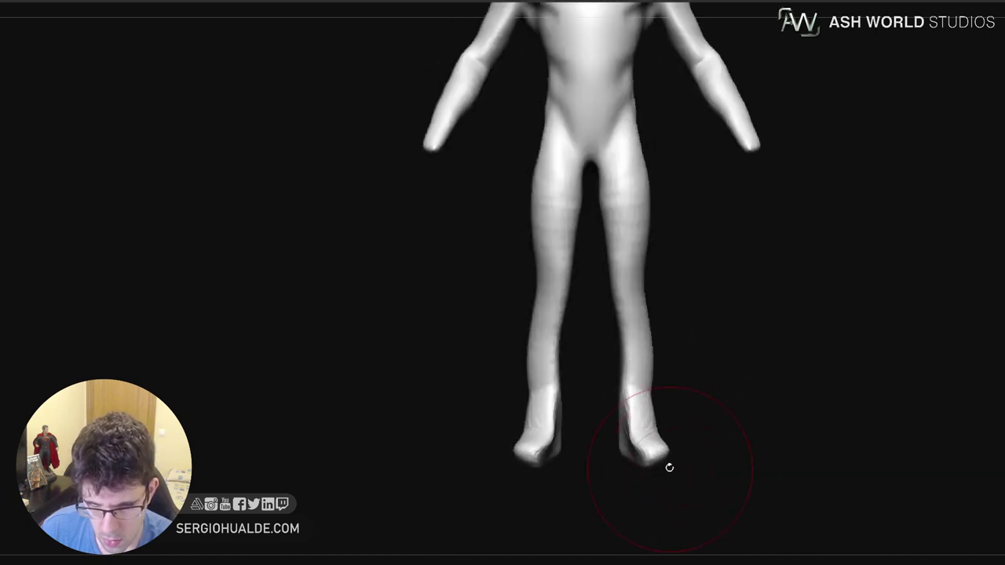
# Pull the heels backward and shape the insteps and ankles from the side
pyautogui.keyDown('alt'); pyautogui.moveTo(709, 379); pyautogui.dragTo(670, 435); pyautogui.keyUp('alt')
pyautogui.moveTo(738, 481)
pyautogui.mouseDown()
pyautogui.moveTo(655, 498)
pyautogui.moveTo(630, 372)
pyautogui.mouseUp()
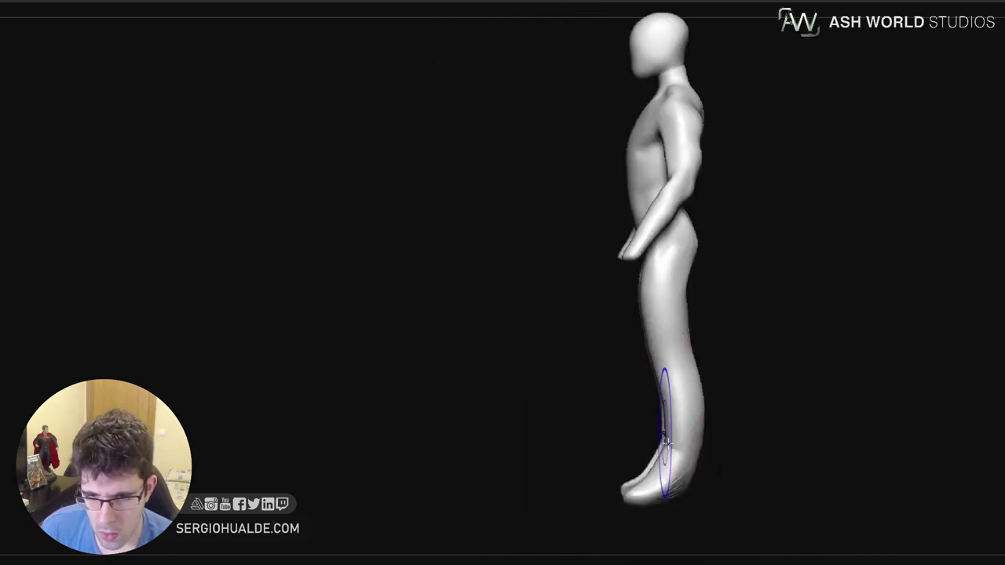
pyautogui.moveTo(666, 432)
pyautogui.keyDown('shift'); pyautogui.mouseDown()
pyautogui.moveTo(698, 442)
pyautogui.moveTo(679, 448)
pyautogui.moveTo(636, 377)
pyautogui.mouseUp(); pyautogui.keyUp('shift')
pyautogui.keyDown('alt'); pyautogui.moveTo(595, 303); pyautogui.dragTo(623, 327); pyautogui.keyUp('alt')
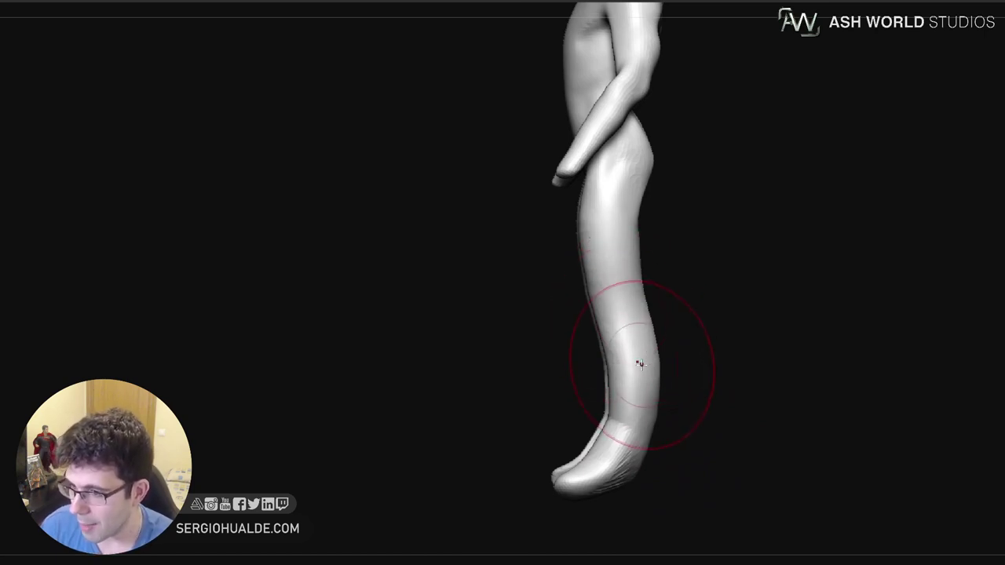
pyautogui.moveTo(646, 372); pyautogui.dragTo(643, 467, button='right')
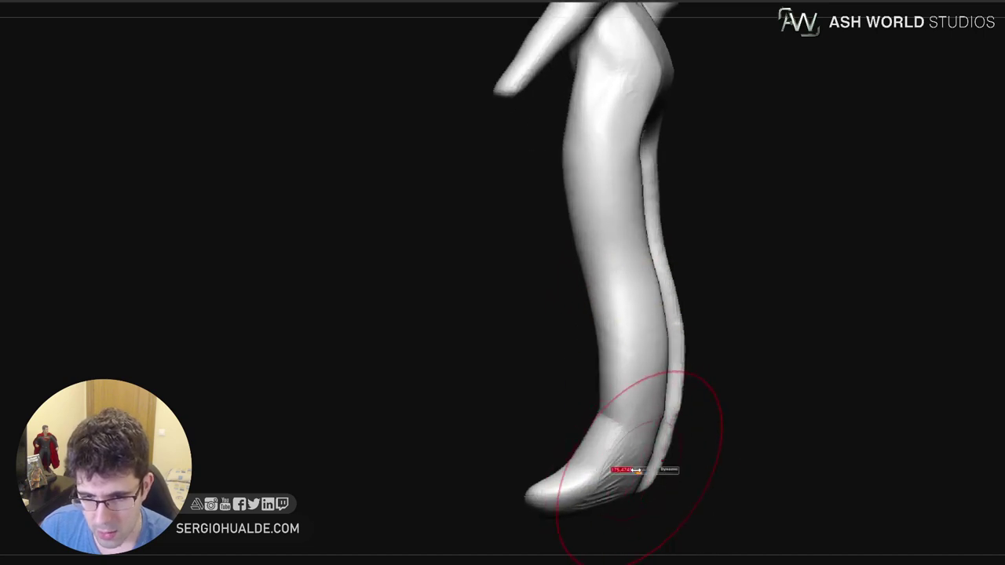
pyautogui.moveTo(637, 472); pyautogui.dragTo(666, 483)
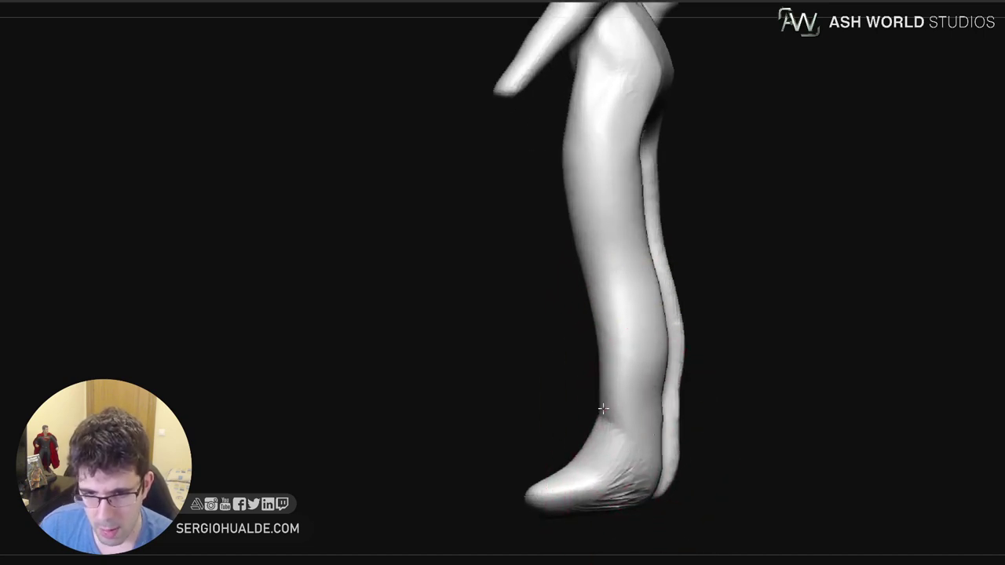
pyautogui.moveTo(603, 408); pyautogui.dragTo(619, 477)
pyautogui.moveTo(655, 481); pyautogui.dragTo(628, 482, button='right')
pyautogui.moveTo(650, 490)
pyautogui.mouseDown()
pyautogui.moveTo(664, 502)
pyautogui.moveTo(668, 481)
pyautogui.moveTo(608, 480)
pyautogui.mouseUp()
# Shape the calves and the hollows behind the knees in the side and back silhouette
pyautogui.moveTo(641, 444)
pyautogui.keyDown('shift'); pyautogui.mouseDown()
pyautogui.moveTo(619, 478)
pyautogui.moveTo(645, 384)
pyautogui.moveTo(612, 374)
pyautogui.moveTo(655, 330)
pyautogui.mouseUp(); pyautogui.keyUp('shift')
pyautogui.moveTo(654, 329); pyautogui.dragTo(658, 372, button='right')
pyautogui.moveTo(656, 297)
pyautogui.mouseDown()
pyautogui.moveTo(639, 295)
pyautogui.moveTo(652, 288)
pyautogui.moveTo(635, 294)
pyautogui.mouseUp()
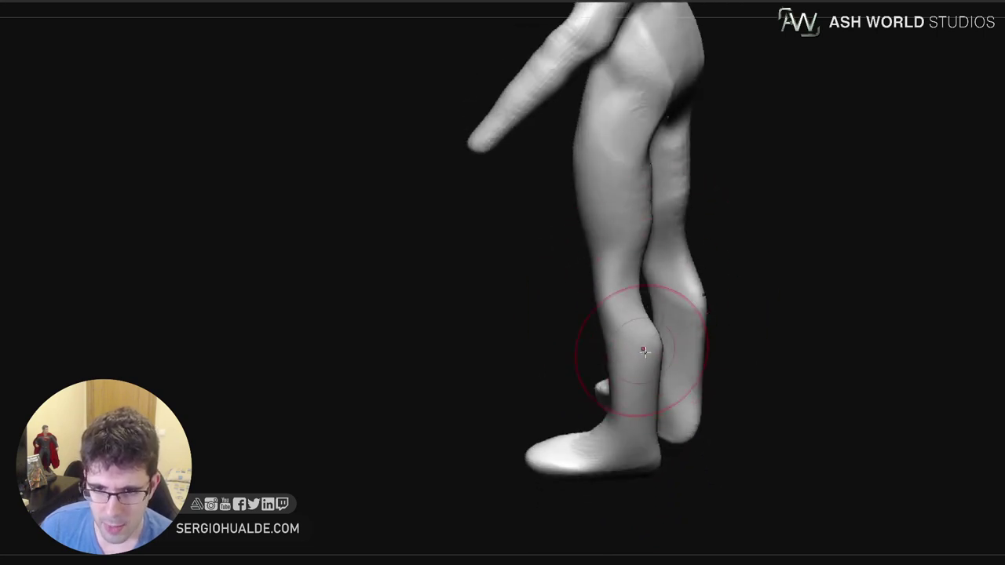
pyautogui.moveTo(643, 351); pyautogui.dragTo(653, 330, button='right')
pyautogui.moveTo(661, 394); pyautogui.dragTo(655, 394)
# Refine the crotch and inner thighs from behind, keeping a clean gap between the upper legs
pyautogui.keyDown('alt'); pyautogui.moveTo(653, 178); pyautogui.dragTo(649, 234, button='right'); pyautogui.keyUp('alt')
pyautogui.moveTo(642, 231); pyautogui.dragTo(650, 222)
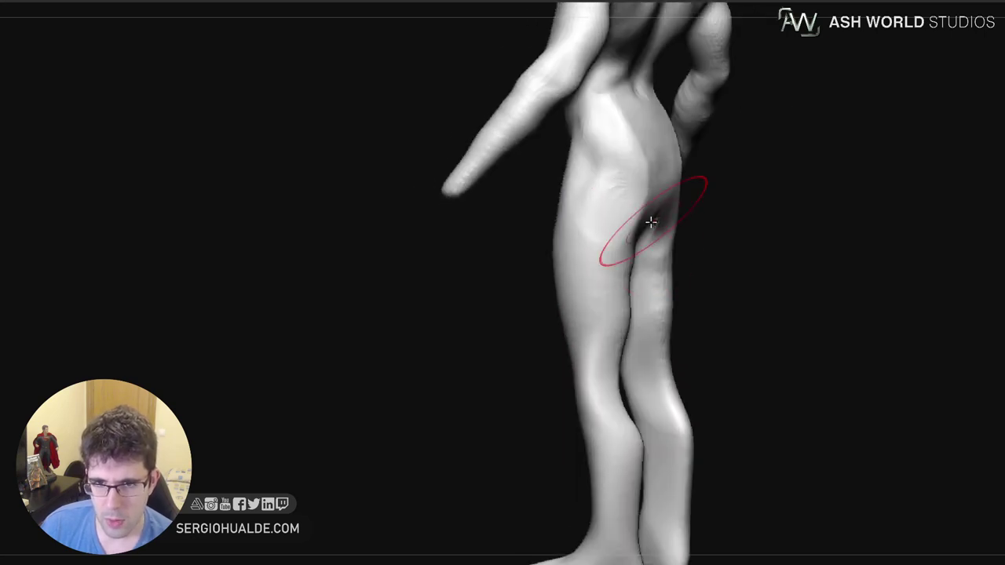
pyautogui.keyDown('shift'); pyautogui.moveTo(623, 272); pyautogui.dragTo(620, 316); pyautogui.keyUp('shift')
pyautogui.moveTo(621, 316); pyautogui.dragTo(619, 301, button='right')
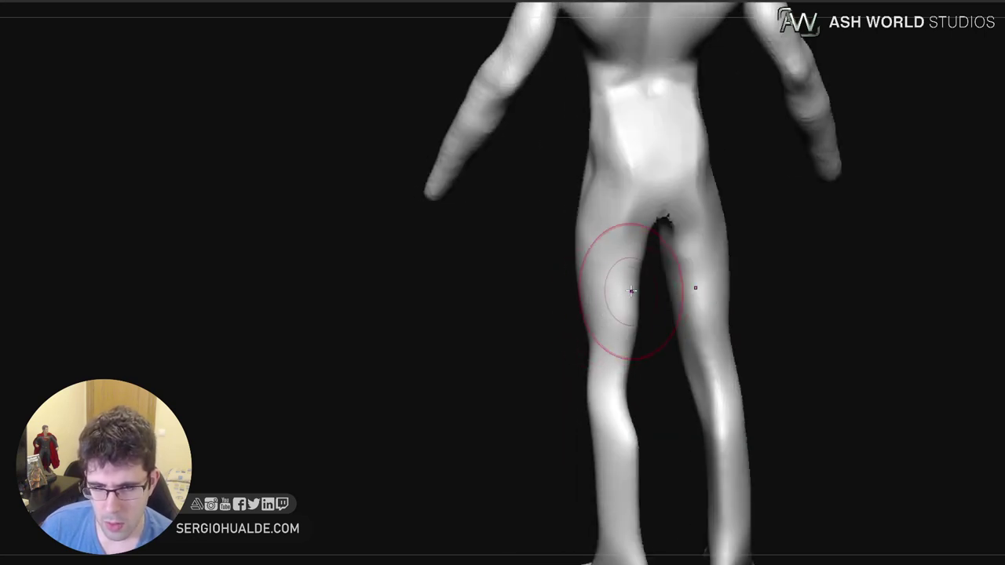
pyautogui.moveTo(631, 291)
pyautogui.mouseDown()
pyautogui.moveTo(630, 246)
pyautogui.moveTo(637, 329)
pyautogui.mouseUp()
pyautogui.moveTo(636, 329); pyautogui.dragTo(653, 306, button='right')
pyautogui.moveTo(647, 276)
pyautogui.mouseDown()
pyautogui.moveTo(657, 256)
pyautogui.moveTo(657, 300)
pyautogui.moveTo(655, 287)
pyautogui.mouseUp()
pyautogui.moveTo(657, 235)
pyautogui.mouseDown()
pyautogui.moveTo(654, 215)
pyautogui.moveTo(646, 323)
pyautogui.mouseUp()
pyautogui.moveTo(646, 323); pyautogui.dragTo(755, 310, button='right')
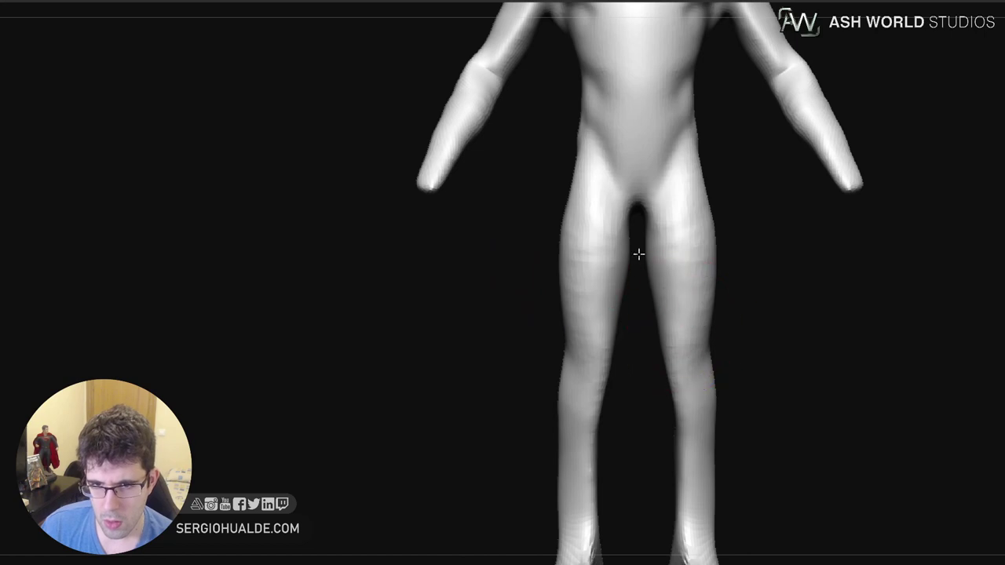
# Adjust the contour of the lower legs from the back of the knees down to the ankles
pyautogui.moveTo(638, 254)
pyautogui.mouseDown(button='right')
pyautogui.moveTo(699, 397)
pyautogui.moveTo(754, 361)
pyautogui.moveTo(717, 394)
pyautogui.mouseUp(button='right')
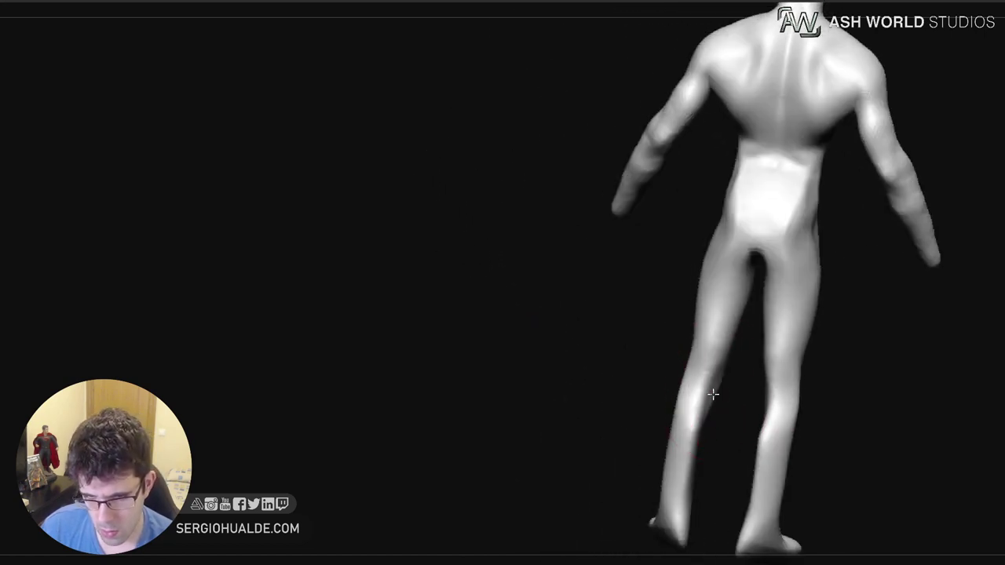
pyautogui.moveTo(693, 434); pyautogui.dragTo(681, 399, button='right')
pyautogui.moveTo(681, 399); pyautogui.dragTo(668, 481)
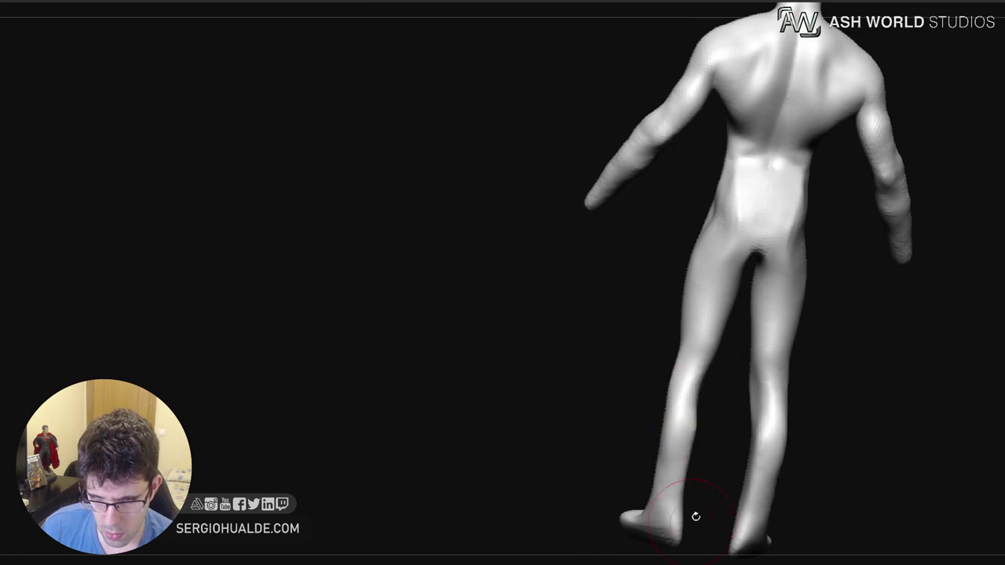
pyautogui.keyDown('shift'); pyautogui.moveTo(696, 515); pyautogui.dragTo(682, 465, button='right'); pyautogui.keyUp('shift')
pyautogui.moveTo(693, 431); pyautogui.dragTo(680, 404, button='right')
pyautogui.moveTo(680, 404); pyautogui.dragTo(666, 464)
pyautogui.moveTo(681, 489)
pyautogui.keyDown('shift'); pyautogui.mouseDown(button='right')
pyautogui.moveTo(688, 455)
pyautogui.moveTo(733, 464)
pyautogui.mouseUp(button='right'); pyautogui.keyUp('shift')
pyautogui.moveTo(683, 416)
pyautogui.mouseDown()
pyautogui.moveTo(686, 353)
pyautogui.moveTo(663, 500)
pyautogui.mouseUp()
# Change the brush size and adjust the inner ankles and outer shins from the front
pyautogui.press('s')
pyautogui.moveTo(665, 487); pyautogui.dragTo(690, 479, button='right')
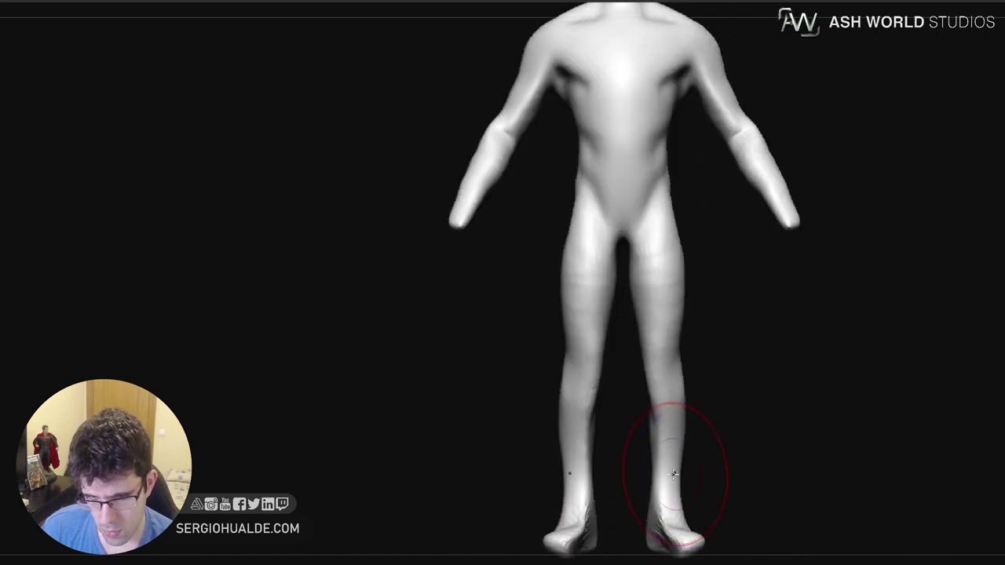
pyautogui.moveTo(650, 505); pyautogui.dragTo(657, 504)
pyautogui.keyDown('alt'); pyautogui.moveTo(665, 500); pyautogui.dragTo(680, 453, button='right'); pyautogui.keyUp('alt')
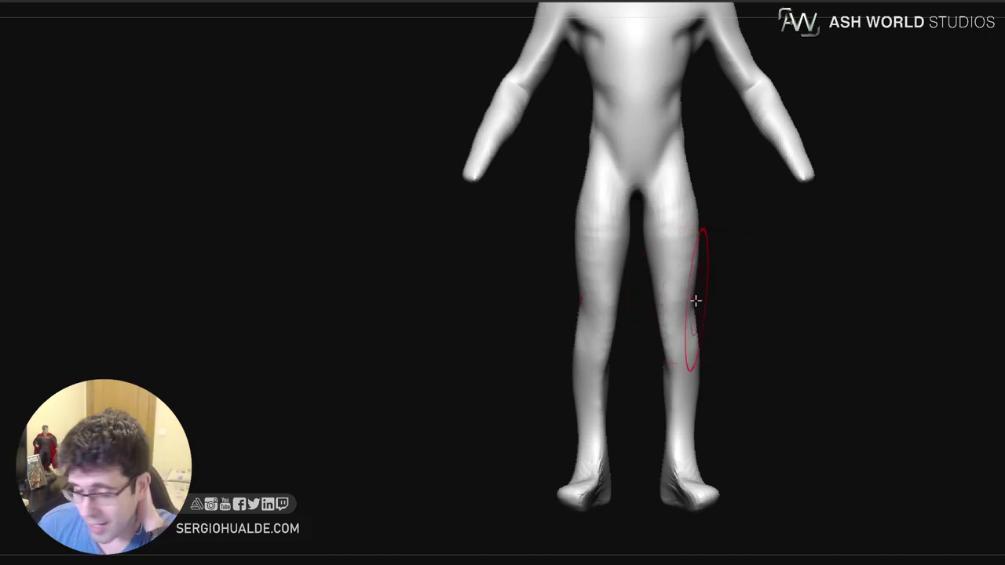
pyautogui.moveTo(706, 471)
pyautogui.keyDown('alt'); pyautogui.mouseDown(button='right')
pyautogui.moveTo(655, 402)
pyautogui.moveTo(722, 469)
pyautogui.mouseUp(button='right'); pyautogui.keyUp('alt')
pyautogui.moveTo(722, 470); pyautogui.dragTo(667, 471, button='right')
pyautogui.moveTo(702, 413); pyautogui.dragTo(693, 424)
pyautogui.moveTo(694, 423)
pyautogui.mouseDown(button='right')
pyautogui.moveTo(714, 428)
pyautogui.moveTo(727, 340)
pyautogui.moveTo(727, 403)
pyautogui.moveTo(654, 453)
pyautogui.moveTo(693, 466)
pyautogui.moveTo(709, 453)
pyautogui.moveTo(691, 298)
pyautogui.mouseUp(button='right')
# Widen the heels from below with a resized brush and even out the soles
pyautogui.press('s')
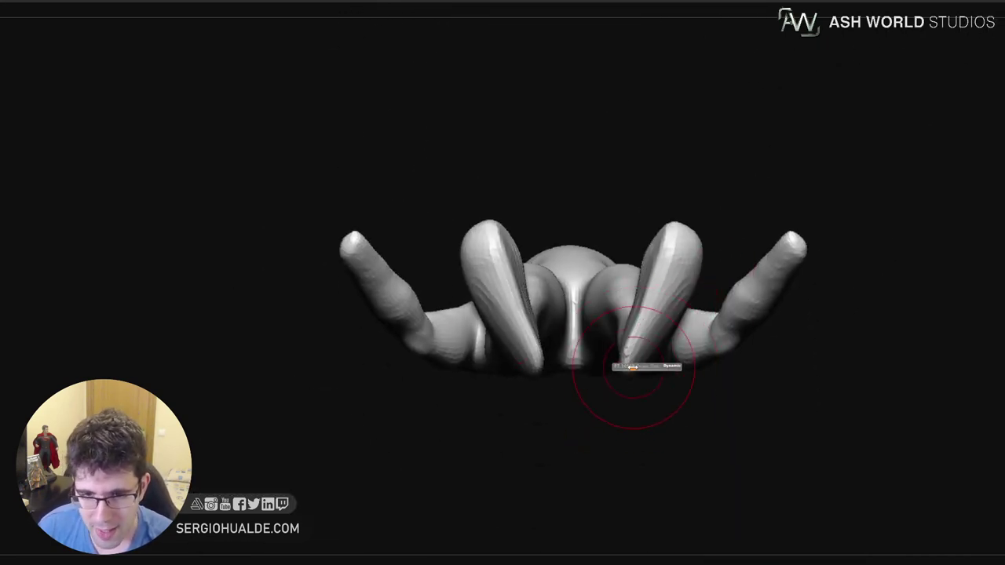
pyautogui.moveTo(645, 364); pyautogui.dragTo(654, 367)
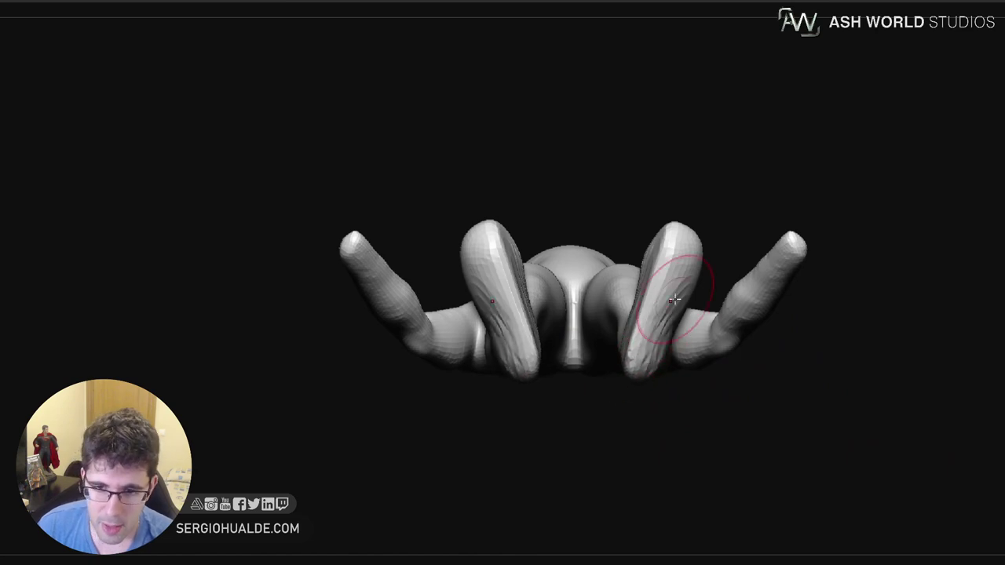
pyautogui.moveTo(674, 299); pyautogui.dragTo(651, 355)
pyautogui.moveTo(669, 315)
pyautogui.mouseDown()
pyautogui.moveTo(658, 359)
pyautogui.moveTo(637, 361)
pyautogui.mouseUp()
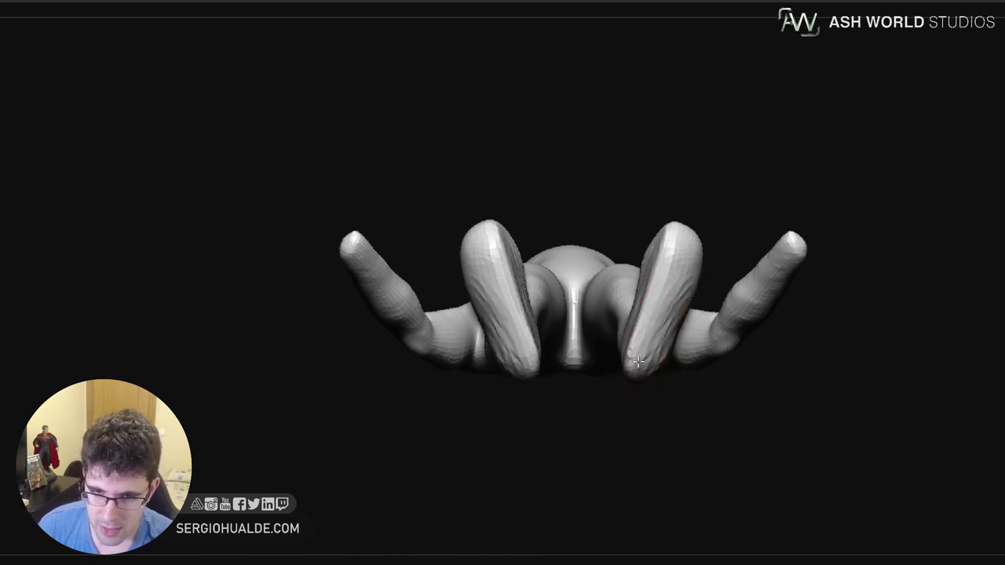
# Broaden the forefeet and shape their outer edges
pyautogui.moveTo(648, 377); pyautogui.dragTo(659, 449, button='right')
pyautogui.moveTo(686, 317)
pyautogui.mouseDown()
pyautogui.moveTo(713, 339)
pyautogui.moveTo(664, 336)
pyautogui.moveTo(684, 323)
pyautogui.mouseUp()
pyautogui.moveTo(757, 343)
pyautogui.mouseDown(button='right')
pyautogui.moveTo(699, 347)
pyautogui.moveTo(737, 322)
pyautogui.moveTo(712, 350)
pyautogui.mouseUp(button='right')
pyautogui.moveTo(712, 276)
pyautogui.mouseDown()
pyautogui.moveTo(702, 289)
pyautogui.moveTo(732, 269)
pyautogui.moveTo(736, 287)
pyautogui.mouseUp()
pyautogui.moveTo(735, 287); pyautogui.dragTo(744, 257, button='right')
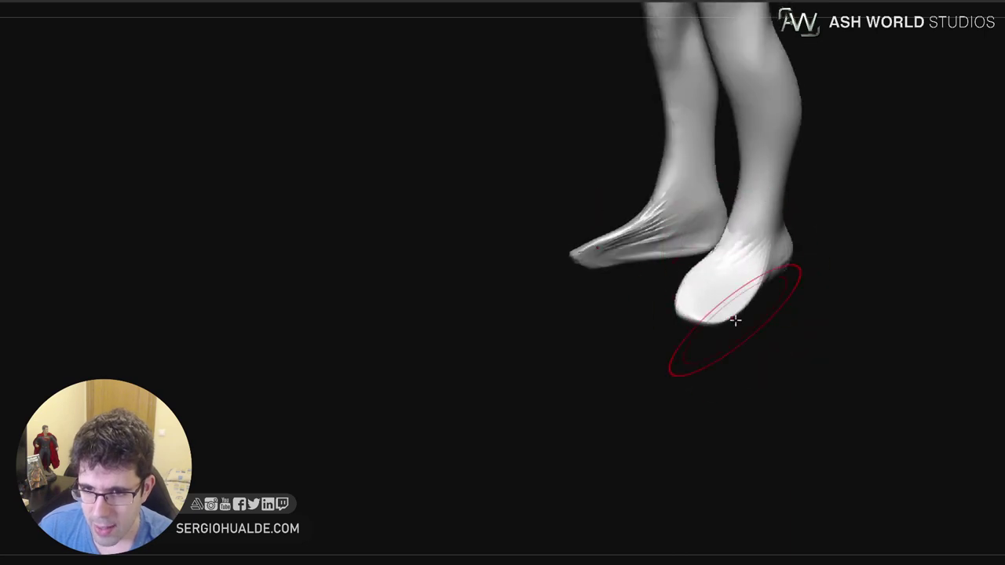
pyautogui.moveTo(730, 302); pyautogui.dragTo(714, 283)
# Refine the sides of the feet and the transition from the insteps to the heels
pyautogui.moveTo(713, 281); pyautogui.dragTo(727, 307, button='right')
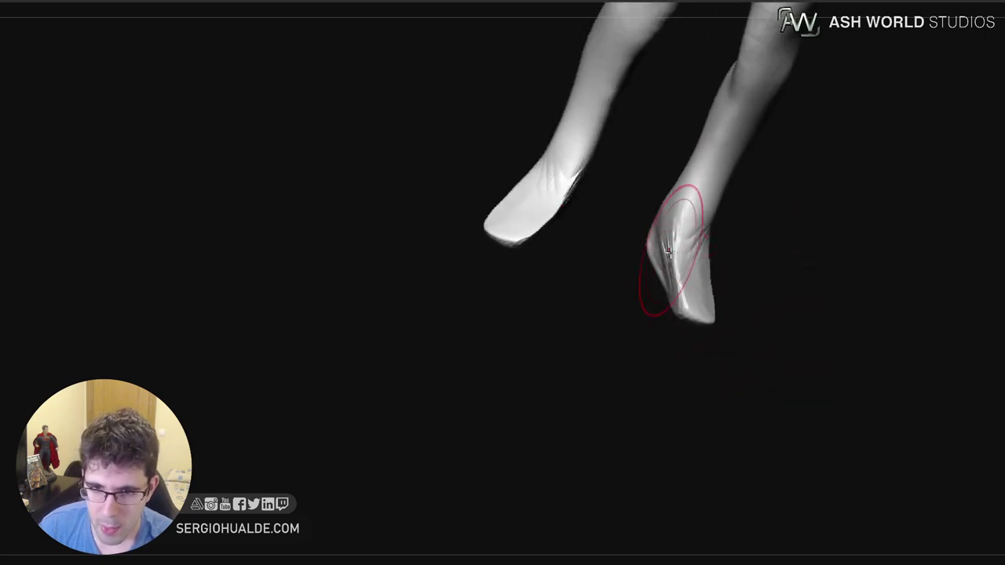
pyautogui.moveTo(679, 247); pyautogui.dragTo(680, 283)
pyautogui.moveTo(725, 321); pyautogui.dragTo(737, 291, button='right')
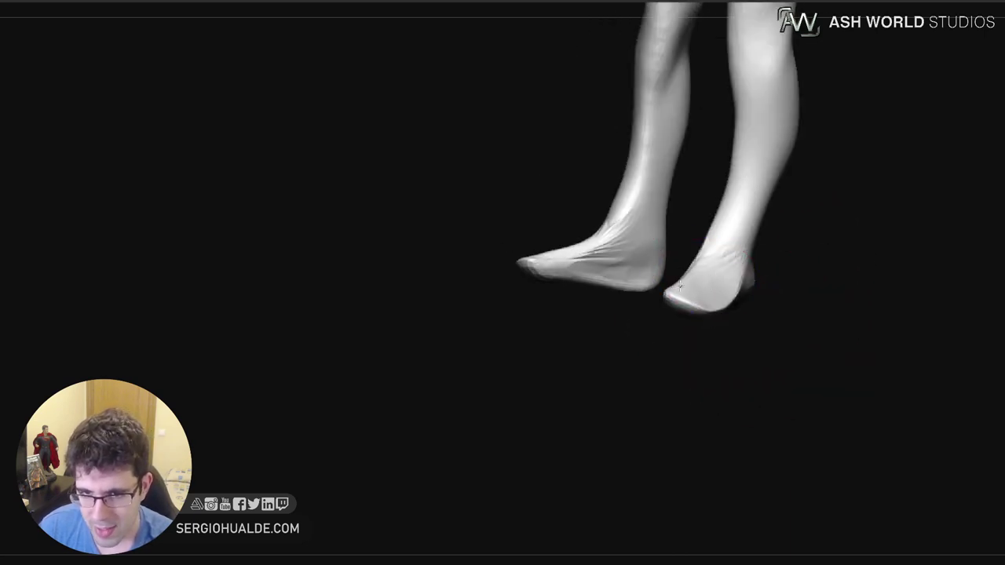
pyautogui.moveTo(737, 291); pyautogui.dragTo(742, 295)
pyautogui.moveTo(744, 323)
pyautogui.mouseDown(button='right')
pyautogui.moveTo(732, 321)
pyautogui.moveTo(768, 311)
pyautogui.mouseUp(button='right')
pyautogui.moveTo(756, 296); pyautogui.dragTo(763, 262)
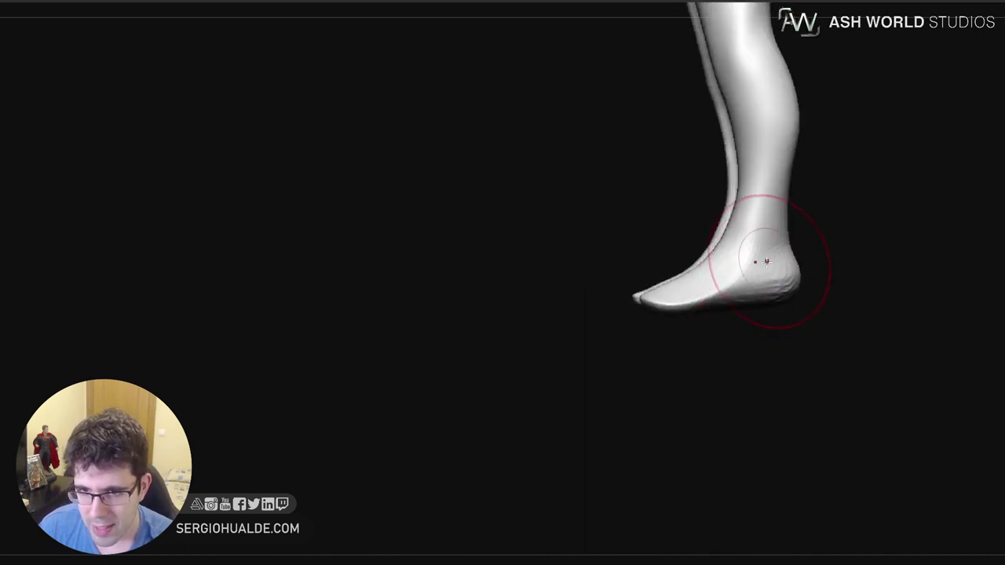
# Adjust the ankle width from the front with a resized brush
pyautogui.moveTo(746, 319); pyautogui.dragTo(781, 317, button='right')
pyautogui.moveTo(781, 318)
pyautogui.keyDown('ctrl'); pyautogui.mouseDown(button='right')
pyautogui.moveTo(780, 285)
pyautogui.moveTo(771, 369)
pyautogui.mouseUp(button='right'); pyautogui.keyUp('ctrl')
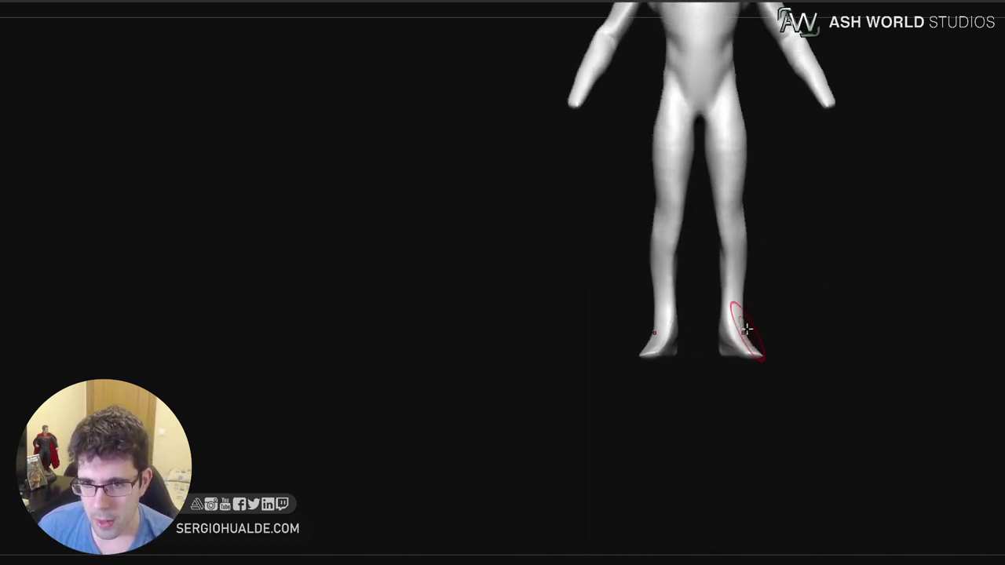
pyautogui.press('s')
pyautogui.moveTo(726, 303); pyautogui.dragTo(718, 303)
pyautogui.keyDown('ctrl'); pyautogui.moveTo(726, 334); pyautogui.dragTo(733, 366, button='right'); pyautogui.keyUp('ctrl')
pyautogui.moveTo(722, 367); pyautogui.dragTo(725, 338)
# Reshape the undersides of the feet between the heels and the toes
pyautogui.moveTo(726, 339)
pyautogui.mouseDown(button='right')
pyautogui.moveTo(742, 343)
pyautogui.moveTo(733, 343)
pyautogui.mouseUp(button='right')
pyautogui.moveTo(722, 386)
pyautogui.mouseDown(button='right')
pyautogui.moveTo(740, 327)
pyautogui.moveTo(736, 395)
pyautogui.mouseUp(button='right')
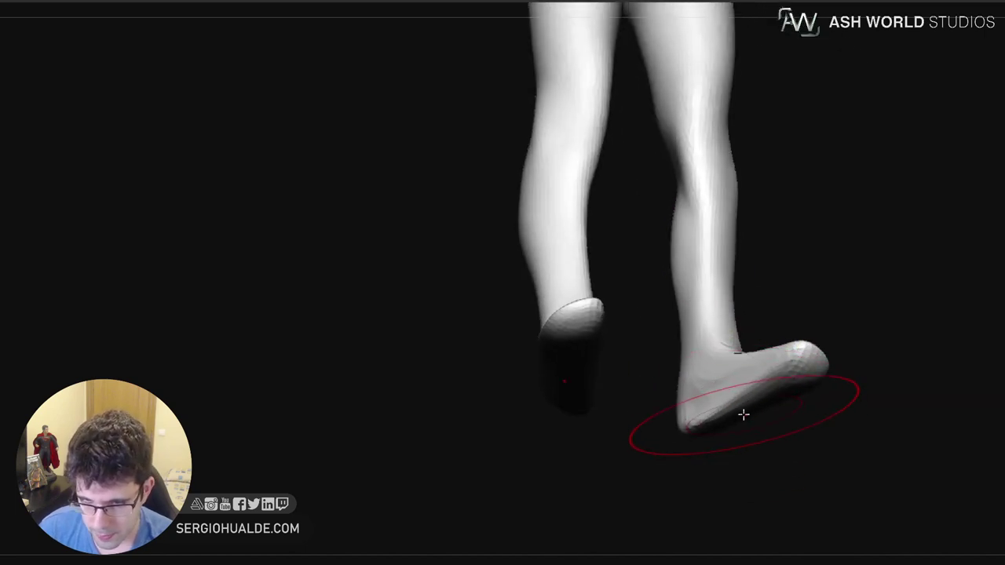
pyautogui.moveTo(731, 409)
pyautogui.mouseDown()
pyautogui.moveTo(712, 407)
pyautogui.moveTo(728, 397)
pyautogui.mouseUp()
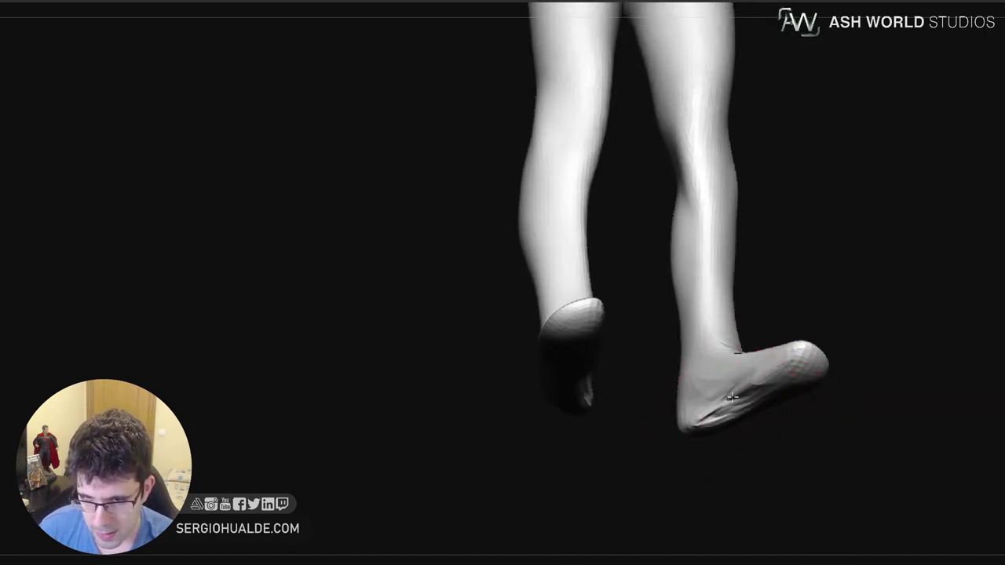
pyautogui.moveTo(730, 394)
pyautogui.mouseDown(button='right')
pyautogui.moveTo(735, 455)
pyautogui.moveTo(727, 417)
pyautogui.moveTo(803, 413)
pyautogui.moveTo(777, 314)
pyautogui.moveTo(746, 394)
pyautogui.mouseUp(button='right')
pyautogui.moveTo(759, 343)
pyautogui.keyDown('ctrl'); pyautogui.mouseDown(button='right')
pyautogui.moveTo(774, 399)
pyautogui.moveTo(763, 400)
pyautogui.moveTo(778, 419)
pyautogui.mouseUp(button='right'); pyautogui.keyUp('ctrl')
# Shape the heels and the soles' arches from behind and below, redoing one unsatisfactory stroke
pyautogui.moveTo(778, 419); pyautogui.dragTo(776, 448)
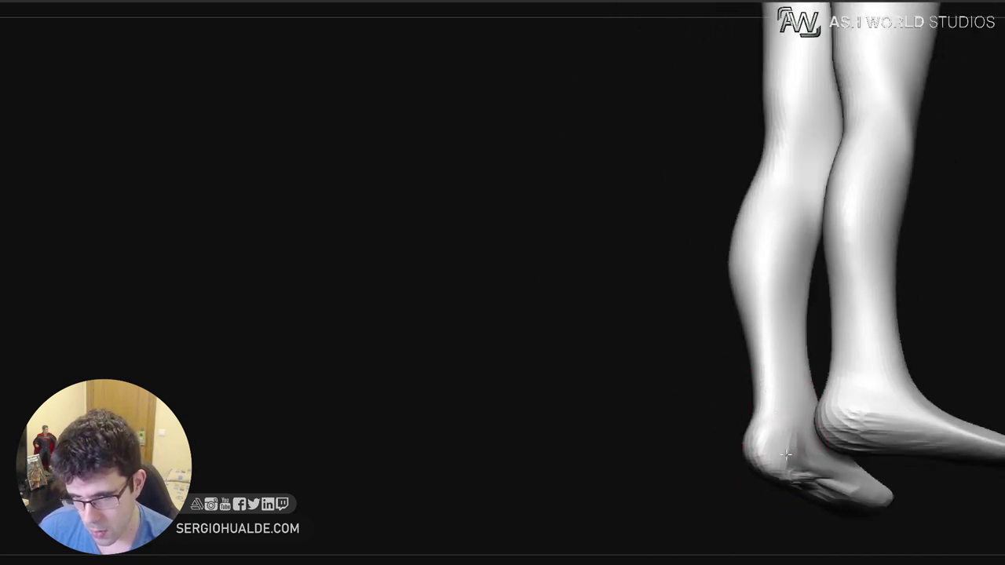
pyautogui.moveTo(775, 447); pyautogui.dragTo(784, 473, button='right')
pyautogui.moveTo(776, 464)
pyautogui.mouseDown()
pyautogui.moveTo(769, 472)
pyautogui.moveTo(796, 514)
pyautogui.mouseUp()
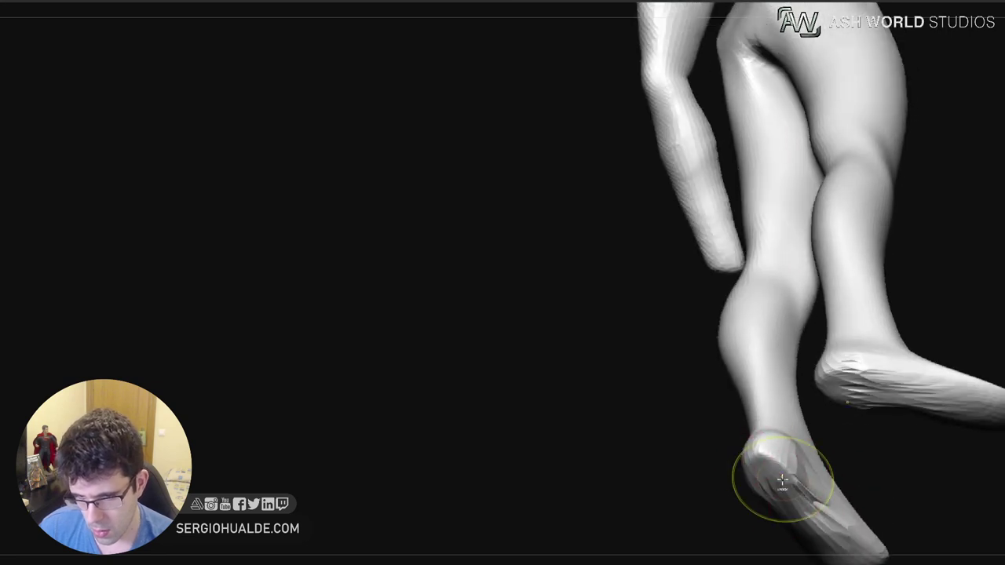
pyautogui.hotkey('ctrl', 'z')
pyautogui.moveTo(778, 478); pyautogui.dragTo(803, 514)
pyautogui.moveTo(803, 514); pyautogui.dragTo(782, 374, button='right')
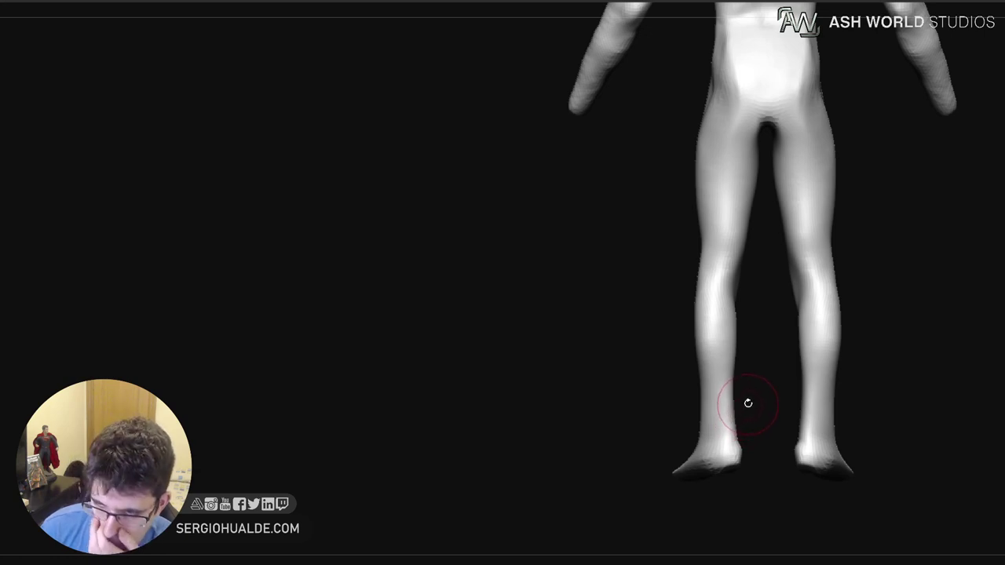
# Refine the inner ankles and the backs of the heels from behind, resizing the brush as needed
pyautogui.moveTo(758, 373); pyautogui.dragTo(744, 416)
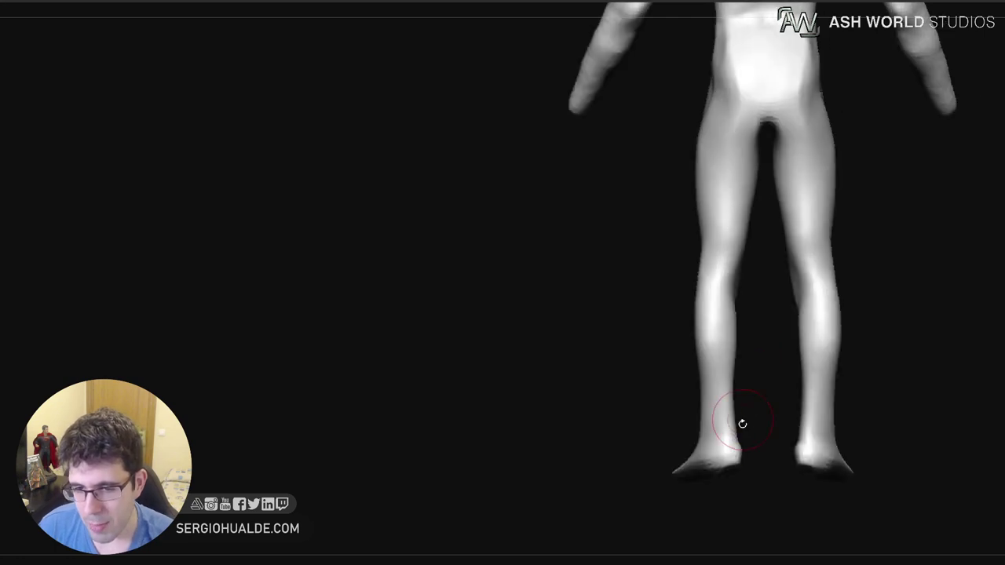
pyautogui.keyDown('alt'); pyautogui.moveTo(746, 455); pyautogui.dragTo(751, 518); pyautogui.keyUp('alt')
pyautogui.press('s')
pyautogui.moveTo(735, 484)
pyautogui.mouseDown()
pyautogui.moveTo(746, 484)
pyautogui.moveTo(700, 476)
pyautogui.moveTo(713, 460)
pyautogui.mouseUp()
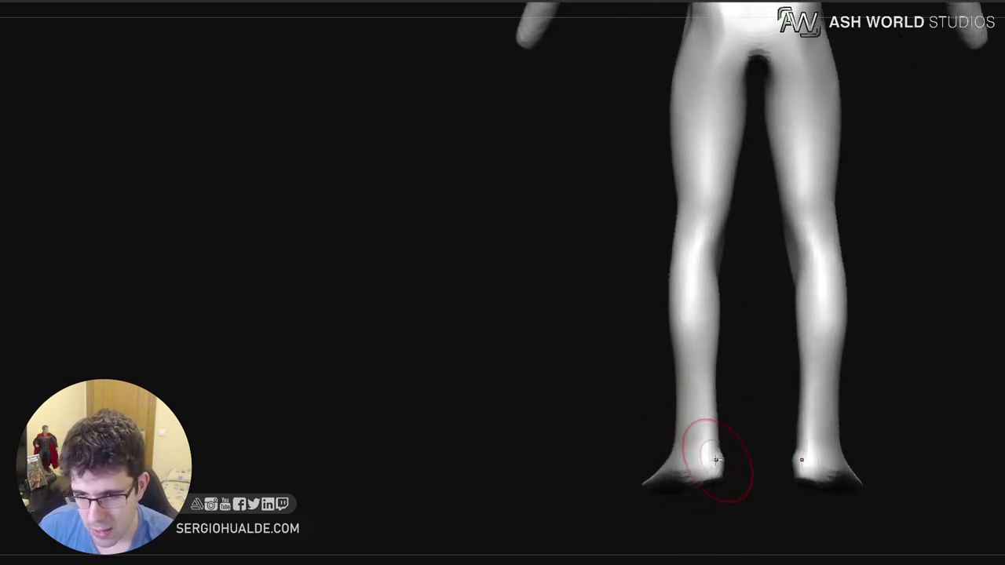
pyautogui.moveTo(714, 460); pyautogui.dragTo(696, 470, button='right')
pyautogui.press('s')
pyautogui.moveTo(715, 456)
pyautogui.mouseDown()
pyautogui.moveTo(719, 426)
pyautogui.moveTo(686, 439)
pyautogui.mouseUp()
# Build the inner and outer bulges of the calves from the back view
pyautogui.moveTo(719, 338); pyautogui.dragTo(726, 336)
pyautogui.moveTo(710, 319)
pyautogui.mouseDown()
pyautogui.moveTo(728, 332)
pyautogui.moveTo(725, 305)
pyautogui.moveTo(671, 286)
pyautogui.moveTo(671, 305)
pyautogui.mouseUp()
pyautogui.hotkey('ctrl', 'z')
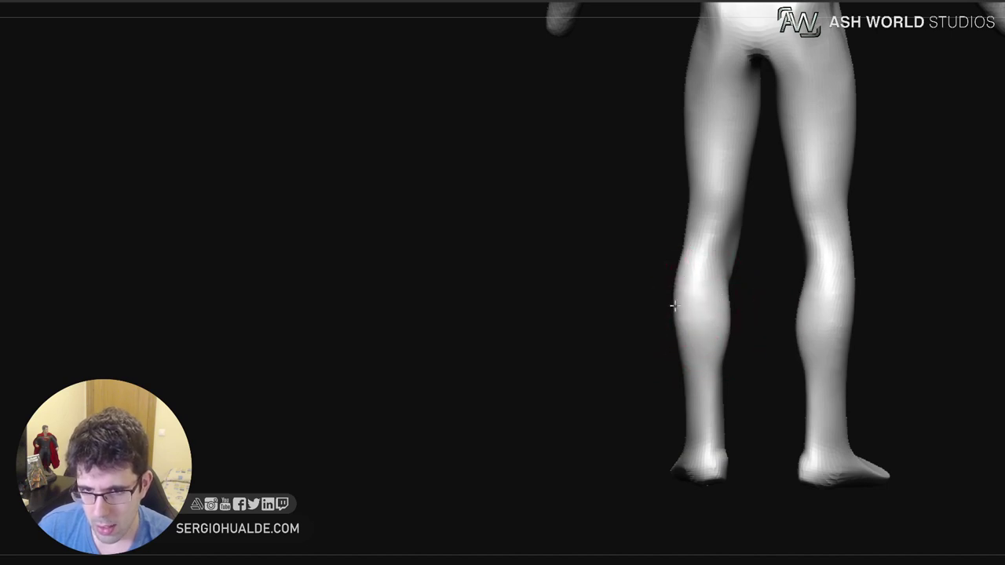
pyautogui.moveTo(668, 341)
pyautogui.mouseDown()
pyautogui.moveTo(781, 362)
pyautogui.moveTo(763, 390)
pyautogui.mouseUp()
pyautogui.moveTo(723, 299); pyautogui.dragTo(701, 314)
# Shape the knees and their transitions into the thighs and shins with a resized brush
pyautogui.press('s')
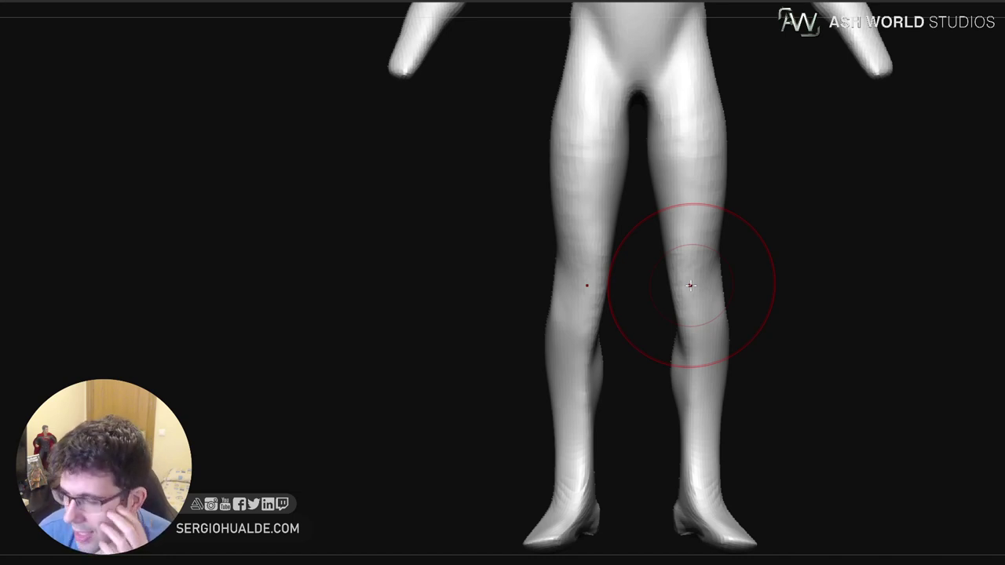
pyautogui.moveTo(775, 259); pyautogui.dragTo(753, 270)
pyautogui.moveTo(773, 313)
pyautogui.mouseDown()
pyautogui.moveTo(697, 324)
pyautogui.moveTo(694, 275)
pyautogui.moveTo(698, 288)
pyautogui.mouseUp()
pyautogui.press('s')
pyautogui.moveTo(704, 327); pyautogui.dragTo(711, 295)
pyautogui.moveTo(663, 323)
pyautogui.mouseDown()
pyautogui.moveTo(761, 326)
pyautogui.moveTo(749, 294)
pyautogui.moveTo(697, 326)
pyautogui.moveTo(698, 337)
pyautogui.moveTo(701, 310)
pyautogui.mouseUp()
pyautogui.moveTo(750, 265); pyautogui.dragTo(703, 280)
pyautogui.moveTo(691, 274); pyautogui.dragTo(717, 328, button='right')
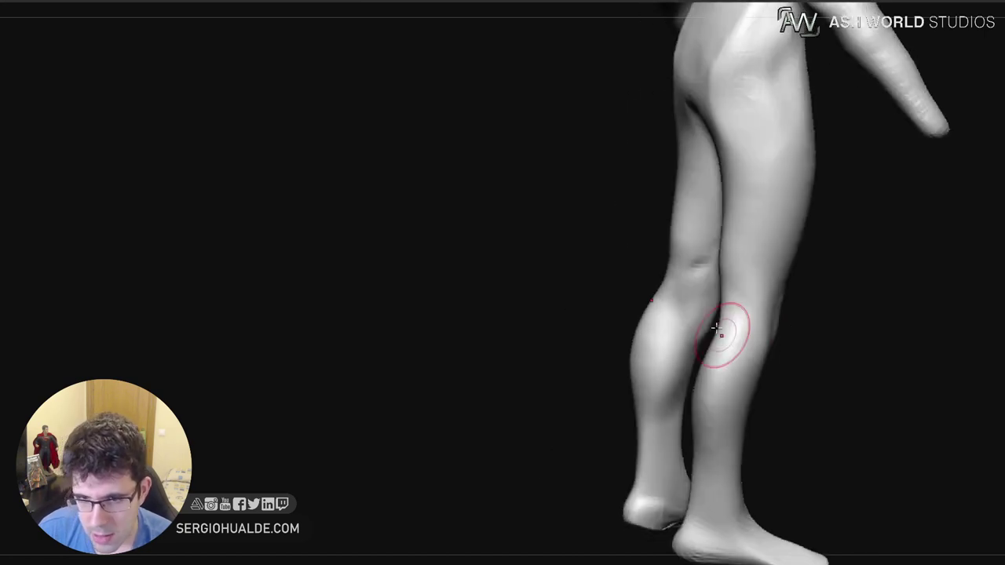
# Refine the backs of the knees and the upper calves from behind and the side
pyautogui.moveTo(715, 255); pyautogui.dragTo(709, 294, button='right')
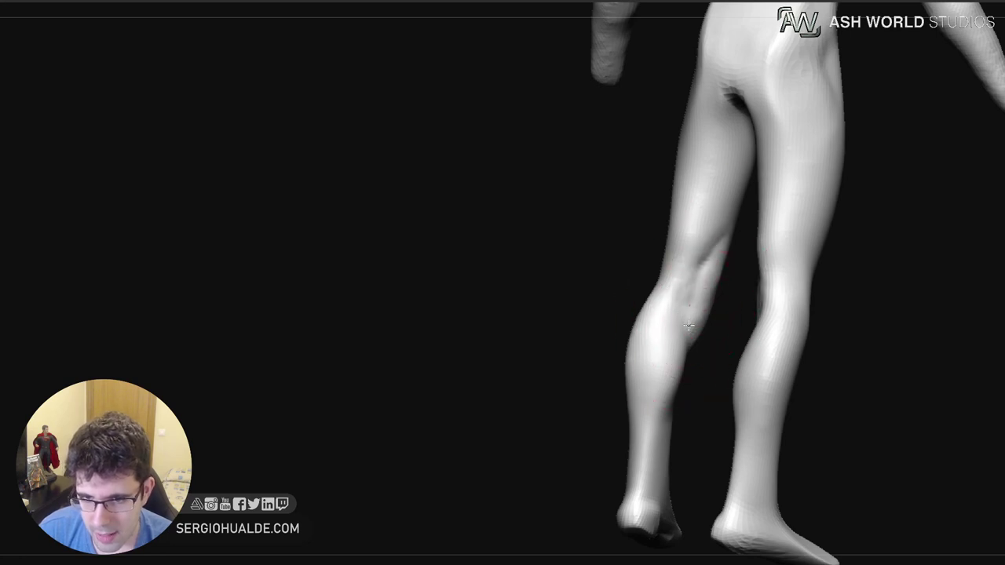
pyautogui.moveTo(704, 325); pyautogui.dragTo(711, 296)
pyautogui.moveTo(711, 296); pyautogui.dragTo(715, 369, button='right')
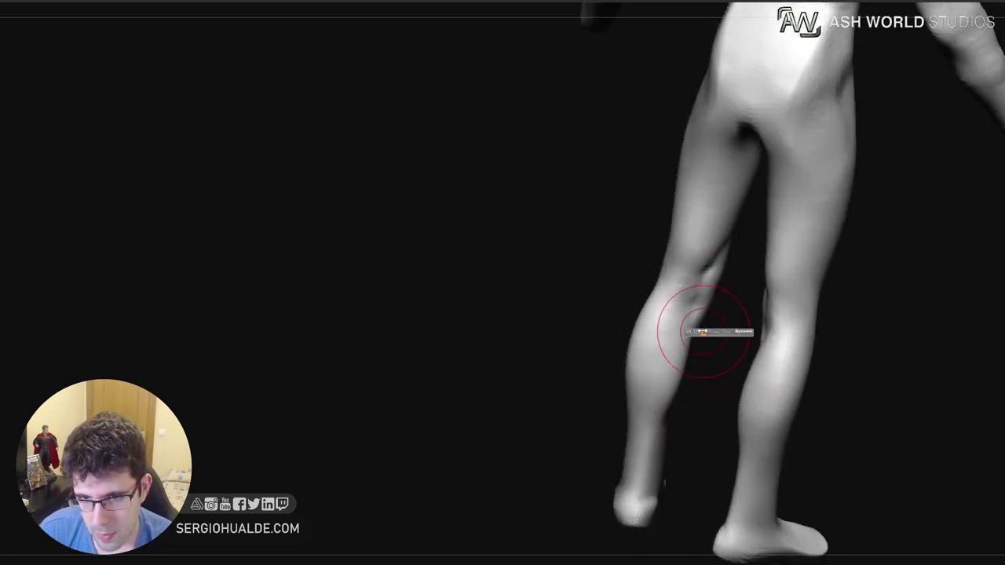
pyautogui.moveTo(694, 332)
pyautogui.mouseDown(button='right')
pyautogui.moveTo(682, 328)
pyautogui.moveTo(708, 348)
pyautogui.moveTo(698, 274)
pyautogui.moveTo(748, 330)
pyautogui.moveTo(733, 348)
pyautogui.mouseUp(button='right')
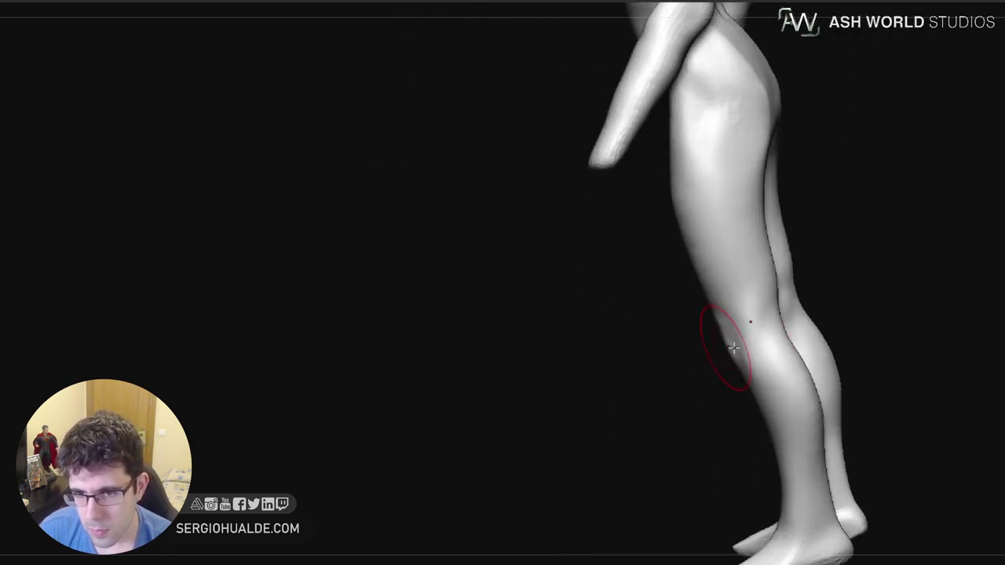
pyautogui.moveTo(740, 313)
pyautogui.mouseDown(button='right')
pyautogui.moveTo(767, 353)
pyautogui.moveTo(758, 310)
pyautogui.mouseUp(button='right')
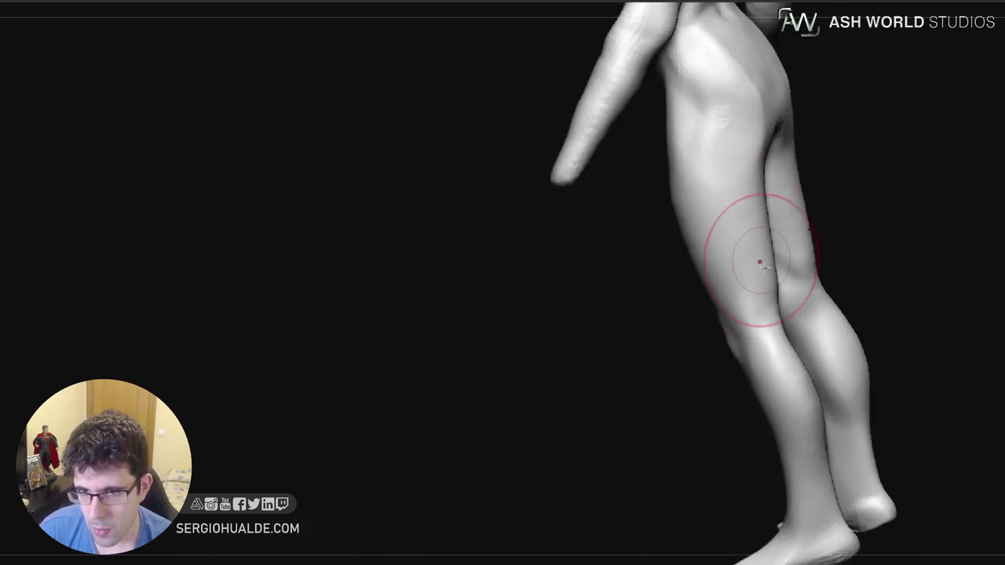
# Adjust the side profile of the knees and lower thighs with a larger Move brush
pyautogui.moveTo(779, 318); pyautogui.dragTo(744, 355)
pyautogui.moveTo(744, 355)
pyautogui.mouseDown(button='right')
pyautogui.moveTo(780, 382)
pyautogui.moveTo(771, 376)
pyautogui.mouseUp(button='right')
pyautogui.press('s')
pyautogui.moveTo(771, 376); pyautogui.dragTo(786, 378)
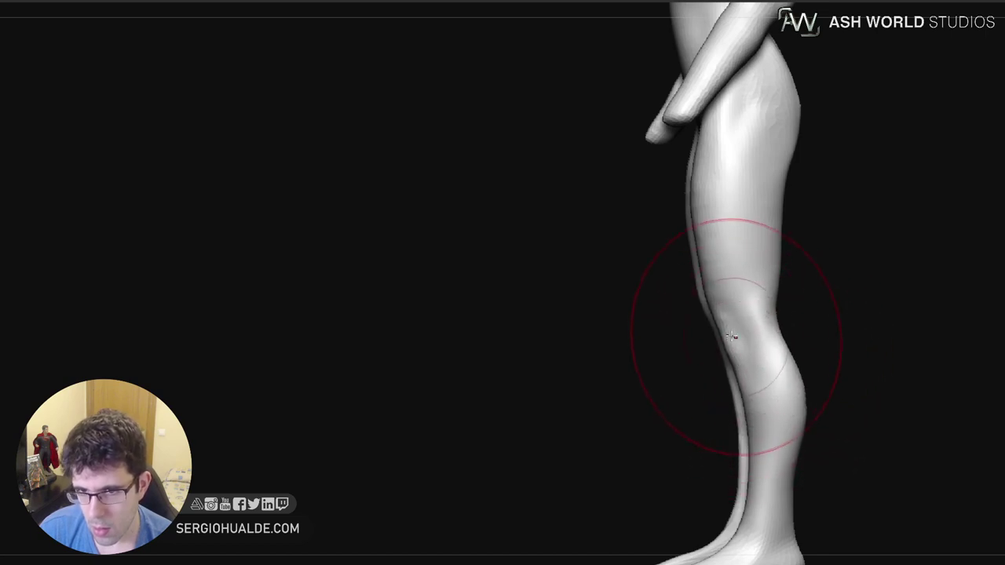
pyautogui.keyDown('ctrl'); pyautogui.moveTo(729, 262); pyautogui.dragTo(754, 330, button='right'); pyautogui.keyUp('ctrl')
pyautogui.press('s')
pyautogui.moveTo(755, 330)
pyautogui.mouseDown()
pyautogui.moveTo(772, 310)
pyautogui.moveTo(724, 286)
pyautogui.mouseUp()
pyautogui.press('s')
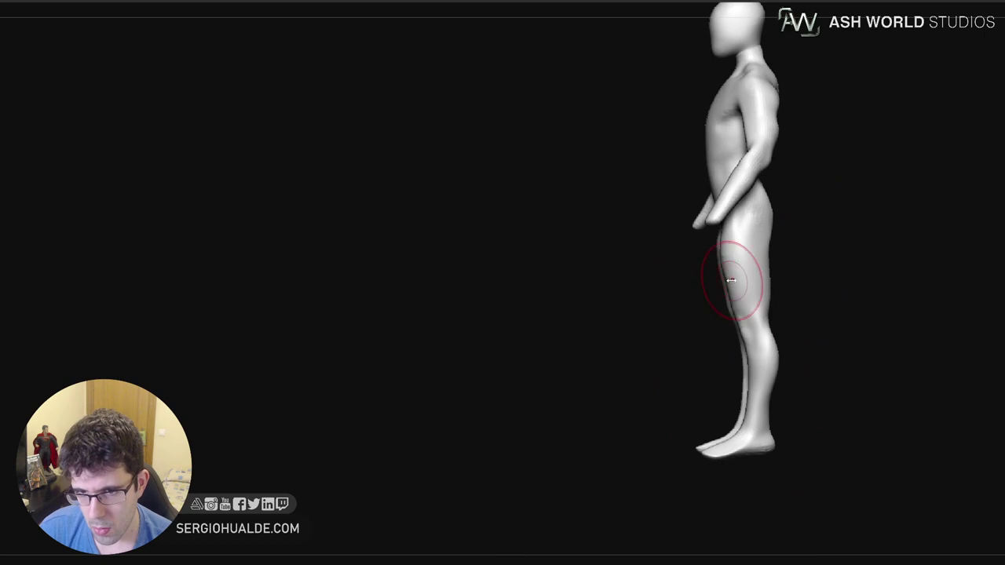
# Adjust the silhouette of the lower legs and ankles from the front view
pyautogui.keyDown('shift'); pyautogui.moveTo(725, 265); pyautogui.dragTo(790, 282, button='right'); pyautogui.keyUp('shift')
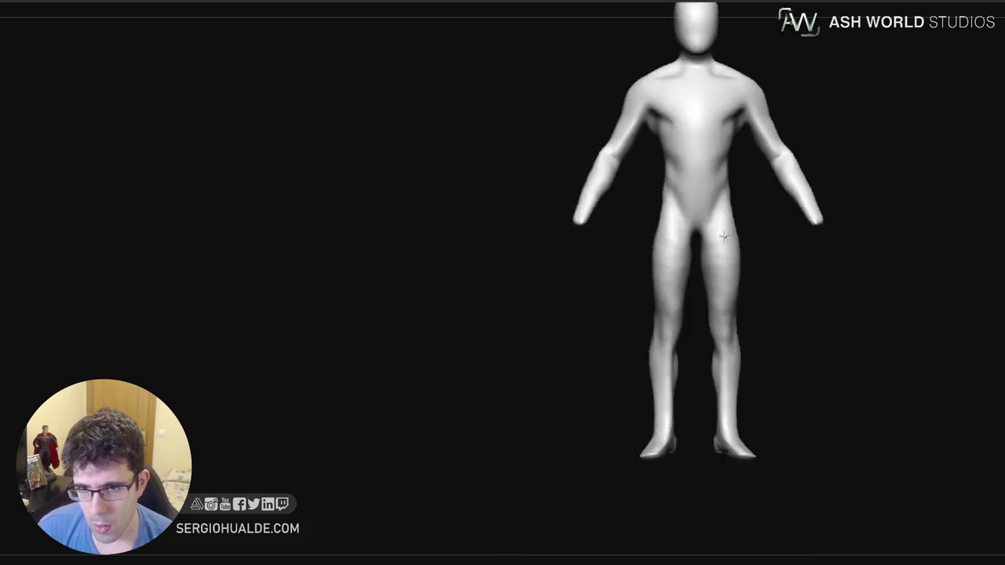
pyautogui.keyDown('alt'); pyautogui.moveTo(730, 289); pyautogui.dragTo(717, 330, button='right'); pyautogui.keyUp('alt')
pyautogui.moveTo(723, 424); pyautogui.dragTo(729, 416)
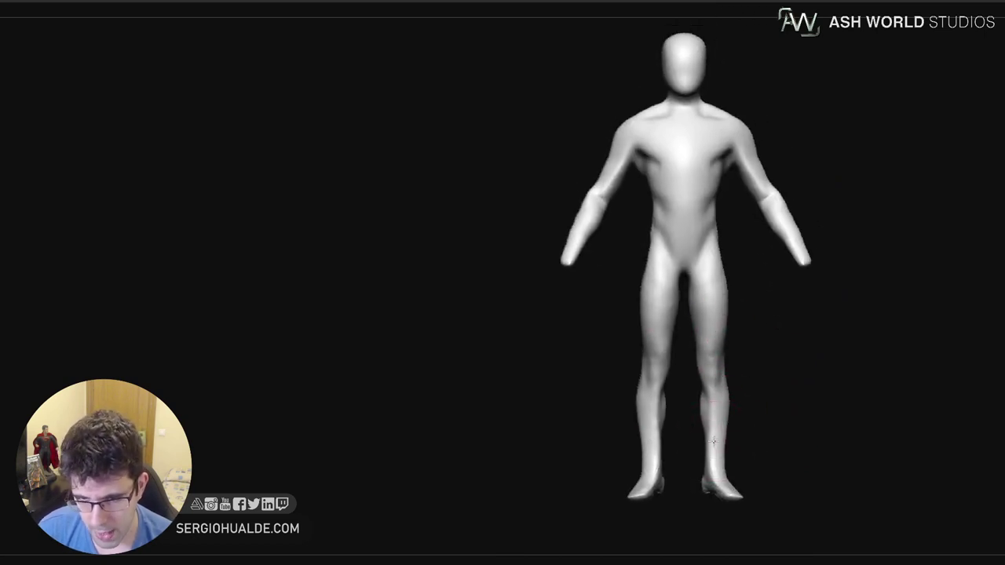
pyautogui.keyDown('alt'); pyautogui.moveTo(717, 374); pyautogui.dragTo(705, 312, button='right'); pyautogui.keyUp('alt')
pyautogui.moveTo(711, 387); pyautogui.dragTo(713, 387)
pyautogui.moveTo(726, 398); pyautogui.dragTo(693, 424, button='right')
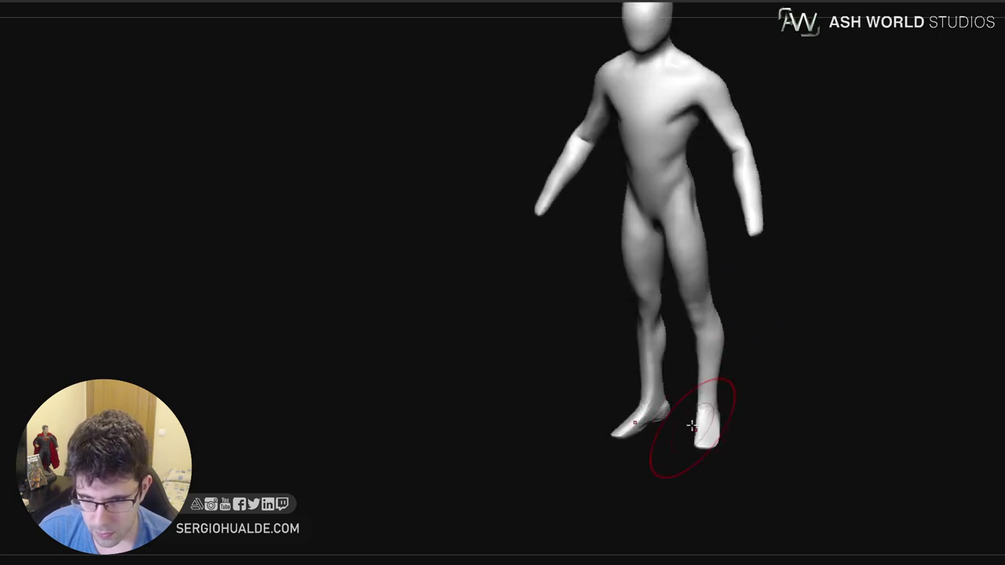
# Adjust the forearm ends at the wrists from the front with a resized brush
pyautogui.keyDown('alt'); pyautogui.moveTo(709, 196); pyautogui.dragTo(700, 332, button='right'); pyautogui.keyUp('alt')
pyautogui.keyDown('shift'); pyautogui.moveTo(700, 331); pyautogui.dragTo(773, 314, button='right'); pyautogui.keyUp('shift')
pyautogui.moveTo(793, 310)
pyautogui.keyDown('alt'); pyautogui.mouseDown(button='right')
pyautogui.moveTo(717, 323)
pyautogui.moveTo(723, 389)
pyautogui.mouseUp(button='right'); pyautogui.keyUp('alt')
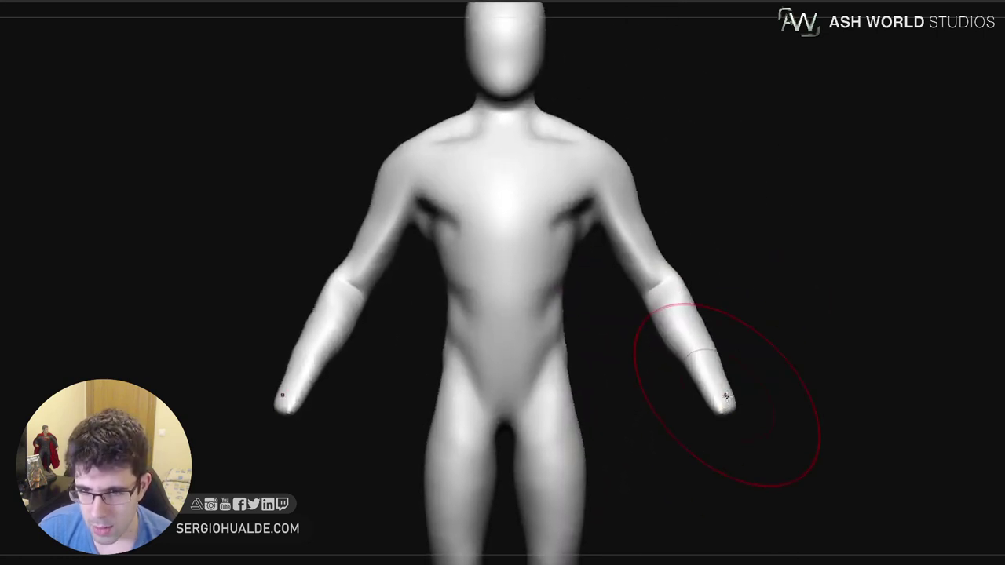
pyautogui.press('s')
pyautogui.moveTo(727, 405); pyautogui.dragTo(714, 407)
pyautogui.keyDown('alt'); pyautogui.moveTo(713, 389); pyautogui.dragTo(750, 322, button='right'); pyautogui.keyUp('alt')
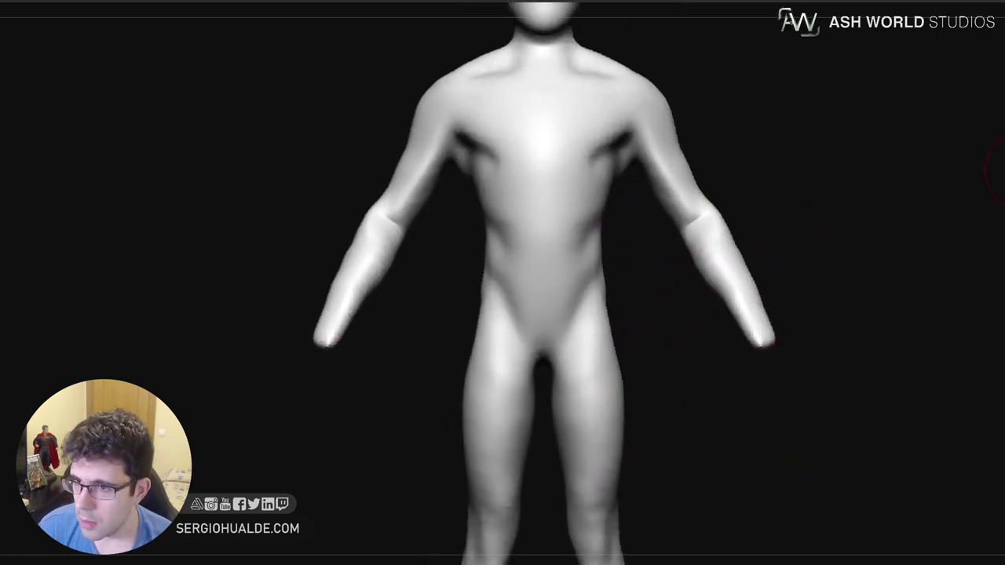
# Append a sphere as a new subtool and scale it down to roughly hand size
pyautogui.press('F1')
pyautogui.click(782, 261)
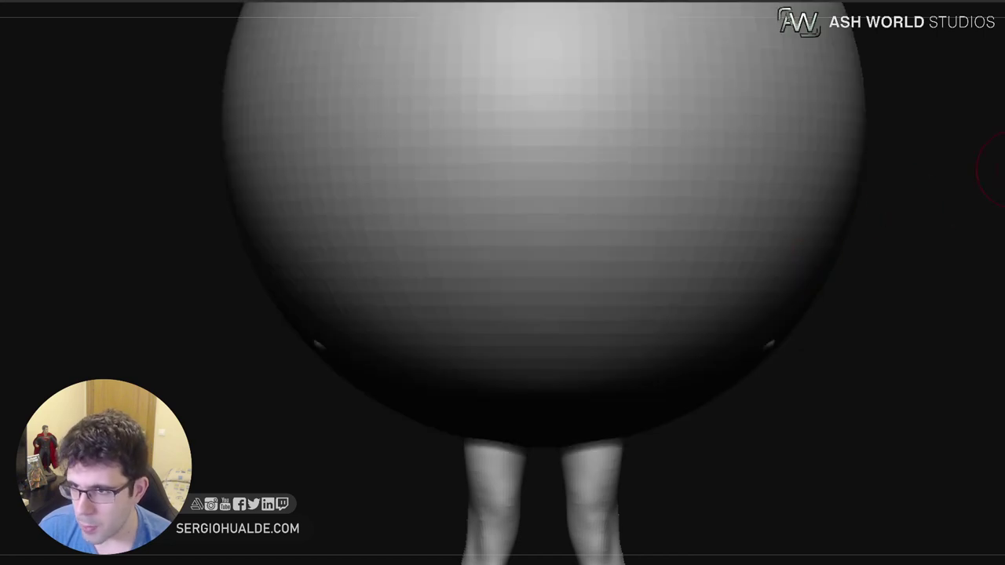
pyautogui.keyDown('alt'); pyautogui.moveTo(800, 216); pyautogui.dragTo(724, 133, button='right'); pyautogui.keyUp('alt')
pyautogui.press('w')
pyautogui.moveTo(622, 188); pyautogui.dragTo(509, 288)
# Position the small sphere at the end of one forearm and mirror it to the other arm
pyautogui.moveTo(661, 149); pyautogui.dragTo(775, 264)
pyautogui.keyDown('ctrl'); pyautogui.moveTo(775, 264); pyautogui.dragTo(711, 304, button='right'); pyautogui.keyUp('ctrl')
pyautogui.moveTo(773, 270); pyautogui.dragTo(699, 293)
pyautogui.keyDown('shift'); pyautogui.moveTo(698, 292); pyautogui.dragTo(775, 276, button='right'); pyautogui.keyUp('shift')
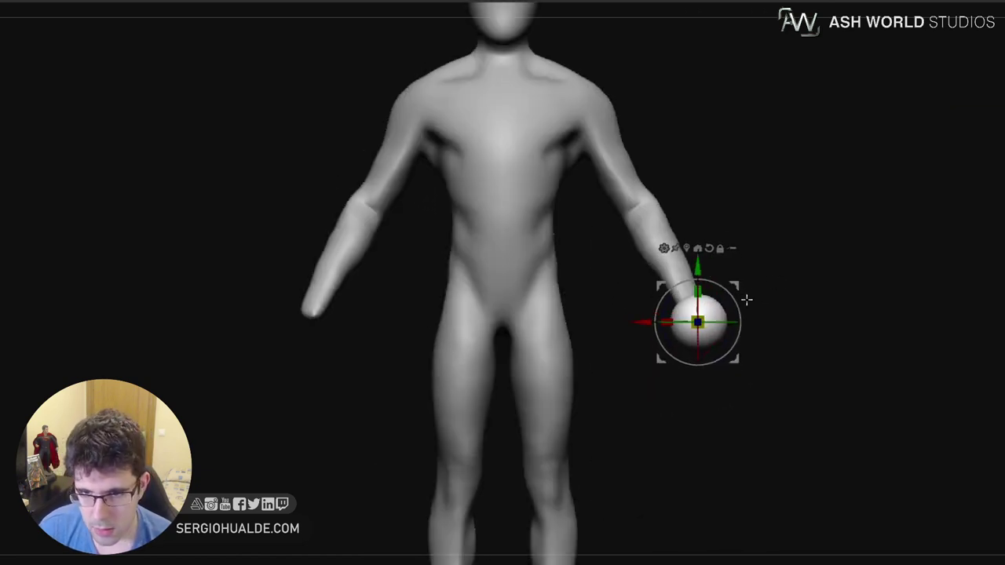
pyautogui.click(898, 2)
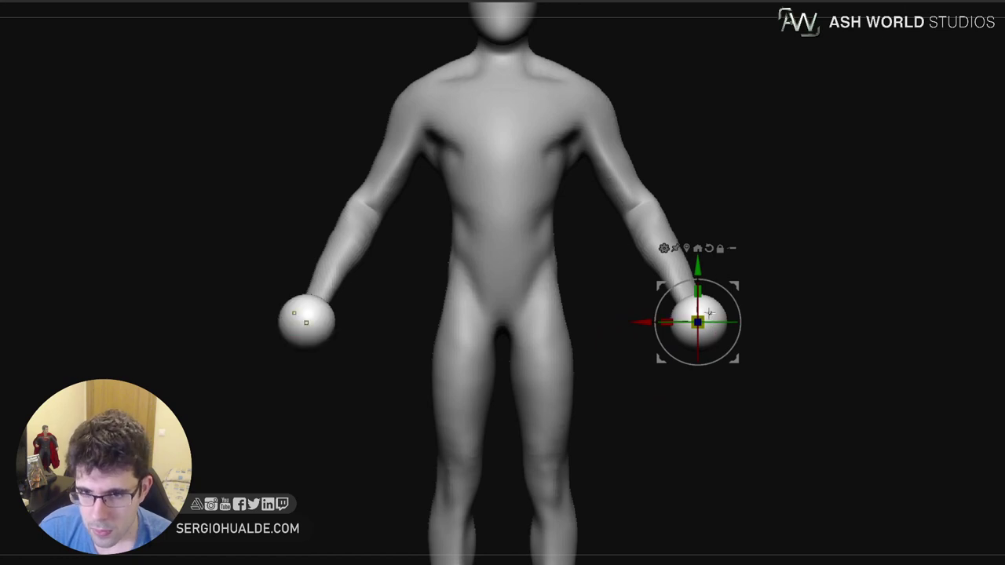
# Push the hand spheres into narrow ovals aligned with the forearms
pyautogui.keyDown('ctrl'); pyautogui.moveTo(709, 312); pyautogui.dragTo(713, 335, button='right'); pyautogui.keyUp('ctrl')
pyautogui.press('q')
pyautogui.moveTo(653, 354); pyautogui.dragTo(677, 350, button='right')
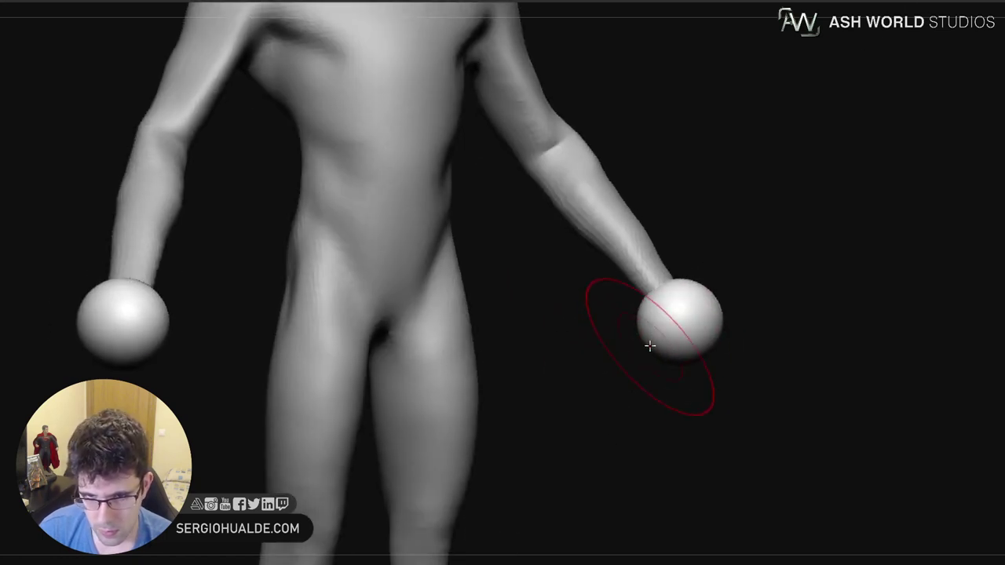
pyautogui.moveTo(650, 345); pyautogui.dragTo(668, 333)
pyautogui.moveTo(715, 301); pyautogui.dragTo(693, 303, button='right')
pyautogui.moveTo(719, 338); pyautogui.dragTo(706, 325)
pyautogui.moveTo(709, 354); pyautogui.dragTo(733, 352, button='right')
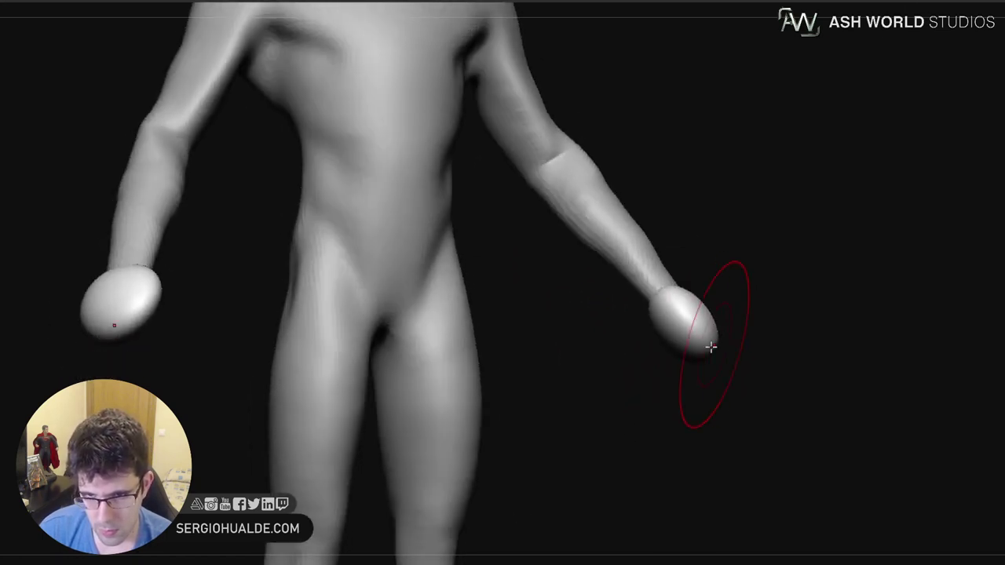
pyautogui.moveTo(710, 347); pyautogui.dragTo(680, 347)
# Shape the palm outline from the side, narrowing its edges and fitting it to the wrist
pyautogui.moveTo(698, 357)
pyautogui.mouseDown(button='right')
pyautogui.moveTo(652, 401)
pyautogui.moveTo(663, 396)
pyautogui.mouseUp(button='right')
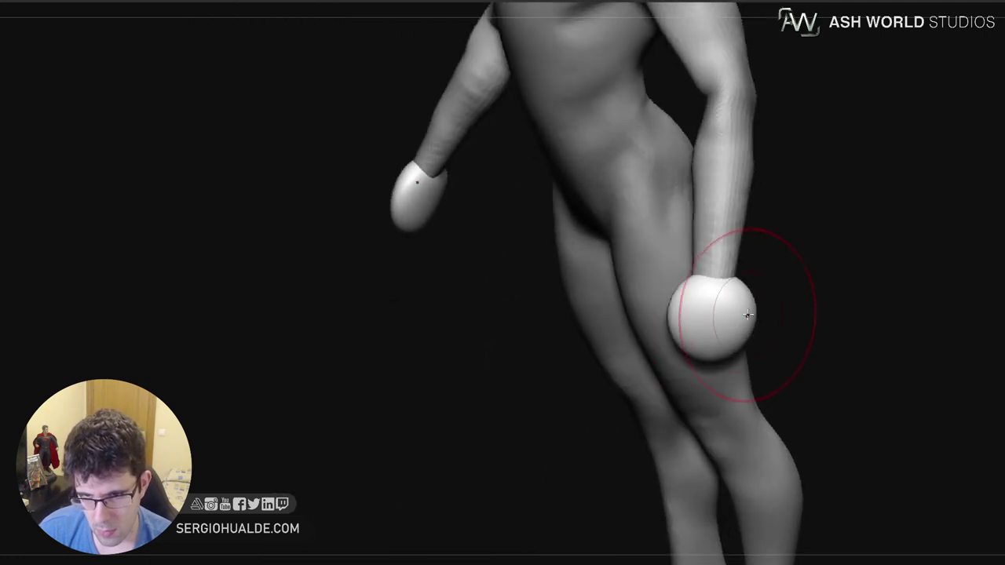
pyautogui.moveTo(747, 314); pyautogui.dragTo(684, 322)
pyautogui.press('s')
pyautogui.moveTo(721, 352)
pyautogui.mouseDown()
pyautogui.moveTo(708, 353)
pyautogui.moveTo(711, 337)
pyautogui.mouseUp()
pyautogui.moveTo(697, 345)
pyautogui.mouseDown(button='right')
pyautogui.moveTo(751, 354)
pyautogui.moveTo(672, 354)
pyautogui.moveTo(717, 325)
pyautogui.mouseUp(button='right')
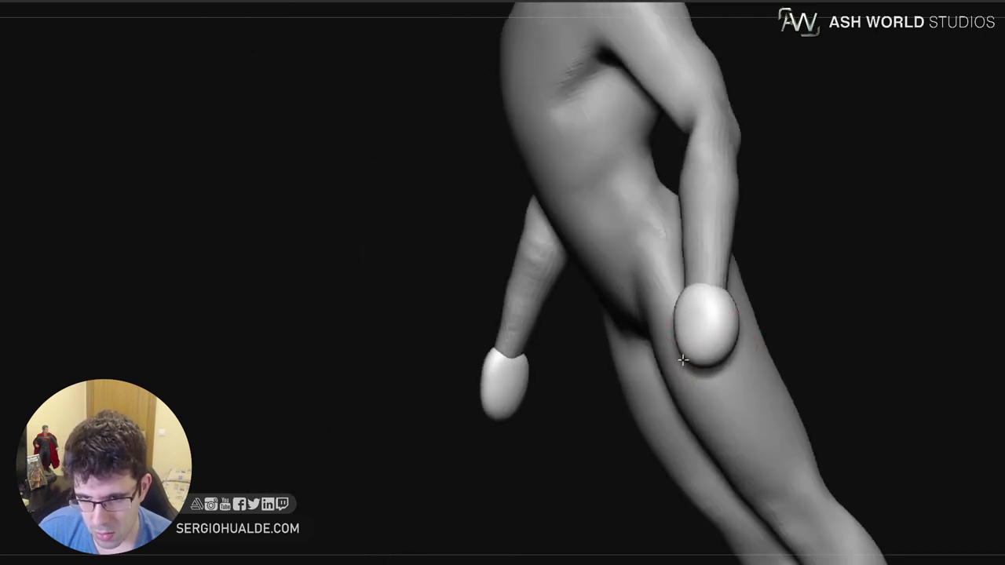
pyautogui.moveTo(696, 369); pyautogui.dragTo(685, 349)
pyautogui.moveTo(698, 355)
pyautogui.mouseDown(button='right')
pyautogui.moveTo(727, 368)
pyautogui.moveTo(710, 342)
pyautogui.mouseUp(button='right')
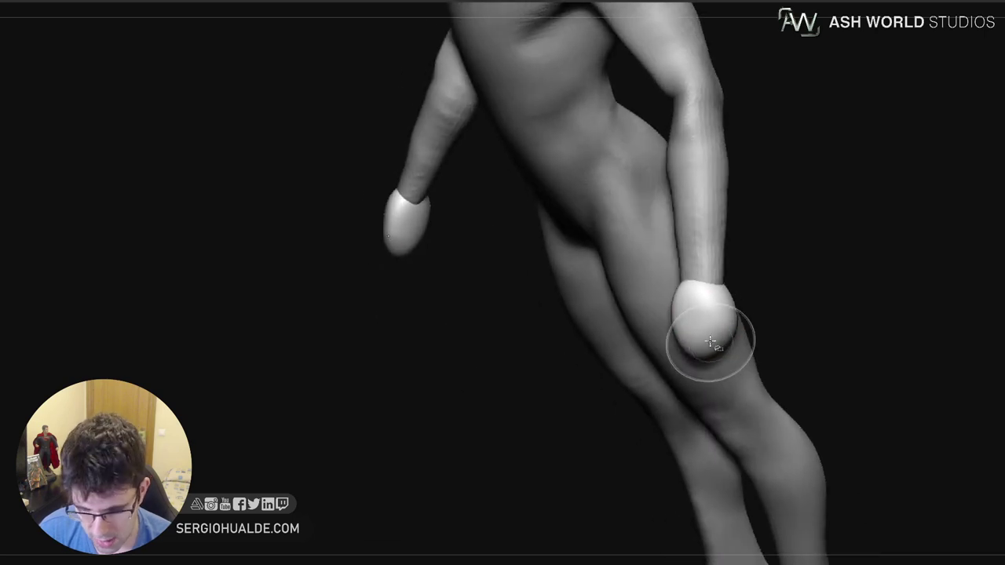
# Flatten the palms into thin pads, checking their thickness from the front and side
pyautogui.moveTo(718, 311); pyautogui.dragTo(705, 326)
pyautogui.moveTo(718, 325)
pyautogui.mouseDown(button='right')
pyautogui.moveTo(777, 330)
pyautogui.moveTo(773, 303)
pyautogui.mouseUp(button='right')
pyautogui.moveTo(711, 314); pyautogui.dragTo(736, 335)
pyautogui.moveTo(741, 342)
pyautogui.mouseDown(button='right')
pyautogui.moveTo(693, 377)
pyautogui.moveTo(676, 374)
pyautogui.mouseUp(button='right')
pyautogui.moveTo(758, 308); pyautogui.dragTo(754, 316)
pyautogui.moveTo(762, 322)
pyautogui.mouseDown(button='right')
pyautogui.moveTo(772, 312)
pyautogui.moveTo(728, 315)
pyautogui.mouseUp(button='right')
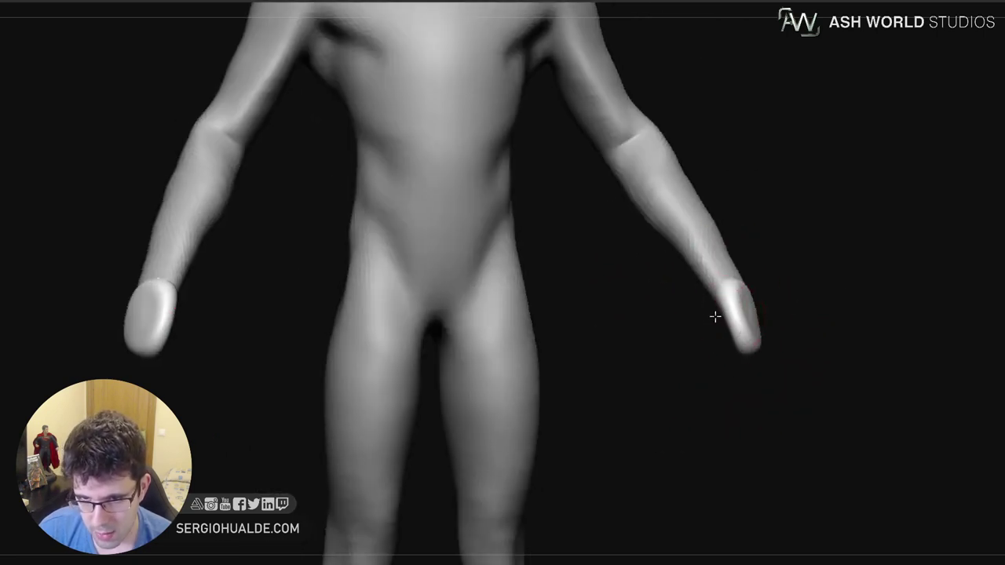
pyautogui.moveTo(723, 314)
pyautogui.mouseDown()
pyautogui.moveTo(714, 305)
pyautogui.moveTo(724, 314)
pyautogui.moveTo(746, 303)
pyautogui.moveTo(754, 318)
pyautogui.moveTo(718, 321)
pyautogui.mouseUp()
pyautogui.moveTo(697, 324); pyautogui.dragTo(718, 318, button='right')
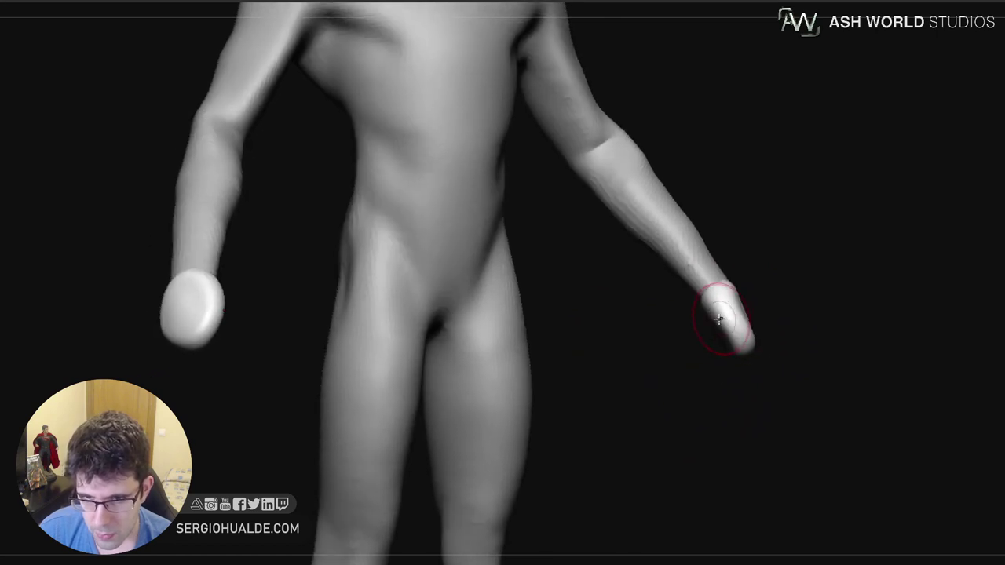
# Pull out the thumb base from the inner side of the palm and round the palm's lower edge
pyautogui.moveTo(716, 313)
pyautogui.mouseDown()
pyautogui.moveTo(700, 332)
pyautogui.moveTo(690, 313)
pyautogui.mouseUp()
pyautogui.moveTo(724, 345); pyautogui.dragTo(715, 344, button='right')
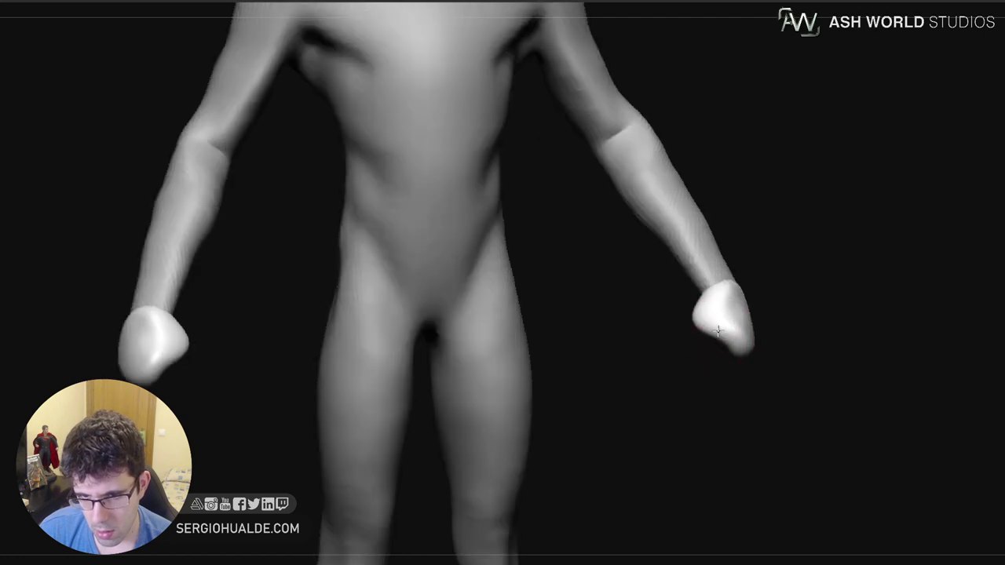
pyautogui.moveTo(719, 338); pyautogui.dragTo(731, 350)
pyautogui.moveTo(731, 350)
pyautogui.mouseDown(button='right')
pyautogui.moveTo(709, 363)
pyautogui.moveTo(723, 373)
pyautogui.mouseUp(button='right')
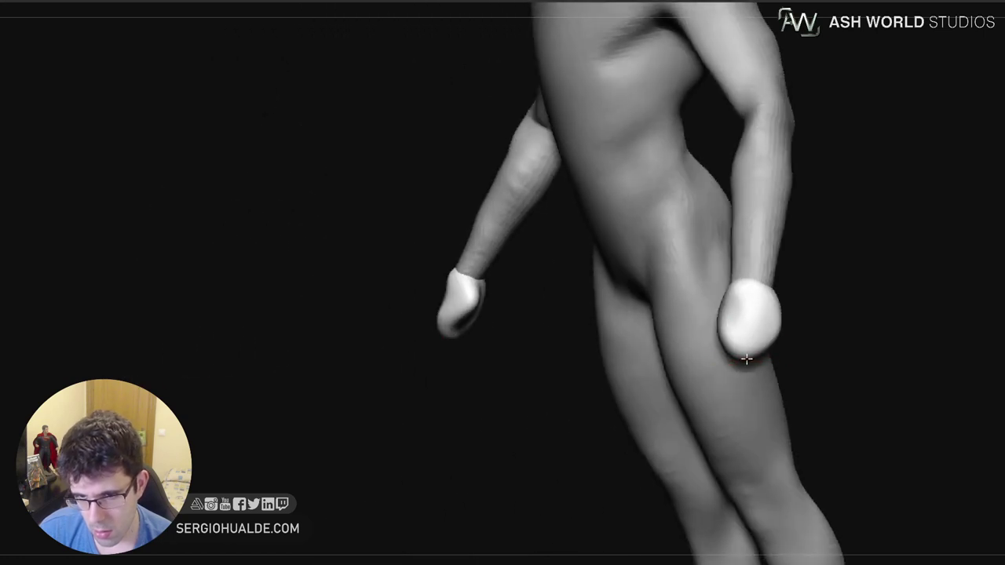
pyautogui.moveTo(725, 355); pyautogui.dragTo(733, 348)
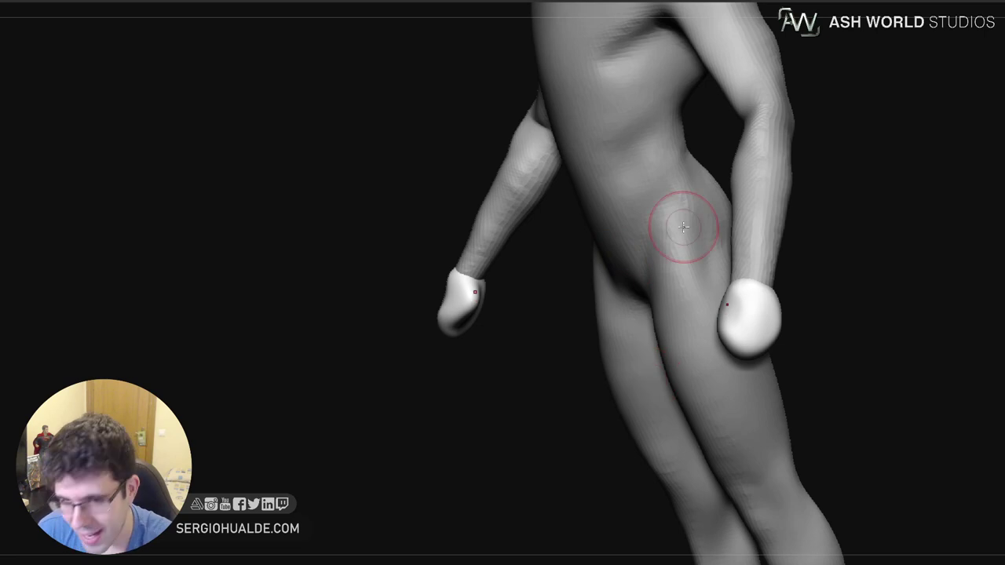
# Mask a spot on the thumb base, invert the mask, pull out the thumb and clear the mask
pyautogui.moveTo(821, 246)
pyautogui.mouseDown()
pyautogui.moveTo(835, 239)
pyautogui.moveTo(777, 323)
pyautogui.moveTo(701, 344)
pyautogui.moveTo(691, 327)
pyautogui.mouseUp()
pyautogui.press('s')
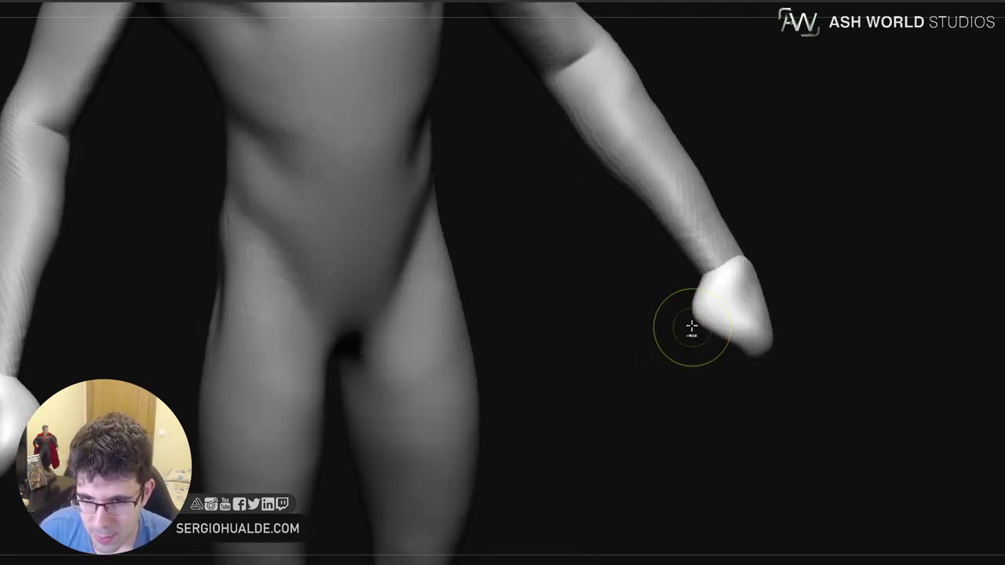
pyautogui.moveTo(692, 372)
pyautogui.keyDown('ctrl'); pyautogui.mouseDown()
pyautogui.moveTo(706, 354)
pyautogui.moveTo(704, 325)
pyautogui.moveTo(684, 318)
pyautogui.moveTo(704, 347)
pyautogui.moveTo(666, 433)
pyautogui.moveTo(684, 415)
pyautogui.mouseUp(); pyautogui.keyUp('ctrl')
pyautogui.keyDown('ctrl'); pyautogui.click(698, 357); pyautogui.keyUp('ctrl')
pyautogui.press('s')
pyautogui.moveTo(677, 417)
pyautogui.mouseDown()
pyautogui.moveTo(650, 372)
pyautogui.moveTo(687, 386)
pyautogui.moveTo(668, 377)
pyautogui.moveTo(679, 365)
pyautogui.moveTo(711, 402)
pyautogui.moveTo(722, 379)
pyautogui.moveTo(689, 363)
pyautogui.mouseUp()
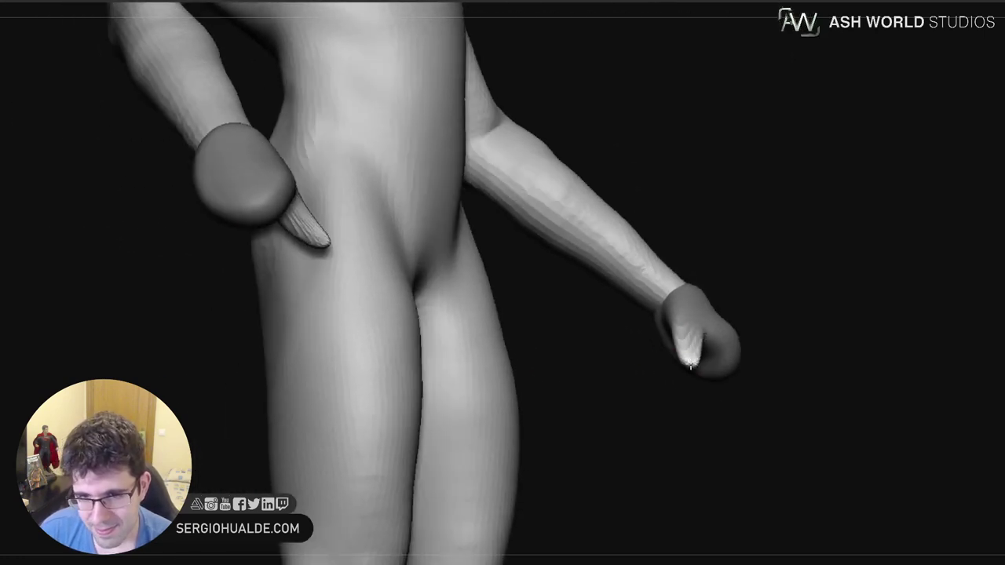
pyautogui.moveTo(771, 343)
pyautogui.keyDown('ctrl'); pyautogui.mouseDown()
pyautogui.moveTo(783, 350)
pyautogui.moveTo(738, 427)
pyautogui.mouseUp(); pyautogui.keyUp('ctrl')
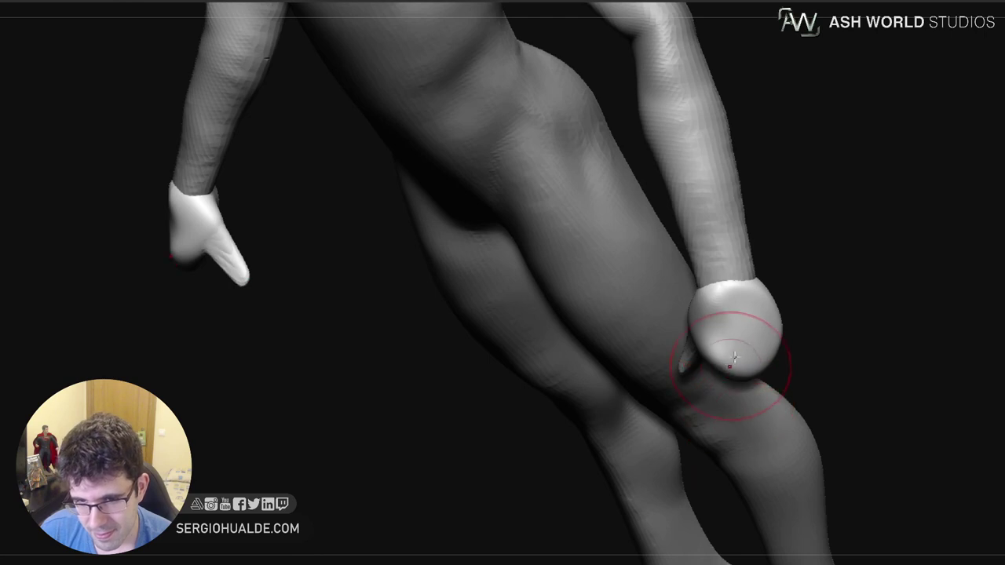
# Isolate the hands and pull the first finger from an inverted mask at the palm's thumb-side end, clearing the mask
pyautogui.hotkey('alt', 's')
pyautogui.moveTo(729, 359); pyautogui.dragTo(719, 415)
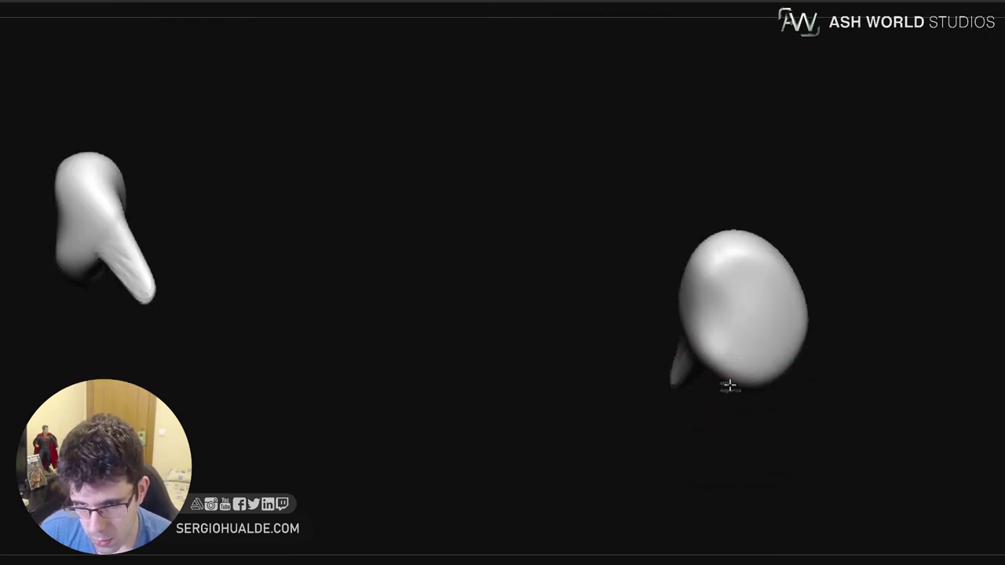
pyautogui.keyDown('ctrl'); pyautogui.click(718, 427); pyautogui.keyUp('ctrl')
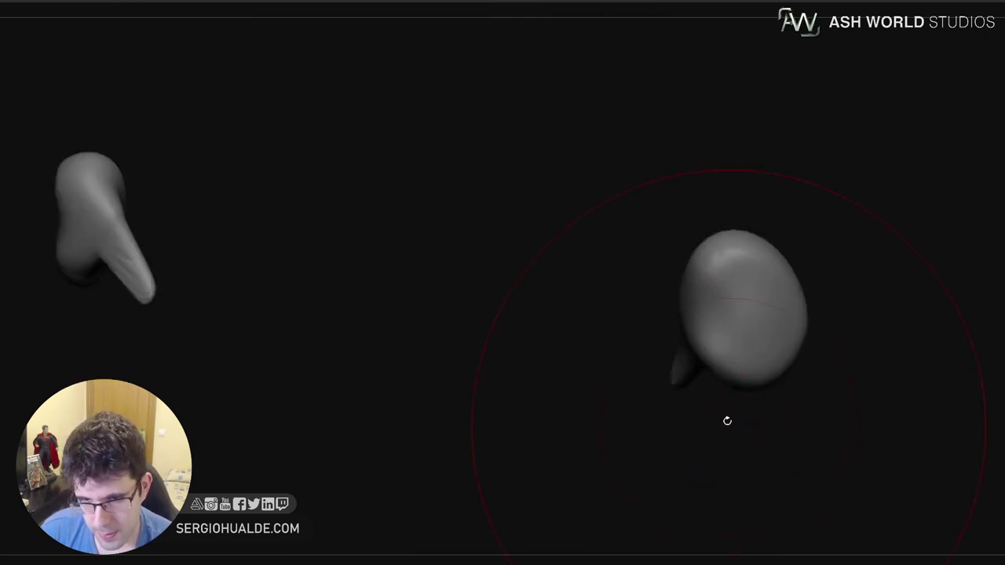
pyautogui.moveTo(726, 421)
pyautogui.mouseDown()
pyautogui.moveTo(727, 390)
pyautogui.moveTo(720, 430)
pyautogui.mouseUp()
pyautogui.moveTo(720, 379); pyautogui.dragTo(720, 539)
pyautogui.moveTo(756, 449)
pyautogui.keyDown('ctrl'); pyautogui.mouseDown()
pyautogui.moveTo(769, 491)
pyautogui.moveTo(776, 415)
pyautogui.moveTo(787, 412)
pyautogui.moveTo(746, 408)
pyautogui.moveTo(729, 426)
pyautogui.moveTo(738, 407)
pyautogui.mouseUp(); pyautogui.keyUp('ctrl')
# Mask a spot at the middle of the palm's end, invert the mask and pull out a second finger
pyautogui.press('s')
pyautogui.press('s')
pyautogui.moveTo(738, 408)
pyautogui.mouseDown()
pyautogui.moveTo(725, 410)
pyautogui.moveTo(746, 466)
pyautogui.moveTo(715, 399)
pyautogui.moveTo(731, 394)
pyautogui.moveTo(714, 398)
pyautogui.moveTo(726, 411)
pyautogui.moveTo(716, 377)
pyautogui.mouseUp()
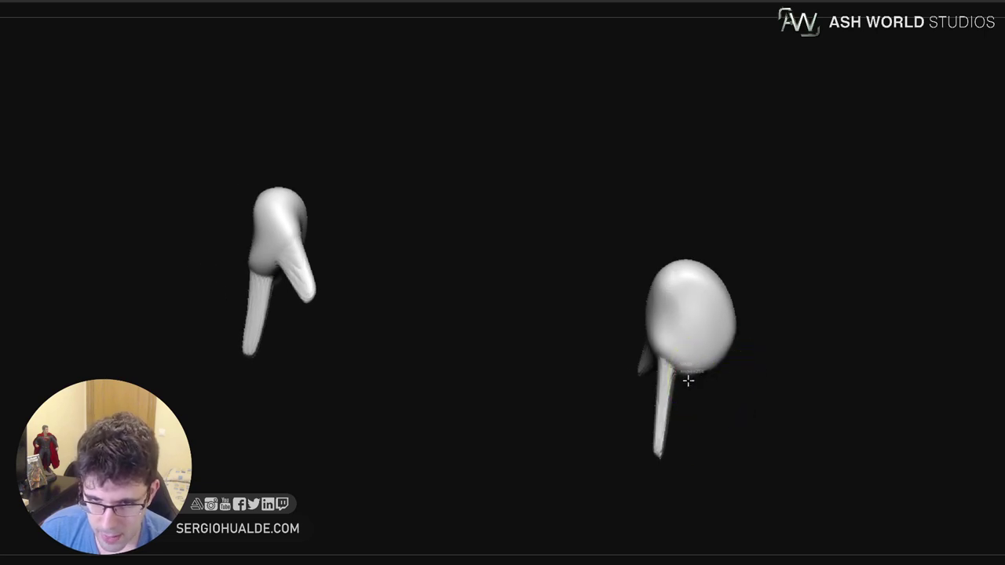
pyautogui.keyDown('ctrl'); pyautogui.click(709, 406); pyautogui.keyUp('ctrl')
pyautogui.moveTo(707, 381); pyautogui.dragTo(734, 511)
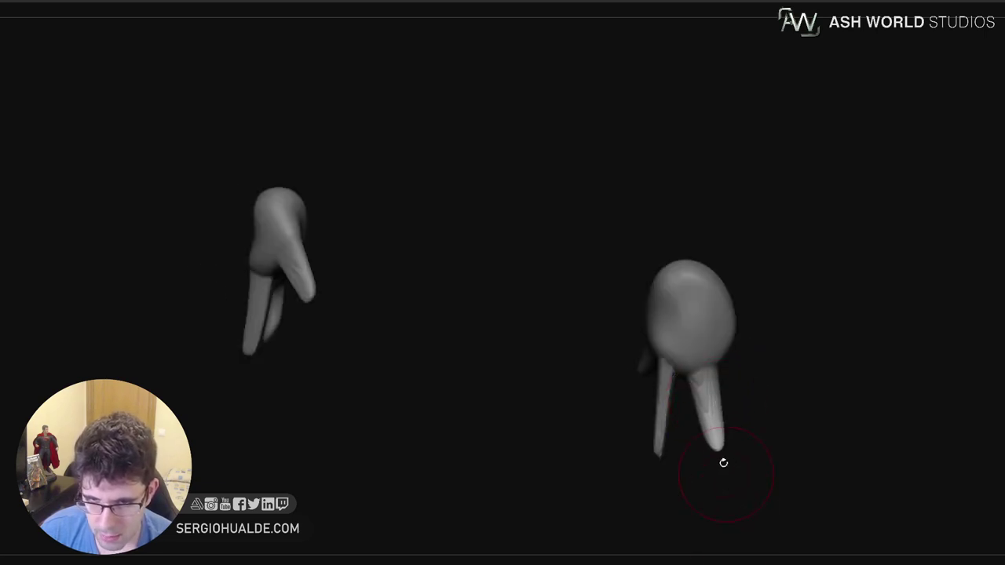
pyautogui.moveTo(721, 463)
pyautogui.mouseDown()
pyautogui.moveTo(718, 492)
pyautogui.moveTo(712, 454)
pyautogui.mouseUp()
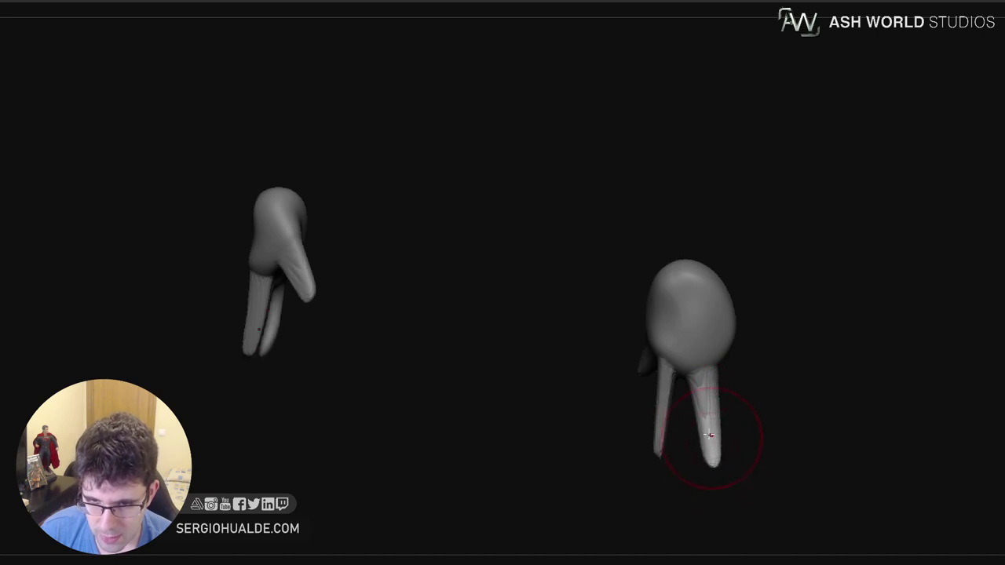
# Mask the palm's outer edge, invert the mask, pull out a third finger and refine its shape
pyautogui.keyDown('ctrl'); pyautogui.moveTo(745, 382); pyautogui.dragTo(754, 391); pyautogui.keyUp('ctrl')
pyautogui.moveTo(750, 372)
pyautogui.mouseDown()
pyautogui.moveTo(737, 361)
pyautogui.moveTo(814, 488)
pyautogui.mouseUp()
pyautogui.keyDown('ctrl'); pyautogui.click(751, 383); pyautogui.keyUp('ctrl')
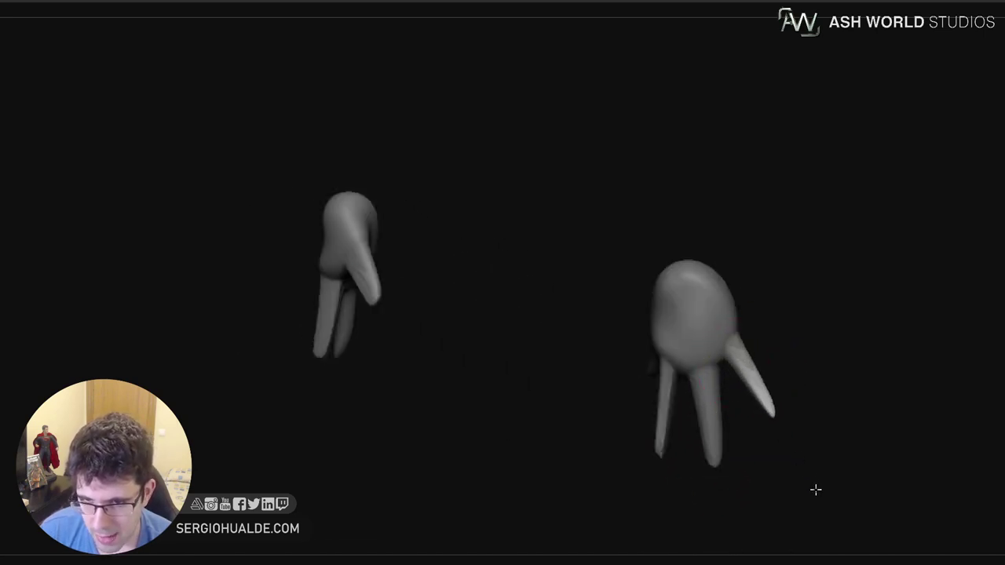
pyautogui.moveTo(760, 408)
pyautogui.mouseDown()
pyautogui.moveTo(777, 429)
pyautogui.moveTo(758, 412)
pyautogui.mouseUp()
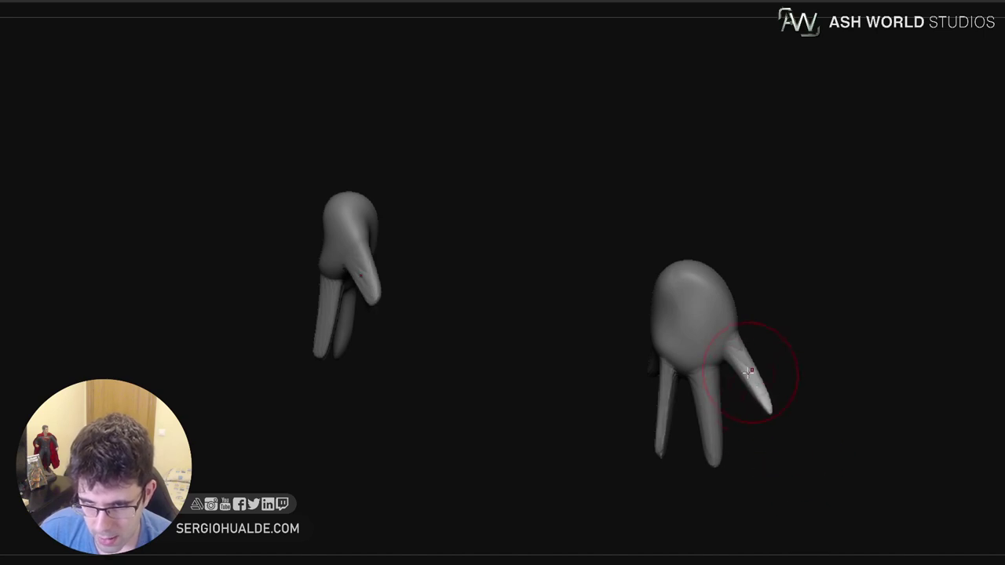
pyautogui.moveTo(770, 376); pyautogui.dragTo(751, 343)
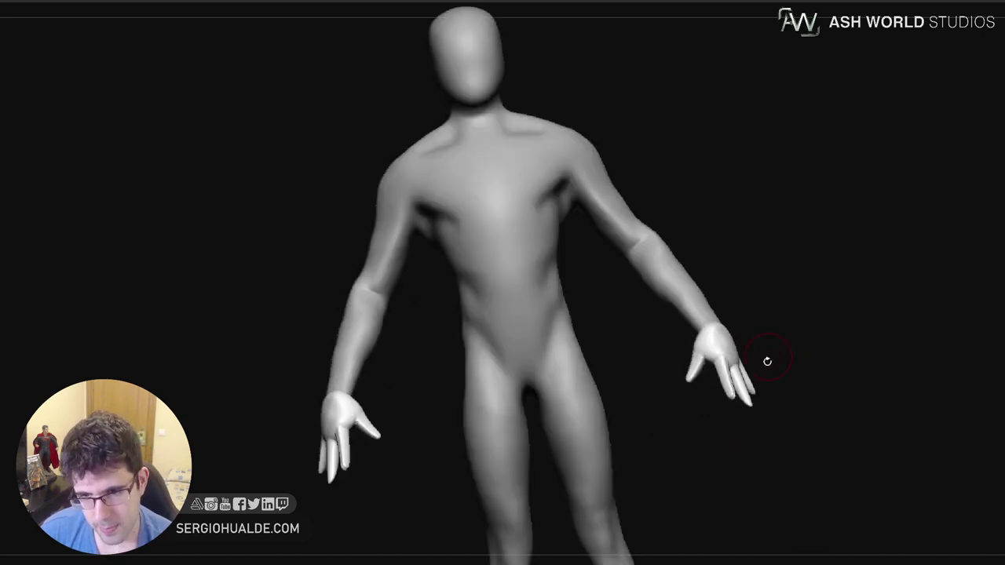
# Isolate the hands and smooth the web between the thumb and the first finger
pyautogui.moveTo(765, 359)
pyautogui.mouseDown()
pyautogui.moveTo(778, 376)
pyautogui.moveTo(788, 357)
pyautogui.mouseUp()
pyautogui.moveTo(811, 263); pyautogui.dragTo(795, 321)
pyautogui.keyDown('ctrl'); pyautogui.keyDown('shift'); pyautogui.click(774, 309); pyautogui.keyUp('shift'); pyautogui.keyUp('ctrl')
pyautogui.press('f')
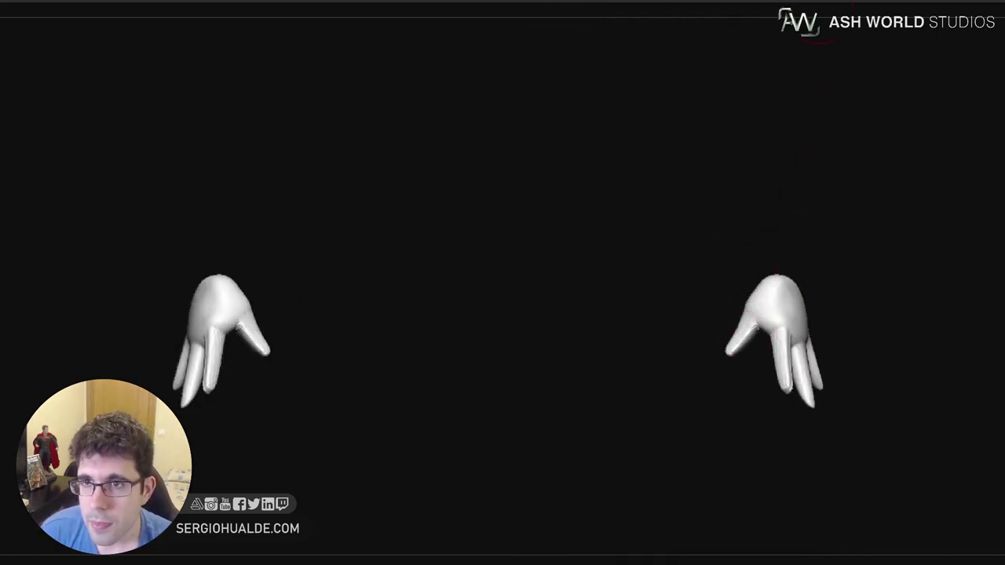
pyautogui.keyDown('alt'); pyautogui.moveTo(784, 366); pyautogui.dragTo(767, 344); pyautogui.keyUp('alt')
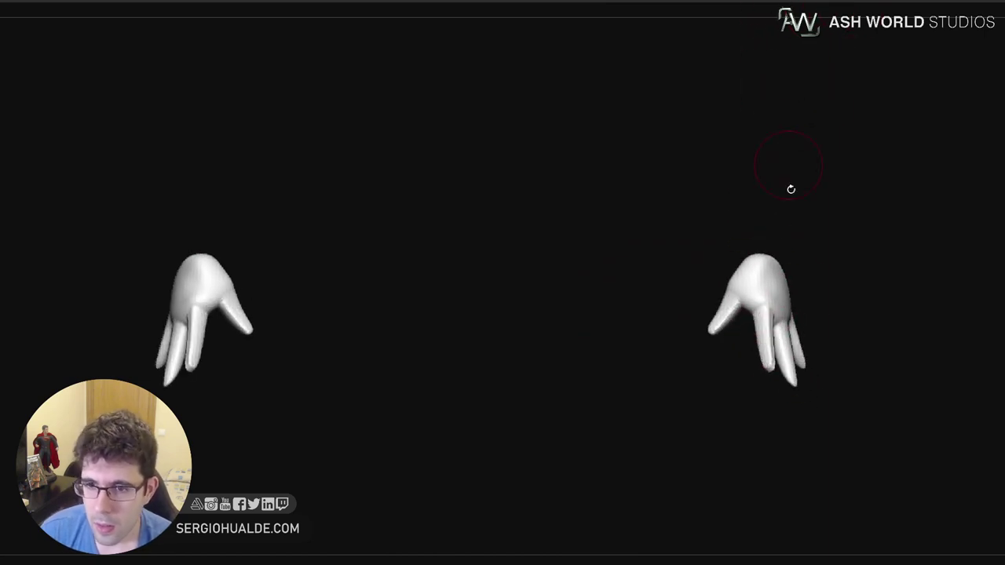
pyautogui.keyDown('alt'); pyautogui.moveTo(791, 189); pyautogui.dragTo(755, 146, button='right'); pyautogui.keyUp('alt')
pyautogui.keyDown('ctrl'); pyautogui.moveTo(751, 252); pyautogui.dragTo(746, 323, button='right'); pyautogui.keyUp('ctrl')
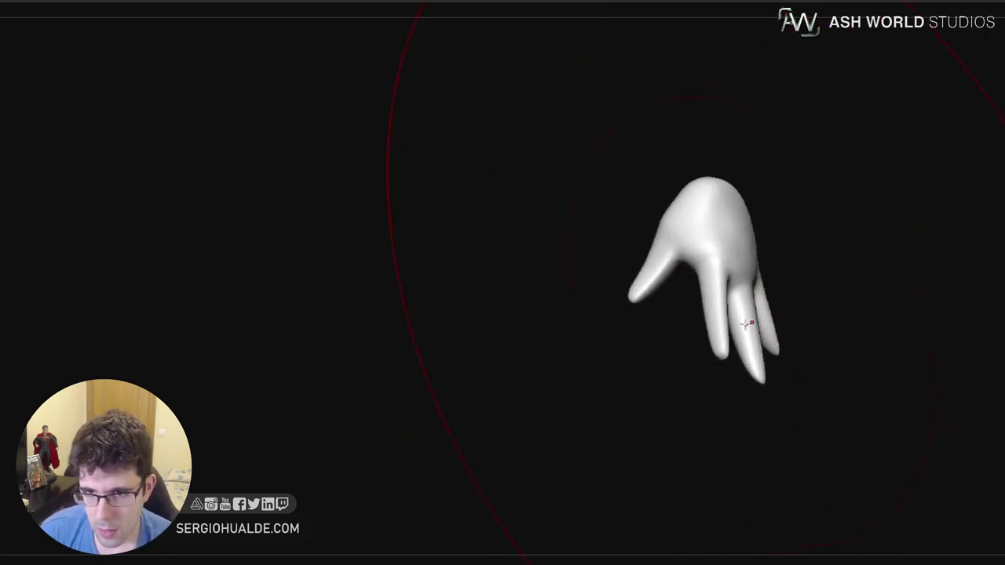
pyautogui.press('s')
pyautogui.moveTo(745, 324); pyautogui.dragTo(713, 329)
pyautogui.moveTo(694, 263)
pyautogui.keyDown('ctrl'); pyautogui.mouseDown(button='right')
pyautogui.moveTo(688, 298)
pyautogui.moveTo(711, 290)
pyautogui.mouseUp(button='right'); pyautogui.keyUp('ctrl')
pyautogui.keyDown('shift'); pyautogui.moveTo(698, 285); pyautogui.dragTo(694, 272); pyautogui.keyUp('shift')
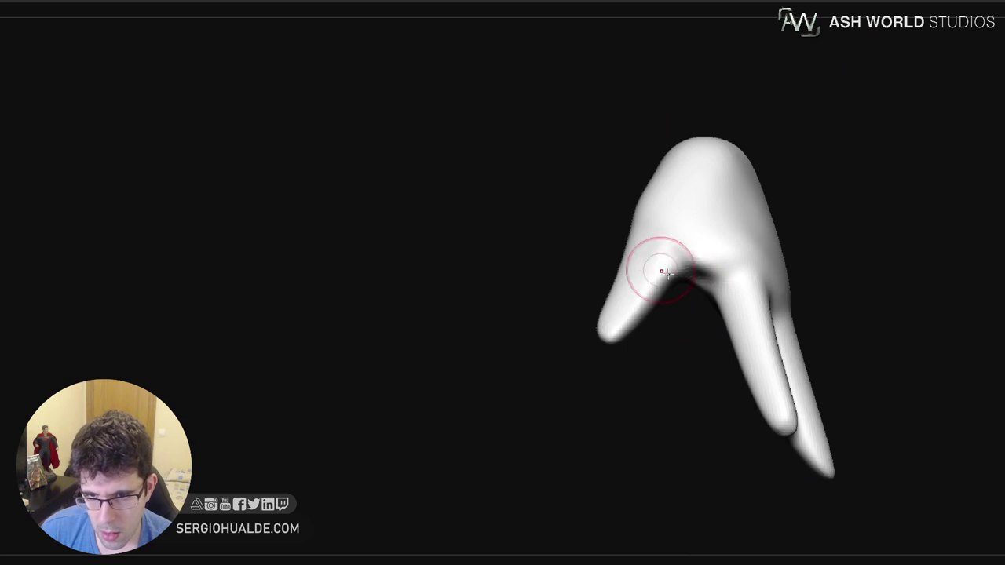
# Build up the knuckle volumes at the thumb's base and middle joint
pyautogui.moveTo(667, 274); pyautogui.dragTo(713, 269, button='right')
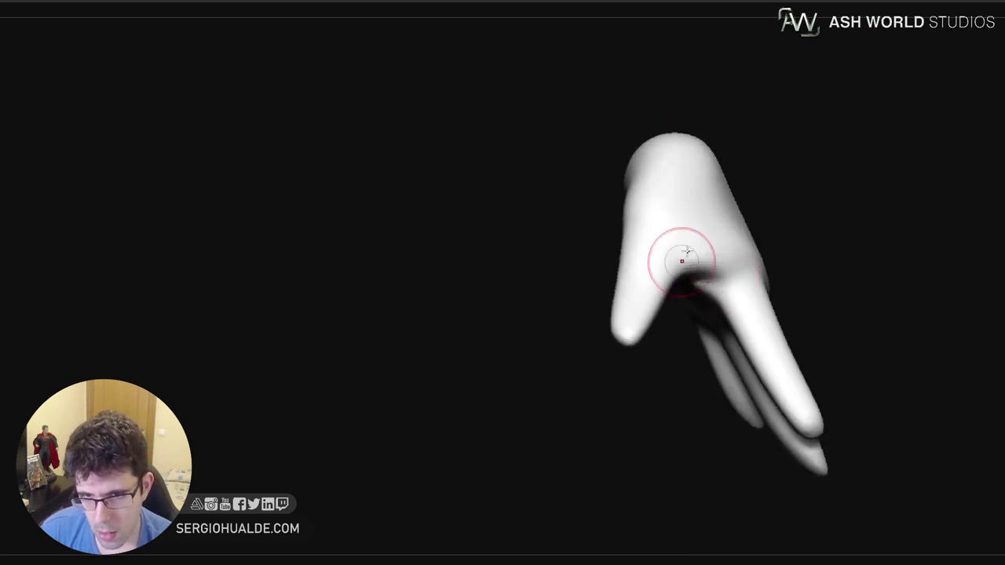
pyautogui.moveTo(687, 252); pyautogui.dragTo(671, 262, button='right')
pyautogui.press('s')
pyautogui.moveTo(672, 262); pyautogui.dragTo(688, 262)
pyautogui.moveTo(680, 270)
pyautogui.mouseDown(button='right')
pyautogui.moveTo(710, 230)
pyautogui.moveTo(697, 262)
pyautogui.moveTo(692, 255)
pyautogui.moveTo(735, 270)
pyautogui.moveTo(736, 255)
pyautogui.mouseUp(button='right')
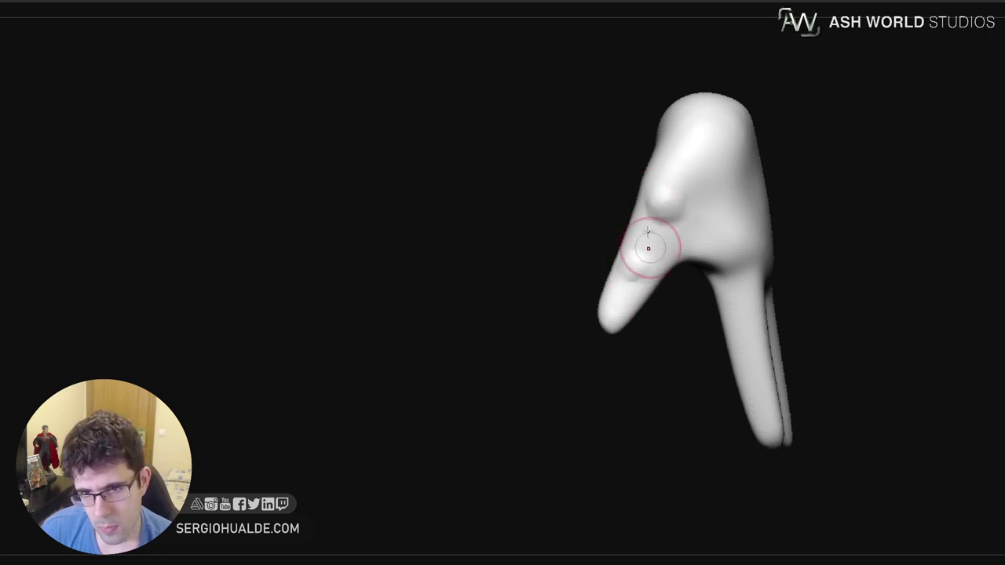
pyautogui.keyDown('alt'); pyautogui.moveTo(675, 262); pyautogui.dragTo(658, 277, button='right'); pyautogui.keyUp('alt')
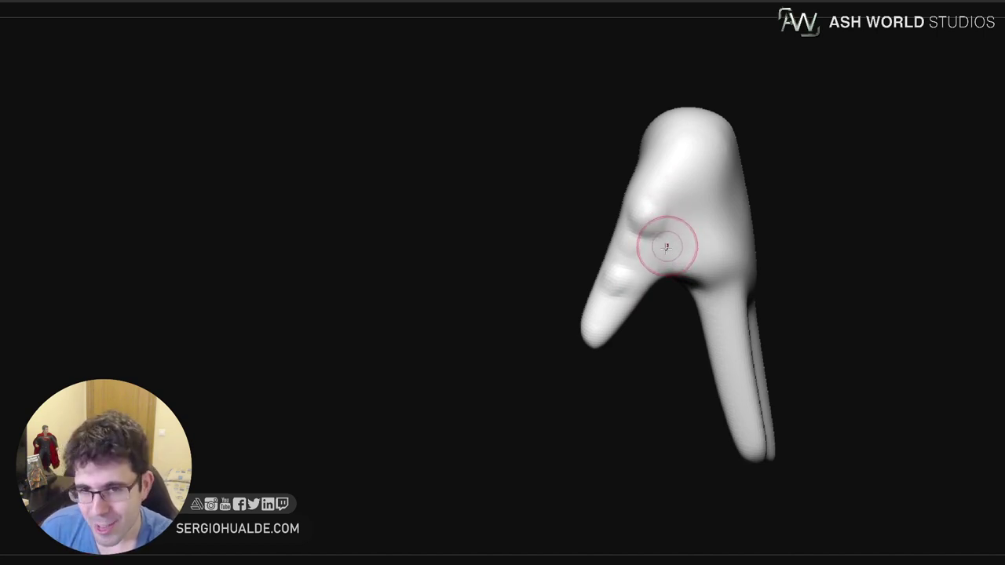
pyautogui.moveTo(642, 276); pyautogui.dragTo(619, 266, button='right')
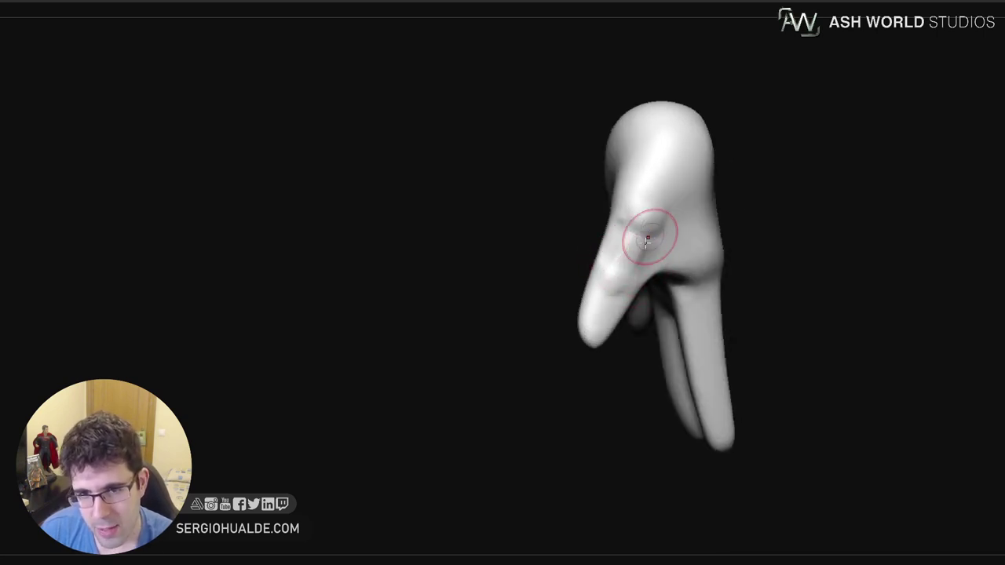
# Reshape the thumb's tip and side contours, pulling in the outline between its joints
pyautogui.moveTo(645, 267)
pyautogui.mouseDown(button='right')
pyautogui.moveTo(652, 243)
pyautogui.moveTo(609, 263)
pyautogui.moveTo(623, 325)
pyautogui.moveTo(605, 338)
pyautogui.mouseUp(button='right')
pyautogui.moveTo(583, 343); pyautogui.dragTo(585, 334)
pyautogui.moveTo(580, 351); pyautogui.dragTo(605, 352, button='right')
pyautogui.press('s')
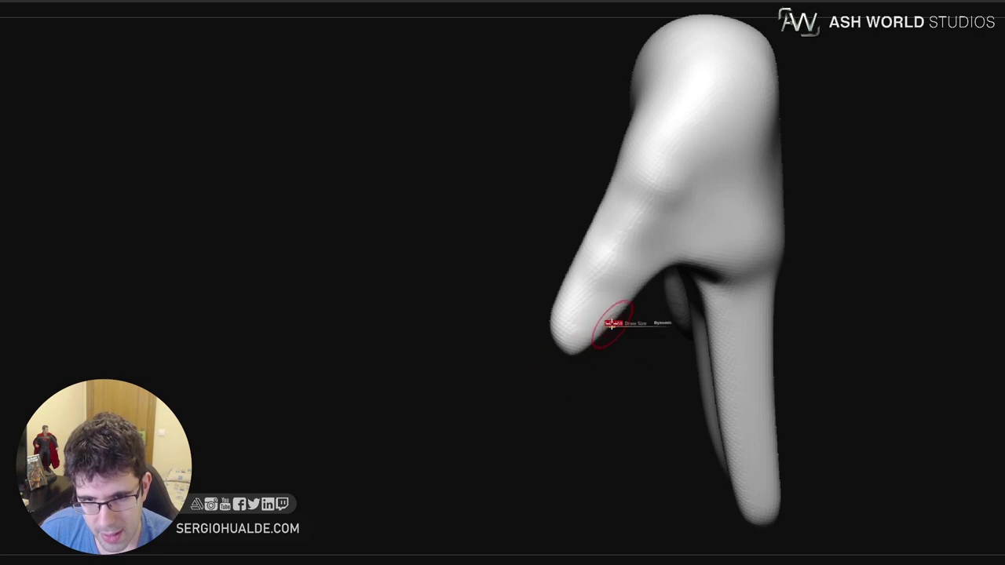
pyautogui.moveTo(649, 282); pyautogui.dragTo(645, 271)
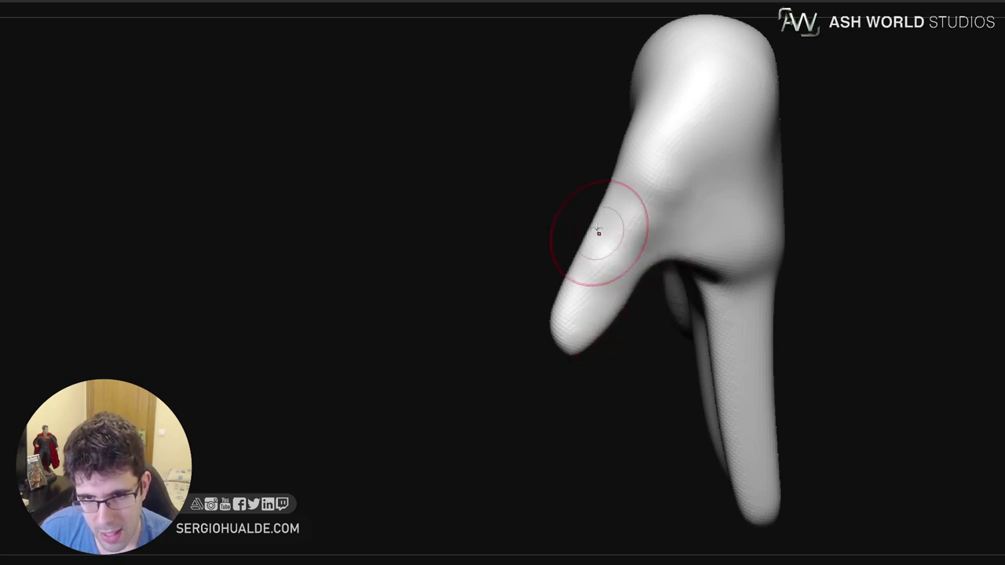
pyautogui.moveTo(591, 228); pyautogui.dragTo(602, 221)
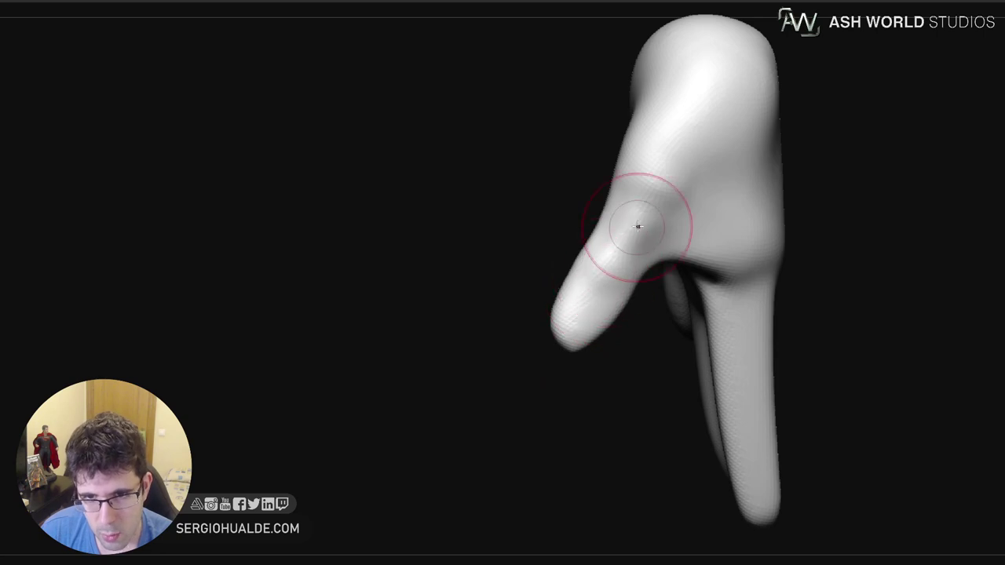
pyautogui.moveTo(635, 228)
pyautogui.mouseDown(button='right')
pyautogui.moveTo(664, 291)
pyautogui.moveTo(690, 323)
pyautogui.moveTo(694, 315)
pyautogui.mouseUp(button='right')
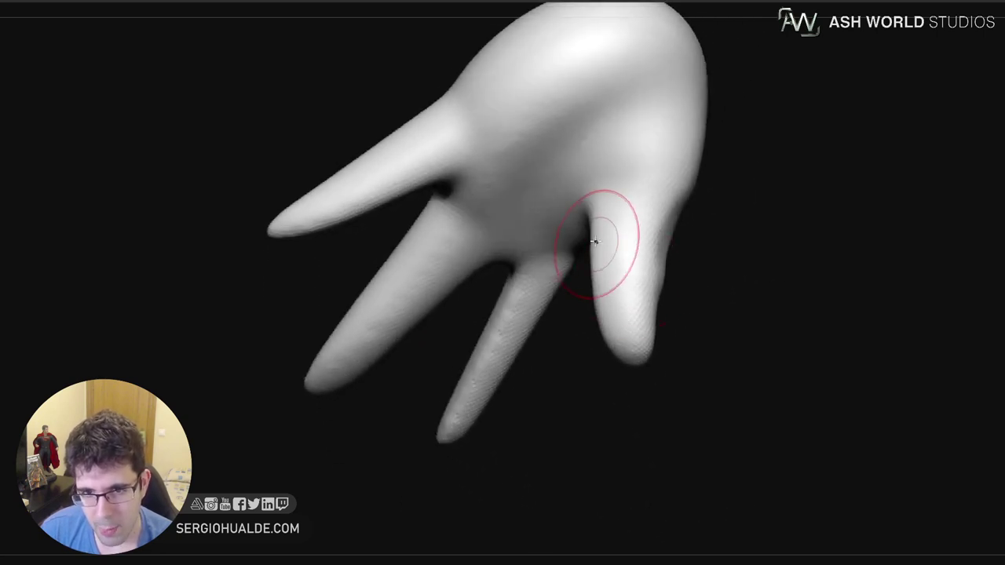
# Push in the palm-facing side of the thumb to slim its base and middle
pyautogui.moveTo(596, 228); pyautogui.dragTo(617, 230)
pyautogui.moveTo(608, 282); pyautogui.dragTo(594, 226, button='right')
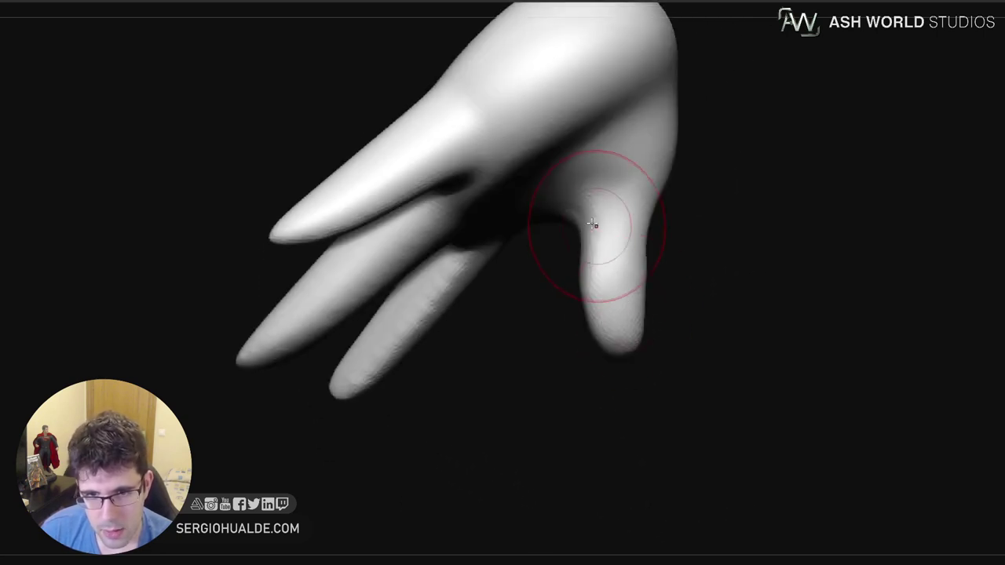
pyautogui.moveTo(594, 224); pyautogui.dragTo(612, 231)
pyautogui.moveTo(612, 230); pyautogui.dragTo(620, 235, button='right')
pyautogui.moveTo(605, 275); pyautogui.dragTo(616, 278)
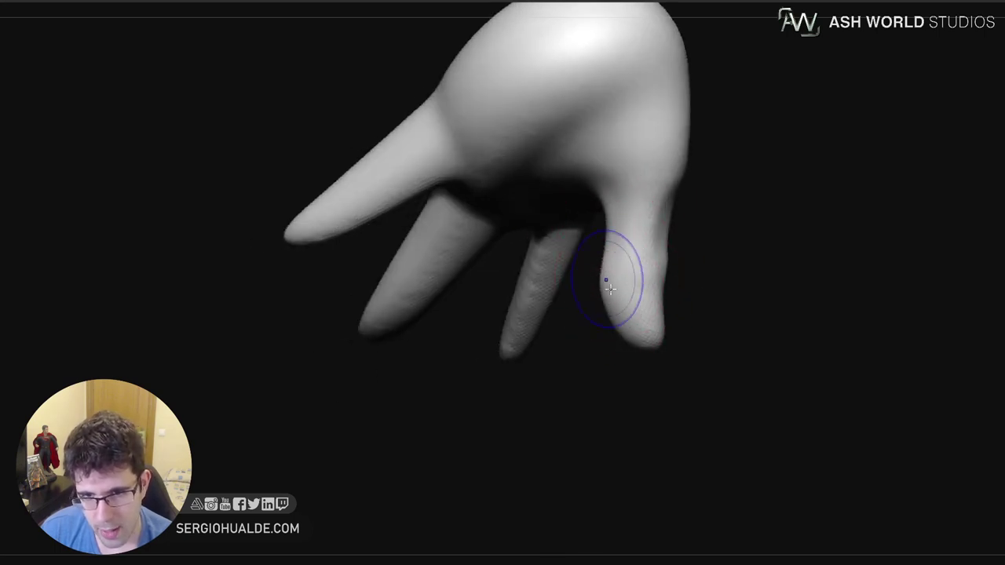
pyautogui.moveTo(609, 288)
pyautogui.mouseDown(button='right')
pyautogui.moveTo(629, 287)
pyautogui.moveTo(610, 284)
pyautogui.mouseUp(button='right')
pyautogui.moveTo(606, 255); pyautogui.dragTo(597, 233)
pyautogui.moveTo(617, 301)
pyautogui.mouseDown(button='right')
pyautogui.moveTo(616, 314)
pyautogui.moveTo(587, 305)
pyautogui.moveTo(623, 337)
pyautogui.moveTo(596, 275)
pyautogui.mouseUp(button='right')
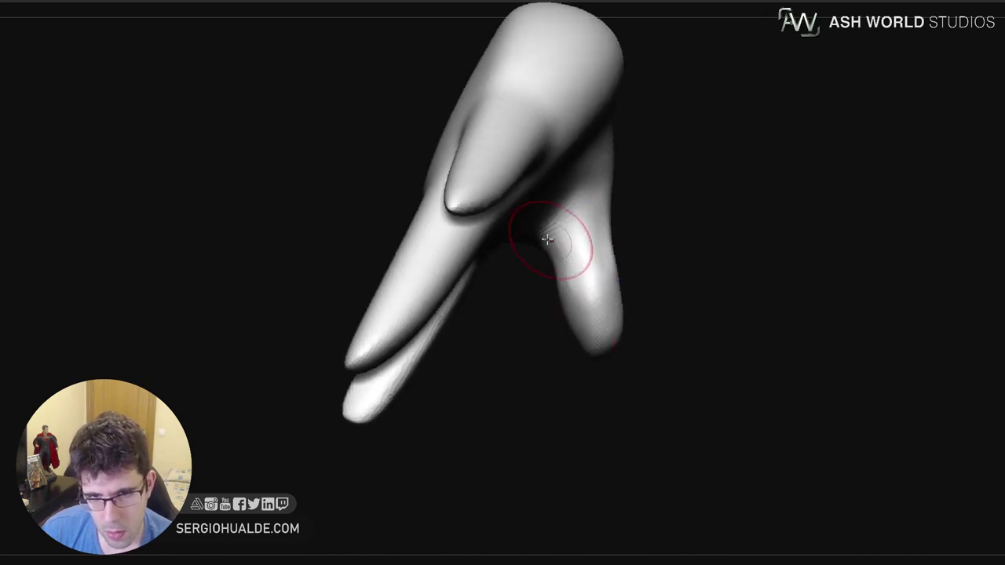
# Reshape the palm's underside between the thumb and fingers, flattening and hollowing its centre
pyautogui.moveTo(544, 262)
pyautogui.mouseDown(button='right')
pyautogui.moveTo(576, 251)
pyautogui.moveTo(607, 285)
pyautogui.moveTo(609, 301)
pyautogui.moveTo(556, 324)
pyautogui.mouseUp(button='right')
pyautogui.moveTo(545, 290)
pyautogui.mouseDown(button='right')
pyautogui.moveTo(518, 353)
pyautogui.moveTo(449, 319)
pyautogui.moveTo(469, 352)
pyautogui.moveTo(454, 386)
pyautogui.mouseUp(button='right')
pyautogui.press('s')
pyautogui.press('s')
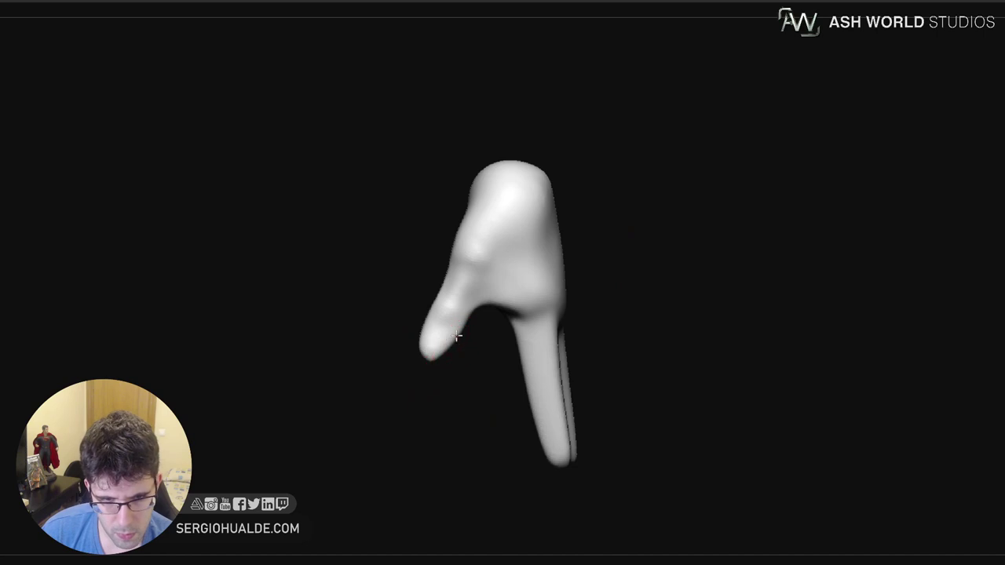
pyautogui.moveTo(457, 336)
pyautogui.mouseDown(button='right')
pyautogui.moveTo(451, 300)
pyautogui.moveTo(475, 355)
pyautogui.moveTo(547, 303)
pyautogui.mouseUp(button='right')
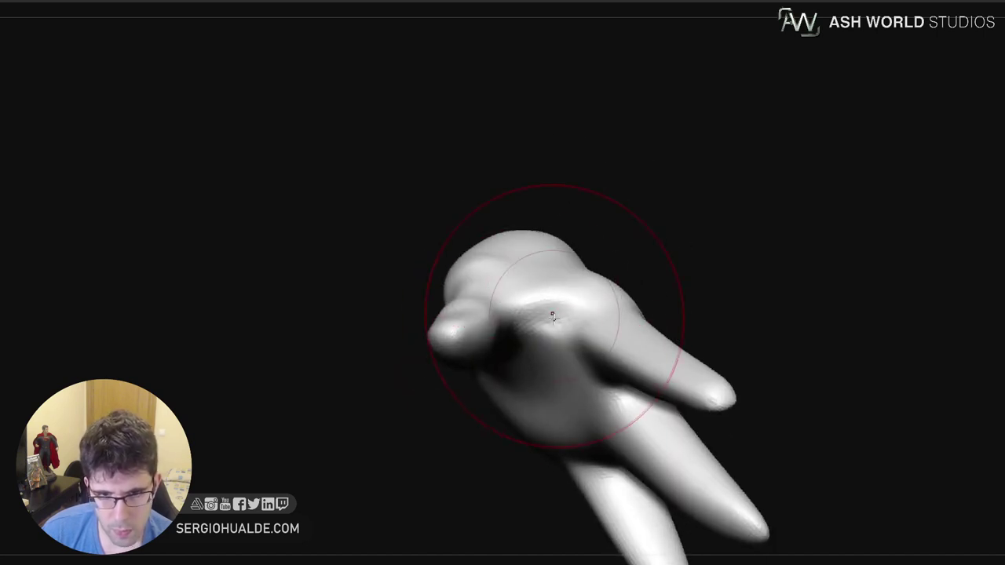
pyautogui.moveTo(551, 314); pyautogui.dragTo(543, 341)
pyautogui.keyDown('shift'); pyautogui.moveTo(544, 340); pyautogui.dragTo(536, 359, button='right'); pyautogui.keyUp('shift')
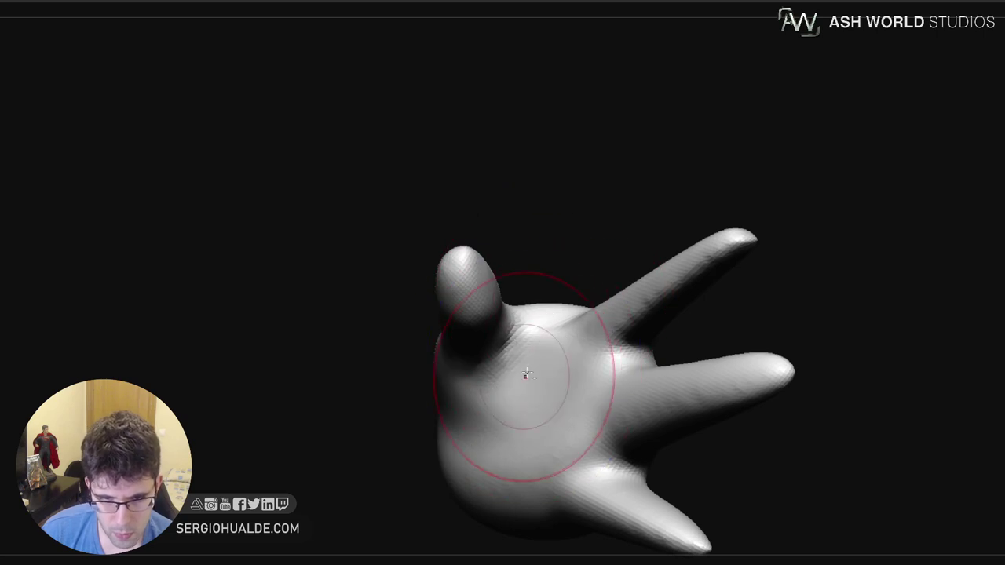
pyautogui.moveTo(499, 430); pyautogui.dragTo(514, 388)
pyautogui.moveTo(513, 387)
pyautogui.mouseDown(button='right')
pyautogui.moveTo(525, 370)
pyautogui.moveTo(558, 435)
pyautogui.moveTo(545, 365)
pyautogui.mouseUp(button='right')
pyautogui.moveTo(519, 365); pyautogui.dragTo(511, 356)
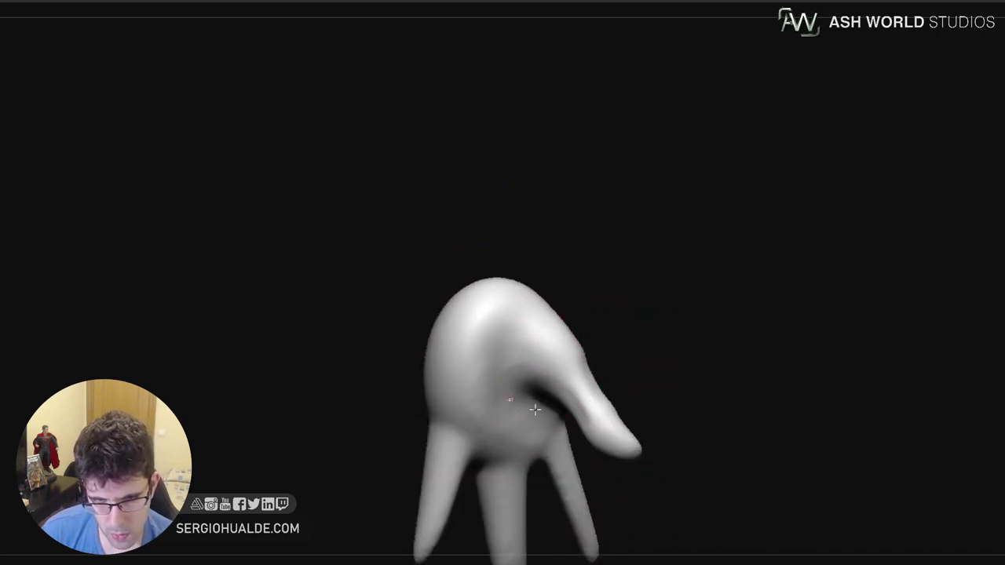
# Carve creases into the palm to separate the thumb pad, the outer palm pad and the finger bases
pyautogui.moveTo(549, 371)
pyautogui.mouseDown(button='right')
pyautogui.moveTo(497, 391)
pyautogui.moveTo(467, 359)
pyautogui.mouseUp(button='right')
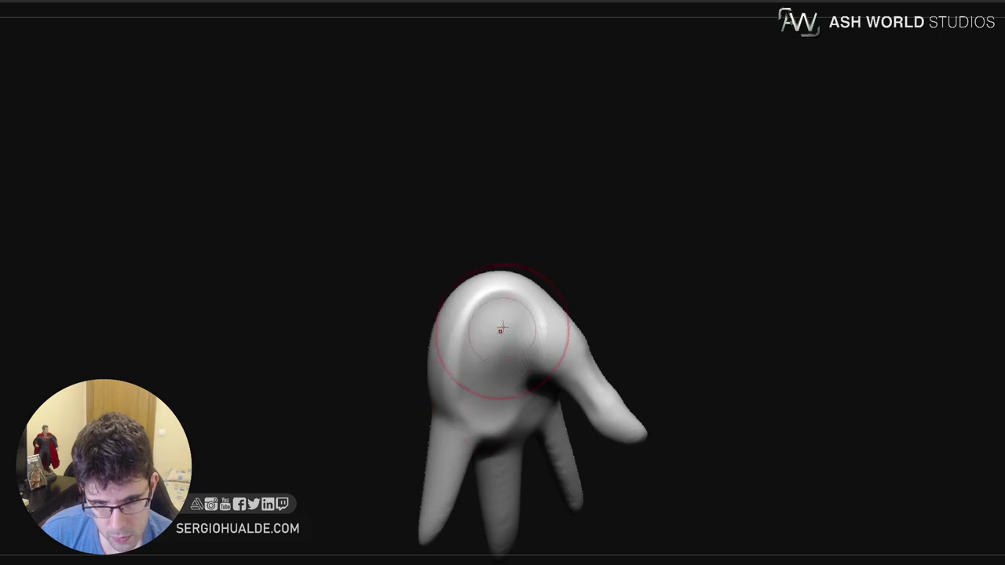
pyautogui.moveTo(545, 421); pyautogui.dragTo(513, 369, button='right')
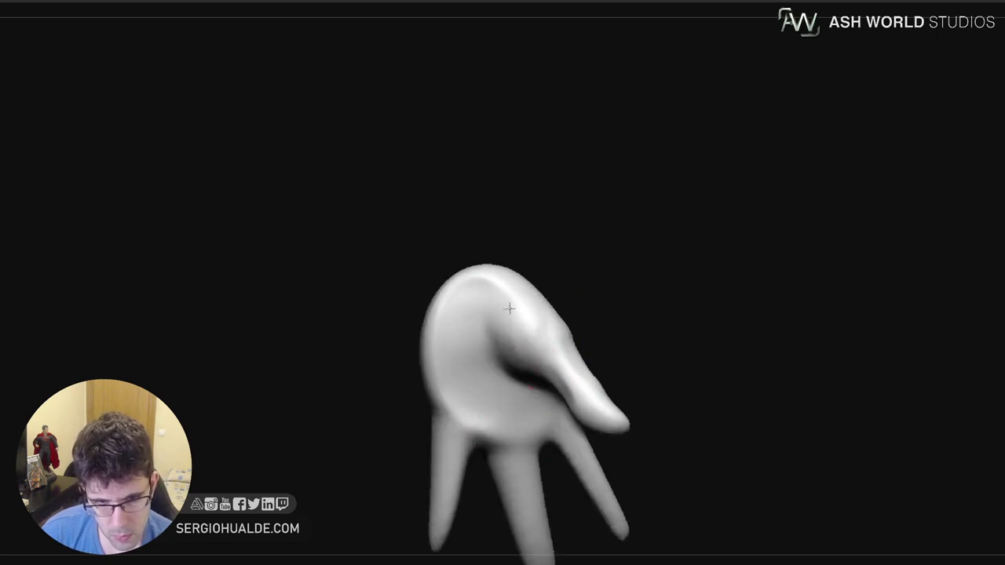
pyautogui.moveTo(490, 287); pyautogui.dragTo(483, 304)
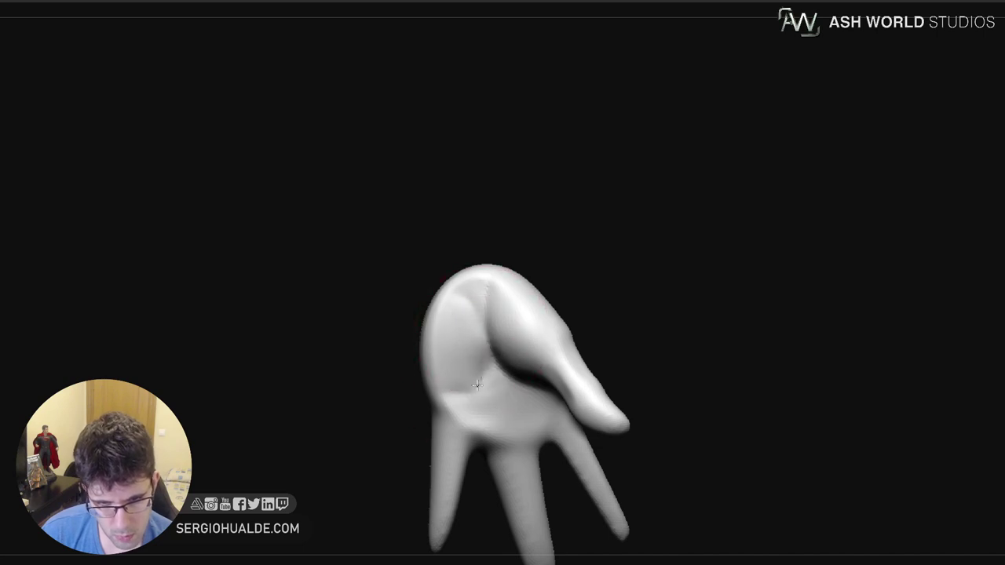
pyautogui.moveTo(463, 393)
pyautogui.mouseDown()
pyautogui.moveTo(539, 412)
pyautogui.moveTo(510, 411)
pyautogui.mouseUp()
pyautogui.moveTo(450, 385); pyautogui.dragTo(504, 417, button='right')
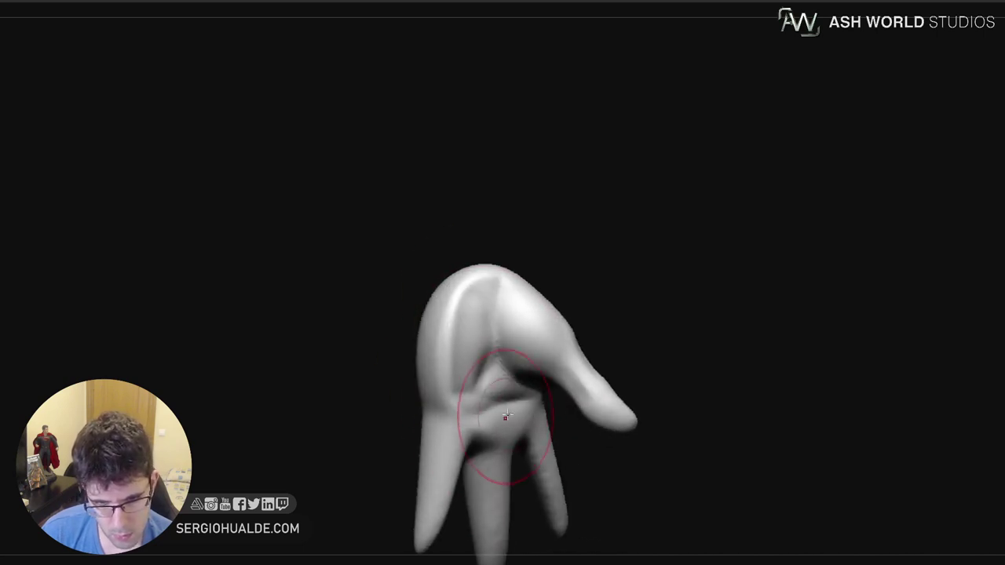
pyautogui.moveTo(472, 347); pyautogui.dragTo(459, 348, button='right')
pyautogui.moveTo(460, 348); pyautogui.dragTo(477, 422)
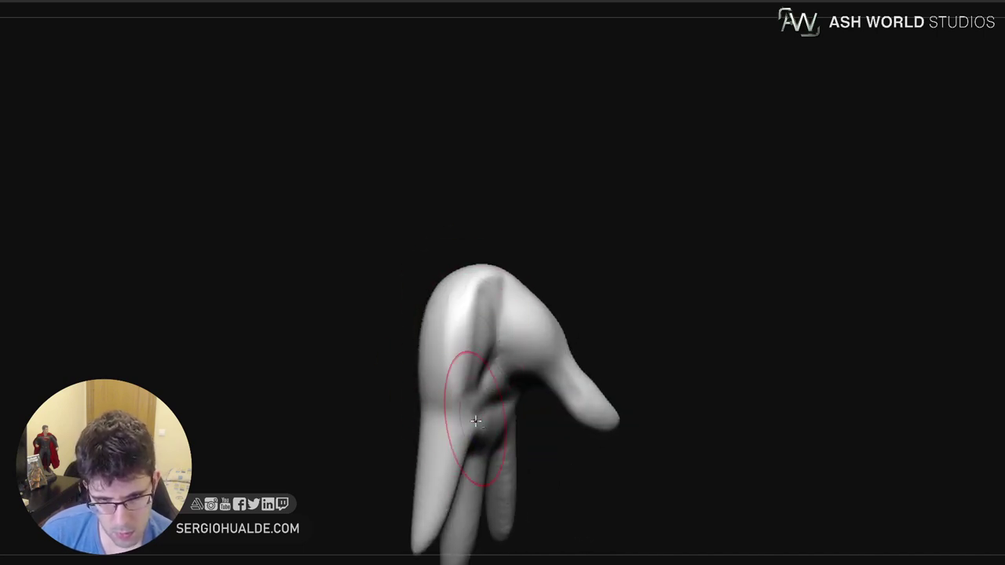
# Unhide the whole body and check how the hands fit onto the forearms
pyautogui.moveTo(477, 422)
pyautogui.mouseDown(button='right')
pyautogui.moveTo(499, 460)
pyautogui.moveTo(450, 411)
pyautogui.mouseUp(button='right')
pyautogui.keyDown('ctrl'); pyautogui.keyDown('shift'); pyautogui.click(451, 411); pyautogui.keyUp('shift'); pyautogui.keyUp('ctrl')
pyautogui.moveTo(549, 437); pyautogui.dragTo(557, 389, button='right')
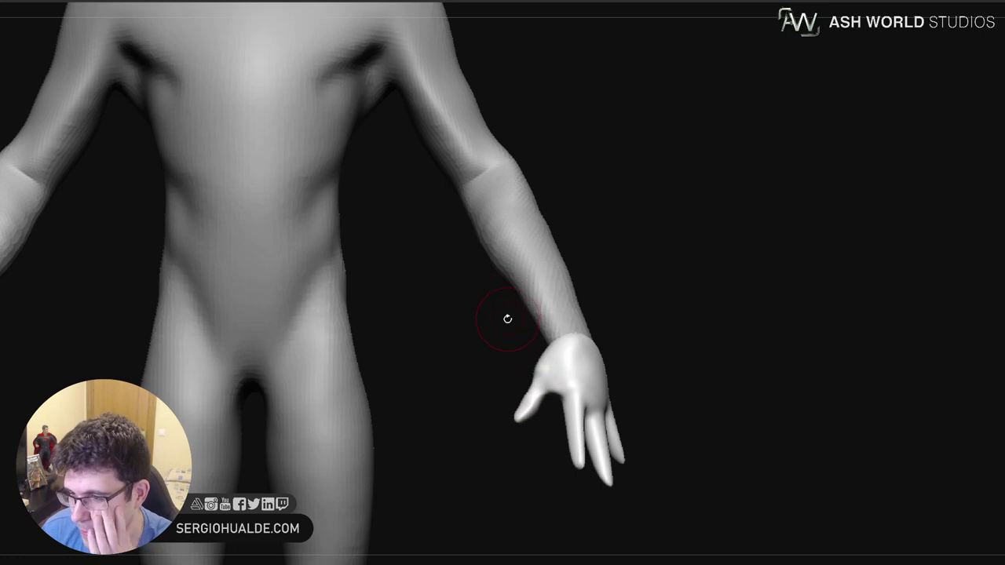
pyautogui.moveTo(667, 317)
pyautogui.mouseDown()
pyautogui.moveTo(659, 330)
pyautogui.moveTo(669, 288)
pyautogui.mouseUp()
pyautogui.keyDown('alt'); pyautogui.moveTo(612, 303); pyautogui.dragTo(650, 300, button='right'); pyautogui.keyUp('alt')
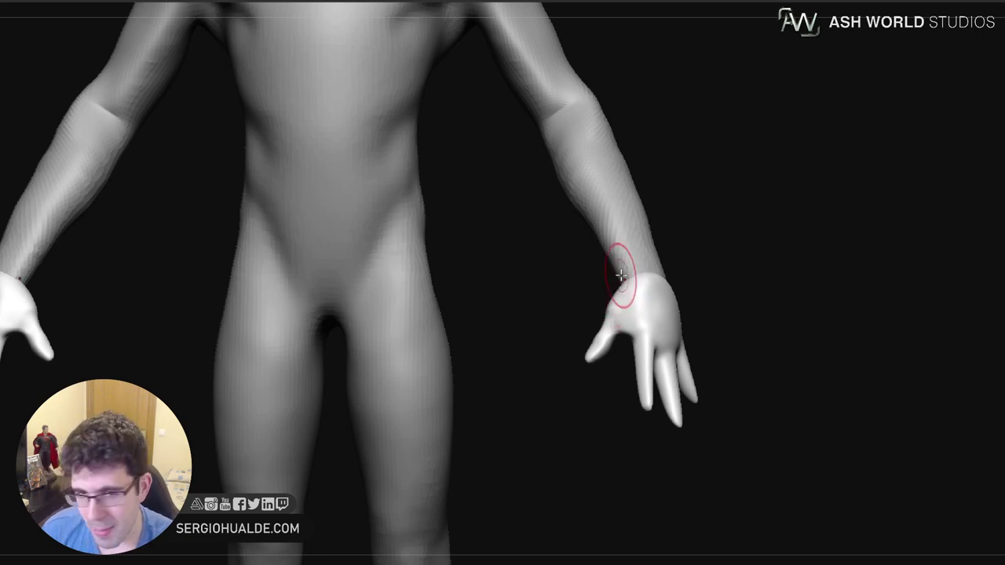
# Refine the lower edge and the outer side of the thumb's tip with differently sized brushes
pyautogui.moveTo(620, 286)
pyautogui.keyDown('ctrl'); pyautogui.mouseDown(button='right')
pyautogui.moveTo(611, 400)
pyautogui.moveTo(599, 421)
pyautogui.moveTo(611, 382)
pyautogui.moveTo(594, 413)
pyautogui.mouseUp(button='right'); pyautogui.keyUp('ctrl')
pyautogui.press('s')
pyautogui.moveTo(597, 415); pyautogui.dragTo(591, 416)
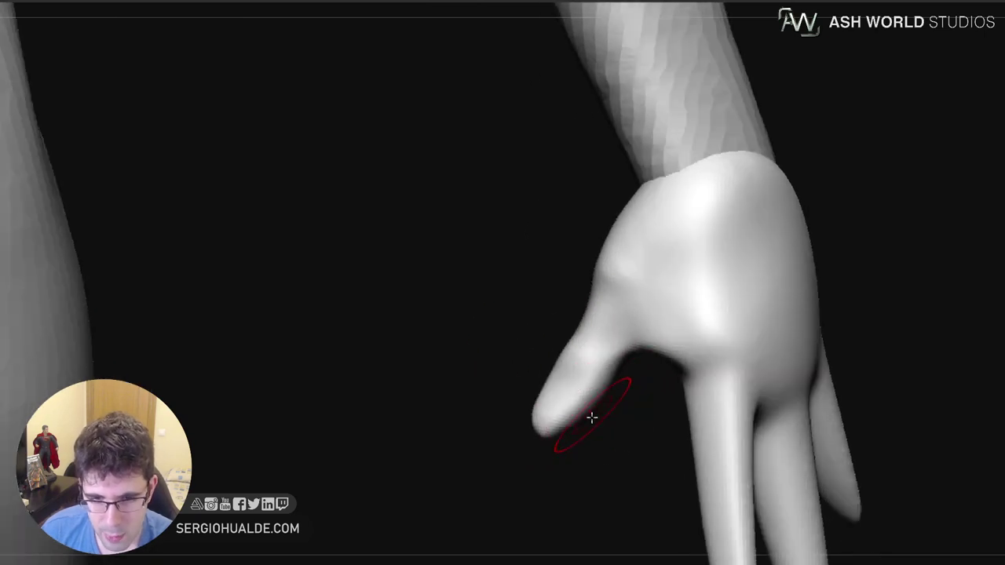
pyautogui.press('s')
pyautogui.moveTo(595, 415)
pyautogui.mouseDown(button='right')
pyautogui.moveTo(599, 432)
pyautogui.moveTo(589, 426)
pyautogui.mouseUp(button='right')
pyautogui.press('s')
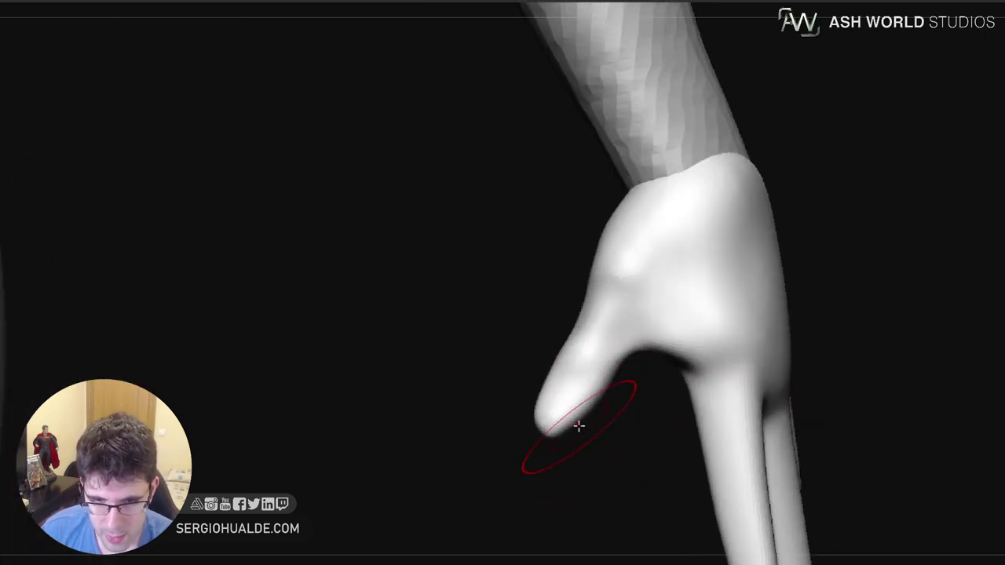
pyautogui.moveTo(579, 426)
pyautogui.mouseDown()
pyautogui.moveTo(564, 431)
pyautogui.moveTo(538, 409)
pyautogui.mouseUp()
pyautogui.press('s')
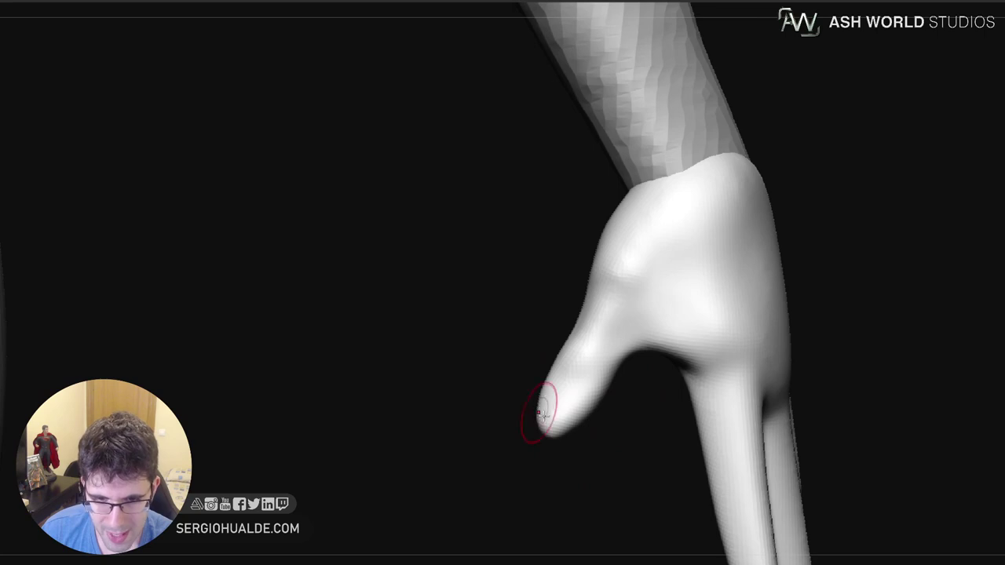
# Round off the thumb's tip from its outer side and its end
pyautogui.moveTo(539, 410); pyautogui.dragTo(561, 398, button='right')
pyautogui.press('s')
pyautogui.click(540, 398)
pyautogui.moveTo(538, 397); pyautogui.dragTo(534, 390)
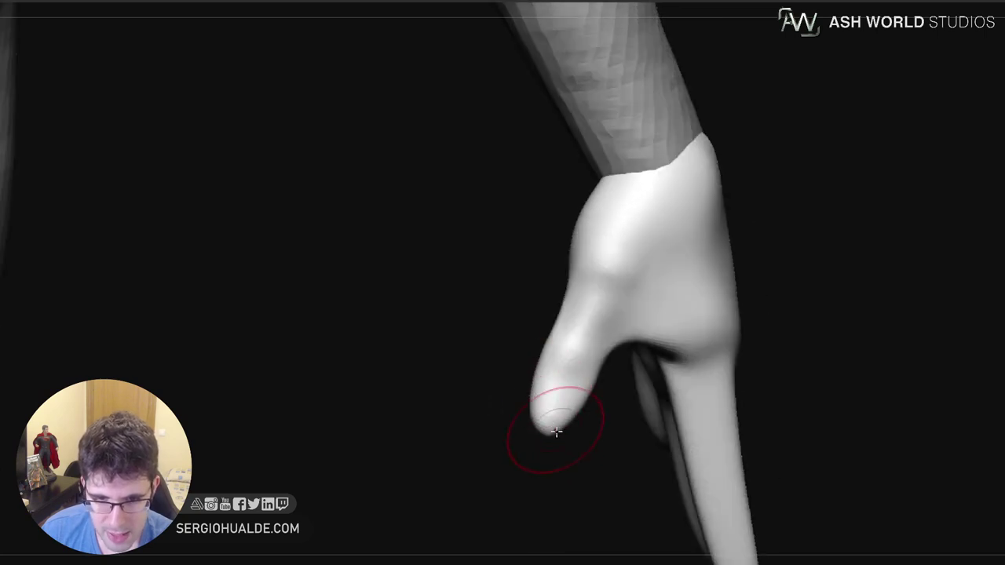
pyautogui.press('s')
pyautogui.moveTo(555, 432); pyautogui.dragTo(552, 431)
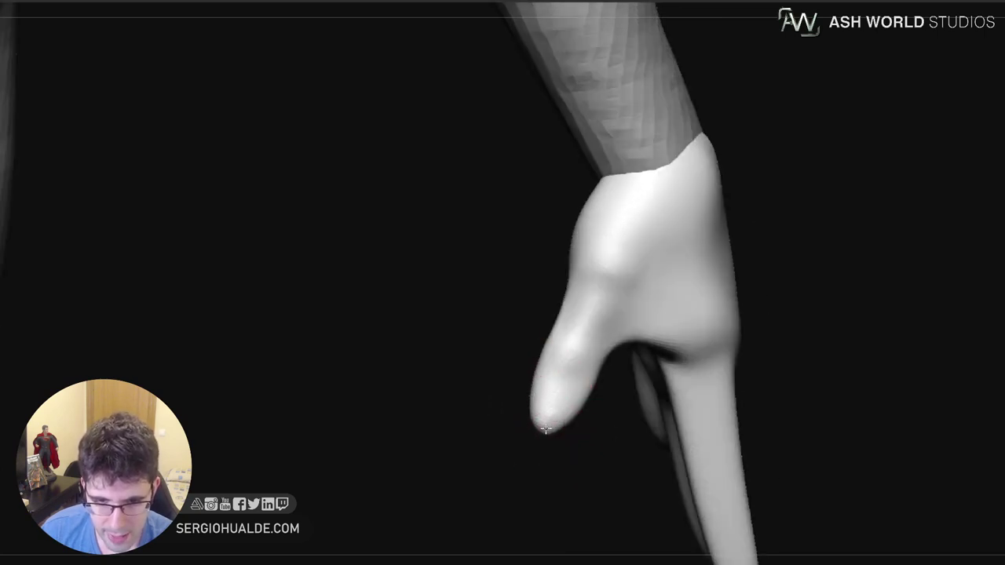
pyautogui.moveTo(546, 428)
pyautogui.mouseDown(button='right')
pyautogui.moveTo(531, 361)
pyautogui.moveTo(567, 437)
pyautogui.moveTo(570, 416)
pyautogui.mouseUp(button='right')
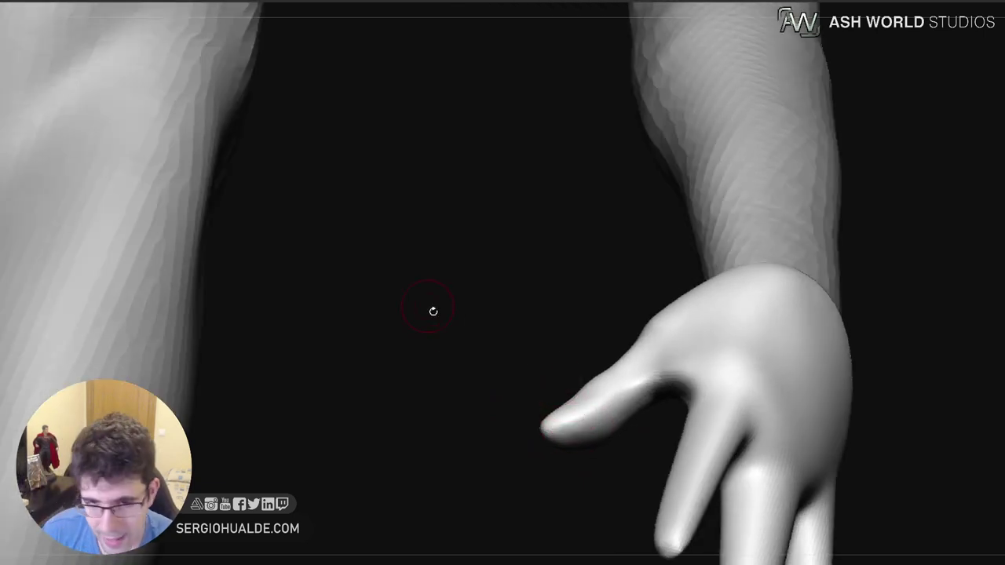
# Refine the thumb's upper edge and the transition below its tip using differently sized brushes
pyautogui.moveTo(566, 370); pyautogui.dragTo(561, 374)
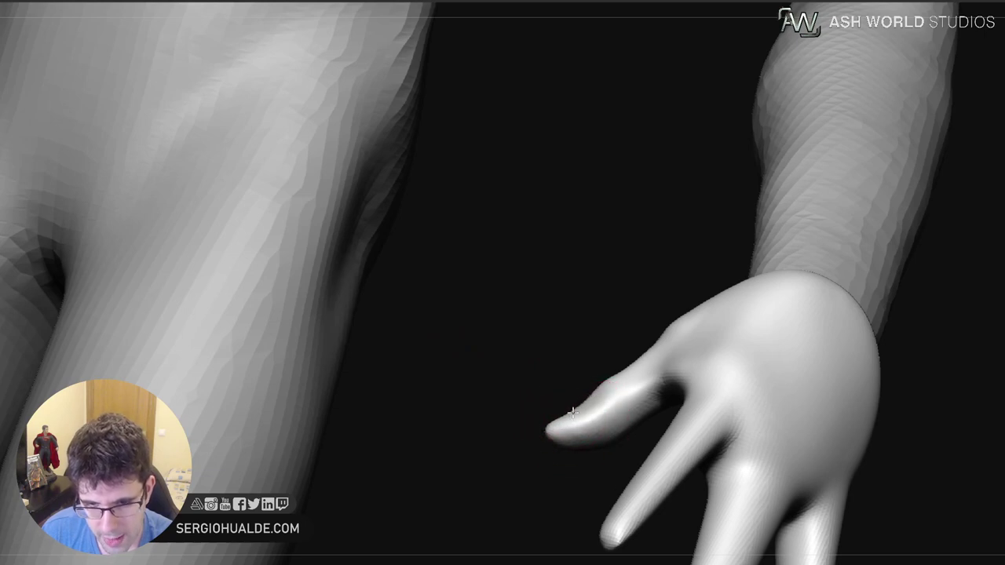
pyautogui.moveTo(593, 425)
pyautogui.mouseDown(button='right')
pyautogui.moveTo(558, 457)
pyautogui.moveTo(556, 419)
pyautogui.moveTo(575, 413)
pyautogui.mouseUp(button='right')
pyautogui.press('s')
pyautogui.moveTo(578, 417)
pyautogui.mouseDown()
pyautogui.moveTo(594, 417)
pyautogui.moveTo(597, 453)
pyautogui.moveTo(581, 455)
pyautogui.mouseUp()
pyautogui.moveTo(572, 466); pyautogui.dragTo(579, 453, button='right')
pyautogui.press('s')
pyautogui.moveTo(579, 453); pyautogui.dragTo(568, 452)
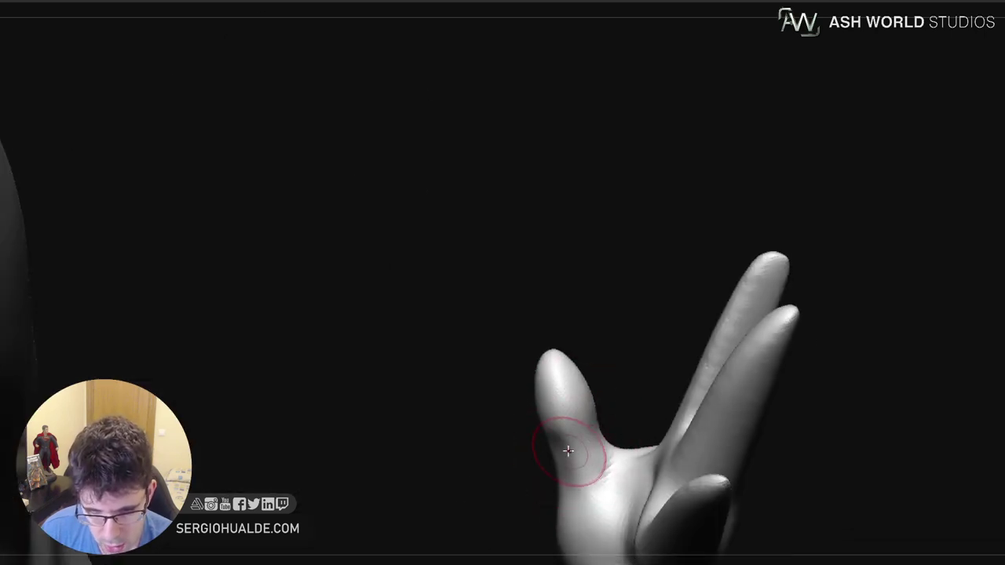
# Widen the thumb's end segment into a rounded pad, narrow it below the pad and smooth the tip
pyautogui.moveTo(605, 333)
pyautogui.mouseDown(button='right')
pyautogui.moveTo(608, 410)
pyautogui.moveTo(605, 321)
pyautogui.mouseUp(button='right')
pyautogui.press('s')
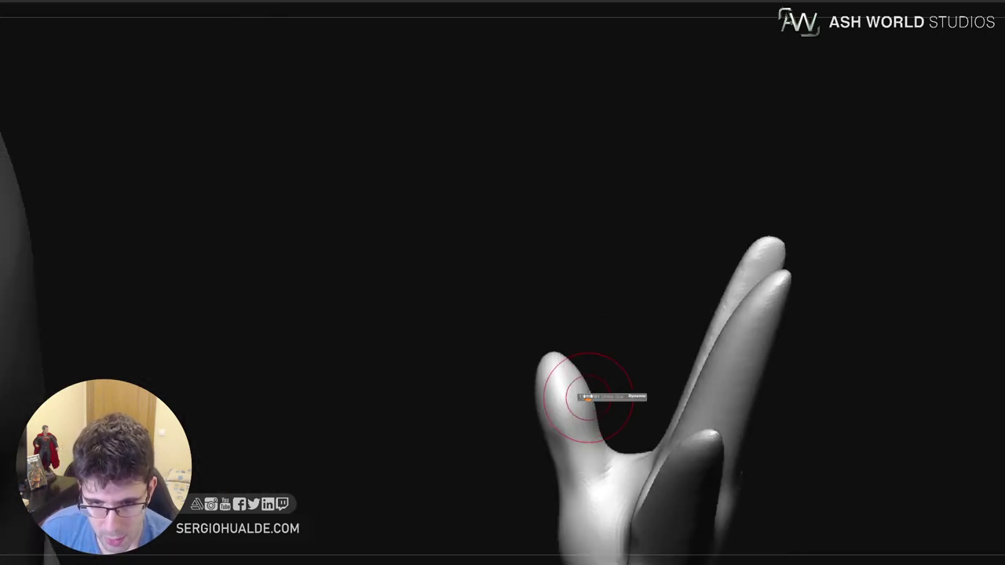
pyautogui.moveTo(575, 415); pyautogui.dragTo(590, 393)
pyautogui.moveTo(536, 419); pyautogui.dragTo(560, 445)
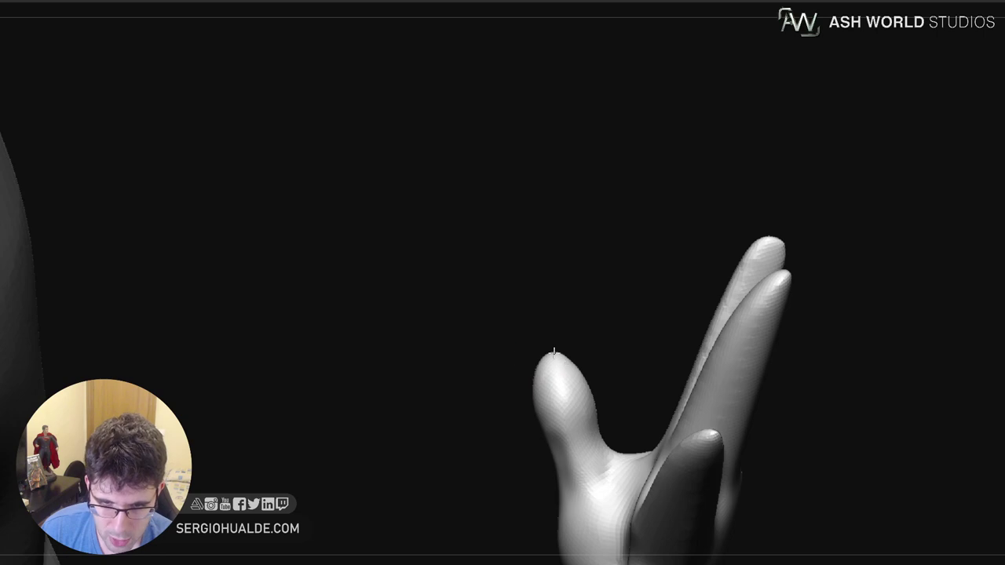
pyautogui.moveTo(561, 354)
pyautogui.mouseDown(button='right')
pyautogui.moveTo(572, 518)
pyautogui.moveTo(554, 374)
pyautogui.mouseUp(button='right')
pyautogui.keyDown('shift'); pyautogui.moveTo(557, 361); pyautogui.dragTo(566, 364); pyautogui.keyUp('shift')
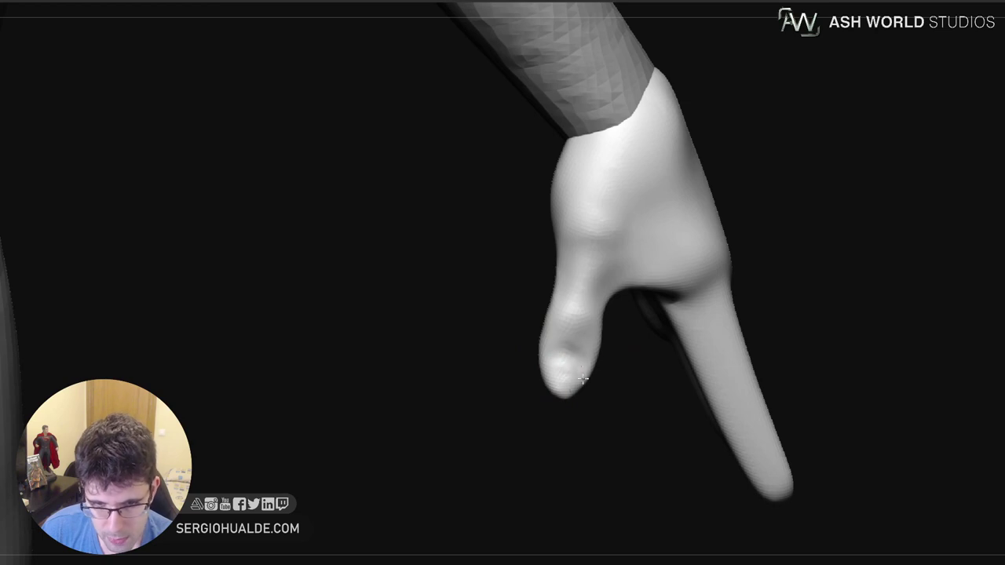
# Flatten the back of the thumb's tip for the nail area, and undo the last two strokes
pyautogui.moveTo(565, 354); pyautogui.dragTo(579, 367)
pyautogui.moveTo(579, 367); pyautogui.dragTo(564, 355, button='right')
pyautogui.moveTo(563, 355)
pyautogui.mouseDown()
pyautogui.moveTo(584, 388)
pyautogui.moveTo(566, 381)
pyautogui.mouseUp()
pyautogui.moveTo(571, 385)
pyautogui.mouseDown(button='right')
pyautogui.moveTo(556, 364)
pyautogui.moveTo(574, 388)
pyautogui.mouseUp(button='right')
pyautogui.moveTo(566, 394)
pyautogui.mouseDown()
pyautogui.moveTo(558, 426)
pyautogui.moveTo(569, 407)
pyautogui.mouseUp()
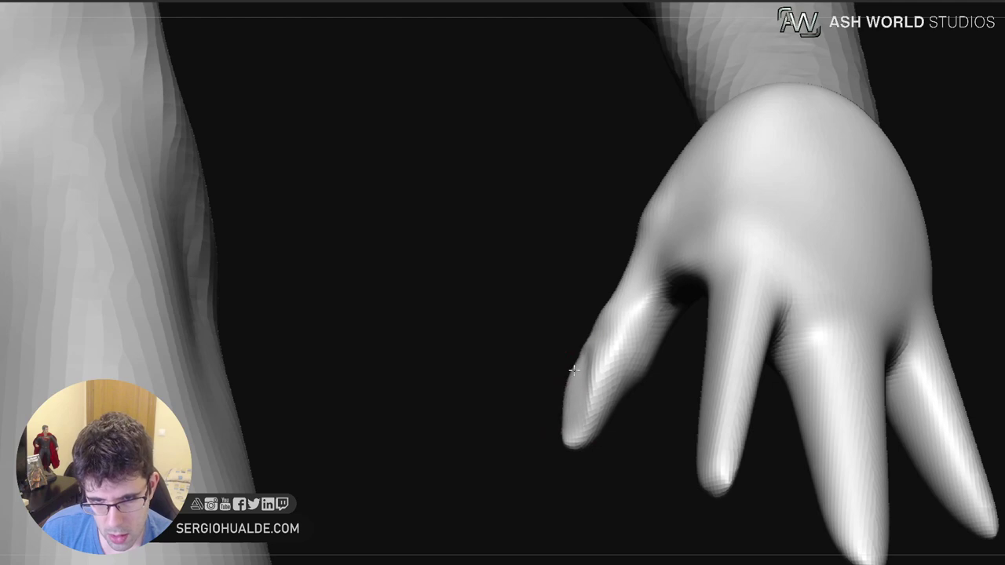
pyautogui.hotkey('ctrl', 'z')
pyautogui.hotkey('ctrl', 'z')
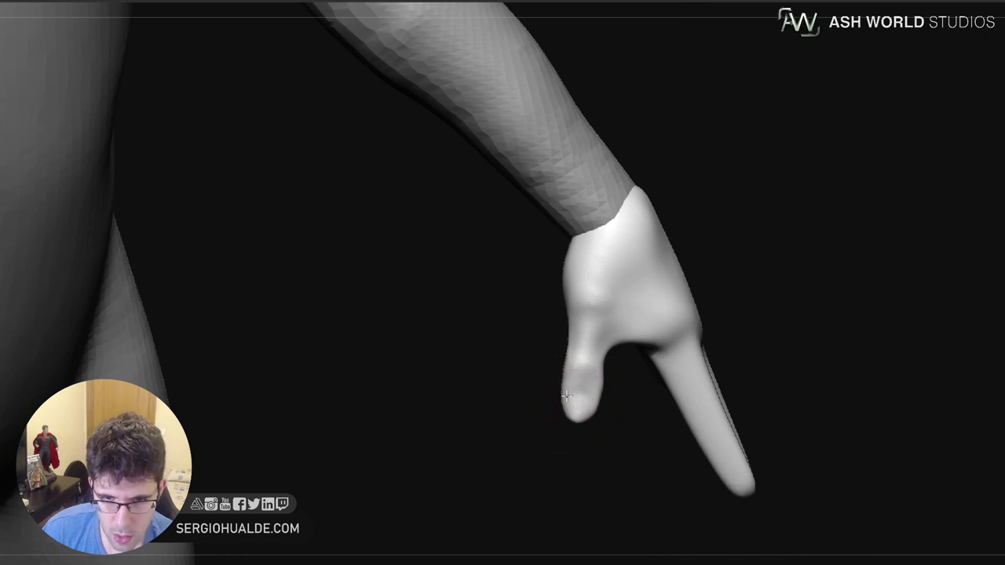
# Soften the palm's centre and fill out the pads along the outer palm and the finger bases
pyautogui.moveTo(549, 408); pyautogui.dragTo(626, 370)
pyautogui.moveTo(629, 412); pyautogui.dragTo(628, 416)
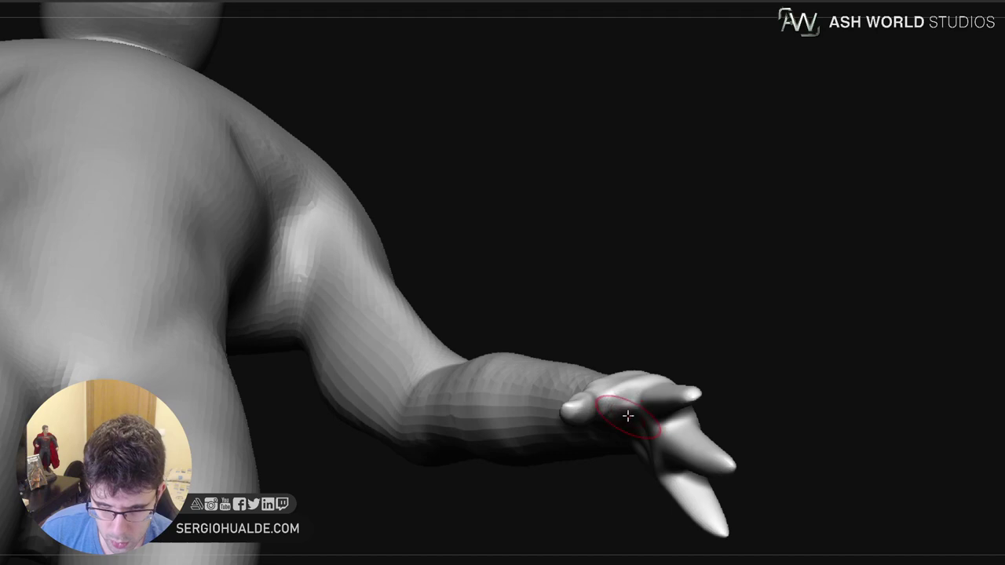
pyautogui.moveTo(625, 390); pyautogui.dragTo(601, 372, button='right')
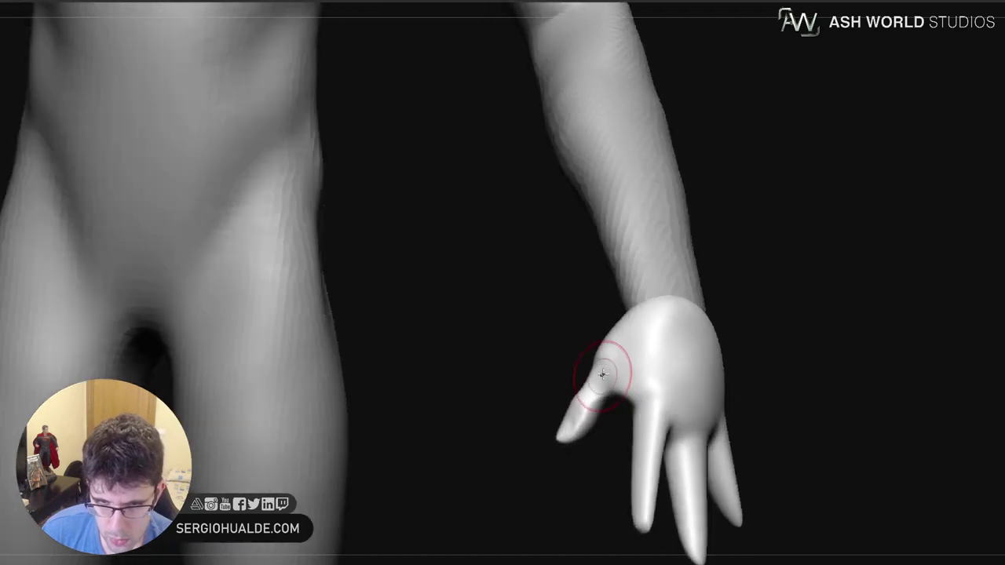
pyautogui.moveTo(448, 401); pyautogui.dragTo(592, 411)
pyautogui.moveTo(408, 458); pyautogui.dragTo(503, 423)
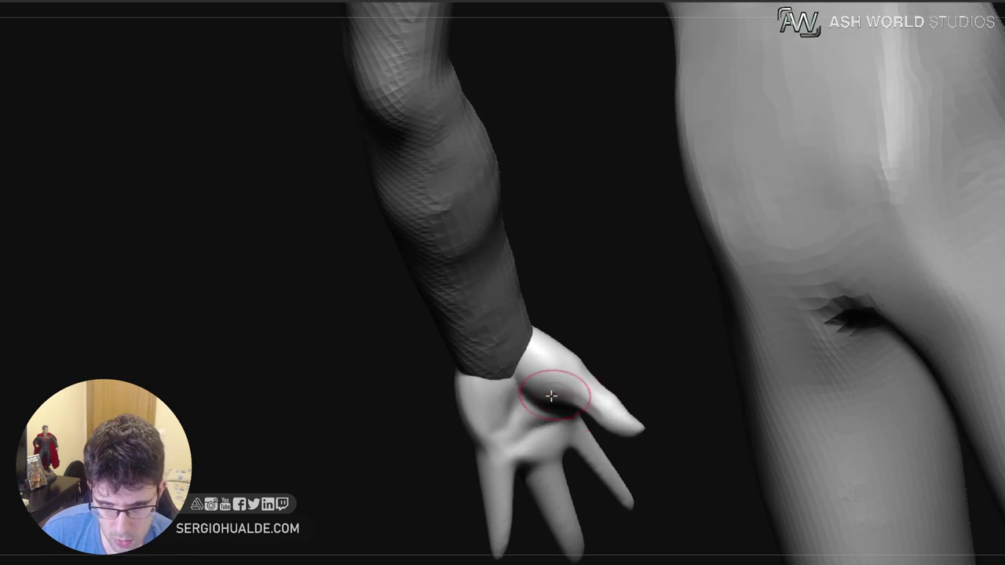
pyautogui.moveTo(535, 364)
pyautogui.mouseDown(button='right')
pyautogui.moveTo(531, 397)
pyautogui.moveTo(538, 359)
pyautogui.moveTo(541, 370)
pyautogui.mouseUp(button='right')
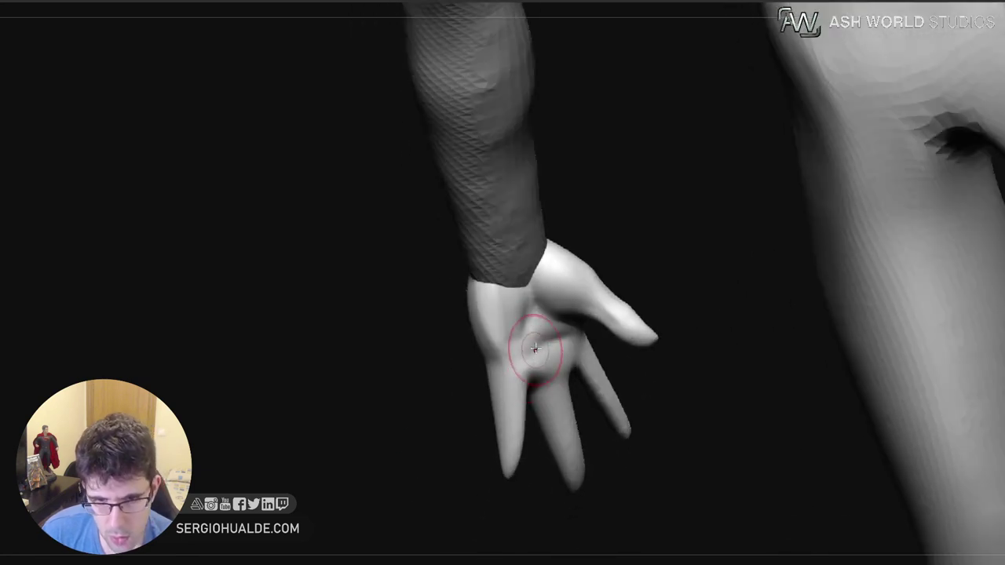
pyautogui.moveTo(540, 350)
pyautogui.mouseDown()
pyautogui.moveTo(547, 323)
pyautogui.moveTo(506, 324)
pyautogui.moveTo(508, 307)
pyautogui.mouseUp()
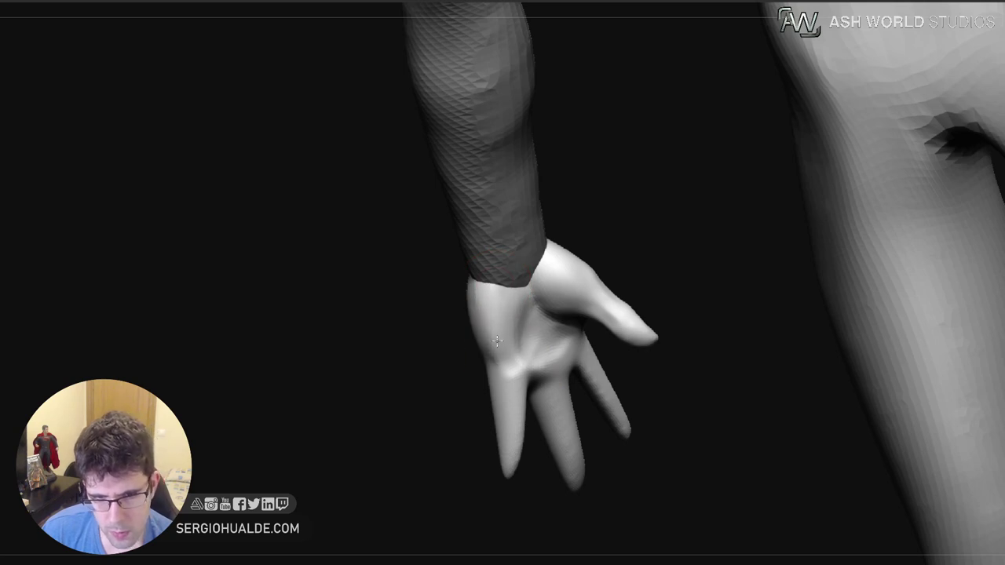
pyautogui.moveTo(509, 362); pyautogui.dragTo(575, 343)
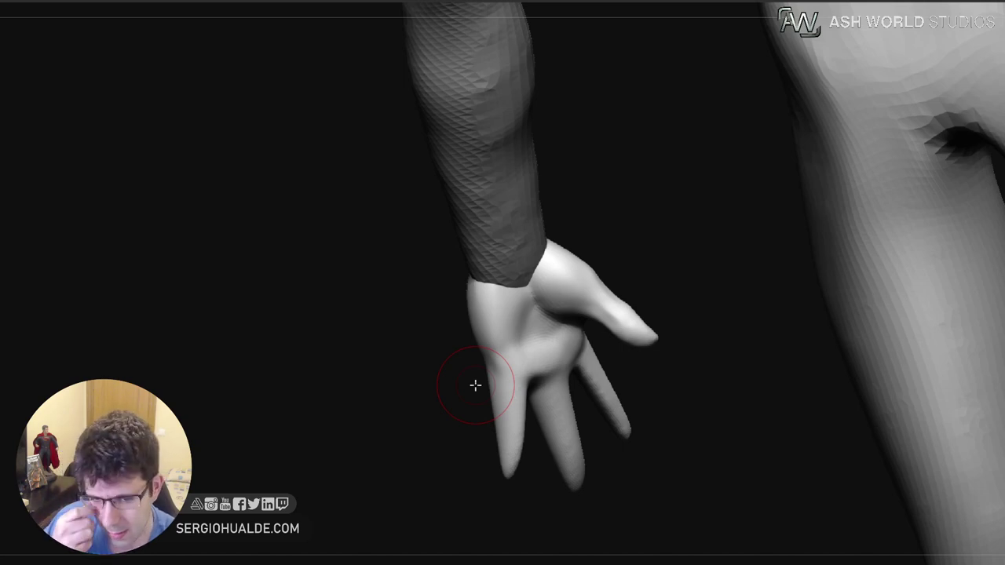
# Thicken the fingers slightly from the palm side with a large brush
pyautogui.keyDown('ctrl'); pyautogui.moveTo(581, 409); pyautogui.dragTo(560, 389, button='right'); pyautogui.keyUp('ctrl')
pyautogui.moveTo(559, 388); pyautogui.dragTo(560, 361, button='right')
pyautogui.press('s')
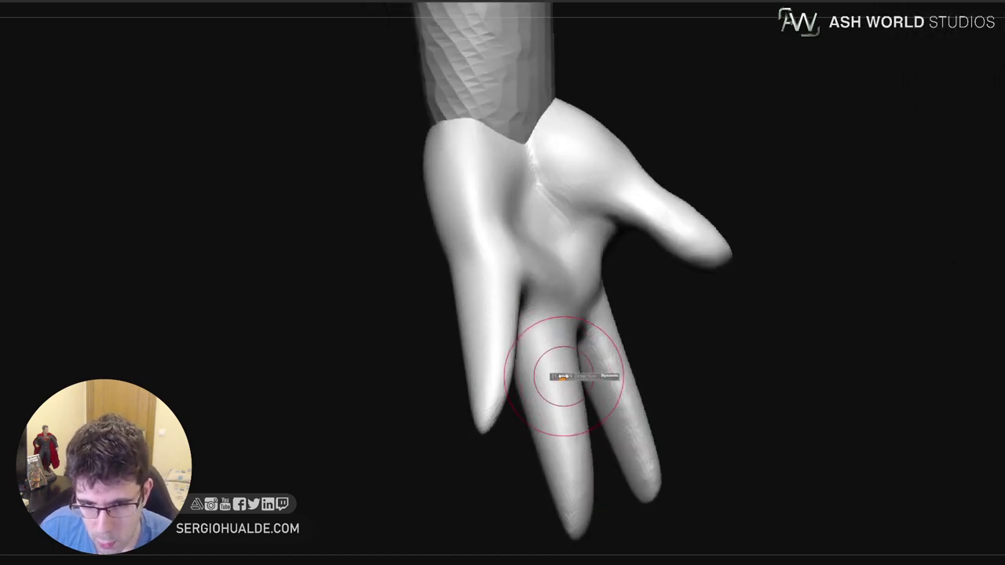
pyautogui.moveTo(562, 377); pyautogui.dragTo(572, 350)
pyautogui.moveTo(563, 400); pyautogui.dragTo(565, 414)
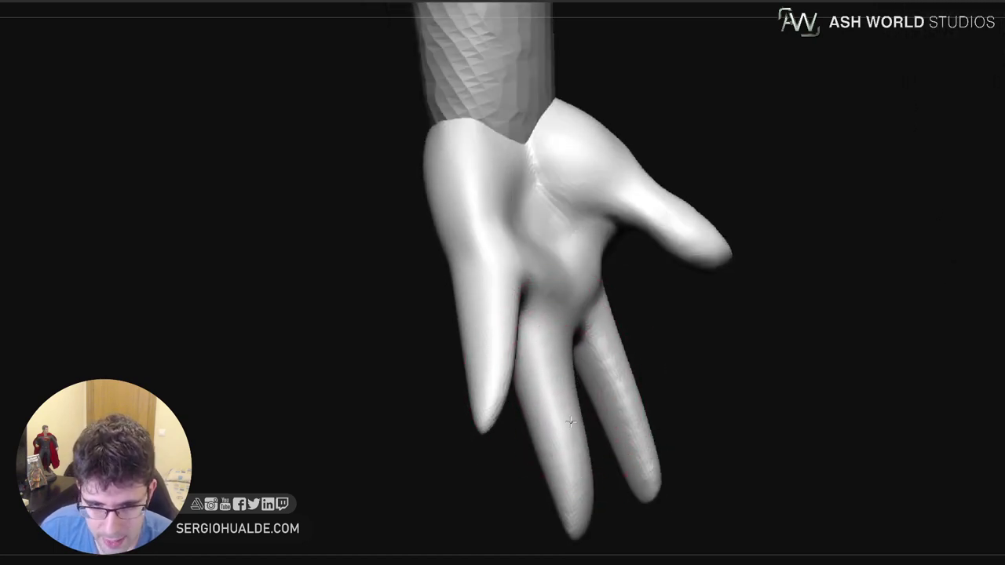
pyautogui.moveTo(579, 478)
pyautogui.mouseDown(button='right')
pyautogui.moveTo(549, 438)
pyautogui.moveTo(552, 455)
pyautogui.moveTo(535, 453)
pyautogui.moveTo(614, 319)
pyautogui.moveTo(612, 350)
pyautogui.moveTo(620, 314)
pyautogui.mouseUp(button='right')
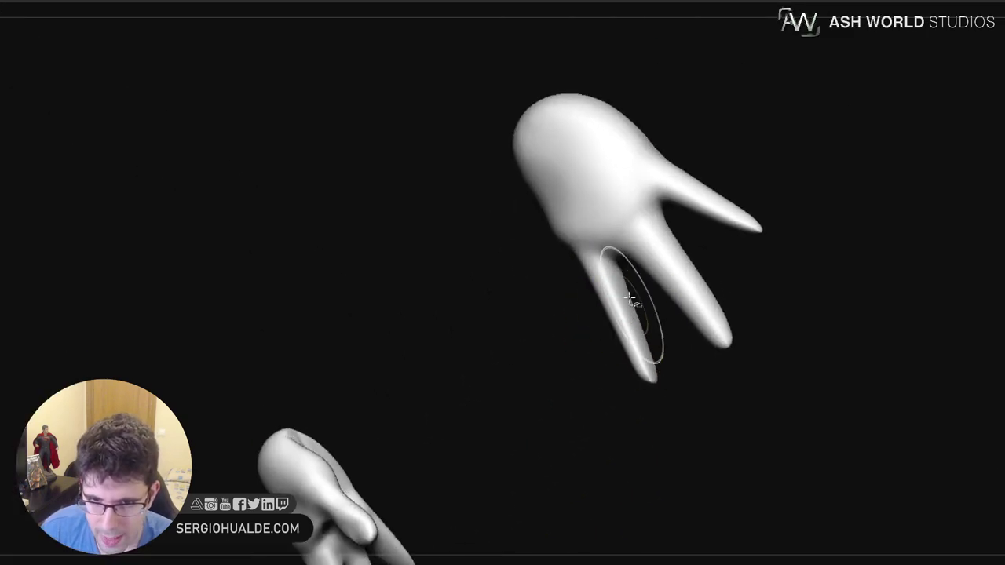
# Widen the index finger's base from the back of the hand and tighten its gap to the middle finger
pyautogui.moveTo(634, 301); pyautogui.dragTo(623, 267)
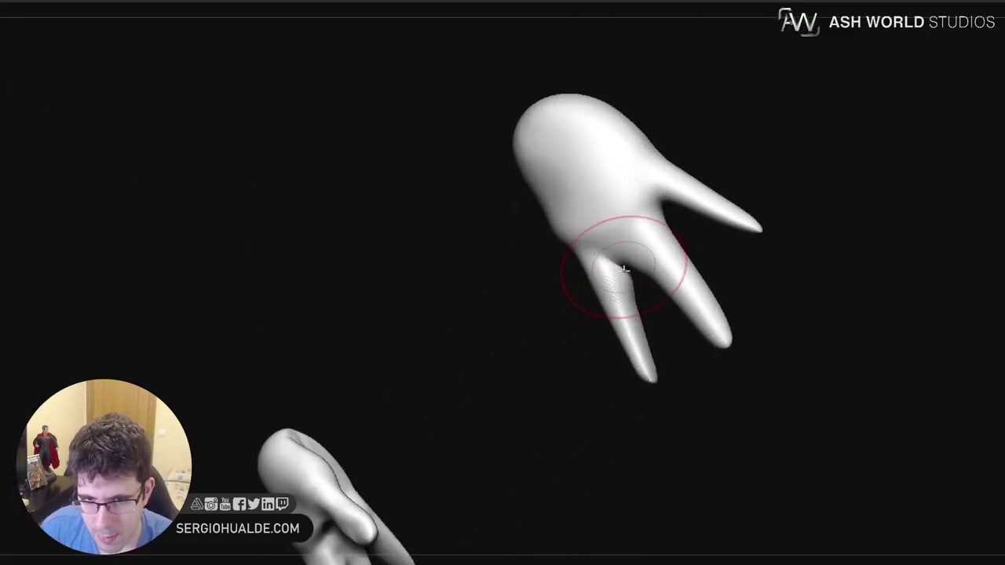
pyautogui.moveTo(661, 281)
pyautogui.mouseDown(button='right')
pyautogui.moveTo(662, 303)
pyautogui.moveTo(629, 341)
pyautogui.mouseUp(button='right')
pyautogui.moveTo(631, 301); pyautogui.dragTo(656, 365)
pyautogui.moveTo(658, 368)
pyautogui.mouseDown(button='right')
pyautogui.moveTo(675, 368)
pyautogui.moveTo(659, 377)
pyautogui.mouseUp(button='right')
pyautogui.moveTo(653, 333); pyautogui.dragTo(660, 361)
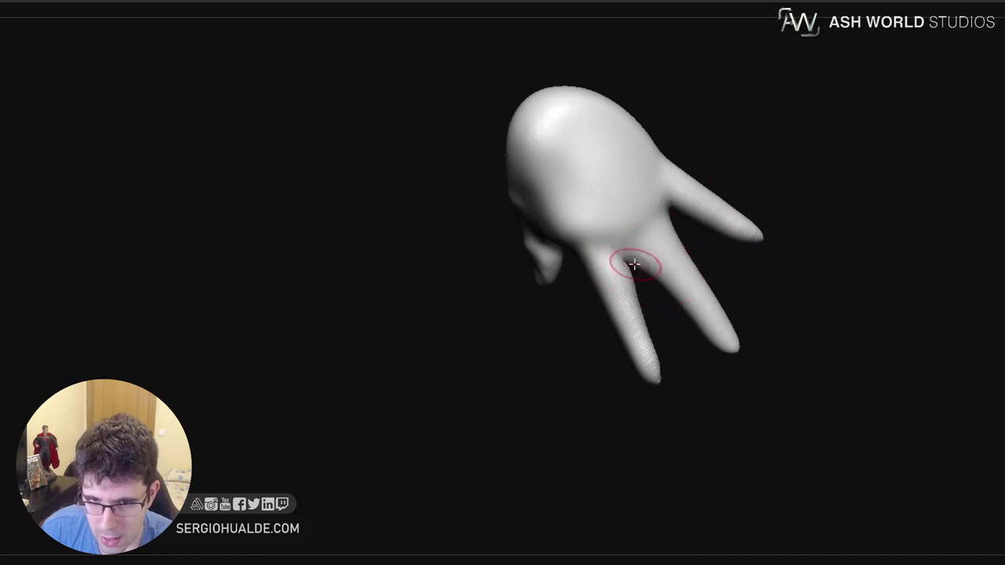
# Build up raised joints along the backs of the three fingers
pyautogui.moveTo(681, 269)
pyautogui.mouseDown(button='right')
pyautogui.moveTo(702, 258)
pyautogui.moveTo(710, 294)
pyautogui.moveTo(698, 269)
pyautogui.mouseUp(button='right')
pyautogui.moveTo(671, 282); pyautogui.dragTo(694, 280)
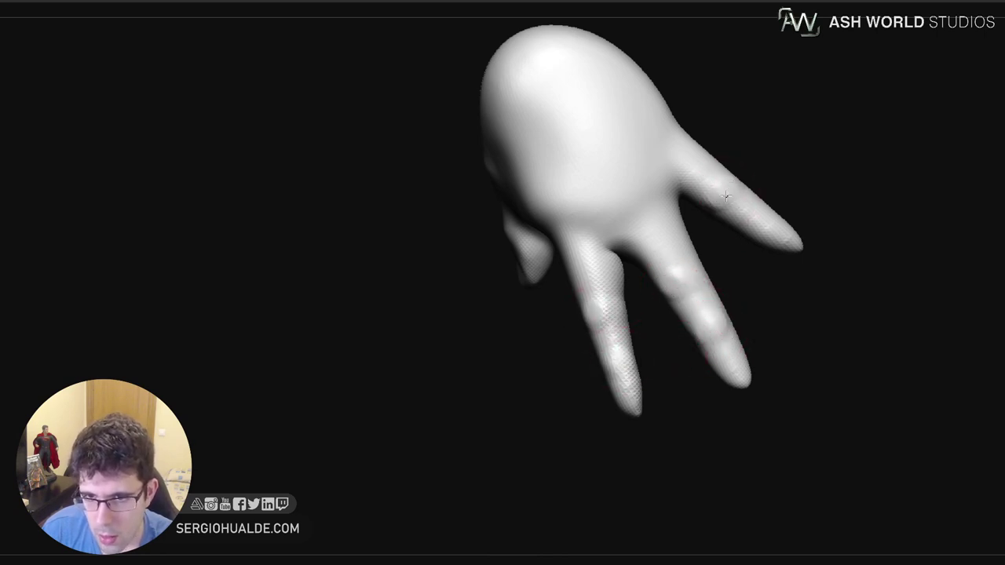
pyautogui.moveTo(761, 212); pyautogui.dragTo(750, 230)
pyautogui.keyDown('alt'); pyautogui.moveTo(709, 227); pyautogui.dragTo(652, 319, button='right'); pyautogui.keyUp('alt')
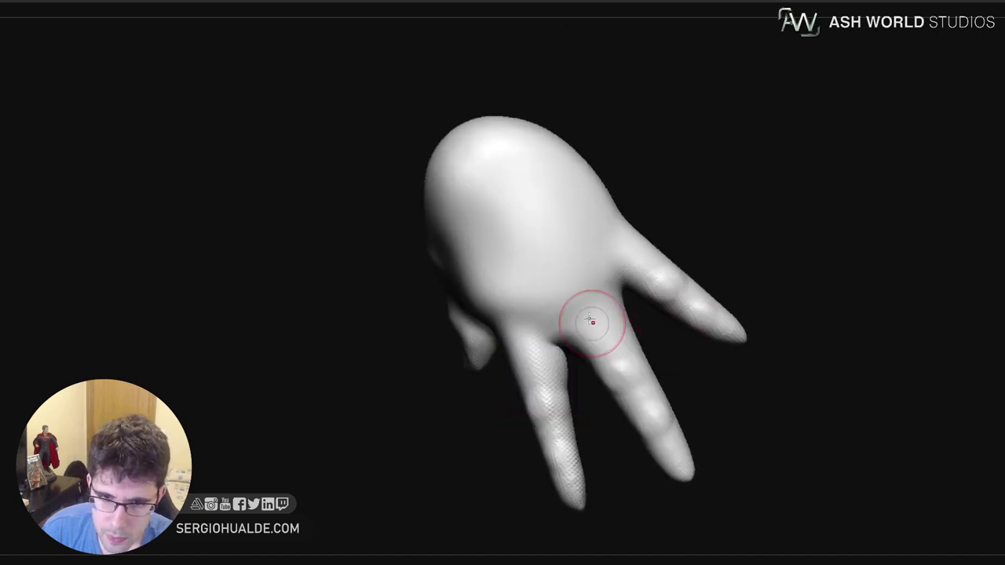
# Build up a knuckle at the base of each finger and carve hollows between the knuckles
pyautogui.moveTo(577, 301); pyautogui.dragTo(583, 304)
pyautogui.moveTo(524, 321); pyautogui.dragTo(515, 314)
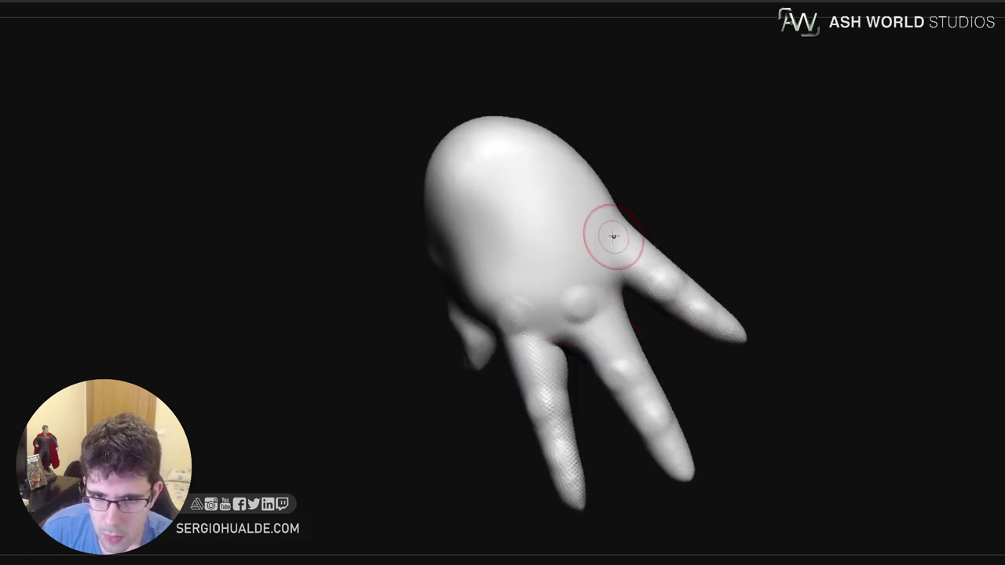
pyautogui.moveTo(613, 237); pyautogui.dragTo(623, 245)
pyautogui.moveTo(587, 294); pyautogui.dragTo(580, 303)
pyautogui.moveTo(521, 311); pyautogui.dragTo(564, 339)
pyautogui.keyDown('alt'); pyautogui.moveTo(624, 291); pyautogui.dragTo(612, 282); pyautogui.keyUp('alt')
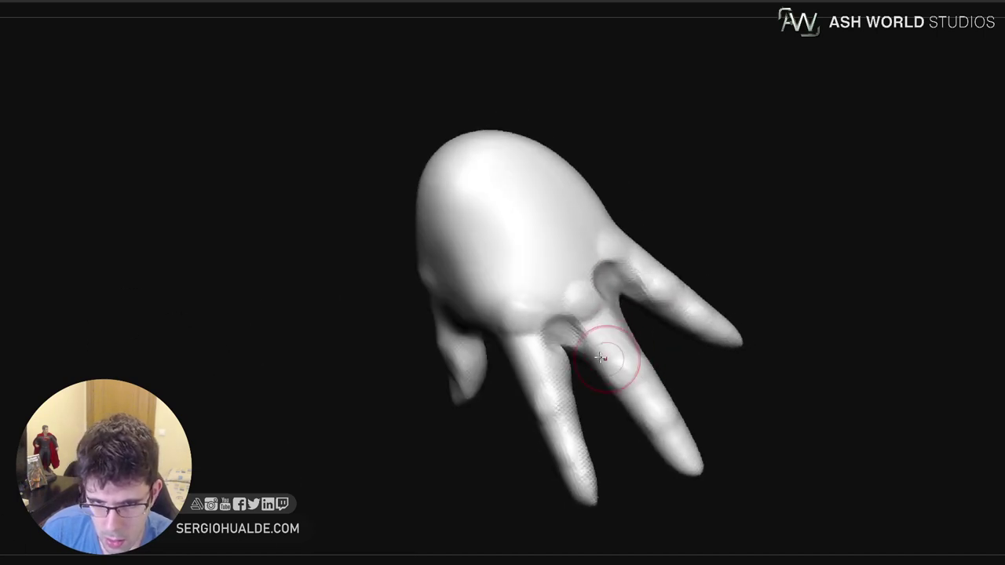
# Define the segments of the index and middle fingers by narrowing them between the joints
pyautogui.moveTo(605, 354)
pyautogui.mouseDown()
pyautogui.moveTo(581, 337)
pyautogui.moveTo(562, 353)
pyautogui.moveTo(559, 373)
pyautogui.mouseUp()
pyautogui.moveTo(560, 377); pyautogui.dragTo(520, 359, button='right')
pyautogui.moveTo(506, 349)
pyautogui.mouseDown()
pyautogui.moveTo(514, 378)
pyautogui.moveTo(579, 467)
pyautogui.mouseUp()
pyautogui.moveTo(580, 466); pyautogui.dragTo(572, 444, button='right')
pyautogui.moveTo(604, 336); pyautogui.dragTo(650, 398)
pyautogui.moveTo(651, 397); pyautogui.dragTo(615, 400, button='right')
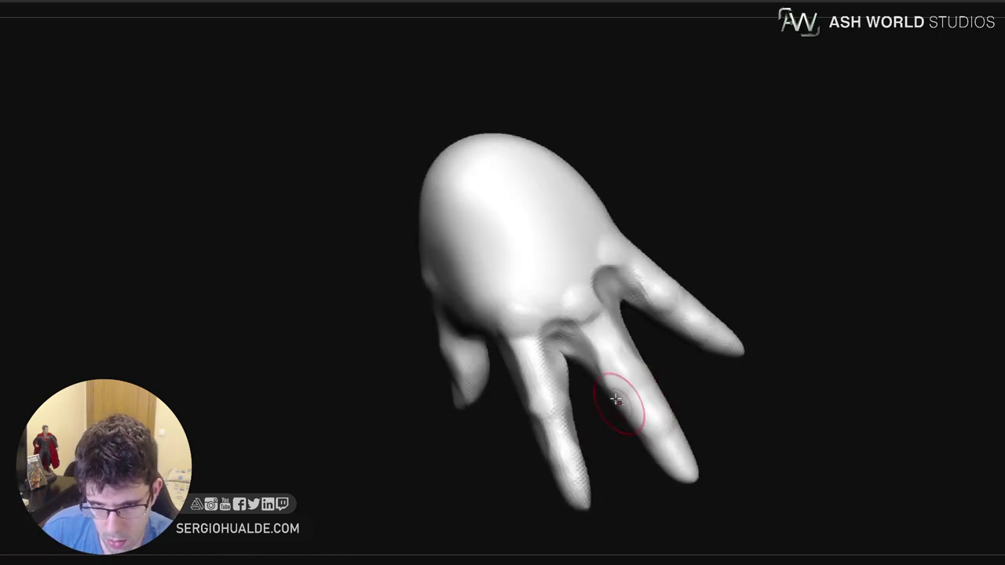
# Refine the middle finger's end segment and the outer finger's outline down to its tip
pyautogui.moveTo(614, 400)
pyautogui.mouseDown()
pyautogui.moveTo(664, 399)
pyautogui.moveTo(680, 442)
pyautogui.mouseUp()
pyautogui.moveTo(680, 441); pyautogui.dragTo(669, 451, button='right')
pyautogui.moveTo(669, 450); pyautogui.dragTo(686, 454)
pyautogui.moveTo(700, 469); pyautogui.dragTo(697, 457, button='right')
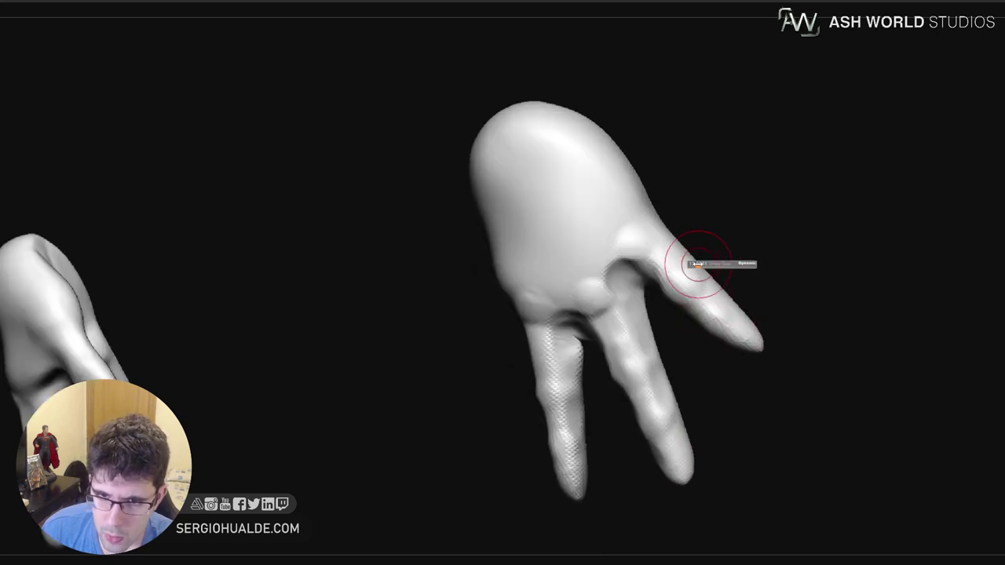
pyautogui.moveTo(715, 299); pyautogui.dragTo(691, 312, button='right')
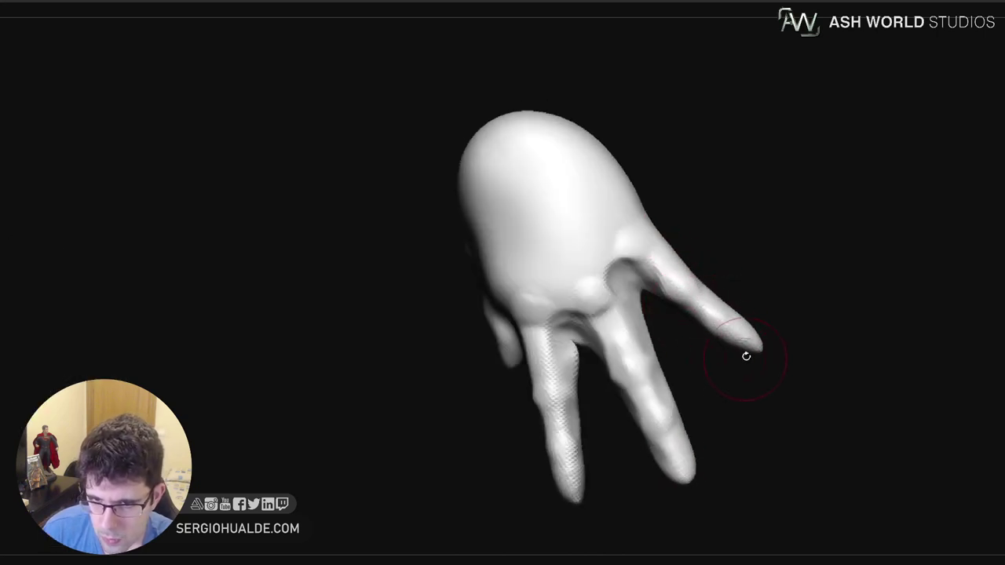
pyautogui.moveTo(744, 347)
pyautogui.mouseDown()
pyautogui.moveTo(742, 362)
pyautogui.moveTo(605, 310)
pyautogui.moveTo(648, 332)
pyautogui.moveTo(605, 369)
pyautogui.mouseUp()
# Shape the joints and the tip of the index and middle fingers from the thumb side
pyautogui.rightClick(603, 339)
pyautogui.moveTo(605, 369)
pyautogui.mouseDown(button='right')
pyautogui.moveTo(602, 339)
pyautogui.moveTo(612, 336)
pyautogui.moveTo(603, 367)
pyautogui.moveTo(590, 358)
pyautogui.mouseUp(button='right')
pyautogui.moveTo(612, 336); pyautogui.dragTo(626, 366)
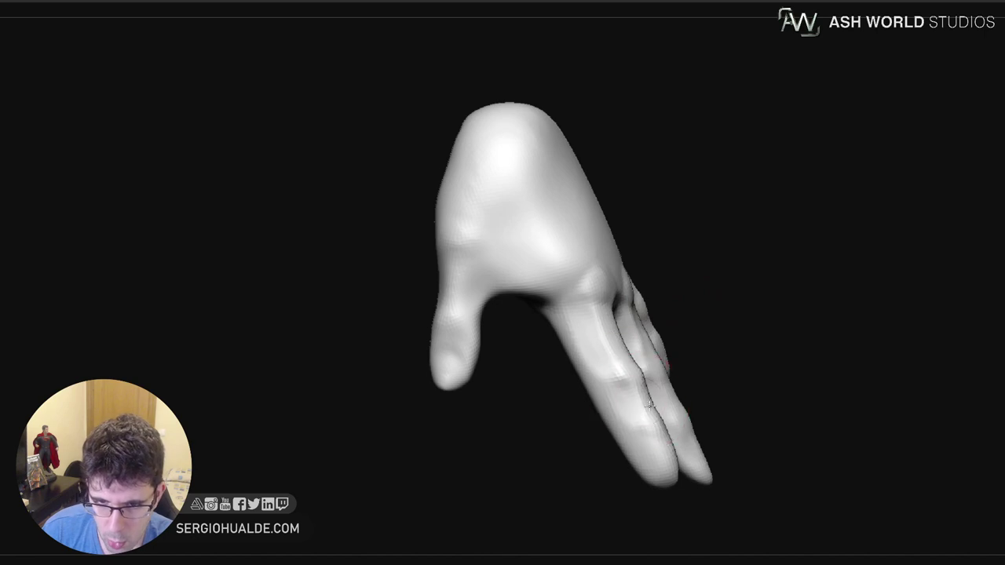
pyautogui.moveTo(616, 369); pyautogui.dragTo(641, 384, button='right')
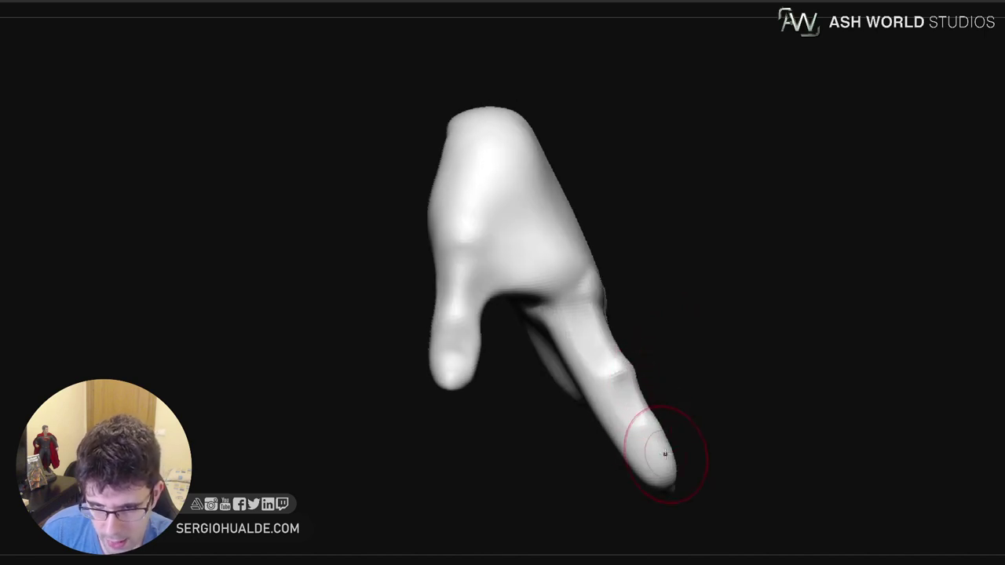
pyautogui.moveTo(668, 450); pyautogui.dragTo(661, 457)
pyautogui.moveTo(678, 461); pyautogui.dragTo(657, 460, button='right')
pyautogui.moveTo(657, 460); pyautogui.dragTo(659, 453)
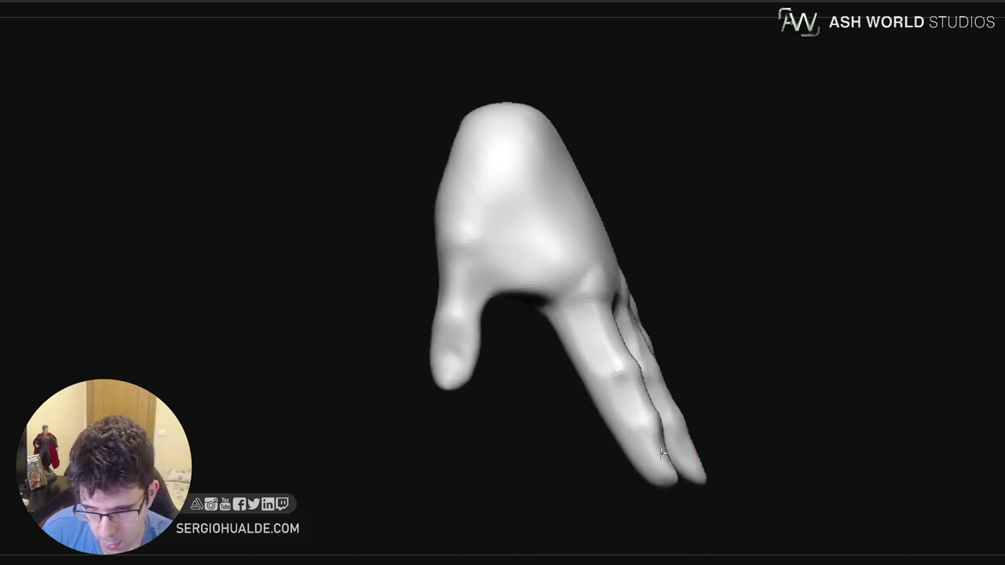
# Refine the underside and the base of the index finger where it joins the palm
pyautogui.moveTo(603, 454); pyautogui.dragTo(628, 457, button='right')
pyautogui.moveTo(610, 449)
pyautogui.mouseDown()
pyautogui.moveTo(599, 412)
pyautogui.moveTo(612, 409)
pyautogui.mouseUp()
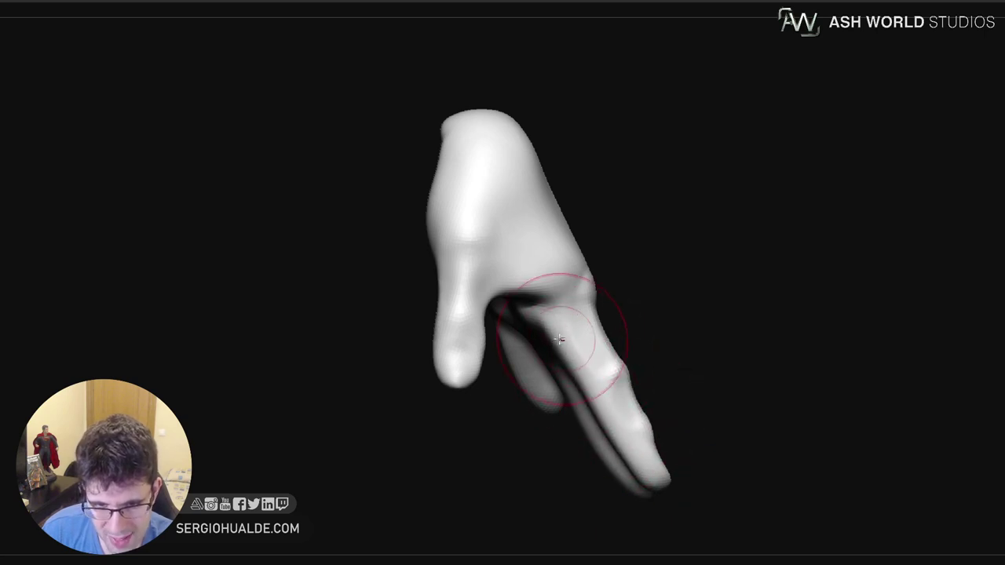
pyautogui.moveTo(540, 326); pyautogui.dragTo(549, 322)
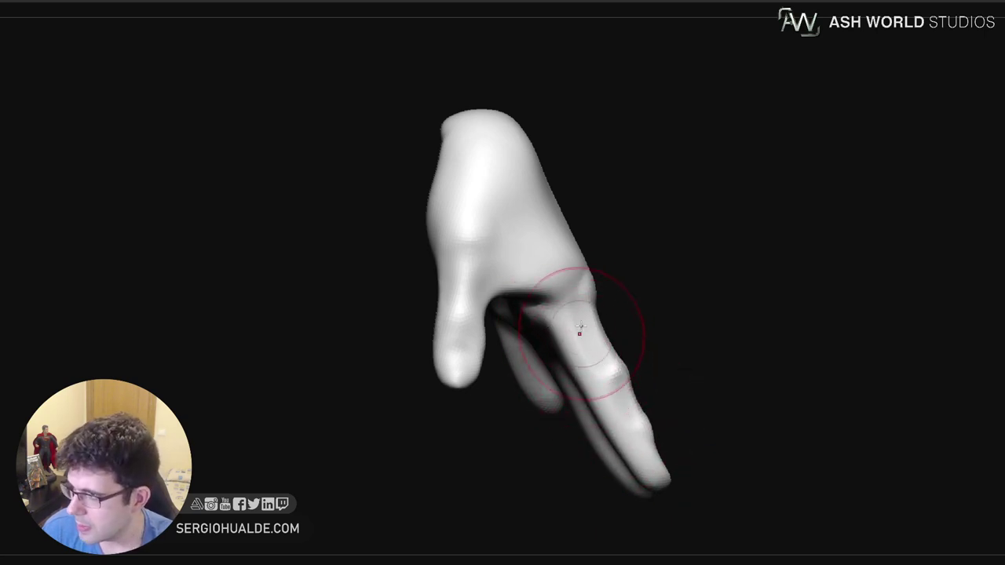
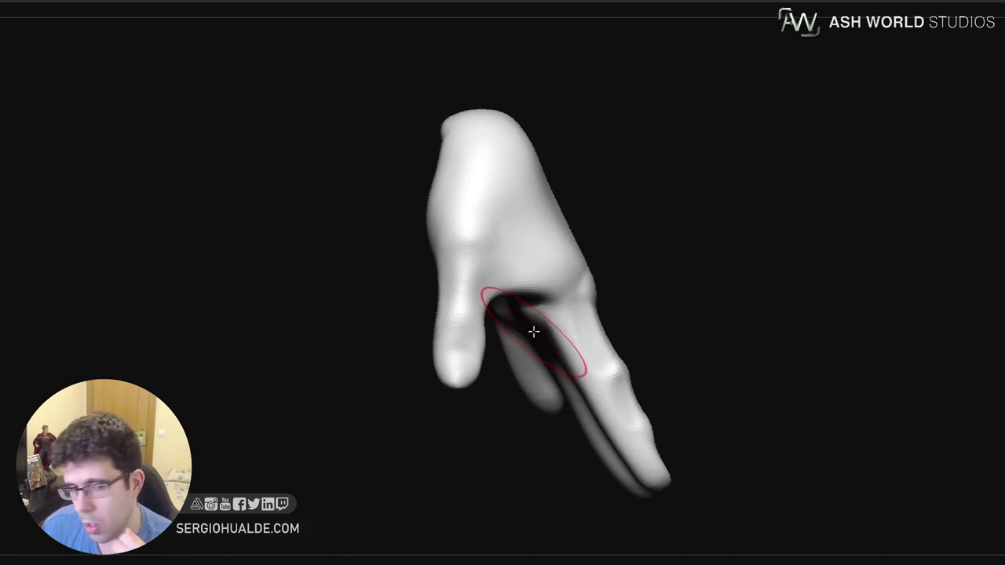
pyautogui.moveTo(613, 386); pyautogui.dragTo(584, 287, button='right')
pyautogui.moveTo(552, 309)
pyautogui.mouseDown()
pyautogui.moveTo(541, 314)
pyautogui.moveTo(582, 355)
pyautogui.mouseUp()
pyautogui.moveTo(602, 373); pyautogui.dragTo(606, 399, button='right')
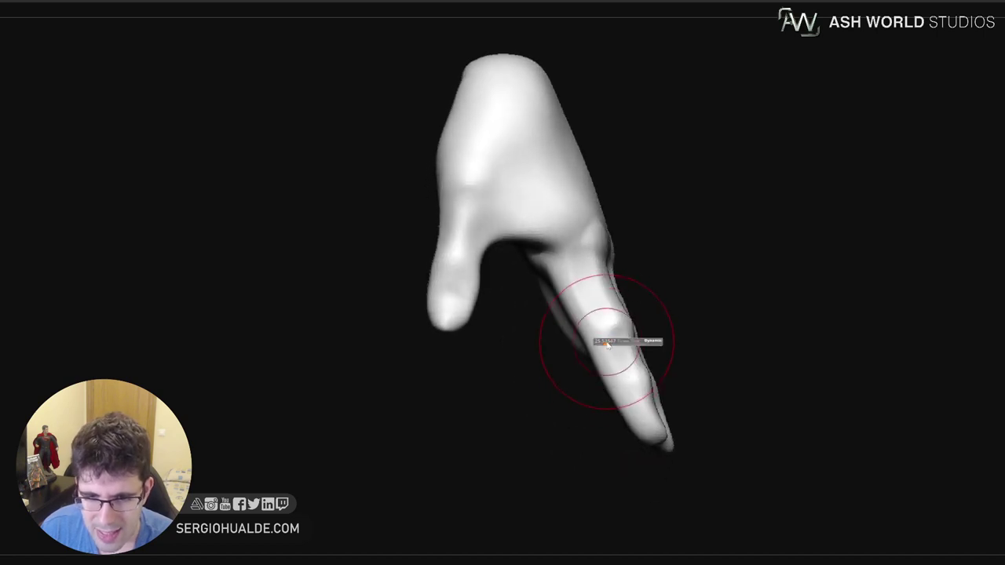
# Adjust the index finger's joints and slim the bulge at its base facing the middle finger with differently sized brushes
pyautogui.moveTo(605, 343)
pyautogui.mouseDown()
pyautogui.moveTo(601, 302)
pyautogui.moveTo(608, 326)
pyautogui.mouseUp()
pyautogui.moveTo(610, 330); pyautogui.dragTo(623, 392, button='right')
pyautogui.moveTo(642, 369)
pyautogui.mouseDown()
pyautogui.moveTo(647, 322)
pyautogui.moveTo(650, 339)
pyautogui.mouseUp()
pyautogui.moveTo(650, 339); pyautogui.dragTo(654, 354, button='right')
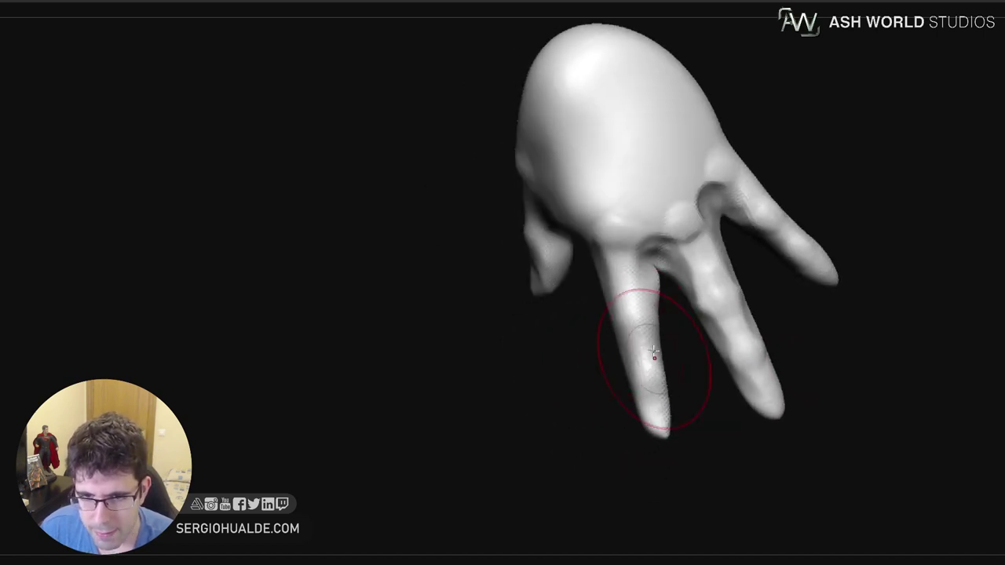
pyautogui.press('s')
pyautogui.moveTo(658, 294); pyautogui.dragTo(658, 284)
pyautogui.press('s')
pyautogui.moveTo(661, 285)
pyautogui.mouseDown()
pyautogui.moveTo(654, 299)
pyautogui.moveTo(668, 277)
pyautogui.mouseUp()
pyautogui.press('s')
pyautogui.press('s')
pyautogui.moveTo(669, 280); pyautogui.dragTo(668, 265)
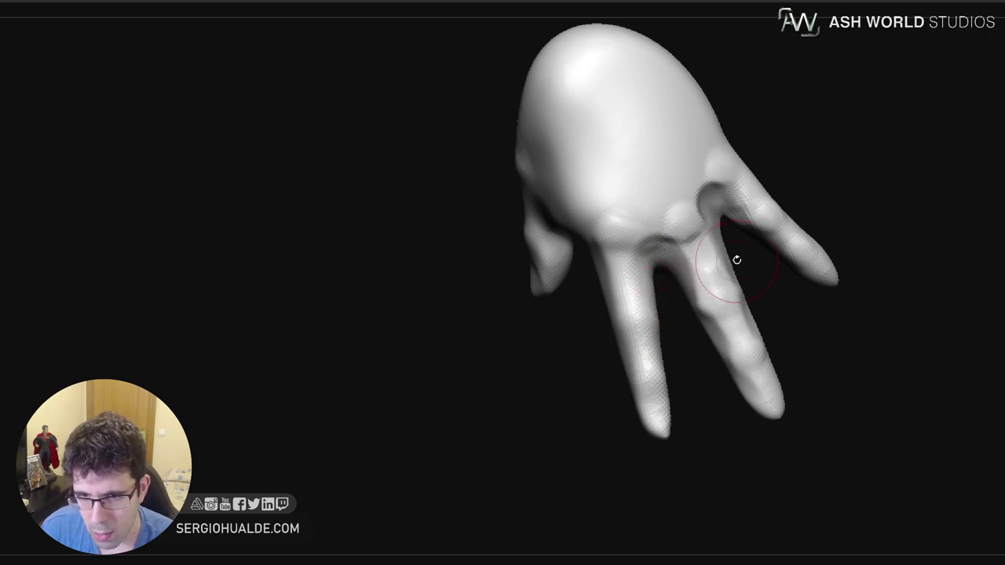
pyautogui.moveTo(736, 259)
pyautogui.mouseDown()
pyautogui.moveTo(725, 285)
pyautogui.moveTo(721, 238)
pyautogui.mouseUp()
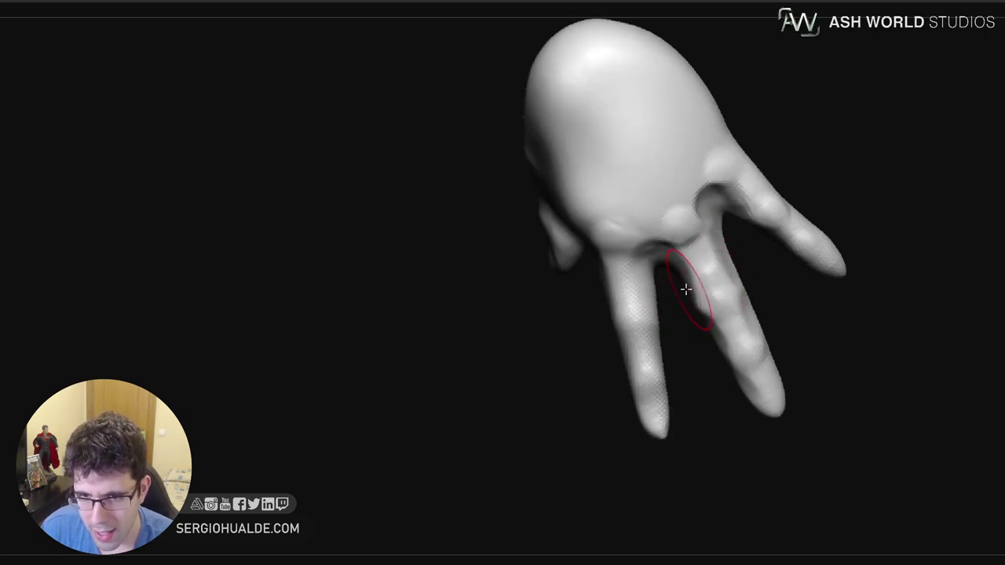
# Refine the middle finger's side outline and smooth the raised knuckles into the back of the hand
pyautogui.moveTo(717, 338); pyautogui.dragTo(747, 315)
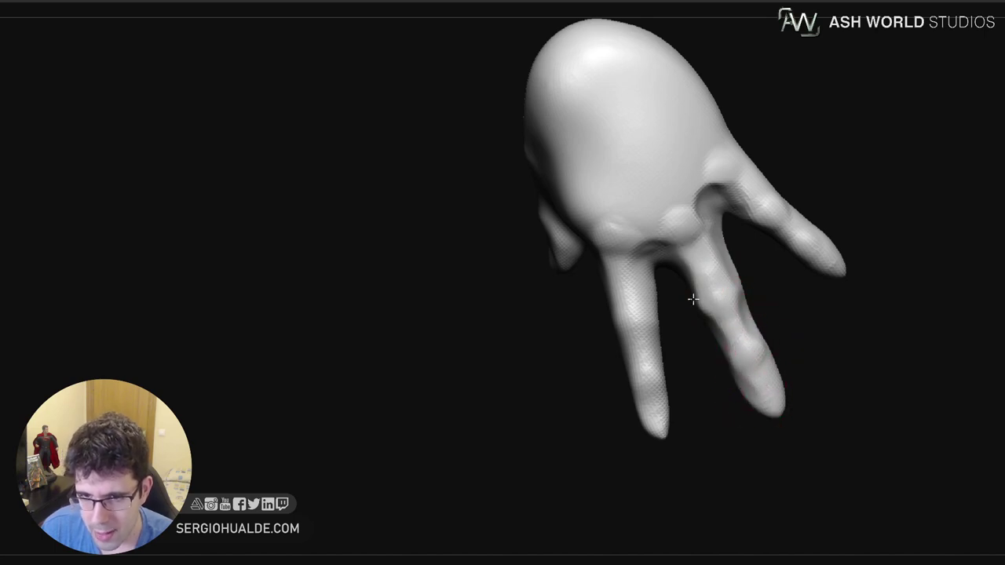
pyautogui.keyDown('shift'); pyautogui.moveTo(700, 222); pyautogui.dragTo(708, 222); pyautogui.keyUp('shift')
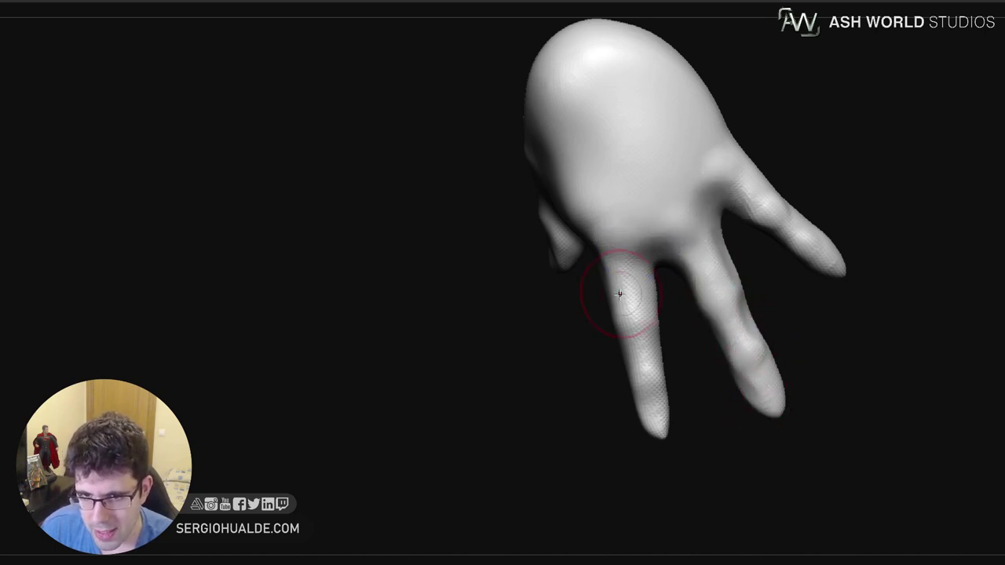
pyautogui.moveTo(619, 294); pyautogui.dragTo(578, 266, button='right')
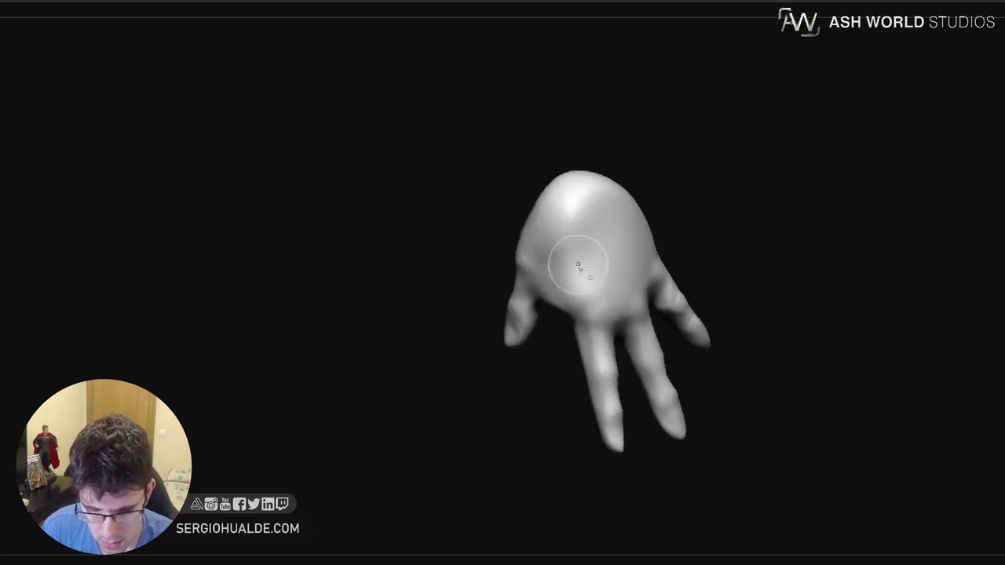
# Adjust the overall outline of the hand and the thumb side with a resized brush and smooth the surface
pyautogui.press('s')
pyautogui.keyDown('ctrl'); pyautogui.moveTo(586, 301); pyautogui.dragTo(583, 314, button='right'); pyautogui.keyUp('ctrl')
pyautogui.press('s')
pyautogui.moveTo(583, 314)
pyautogui.mouseDown()
pyautogui.moveTo(556, 263)
pyautogui.moveTo(560, 293)
pyautogui.mouseUp()
pyautogui.moveTo(542, 286); pyautogui.dragTo(580, 267, button='right')
pyautogui.moveTo(579, 267); pyautogui.dragTo(582, 284)
pyautogui.moveTo(579, 279); pyautogui.dragTo(574, 241, button='right')
pyautogui.moveTo(547, 307); pyautogui.dragTo(531, 304, button='right')
pyautogui.moveTo(519, 306)
pyautogui.mouseDown()
pyautogui.moveTo(551, 303)
pyautogui.moveTo(540, 321)
pyautogui.moveTo(535, 296)
pyautogui.moveTo(566, 294)
pyautogui.mouseUp()
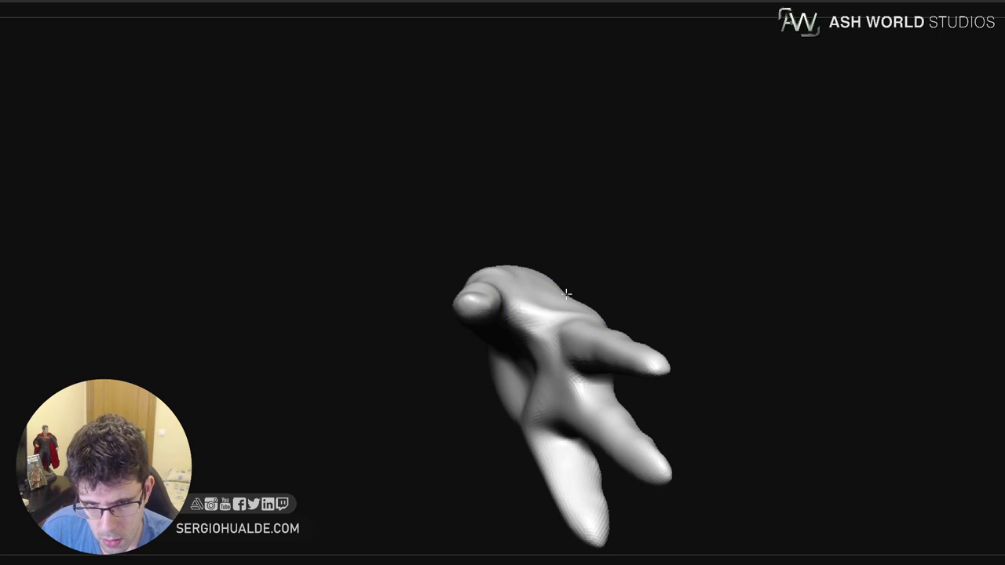
pyautogui.moveTo(566, 294); pyautogui.dragTo(579, 313, button='right')
pyautogui.keyDown('shift'); pyautogui.moveTo(576, 306); pyautogui.dragTo(612, 291); pyautogui.keyUp('shift')
pyautogui.moveTo(612, 291); pyautogui.dragTo(595, 288, button='right')
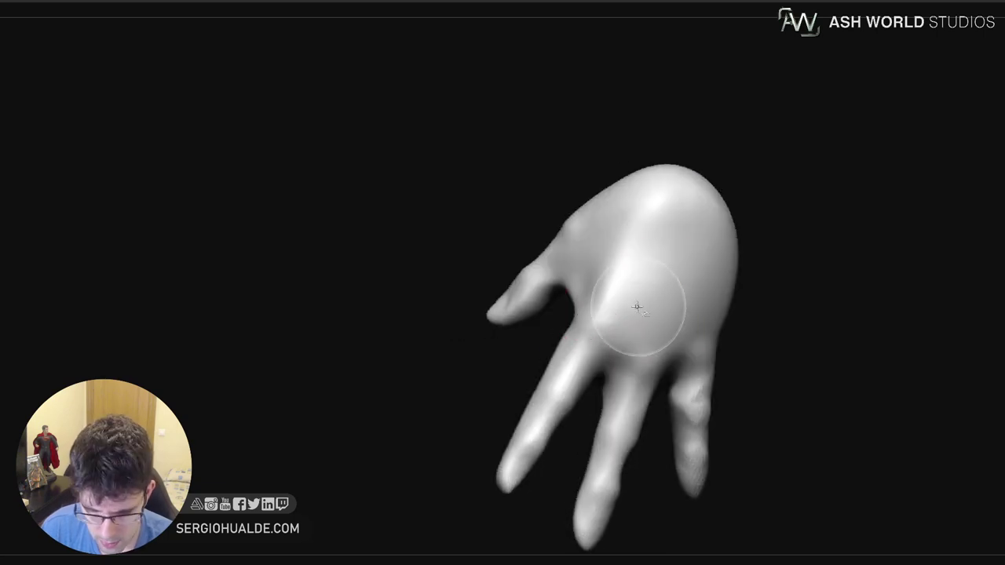
# Flatten the back of the hand into broad planes with large brush strokes from the wrist to the knuckles
pyautogui.press('s')
pyautogui.moveTo(636, 306); pyautogui.dragTo(653, 306)
pyautogui.moveTo(671, 205); pyautogui.dragTo(626, 338)
pyautogui.moveTo(679, 231); pyautogui.dragTo(660, 325)
pyautogui.moveTo(698, 232); pyautogui.dragTo(677, 333)
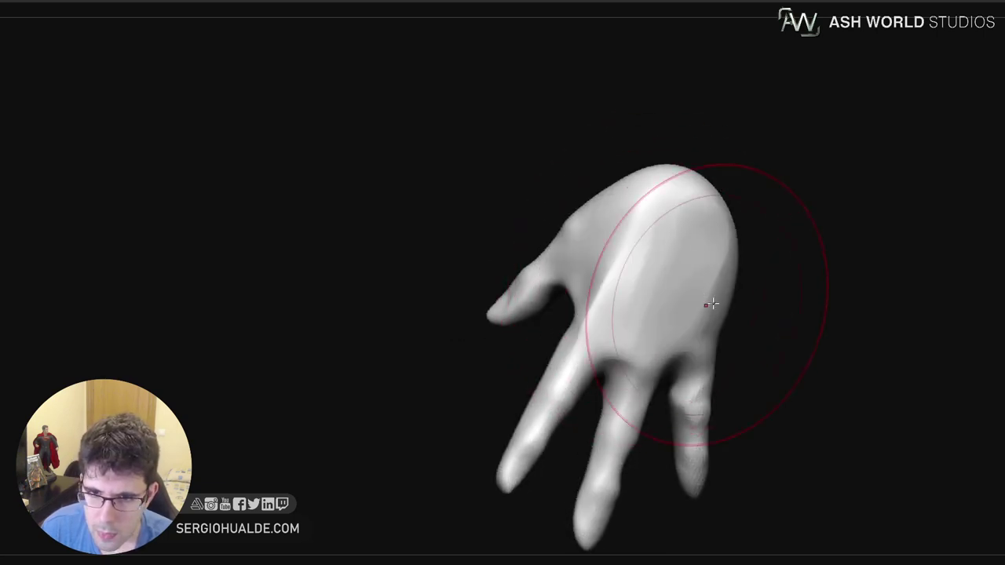
pyautogui.moveTo(713, 304); pyautogui.dragTo(677, 302, button='right')
pyautogui.moveTo(712, 210)
pyautogui.mouseDown()
pyautogui.moveTo(722, 244)
pyautogui.moveTo(710, 315)
pyautogui.mouseUp()
pyautogui.moveTo(709, 313); pyautogui.dragTo(752, 292, button='right')
pyautogui.moveTo(697, 224); pyautogui.dragTo(689, 309)
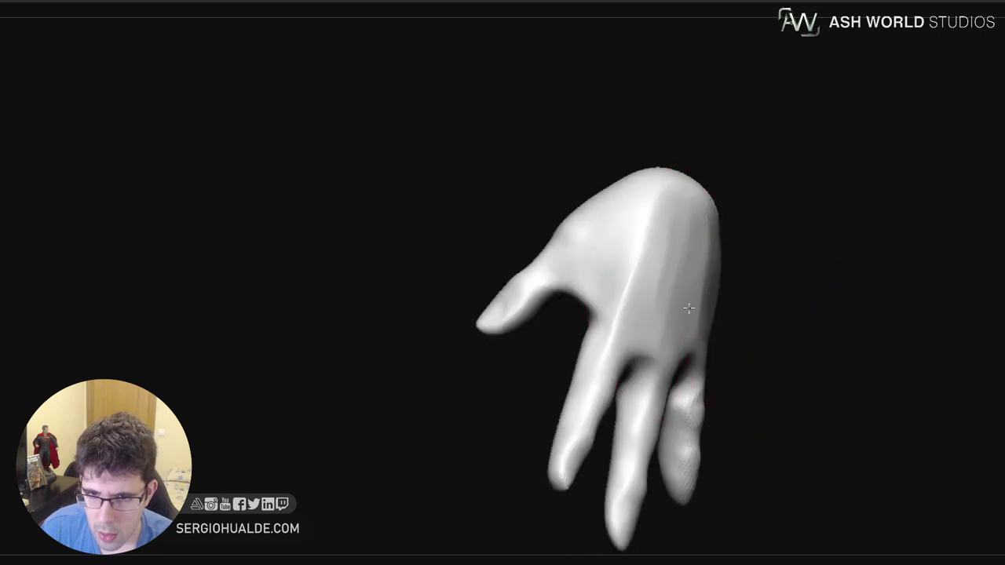
pyautogui.moveTo(665, 317); pyautogui.dragTo(631, 320, button='right')
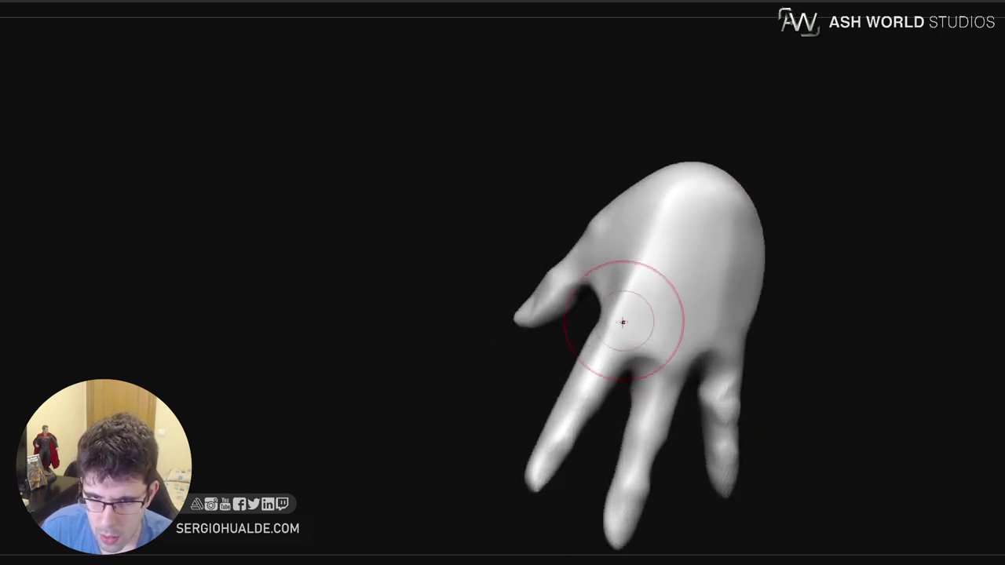
# Sculpt soft tendon ridges across the back of the hand between the knuckles and the wrist with a smaller brush
pyautogui.press('s')
pyautogui.moveTo(636, 316)
pyautogui.mouseDown()
pyautogui.moveTo(623, 315)
pyautogui.moveTo(689, 197)
pyautogui.moveTo(677, 349)
pyautogui.mouseUp()
pyautogui.moveTo(721, 341); pyautogui.dragTo(704, 335, button='right')
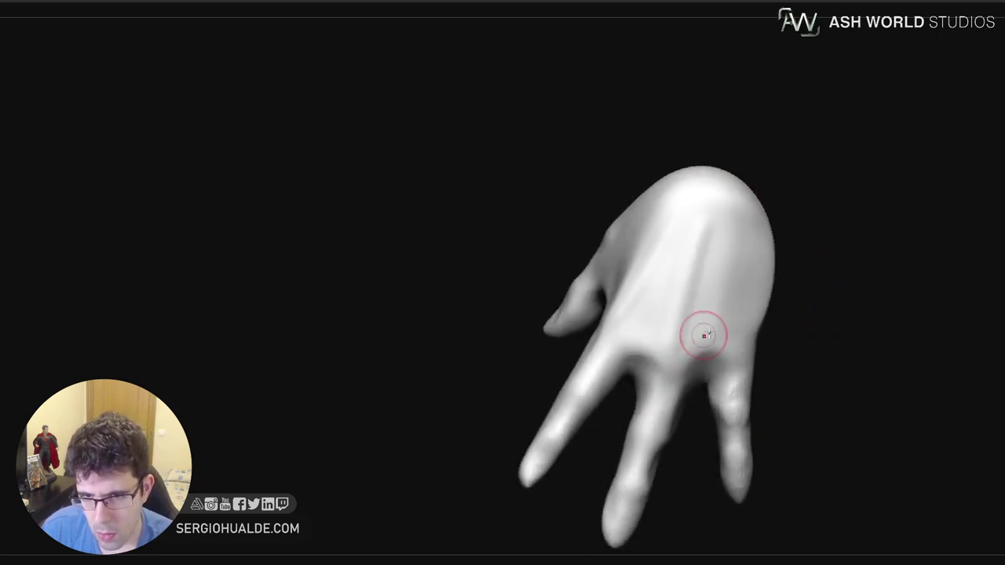
pyautogui.moveTo(739, 335)
pyautogui.mouseDown()
pyautogui.moveTo(738, 208)
pyautogui.moveTo(734, 314)
pyautogui.moveTo(713, 229)
pyautogui.mouseUp()
pyautogui.moveTo(675, 259)
pyautogui.mouseDown()
pyautogui.moveTo(640, 320)
pyautogui.moveTo(628, 298)
pyautogui.mouseUp()
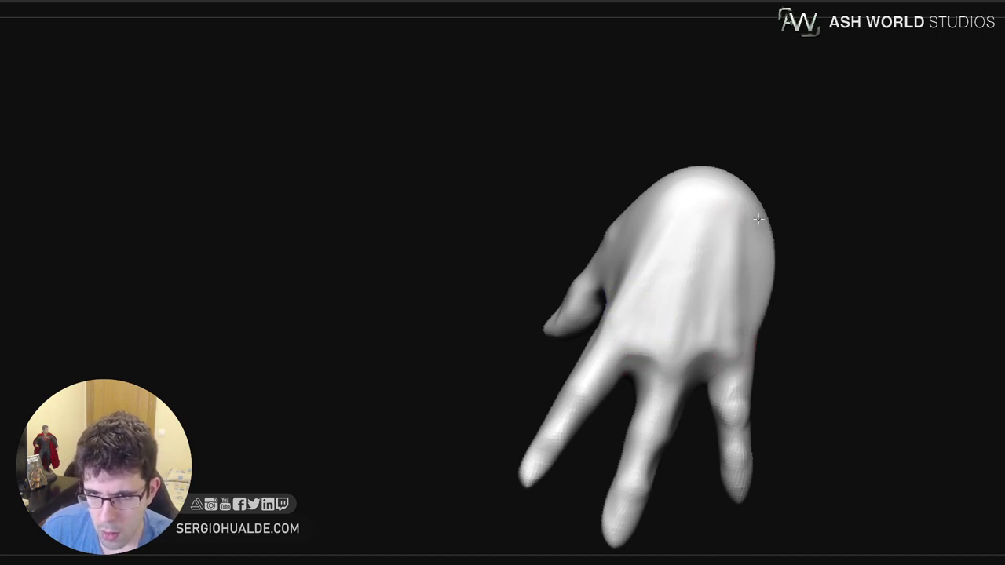
# Show the rest of the body around the hand and adjust the outer finger's side profile, undoing one stroke
pyautogui.keyDown('ctrl'); pyautogui.moveTo(776, 240); pyautogui.dragTo(698, 345, button='right'); pyautogui.keyUp('ctrl')
pyautogui.hotkey('alt', 's')
pyautogui.press('space')
pyautogui.moveTo(732, 316); pyautogui.dragTo(648, 292, button='right')
pyautogui.moveTo(700, 347)
pyautogui.mouseDown(button='right')
pyautogui.moveTo(651, 346)
pyautogui.moveTo(693, 388)
pyautogui.mouseUp(button='right')
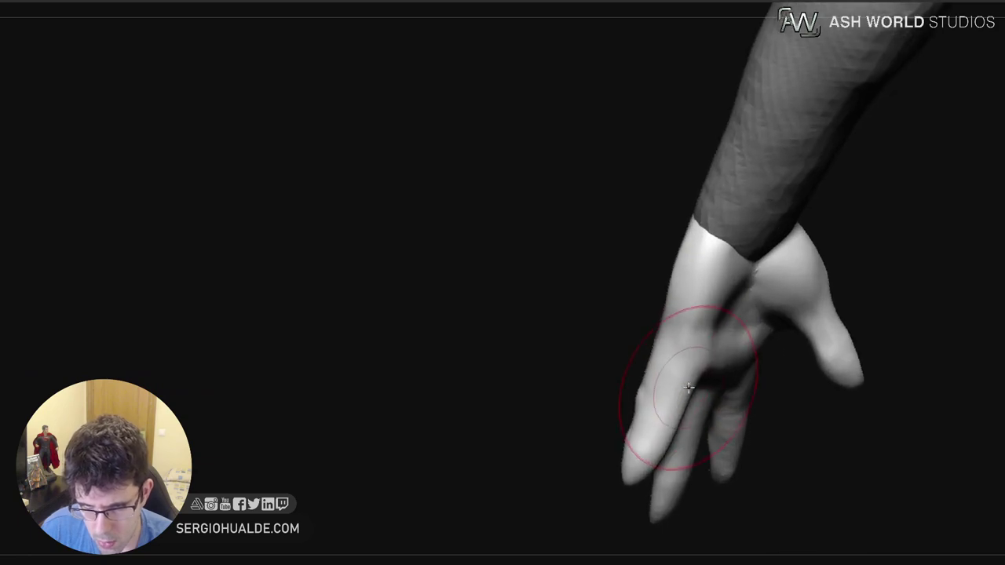
pyautogui.hotkey('ctrl', 'z')
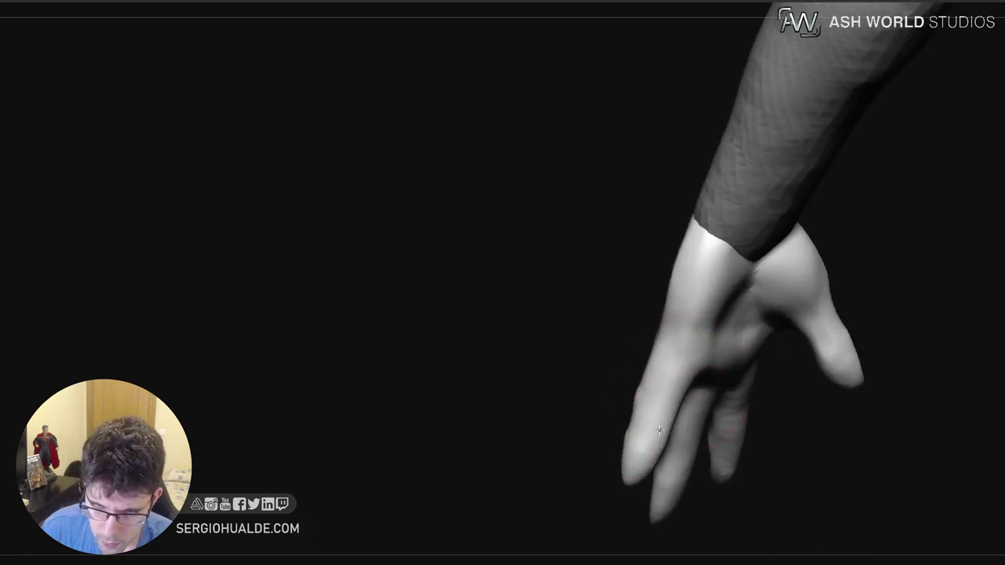
pyautogui.moveTo(677, 381); pyautogui.dragTo(688, 390, button='right')
pyautogui.moveTo(680, 363)
pyautogui.mouseDown()
pyautogui.moveTo(652, 419)
pyautogui.moveTo(653, 401)
pyautogui.moveTo(637, 426)
pyautogui.moveTo(639, 449)
pyautogui.mouseUp()
# Slim the outer finger's middle and end segments along the palm side with differently sized brushes
pyautogui.keyDown('ctrl'); pyautogui.moveTo(650, 411); pyautogui.dragTo(667, 429, button='right'); pyautogui.keyUp('ctrl')
pyautogui.press('s')
pyautogui.moveTo(667, 427); pyautogui.dragTo(680, 430)
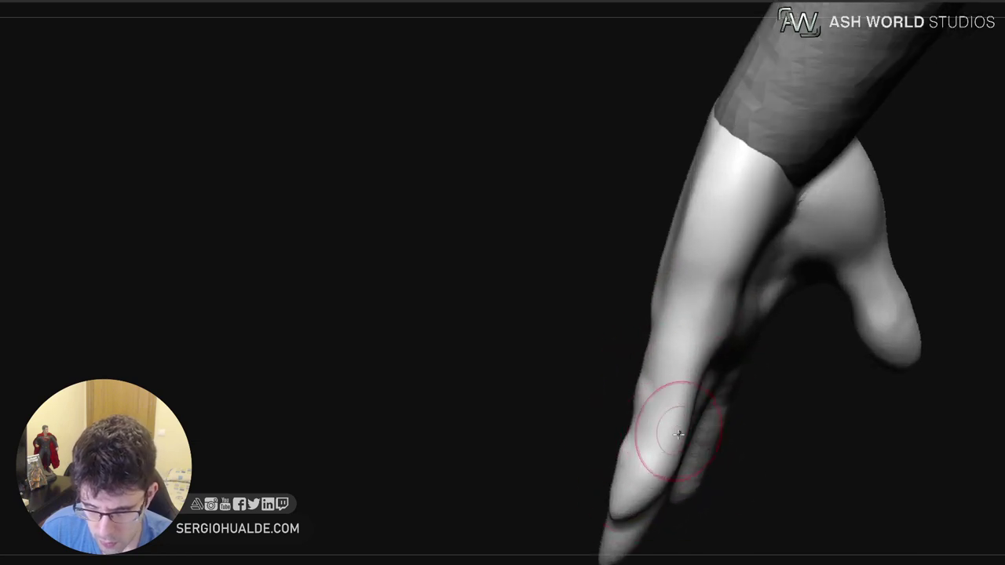
pyautogui.moveTo(680, 430); pyautogui.dragTo(682, 430, button='right')
pyautogui.press('s')
pyautogui.moveTo(682, 429); pyautogui.dragTo(696, 369)
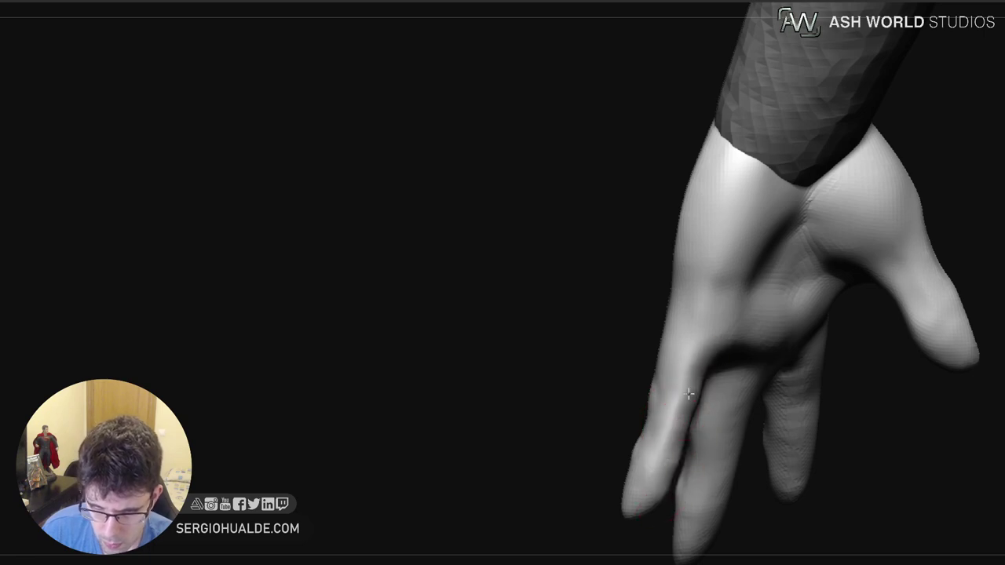
pyautogui.moveTo(663, 499); pyautogui.dragTo(651, 495)
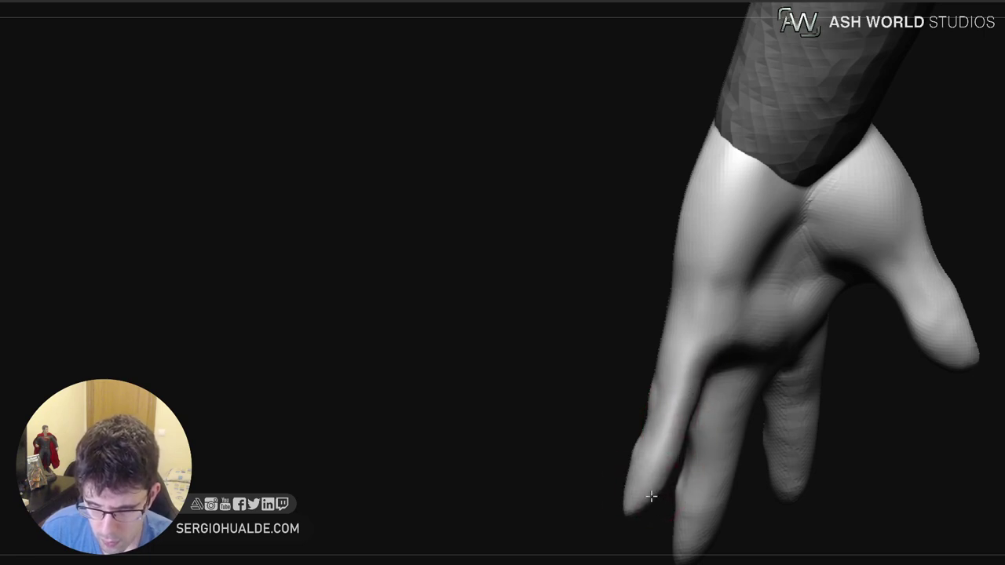
# Shape the outer finger's tip and its last joint from the outer edge of the hand
pyautogui.moveTo(651, 495); pyautogui.dragTo(635, 491, button='right')
pyautogui.moveTo(644, 460); pyautogui.dragTo(632, 478)
pyautogui.moveTo(633, 478)
pyautogui.mouseDown(button='right')
pyautogui.moveTo(636, 432)
pyautogui.moveTo(680, 453)
pyautogui.moveTo(670, 438)
pyautogui.mouseUp(button='right')
pyautogui.moveTo(670, 438); pyautogui.dragTo(660, 433)
pyautogui.moveTo(659, 433); pyautogui.dragTo(676, 382, button='right')
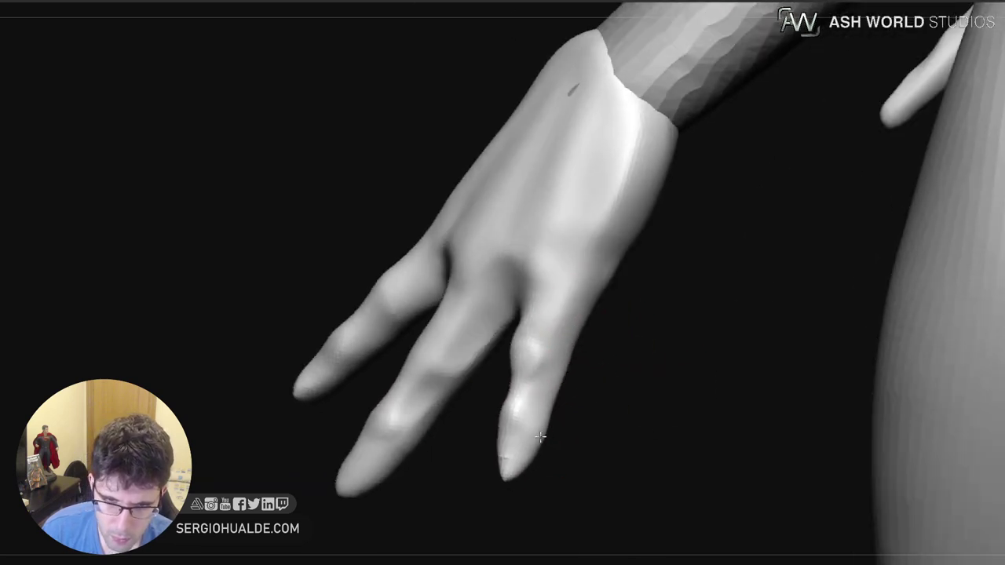
# Refine the joints along the back of the outer finger down to its tip with a resized brush
pyautogui.moveTo(536, 381); pyautogui.dragTo(573, 375, button='right')
pyautogui.moveTo(548, 316)
pyautogui.mouseDown()
pyautogui.moveTo(534, 418)
pyautogui.moveTo(536, 406)
pyautogui.mouseUp()
pyautogui.press('s')
pyautogui.moveTo(536, 404)
pyautogui.mouseDown()
pyautogui.moveTo(534, 385)
pyautogui.moveTo(539, 462)
pyautogui.mouseUp()
pyautogui.press('s')
pyautogui.press('s')
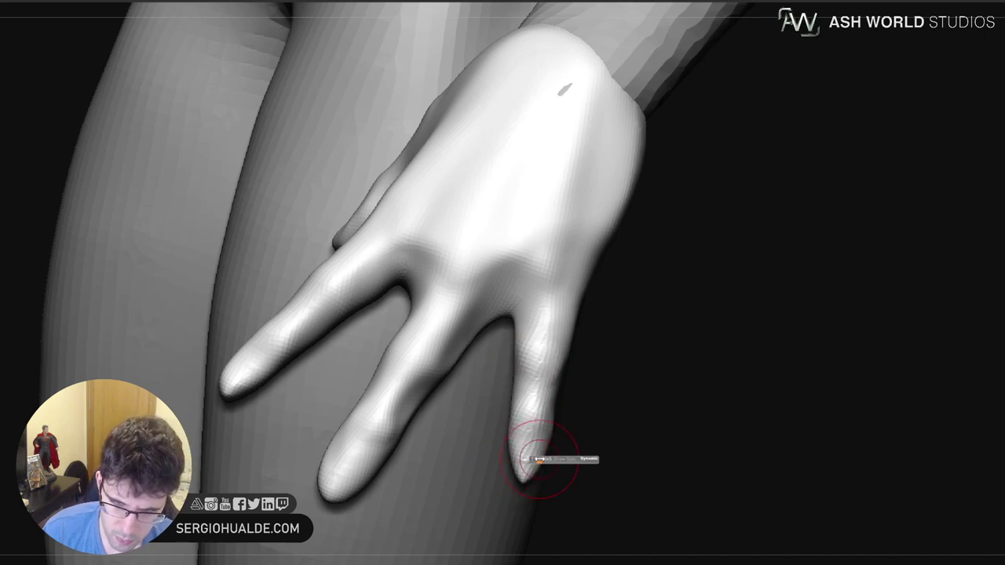
pyautogui.moveTo(617, 463); pyautogui.dragTo(535, 464)
# Isolate the hand from the body and adjust the outline of the outer finger's end segment
pyautogui.hotkey('alt', 's')
pyautogui.moveTo(470, 413); pyautogui.dragTo(463, 423)
pyautogui.moveTo(510, 436)
pyautogui.mouseDown()
pyautogui.moveTo(498, 437)
pyautogui.moveTo(487, 417)
pyautogui.mouseUp()
pyautogui.moveTo(495, 414); pyautogui.dragTo(493, 407, button='right')
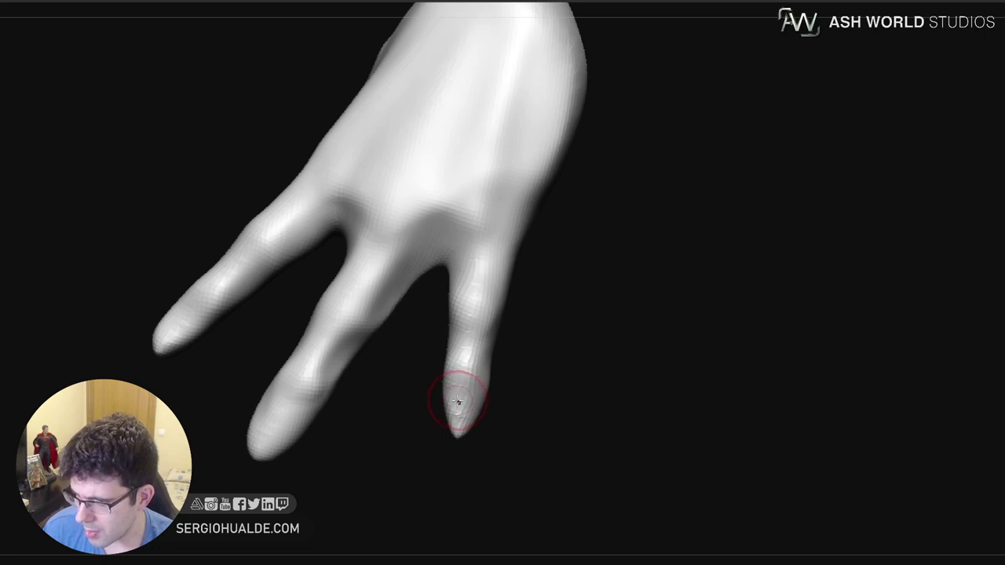
# Round the outer finger's tip and straighten its outer edge near the base from the palm side
pyautogui.keyDown('alt'); pyautogui.moveTo(492, 401); pyautogui.dragTo(565, 377); pyautogui.keyUp('alt')
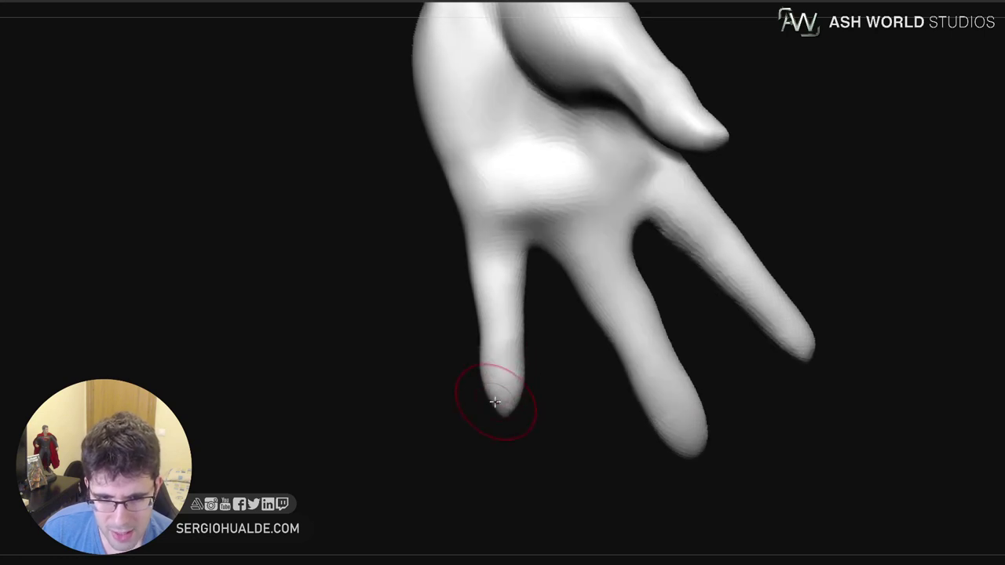
pyautogui.press('s')
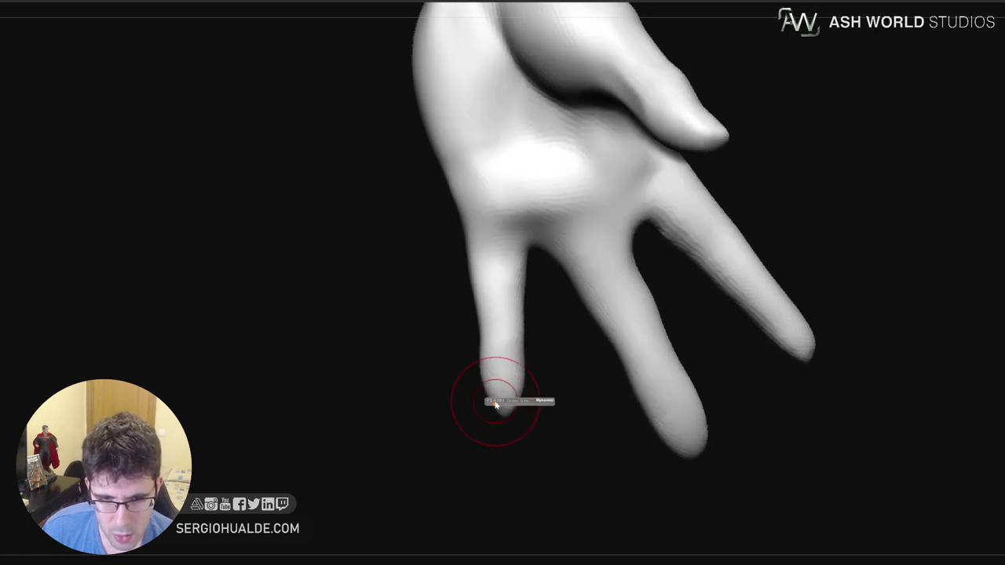
pyautogui.moveTo(483, 397)
pyautogui.mouseDown()
pyautogui.moveTo(508, 416)
pyautogui.moveTo(491, 409)
pyautogui.moveTo(518, 392)
pyautogui.mouseUp()
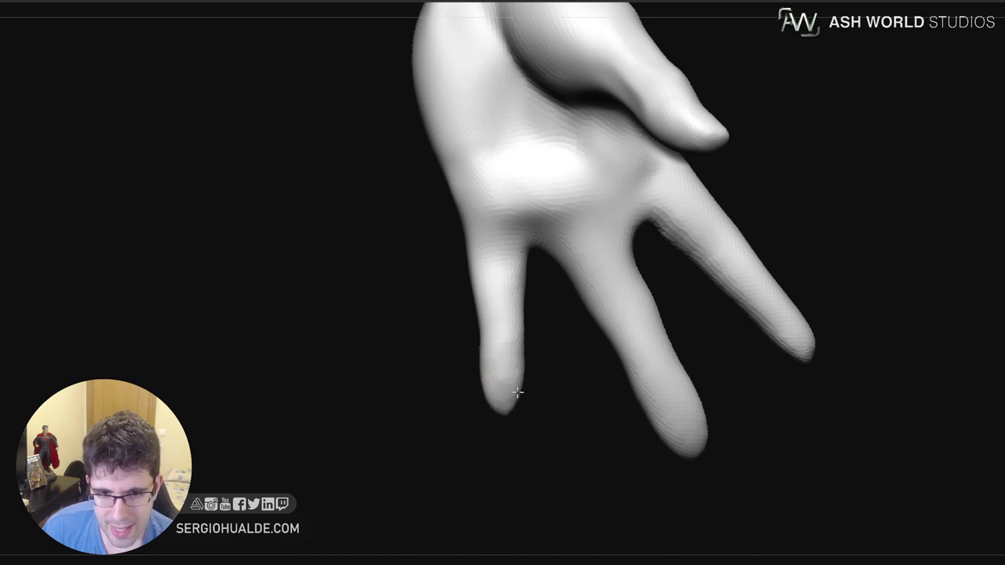
pyautogui.press('s')
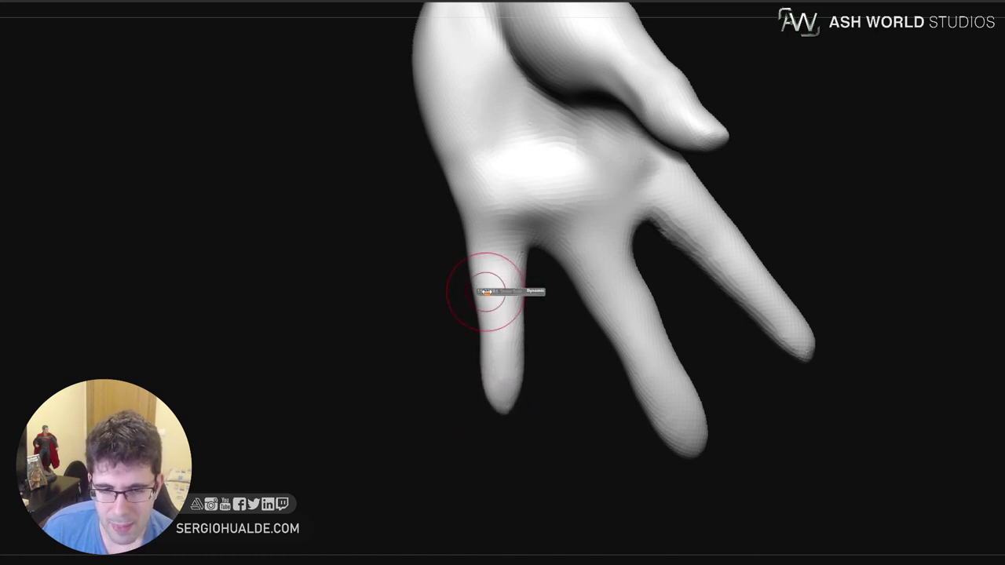
pyautogui.moveTo(472, 278); pyautogui.dragTo(477, 278)
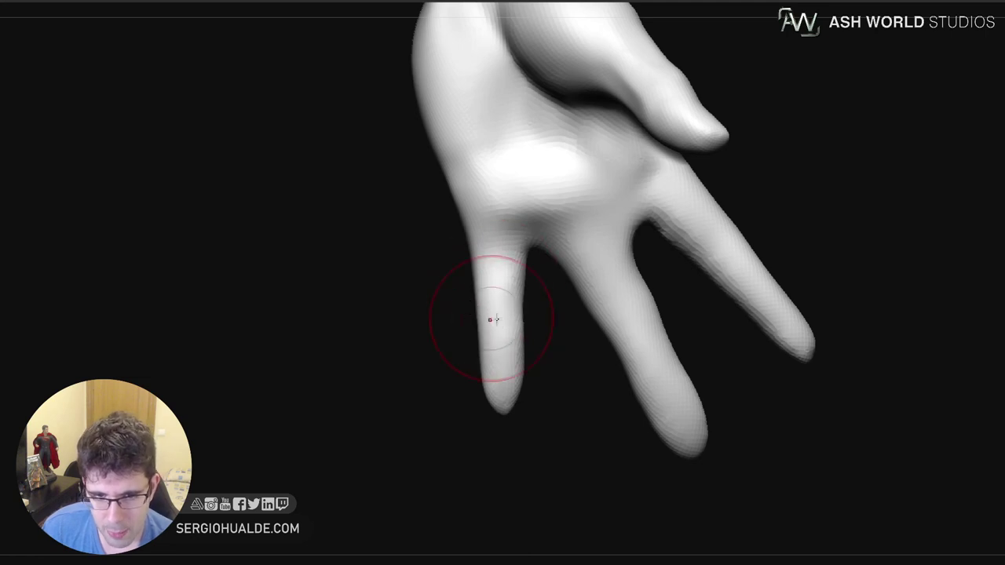
pyautogui.moveTo(486, 318)
pyautogui.mouseDown(button='right')
pyautogui.moveTo(605, 341)
pyautogui.moveTo(540, 325)
pyautogui.moveTo(514, 358)
pyautogui.moveTo(517, 384)
pyautogui.mouseUp(button='right')
# Adjust the outer finger's end segment and widen its pointed tip from the back of the hand
pyautogui.press('s')
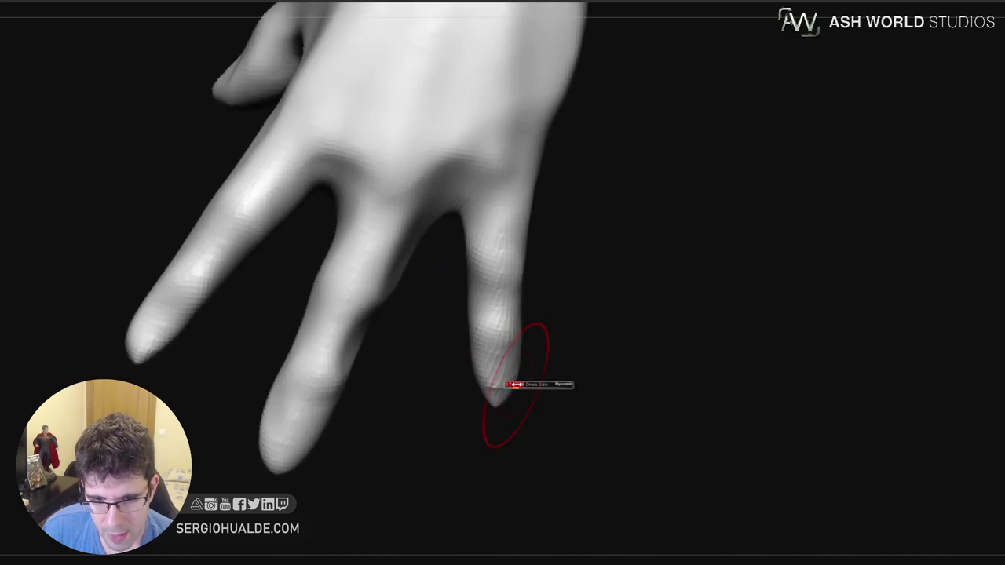
pyautogui.moveTo(516, 384)
pyautogui.mouseDown()
pyautogui.moveTo(477, 389)
pyautogui.moveTo(495, 404)
pyautogui.moveTo(568, 385)
pyautogui.moveTo(567, 407)
pyautogui.mouseUp()
pyautogui.press('s')
pyautogui.press('s')
pyautogui.press('s')
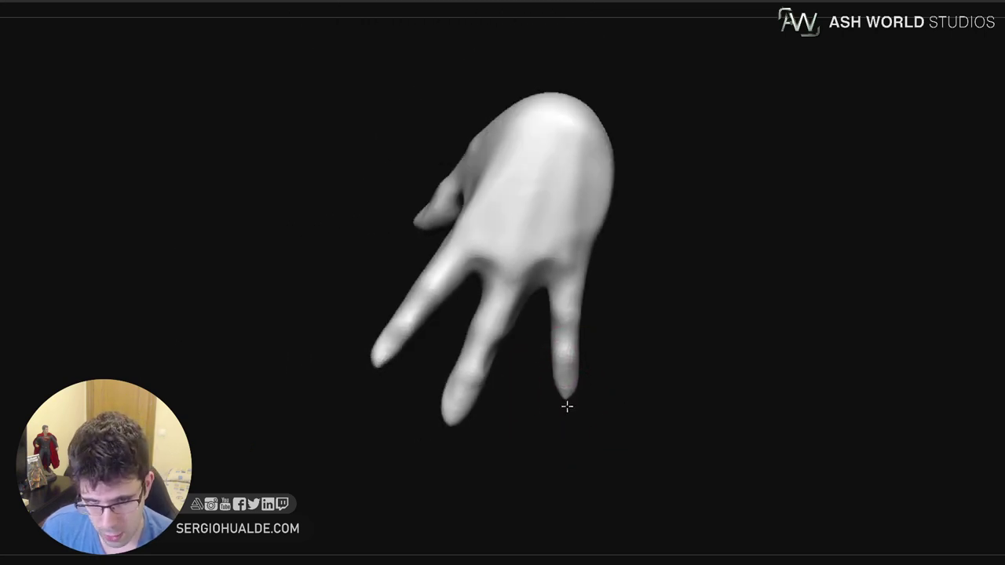
pyautogui.moveTo(566, 407); pyautogui.dragTo(565, 384, button='right')
pyautogui.moveTo(565, 360); pyautogui.dragTo(563, 372)
pyautogui.moveTo(569, 367); pyautogui.dragTo(584, 394, button='right')
pyautogui.moveTo(570, 368); pyautogui.dragTo(566, 398)
pyautogui.moveTo(587, 390); pyautogui.dragTo(576, 393, button='right')
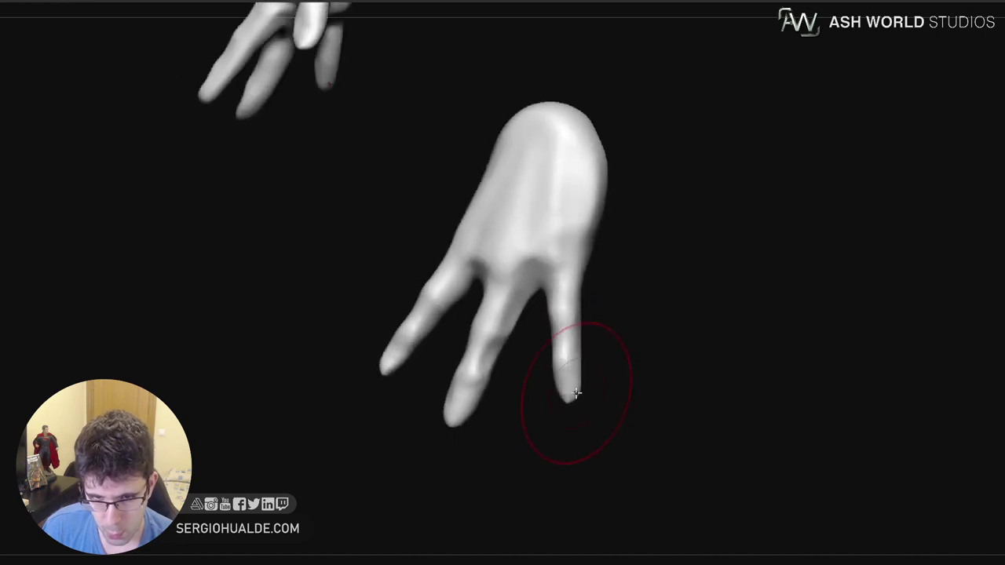
pyautogui.moveTo(576, 393); pyautogui.dragTo(571, 394)
pyautogui.moveTo(583, 402); pyautogui.dragTo(545, 415, button='right')
# Slim the outer edge of the outer finger between its middle joint and the tip with a smaller brush
pyautogui.keyDown('ctrl'); pyautogui.moveTo(581, 366); pyautogui.dragTo(583, 384, button='right'); pyautogui.keyUp('ctrl')
pyautogui.moveTo(582, 384); pyautogui.dragTo(605, 390, button='right')
pyautogui.press('s')
pyautogui.moveTo(603, 369); pyautogui.dragTo(599, 369)
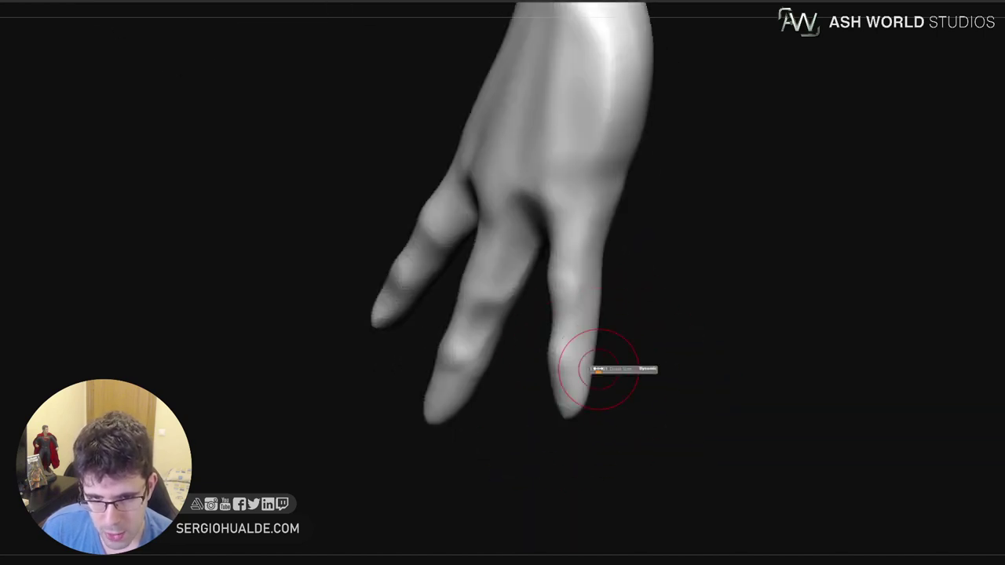
pyautogui.moveTo(597, 310)
pyautogui.mouseDown()
pyautogui.moveTo(583, 408)
pyautogui.moveTo(588, 363)
pyautogui.mouseUp()
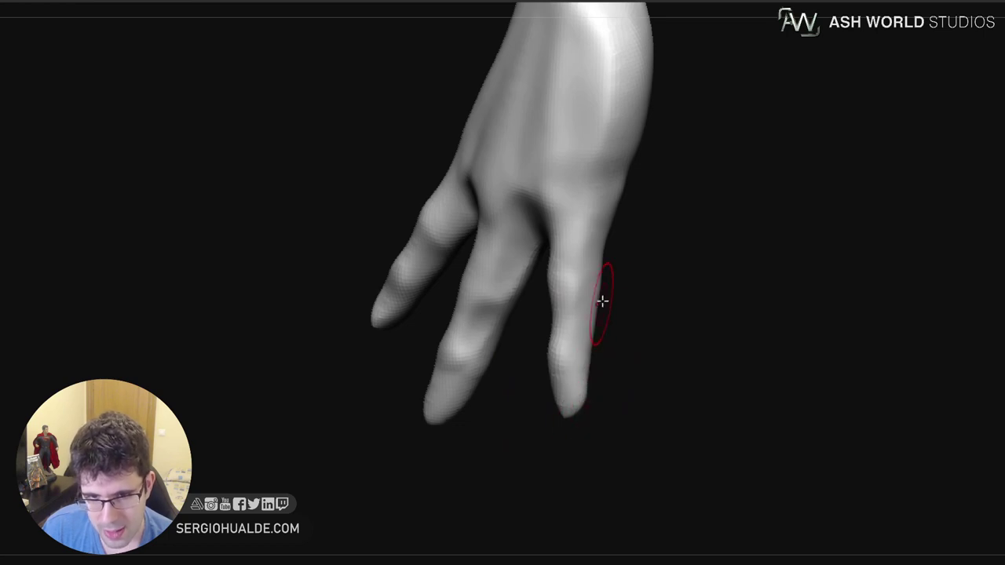
# Build up segmented pads separated by joint creases on the palm side of the outer finger
pyautogui.moveTo(602, 301); pyautogui.dragTo(588, 350, button='right')
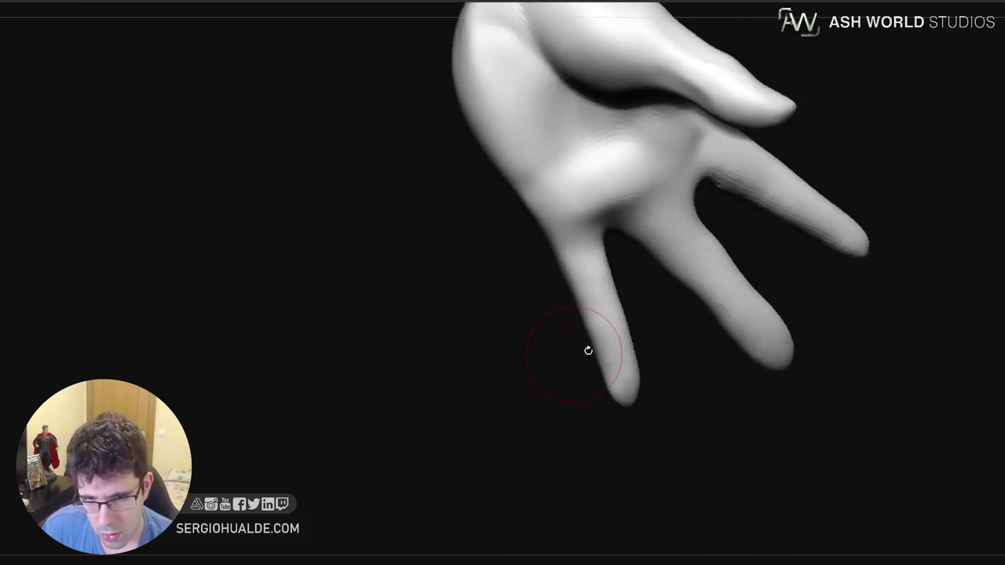
pyautogui.moveTo(567, 272); pyautogui.dragTo(585, 274)
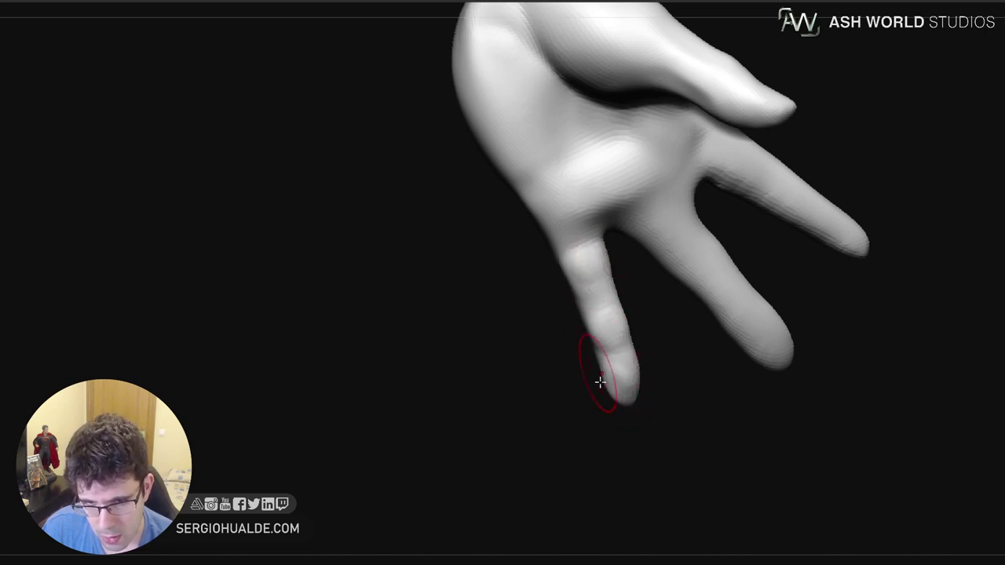
pyautogui.moveTo(599, 383)
pyautogui.mouseDown(button='right')
pyautogui.moveTo(663, 385)
pyautogui.moveTo(614, 383)
pyautogui.moveTo(615, 320)
pyautogui.mouseUp(button='right')
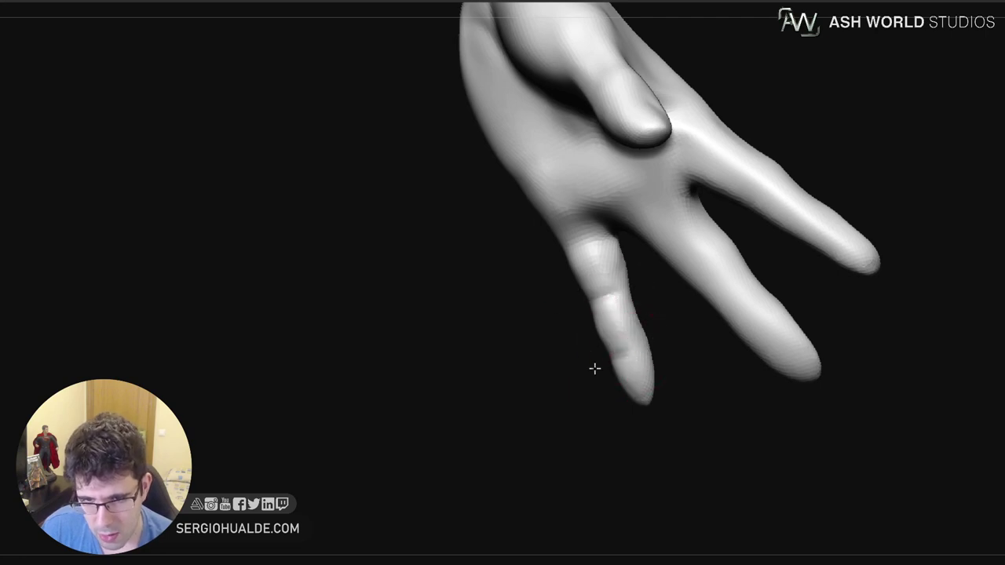
# Refine the back of the outer finger's last joint and fingertip with a resized brush
pyautogui.moveTo(594, 368)
pyautogui.mouseDown(button='right')
pyautogui.moveTo(673, 350)
pyautogui.moveTo(618, 357)
pyautogui.moveTo(645, 393)
pyautogui.mouseUp(button='right')
pyautogui.press('s')
pyautogui.moveTo(647, 386); pyautogui.dragTo(644, 385)
pyautogui.press('s')
pyautogui.moveTo(643, 386)
pyautogui.mouseDown(button='right')
pyautogui.moveTo(650, 390)
pyautogui.moveTo(632, 393)
pyautogui.moveTo(646, 384)
pyautogui.moveTo(600, 378)
pyautogui.moveTo(554, 396)
pyautogui.moveTo(681, 404)
pyautogui.mouseUp(button='right')
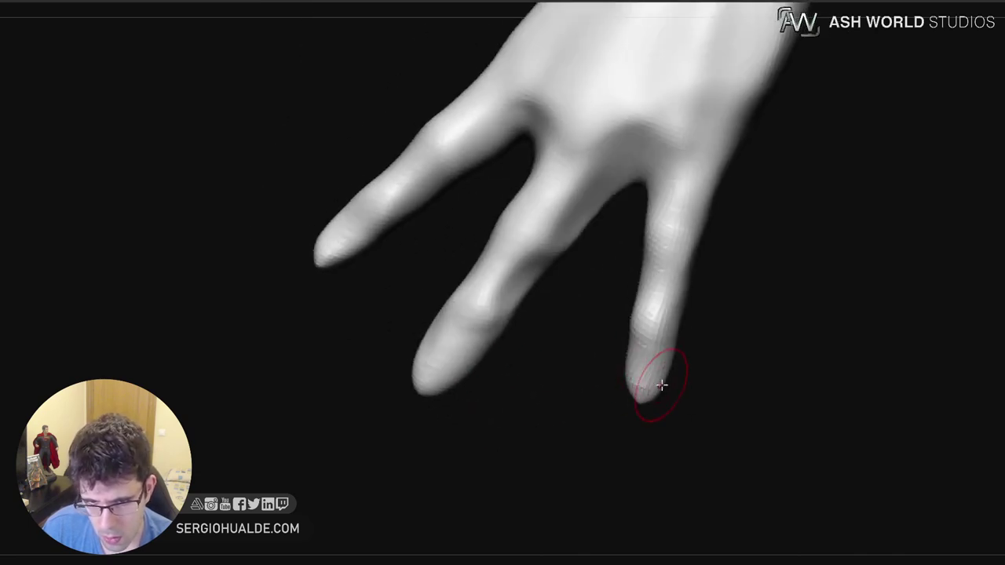
pyautogui.keyDown('ctrl'); pyautogui.moveTo(667, 368); pyautogui.dragTo(642, 329, button='right'); pyautogui.keyUp('ctrl')
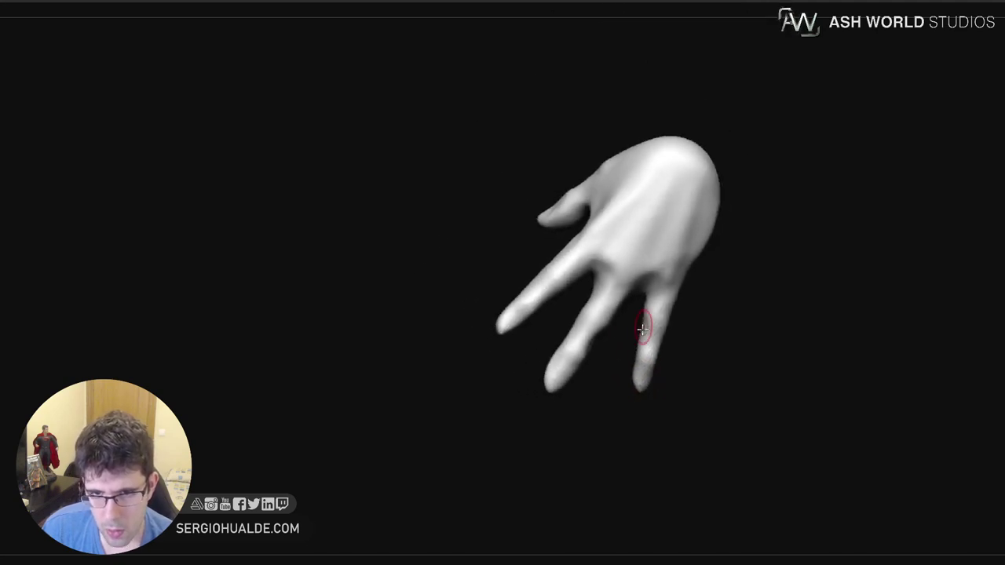
# Adjust the outer finger's inner outline and smooth its base where it meets the middle finger
pyautogui.moveTo(656, 378); pyautogui.dragTo(648, 371, button='right')
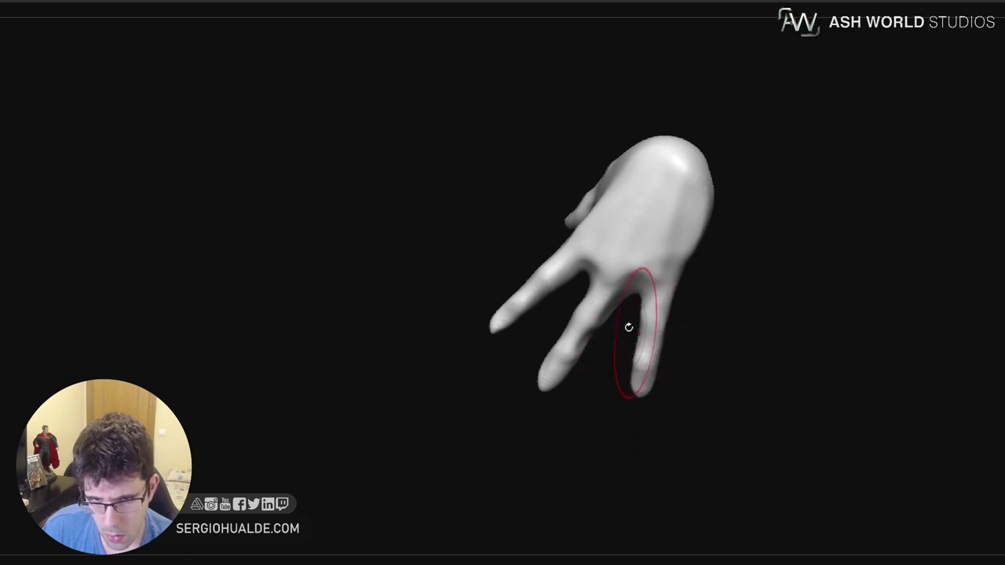
pyautogui.moveTo(629, 327)
pyautogui.mouseDown(button='right')
pyautogui.moveTo(614, 267)
pyautogui.moveTo(630, 318)
pyautogui.mouseUp(button='right')
pyautogui.keyDown('shift'); pyautogui.moveTo(630, 306); pyautogui.dragTo(636, 303); pyautogui.keyUp('shift')
pyautogui.moveTo(637, 303)
pyautogui.mouseDown(button='right')
pyautogui.moveTo(641, 318)
pyautogui.moveTo(640, 303)
pyautogui.mouseUp(button='right')
pyautogui.moveTo(611, 371)
pyautogui.mouseDown(button='right')
pyautogui.moveTo(621, 260)
pyautogui.moveTo(659, 353)
pyautogui.moveTo(655, 379)
pyautogui.moveTo(619, 260)
pyautogui.mouseUp(button='right')
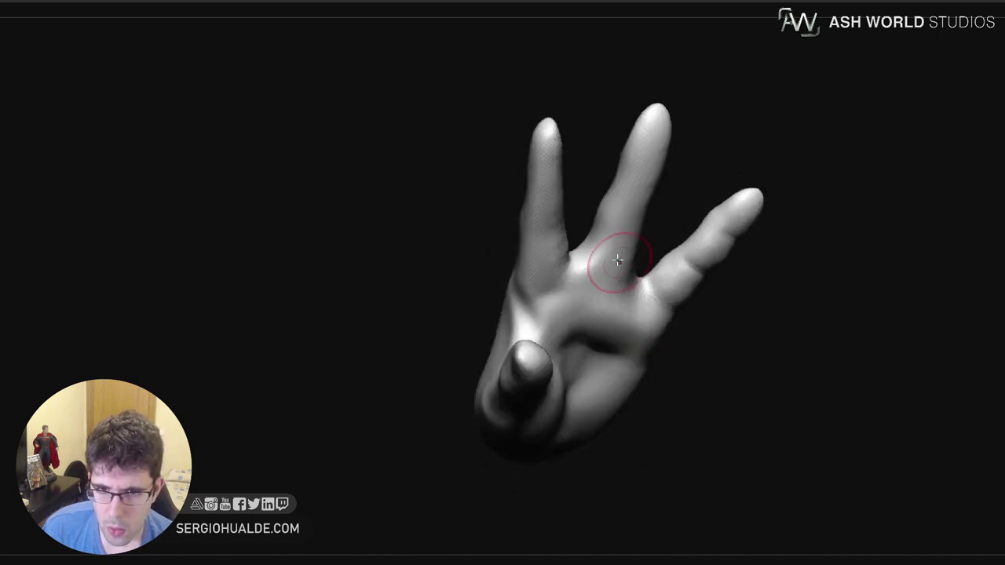
# Refine the webbing between the index and middle fingers on the palm side with a resized brush
pyautogui.press('s')
pyautogui.moveTo(604, 267); pyautogui.dragTo(612, 269)
pyautogui.moveTo(612, 269); pyautogui.dragTo(592, 272, button='right')
pyautogui.press('s')
pyautogui.moveTo(593, 272); pyautogui.dragTo(588, 270)
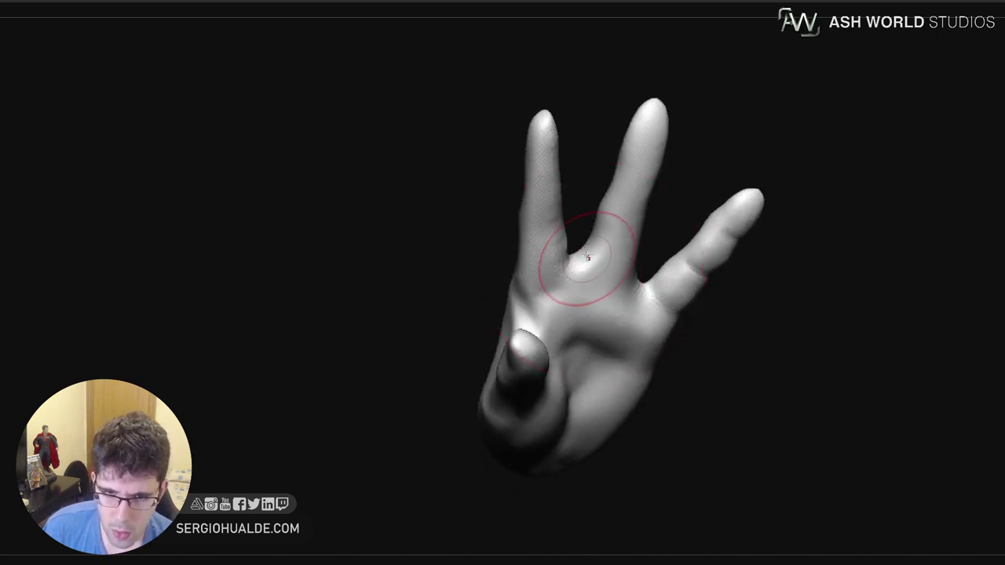
pyautogui.moveTo(639, 278)
pyautogui.mouseDown(button='right')
pyautogui.moveTo(621, 330)
pyautogui.moveTo(621, 396)
pyautogui.mouseUp(button='right')
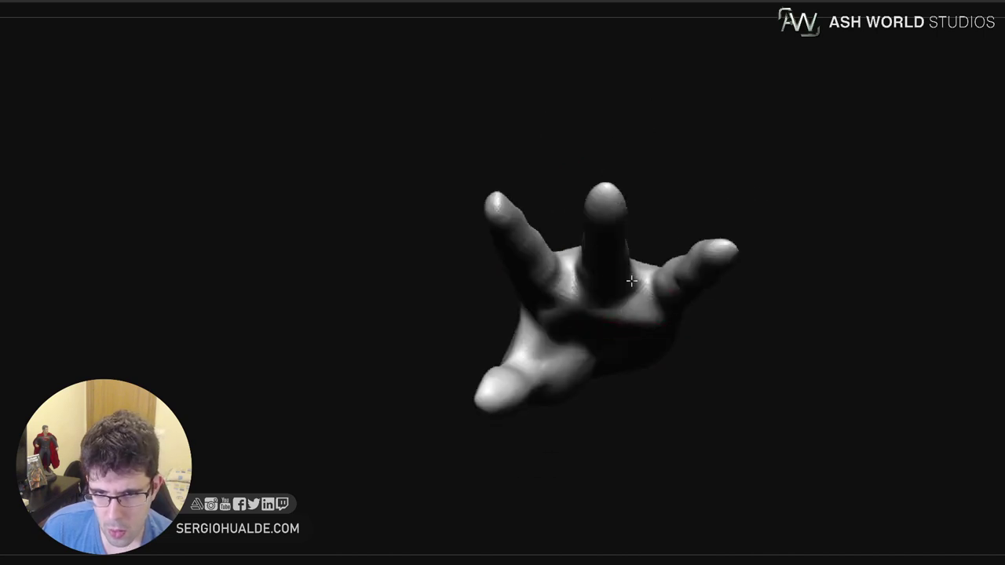
pyautogui.moveTo(638, 331); pyautogui.dragTo(582, 267, button='right')
pyautogui.moveTo(582, 334); pyautogui.dragTo(643, 439, button='right')
# Bring the whole body back into view and mask the last segment of the middle finger
pyautogui.keyDown('ctrl'); pyautogui.moveTo(644, 439); pyautogui.dragTo(699, 339, button='right'); pyautogui.keyUp('ctrl')
pyautogui.keyDown('ctrl'); pyautogui.keyDown('shift'); pyautogui.click(612, 406); pyautogui.keyUp('shift'); pyautogui.keyUp('ctrl')
pyautogui.press('f')
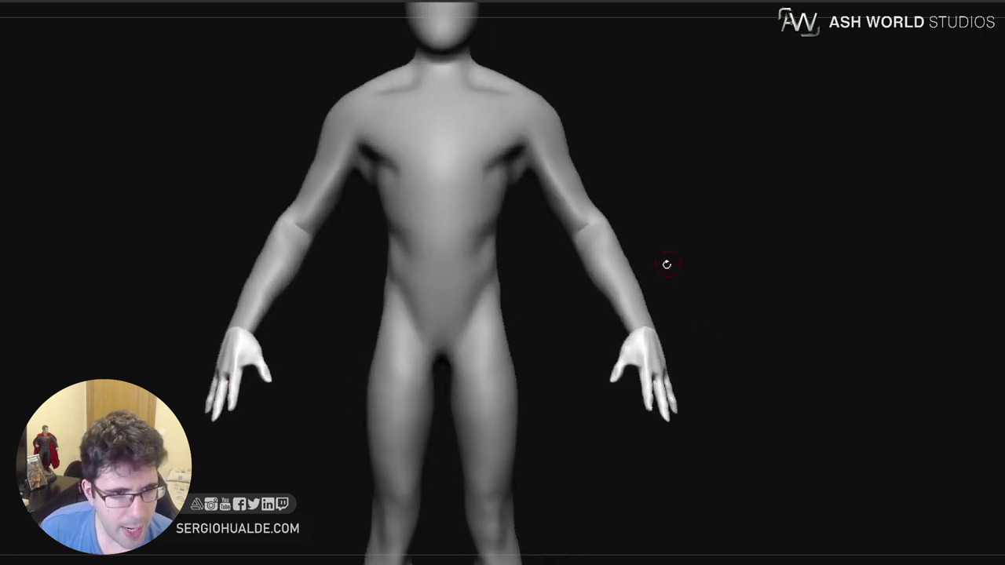
pyautogui.keyDown('ctrl'); pyautogui.moveTo(666, 264); pyautogui.dragTo(614, 433, button='right'); pyautogui.keyUp('ctrl')
pyautogui.hotkey('alt', 's')
pyautogui.keyDown('alt'); pyautogui.moveTo(738, 409); pyautogui.dragTo(655, 388, button='right'); pyautogui.keyUp('alt')
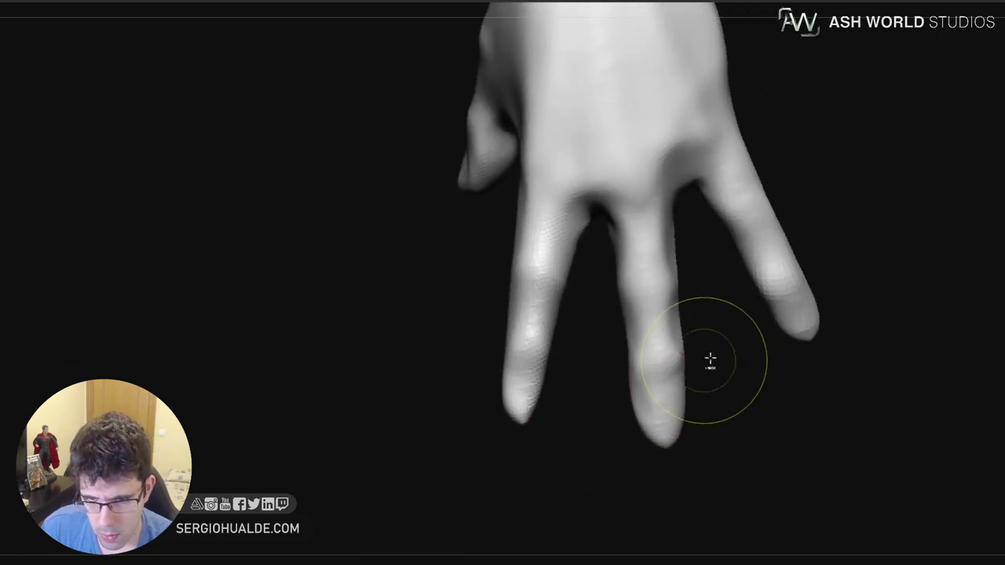
pyautogui.moveTo(708, 338)
pyautogui.keyDown('ctrl'); pyautogui.mouseDown()
pyautogui.moveTo(724, 490)
pyautogui.moveTo(721, 471)
pyautogui.mouseUp(); pyautogui.keyUp('ctrl')
pyautogui.moveTo(699, 435); pyautogui.dragTo(677, 383, button='right')
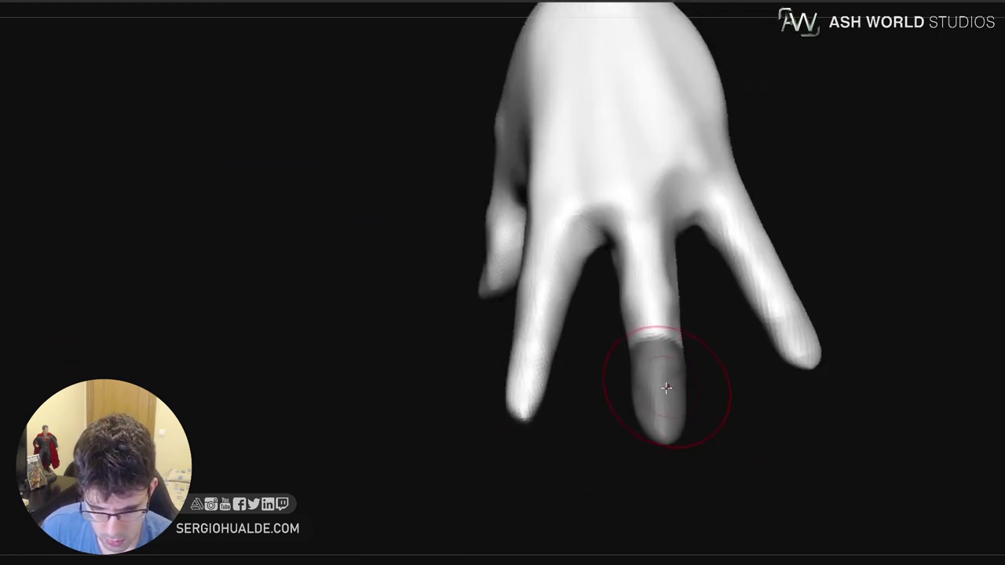
# Isolate the middle finger's last segment by hiding the rest of the hand, then restore the full hand
pyautogui.keyDown('ctrl'); pyautogui.moveTo(714, 370); pyautogui.dragTo(726, 381); pyautogui.keyUp('ctrl')
pyautogui.keyDown('ctrl'); pyautogui.keyDown('shift'); pyautogui.moveTo(720, 344); pyautogui.dragTo(582, 518); pyautogui.keyUp('shift'); pyautogui.keyUp('ctrl')
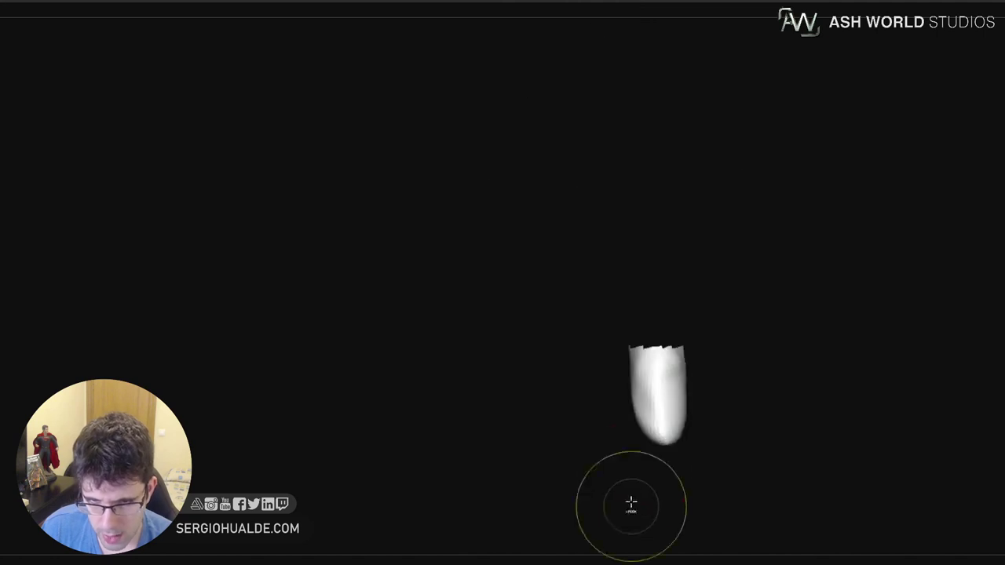
pyautogui.keyDown('ctrl'); pyautogui.moveTo(718, 385); pyautogui.dragTo(716, 471); pyautogui.keyUp('ctrl')
pyautogui.moveTo(684, 399); pyautogui.dragTo(667, 469, button='right')
pyautogui.keyDown('ctrl'); pyautogui.keyDown('shift'); pyautogui.click(657, 385); pyautogui.keyUp('shift'); pyautogui.keyUp('ctrl')
# Enlarge the separate fingertip piece into a thicker cap around the end of the middle finger
pyautogui.moveTo(657, 384); pyautogui.dragTo(680, 372, button='right')
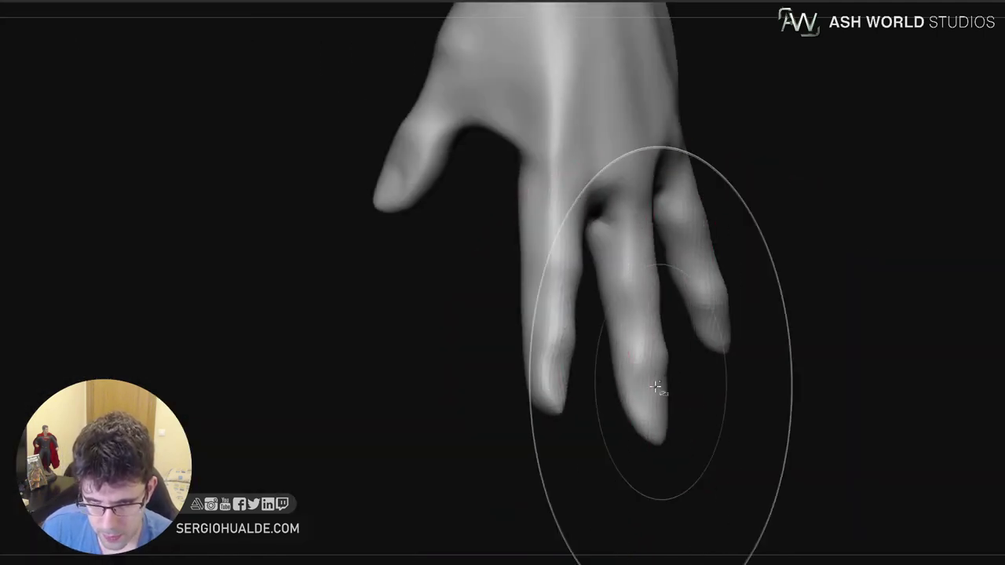
pyautogui.moveTo(656, 386); pyautogui.dragTo(650, 397)
pyautogui.press('s')
pyautogui.moveTo(668, 442); pyautogui.dragTo(660, 445)
pyautogui.keyDown('alt'); pyautogui.moveTo(656, 440); pyautogui.dragTo(661, 378, button='right'); pyautogui.keyUp('alt')
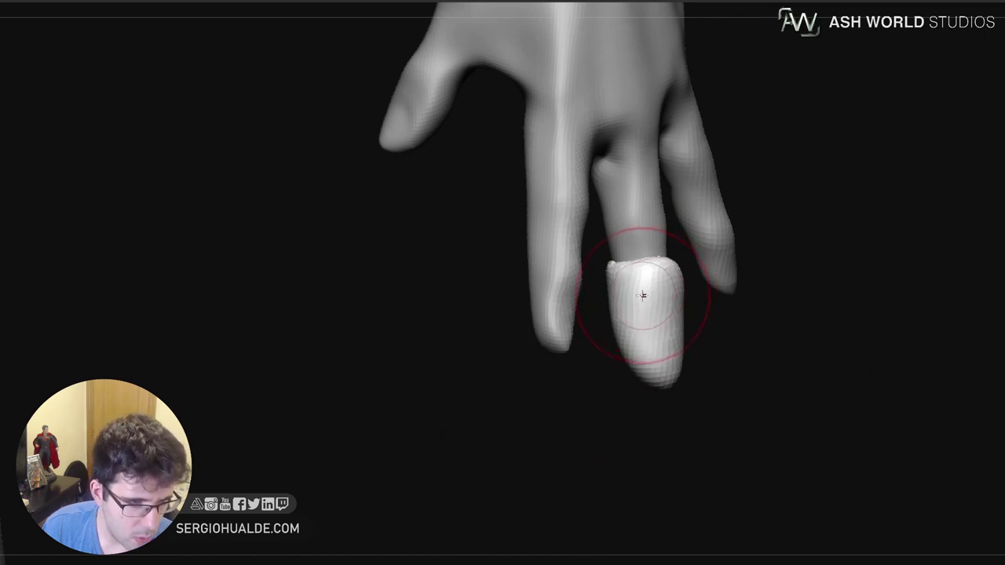
pyautogui.moveTo(649, 297); pyautogui.dragTo(673, 275, button='right')
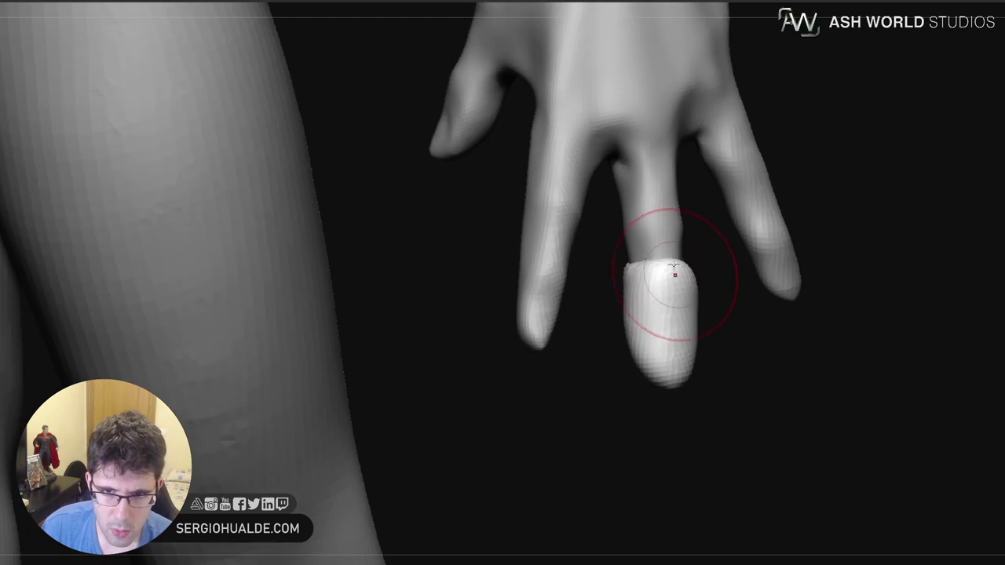
# Pull the cap's upper edge up along the back of the middle finger into a point
pyautogui.moveTo(674, 274); pyautogui.dragTo(657, 83)
pyautogui.moveTo(658, 235)
pyautogui.mouseDown(button='right')
pyautogui.moveTo(678, 260)
pyautogui.moveTo(662, 302)
pyautogui.moveTo(710, 308)
pyautogui.mouseUp(button='right')
pyautogui.press('s')
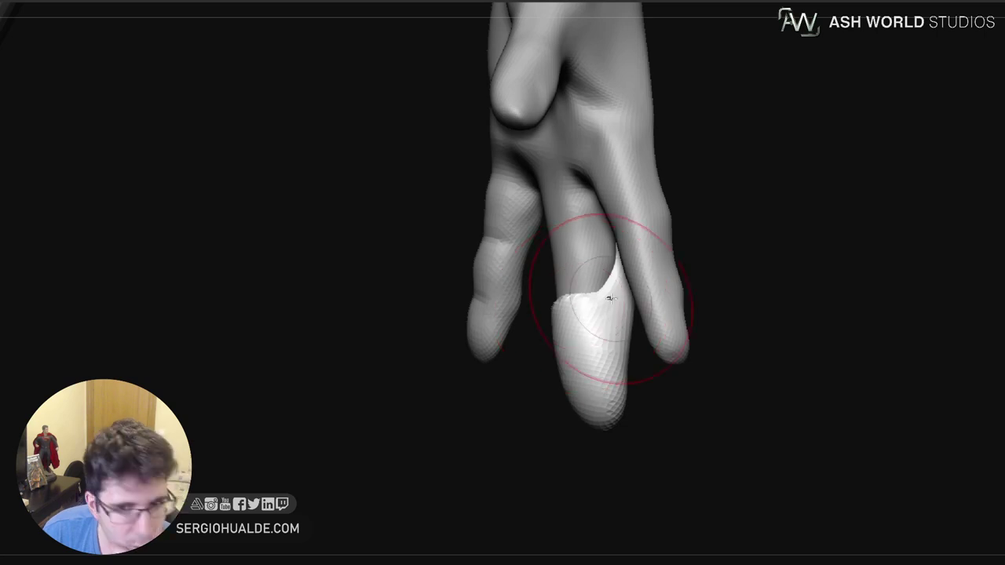
pyautogui.moveTo(589, 348); pyautogui.dragTo(668, 298, button='right')
pyautogui.moveTo(671, 270); pyautogui.dragTo(669, 283)
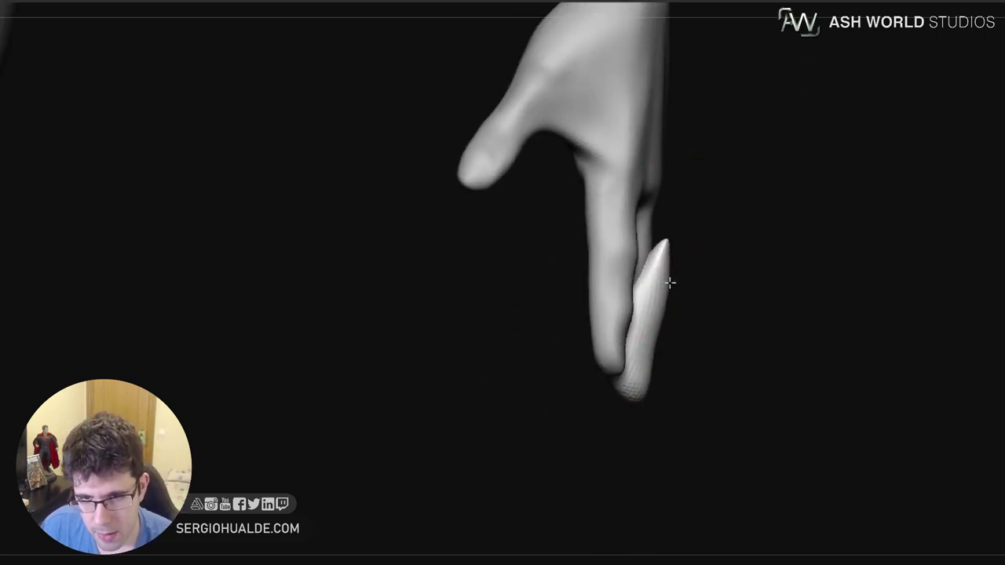
pyautogui.moveTo(686, 339); pyautogui.dragTo(620, 344, button='right')
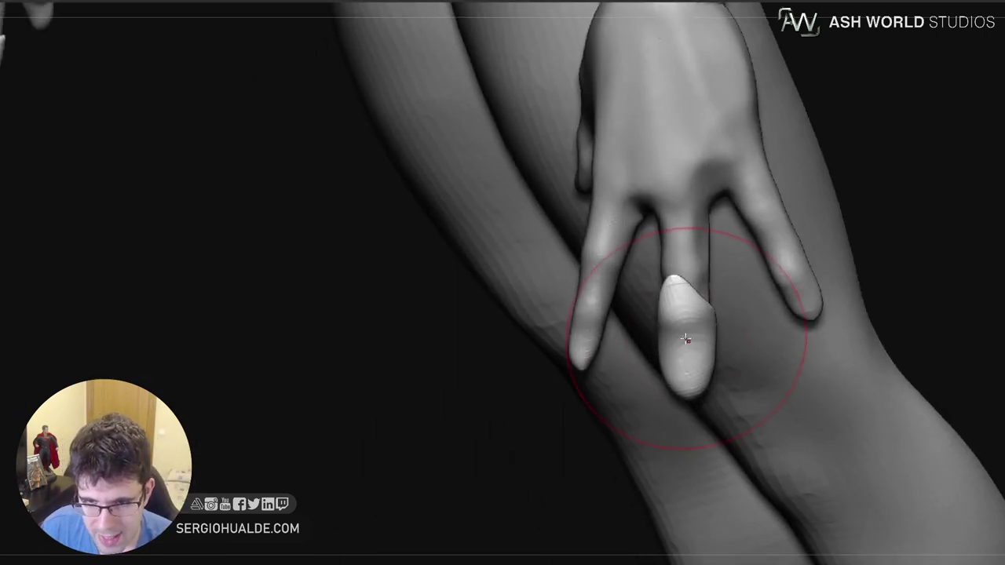
# Narrow and centre the cap's raised upper point and adjust its side outline with a resized brush
pyautogui.press('[')
pyautogui.moveTo(677, 330); pyautogui.dragTo(698, 310, button='right')
pyautogui.press(']')
pyautogui.moveTo(675, 286); pyautogui.dragTo(687, 288)
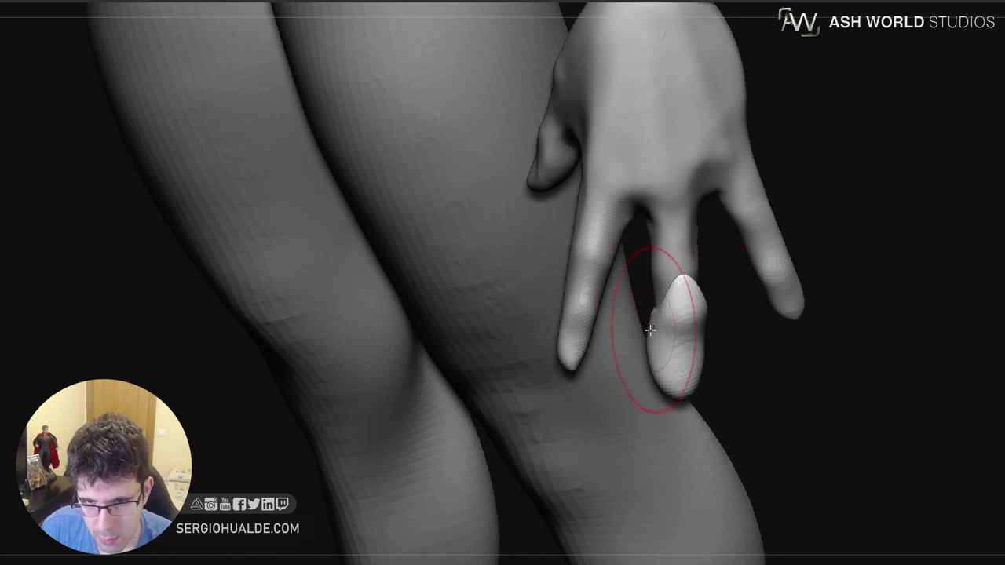
pyautogui.moveTo(680, 377)
pyautogui.mouseDown(button='right')
pyautogui.moveTo(681, 392)
pyautogui.moveTo(693, 369)
pyautogui.mouseUp(button='right')
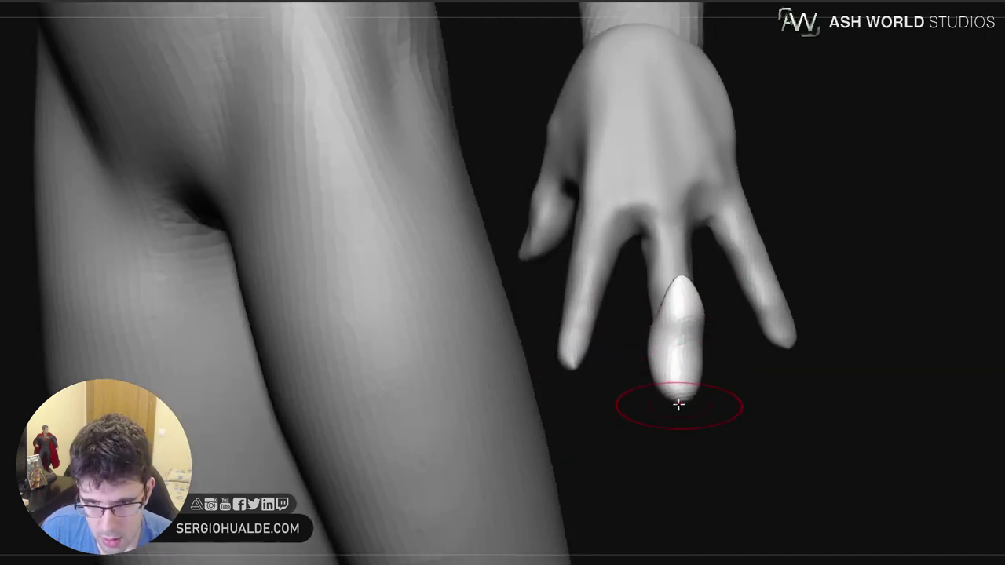
# Sculpt a lengthwise ridge down the back of the cap and taper its lower end towards the fingertip
pyautogui.moveTo(669, 430)
pyautogui.mouseDown(button='right')
pyautogui.moveTo(689, 418)
pyautogui.moveTo(648, 421)
pyautogui.moveTo(655, 405)
pyautogui.moveTo(637, 399)
pyautogui.mouseUp(button='right')
pyautogui.press('s')
pyautogui.moveTo(699, 377); pyautogui.dragTo(691, 379)
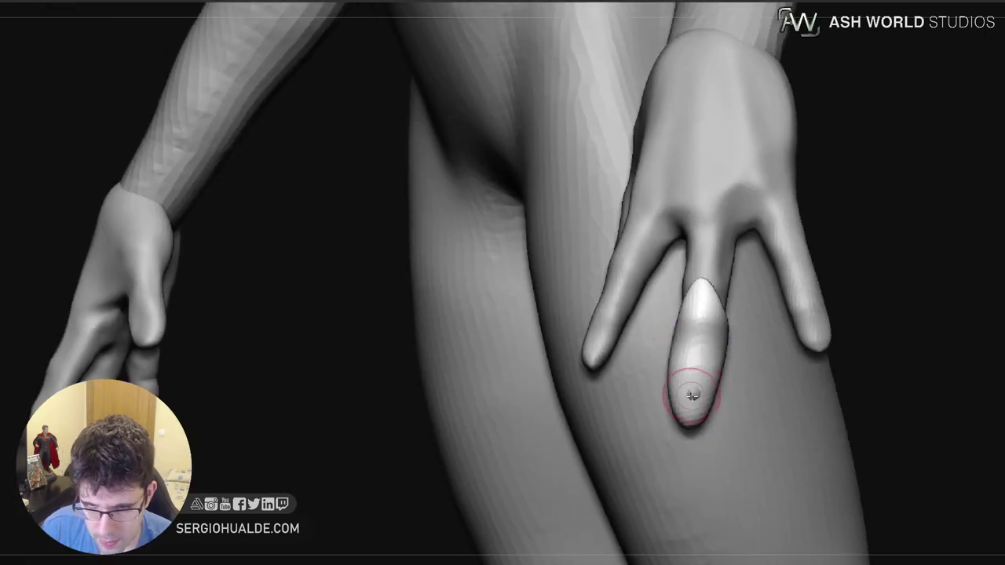
pyautogui.moveTo(684, 406)
pyautogui.mouseDown(button='right')
pyautogui.moveTo(712, 359)
pyautogui.moveTo(702, 352)
pyautogui.mouseUp(button='right')
pyautogui.moveTo(691, 398); pyautogui.dragTo(697, 428)
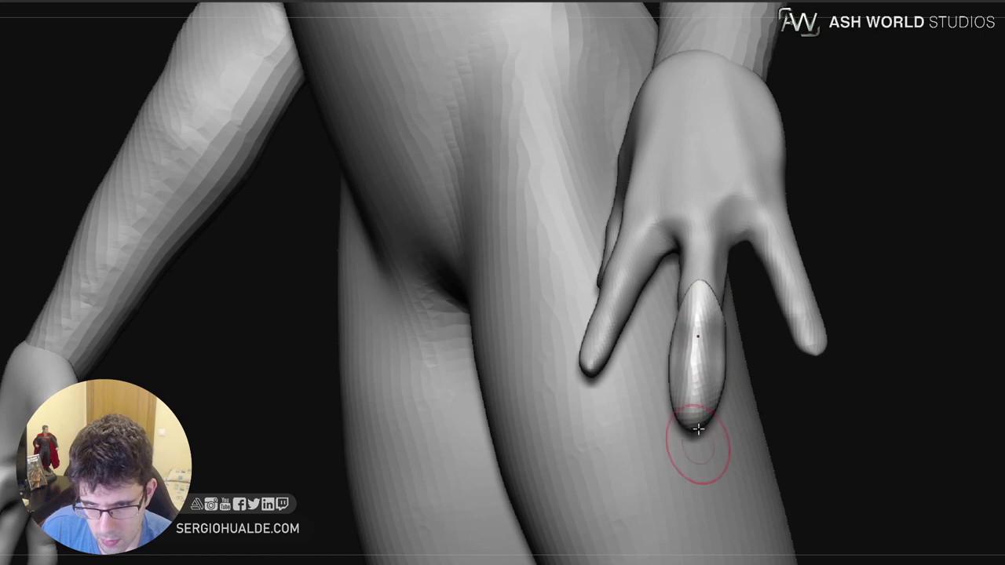
pyautogui.moveTo(698, 428); pyautogui.dragTo(704, 366, button='right')
pyautogui.moveTo(695, 405); pyautogui.dragTo(681, 347, button='right')
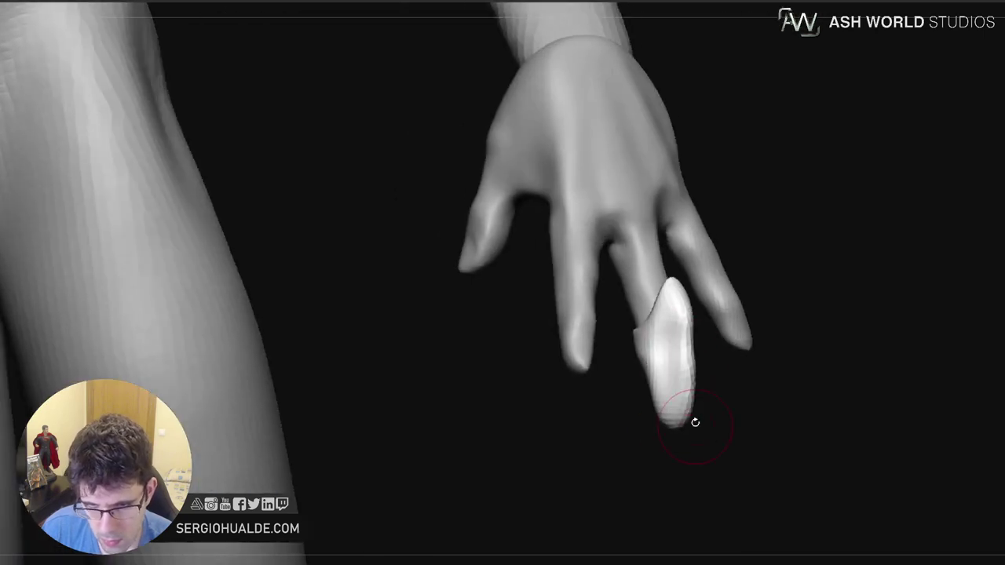
pyautogui.moveTo(694, 422)
pyautogui.mouseDown(button='right')
pyautogui.moveTo(676, 377)
pyautogui.moveTo(669, 392)
pyautogui.mouseUp(button='right')
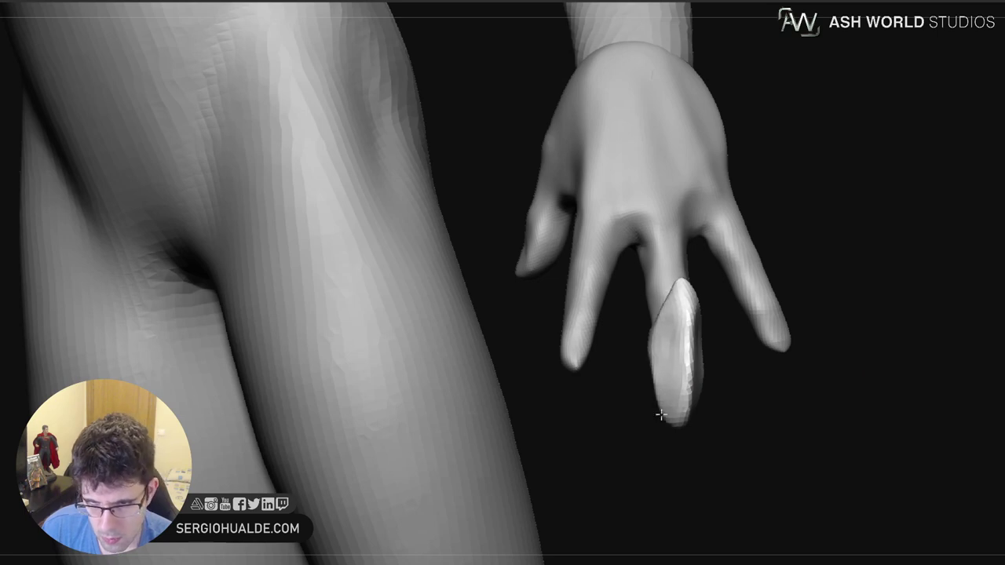
pyautogui.moveTo(670, 292); pyautogui.dragTo(691, 323, button='right')
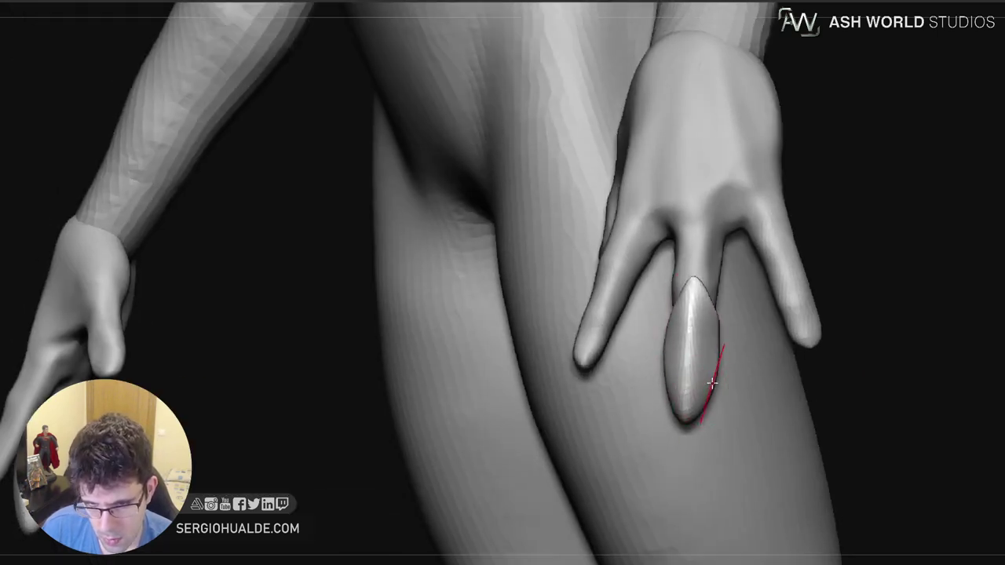
# Isolate the cap and slim its lower half into a tapered claw shape from the side
pyautogui.keyDown('ctrl'); pyautogui.keyDown('shift'); pyautogui.click(677, 390); pyautogui.keyUp('shift'); pyautogui.keyUp('ctrl')
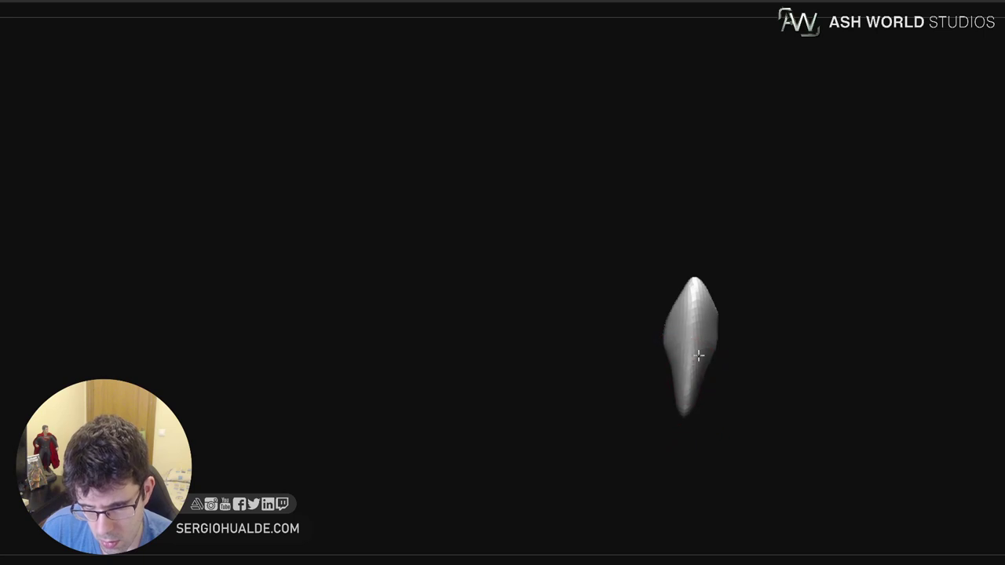
pyautogui.moveTo(697, 356)
pyautogui.mouseDown(button='right')
pyautogui.moveTo(692, 366)
pyautogui.moveTo(711, 342)
pyautogui.mouseUp(button='right')
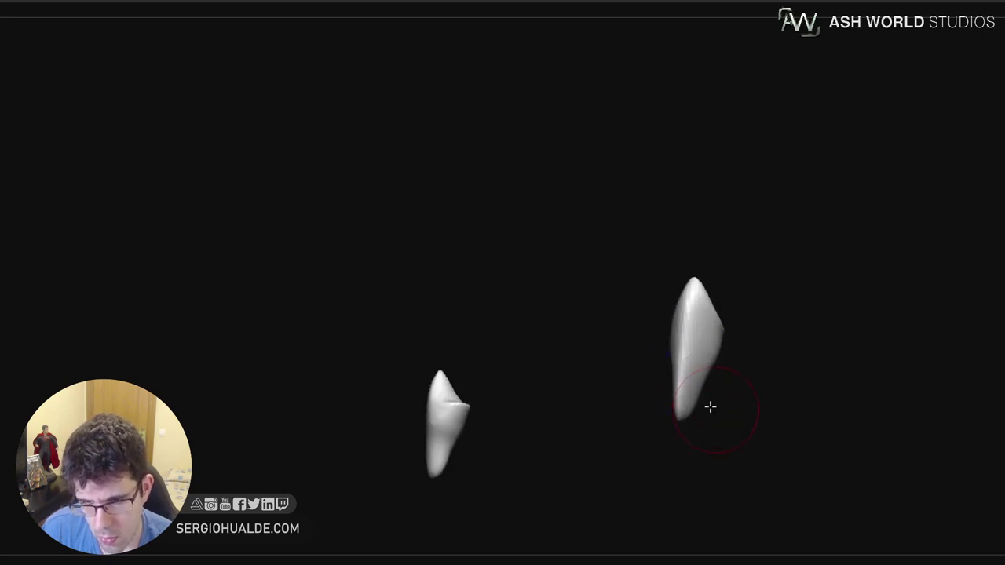
pyautogui.moveTo(710, 407)
pyautogui.mouseDown(button='right')
pyautogui.moveTo(738, 376)
pyautogui.moveTo(786, 457)
pyautogui.moveTo(765, 395)
pyautogui.moveTo(768, 411)
pyautogui.mouseUp(button='right')
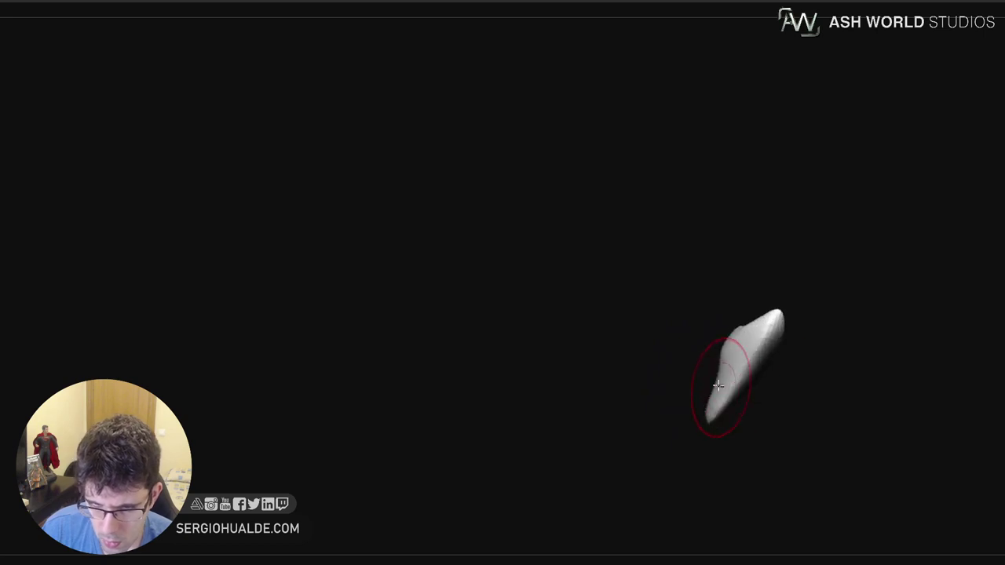
pyautogui.moveTo(745, 357)
pyautogui.mouseDown(button='right')
pyautogui.moveTo(770, 370)
pyautogui.moveTo(770, 393)
pyautogui.moveTo(754, 369)
pyautogui.mouseUp(button='right')
pyautogui.press('s')
pyautogui.moveTo(752, 364)
pyautogui.mouseDown()
pyautogui.moveTo(698, 395)
pyautogui.moveTo(705, 402)
pyautogui.mouseUp()
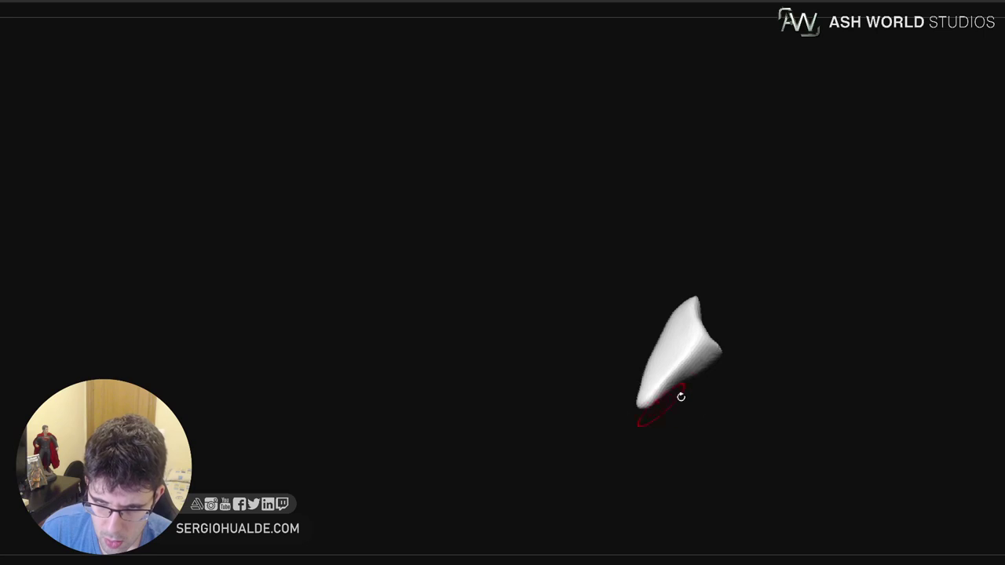
# Draw out the claw's lower end into a narrow sharp tip and refine it with a smaller brush
pyautogui.moveTo(681, 397)
pyautogui.mouseDown()
pyautogui.moveTo(701, 407)
pyautogui.moveTo(704, 396)
pyautogui.mouseUp()
pyautogui.moveTo(701, 330)
pyautogui.mouseDown()
pyautogui.moveTo(688, 366)
pyautogui.moveTo(677, 368)
pyautogui.mouseUp()
pyautogui.moveTo(703, 408)
pyautogui.mouseDown()
pyautogui.moveTo(723, 424)
pyautogui.moveTo(726, 381)
pyautogui.moveTo(731, 392)
pyautogui.moveTo(695, 383)
pyautogui.moveTo(717, 397)
pyautogui.moveTo(689, 433)
pyautogui.mouseUp()
pyautogui.press('s')
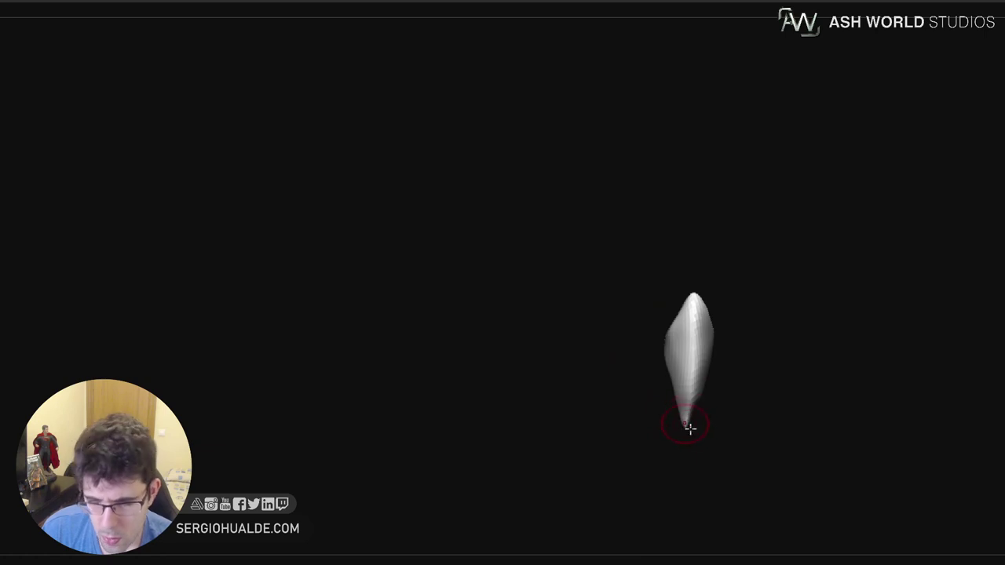
pyautogui.moveTo(689, 428); pyautogui.dragTo(695, 412)
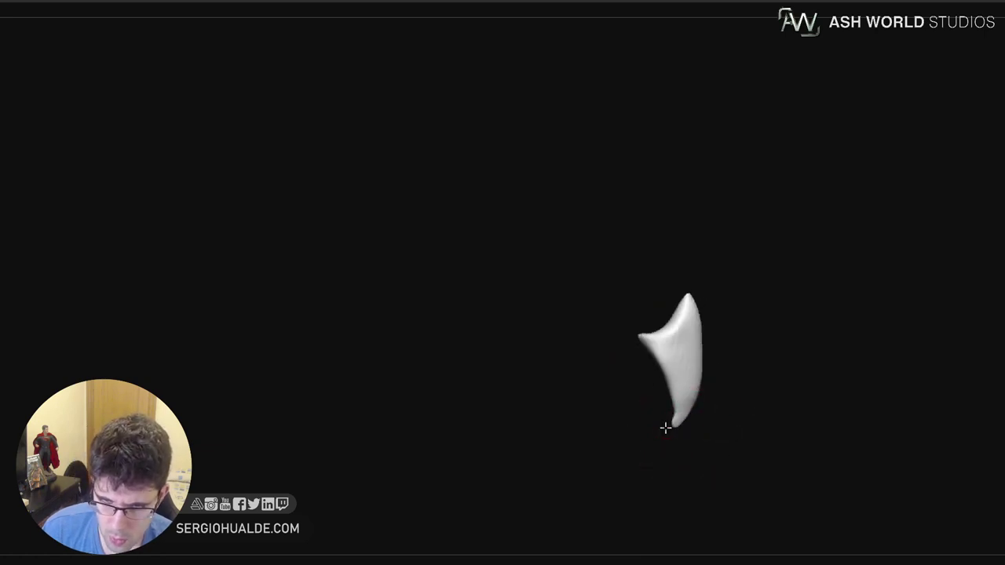
# Smooth the claw's tip and sides, refine its curved profile, and show the body around it
pyautogui.keyDown('shift'); pyautogui.moveTo(669, 428); pyautogui.dragTo(672, 422); pyautogui.keyUp('shift')
pyautogui.keyDown('ctrl'); pyautogui.moveTo(686, 432); pyautogui.dragTo(696, 421, button='right'); pyautogui.keyUp('ctrl')
pyautogui.moveTo(696, 422)
pyautogui.mouseDown()
pyautogui.moveTo(712, 413)
pyautogui.moveTo(687, 423)
pyautogui.mouseUp()
pyautogui.moveTo(668, 369)
pyautogui.mouseDown()
pyautogui.moveTo(713, 415)
pyautogui.moveTo(729, 357)
pyautogui.mouseUp()
pyautogui.press('s')
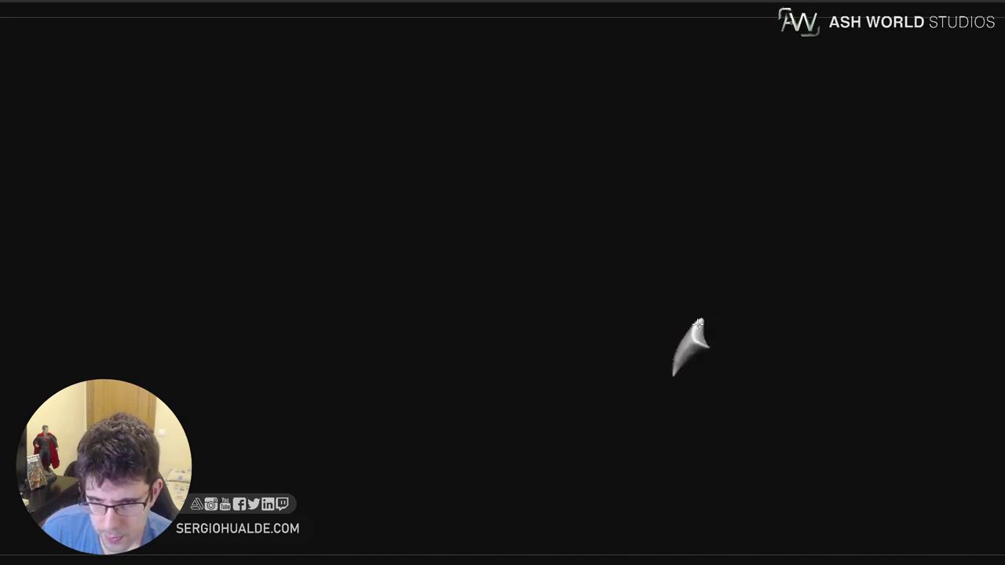
pyautogui.hotkey('alt', 's')
pyautogui.keyDown('ctrl'); pyautogui.moveTo(730, 403); pyautogui.dragTo(724, 336, button='right'); pyautogui.keyUp('ctrl')
pyautogui.keyDown('shift'); pyautogui.moveTo(670, 348); pyautogui.dragTo(711, 330); pyautogui.keyUp('shift')
pyautogui.keyDown('ctrl'); pyautogui.moveTo(712, 323); pyautogui.dragTo(712, 409, button='right'); pyautogui.keyUp('ctrl')
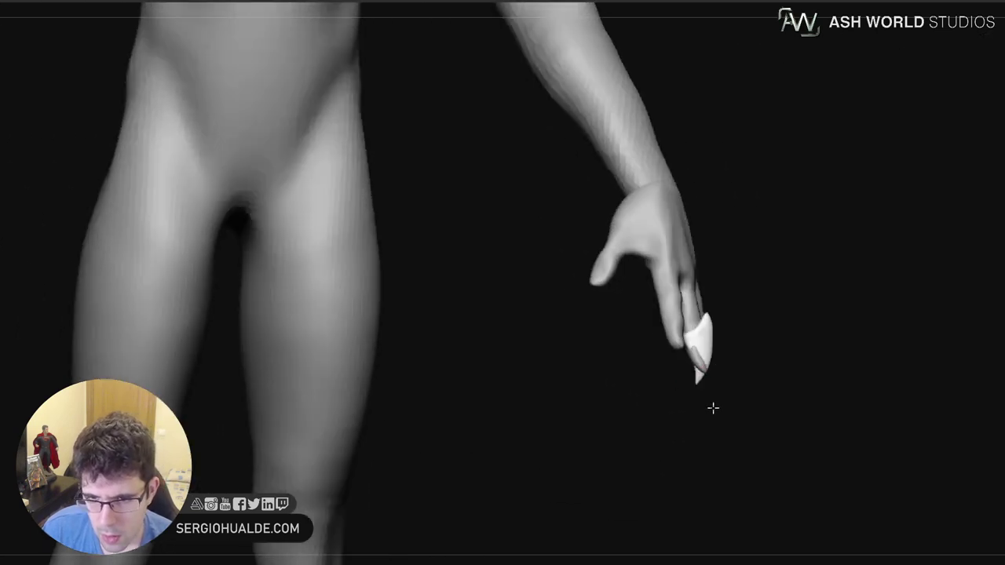
# Realign the claw on the middle finger with the transform gizmo
pyautogui.hotkey('alt', 's')
pyautogui.press('w')
pyautogui.keyDown('alt'); pyautogui.click(700, 339); pyautogui.keyUp('alt')
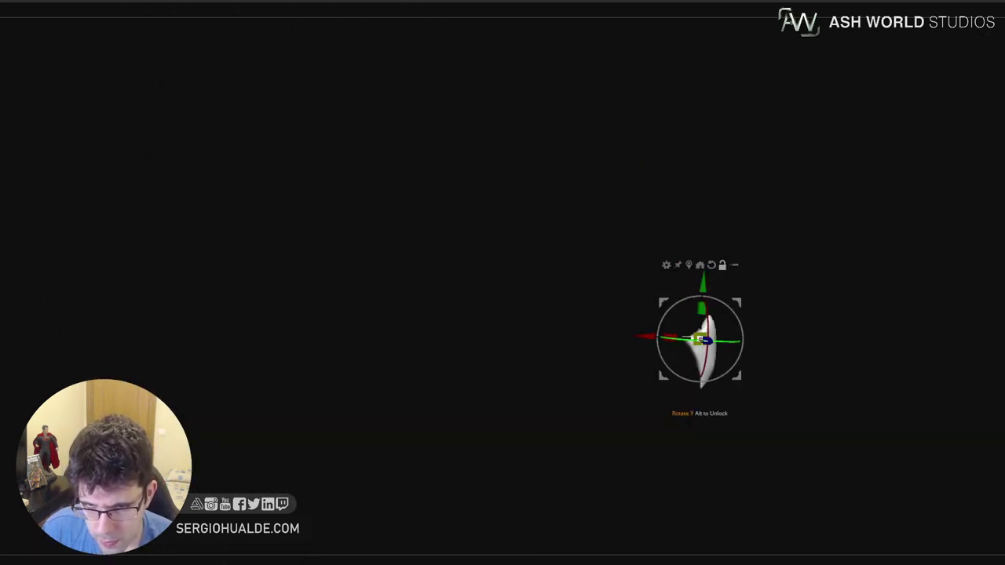
pyautogui.hotkey('alt', 's')
pyautogui.moveTo(725, 304)
pyautogui.mouseDown()
pyautogui.moveTo(737, 316)
pyautogui.moveTo(739, 305)
pyautogui.mouseUp()
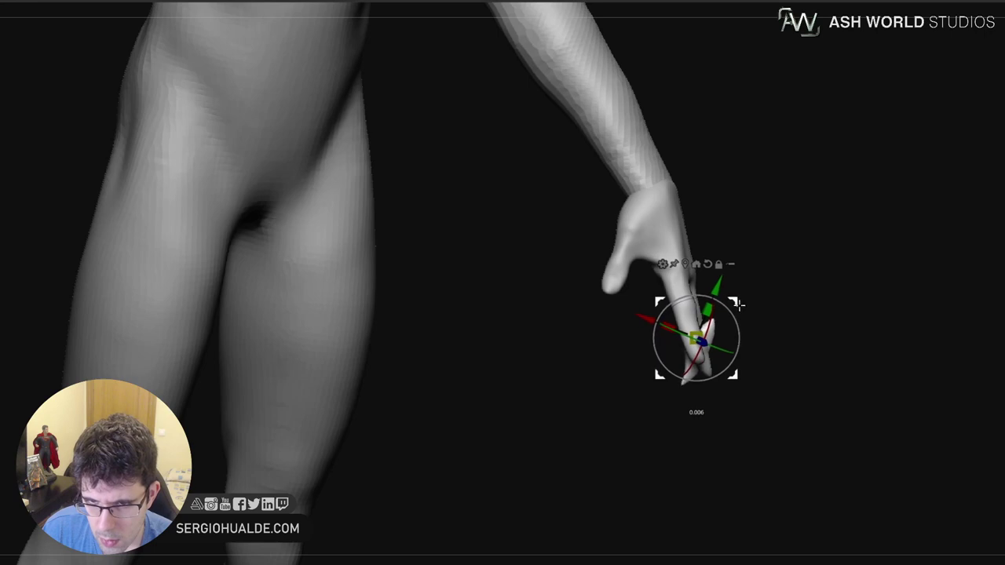
# Rotate the claw slightly in side view to follow the direction of the middle finger
pyautogui.press('q')
pyautogui.moveTo(774, 350)
pyautogui.mouseDown()
pyautogui.moveTo(725, 353)
pyautogui.moveTo(748, 358)
pyautogui.moveTo(730, 413)
pyautogui.moveTo(734, 436)
pyautogui.mouseUp()
pyautogui.moveTo(738, 375); pyautogui.dragTo(648, 368)
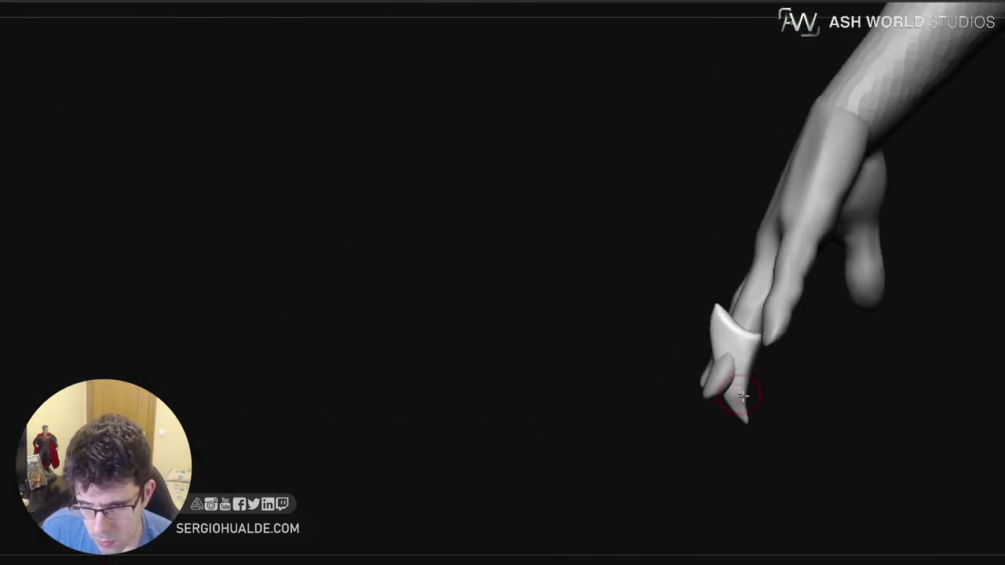
pyautogui.press('w')
pyautogui.moveTo(828, 349); pyautogui.dragTo(815, 350)
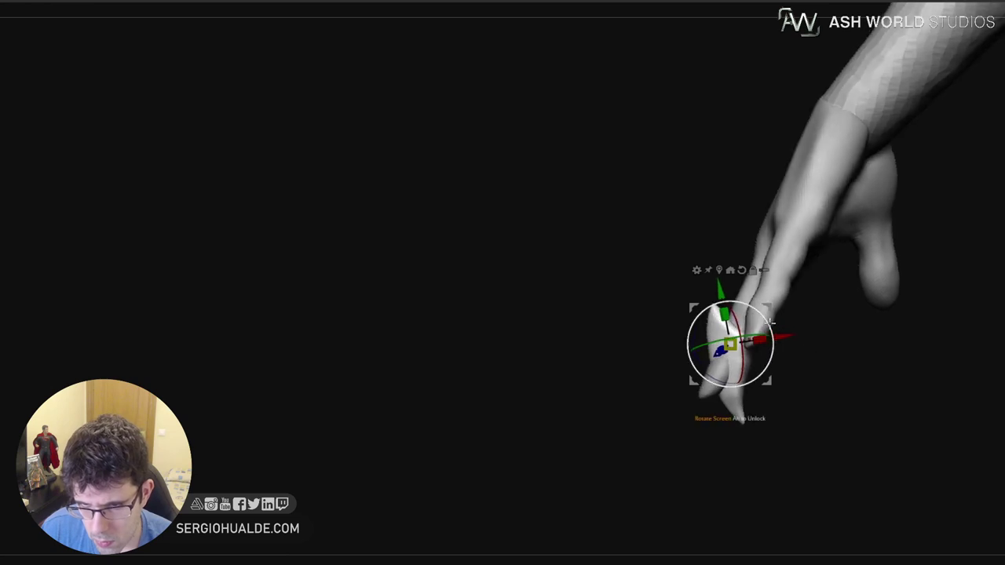
pyautogui.moveTo(770, 321)
pyautogui.mouseDown()
pyautogui.moveTo(767, 305)
pyautogui.moveTo(768, 316)
pyautogui.mouseUp()
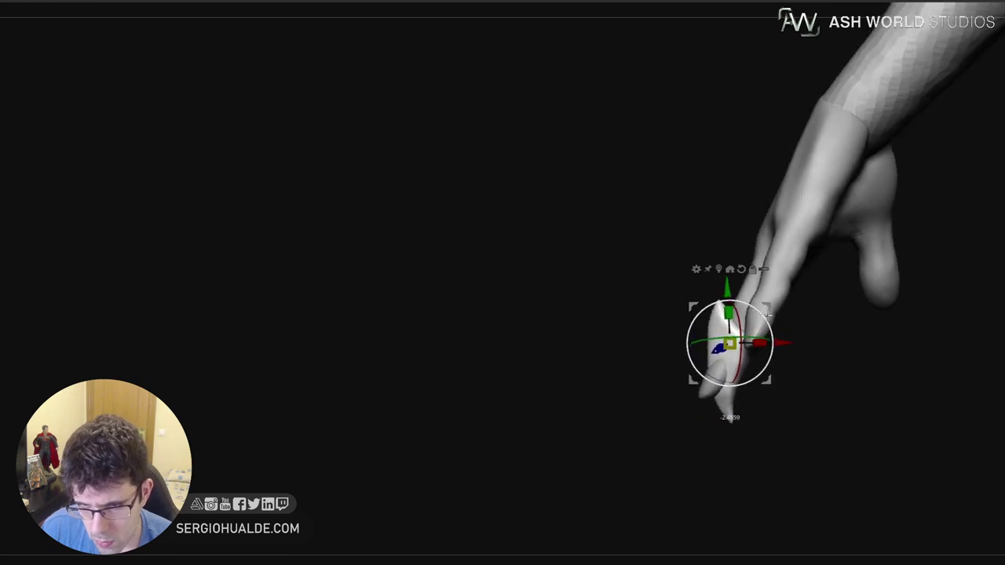
# Recentre the transform gizmo on the middle finger's claw and straighten its axes in front view
pyautogui.moveTo(909, 336); pyautogui.dragTo(857, 343)
pyautogui.moveTo(850, 387); pyautogui.dragTo(795, 370)
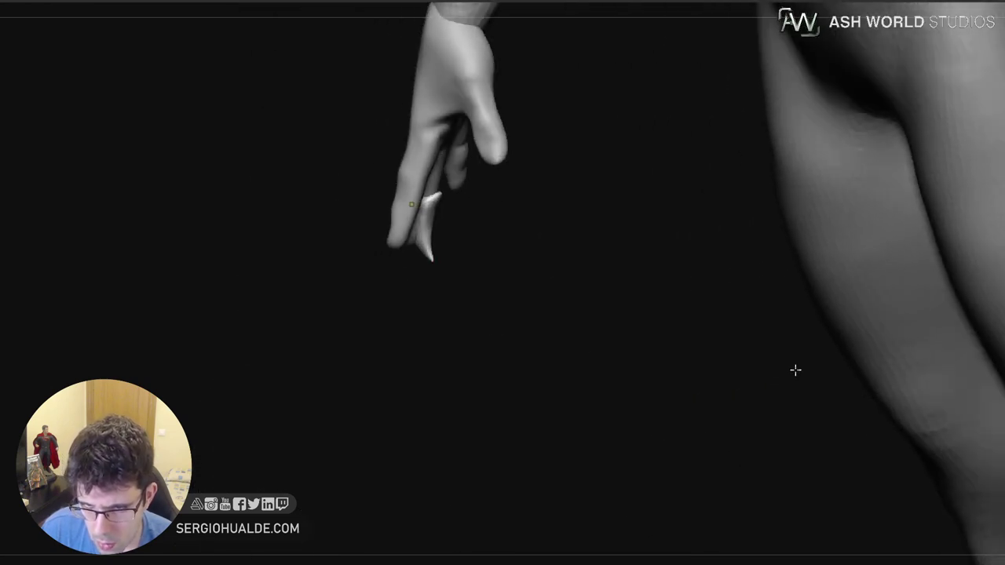
pyautogui.keyDown('alt'); pyautogui.moveTo(606, 402); pyautogui.dragTo(252, 402); pyautogui.keyUp('alt')
pyautogui.moveTo(830, 437); pyautogui.dragTo(825, 432, button='right')
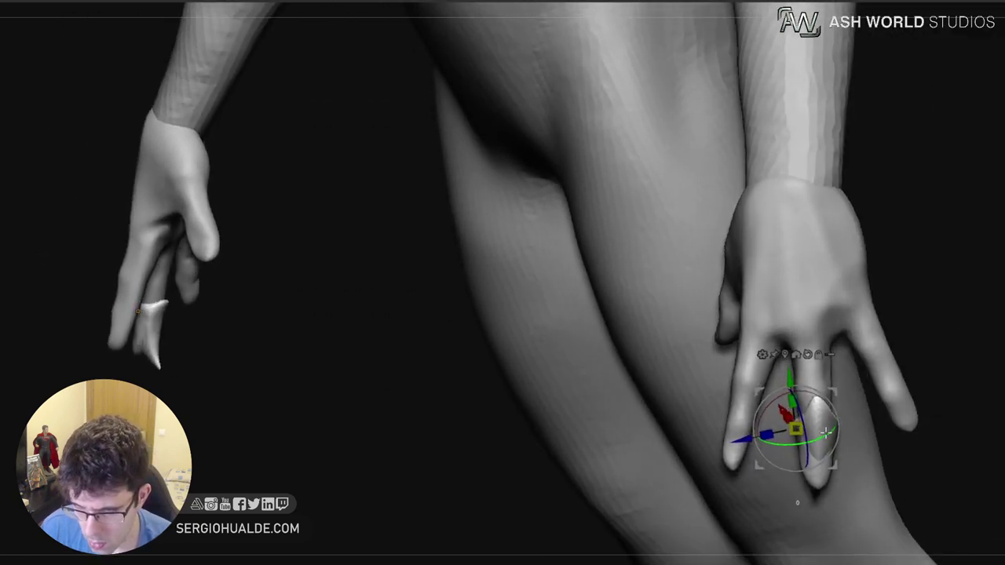
pyautogui.moveTo(834, 391); pyautogui.dragTo(790, 376)
pyautogui.keyDown('alt'); pyautogui.moveTo(772, 454); pyautogui.dragTo(766, 448); pyautogui.keyUp('alt')
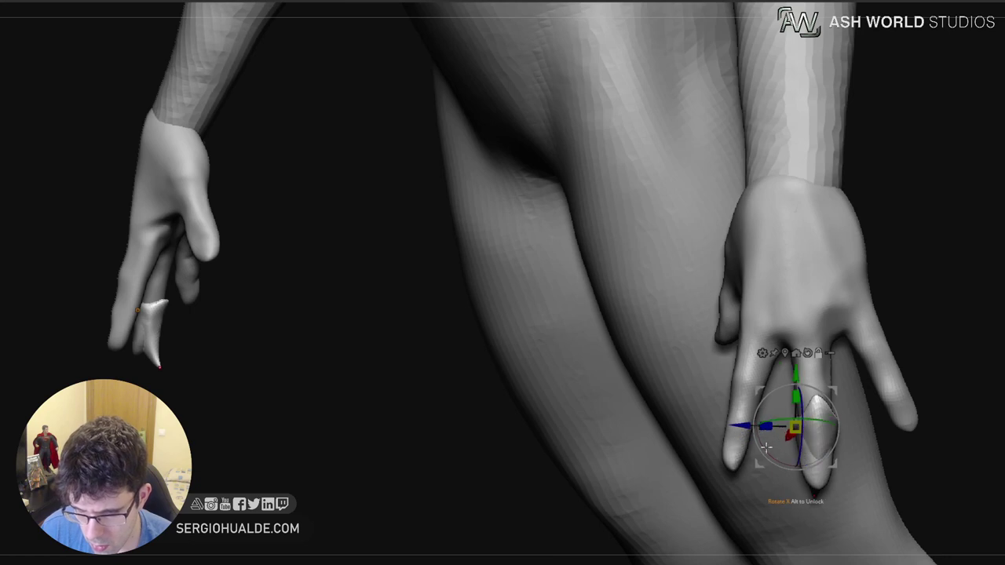
pyautogui.keyDown('alt'); pyautogui.moveTo(820, 420); pyautogui.dragTo(857, 386); pyautogui.keyUp('alt')
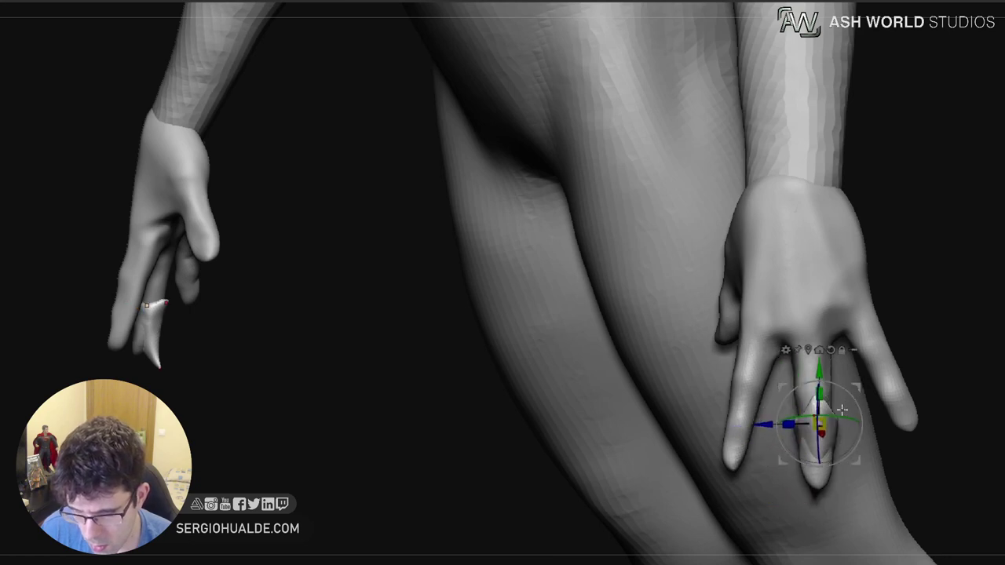
# Rotate the middle finger's claw slightly so it lines up with the finger from the front
pyautogui.press('q')
pyautogui.press('w')
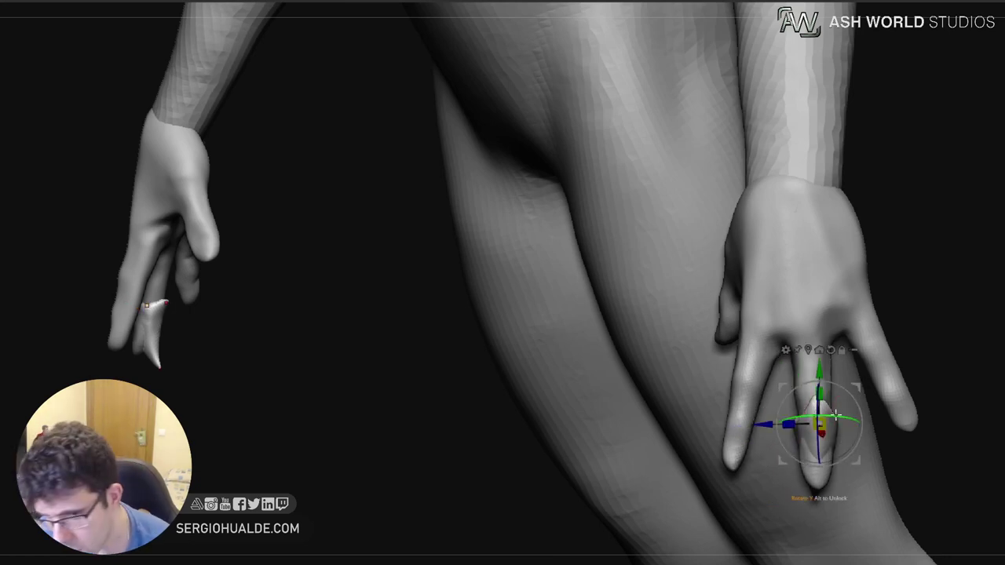
pyautogui.moveTo(837, 415); pyautogui.dragTo(843, 455)
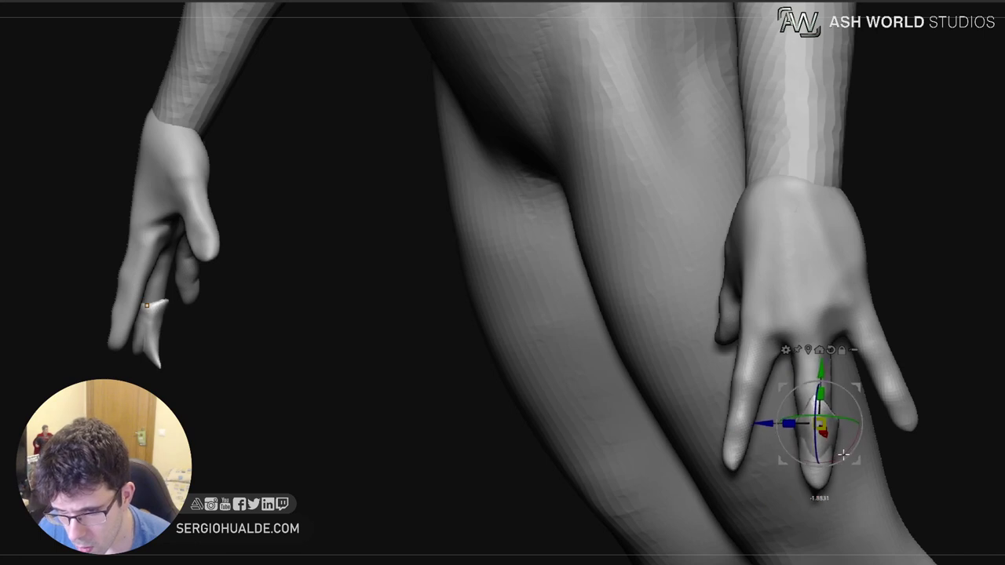
pyautogui.press('q')
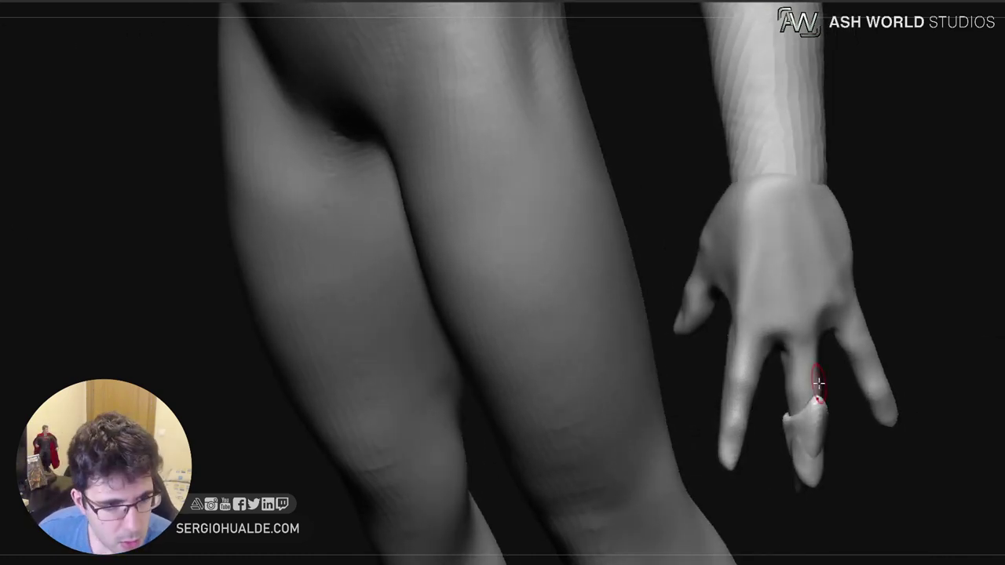
# Duplicate the middle finger's claw and place the copy over the index finger
pyautogui.keyDown('ctrl'); pyautogui.moveTo(589, 361); pyautogui.dragTo(591, 230, button='right'); pyautogui.keyUp('ctrl')
pyautogui.keyDown('ctrl'); pyautogui.moveTo(590, 229); pyautogui.dragTo(581, 326, button='right'); pyautogui.keyUp('ctrl')
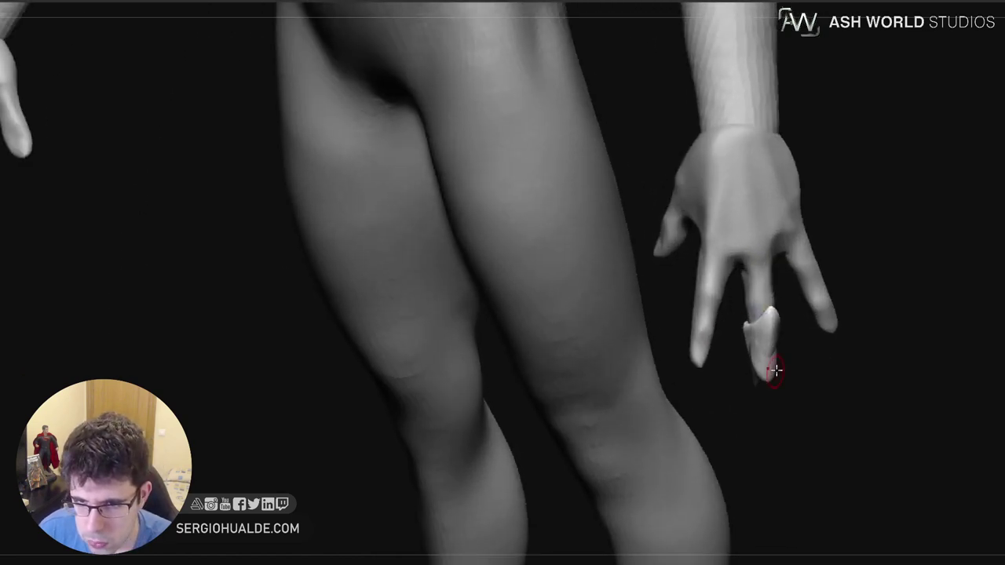
pyautogui.press('w')
pyautogui.moveTo(776, 370)
pyautogui.mouseDown(button='right')
pyautogui.moveTo(698, 369)
pyautogui.moveTo(773, 361)
pyautogui.mouseUp(button='right')
pyautogui.keyDown('ctrl'); pyautogui.moveTo(800, 293); pyautogui.dragTo(711, 344); pyautogui.keyUp('ctrl')
pyautogui.moveTo(707, 348); pyautogui.dragTo(741, 343, button='right')
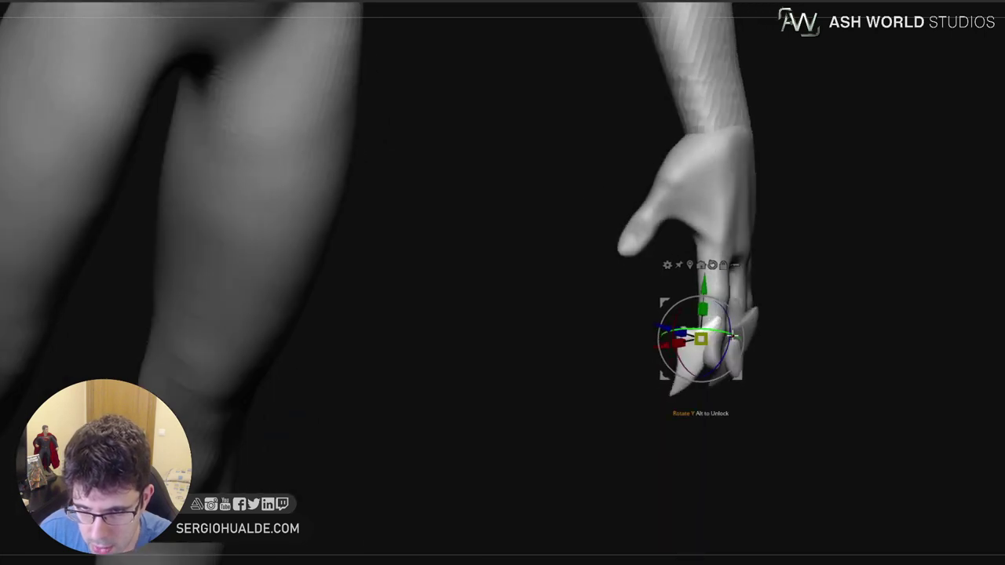
# Move and rotate the copied claw so it wraps around the index fingertip
pyautogui.moveTo(664, 347); pyautogui.dragTo(678, 345)
pyautogui.moveTo(680, 350); pyautogui.dragTo(731, 370, button='right')
pyautogui.moveTo(752, 301); pyautogui.dragTo(756, 299)
pyautogui.moveTo(740, 337); pyautogui.dragTo(758, 288)
pyautogui.moveTo(758, 296)
pyautogui.mouseDown(button='right')
pyautogui.moveTo(766, 304)
pyautogui.moveTo(775, 291)
pyautogui.mouseUp(button='right')
# Duplicate the claw for the outer finger and rotate the copy to match that finger's angle
pyautogui.keyDown('ctrl'); pyautogui.click(804, 323); pyautogui.keyUp('ctrl')
pyautogui.moveTo(837, 282); pyautogui.dragTo(846, 277)
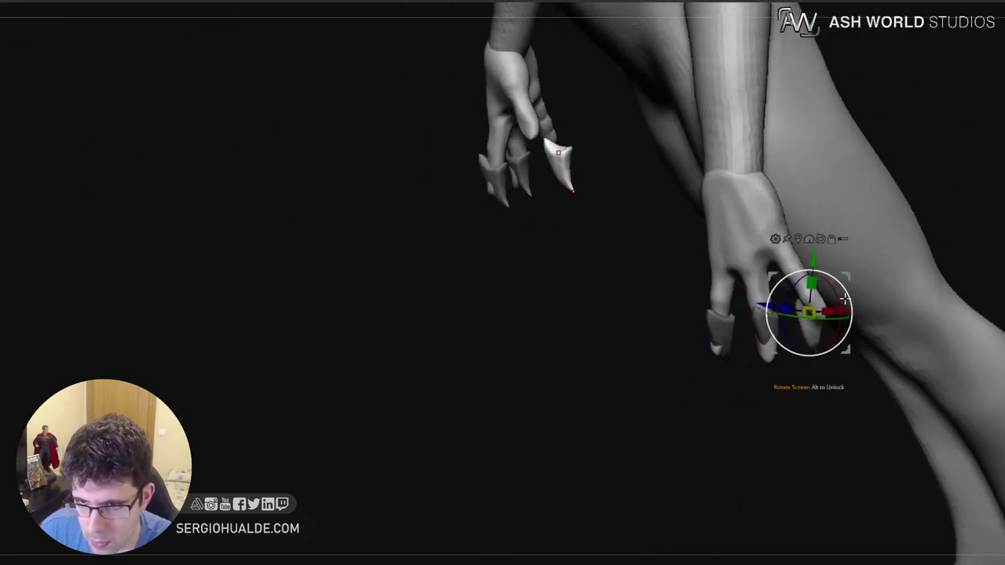
pyautogui.moveTo(826, 318); pyautogui.dragTo(828, 284)
pyautogui.moveTo(828, 284); pyautogui.dragTo(777, 308, button='right')
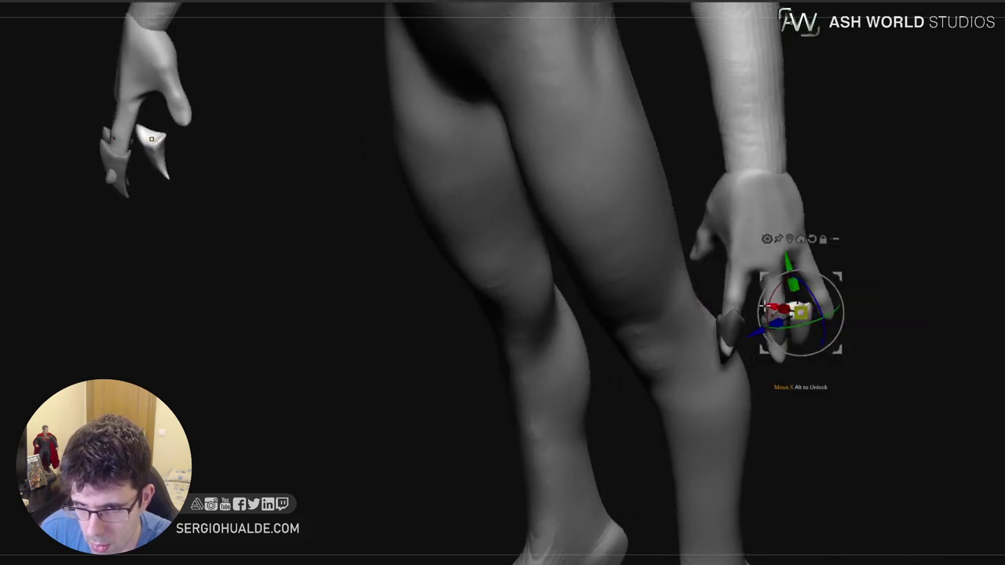
pyautogui.moveTo(769, 305); pyautogui.dragTo(777, 330)
pyautogui.moveTo(813, 258); pyautogui.dragTo(809, 245)
# Scale the outer finger's claw down slightly and bring it onto the fingertip
pyautogui.moveTo(823, 296); pyautogui.dragTo(840, 299, button='right')
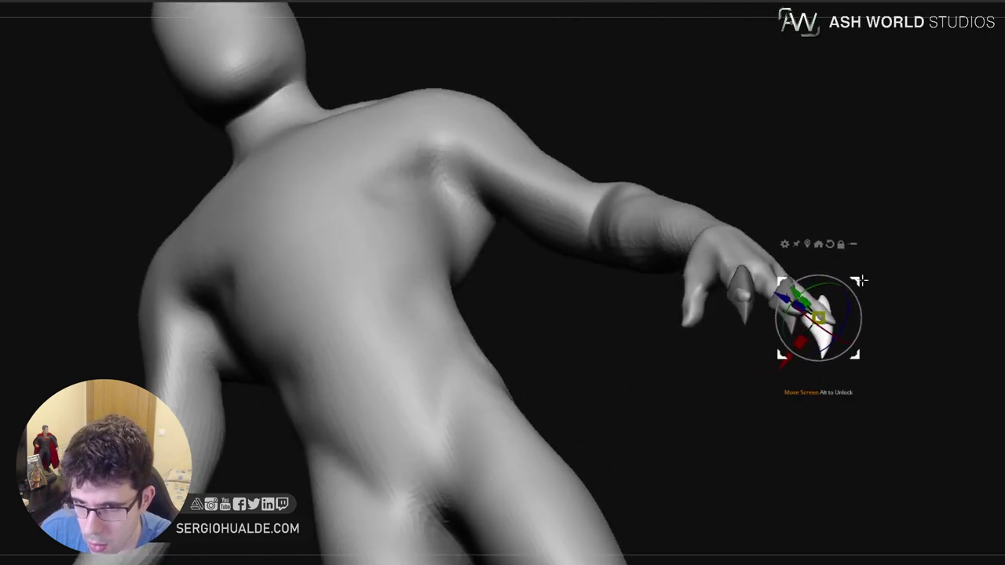
pyautogui.moveTo(822, 306); pyautogui.dragTo(824, 308)
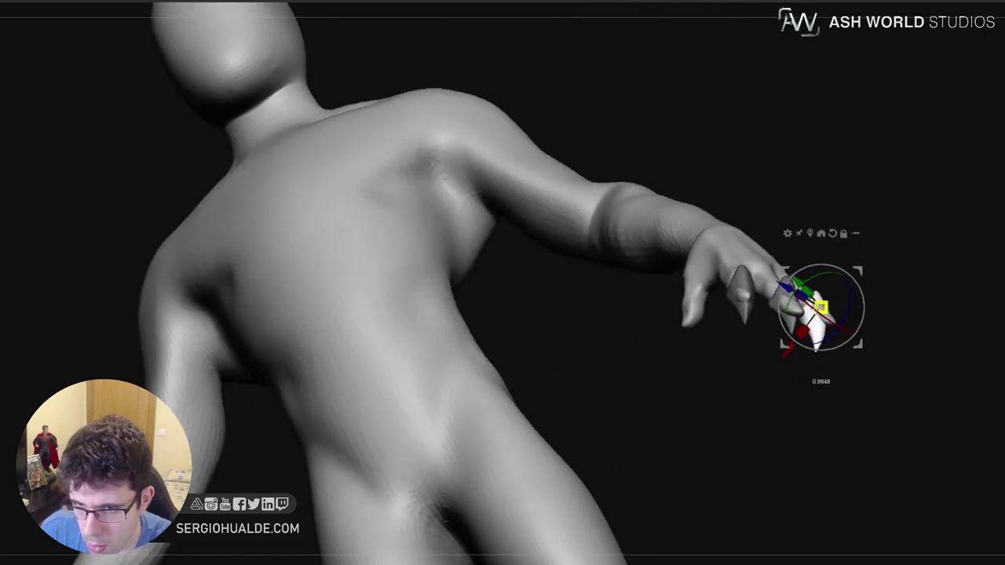
pyautogui.moveTo(824, 308); pyautogui.dragTo(758, 354, button='right')
pyautogui.moveTo(835, 315); pyautogui.dragTo(835, 330)
pyautogui.moveTo(837, 333); pyautogui.dragTo(892, 299, button='right')
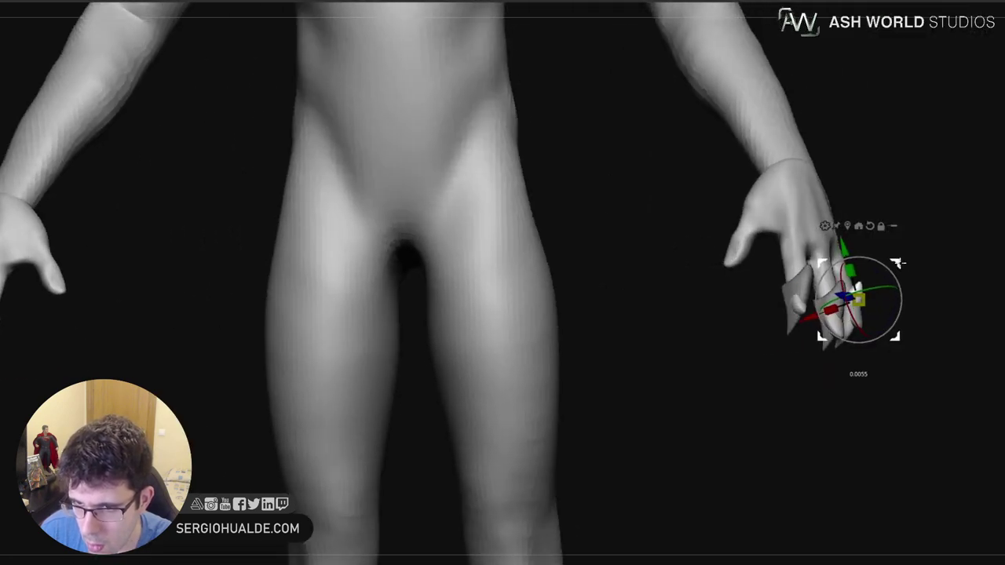
# Tilt the outer finger's claw and shift it sideways until it sits centred around the fingertip
pyautogui.moveTo(889, 280); pyautogui.dragTo(886, 268)
pyautogui.moveTo(893, 264); pyautogui.dragTo(896, 261)
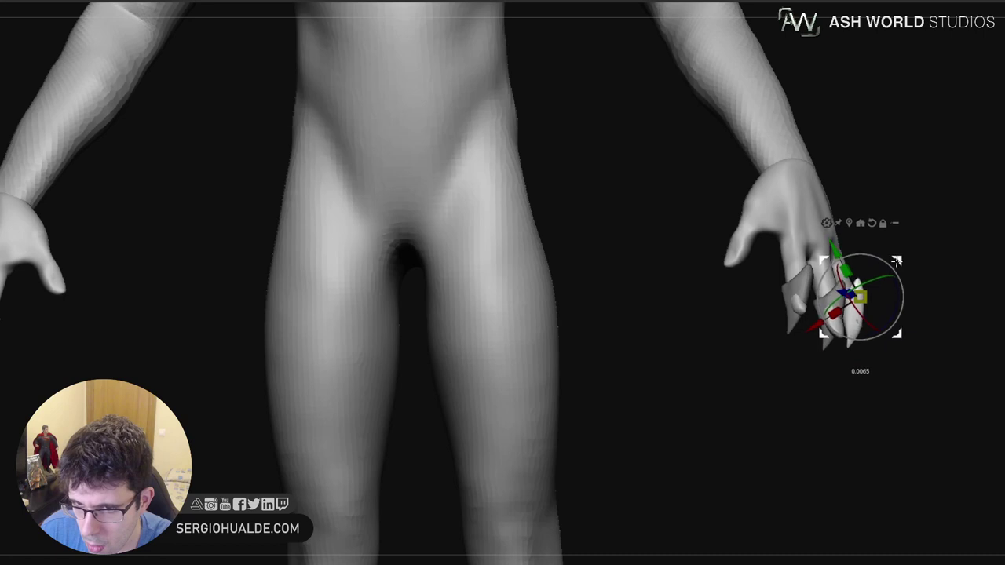
pyautogui.moveTo(890, 303); pyautogui.dragTo(856, 329, button='right')
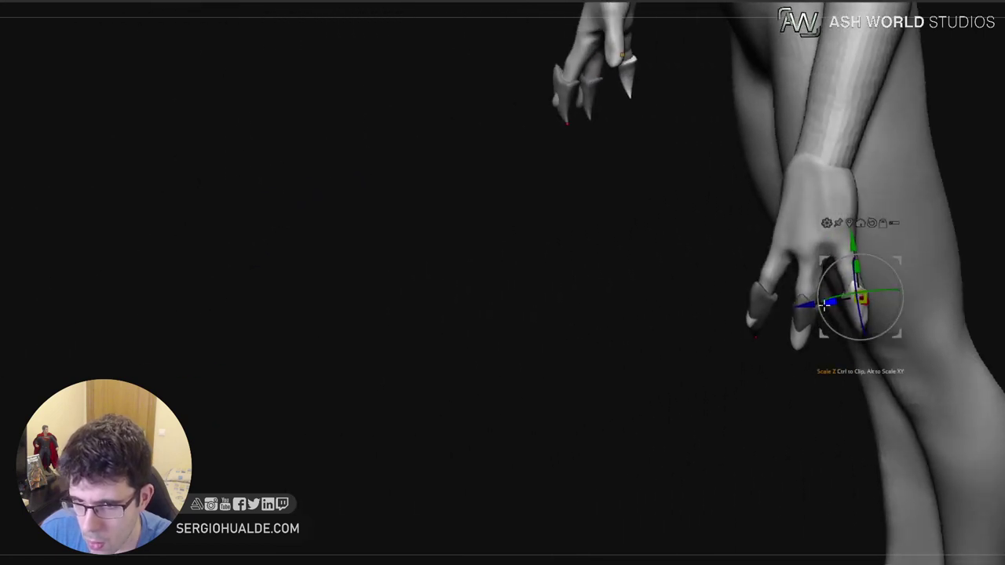
pyautogui.moveTo(812, 305); pyautogui.dragTo(807, 306)
pyautogui.moveTo(807, 306); pyautogui.dragTo(824, 306, button='right')
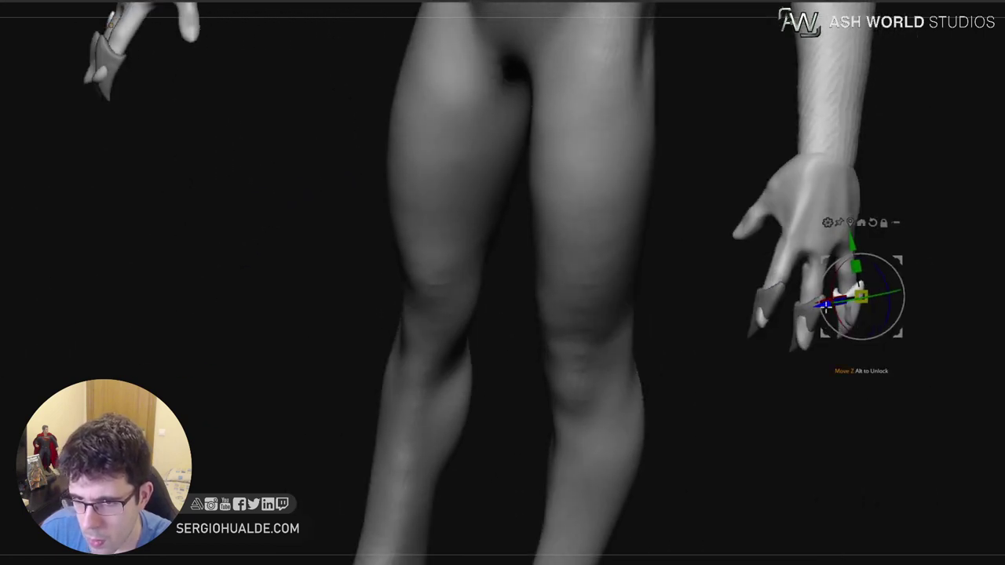
# Duplicate the claw again, turn the copy toward the thumb, and move it next to the thumb tip
pyautogui.keyDown('ctrl'); pyautogui.moveTo(820, 302); pyautogui.dragTo(699, 318); pyautogui.keyUp('ctrl')
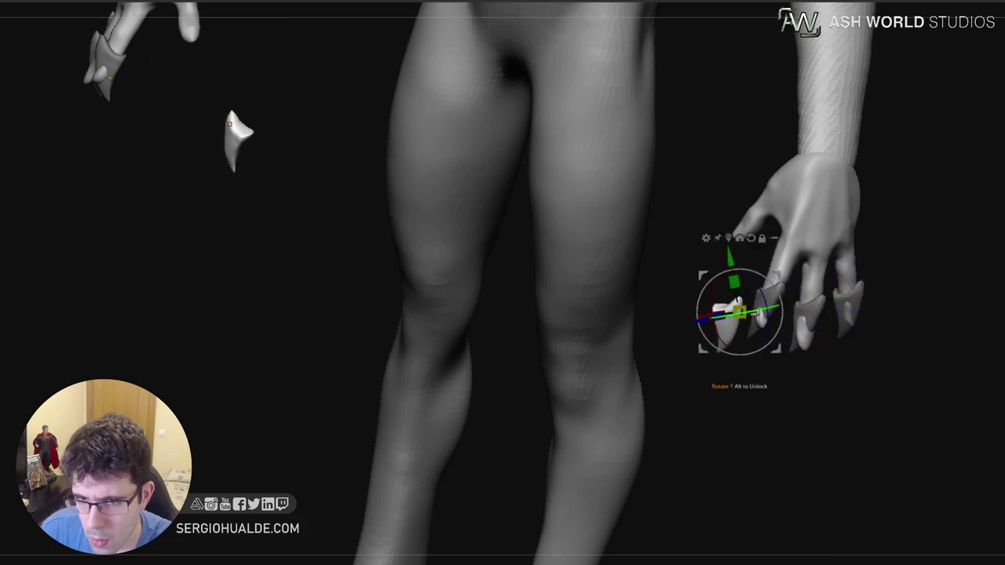
pyautogui.moveTo(778, 305); pyautogui.dragTo(745, 374)
pyautogui.moveTo(779, 277); pyautogui.dragTo(779, 201)
pyautogui.moveTo(783, 221); pyautogui.dragTo(765, 234, button='right')
pyautogui.moveTo(771, 229); pyautogui.dragTo(886, 124)
pyautogui.keyDown('alt'); pyautogui.moveTo(873, 143); pyautogui.dragTo(774, 266, button='right'); pyautogui.keyUp('alt')
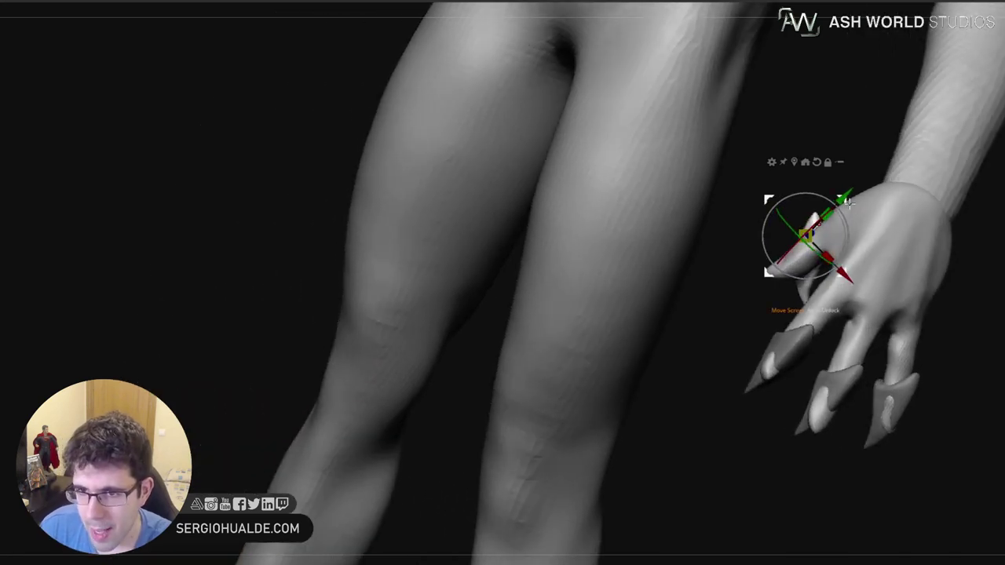
# Place the copied claw over the thumb tip and rotate it along the thumb's direction
pyautogui.moveTo(845, 201); pyautogui.dragTo(817, 205)
pyautogui.moveTo(794, 241); pyautogui.dragTo(821, 256, button='right')
pyautogui.moveTo(813, 278); pyautogui.dragTo(828, 283)
pyautogui.moveTo(773, 257); pyautogui.dragTo(777, 230)
pyautogui.moveTo(786, 245); pyautogui.dragTo(788, 318, button='right')
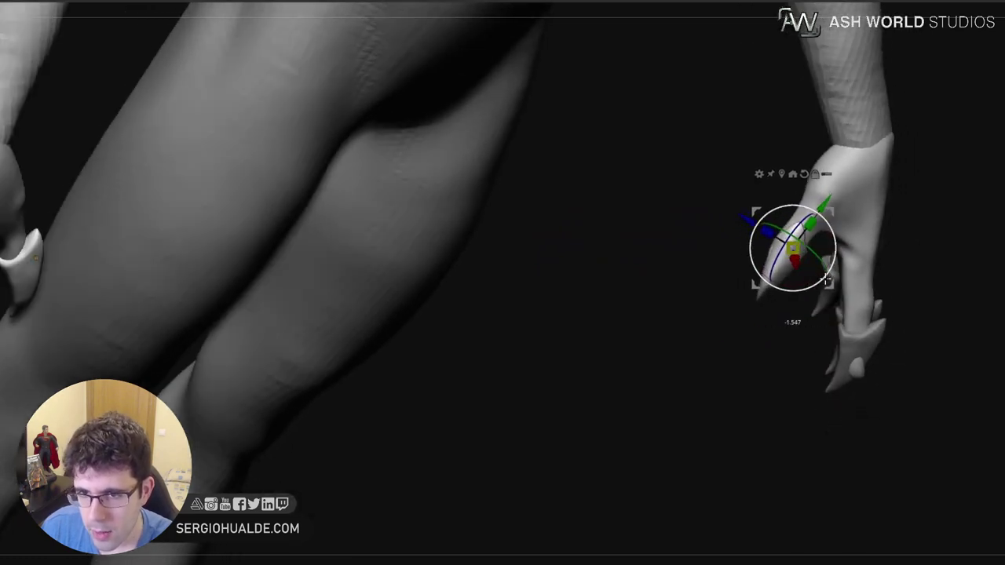
pyautogui.moveTo(831, 285); pyautogui.dragTo(809, 277)
pyautogui.moveTo(809, 278)
pyautogui.mouseDown(button='right')
pyautogui.moveTo(814, 291)
pyautogui.moveTo(809, 274)
pyautogui.mouseUp(button='right')
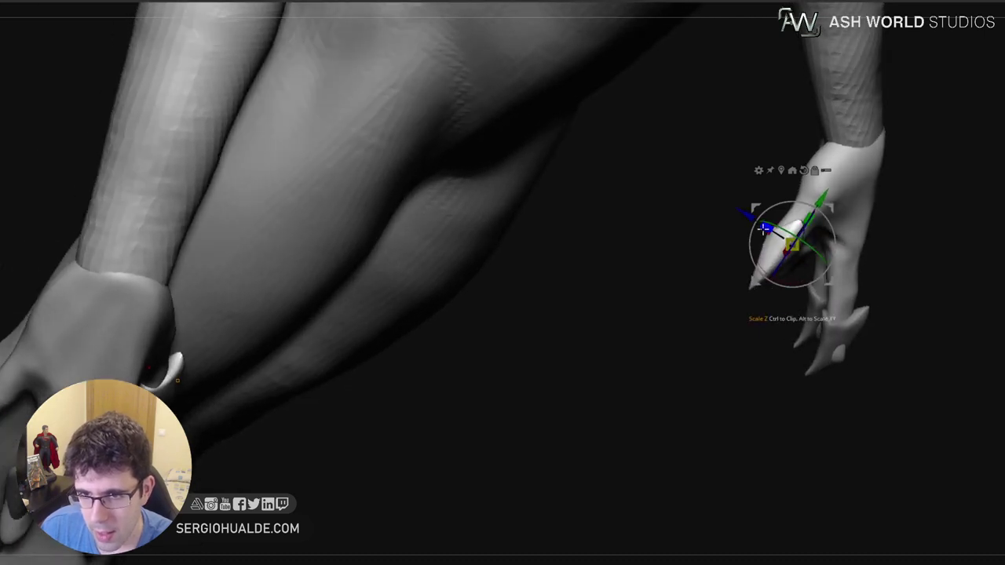
# Undo the last scaling of the thumb claw and rotate it around the thumb's axis
pyautogui.hotkey('ctrl', 'z')
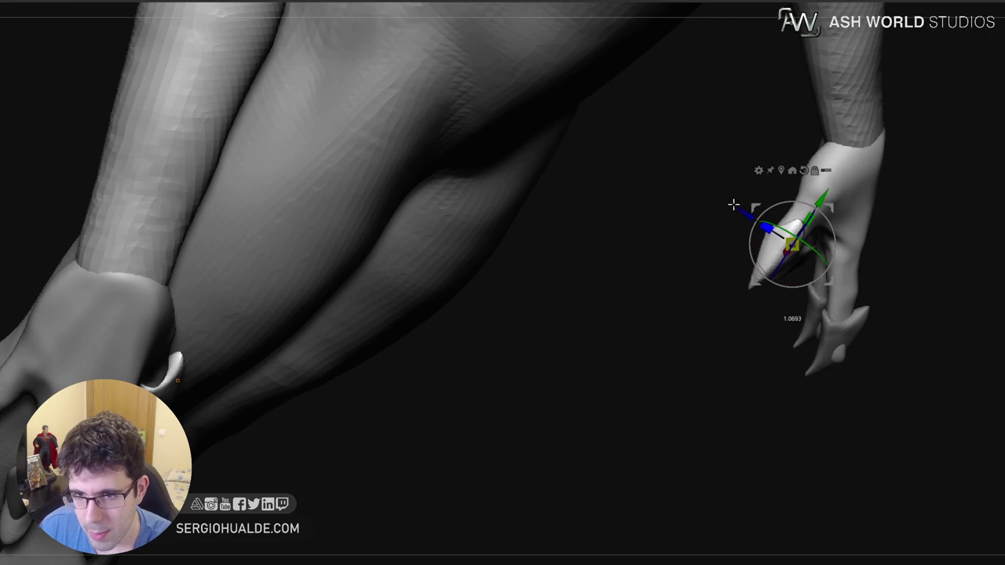
pyautogui.moveTo(789, 264); pyautogui.dragTo(777, 230, button='right')
pyautogui.moveTo(718, 176); pyautogui.dragTo(722, 174)
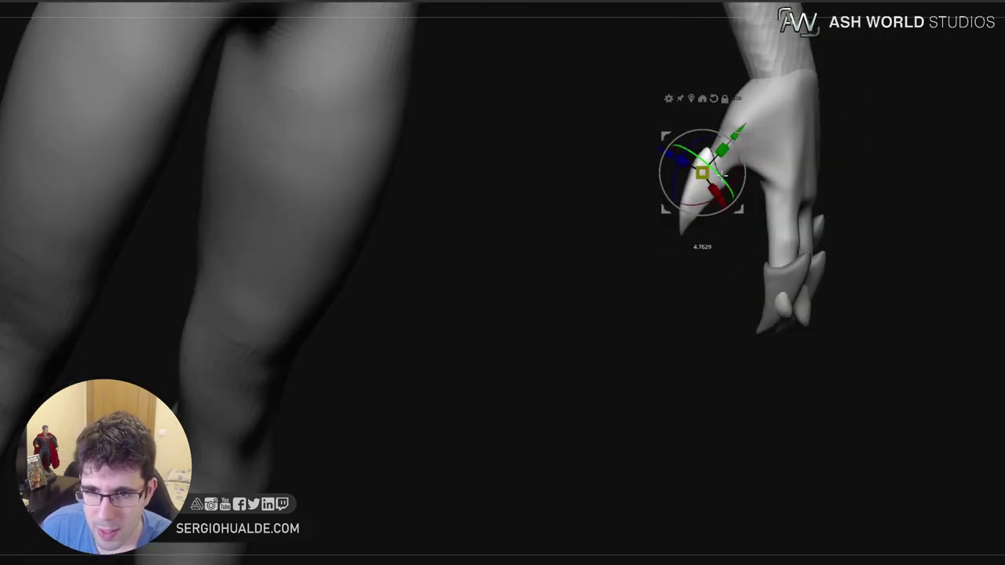
pyautogui.keyDown('alt'); pyautogui.moveTo(743, 228); pyautogui.dragTo(748, 303, button='right'); pyautogui.keyUp('alt')
pyautogui.keyDown('ctrl'); pyautogui.moveTo(748, 302); pyautogui.dragTo(808, 295, button='right'); pyautogui.keyUp('ctrl')
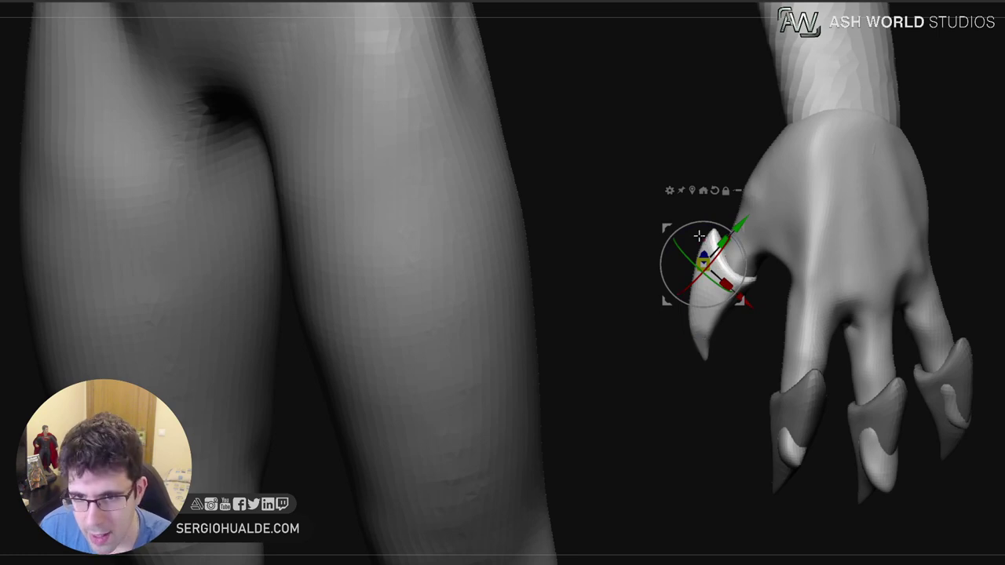
pyautogui.moveTo(699, 235); pyautogui.dragTo(694, 229, button='right')
pyautogui.moveTo(694, 227); pyautogui.dragTo(690, 228)
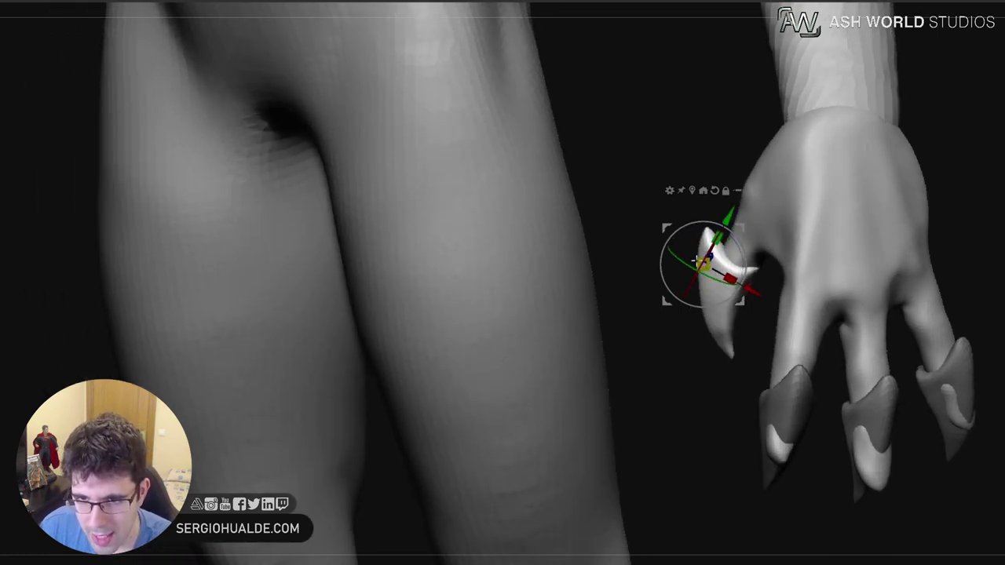
# Fine-tune the thumb claw's tilt and position so its base hugs the thumb
pyautogui.moveTo(696, 261); pyautogui.dragTo(726, 270, button='right')
pyautogui.moveTo(744, 302); pyautogui.dragTo(740, 311)
pyautogui.moveTo(722, 287)
pyautogui.mouseDown(button='right')
pyautogui.moveTo(751, 285)
pyautogui.moveTo(724, 279)
pyautogui.mouseUp(button='right')
pyautogui.moveTo(744, 244); pyautogui.dragTo(744, 243)
pyautogui.moveTo(739, 263)
pyautogui.mouseDown(button='right')
pyautogui.moveTo(738, 353)
pyautogui.moveTo(736, 270)
pyautogui.moveTo(742, 279)
pyautogui.moveTo(748, 267)
pyautogui.mouseUp(button='right')
pyautogui.moveTo(752, 249); pyautogui.dragTo(753, 249)
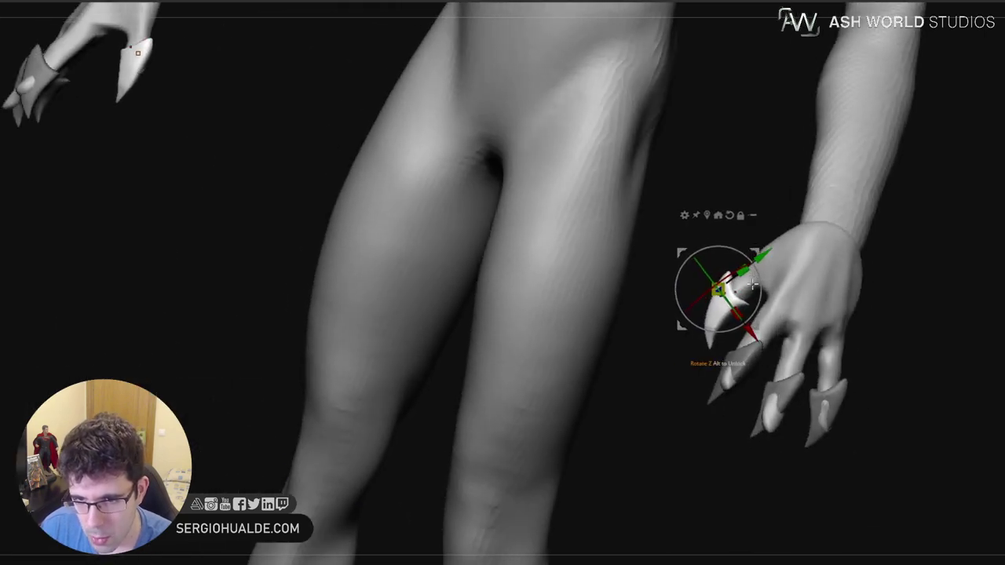
# Seat the thumb claw by shifting it along its axes and rotating it slightly from several views
pyautogui.keyDown('ctrl'); pyautogui.moveTo(752, 285); pyautogui.dragTo(750, 263, button='right'); pyautogui.keyUp('ctrl')
pyautogui.moveTo(741, 333)
pyautogui.mouseDown(button='right')
pyautogui.moveTo(844, 346)
pyautogui.moveTo(742, 359)
pyautogui.moveTo(738, 343)
pyautogui.mouseUp(button='right')
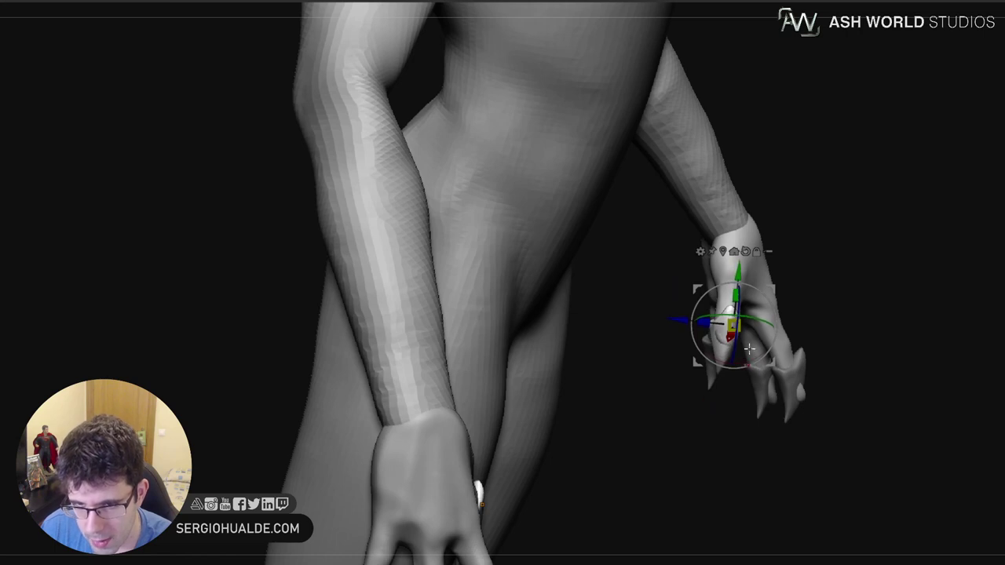
pyautogui.moveTo(726, 343); pyautogui.dragTo(726, 339)
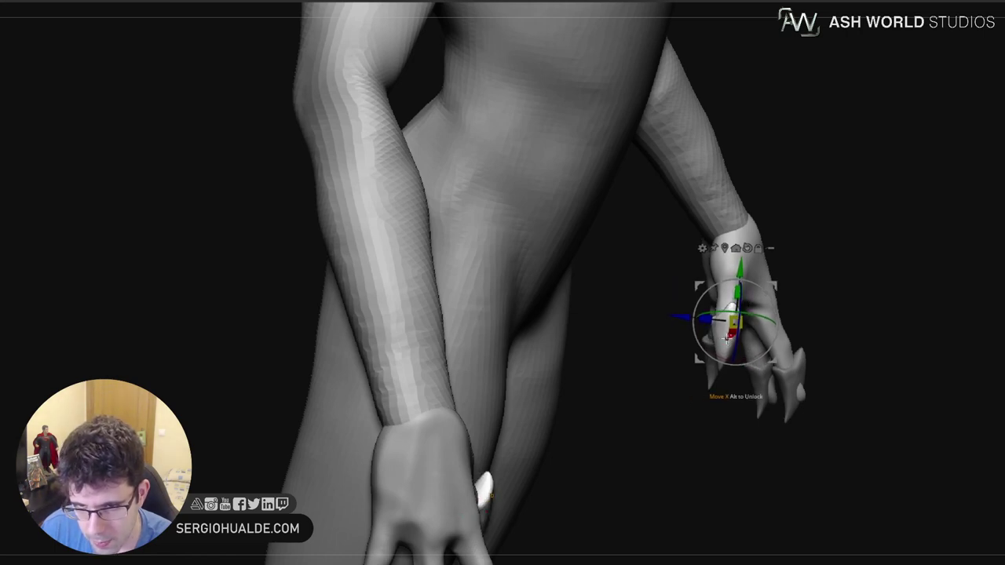
pyautogui.moveTo(739, 269); pyautogui.dragTo(741, 260)
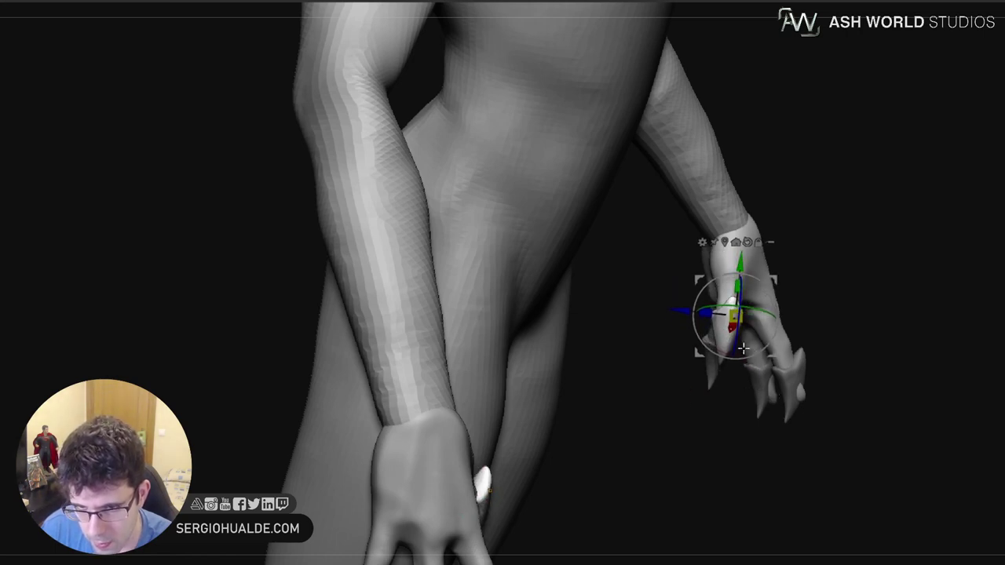
pyautogui.moveTo(743, 348); pyautogui.dragTo(742, 353)
pyautogui.moveTo(758, 312); pyautogui.dragTo(761, 313)
pyautogui.moveTo(759, 321); pyautogui.dragTo(669, 325, button='right')
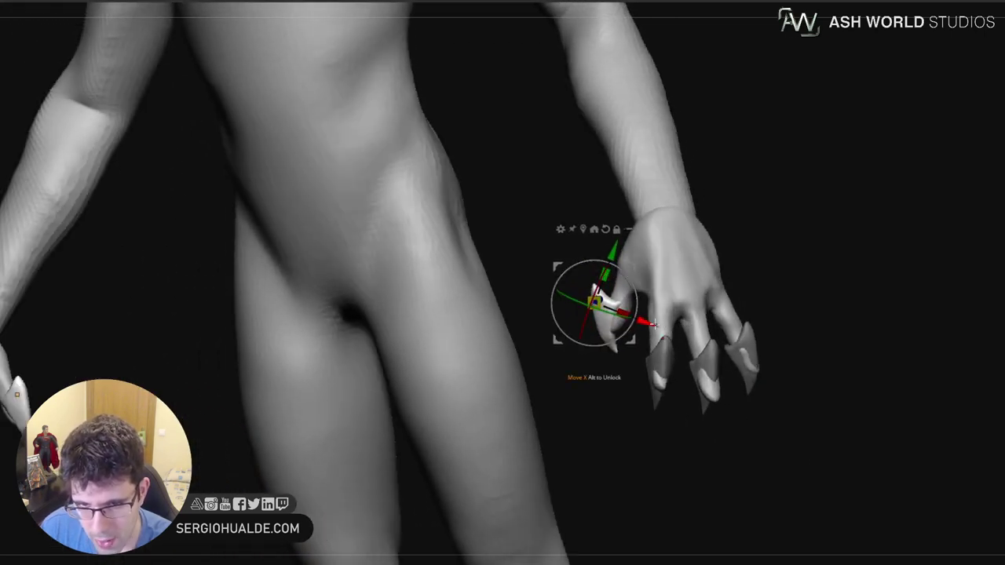
pyautogui.moveTo(655, 325)
pyautogui.mouseDown()
pyautogui.moveTo(666, 330)
pyautogui.moveTo(644, 325)
pyautogui.mouseUp()
# Leave the transform gizmo, make the hand the active subtool, and isolate it
pyautogui.press('q')
pyautogui.keyDown('ctrl'); pyautogui.moveTo(696, 361); pyautogui.dragTo(715, 294, button='right'); pyautogui.keyUp('ctrl')
pyautogui.moveTo(739, 346)
pyautogui.keyDown('shift'); pyautogui.mouseDown(button='right')
pyautogui.moveTo(717, 330)
pyautogui.moveTo(691, 415)
pyautogui.moveTo(693, 451)
pyautogui.mouseUp(button='right'); pyautogui.keyUp('shift')
pyautogui.keyDown('alt'); pyautogui.click(685, 313); pyautogui.keyUp('alt')
pyautogui.hotkey('alt', 's')
pyautogui.moveTo(750, 384); pyautogui.dragTo(699, 399, button='right')
pyautogui.keyDown('ctrl'); pyautogui.moveTo(726, 311); pyautogui.dragTo(735, 358, button='right'); pyautogui.keyUp('ctrl')
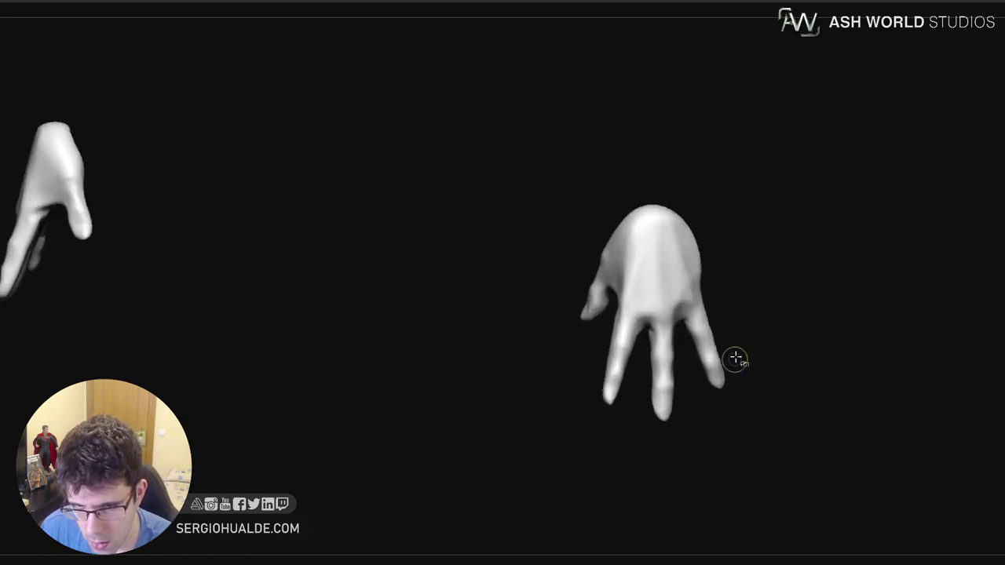
# Hide the tips of the isolated hand's fingers and thumb where the claws cover them
pyautogui.moveTo(735, 358)
pyautogui.keyDown('ctrl'); pyautogui.keyDown('shift'); pyautogui.mouseDown()
pyautogui.moveTo(708, 349)
pyautogui.moveTo(696, 370)
pyautogui.moveTo(626, 376)
pyautogui.moveTo(556, 416)
pyautogui.moveTo(738, 364)
pyautogui.mouseUp(); pyautogui.keyUp('shift'); pyautogui.keyUp('ctrl')
pyautogui.keyDown('ctrl'); pyautogui.keyDown('shift'); pyautogui.click(927, 382); pyautogui.keyUp('shift'); pyautogui.keyUp('ctrl')
pyautogui.moveTo(755, 352); pyautogui.dragTo(575, 408, button='right')
pyautogui.moveTo(616, 321)
pyautogui.keyDown('ctrl'); pyautogui.keyDown('alt'); pyautogui.keyDown('shift'); pyautogui.mouseDown()
pyautogui.moveTo(543, 332)
pyautogui.moveTo(601, 370)
pyautogui.mouseUp(); pyautogui.keyUp('shift'); pyautogui.keyUp('alt'); pyautogui.keyUp('ctrl')
pyautogui.moveTo(604, 347); pyautogui.dragTo(609, 335, button='right')
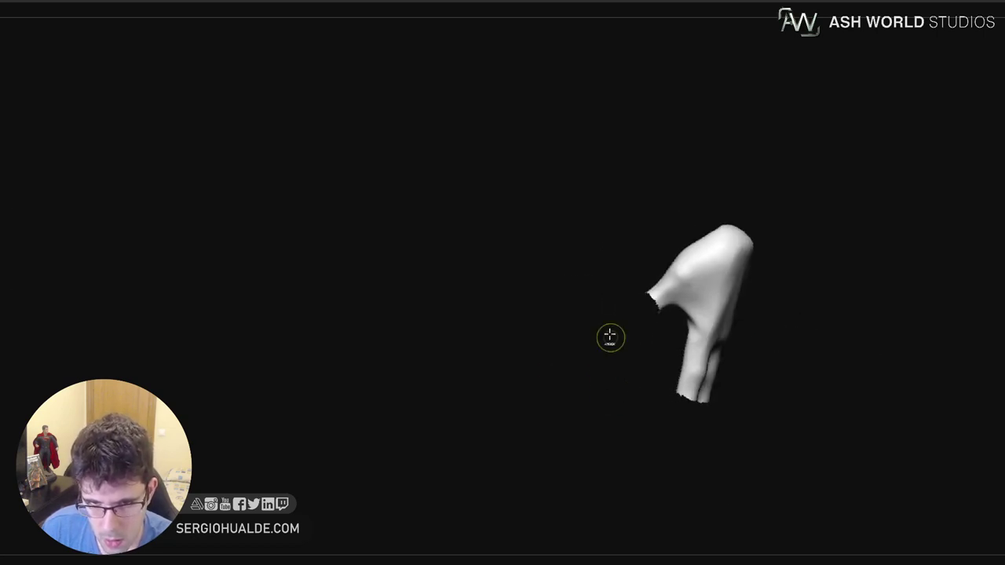
pyautogui.moveTo(610, 336)
pyautogui.mouseDown()
pyautogui.moveTo(651, 329)
pyautogui.moveTo(639, 370)
pyautogui.moveTo(625, 366)
pyautogui.mouseUp()
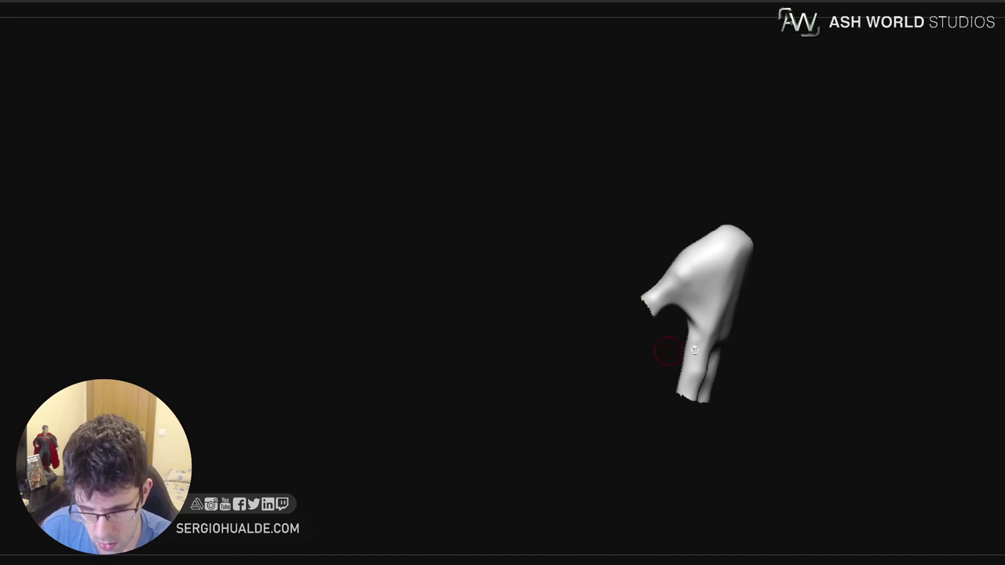
pyautogui.keyDown('ctrl'); pyautogui.keyDown('shift'); pyautogui.click(764, 436); pyautogui.keyUp('shift'); pyautogui.keyUp('ctrl')
# Make the body the active subtool and isolate it from the hands and claws
pyautogui.keyDown('ctrl'); pyautogui.moveTo(708, 400); pyautogui.dragTo(756, 418, button='right'); pyautogui.keyUp('ctrl')
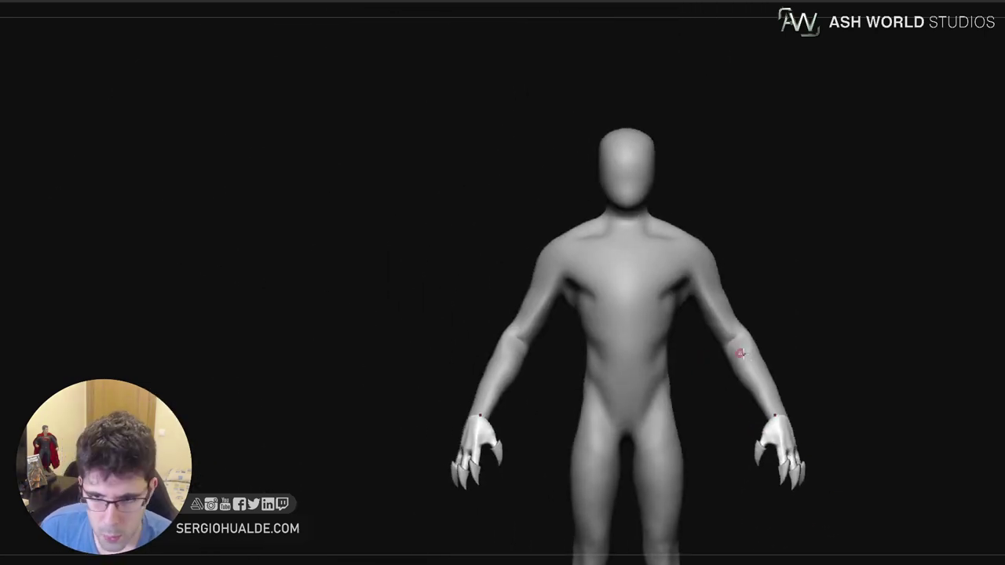
pyautogui.keyDown('alt'); pyautogui.click(744, 354); pyautogui.keyUp('alt')
pyautogui.keyDown('ctrl'); pyautogui.moveTo(746, 321); pyautogui.dragTo(755, 381, button='right'); pyautogui.keyUp('ctrl')
pyautogui.hotkey('alt', 's')
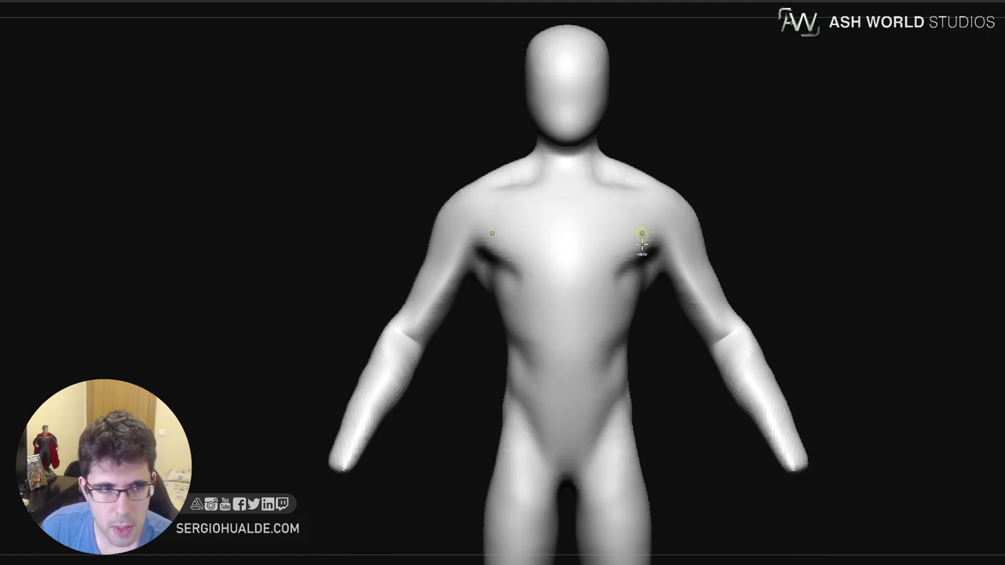
# Pull the lower face forward into a protruding snout and raise its upper front edge in profile
pyautogui.keyDown('ctrl'); pyautogui.moveTo(642, 244); pyautogui.dragTo(629, 203, button='right'); pyautogui.keyUp('ctrl')
pyautogui.keyDown('alt'); pyautogui.moveTo(629, 202); pyautogui.dragTo(625, 401, button='right'); pyautogui.keyUp('alt')
pyautogui.moveTo(676, 326); pyautogui.dragTo(634, 322, button='right')
pyautogui.moveTo(548, 290)
pyautogui.keyDown('ctrl'); pyautogui.mouseDown(button='right')
pyautogui.moveTo(543, 346)
pyautogui.moveTo(516, 338)
pyautogui.mouseUp(button='right'); pyautogui.keyUp('ctrl')
pyautogui.press('s')
pyautogui.moveTo(518, 339); pyautogui.dragTo(534, 341)
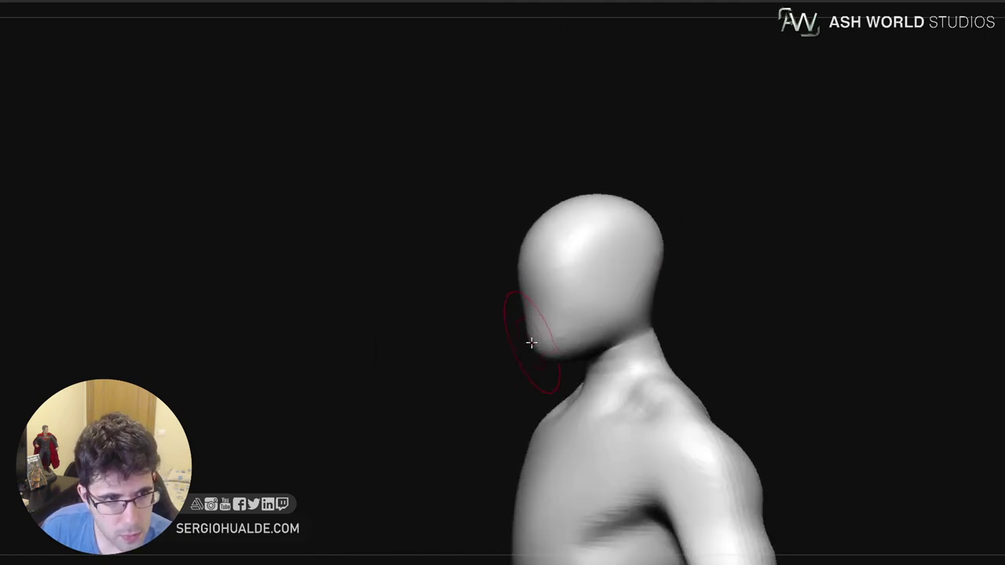
pyautogui.moveTo(531, 342); pyautogui.dragTo(521, 345, button='right')
pyautogui.moveTo(532, 315)
pyautogui.mouseDown()
pyautogui.moveTo(475, 325)
pyautogui.moveTo(513, 374)
pyautogui.moveTo(508, 360)
pyautogui.mouseUp()
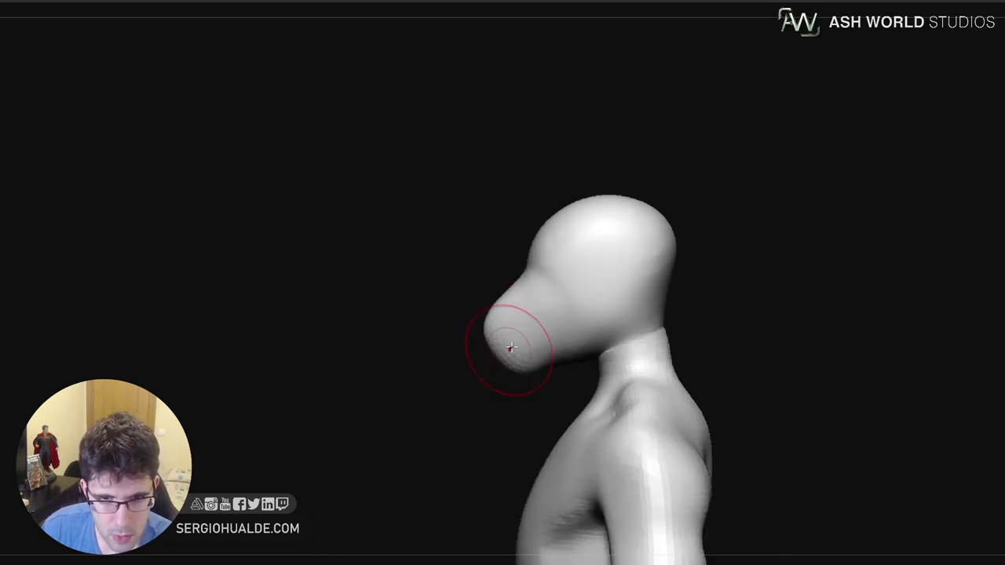
pyautogui.moveTo(497, 313); pyautogui.dragTo(480, 293)
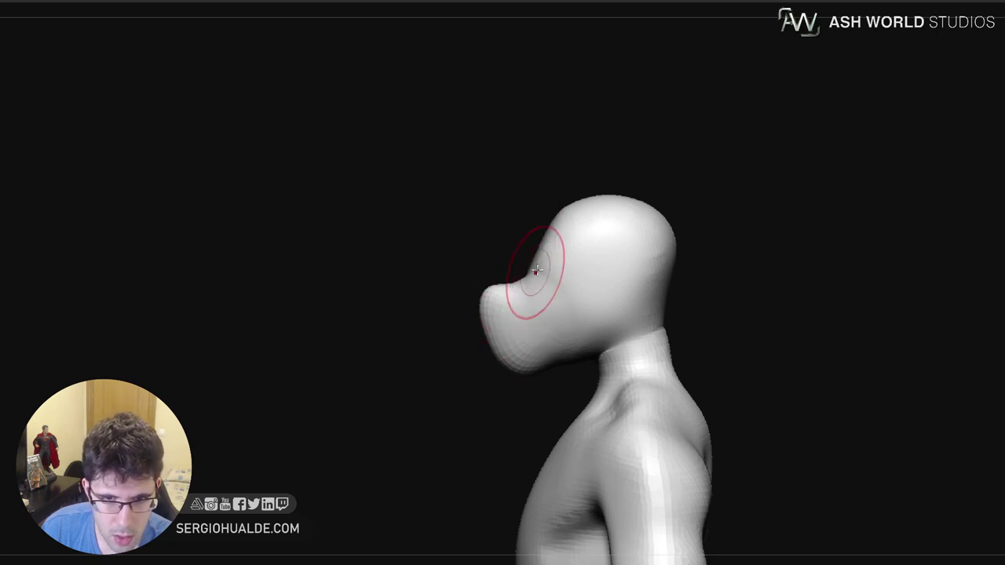
# Carve slanted eye sockets beneath an angry brow and hollow the cheeks behind the snout
pyautogui.moveTo(554, 287); pyautogui.dragTo(518, 280, button='right')
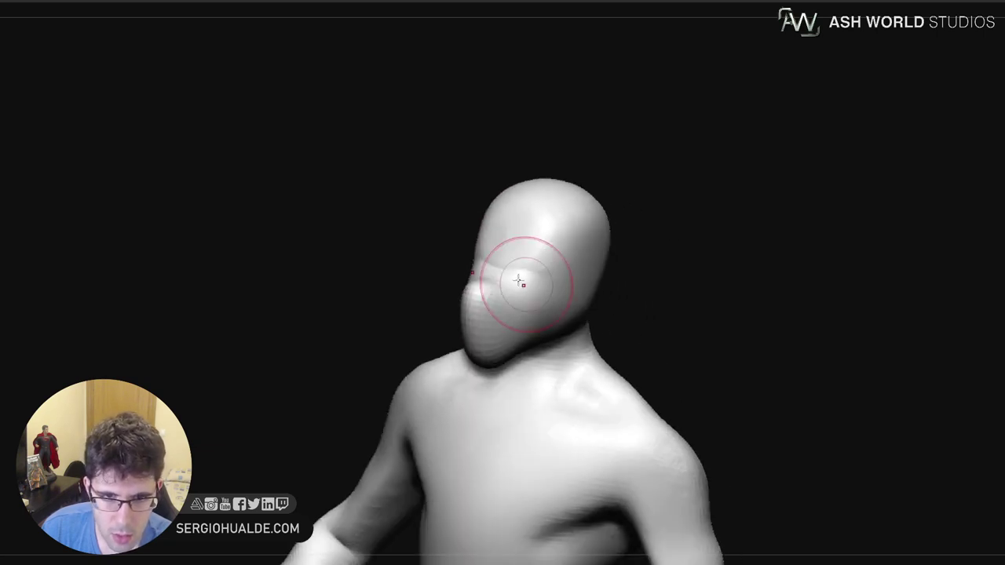
pyautogui.moveTo(517, 280); pyautogui.dragTo(557, 265)
pyautogui.moveTo(562, 267); pyautogui.dragTo(558, 268, button='right')
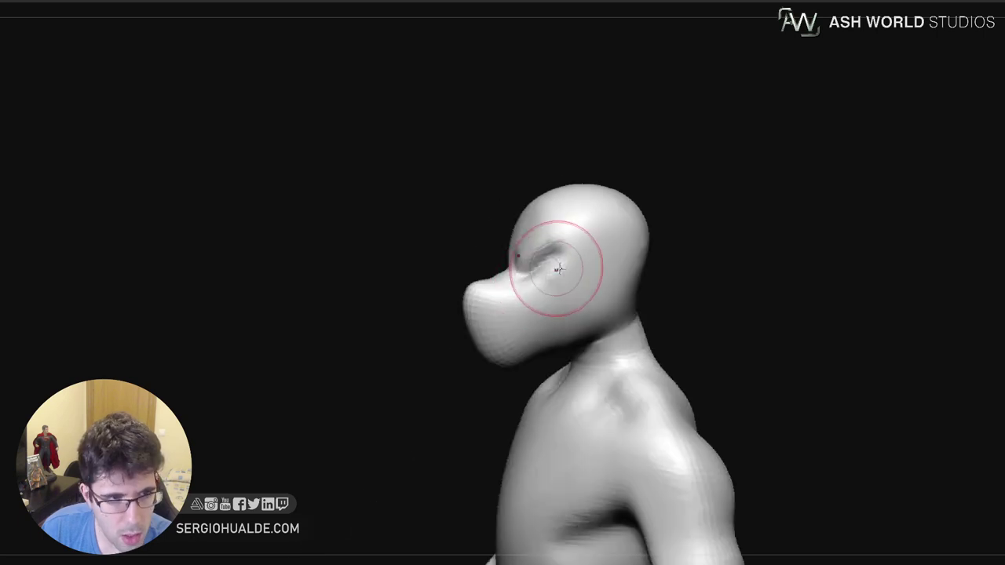
pyautogui.moveTo(558, 268)
pyautogui.mouseDown()
pyautogui.moveTo(581, 253)
pyautogui.moveTo(545, 281)
pyautogui.moveTo(567, 287)
pyautogui.moveTo(533, 284)
pyautogui.mouseUp()
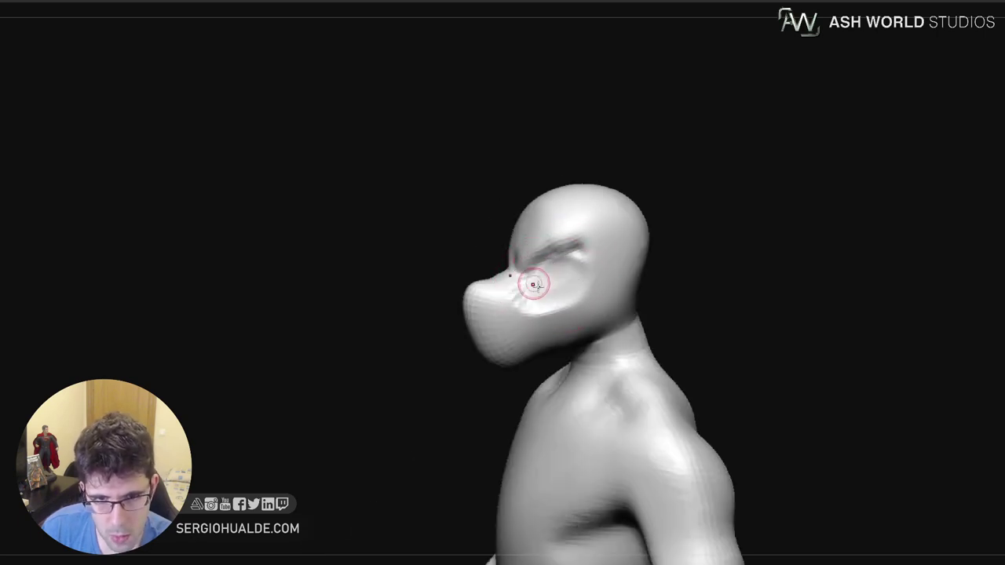
pyautogui.moveTo(533, 284); pyautogui.dragTo(538, 271, button='right')
pyautogui.moveTo(523, 260); pyautogui.dragTo(579, 242)
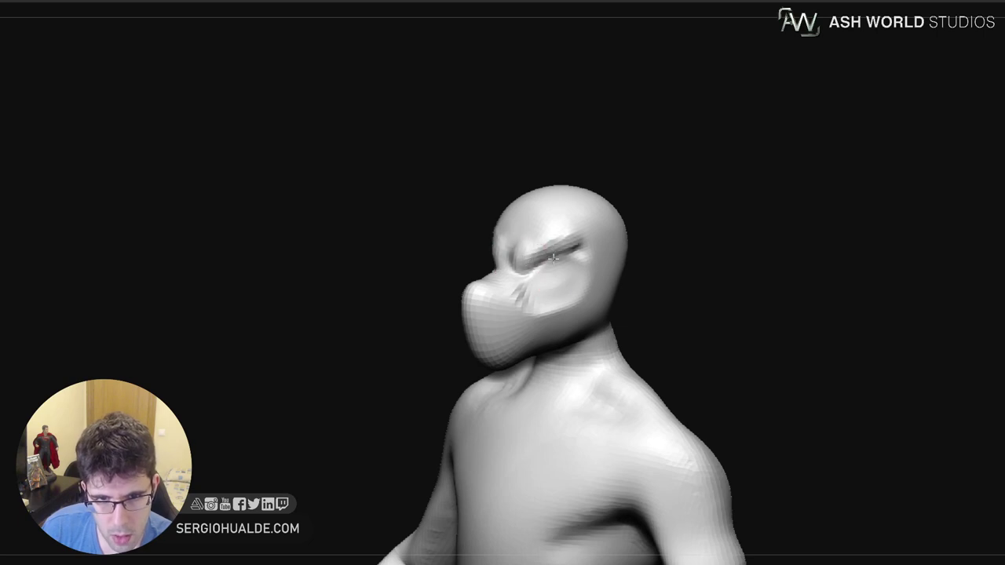
# Pull a small raised nose tip out of the front of the snout and refine the cheek beside it
pyautogui.moveTo(564, 289); pyautogui.dragTo(544, 285, button='right')
pyautogui.press('s')
pyautogui.moveTo(544, 286); pyautogui.dragTo(550, 285)
pyautogui.moveTo(511, 332)
pyautogui.mouseDown(button='right')
pyautogui.moveTo(525, 329)
pyautogui.moveTo(485, 316)
pyautogui.mouseUp(button='right')
pyautogui.press('s')
pyautogui.moveTo(469, 300); pyautogui.dragTo(455, 284)
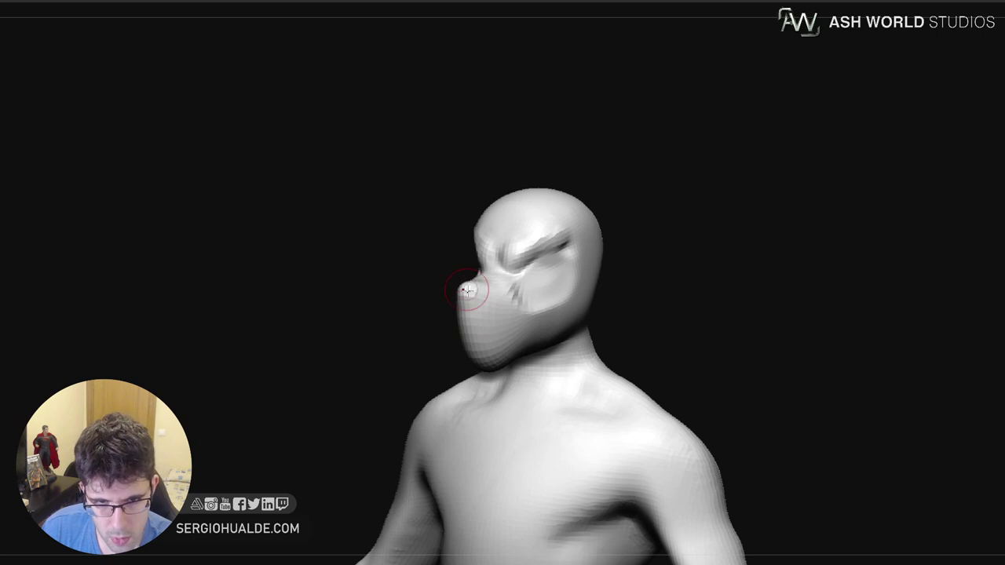
pyautogui.moveTo(491, 309); pyautogui.dragTo(507, 308, button='right')
pyautogui.moveTo(502, 288)
pyautogui.mouseDown()
pyautogui.moveTo(511, 295)
pyautogui.moveTo(483, 304)
pyautogui.mouseUp()
pyautogui.keyDown('alt'); pyautogui.moveTo(506, 305); pyautogui.dragTo(529, 335, button='right'); pyautogui.keyUp('alt')
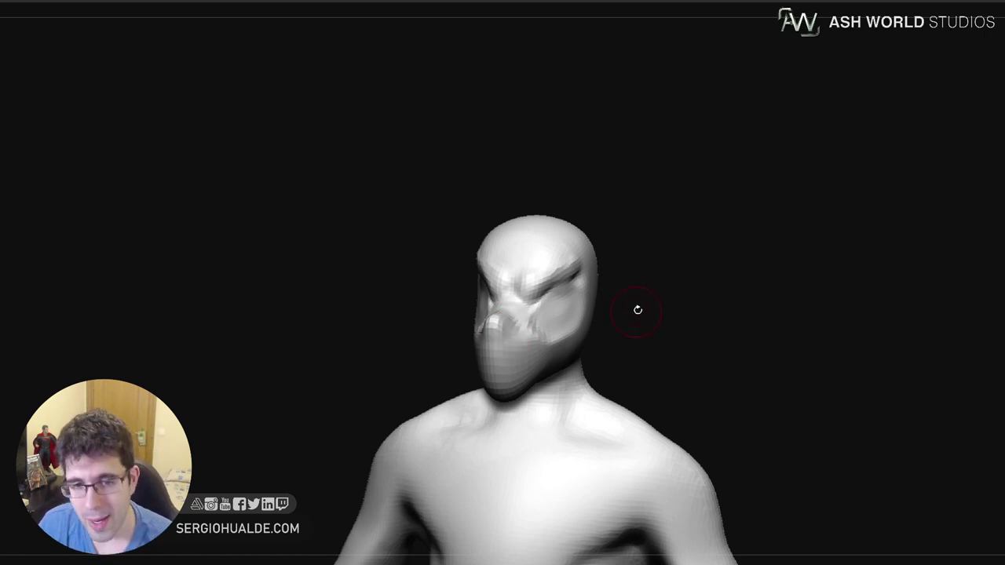
# Deepen the eye sockets and fill out the bridge and sides of the snout
pyautogui.moveTo(636, 309)
pyautogui.mouseDown()
pyautogui.moveTo(589, 311)
pyautogui.moveTo(585, 353)
pyautogui.mouseUp()
pyautogui.moveTo(511, 354)
pyautogui.mouseDown()
pyautogui.moveTo(485, 403)
pyautogui.moveTo(511, 406)
pyautogui.moveTo(491, 394)
pyautogui.moveTo(484, 403)
pyautogui.mouseUp()
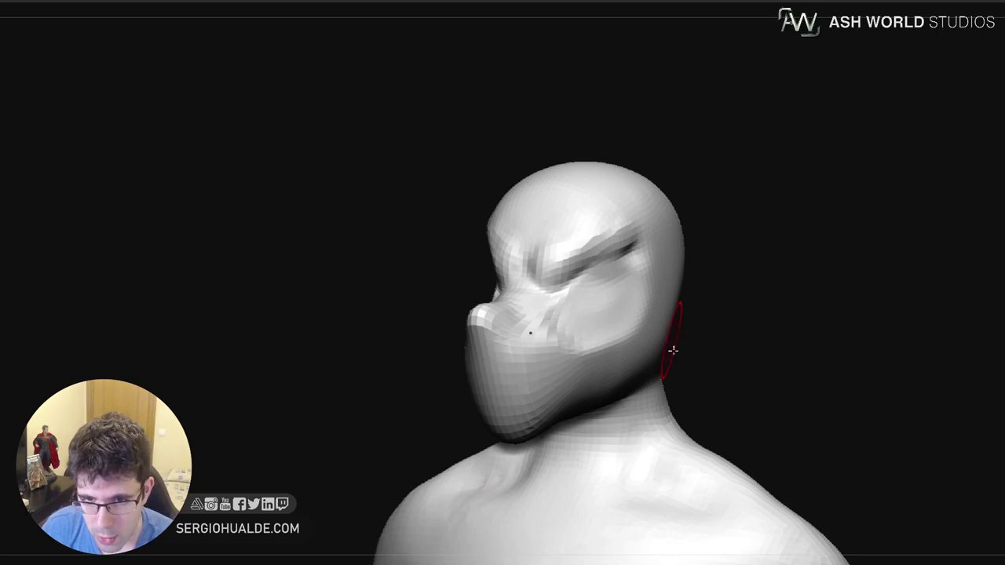
pyautogui.moveTo(777, 316); pyautogui.dragTo(751, 319)
pyautogui.moveTo(642, 277)
pyautogui.mouseDown()
pyautogui.moveTo(579, 298)
pyautogui.moveTo(601, 294)
pyautogui.moveTo(584, 300)
pyautogui.moveTo(602, 325)
pyautogui.moveTo(518, 336)
pyautogui.moveTo(521, 346)
pyautogui.moveTo(562, 317)
pyautogui.mouseUp()
pyautogui.moveTo(452, 353)
pyautogui.mouseDown()
pyautogui.moveTo(512, 344)
pyautogui.moveTo(507, 326)
pyautogui.mouseUp()
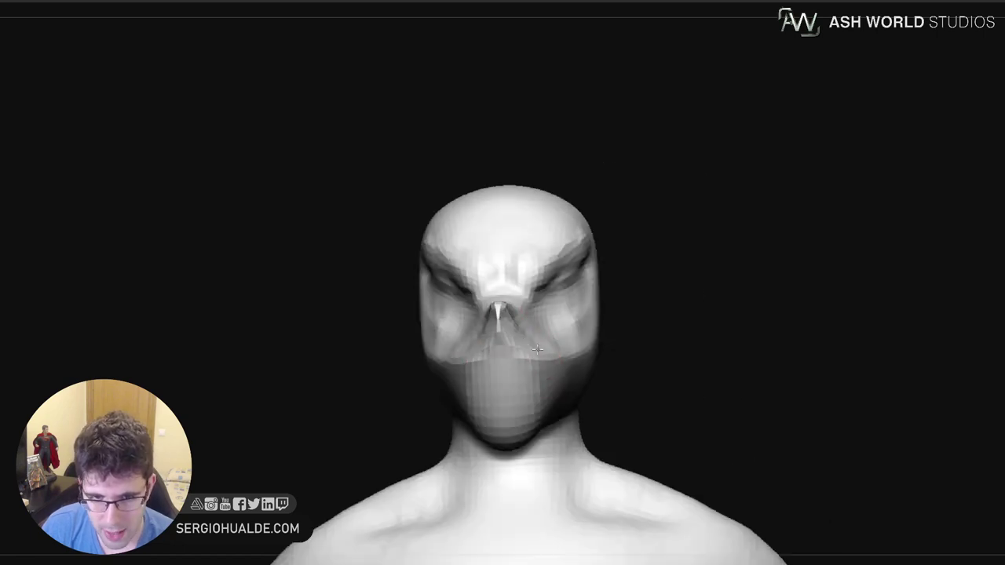
pyautogui.moveTo(576, 349); pyautogui.dragTo(520, 364, button='right')
pyautogui.moveTo(507, 334); pyautogui.dragTo(523, 337)
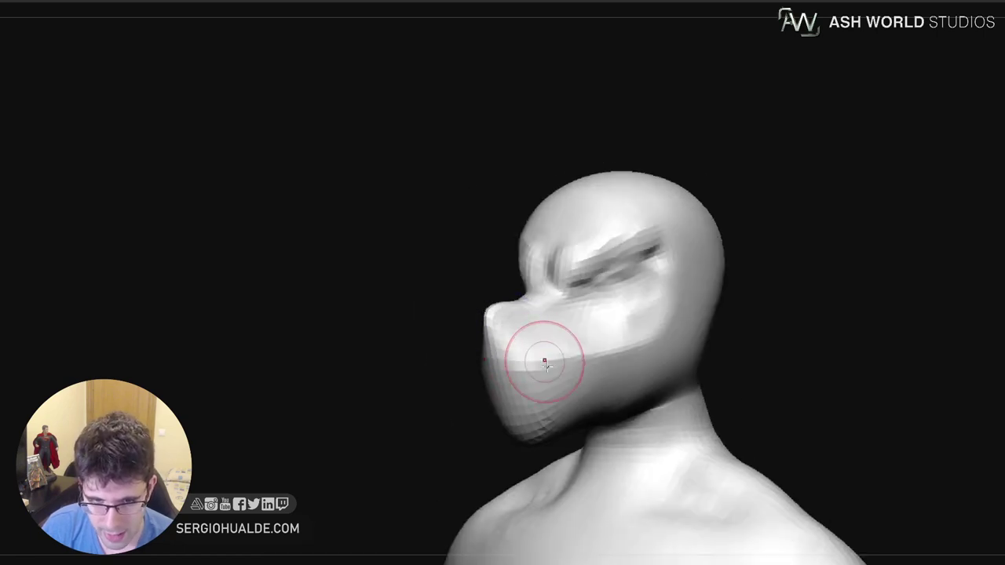
# Carve the mouth line along the side of the snout back to the cheek
pyautogui.moveTo(552, 382); pyautogui.dragTo(565, 357, button='right')
pyautogui.moveTo(518, 371)
pyautogui.mouseDown()
pyautogui.moveTo(506, 380)
pyautogui.moveTo(521, 363)
pyautogui.moveTo(585, 359)
pyautogui.moveTo(563, 362)
pyautogui.mouseUp()
pyautogui.moveTo(563, 362); pyautogui.dragTo(545, 359, button='right')
pyautogui.moveTo(579, 345); pyautogui.dragTo(614, 347)
pyautogui.moveTo(626, 333); pyautogui.dragTo(602, 350, button='right')
pyautogui.moveTo(601, 351)
pyautogui.mouseDown()
pyautogui.moveTo(646, 331)
pyautogui.moveTo(641, 338)
pyautogui.moveTo(657, 339)
pyautogui.moveTo(626, 367)
pyautogui.mouseUp()
# Carve the jawline from the back of the cheek forward along the underside of the snout
pyautogui.keyDown('alt'); pyautogui.moveTo(641, 360); pyautogui.dragTo(633, 310, button='right'); pyautogui.keyUp('alt')
pyautogui.moveTo(655, 292)
pyautogui.mouseDown()
pyautogui.moveTo(663, 319)
pyautogui.moveTo(644, 342)
pyautogui.mouseUp()
pyautogui.moveTo(591, 378); pyautogui.dragTo(579, 382)
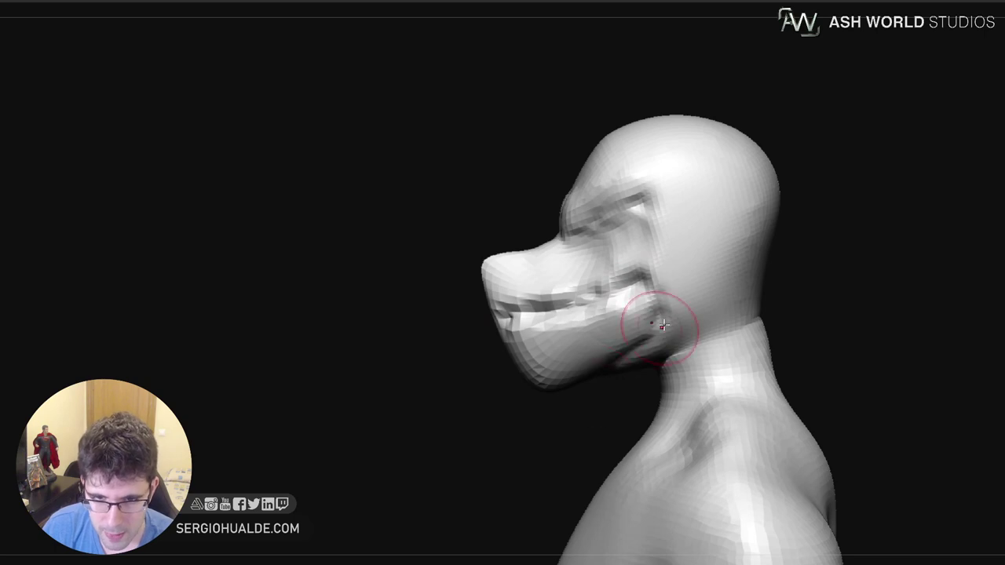
pyautogui.moveTo(661, 328); pyautogui.dragTo(559, 387)
pyautogui.moveTo(515, 444); pyautogui.dragTo(577, 372)
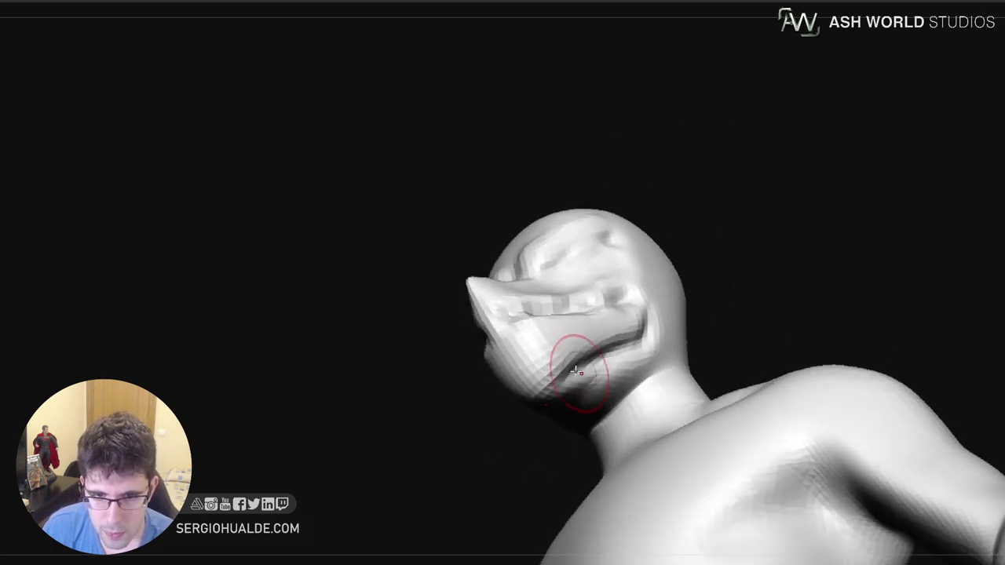
pyautogui.moveTo(610, 366); pyautogui.dragTo(564, 398, button='right')
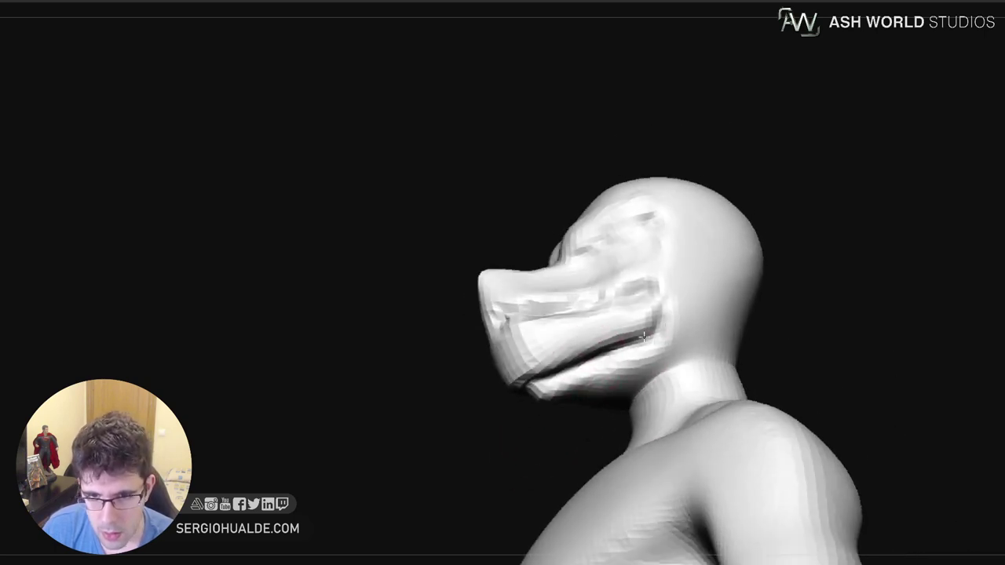
# Reshape the front and underside of the lower jaw below the mouth line
pyautogui.moveTo(658, 315); pyautogui.dragTo(618, 329, button='right')
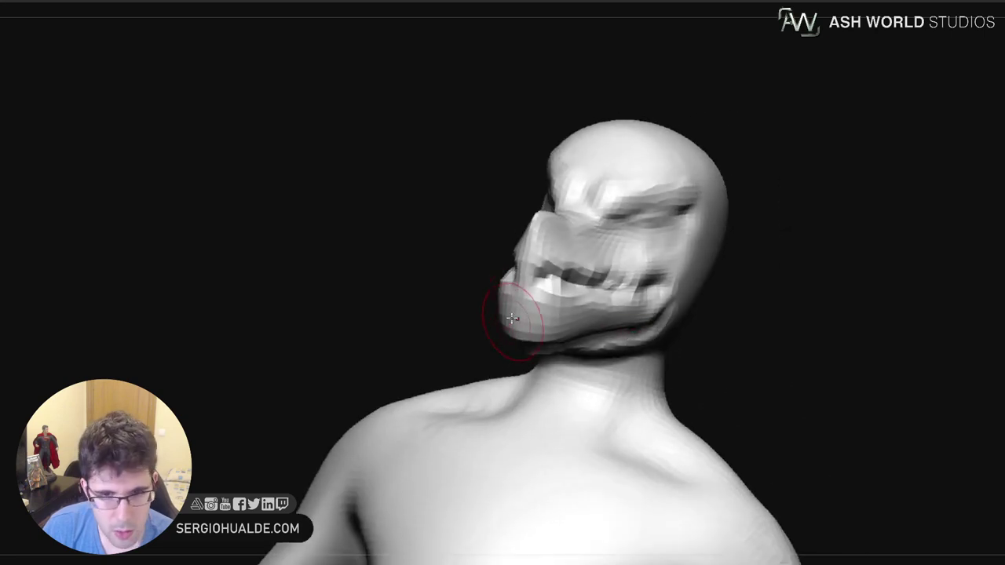
pyautogui.moveTo(524, 293); pyautogui.dragTo(606, 290)
pyautogui.moveTo(599, 319)
pyautogui.mouseDown(button='right')
pyautogui.moveTo(656, 334)
pyautogui.moveTo(674, 362)
pyautogui.moveTo(608, 321)
pyautogui.moveTo(597, 299)
pyautogui.moveTo(599, 346)
pyautogui.moveTo(669, 317)
pyautogui.moveTo(655, 376)
pyautogui.mouseUp(button='right')
pyautogui.moveTo(624, 430)
pyautogui.mouseDown()
pyautogui.moveTo(581, 463)
pyautogui.moveTo(568, 458)
pyautogui.mouseUp()
# Isolate the head and neck, and even out the underside of the lower jaw
pyautogui.moveTo(611, 462); pyautogui.dragTo(608, 429, button='right')
pyautogui.moveTo(467, 269)
pyautogui.keyDown('ctrl'); pyautogui.keyDown('shift'); pyautogui.mouseDown()
pyautogui.moveTo(706, 464)
pyautogui.moveTo(612, 130)
pyautogui.mouseUp(); pyautogui.keyUp('shift'); pyautogui.keyUp('ctrl')
pyautogui.moveTo(577, 398)
pyautogui.mouseDown(button='right')
pyautogui.moveTo(617, 339)
pyautogui.moveTo(620, 257)
pyautogui.mouseUp(button='right')
pyautogui.keyDown('ctrl'); pyautogui.moveTo(620, 257); pyautogui.dragTo(601, 397, button='right'); pyautogui.keyUp('ctrl')
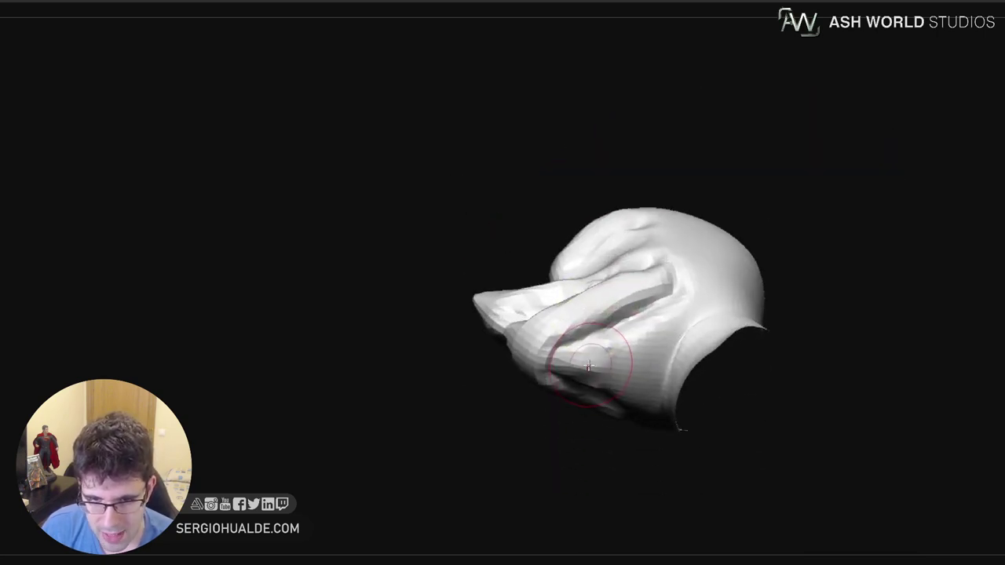
pyautogui.moveTo(589, 366)
pyautogui.mouseDown()
pyautogui.moveTo(620, 357)
pyautogui.moveTo(590, 359)
pyautogui.moveTo(616, 341)
pyautogui.mouseUp()
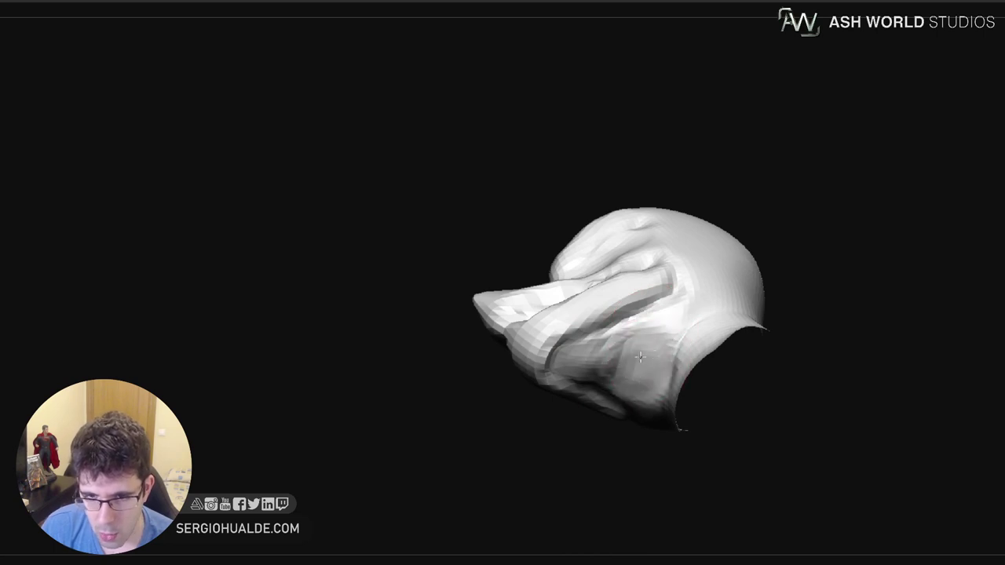
pyautogui.moveTo(589, 362)
pyautogui.mouseDown()
pyautogui.moveTo(636, 326)
pyautogui.moveTo(587, 360)
pyautogui.mouseUp()
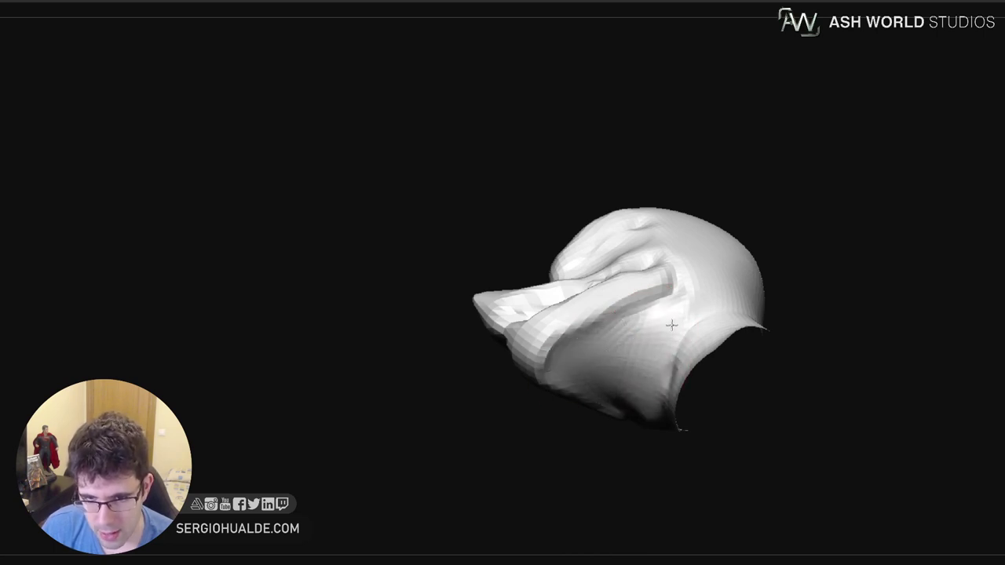
# Pull the lower jaw down to open the mouth and bring the hidden body back into view
pyautogui.moveTo(671, 325); pyautogui.dragTo(663, 346, button='right')
pyautogui.moveTo(662, 342)
pyautogui.mouseDown()
pyautogui.moveTo(647, 342)
pyautogui.moveTo(654, 354)
pyautogui.moveTo(698, 341)
pyautogui.moveTo(710, 276)
pyautogui.mouseUp()
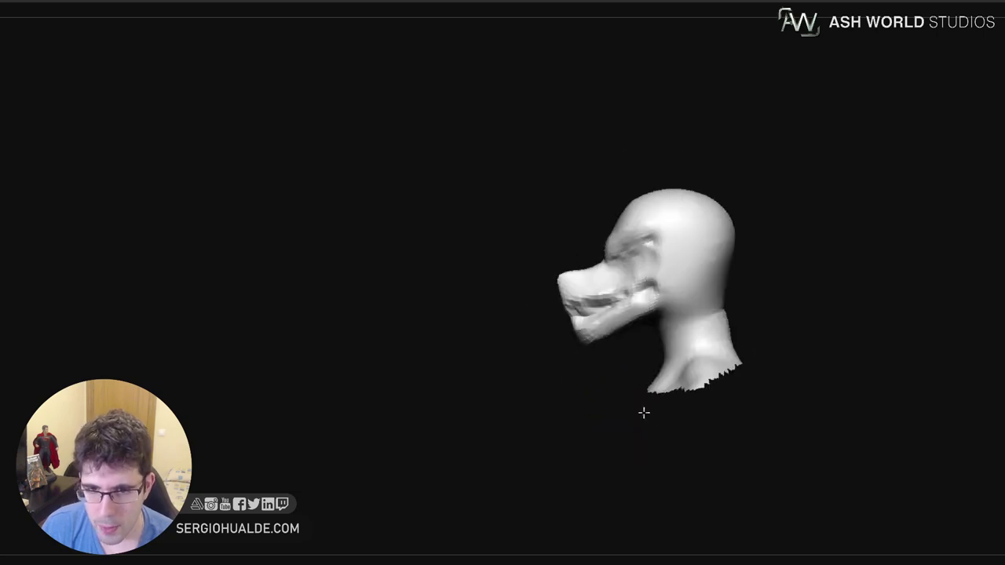
pyautogui.moveTo(634, 437)
pyautogui.mouseDown()
pyautogui.moveTo(617, 410)
pyautogui.moveTo(654, 352)
pyautogui.moveTo(652, 338)
pyautogui.mouseUp()
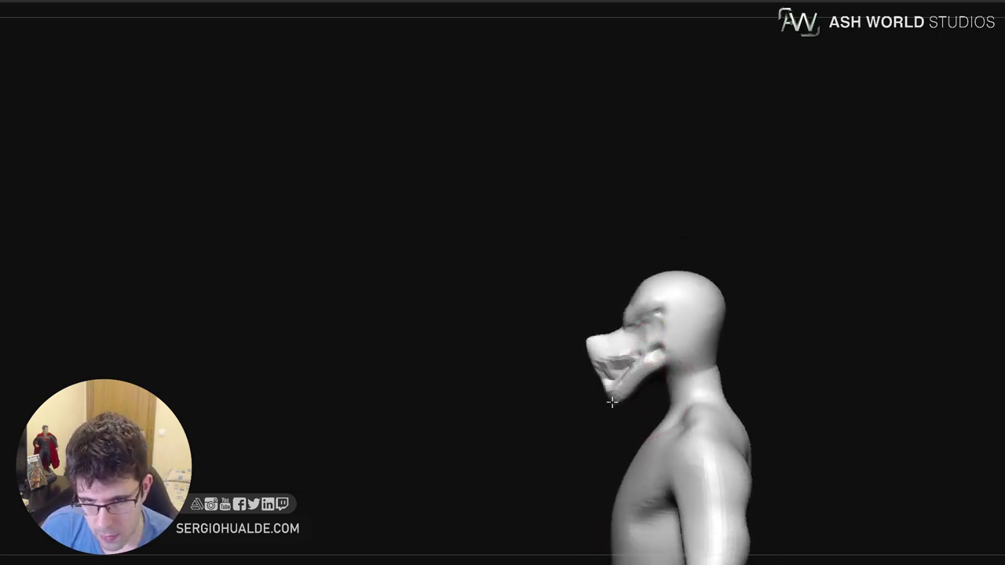
pyautogui.moveTo(602, 352)
pyautogui.mouseDown(button='right')
pyautogui.moveTo(632, 350)
pyautogui.moveTo(610, 411)
pyautogui.moveTo(582, 274)
pyautogui.moveTo(596, 400)
pyautogui.mouseUp(button='right')
# Display the polyframe, smooth the muzzle with dynamic tessellation, and hollow a gap between the upper and lower jaws
pyautogui.hotkey('shift', 'f')
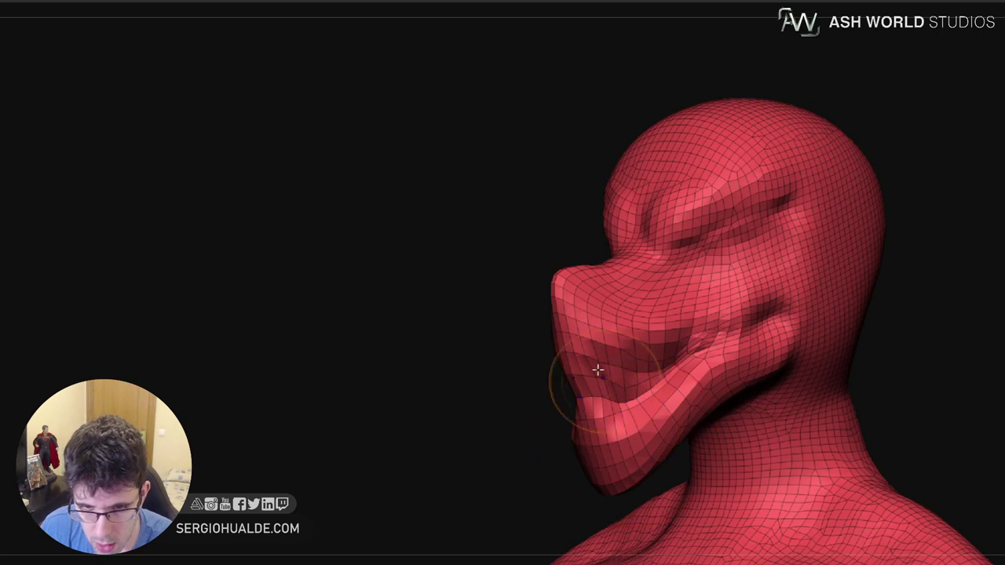
pyautogui.moveTo(598, 370)
pyautogui.keyDown('shift'); pyautogui.mouseDown()
pyautogui.moveTo(767, 314)
pyautogui.moveTo(582, 384)
pyautogui.moveTo(620, 349)
pyautogui.mouseUp(); pyautogui.keyUp('shift')
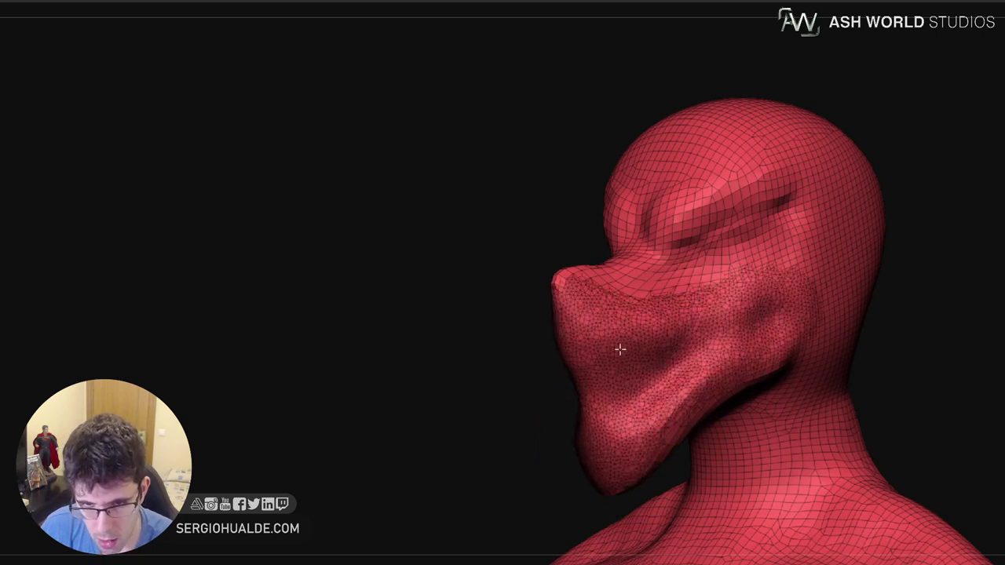
pyautogui.moveTo(612, 410)
pyautogui.mouseDown(button='right')
pyautogui.moveTo(572, 402)
pyautogui.moveTo(605, 388)
pyautogui.mouseUp(button='right')
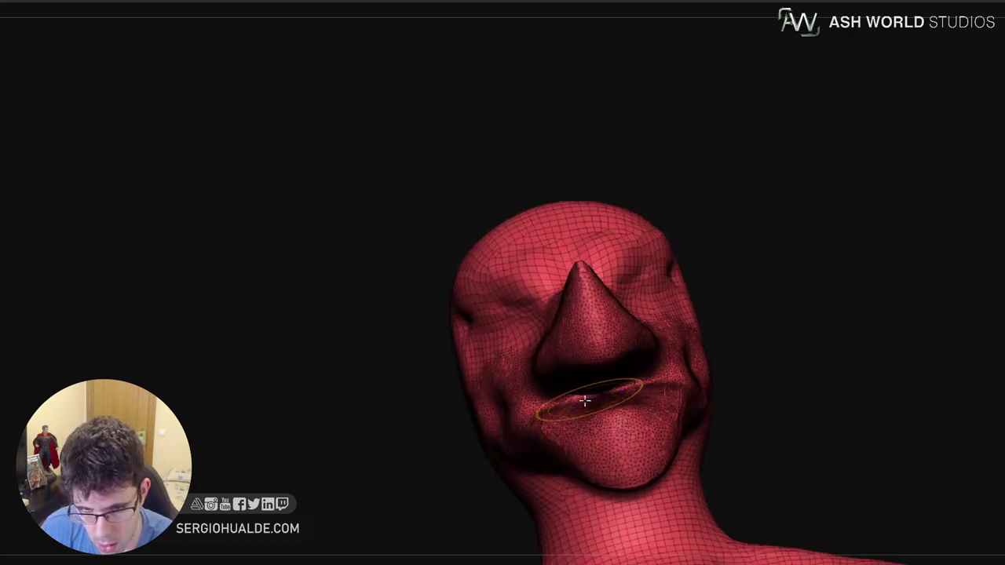
pyautogui.moveTo(653, 379); pyautogui.dragTo(598, 380, button='right')
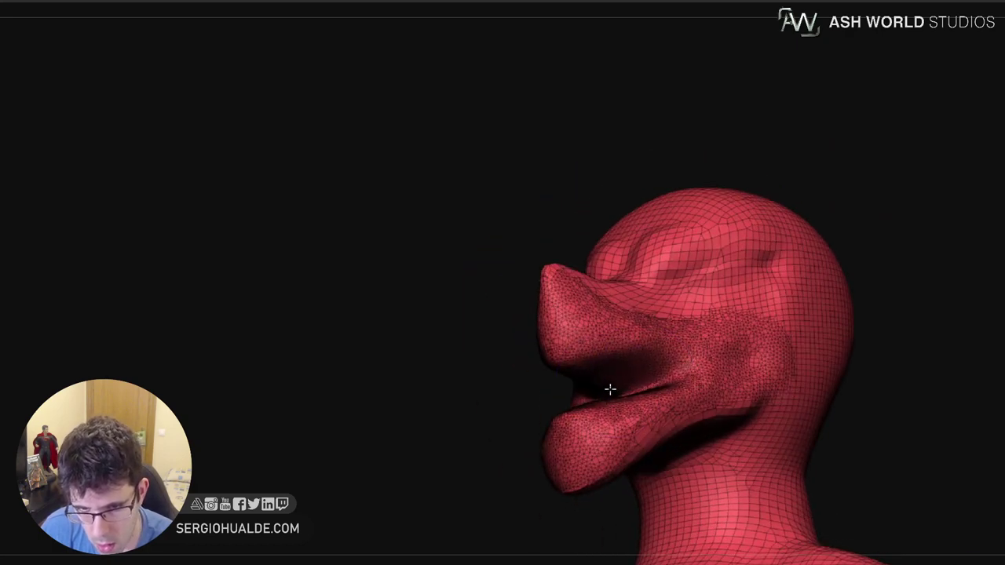
pyautogui.moveTo(652, 380)
pyautogui.mouseDown()
pyautogui.moveTo(635, 393)
pyautogui.moveTo(613, 387)
pyautogui.moveTo(625, 396)
pyautogui.mouseUp()
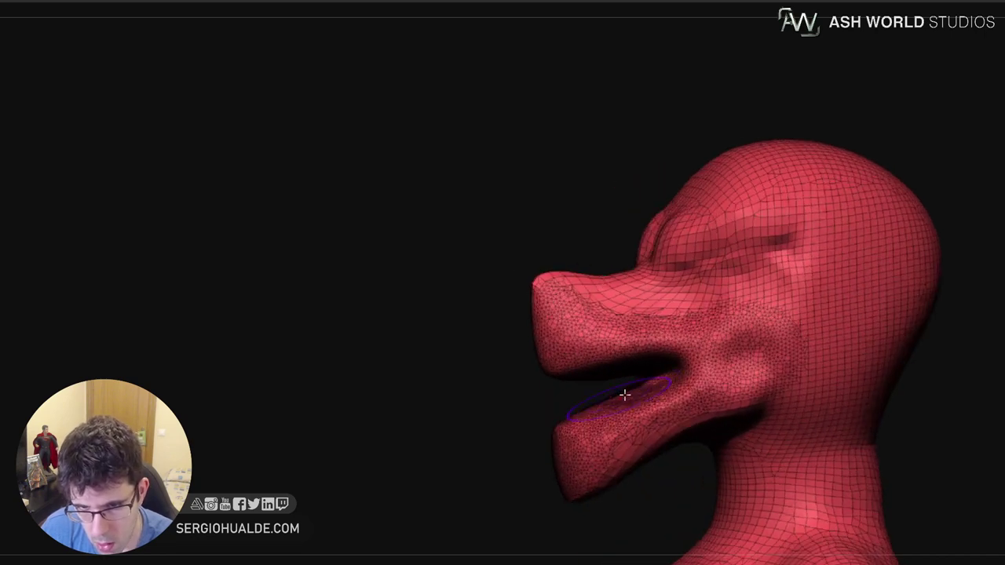
# Refine the mouth corner and the inner surface of the lower jaw, and turn off the polyframe
pyautogui.moveTo(680, 376); pyautogui.dragTo(730, 361, button='right')
pyautogui.moveTo(755, 368); pyautogui.dragTo(778, 352)
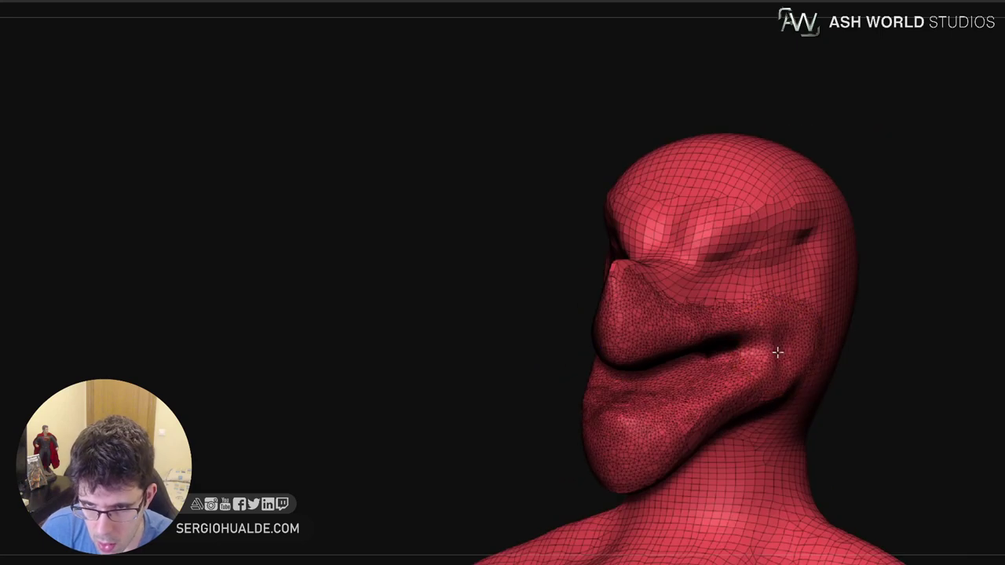
pyautogui.moveTo(670, 369); pyautogui.dragTo(670, 420)
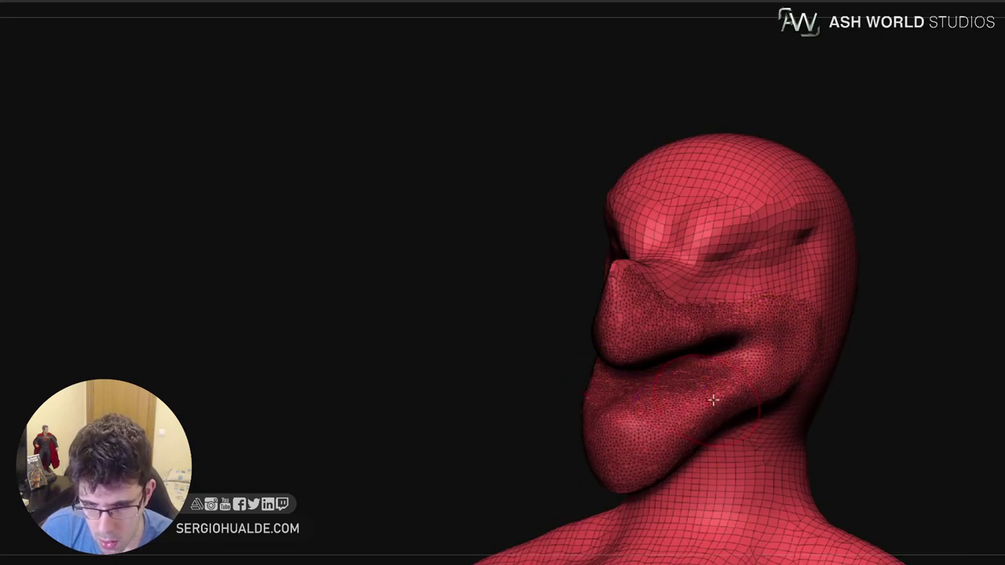
pyautogui.keyDown('ctrl'); pyautogui.moveTo(696, 383); pyautogui.dragTo(730, 357, button='right'); pyautogui.keyUp('ctrl')
pyautogui.hotkey('shift', 'f')
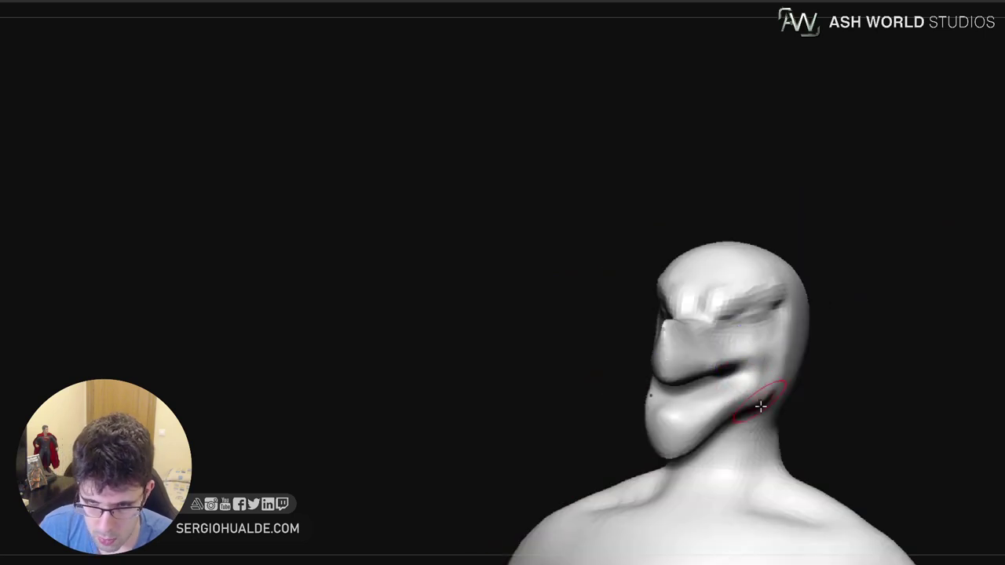
# Slim the lower jaw in profile, form the chin, and draw a small point forward from the jaw tip
pyautogui.moveTo(760, 405)
pyautogui.keyDown('ctrl'); pyautogui.mouseDown(button='right')
pyautogui.moveTo(777, 357)
pyautogui.moveTo(710, 322)
pyautogui.moveTo(710, 293)
pyautogui.mouseUp(button='right'); pyautogui.keyUp('ctrl')
pyautogui.keyDown('ctrl'); pyautogui.moveTo(730, 357); pyautogui.dragTo(711, 433, button='right'); pyautogui.keyUp('ctrl')
pyautogui.press('s')
pyautogui.moveTo(676, 393); pyautogui.dragTo(684, 394)
pyautogui.keyDown('ctrl'); pyautogui.moveTo(685, 380); pyautogui.dragTo(684, 409, button='right'); pyautogui.keyUp('ctrl')
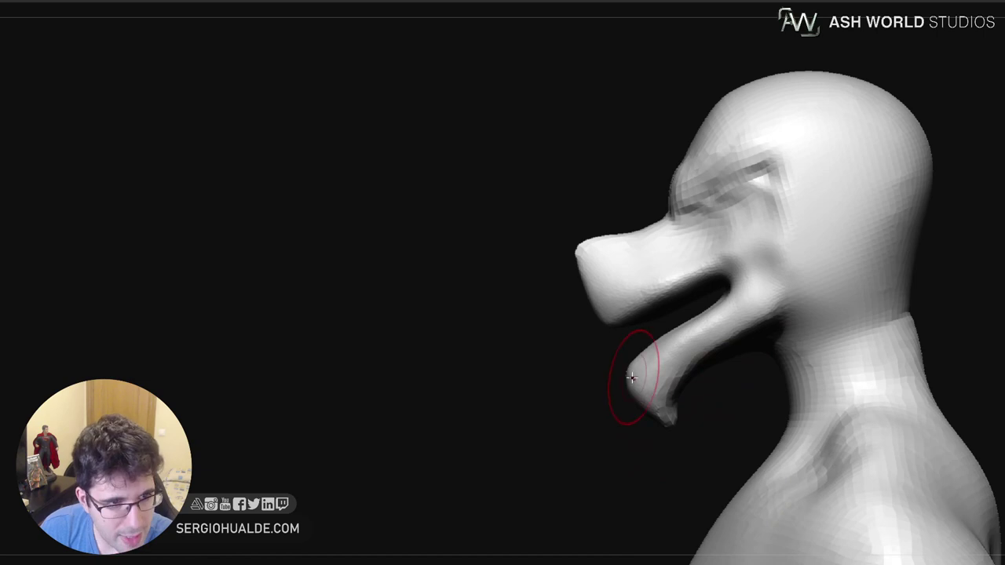
pyautogui.moveTo(632, 377)
pyautogui.keyDown('ctrl'); pyautogui.mouseDown(button='right')
pyautogui.moveTo(632, 415)
pyautogui.moveTo(630, 393)
pyautogui.mouseUp(button='right'); pyautogui.keyUp('ctrl')
pyautogui.press('s')
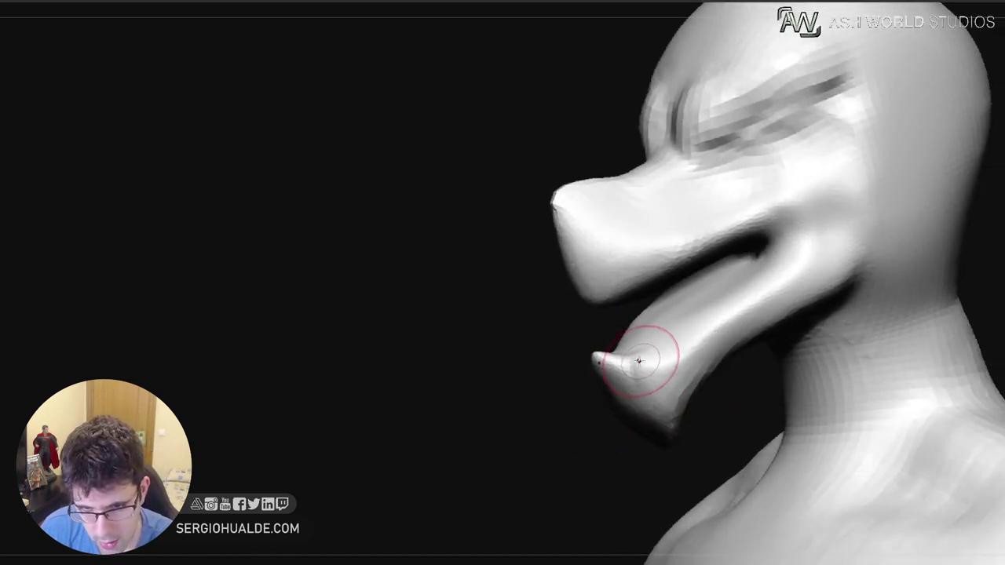
# Slim the sides of the lower jaw behind the chin and smooth the transition toward the mouth corner
pyautogui.moveTo(677, 385); pyautogui.dragTo(662, 367, button='right')
pyautogui.press('s')
pyautogui.moveTo(662, 367)
pyautogui.mouseDown()
pyautogui.moveTo(679, 369)
pyautogui.moveTo(661, 367)
pyautogui.moveTo(649, 384)
pyautogui.mouseUp()
pyautogui.press('s')
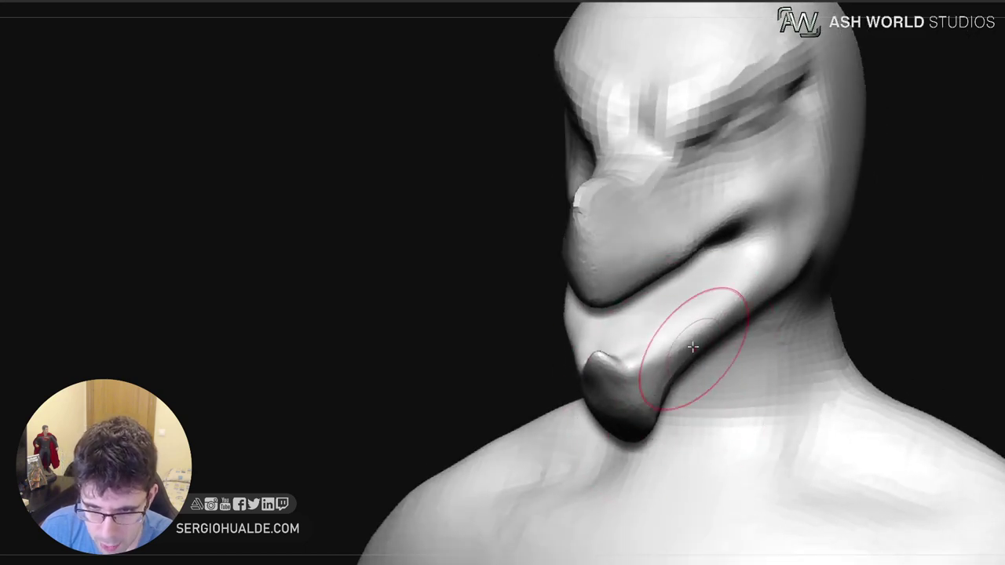
pyautogui.moveTo(691, 348); pyautogui.dragTo(680, 337)
pyautogui.moveTo(752, 319); pyautogui.dragTo(746, 312)
pyautogui.moveTo(683, 332); pyautogui.dragTo(667, 335)
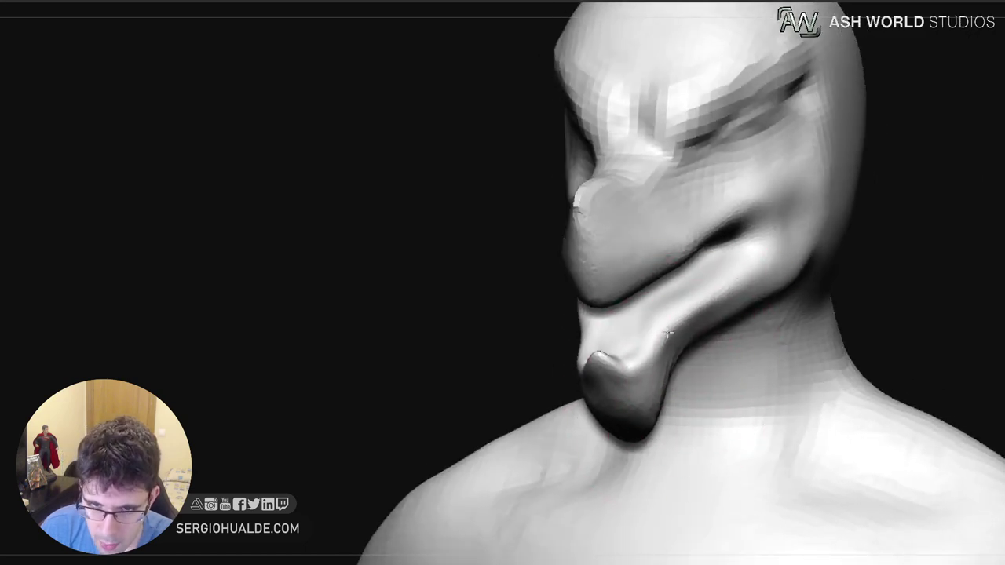
pyautogui.moveTo(707, 307)
pyautogui.keyDown('shift'); pyautogui.mouseDown()
pyautogui.moveTo(701, 330)
pyautogui.moveTo(680, 343)
pyautogui.mouseUp(); pyautogui.keyUp('shift')
# Narrow the chin tip symmetrically with a resized brush
pyautogui.moveTo(659, 340); pyautogui.dragTo(666, 390, button='right')
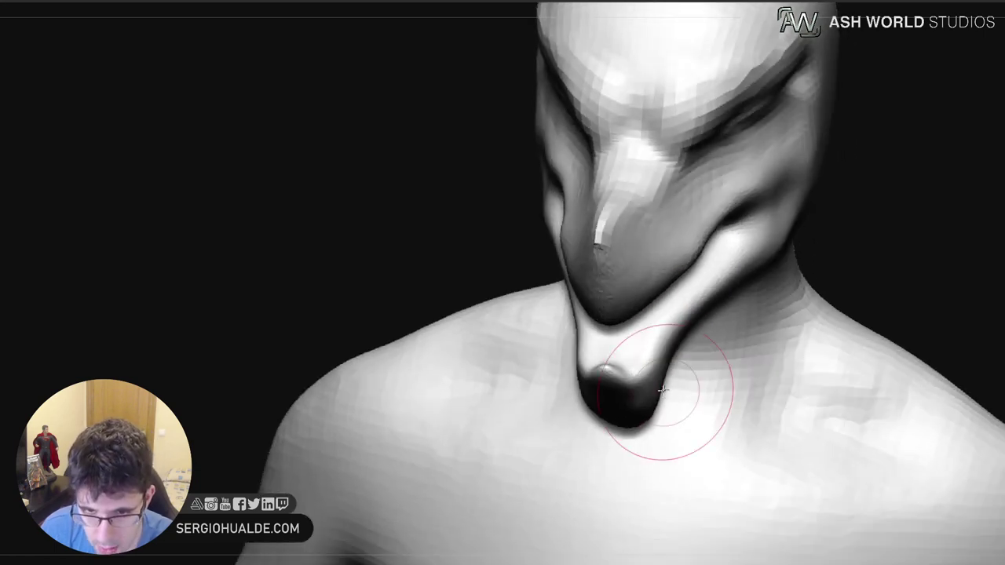
pyautogui.press('s')
pyautogui.moveTo(658, 373); pyautogui.dragTo(649, 373)
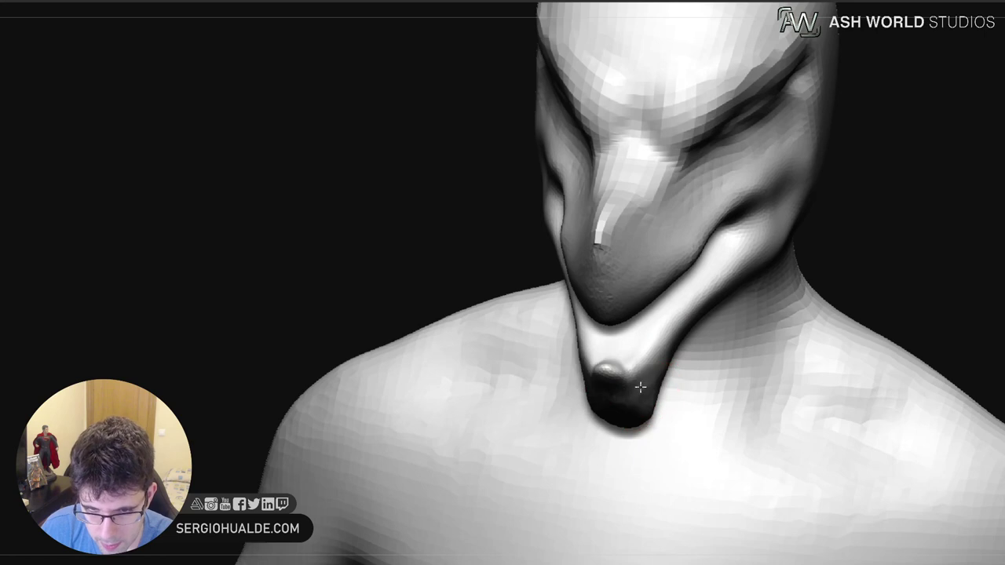
# Reshape the chin and slim the sides of the lower jaw up toward the mouth corner with a resized brush
pyautogui.moveTo(642, 413); pyautogui.dragTo(630, 358, button='right')
pyautogui.press('s')
pyautogui.moveTo(630, 359); pyautogui.dragTo(640, 359)
pyautogui.moveTo(637, 411); pyautogui.dragTo(653, 382)
pyautogui.moveTo(657, 375); pyautogui.dragTo(730, 334)
pyautogui.moveTo(703, 361); pyautogui.dragTo(769, 320)
pyautogui.moveTo(753, 341)
pyautogui.mouseDown()
pyautogui.moveTo(817, 318)
pyautogui.moveTo(777, 302)
pyautogui.mouseUp()
# Adjust the front of the chin in profile and smooth the small point at the jaw tip
pyautogui.moveTo(765, 358); pyautogui.dragTo(749, 364, button='right')
pyautogui.moveTo(749, 363); pyautogui.dragTo(662, 386)
pyautogui.moveTo(576, 402); pyautogui.dragTo(586, 405)
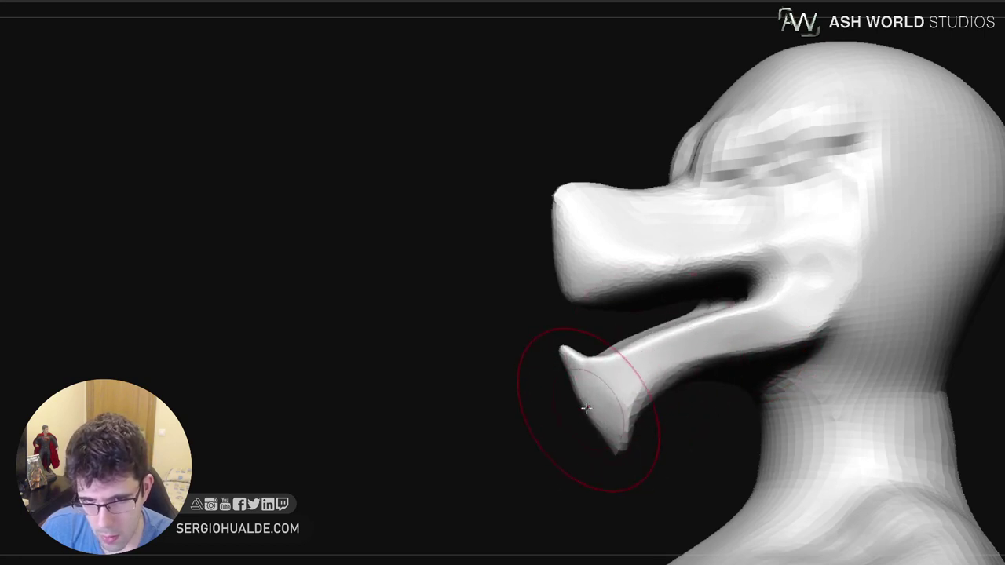
pyautogui.keyDown('shift'); pyautogui.moveTo(563, 341); pyautogui.dragTo(567, 351); pyautogui.keyUp('shift')
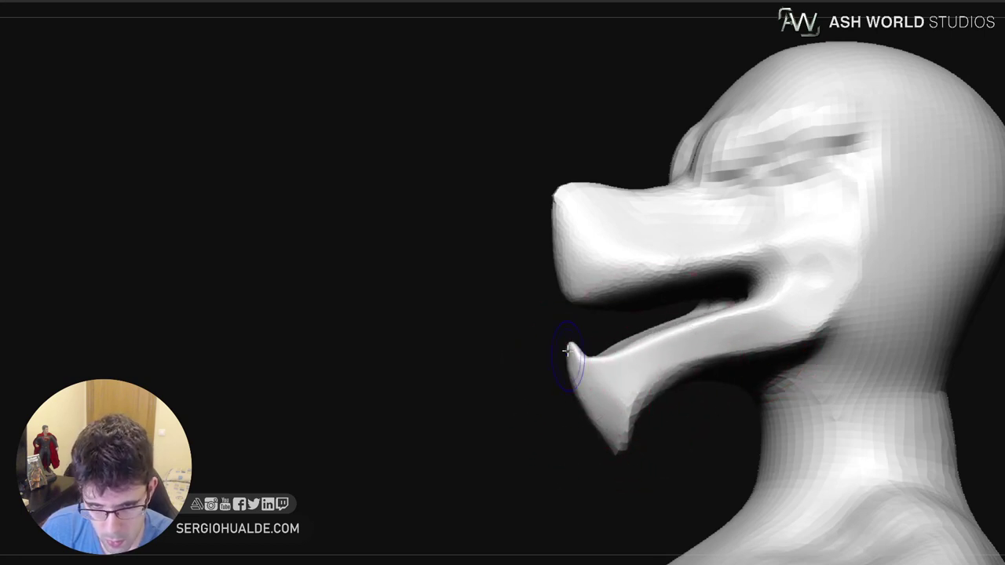
pyautogui.moveTo(633, 469)
pyautogui.keyDown('ctrl'); pyautogui.mouseDown(button='right')
pyautogui.moveTo(624, 426)
pyautogui.moveTo(667, 430)
pyautogui.mouseUp(button='right'); pyautogui.keyUp('ctrl')
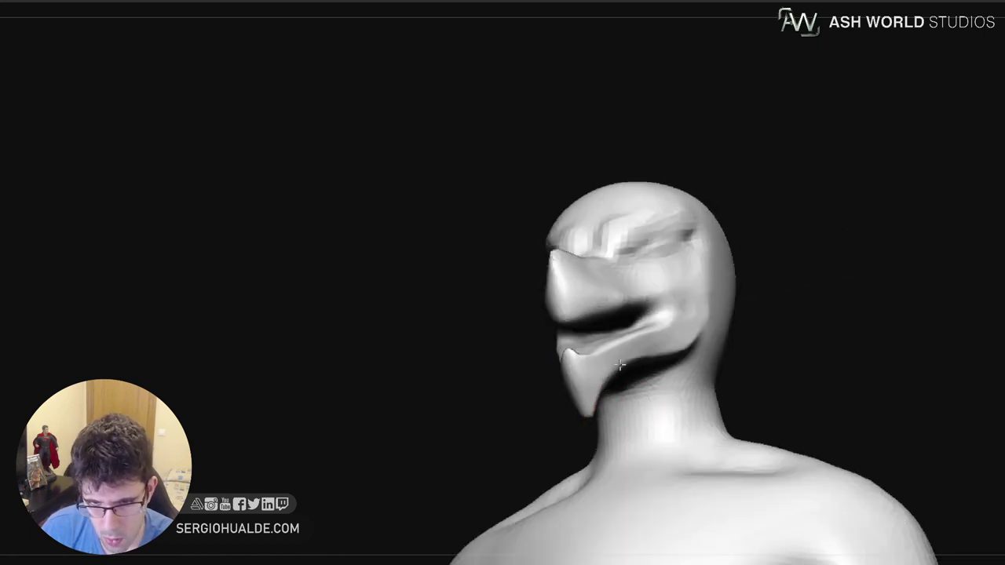
pyautogui.keyDown('ctrl'); pyautogui.moveTo(697, 338); pyautogui.dragTo(659, 380, button='right'); pyautogui.keyUp('ctrl')
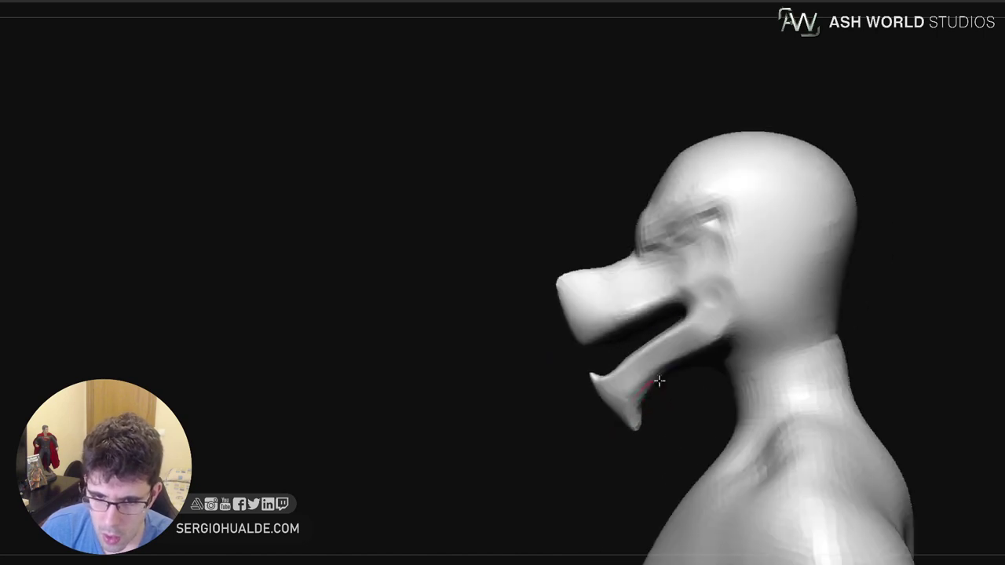
# Refine the underside of the lower jaw in profile, shaping the lower chin into a small backward-curving point
pyautogui.moveTo(637, 430)
pyautogui.mouseDown()
pyautogui.moveTo(637, 399)
pyautogui.moveTo(616, 369)
pyautogui.moveTo(631, 402)
pyautogui.moveTo(645, 399)
pyautogui.moveTo(631, 433)
pyautogui.moveTo(641, 399)
pyautogui.moveTo(720, 346)
pyautogui.moveTo(750, 343)
pyautogui.mouseUp()
pyautogui.moveTo(650, 462); pyautogui.dragTo(630, 441)
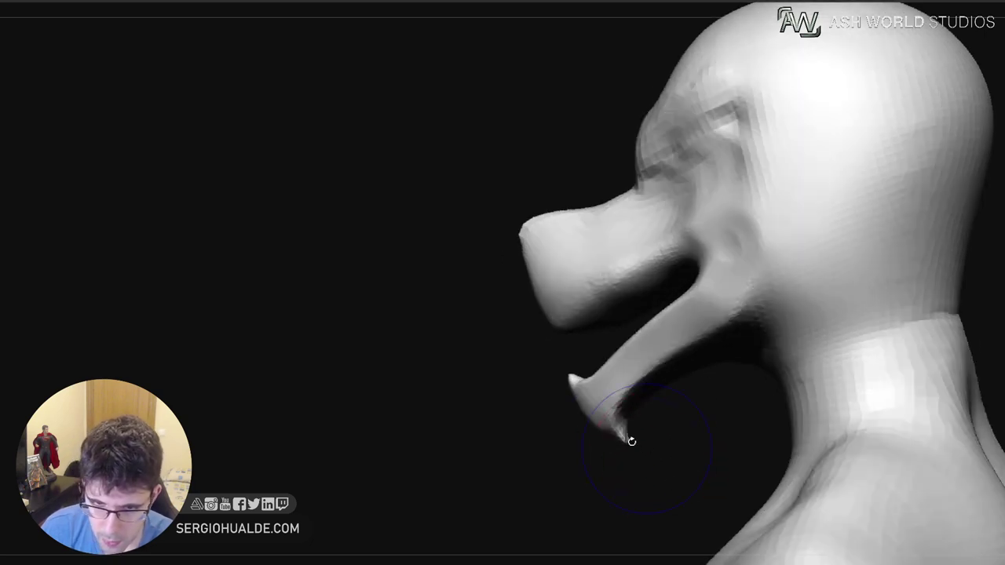
pyautogui.moveTo(693, 376)
pyautogui.keyDown('alt'); pyautogui.mouseDown()
pyautogui.moveTo(683, 331)
pyautogui.moveTo(697, 369)
pyautogui.mouseUp(); pyautogui.keyUp('alt')
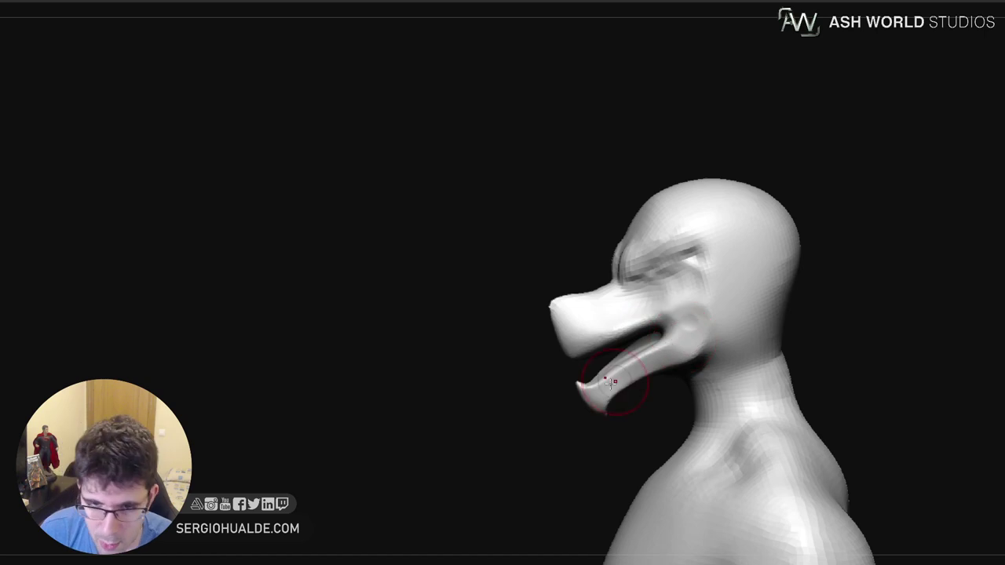
pyautogui.keyDown('alt'); pyautogui.moveTo(612, 386); pyautogui.dragTo(590, 390); pyautogui.keyUp('alt')
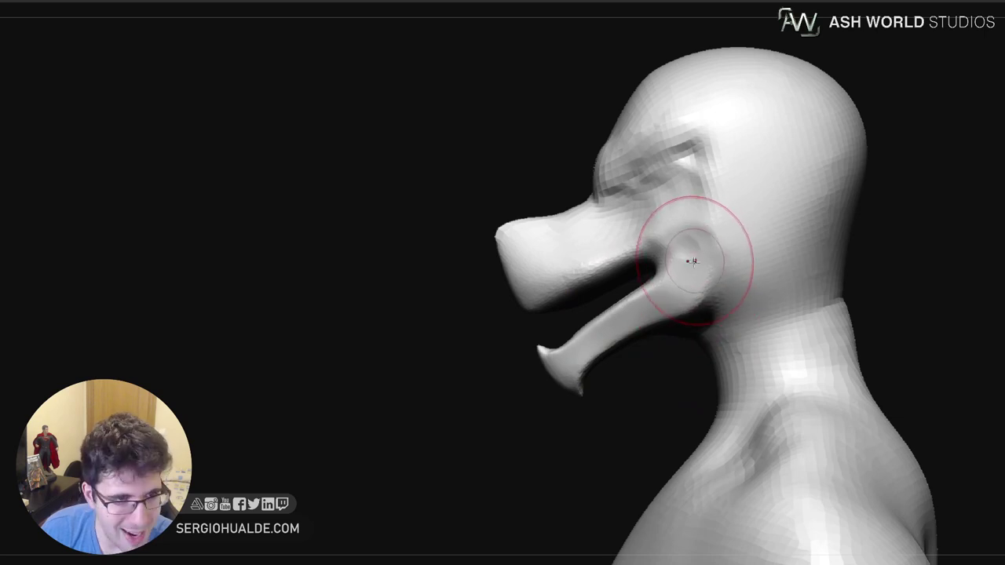
# Mask the lower jaw up to the mouth corner with a lasso and invert the mask to isolate the jaw
pyautogui.moveTo(680, 277)
pyautogui.keyDown('alt'); pyautogui.mouseDown(button='right')
pyautogui.moveTo(664, 316)
pyautogui.moveTo(628, 343)
pyautogui.mouseUp(button='right'); pyautogui.keyUp('alt')
pyautogui.press('s')
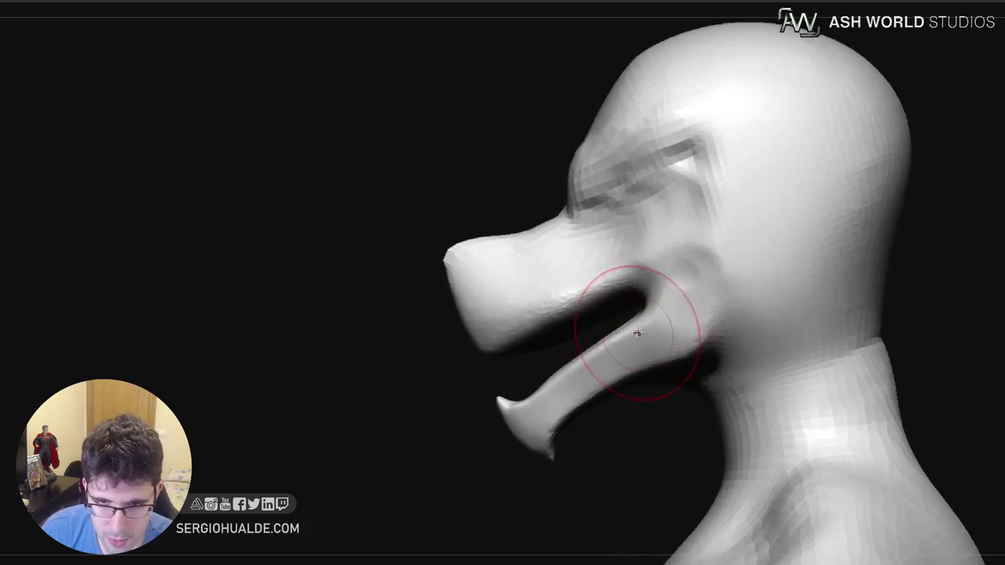
pyautogui.keyDown('alt'); pyautogui.moveTo(586, 366); pyautogui.dragTo(579, 411, button='right'); pyautogui.keyUp('alt')
pyautogui.moveTo(428, 493)
pyautogui.keyDown('ctrl'); pyautogui.mouseDown()
pyautogui.moveTo(724, 426)
pyautogui.moveTo(652, 314)
pyautogui.mouseUp(); pyautogui.keyUp('ctrl')
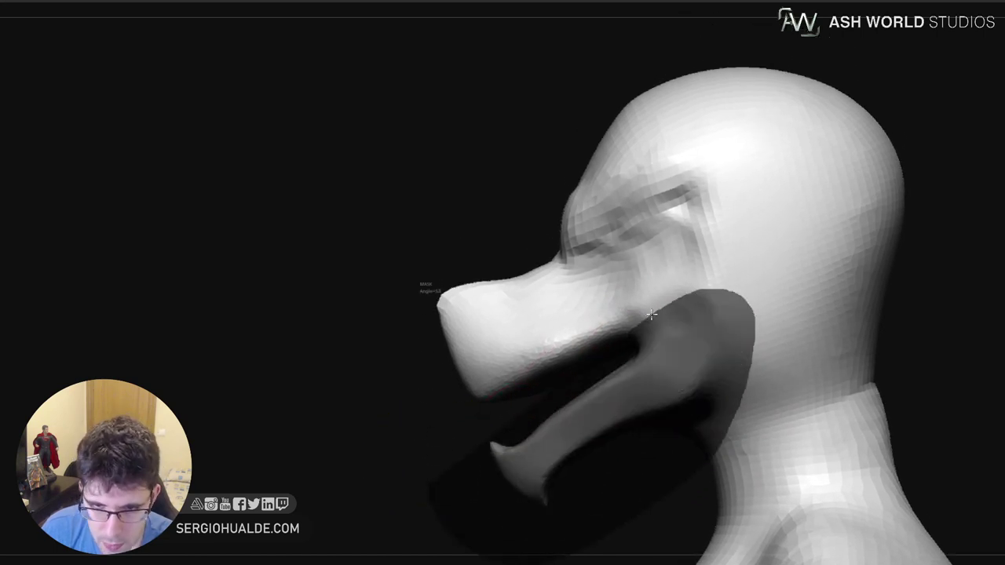
pyautogui.keyDown('ctrl'); pyautogui.click(460, 497); pyautogui.keyUp('ctrl')
# Thicken the isolated lower jaw toward the mouth corner, refine its shape from the front and side, and clear the mask
pyautogui.moveTo(643, 355); pyautogui.dragTo(624, 359)
pyautogui.moveTo(604, 396)
pyautogui.mouseDown()
pyautogui.moveTo(582, 380)
pyautogui.moveTo(611, 366)
pyautogui.mouseUp()
pyautogui.moveTo(621, 348); pyautogui.dragTo(636, 352, button='right')
pyautogui.moveTo(636, 352); pyautogui.dragTo(626, 351)
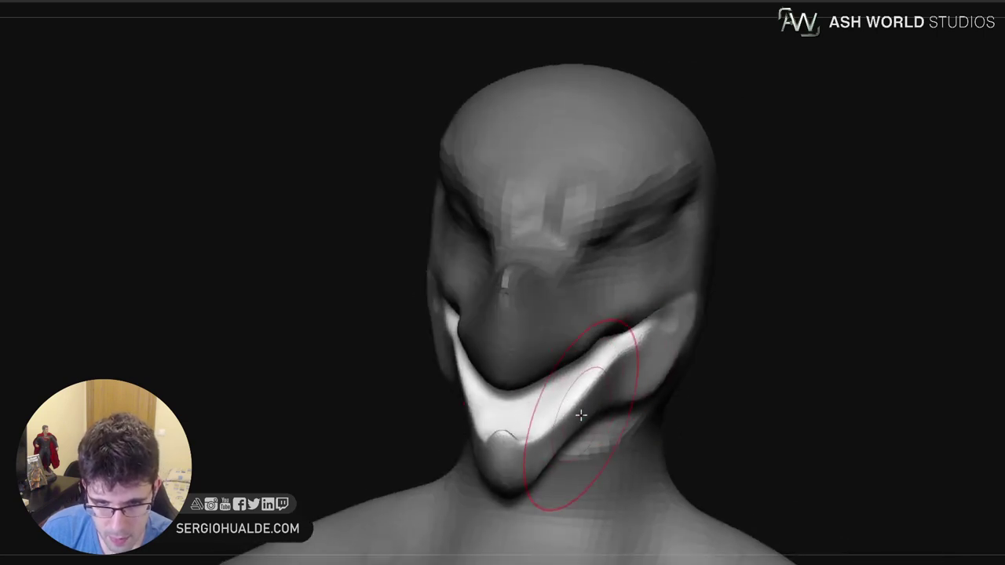
pyautogui.moveTo(524, 468)
pyautogui.keyDown('ctrl'); pyautogui.mouseDown(button='right')
pyautogui.moveTo(509, 419)
pyautogui.moveTo(530, 462)
pyautogui.mouseUp(button='right'); pyautogui.keyUp('ctrl')
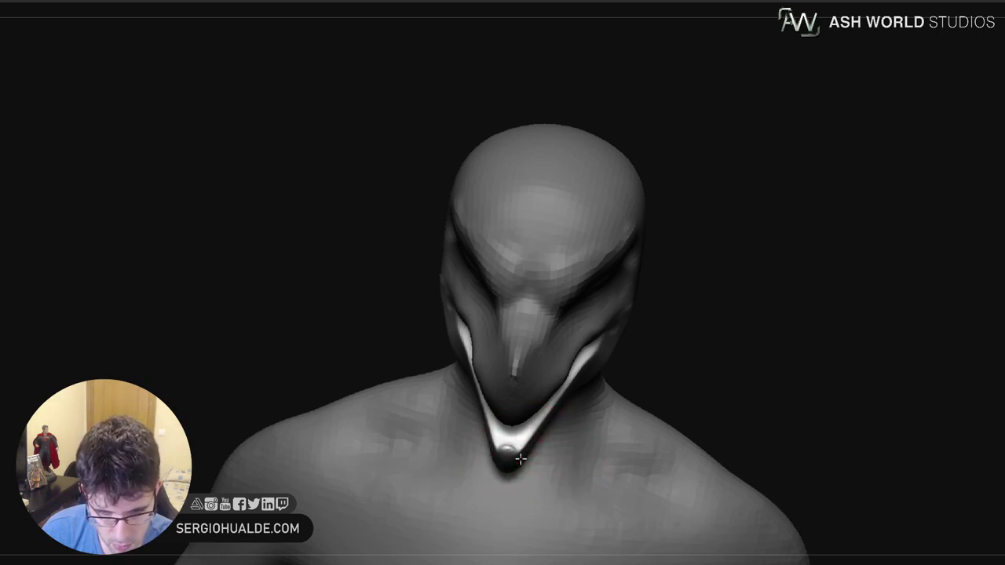
pyautogui.moveTo(530, 443); pyautogui.dragTo(505, 422, button='right')
pyautogui.moveTo(522, 494); pyautogui.dragTo(469, 475, button='right')
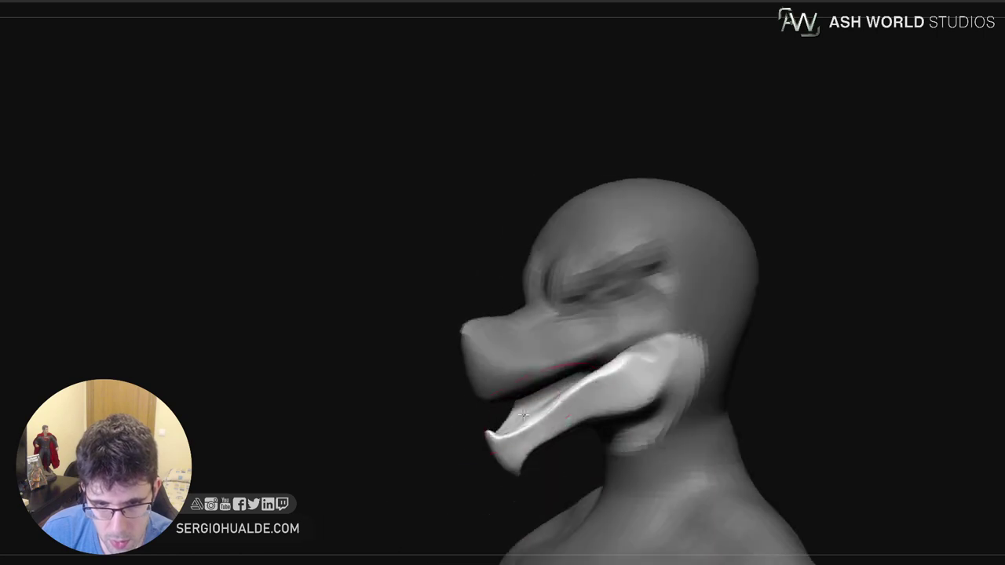
pyautogui.moveTo(497, 382)
pyautogui.keyDown('ctrl'); pyautogui.mouseDown(button='right')
pyautogui.moveTo(475, 426)
pyautogui.moveTo(421, 405)
pyautogui.mouseUp(button='right'); pyautogui.keyUp('ctrl')
pyautogui.keyDown('ctrl'); pyautogui.moveTo(422, 405); pyautogui.dragTo(458, 408); pyautogui.keyUp('ctrl')
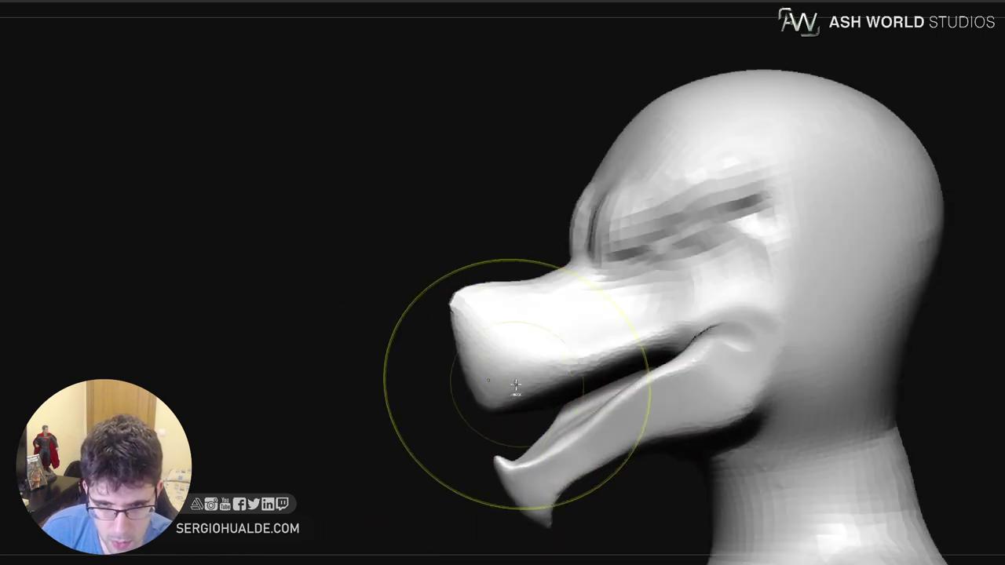
# Undo the last change and toggle the mask so that the lower jaw is protected
pyautogui.hotkey('ctrl', 'z')
pyautogui.keyDown('ctrl'); pyautogui.click(429, 468); pyautogui.keyUp('ctrl')
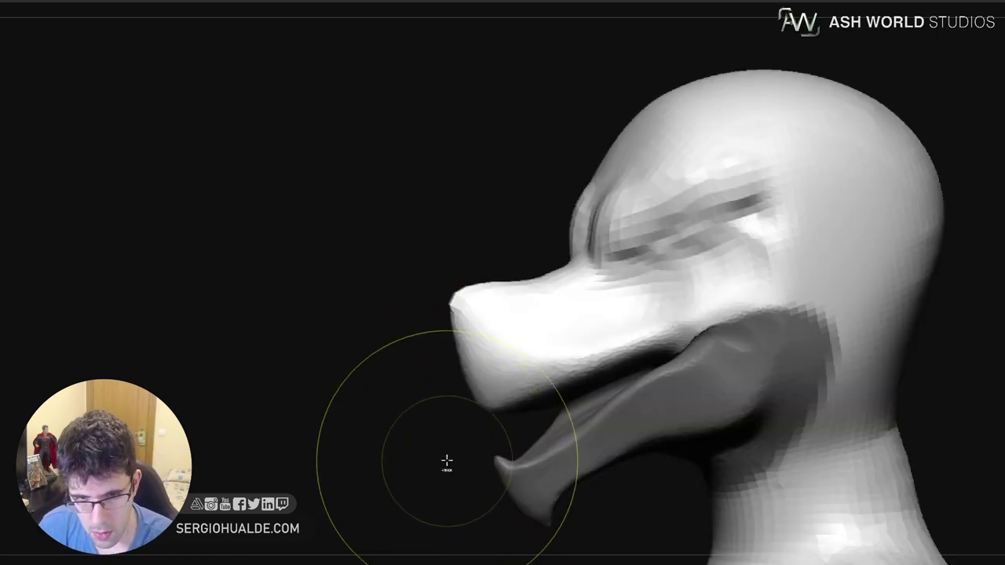
pyautogui.keyDown('ctrl'); pyautogui.click(446, 462); pyautogui.keyUp('ctrl')
pyautogui.moveTo(608, 381); pyautogui.dragTo(612, 357, button='right')
pyautogui.keyDown('ctrl'); pyautogui.click(455, 440); pyautogui.keyUp('ctrl')
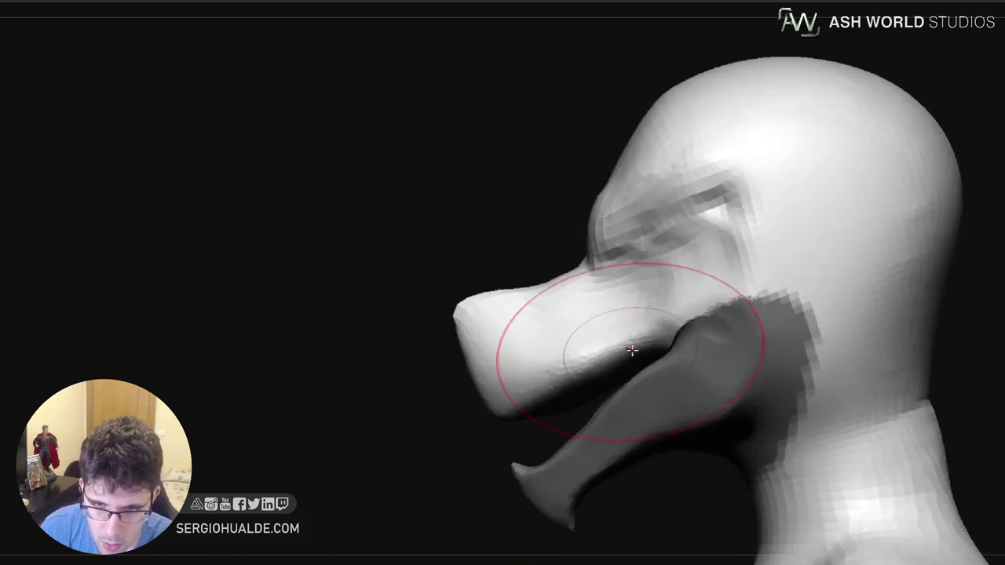
# Pull the upper lip's edge down near the mouth corner into a pointed, fang-like lobe
pyautogui.press('s')
pyautogui.moveTo(648, 350); pyautogui.dragTo(636, 351)
pyautogui.moveTo(634, 350); pyautogui.dragTo(641, 352, button='right')
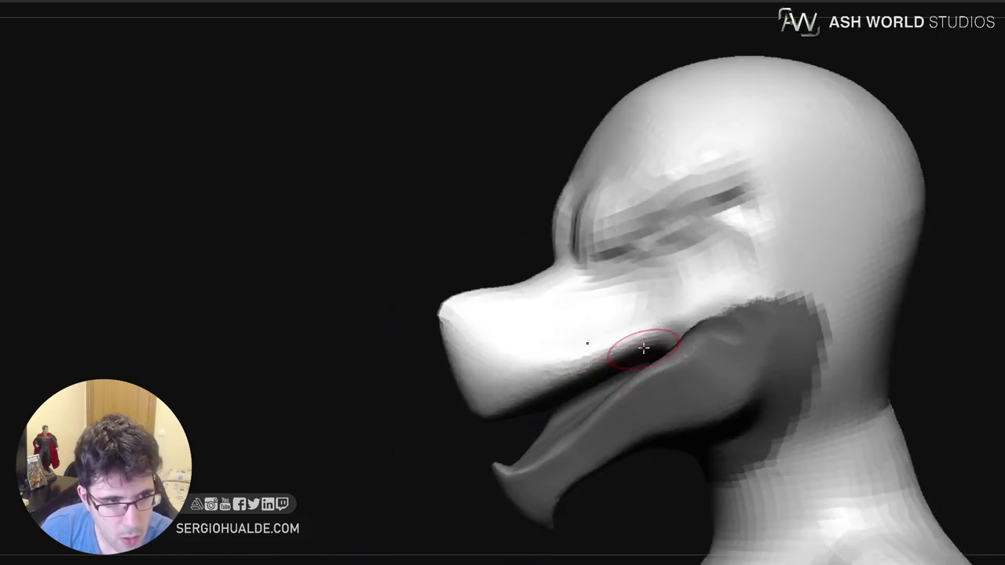
pyautogui.moveTo(646, 348)
pyautogui.mouseDown()
pyautogui.moveTo(652, 332)
pyautogui.moveTo(640, 340)
pyautogui.moveTo(655, 408)
pyautogui.mouseUp()
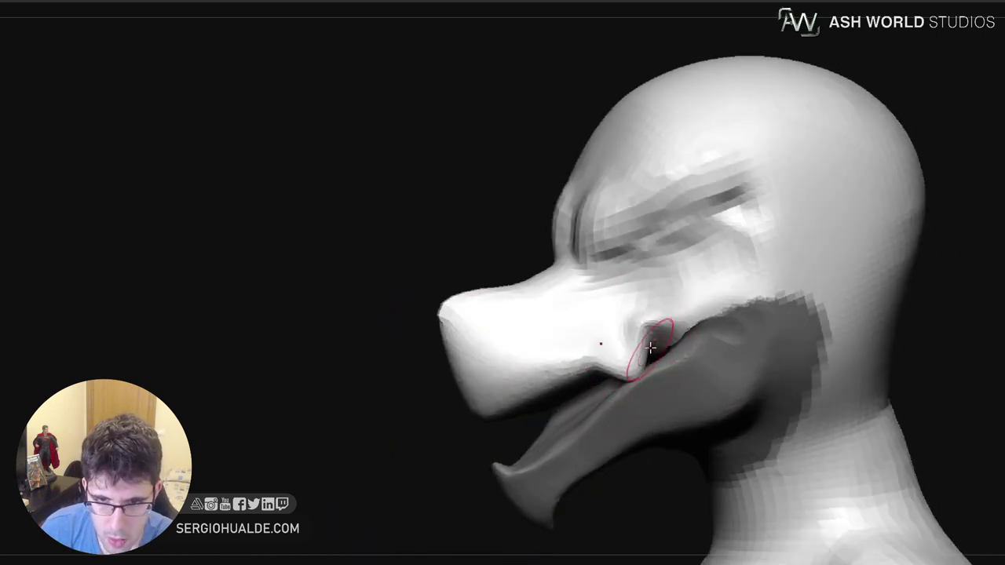
pyautogui.press('s')
pyautogui.moveTo(650, 348)
pyautogui.mouseDown()
pyautogui.moveTo(681, 363)
pyautogui.moveTo(654, 382)
pyautogui.mouseUp()
pyautogui.moveTo(655, 381); pyautogui.dragTo(664, 364, button='right')
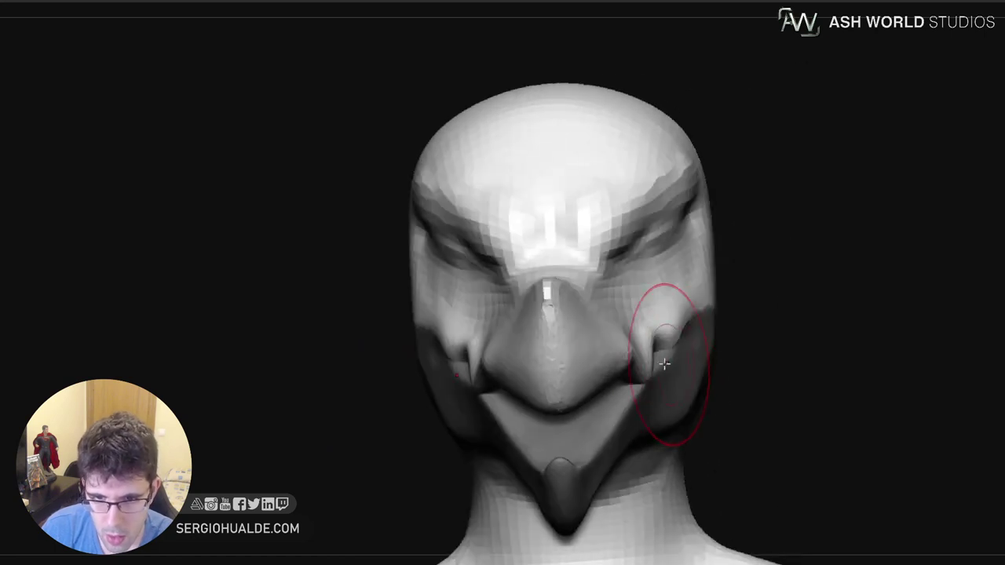
pyautogui.moveTo(664, 363)
pyautogui.mouseDown()
pyautogui.moveTo(664, 346)
pyautogui.moveTo(670, 372)
pyautogui.moveTo(651, 381)
pyautogui.moveTo(667, 343)
pyautogui.moveTo(639, 382)
pyautogui.moveTo(680, 380)
pyautogui.mouseUp()
# Shape a second, smaller point on the upper lip behind the first, close to the mouth corner
pyautogui.keyDown('ctrl'); pyautogui.click(728, 371); pyautogui.keyUp('ctrl')
pyautogui.keyDown('ctrl'); pyautogui.click(751, 358); pyautogui.keyUp('ctrl')
pyautogui.moveTo(745, 362); pyautogui.dragTo(655, 388)
pyautogui.press('s')
pyautogui.moveTo(656, 390); pyautogui.dragTo(632, 390)
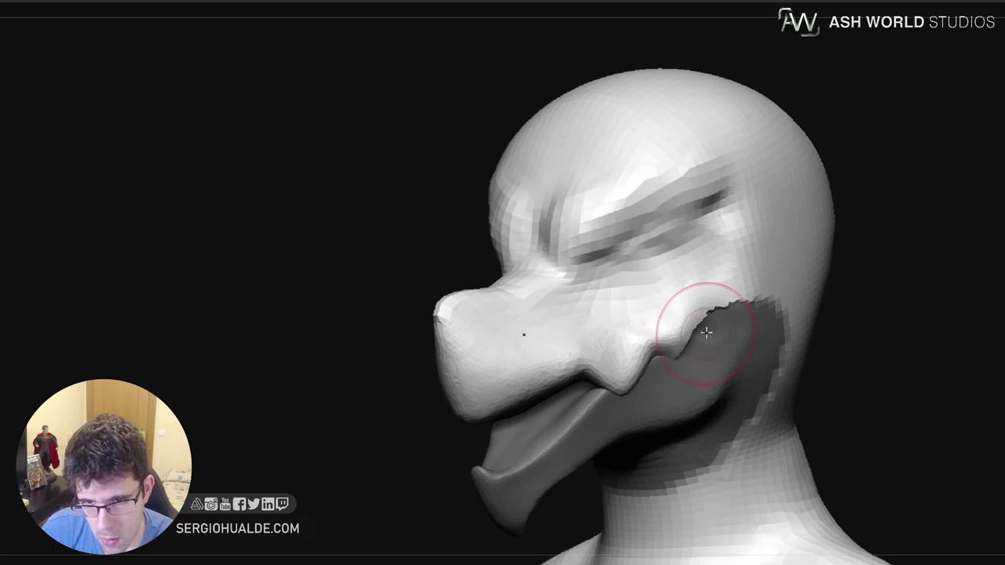
pyautogui.moveTo(709, 332); pyautogui.dragTo(698, 330, button='right')
pyautogui.moveTo(699, 330); pyautogui.dragTo(714, 348)
pyautogui.moveTo(714, 348)
pyautogui.mouseDown(button='right')
pyautogui.moveTo(698, 372)
pyautogui.moveTo(638, 388)
pyautogui.mouseUp(button='right')
pyautogui.moveTo(639, 387); pyautogui.dragTo(644, 390)
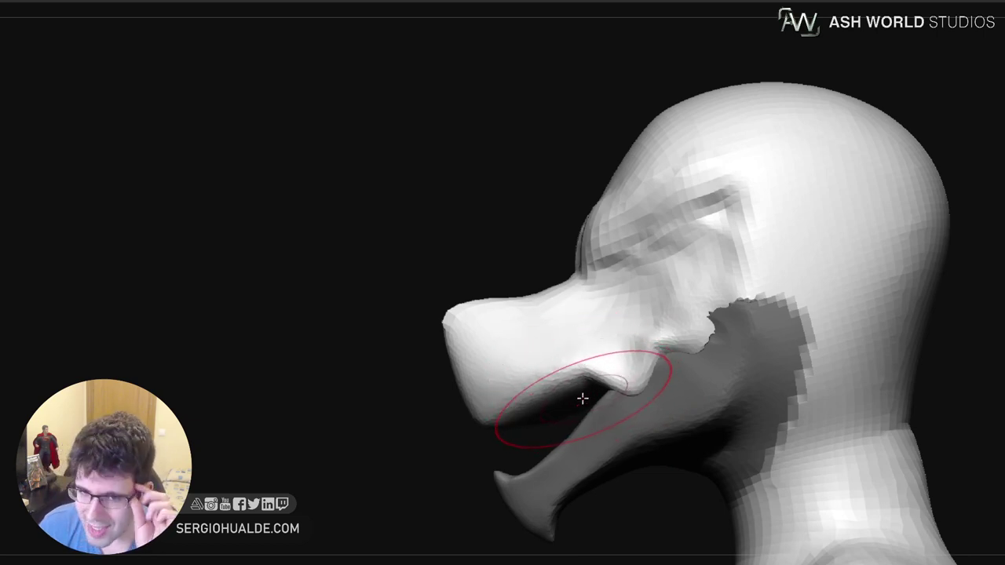
# Arch the upper jaw's lower edge between the snout tip and the pointed lip lobe using a smaller brush
pyautogui.keyDown('ctrl'); pyautogui.moveTo(563, 397); pyautogui.dragTo(565, 383, button='right'); pyautogui.keyUp('ctrl')
pyautogui.moveTo(564, 383)
pyautogui.mouseDown(button='right')
pyautogui.moveTo(584, 400)
pyautogui.moveTo(579, 414)
pyautogui.moveTo(550, 401)
pyautogui.mouseUp(button='right')
pyautogui.press('s')
pyautogui.moveTo(568, 391); pyautogui.dragTo(561, 391)
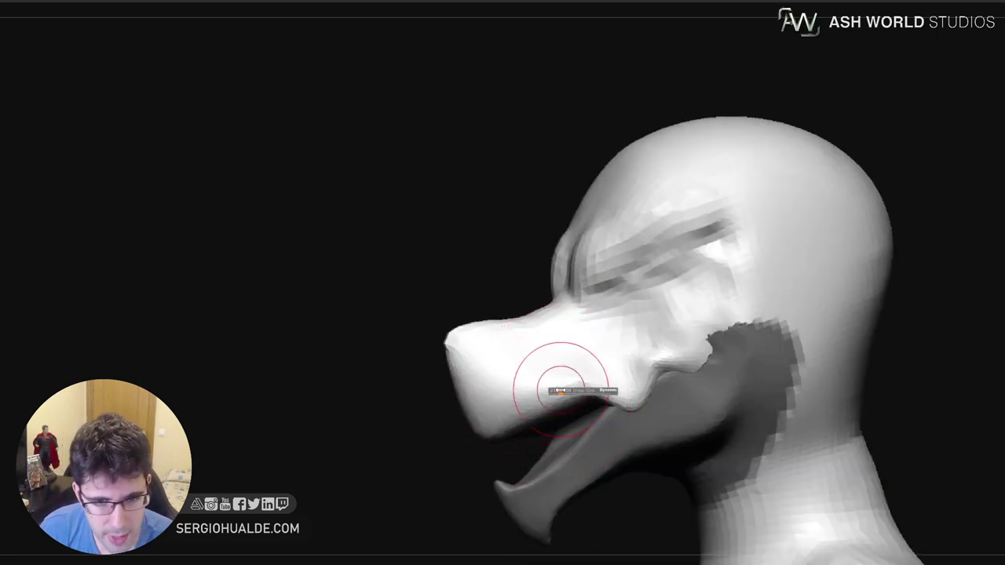
pyautogui.moveTo(552, 408); pyautogui.dragTo(552, 391, button='right')
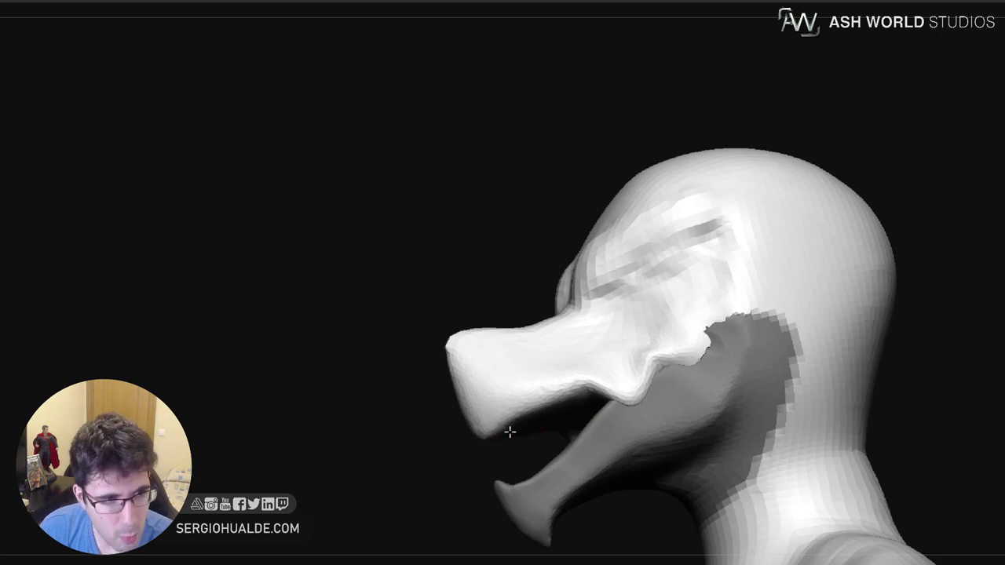
pyautogui.moveTo(496, 424); pyautogui.dragTo(512, 426, button='right')
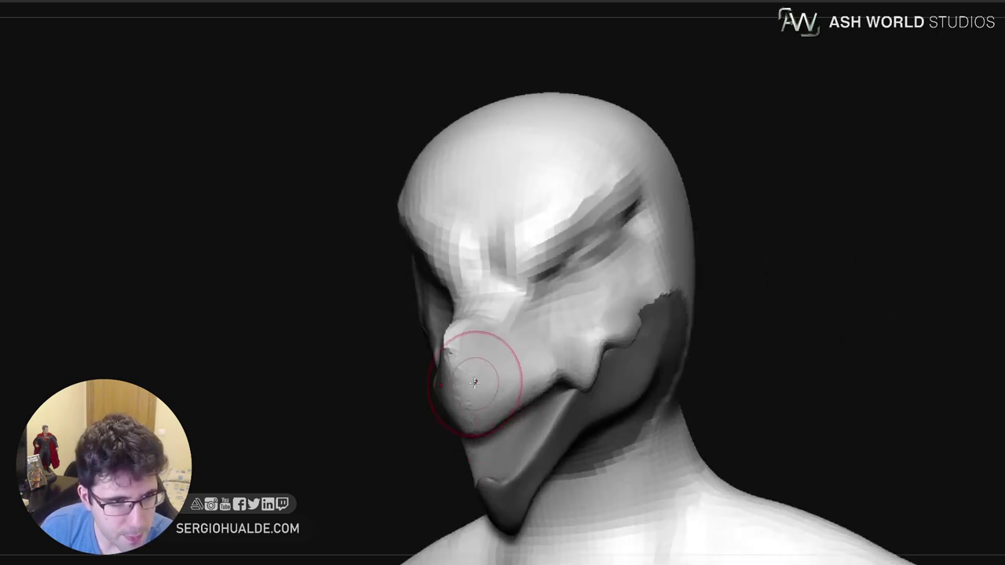
# Carve the nostrils into the snout's front and draw its lower tip down into a beak-like point
pyautogui.moveTo(475, 382); pyautogui.dragTo(451, 347, button='right')
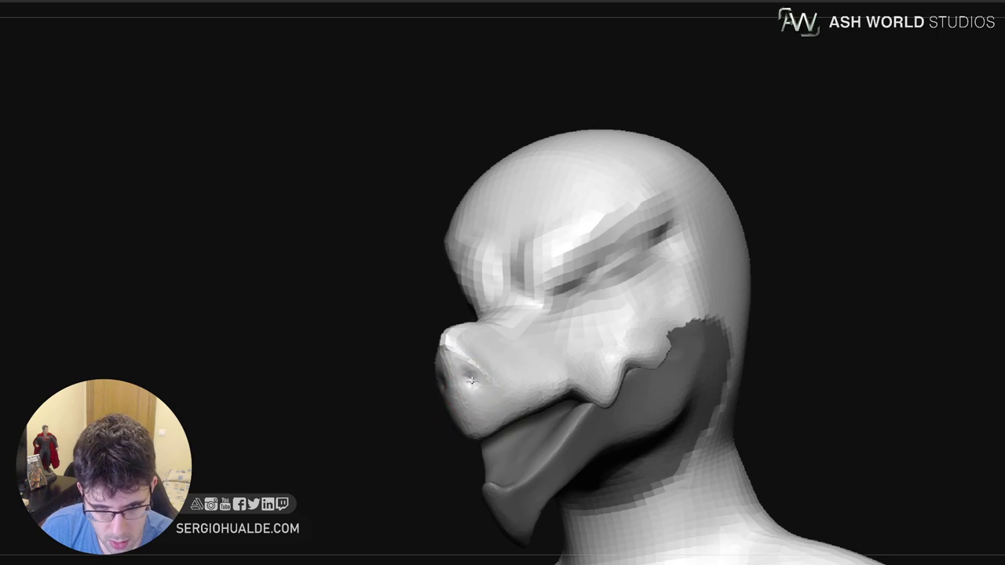
pyautogui.moveTo(498, 407); pyautogui.dragTo(477, 412, button='right')
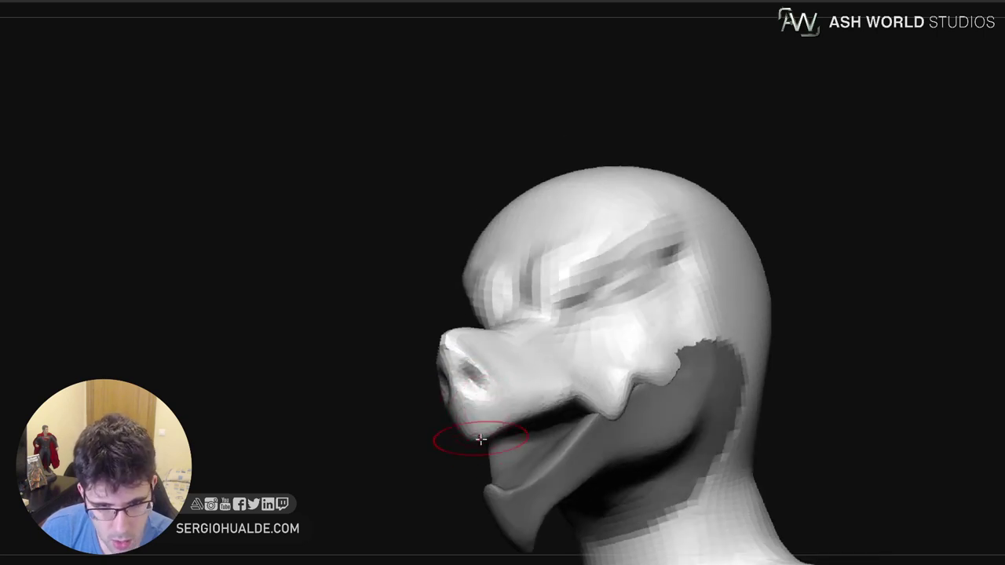
pyautogui.moveTo(479, 447); pyautogui.dragTo(478, 443, button='right')
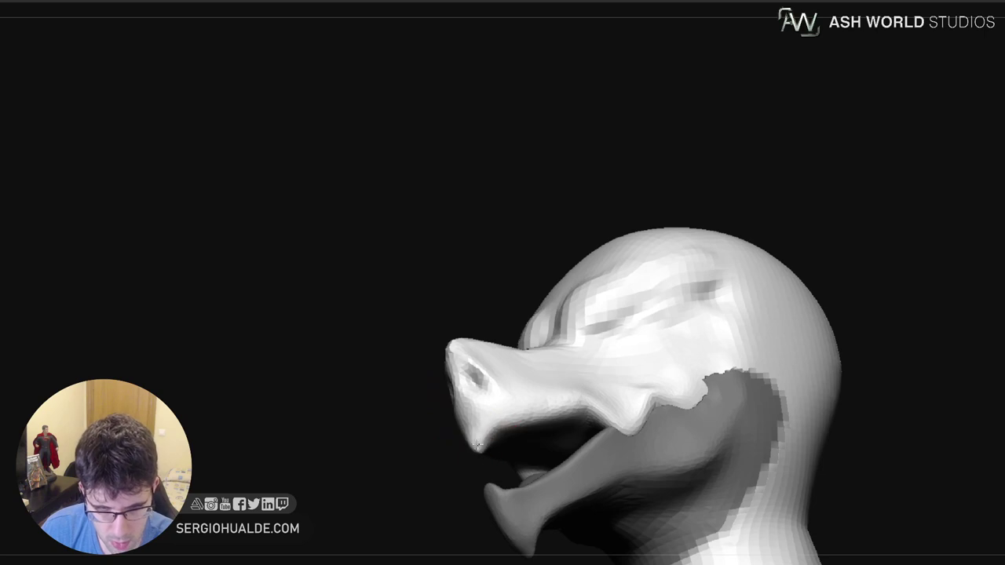
pyautogui.moveTo(499, 430)
pyautogui.mouseDown(button='right')
pyautogui.moveTo(520, 419)
pyautogui.moveTo(485, 360)
pyautogui.moveTo(451, 342)
pyautogui.moveTo(529, 363)
pyautogui.moveTo(531, 397)
pyautogui.moveTo(539, 348)
pyautogui.moveTo(533, 406)
pyautogui.moveTo(545, 405)
pyautogui.mouseUp(button='right')
pyautogui.press('s')
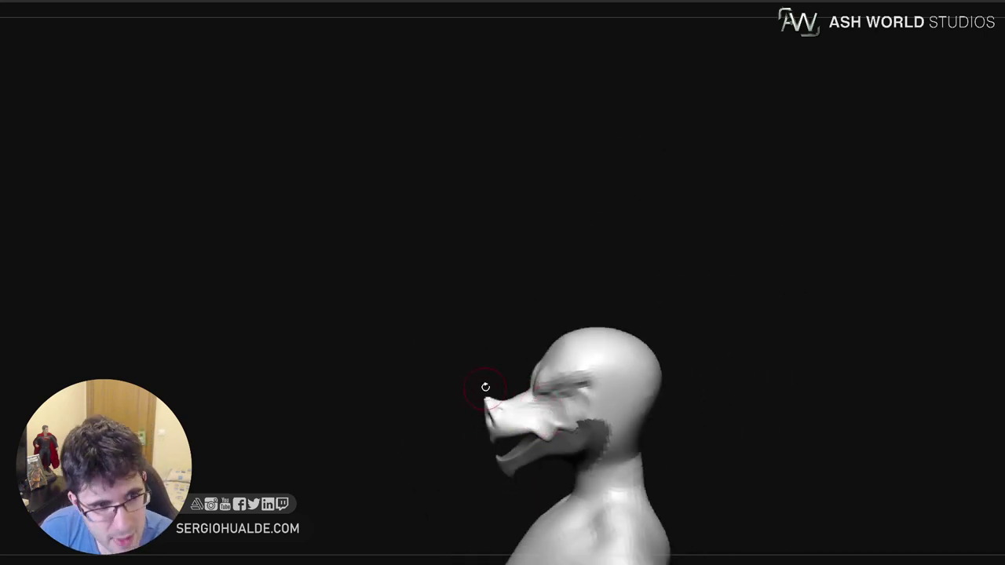
# Reshape the snout's overall profile with a large brush, curving its bridge and tip
pyautogui.keyDown('ctrl'); pyautogui.moveTo(485, 387); pyautogui.dragTo(507, 411, button='right'); pyautogui.keyUp('ctrl')
pyautogui.press('s')
pyautogui.moveTo(507, 410); pyautogui.dragTo(518, 410)
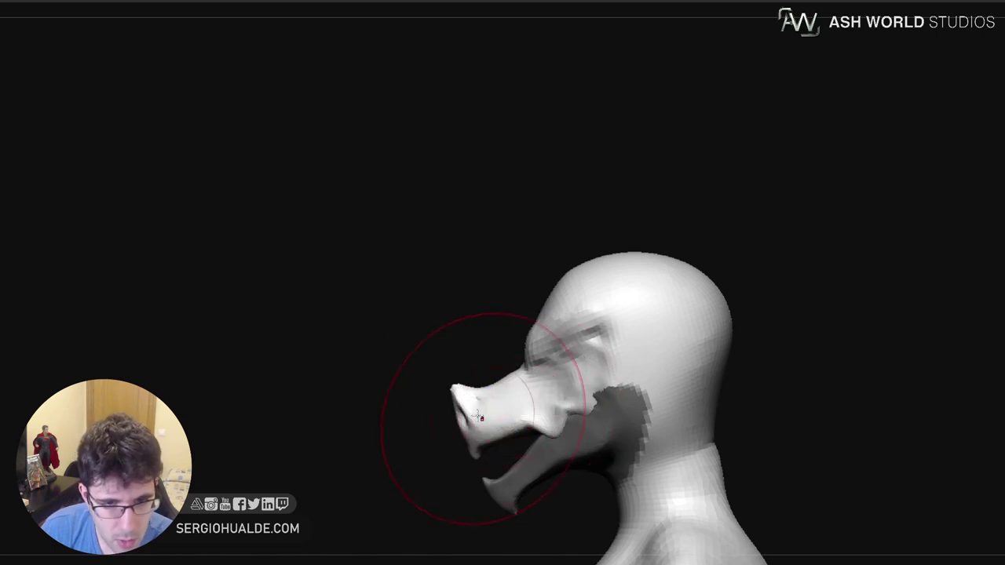
pyautogui.moveTo(477, 416)
pyautogui.mouseDown(button='right')
pyautogui.moveTo(497, 411)
pyautogui.moveTo(451, 405)
pyautogui.mouseUp(button='right')
pyautogui.keyDown('alt'); pyautogui.moveTo(477, 438); pyautogui.dragTo(466, 396, button='right'); pyautogui.keyUp('alt')
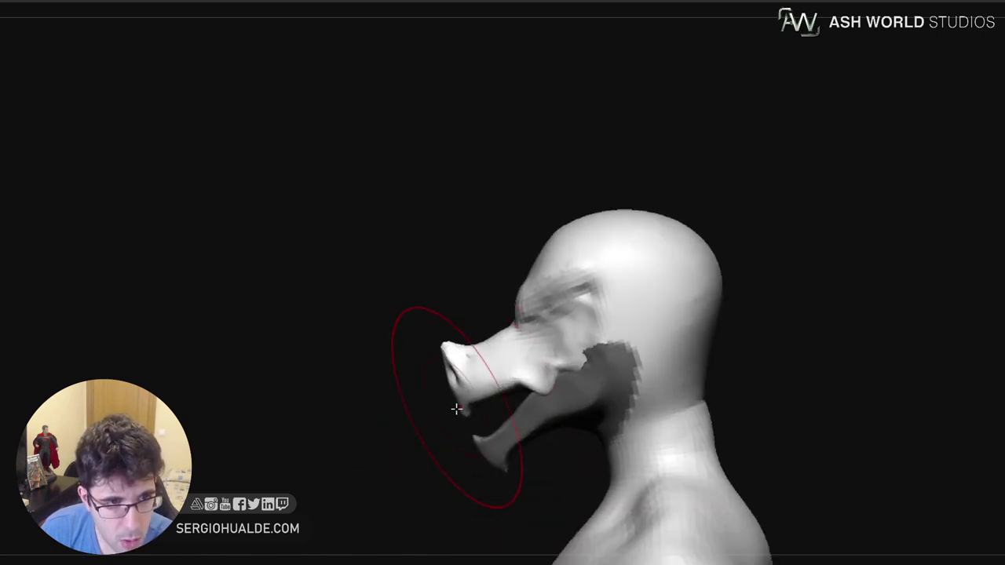
# Clear the mask and push the snout and lower jaw back to shorten the muzzle
pyautogui.keyDown('ctrl'); pyautogui.moveTo(442, 429); pyautogui.dragTo(428, 442); pyautogui.keyUp('ctrl')
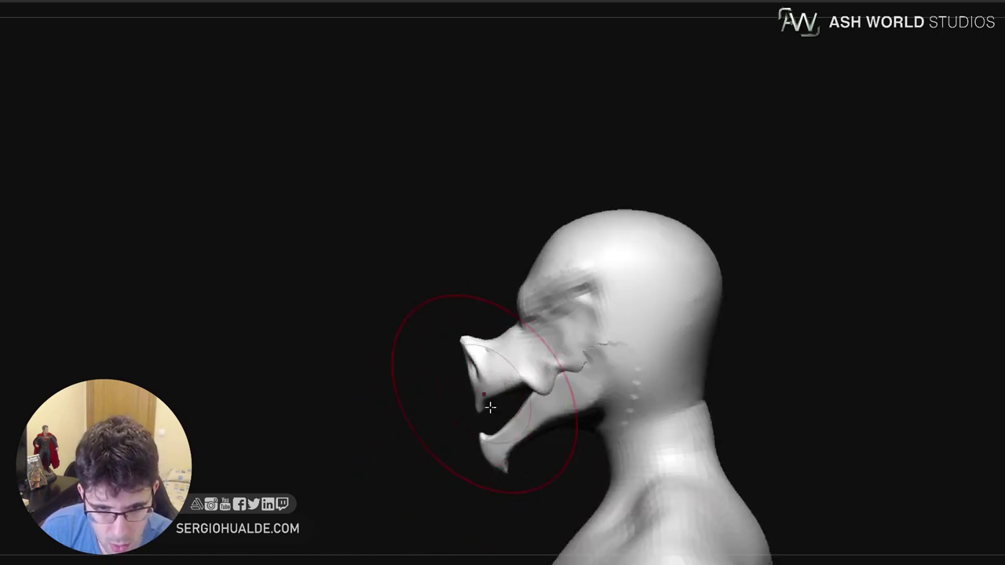
pyautogui.moveTo(495, 453); pyautogui.dragTo(518, 438)
pyautogui.press('s')
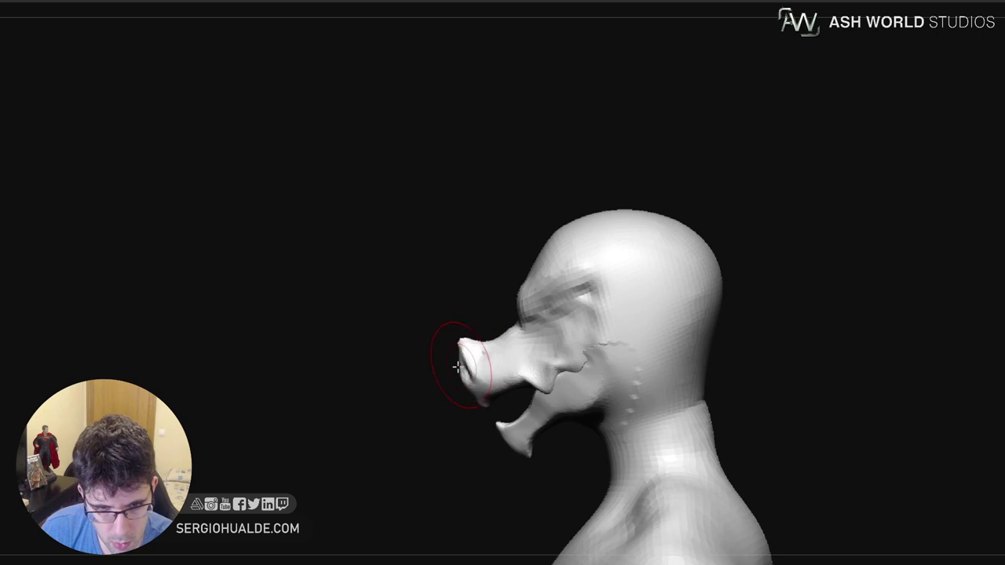
pyautogui.moveTo(458, 367); pyautogui.dragTo(462, 368, button='right')
# Refine the lower tip of the snout and the lower jaw's tip with an adjusted brush size
pyautogui.press('s')
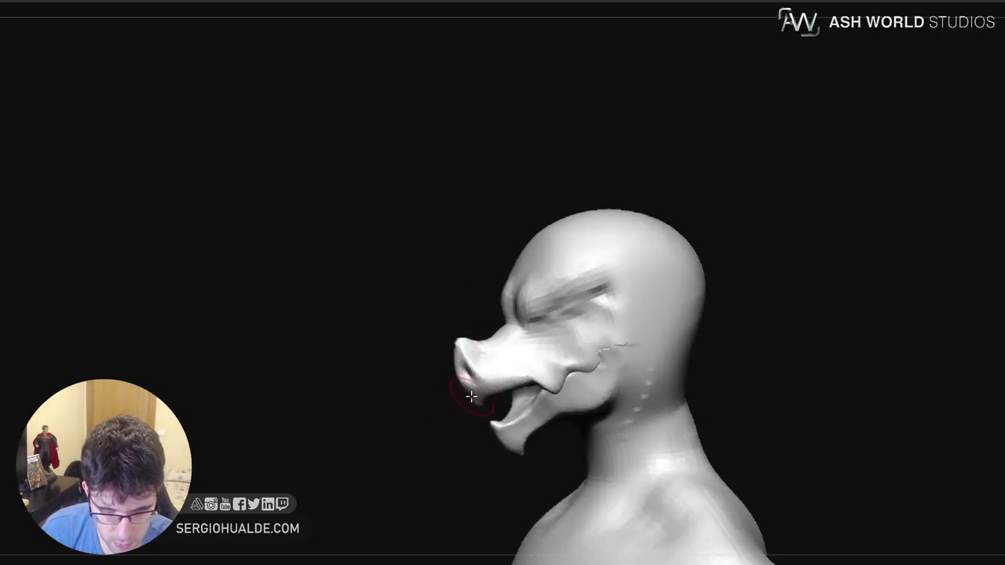
pyautogui.press('s')
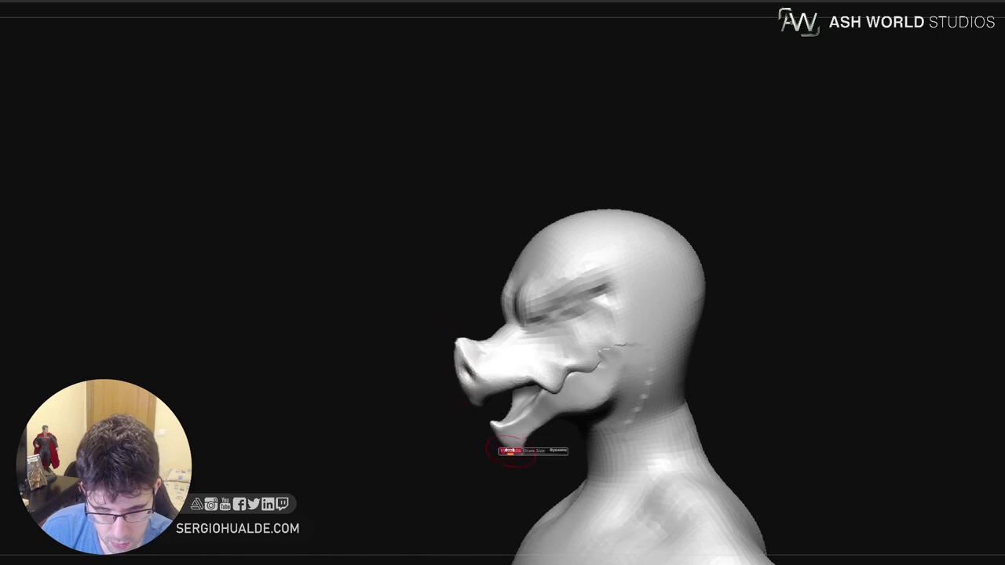
pyautogui.moveTo(511, 451); pyautogui.dragTo(518, 451)
# Smooth away the leftover mask seam along the mouth corner, cheek and upper neck
pyautogui.moveTo(551, 382); pyautogui.dragTo(579, 366)
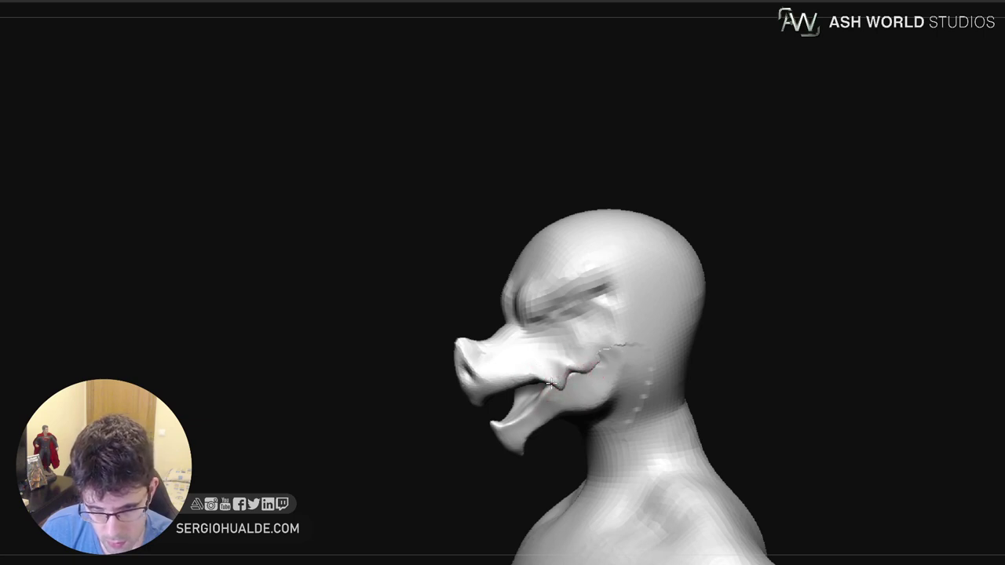
pyautogui.keyDown('ctrl'); pyautogui.moveTo(570, 398); pyautogui.dragTo(615, 361, button='right'); pyautogui.keyUp('ctrl')
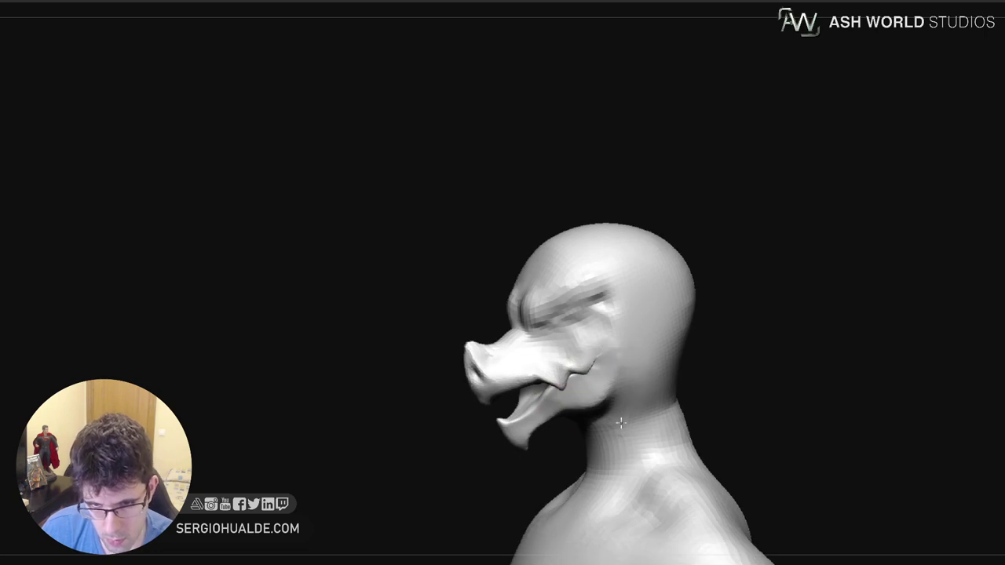
pyautogui.keyDown('ctrl'); pyautogui.moveTo(620, 450); pyautogui.dragTo(618, 365, button='right'); pyautogui.keyUp('ctrl')
# Deepen the crease between the brows and shape the snout's side from the inner eye towards the mouth
pyautogui.moveTo(672, 341); pyautogui.dragTo(681, 347, button='right')
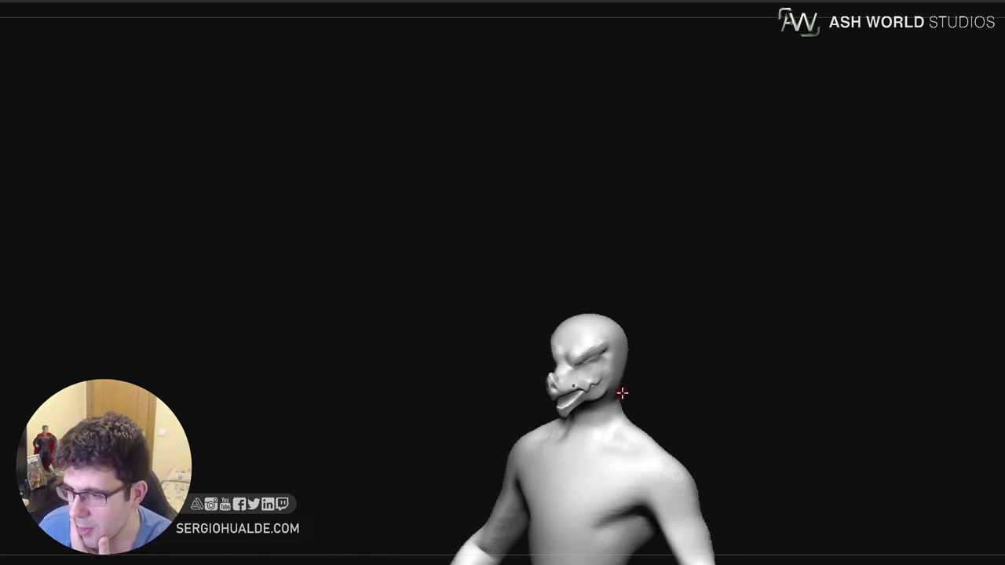
pyautogui.moveTo(684, 350); pyautogui.dragTo(633, 345, button='right')
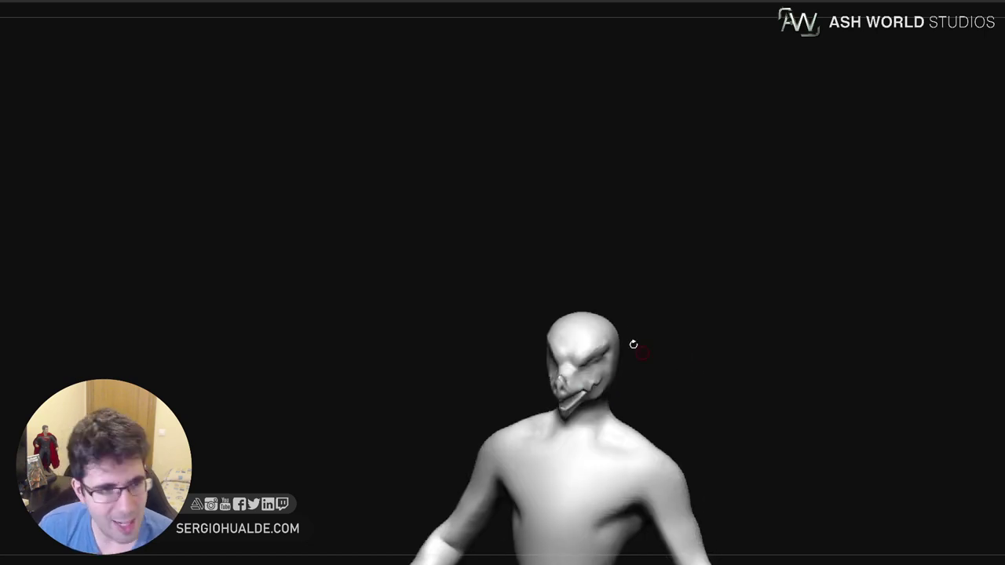
pyautogui.keyDown('ctrl'); pyautogui.moveTo(547, 331); pyautogui.dragTo(566, 343, button='right'); pyautogui.keyUp('ctrl')
pyautogui.keyDown('ctrl'); pyautogui.moveTo(563, 436); pyautogui.dragTo(593, 433, button='right'); pyautogui.keyUp('ctrl')
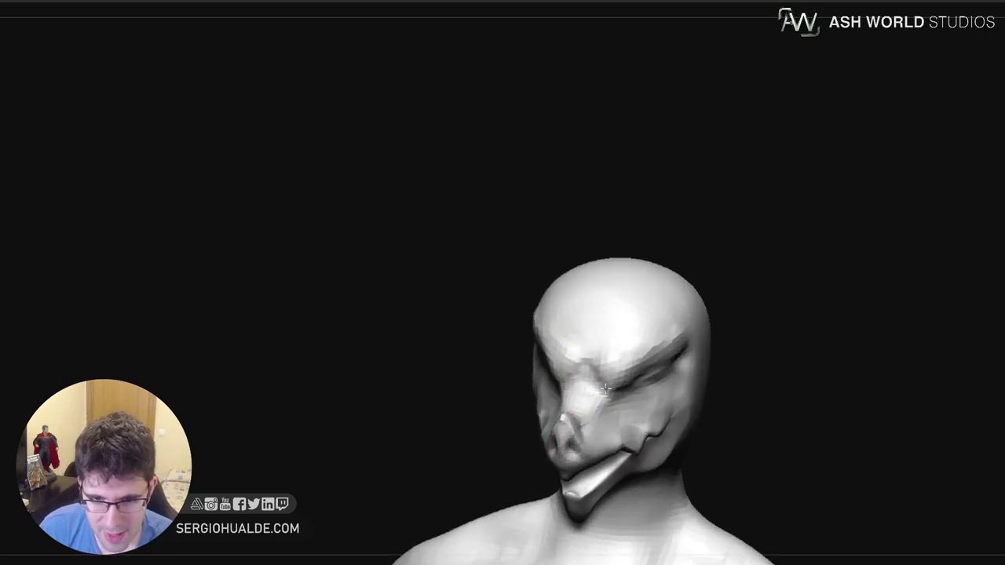
pyautogui.moveTo(638, 386); pyautogui.dragTo(641, 393, button='right')
pyautogui.press('s')
pyautogui.moveTo(621, 380)
pyautogui.mouseDown()
pyautogui.moveTo(613, 374)
pyautogui.moveTo(617, 385)
pyautogui.mouseUp()
pyautogui.moveTo(617, 391)
pyautogui.keyDown('ctrl'); pyautogui.mouseDown(button='right')
pyautogui.moveTo(605, 417)
pyautogui.moveTo(620, 421)
pyautogui.moveTo(627, 403)
pyautogui.mouseUp(button='right'); pyautogui.keyUp('ctrl')
pyautogui.moveTo(616, 406); pyautogui.dragTo(603, 467)
# Slim the sides of the muzzle and adjust the lip line so the snout tapers towards the nose
pyautogui.moveTo(648, 402); pyautogui.dragTo(625, 445, button='right')
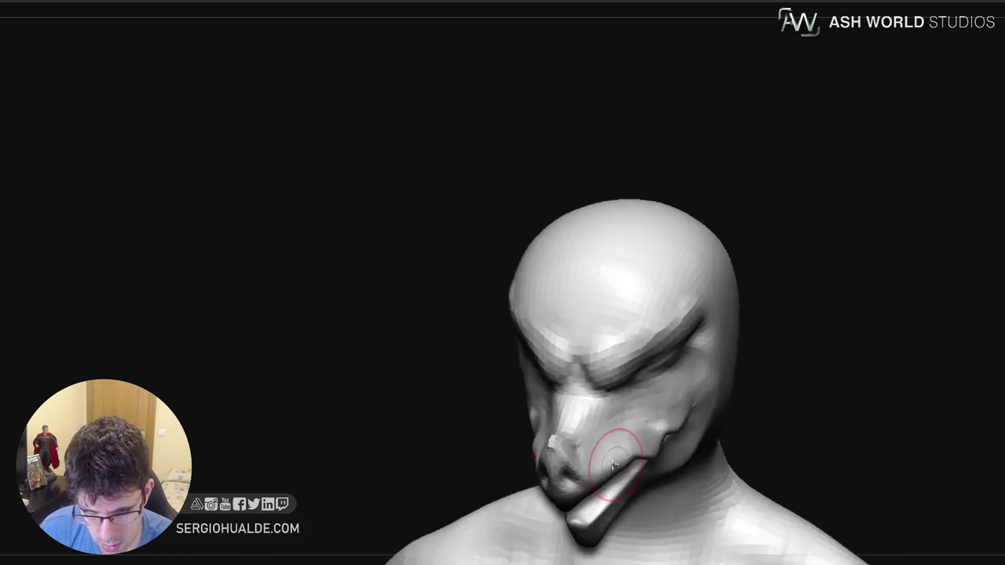
pyautogui.moveTo(613, 465); pyautogui.dragTo(620, 453)
pyautogui.moveTo(620, 445); pyautogui.dragTo(624, 459, button='right')
pyautogui.moveTo(634, 447); pyautogui.dragTo(627, 477)
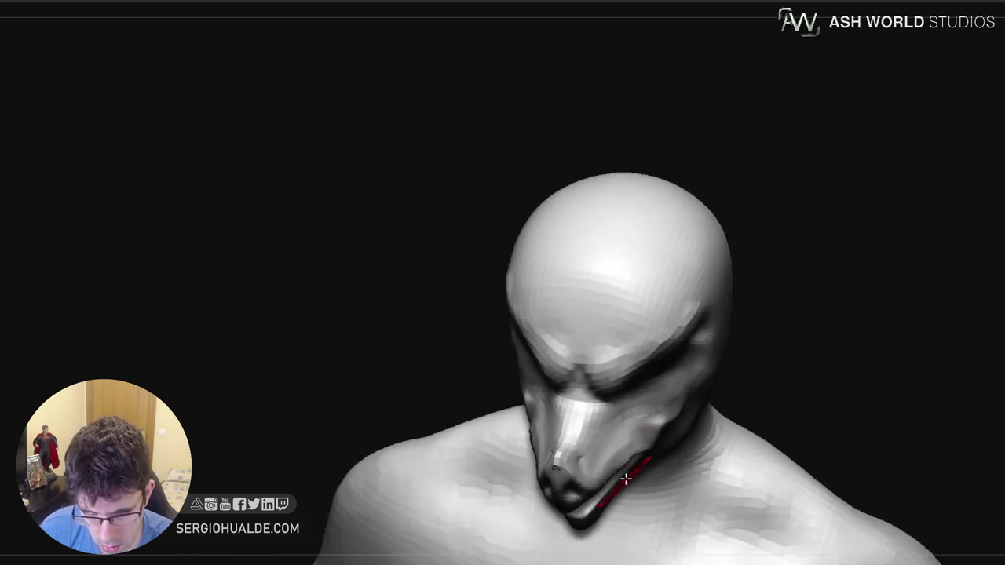
pyautogui.moveTo(627, 476); pyautogui.dragTo(614, 463, button='right')
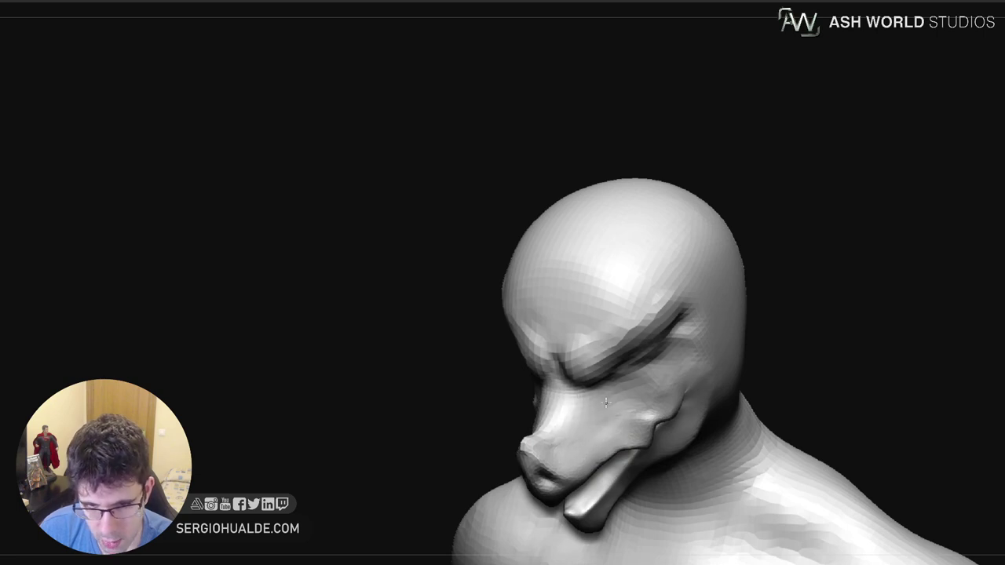
pyautogui.moveTo(606, 403); pyautogui.dragTo(601, 434, button='right')
pyautogui.moveTo(594, 441); pyautogui.dragTo(589, 439)
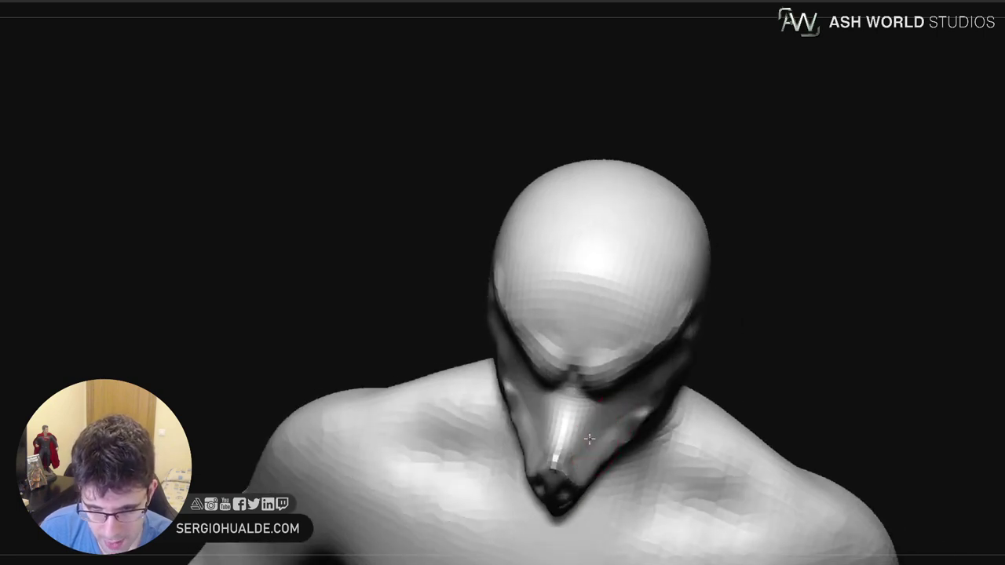
pyautogui.moveTo(591, 438)
pyautogui.mouseDown(button='right')
pyautogui.moveTo(599, 426)
pyautogui.moveTo(588, 482)
pyautogui.moveTo(559, 409)
pyautogui.moveTo(554, 455)
pyautogui.mouseUp(button='right')
# Define the upper lip's edge from the snout tip back towards the pointed lobe with a resized brush
pyautogui.press('s')
pyautogui.press('s')
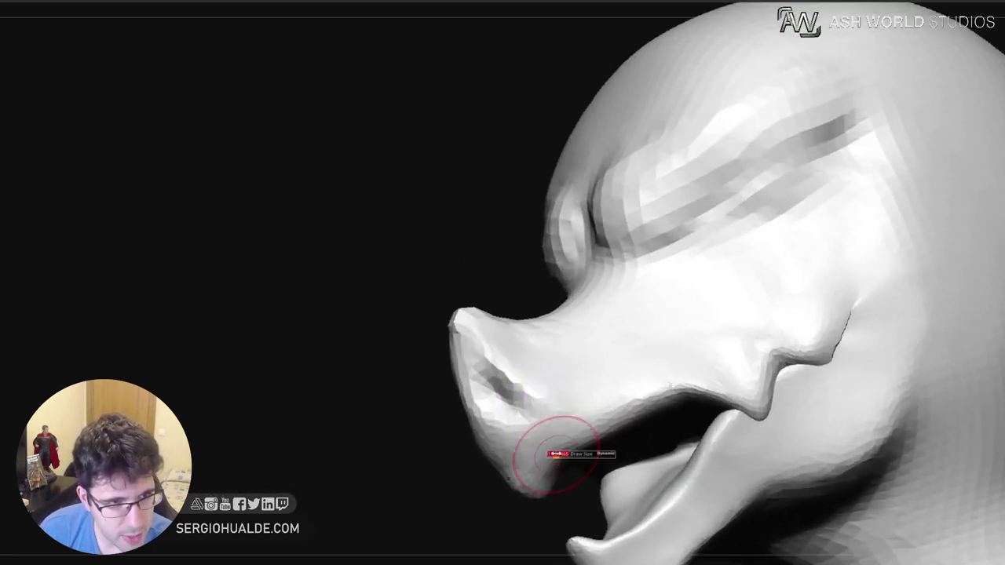
pyautogui.moveTo(555, 455); pyautogui.dragTo(571, 441)
pyautogui.moveTo(539, 487)
pyautogui.mouseDown()
pyautogui.moveTo(577, 436)
pyautogui.moveTo(656, 399)
pyautogui.mouseUp()
pyautogui.moveTo(628, 481); pyautogui.dragTo(637, 422, button='right')
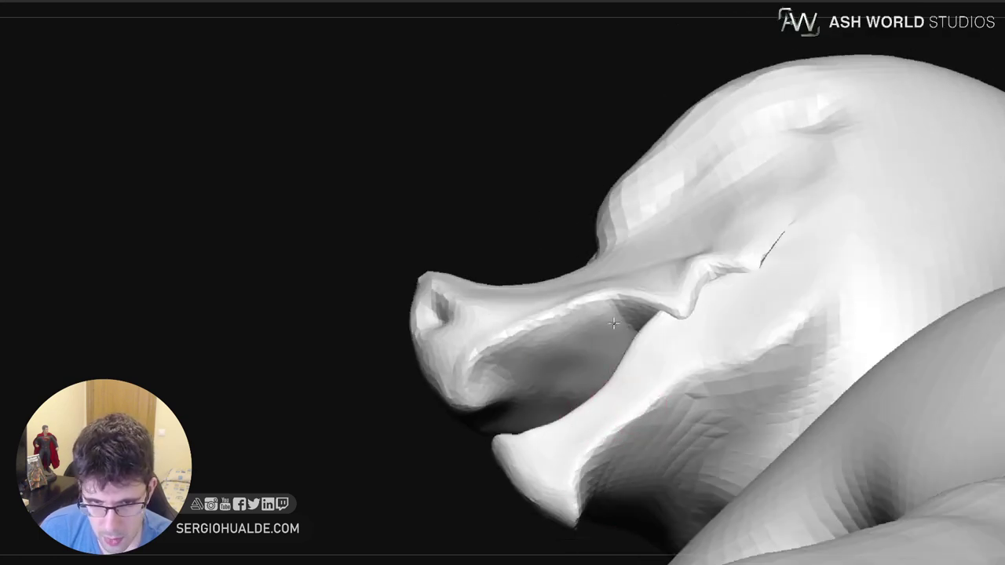
# Refine the inner rim of the upper jaw and sharpen the lip line around the open mouth
pyautogui.moveTo(614, 322)
pyautogui.mouseDown()
pyautogui.moveTo(497, 393)
pyautogui.moveTo(580, 332)
pyautogui.moveTo(511, 404)
pyautogui.moveTo(605, 348)
pyautogui.moveTo(552, 381)
pyautogui.mouseUp()
pyautogui.moveTo(551, 381); pyautogui.dragTo(589, 392, button='right')
pyautogui.moveTo(590, 392)
pyautogui.mouseDown()
pyautogui.moveTo(607, 370)
pyautogui.moveTo(577, 386)
pyautogui.mouseUp()
pyautogui.moveTo(534, 394)
pyautogui.mouseDown(button='right')
pyautogui.moveTo(603, 409)
pyautogui.moveTo(608, 424)
pyautogui.mouseUp(button='right')
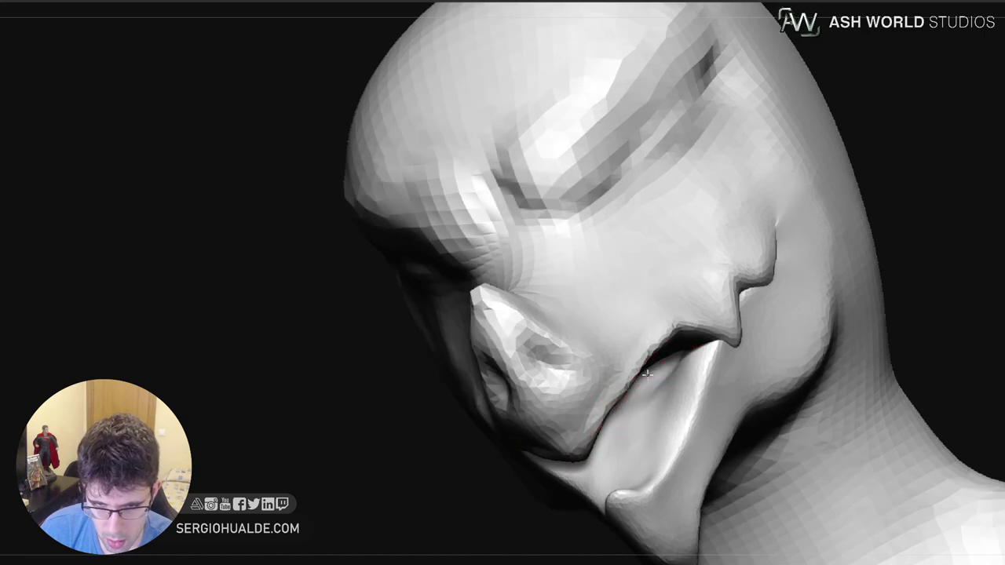
pyautogui.moveTo(626, 388); pyautogui.dragTo(593, 369, button='right')
pyautogui.moveTo(588, 370)
pyautogui.mouseDown()
pyautogui.moveTo(595, 355)
pyautogui.moveTo(611, 356)
pyautogui.moveTo(576, 366)
pyautogui.moveTo(588, 393)
pyautogui.moveTo(568, 383)
pyautogui.mouseUp()
pyautogui.moveTo(591, 394); pyautogui.dragTo(565, 401, button='right')
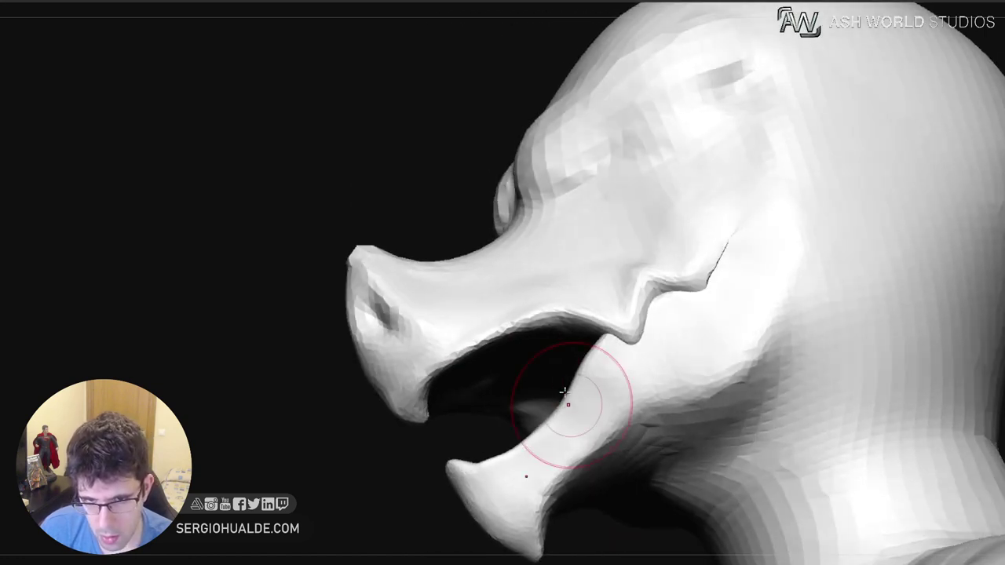
# Smooth and refine the side of the snout between the nostril and the upper lip's front edge with a resized brush
pyautogui.keyDown('ctrl'); pyautogui.moveTo(479, 382); pyautogui.dragTo(528, 402, button='right'); pyautogui.keyUp('ctrl')
pyautogui.moveTo(528, 402); pyautogui.dragTo(519, 428, button='right')
pyautogui.moveTo(497, 389); pyautogui.dragTo(491, 423, button='right')
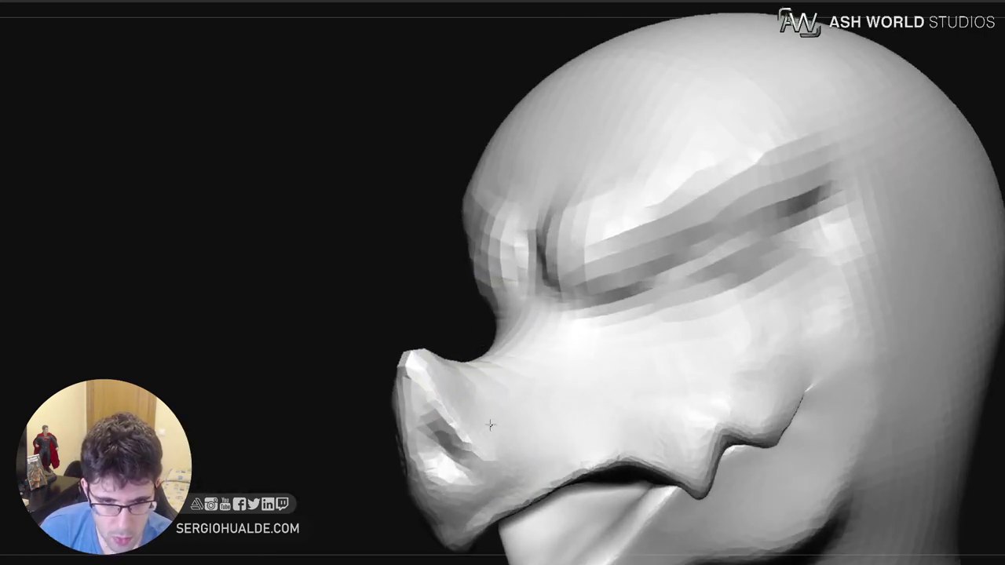
pyautogui.press('s')
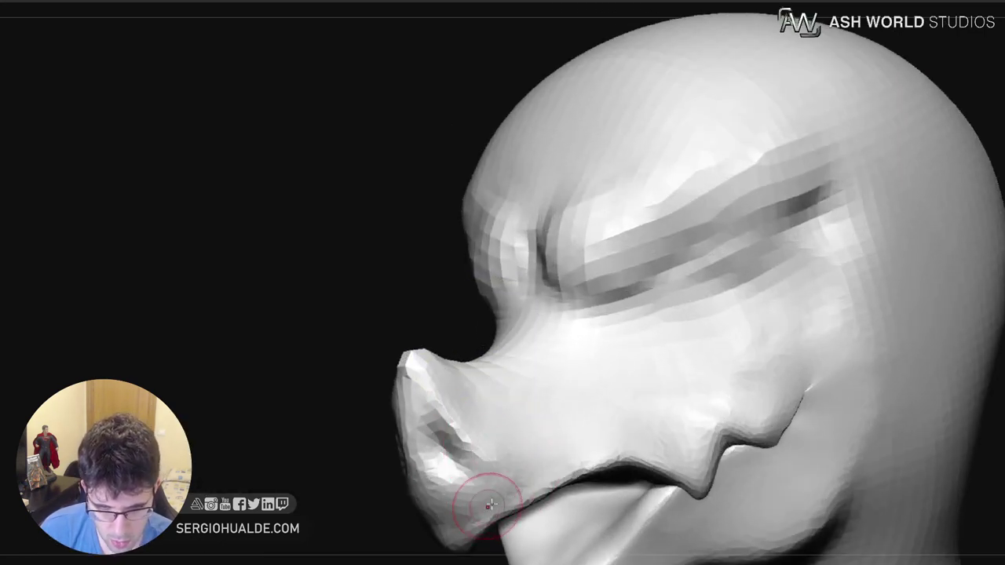
pyautogui.press('s')
pyautogui.moveTo(503, 497); pyautogui.dragTo(469, 513)
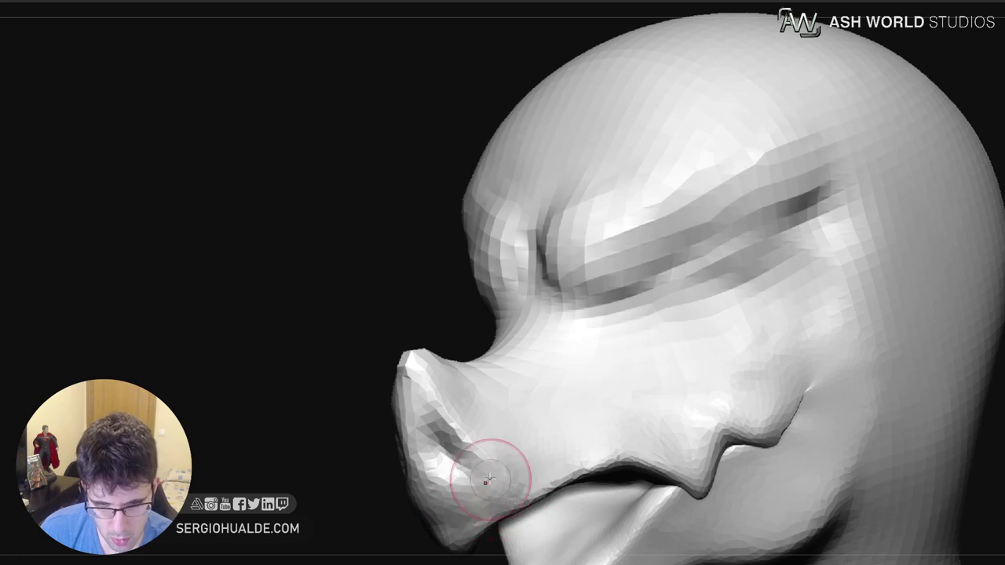
pyautogui.moveTo(491, 478); pyautogui.dragTo(474, 518)
pyautogui.moveTo(480, 552)
pyautogui.keyDown('ctrl'); pyautogui.mouseDown(button='right')
pyautogui.moveTo(464, 520)
pyautogui.moveTo(507, 452)
pyautogui.mouseUp(button='right'); pyautogui.keyUp('ctrl')
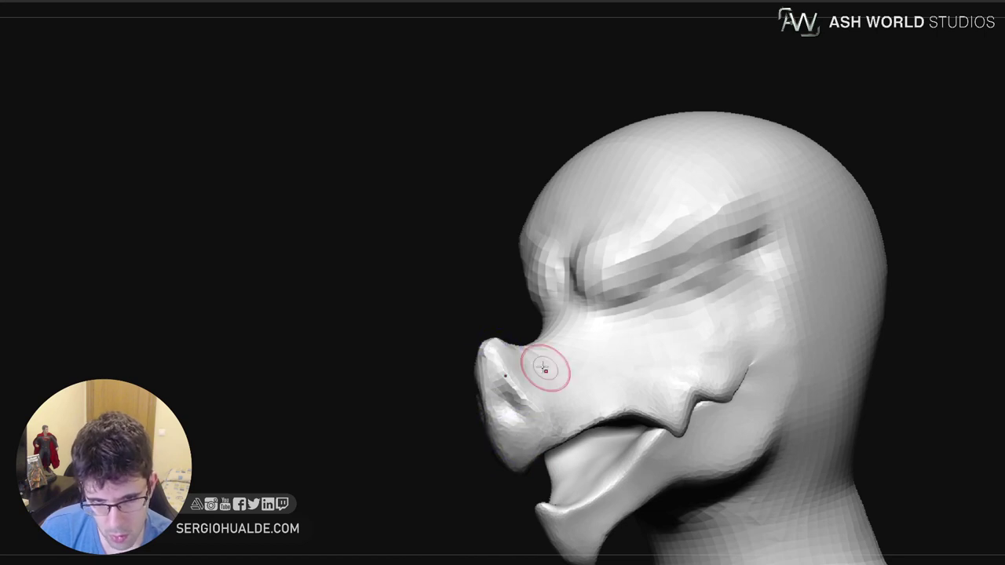
# Reshape the snout's upper side behind the nostril up to its pointed tip
pyautogui.moveTo(544, 369); pyautogui.dragTo(531, 362, button='right')
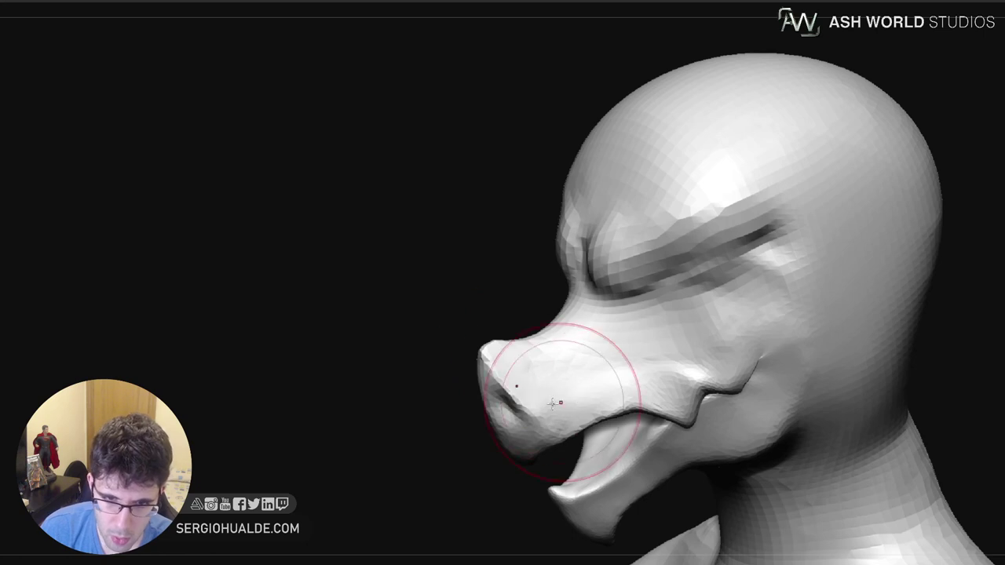
pyautogui.moveTo(556, 403); pyautogui.dragTo(541, 384)
pyautogui.keyDown('ctrl'); pyautogui.moveTo(505, 337); pyautogui.dragTo(482, 365, button='right'); pyautogui.keyUp('ctrl')
pyautogui.press('s')
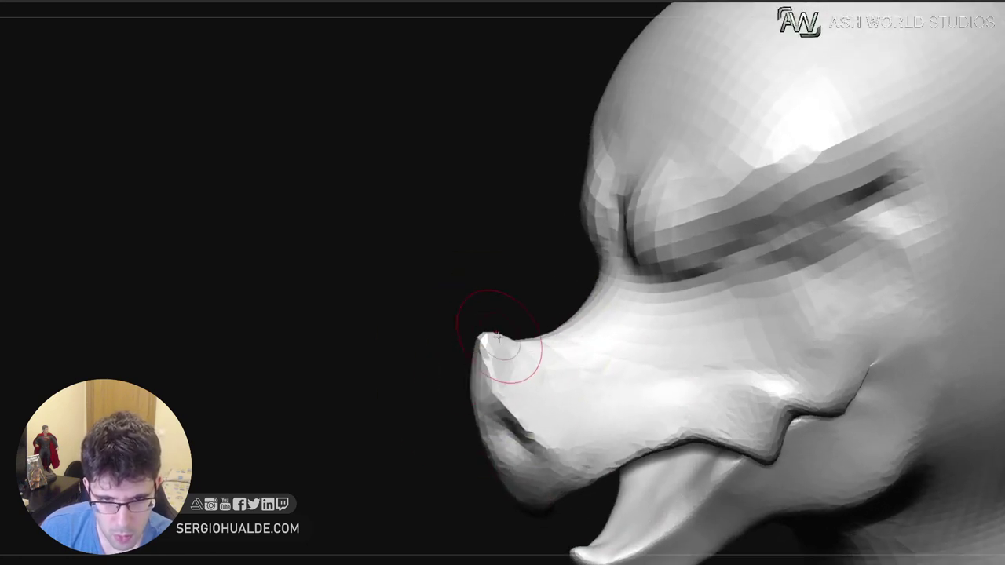
pyautogui.keyDown('ctrl'); pyautogui.moveTo(480, 366); pyautogui.dragTo(527, 399, button='right'); pyautogui.keyUp('ctrl')
pyautogui.moveTo(527, 399); pyautogui.dragTo(541, 373, button='right')
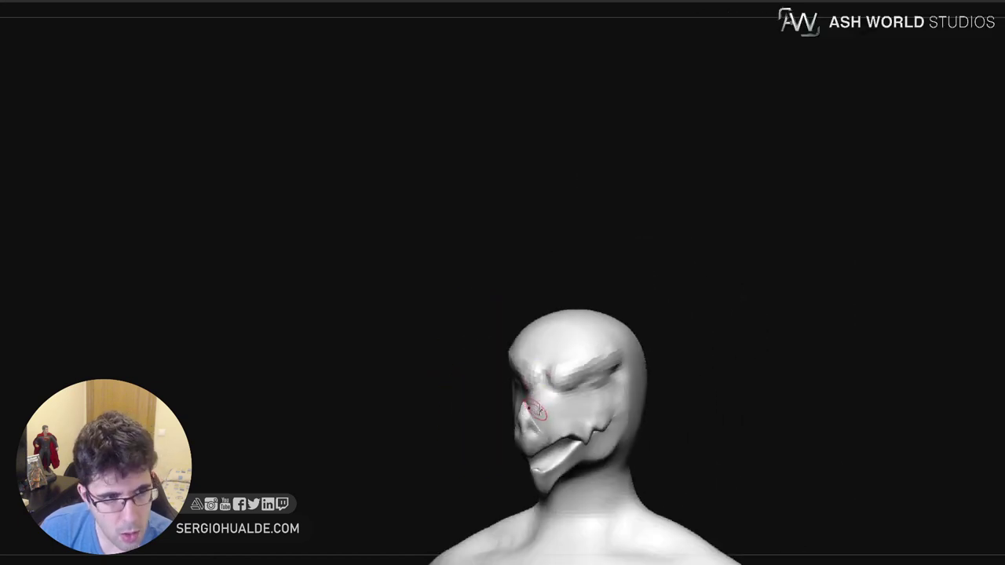
# Pull the corner of the mouth and the lower jaw further back in profile
pyautogui.moveTo(539, 409)
pyautogui.mouseDown(button='right')
pyautogui.moveTo(599, 413)
pyautogui.moveTo(611, 387)
pyautogui.mouseUp(button='right')
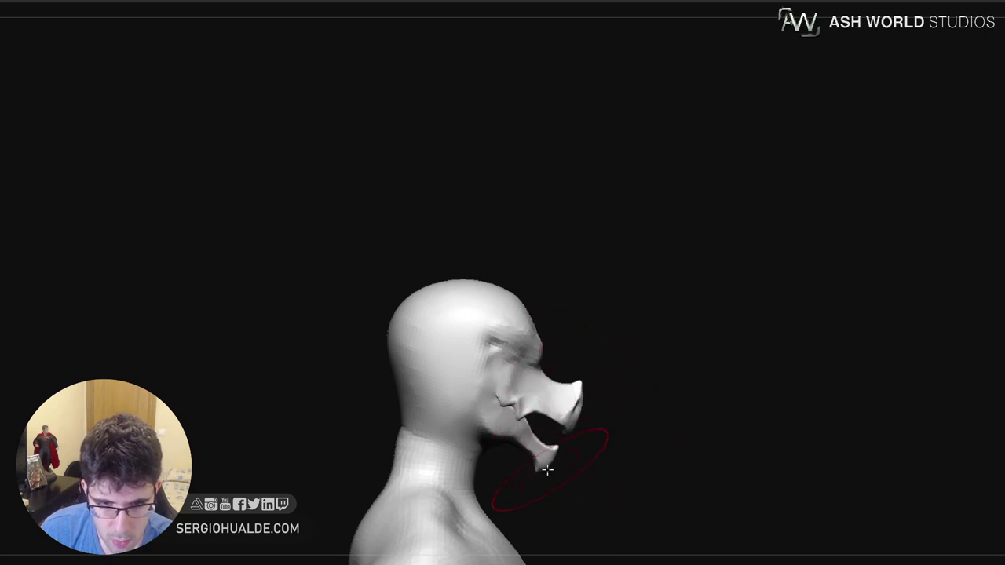
pyautogui.moveTo(513, 429)
pyautogui.mouseDown()
pyautogui.moveTo(486, 407)
pyautogui.moveTo(454, 404)
pyautogui.mouseUp()
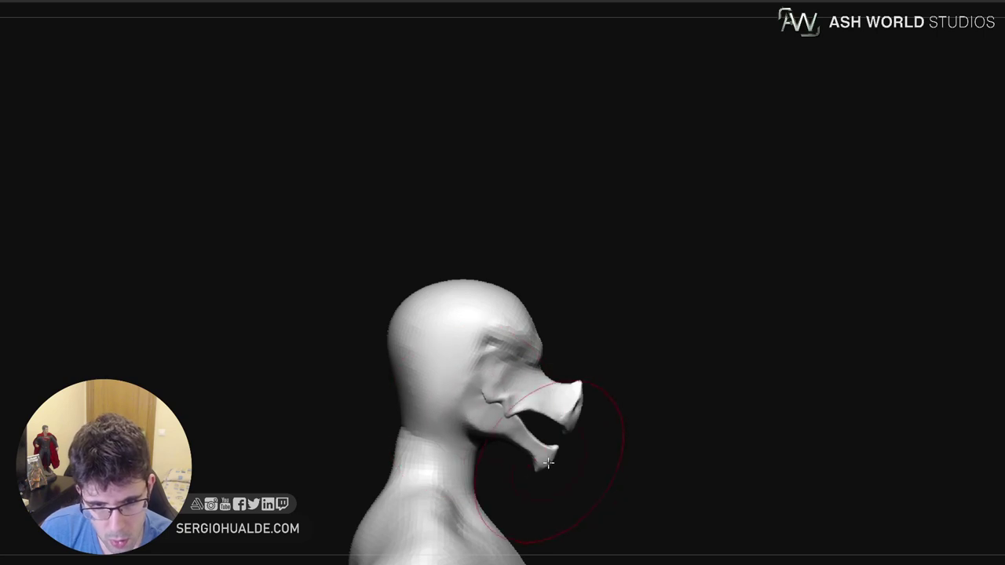
pyautogui.press('s')
pyautogui.moveTo(497, 466)
pyautogui.mouseDown()
pyautogui.moveTo(481, 464)
pyautogui.moveTo(480, 484)
pyautogui.mouseUp()
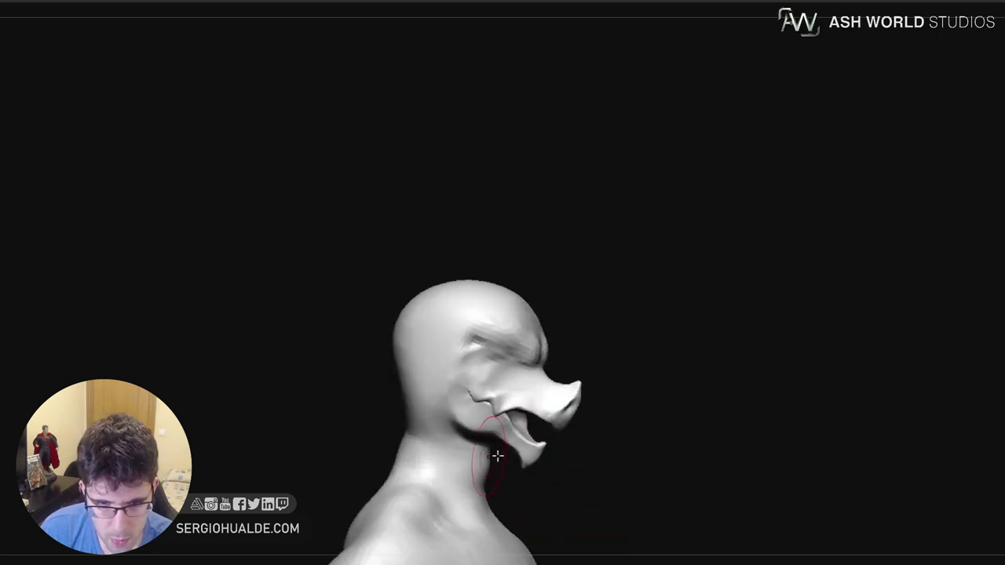
pyautogui.moveTo(600, 385); pyautogui.dragTo(447, 379)
pyautogui.moveTo(624, 372)
pyautogui.mouseDown()
pyautogui.moveTo(475, 372)
pyautogui.moveTo(628, 416)
pyautogui.moveTo(593, 396)
pyautogui.moveTo(546, 396)
pyautogui.moveTo(526, 455)
pyautogui.mouseUp()
pyautogui.press('s')
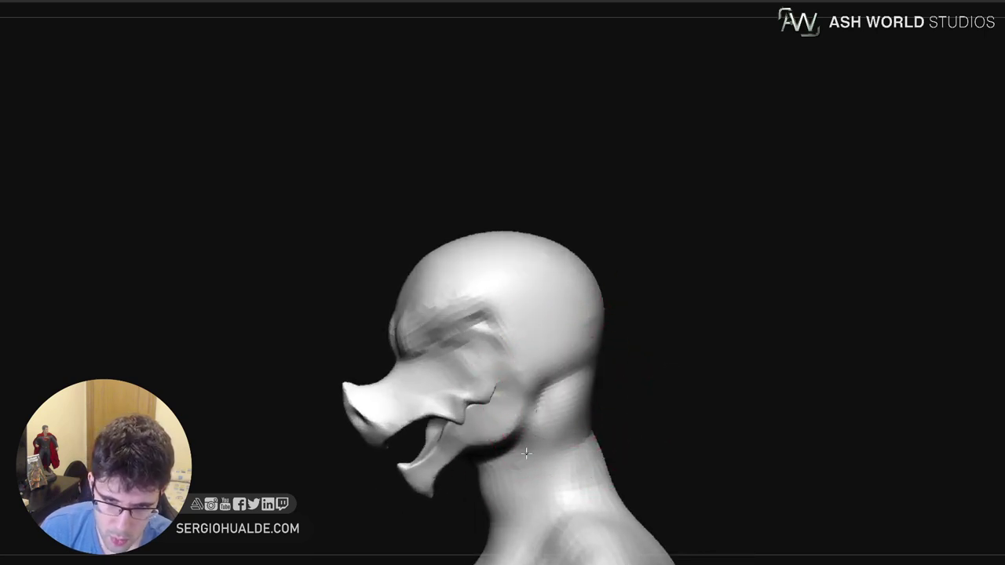
# Refine the jawline and the transition from the back of the jaw into the neck, checking it from both sides
pyautogui.moveTo(647, 428); pyautogui.dragTo(616, 424)
pyautogui.press('s')
pyautogui.moveTo(561, 398); pyautogui.dragTo(528, 473)
pyautogui.moveTo(635, 345); pyautogui.dragTo(666, 346)
pyautogui.moveTo(516, 370)
pyautogui.mouseDown()
pyautogui.moveTo(537, 342)
pyautogui.moveTo(543, 364)
pyautogui.mouseUp()
pyautogui.moveTo(602, 405); pyautogui.dragTo(503, 406)
pyautogui.moveTo(571, 408); pyautogui.dragTo(580, 357)
pyautogui.moveTo(507, 407); pyautogui.dragTo(620, 404)
pyautogui.moveTo(699, 386); pyautogui.dragTo(660, 386)
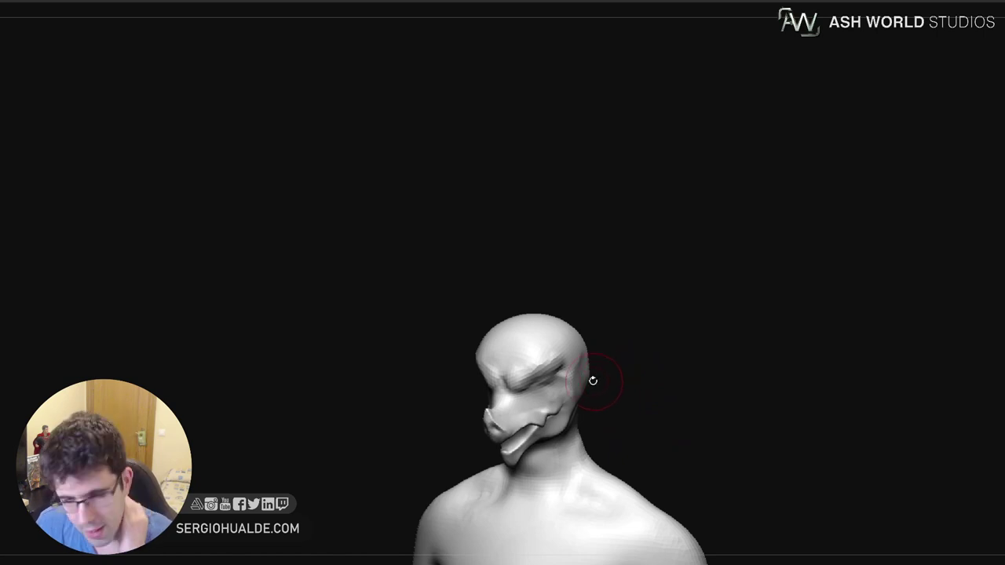
# Adjust the width of the temples and the outer brows from a raised front view with a resized brush
pyautogui.keyDown('ctrl'); pyautogui.moveTo(580, 321); pyautogui.dragTo(577, 361, button='right'); pyautogui.keyUp('ctrl')
pyautogui.moveTo(510, 341); pyautogui.dragTo(526, 390, button='right')
pyautogui.press('s')
pyautogui.moveTo(418, 354); pyautogui.dragTo(430, 359, button='right')
pyautogui.press('s')
pyautogui.click(413, 348)
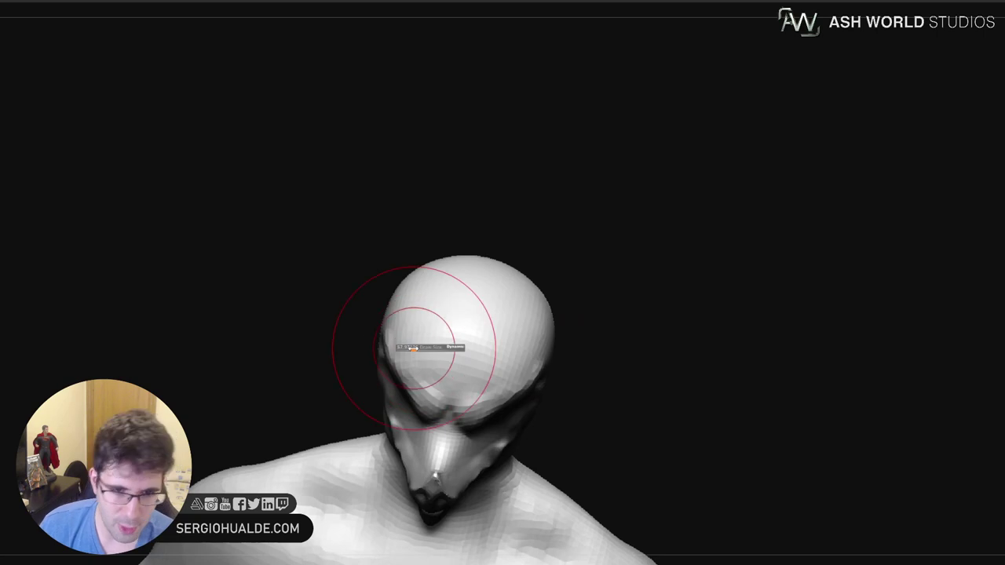
pyautogui.moveTo(381, 343); pyautogui.dragTo(394, 337)
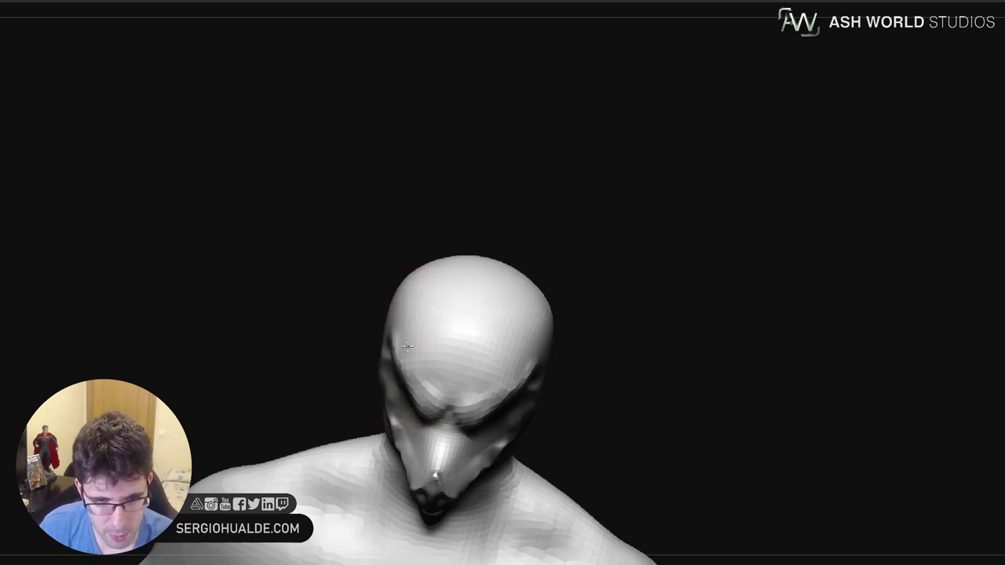
pyautogui.press('s')
pyautogui.moveTo(520, 387); pyautogui.dragTo(514, 383)
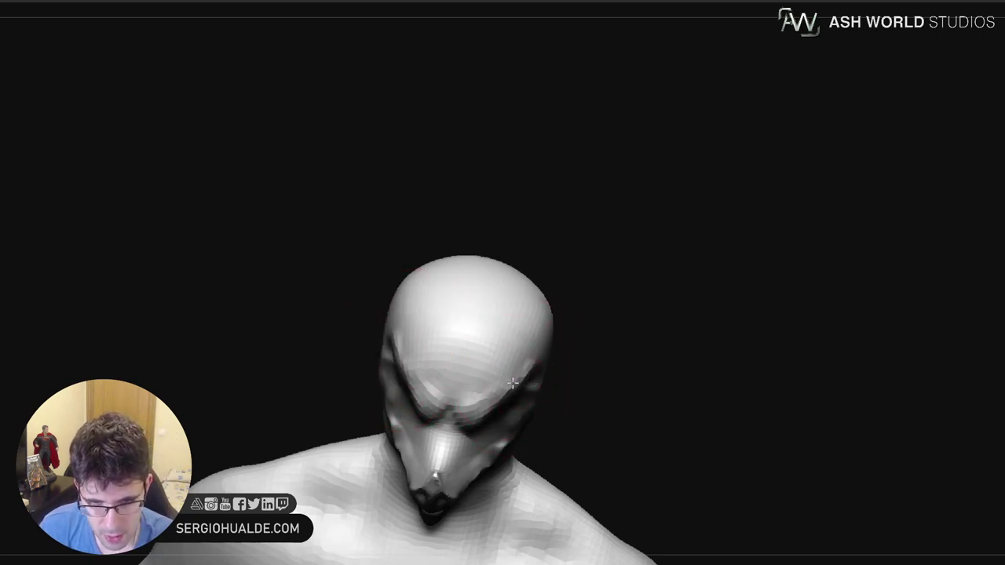
# Shape the cheek and temple below the outer end of the brow
pyautogui.moveTo(544, 404); pyautogui.dragTo(529, 351, button='right')
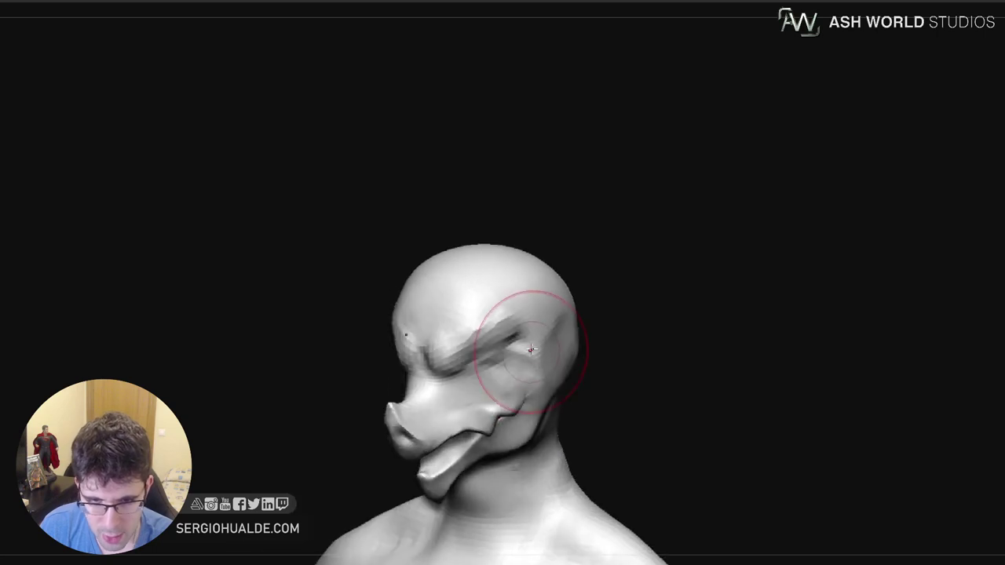
pyautogui.moveTo(534, 350); pyautogui.dragTo(543, 378)
pyautogui.moveTo(503, 360); pyautogui.dragTo(511, 363, button='right')
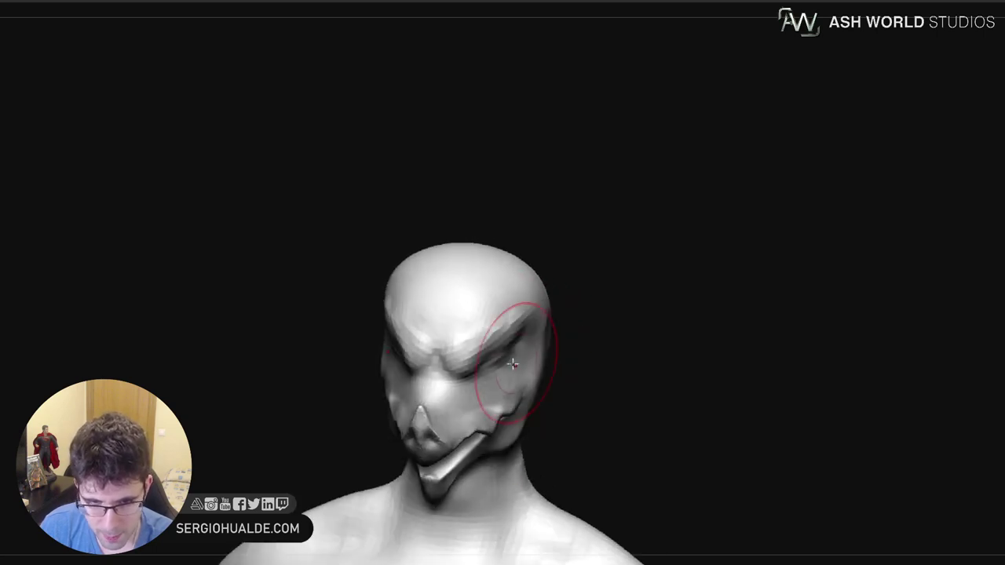
pyautogui.moveTo(510, 369); pyautogui.dragTo(487, 394)
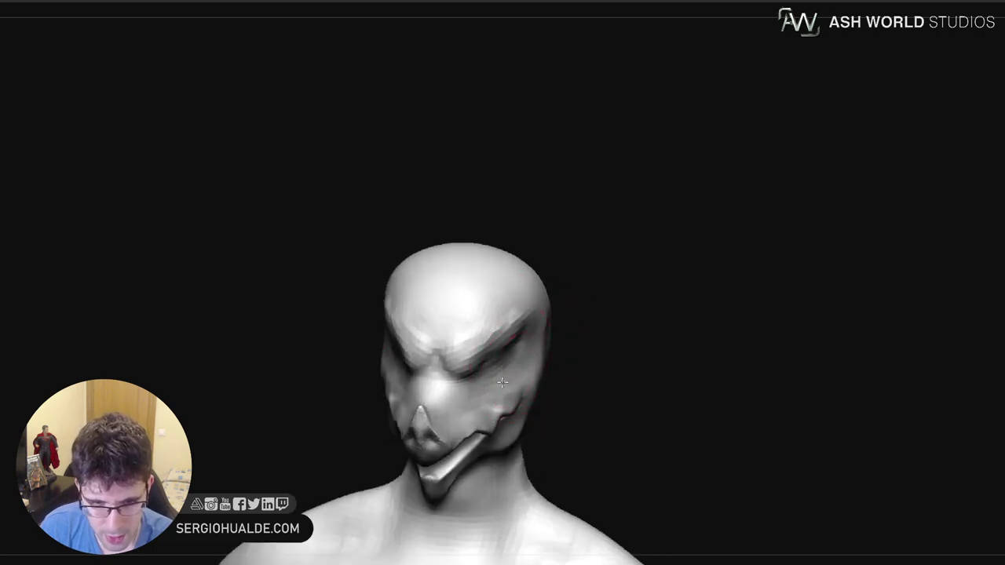
pyautogui.moveTo(525, 374)
pyautogui.mouseDown(button='right')
pyautogui.moveTo(504, 364)
pyautogui.moveTo(545, 346)
pyautogui.moveTo(535, 352)
pyautogui.mouseUp(button='right')
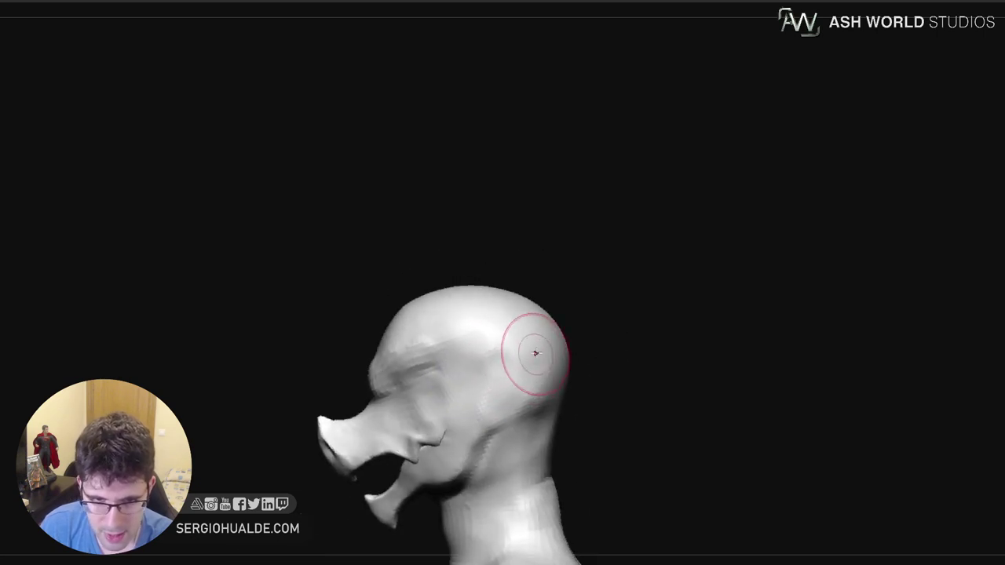
# Adjust the side of the skull, the forehead and the crown's profile with a larger brush
pyautogui.press('s')
pyautogui.moveTo(519, 348)
pyautogui.mouseDown()
pyautogui.moveTo(536, 349)
pyautogui.moveTo(540, 321)
pyautogui.mouseUp()
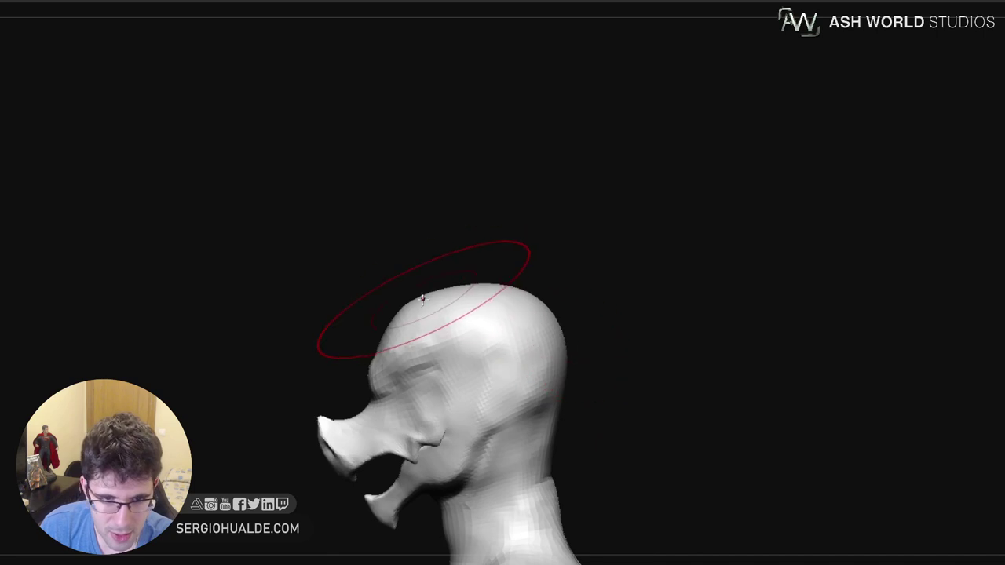
pyautogui.press('s')
pyautogui.moveTo(425, 308)
pyautogui.mouseDown()
pyautogui.moveTo(404, 312)
pyautogui.moveTo(452, 283)
pyautogui.mouseUp()
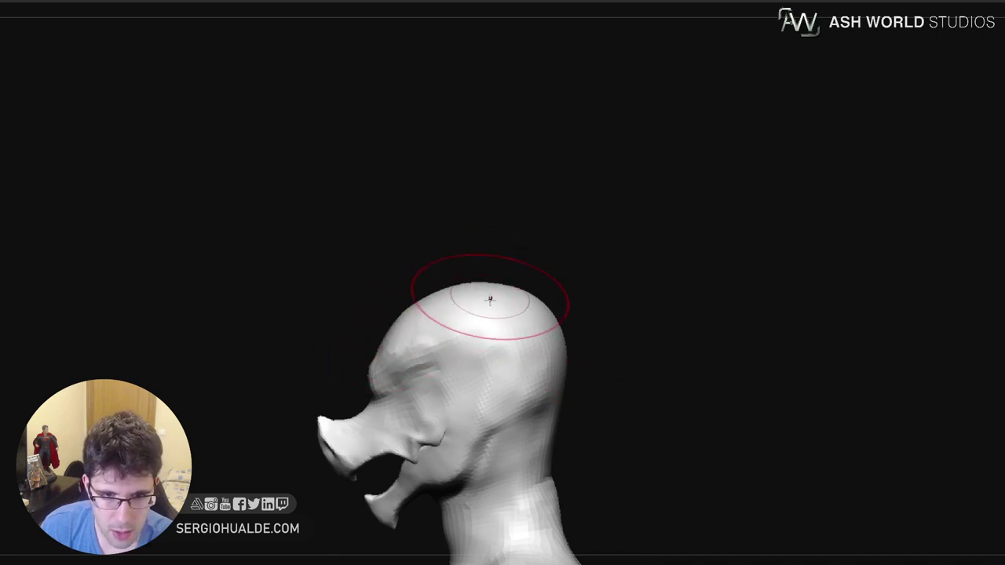
# Mask the body up to the neck with a softened edge and place the transform gizmo at the base of the jaw
pyautogui.moveTo(492, 306)
pyautogui.keyDown('ctrl'); pyautogui.mouseDown(button='right')
pyautogui.moveTo(499, 397)
pyautogui.moveTo(534, 242)
pyautogui.mouseUp(button='right'); pyautogui.keyUp('ctrl')
pyautogui.keyDown('ctrl'); pyautogui.moveTo(539, 284); pyautogui.dragTo(507, 271, button='right'); pyautogui.keyUp('ctrl')
pyautogui.moveTo(678, 116)
pyautogui.keyDown('ctrl'); pyautogui.mouseDown()
pyautogui.moveTo(455, 36)
pyautogui.moveTo(404, 394)
pyautogui.moveTo(580, 293)
pyautogui.moveTo(621, 284)
pyautogui.mouseUp(); pyautogui.keyUp('ctrl')
pyautogui.keyDown('ctrl'); pyautogui.click(568, 271); pyautogui.keyUp('ctrl')
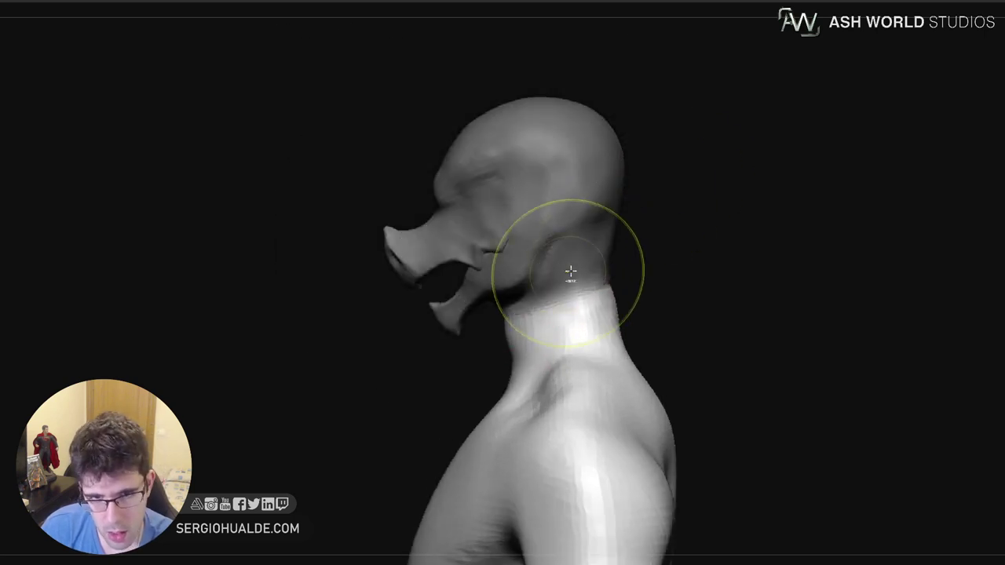
pyautogui.hotkey('ctrl', 'i')
pyautogui.press('w')
pyautogui.keyDown('alt'); pyautogui.click(555, 278); pyautogui.keyUp('alt')
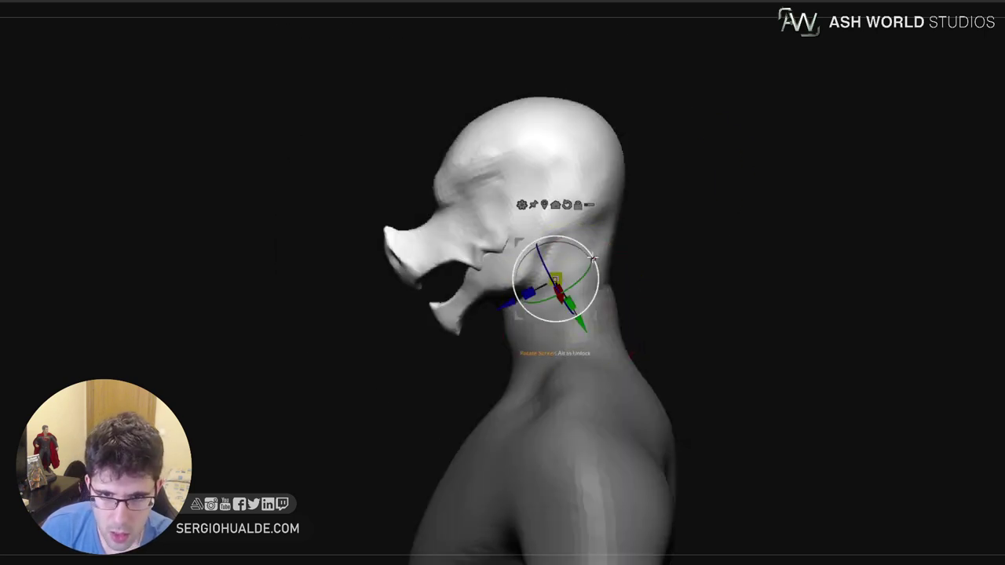
# Tilt the unmasked head about the neck pivot and enlarge it slightly in proportion to the body
pyautogui.moveTo(594, 257); pyautogui.dragTo(634, 295)
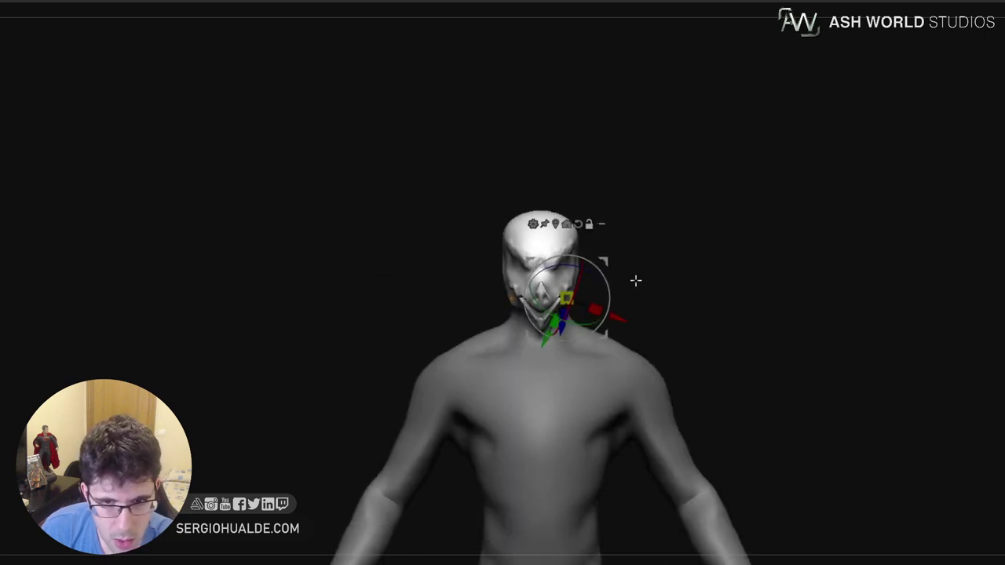
pyautogui.moveTo(562, 289); pyautogui.dragTo(564, 288)
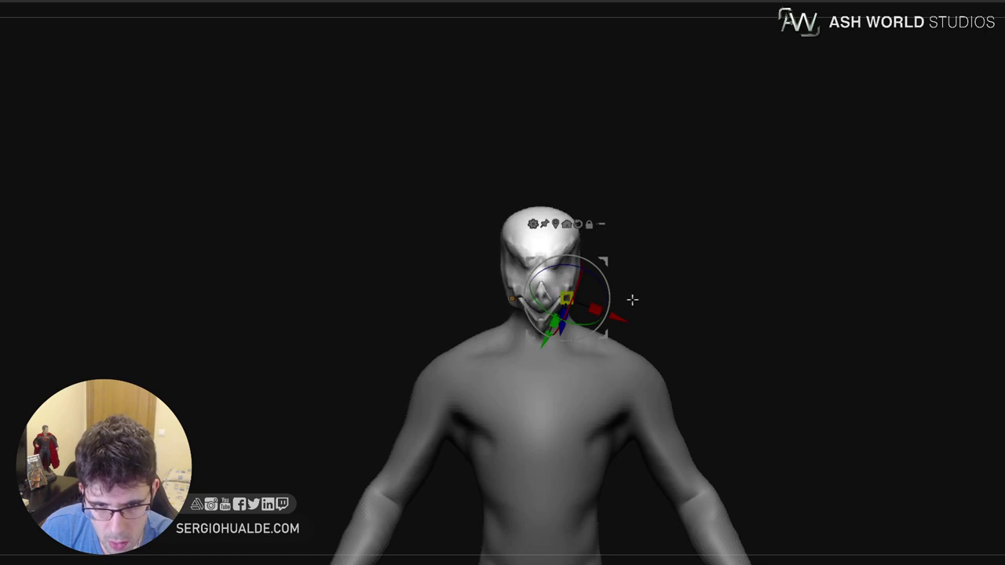
pyautogui.keyDown('alt'); pyautogui.moveTo(659, 306); pyautogui.dragTo(650, 210); pyautogui.keyUp('alt')
pyautogui.moveTo(659, 283); pyautogui.dragTo(671, 284)
pyautogui.keyDown('alt'); pyautogui.moveTo(658, 320); pyautogui.dragTo(621, 341); pyautogui.keyUp('alt')
pyautogui.moveTo(604, 262); pyautogui.dragTo(605, 262)
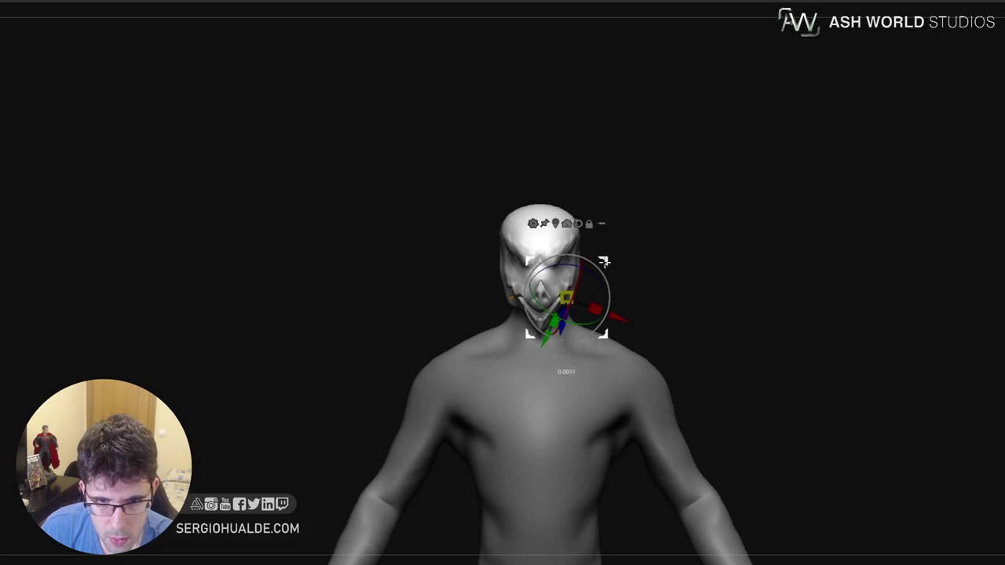
# Reset the gizmo's orientation, raise the head slightly and scale it uniformly to about 1.03
pyautogui.click(578, 226)
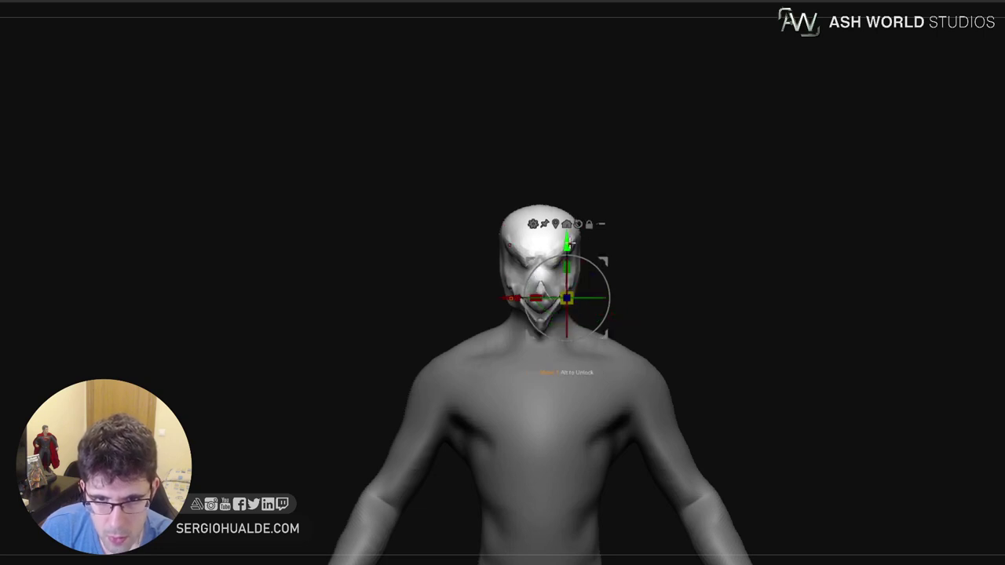
pyautogui.moveTo(571, 243); pyautogui.dragTo(570, 241)
pyautogui.moveTo(572, 297); pyautogui.dragTo(576, 290)
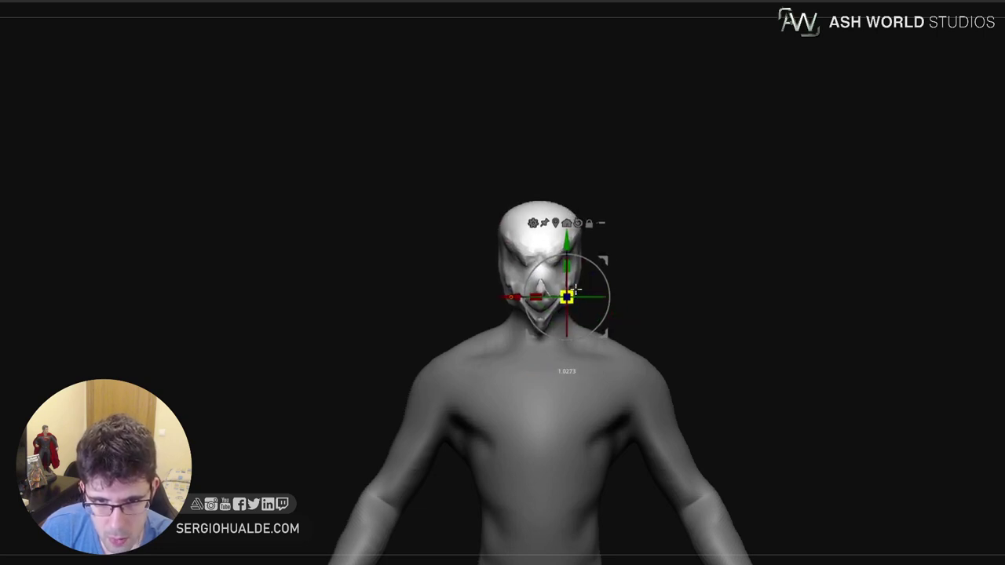
pyautogui.press('q')
# Reshape the back of the jaw and the side of the skull with a resized brush while the body stays masked
pyautogui.moveTo(657, 298); pyautogui.dragTo(571, 296)
pyautogui.keyDown('ctrl'); pyautogui.moveTo(570, 296); pyautogui.dragTo(569, 392, button='right'); pyautogui.keyUp('ctrl')
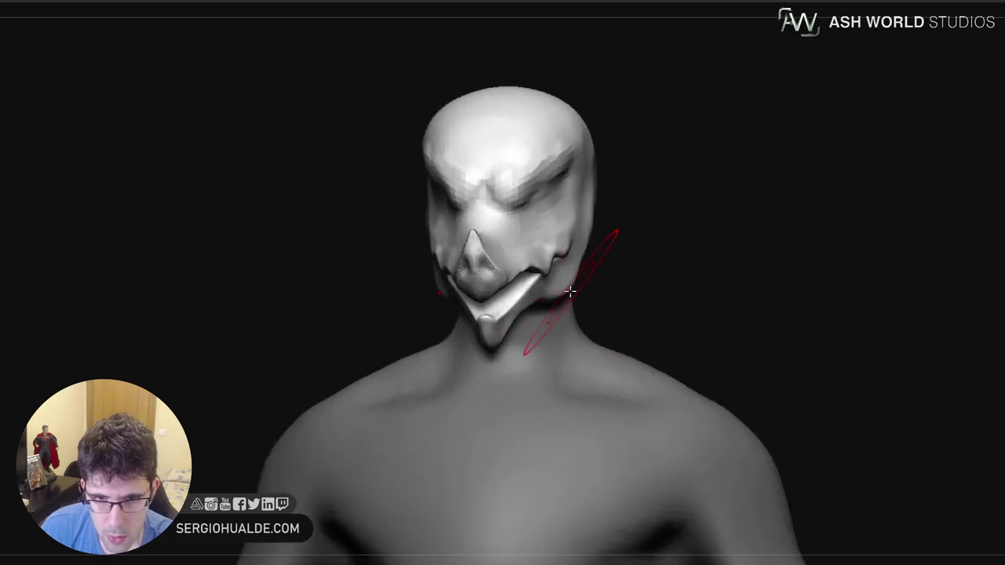
pyautogui.moveTo(566, 271)
pyautogui.mouseDown(button='right')
pyautogui.moveTo(550, 301)
pyautogui.moveTo(557, 289)
pyautogui.moveTo(591, 285)
pyautogui.moveTo(567, 280)
pyautogui.mouseUp(button='right')
pyautogui.press('s')
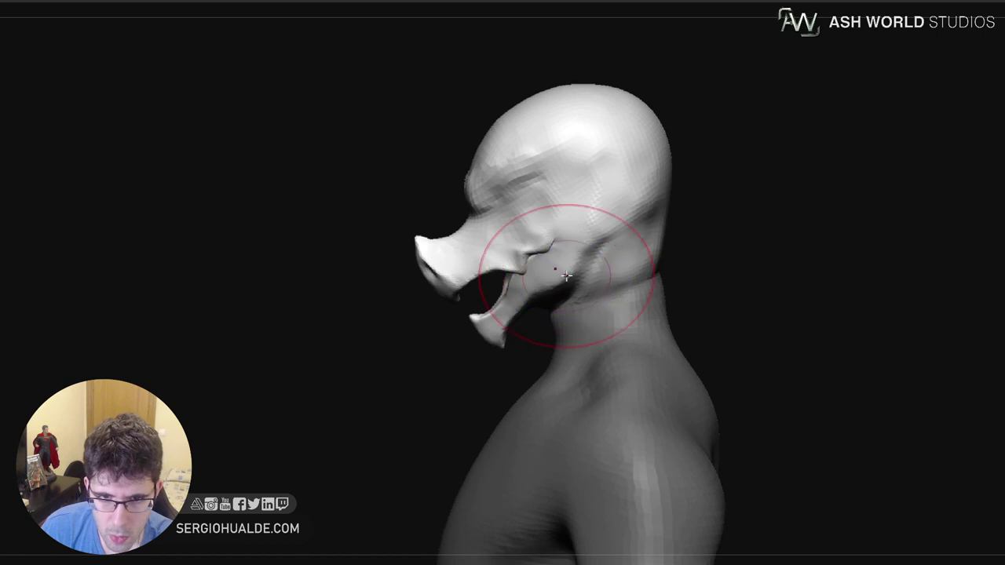
pyautogui.moveTo(566, 275); pyautogui.dragTo(569, 255)
pyautogui.moveTo(573, 254)
pyautogui.mouseDown(button='right')
pyautogui.moveTo(618, 292)
pyautogui.moveTo(630, 273)
pyautogui.moveTo(619, 245)
pyautogui.mouseUp(button='right')
pyautogui.rightClick(631, 274)
pyautogui.press('s')
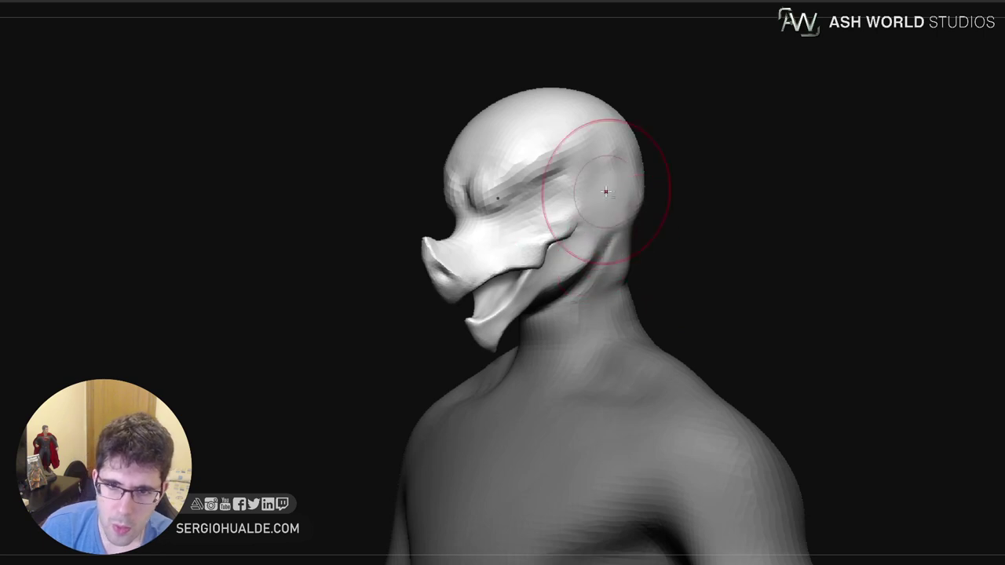
# Blend the area behind the jaw down into the neck and clear the body's mask
pyautogui.moveTo(639, 271); pyautogui.dragTo(616, 278, button='right')
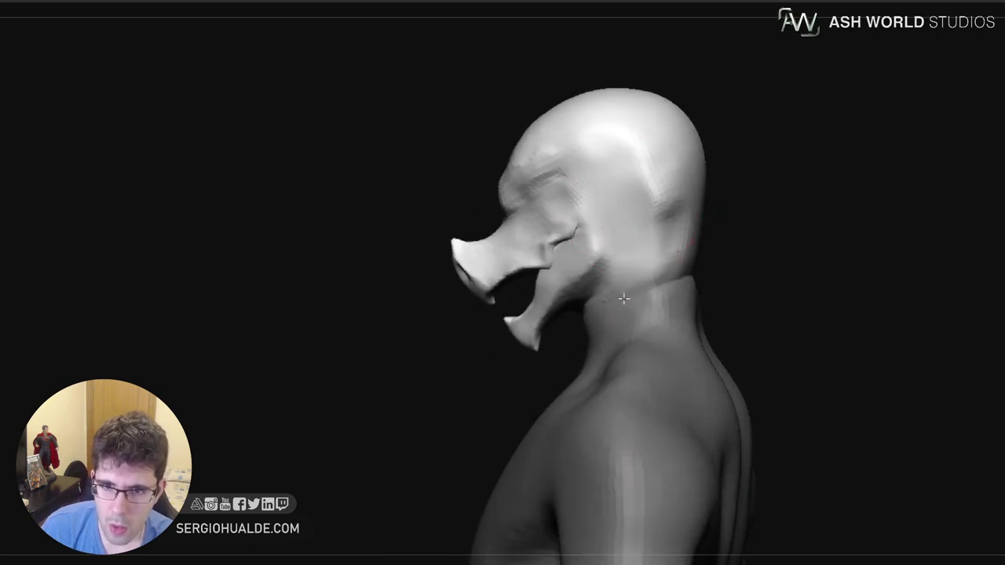
pyautogui.moveTo(650, 223); pyautogui.dragTo(662, 281)
pyautogui.moveTo(671, 291)
pyautogui.mouseDown(button='right')
pyautogui.moveTo(699, 294)
pyautogui.moveTo(664, 284)
pyautogui.mouseUp(button='right')
pyautogui.moveTo(655, 235); pyautogui.dragTo(662, 298)
pyautogui.moveTo(663, 324)
pyautogui.keyDown('ctrl'); pyautogui.mouseDown(button='right')
pyautogui.moveTo(707, 249)
pyautogui.moveTo(755, 295)
pyautogui.mouseUp(button='right'); pyautogui.keyUp('ctrl')
pyautogui.moveTo(701, 336); pyautogui.dragTo(534, 366, button='right')
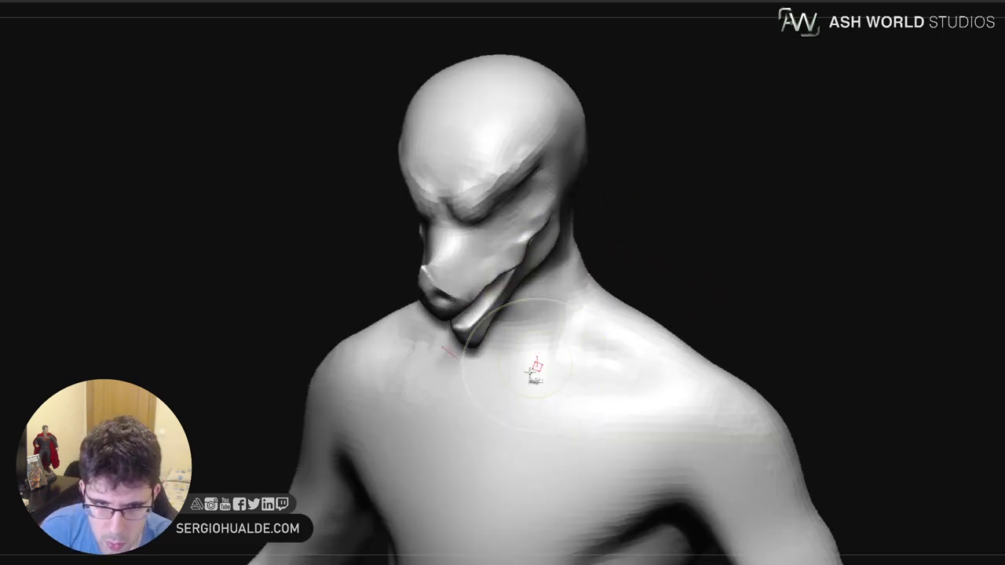
# Sculpt the neck muscle running from behind the jaw down to the collarbone
pyautogui.moveTo(575, 267); pyautogui.dragTo(578, 282, button='right')
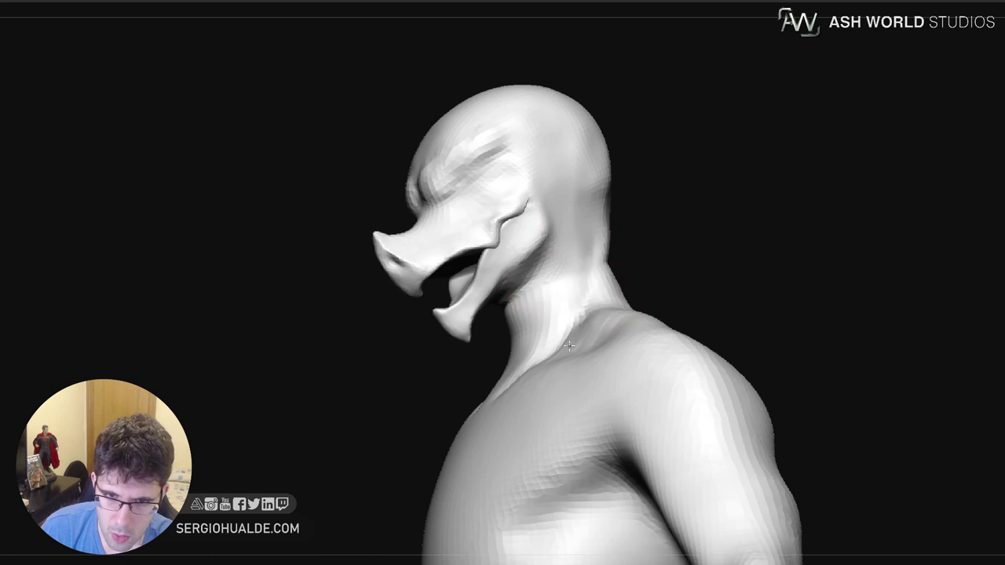
pyautogui.moveTo(569, 346); pyautogui.dragTo(557, 373)
pyautogui.moveTo(557, 374)
pyautogui.mouseDown(button='right')
pyautogui.moveTo(588, 346)
pyautogui.moveTo(578, 339)
pyautogui.mouseUp(button='right')
pyautogui.moveTo(585, 275)
pyautogui.mouseDown()
pyautogui.moveTo(579, 321)
pyautogui.moveTo(555, 372)
pyautogui.mouseUp()
pyautogui.moveTo(510, 337); pyautogui.dragTo(574, 322, button='right')
# Deepen the edge of the neck muscle with a resized brush, from behind the jaw toward the base of the throat
pyautogui.press('s')
pyautogui.moveTo(574, 317); pyautogui.dragTo(554, 317)
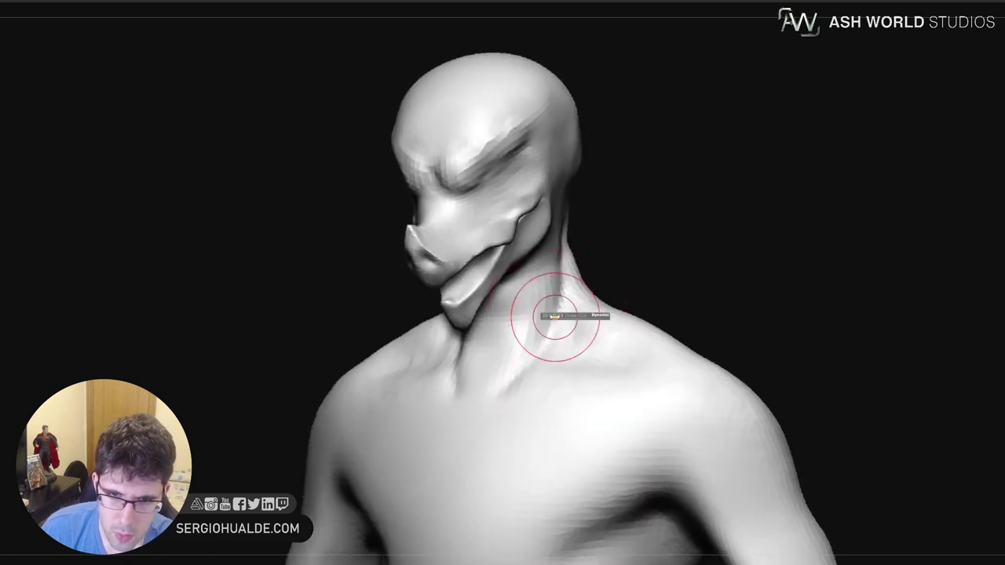
pyautogui.moveTo(555, 318); pyautogui.dragTo(506, 323, button='right')
pyautogui.moveTo(558, 263); pyautogui.dragTo(531, 346)
pyautogui.moveTo(532, 345); pyautogui.dragTo(562, 302, button='right')
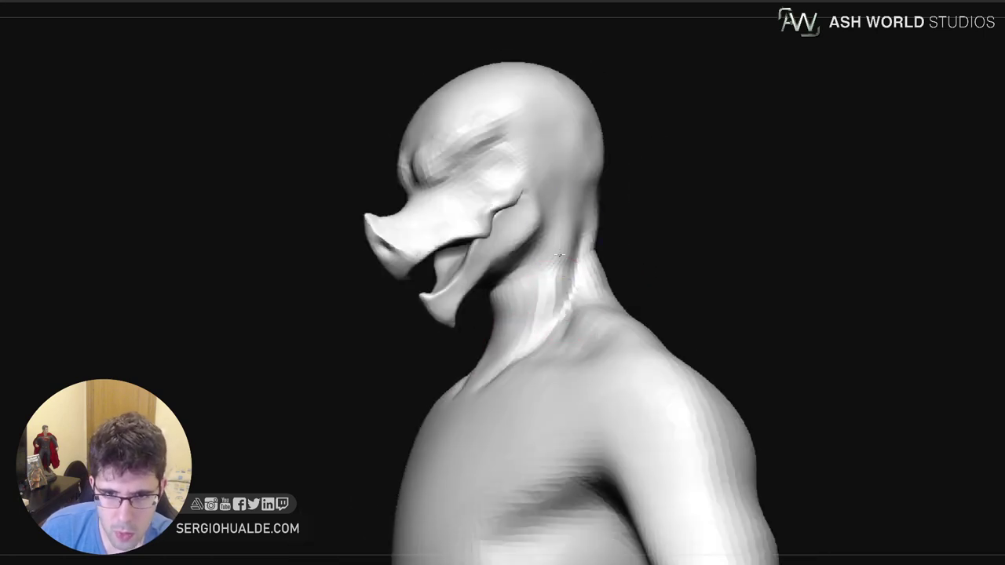
pyautogui.moveTo(559, 255); pyautogui.dragTo(540, 342)
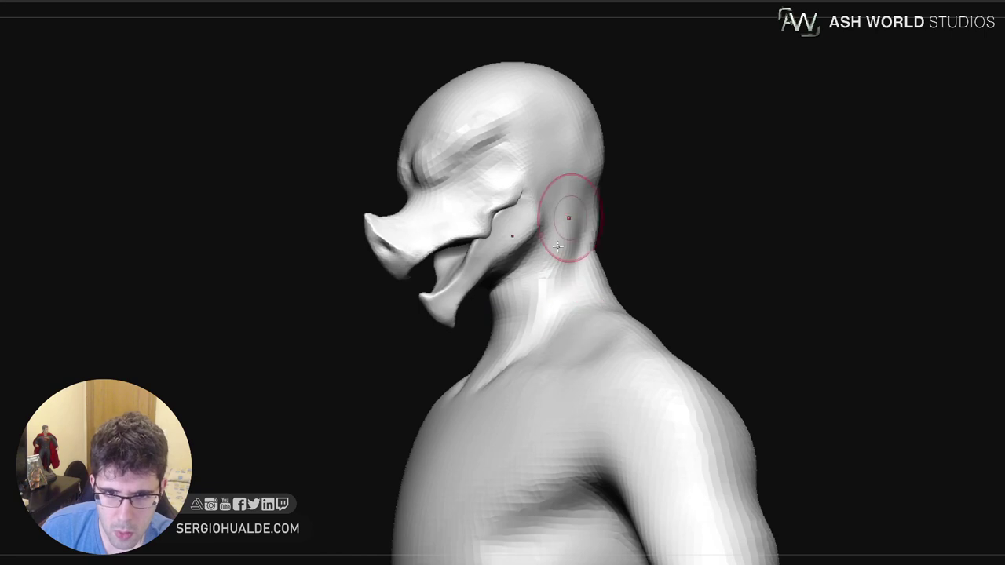
# Smooth the side of the neck and strengthen the muscle's lower end where it meets the chest
pyautogui.moveTo(567, 224); pyautogui.dragTo(513, 387)
pyautogui.keyDown('shift'); pyautogui.moveTo(560, 249); pyautogui.dragTo(526, 334); pyautogui.keyUp('shift')
pyautogui.moveTo(518, 333); pyautogui.dragTo(524, 292, button='right')
pyautogui.moveTo(524, 289); pyautogui.dragTo(486, 390)
pyautogui.moveTo(499, 333); pyautogui.dragTo(484, 394)
# Define the collarbones by hollowing the area beside the shoulders, and adjust the outer contour of the upper arms
pyautogui.moveTo(571, 375); pyautogui.dragTo(612, 396, button='right')
pyautogui.moveTo(669, 353)
pyautogui.keyDown('ctrl'); pyautogui.mouseDown(button='right')
pyautogui.moveTo(643, 396)
pyautogui.moveTo(648, 416)
pyautogui.mouseUp(button='right'); pyautogui.keyUp('ctrl')
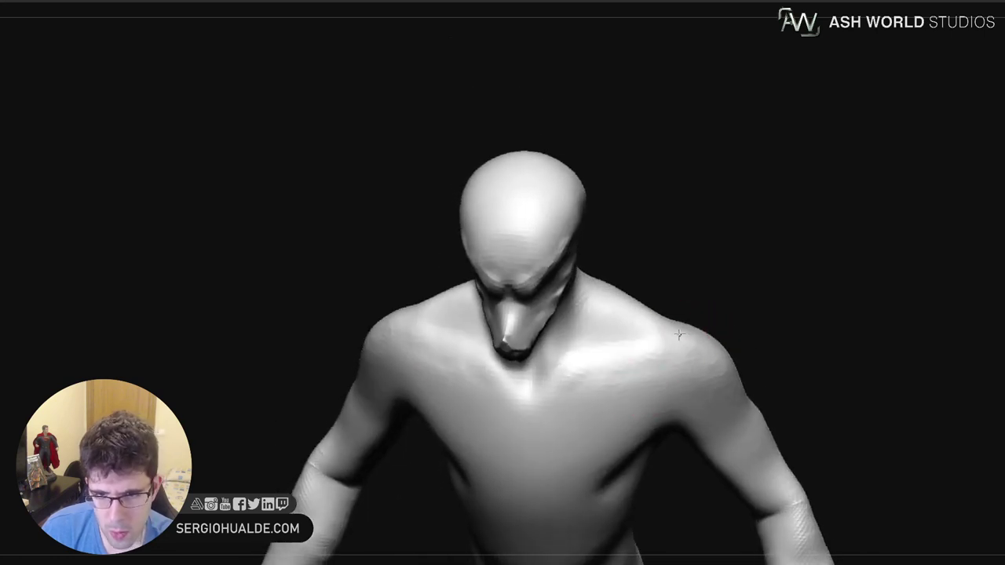
pyautogui.moveTo(677, 335)
pyautogui.mouseDown()
pyautogui.moveTo(595, 371)
pyautogui.moveTo(686, 351)
pyautogui.moveTo(668, 406)
pyautogui.moveTo(624, 370)
pyautogui.mouseUp()
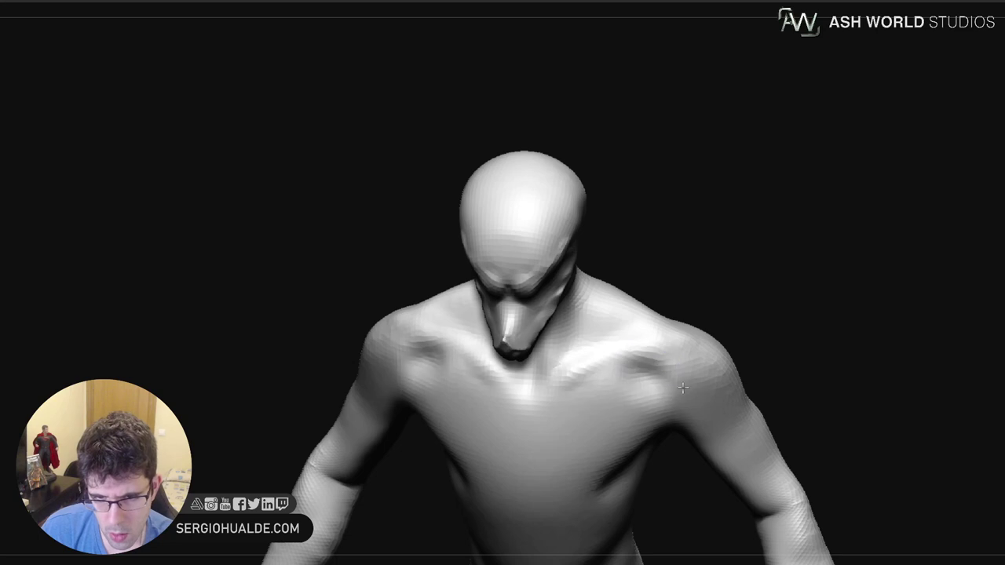
pyautogui.moveTo(575, 410)
pyautogui.mouseDown(button='right')
pyautogui.moveTo(572, 361)
pyautogui.moveTo(594, 346)
pyautogui.mouseUp(button='right')
pyautogui.keyDown('ctrl'); pyautogui.moveTo(656, 351); pyautogui.dragTo(667, 360, button='right'); pyautogui.keyUp('ctrl')
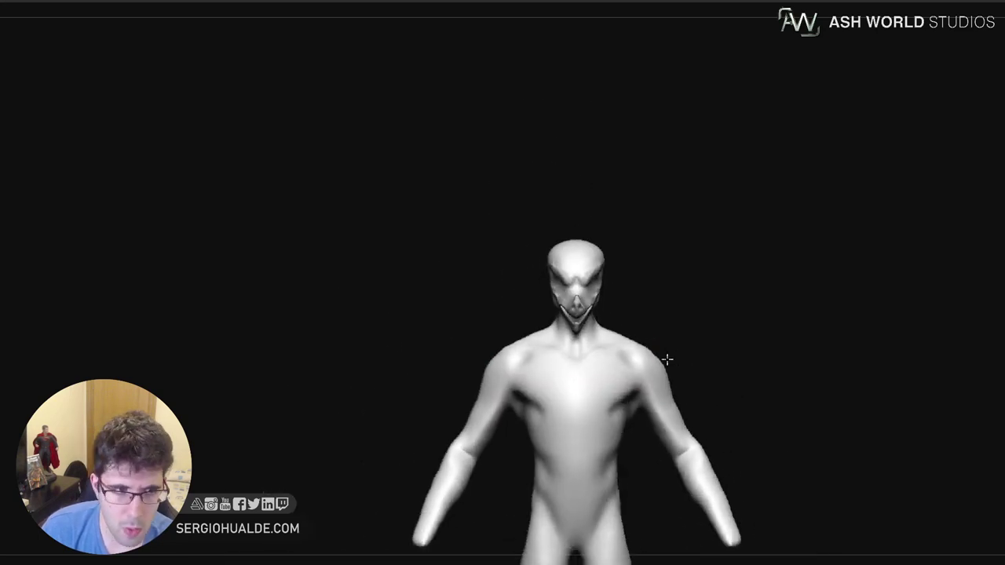
pyautogui.moveTo(663, 376)
pyautogui.mouseDown()
pyautogui.moveTo(651, 381)
pyautogui.moveTo(663, 405)
pyautogui.mouseUp()
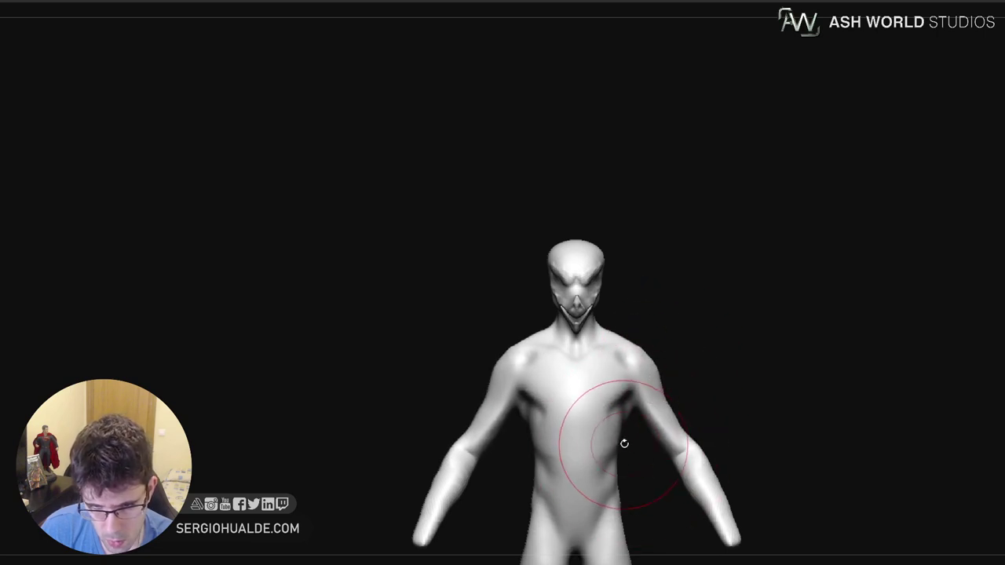
# Refine the back of the torso around the armpits and the rear of the shoulders
pyautogui.keyDown('shift'); pyautogui.moveTo(623, 444); pyautogui.dragTo(661, 422, button='right'); pyautogui.keyUp('shift')
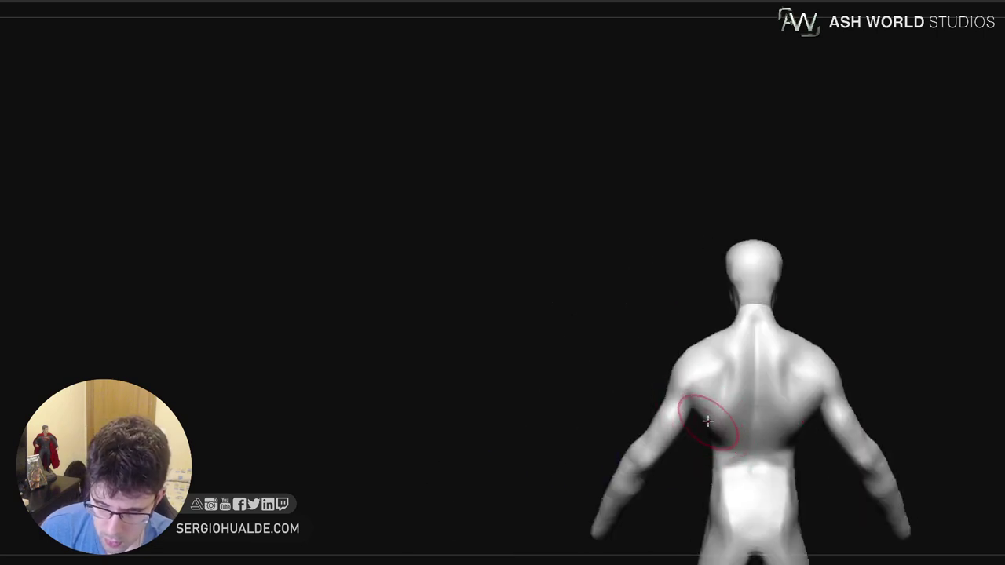
pyautogui.moveTo(709, 419); pyautogui.dragTo(706, 418)
pyautogui.moveTo(713, 422)
pyautogui.keyDown('alt'); pyautogui.mouseDown(button='right')
pyautogui.moveTo(525, 372)
pyautogui.moveTo(565, 393)
pyautogui.mouseUp(button='right'); pyautogui.keyUp('alt')
pyautogui.moveTo(565, 392)
pyautogui.mouseDown(button='right')
pyautogui.moveTo(642, 368)
pyautogui.moveTo(648, 346)
pyautogui.mouseUp(button='right')
pyautogui.moveTo(637, 405)
pyautogui.mouseDown()
pyautogui.moveTo(642, 380)
pyautogui.moveTo(645, 422)
pyautogui.mouseUp()
pyautogui.moveTo(681, 451); pyautogui.dragTo(654, 446, button='right')
pyautogui.moveTo(639, 398)
pyautogui.mouseDown()
pyautogui.moveTo(637, 415)
pyautogui.moveTo(629, 395)
pyautogui.mouseUp()
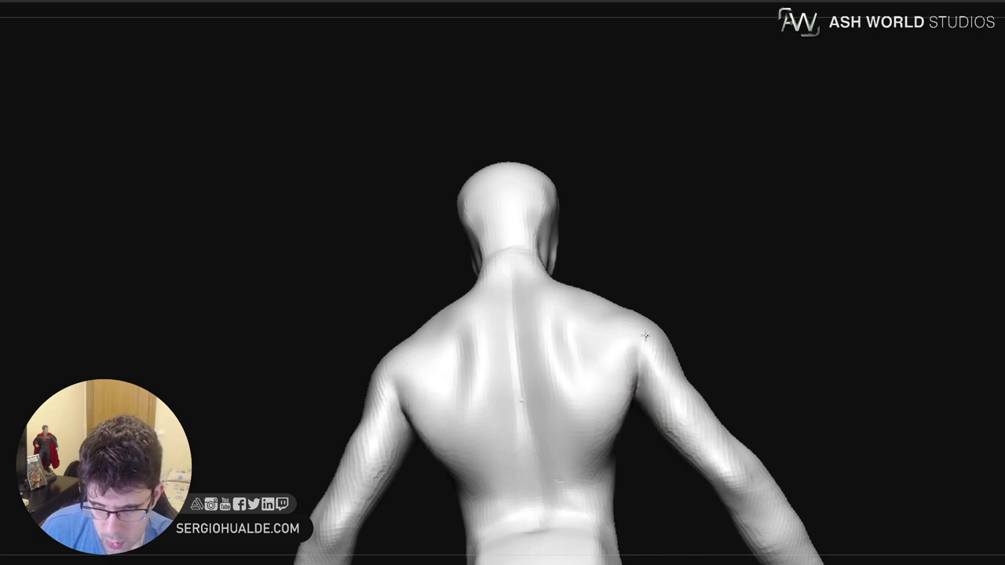
pyautogui.moveTo(663, 416); pyautogui.dragTo(652, 391, button='right')
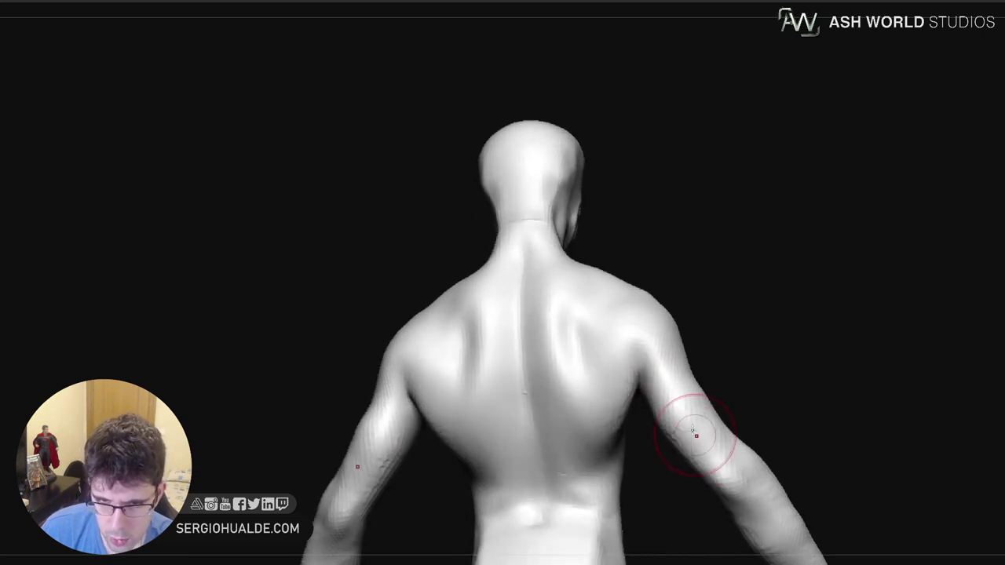
# Soften the outer edge of the shoulder blades on the upper back
pyautogui.keyDown('ctrl'); pyautogui.moveTo(692, 430); pyautogui.dragTo(638, 355, button='right'); pyautogui.keyUp('ctrl')
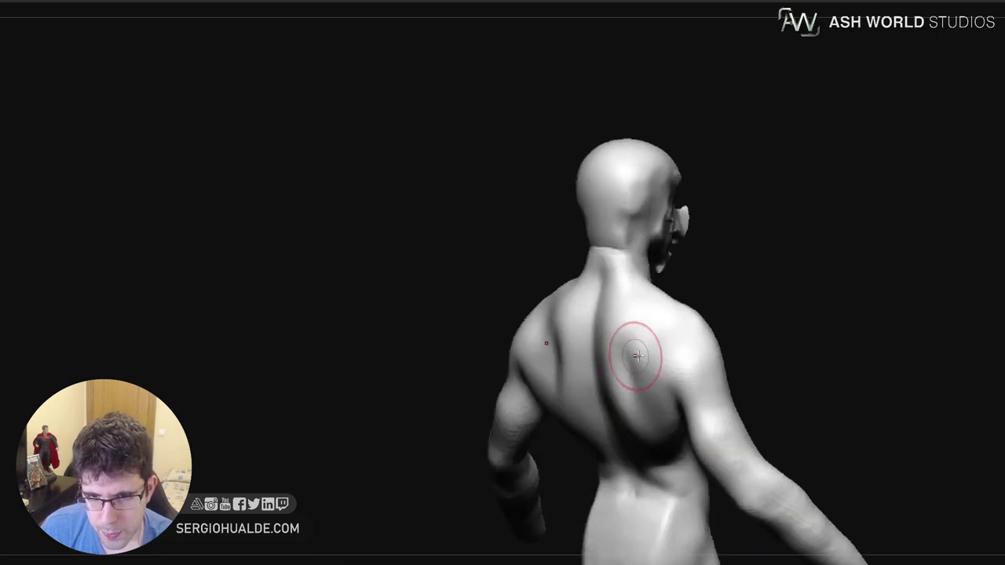
pyautogui.moveTo(571, 420); pyautogui.dragTo(547, 398, button='right')
pyautogui.moveTo(554, 383); pyautogui.dragTo(554, 358)
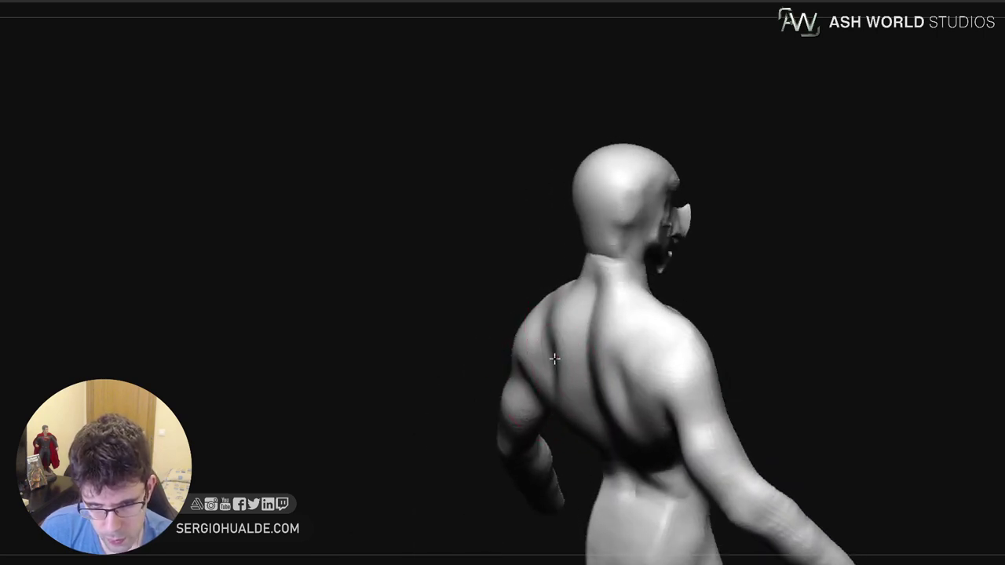
pyautogui.moveTo(549, 365); pyautogui.dragTo(556, 366, button='right')
# Resize the brush and adjust the side of the skull around the temple and behind it
pyautogui.press('s')
pyautogui.moveTo(556, 365); pyautogui.dragTo(560, 367)
pyautogui.press('s')
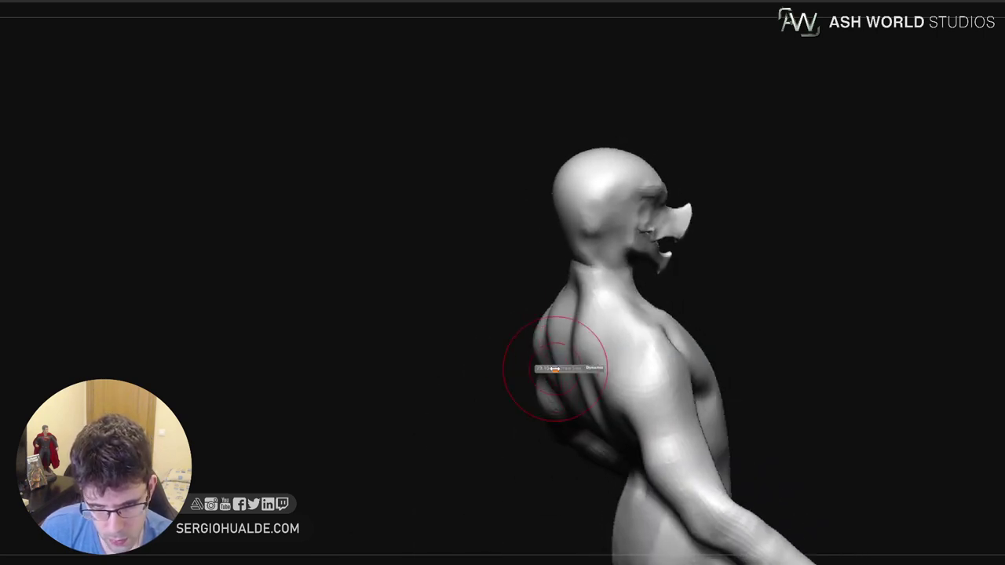
pyautogui.moveTo(546, 379); pyautogui.dragTo(600, 375, button='right')
pyautogui.keyDown('ctrl'); pyautogui.moveTo(600, 376); pyautogui.dragTo(651, 321, button='right'); pyautogui.keyUp('ctrl')
pyautogui.keyDown('ctrl'); pyautogui.moveTo(652, 322); pyautogui.dragTo(628, 379, button='right'); pyautogui.keyUp('ctrl')
pyautogui.keyDown('alt'); pyautogui.moveTo(628, 264); pyautogui.dragTo(622, 424, button='right'); pyautogui.keyUp('alt')
pyautogui.keyDown('alt'); pyautogui.moveTo(590, 248); pyautogui.dragTo(617, 339, button='right'); pyautogui.keyUp('alt')
pyautogui.moveTo(593, 250); pyautogui.dragTo(564, 263, button='right')
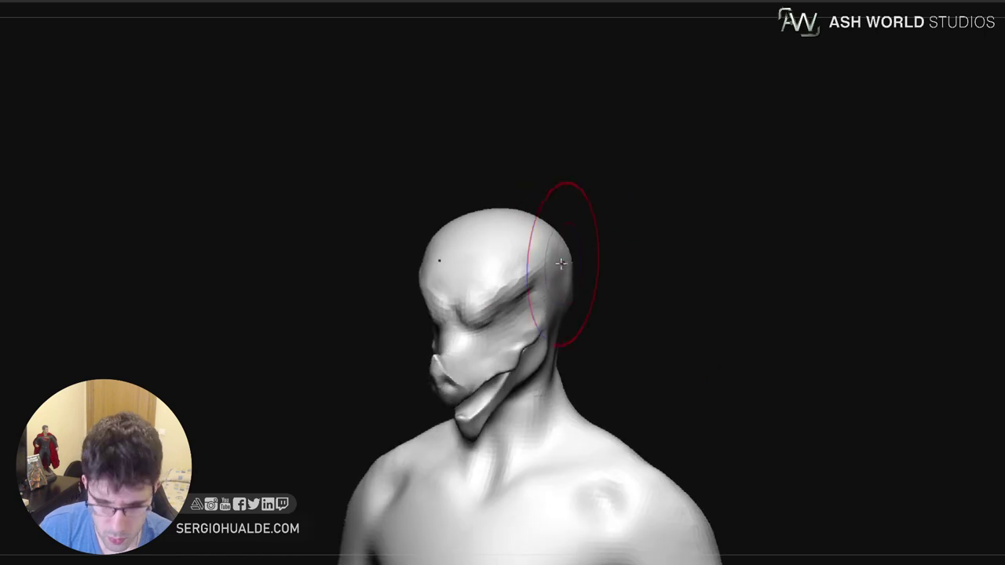
pyautogui.moveTo(532, 272)
pyautogui.mouseDown()
pyautogui.moveTo(554, 251)
pyautogui.moveTo(524, 262)
pyautogui.moveTo(528, 245)
pyautogui.moveTo(547, 247)
pyautogui.moveTo(550, 265)
pyautogui.mouseUp()
pyautogui.moveTo(563, 275); pyautogui.dragTo(528, 286, button='right')
pyautogui.moveTo(606, 257)
pyautogui.mouseDown()
pyautogui.moveTo(594, 291)
pyautogui.moveTo(608, 262)
pyautogui.mouseUp()
pyautogui.moveTo(616, 303)
pyautogui.mouseDown(button='right')
pyautogui.moveTo(640, 310)
pyautogui.moveTo(689, 298)
pyautogui.moveTo(671, 281)
pyautogui.moveTo(603, 262)
pyautogui.mouseUp(button='right')
pyautogui.moveTo(638, 292); pyautogui.dragTo(602, 342, button='right')
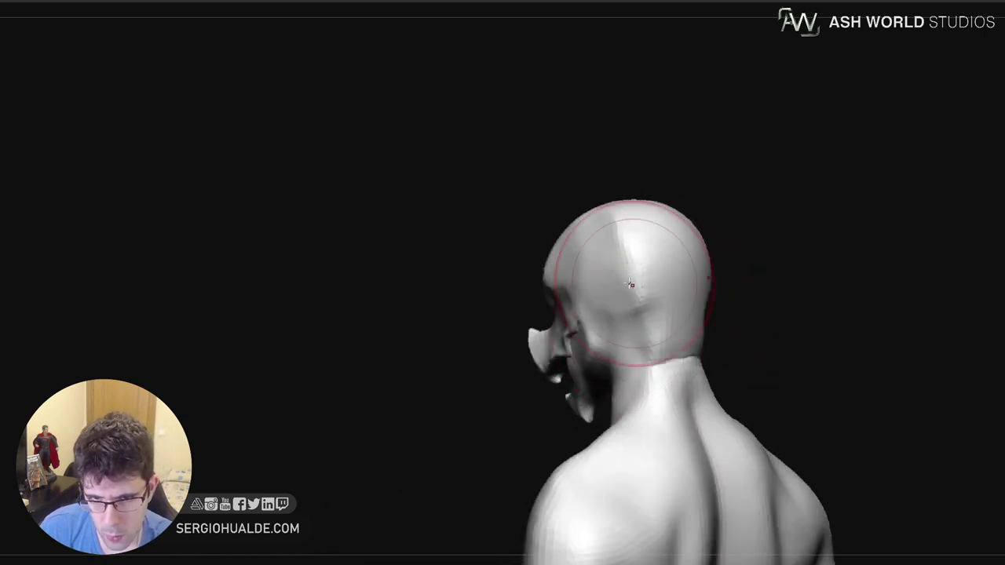
# Blend the back of the skull down into the neck, undoing one stroke and repeating it closer to the nape
pyautogui.moveTo(645, 252)
pyautogui.mouseDown()
pyautogui.moveTo(656, 331)
pyautogui.moveTo(673, 339)
pyautogui.moveTo(652, 377)
pyautogui.mouseUp()
pyautogui.moveTo(657, 350); pyautogui.dragTo(689, 363, button='right')
pyautogui.moveTo(683, 318); pyautogui.dragTo(697, 487)
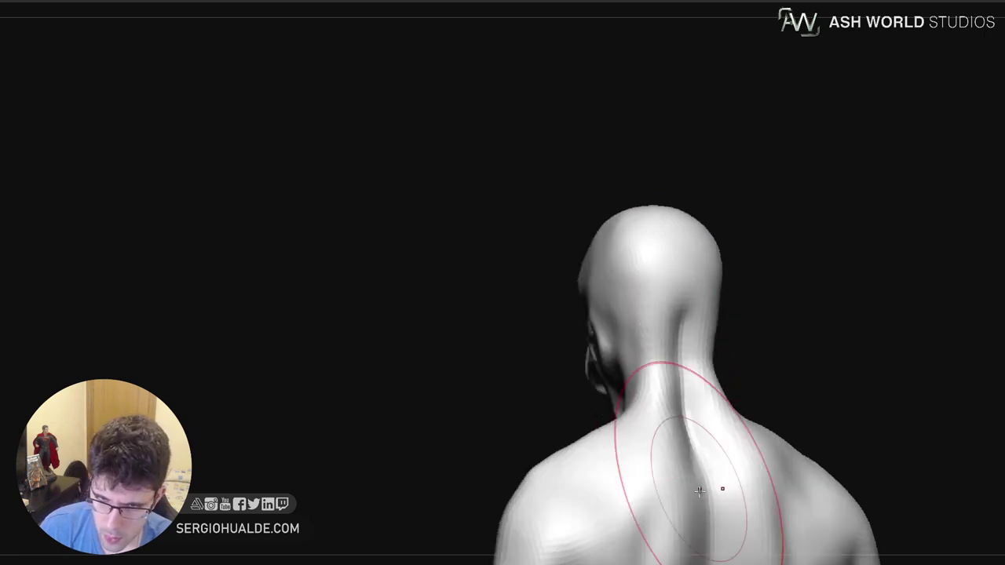
pyautogui.hotkey('ctrl', 'z')
pyautogui.moveTo(688, 322)
pyautogui.mouseDown()
pyautogui.moveTo(723, 475)
pyautogui.moveTo(704, 308)
pyautogui.moveTo(715, 439)
pyautogui.mouseUp()
pyautogui.moveTo(716, 440); pyautogui.dragTo(762, 388, button='right')
# Adjust the skull's side silhouette from the front and three-quarter views, resizing the brush as needed
pyautogui.keyDown('alt'); pyautogui.moveTo(701, 370); pyautogui.dragTo(693, 275, button='right'); pyautogui.keyUp('alt')
pyautogui.moveTo(675, 329)
pyautogui.mouseDown(button='right')
pyautogui.moveTo(732, 339)
pyautogui.moveTo(716, 387)
pyautogui.mouseUp(button='right')
pyautogui.keyDown('ctrl'); pyautogui.moveTo(663, 314); pyautogui.dragTo(659, 307, button='right'); pyautogui.keyUp('ctrl')
pyautogui.press('s')
pyautogui.click(673, 296)
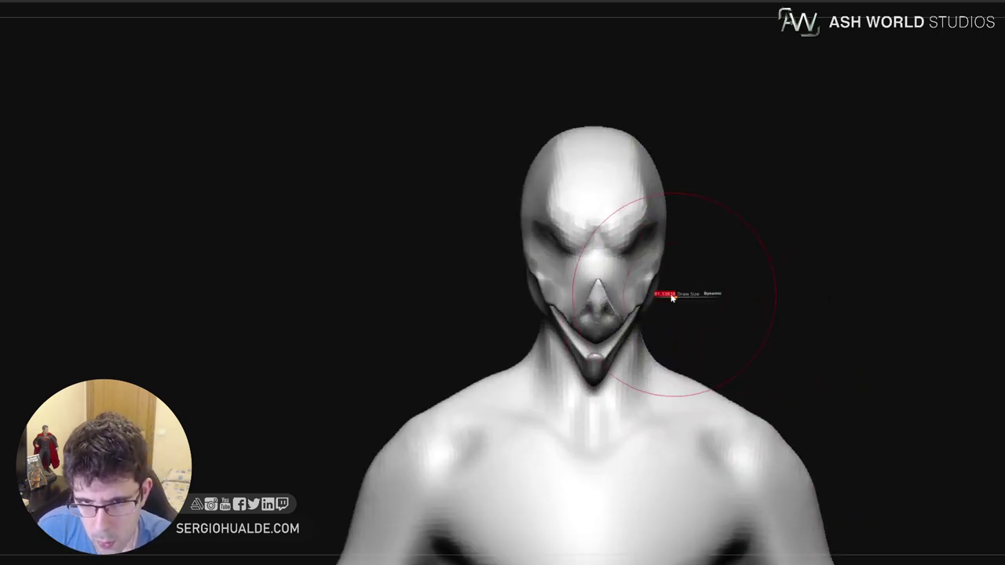
pyautogui.moveTo(698, 263); pyautogui.dragTo(663, 251, button='right')
pyautogui.press('s')
pyautogui.moveTo(700, 249); pyautogui.dragTo(695, 249)
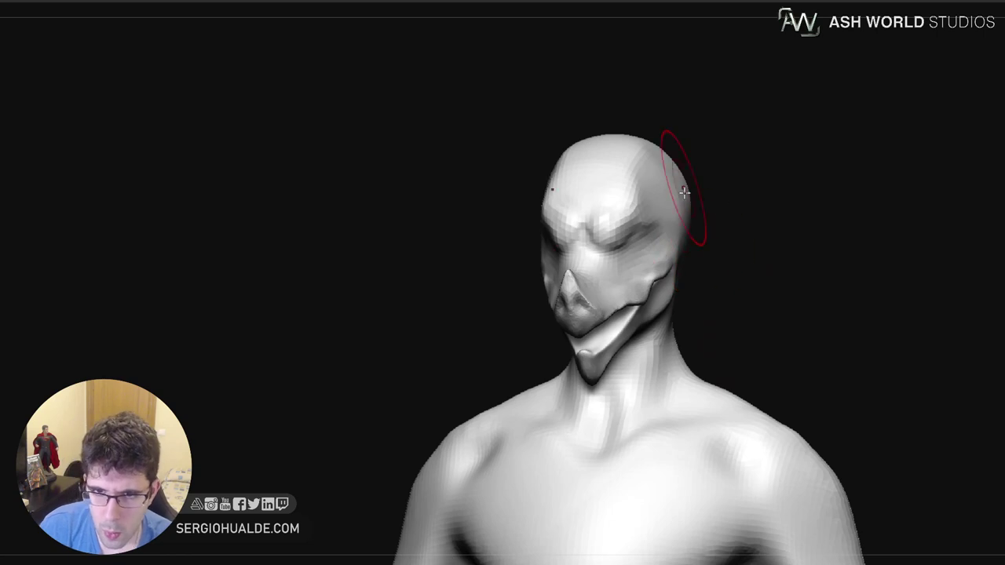
pyautogui.keyDown('shift'); pyautogui.moveTo(684, 192); pyautogui.dragTo(700, 194, button='right'); pyautogui.keyUp('shift')
pyautogui.press('s')
pyautogui.moveTo(700, 194); pyautogui.dragTo(706, 194)
# Adjust the slope from the neck to the shoulders with a resized brush
pyautogui.keyDown('shift'); pyautogui.moveTo(740, 289); pyautogui.dragTo(663, 309, button='right'); pyautogui.keyUp('shift')
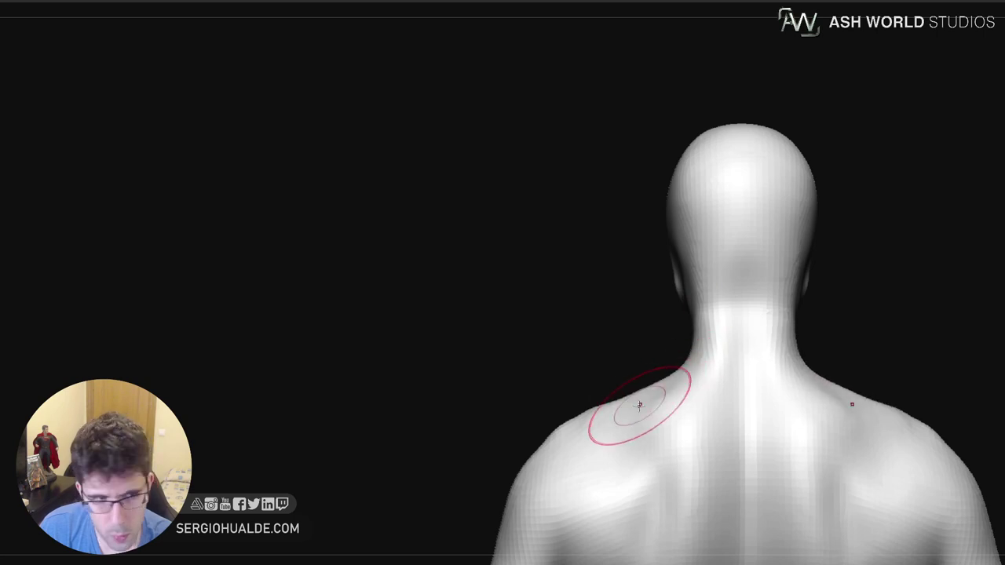
pyautogui.keyDown('shift'); pyautogui.moveTo(639, 406); pyautogui.dragTo(672, 390, button='right'); pyautogui.keyUp('shift')
pyautogui.press('s')
pyautogui.moveTo(631, 387)
pyautogui.mouseDown()
pyautogui.moveTo(619, 379)
pyautogui.moveTo(638, 389)
pyautogui.mouseUp()
pyautogui.moveTo(589, 361); pyautogui.dragTo(595, 358)
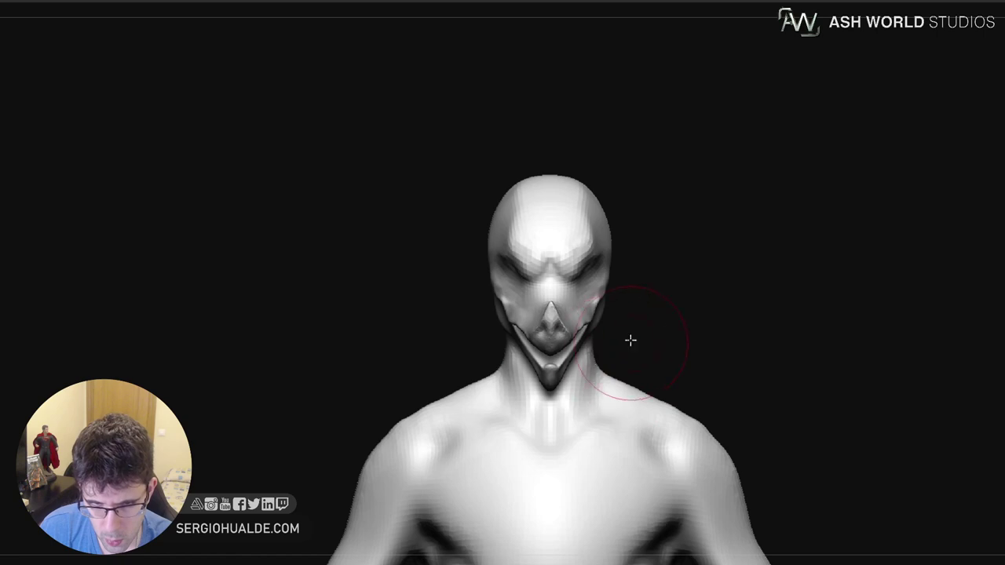
# Refine the lower jaw's edge and the throat beneath it with a smaller brush
pyautogui.moveTo(630, 340)
pyautogui.mouseDown(button='right')
pyautogui.moveTo(594, 340)
pyautogui.moveTo(620, 316)
pyautogui.moveTo(621, 330)
pyautogui.moveTo(595, 324)
pyautogui.mouseUp(button='right')
pyautogui.press('s')
pyautogui.moveTo(609, 309); pyautogui.dragTo(596, 332)
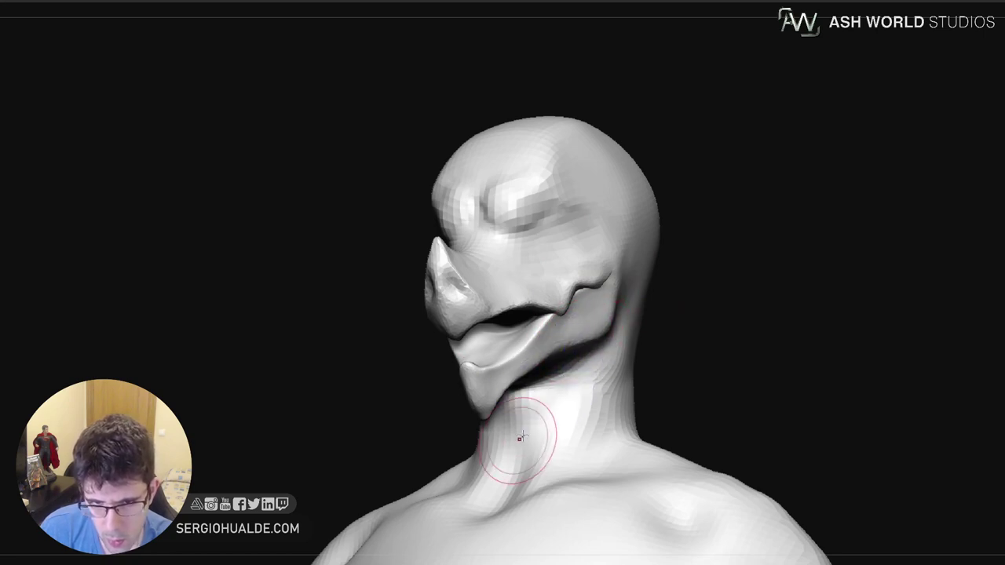
pyautogui.moveTo(551, 376)
pyautogui.mouseDown(button='right')
pyautogui.moveTo(527, 373)
pyautogui.moveTo(534, 327)
pyautogui.mouseUp(button='right')
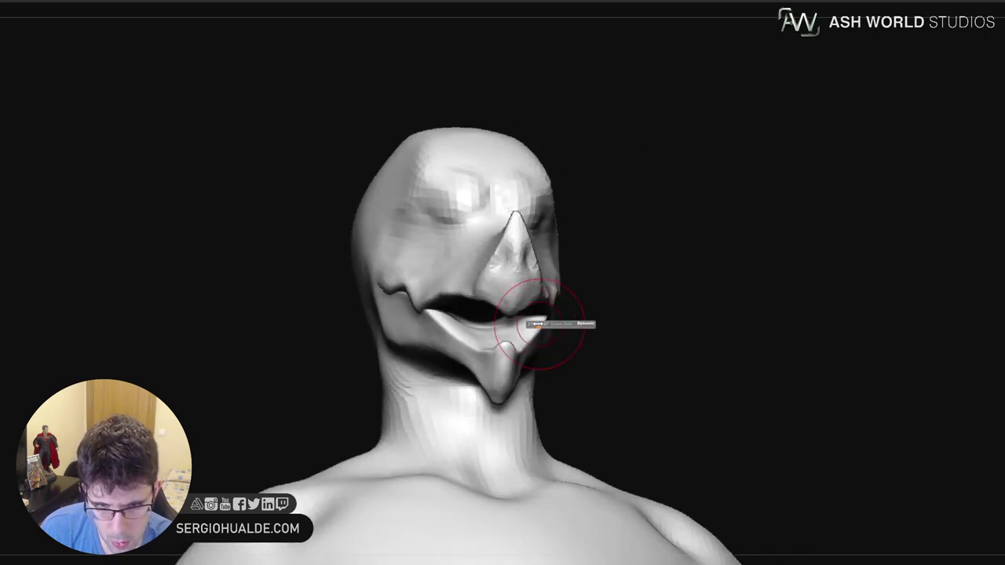
pyautogui.moveTo(540, 320); pyautogui.dragTo(532, 322)
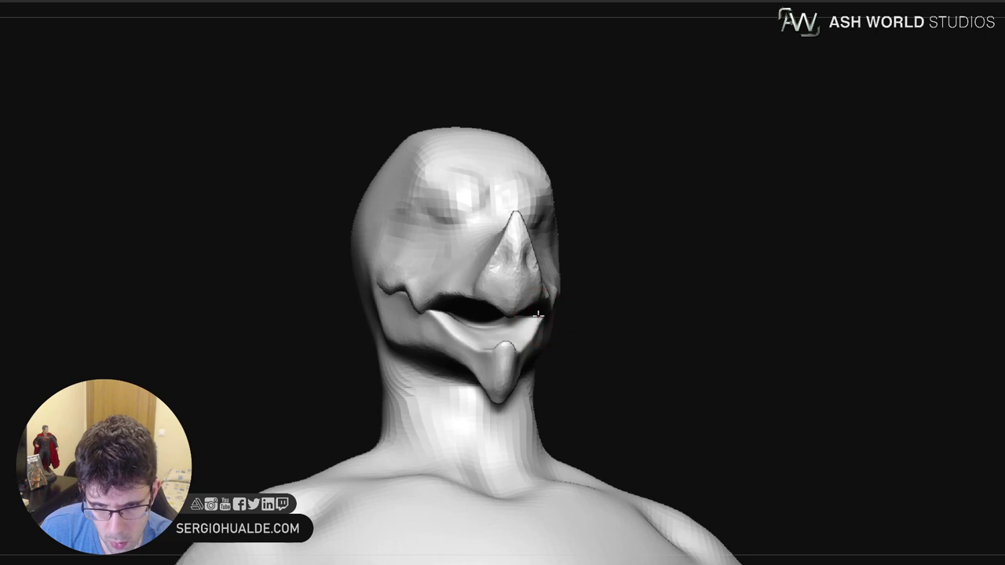
pyautogui.moveTo(530, 335); pyautogui.dragTo(535, 353, button='right')
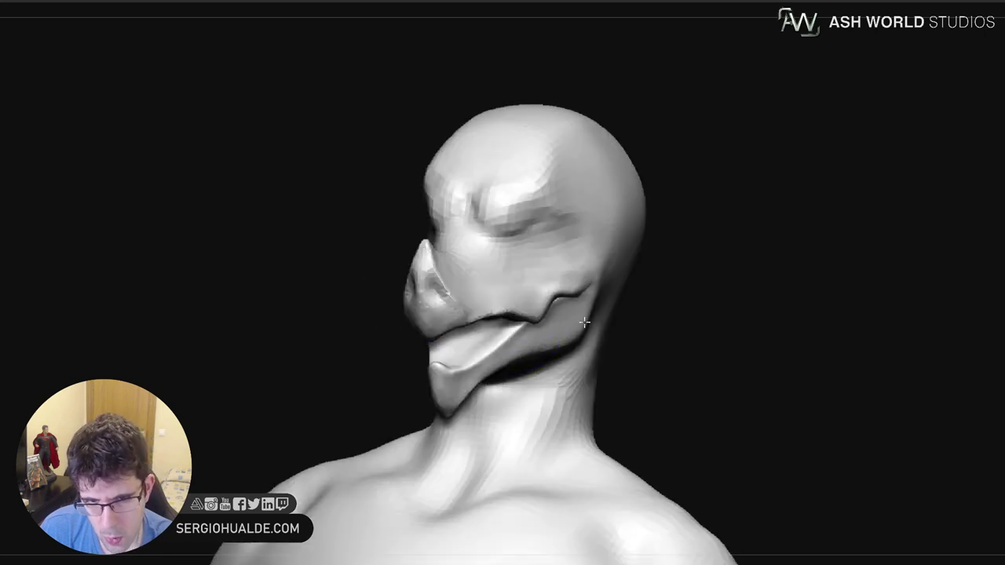
# Deepen the eye crease beneath the brow ridge toward the temple, and smooth the brow and forehead
pyautogui.moveTo(601, 362); pyautogui.dragTo(612, 381, button='right')
pyautogui.keyDown('ctrl'); pyautogui.moveTo(612, 381); pyautogui.dragTo(584, 392, button='right'); pyautogui.keyUp('ctrl')
pyautogui.moveTo(584, 393)
pyautogui.mouseDown(button='right')
pyautogui.moveTo(590, 426)
pyautogui.moveTo(574, 397)
pyautogui.moveTo(581, 430)
pyautogui.moveTo(594, 410)
pyautogui.mouseUp(button='right')
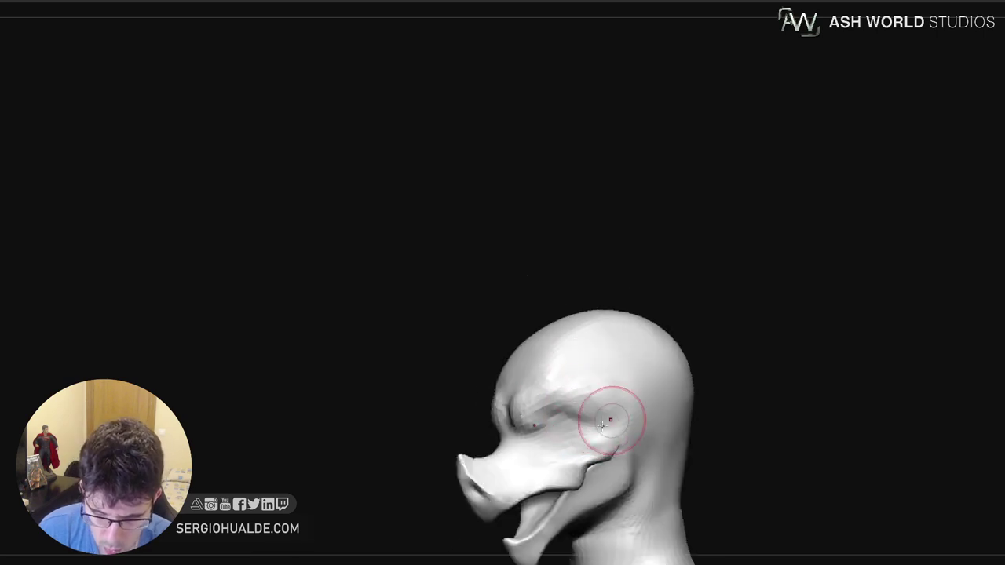
pyautogui.moveTo(585, 432); pyautogui.dragTo(580, 402, button='right')
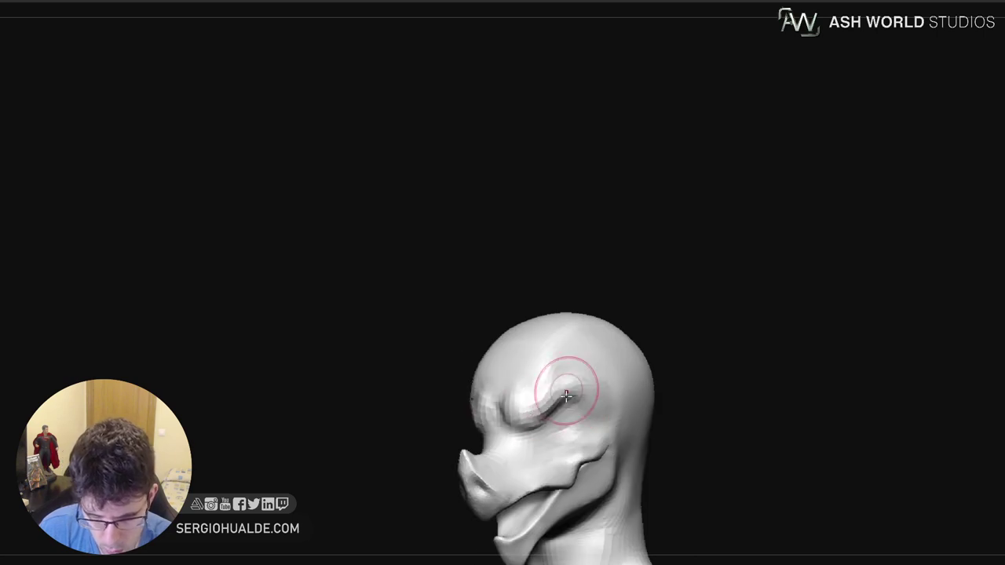
pyautogui.moveTo(593, 400); pyautogui.dragTo(581, 394, button='right')
pyautogui.keyDown('shift'); pyautogui.moveTo(577, 380); pyautogui.dragTo(590, 372); pyautogui.keyUp('shift')
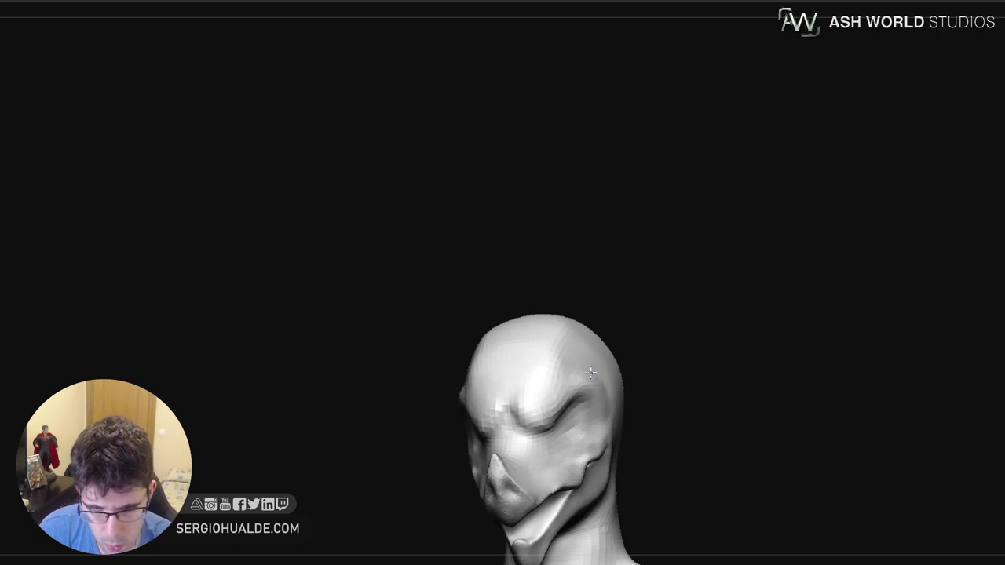
pyautogui.moveTo(619, 437); pyautogui.dragTo(631, 437, button='right')
pyautogui.keyDown('alt'); pyautogui.moveTo(612, 400); pyautogui.dragTo(573, 344, button='right'); pyautogui.keyUp('alt')
pyautogui.keyDown('shift'); pyautogui.moveTo(539, 348); pyautogui.dragTo(545, 346); pyautogui.keyUp('shift')
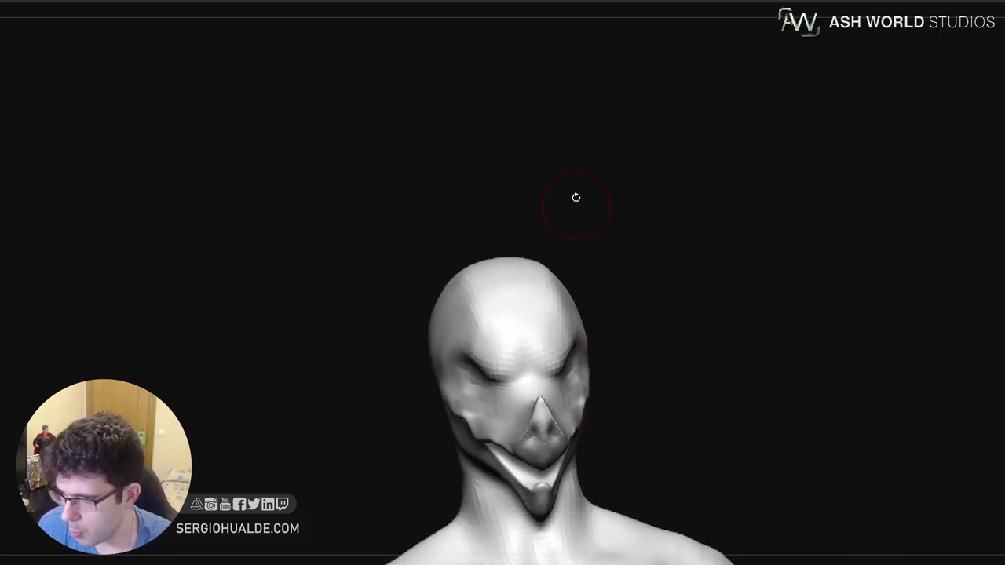
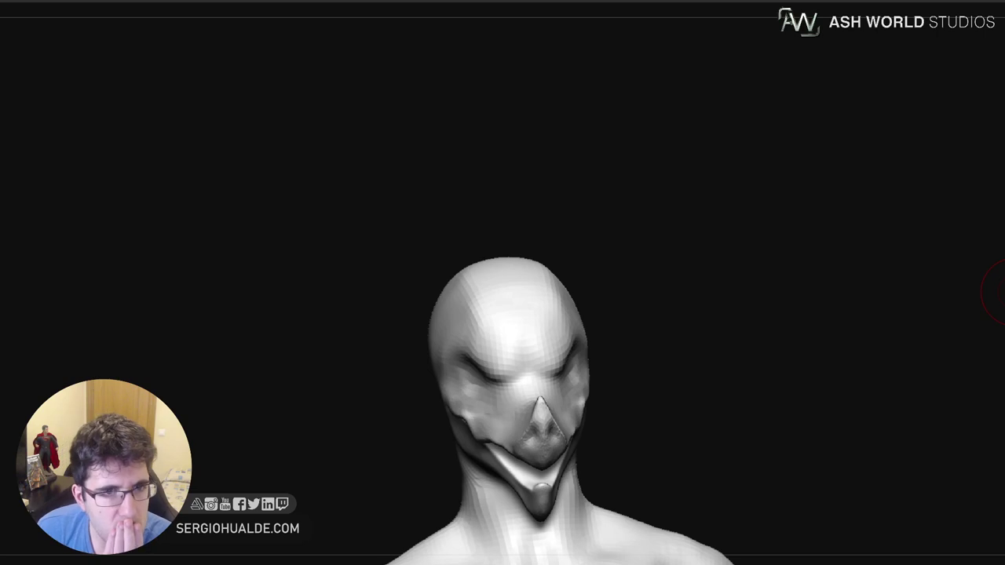
# Append a Sphere3D as a new subtool, make it the active one and bring up its transform gizmo
pyautogui.moveTo(799, 453); pyautogui.dragTo(683, 335)
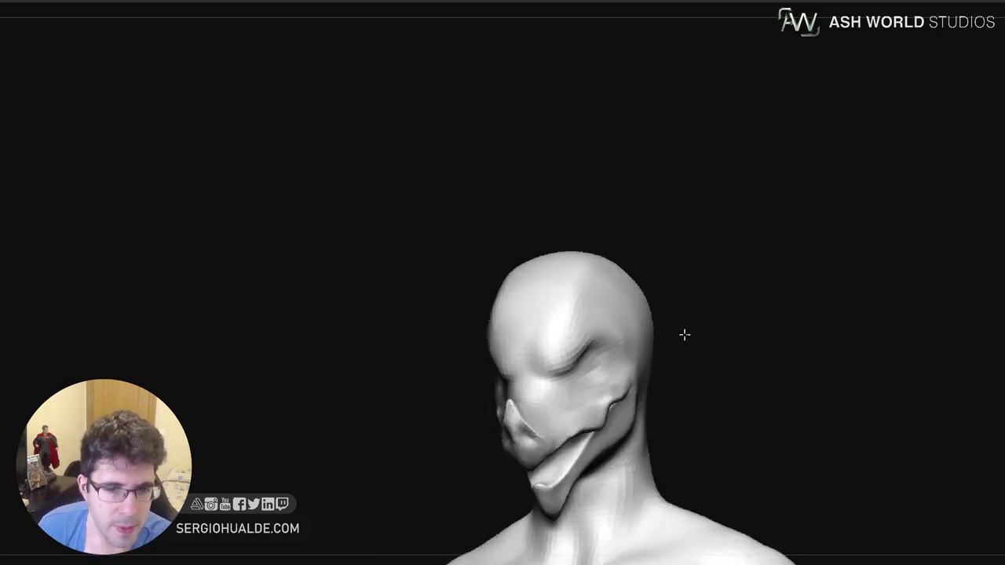
pyautogui.moveTo(572, 369); pyautogui.dragTo(746, 295, button='right')
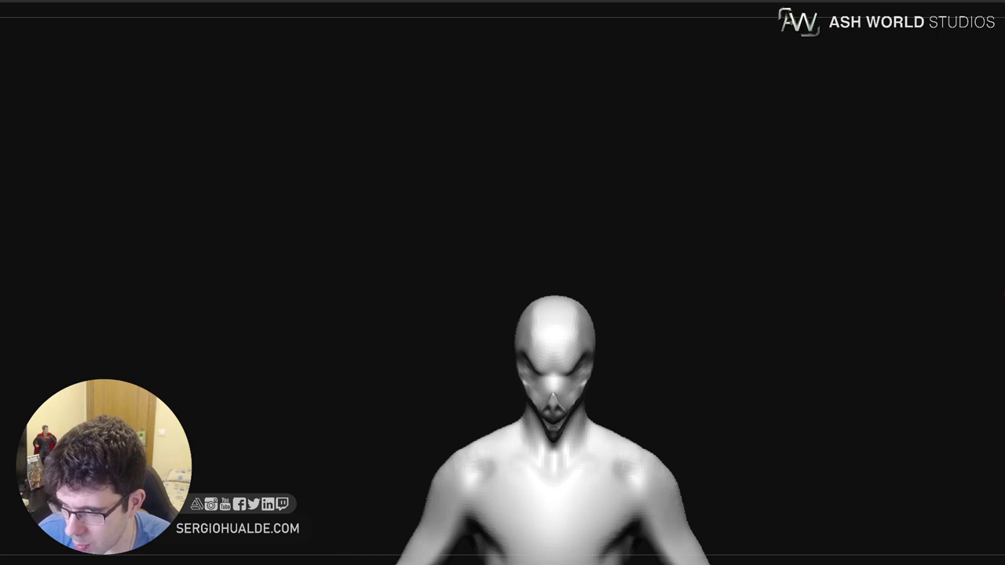
pyautogui.click(1004, 468)
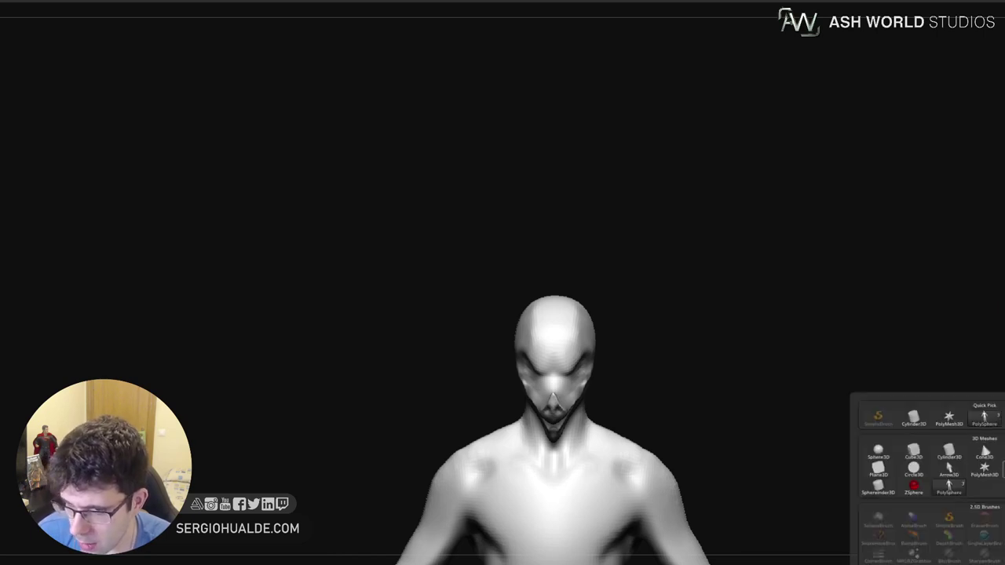
pyautogui.click(880, 459)
pyautogui.keyDown('ctrl'); pyautogui.moveTo(585, 383); pyautogui.dragTo(585, 238, button='right'); pyautogui.keyUp('ctrl')
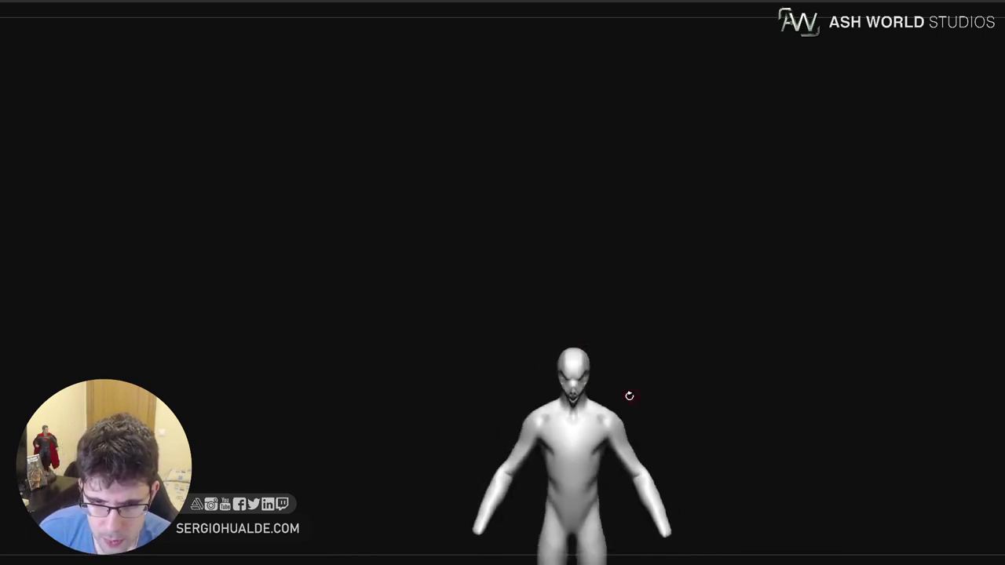
pyautogui.keyDown('alt'); pyautogui.click(605, 390); pyautogui.keyUp('alt')
pyautogui.keyDown('alt'); pyautogui.moveTo(733, 340); pyautogui.dragTo(756, 349, button='right'); pyautogui.keyUp('alt')
pyautogui.press('w')
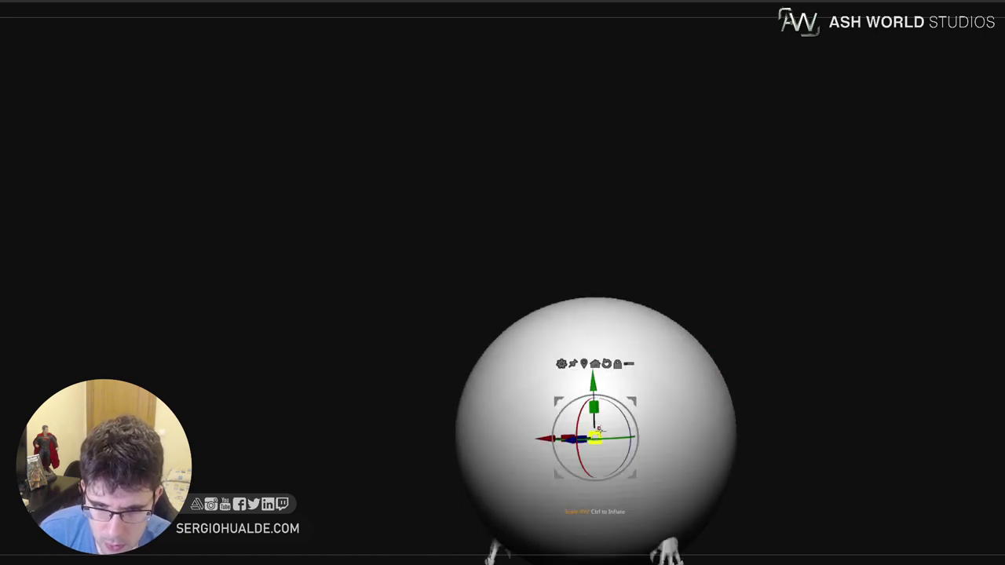
# Scale the sphere down to about head size and raise it onto the top of the head
pyautogui.moveTo(599, 430); pyautogui.dragTo(527, 526)
pyautogui.moveTo(594, 393); pyautogui.dragTo(590, 310)
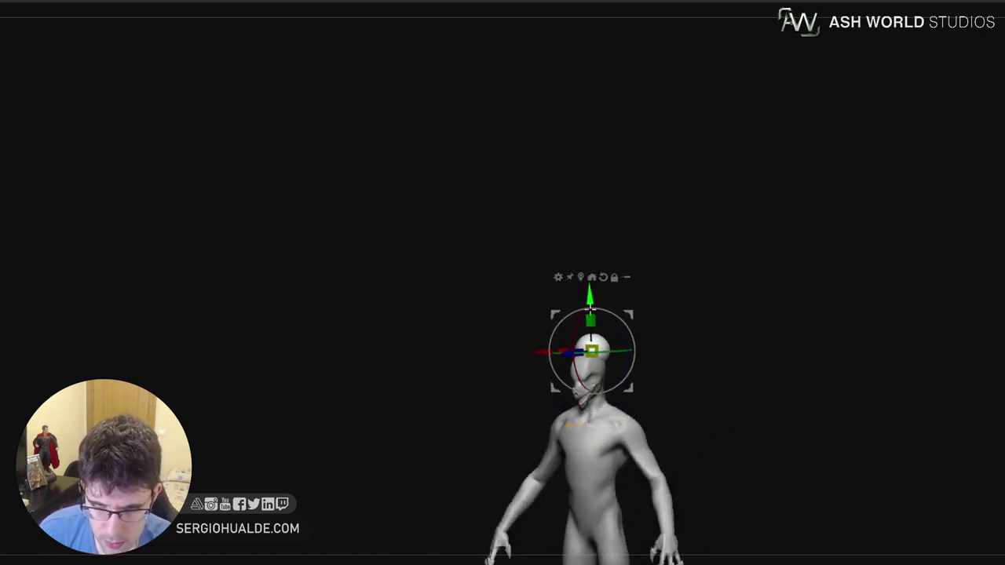
pyautogui.keyDown('ctrl'); pyautogui.moveTo(611, 356); pyautogui.dragTo(619, 447, button='right'); pyautogui.keyUp('ctrl')
pyautogui.keyDown('shift'); pyautogui.moveTo(623, 355); pyautogui.dragTo(604, 356, button='right'); pyautogui.keyUp('shift')
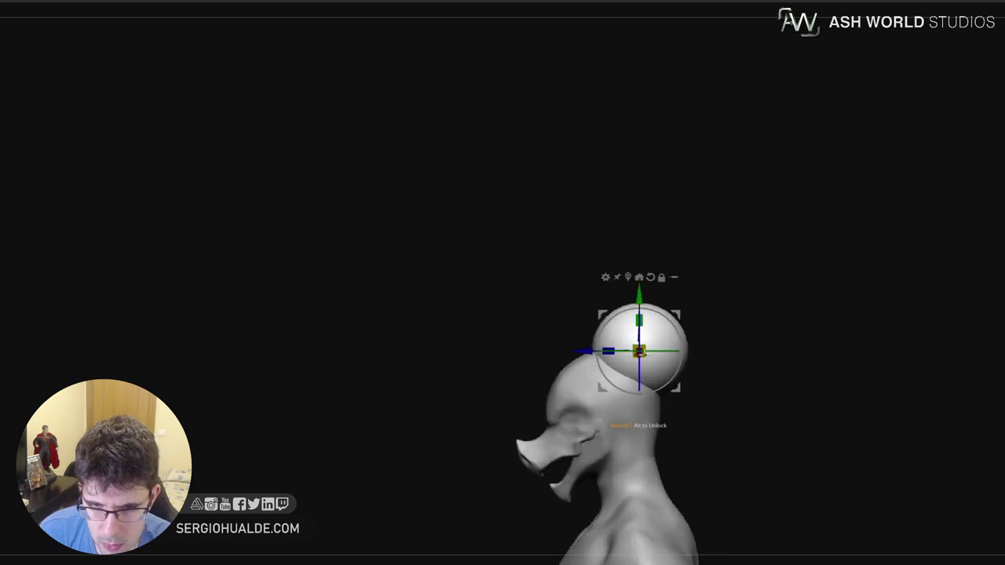
# Stretch the sphere with a resized brush into a hair-like mass reaching over the forehead and down behind the neck
pyautogui.press('q')
pyautogui.press('s')
pyautogui.moveTo(642, 384); pyautogui.dragTo(653, 384)
pyautogui.moveTo(602, 351); pyautogui.dragTo(549, 350)
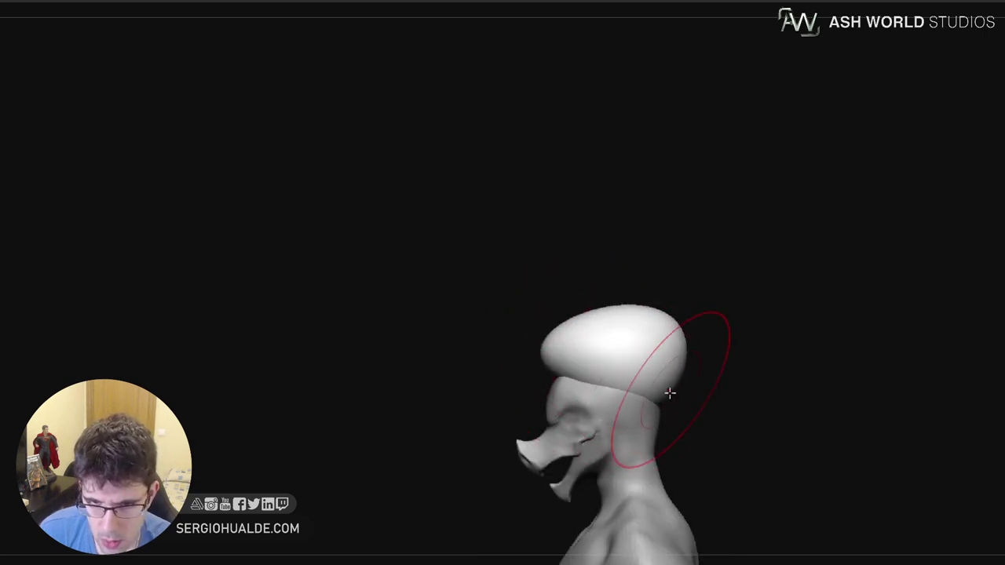
pyautogui.moveTo(668, 393); pyautogui.dragTo(678, 485)
pyautogui.keyDown('alt'); pyautogui.moveTo(701, 450); pyautogui.dragTo(648, 355, button='right'); pyautogui.keyUp('alt')
pyautogui.moveTo(621, 363)
pyautogui.mouseDown()
pyautogui.moveTo(614, 393)
pyautogui.moveTo(630, 450)
pyautogui.moveTo(650, 428)
pyautogui.mouseUp()
pyautogui.moveTo(645, 361); pyautogui.dragTo(677, 404)
pyautogui.moveTo(645, 460); pyautogui.dragTo(653, 478)
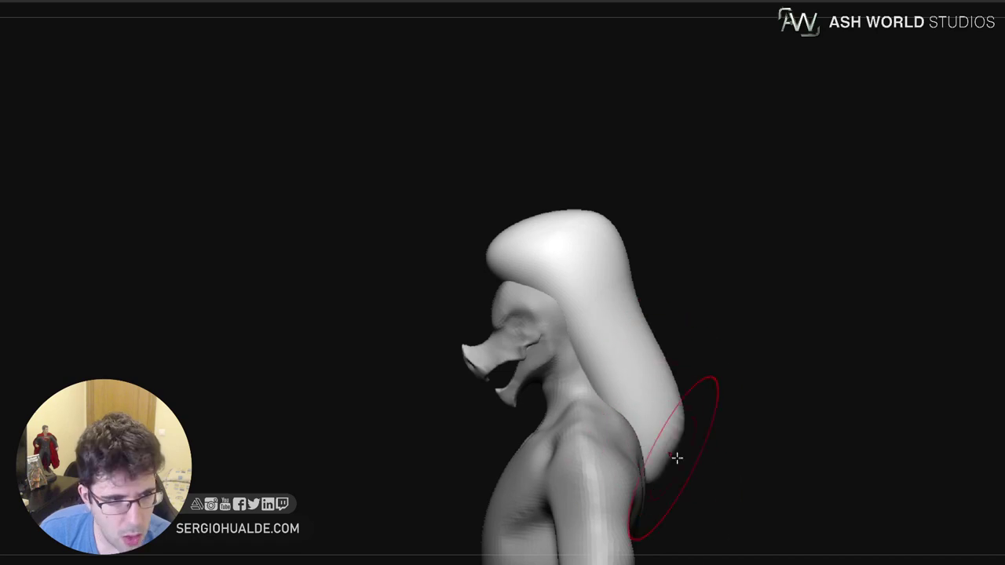
pyautogui.moveTo(710, 457); pyautogui.dragTo(666, 455, button='right')
pyautogui.moveTo(666, 455); pyautogui.dragTo(664, 487)
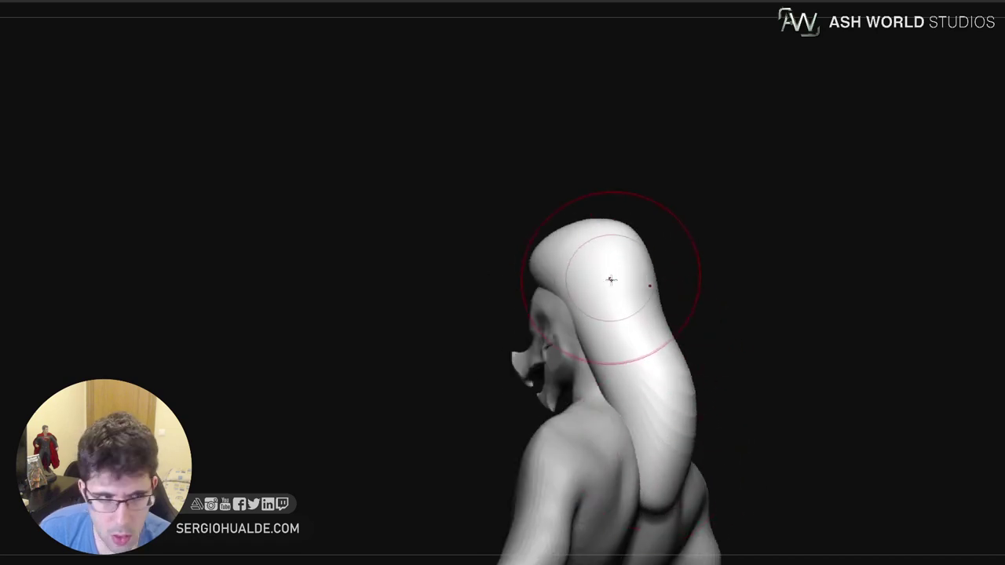
# Fit the front of the hair mass to the skull, shaping a central forehead lobe and hollowing its edge toward the temples
pyautogui.keyDown('alt'); pyautogui.moveTo(610, 280); pyautogui.dragTo(628, 354, button='right'); pyautogui.keyUp('alt')
pyautogui.moveTo(592, 328); pyautogui.dragTo(582, 339)
pyautogui.moveTo(510, 336)
pyautogui.mouseDown()
pyautogui.moveTo(536, 367)
pyautogui.moveTo(505, 361)
pyautogui.mouseUp()
pyautogui.moveTo(579, 314); pyautogui.dragTo(579, 325)
pyautogui.moveTo(577, 383)
pyautogui.mouseDown(button='right')
pyautogui.moveTo(627, 383)
pyautogui.moveTo(570, 388)
pyautogui.mouseUp(button='right')
pyautogui.press('s')
pyautogui.press('s')
pyautogui.moveTo(574, 383); pyautogui.dragTo(565, 383)
pyautogui.moveTo(565, 385)
pyautogui.mouseDown(button='right')
pyautogui.moveTo(572, 390)
pyautogui.moveTo(550, 375)
pyautogui.mouseUp(button='right')
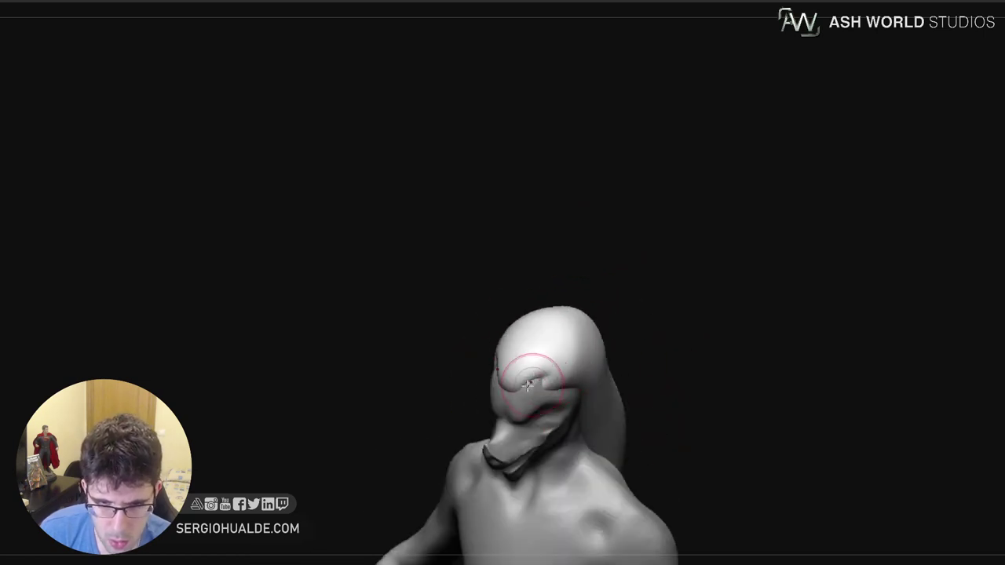
pyautogui.moveTo(527, 386); pyautogui.dragTo(561, 364)
pyautogui.moveTo(575, 377); pyautogui.dragTo(552, 367, button='right')
pyautogui.moveTo(556, 361)
pyautogui.mouseDown()
pyautogui.moveTo(581, 366)
pyautogui.moveTo(589, 399)
pyautogui.mouseUp()
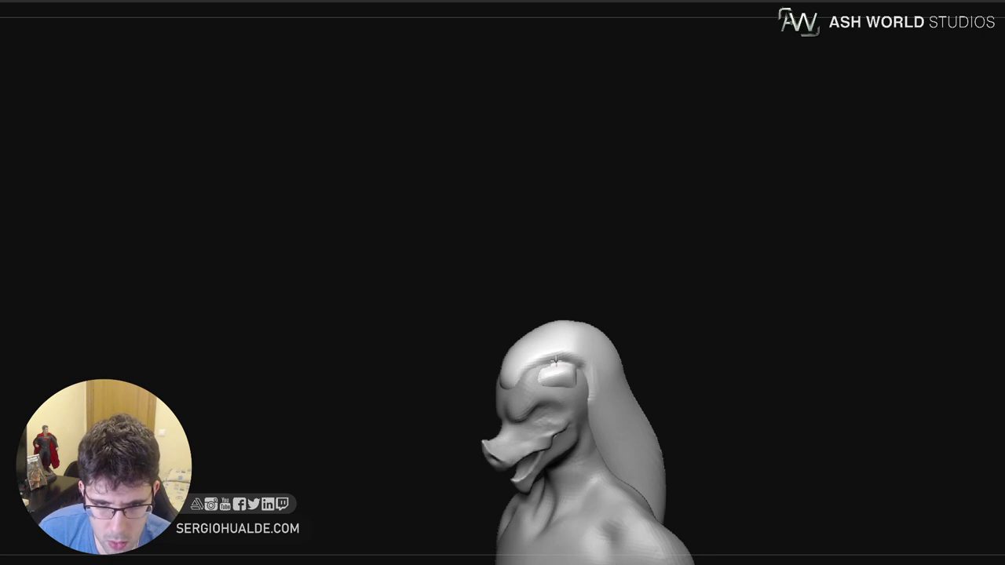
pyautogui.moveTo(540, 400)
pyautogui.mouseDown(button='right')
pyautogui.moveTo(521, 386)
pyautogui.moveTo(525, 403)
pyautogui.moveTo(575, 399)
pyautogui.moveTo(568, 394)
pyautogui.mouseUp(button='right')
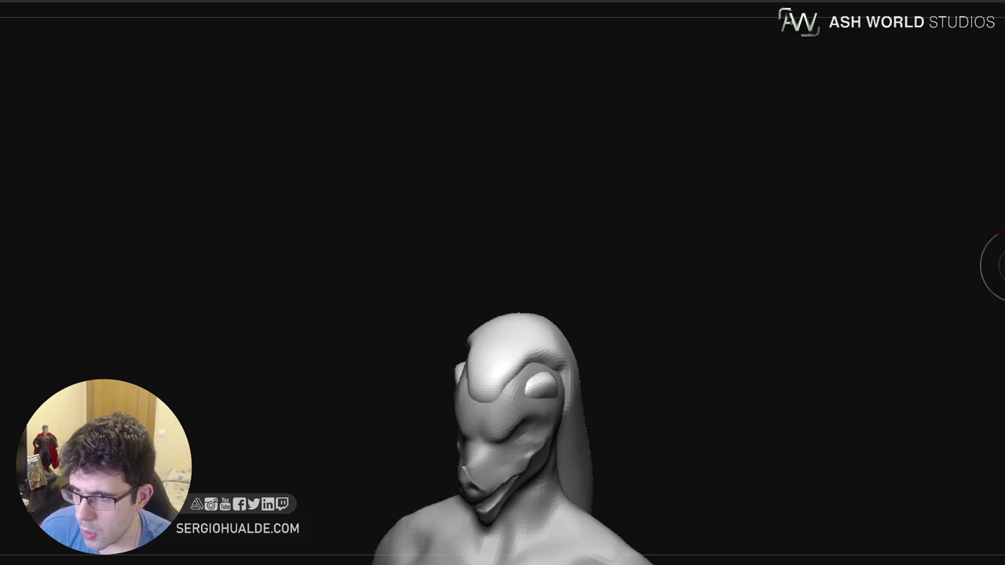
# Add another sphere to the model, scale it down and place it beside the top of the head
pyautogui.click(62, 1)
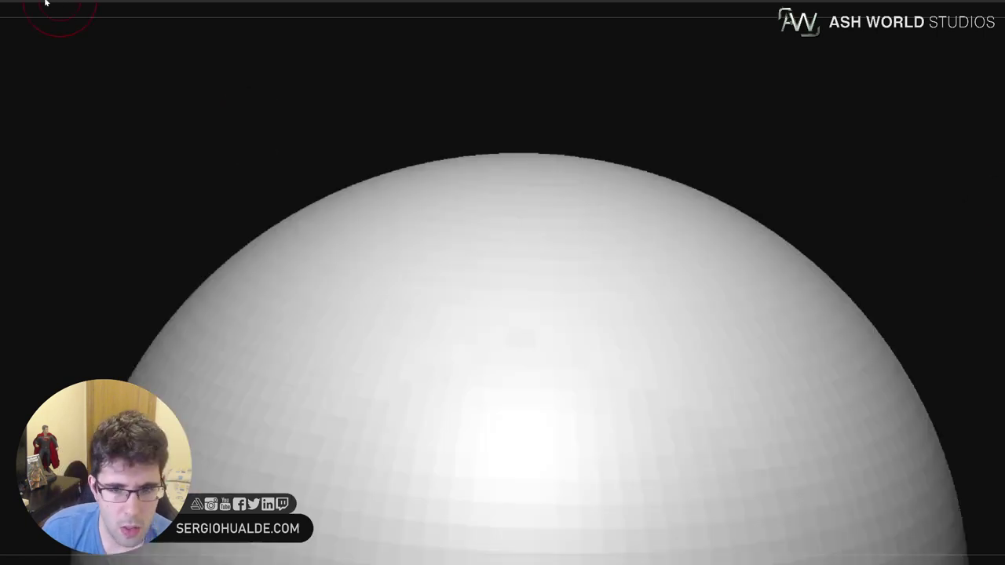
pyautogui.click(67, 4)
pyautogui.press('f')
pyautogui.press('f')
pyautogui.press('f')
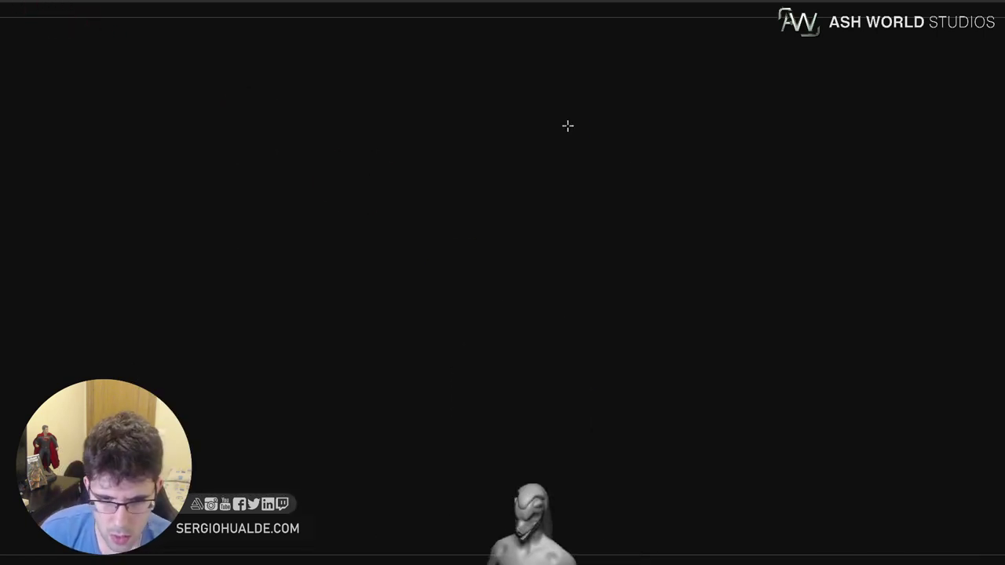
pyautogui.moveTo(591, 439)
pyautogui.keyDown('alt'); pyautogui.mouseDown()
pyautogui.moveTo(578, 507)
pyautogui.moveTo(563, 495)
pyautogui.mouseUp(); pyautogui.keyUp('alt')
pyautogui.moveTo(623, 317); pyautogui.dragTo(681, 281)
pyautogui.press('w')
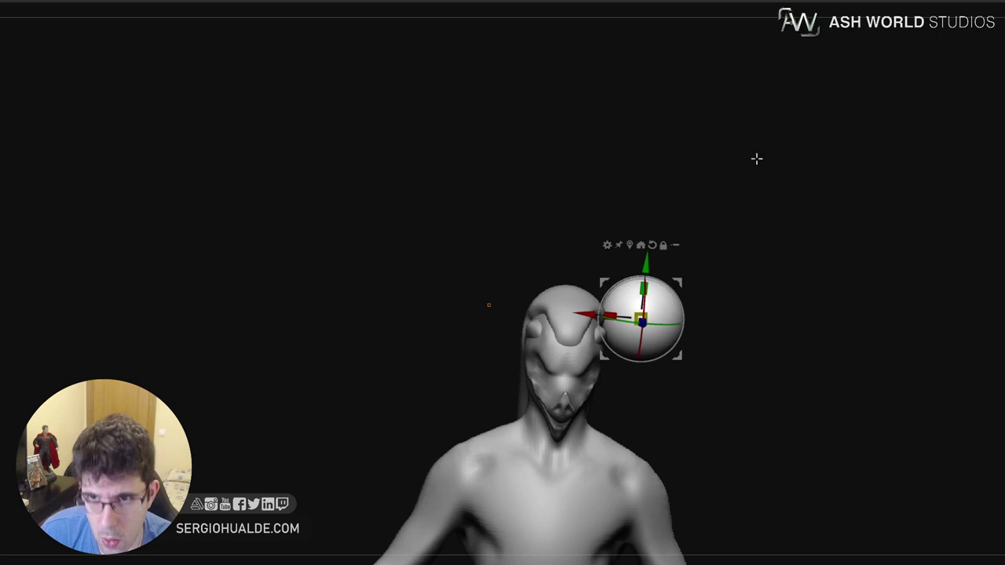
# Mirror the sphere to the other side of the head and pull both into upward-pointing ear shapes
pyautogui.moveTo(754, 275)
pyautogui.mouseDown()
pyautogui.moveTo(721, 294)
pyautogui.moveTo(736, 213)
pyautogui.mouseUp()
pyautogui.press('q')
pyautogui.press('s')
pyautogui.press('s')
pyautogui.press('s')
pyautogui.press('s')
pyautogui.moveTo(685, 291); pyautogui.dragTo(672, 291)
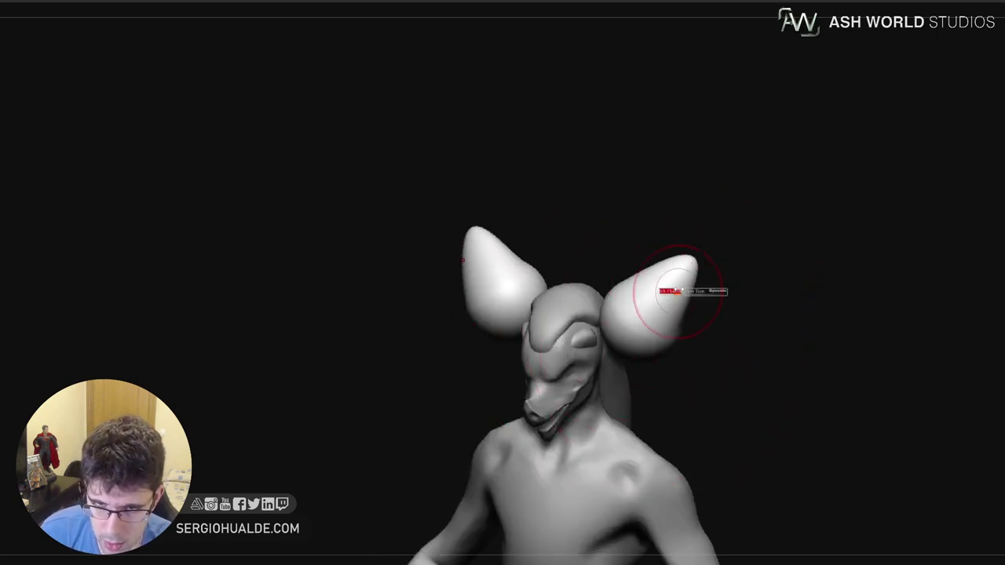
pyautogui.moveTo(639, 363)
pyautogui.mouseDown()
pyautogui.moveTo(668, 351)
pyautogui.moveTo(647, 297)
pyautogui.moveTo(676, 272)
pyautogui.moveTo(667, 277)
pyautogui.mouseUp()
# Slim the ear's back edge and reshape its rounded base in profile
pyautogui.moveTo(702, 273); pyautogui.dragTo(730, 318, button='right')
pyautogui.moveTo(727, 316); pyautogui.dragTo(739, 315)
pyautogui.moveTo(623, 341); pyautogui.dragTo(633, 342)
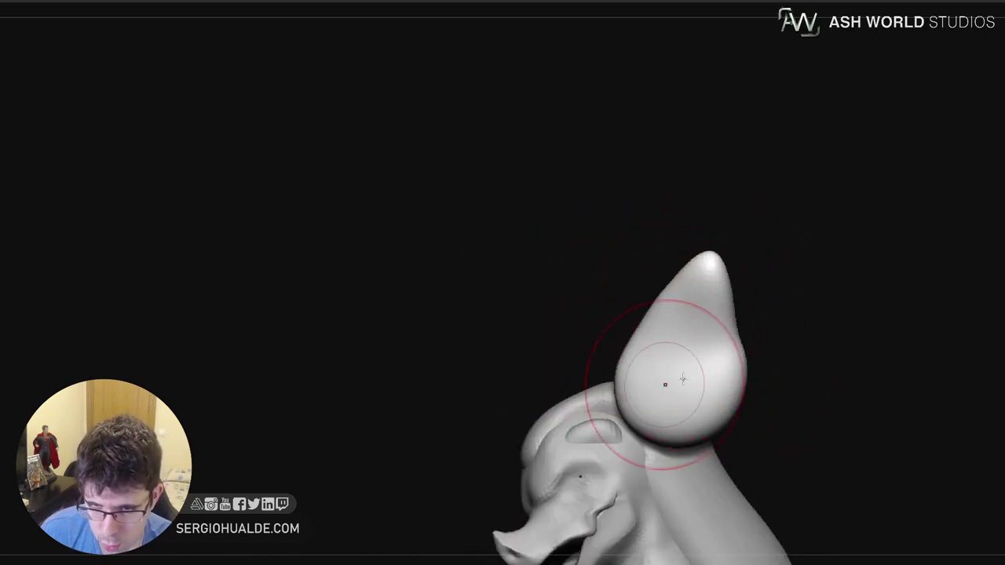
pyautogui.moveTo(721, 425); pyautogui.dragTo(717, 436)
pyautogui.moveTo(733, 350); pyautogui.dragTo(726, 345)
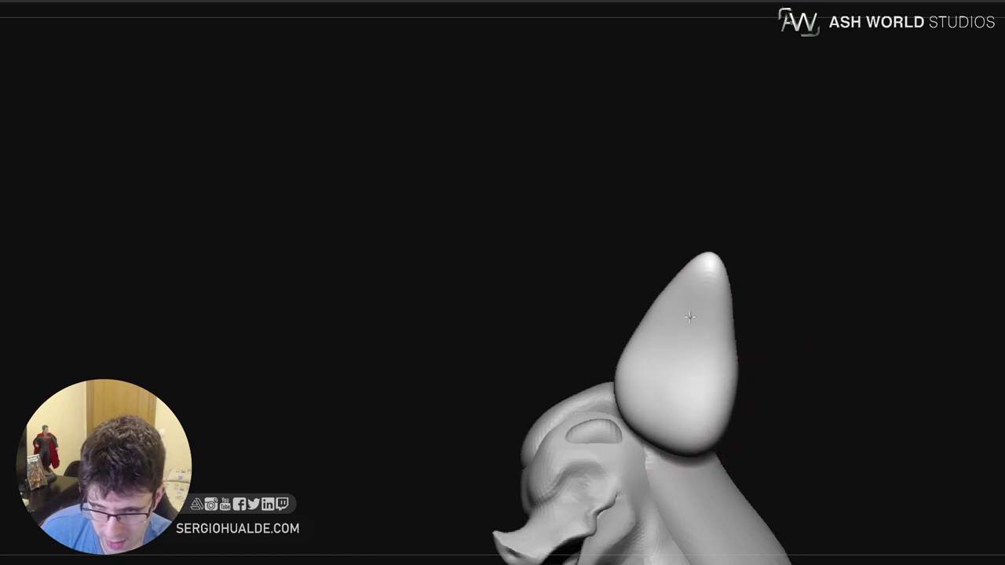
# Scale the ears down, move them closer to the skull and tilt them with the transform gizmo
pyautogui.moveTo(704, 317); pyautogui.dragTo(685, 390, button='right')
pyautogui.press('w')
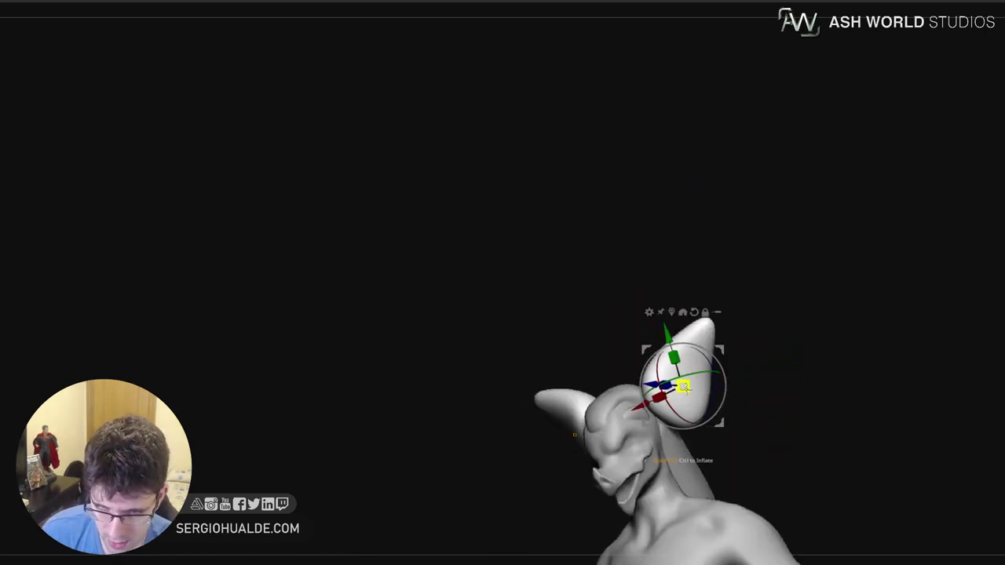
pyautogui.moveTo(691, 390); pyautogui.dragTo(676, 386)
pyautogui.moveTo(729, 359); pyautogui.dragTo(702, 356, button='right')
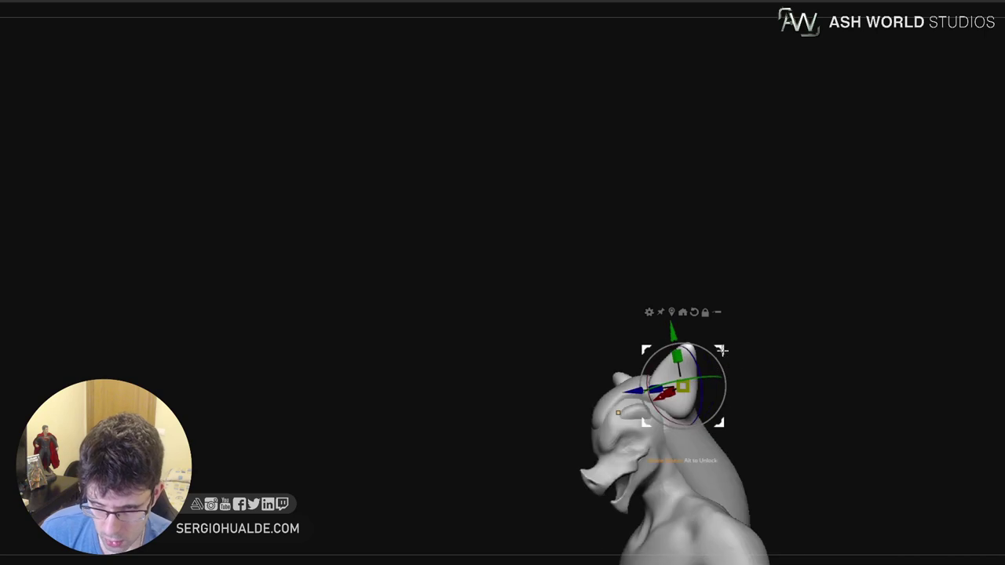
pyautogui.moveTo(721, 349); pyautogui.dragTo(690, 349)
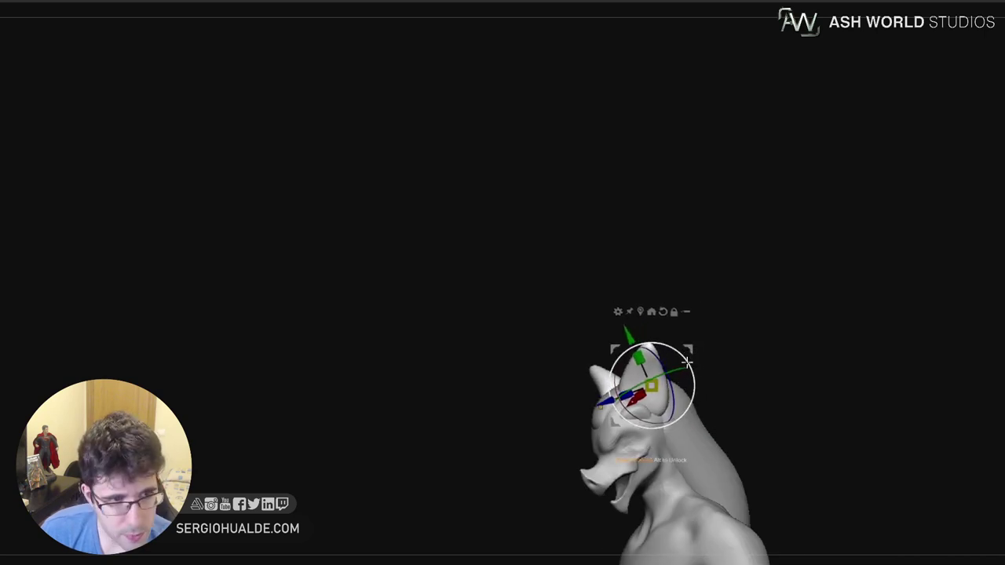
pyautogui.moveTo(687, 362); pyautogui.dragTo(722, 357, button='right')
# Bend the ears outward with the brush, thinning them and fitting their bases against the sides of the head
pyautogui.press('q')
pyautogui.moveTo(661, 339)
pyautogui.mouseDown()
pyautogui.moveTo(677, 291)
pyautogui.moveTo(713, 337)
pyautogui.moveTo(671, 353)
pyautogui.moveTo(628, 335)
pyautogui.mouseUp()
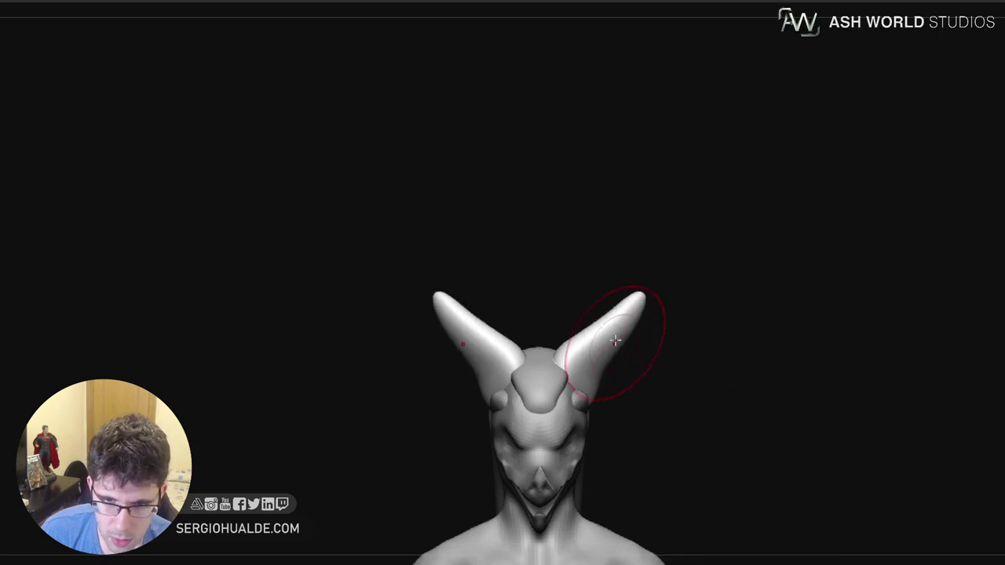
pyautogui.moveTo(567, 343); pyautogui.dragTo(579, 433, button='right')
pyautogui.moveTo(577, 352); pyautogui.dragTo(578, 372)
pyautogui.moveTo(579, 373); pyautogui.dragTo(603, 338, button='right')
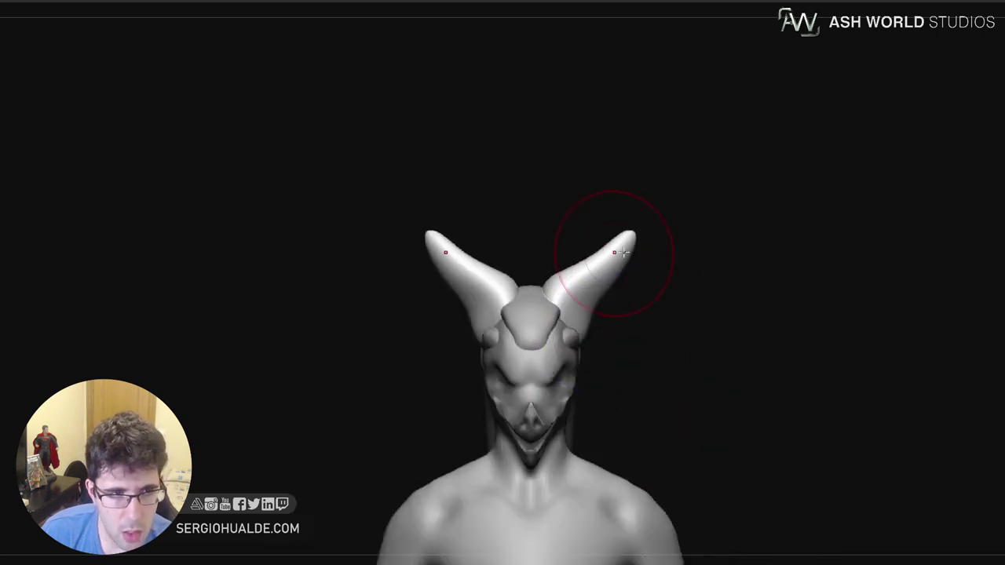
pyautogui.moveTo(685, 287); pyautogui.dragTo(605, 309)
pyautogui.moveTo(582, 263); pyautogui.dragTo(581, 280, button='right')
pyautogui.moveTo(560, 276); pyautogui.dragTo(571, 280)
pyautogui.moveTo(596, 291); pyautogui.dragTo(578, 314, button='right')
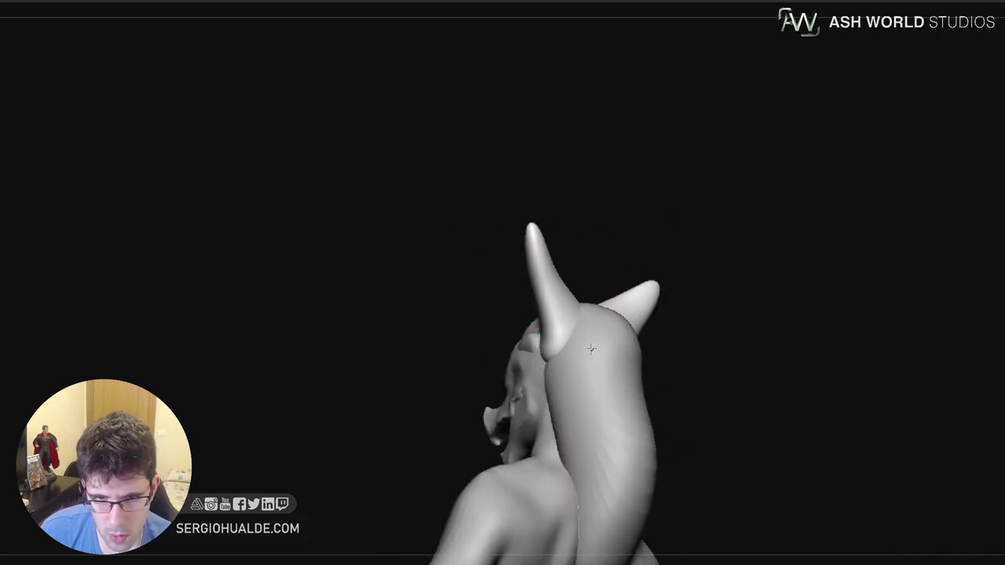
# Refine the curve of the ears by widening their bases and adjusting the direction of their tips
pyautogui.moveTo(603, 360); pyautogui.dragTo(640, 355, button='right')
pyautogui.moveTo(566, 363); pyautogui.dragTo(568, 299)
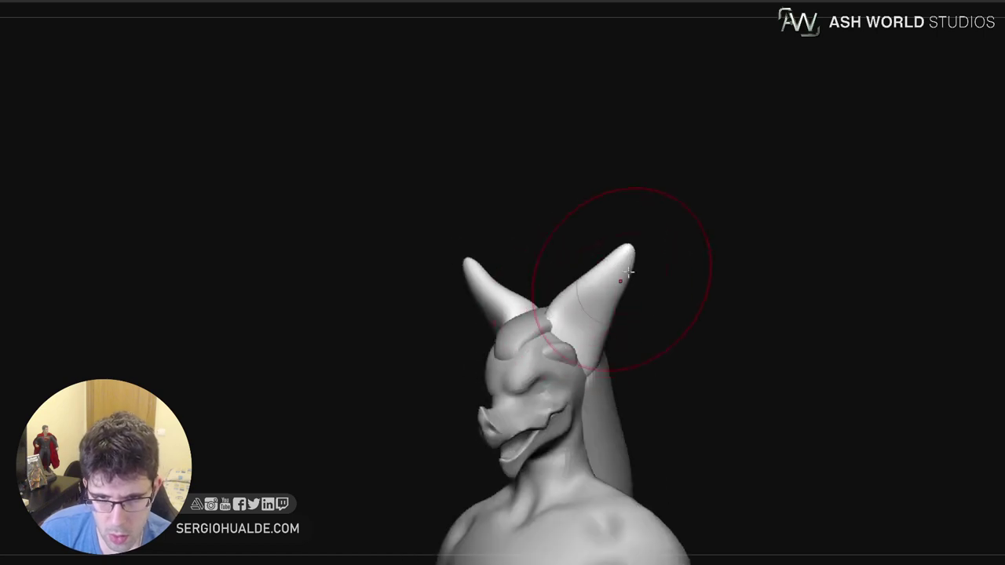
pyautogui.moveTo(634, 241); pyautogui.dragTo(628, 268)
pyautogui.moveTo(628, 270); pyautogui.dragTo(650, 312, button='right')
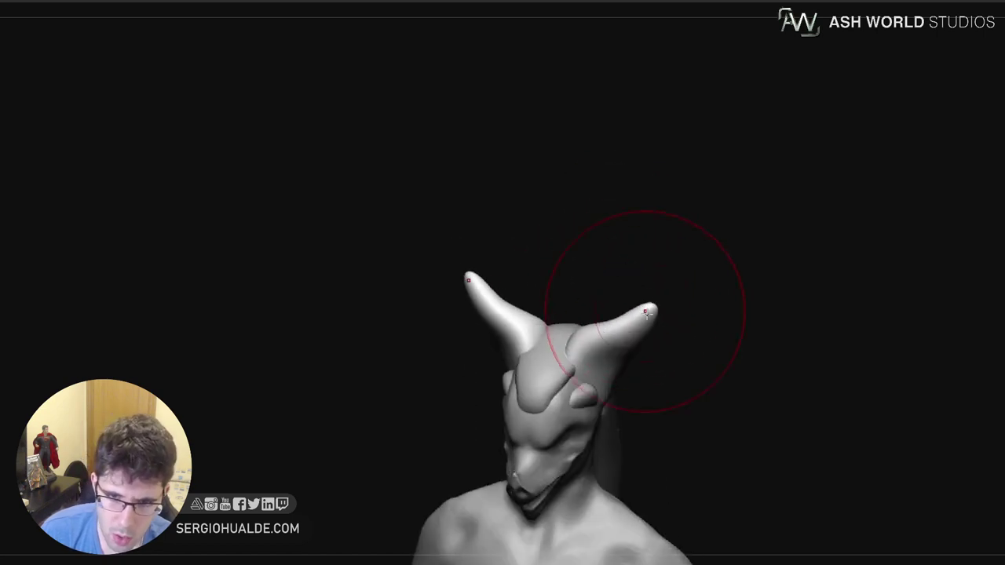
pyautogui.moveTo(648, 309)
pyautogui.mouseDown()
pyautogui.moveTo(628, 290)
pyautogui.moveTo(620, 310)
pyautogui.mouseUp()
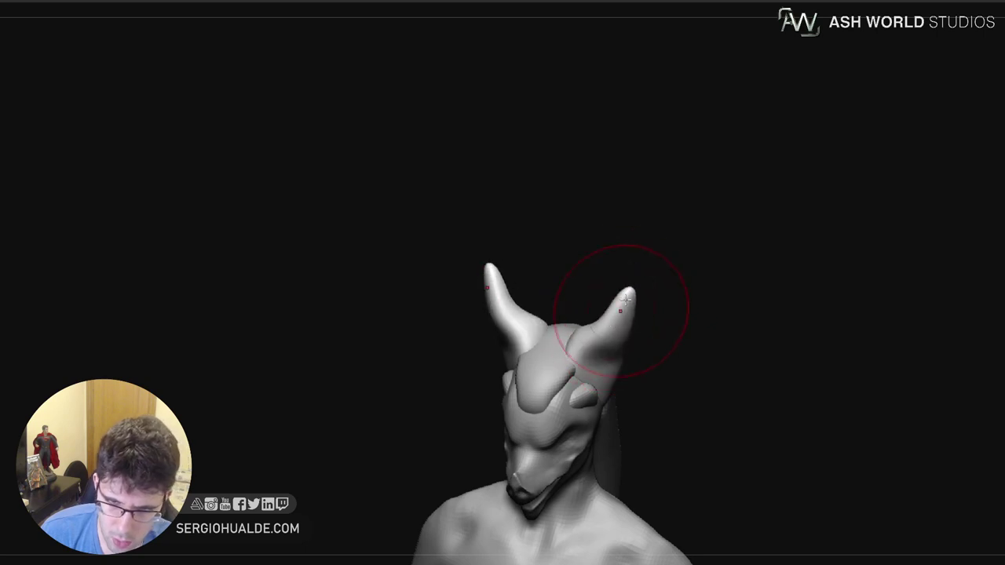
pyautogui.moveTo(617, 309); pyautogui.dragTo(623, 314, button='right')
pyautogui.moveTo(606, 333); pyautogui.dragTo(622, 361)
pyautogui.moveTo(637, 281)
pyautogui.mouseDown()
pyautogui.moveTo(664, 310)
pyautogui.moveTo(645, 305)
pyautogui.mouseUp()
pyautogui.moveTo(620, 350)
pyautogui.mouseDown()
pyautogui.moveTo(615, 365)
pyautogui.moveTo(613, 339)
pyautogui.mouseUp()
pyautogui.moveTo(614, 353)
pyautogui.keyDown('ctrl'); pyautogui.mouseDown(button='right')
pyautogui.moveTo(620, 362)
pyautogui.moveTo(613, 331)
pyautogui.mouseUp(button='right'); pyautogui.keyUp('ctrl')
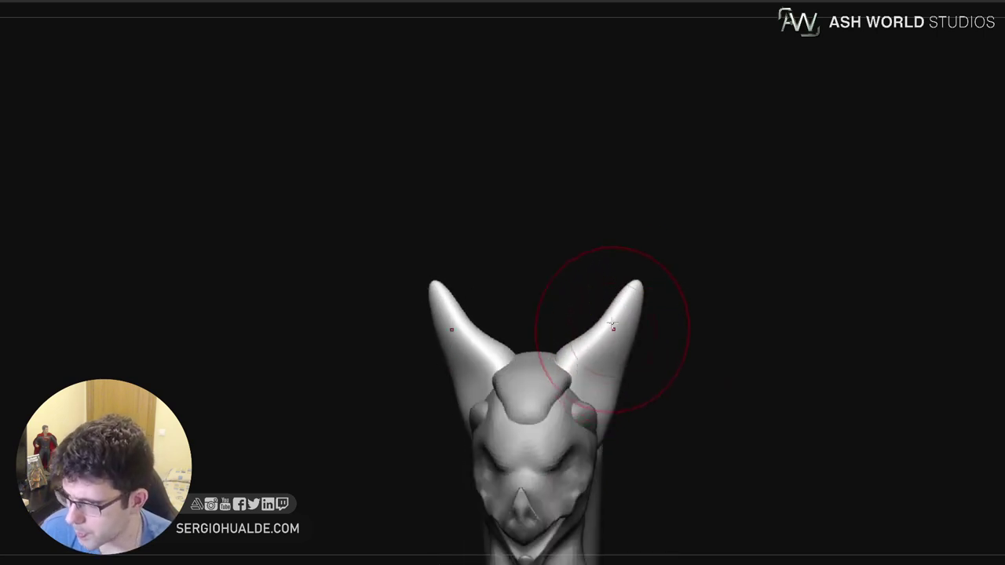
# Isolate the ears and carve grooves along their front faces to define the inner rims
pyautogui.hotkey('alt', 's')
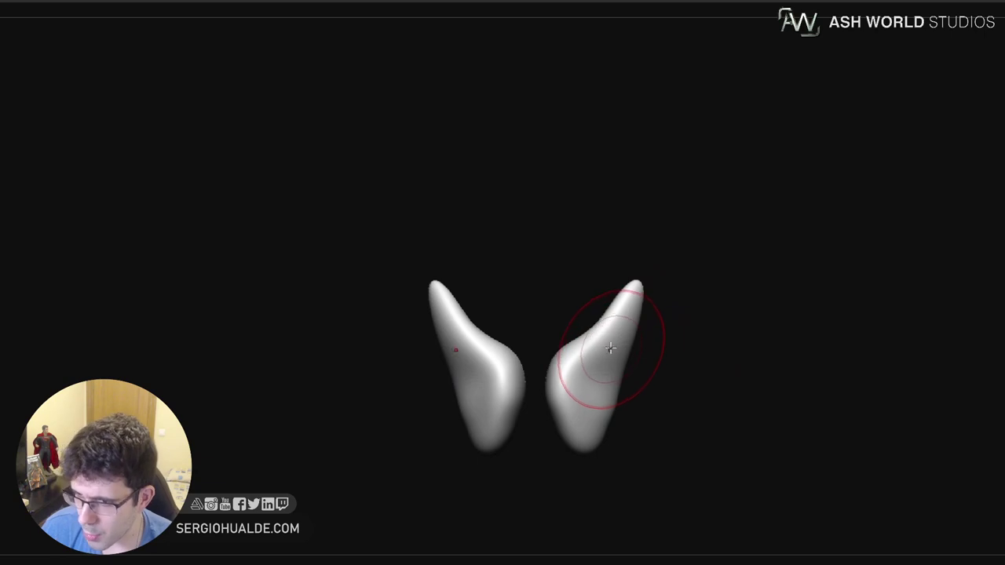
pyautogui.moveTo(601, 348); pyautogui.dragTo(603, 357, button='right')
pyautogui.press('b')
pyautogui.press('d')
pyautogui.press('s')
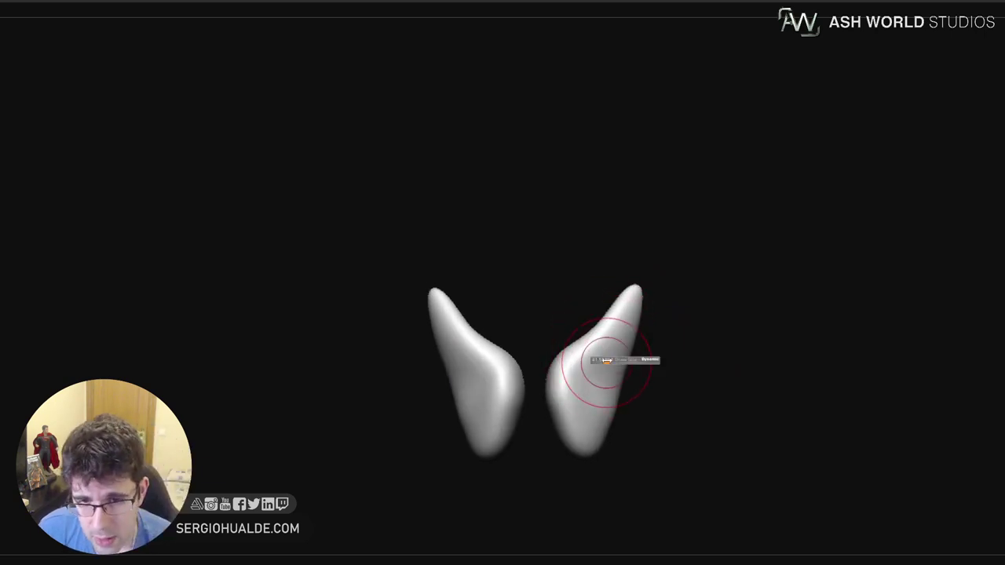
pyautogui.moveTo(629, 307)
pyautogui.mouseDown()
pyautogui.moveTo(575, 374)
pyautogui.moveTo(562, 410)
pyautogui.mouseUp()
pyautogui.moveTo(603, 328); pyautogui.dragTo(629, 335, button='right')
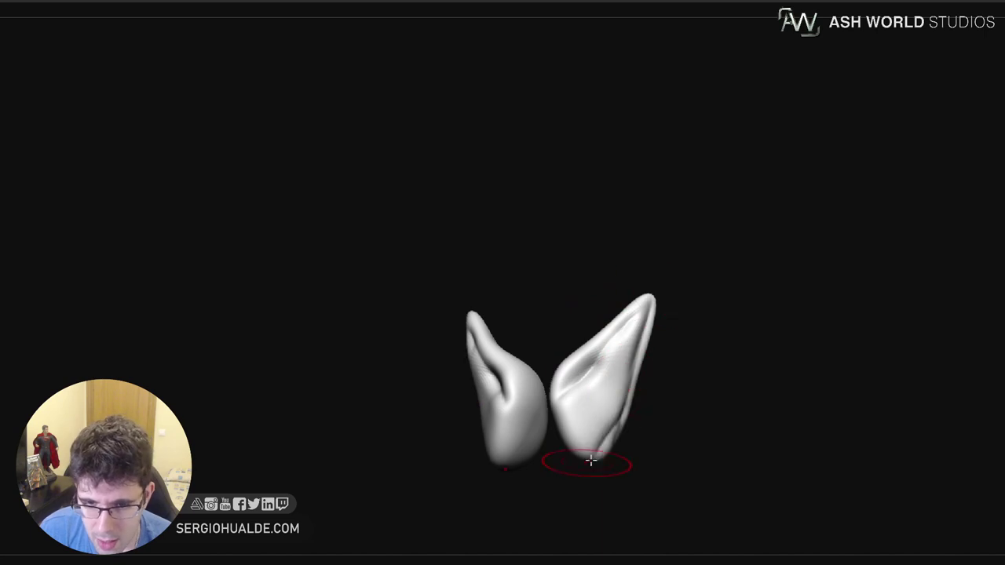
pyautogui.moveTo(590, 462); pyautogui.dragTo(632, 390, button='right')
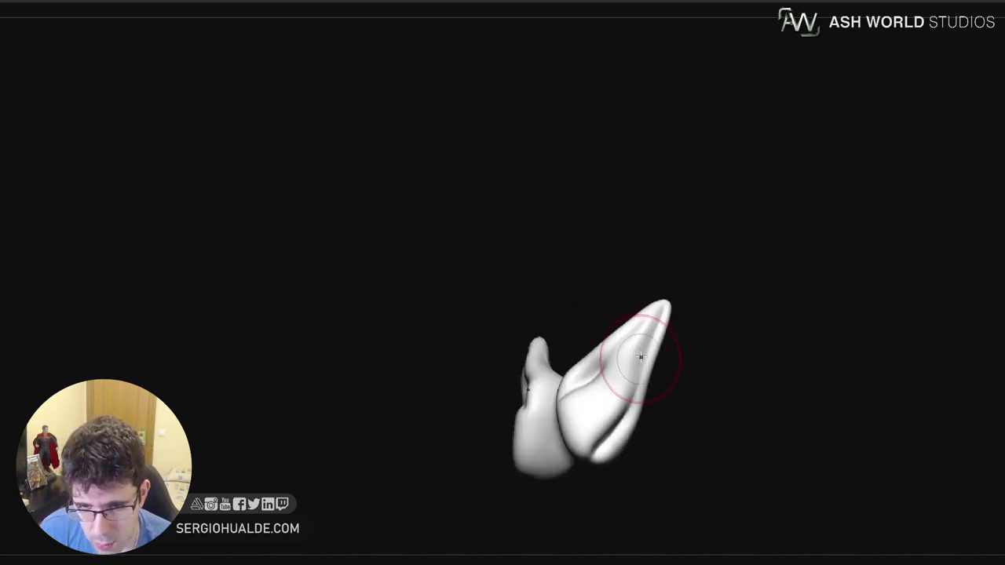
pyautogui.moveTo(643, 343); pyautogui.dragTo(656, 321, button='right')
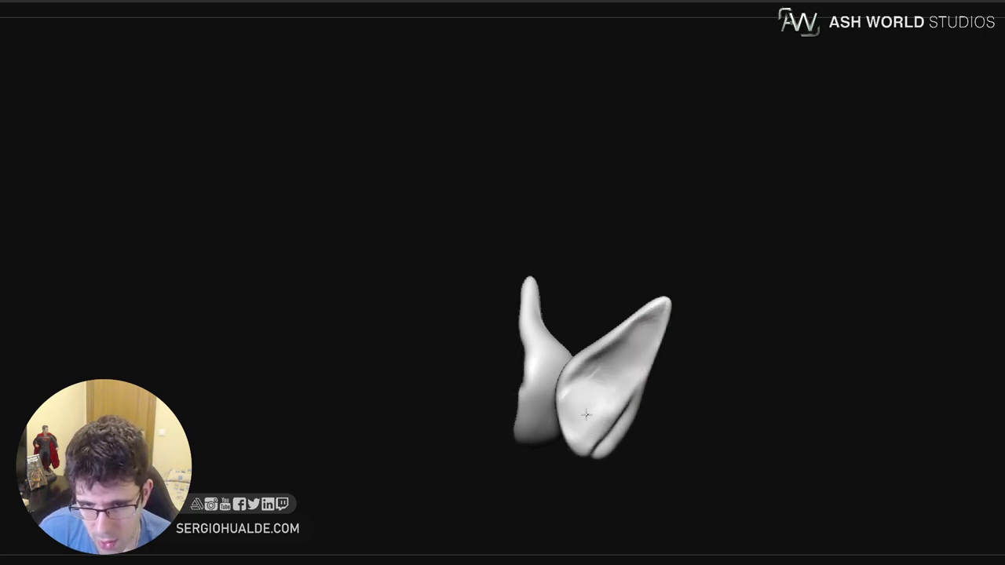
# Hollow out the inner ears, smooth the lower outer rims and deepen the folds at the base
pyautogui.moveTo(602, 370); pyautogui.dragTo(650, 309)
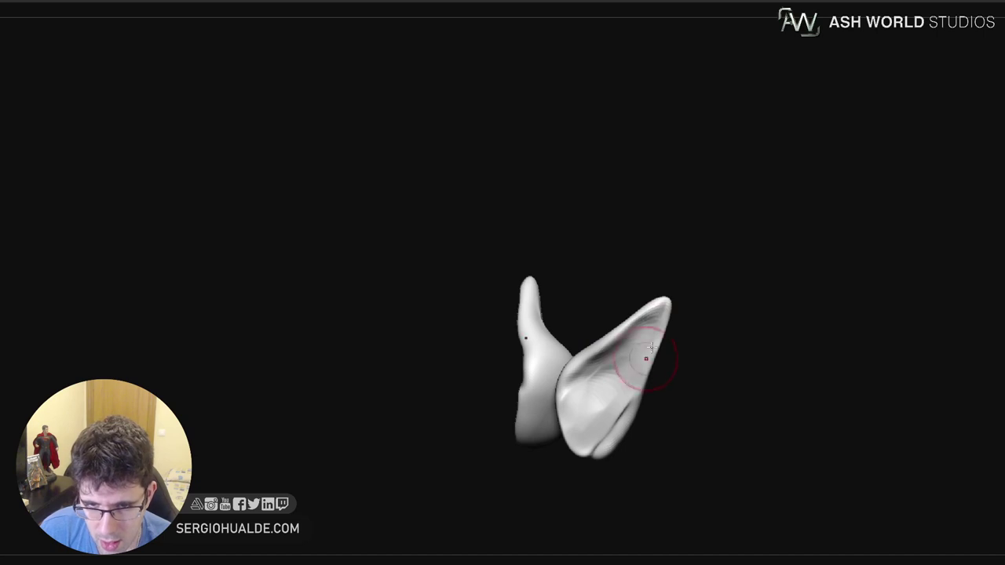
pyautogui.moveTo(600, 456); pyautogui.dragTo(616, 447, button='right')
pyautogui.keyDown('shift'); pyautogui.moveTo(608, 439); pyautogui.dragTo(632, 398); pyautogui.keyUp('shift')
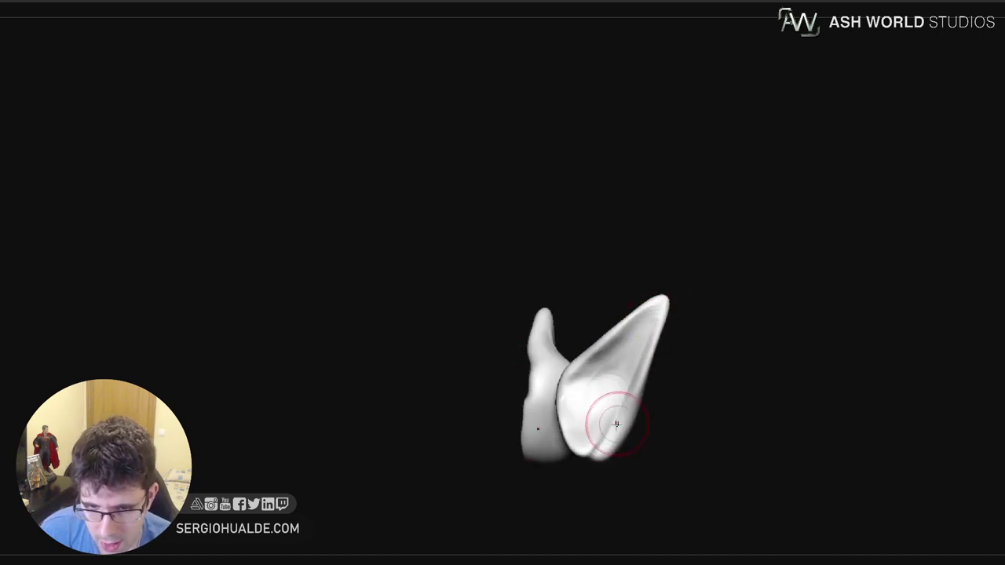
pyautogui.moveTo(616, 424); pyautogui.dragTo(641, 356, button='right')
pyautogui.moveTo(616, 405); pyautogui.dragTo(603, 449)
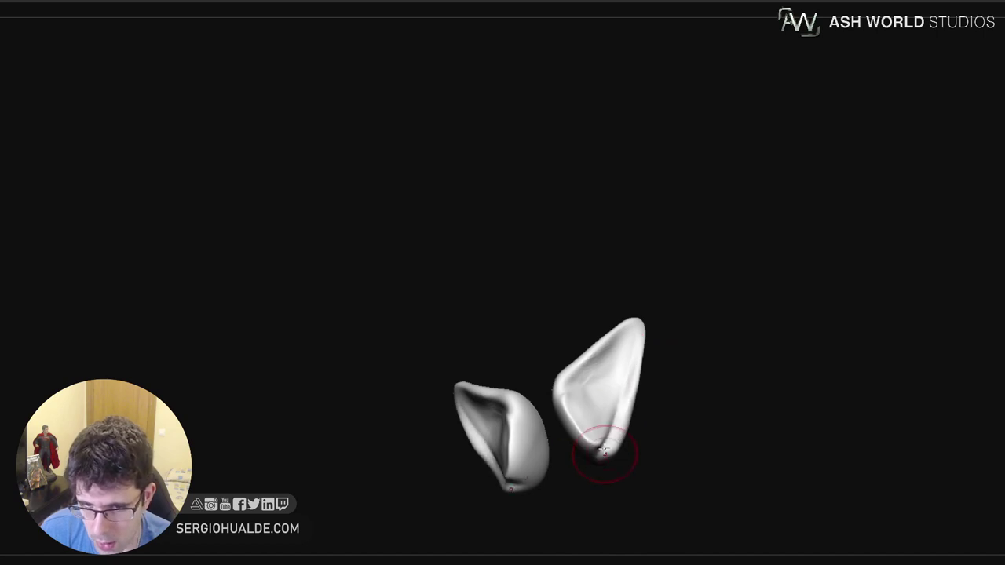
pyautogui.moveTo(605, 397)
pyautogui.mouseDown()
pyautogui.moveTo(629, 328)
pyautogui.moveTo(648, 337)
pyautogui.moveTo(645, 345)
pyautogui.moveTo(637, 327)
pyautogui.moveTo(628, 346)
pyautogui.mouseUp()
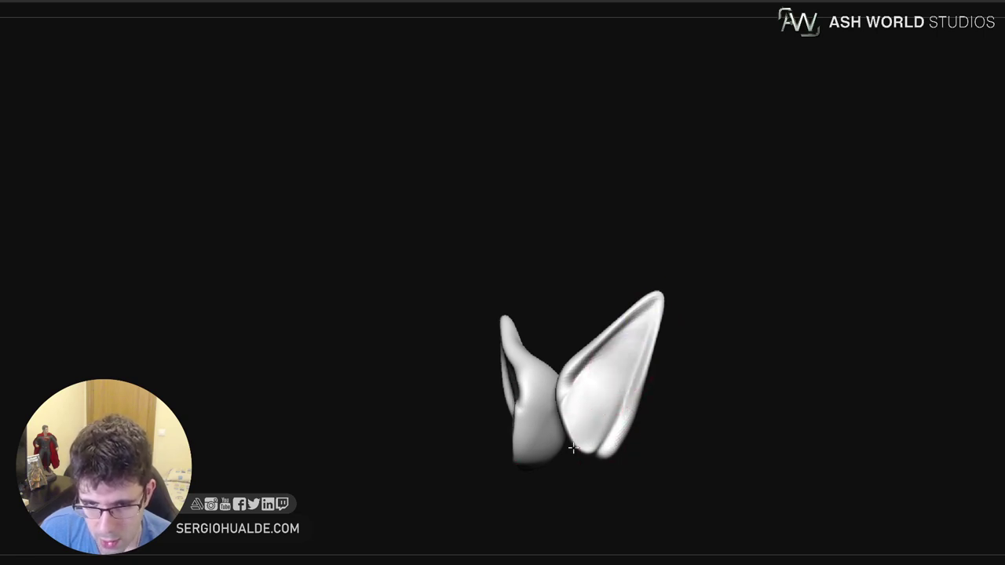
pyautogui.moveTo(571, 453)
pyautogui.mouseDown()
pyautogui.moveTo(511, 453)
pyautogui.moveTo(585, 467)
pyautogui.moveTo(633, 456)
pyautogui.mouseUp()
# Show the whole creature again and sharpen the ear tips with a resized brush
pyautogui.hotkey('alt', 's')
pyautogui.moveTo(640, 412)
pyautogui.mouseDown()
pyautogui.moveTo(674, 431)
pyautogui.moveTo(669, 403)
pyautogui.moveTo(689, 400)
pyautogui.mouseUp()
pyautogui.press('s')
pyautogui.press('s')
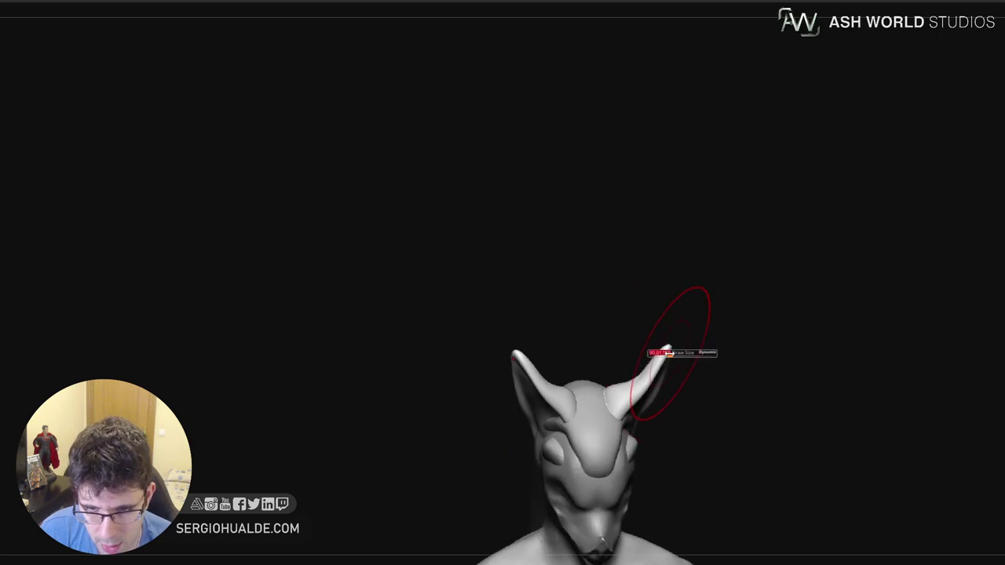
pyautogui.moveTo(667, 353); pyautogui.dragTo(664, 354)
pyautogui.moveTo(664, 350)
pyautogui.mouseDown()
pyautogui.moveTo(682, 359)
pyautogui.moveTo(664, 392)
pyautogui.moveTo(653, 363)
pyautogui.moveTo(680, 365)
pyautogui.moveTo(662, 353)
pyautogui.mouseUp()
pyautogui.moveTo(667, 381); pyautogui.dragTo(675, 368, button='right')
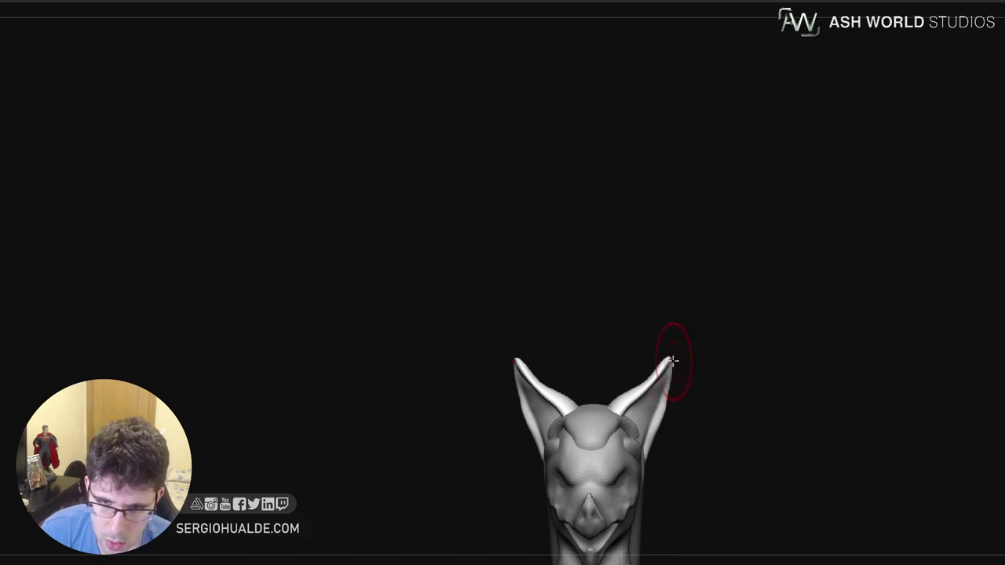
# Adjust the ear tips and push the backs of the ear bases into the hair mass
pyautogui.moveTo(672, 358); pyautogui.dragTo(669, 346)
pyautogui.moveTo(665, 386)
pyautogui.mouseDown()
pyautogui.moveTo(697, 385)
pyautogui.moveTo(668, 402)
pyautogui.mouseUp()
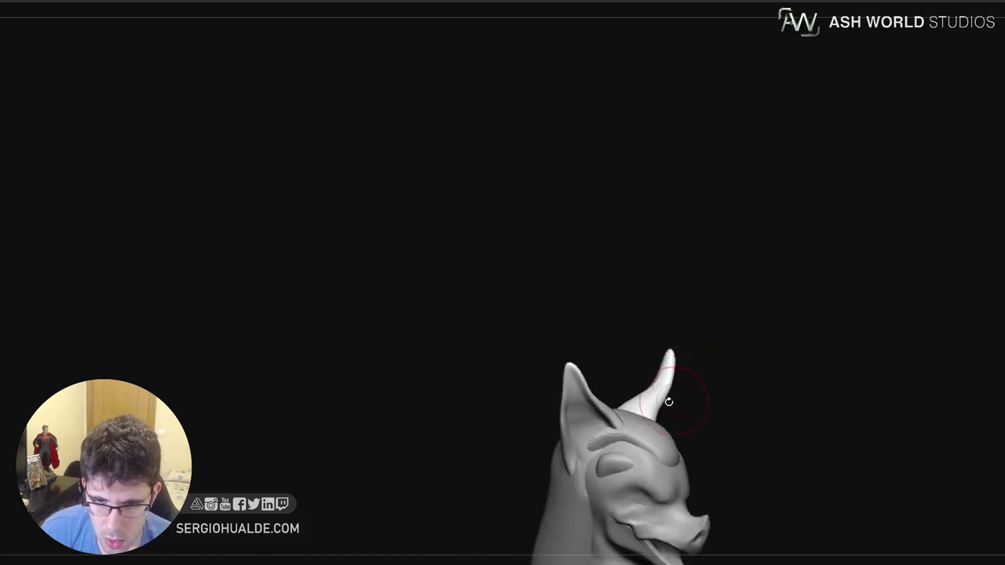
pyautogui.moveTo(664, 413); pyautogui.dragTo(558, 405, button='right')
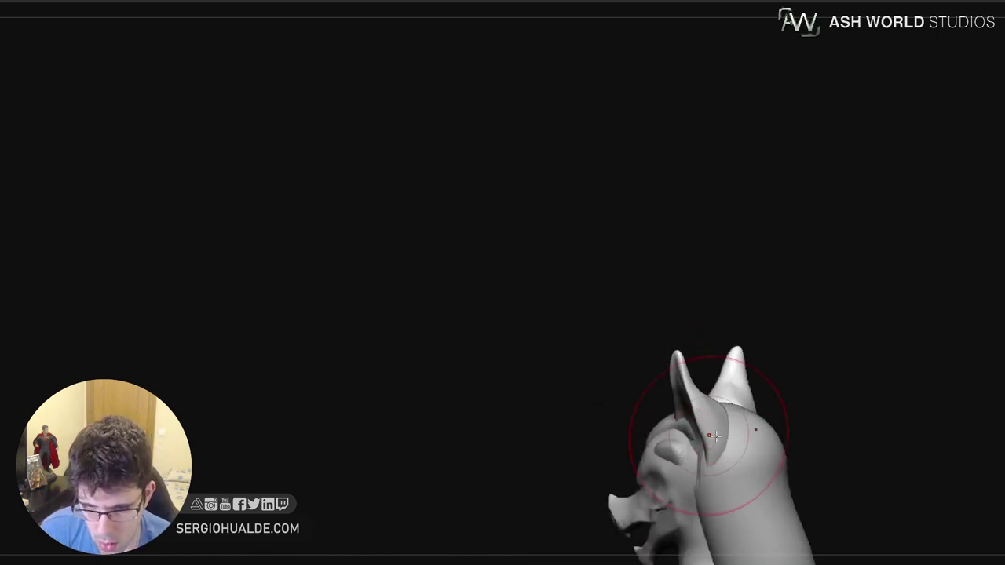
pyautogui.moveTo(709, 432); pyautogui.dragTo(682, 436, button='right')
pyautogui.moveTo(727, 439); pyautogui.dragTo(743, 430)
pyautogui.moveTo(730, 431); pyautogui.dragTo(793, 424, button='right')
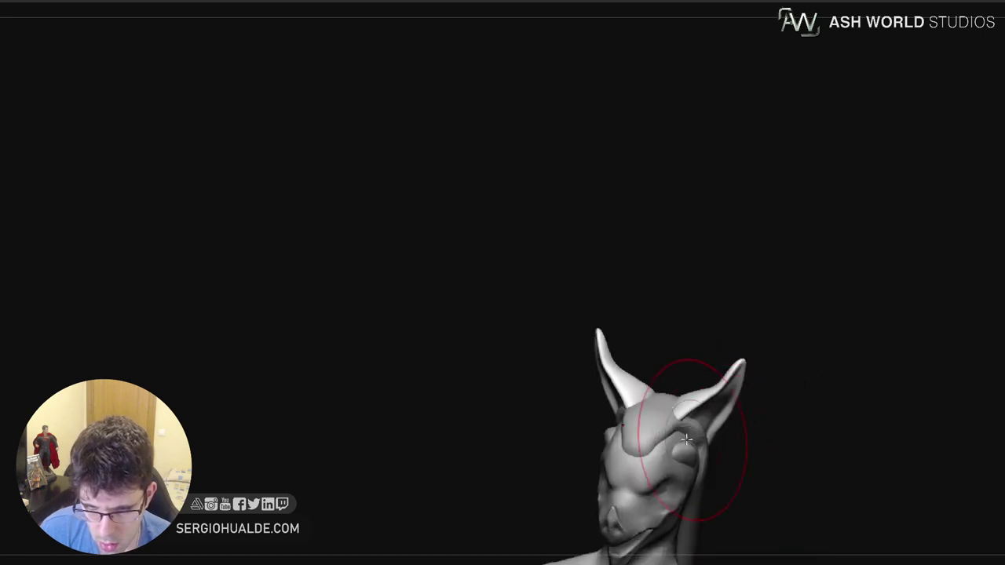
# Move the front edges of the ear bases down toward the brows, checking their angle and refining the tips with a resized brush
pyautogui.moveTo(681, 441); pyautogui.dragTo(685, 440)
pyautogui.moveTo(686, 440); pyautogui.dragTo(700, 451, button='right')
pyautogui.moveTo(699, 452); pyautogui.dragTo(687, 470)
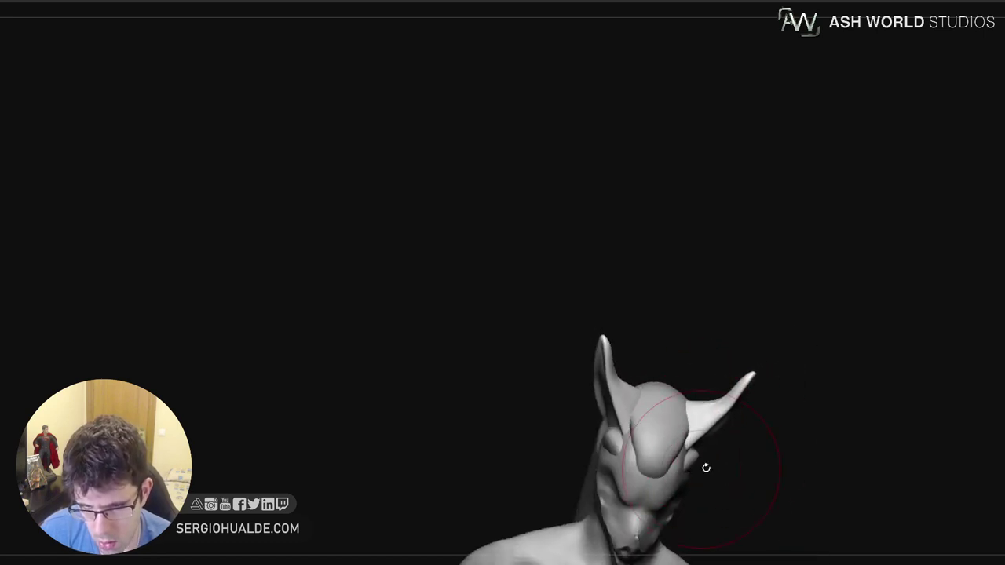
pyautogui.moveTo(706, 468)
pyautogui.mouseDown(button='right')
pyautogui.moveTo(699, 443)
pyautogui.moveTo(687, 439)
pyautogui.mouseUp(button='right')
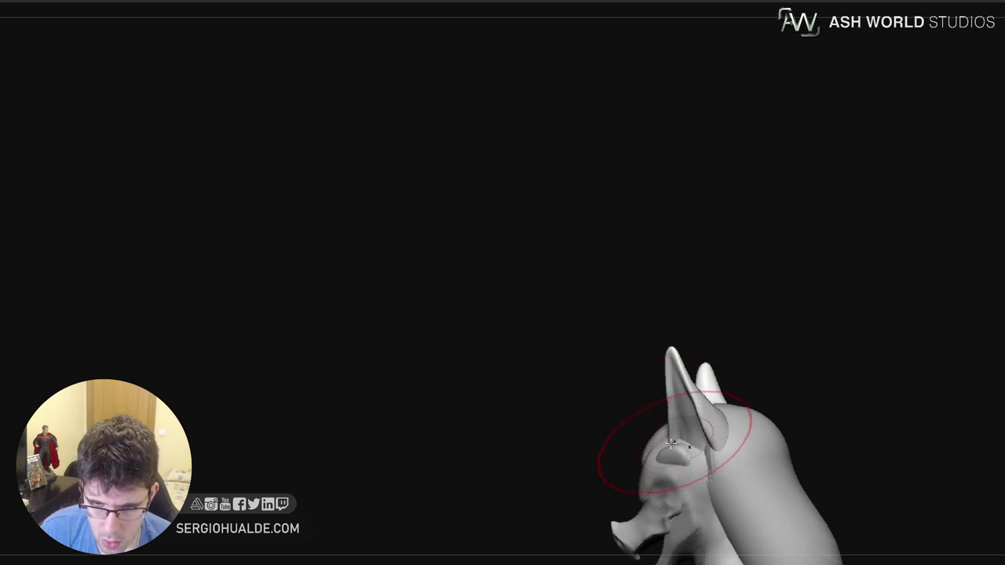
pyautogui.moveTo(691, 445)
pyautogui.mouseDown()
pyautogui.moveTo(689, 463)
pyautogui.moveTo(683, 453)
pyautogui.mouseUp()
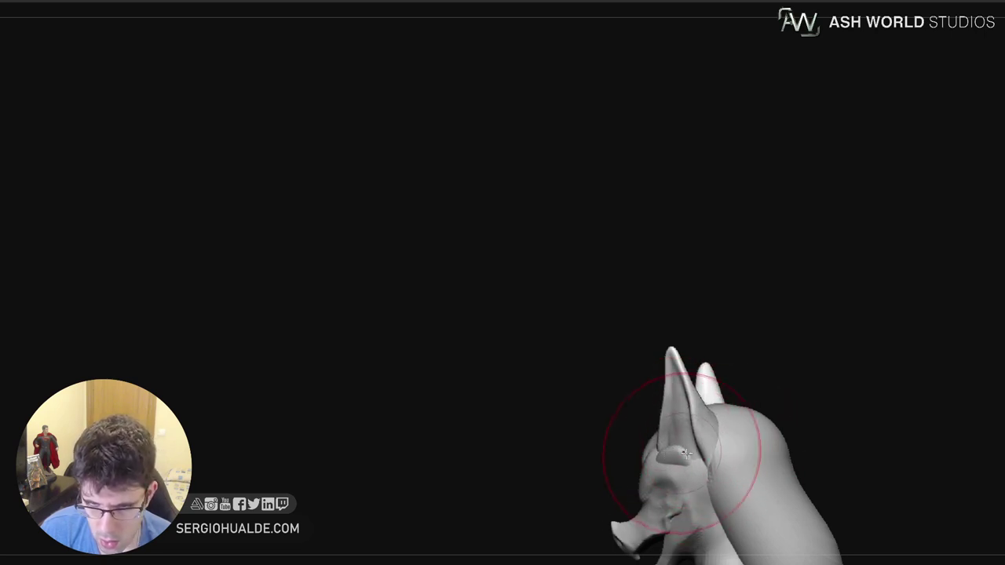
pyautogui.moveTo(685, 452)
pyautogui.mouseDown(button='right')
pyautogui.moveTo(728, 447)
pyautogui.moveTo(690, 371)
pyautogui.moveTo(686, 382)
pyautogui.moveTo(703, 366)
pyautogui.moveTo(731, 369)
pyautogui.mouseUp(button='right')
pyautogui.press('s')
pyautogui.moveTo(588, 296)
pyautogui.mouseDown()
pyautogui.moveTo(578, 296)
pyautogui.moveTo(569, 261)
pyautogui.moveTo(578, 279)
pyautogui.mouseUp()
pyautogui.keyDown('ctrl'); pyautogui.moveTo(601, 295); pyautogui.dragTo(599, 225, button='right'); pyautogui.keyUp('ctrl')
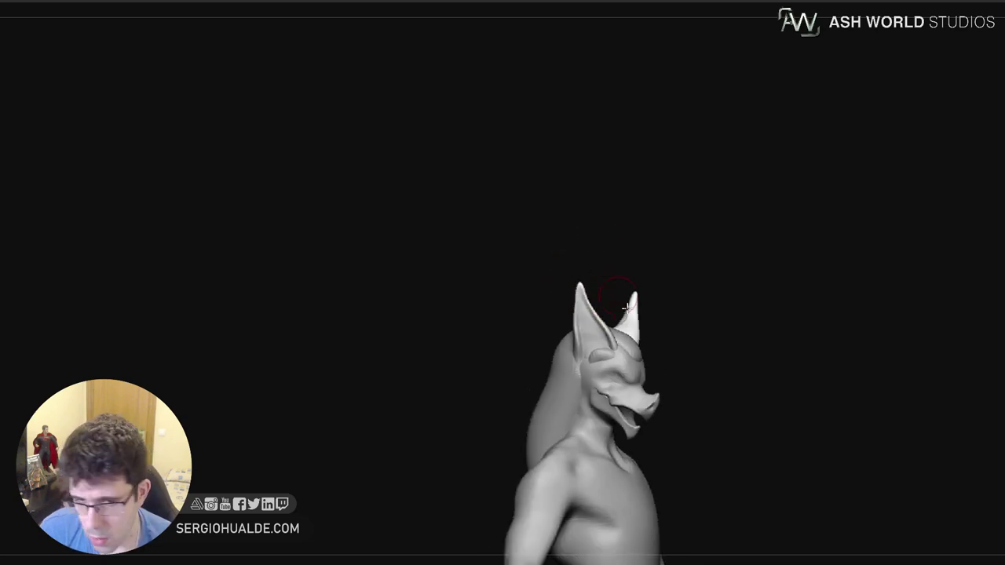
# Select the hair mass and pull its front edges forward beneath the ears, over the temples and down beside the cheeks
pyautogui.moveTo(625, 309)
pyautogui.mouseDown(button='right')
pyautogui.moveTo(619, 351)
pyautogui.moveTo(650, 341)
pyautogui.moveTo(632, 310)
pyautogui.moveTo(631, 347)
pyautogui.moveTo(650, 386)
pyautogui.mouseUp(button='right')
pyautogui.keyDown('alt'); pyautogui.click(634, 323); pyautogui.keyUp('alt')
pyautogui.hotkey('ctrl', 'shift', 's')
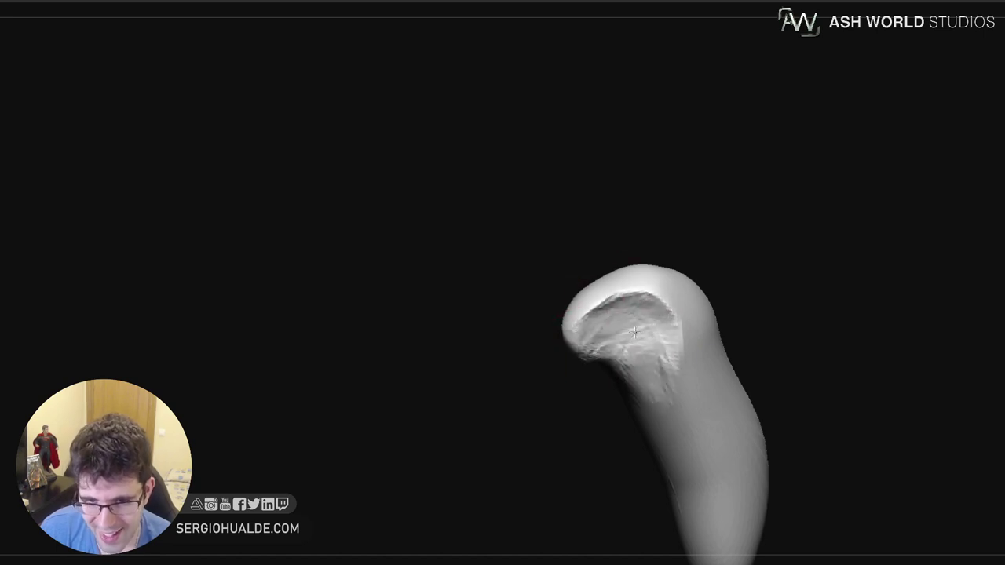
pyautogui.hotkey('ctrl', 'shift', 's')
pyautogui.moveTo(668, 353)
pyautogui.mouseDown(button='right')
pyautogui.moveTo(630, 358)
pyautogui.moveTo(653, 359)
pyautogui.moveTo(613, 335)
pyautogui.moveTo(630, 355)
pyautogui.moveTo(615, 367)
pyautogui.mouseUp(button='right')
pyautogui.press('s')
pyautogui.moveTo(608, 359); pyautogui.dragTo(626, 356)
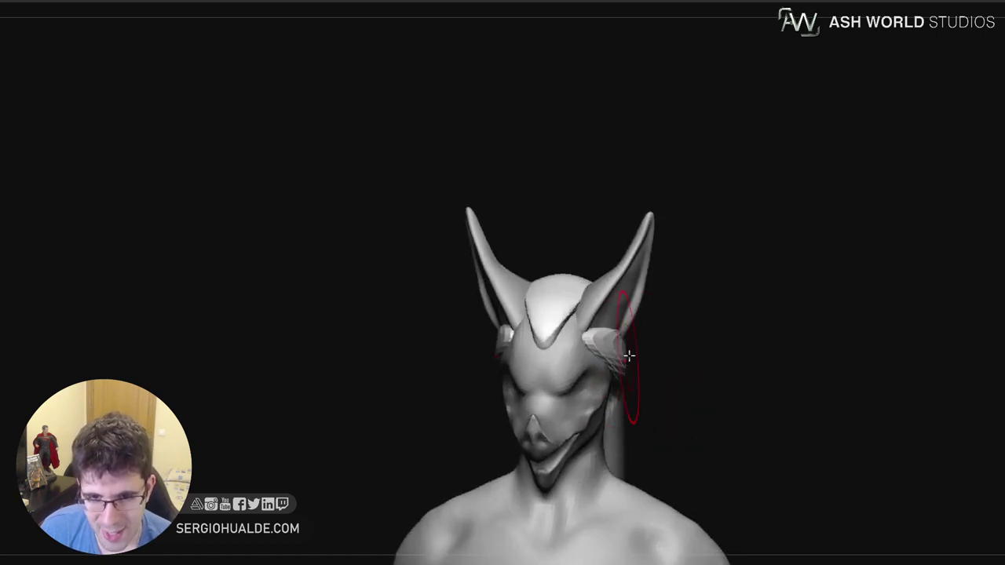
pyautogui.moveTo(628, 355); pyautogui.dragTo(635, 347, button='right')
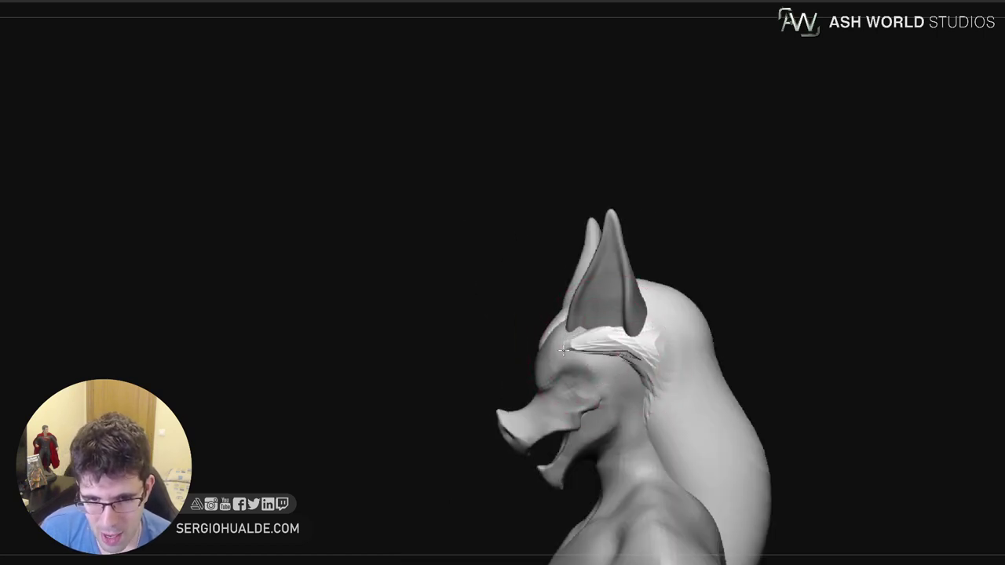
pyautogui.moveTo(582, 359)
pyautogui.mouseDown(button='right')
pyautogui.moveTo(599, 376)
pyautogui.moveTo(633, 370)
pyautogui.moveTo(644, 347)
pyautogui.moveTo(600, 340)
pyautogui.moveTo(616, 353)
pyautogui.moveTo(628, 325)
pyautogui.moveTo(658, 321)
pyautogui.moveTo(621, 316)
pyautogui.mouseUp(button='right')
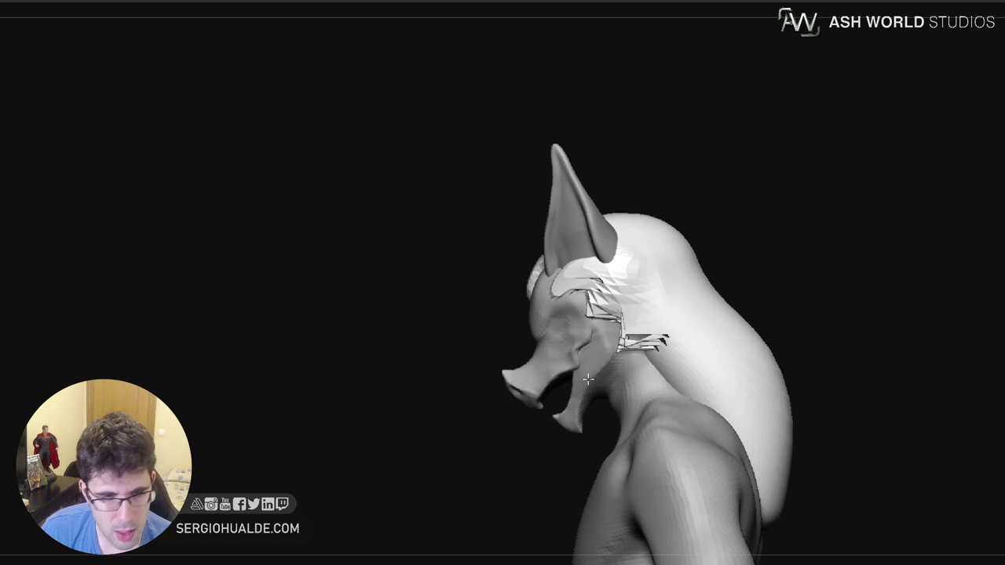
# Pull thick, layered tufts backward from the sides of the hair below the ears
pyautogui.moveTo(611, 364)
pyautogui.mouseDown(button='right')
pyautogui.moveTo(658, 354)
pyautogui.moveTo(634, 335)
pyautogui.moveTo(657, 341)
pyautogui.mouseUp(button='right')
pyautogui.moveTo(648, 330); pyautogui.dragTo(715, 341)
pyautogui.moveTo(677, 375)
pyautogui.mouseDown()
pyautogui.moveTo(751, 392)
pyautogui.moveTo(764, 385)
pyautogui.mouseUp()
pyautogui.moveTo(764, 384); pyautogui.dragTo(712, 397, button='right')
pyautogui.moveTo(678, 331); pyautogui.dragTo(698, 317)
pyautogui.moveTo(684, 323); pyautogui.dragTo(705, 323, button='right')
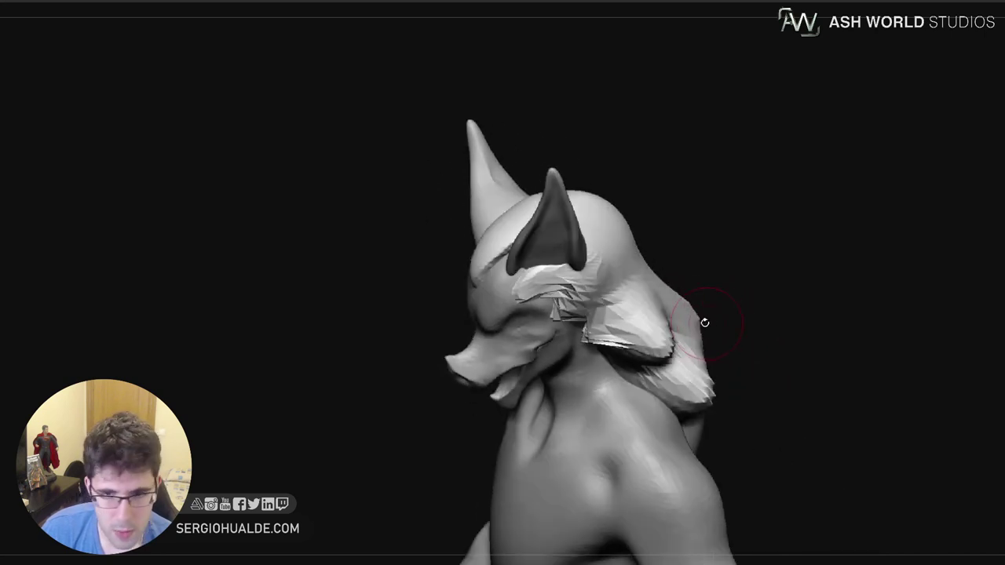
pyautogui.moveTo(688, 327); pyautogui.dragTo(795, 345)
# Pull a long pointed spike backward from the hair behind each ear, undoing the shorter first attempt
pyautogui.moveTo(618, 263); pyautogui.dragTo(710, 272)
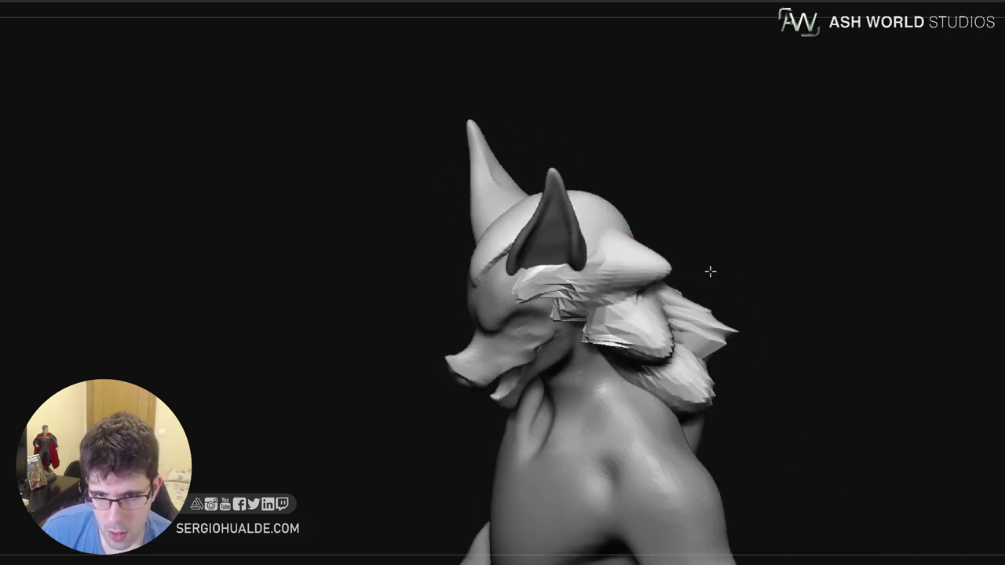
pyautogui.hotkey('ctrl', 'z')
pyautogui.moveTo(639, 272); pyautogui.dragTo(787, 285)
pyautogui.keyDown('alt'); pyautogui.moveTo(638, 245); pyautogui.dragTo(609, 350, button='right'); pyautogui.keyUp('alt')
pyautogui.moveTo(461, 362); pyautogui.dragTo(445, 346, button='right')
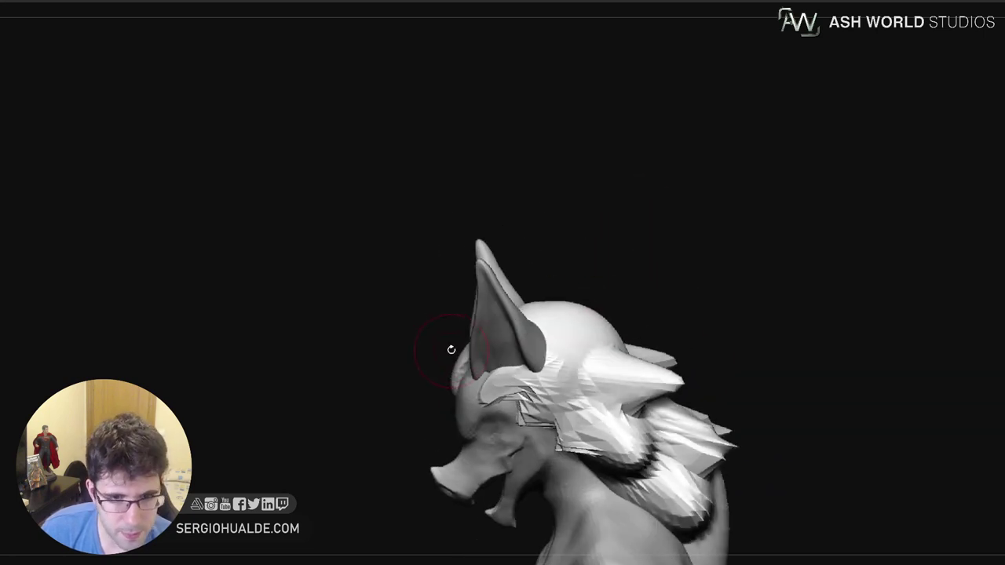
# Pull a pointed forelock forward from the hair above the forehead and undo the last reshaping stroke
pyautogui.moveTo(461, 362); pyautogui.dragTo(351, 332)
pyautogui.moveTo(417, 373); pyautogui.dragTo(425, 387)
pyautogui.press('s')
pyautogui.click(421, 383)
pyautogui.moveTo(375, 346)
pyautogui.mouseDown()
pyautogui.moveTo(409, 399)
pyautogui.moveTo(424, 369)
pyautogui.moveTo(426, 402)
pyautogui.moveTo(429, 385)
pyautogui.moveTo(451, 371)
pyautogui.mouseUp()
pyautogui.hotkey('ctrl', 'z')
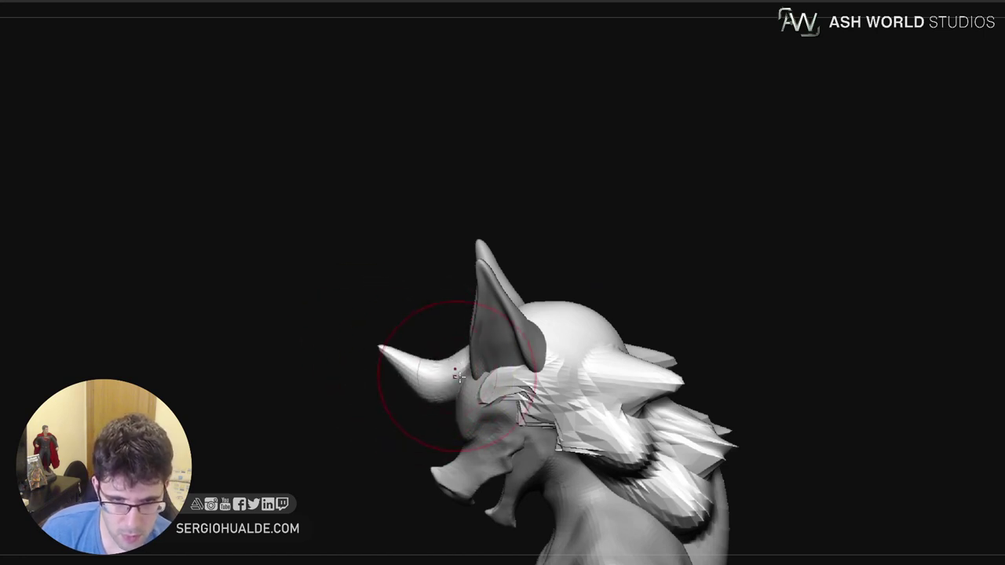
# Extend a second, upper point on the forelock and push its lower tip back into a rounded lobe
pyautogui.moveTo(459, 376); pyautogui.dragTo(514, 368, button='right')
pyautogui.moveTo(464, 343); pyautogui.dragTo(422, 369, button='right')
pyautogui.moveTo(462, 340); pyautogui.dragTo(431, 324)
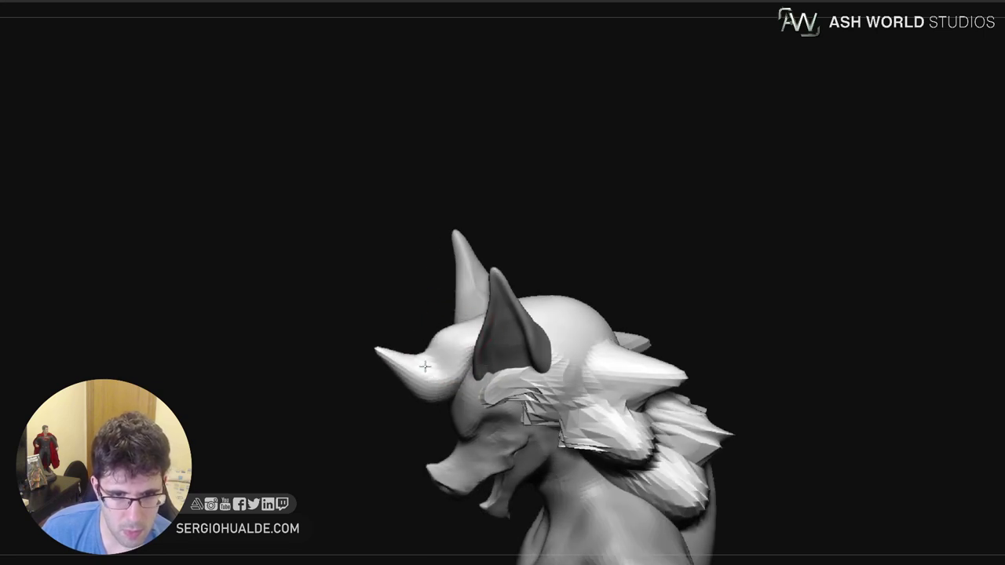
pyautogui.moveTo(457, 338)
pyautogui.mouseDown()
pyautogui.moveTo(424, 325)
pyautogui.moveTo(456, 345)
pyautogui.moveTo(442, 340)
pyautogui.mouseUp()
pyautogui.press('s')
pyautogui.press('s')
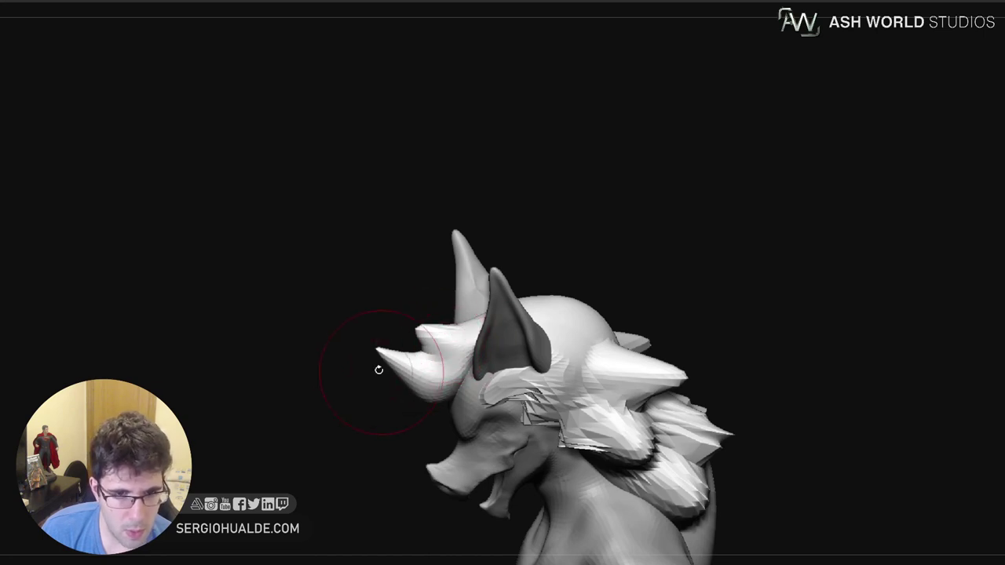
pyautogui.moveTo(381, 353); pyautogui.dragTo(395, 368)
pyautogui.moveTo(434, 335); pyautogui.dragTo(394, 333)
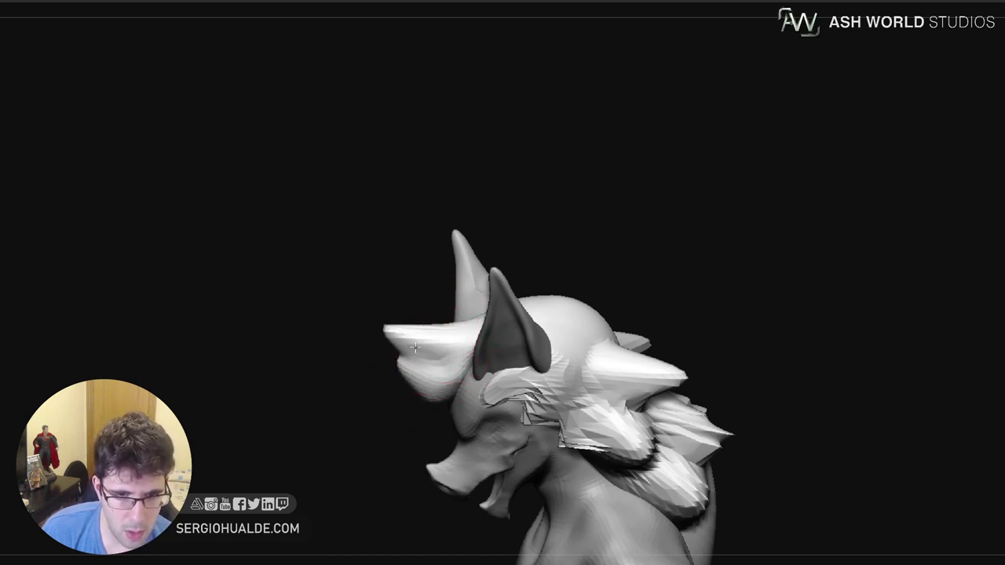
pyautogui.moveTo(412, 383)
pyautogui.mouseDown()
pyautogui.moveTo(400, 386)
pyautogui.moveTo(398, 374)
pyautogui.mouseUp()
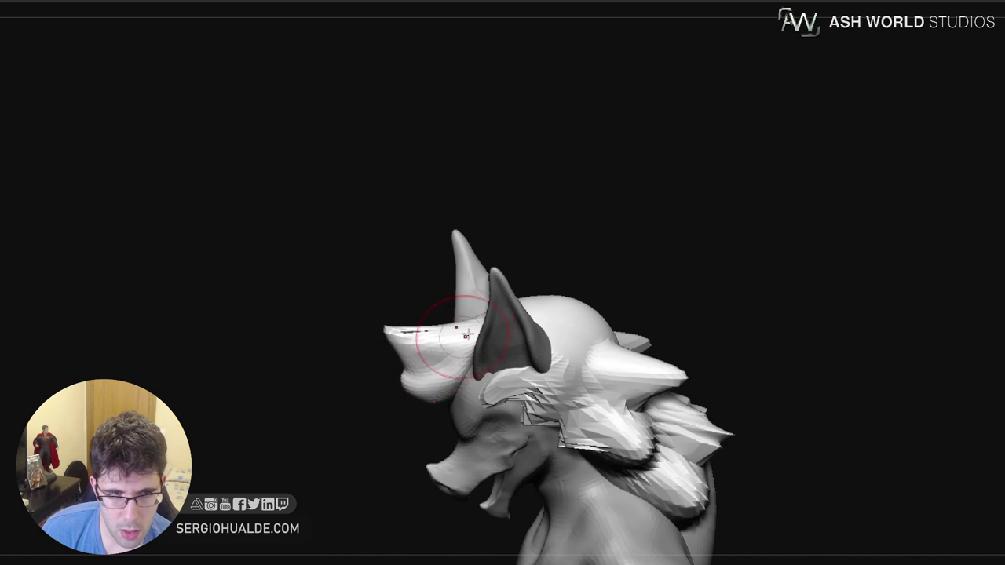
# Raise a pointed tuft on the crown and pull another tuft backward behind it
pyautogui.moveTo(464, 334); pyautogui.dragTo(532, 302, button='right')
pyautogui.moveTo(533, 288)
pyautogui.mouseDown()
pyautogui.moveTo(528, 259)
pyautogui.moveTo(527, 273)
pyautogui.mouseUp()
pyautogui.press('s')
pyautogui.moveTo(529, 271); pyautogui.dragTo(530, 253)
pyautogui.moveTo(546, 270); pyautogui.dragTo(520, 281, button='right')
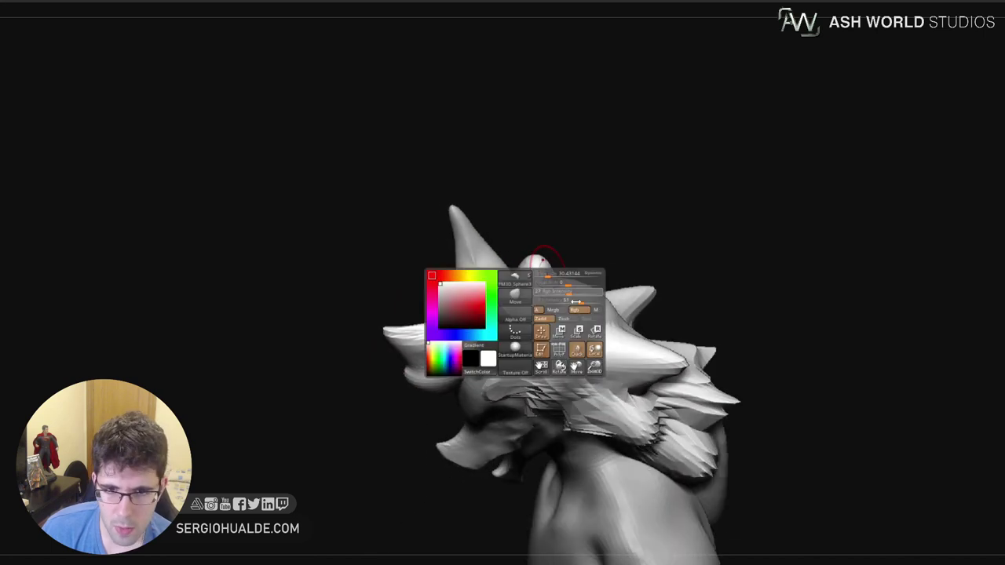
pyautogui.moveTo(559, 251); pyautogui.dragTo(538, 272, button='right')
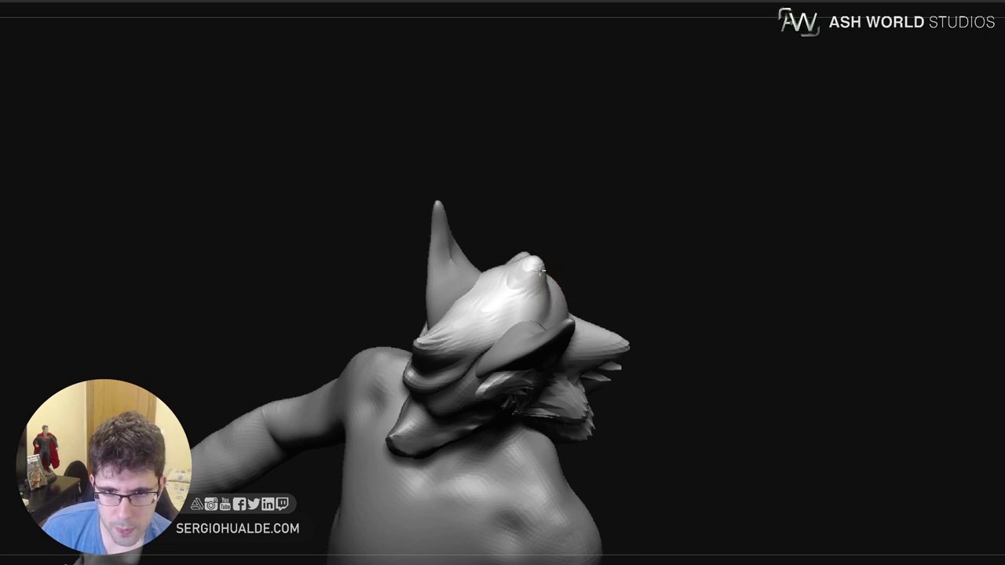
pyautogui.moveTo(542, 302); pyautogui.dragTo(537, 298)
pyautogui.moveTo(576, 300); pyautogui.dragTo(548, 288, button='right')
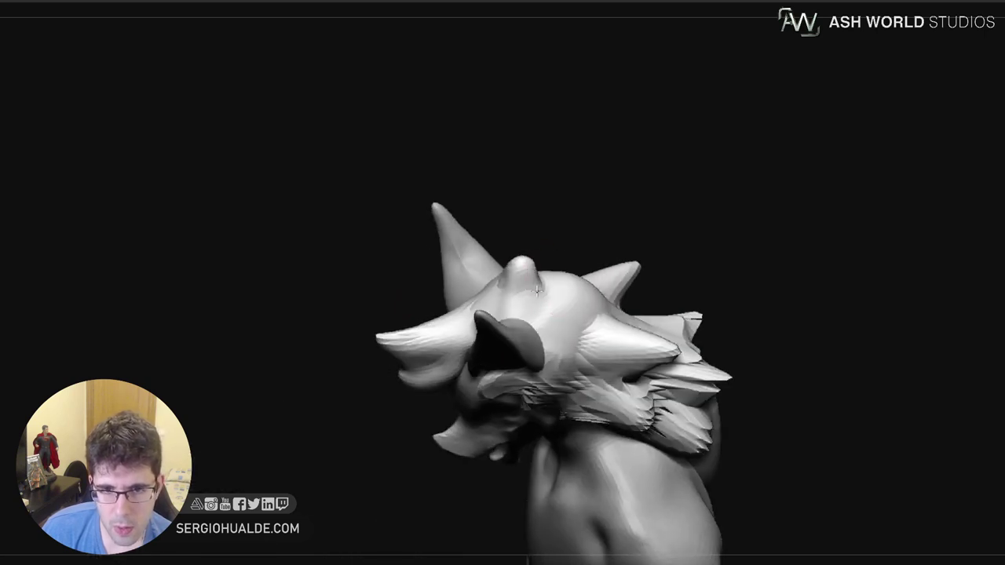
pyautogui.keyDown('shift'); pyautogui.moveTo(528, 267); pyautogui.dragTo(576, 267); pyautogui.keyUp('shift')
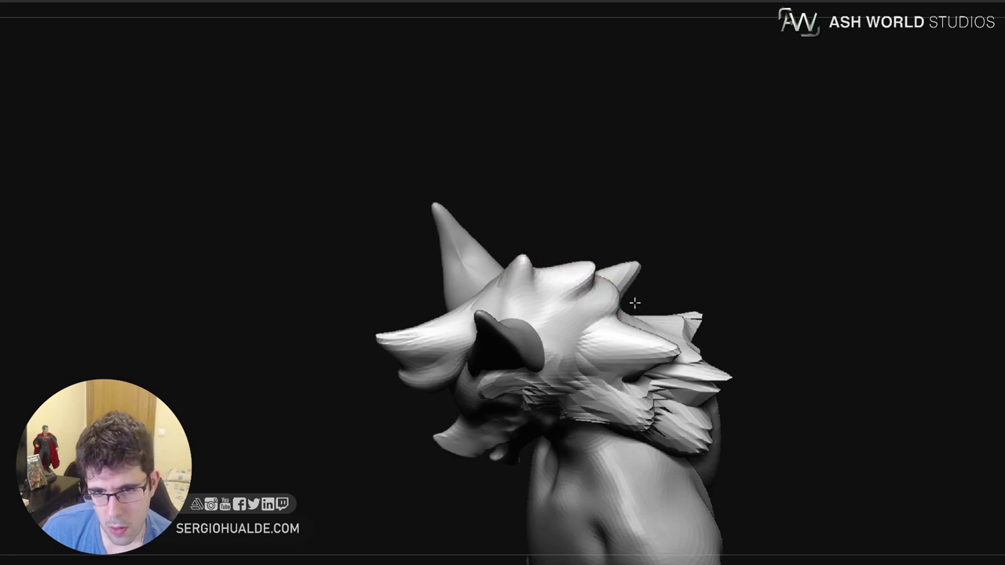
# Pull drooping locks down over the sides of the hair behind the ears
pyautogui.moveTo(632, 323); pyautogui.dragTo(645, 312, button='right')
pyautogui.moveTo(596, 335)
pyautogui.mouseDown(button='right')
pyautogui.moveTo(572, 337)
pyautogui.moveTo(587, 322)
pyautogui.moveTo(644, 366)
pyautogui.moveTo(655, 318)
pyautogui.moveTo(664, 341)
pyautogui.moveTo(628, 304)
pyautogui.mouseUp(button='right')
pyautogui.press('s')
pyautogui.moveTo(615, 357); pyautogui.dragTo(641, 381)
pyautogui.moveTo(608, 336)
pyautogui.mouseDown()
pyautogui.moveTo(617, 348)
pyautogui.moveTo(610, 361)
pyautogui.mouseUp()
pyautogui.moveTo(666, 357); pyautogui.dragTo(573, 363, button='right')
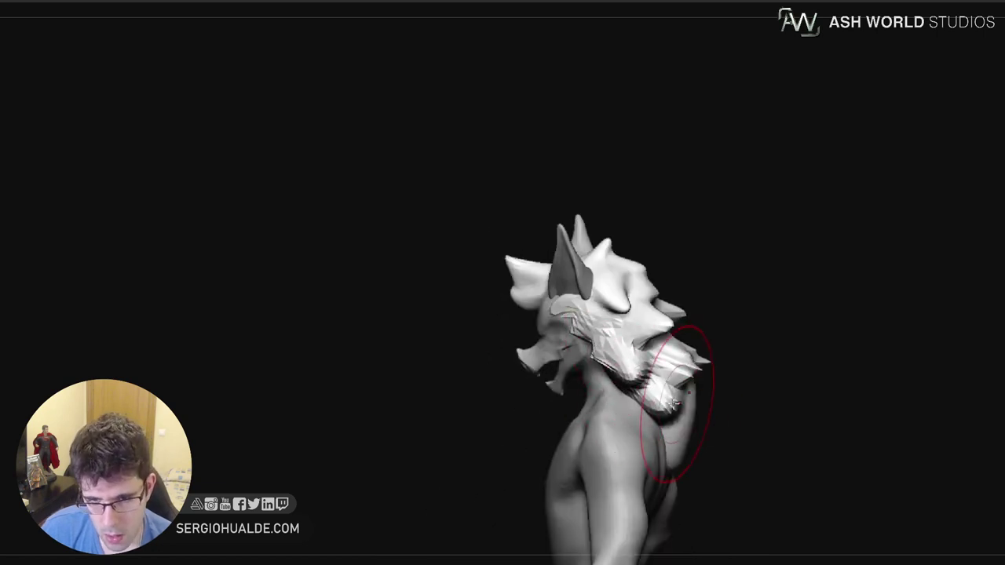
# Shape the lower back of the hair into layered spikes tapering to a pointed end between the shoulders
pyautogui.moveTo(677, 397)
pyautogui.mouseDown(button='right')
pyautogui.moveTo(598, 381)
pyautogui.moveTo(634, 385)
pyautogui.moveTo(617, 408)
pyautogui.mouseUp(button='right')
pyautogui.moveTo(622, 386); pyautogui.dragTo(615, 430)
pyautogui.moveTo(647, 386); pyautogui.dragTo(714, 389, button='right')
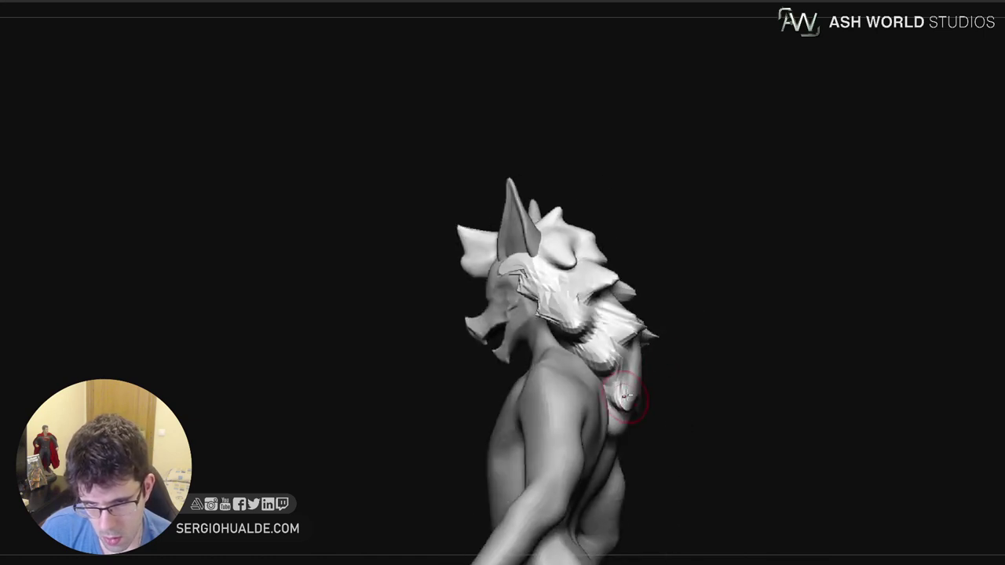
pyautogui.moveTo(626, 396)
pyautogui.mouseDown(button='right')
pyautogui.moveTo(665, 377)
pyautogui.moveTo(601, 381)
pyautogui.moveTo(624, 383)
pyautogui.mouseUp(button='right')
pyautogui.moveTo(638, 380); pyautogui.dragTo(668, 371)
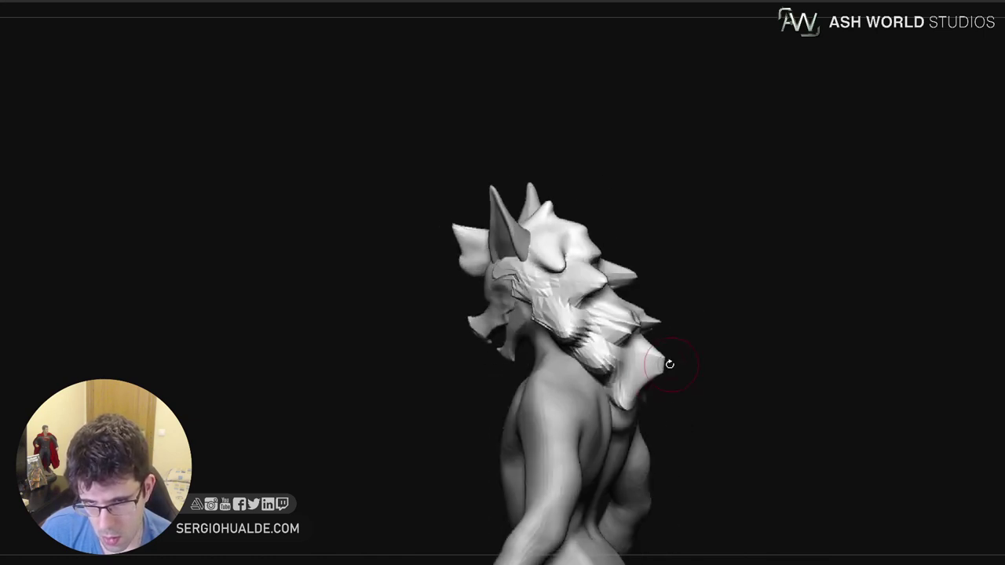
pyautogui.moveTo(655, 363); pyautogui.dragTo(629, 402, button='right')
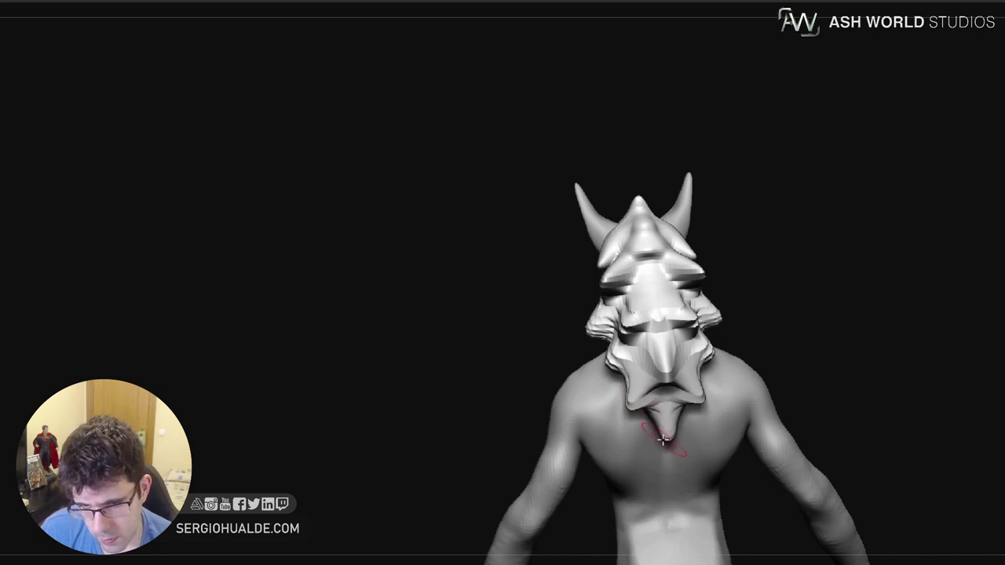
pyautogui.moveTo(662, 440)
pyautogui.mouseDown(button='right')
pyautogui.moveTo(673, 428)
pyautogui.moveTo(689, 438)
pyautogui.mouseUp(button='right')
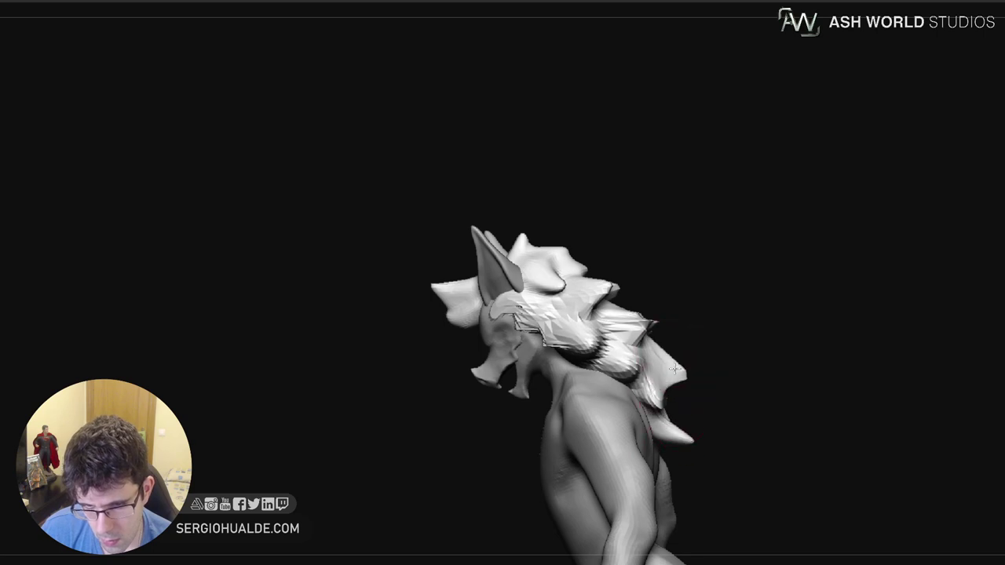
# Adjust the rear spikes and the outline of the side locks above the shoulders
pyautogui.moveTo(675, 369); pyautogui.dragTo(678, 366)
pyautogui.moveTo(678, 367)
pyautogui.mouseDown(button='right')
pyautogui.moveTo(653, 406)
pyautogui.moveTo(637, 388)
pyautogui.moveTo(728, 376)
pyautogui.moveTo(720, 327)
pyautogui.moveTo(662, 352)
pyautogui.moveTo(612, 343)
pyautogui.mouseUp(button='right')
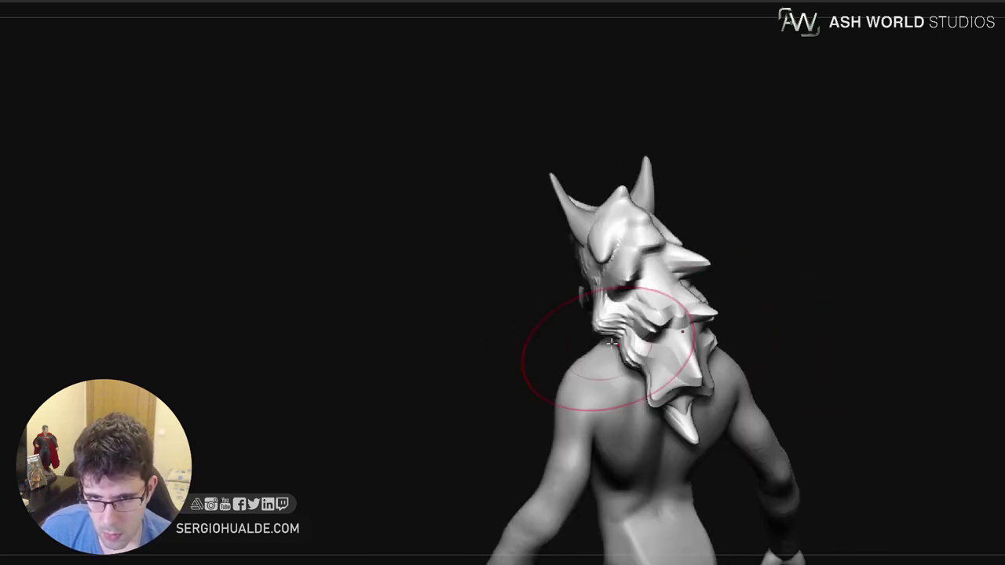
pyautogui.moveTo(611, 343); pyautogui.dragTo(618, 350)
pyautogui.moveTo(628, 347); pyautogui.dragTo(609, 295, button='right')
pyautogui.moveTo(609, 295); pyautogui.dragTo(613, 312)
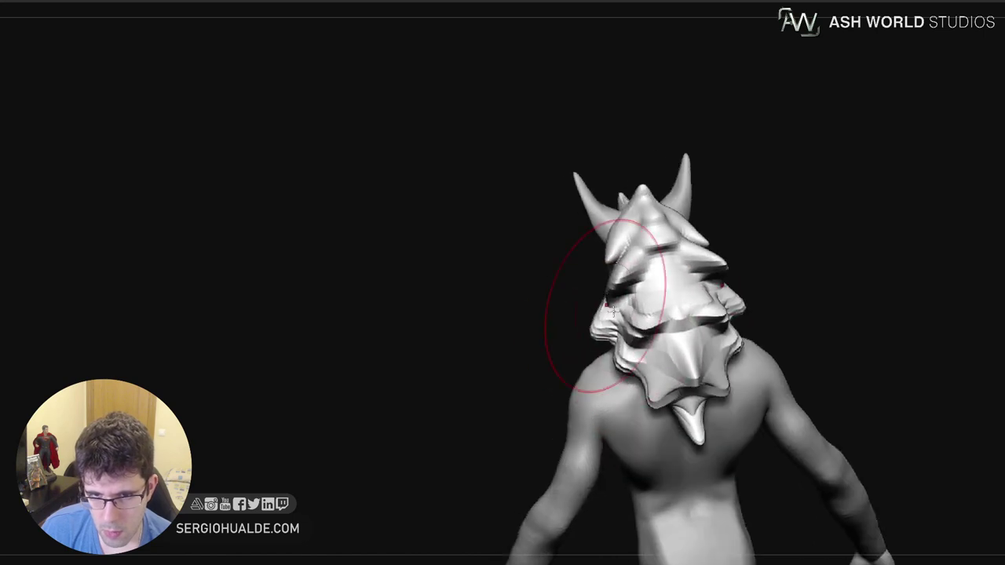
# Pull the side locks outward with a resized brush and undo the last two strokes
pyautogui.moveTo(613, 312)
pyautogui.mouseDown(button='right')
pyautogui.moveTo(659, 294)
pyautogui.moveTo(609, 280)
pyautogui.moveTo(612, 289)
pyautogui.mouseUp(button='right')
pyautogui.press('s')
pyautogui.moveTo(612, 290)
pyautogui.mouseDown()
pyautogui.moveTo(597, 287)
pyautogui.moveTo(593, 270)
pyautogui.moveTo(606, 269)
pyautogui.moveTo(549, 291)
pyautogui.moveTo(576, 302)
pyautogui.mouseUp()
pyautogui.hotkey('ctrl', 'z')
pyautogui.hotkey('ctrl', 'z')
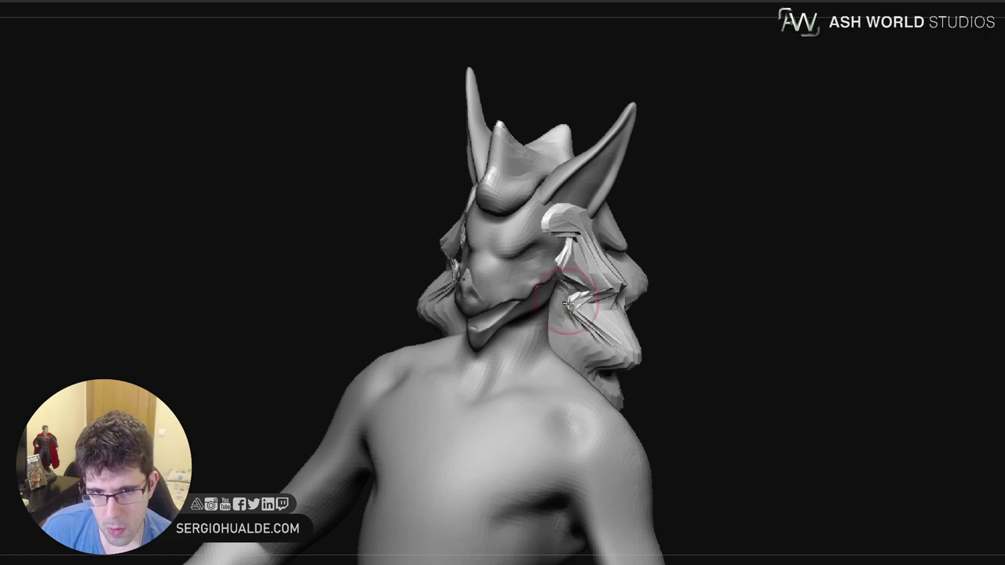
# Reshape the locks beneath the ears so they flare outward from the temples, checking the silhouette from the front
pyautogui.moveTo(567, 304); pyautogui.dragTo(539, 290, button='right')
pyautogui.moveTo(523, 232); pyautogui.dragTo(512, 218)
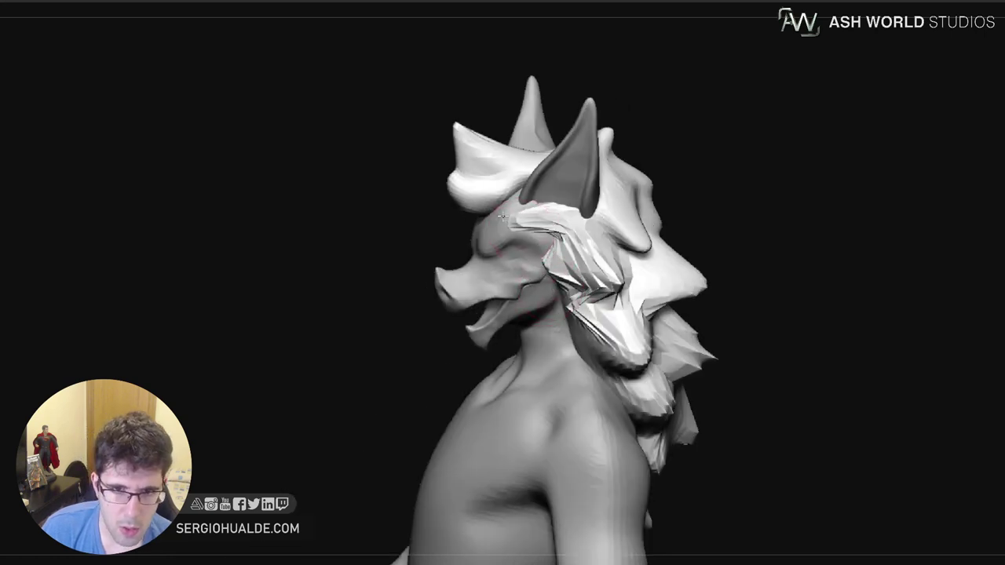
pyautogui.keyDown('alt'); pyautogui.moveTo(544, 217); pyautogui.dragTo(586, 257, button='right'); pyautogui.keyUp('alt')
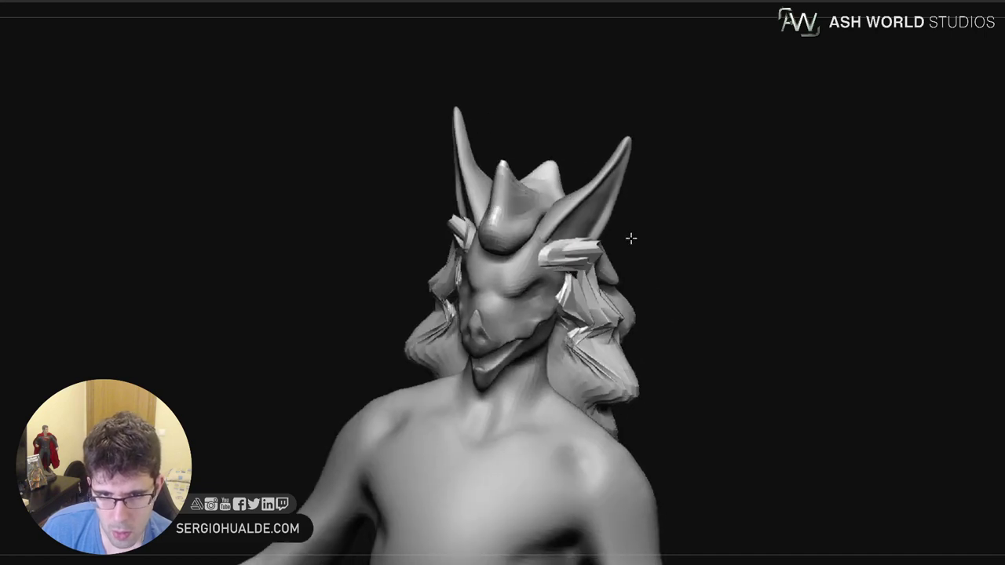
pyautogui.moveTo(638, 241)
pyautogui.mouseDown(button='right')
pyautogui.moveTo(602, 248)
pyautogui.moveTo(628, 292)
pyautogui.moveTo(671, 305)
pyautogui.mouseUp(button='right')
pyautogui.keyDown('alt'); pyautogui.moveTo(620, 373); pyautogui.dragTo(630, 307, button='right'); pyautogui.keyUp('alt')
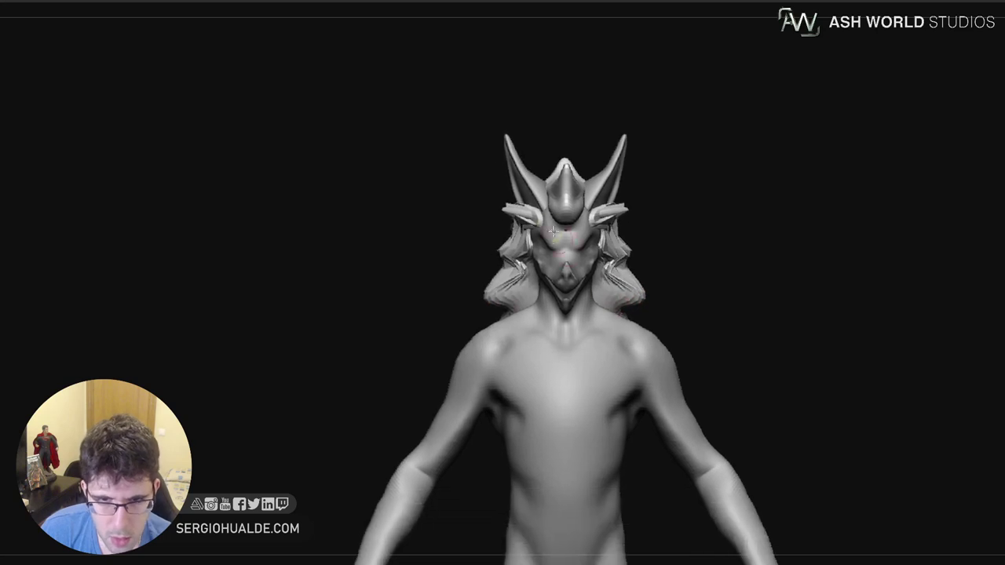
pyautogui.keyDown('ctrl'); pyautogui.moveTo(570, 259); pyautogui.dragTo(601, 294, button='right'); pyautogui.keyUp('ctrl')
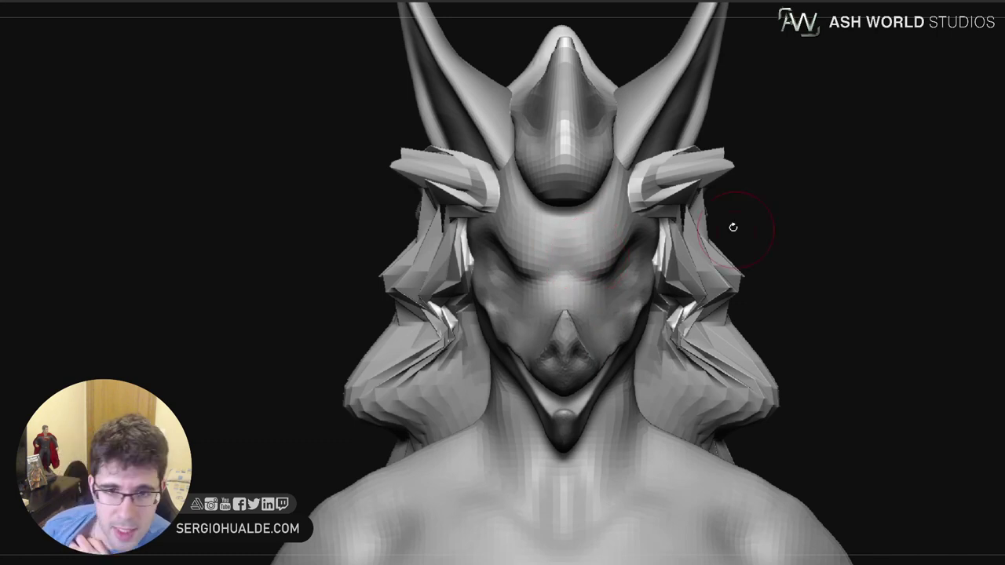
# Select and isolate the body, and smooth and fill out the cheek and snout surface beneath the eye
pyautogui.keyDown('alt'); pyautogui.click(610, 295); pyautogui.keyUp('alt')
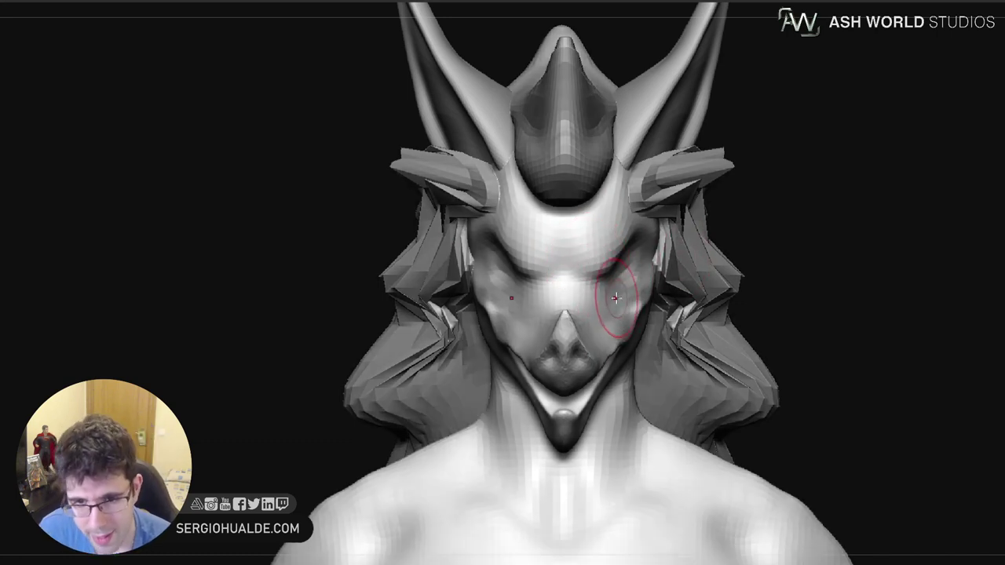
pyautogui.keyDown('ctrl'); pyautogui.moveTo(634, 357); pyautogui.dragTo(617, 369, button='right'); pyautogui.keyUp('ctrl')
pyautogui.hotkey('alt', 'shift', 's')
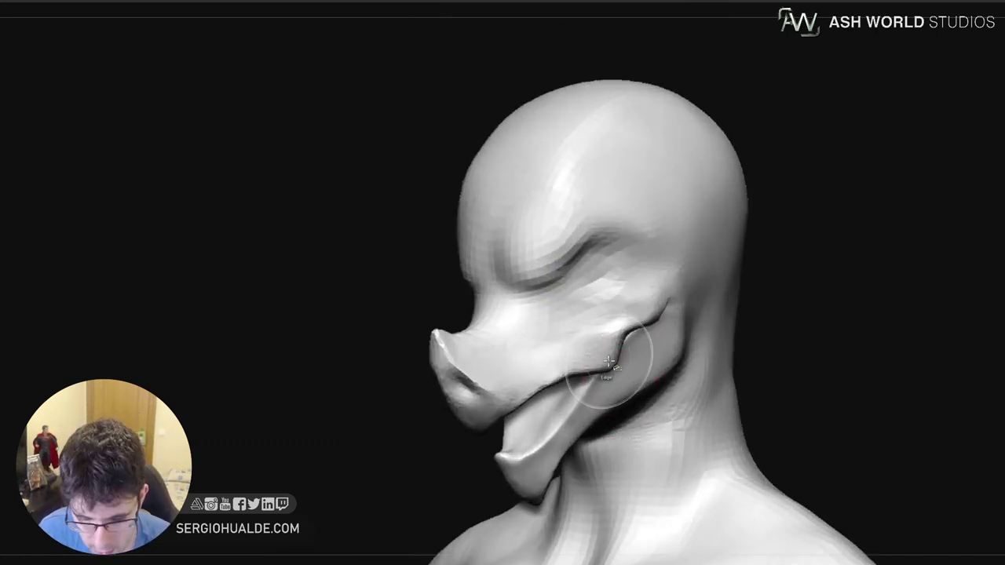
pyautogui.moveTo(628, 326); pyautogui.dragTo(662, 282)
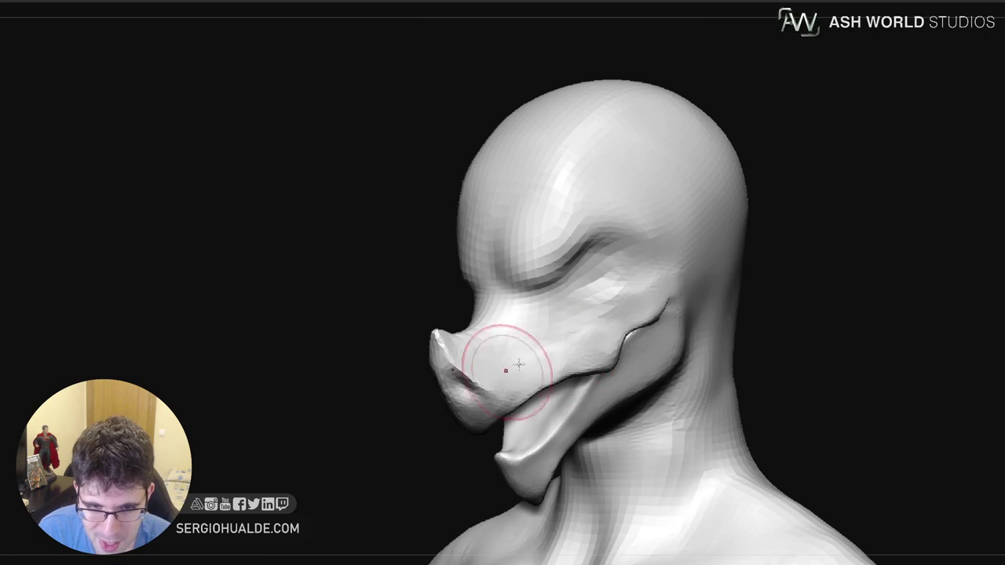
pyautogui.moveTo(584, 303); pyautogui.dragTo(550, 318)
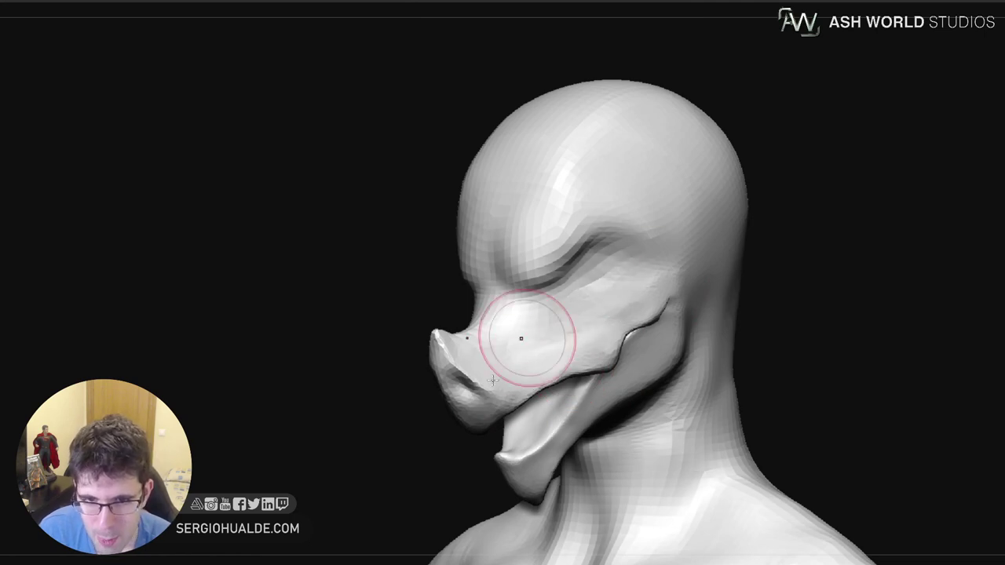
pyautogui.moveTo(548, 270)
pyautogui.mouseDown()
pyautogui.moveTo(574, 245)
pyautogui.moveTo(540, 261)
pyautogui.moveTo(598, 232)
pyautogui.moveTo(616, 257)
pyautogui.mouseUp()
# Carve slanted eye sockets under the brow and sharpen the brow ridge above them
pyautogui.moveTo(618, 287)
pyautogui.mouseDown(button='right')
pyautogui.moveTo(651, 269)
pyautogui.moveTo(651, 287)
pyautogui.mouseUp(button='right')
pyautogui.keyDown('alt'); pyautogui.moveTo(591, 233); pyautogui.dragTo(547, 319, button='right'); pyautogui.keyUp('alt')
pyautogui.moveTo(536, 302)
pyautogui.mouseDown()
pyautogui.moveTo(534, 279)
pyautogui.moveTo(530, 291)
pyautogui.mouseUp()
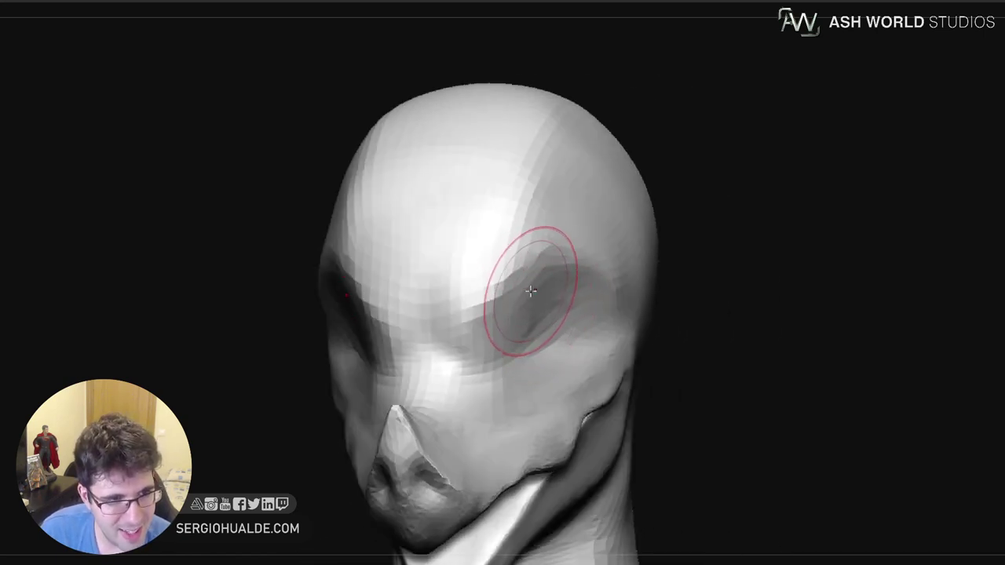
pyautogui.moveTo(491, 322)
pyautogui.mouseDown()
pyautogui.moveTo(594, 287)
pyautogui.moveTo(506, 312)
pyautogui.mouseUp()
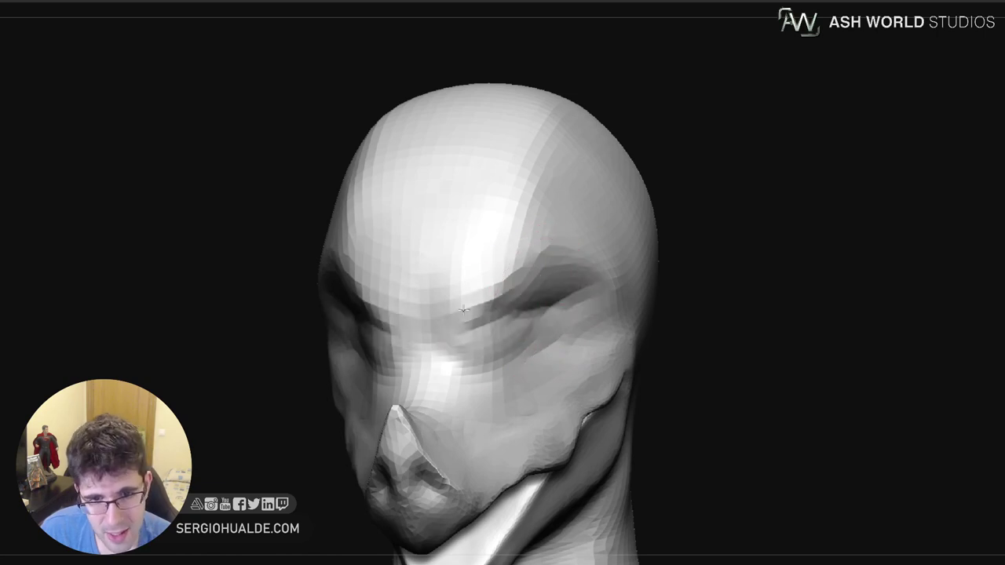
pyautogui.moveTo(470, 271)
pyautogui.mouseDown()
pyautogui.moveTo(487, 248)
pyautogui.moveTo(558, 275)
pyautogui.moveTo(597, 264)
pyautogui.moveTo(486, 265)
pyautogui.moveTo(585, 262)
pyautogui.mouseUp()
pyautogui.moveTo(707, 266); pyautogui.dragTo(585, 267)
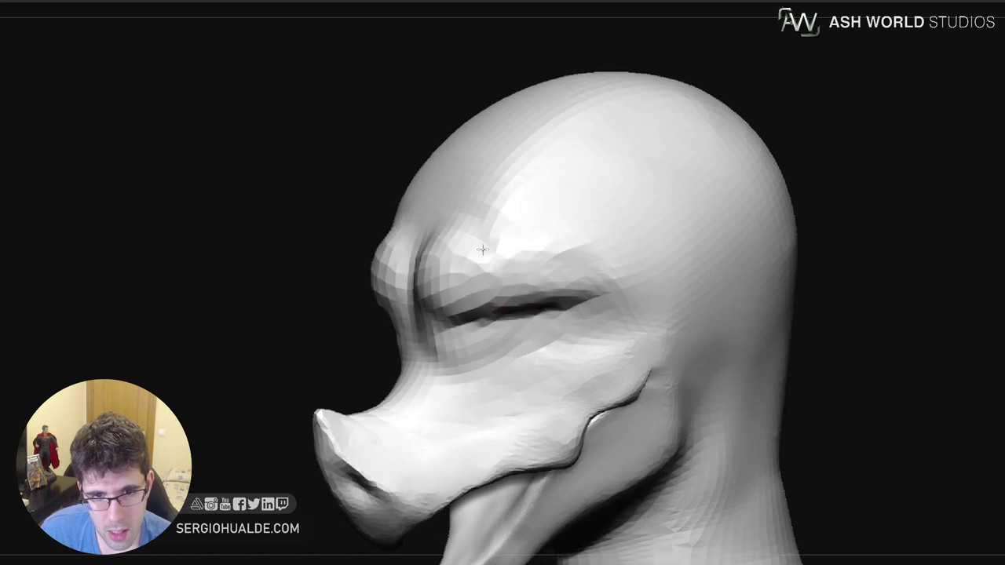
# Flatten the forehead and temple planes and model the rounded eye area with its lower lid
pyautogui.moveTo(481, 249)
pyautogui.mouseDown()
pyautogui.moveTo(554, 188)
pyautogui.moveTo(623, 245)
pyautogui.moveTo(498, 217)
pyautogui.moveTo(504, 208)
pyautogui.mouseUp()
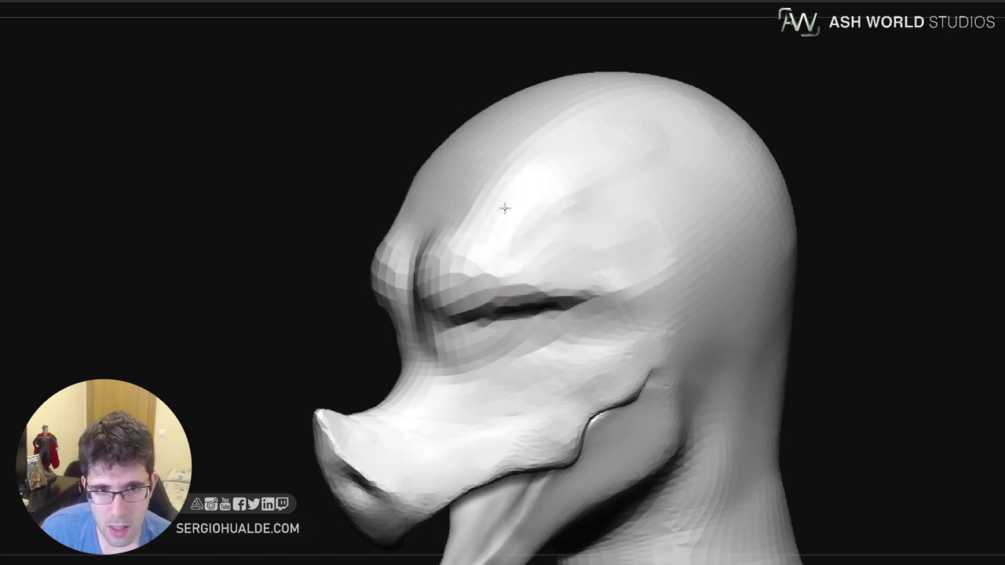
pyautogui.moveTo(637, 142)
pyautogui.mouseDown()
pyautogui.moveTo(581, 220)
pyautogui.moveTo(655, 212)
pyautogui.mouseUp()
pyautogui.moveTo(577, 233); pyautogui.dragTo(679, 271, button='right')
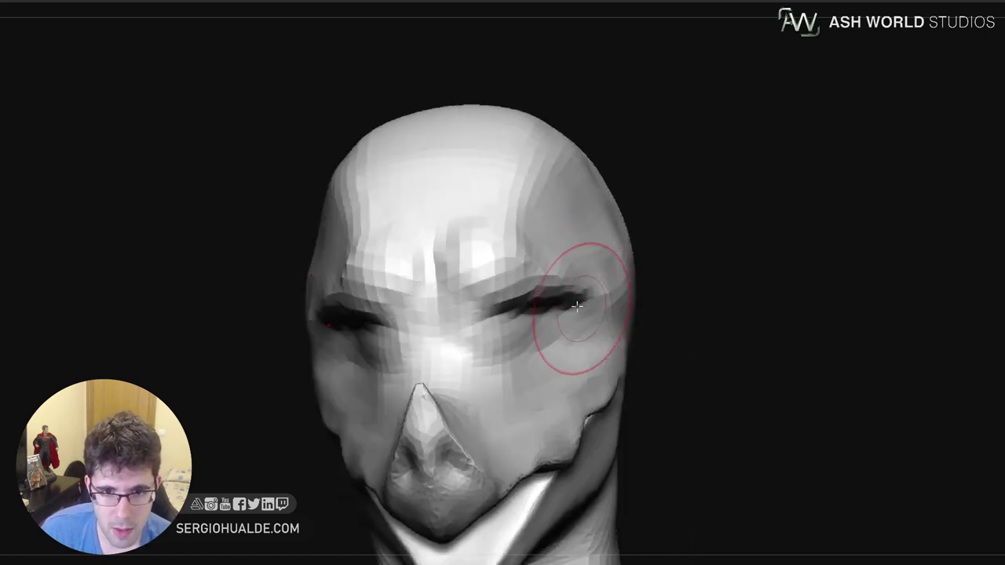
pyautogui.moveTo(584, 298); pyautogui.dragTo(509, 338, button='right')
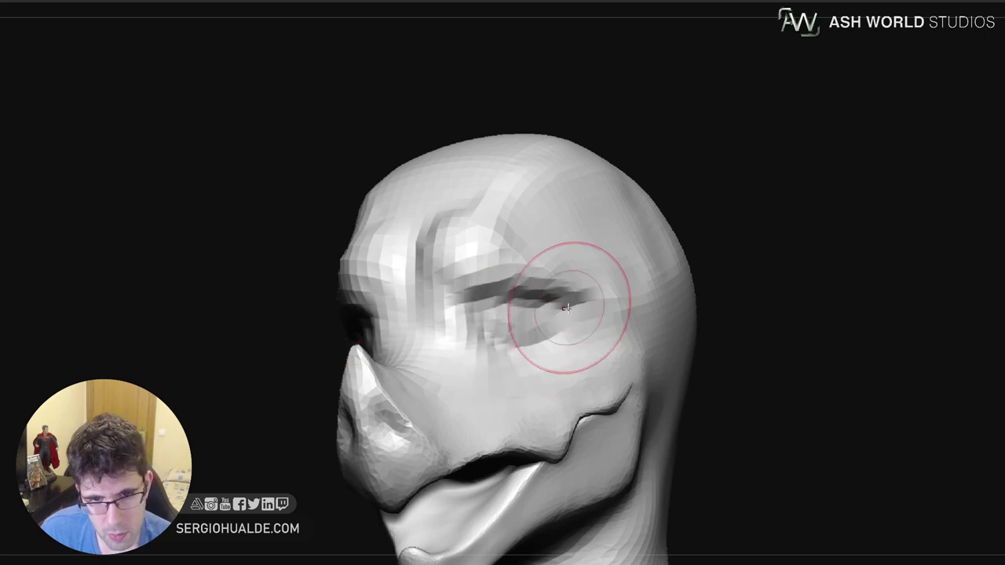
pyautogui.moveTo(533, 372); pyautogui.dragTo(534, 334, button='right')
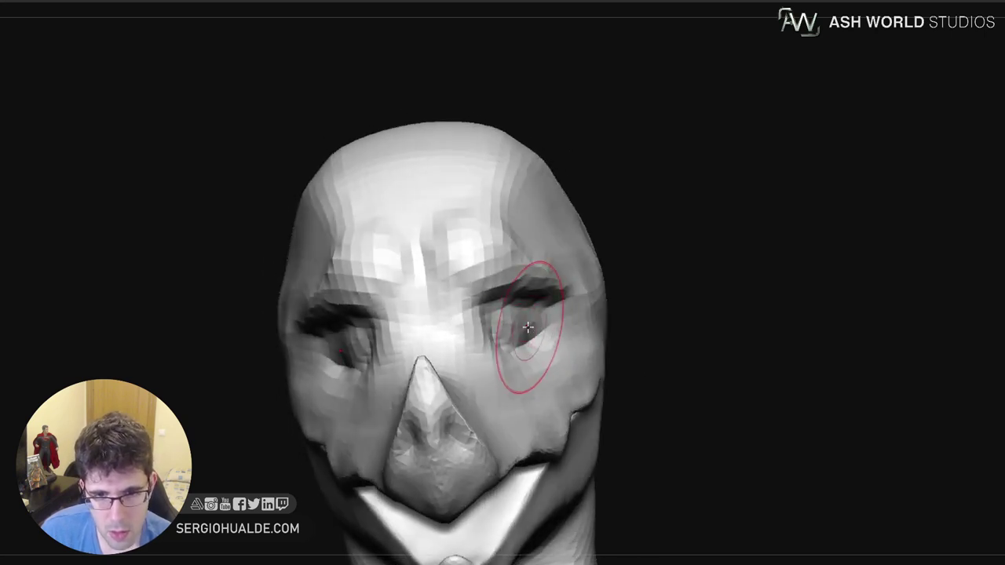
pyautogui.moveTo(527, 327)
pyautogui.mouseDown()
pyautogui.moveTo(542, 333)
pyautogui.moveTo(539, 321)
pyautogui.moveTo(523, 326)
pyautogui.moveTo(544, 332)
pyautogui.mouseUp()
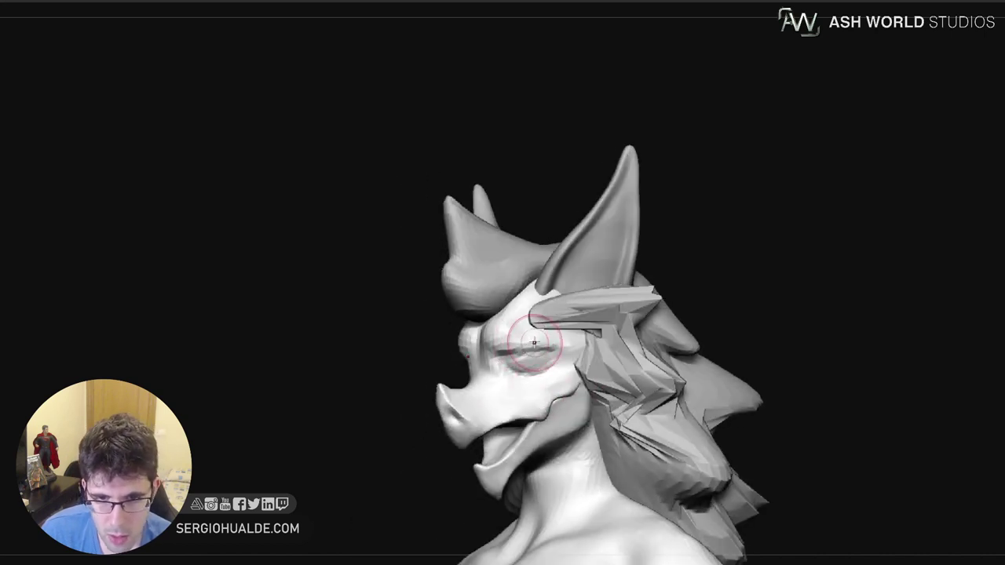
# Mask the body except the front of the snout and lower jaw, reshape the snout in profile, and clear the mask
pyautogui.moveTo(534, 342); pyautogui.dragTo(603, 357, button='right')
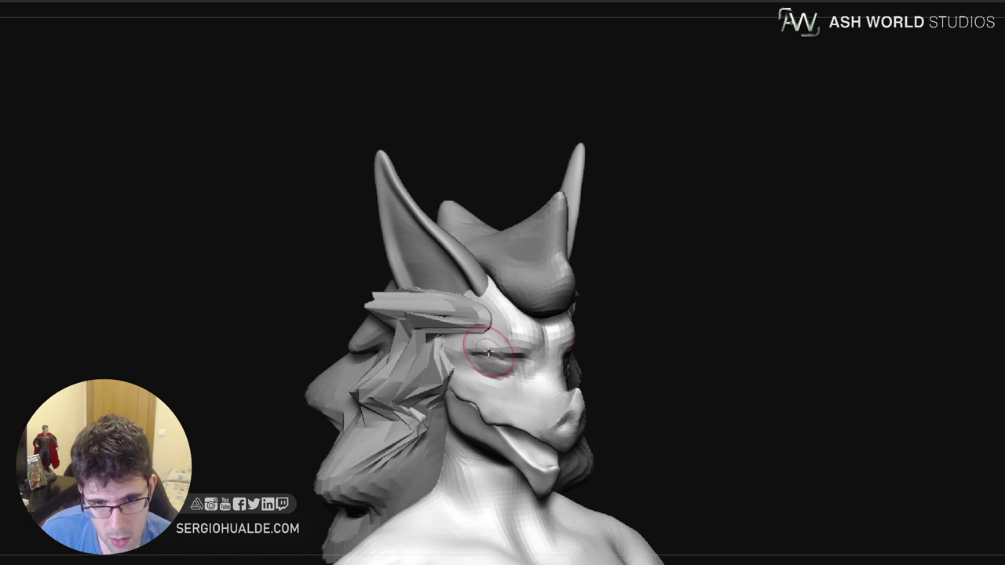
pyautogui.moveTo(489, 352)
pyautogui.keyDown('ctrl'); pyautogui.mouseDown(button='right')
pyautogui.moveTo(509, 306)
pyautogui.moveTo(547, 402)
pyautogui.moveTo(551, 377)
pyautogui.moveTo(540, 382)
pyautogui.moveTo(596, 339)
pyautogui.mouseUp(button='right'); pyautogui.keyUp('ctrl')
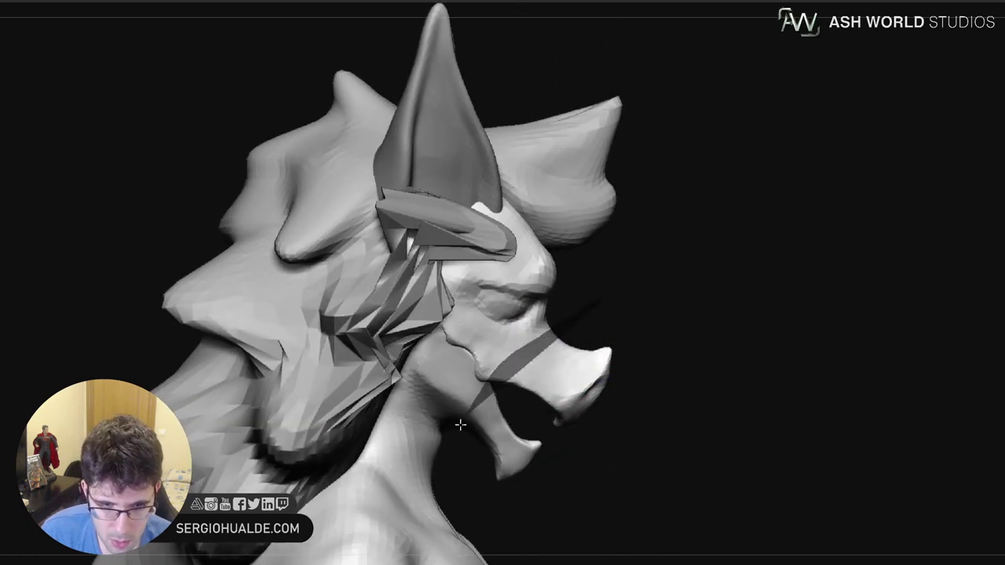
pyautogui.keyDown('ctrl'); pyautogui.moveTo(460, 425); pyautogui.dragTo(628, 263); pyautogui.keyUp('ctrl')
pyautogui.keyDown('ctrl'); pyautogui.click(624, 306); pyautogui.keyUp('ctrl')
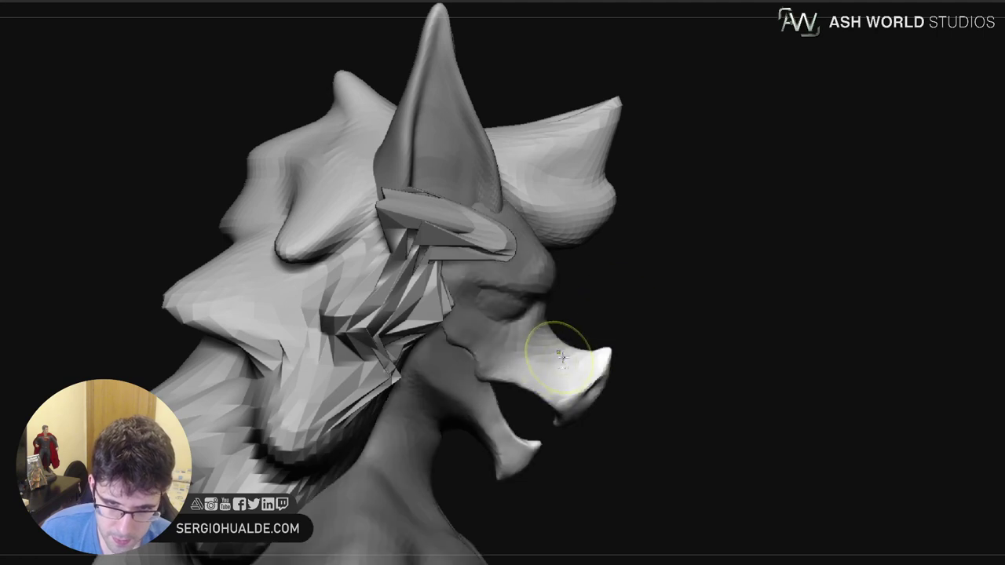
pyautogui.moveTo(588, 390)
pyautogui.mouseDown()
pyautogui.moveTo(598, 391)
pyautogui.moveTo(568, 385)
pyautogui.moveTo(579, 391)
pyautogui.mouseUp()
pyautogui.moveTo(730, 387); pyautogui.dragTo(534, 416)
pyautogui.keyDown('ctrl'); pyautogui.moveTo(368, 337); pyautogui.dragTo(518, 330); pyautogui.keyUp('ctrl')
# Isolate the body and sculpt the neck muscles running down to the collarbones with a resized brush
pyautogui.press('f')
pyautogui.moveTo(585, 354)
pyautogui.mouseDown(button='right')
pyautogui.moveTo(601, 336)
pyautogui.moveTo(581, 344)
pyautogui.mouseUp(button='right')
pyautogui.press('s')
pyautogui.moveTo(571, 337); pyautogui.dragTo(538, 344)
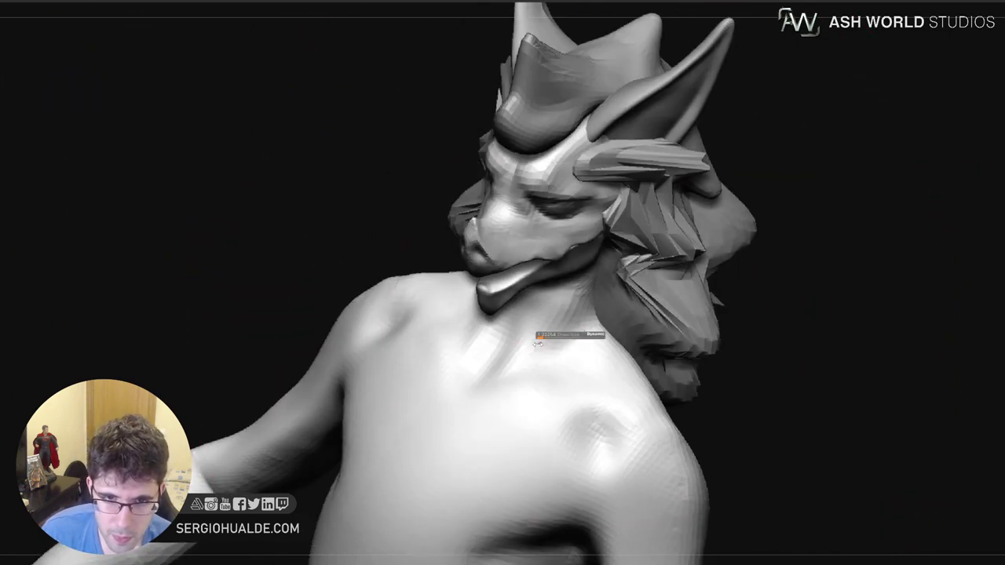
pyautogui.moveTo(523, 355); pyautogui.dragTo(551, 293, button='right')
pyautogui.hotkey('alt', 's')
pyautogui.press('s')
pyautogui.moveTo(567, 325); pyautogui.dragTo(544, 326)
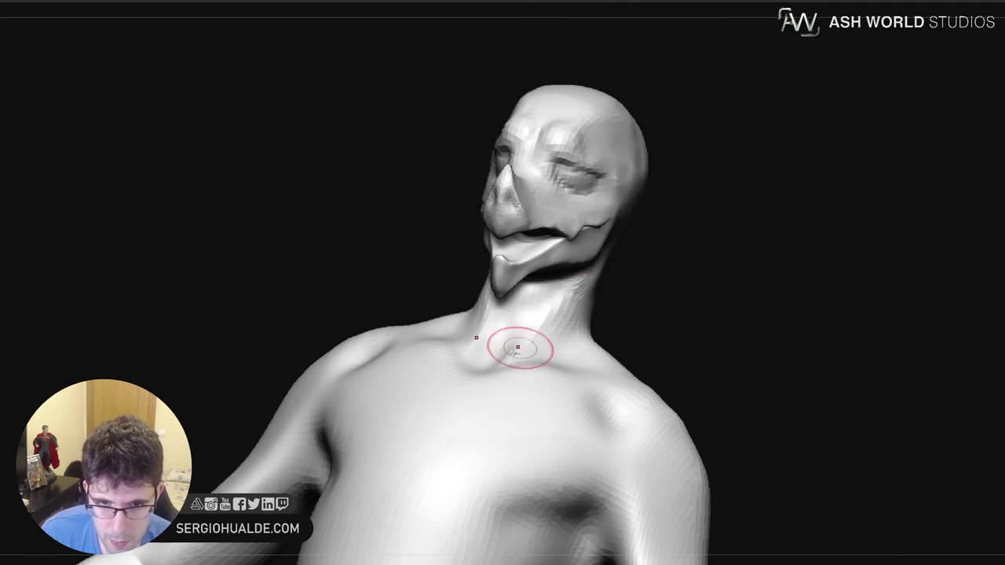
pyautogui.moveTo(521, 362); pyautogui.dragTo(563, 335, button='right')
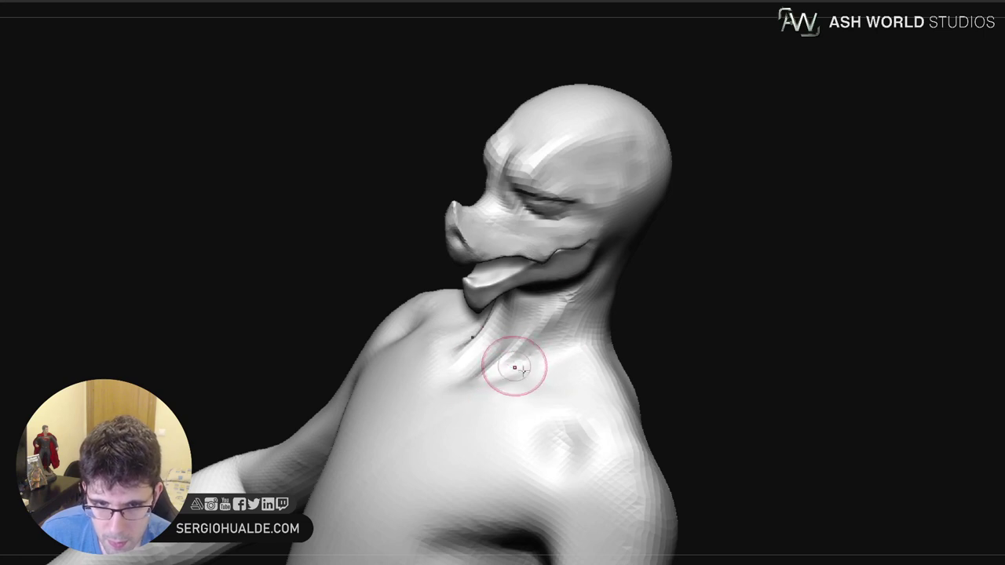
pyautogui.moveTo(514, 367); pyautogui.dragTo(453, 383, button='right')
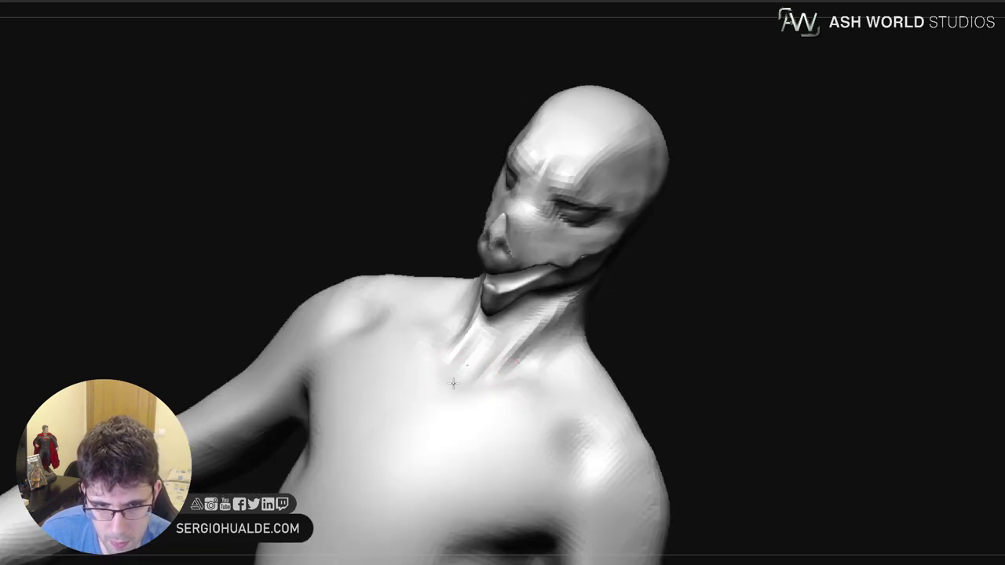
# Change the body's display colour to a pale blue-grey, trying warm and green tints along the way
pyautogui.rightClick(564, 322)
pyautogui.click(495, 355)
pyautogui.rightClick(547, 334)
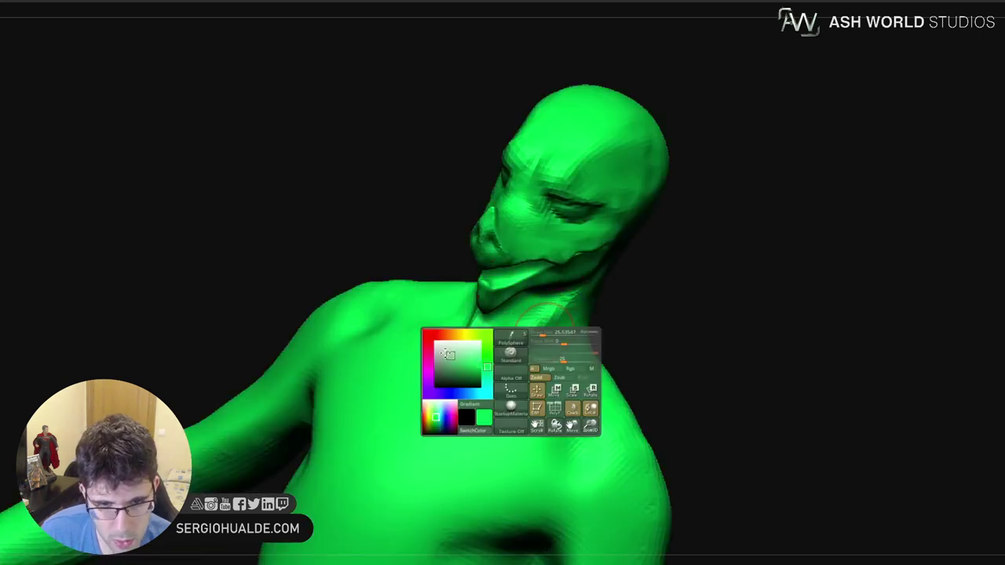
pyautogui.click(434, 341)
pyautogui.click(447, 336)
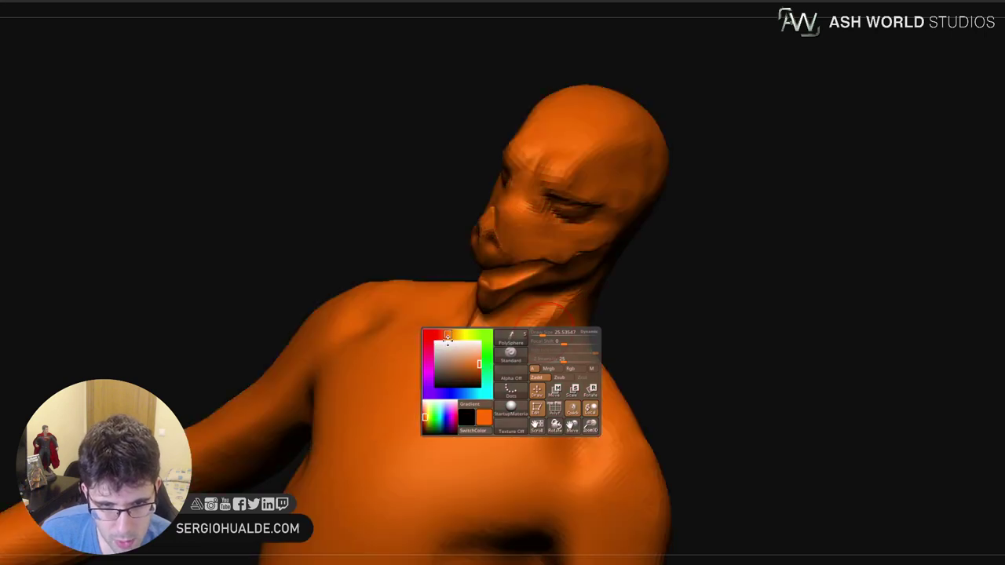
pyautogui.click(440, 358)
pyautogui.click(451, 353)
pyautogui.click(451, 350)
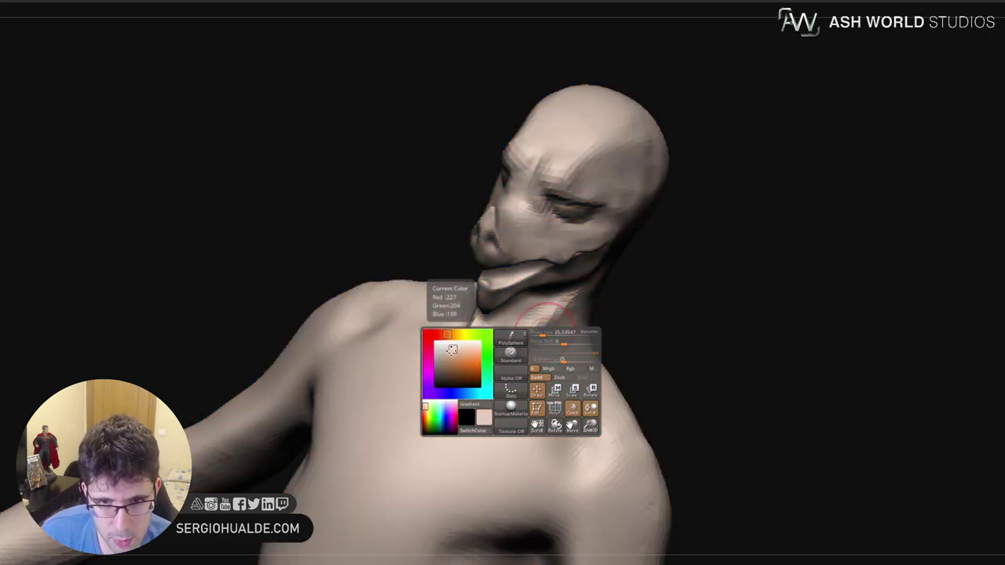
pyautogui.click(486, 334)
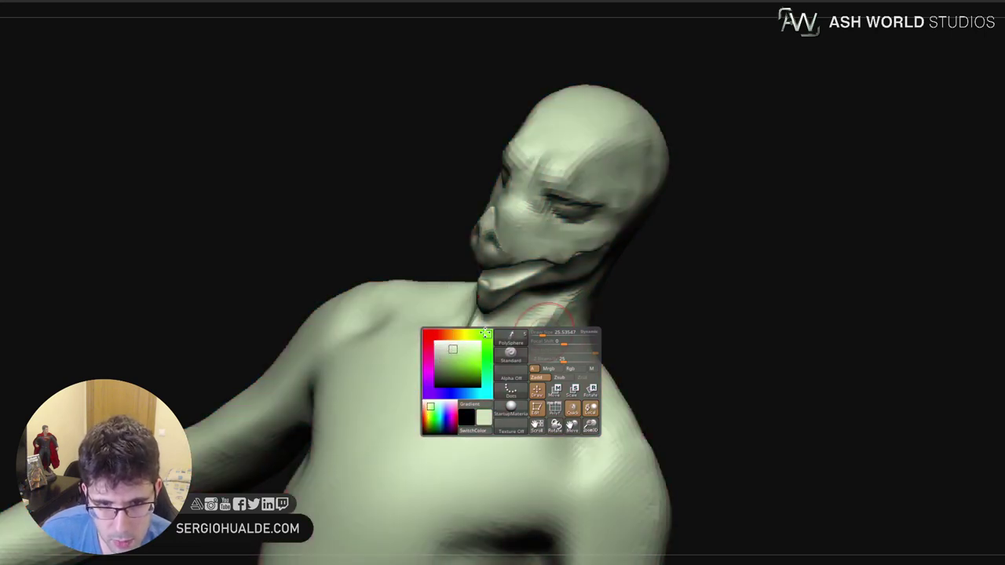
pyautogui.click(459, 392)
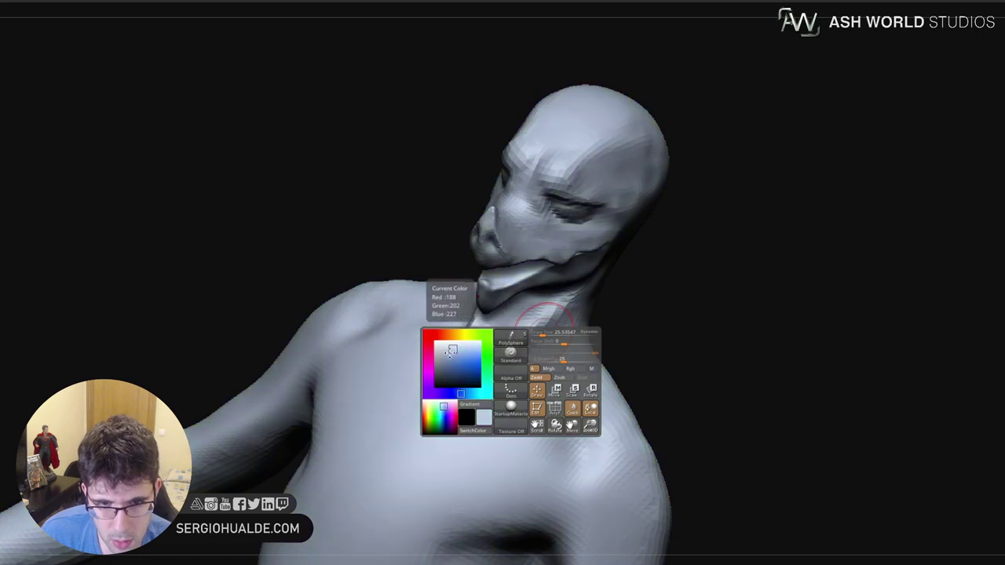
pyautogui.click(442, 344)
pyautogui.moveTo(377, 251); pyautogui.dragTo(359, 205)
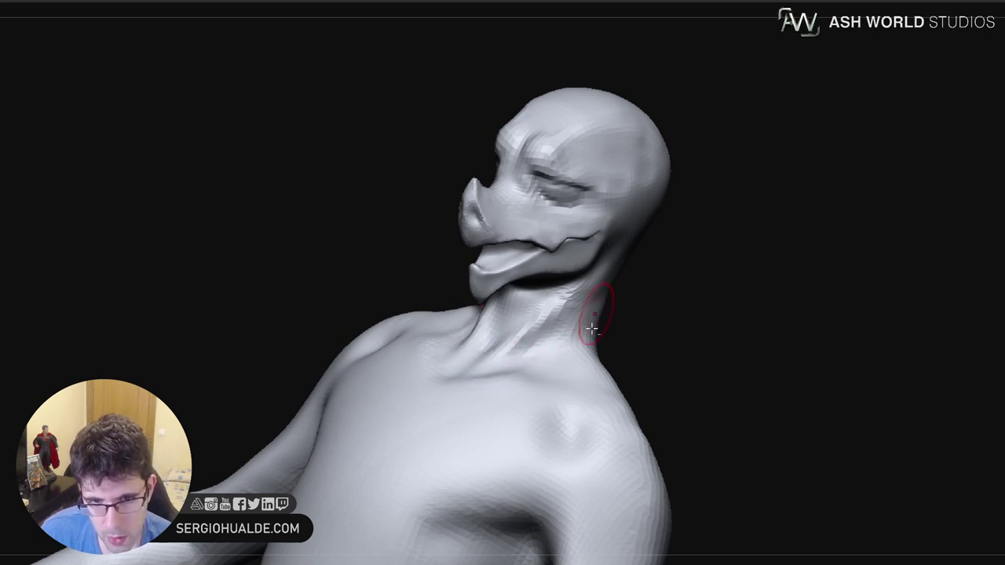
# Carve the lower edge of the pectorals across the chest and soften the crease over the sternum
pyautogui.moveTo(591, 328)
pyautogui.mouseDown(button='right')
pyautogui.moveTo(587, 393)
pyautogui.moveTo(522, 402)
pyautogui.mouseUp(button='right')
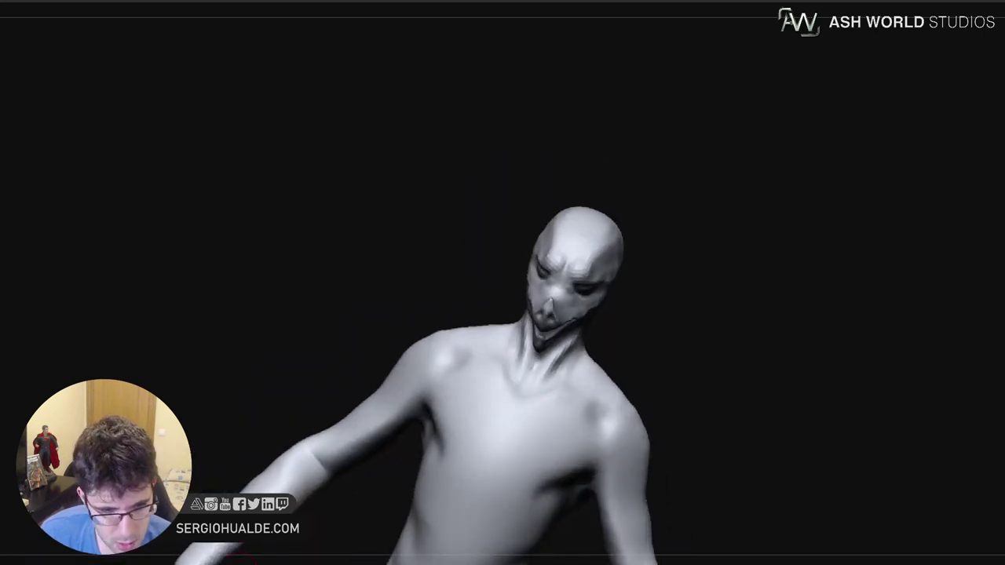
pyautogui.moveTo(575, 337)
pyautogui.keyDown('ctrl'); pyautogui.mouseDown(button='right')
pyautogui.moveTo(587, 377)
pyautogui.moveTo(546, 361)
pyautogui.moveTo(507, 392)
pyautogui.mouseUp(button='right'); pyautogui.keyUp('ctrl')
pyautogui.moveTo(507, 393)
pyautogui.mouseDown(button='right')
pyautogui.moveTo(587, 379)
pyautogui.moveTo(590, 337)
pyautogui.mouseUp(button='right')
pyautogui.keyDown('alt'); pyautogui.moveTo(586, 445); pyautogui.dragTo(528, 322, button='right'); pyautogui.keyUp('alt')
pyautogui.moveTo(585, 395); pyautogui.dragTo(549, 398, button='right')
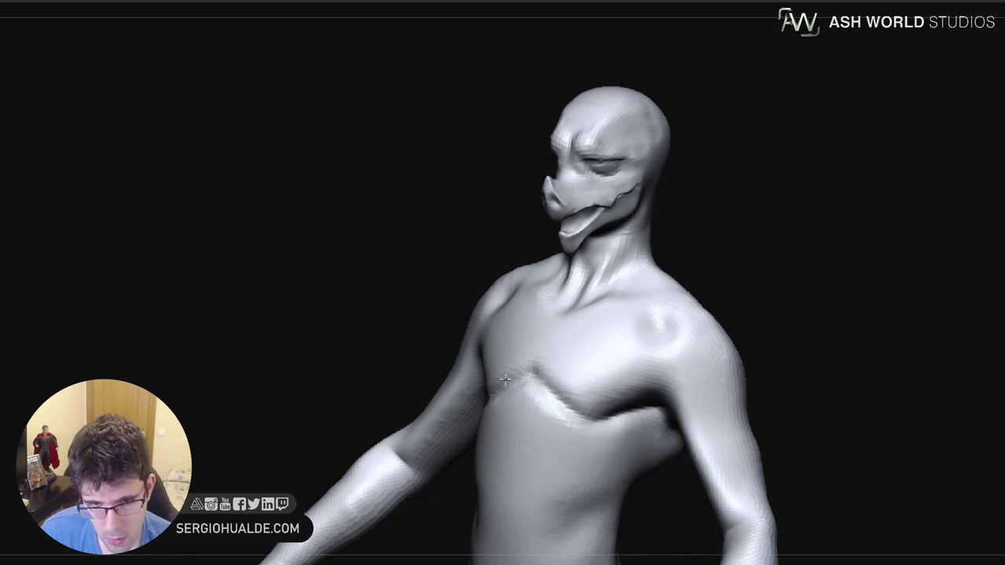
pyautogui.moveTo(547, 446)
pyautogui.keyDown('alt'); pyautogui.mouseDown(button='right')
pyautogui.moveTo(558, 345)
pyautogui.moveTo(550, 334)
pyautogui.moveTo(568, 333)
pyautogui.mouseUp(button='right'); pyautogui.keyUp('alt')
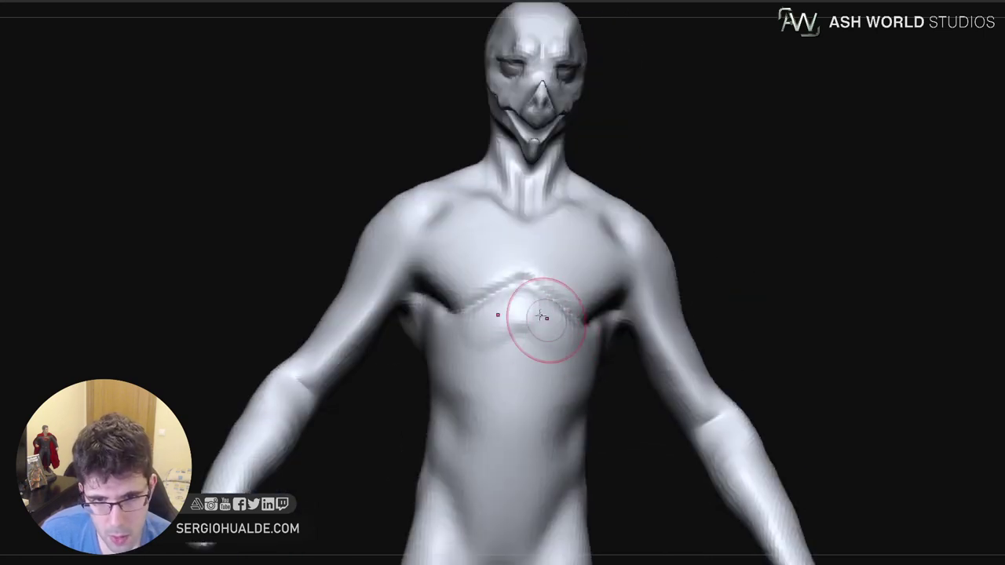
pyautogui.moveTo(539, 316); pyautogui.dragTo(537, 319)
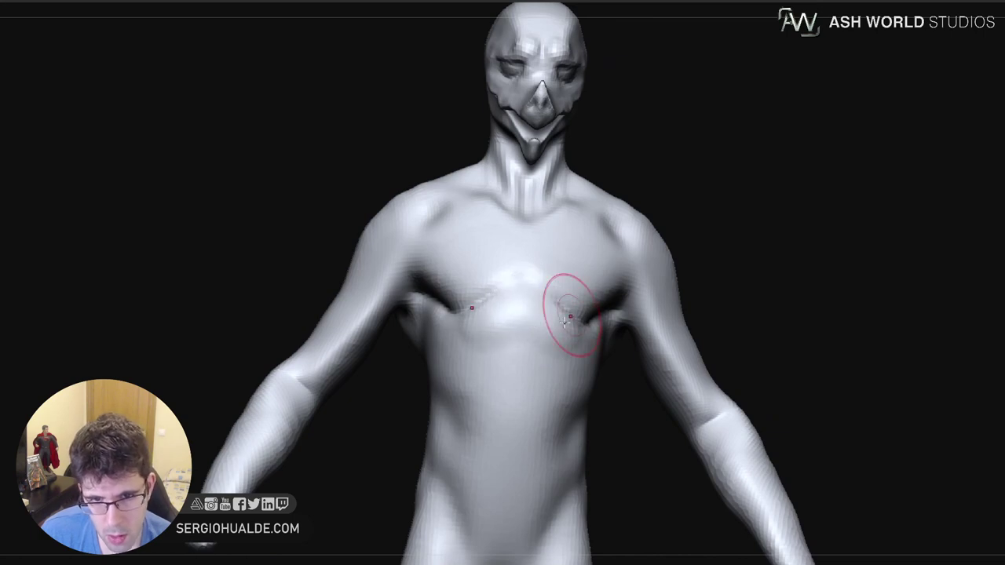
# Sculpt the lower edge of the rib cage and the side of the abdomen, smoothing the waist
pyautogui.moveTo(570, 317); pyautogui.dragTo(610, 330, button='right')
pyautogui.moveTo(539, 375)
pyautogui.mouseDown(button='right')
pyautogui.moveTo(508, 384)
pyautogui.moveTo(652, 409)
pyautogui.mouseUp(button='right')
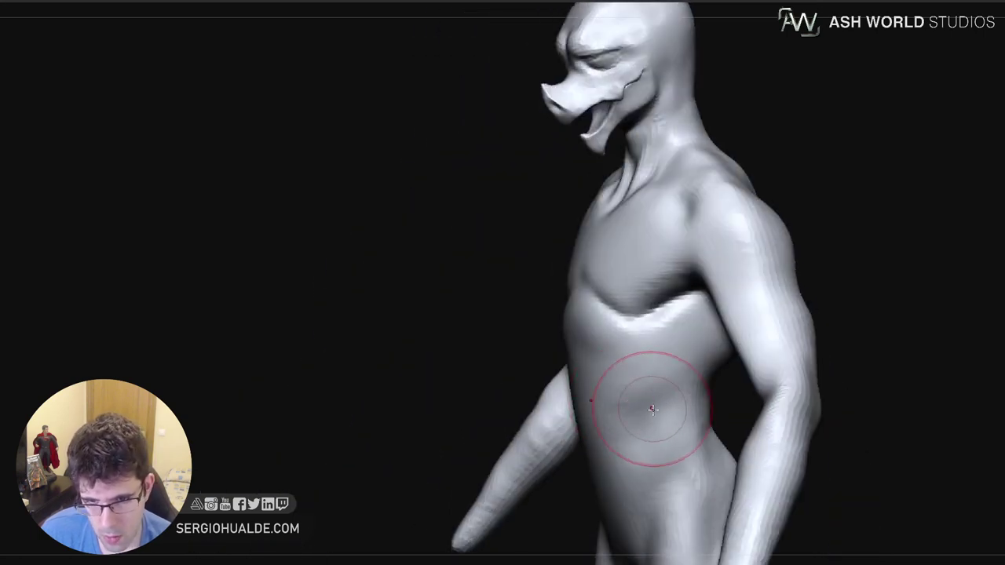
pyautogui.moveTo(697, 367); pyautogui.dragTo(650, 399)
pyautogui.moveTo(647, 510); pyautogui.dragTo(645, 310, button='right')
pyautogui.moveTo(665, 267); pyautogui.dragTo(619, 306)
pyautogui.moveTo(616, 368); pyautogui.dragTo(615, 380)
pyautogui.moveTo(615, 380)
pyautogui.keyDown('shift'); pyautogui.mouseDown()
pyautogui.moveTo(595, 343)
pyautogui.moveTo(611, 380)
pyautogui.mouseUp(); pyautogui.keyUp('shift')
pyautogui.moveTo(632, 359); pyautogui.dragTo(608, 441, button='right')
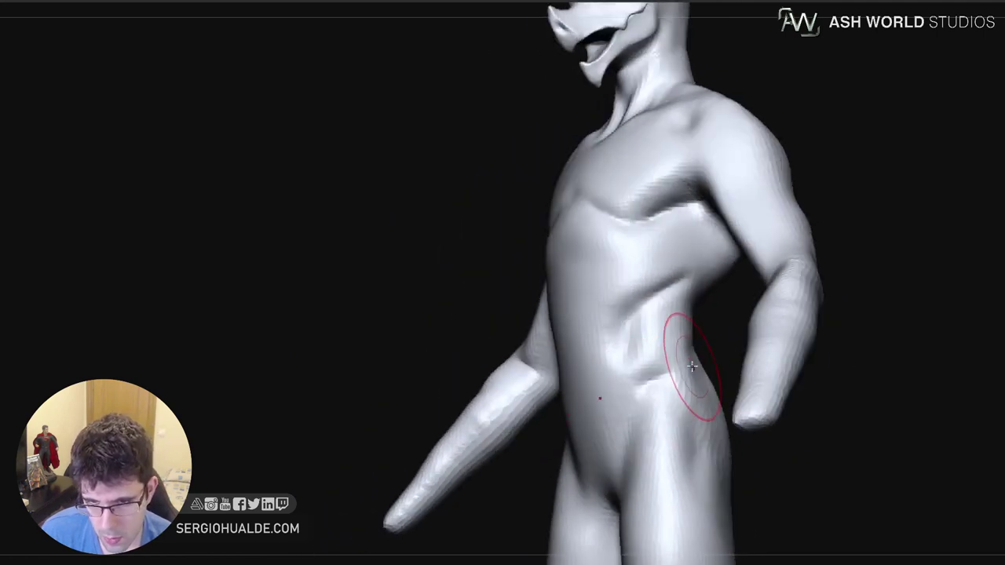
# Define the hip crease and the oblique between rib cage and pelvis, working from several angles
pyautogui.moveTo(694, 362)
pyautogui.mouseDown()
pyautogui.moveTo(630, 419)
pyautogui.moveTo(623, 463)
pyautogui.mouseUp()
pyautogui.moveTo(610, 517)
pyautogui.mouseDown(button='right')
pyautogui.moveTo(666, 462)
pyautogui.moveTo(628, 410)
pyautogui.mouseUp(button='right')
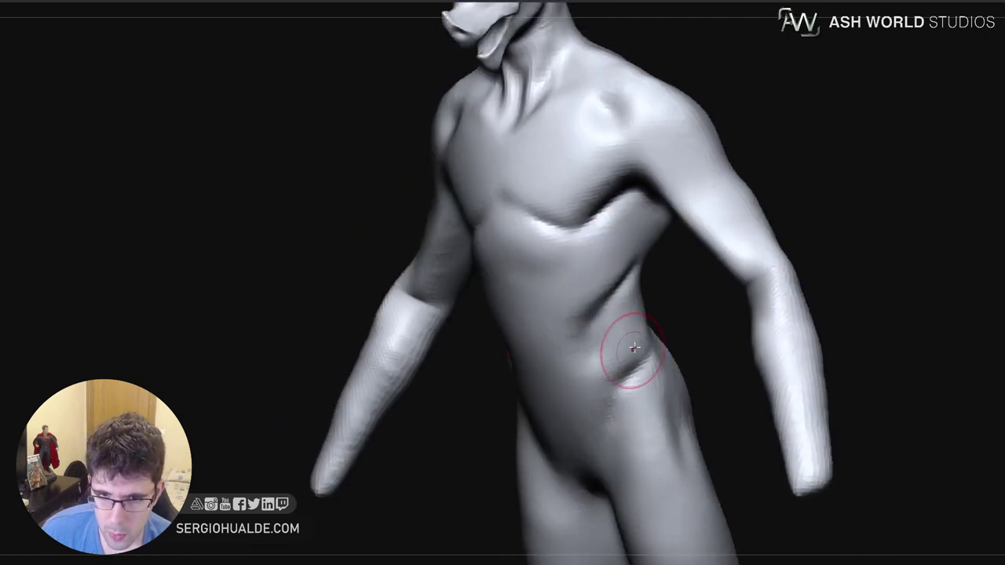
pyautogui.moveTo(702, 322)
pyautogui.mouseDown(button='right')
pyautogui.moveTo(634, 336)
pyautogui.moveTo(706, 291)
pyautogui.mouseUp(button='right')
pyautogui.moveTo(639, 347); pyautogui.dragTo(664, 302)
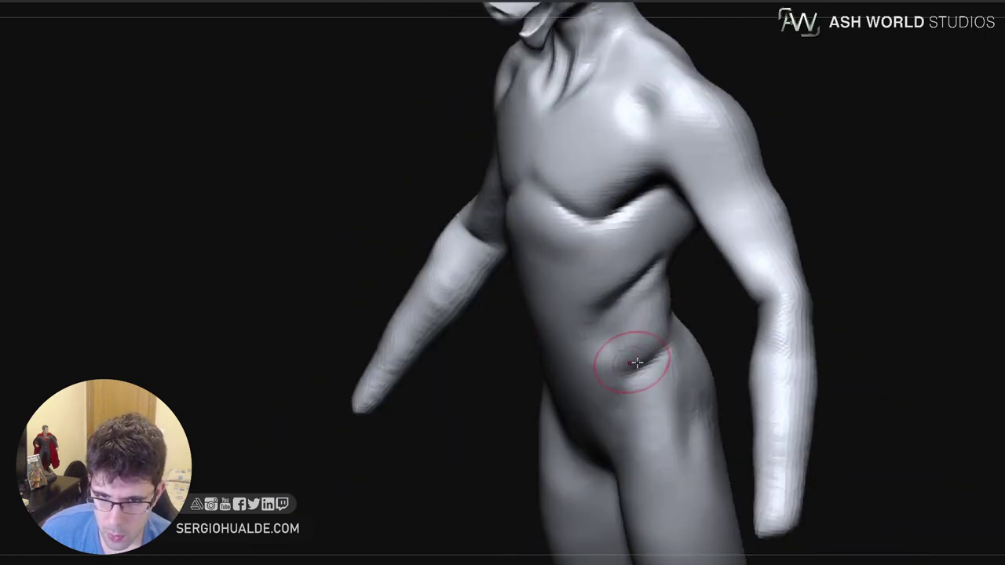
pyautogui.moveTo(636, 362); pyautogui.dragTo(572, 351, button='right')
pyautogui.moveTo(686, 316); pyautogui.dragTo(642, 369)
pyautogui.moveTo(660, 361)
pyautogui.mouseDown(button='right')
pyautogui.moveTo(714, 349)
pyautogui.moveTo(703, 344)
pyautogui.mouseUp(button='right')
pyautogui.moveTo(657, 324); pyautogui.dragTo(654, 294)
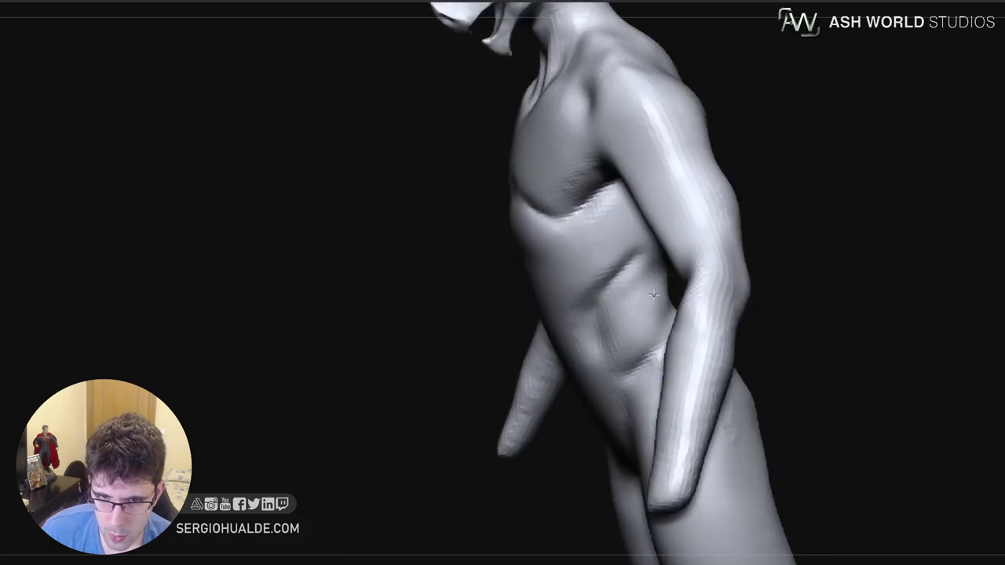
pyautogui.moveTo(617, 354); pyautogui.dragTo(613, 340, button='right')
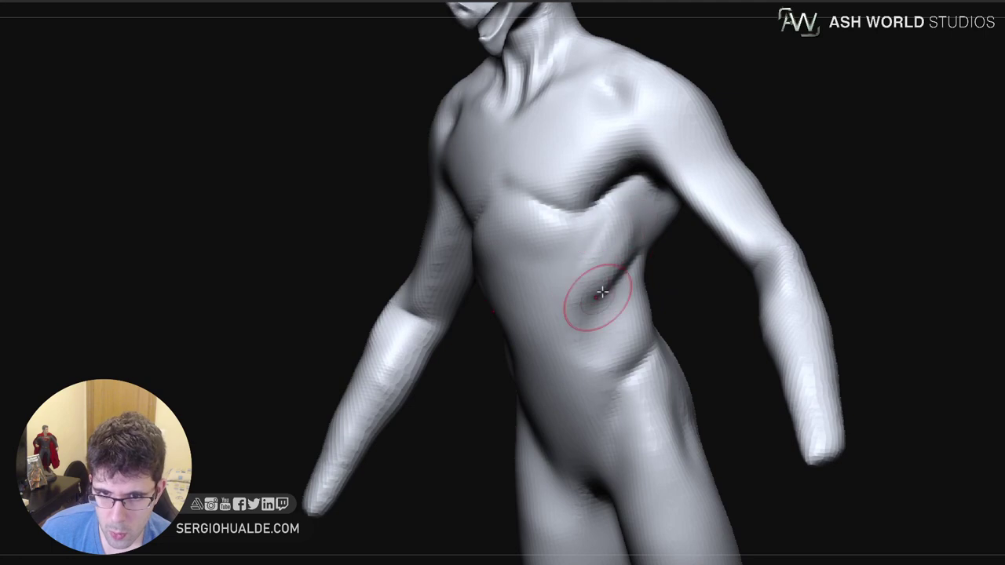
# Round the arch of the rib cage beneath the sternum and smooth its transition into the upper abdomen
pyautogui.moveTo(594, 365)
pyautogui.mouseDown(button='right')
pyautogui.moveTo(542, 290)
pyautogui.moveTo(567, 284)
pyautogui.mouseUp(button='right')
pyautogui.press('s')
pyautogui.moveTo(534, 269); pyautogui.dragTo(519, 270)
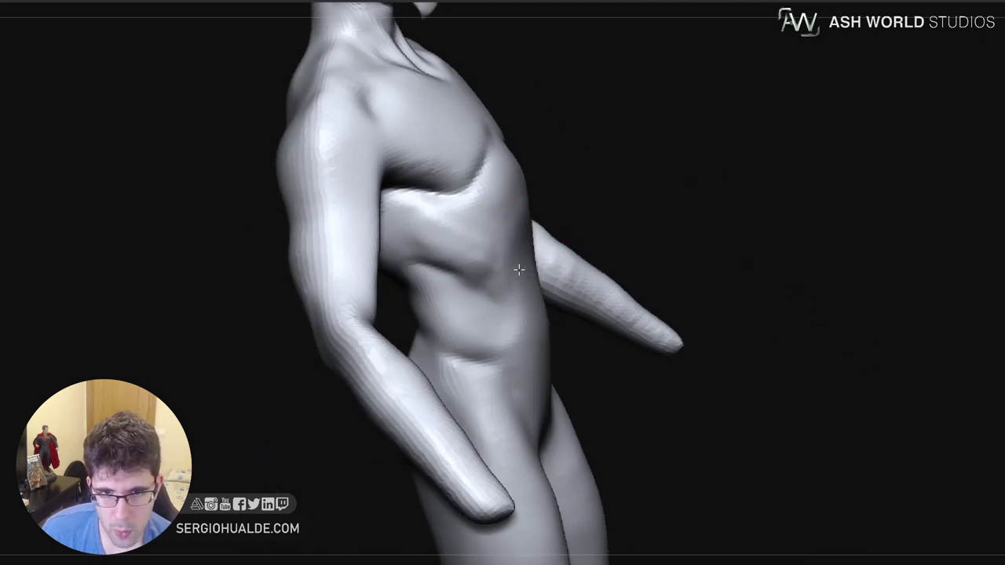
pyautogui.moveTo(536, 316)
pyautogui.mouseDown(button='right')
pyautogui.moveTo(524, 331)
pyautogui.moveTo(548, 263)
pyautogui.moveTo(589, 240)
pyautogui.moveTo(628, 235)
pyautogui.mouseUp(button='right')
pyautogui.moveTo(521, 216)
pyautogui.mouseDown()
pyautogui.moveTo(560, 270)
pyautogui.moveTo(553, 296)
pyautogui.mouseUp()
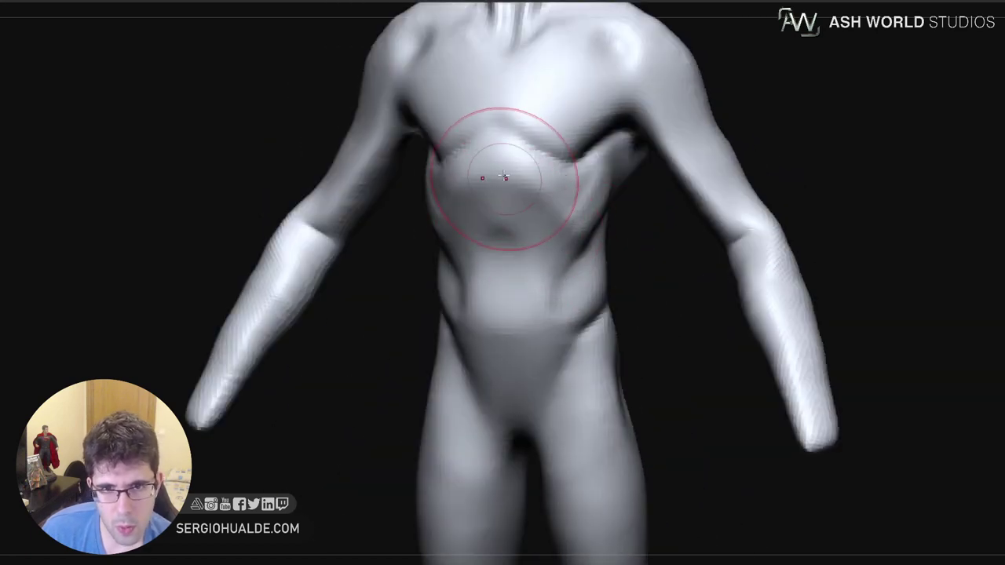
pyautogui.moveTo(505, 170); pyautogui.dragTo(503, 205)
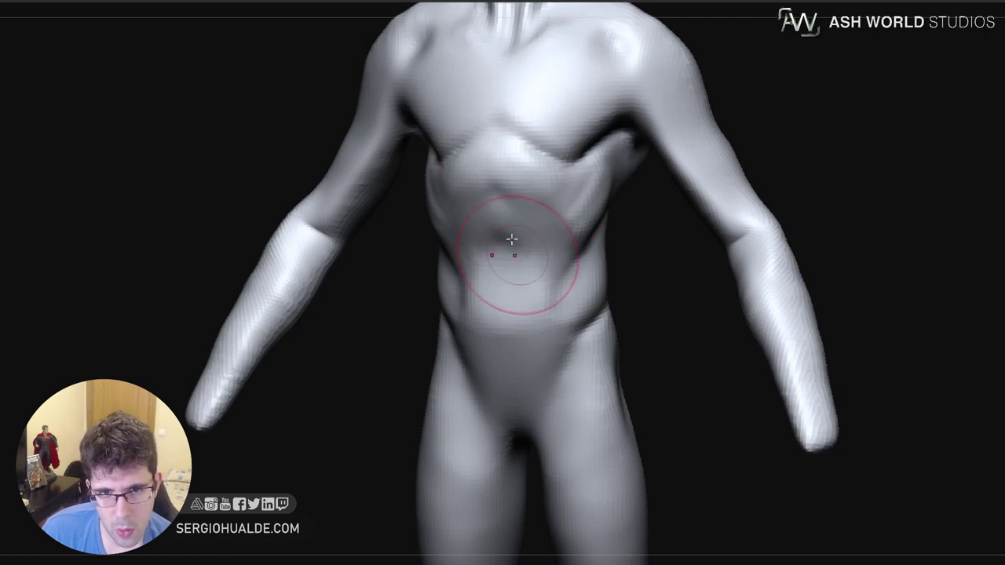
pyautogui.keyDown('shift'); pyautogui.moveTo(507, 244); pyautogui.dragTo(560, 217); pyautogui.keyUp('shift')
# Reshape the oblique and flank below the rib cage, undoing one stray stroke along the way
pyautogui.moveTo(614, 255); pyautogui.dragTo(580, 217, button='right')
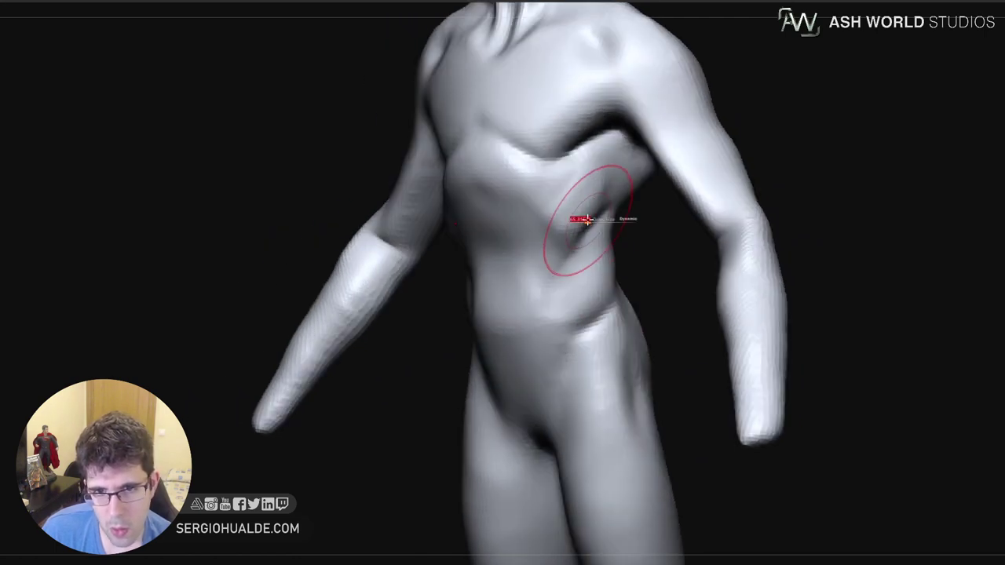
pyautogui.keyDown('ctrl'); pyautogui.moveTo(534, 306); pyautogui.dragTo(565, 336, button='right'); pyautogui.keyUp('ctrl')
pyautogui.moveTo(580, 311)
pyautogui.mouseDown()
pyautogui.moveTo(558, 303)
pyautogui.moveTo(544, 326)
pyautogui.mouseUp()
pyautogui.hotkey('ctrl', 'z')
pyautogui.moveTo(628, 344); pyautogui.dragTo(567, 336)
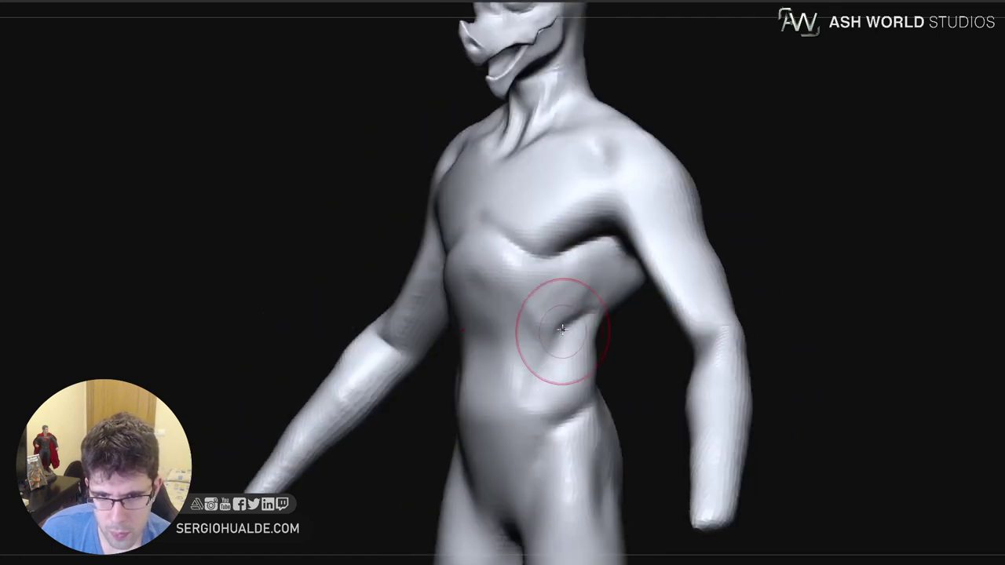
pyautogui.moveTo(549, 345)
pyautogui.mouseDown(button='right')
pyautogui.moveTo(552, 354)
pyautogui.moveTo(539, 327)
pyautogui.mouseUp(button='right')
pyautogui.press('s')
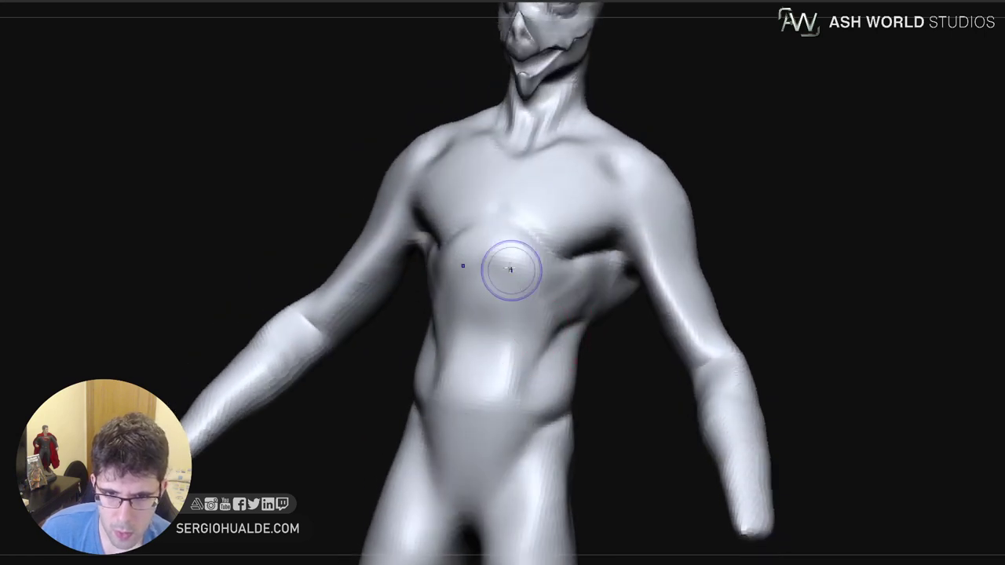
# Sculpt the lower edge of the abdomen beside the obliques, down toward the pelvis
pyautogui.moveTo(531, 370); pyautogui.dragTo(511, 408)
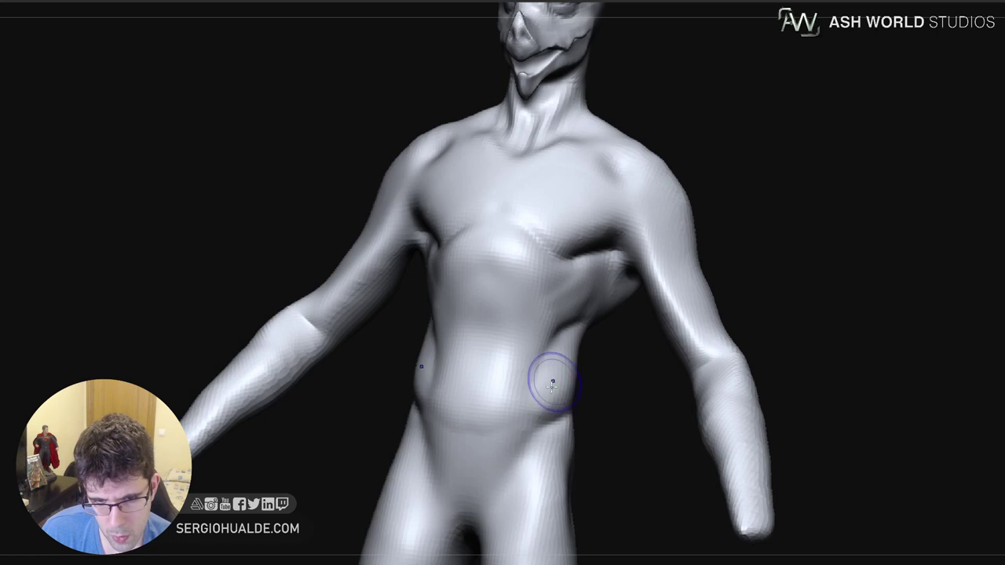
pyautogui.moveTo(538, 433); pyautogui.dragTo(515, 471)
pyautogui.moveTo(532, 452); pyautogui.dragTo(503, 486)
# Carve the groin crease between the thigh and the pelvis and soften the surface around it
pyautogui.moveTo(496, 524)
pyautogui.keyDown('alt'); pyautogui.mouseDown(button='right')
pyautogui.moveTo(537, 353)
pyautogui.moveTo(518, 354)
pyautogui.mouseUp(button='right'); pyautogui.keyUp('alt')
pyautogui.moveTo(532, 341); pyautogui.dragTo(504, 379)
pyautogui.moveTo(525, 352); pyautogui.dragTo(534, 325, button='right')
pyautogui.moveTo(518, 337)
pyautogui.keyDown('shift'); pyautogui.mouseDown()
pyautogui.moveTo(521, 327)
pyautogui.moveTo(535, 336)
pyautogui.mouseUp(); pyautogui.keyUp('shift')
pyautogui.moveTo(539, 409); pyautogui.dragTo(529, 452, button='right')
pyautogui.moveTo(536, 328); pyautogui.dragTo(475, 331, button='right')
pyautogui.press('s')
pyautogui.moveTo(514, 312); pyautogui.dragTo(499, 298)
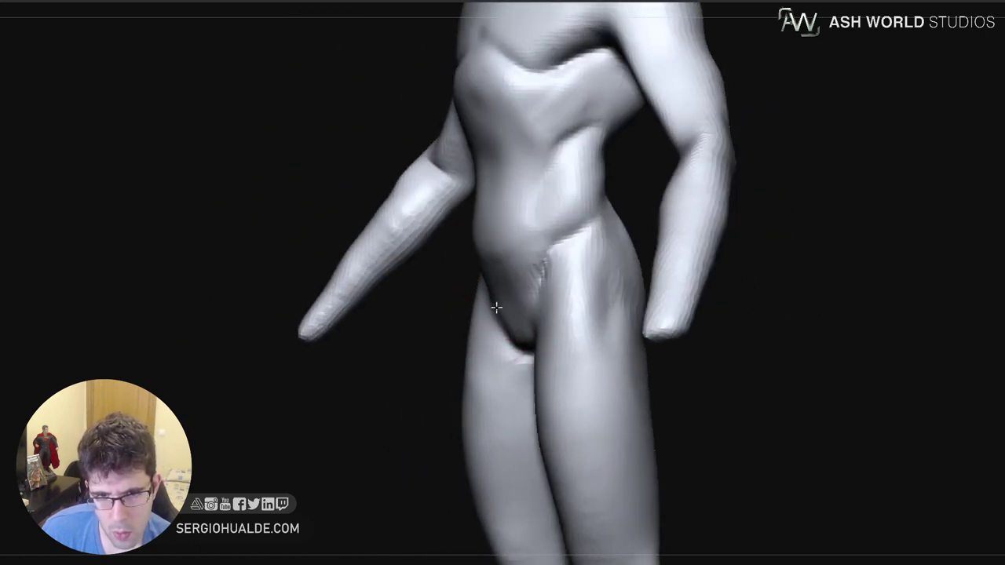
pyautogui.moveTo(506, 309); pyautogui.dragTo(553, 309, button='right')
pyautogui.moveTo(553, 309)
pyautogui.keyDown('ctrl'); pyautogui.mouseDown(button='right')
pyautogui.moveTo(567, 310)
pyautogui.moveTo(576, 400)
pyautogui.mouseUp(button='right'); pyautogui.keyUp('ctrl')
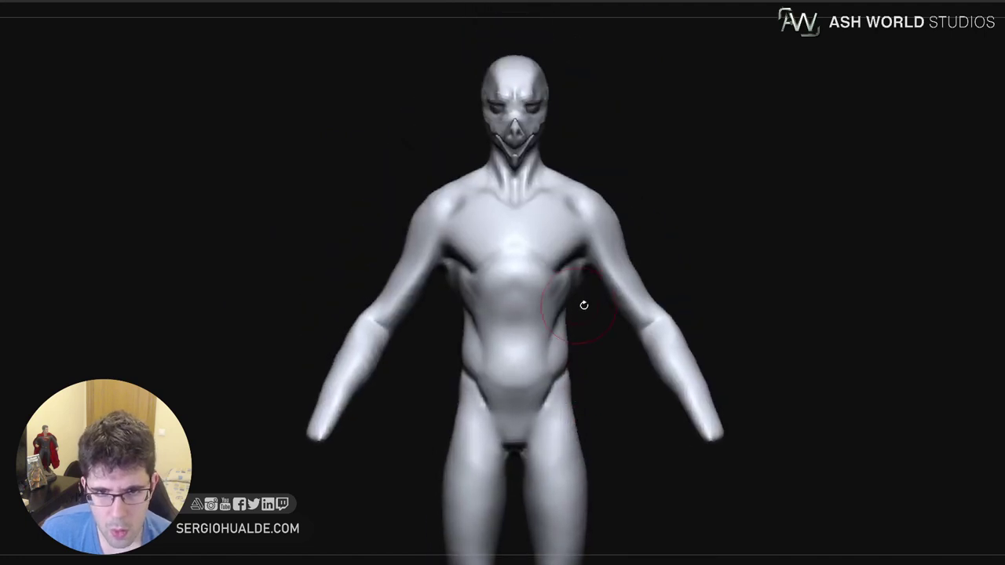
# Isolate both sides of the torso with an inverted mask, adjust the lats beneath the armpits, and clear the mask
pyautogui.keyDown('shift'); pyautogui.moveTo(583, 305); pyautogui.dragTo(471, 324, button='right'); pyautogui.keyUp('shift')
pyautogui.keyDown('ctrl'); pyautogui.moveTo(542, 272); pyautogui.dragTo(548, 313, button='right'); pyautogui.keyUp('ctrl')
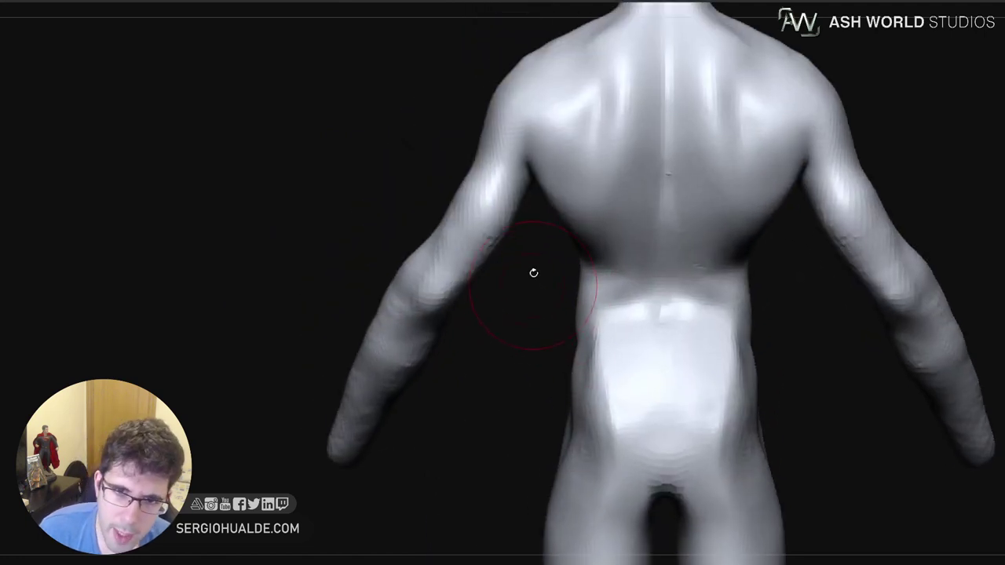
pyautogui.moveTo(526, 161)
pyautogui.keyDown('ctrl'); pyautogui.mouseDown()
pyautogui.moveTo(620, 332)
pyautogui.moveTo(512, 386)
pyautogui.mouseUp(); pyautogui.keyUp('ctrl')
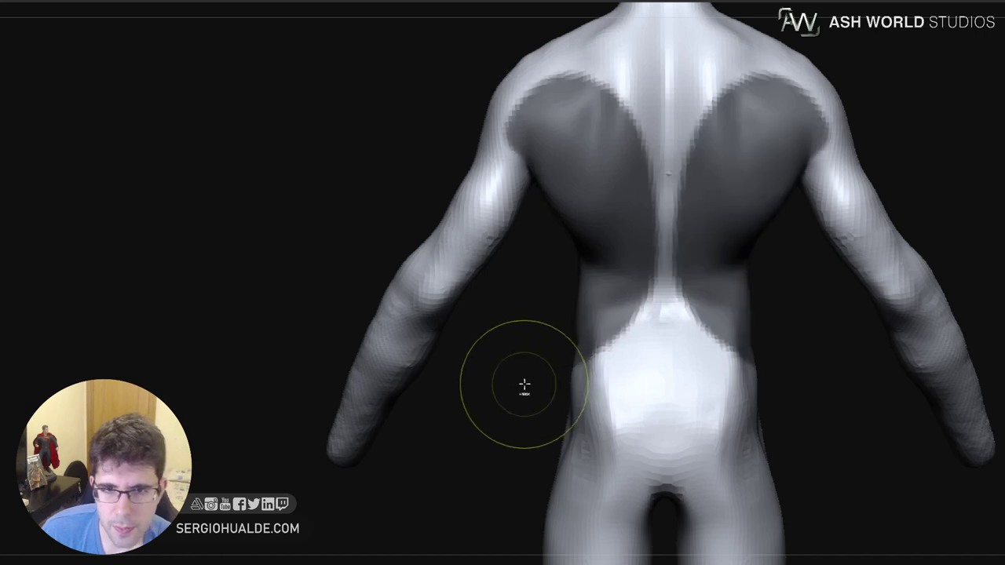
pyautogui.keyDown('ctrl'); pyautogui.click(536, 265); pyautogui.keyUp('ctrl')
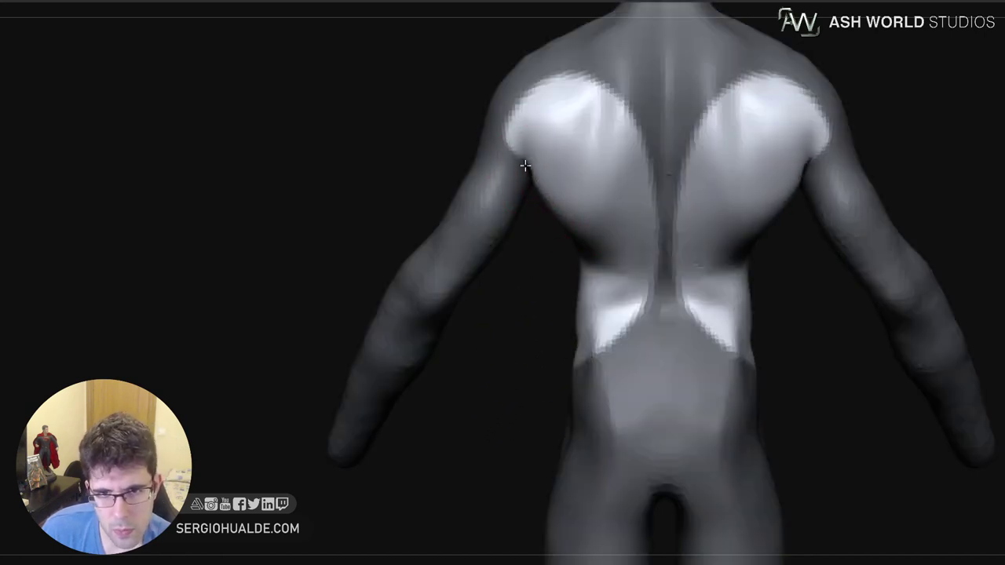
pyautogui.moveTo(555, 216)
pyautogui.mouseDown()
pyautogui.moveTo(541, 205)
pyautogui.moveTo(605, 246)
pyautogui.mouseUp()
pyautogui.keyDown('shift'); pyautogui.moveTo(605, 246); pyautogui.dragTo(586, 255, button='right'); pyautogui.keyUp('shift')
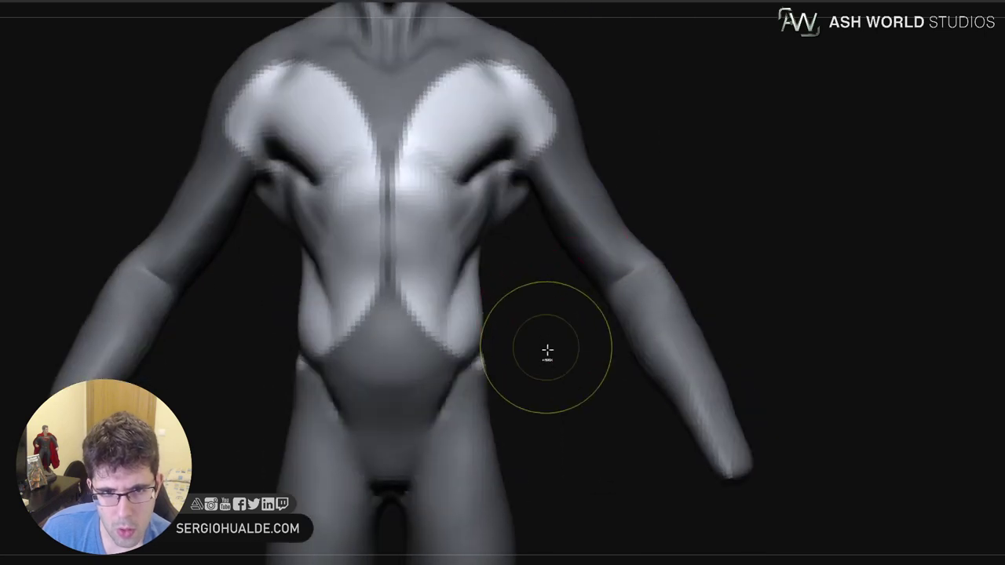
pyautogui.moveTo(547, 352)
pyautogui.keyDown('ctrl'); pyautogui.mouseDown(button='right')
pyautogui.moveTo(536, 281)
pyautogui.moveTo(621, 364)
pyautogui.moveTo(627, 400)
pyautogui.mouseUp(button='right'); pyautogui.keyUp('ctrl')
pyautogui.keyDown('shift'); pyautogui.moveTo(627, 384); pyautogui.dragTo(485, 364, button='right'); pyautogui.keyUp('shift')
pyautogui.moveTo(678, 195)
pyautogui.mouseDown()
pyautogui.moveTo(705, 183)
pyautogui.moveTo(697, 181)
pyautogui.mouseUp()
pyautogui.keyDown('ctrl'); pyautogui.moveTo(683, 271); pyautogui.dragTo(697, 285); pyautogui.keyUp('ctrl')
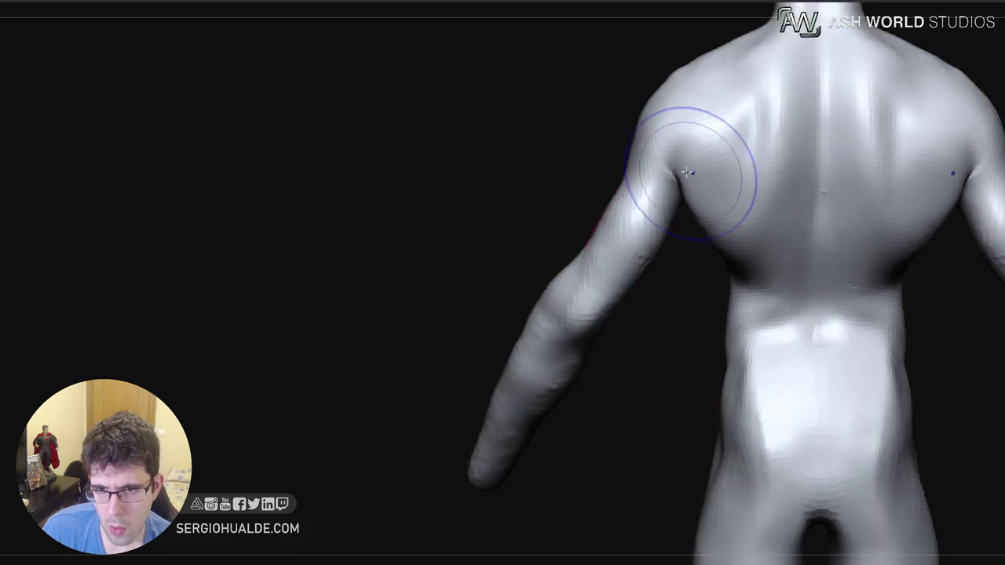
# Show the full creature with its mane and hands and carve the lower edge of the deltoid on the outer upper arm
pyautogui.keyDown('alt'); pyautogui.moveTo(698, 266); pyautogui.dragTo(560, 256, button='right'); pyautogui.keyUp('alt')
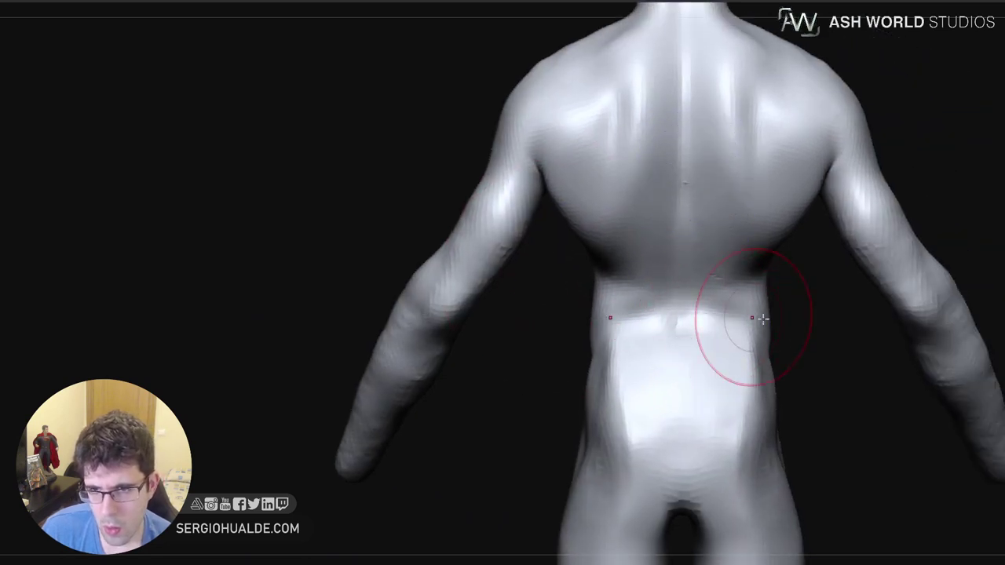
pyautogui.press('f')
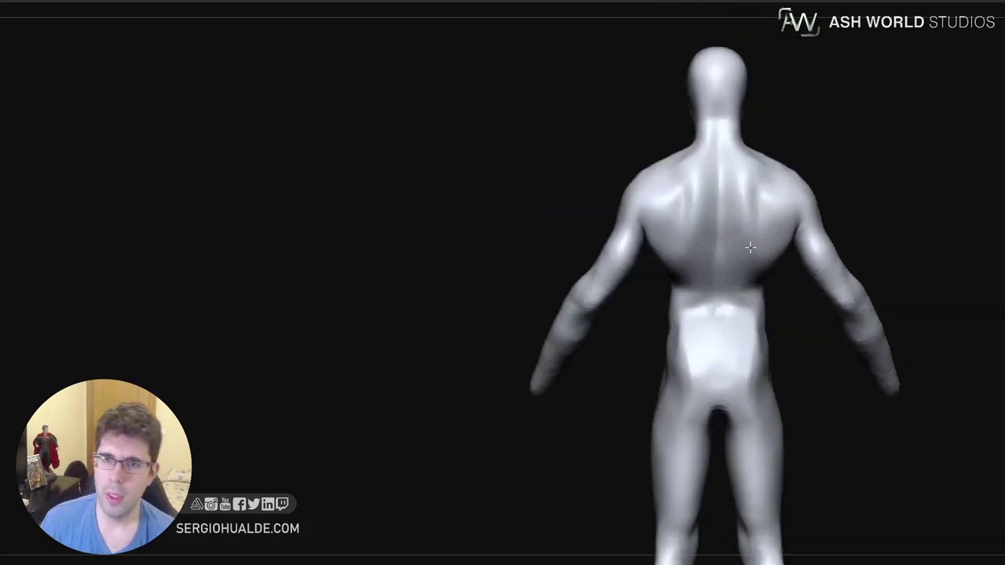
pyautogui.moveTo(747, 231); pyautogui.dragTo(778, 262)
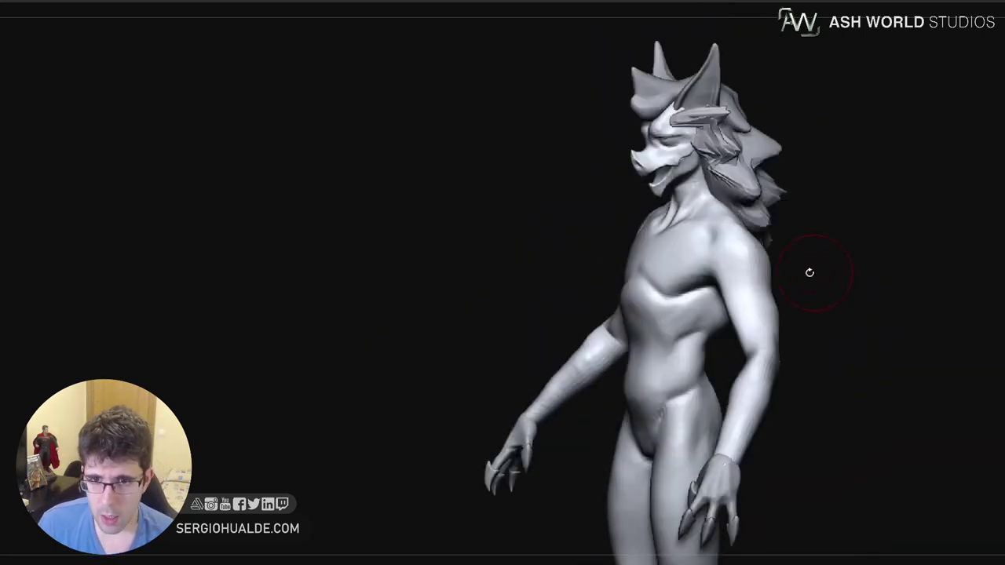
pyautogui.moveTo(745, 338)
pyautogui.keyDown('ctrl'); pyautogui.mouseDown(button='right')
pyautogui.moveTo(716, 314)
pyautogui.moveTo(764, 332)
pyautogui.moveTo(676, 304)
pyautogui.mouseUp(button='right'); pyautogui.keyUp('ctrl')
pyautogui.keyDown('shift'); pyautogui.moveTo(676, 304); pyautogui.dragTo(666, 240, button='right'); pyautogui.keyUp('shift')
pyautogui.moveTo(642, 206)
pyautogui.keyDown('ctrl'); pyautogui.mouseDown(button='right')
pyautogui.moveTo(672, 257)
pyautogui.moveTo(689, 258)
pyautogui.mouseUp(button='right'); pyautogui.keyUp('ctrl')
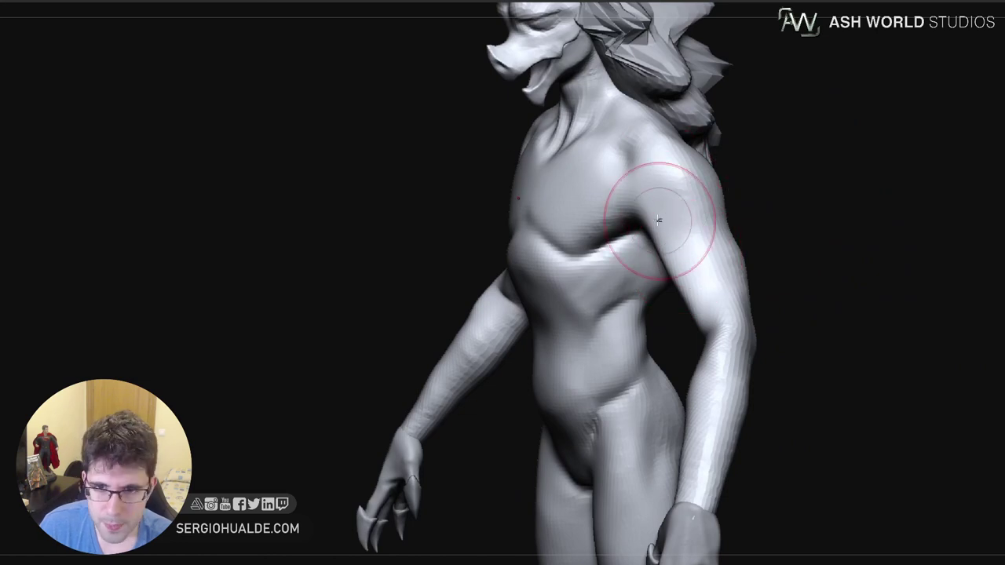
pyautogui.moveTo(660, 247); pyautogui.dragTo(640, 234, button='right')
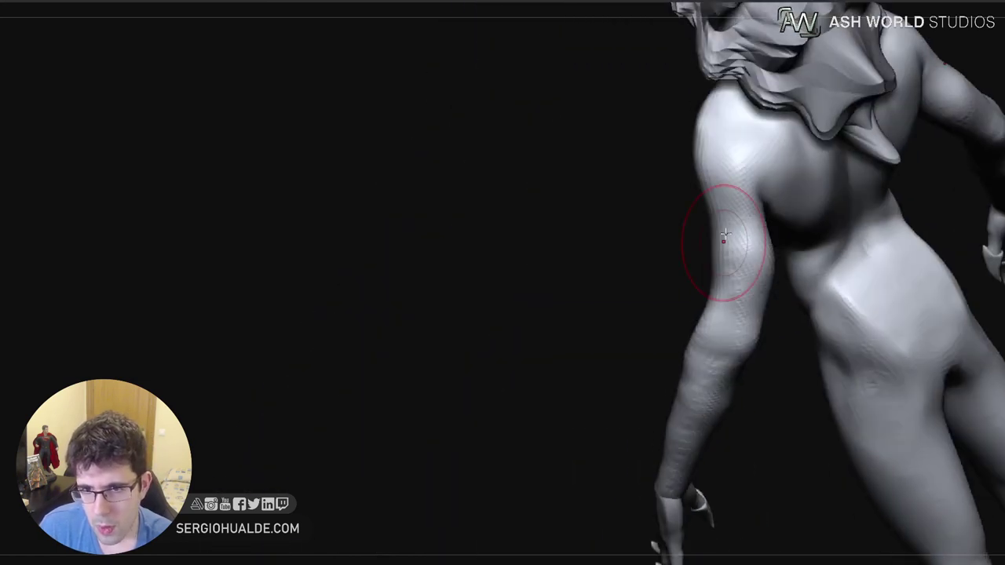
pyautogui.moveTo(725, 234); pyautogui.dragTo(753, 206)
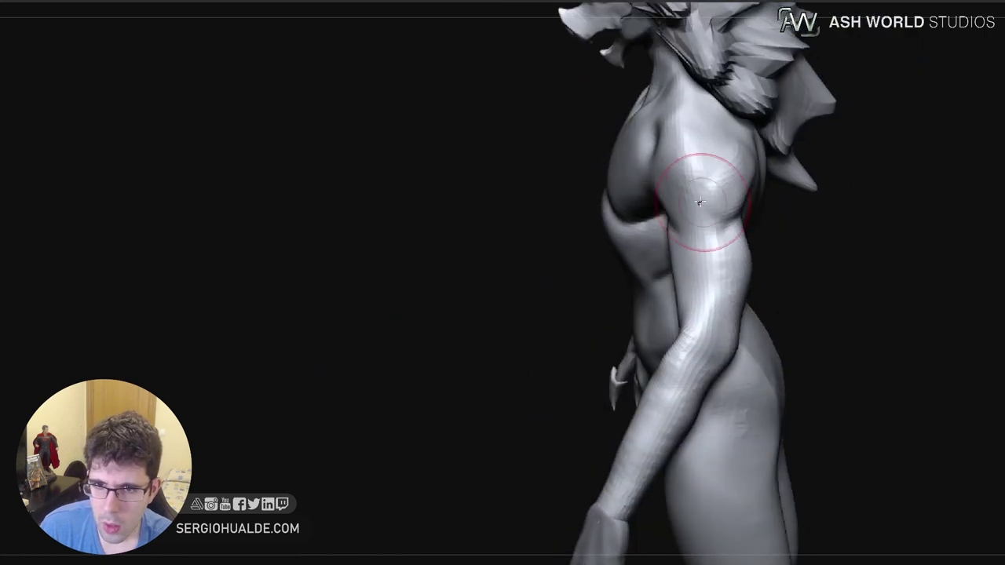
# Round out the deltoid and the top of the shoulder with the mane hidden, adjusting the shoulder silhouette from the front
pyautogui.moveTo(711, 197)
pyautogui.mouseDown()
pyautogui.moveTo(697, 161)
pyautogui.moveTo(703, 172)
pyautogui.mouseUp()
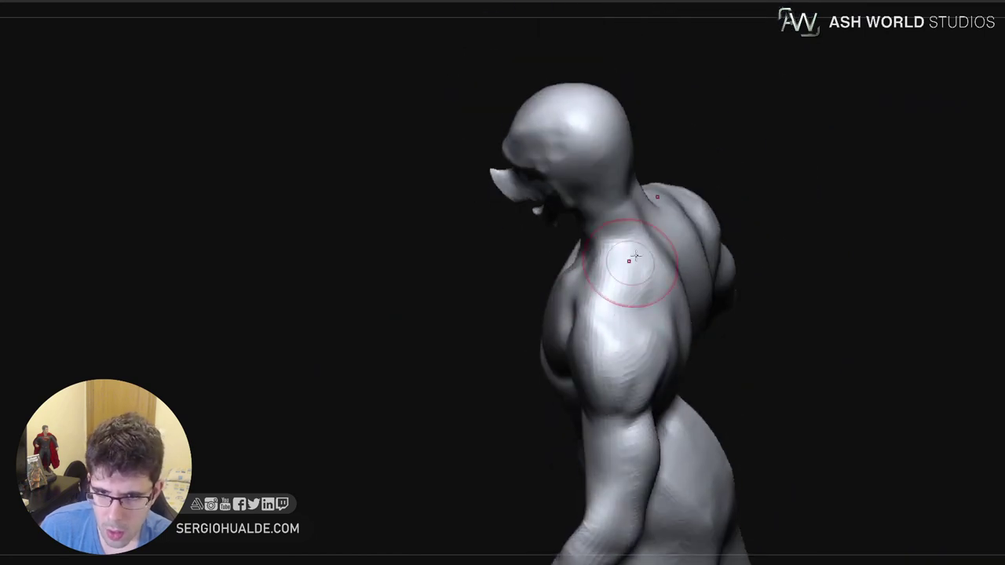
pyautogui.moveTo(646, 249); pyautogui.dragTo(649, 299)
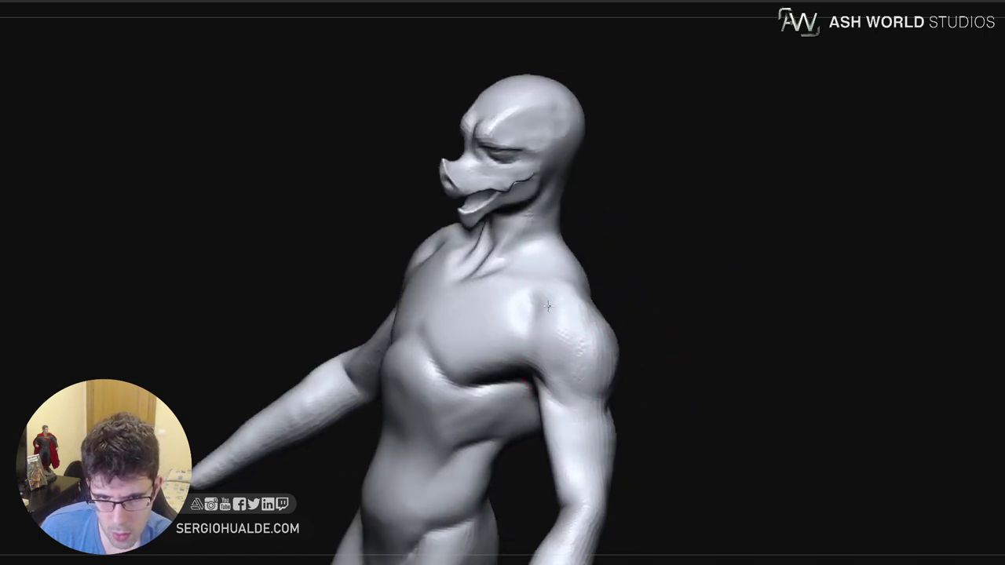
pyautogui.moveTo(550, 314); pyautogui.dragTo(559, 317)
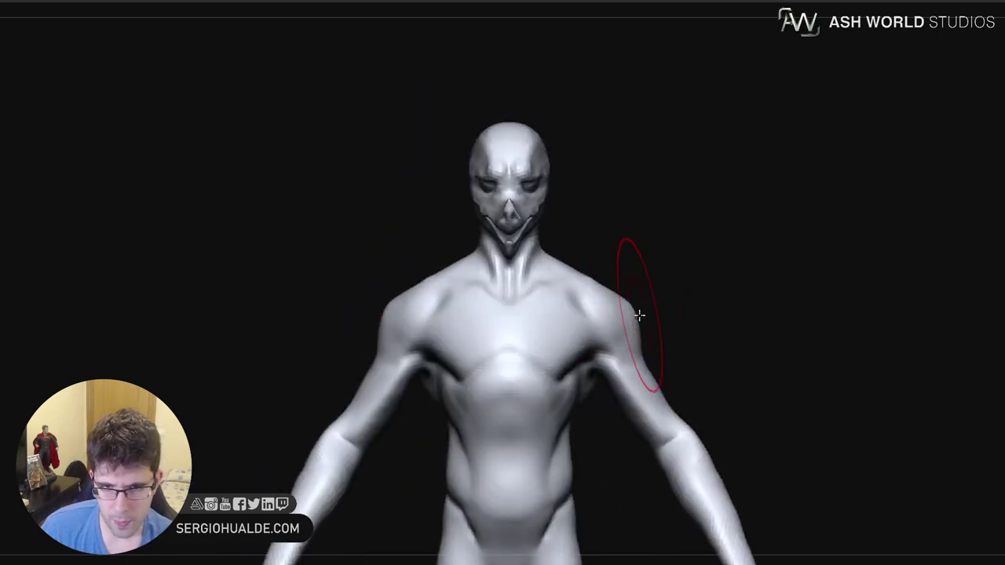
pyautogui.moveTo(639, 316); pyautogui.dragTo(630, 301)
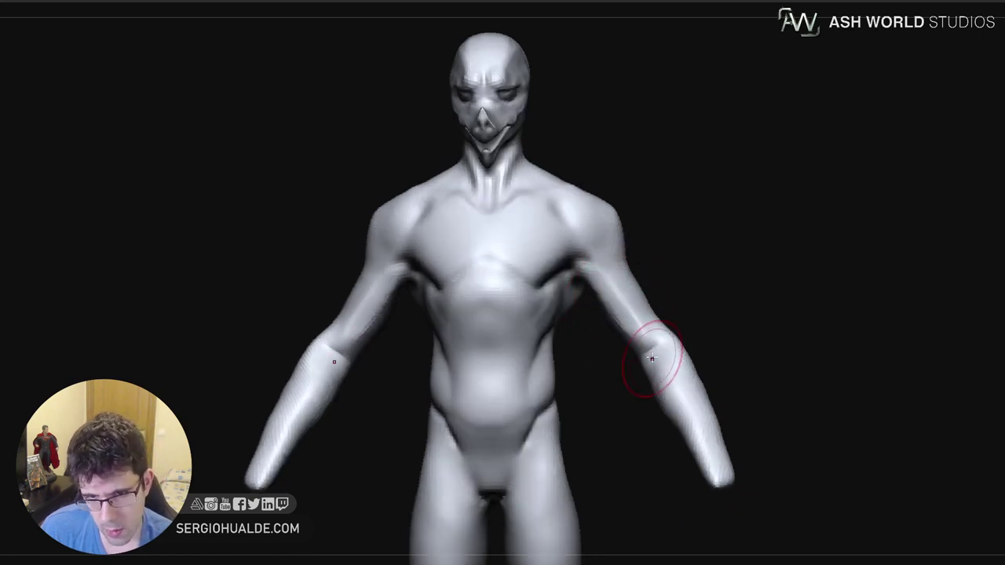
# Sculpt the biceps and the inner upper arm down to the elbow crease, working from below and the front
pyautogui.keyDown('ctrl'); pyautogui.moveTo(654, 347); pyautogui.dragTo(652, 367, button='right'); pyautogui.keyUp('ctrl')
pyautogui.moveTo(651, 367)
pyautogui.mouseDown()
pyautogui.moveTo(647, 385)
pyautogui.moveTo(651, 364)
pyautogui.mouseUp()
pyautogui.moveTo(650, 364); pyautogui.dragTo(652, 332, button='right')
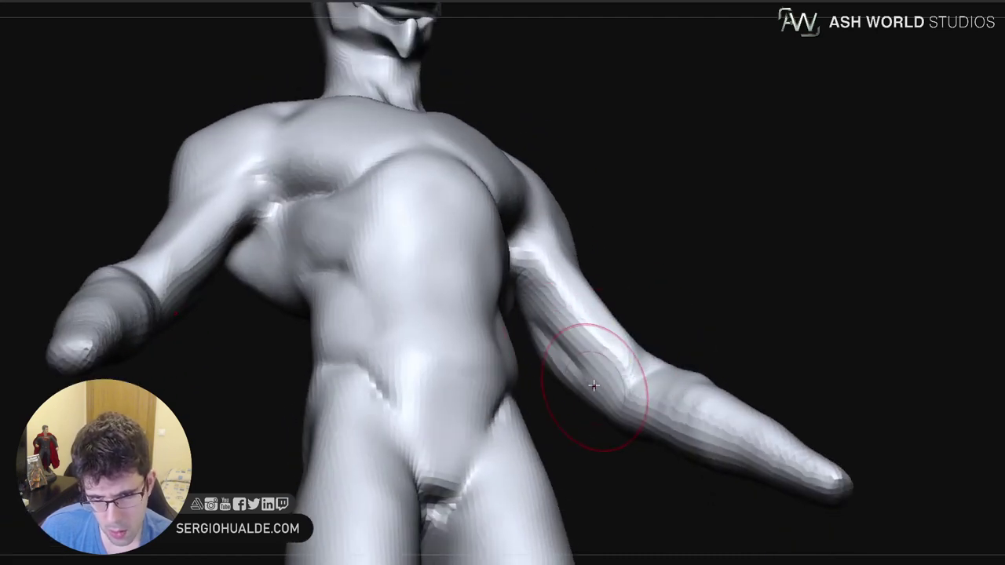
pyautogui.moveTo(531, 291)
pyautogui.mouseDown()
pyautogui.moveTo(589, 353)
pyautogui.moveTo(576, 353)
pyautogui.moveTo(546, 310)
pyautogui.mouseUp()
pyautogui.moveTo(556, 330); pyautogui.dragTo(527, 274, button='right')
pyautogui.moveTo(527, 273)
pyautogui.mouseDown()
pyautogui.moveTo(518, 282)
pyautogui.moveTo(532, 297)
pyautogui.moveTo(525, 242)
pyautogui.mouseUp()
pyautogui.moveTo(525, 240)
pyautogui.keyDown('ctrl'); pyautogui.mouseDown(button='right')
pyautogui.moveTo(530, 296)
pyautogui.moveTo(520, 265)
pyautogui.mouseUp(button='right'); pyautogui.keyUp('ctrl')
pyautogui.moveTo(520, 265)
pyautogui.mouseDown()
pyautogui.moveTo(512, 217)
pyautogui.moveTo(538, 278)
pyautogui.moveTo(545, 269)
pyautogui.mouseUp()
pyautogui.moveTo(541, 270); pyautogui.dragTo(542, 314, button='right')
pyautogui.moveTo(534, 270); pyautogui.dragTo(523, 219)
pyautogui.moveTo(523, 212); pyautogui.dragTo(521, 242, button='right')
pyautogui.moveTo(522, 242)
pyautogui.mouseDown()
pyautogui.moveTo(512, 226)
pyautogui.moveTo(520, 235)
pyautogui.mouseUp()
# Build up the triceps on the back of the upper arm and adjust its inner contour
pyautogui.moveTo(691, 338)
pyautogui.mouseDown(button='right')
pyautogui.moveTo(613, 363)
pyautogui.moveTo(618, 375)
pyautogui.mouseUp(button='right')
pyautogui.moveTo(618, 375)
pyautogui.keyDown('ctrl'); pyautogui.mouseDown(button='right')
pyautogui.moveTo(607, 347)
pyautogui.moveTo(579, 343)
pyautogui.moveTo(571, 364)
pyautogui.moveTo(624, 354)
pyautogui.moveTo(651, 334)
pyautogui.moveTo(612, 352)
pyautogui.moveTo(613, 291)
pyautogui.mouseUp(button='right'); pyautogui.keyUp('ctrl')
pyautogui.press('s')
pyautogui.press('s')
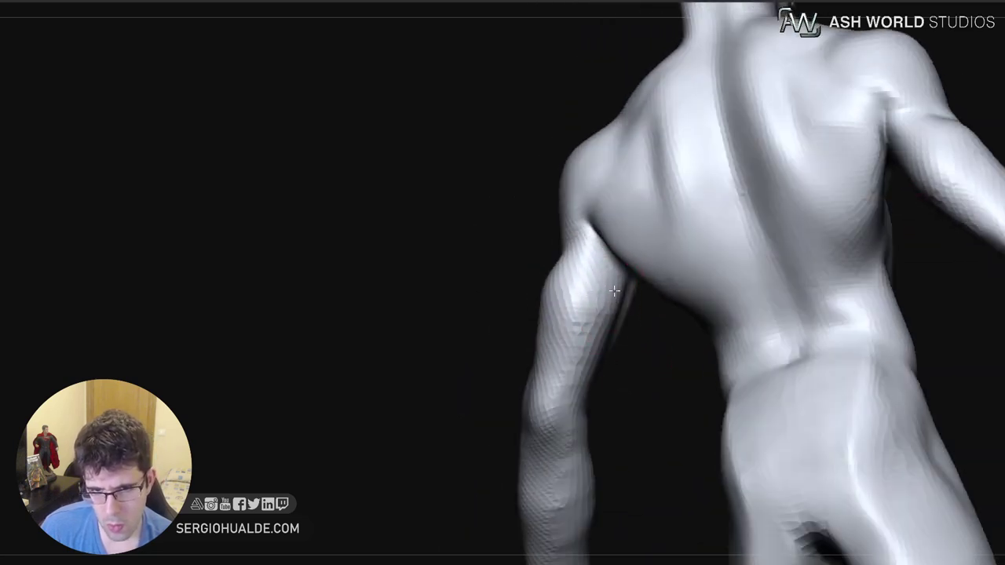
pyautogui.moveTo(600, 358); pyautogui.dragTo(610, 353, button='right')
pyautogui.moveTo(609, 353)
pyautogui.mouseDown()
pyautogui.moveTo(626, 350)
pyautogui.moveTo(632, 292)
pyautogui.mouseUp()
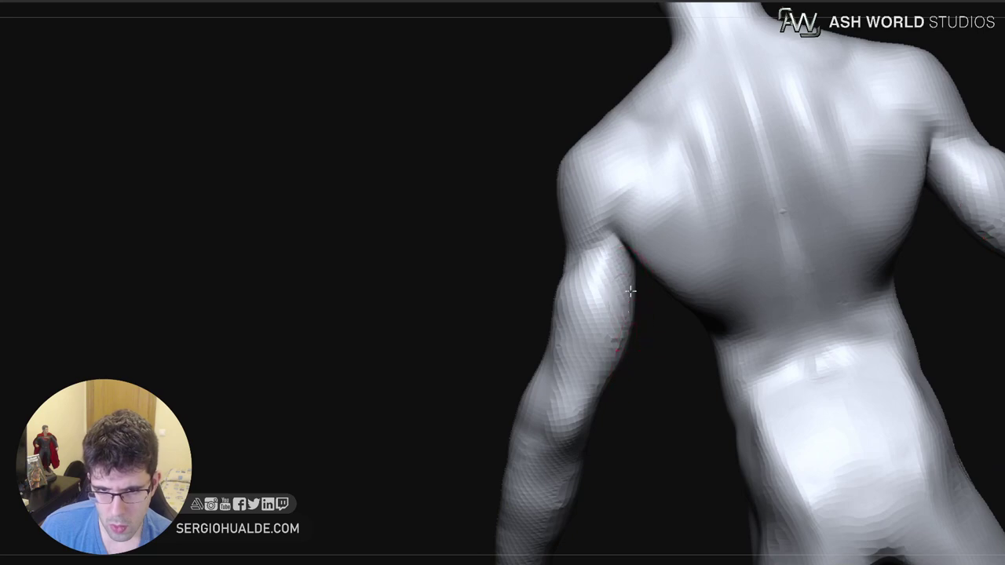
pyautogui.moveTo(633, 291)
pyautogui.mouseDown(button='right')
pyautogui.moveTo(608, 361)
pyautogui.moveTo(655, 327)
pyautogui.moveTo(625, 386)
pyautogui.mouseUp(button='right')
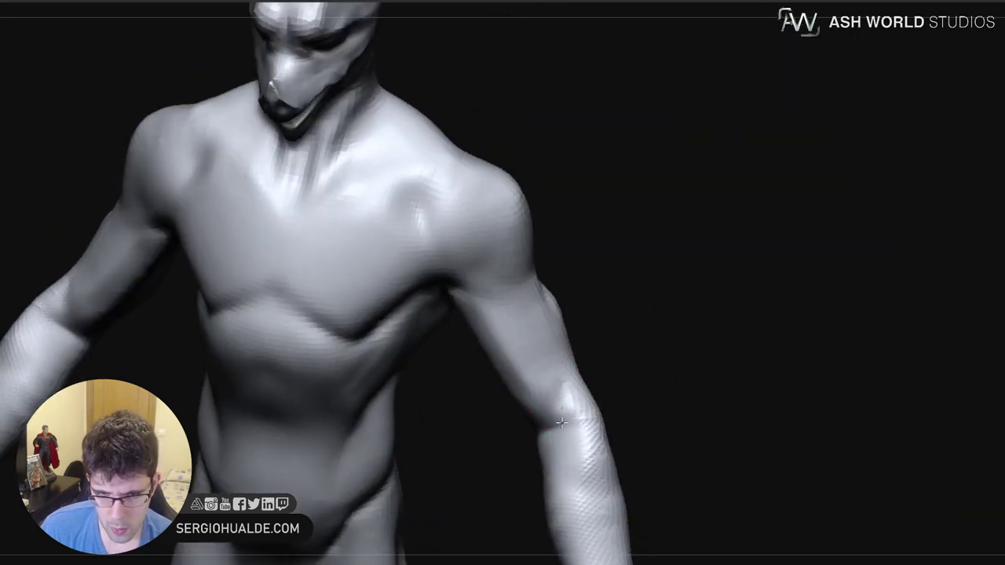
# Define the outer forearm muscle from the elbow crease down along the upper forearm
pyautogui.moveTo(585, 463)
pyautogui.keyDown('alt'); pyautogui.mouseDown(button='right')
pyautogui.moveTo(568, 321)
pyautogui.moveTo(556, 338)
pyautogui.moveTo(541, 288)
pyautogui.mouseUp(button='right'); pyautogui.keyUp('alt')
pyautogui.moveTo(541, 288); pyautogui.dragTo(545, 346)
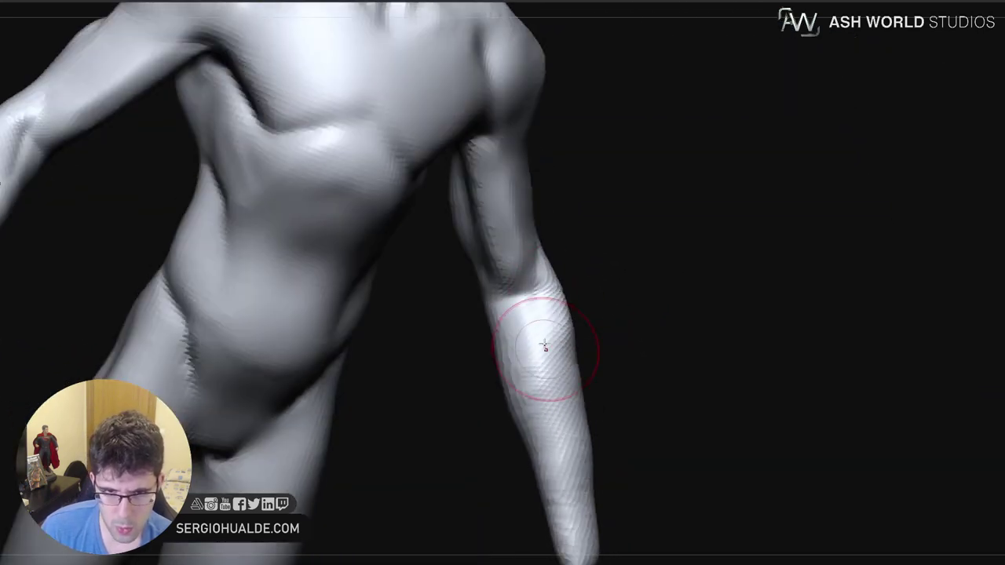
pyautogui.moveTo(545, 345); pyautogui.dragTo(502, 318, button='right')
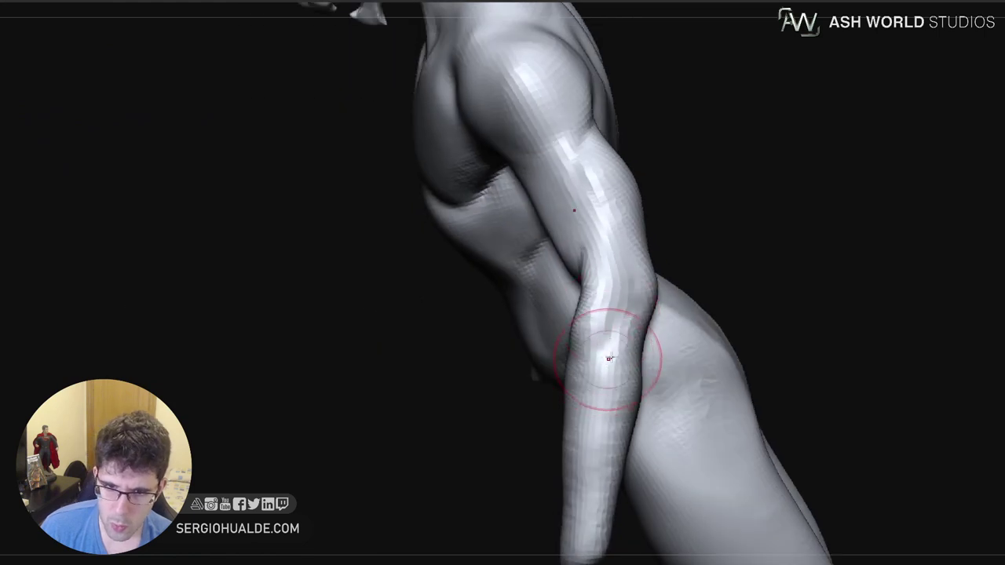
pyautogui.moveTo(608, 359)
pyautogui.mouseDown(button='right')
pyautogui.moveTo(572, 327)
pyautogui.moveTo(569, 278)
pyautogui.mouseUp(button='right')
pyautogui.moveTo(569, 278); pyautogui.dragTo(574, 390)
pyautogui.moveTo(565, 306); pyautogui.dragTo(571, 395)
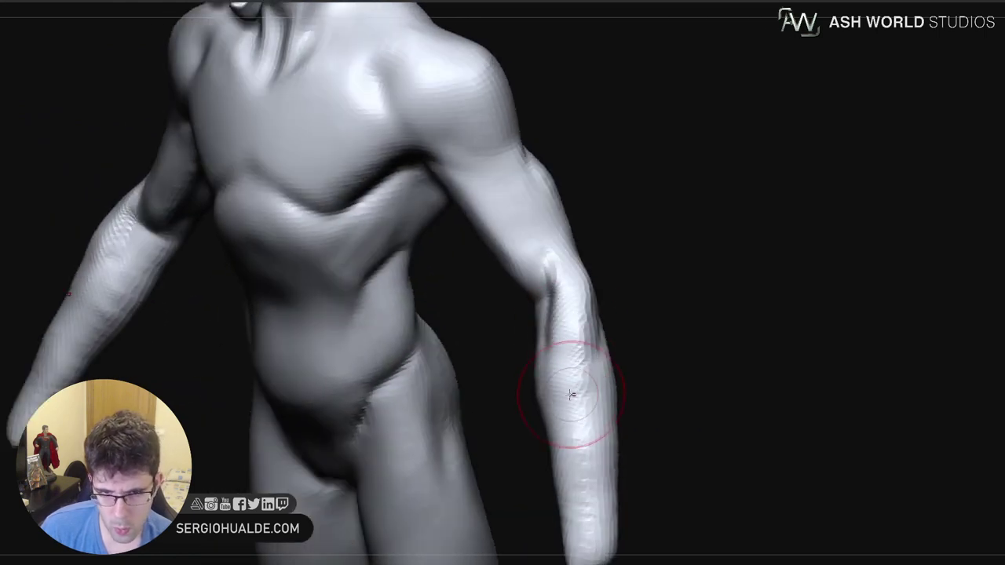
# Shape the front plane of the forearm down to the wrist with a resized brush
pyautogui.moveTo(572, 359); pyautogui.dragTo(564, 373, button='right')
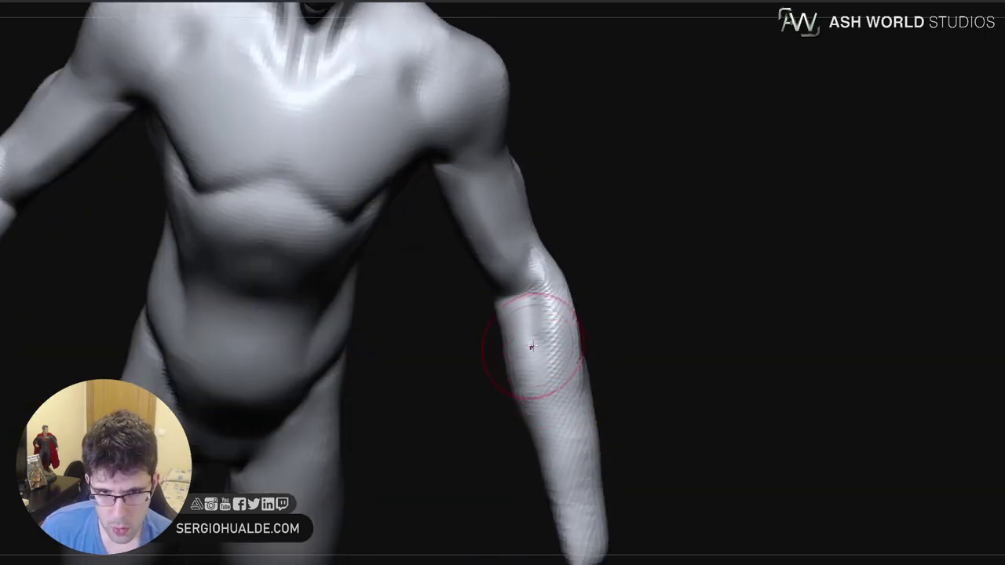
pyautogui.moveTo(535, 356); pyautogui.dragTo(561, 506)
pyautogui.moveTo(561, 506)
pyautogui.mouseDown(button='right')
pyautogui.moveTo(569, 522)
pyautogui.moveTo(588, 342)
pyautogui.moveTo(566, 390)
pyautogui.mouseUp(button='right')
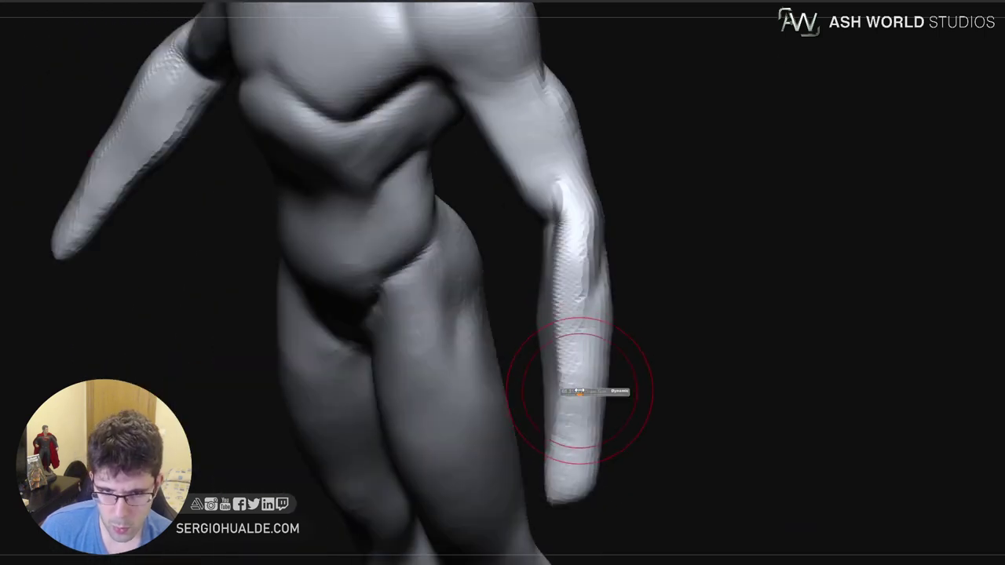
pyautogui.moveTo(566, 390)
pyautogui.mouseDown()
pyautogui.moveTo(579, 431)
pyautogui.moveTo(574, 461)
pyautogui.moveTo(577, 385)
pyautogui.mouseUp()
# Refine the contour of the lower forearm, checking it from the back
pyautogui.moveTo(640, 376); pyautogui.dragTo(585, 366, button='right')
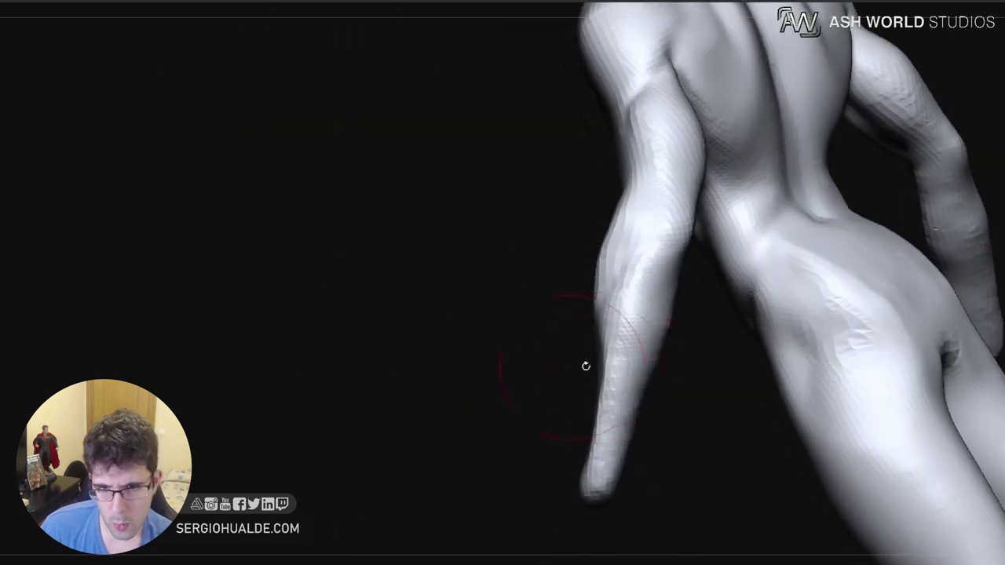
pyautogui.moveTo(659, 268); pyautogui.dragTo(847, 287, button='right')
pyautogui.moveTo(682, 427)
pyautogui.mouseDown()
pyautogui.moveTo(688, 392)
pyautogui.moveTo(685, 425)
pyautogui.mouseUp()
pyautogui.moveTo(684, 424)
pyautogui.mouseDown(button='right')
pyautogui.moveTo(693, 380)
pyautogui.moveTo(690, 392)
pyautogui.mouseUp(button='right')
pyautogui.moveTo(684, 401)
pyautogui.mouseDown()
pyautogui.moveTo(677, 374)
pyautogui.moveTo(697, 442)
pyautogui.moveTo(639, 406)
pyautogui.mouseUp()
pyautogui.moveTo(639, 393); pyautogui.dragTo(560, 377, button='right')
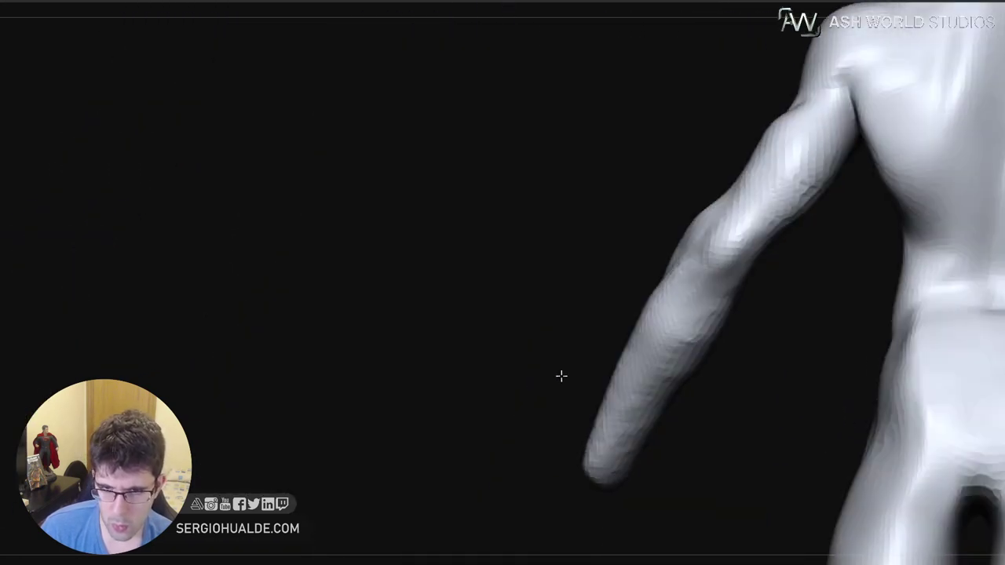
# Shape the side plane of the forearm and smooth it from the elbow down to the wrist
pyautogui.moveTo(628, 375); pyautogui.dragTo(660, 379, button='right')
pyautogui.moveTo(660, 379); pyautogui.dragTo(680, 363)
pyautogui.moveTo(581, 380); pyautogui.dragTo(663, 353, button='right')
pyautogui.moveTo(620, 306)
pyautogui.mouseDown()
pyautogui.moveTo(635, 324)
pyautogui.moveTo(602, 360)
pyautogui.mouseUp()
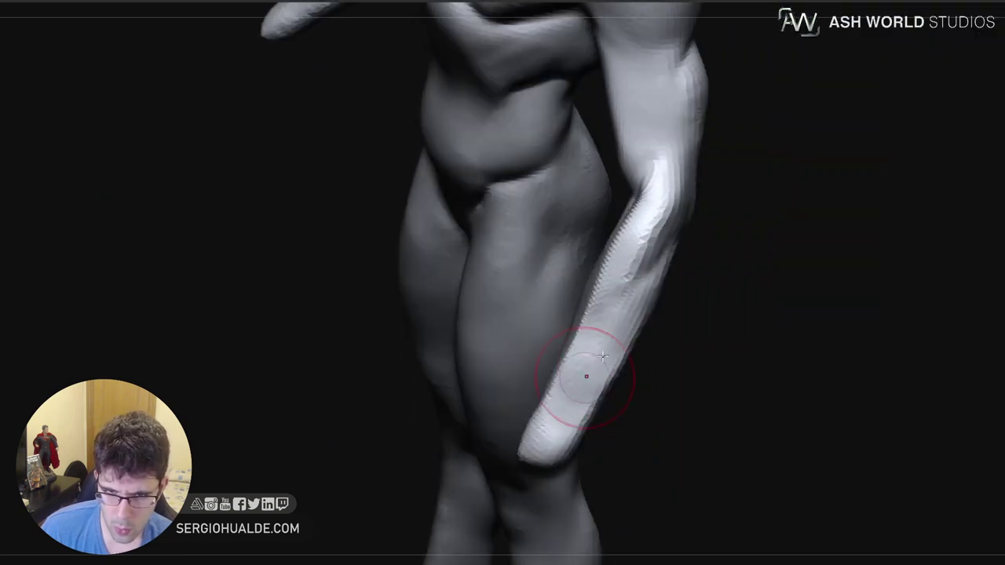
pyautogui.keyDown('shift'); pyautogui.moveTo(620, 324); pyautogui.dragTo(575, 400); pyautogui.keyUp('shift')
pyautogui.keyDown('shift'); pyautogui.moveTo(643, 248); pyautogui.dragTo(680, 177); pyautogui.keyUp('shift')
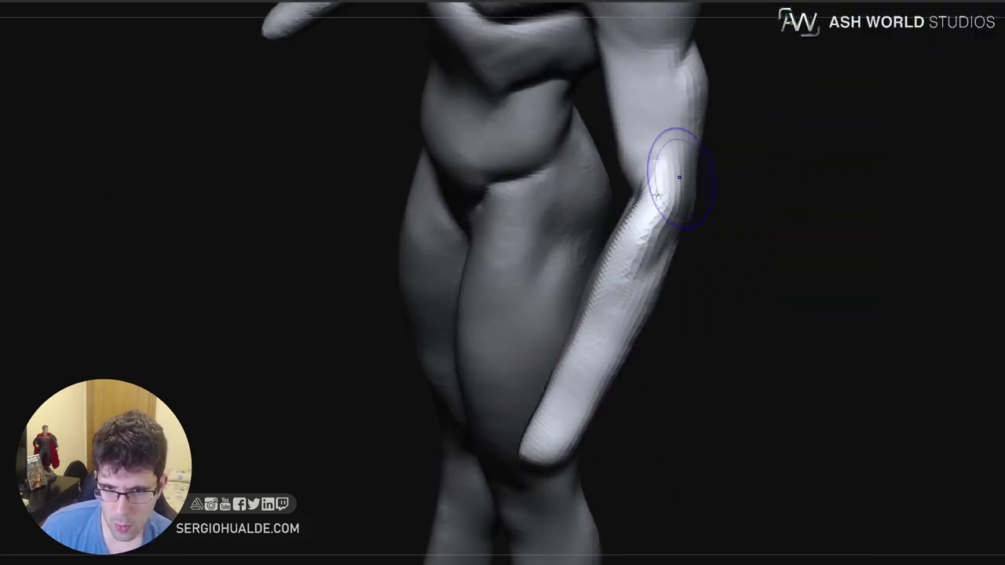
# Build up and smooth the front of the upper forearm, touching up the back of the elbow with a resized brush
pyautogui.moveTo(668, 236); pyautogui.dragTo(625, 298, button='right')
pyautogui.moveTo(612, 295); pyautogui.dragTo(650, 196)
pyautogui.keyDown('shift'); pyautogui.moveTo(599, 332); pyautogui.dragTo(626, 209); pyautogui.keyUp('shift')
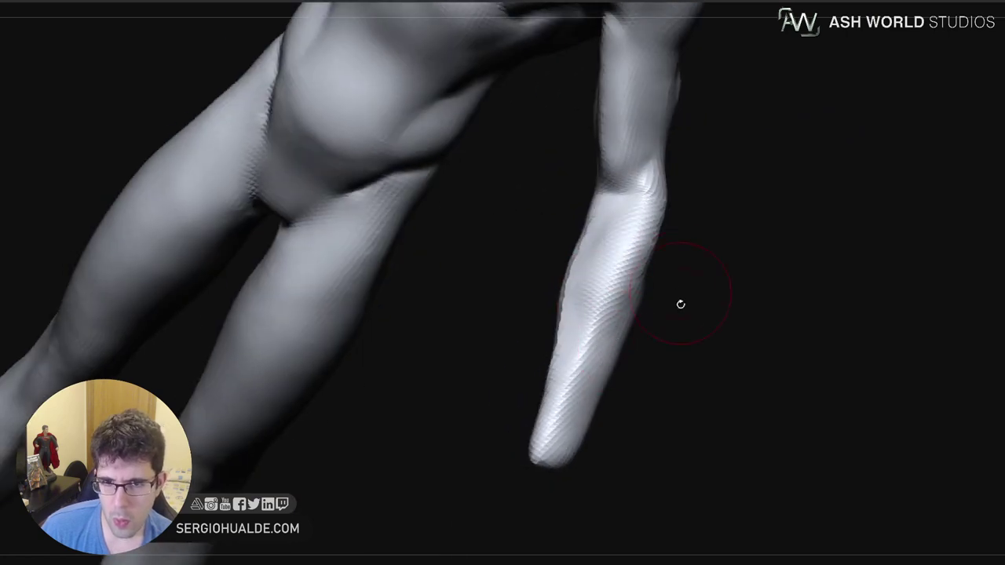
pyautogui.moveTo(680, 303)
pyautogui.mouseDown(button='right')
pyautogui.moveTo(652, 280)
pyautogui.moveTo(616, 296)
pyautogui.moveTo(635, 306)
pyautogui.moveTo(632, 282)
pyautogui.mouseUp(button='right')
pyautogui.press('s')
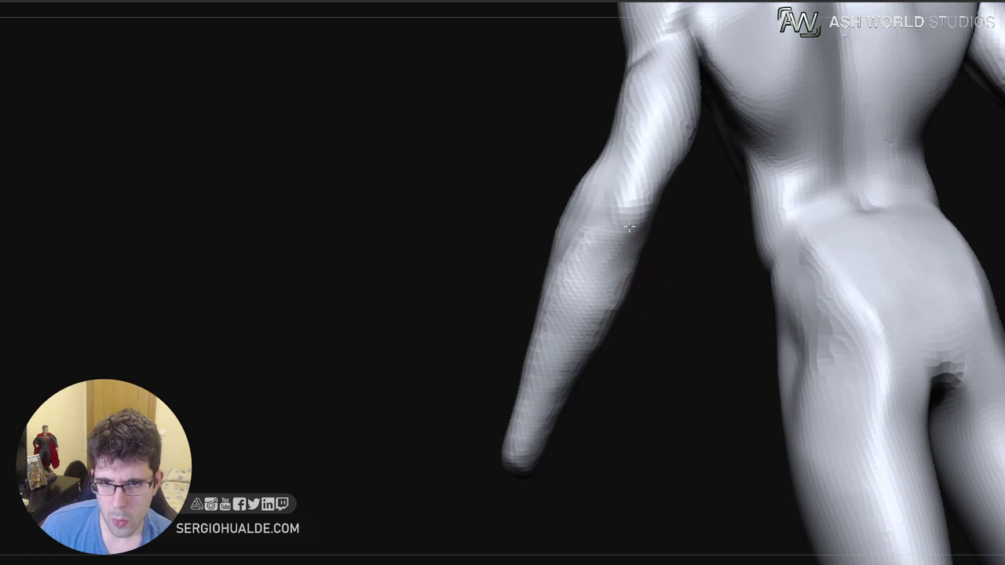
pyautogui.moveTo(623, 209); pyautogui.dragTo(616, 202)
# Sculpt the plane along the underside of the forearm and adjust the inner elbow contour
pyautogui.moveTo(630, 268)
pyautogui.mouseDown(button='right')
pyautogui.moveTo(657, 233)
pyautogui.moveTo(661, 188)
pyautogui.moveTo(683, 282)
pyautogui.moveTo(671, 286)
pyautogui.mouseUp(button='right')
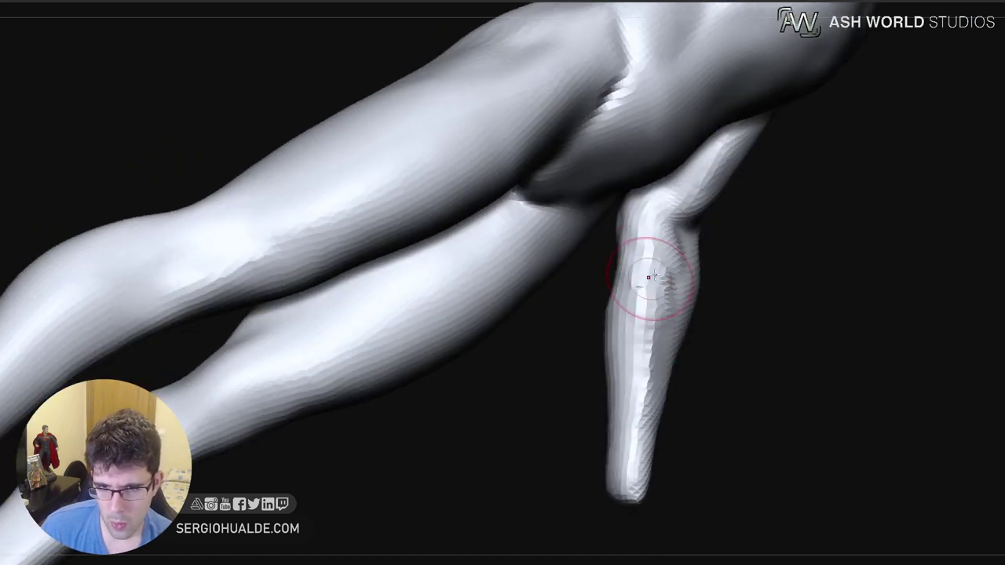
pyautogui.moveTo(648, 277); pyautogui.dragTo(634, 407)
pyautogui.moveTo(640, 298); pyautogui.dragTo(635, 416)
pyautogui.moveTo(684, 370); pyautogui.dragTo(700, 397, button='right')
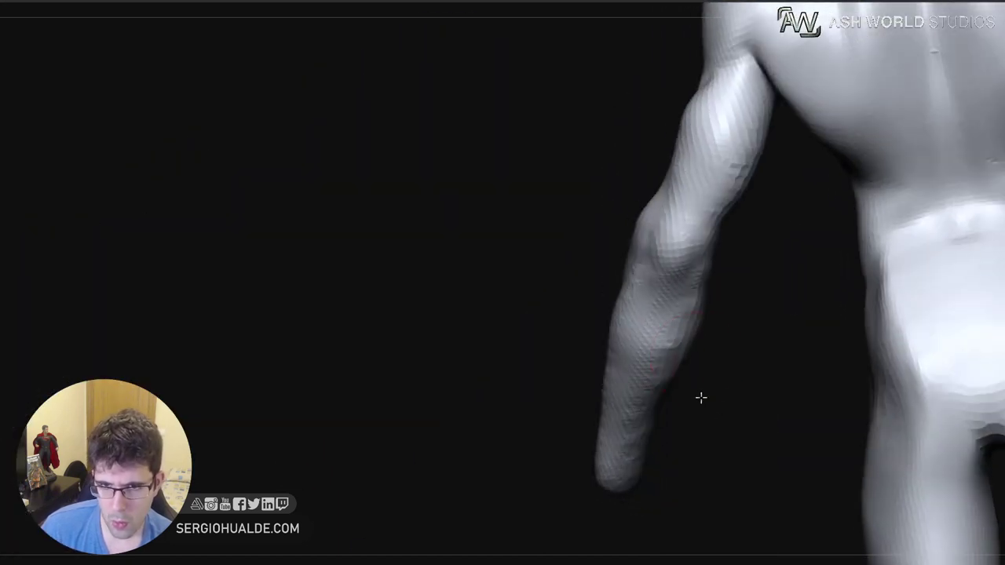
pyautogui.moveTo(692, 339); pyautogui.dragTo(698, 350, button='right')
pyautogui.moveTo(713, 217)
pyautogui.mouseDown(button='right')
pyautogui.moveTo(707, 272)
pyautogui.moveTo(716, 259)
pyautogui.mouseUp(button='right')
pyautogui.moveTo(713, 243); pyautogui.dragTo(720, 241)
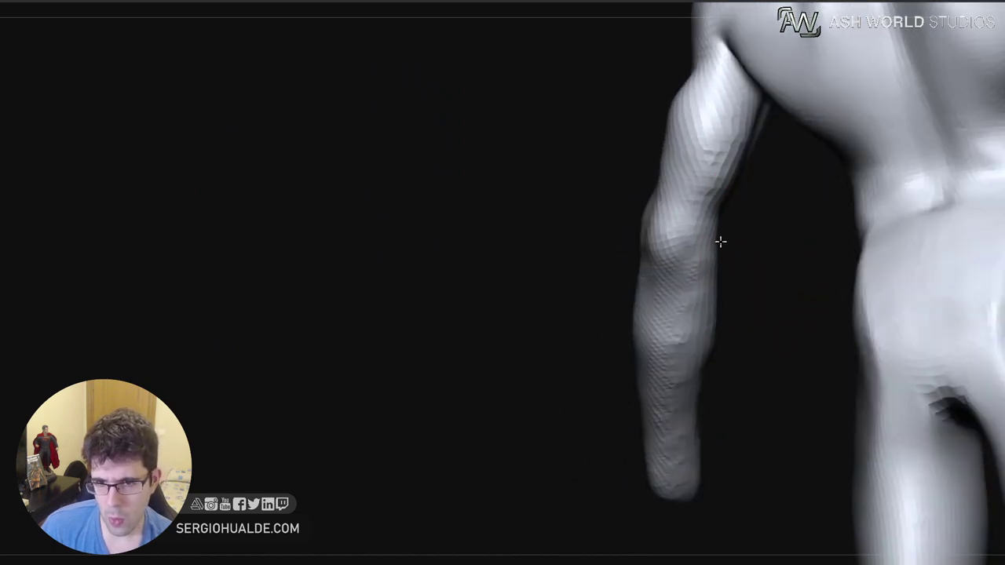
pyautogui.moveTo(720, 244)
pyautogui.mouseDown(button='right')
pyautogui.moveTo(717, 276)
pyautogui.moveTo(686, 255)
pyautogui.mouseUp(button='right')
pyautogui.press('s')
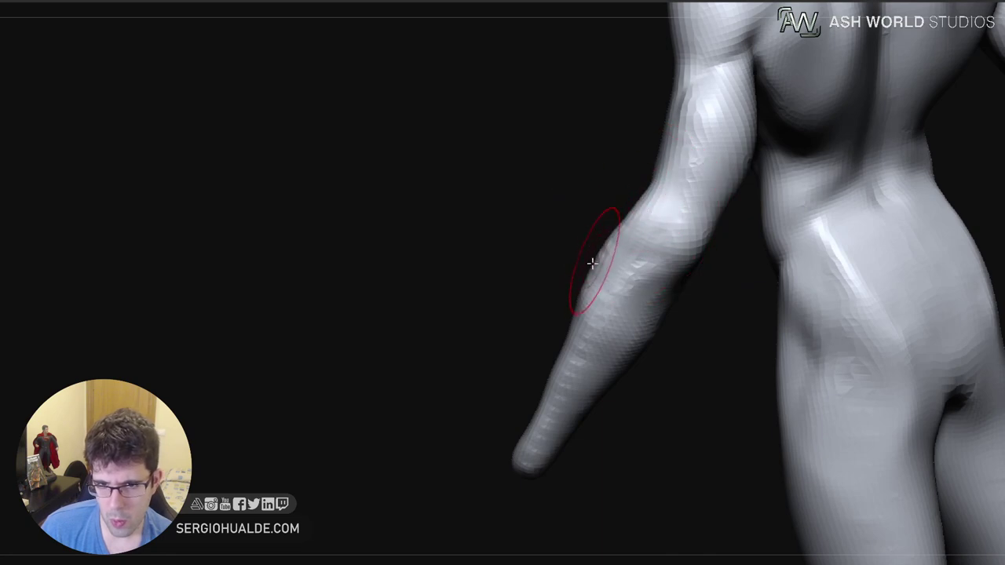
# Examine the whole figure's silhouette and proportions from the front and three-quarter views
pyautogui.moveTo(593, 264); pyautogui.dragTo(689, 295, button='right')
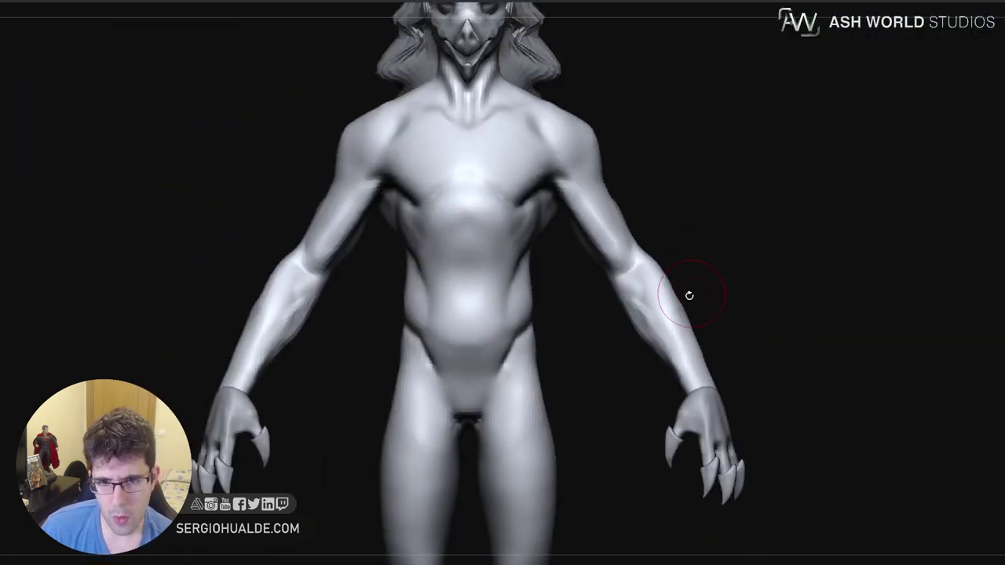
pyautogui.keyDown('ctrl'); pyautogui.moveTo(689, 385); pyautogui.dragTo(689, 329, button='right'); pyautogui.keyUp('ctrl')
pyautogui.keyDown('alt'); pyautogui.moveTo(689, 330); pyautogui.dragTo(742, 357, button='right'); pyautogui.keyUp('alt')
pyautogui.keyDown('ctrl'); pyautogui.moveTo(742, 357); pyautogui.dragTo(747, 385, button='right'); pyautogui.keyUp('ctrl')
pyautogui.moveTo(785, 259); pyautogui.dragTo(759, 255, button='right')
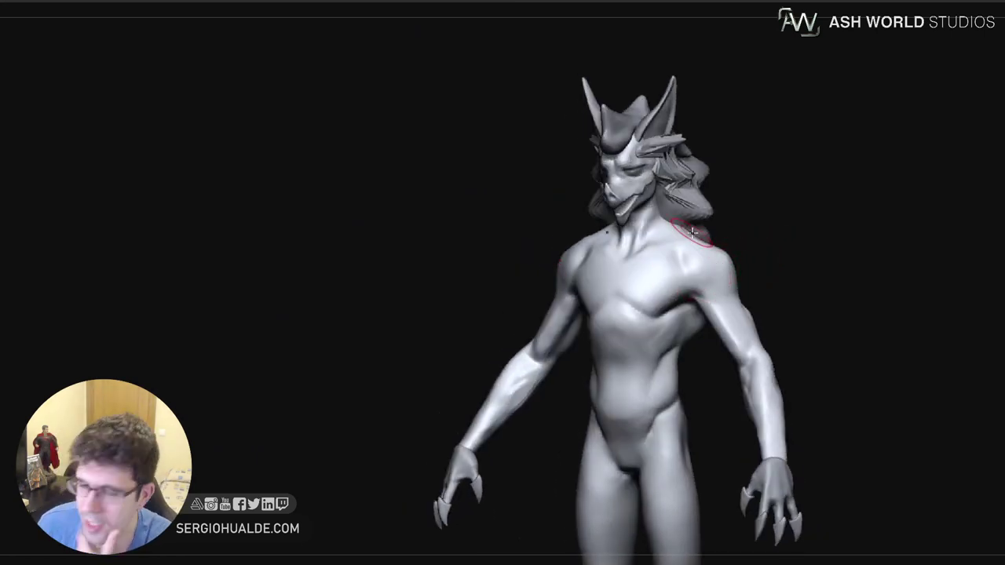
pyautogui.moveTo(749, 317)
pyautogui.keyDown('ctrl'); pyautogui.mouseDown(button='right')
pyautogui.moveTo(778, 280)
pyautogui.moveTo(734, 302)
pyautogui.moveTo(737, 290)
pyautogui.moveTo(702, 253)
pyautogui.mouseUp(button='right'); pyautogui.keyUp('ctrl')
pyautogui.keyDown('ctrl'); pyautogui.moveTo(688, 179); pyautogui.dragTo(694, 236, button='right'); pyautogui.keyUp('ctrl')
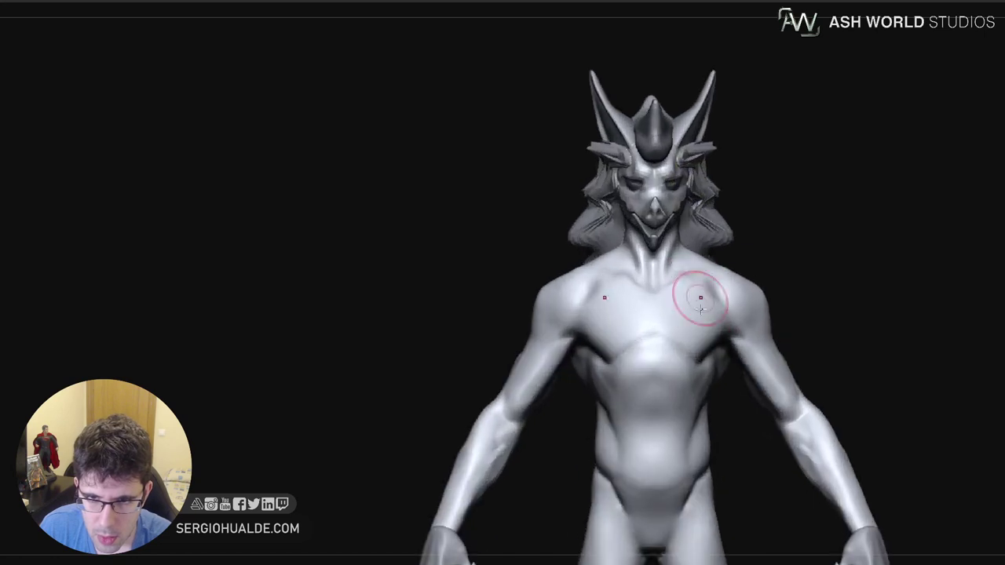
pyautogui.keyDown('ctrl'); pyautogui.moveTo(704, 336); pyautogui.dragTo(663, 261, button='right'); pyautogui.keyUp('ctrl')
pyautogui.keyDown('ctrl'); pyautogui.moveTo(663, 260); pyautogui.dragTo(677, 299, button='right'); pyautogui.keyUp('ctrl')
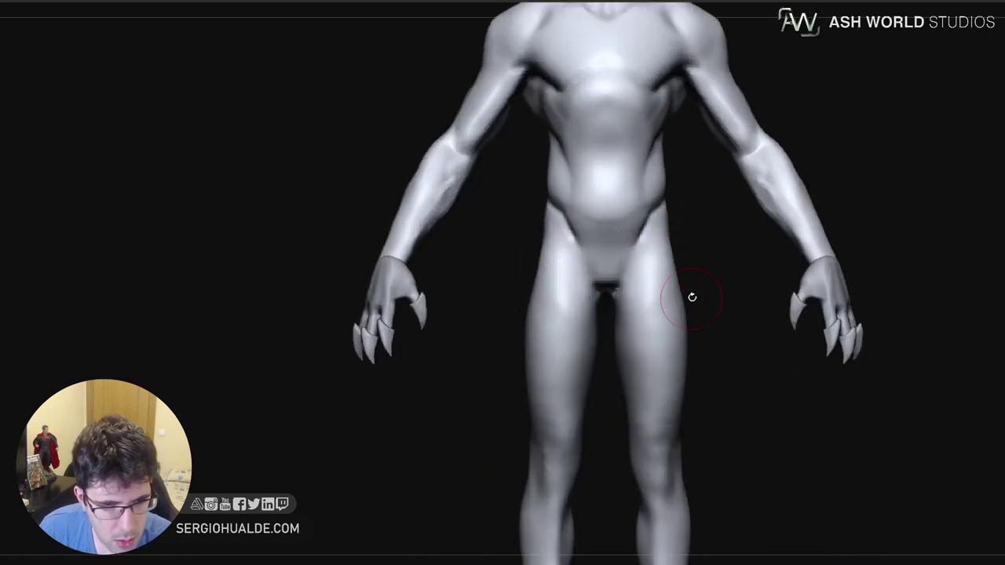
# Widen the outer contour of the thighs in front view
pyautogui.moveTo(681, 302)
pyautogui.mouseDown()
pyautogui.moveTo(690, 303)
pyautogui.moveTo(696, 337)
pyautogui.mouseUp()
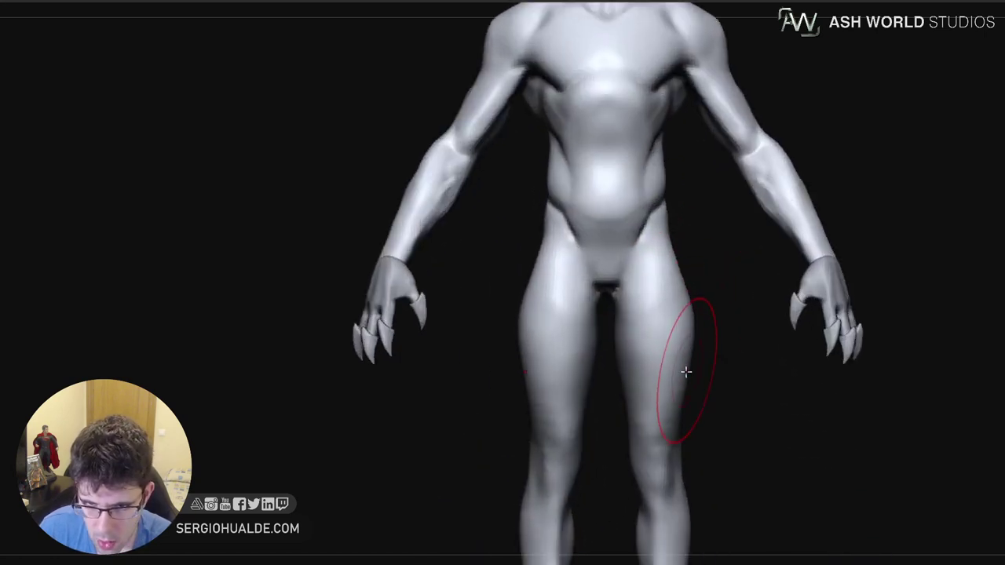
pyautogui.moveTo(686, 372); pyautogui.dragTo(690, 373)
pyautogui.moveTo(694, 317); pyautogui.dragTo(689, 316)
# Define the groove along the side of the thigh between its front and rear muscles
pyautogui.moveTo(754, 320); pyautogui.dragTo(639, 326, button='right')
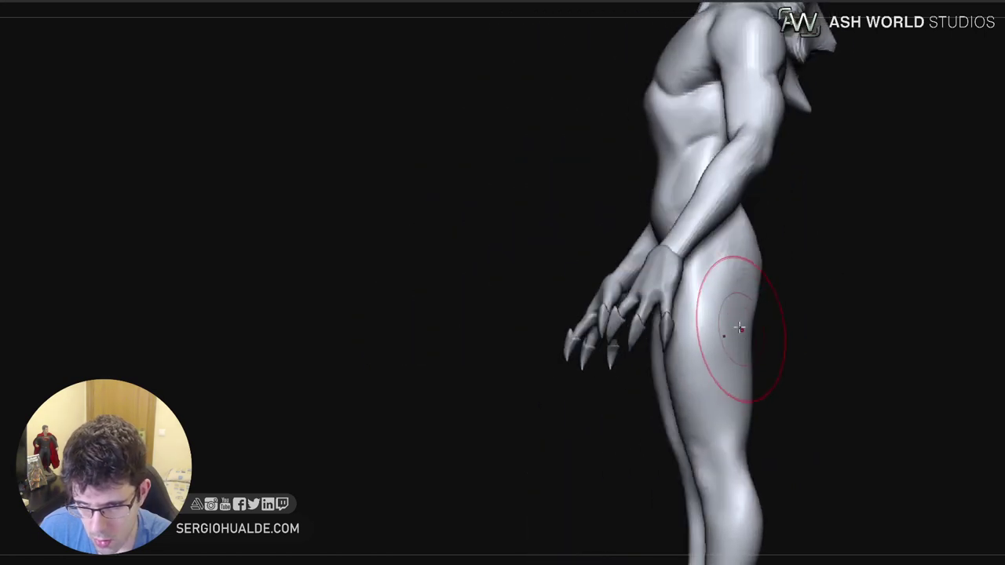
pyautogui.moveTo(720, 290)
pyautogui.mouseDown()
pyautogui.moveTo(738, 345)
pyautogui.moveTo(730, 385)
pyautogui.mouseUp()
pyautogui.moveTo(740, 404); pyautogui.dragTo(709, 412, button='right')
pyautogui.moveTo(735, 357); pyautogui.dragTo(720, 428)
pyautogui.moveTo(725, 295); pyautogui.dragTo(730, 369)
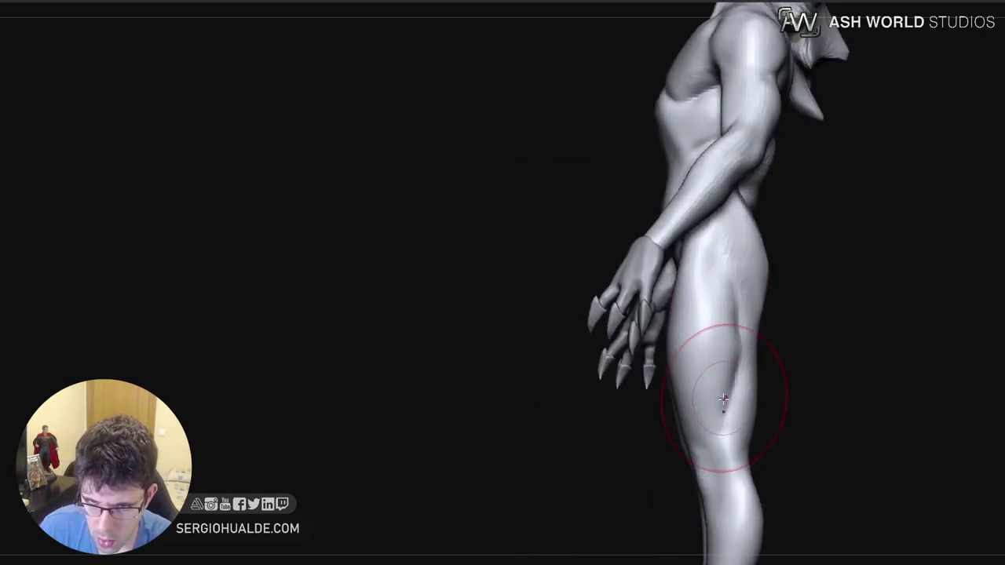
pyautogui.moveTo(686, 311); pyautogui.dragTo(691, 355)
# Sculpt the front of the thigh down toward the knee and define the kneecap area
pyautogui.moveTo(698, 364)
pyautogui.keyDown('shift'); pyautogui.mouseDown(button='right')
pyautogui.moveTo(695, 334)
pyautogui.moveTo(662, 298)
pyautogui.mouseUp(button='right'); pyautogui.keyUp('shift')
pyautogui.press('s')
pyautogui.moveTo(676, 306); pyautogui.dragTo(671, 306)
pyautogui.moveTo(673, 285); pyautogui.dragTo(687, 391)
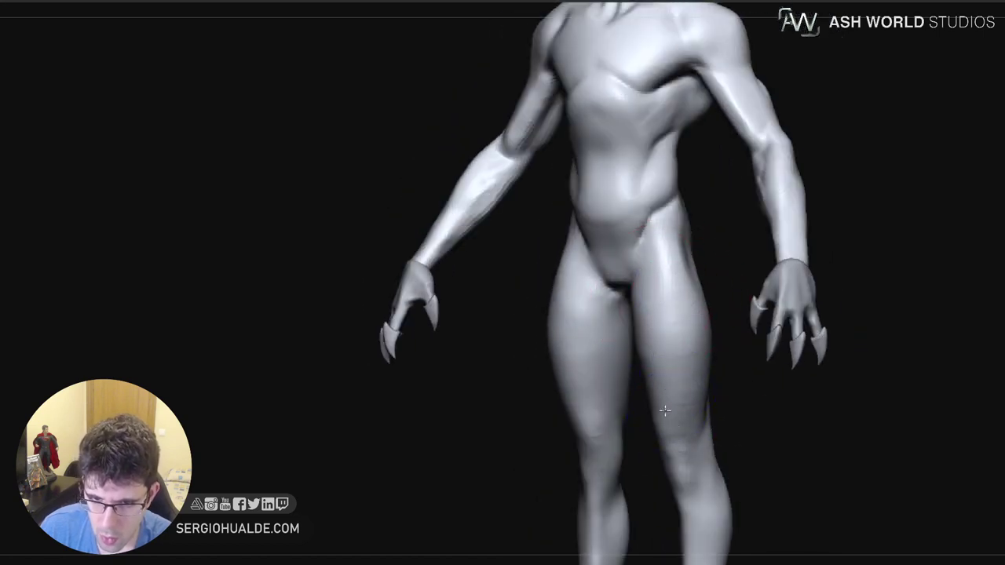
pyautogui.keyDown('shift'); pyautogui.moveTo(677, 424); pyautogui.dragTo(702, 431, button='right'); pyautogui.keyUp('shift')
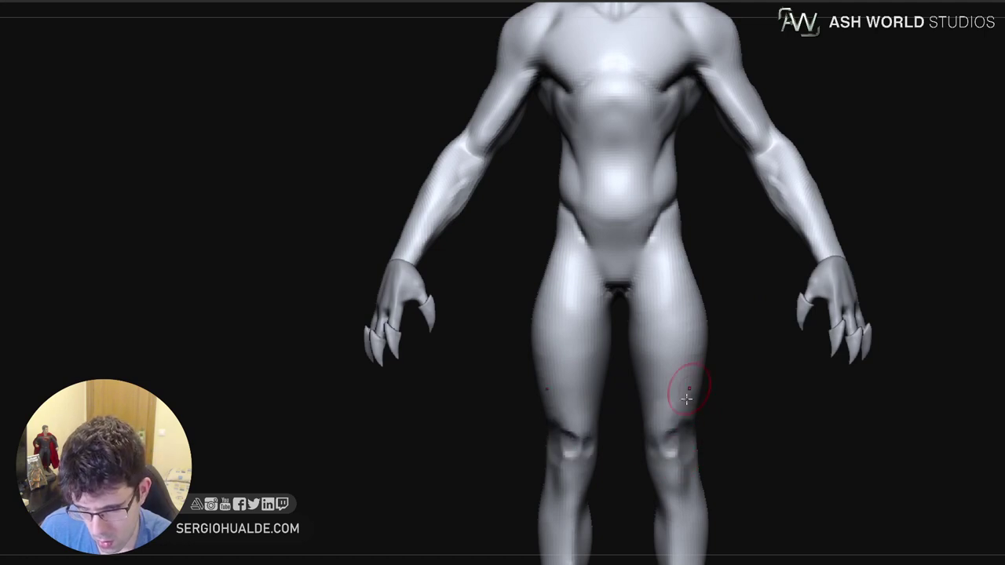
pyautogui.moveTo(695, 459); pyautogui.dragTo(680, 446, button='right')
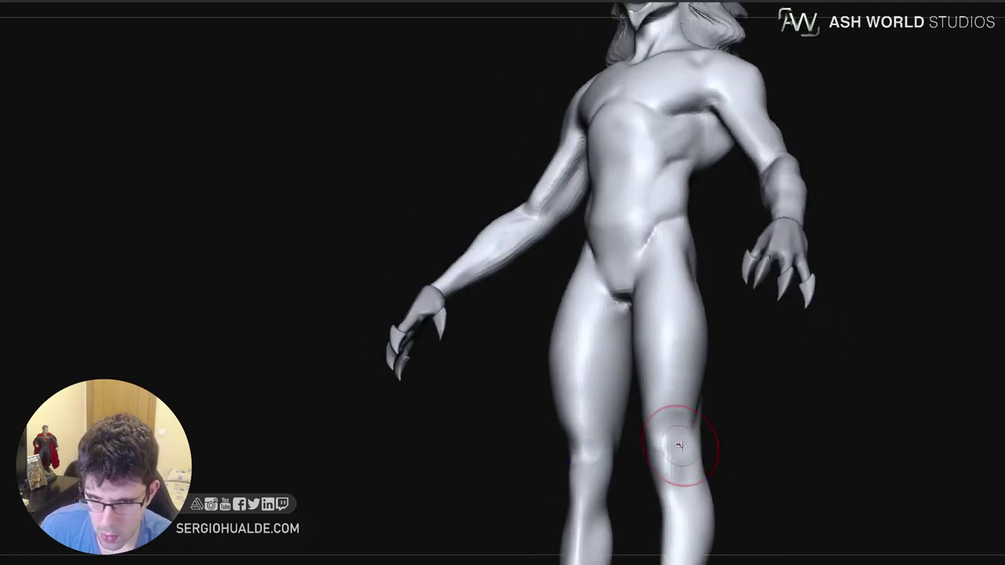
pyautogui.moveTo(671, 380); pyautogui.dragTo(689, 435, button='right')
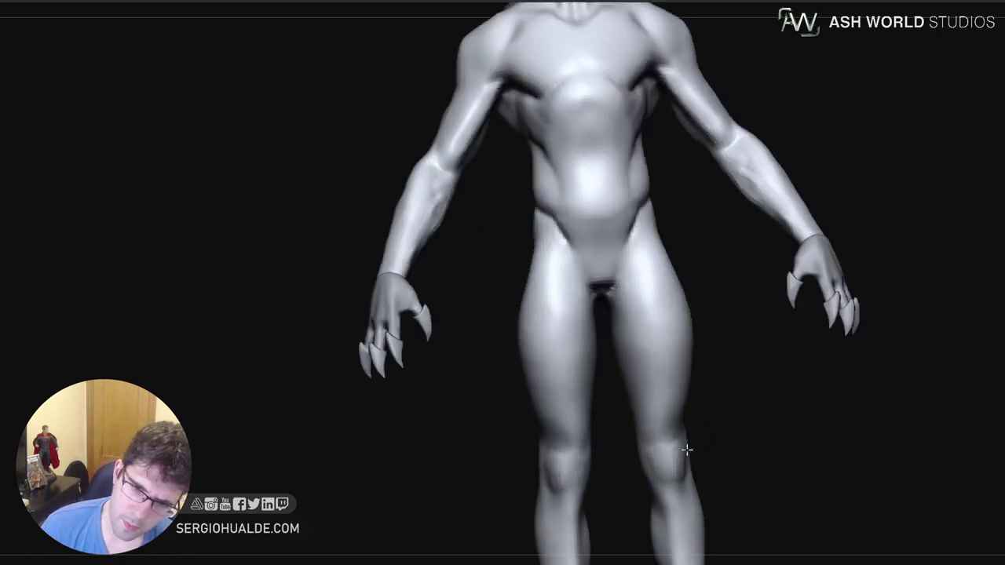
# Refine the outer contour of the knee and the area just below it with a resized brush
pyautogui.keyDown('ctrl'); pyautogui.moveTo(675, 456); pyautogui.dragTo(667, 429, button='right'); pyautogui.keyUp('ctrl')
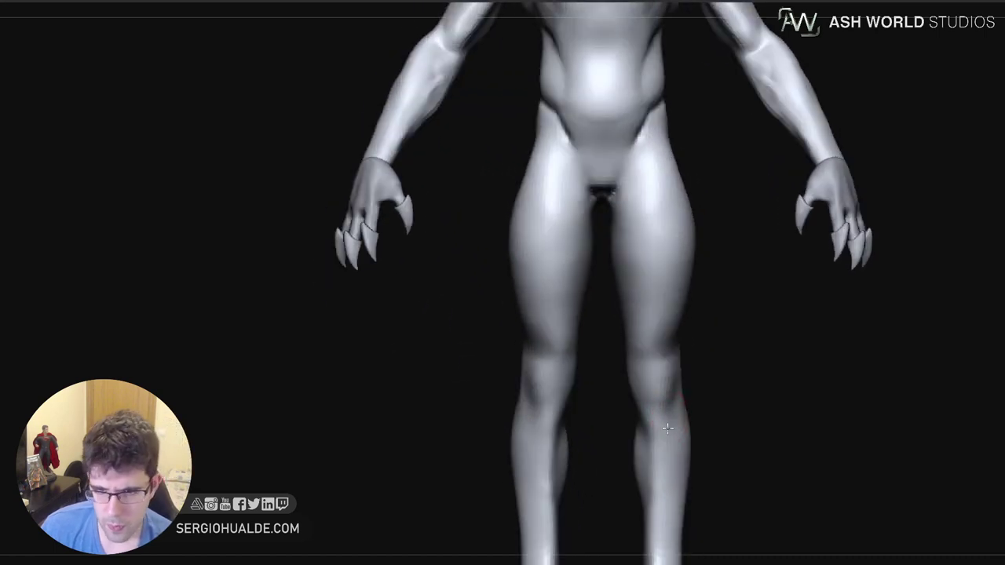
pyautogui.press('s')
pyautogui.moveTo(675, 402); pyautogui.dragTo(681, 387)
pyautogui.moveTo(673, 399)
pyautogui.mouseDown(button='right')
pyautogui.moveTo(700, 401)
pyautogui.moveTo(612, 384)
pyautogui.mouseUp(button='right')
pyautogui.press('s')
pyautogui.moveTo(675, 386); pyautogui.dragTo(667, 385)
pyautogui.moveTo(666, 393); pyautogui.dragTo(689, 308, button='right')
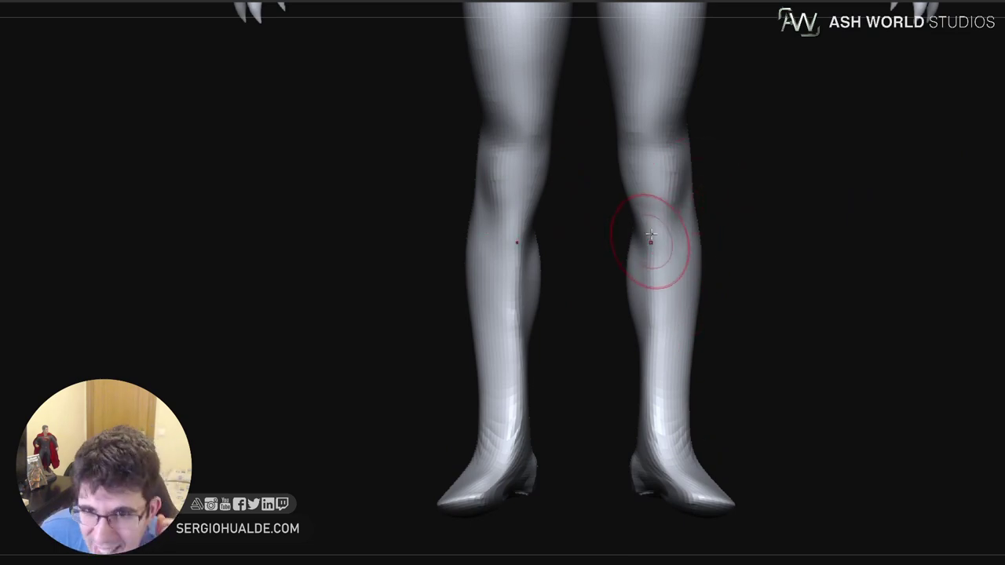
# Adjust the inner knee transition and shape the shin below it
pyautogui.moveTo(691, 269)
pyautogui.keyDown('ctrl'); pyautogui.mouseDown(button='right')
pyautogui.moveTo(684, 218)
pyautogui.moveTo(648, 301)
pyautogui.moveTo(652, 250)
pyautogui.moveTo(673, 251)
pyautogui.mouseUp(button='right'); pyautogui.keyUp('ctrl')
pyautogui.moveTo(652, 249); pyautogui.dragTo(665, 254)
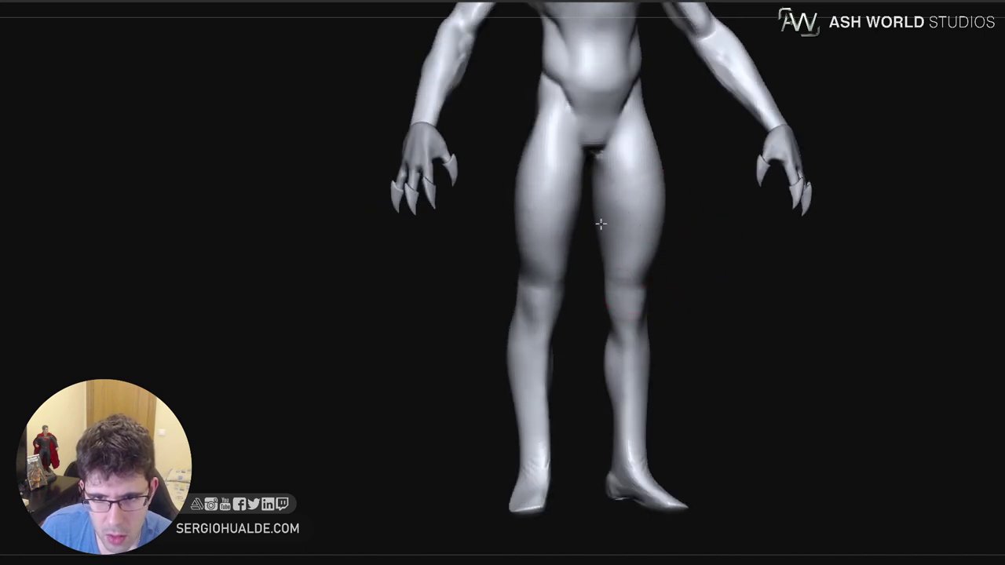
pyautogui.moveTo(662, 278); pyautogui.dragTo(634, 283, button='right')
pyautogui.moveTo(653, 270); pyautogui.dragTo(639, 290)
pyautogui.moveTo(670, 330); pyautogui.dragTo(637, 332, button='right')
pyautogui.press('s')
pyautogui.moveTo(657, 336)
pyautogui.mouseDown()
pyautogui.moveTo(648, 333)
pyautogui.moveTo(652, 385)
pyautogui.moveTo(666, 426)
pyautogui.mouseUp()
# Adjust the outer contour of the calf from the front and side
pyautogui.moveTo(658, 449); pyautogui.dragTo(694, 458, button='right')
pyautogui.keyDown('alt'); pyautogui.moveTo(681, 366); pyautogui.dragTo(680, 406, button='right'); pyautogui.keyUp('alt')
pyautogui.moveTo(671, 365); pyautogui.dragTo(667, 364)
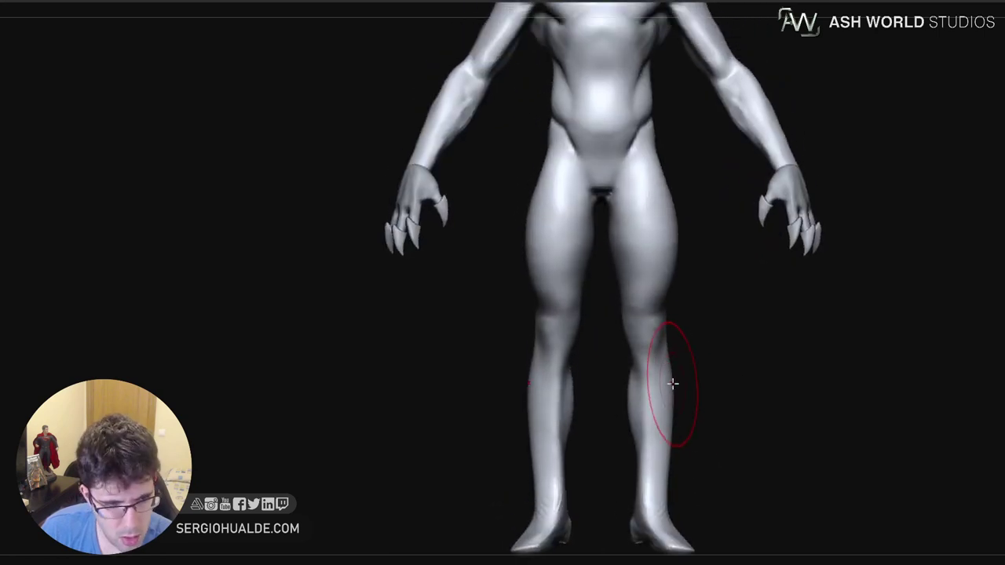
pyautogui.moveTo(675, 382); pyautogui.dragTo(591, 390, button='right')
pyautogui.moveTo(695, 397); pyautogui.dragTo(735, 395, button='right')
pyautogui.moveTo(735, 392); pyautogui.dragTo(729, 390)
# Refine the calf bulge and the hollow behind the knee, working from the back and side
pyautogui.moveTo(720, 402); pyautogui.dragTo(686, 407, button='right')
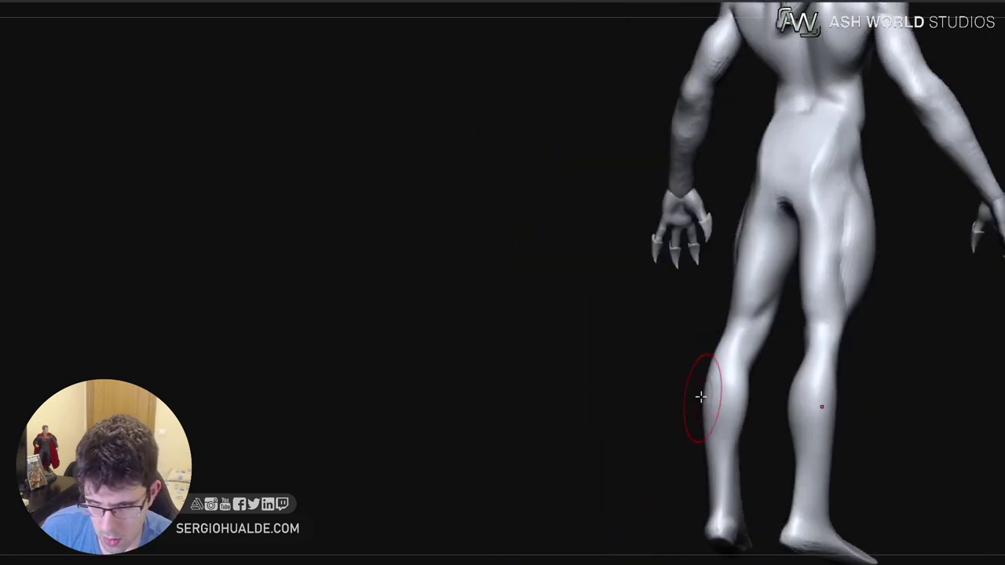
pyautogui.moveTo(699, 398); pyautogui.dragTo(704, 400)
pyautogui.moveTo(697, 404)
pyautogui.mouseDown(button='right')
pyautogui.moveTo(695, 415)
pyautogui.moveTo(713, 404)
pyautogui.mouseUp(button='right')
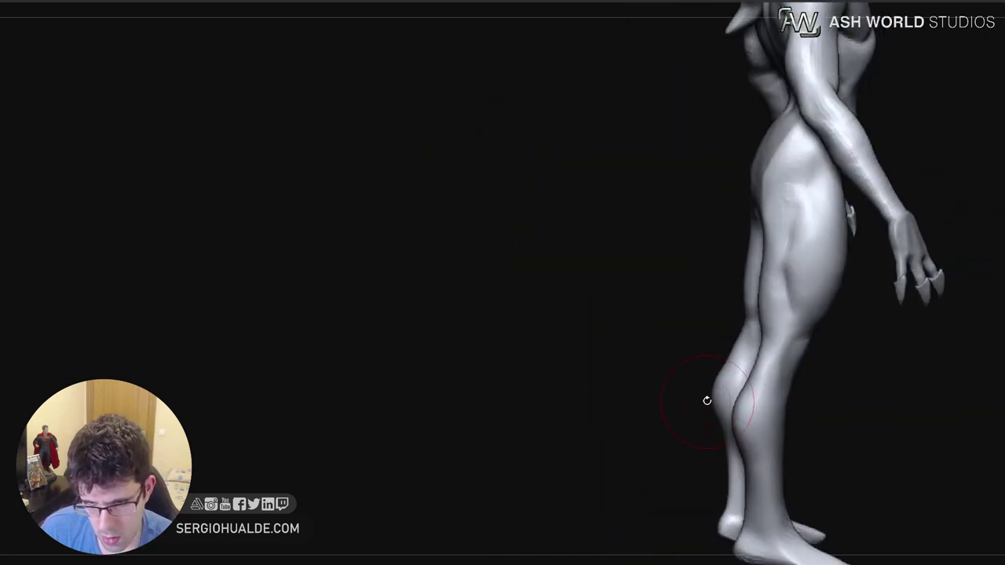
pyautogui.moveTo(723, 363); pyautogui.dragTo(731, 366)
pyautogui.moveTo(731, 377); pyautogui.dragTo(833, 437, button='right')
pyautogui.moveTo(743, 390); pyautogui.dragTo(741, 392, button='right')
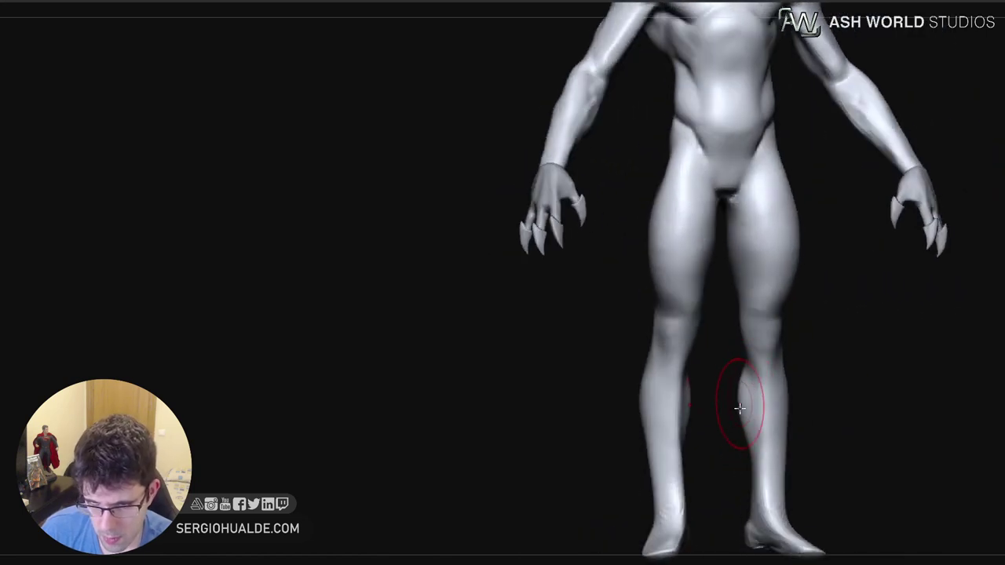
pyautogui.keyDown('alt'); pyautogui.moveTo(751, 451); pyautogui.dragTo(737, 405, button='right'); pyautogui.keyUp('alt')
# Reshape the inner calf and the lower leg down to the ankle, adjusting the back contour of the calf
pyautogui.moveTo(736, 404); pyautogui.dragTo(722, 406, button='right')
pyautogui.moveTo(711, 408); pyautogui.dragTo(715, 380)
pyautogui.moveTo(738, 397)
pyautogui.mouseDown()
pyautogui.moveTo(702, 411)
pyautogui.moveTo(717, 406)
pyautogui.mouseUp()
pyautogui.moveTo(695, 411); pyautogui.dragTo(720, 421, button='right')
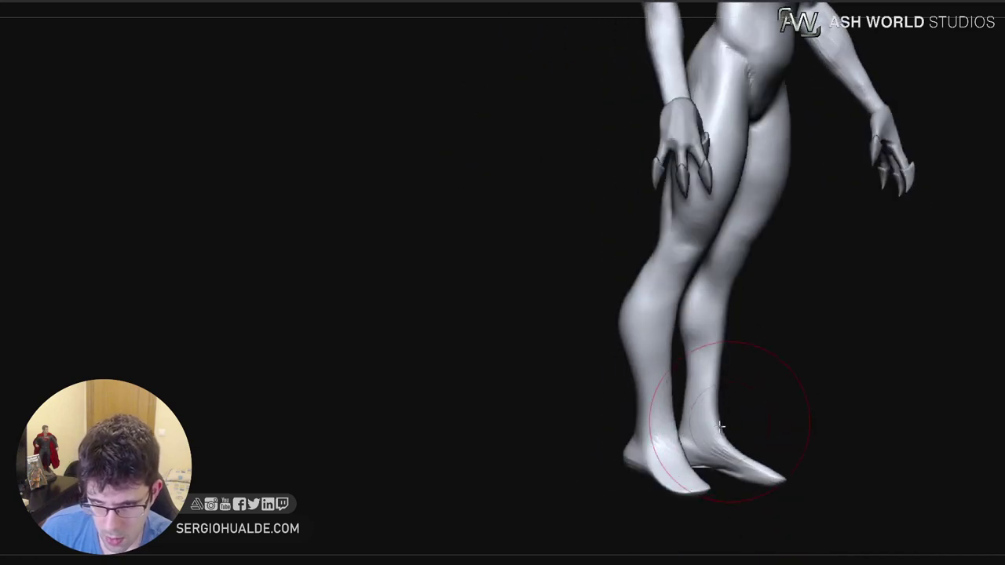
pyautogui.moveTo(720, 421); pyautogui.dragTo(714, 422)
pyautogui.moveTo(714, 422); pyautogui.dragTo(714, 390, button='right')
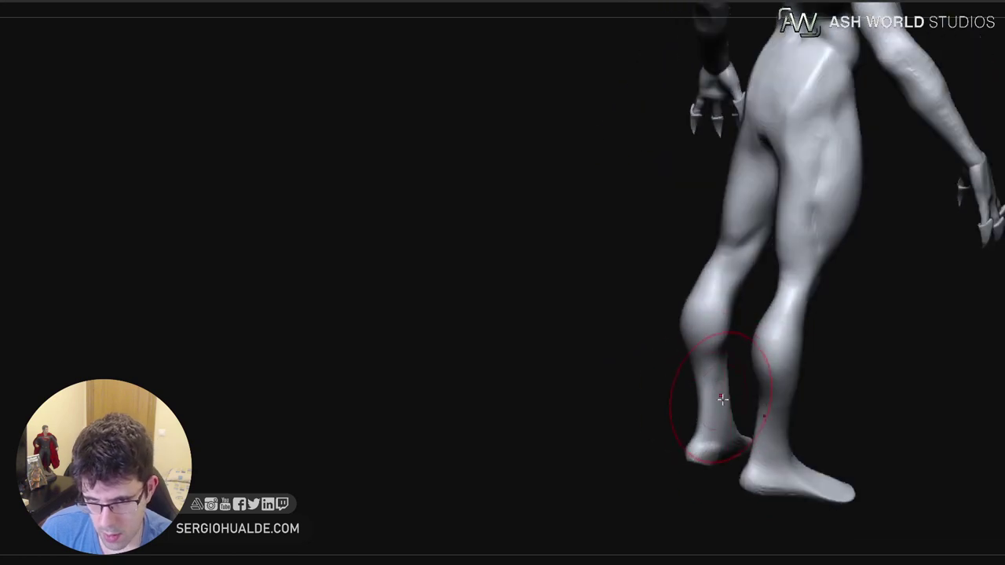
pyautogui.moveTo(722, 410); pyautogui.dragTo(727, 421)
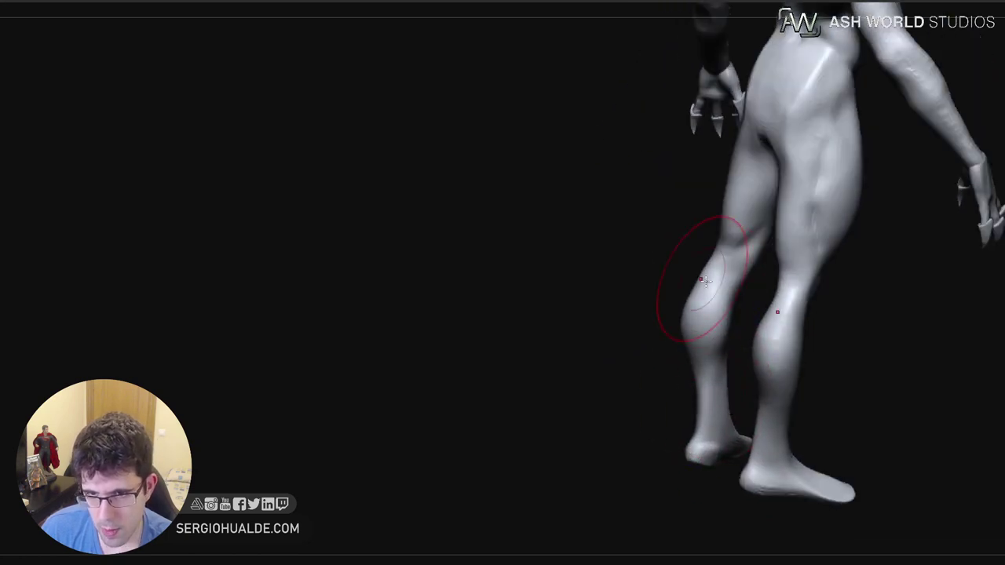
pyautogui.moveTo(702, 278); pyautogui.dragTo(706, 272)
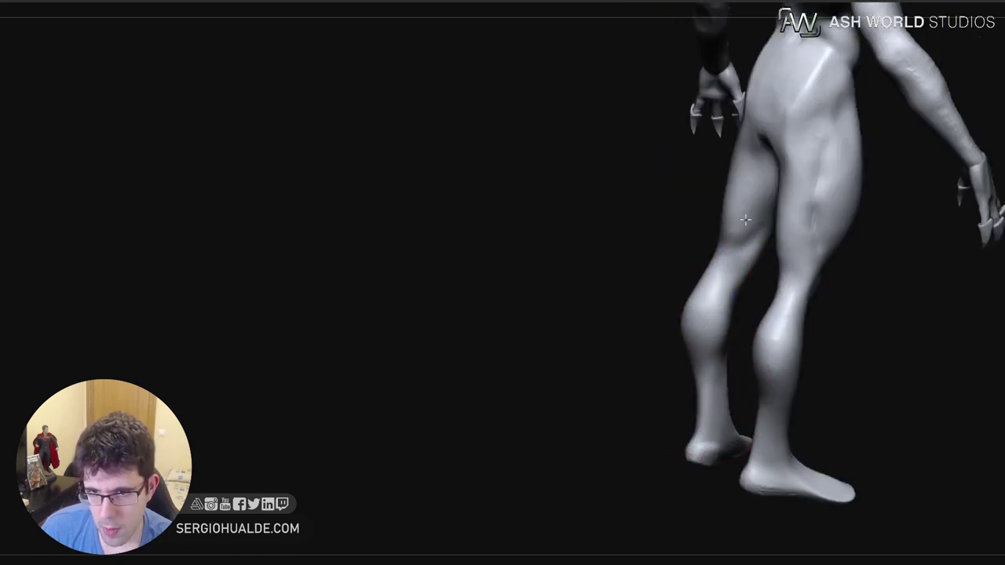
# Smooth the feet and ankles and display the mesh wireframe to check their topology
pyautogui.moveTo(750, 266); pyautogui.dragTo(763, 196, button='right')
pyautogui.moveTo(764, 196)
pyautogui.keyDown('shift'); pyautogui.mouseDown(button='right')
pyautogui.moveTo(827, 316)
pyautogui.moveTo(728, 265)
pyautogui.moveTo(711, 340)
pyautogui.moveTo(688, 258)
pyautogui.moveTo(690, 325)
pyautogui.mouseUp(button='right'); pyautogui.keyUp('shift')
pyautogui.moveTo(647, 299)
pyautogui.mouseDown(button='right')
pyautogui.moveTo(643, 327)
pyautogui.moveTo(656, 223)
pyautogui.mouseUp(button='right')
pyautogui.moveTo(656, 223)
pyautogui.keyDown('ctrl'); pyautogui.mouseDown(button='right')
pyautogui.moveTo(661, 269)
pyautogui.moveTo(673, 263)
pyautogui.moveTo(660, 251)
pyautogui.moveTo(667, 341)
pyautogui.mouseUp(button='right'); pyautogui.keyUp('ctrl')
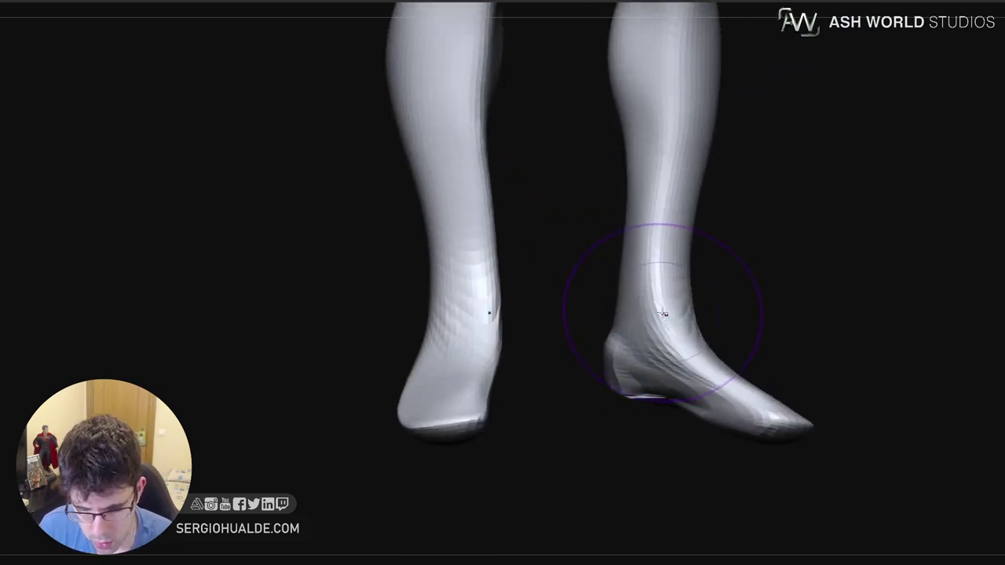
pyautogui.hotkey('shift', 'f')
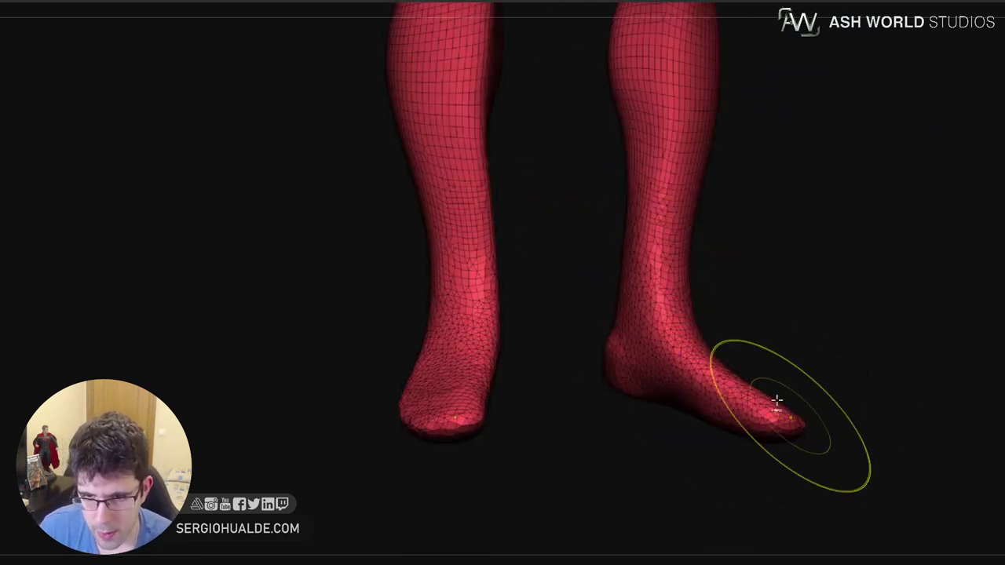
pyautogui.keyDown('ctrl'); pyautogui.moveTo(776, 400); pyautogui.dragTo(769, 346, button='right'); pyautogui.keyUp('ctrl')
pyautogui.moveTo(770, 346); pyautogui.dragTo(751, 330, button='right')
# Increase the mesh density of the lower legs and feet from mid-calf down, checking the wireframe before hiding it
pyautogui.press('s')
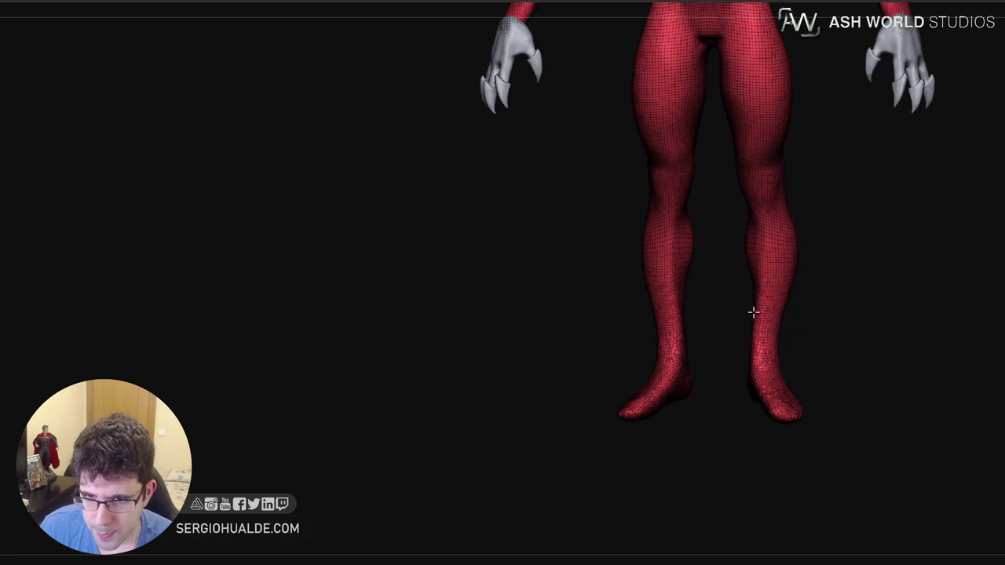
pyautogui.moveTo(797, 396); pyautogui.dragTo(801, 377, button='right')
pyautogui.press('s')
pyautogui.moveTo(793, 377)
pyautogui.mouseDown()
pyautogui.moveTo(763, 406)
pyautogui.moveTo(723, 375)
pyautogui.moveTo(759, 287)
pyautogui.mouseUp()
pyautogui.moveTo(767, 345); pyautogui.dragTo(821, 349, button='right')
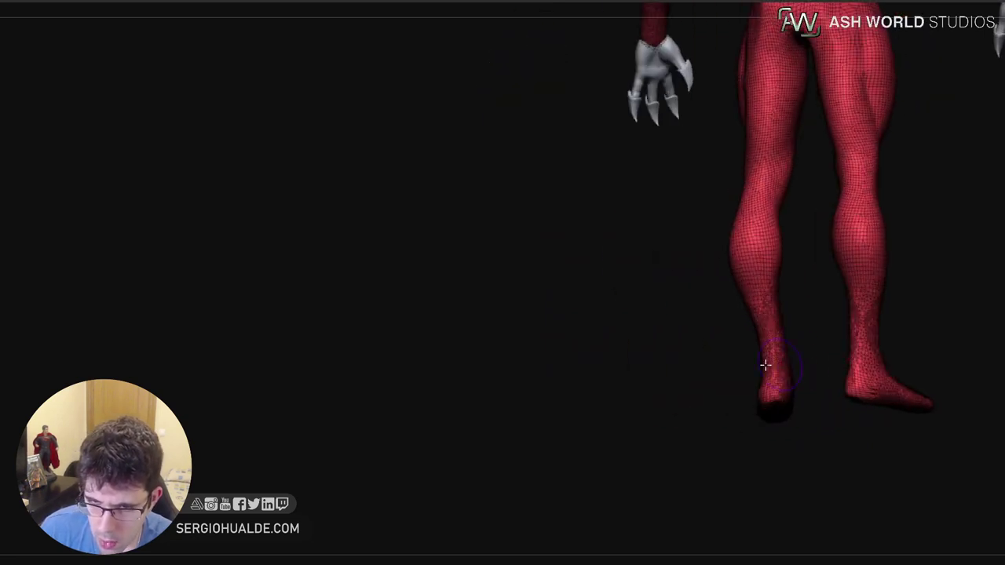
pyautogui.keyDown('ctrl'); pyautogui.moveTo(765, 363); pyautogui.dragTo(773, 394); pyautogui.keyUp('ctrl')
pyautogui.moveTo(754, 423)
pyautogui.mouseDown(button='right')
pyautogui.moveTo(789, 354)
pyautogui.moveTo(740, 343)
pyautogui.mouseUp(button='right')
pyautogui.keyDown('ctrl'); pyautogui.moveTo(740, 343); pyautogui.dragTo(727, 415); pyautogui.keyUp('ctrl')
pyautogui.moveTo(727, 415); pyautogui.dragTo(765, 375, button='right')
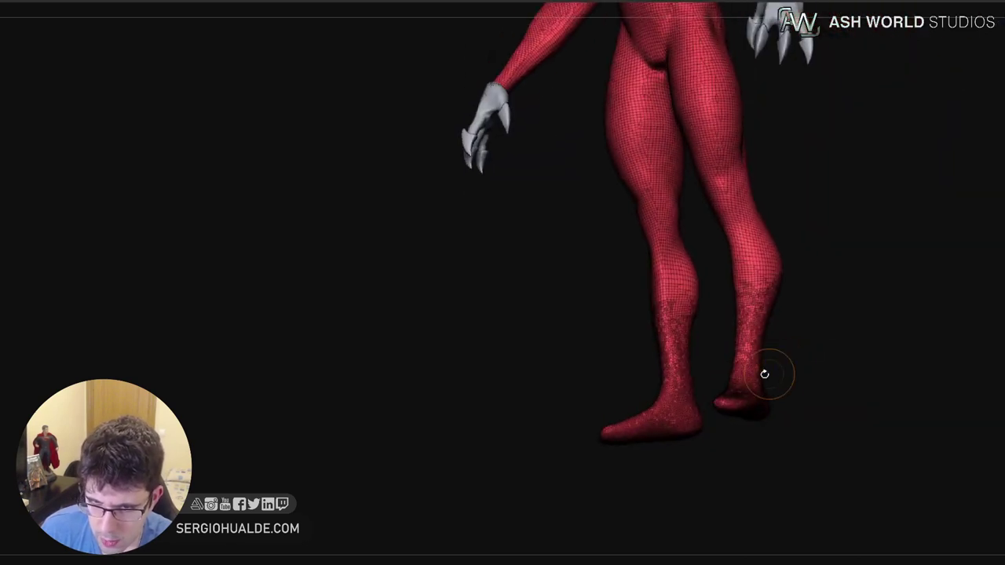
pyautogui.keyDown('ctrl'); pyautogui.moveTo(760, 294); pyautogui.dragTo(748, 349); pyautogui.keyUp('ctrl')
pyautogui.moveTo(730, 406); pyautogui.dragTo(777, 388, button='right')
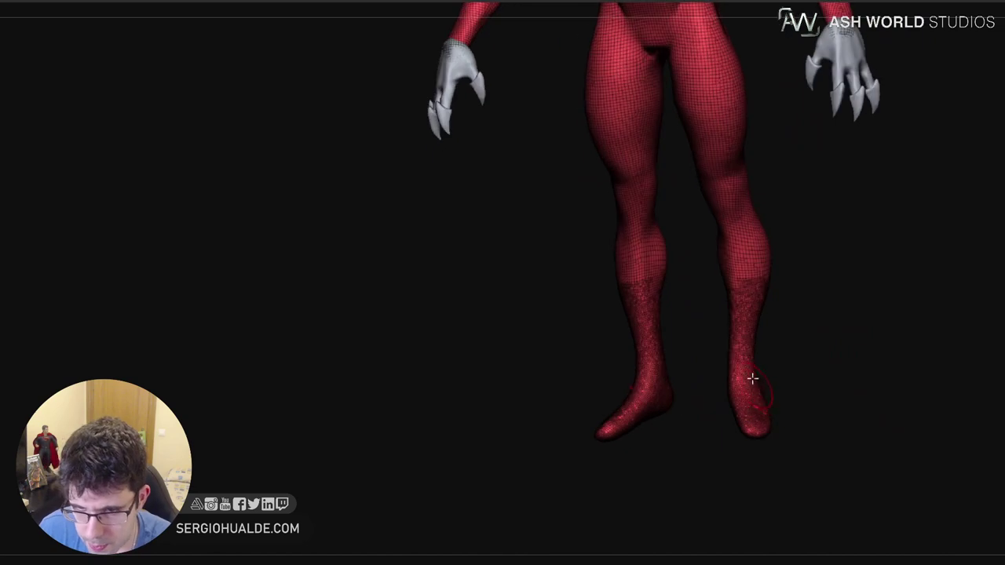
pyautogui.keyDown('ctrl'); pyautogui.moveTo(751, 348); pyautogui.dragTo(712, 390, button='right'); pyautogui.keyUp('ctrl')
pyautogui.hotkey('shift', 'f')
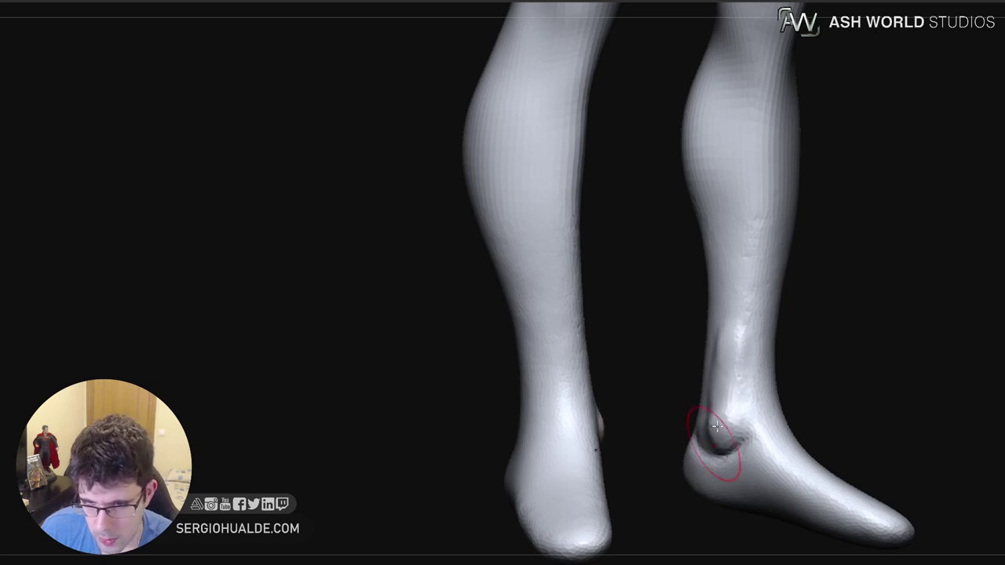
# Shape the inner ankle bone and the bony ridge running from it up the lower shin
pyautogui.moveTo(717, 427); pyautogui.dragTo(731, 433, button='right')
pyautogui.moveTo(739, 416); pyautogui.dragTo(749, 372)
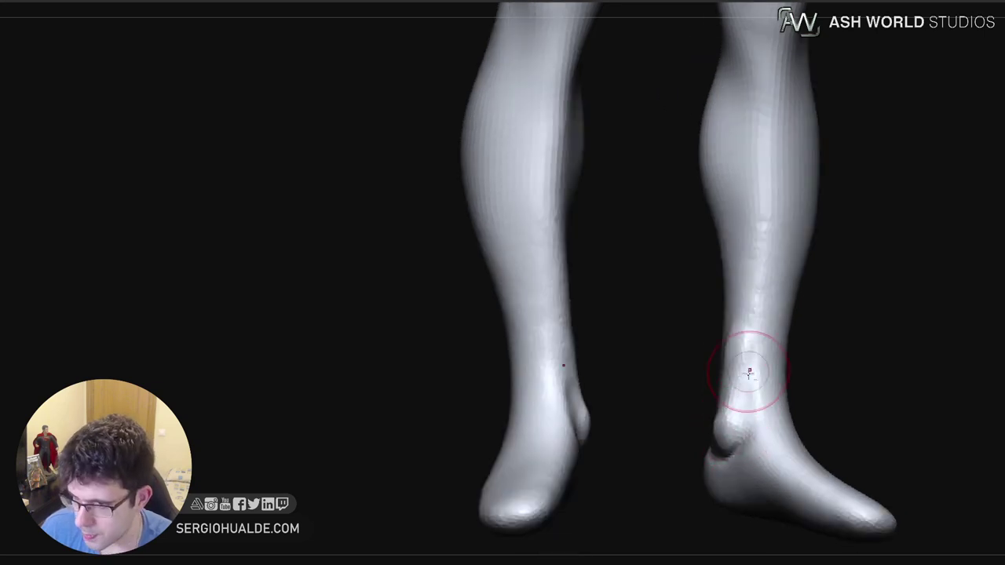
pyautogui.keyDown('alt'); pyautogui.moveTo(746, 392); pyautogui.dragTo(740, 353, button='right'); pyautogui.keyUp('alt')
pyautogui.moveTo(741, 337)
pyautogui.mouseDown()
pyautogui.moveTo(755, 438)
pyautogui.moveTo(747, 322)
pyautogui.moveTo(751, 400)
pyautogui.mouseUp()
pyautogui.moveTo(751, 406); pyautogui.dragTo(756, 316, button='right')
pyautogui.moveTo(733, 302); pyautogui.dragTo(710, 377)
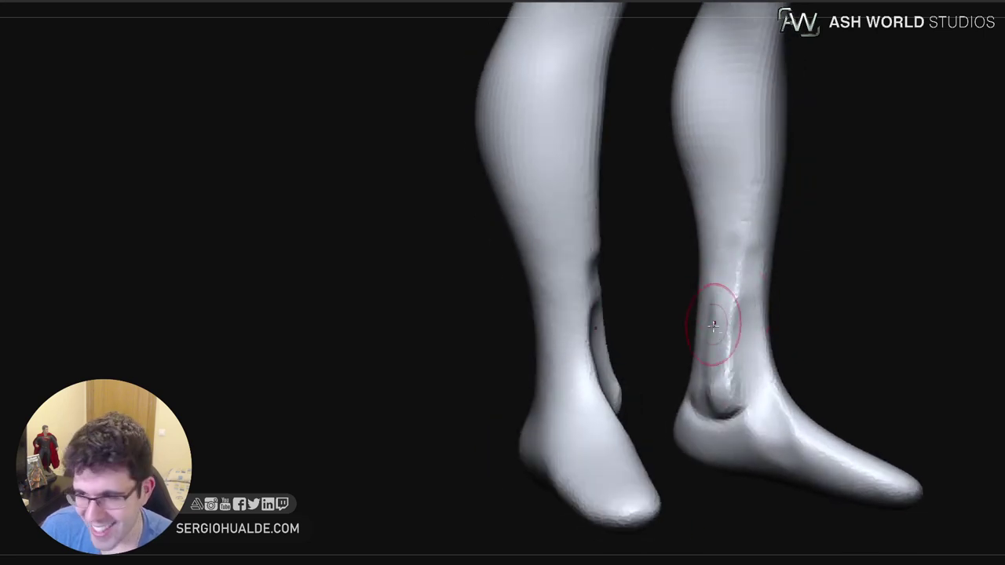
# Carve the hollow behind the inner ankle bone, between the lower shin and the heel
pyautogui.moveTo(713, 325); pyautogui.dragTo(808, 338, button='right')
pyautogui.moveTo(696, 377); pyautogui.dragTo(704, 288)
pyautogui.moveTo(703, 288)
pyautogui.mouseDown()
pyautogui.moveTo(690, 385)
pyautogui.moveTo(705, 268)
pyautogui.mouseUp()
pyautogui.moveTo(704, 268); pyautogui.dragTo(676, 401)
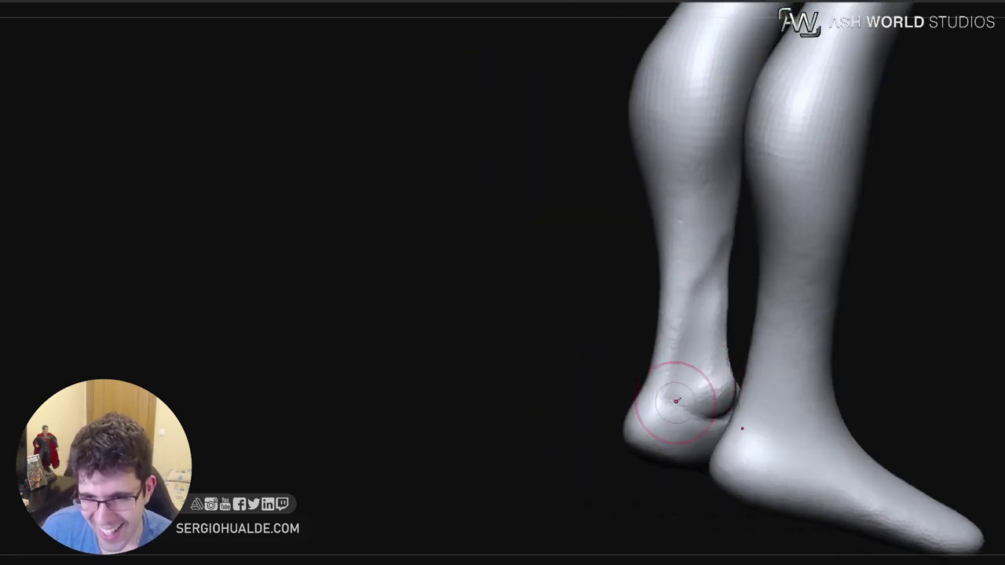
pyautogui.moveTo(676, 401); pyautogui.dragTo(741, 368, button='right')
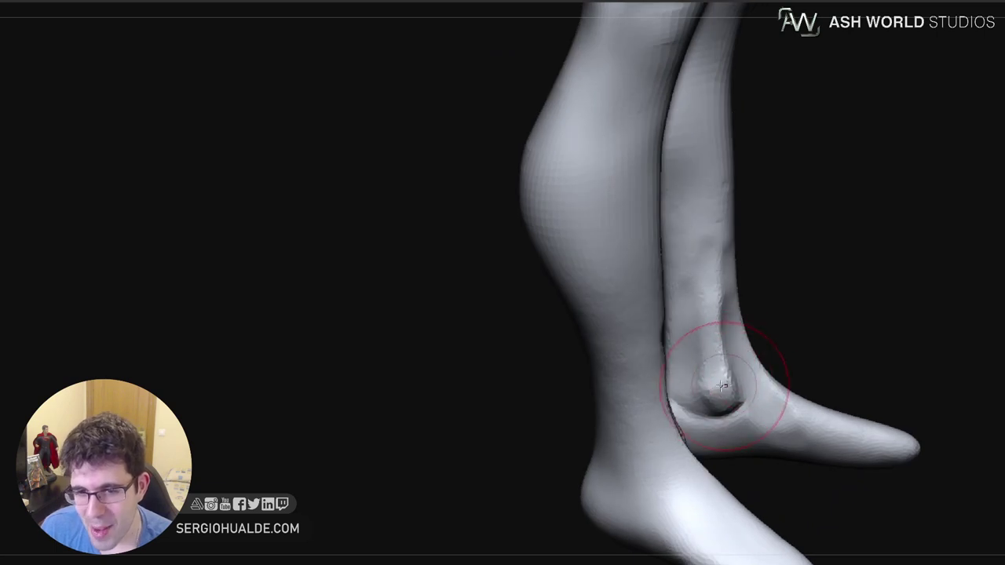
# Refine the inner ankle bone and blend its surroundings into the lower leg and the side of the foot
pyautogui.moveTo(708, 323); pyautogui.dragTo(715, 308)
pyautogui.moveTo(715, 310); pyautogui.dragTo(684, 320, button='right')
pyautogui.moveTo(698, 368); pyautogui.dragTo(697, 317)
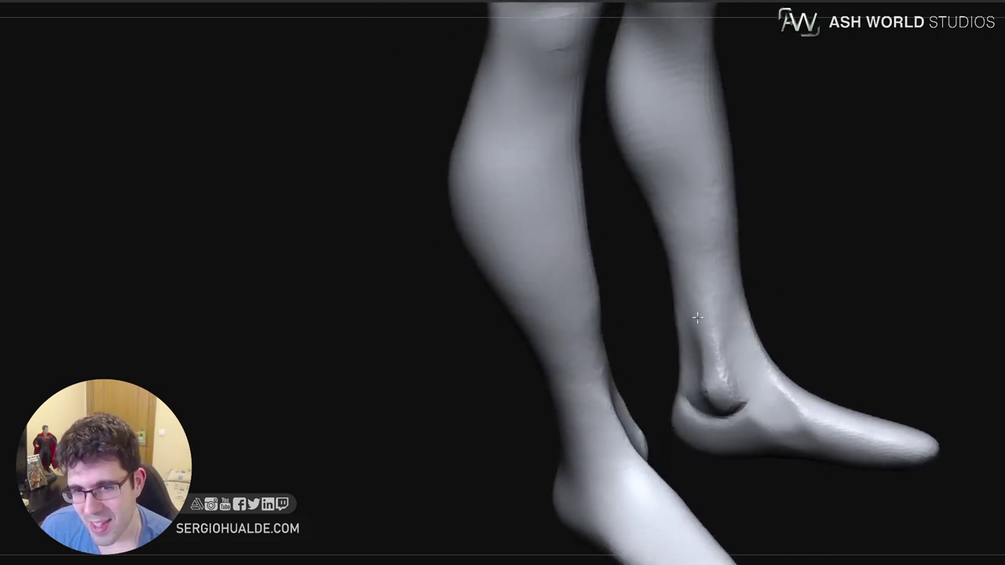
pyautogui.moveTo(746, 363); pyautogui.dragTo(719, 371, button='right')
pyautogui.moveTo(744, 408); pyautogui.dragTo(744, 432)
pyautogui.keyDown('alt'); pyautogui.moveTo(737, 419); pyautogui.dragTo(719, 363, button='right'); pyautogui.keyUp('alt')
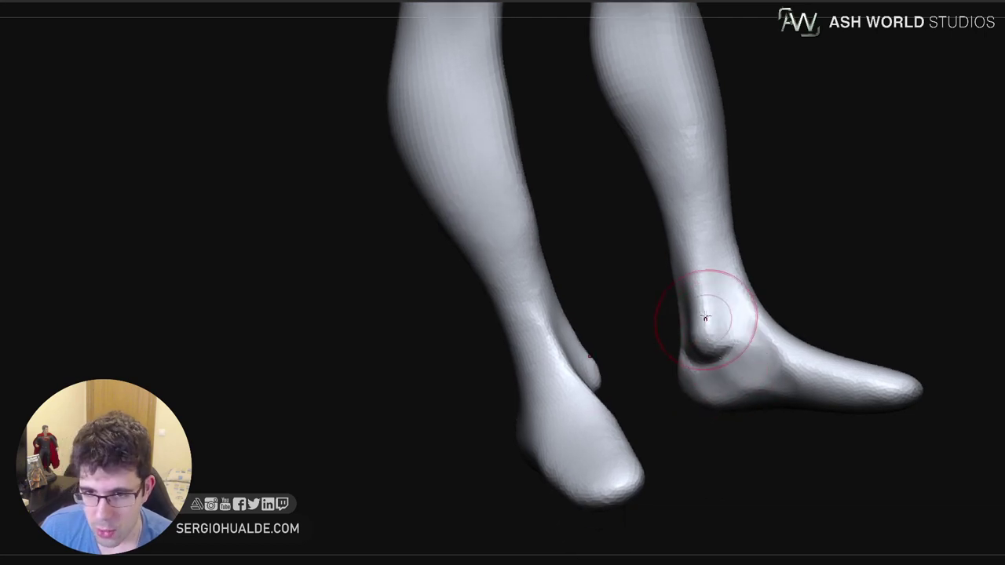
pyautogui.moveTo(704, 317); pyautogui.dragTo(716, 289, button='right')
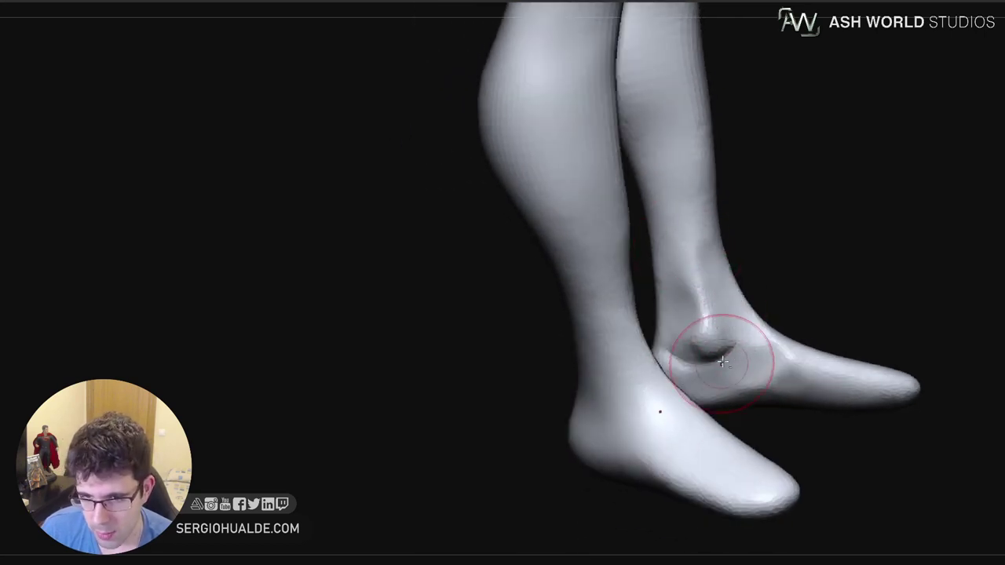
pyautogui.moveTo(683, 243); pyautogui.dragTo(686, 346)
# Sculpt the outer ankle bone with a smaller brush, carving around it and softening its transition into the foot
pyautogui.moveTo(747, 370); pyautogui.dragTo(686, 363, button='right')
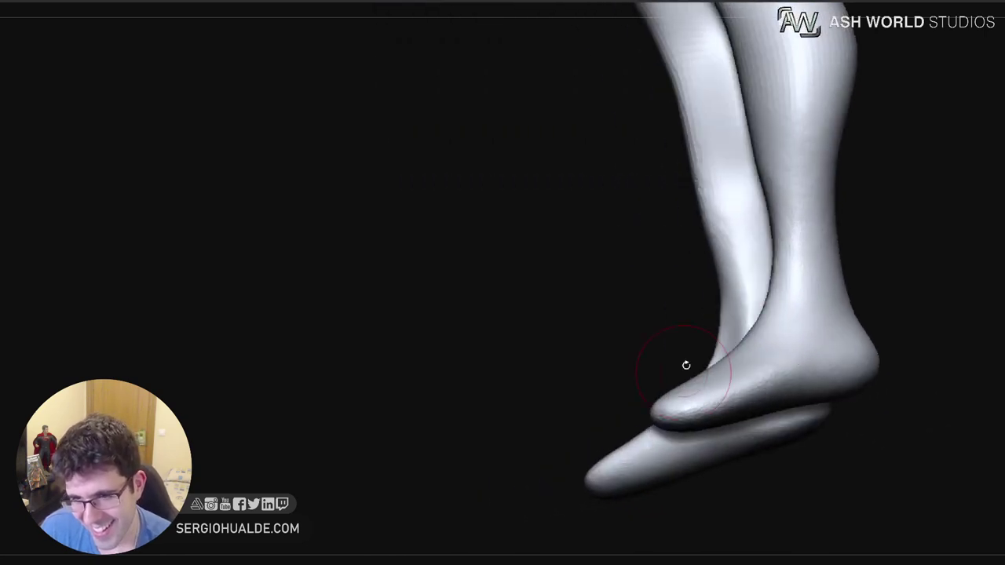
pyautogui.moveTo(820, 345)
pyautogui.mouseDown(button='right')
pyautogui.moveTo(807, 332)
pyautogui.moveTo(743, 342)
pyautogui.mouseUp(button='right')
pyautogui.press('[')
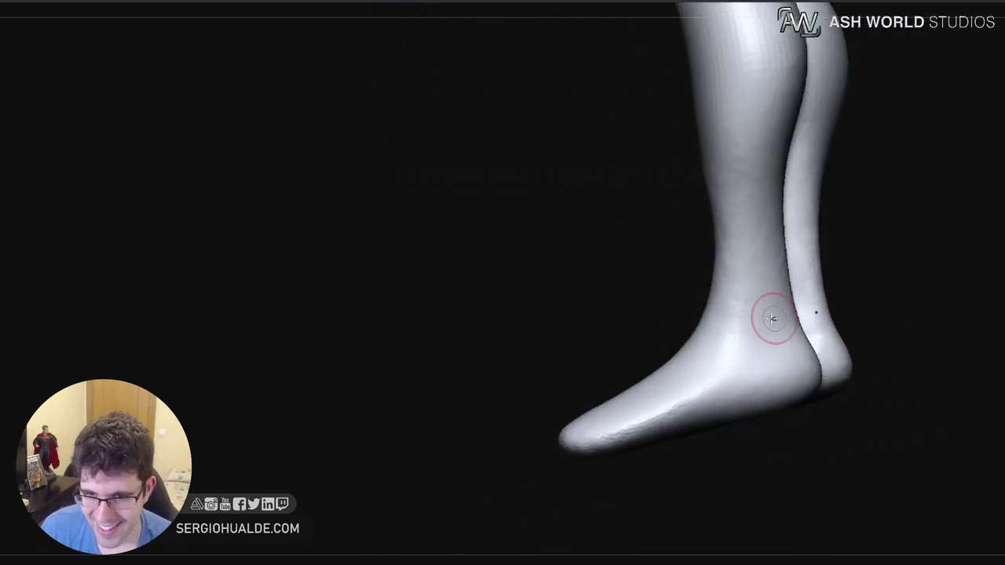
pyautogui.moveTo(764, 337)
pyautogui.mouseDown()
pyautogui.moveTo(762, 347)
pyautogui.moveTo(755, 305)
pyautogui.moveTo(762, 347)
pyautogui.moveTo(755, 355)
pyautogui.moveTo(729, 343)
pyautogui.moveTo(725, 313)
pyautogui.mouseUp()
pyautogui.moveTo(771, 333); pyautogui.dragTo(754, 302, button='right')
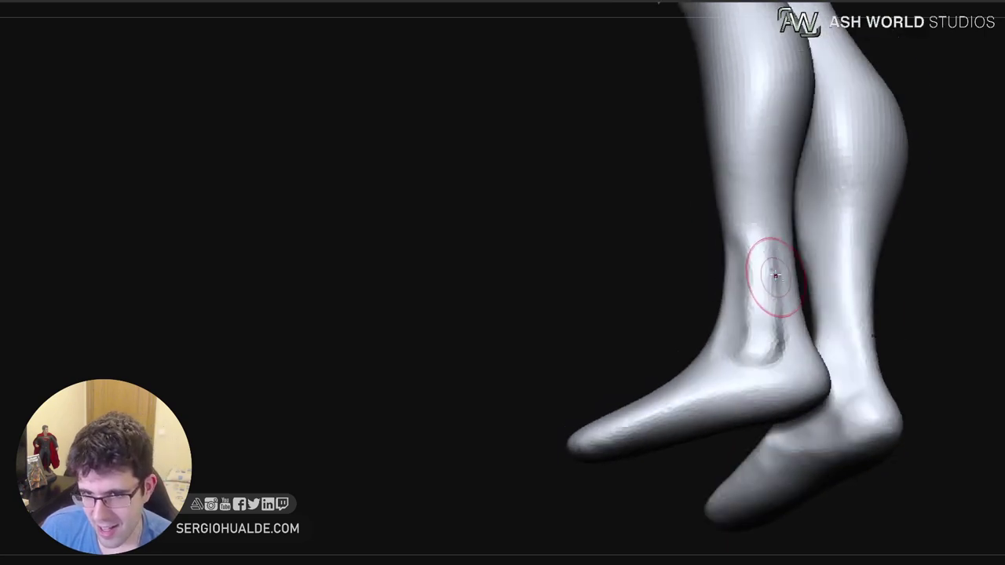
pyautogui.moveTo(774, 276); pyautogui.dragTo(777, 326)
pyautogui.moveTo(779, 372); pyautogui.dragTo(755, 369)
pyautogui.moveTo(746, 385); pyautogui.dragTo(784, 399, button='right')
pyautogui.moveTo(762, 361); pyautogui.dragTo(750, 354)
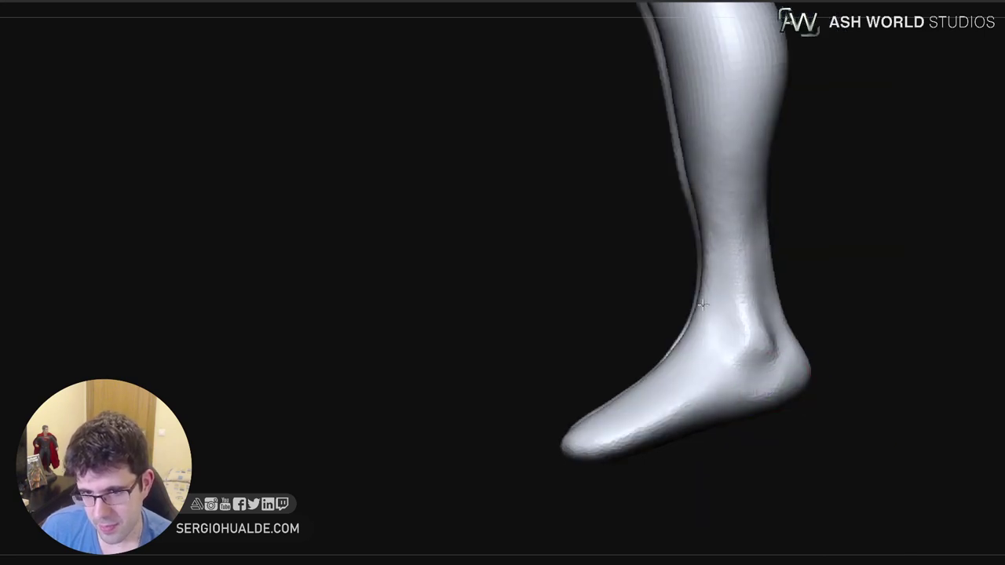
# Define the tendon ridges and grooves on top of the foot, from the ankle towards the toes
pyautogui.moveTo(674, 404); pyautogui.dragTo(658, 347, button='right')
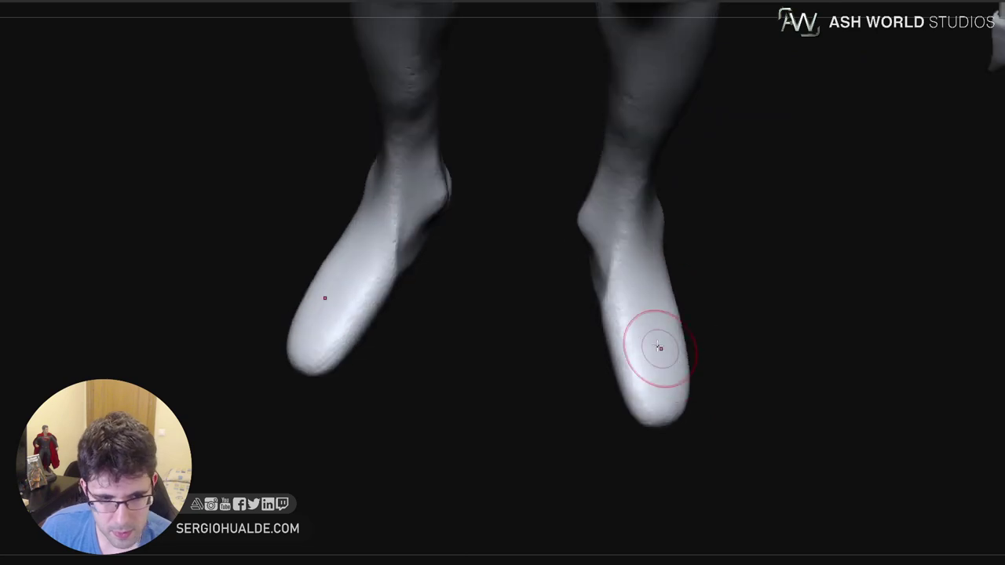
pyautogui.moveTo(640, 267); pyautogui.dragTo(624, 316)
pyautogui.moveTo(634, 248); pyautogui.dragTo(646, 341)
pyautogui.moveTo(646, 348); pyautogui.dragTo(687, 362, button='right')
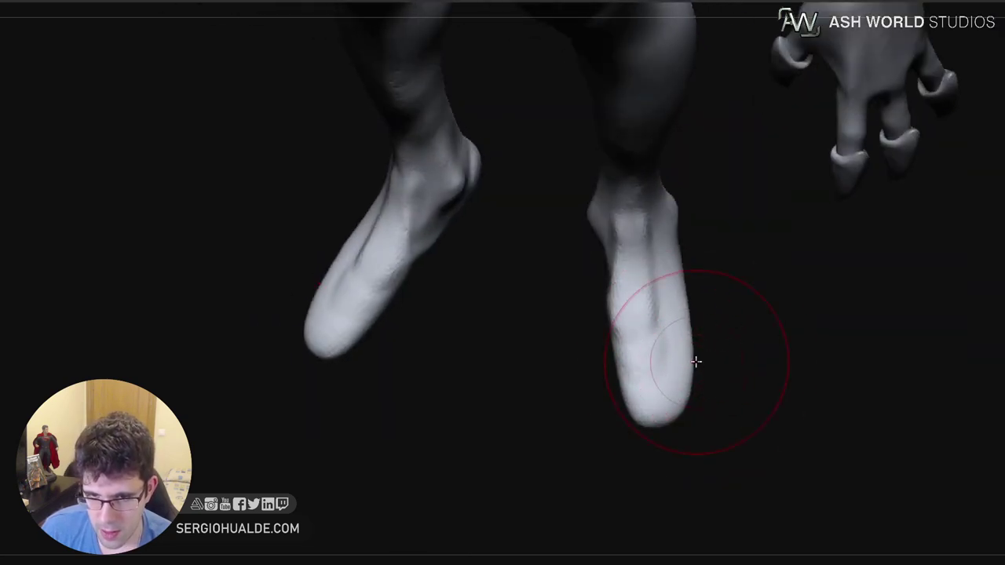
# Widen the front of the foot by pulling its outer and inner edges outward
pyautogui.moveTo(695, 359); pyautogui.dragTo(719, 380)
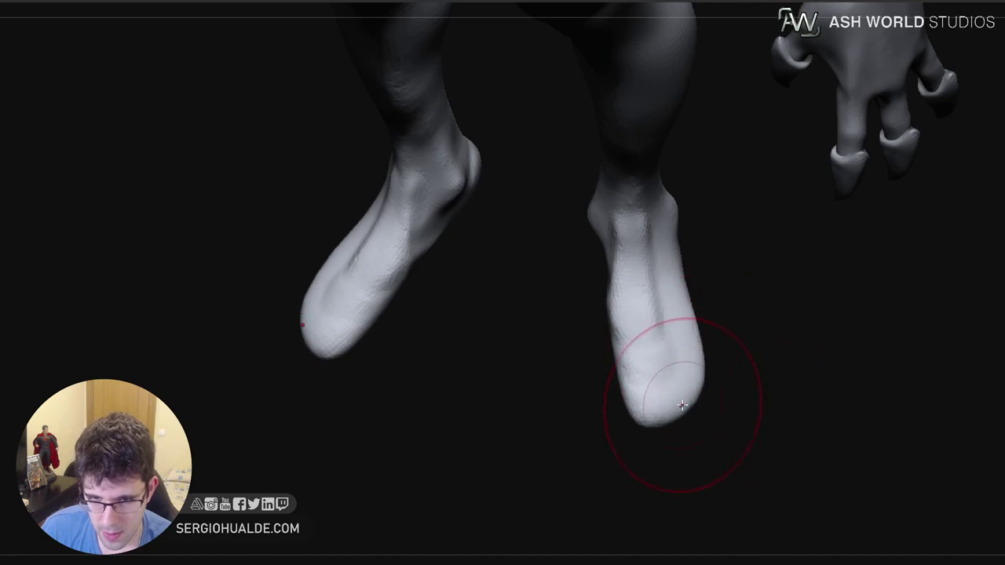
pyautogui.moveTo(708, 387); pyautogui.dragTo(712, 385)
pyautogui.moveTo(629, 404); pyautogui.dragTo(619, 411)
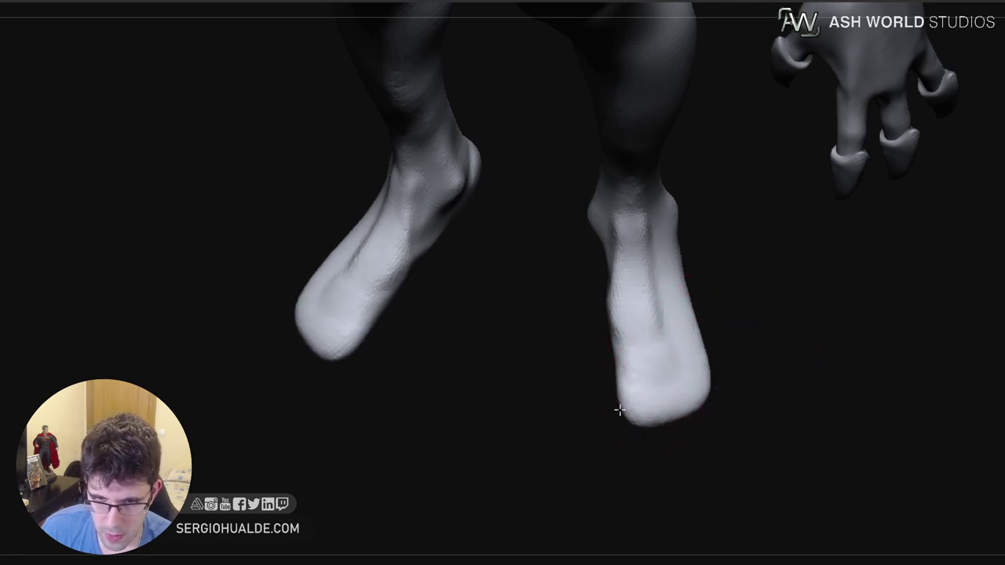
pyautogui.moveTo(614, 353); pyautogui.dragTo(599, 347)
# Push a cleft into the front of the foot to split it into two toes, and display the wireframe
pyautogui.moveTo(631, 402)
pyautogui.mouseDown()
pyautogui.moveTo(621, 406)
pyautogui.moveTo(657, 408)
pyautogui.moveTo(644, 238)
pyautogui.moveTo(658, 330)
pyautogui.mouseUp()
pyautogui.hotkey('ctrl', 'z')
pyautogui.moveTo(659, 348)
pyautogui.mouseDown(button='right')
pyautogui.moveTo(667, 397)
pyautogui.moveTo(661, 386)
pyautogui.mouseUp(button='right')
pyautogui.moveTo(662, 399)
pyautogui.mouseDown()
pyautogui.moveTo(649, 320)
pyautogui.moveTo(654, 372)
pyautogui.moveTo(654, 344)
pyautogui.moveTo(653, 352)
pyautogui.mouseUp()
pyautogui.hotkey('shift', 'f')
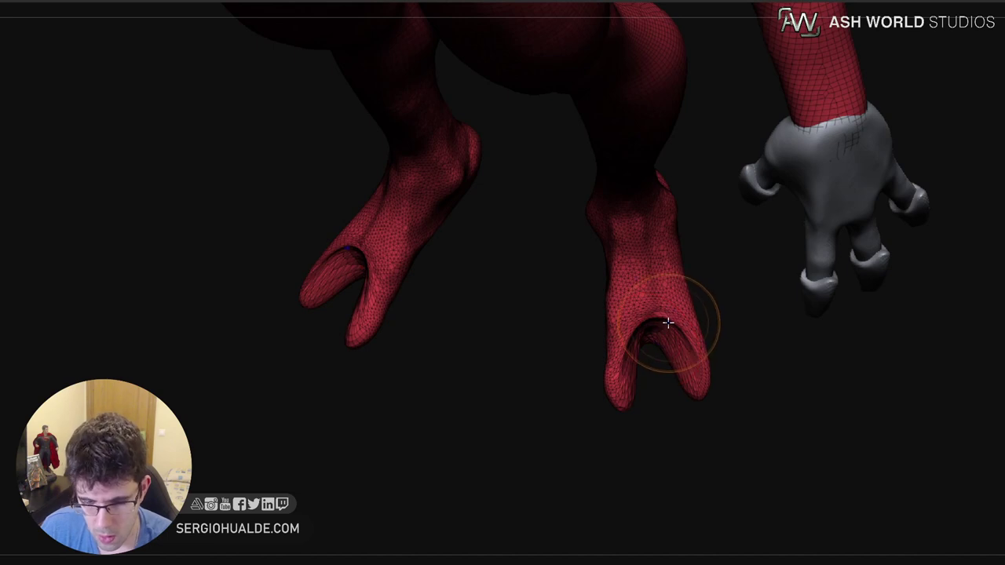
# Smooth the stretched mesh inside the cleft between the toes, undoing unwanted strokes, and hide the wireframe
pyautogui.keyDown('shift'); pyautogui.moveTo(666, 324); pyautogui.dragTo(647, 332); pyautogui.keyUp('shift')
pyautogui.moveTo(664, 330); pyautogui.dragTo(665, 319, button='right')
pyautogui.keyDown('shift'); pyautogui.moveTo(666, 320); pyautogui.dragTo(640, 337); pyautogui.keyUp('shift')
pyautogui.hotkey('ctrl', 'z')
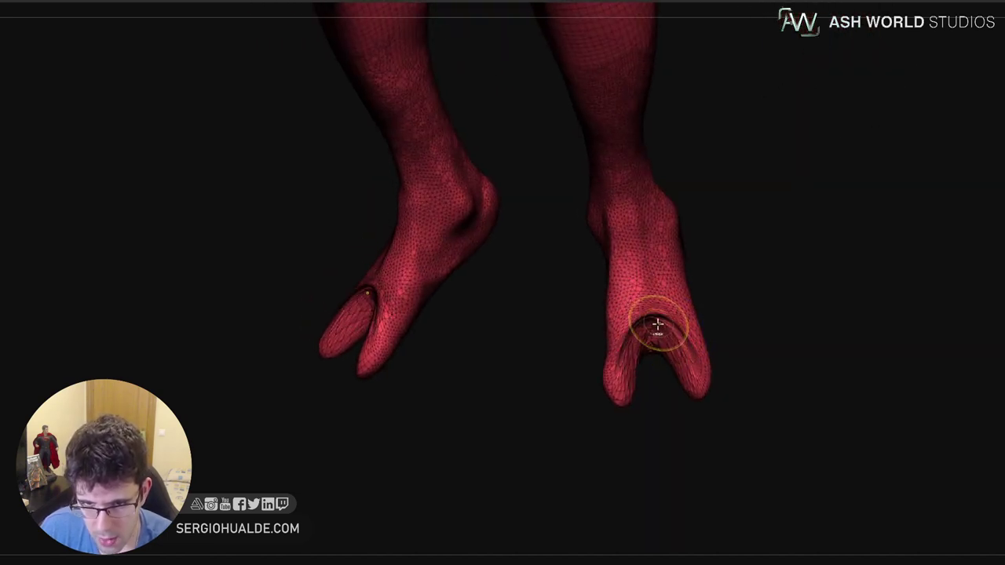
pyautogui.keyDown('ctrl'); pyautogui.moveTo(657, 327); pyautogui.dragTo(652, 332, button='right'); pyautogui.keyUp('ctrl')
pyautogui.moveTo(652, 332)
pyautogui.mouseDown()
pyautogui.moveTo(666, 328)
pyautogui.moveTo(656, 330)
pyautogui.moveTo(634, 303)
pyautogui.moveTo(637, 423)
pyautogui.moveTo(724, 322)
pyautogui.moveTo(554, 347)
pyautogui.moveTo(558, 372)
pyautogui.mouseUp()
pyautogui.hotkey('ctrl', 'z')
pyautogui.moveTo(652, 340)
pyautogui.mouseDown(button='right')
pyautogui.moveTo(681, 336)
pyautogui.moveTo(668, 394)
pyautogui.moveTo(637, 333)
pyautogui.moveTo(688, 287)
pyautogui.moveTo(715, 309)
pyautogui.moveTo(690, 291)
pyautogui.mouseUp(button='right')
pyautogui.hotkey('shift', 'f')
# Adjust the brush size and smooth the top of the foot from the ankle to the inner toe
pyautogui.press('s')
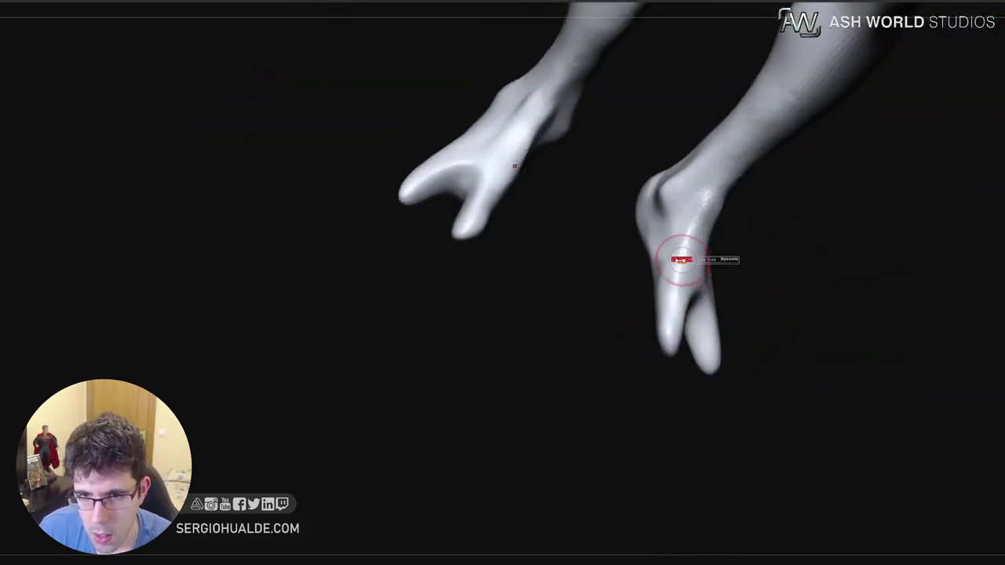
pyautogui.press('s')
pyautogui.moveTo(690, 244); pyautogui.dragTo(696, 244)
pyautogui.keyDown('shift'); pyautogui.moveTo(707, 193); pyautogui.dragTo(660, 288); pyautogui.keyUp('shift')
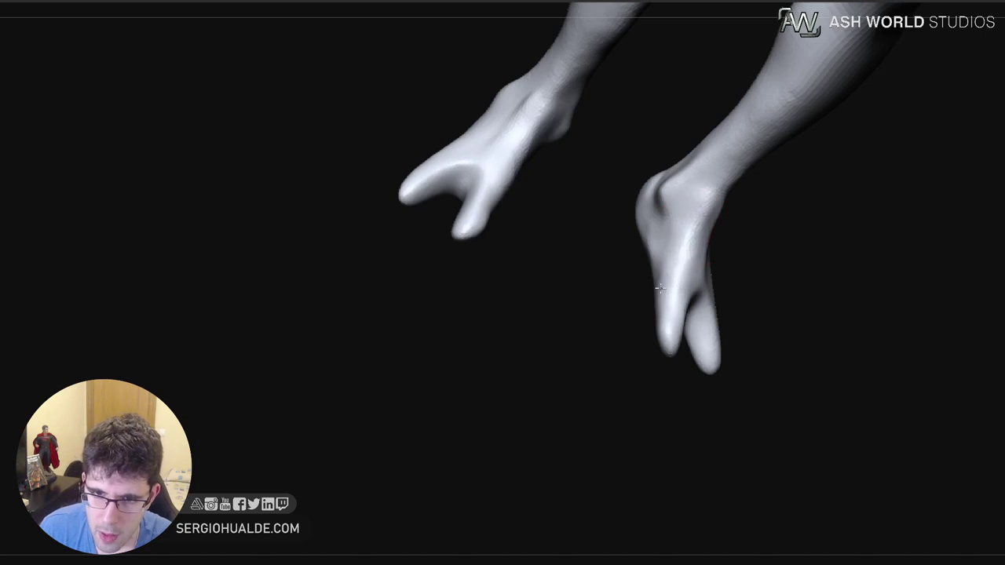
# Reshape the side contours of the foot between the ankle and the two toes
pyautogui.moveTo(690, 272); pyautogui.dragTo(732, 221, button='right')
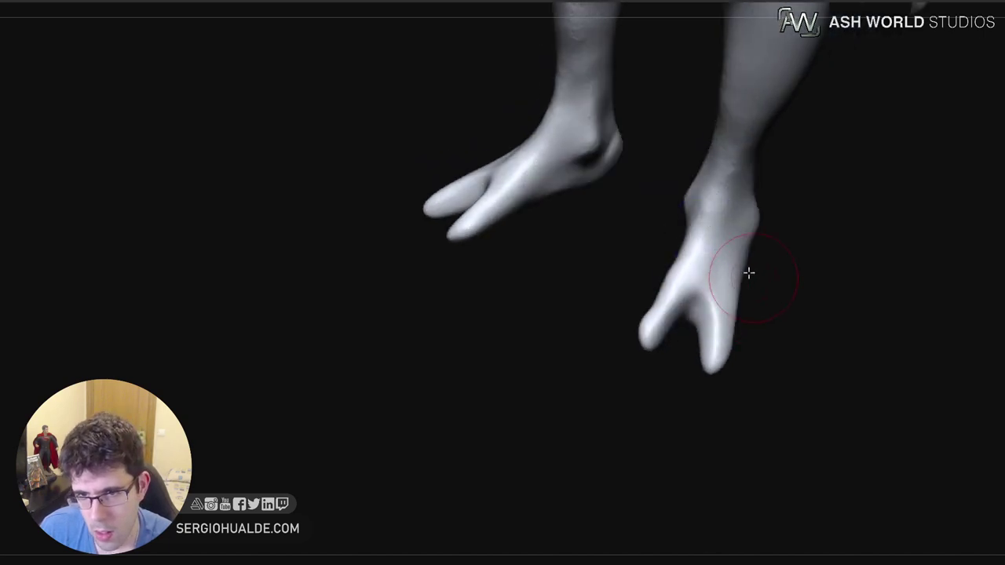
pyautogui.moveTo(749, 273); pyautogui.dragTo(710, 270, button='right')
pyautogui.moveTo(785, 243); pyautogui.dragTo(751, 284)
pyautogui.moveTo(740, 331)
pyautogui.mouseDown(button='right')
pyautogui.moveTo(758, 330)
pyautogui.moveTo(760, 291)
pyautogui.mouseUp(button='right')
pyautogui.moveTo(699, 252); pyautogui.dragTo(693, 246)
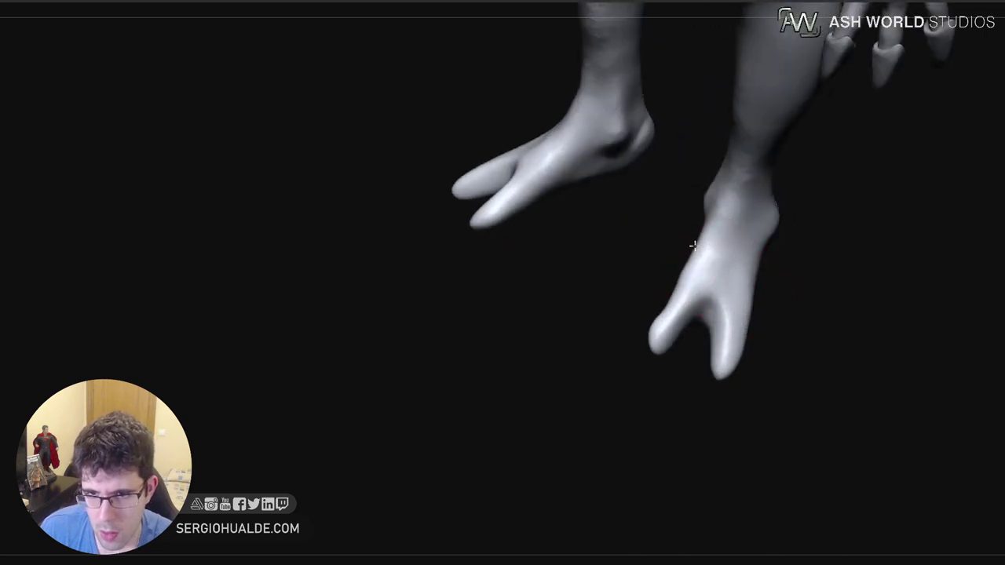
# Refine the heel outline and the inner side of the foot, working from below and from the side
pyautogui.moveTo(697, 292); pyautogui.dragTo(746, 269, button='right')
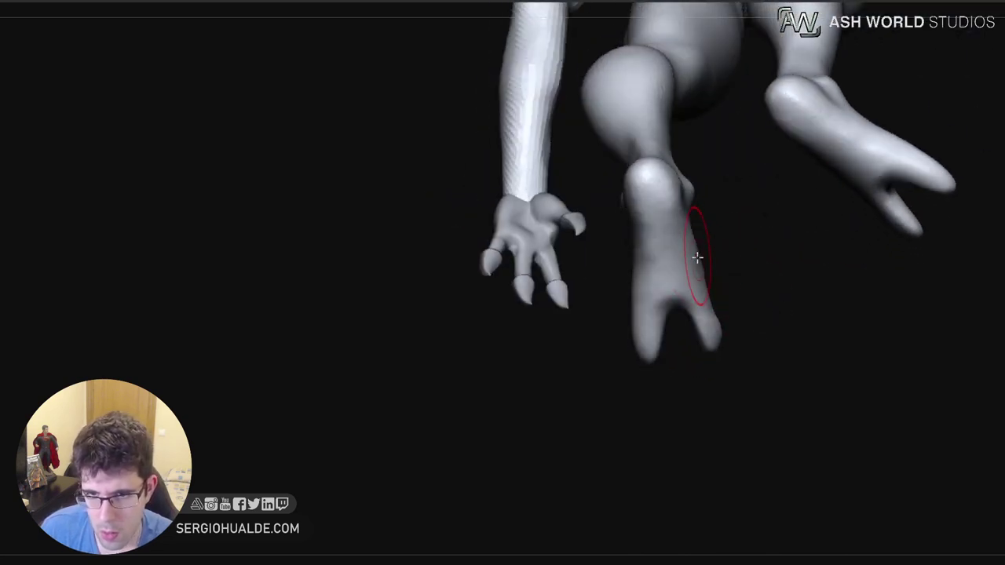
pyautogui.moveTo(672, 208)
pyautogui.mouseDown(button='right')
pyautogui.moveTo(651, 197)
pyautogui.moveTo(651, 206)
pyautogui.moveTo(631, 179)
pyautogui.mouseUp(button='right')
pyautogui.moveTo(626, 193); pyautogui.dragTo(634, 190)
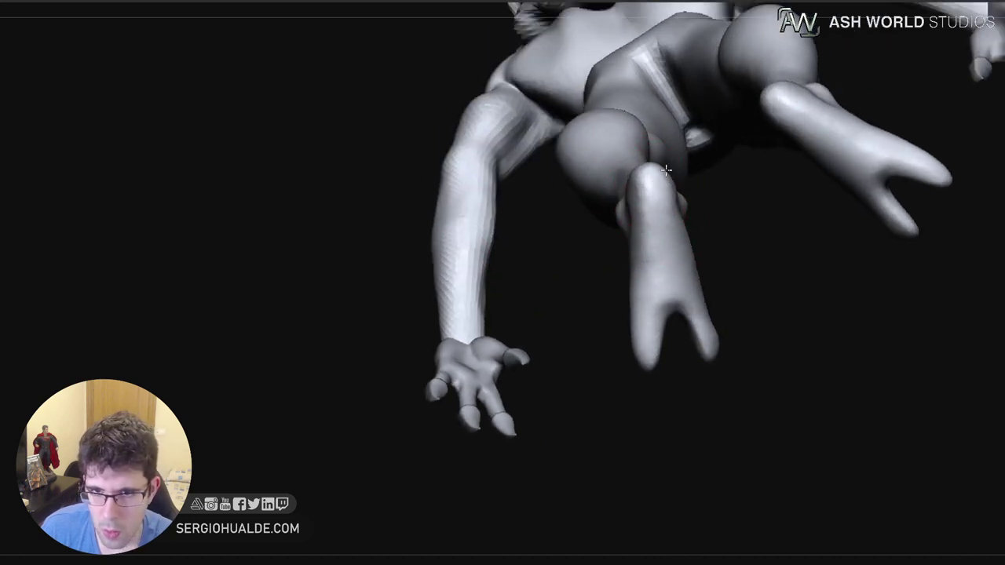
pyautogui.moveTo(658, 234); pyautogui.dragTo(557, 231, button='right')
pyautogui.moveTo(688, 233); pyautogui.dragTo(702, 287)
pyautogui.moveTo(708, 229); pyautogui.dragTo(704, 263)
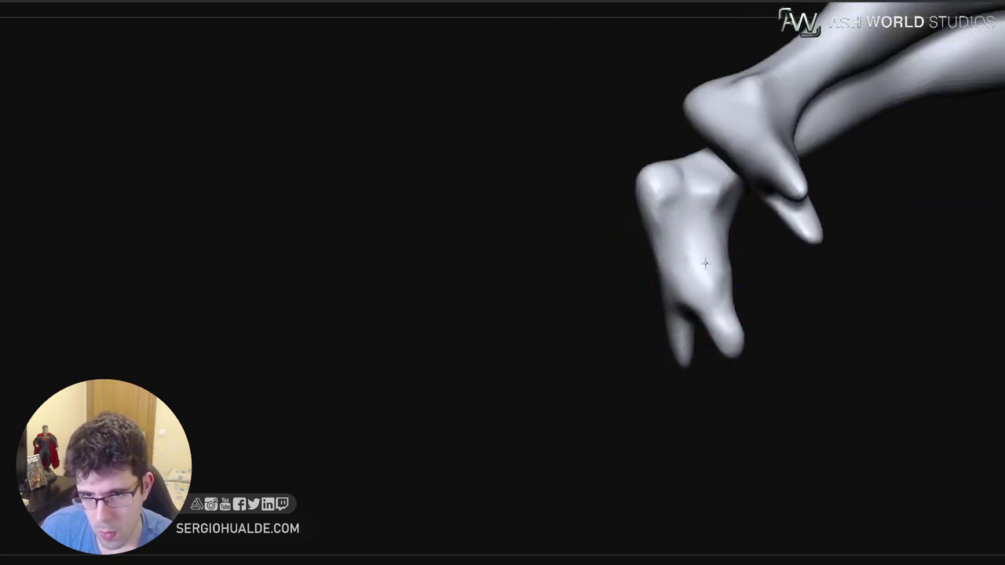
# Shape the sole from below, refining the heel and the arch
pyautogui.moveTo(672, 238); pyautogui.dragTo(697, 259, button='right')
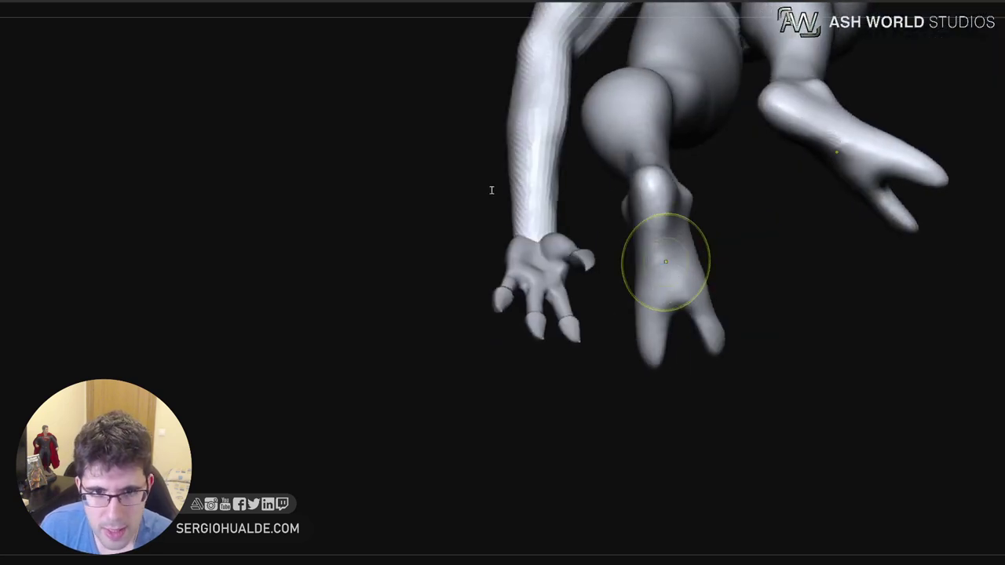
pyautogui.moveTo(679, 292); pyautogui.dragTo(659, 210, button='right')
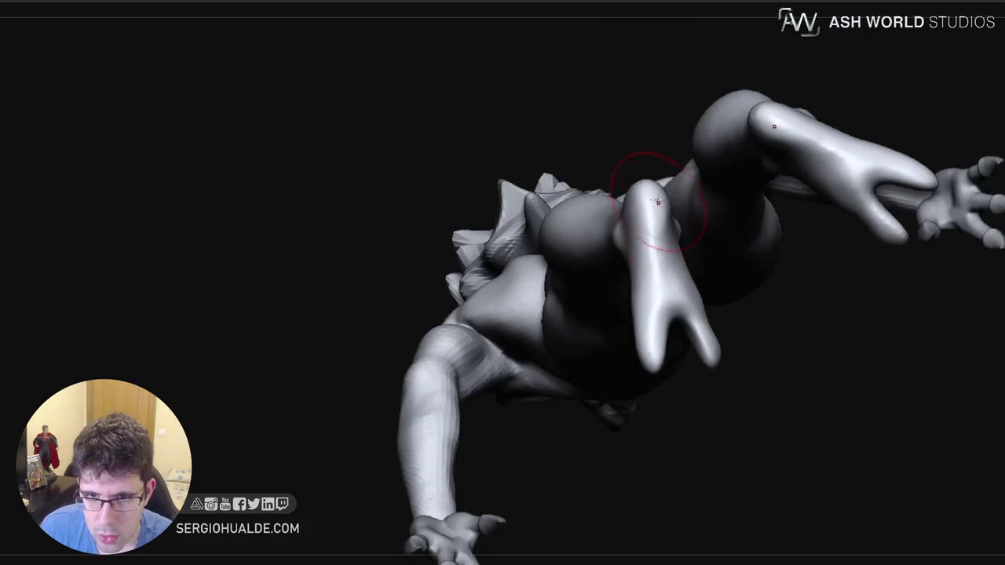
pyautogui.moveTo(658, 201)
pyautogui.mouseDown()
pyautogui.moveTo(656, 326)
pyautogui.moveTo(658, 263)
pyautogui.moveTo(695, 315)
pyautogui.moveTo(656, 230)
pyautogui.moveTo(659, 335)
pyautogui.moveTo(664, 235)
pyautogui.mouseUp()
# Adjust the height and spread of the two toes on each foot, working from the front view
pyautogui.moveTo(731, 377)
pyautogui.mouseDown()
pyautogui.moveTo(695, 422)
pyautogui.moveTo(613, 377)
pyautogui.moveTo(681, 359)
pyautogui.mouseUp()
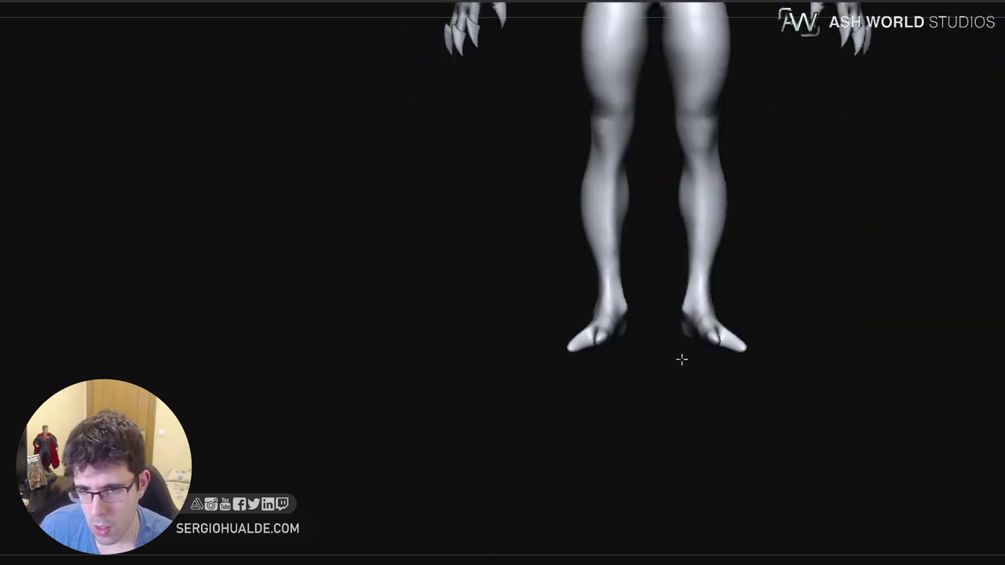
pyautogui.moveTo(726, 323)
pyautogui.keyDown('alt'); pyautogui.mouseDown()
pyautogui.moveTo(729, 366)
pyautogui.moveTo(758, 361)
pyautogui.moveTo(740, 336)
pyautogui.mouseUp(); pyautogui.keyUp('alt')
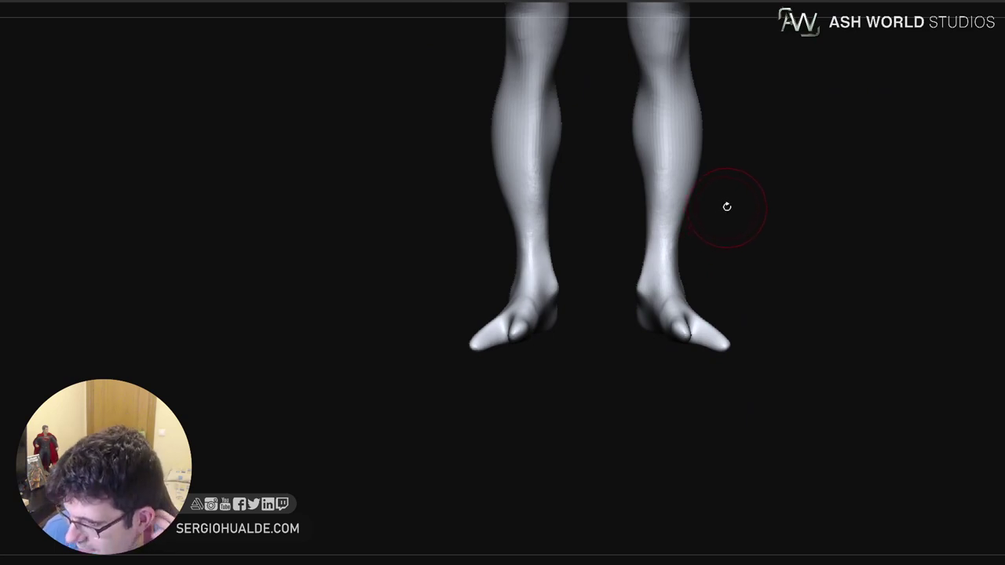
pyautogui.moveTo(792, 293); pyautogui.dragTo(730, 296)
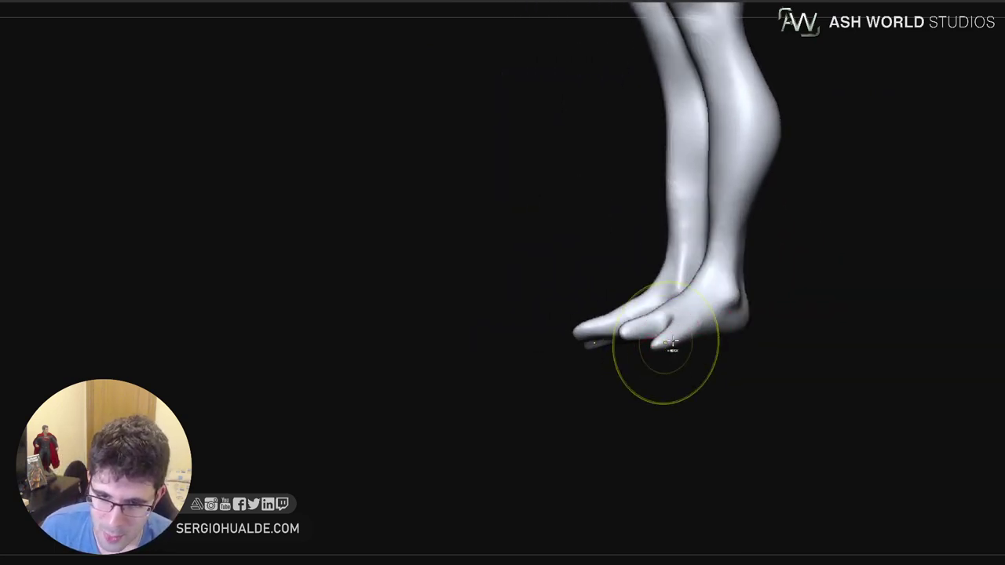
pyautogui.keyDown('ctrl'); pyautogui.moveTo(666, 347); pyautogui.dragTo(769, 398, button='right'); pyautogui.keyUp('ctrl')
pyautogui.moveTo(769, 399)
pyautogui.mouseDown()
pyautogui.moveTo(671, 336)
pyautogui.moveTo(678, 327)
pyautogui.mouseUp()
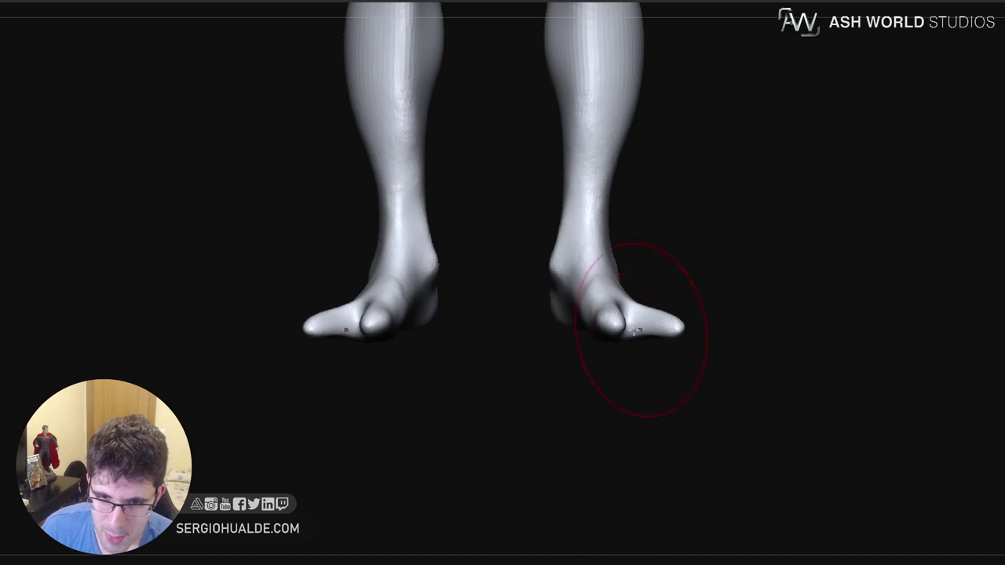
pyautogui.moveTo(612, 341); pyautogui.dragTo(628, 333, button='right')
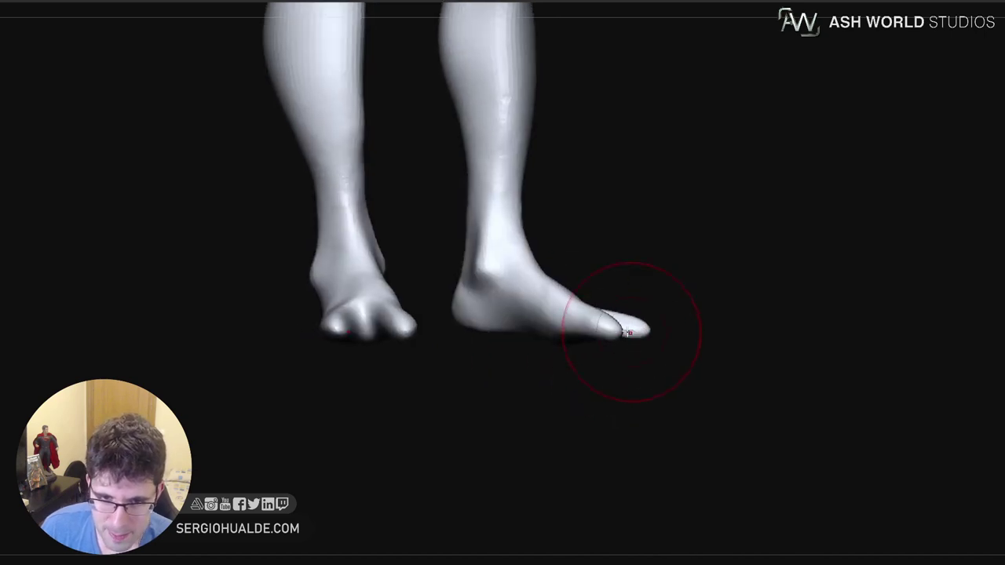
pyautogui.moveTo(544, 346); pyautogui.dragTo(547, 336, button='right')
pyautogui.press('s')
pyautogui.moveTo(550, 346); pyautogui.dragTo(549, 341)
pyautogui.hotkey('ctrl', 'z')
# Resize the brush and reshape the toes' outline and the top of the forefoot
pyautogui.moveTo(562, 339); pyautogui.dragTo(625, 340, button='right')
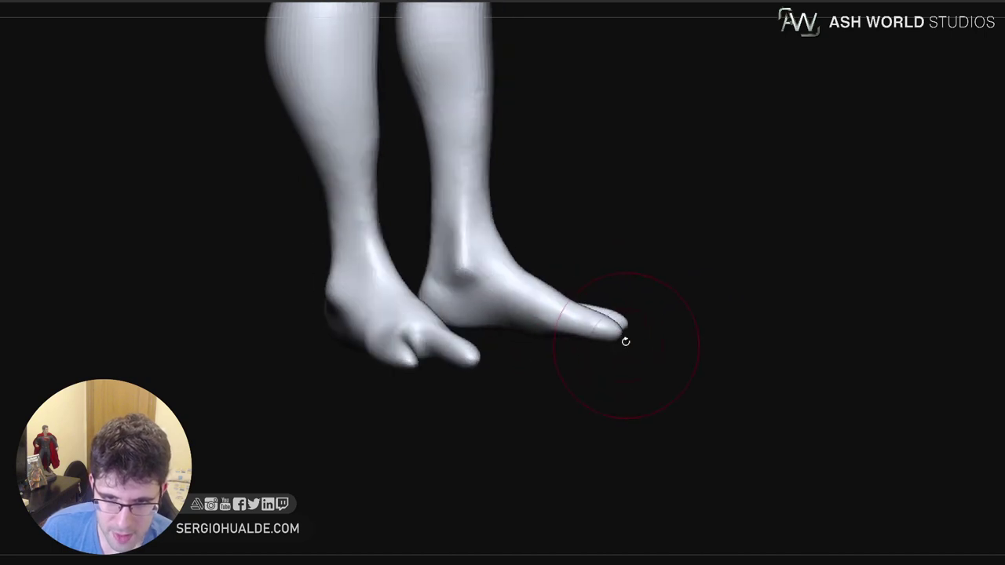
pyautogui.moveTo(624, 335)
pyautogui.mouseDown()
pyautogui.moveTo(609, 322)
pyautogui.moveTo(619, 308)
pyautogui.moveTo(604, 335)
pyautogui.mouseUp()
pyautogui.press('s')
pyautogui.moveTo(599, 323); pyautogui.dragTo(554, 291, button='right')
pyautogui.moveTo(549, 291); pyautogui.dragTo(554, 259)
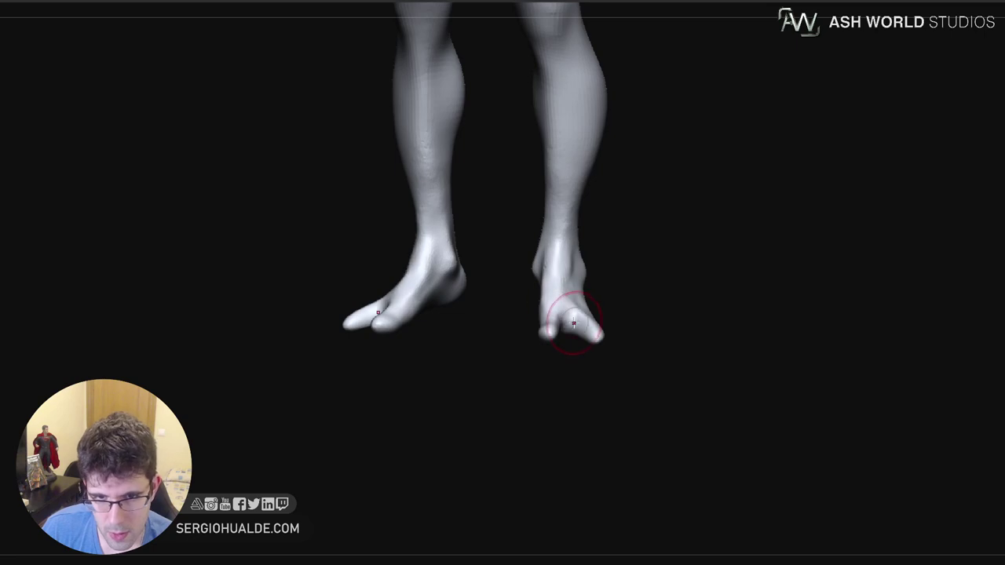
# Shape the top of the foot and the web between the two toes
pyautogui.moveTo(628, 320)
pyautogui.mouseDown(button='right')
pyautogui.moveTo(587, 285)
pyautogui.moveTo(604, 270)
pyautogui.moveTo(547, 259)
pyautogui.moveTo(618, 265)
pyautogui.mouseUp(button='right')
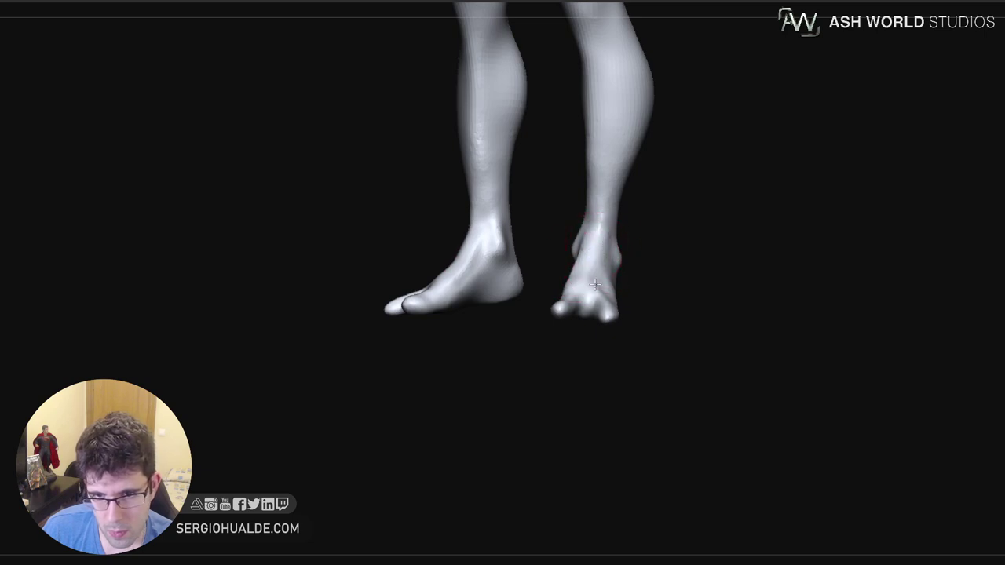
pyautogui.moveTo(594, 284)
pyautogui.mouseDown(button='right')
pyautogui.moveTo(622, 311)
pyautogui.moveTo(585, 310)
pyautogui.moveTo(655, 307)
pyautogui.mouseUp(button='right')
pyautogui.keyDown('ctrl'); pyautogui.moveTo(620, 290); pyautogui.dragTo(626, 329, button='right'); pyautogui.keyUp('ctrl')
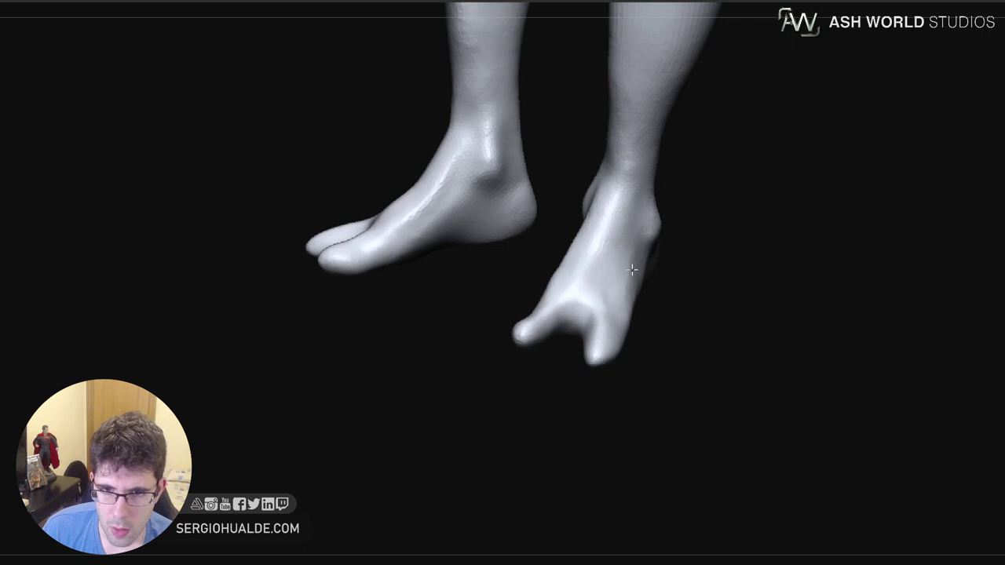
pyautogui.moveTo(632, 270); pyautogui.dragTo(659, 286, button='right')
pyautogui.moveTo(561, 270)
pyautogui.mouseDown()
pyautogui.moveTo(552, 288)
pyautogui.moveTo(569, 249)
pyautogui.moveTo(566, 272)
pyautogui.mouseUp()
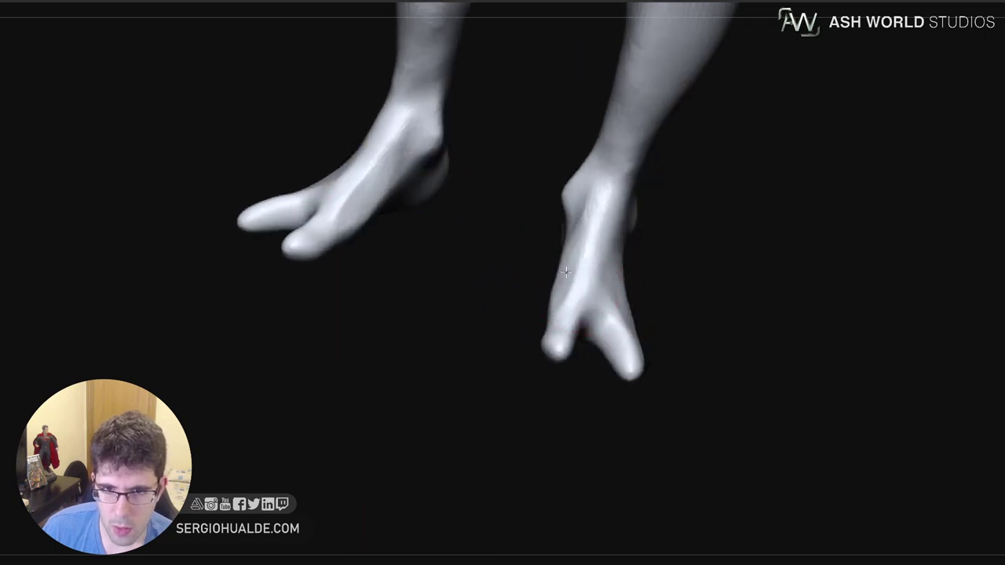
# Refine the outer edge of the foot and sole between the heel and the outer toe
pyautogui.moveTo(594, 256); pyautogui.dragTo(592, 242, button='right')
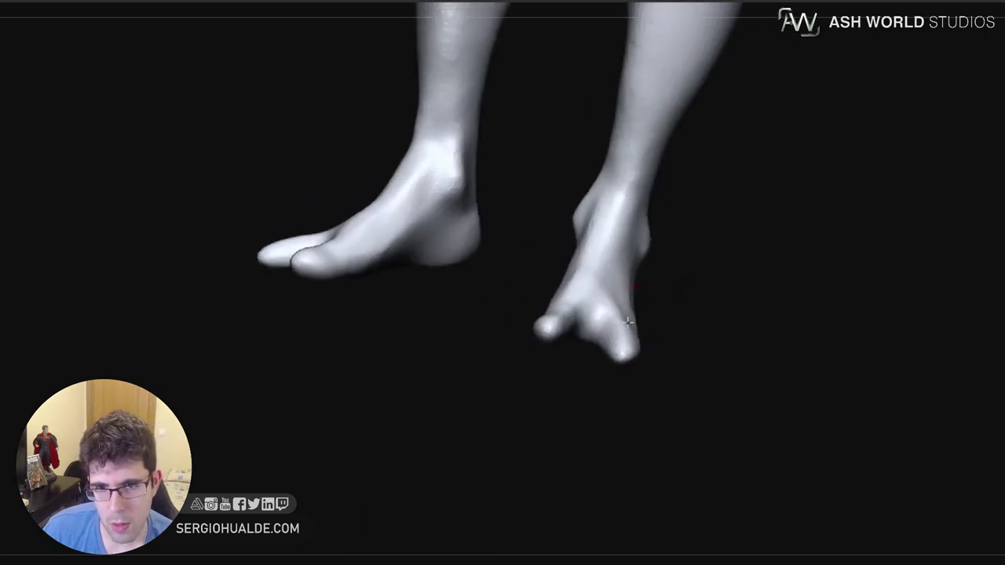
pyautogui.moveTo(628, 322); pyautogui.dragTo(650, 306, button='right')
pyautogui.moveTo(707, 328); pyautogui.dragTo(652, 336, button='right')
pyautogui.moveTo(652, 336)
pyautogui.mouseDown()
pyautogui.moveTo(712, 321)
pyautogui.moveTo(626, 337)
pyautogui.moveTo(627, 350)
pyautogui.mouseUp()
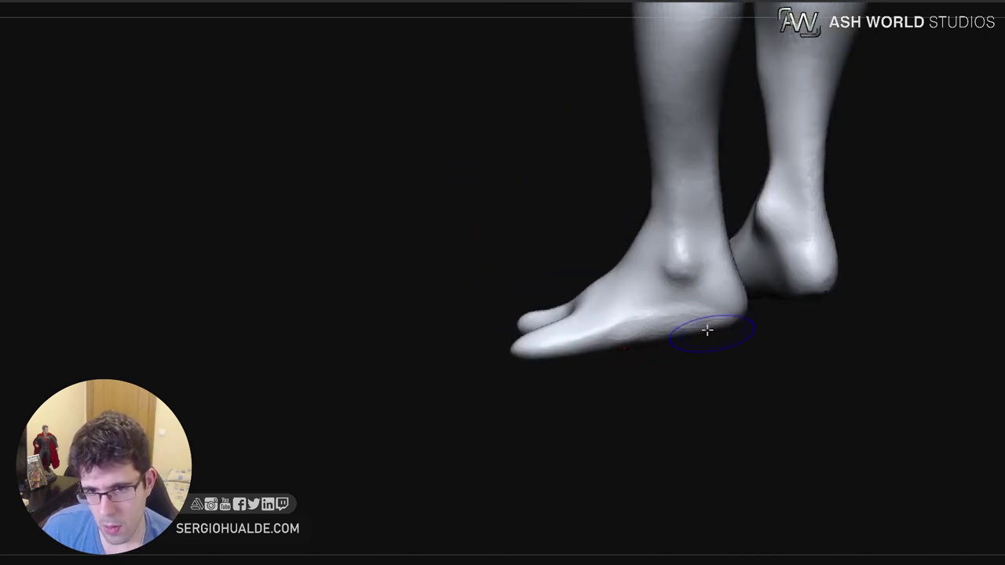
# Change the brush size and adjust the instep and the base of the toes from the outer side
pyautogui.moveTo(725, 376)
pyautogui.keyDown('ctrl'); pyautogui.mouseDown(button='right')
pyautogui.moveTo(668, 278)
pyautogui.moveTo(665, 331)
pyautogui.moveTo(645, 337)
pyautogui.mouseUp(button='right'); pyautogui.keyUp('ctrl')
pyautogui.press('s')
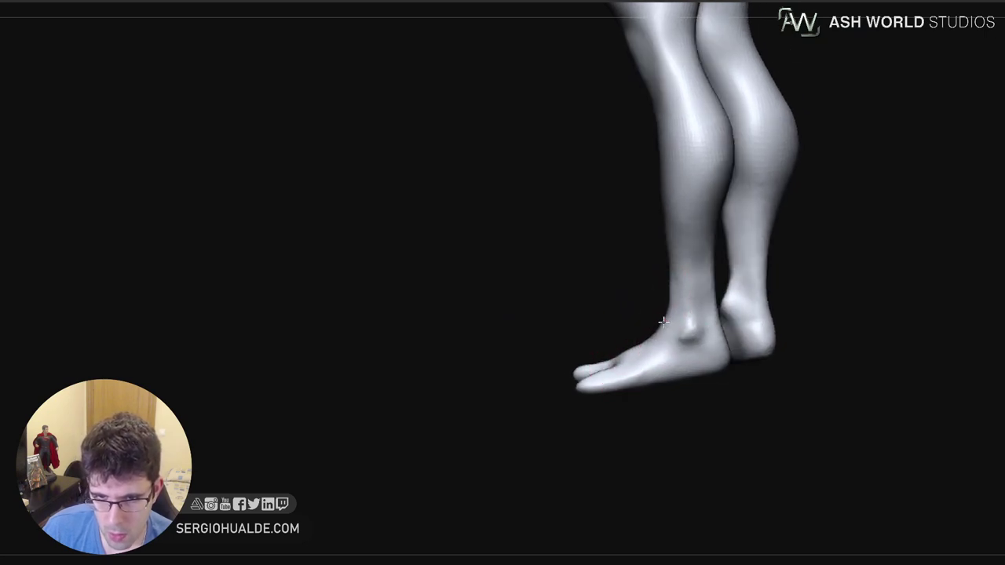
pyautogui.moveTo(629, 352); pyautogui.dragTo(648, 363, button='right')
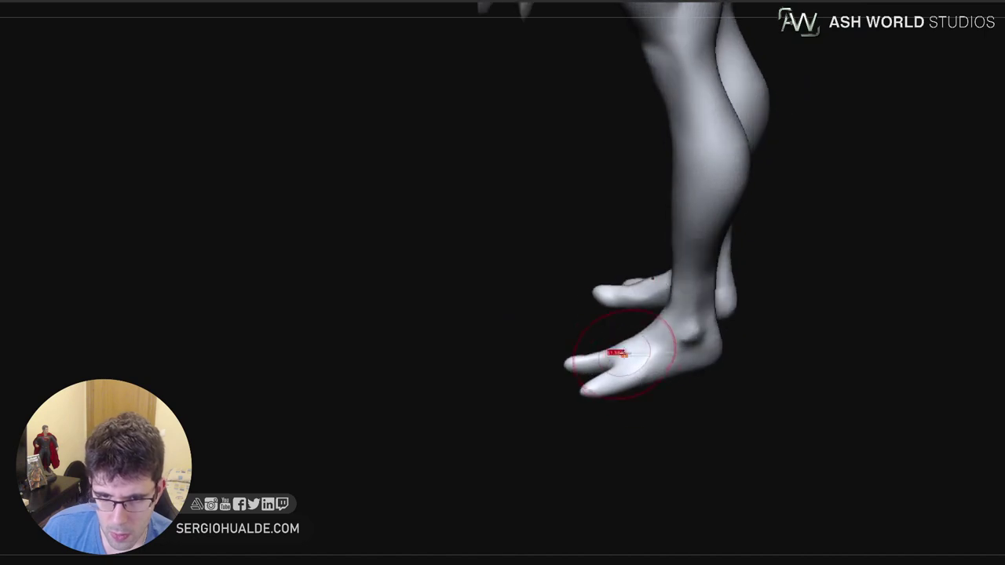
pyautogui.moveTo(621, 351); pyautogui.dragTo(619, 344)
pyautogui.moveTo(619, 346); pyautogui.dragTo(642, 359, button='right')
pyautogui.moveTo(573, 374); pyautogui.dragTo(635, 317)
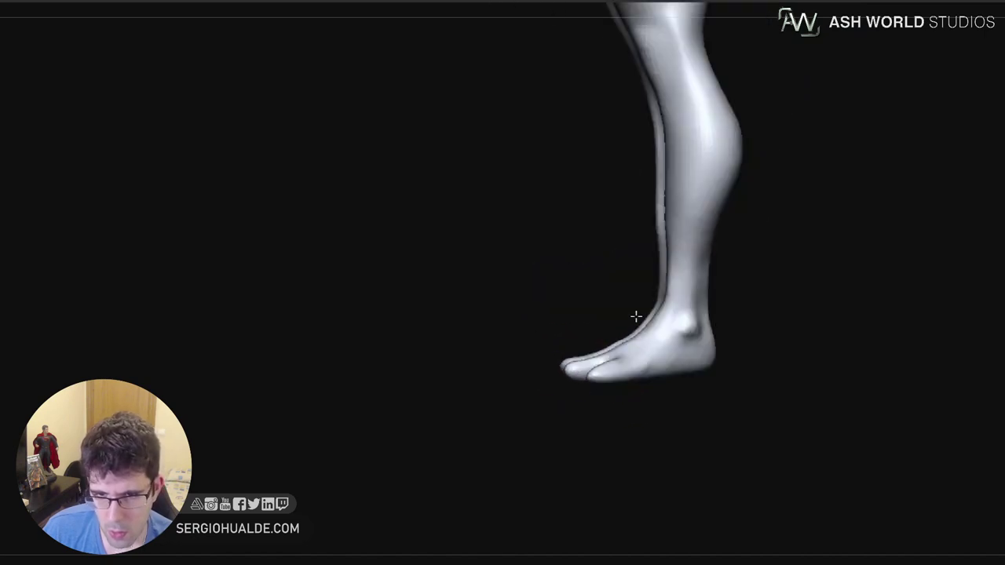
pyautogui.moveTo(718, 364); pyautogui.dragTo(639, 287, button='right')
pyautogui.keyDown('alt'); pyautogui.moveTo(639, 287); pyautogui.dragTo(675, 372, button='right'); pyautogui.keyUp('alt')
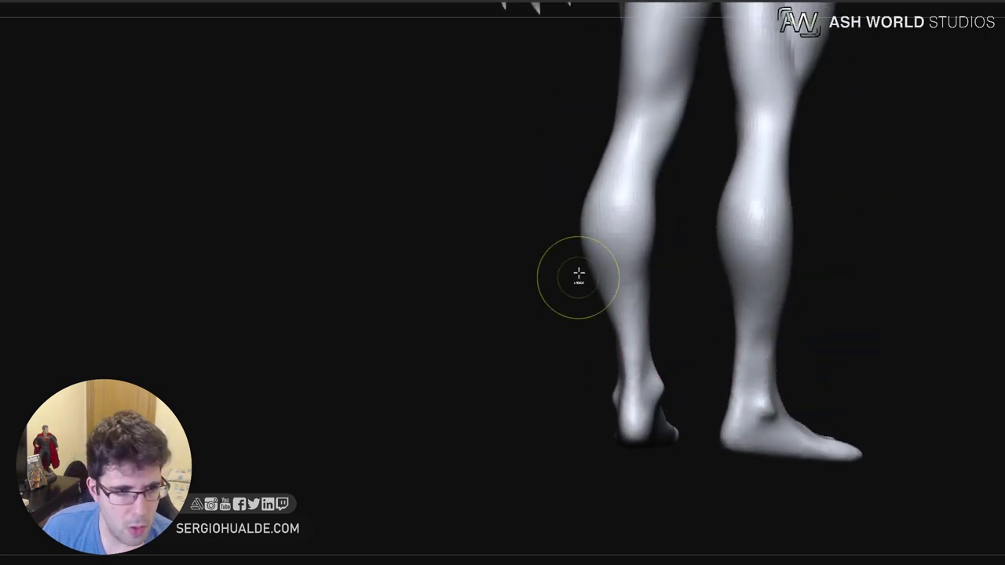
pyautogui.keyDown('ctrl'); pyautogui.moveTo(579, 276); pyautogui.dragTo(666, 292, button='right'); pyautogui.keyUp('ctrl')
pyautogui.keyDown('shift'); pyautogui.moveTo(667, 292); pyautogui.dragTo(656, 346, button='right'); pyautogui.keyUp('shift')
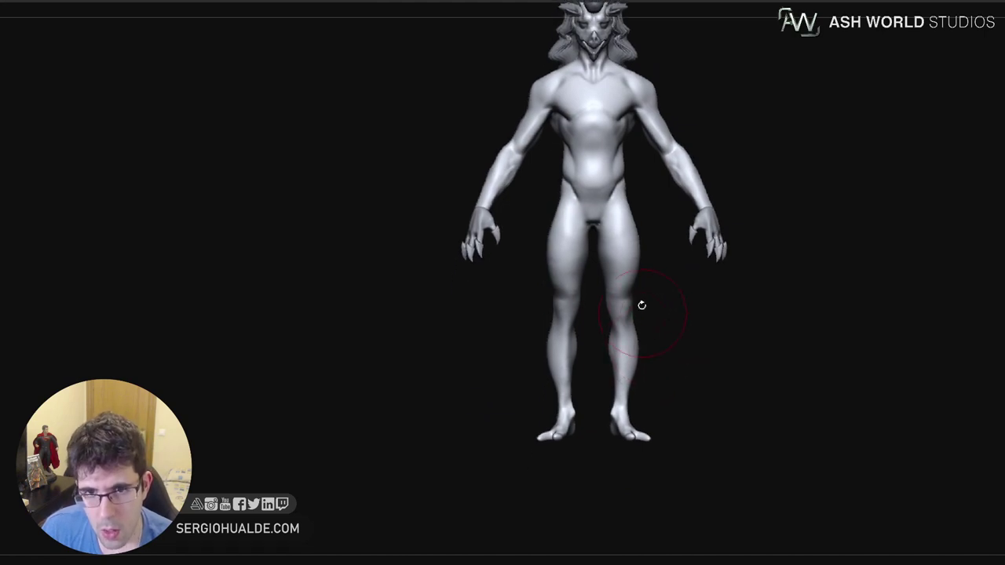
pyautogui.moveTo(614, 321); pyautogui.dragTo(602, 329)
pyautogui.hotkey('ctrl', 'z')
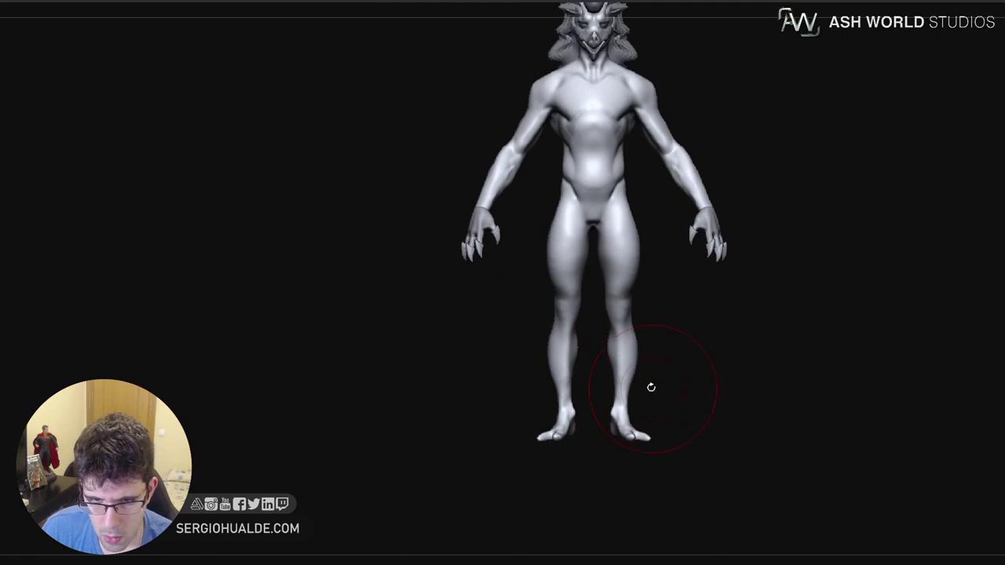
# Mask both lower legs from the knees down and soften the mask's edge
pyautogui.keyDown('ctrl'); pyautogui.moveTo(650, 404); pyautogui.dragTo(655, 461, button='right'); pyautogui.keyUp('ctrl')
pyautogui.moveTo(645, 303)
pyautogui.keyDown('ctrl'); pyautogui.mouseDown()
pyautogui.moveTo(567, 385)
pyautogui.moveTo(661, 326)
pyautogui.mouseUp(); pyautogui.keyUp('ctrl')
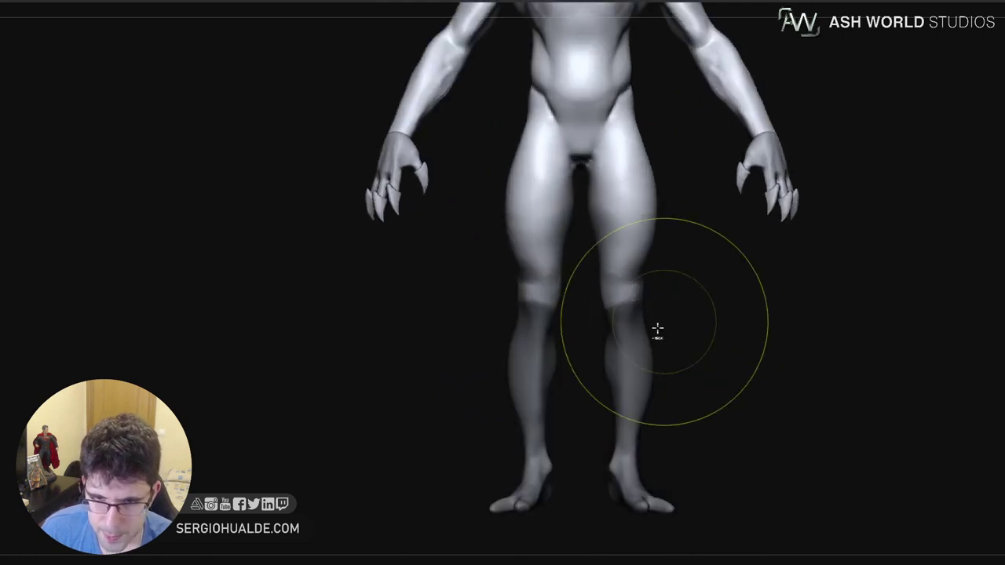
pyautogui.keyDown('ctrl'); pyautogui.click(631, 382); pyautogui.keyUp('ctrl')
pyautogui.keyDown('ctrl'); pyautogui.moveTo(667, 384); pyautogui.dragTo(694, 384); pyautogui.keyUp('ctrl')
pyautogui.keyDown('ctrl'); pyautogui.click(675, 379); pyautogui.keyUp('ctrl')
pyautogui.hotkey('ctrl', 'z')
pyautogui.hotkey('ctrl', 'z')
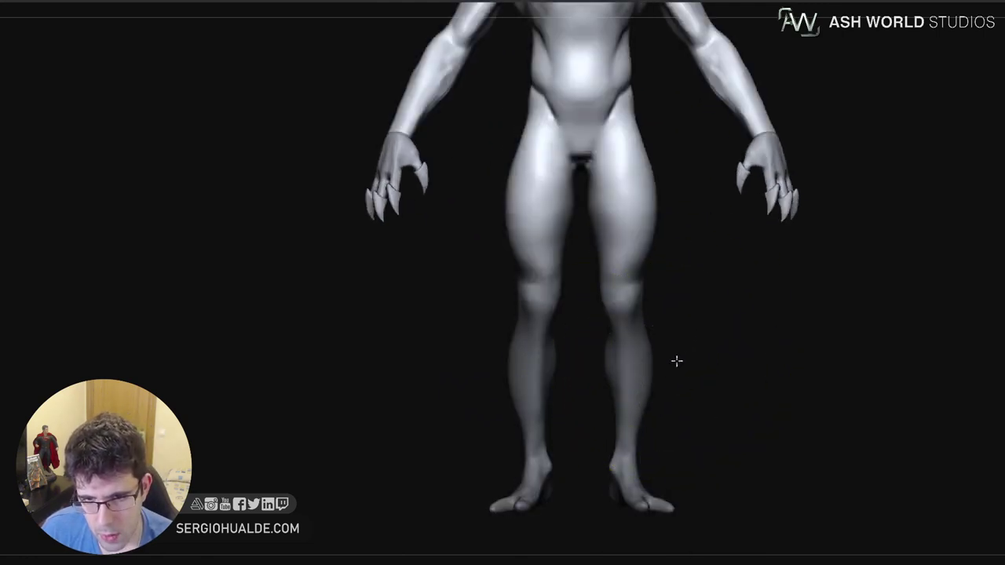
pyautogui.keyDown('ctrl'); pyautogui.click(676, 361); pyautogui.keyUp('ctrl')
# Adjust the legs around the knees with the mask in place and clear the mask
pyautogui.moveTo(648, 359); pyautogui.dragTo(653, 355)
pyautogui.moveTo(667, 302); pyautogui.dragTo(667, 298)
pyautogui.press('q')
pyautogui.moveTo(705, 351)
pyautogui.keyDown('alt'); pyautogui.mouseDown()
pyautogui.moveTo(695, 306)
pyautogui.moveTo(713, 348)
pyautogui.mouseUp(); pyautogui.keyUp('alt')
pyautogui.moveTo(684, 291)
pyautogui.keyDown('alt'); pyautogui.mouseDown()
pyautogui.moveTo(689, 356)
pyautogui.moveTo(679, 343)
pyautogui.moveTo(651, 336)
pyautogui.mouseUp(); pyautogui.keyUp('alt')
pyautogui.keyDown('ctrl'); pyautogui.moveTo(676, 192); pyautogui.dragTo(642, 200); pyautogui.keyUp('ctrl')
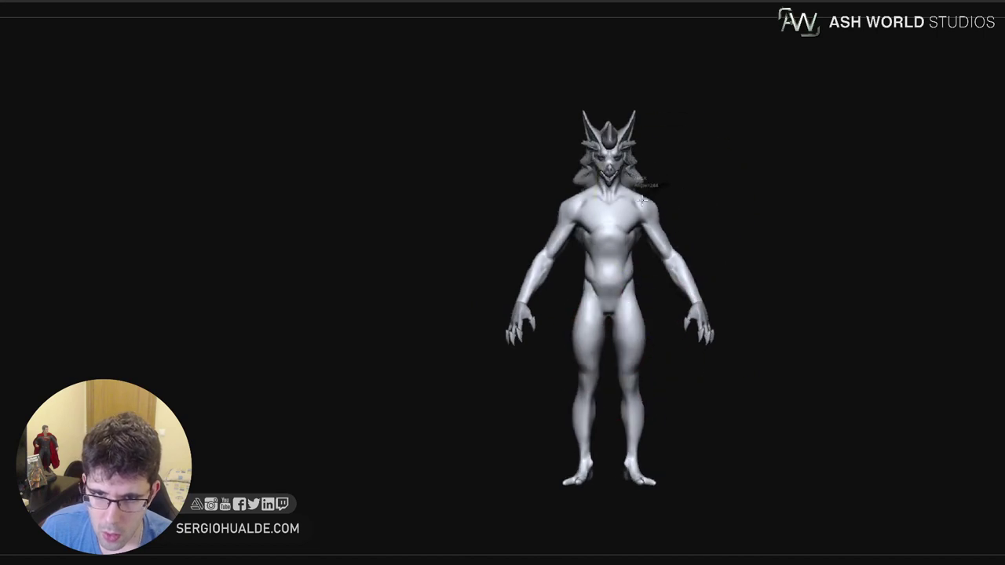
# Mask the upper body down to the waist with a soft edge and adjust the hips against it
pyautogui.moveTo(632, 238)
pyautogui.keyDown('ctrl'); pyautogui.mouseDown()
pyautogui.moveTo(751, 161)
pyautogui.moveTo(730, 166)
pyautogui.mouseUp(); pyautogui.keyUp('ctrl')
pyautogui.moveTo(695, 205)
pyautogui.keyDown('ctrl'); pyautogui.mouseDown()
pyautogui.moveTo(651, 166)
pyautogui.moveTo(581, 259)
pyautogui.moveTo(713, 243)
pyautogui.mouseUp(); pyautogui.keyUp('ctrl')
pyautogui.moveTo(643, 249)
pyautogui.keyDown('ctrl'); pyautogui.keyDown('alt'); pyautogui.mouseDown()
pyautogui.moveTo(572, 251)
pyautogui.moveTo(581, 295)
pyautogui.mouseUp(); pyautogui.keyUp('alt'); pyautogui.keyUp('ctrl')
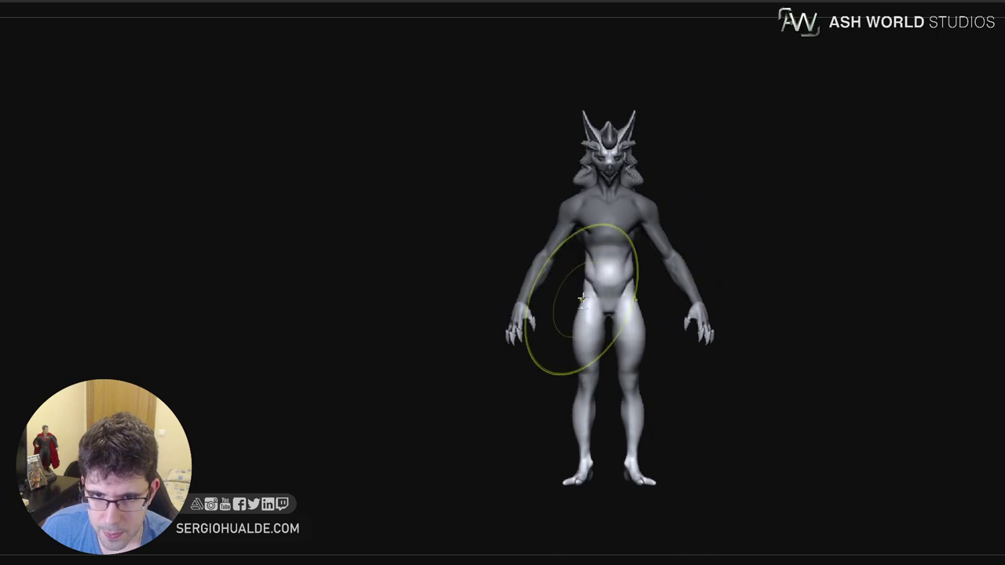
pyautogui.keyDown('ctrl'); pyautogui.click(622, 248); pyautogui.keyUp('ctrl')
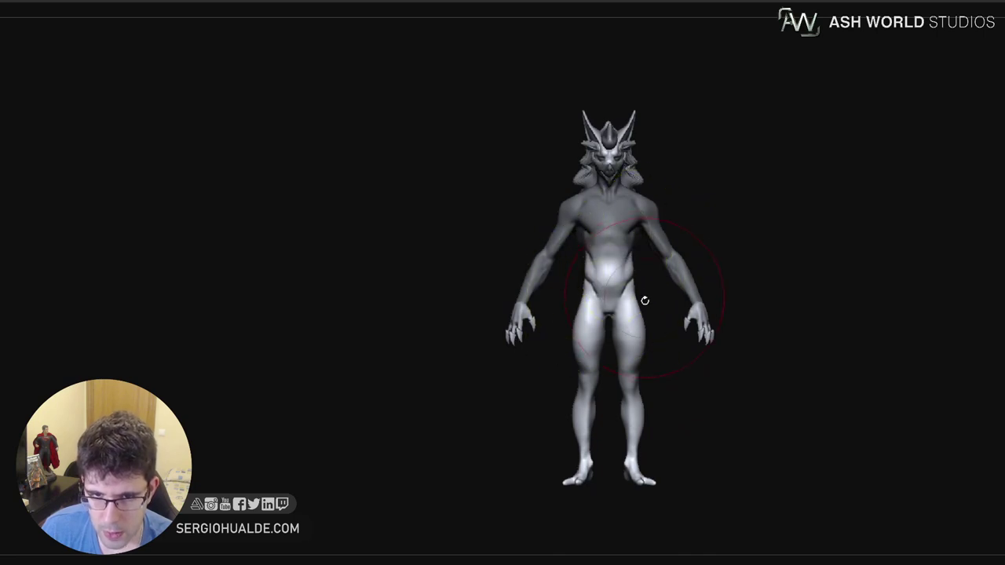
pyautogui.moveTo(624, 313)
pyautogui.mouseDown()
pyautogui.moveTo(622, 298)
pyautogui.moveTo(614, 304)
pyautogui.mouseUp()
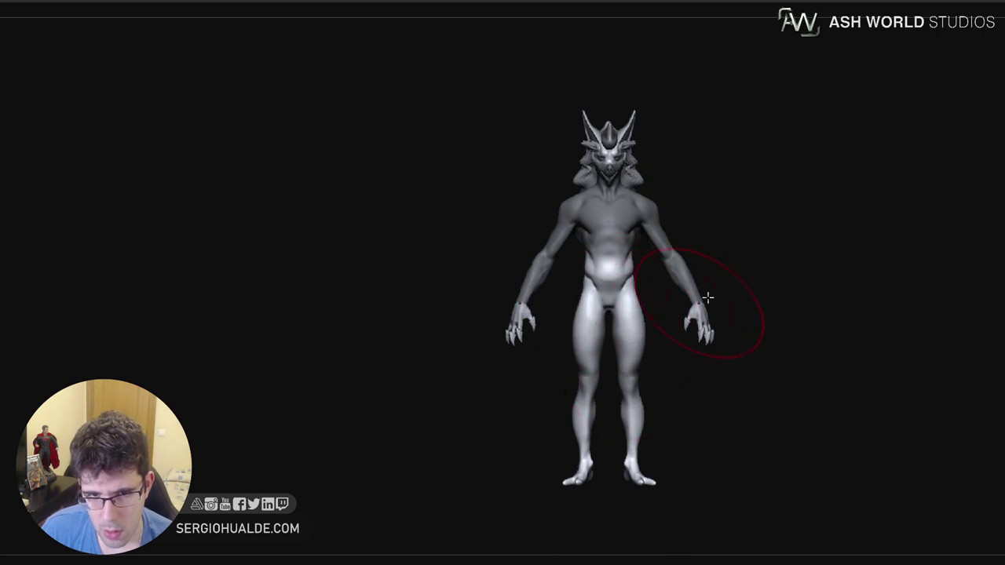
pyautogui.keyDown('ctrl'); pyautogui.moveTo(708, 297); pyautogui.dragTo(771, 225); pyautogui.keyUp('ctrl')
# Examine the whole figure's proportions from several angles and from the front
pyautogui.moveTo(752, 301); pyautogui.dragTo(620, 367)
pyautogui.moveTo(748, 269); pyautogui.dragTo(675, 206)
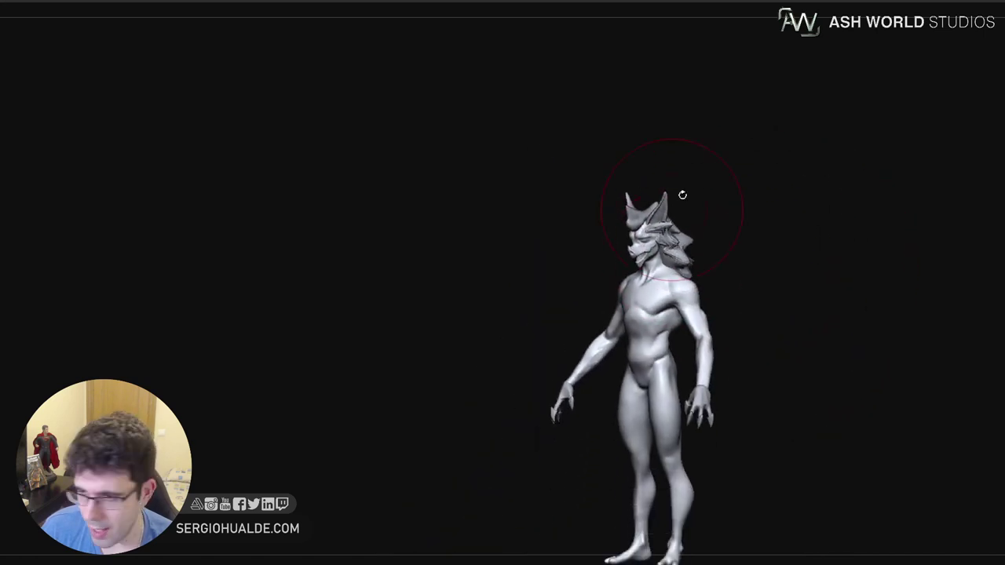
pyautogui.moveTo(744, 280); pyautogui.dragTo(755, 291)
pyautogui.keyDown('alt'); pyautogui.moveTo(718, 343); pyautogui.dragTo(696, 240, button='right'); pyautogui.keyUp('alt')
pyautogui.keyDown('ctrl'); pyautogui.moveTo(670, 277); pyautogui.dragTo(667, 323, button='right'); pyautogui.keyUp('ctrl')
pyautogui.moveTo(648, 246)
pyautogui.keyDown('alt'); pyautogui.mouseDown(button='right')
pyautogui.moveTo(648, 293)
pyautogui.moveTo(664, 293)
pyautogui.mouseUp(button='right'); pyautogui.keyUp('alt')
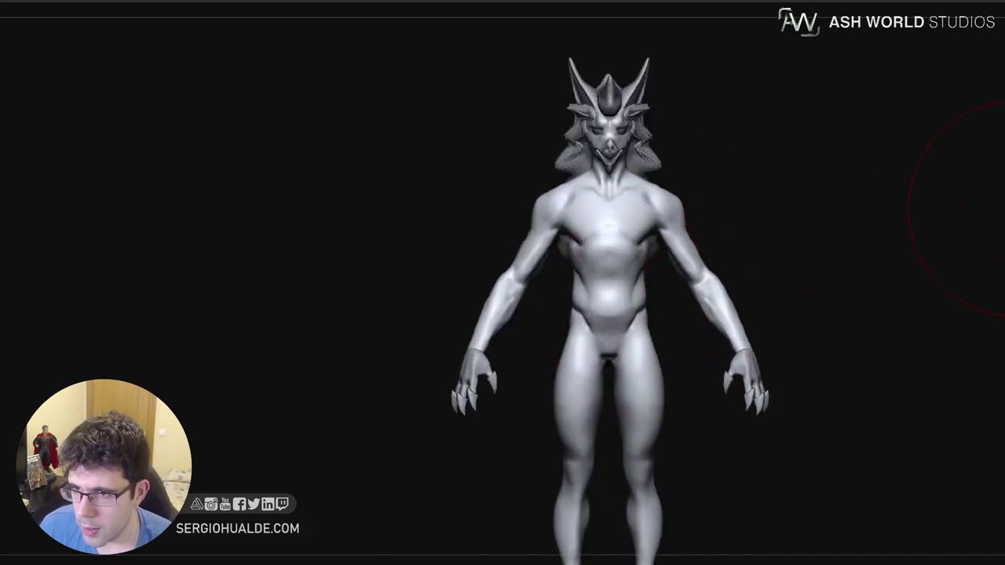
# Isolate the body mesh and trim it to the section from the waist to the mid-thighs
pyautogui.click(1004, 218)
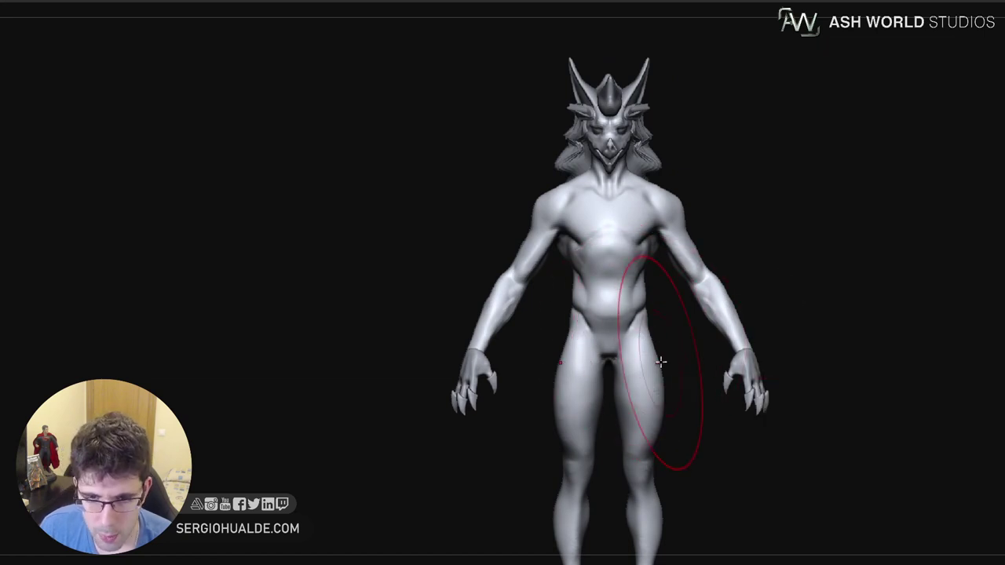
pyautogui.keyDown('alt'); pyautogui.moveTo(660, 362); pyautogui.dragTo(653, 309, button='right'); pyautogui.keyUp('alt')
pyautogui.hotkey('alt', 'shift', 's')
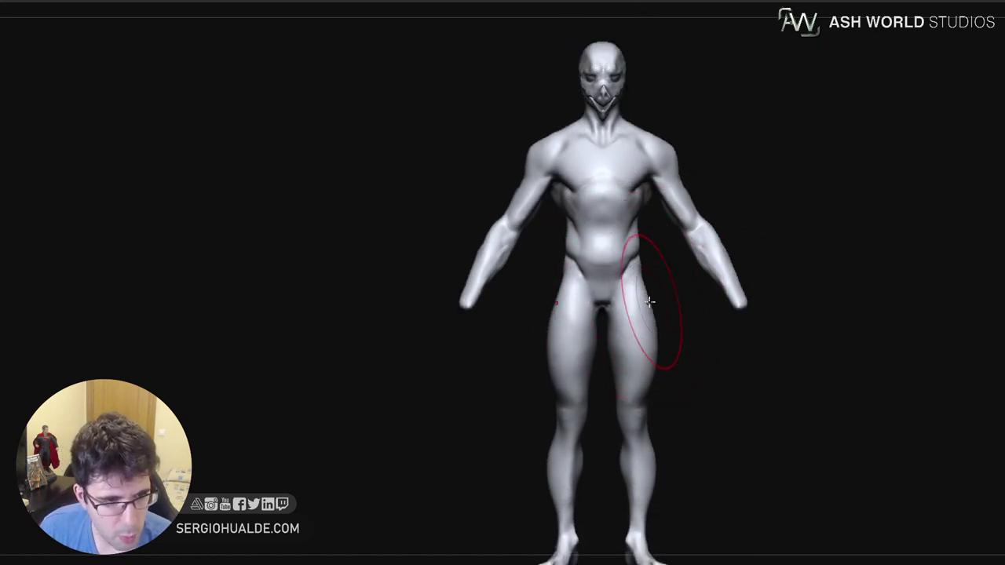
pyautogui.moveTo(625, 298); pyautogui.dragTo(615, 298)
pyautogui.moveTo(615, 298)
pyautogui.mouseDown(button='right')
pyautogui.moveTo(645, 309)
pyautogui.moveTo(662, 271)
pyautogui.mouseUp(button='right')
pyautogui.moveTo(661, 242)
pyautogui.keyDown('ctrl'); pyautogui.keyDown('shift'); pyautogui.mouseDown()
pyautogui.moveTo(573, 235)
pyautogui.moveTo(625, 363)
pyautogui.moveTo(700, 345)
pyautogui.mouseUp(); pyautogui.keyUp('shift'); pyautogui.keyUp('ctrl')
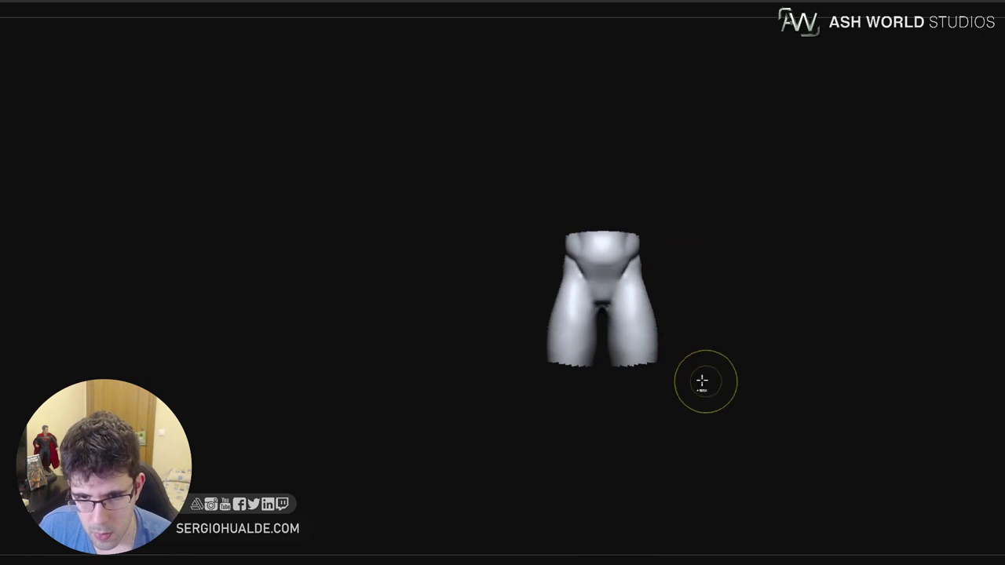
pyautogui.press('Delete')
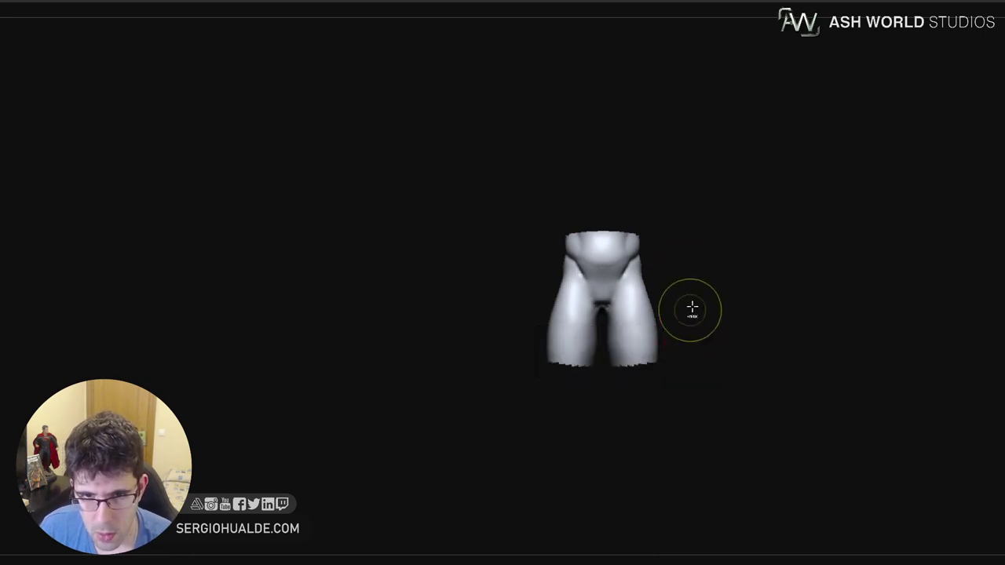
# Close the cut openings of the hip section and smooth its surface
pyautogui.moveTo(706, 385)
pyautogui.mouseDown(button='right')
pyautogui.moveTo(715, 384)
pyautogui.moveTo(706, 338)
pyautogui.mouseUp(button='right')
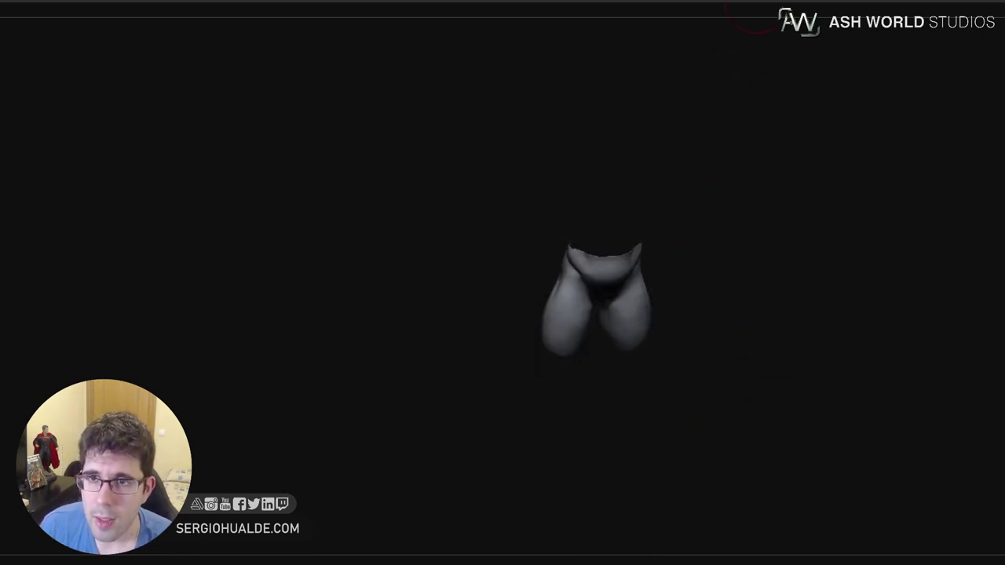
pyautogui.click(737, 4)
pyautogui.keyDown('shift'); pyautogui.moveTo(677, 292); pyautogui.dragTo(673, 250, button='right'); pyautogui.keyUp('shift')
pyautogui.keyDown('shift'); pyautogui.moveTo(611, 252); pyautogui.dragTo(628, 267); pyautogui.keyUp('shift')
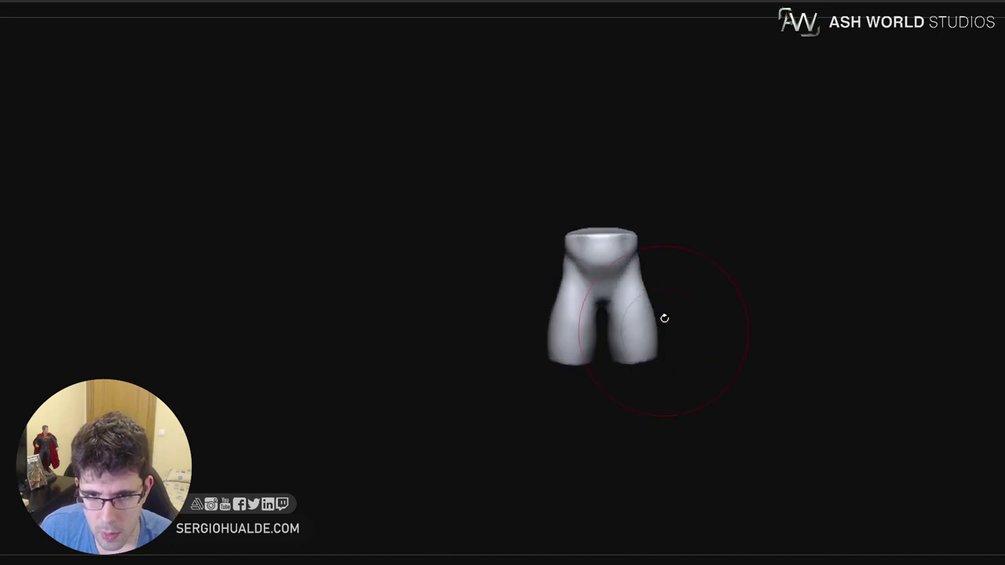
pyautogui.moveTo(664, 319); pyautogui.dragTo(674, 317, button='right')
# Show the full figure again and shape the front of the hip piece between the thighs
pyautogui.hotkey('alt', 's')
pyautogui.moveTo(619, 296); pyautogui.dragTo(605, 296)
pyautogui.moveTo(609, 298); pyautogui.dragTo(577, 303, button='right')
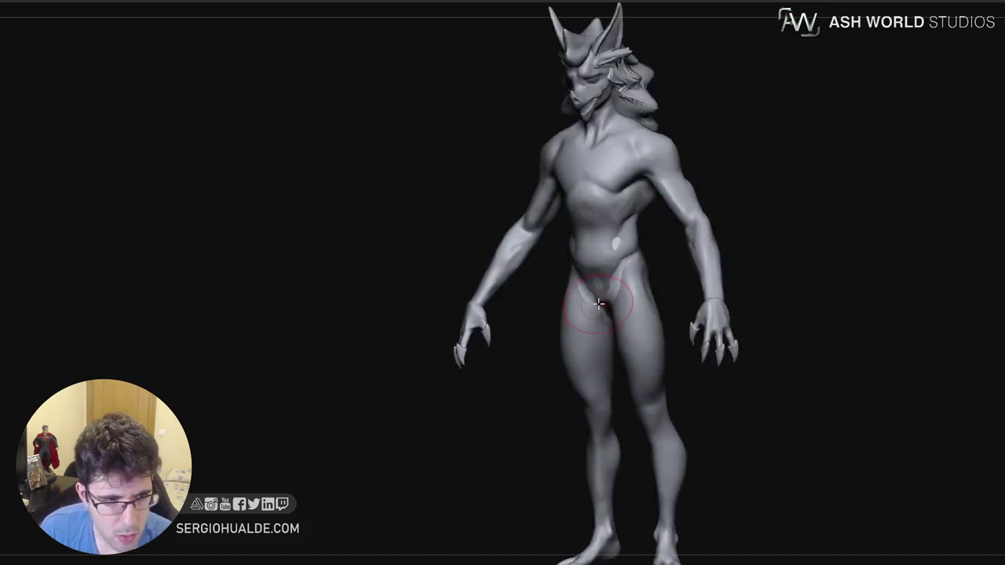
pyautogui.moveTo(604, 303); pyautogui.dragTo(596, 359)
# Pull the hip garment's sides and back outward and down over the buttocks and upper thighs
pyautogui.moveTo(562, 358)
pyautogui.mouseDown(button='right')
pyautogui.moveTo(630, 354)
pyautogui.moveTo(511, 348)
pyautogui.mouseUp(button='right')
pyautogui.moveTo(520, 344)
pyautogui.mouseDown()
pyautogui.moveTo(495, 354)
pyautogui.moveTo(498, 365)
pyautogui.mouseUp()
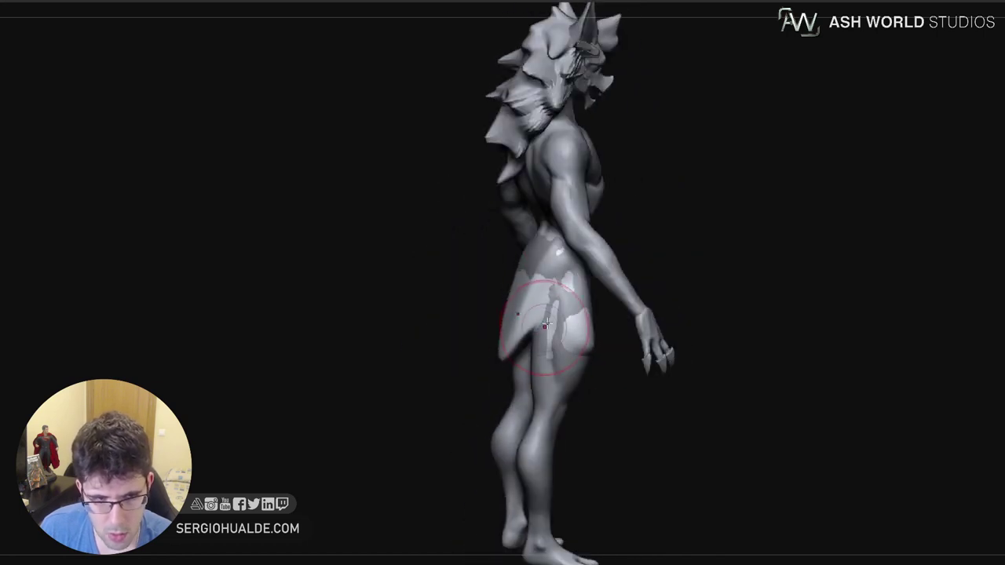
pyautogui.moveTo(559, 363); pyautogui.dragTo(590, 363, button='right')
pyautogui.moveTo(556, 355); pyautogui.dragTo(545, 370)
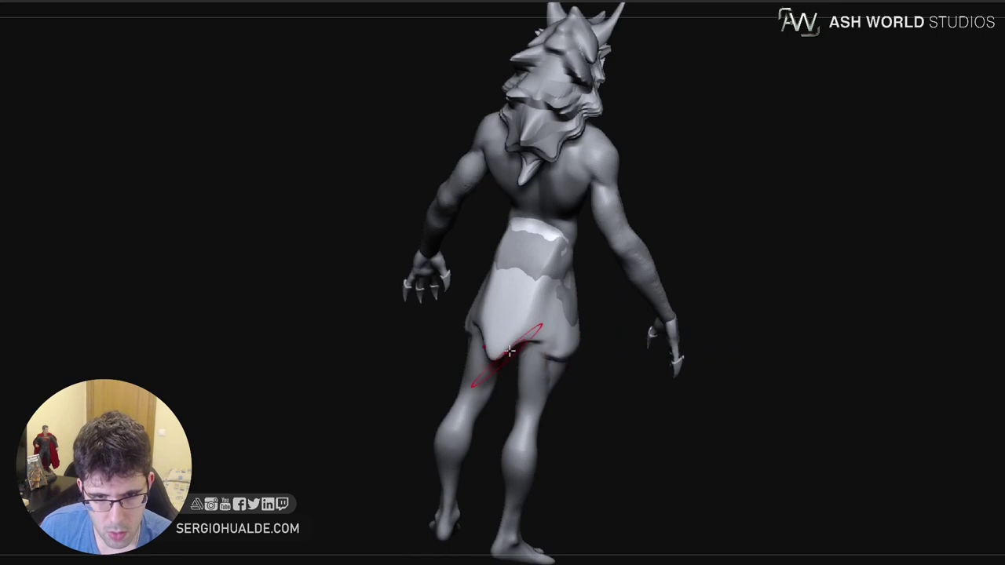
pyautogui.moveTo(526, 335)
pyautogui.mouseDown()
pyautogui.moveTo(515, 350)
pyautogui.moveTo(551, 353)
pyautogui.mouseUp()
pyautogui.moveTo(572, 357); pyautogui.dragTo(488, 355, button='right')
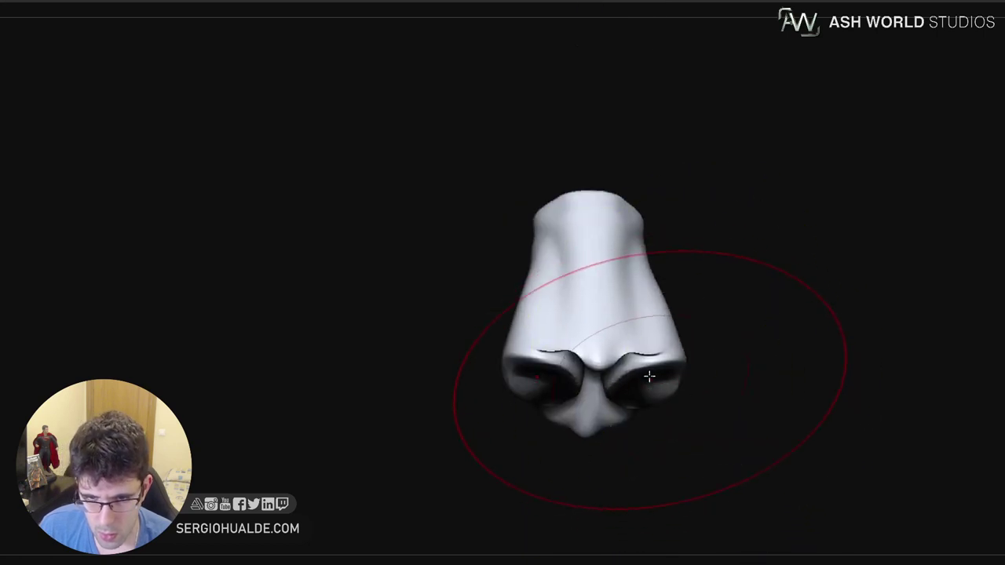
# Fill the gaps around the thighs into one continuous skirt hem and widen the hip garment's sides
pyautogui.moveTo(587, 412); pyautogui.dragTo(600, 391)
pyautogui.moveTo(605, 388); pyautogui.dragTo(594, 362, button='right')
pyautogui.moveTo(594, 362)
pyautogui.mouseDown()
pyautogui.moveTo(582, 343)
pyautogui.moveTo(620, 389)
pyautogui.moveTo(568, 379)
pyautogui.moveTo(605, 365)
pyautogui.moveTo(563, 350)
pyautogui.moveTo(570, 384)
pyautogui.moveTo(590, 396)
pyautogui.mouseUp()
pyautogui.keyDown('ctrl'); pyautogui.moveTo(626, 354); pyautogui.dragTo(633, 276, button='right'); pyautogui.keyUp('ctrl')
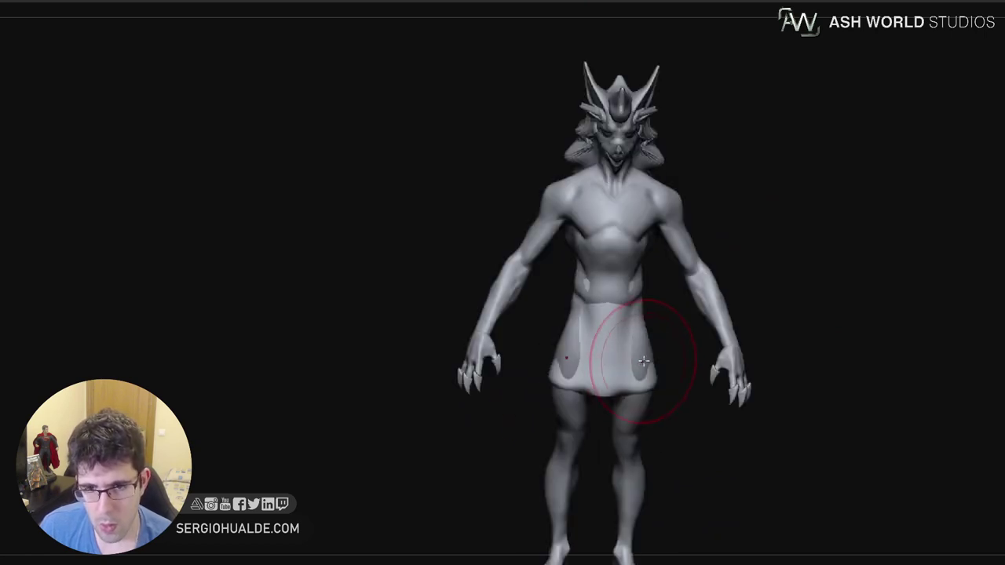
pyautogui.moveTo(638, 366); pyautogui.dragTo(646, 340, button='right')
pyautogui.moveTo(647, 341); pyautogui.dragTo(653, 342)
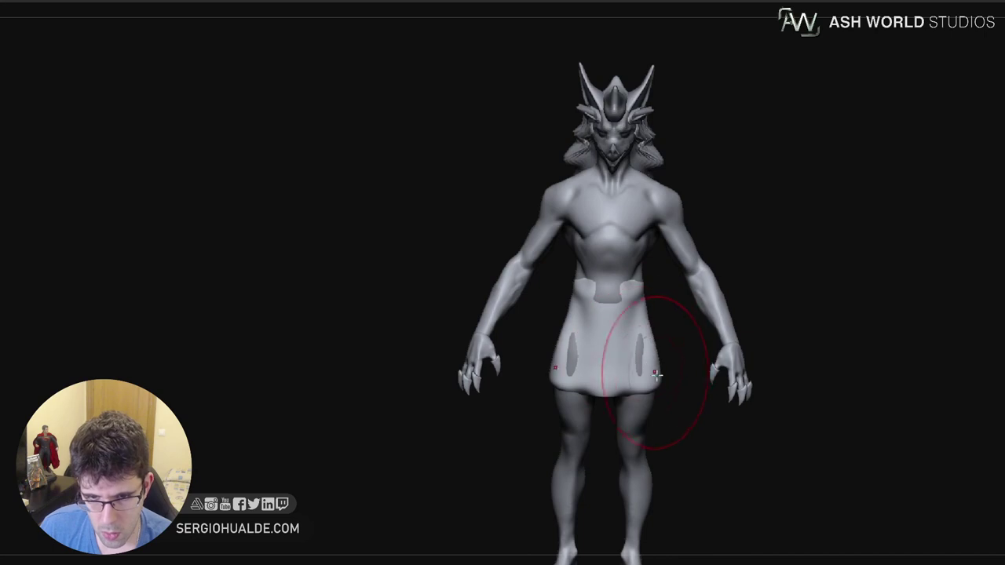
pyautogui.keyDown('alt'); pyautogui.moveTo(614, 275); pyautogui.dragTo(614, 310, button='right'); pyautogui.keyUp('alt')
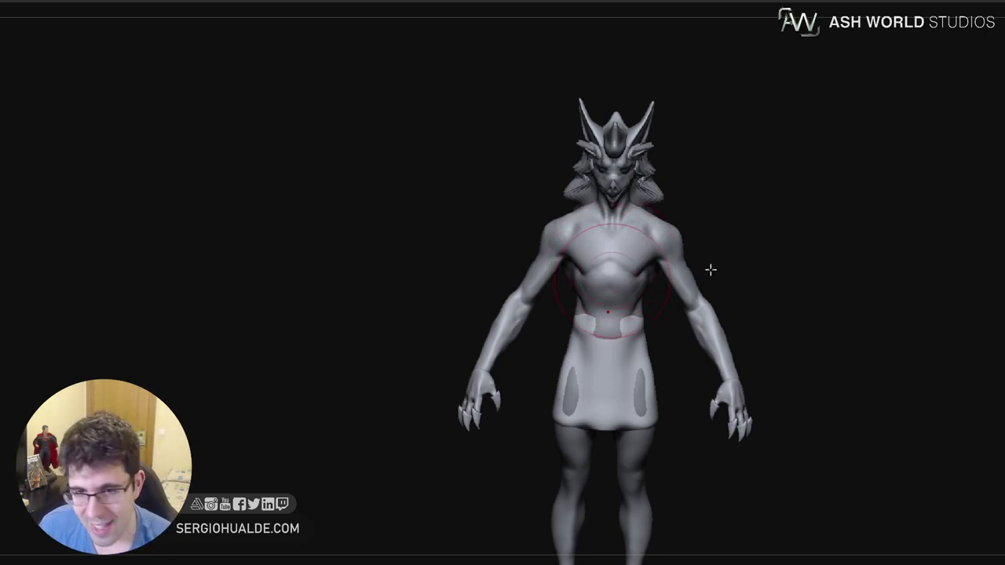
# Mask the body except for both arms, adjust the arm shape around the elbows, and clear the mask
pyautogui.moveTo(750, 267); pyautogui.dragTo(628, 339, button='right')
pyautogui.moveTo(598, 235); pyautogui.dragTo(653, 267, button='right')
pyautogui.moveTo(653, 267)
pyautogui.keyDown('ctrl'); pyautogui.mouseDown(button='right')
pyautogui.moveTo(663, 239)
pyautogui.moveTo(649, 297)
pyautogui.moveTo(657, 276)
pyautogui.moveTo(638, 294)
pyautogui.mouseUp(button='right'); pyautogui.keyUp('ctrl')
pyautogui.keyDown('alt'); pyautogui.click(656, 277); pyautogui.keyUp('alt')
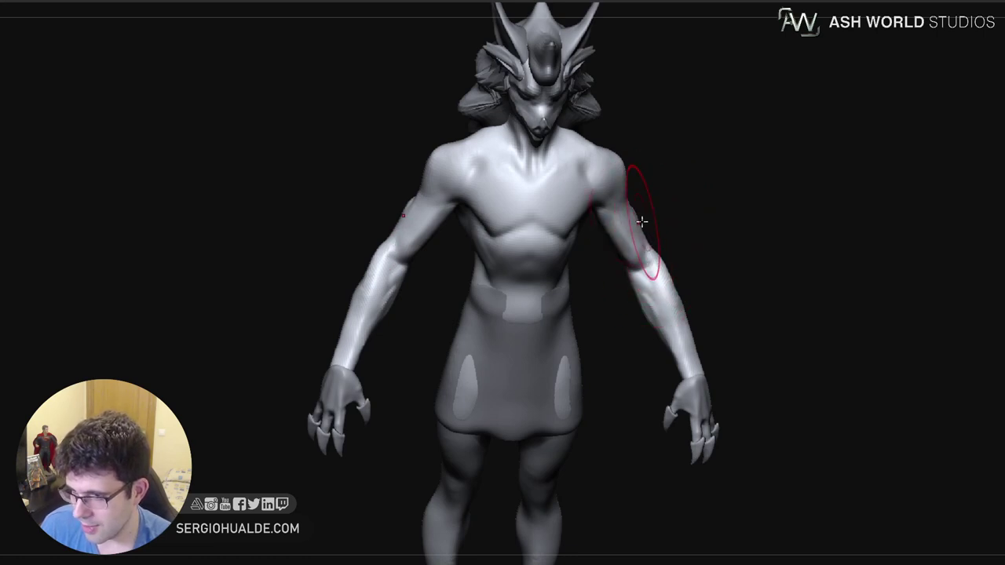
pyautogui.keyDown('ctrl'); pyautogui.moveTo(653, 140); pyautogui.dragTo(592, 191); pyautogui.keyUp('ctrl')
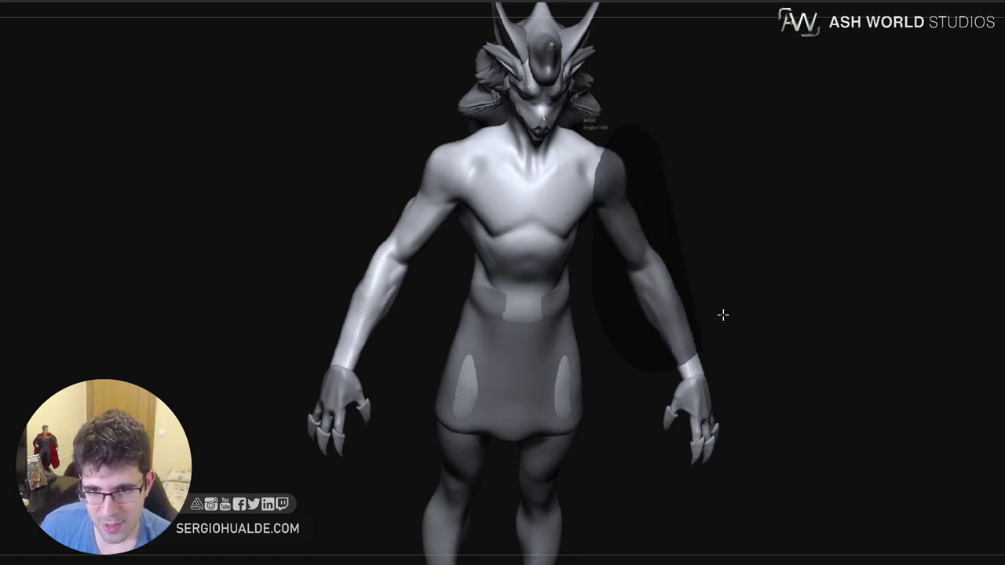
pyautogui.keyDown('ctrl'); pyautogui.moveTo(722, 315); pyautogui.dragTo(720, 188); pyautogui.keyUp('ctrl')
pyautogui.keyDown('ctrl'); pyautogui.click(698, 252); pyautogui.keyUp('ctrl')
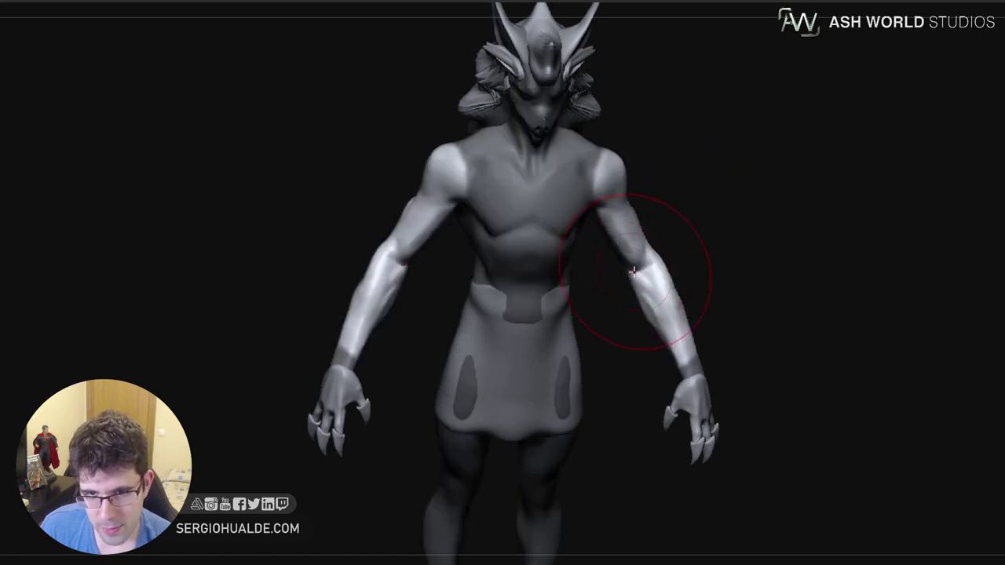
pyautogui.moveTo(633, 272); pyautogui.dragTo(627, 284)
pyautogui.keyDown('ctrl'); pyautogui.moveTo(698, 250); pyautogui.dragTo(719, 279); pyautogui.keyUp('ctrl')
# Refine the volumes of the elbows and forearms from behind
pyautogui.moveTo(660, 338)
pyautogui.mouseDown()
pyautogui.moveTo(666, 345)
pyautogui.moveTo(678, 323)
pyautogui.moveTo(661, 301)
pyautogui.moveTo(642, 303)
pyautogui.mouseUp()
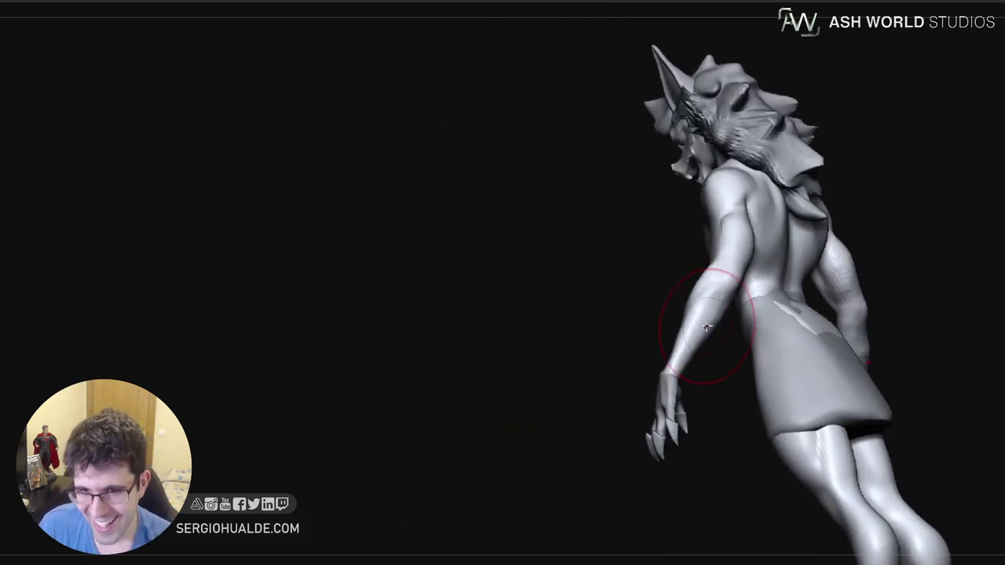
pyautogui.moveTo(724, 321); pyautogui.dragTo(675, 351)
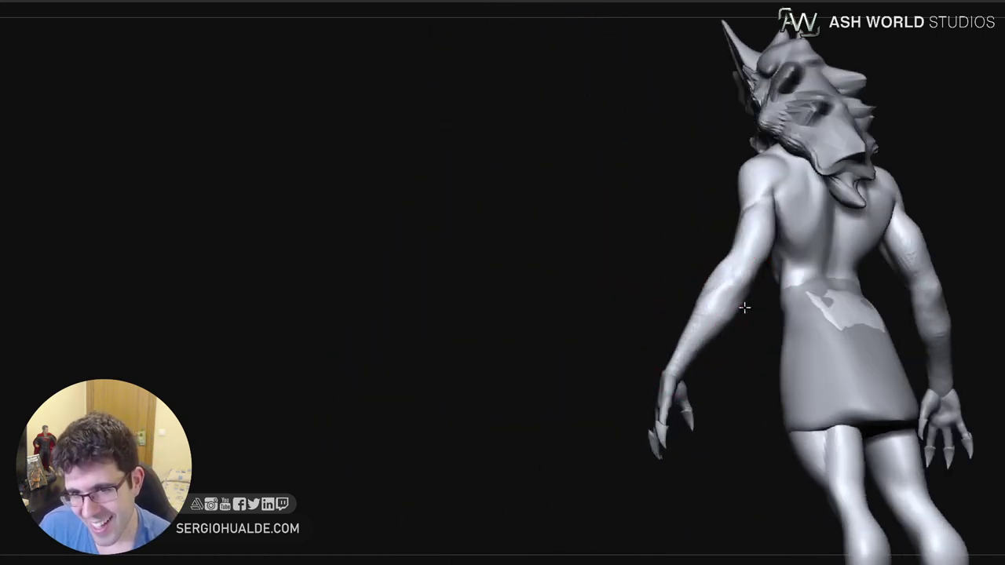
pyautogui.moveTo(752, 292); pyautogui.dragTo(725, 284)
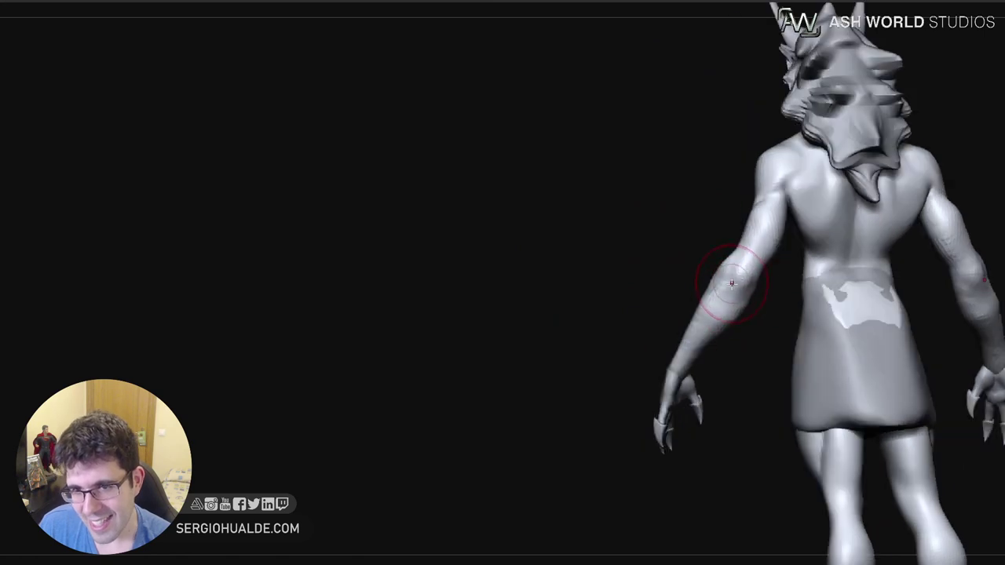
pyautogui.moveTo(720, 288)
pyautogui.mouseDown(button='right')
pyautogui.moveTo(746, 304)
pyautogui.moveTo(722, 310)
pyautogui.mouseUp(button='right')
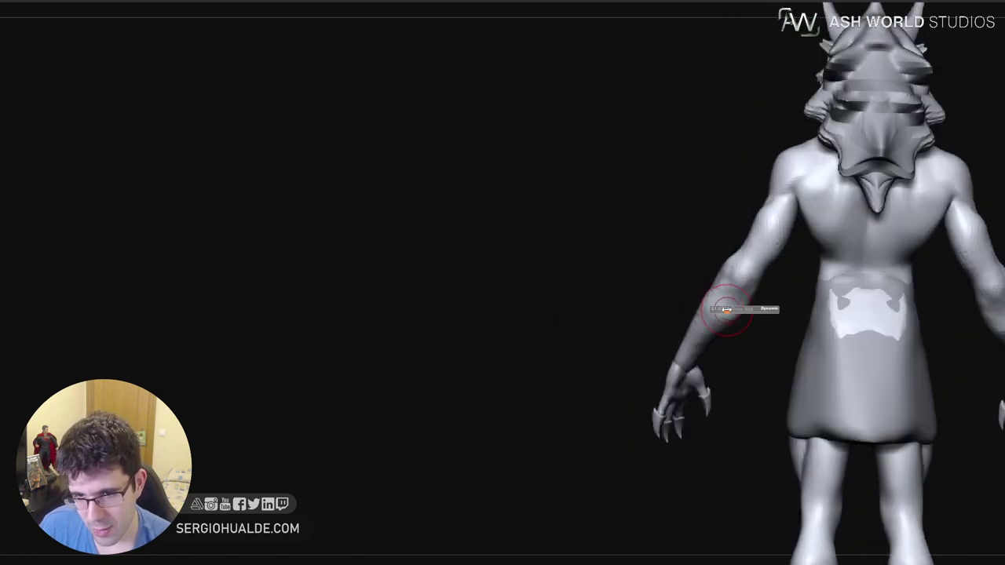
pyautogui.moveTo(722, 307); pyautogui.dragTo(720, 331)
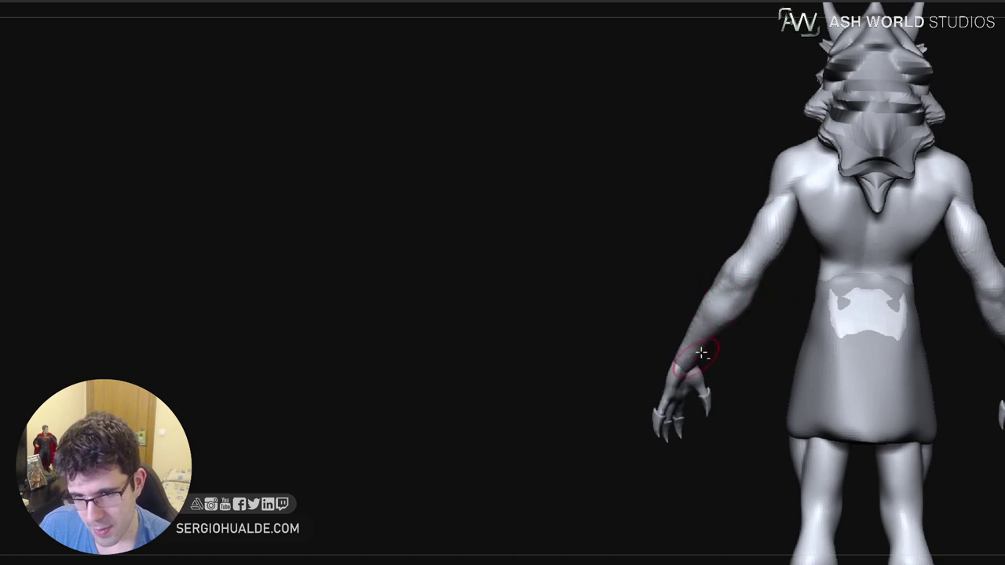
pyautogui.moveTo(741, 299); pyautogui.dragTo(736, 308)
# Check the figure's arms and skirt from the front and side, and make the hip garment active again
pyautogui.moveTo(697, 359)
pyautogui.keyDown('ctrl'); pyautogui.mouseDown(button='right')
pyautogui.moveTo(691, 327)
pyautogui.moveTo(750, 326)
pyautogui.mouseUp(button='right'); pyautogui.keyUp('ctrl')
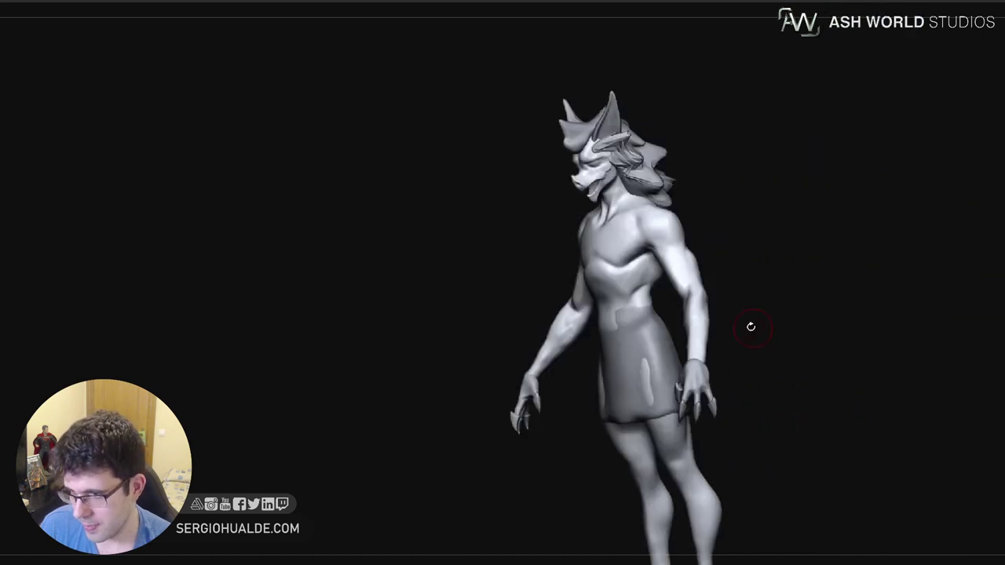
pyautogui.moveTo(745, 315); pyautogui.dragTo(765, 326)
pyautogui.keyDown('alt'); pyautogui.moveTo(750, 310); pyautogui.dragTo(769, 289, button='right'); pyautogui.keyUp('alt')
pyautogui.keyDown('ctrl'); pyautogui.moveTo(769, 289); pyautogui.dragTo(751, 330, button='right'); pyautogui.keyUp('ctrl')
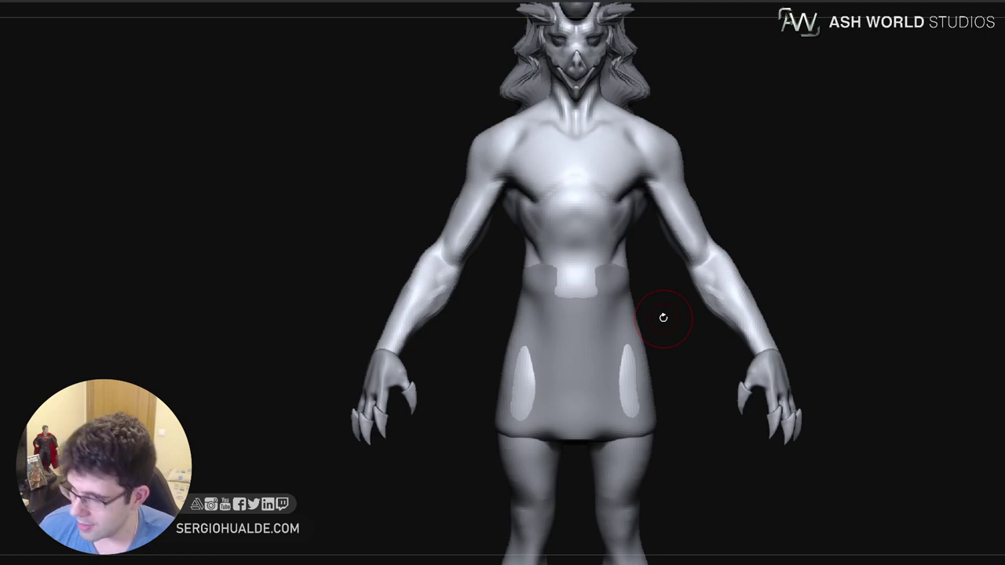
pyautogui.moveTo(826, 287); pyautogui.dragTo(788, 311)
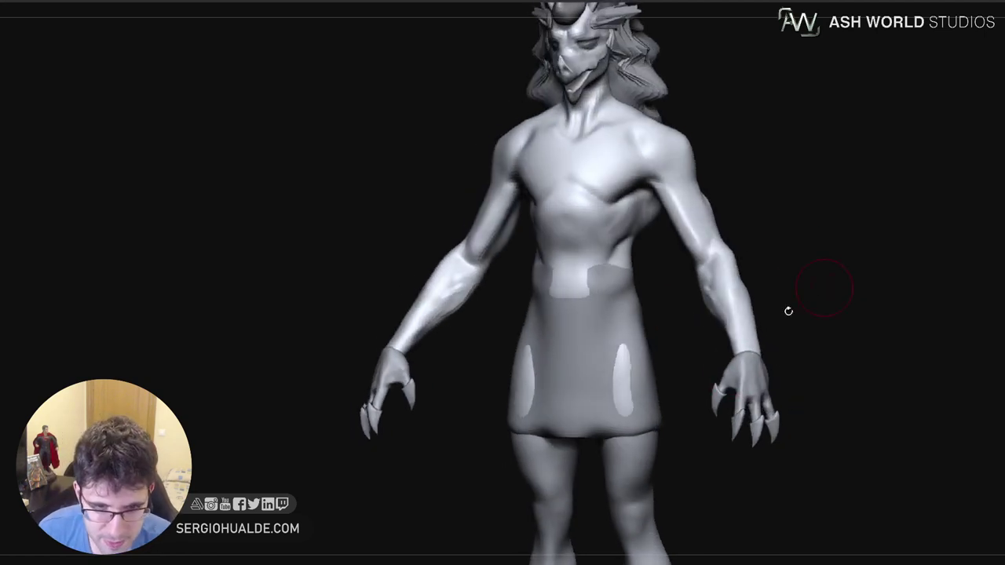
pyautogui.moveTo(689, 413)
pyautogui.keyDown('ctrl'); pyautogui.mouseDown(button='right')
pyautogui.moveTo(664, 361)
pyautogui.moveTo(657, 424)
pyautogui.moveTo(676, 400)
pyautogui.mouseUp(button='right'); pyautogui.keyUp('ctrl')
pyautogui.keyDown('alt'); pyautogui.click(624, 377); pyautogui.keyUp('alt')
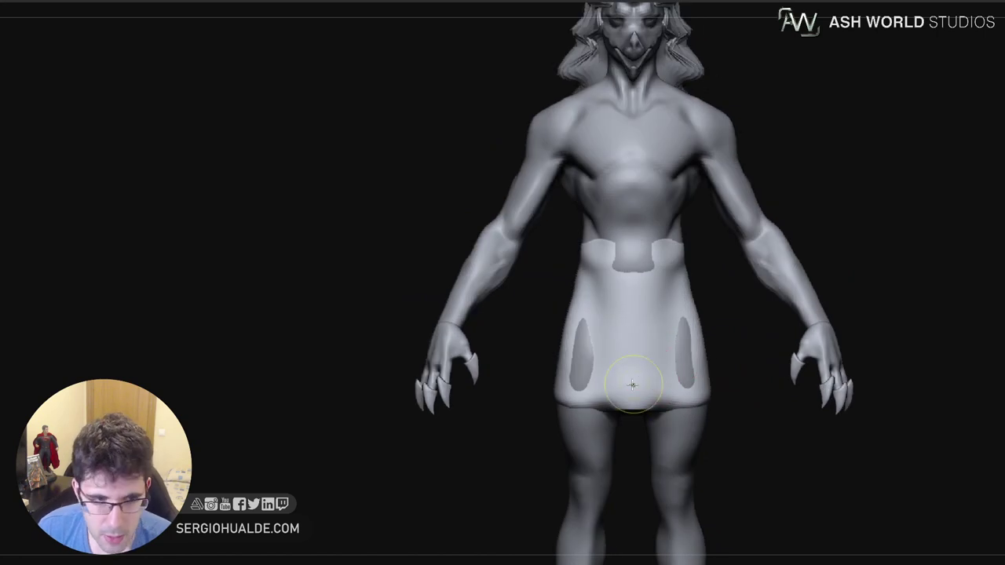
# Try to reshape the garment's lower front into a rounded flap by pushing in its sides
pyautogui.press('s')
pyautogui.moveTo(632, 385); pyautogui.dragTo(646, 385)
pyautogui.moveTo(558, 362); pyautogui.dragTo(616, 417)
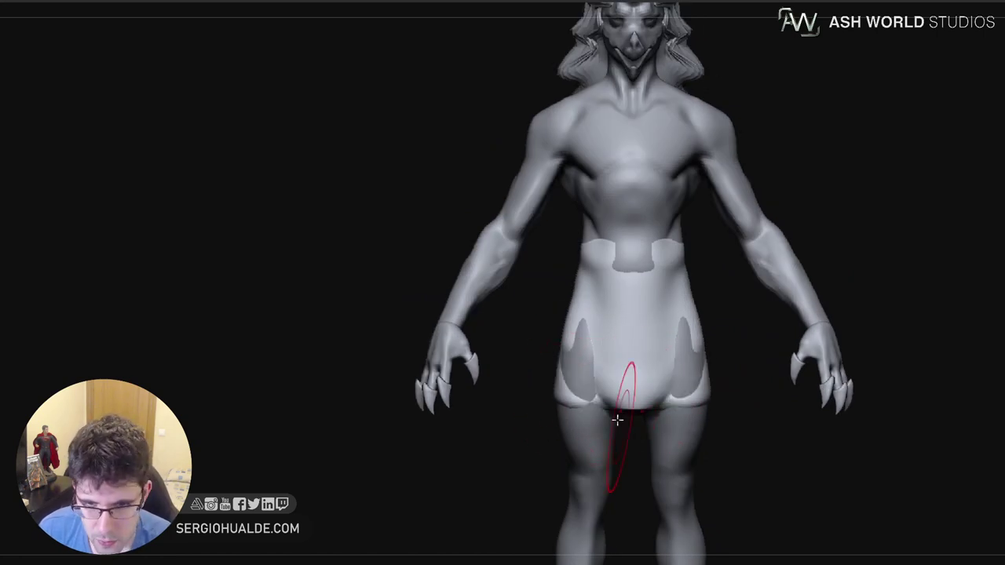
pyautogui.press('s')
pyautogui.moveTo(683, 386); pyautogui.dragTo(672, 387)
pyautogui.moveTo(673, 387); pyautogui.dragTo(663, 391, button='right')
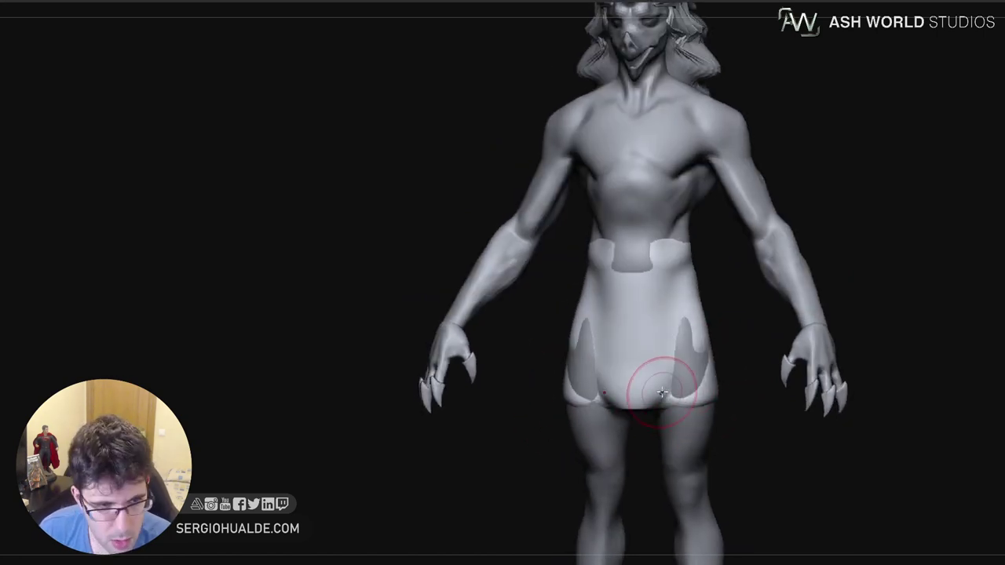
pyautogui.moveTo(664, 390); pyautogui.dragTo(683, 385)
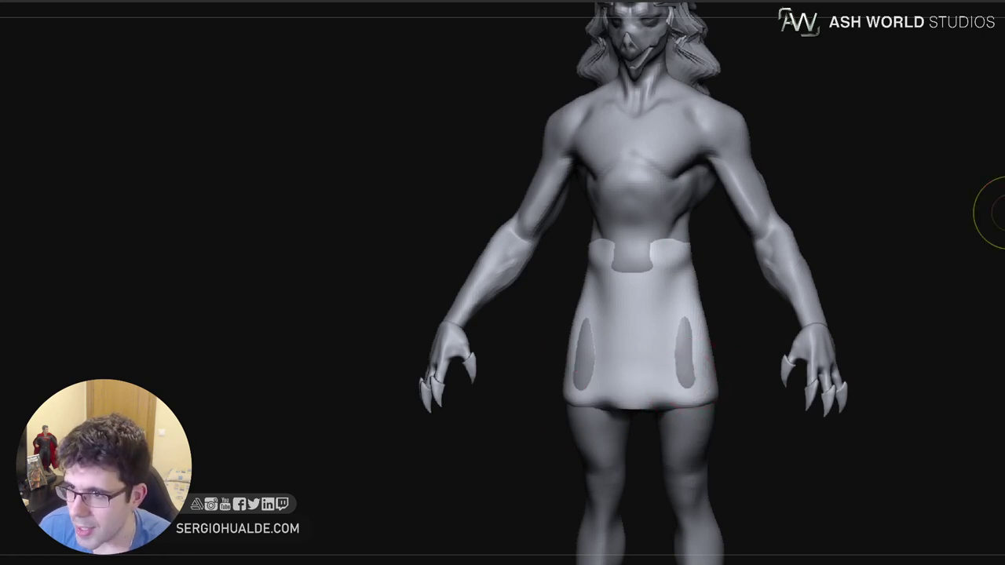
# Isolate the hip garment and carve arched openings for the thighs into its lower sides
pyautogui.moveTo(664, 409)
pyautogui.mouseDown()
pyautogui.moveTo(684, 355)
pyautogui.moveTo(718, 338)
pyautogui.moveTo(708, 346)
pyautogui.mouseUp()
pyautogui.moveTo(743, 350); pyautogui.dragTo(565, 361, button='right')
pyautogui.moveTo(658, 361); pyautogui.dragTo(783, 362)
pyautogui.moveTo(816, 353); pyautogui.dragTo(692, 371, button='right')
pyautogui.moveTo(800, 334); pyautogui.dragTo(782, 378)
pyautogui.moveTo(810, 305)
pyautogui.mouseDown()
pyautogui.moveTo(782, 379)
pyautogui.moveTo(799, 338)
pyautogui.mouseUp()
pyautogui.moveTo(816, 385)
pyautogui.mouseDown(button='right')
pyautogui.moveTo(792, 397)
pyautogui.moveTo(832, 335)
pyautogui.moveTo(816, 317)
pyautogui.mouseUp(button='right')
pyautogui.moveTo(832, 294)
pyautogui.mouseDown()
pyautogui.moveTo(856, 314)
pyautogui.moveTo(824, 342)
pyautogui.mouseUp()
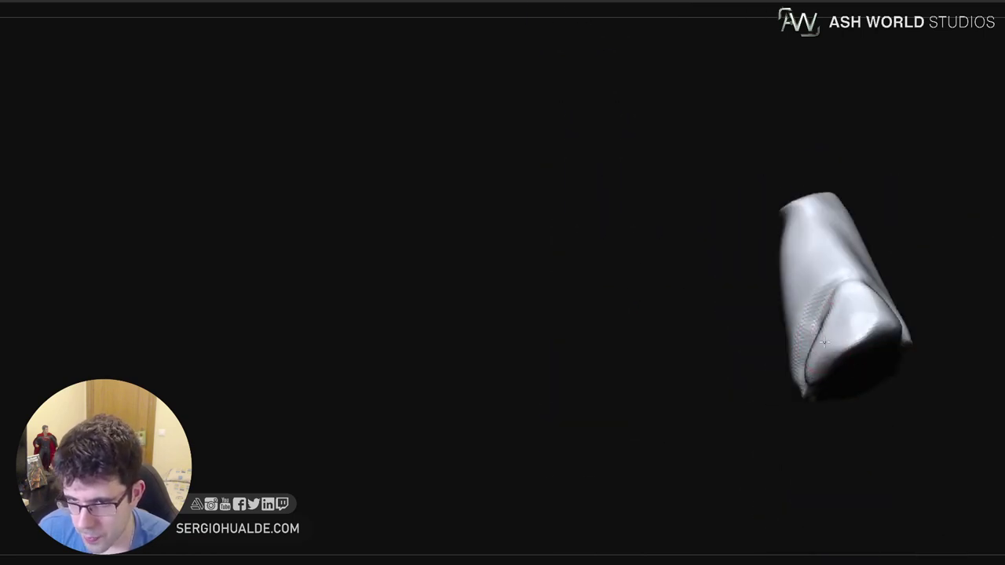
# Deepen the arched thigh openings and flatten the surfaces inside them
pyautogui.moveTo(833, 345)
pyautogui.mouseDown(button='right')
pyautogui.moveTo(849, 328)
pyautogui.moveTo(839, 380)
pyautogui.mouseUp(button='right')
pyautogui.moveTo(830, 305)
pyautogui.mouseDown()
pyautogui.moveTo(797, 400)
pyautogui.moveTo(818, 375)
pyautogui.mouseUp()
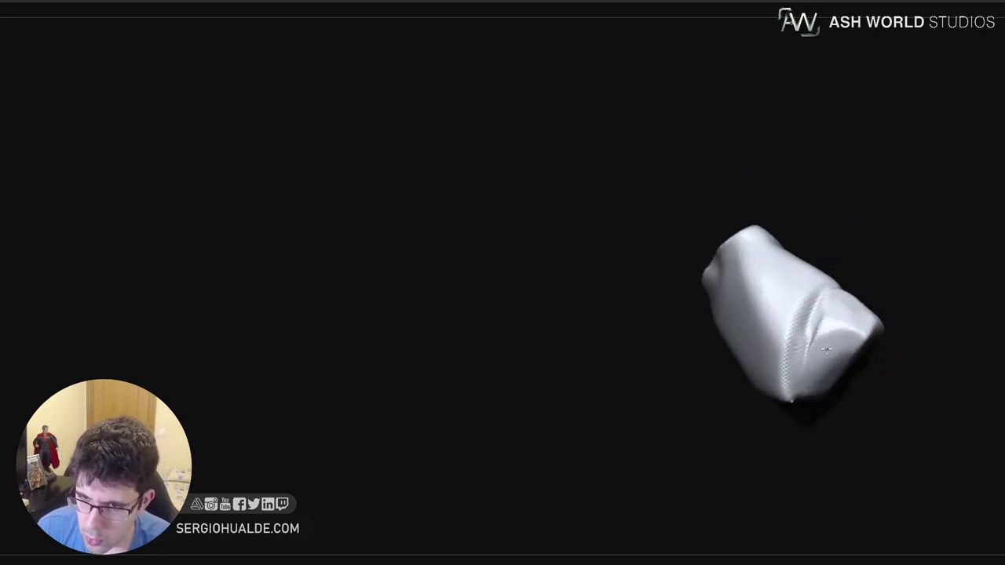
pyautogui.moveTo(821, 364)
pyautogui.mouseDown(button='right')
pyautogui.moveTo(792, 377)
pyautogui.moveTo(840, 356)
pyautogui.moveTo(836, 380)
pyautogui.moveTo(818, 352)
pyautogui.moveTo(835, 342)
pyautogui.mouseUp(button='right')
pyautogui.press('s')
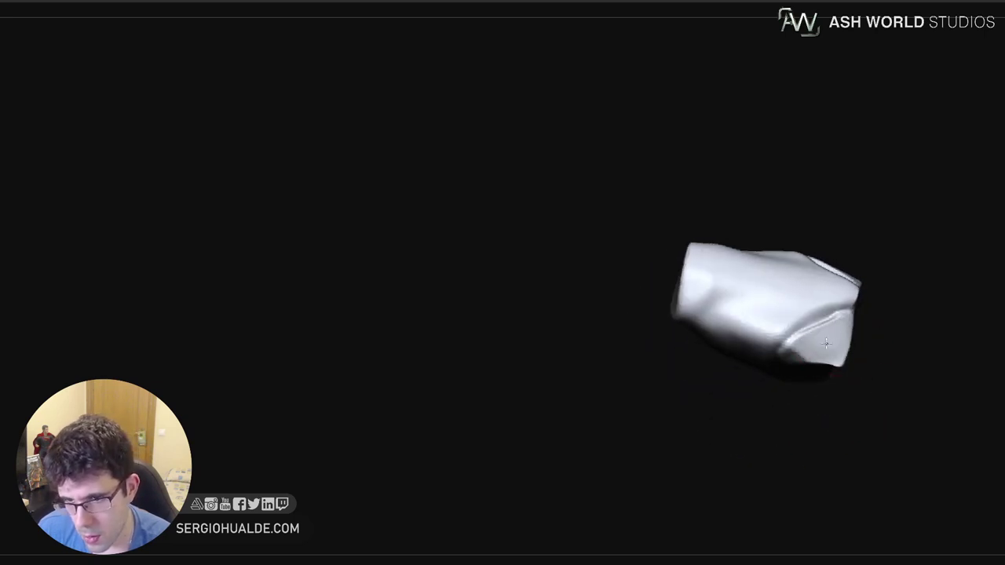
pyautogui.moveTo(841, 359); pyautogui.dragTo(832, 339, button='right')
pyautogui.moveTo(832, 339)
pyautogui.mouseDown()
pyautogui.moveTo(823, 351)
pyautogui.moveTo(813, 336)
pyautogui.moveTo(824, 346)
pyautogui.moveTo(813, 360)
pyautogui.mouseUp()
pyautogui.moveTo(814, 360); pyautogui.dragTo(801, 353, button='right')
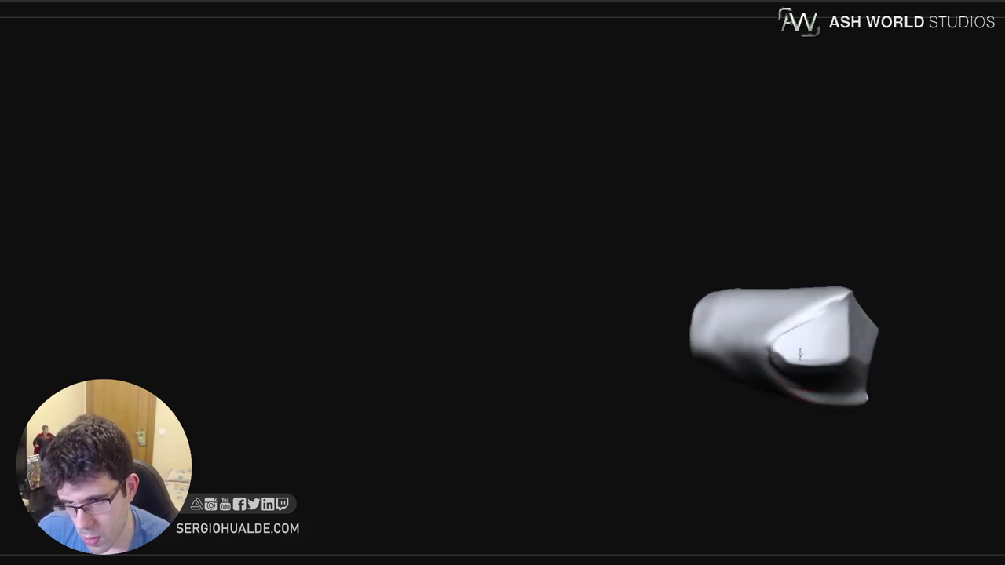
# Shape the garment's lower end into angled faces that meet in pointed front and back flaps
pyautogui.moveTo(800, 352)
pyautogui.mouseDown()
pyautogui.moveTo(807, 367)
pyautogui.moveTo(836, 372)
pyautogui.moveTo(828, 336)
pyautogui.moveTo(808, 339)
pyautogui.moveTo(816, 374)
pyautogui.moveTo(849, 388)
pyautogui.mouseUp()
pyautogui.moveTo(849, 388)
pyautogui.mouseDown(button='right')
pyautogui.moveTo(816, 378)
pyautogui.moveTo(835, 362)
pyautogui.mouseUp(button='right')
pyautogui.moveTo(851, 326); pyautogui.dragTo(870, 354)
pyautogui.moveTo(870, 368); pyautogui.dragTo(854, 398, button='right')
pyautogui.moveTo(902, 288); pyautogui.dragTo(895, 306)
pyautogui.moveTo(896, 307); pyautogui.dragTo(879, 303, button='middle')
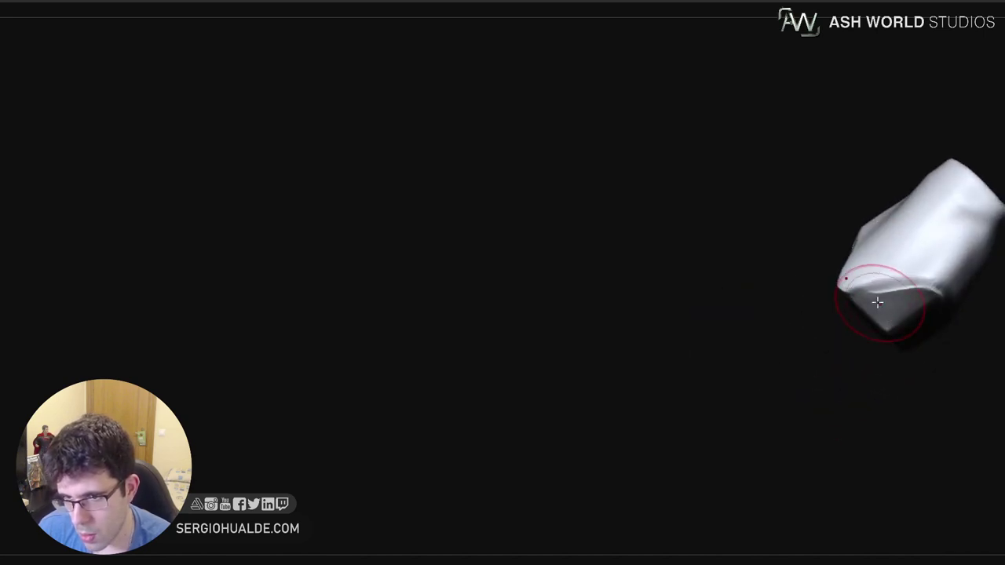
pyautogui.moveTo(877, 289)
pyautogui.mouseDown()
pyautogui.moveTo(860, 306)
pyautogui.moveTo(926, 301)
pyautogui.mouseUp()
pyautogui.moveTo(930, 312); pyautogui.dragTo(902, 295, button='right')
pyautogui.moveTo(923, 309); pyautogui.dragTo(907, 281)
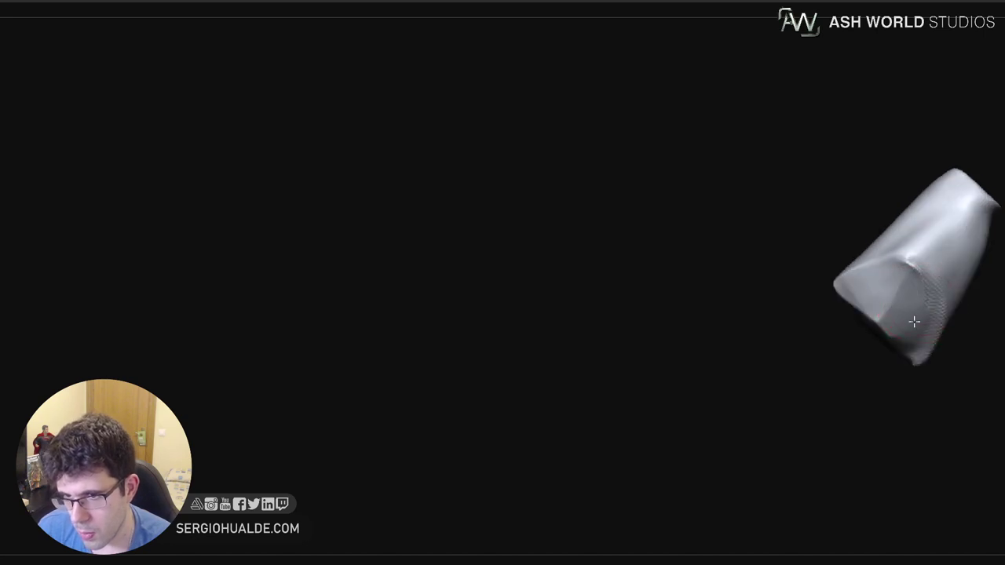
# Even out the angled underside faces and smooth the garment's outer surface near the hem
pyautogui.moveTo(919, 353)
pyautogui.mouseDown(button='middle')
pyautogui.moveTo(834, 314)
pyautogui.moveTo(857, 302)
pyautogui.mouseUp(button='middle')
pyautogui.moveTo(857, 302)
pyautogui.mouseDown(button='right')
pyautogui.moveTo(819, 282)
pyautogui.moveTo(832, 330)
pyautogui.mouseUp(button='right')
pyautogui.moveTo(898, 339)
pyautogui.mouseDown(button='right')
pyautogui.moveTo(908, 356)
pyautogui.moveTo(896, 320)
pyautogui.mouseUp(button='right')
pyautogui.keyDown('shift'); pyautogui.moveTo(892, 242); pyautogui.dragTo(868, 238); pyautogui.keyUp('shift')
pyautogui.moveTo(903, 271); pyautogui.dragTo(824, 374, button='right')
pyautogui.moveTo(840, 299)
pyautogui.mouseDown(button='right')
pyautogui.moveTo(841, 326)
pyautogui.moveTo(821, 318)
pyautogui.mouseUp(button='right')
pyautogui.moveTo(827, 251)
pyautogui.keyDown('shift'); pyautogui.mouseDown()
pyautogui.moveTo(824, 278)
pyautogui.moveTo(848, 271)
pyautogui.moveTo(820, 295)
pyautogui.mouseUp(); pyautogui.keyUp('shift')
# Refine the garment's lower corners and the slanted edges leading to its tip
pyautogui.press('space')
pyautogui.moveTo(805, 343); pyautogui.dragTo(816, 306, button='right')
pyautogui.moveTo(778, 358); pyautogui.dragTo(818, 286)
pyautogui.moveTo(776, 399); pyautogui.dragTo(752, 485, button='right')
pyautogui.moveTo(844, 369); pyautogui.dragTo(861, 295, button='right')
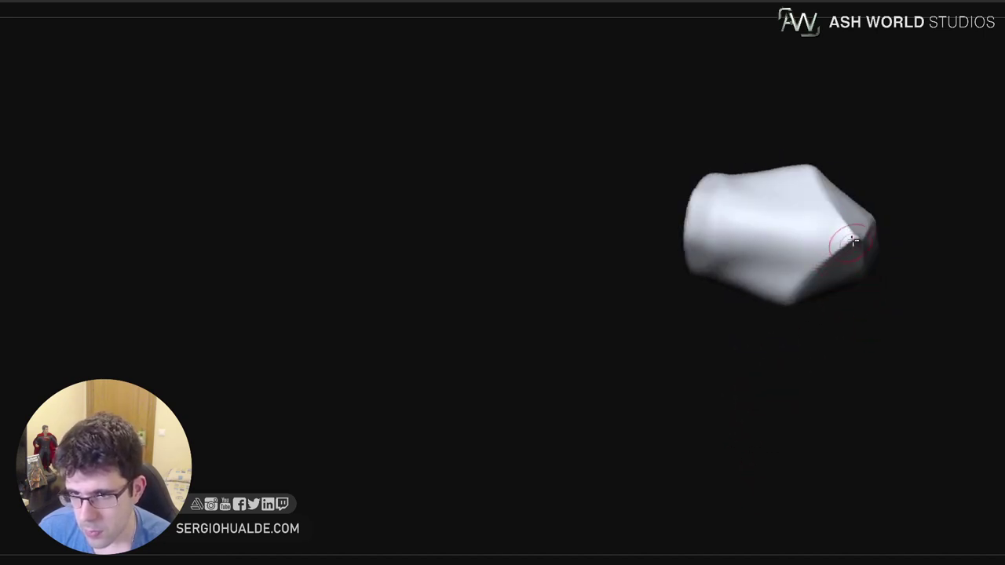
# Define the V-shaped front hem by sculpting a raised border along its slanted edges
pyautogui.moveTo(783, 381)
pyautogui.mouseDown()
pyautogui.moveTo(735, 465)
pyautogui.moveTo(847, 364)
pyautogui.mouseUp()
pyautogui.moveTo(847, 364)
pyautogui.keyDown('alt'); pyautogui.mouseDown(button='right')
pyautogui.moveTo(756, 366)
pyautogui.moveTo(903, 355)
pyautogui.mouseUp(button='right'); pyautogui.keyUp('alt')
pyautogui.moveTo(756, 393)
pyautogui.mouseDown()
pyautogui.moveTo(818, 291)
pyautogui.moveTo(731, 406)
pyautogui.moveTo(823, 330)
pyautogui.mouseUp()
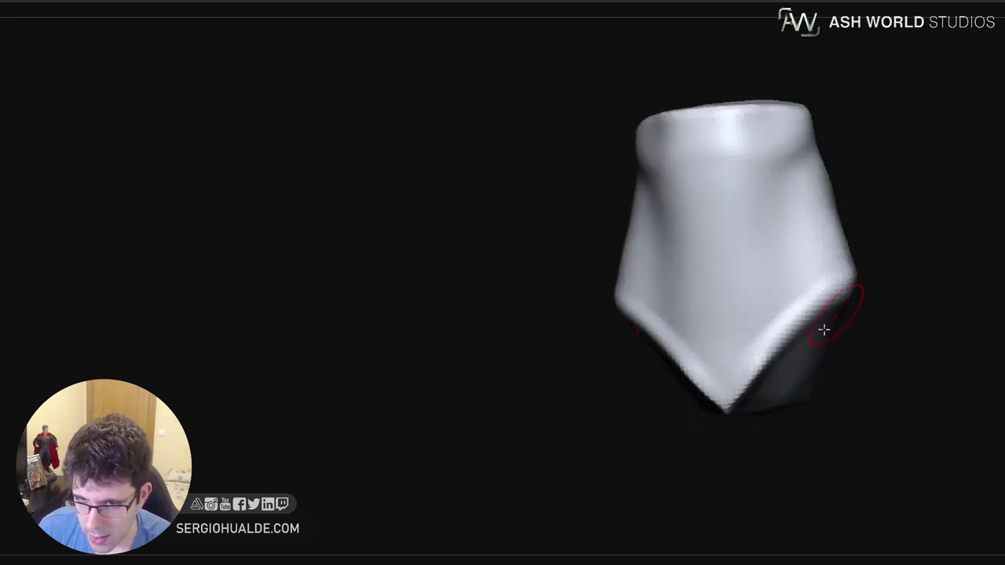
pyautogui.moveTo(763, 358)
pyautogui.mouseDown()
pyautogui.moveTo(732, 402)
pyautogui.moveTo(800, 320)
pyautogui.mouseUp()
pyautogui.keyDown('ctrl'); pyautogui.moveTo(787, 383); pyautogui.dragTo(786, 349, button='right'); pyautogui.keyUp('ctrl')
pyautogui.moveTo(788, 349); pyautogui.dragTo(777, 373, button='middle')
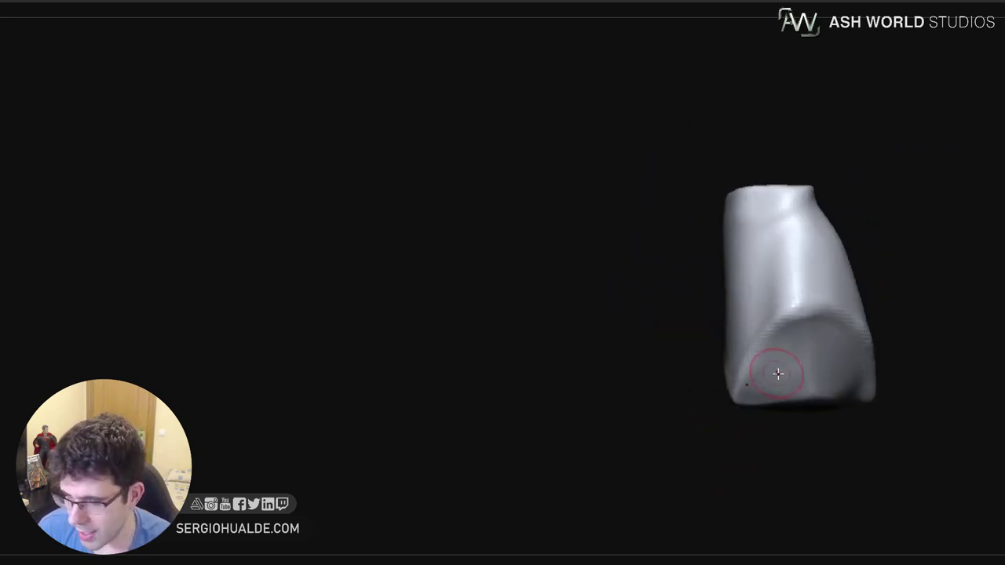
# Hollow out the garment's underside between the front and back flaps and smooth the carved surface
pyautogui.moveTo(810, 338); pyautogui.dragTo(862, 390)
pyautogui.moveTo(834, 351)
pyautogui.mouseDown()
pyautogui.moveTo(790, 332)
pyautogui.moveTo(768, 347)
pyautogui.mouseUp()
pyautogui.moveTo(771, 432); pyautogui.dragTo(779, 378, button='right')
pyautogui.press('s')
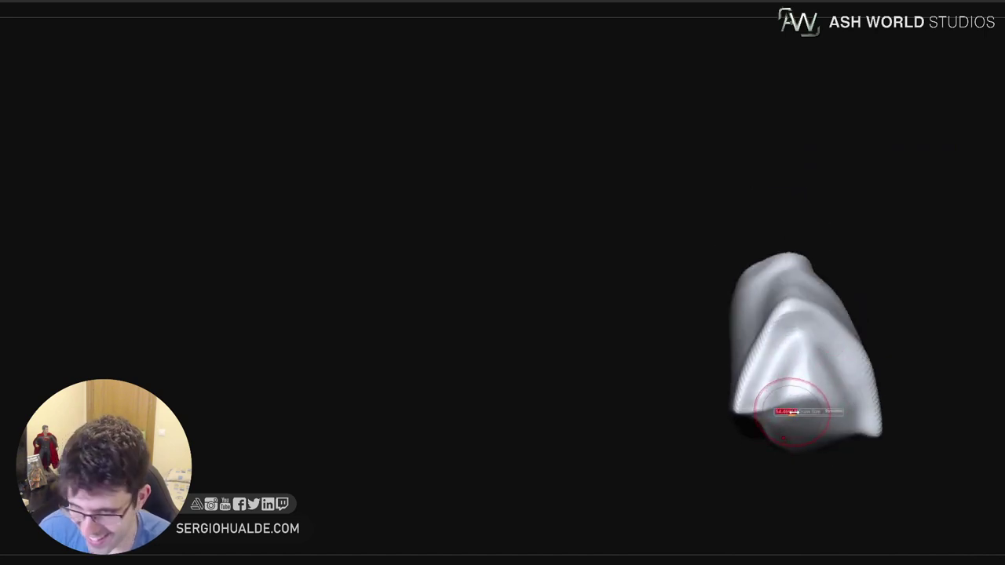
pyautogui.moveTo(794, 410)
pyautogui.mouseDown()
pyautogui.moveTo(807, 411)
pyautogui.moveTo(800, 386)
pyautogui.moveTo(824, 423)
pyautogui.moveTo(836, 405)
pyautogui.moveTo(803, 412)
pyautogui.moveTo(804, 376)
pyautogui.moveTo(787, 391)
pyautogui.mouseUp()
pyautogui.press('s')
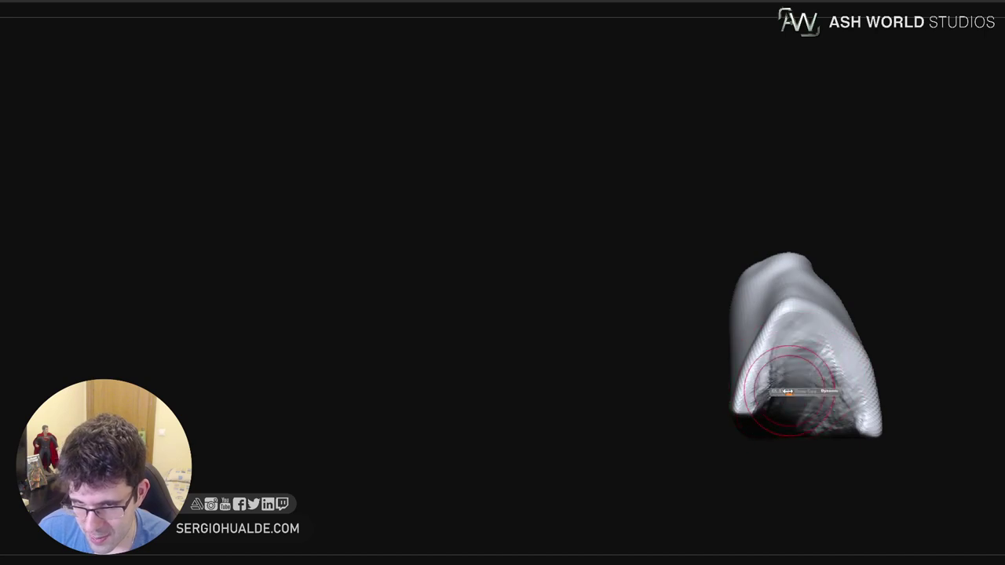
pyautogui.keyDown('shift'); pyautogui.moveTo(798, 336); pyautogui.dragTo(841, 411); pyautogui.keyUp('shift')
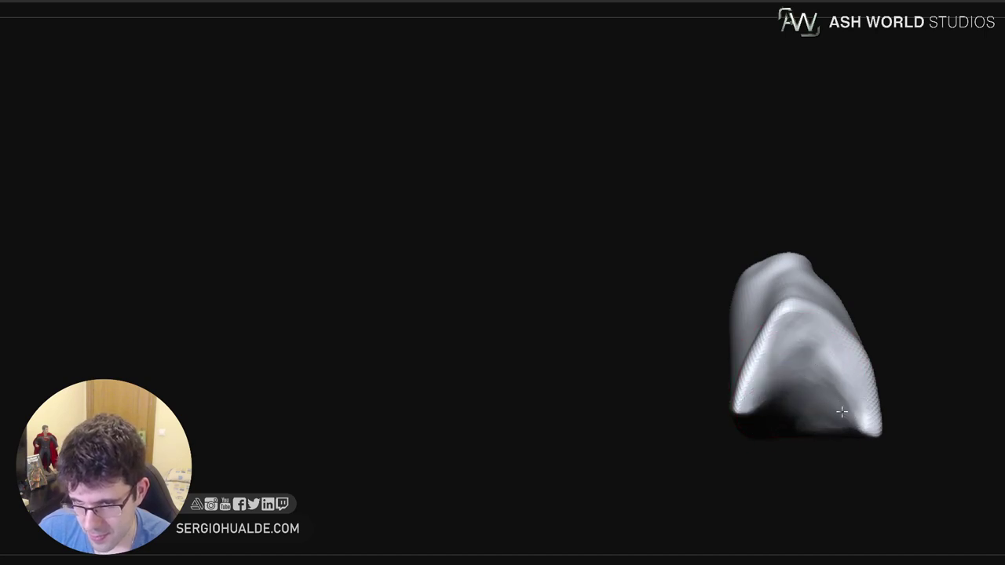
pyautogui.moveTo(841, 411); pyautogui.dragTo(848, 455, button='right')
# Show the full figure again and adjust the garment's side edges so they cover the outer thighs
pyautogui.click(850, 391)
pyautogui.moveTo(850, 392)
pyautogui.keyDown('ctrl'); pyautogui.mouseDown(button='right')
pyautogui.moveTo(816, 415)
pyautogui.moveTo(822, 384)
pyautogui.mouseUp(button='right'); pyautogui.keyUp('ctrl')
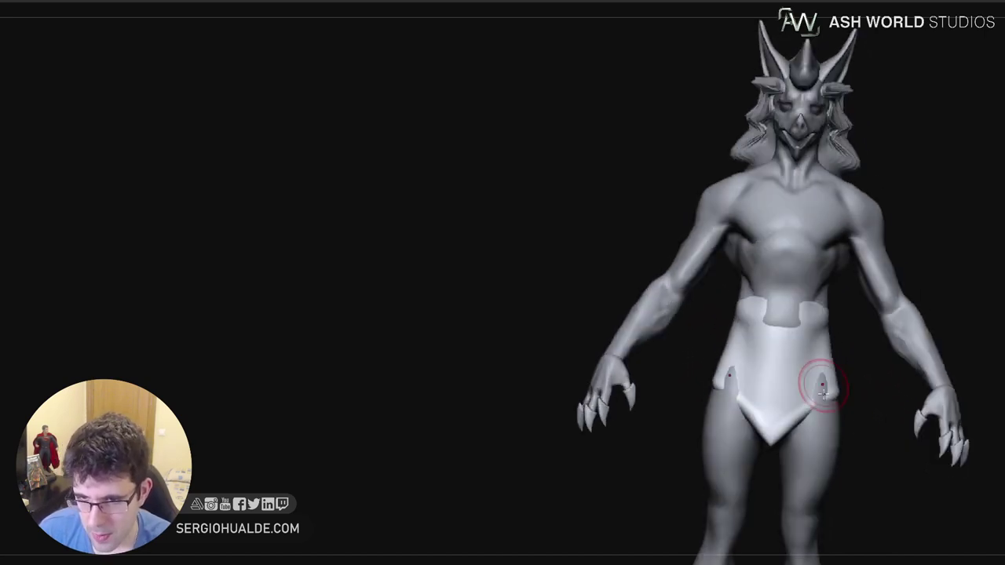
pyautogui.press('s')
pyautogui.moveTo(823, 383); pyautogui.dragTo(830, 386)
pyautogui.moveTo(830, 404); pyautogui.dragTo(835, 407, button='right')
pyautogui.moveTo(818, 402); pyautogui.dragTo(825, 397)
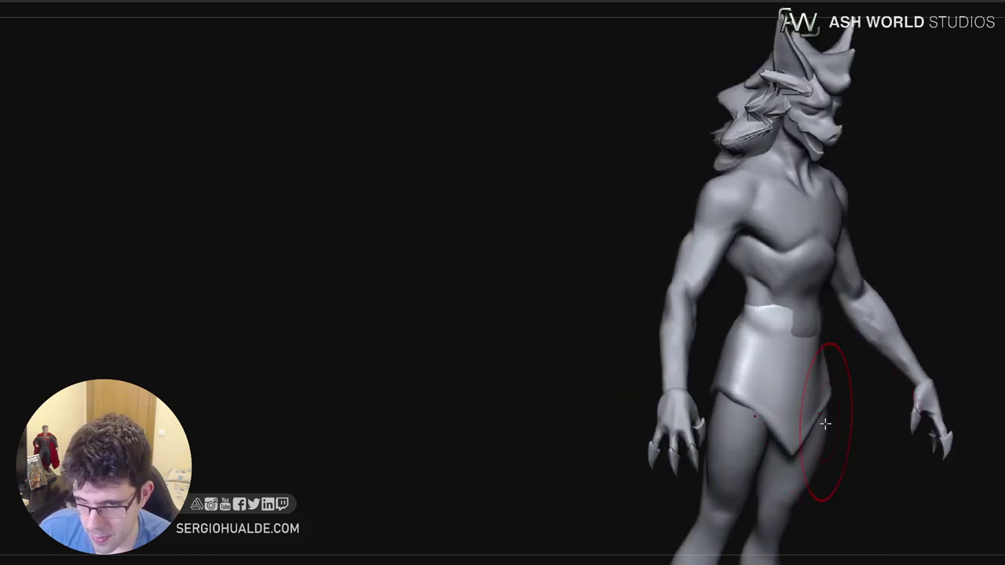
# Pull the garment's rear flap and its tip inward so they sit closer to the backs of the legs
pyautogui.moveTo(825, 424); pyautogui.dragTo(773, 421, button='right')
pyautogui.moveTo(748, 426); pyautogui.dragTo(760, 406, button='middle')
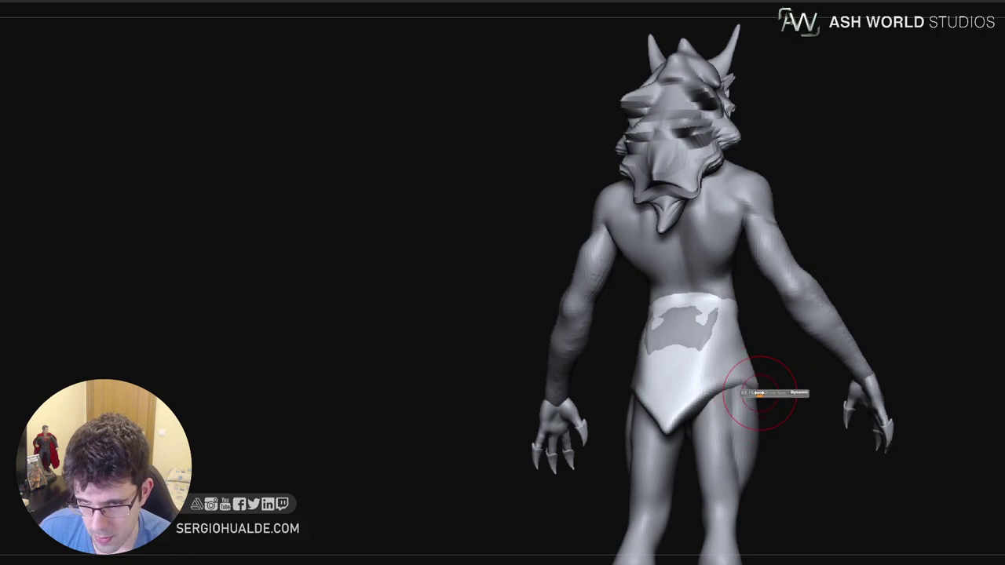
pyautogui.moveTo(720, 386)
pyautogui.mouseDown(button='right')
pyautogui.moveTo(682, 380)
pyautogui.moveTo(715, 345)
pyautogui.mouseUp(button='right')
pyautogui.moveTo(715, 340); pyautogui.dragTo(713, 340)
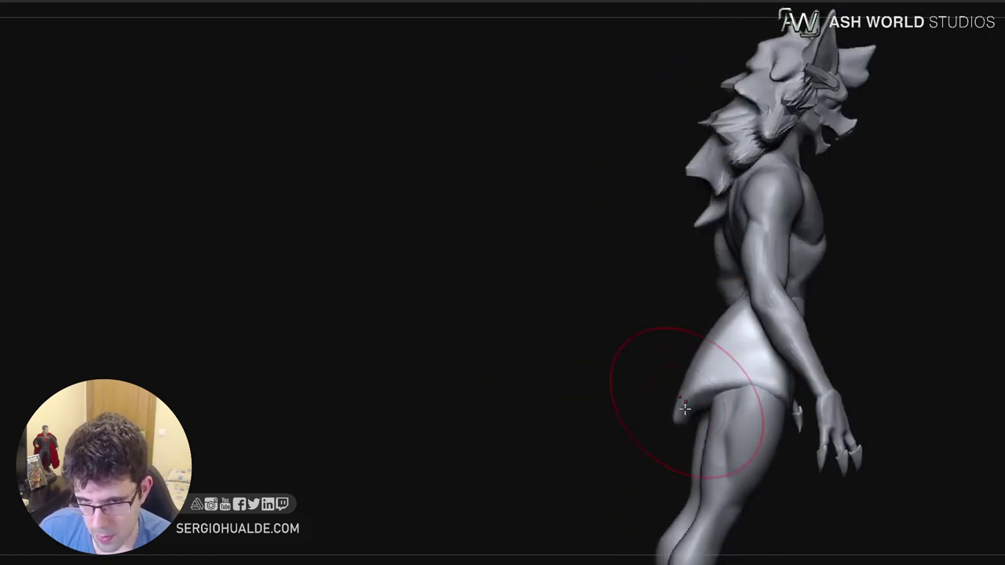
pyautogui.moveTo(681, 410); pyautogui.dragTo(725, 397)
pyautogui.press('s')
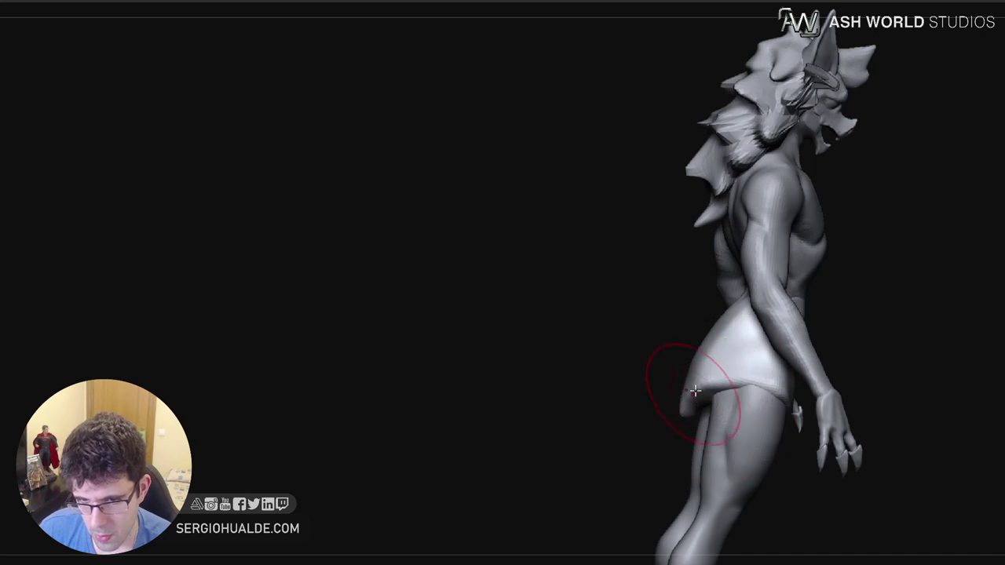
# Adjust the garment's back and side hems around the thighs, checking their shape from several angles
pyautogui.moveTo(695, 395)
pyautogui.mouseDown(button='right')
pyautogui.moveTo(728, 412)
pyautogui.moveTo(755, 392)
pyautogui.mouseUp(button='right')
pyautogui.press('s')
pyautogui.moveTo(731, 392); pyautogui.dragTo(695, 391)
pyautogui.moveTo(763, 384); pyautogui.dragTo(698, 383, button='right')
pyautogui.press('s')
pyautogui.moveTo(721, 382); pyautogui.dragTo(727, 378)
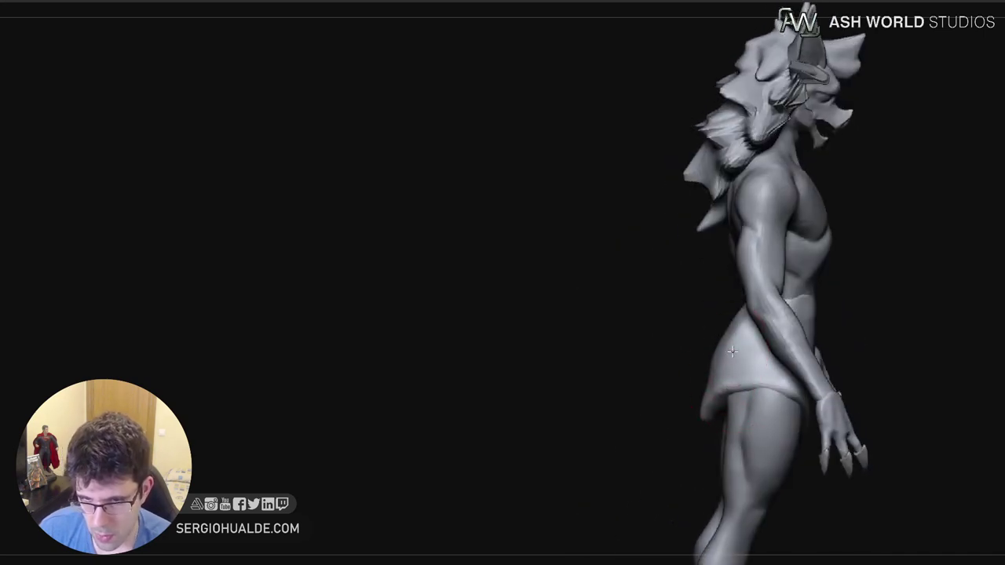
pyautogui.moveTo(731, 376); pyautogui.dragTo(790, 387, button='right')
pyautogui.moveTo(753, 391); pyautogui.dragTo(760, 383)
pyautogui.moveTo(697, 421); pyautogui.dragTo(719, 424, button='right')
pyautogui.moveTo(713, 404); pyautogui.dragTo(709, 396)
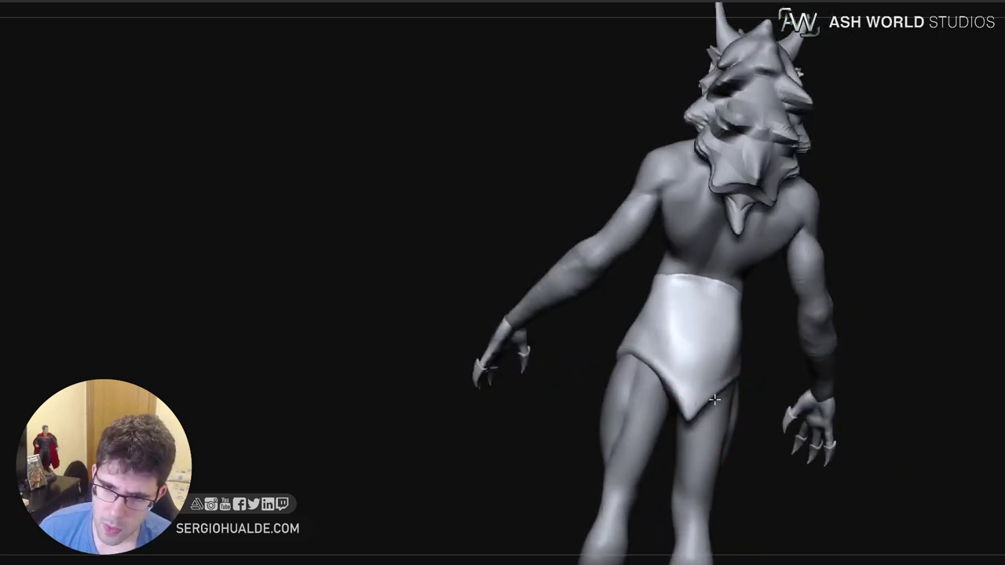
pyautogui.moveTo(706, 424)
pyautogui.mouseDown(button='right')
pyautogui.moveTo(775, 439)
pyautogui.moveTo(764, 377)
pyautogui.mouseUp(button='right')
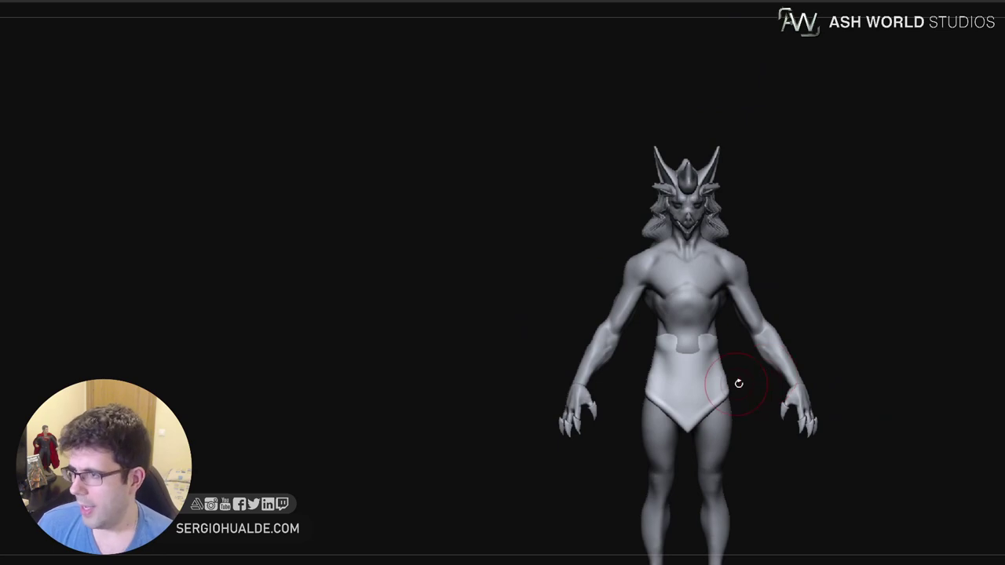
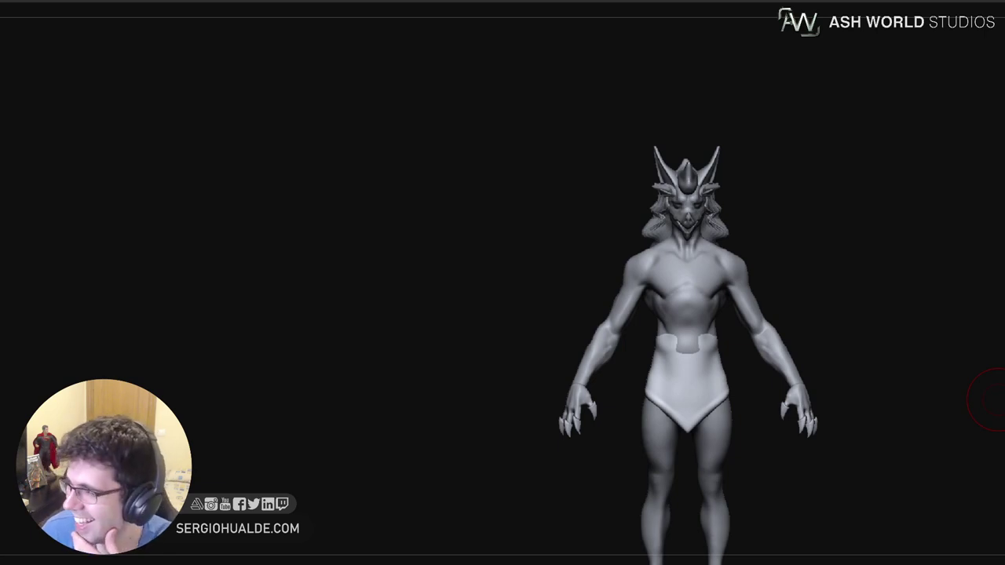
pyautogui.moveTo(995, 400); pyautogui.dragTo(913, 337)
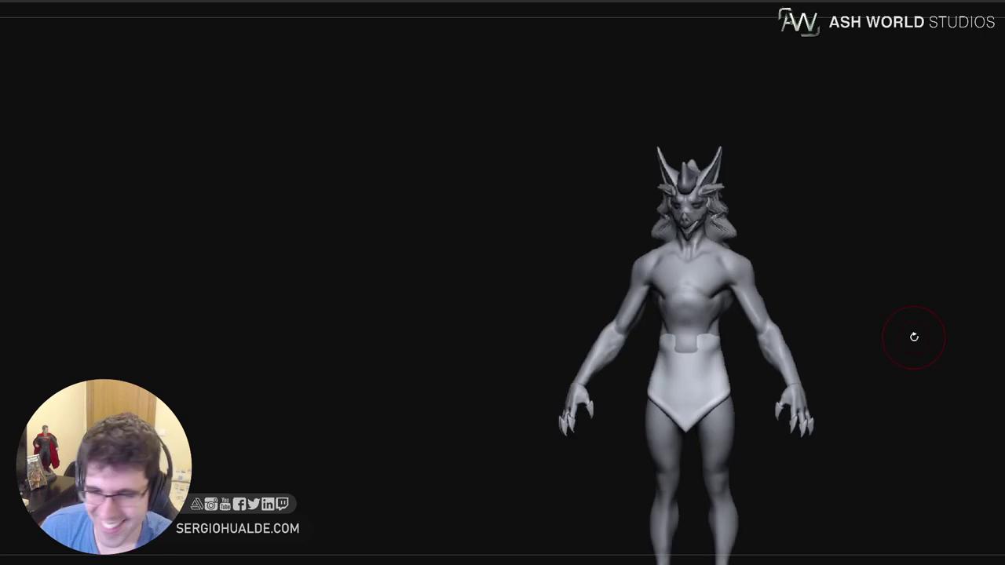
# Start carving a groove along the garment's waistline across the front and toward the side
pyautogui.moveTo(792, 244); pyautogui.dragTo(643, 313)
pyautogui.hotkey('alt', 's')
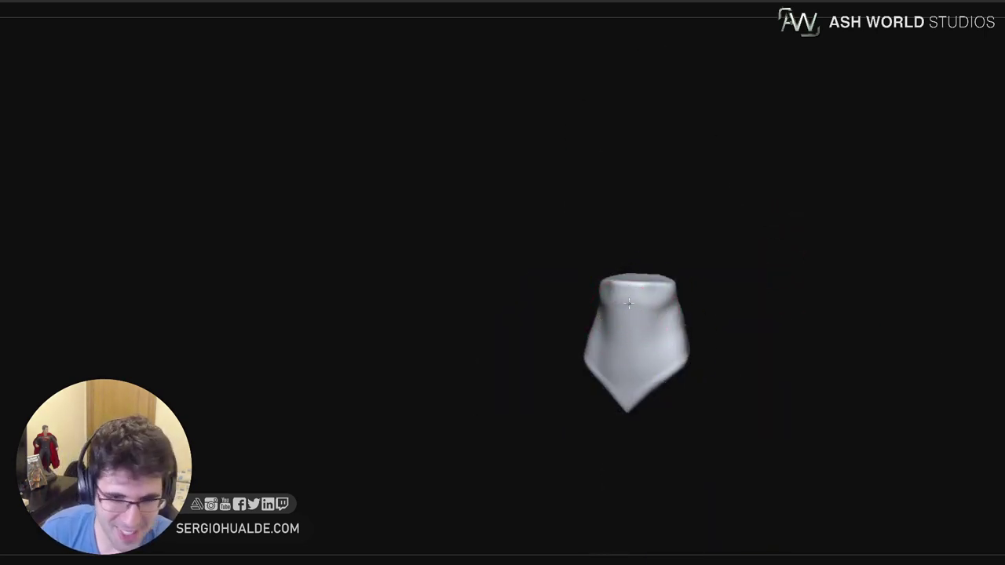
pyautogui.keyDown('ctrl'); pyautogui.moveTo(630, 301); pyautogui.dragTo(642, 324, button='right'); pyautogui.keyUp('ctrl')
pyautogui.press('s')
pyautogui.moveTo(642, 324); pyautogui.dragTo(631, 326)
pyautogui.hotkey('alt', 's')
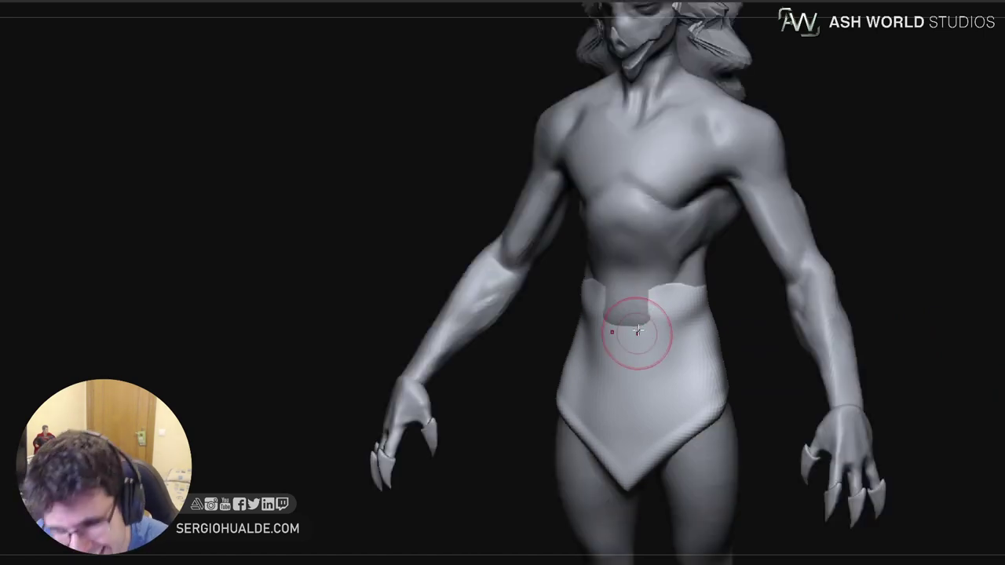
pyautogui.keyDown('ctrl'); pyautogui.moveTo(635, 344); pyautogui.dragTo(632, 354, button='right'); pyautogui.keyUp('ctrl')
pyautogui.moveTo(634, 337)
pyautogui.mouseDown()
pyautogui.moveTo(623, 335)
pyautogui.moveTo(717, 309)
pyautogui.mouseUp()
pyautogui.hotkey('ctrl', 'z')
pyautogui.moveTo(717, 309); pyautogui.dragTo(684, 325, button='right')
pyautogui.moveTo(684, 325); pyautogui.dragTo(734, 307)
pyautogui.moveTo(660, 346); pyautogui.dragTo(608, 339, button='right')
pyautogui.moveTo(711, 314); pyautogui.dragTo(705, 291, button='right')
pyautogui.moveTo(641, 340); pyautogui.dragTo(680, 366, button='right')
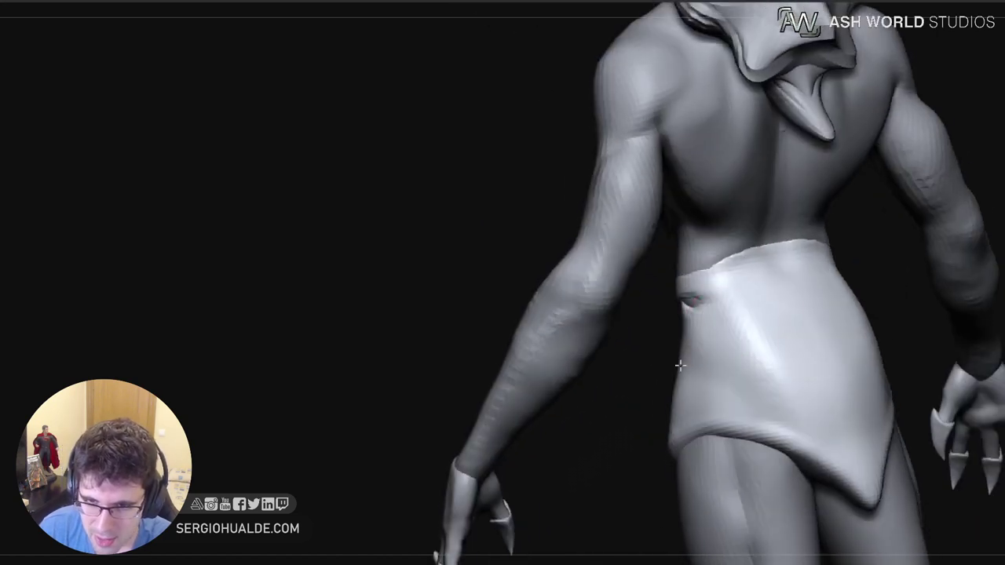
# Extend the waistline groove around the garment's side and back, separating the upper band from the lower part
pyautogui.moveTo(695, 302); pyautogui.dragTo(781, 283)
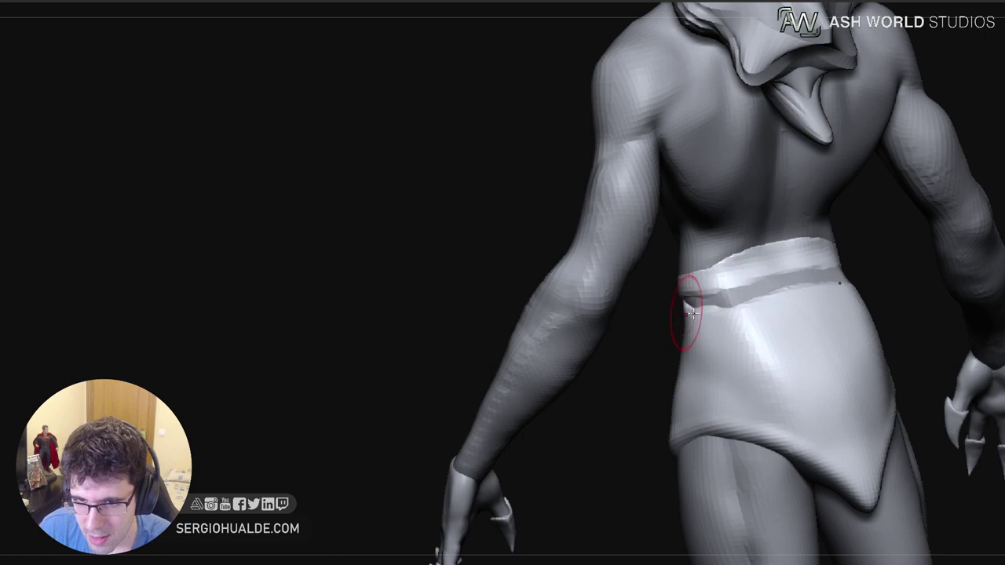
pyautogui.moveTo(640, 320); pyautogui.dragTo(691, 323, button='right')
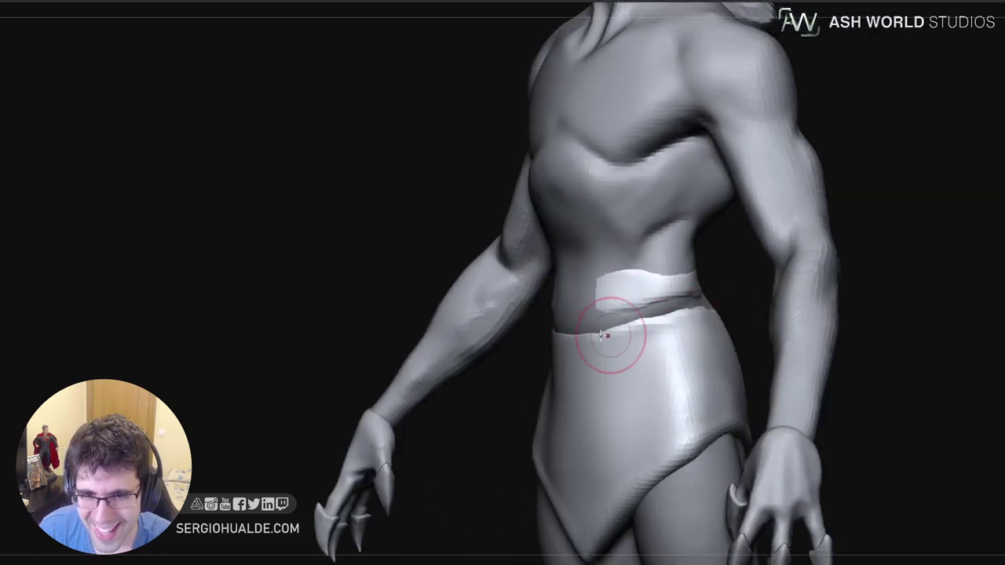
pyautogui.moveTo(601, 335); pyautogui.dragTo(680, 320)
pyautogui.moveTo(716, 305); pyautogui.dragTo(644, 324, button='right')
pyautogui.moveTo(691, 312); pyautogui.dragTo(787, 286)
pyautogui.moveTo(787, 298)
pyautogui.mouseDown(button='right')
pyautogui.moveTo(730, 326)
pyautogui.moveTo(758, 310)
pyautogui.mouseUp(button='right')
# Smooth the garment's surface just below the waistline groove on the back and side
pyautogui.keyDown('shift'); pyautogui.moveTo(807, 284); pyautogui.dragTo(690, 343); pyautogui.keyUp('shift')
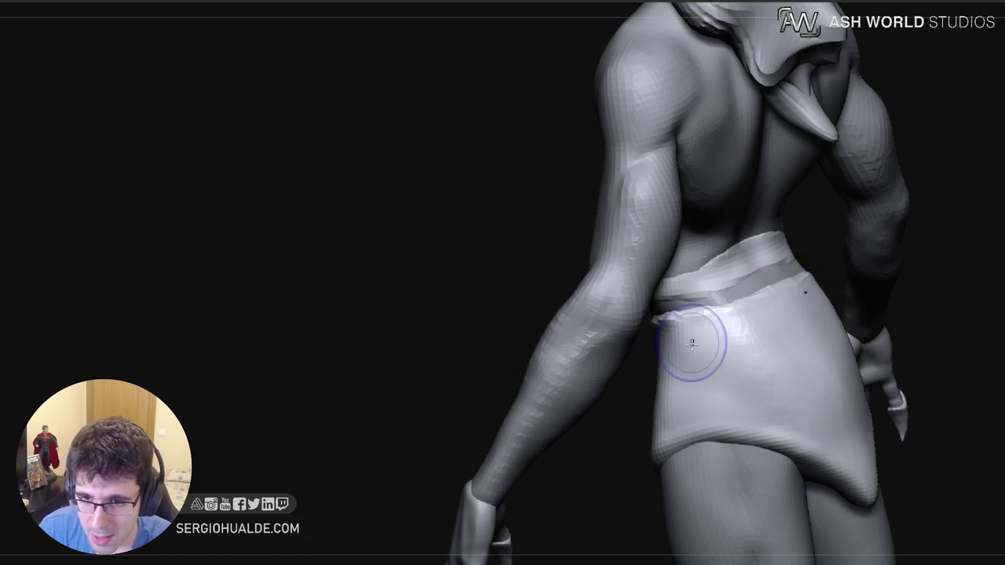
pyautogui.moveTo(579, 355); pyautogui.dragTo(633, 359, button='right')
pyautogui.keyDown('shift'); pyautogui.moveTo(633, 359); pyautogui.dragTo(675, 338); pyautogui.keyUp('shift')
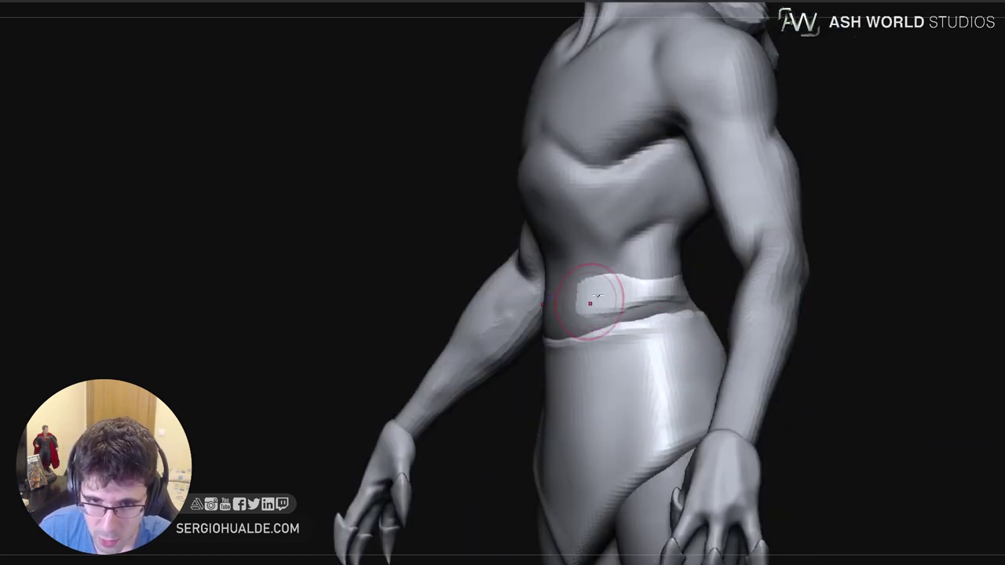
# Mask the isolated garment below the waist groove and flatten its upper band down to that level
pyautogui.moveTo(594, 299)
pyautogui.mouseDown(button='right')
pyautogui.moveTo(630, 319)
pyautogui.moveTo(695, 288)
pyautogui.moveTo(562, 276)
pyautogui.moveTo(554, 332)
pyautogui.mouseUp(button='right')
pyautogui.hotkey('alt', 's')
pyautogui.moveTo(547, 319)
pyautogui.keyDown('ctrl'); pyautogui.mouseDown()
pyautogui.moveTo(584, 320)
pyautogui.moveTo(657, 280)
pyautogui.moveTo(558, 250)
pyautogui.moveTo(555, 338)
pyautogui.moveTo(679, 313)
pyautogui.moveTo(789, 251)
pyautogui.moveTo(541, 253)
pyautogui.mouseUp(); pyautogui.keyUp('ctrl')
pyautogui.keyDown('ctrl'); pyautogui.click(787, 287); pyautogui.keyUp('ctrl')
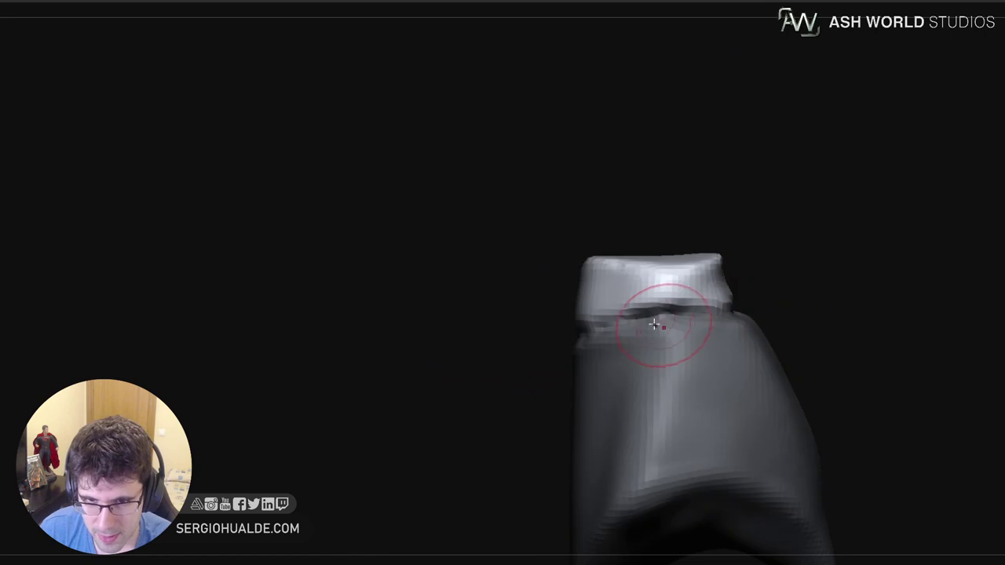
pyautogui.press('w')
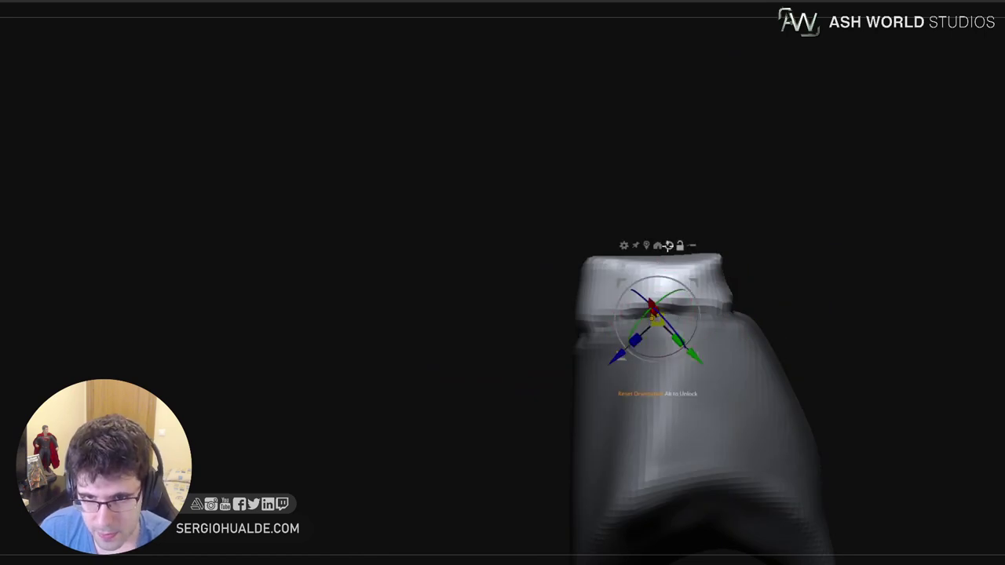
pyautogui.click(668, 246)
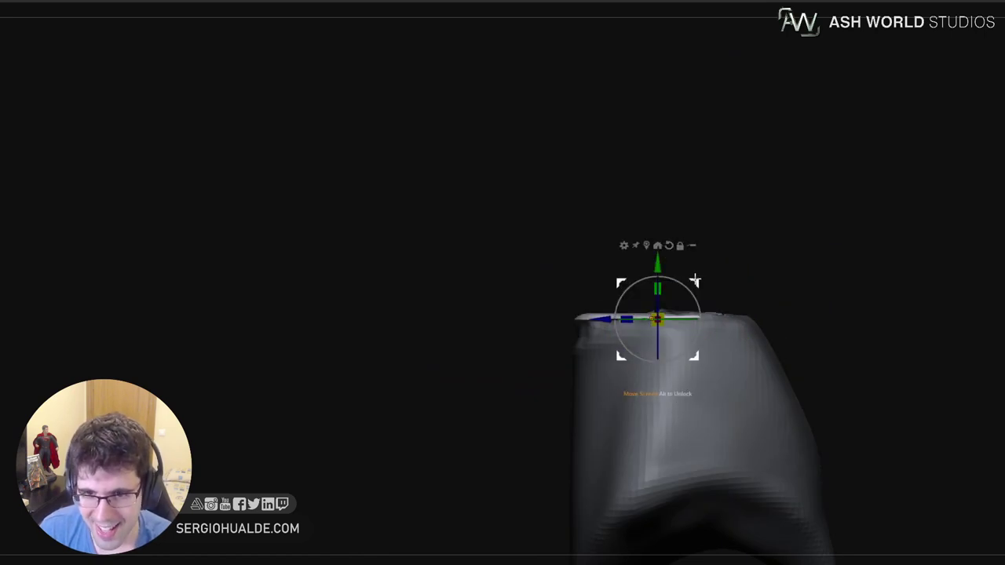
# Shift the unmasked top cap of the isolated loincloth and remove the mask around its ragged rim
pyautogui.moveTo(695, 279); pyautogui.dragTo(711, 291)
pyautogui.press('q')
pyautogui.keyDown('ctrl'); pyautogui.moveTo(691, 394); pyautogui.dragTo(684, 350, button='right'); pyautogui.keyUp('ctrl')
pyautogui.moveTo(684, 349); pyautogui.dragTo(679, 390, button='right')
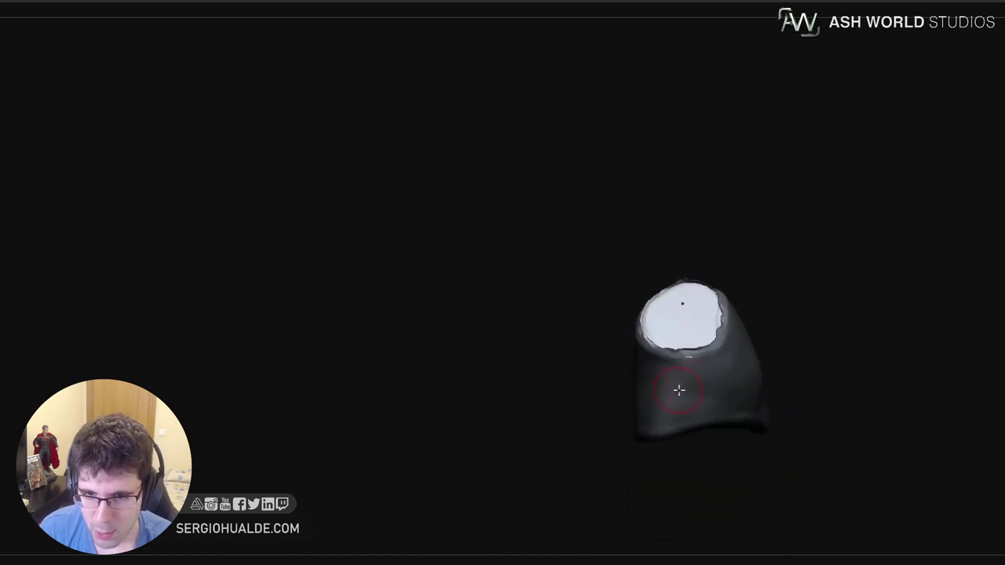
pyautogui.keyDown('ctrl'); pyautogui.keyDown('alt'); pyautogui.moveTo(707, 333); pyautogui.dragTo(671, 350); pyautogui.keyUp('alt'); pyautogui.keyUp('ctrl')
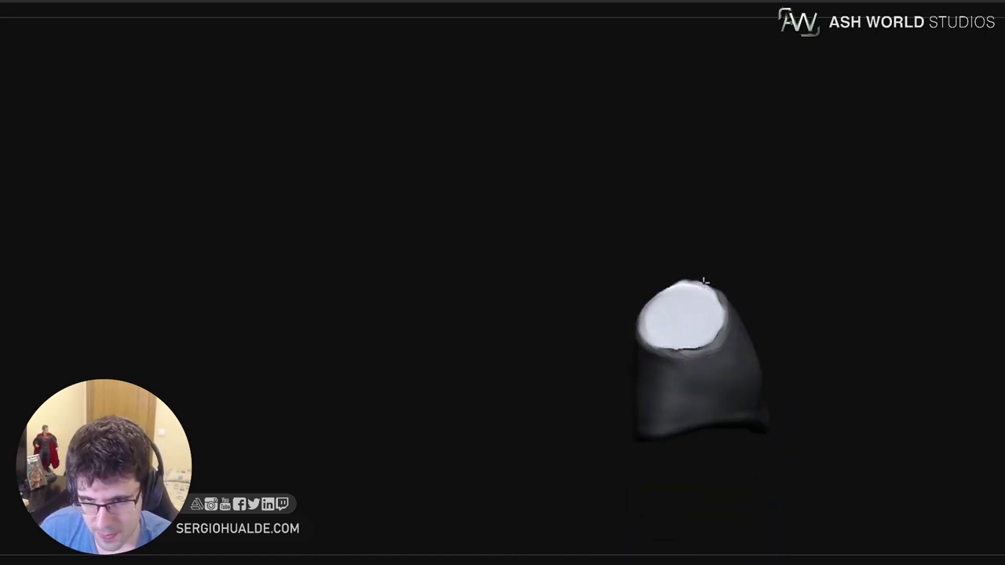
pyautogui.moveTo(697, 368)
pyautogui.mouseDown(button='right')
pyautogui.moveTo(691, 348)
pyautogui.moveTo(691, 381)
pyautogui.moveTo(685, 375)
pyautogui.moveTo(673, 410)
pyautogui.moveTo(701, 387)
pyautogui.mouseUp(button='right')
pyautogui.keyDown('ctrl'); pyautogui.moveTo(698, 330); pyautogui.dragTo(700, 348, button='right'); pyautogui.keyUp('ctrl')
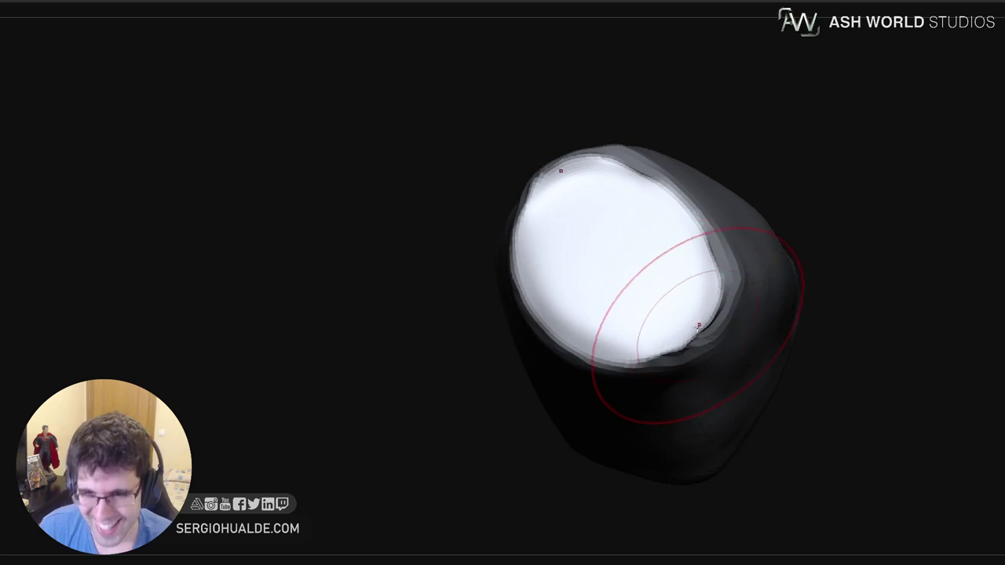
# Adjust the brush size for working on the top rim and clear the mask from the loincloth
pyautogui.press('s')
pyautogui.moveTo(690, 343); pyautogui.dragTo(680, 343)
pyautogui.moveTo(680, 342)
pyautogui.mouseDown(button='right')
pyautogui.moveTo(722, 278)
pyautogui.moveTo(728, 332)
pyautogui.moveTo(678, 366)
pyautogui.mouseUp(button='right')
pyautogui.press('s')
pyautogui.moveTo(678, 370); pyautogui.dragTo(667, 369)
pyautogui.moveTo(669, 368); pyautogui.dragTo(713, 303, button='right')
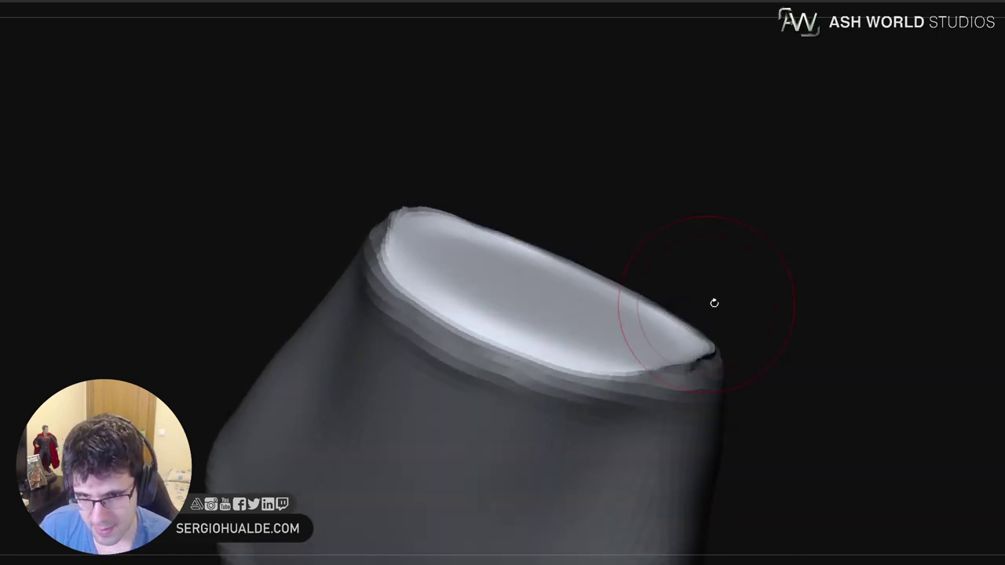
pyautogui.keyDown('ctrl'); pyautogui.moveTo(795, 288); pyautogui.dragTo(807, 308); pyautogui.keyUp('ctrl')
# Close the dark gap along the loincloth's top rim with short brush strokes following the edge
pyautogui.moveTo(724, 352); pyautogui.dragTo(685, 373, button='right')
pyautogui.press('s')
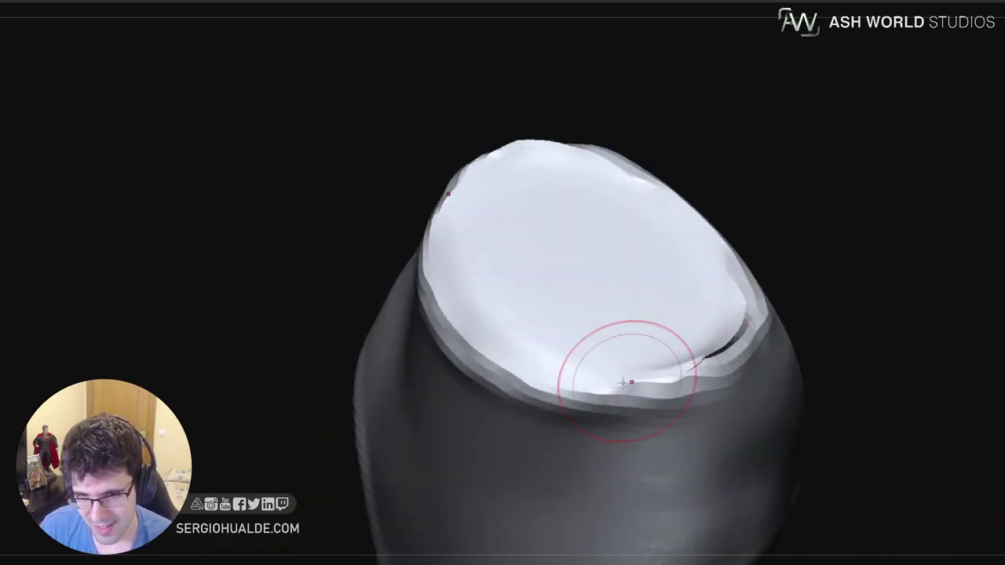
pyautogui.moveTo(628, 381); pyautogui.dragTo(731, 321)
pyautogui.moveTo(700, 358); pyautogui.dragTo(742, 308)
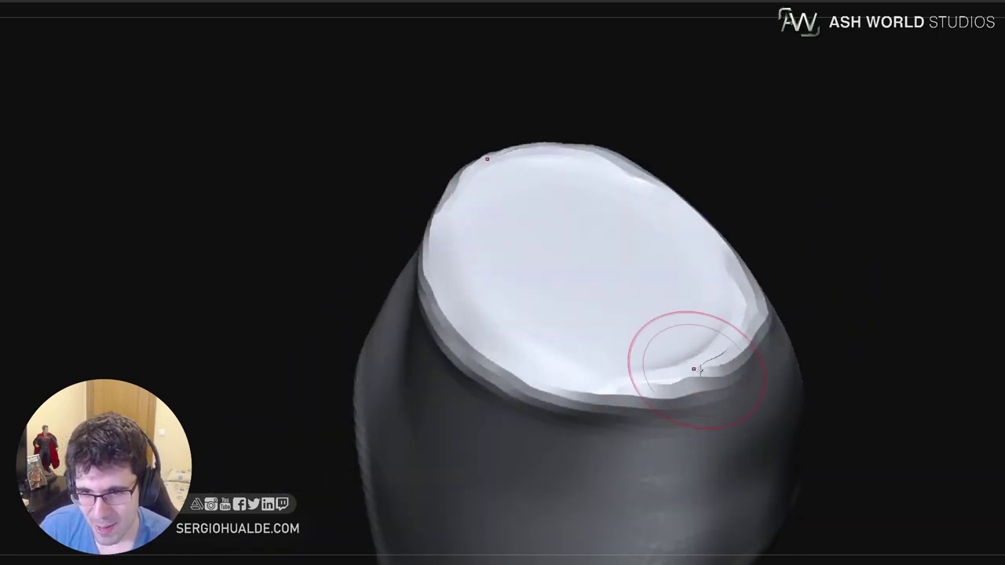
pyautogui.moveTo(699, 371); pyautogui.dragTo(726, 351)
# Fill the crevice along the inner side of the top rim with strokes down its curved edge
pyautogui.moveTo(753, 330); pyautogui.dragTo(690, 322, button='right')
pyautogui.moveTo(749, 217)
pyautogui.mouseDown()
pyautogui.moveTo(744, 274)
pyautogui.moveTo(756, 229)
pyautogui.mouseUp()
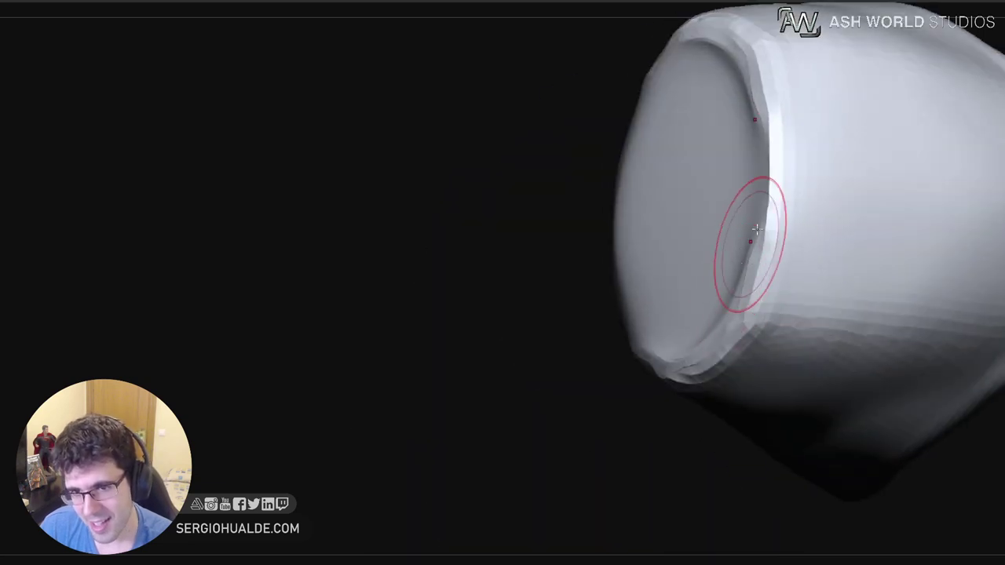
pyautogui.moveTo(710, 302); pyautogui.dragTo(755, 309, button='right')
pyautogui.moveTo(750, 255); pyautogui.dragTo(722, 315)
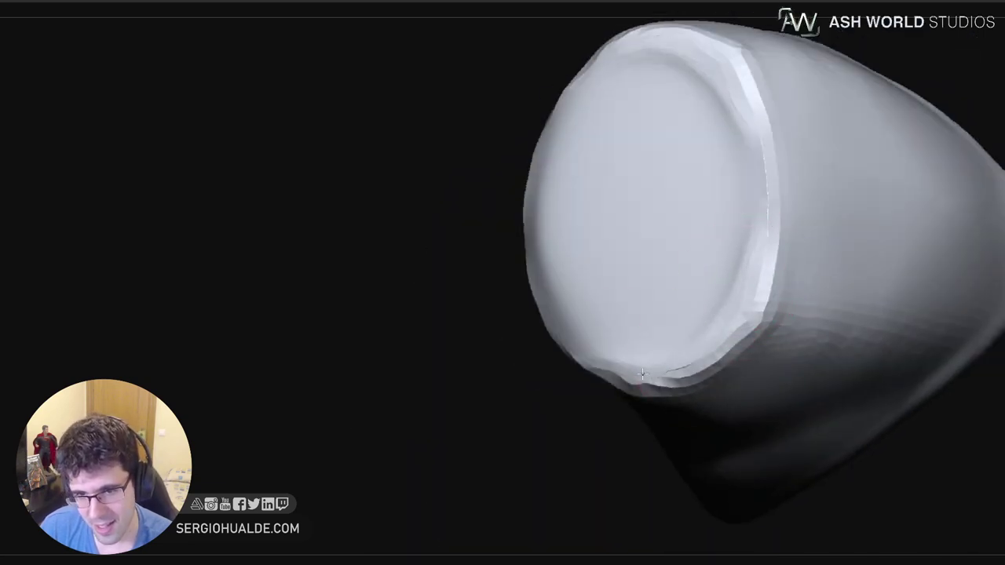
pyautogui.moveTo(753, 219)
pyautogui.mouseDown()
pyautogui.moveTo(724, 312)
pyautogui.moveTo(726, 298)
pyautogui.mouseUp()
# Resize the brush and smooth the cap's surface into the surrounding rim
pyautogui.press('s')
pyautogui.moveTo(755, 211); pyautogui.dragTo(729, 270)
pyautogui.moveTo(738, 228); pyautogui.dragTo(723, 287)
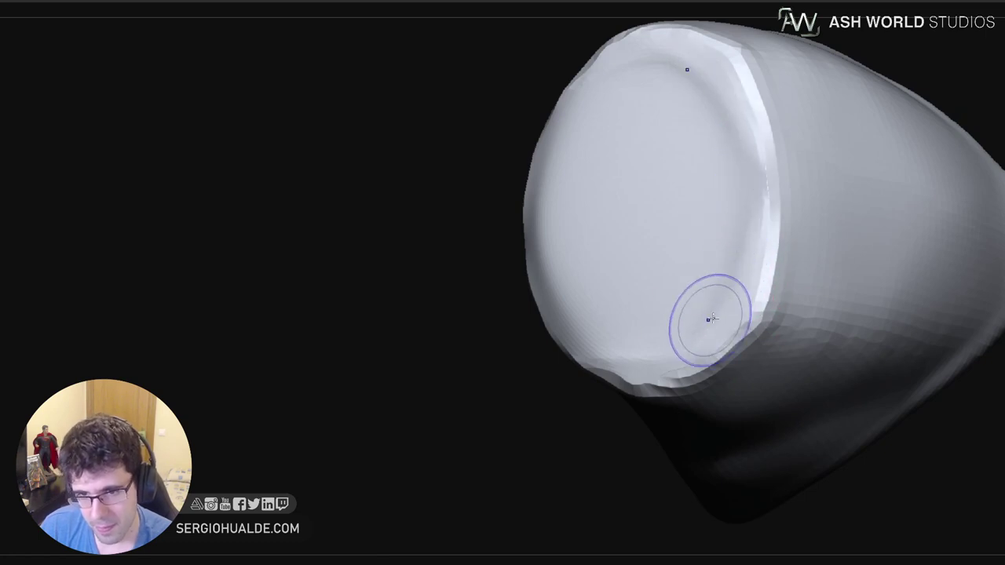
pyautogui.moveTo(606, 303); pyautogui.dragTo(620, 309, button='right')
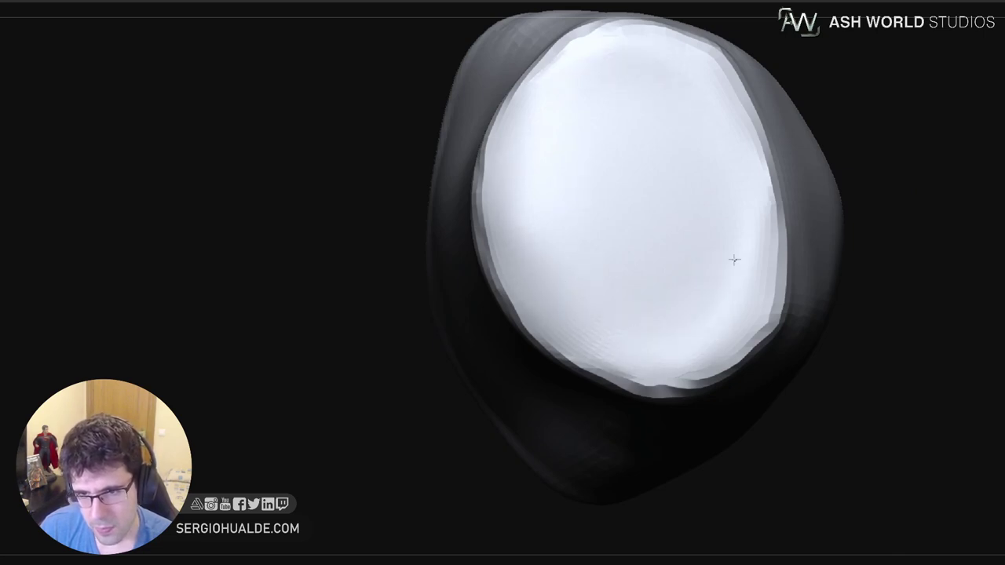
pyautogui.moveTo(734, 259)
pyautogui.mouseDown()
pyautogui.moveTo(742, 219)
pyautogui.moveTo(728, 267)
pyautogui.mouseUp()
# Even out the loincloth's outer wall just below the top rim with strokes from several angles
pyautogui.moveTo(696, 370)
pyautogui.mouseDown(button='right')
pyautogui.moveTo(672, 284)
pyautogui.moveTo(706, 347)
pyautogui.moveTo(700, 353)
pyautogui.mouseUp(button='right')
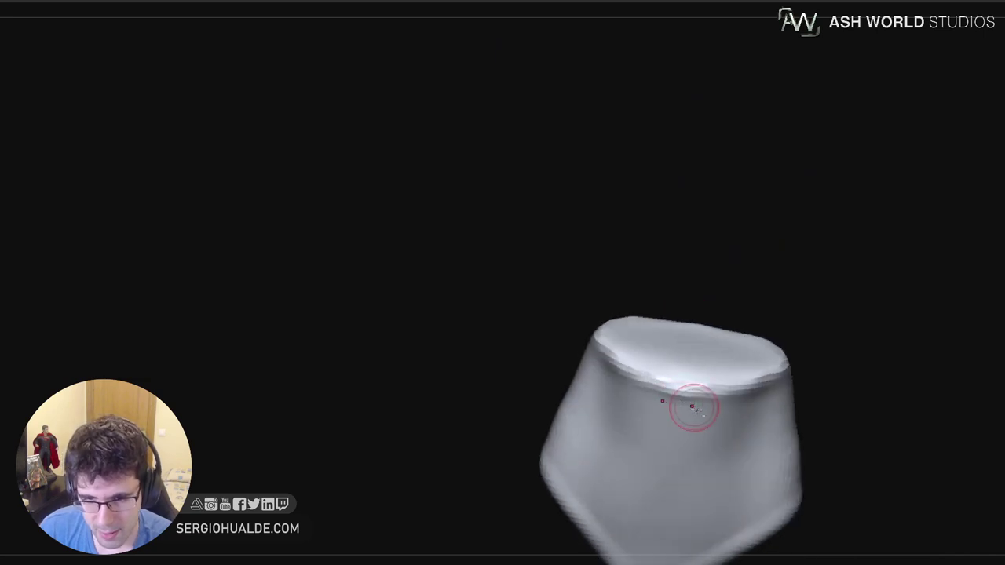
pyautogui.moveTo(695, 410); pyautogui.dragTo(730, 333, button='right')
pyautogui.moveTo(781, 311)
pyautogui.mouseDown(button='right')
pyautogui.moveTo(683, 390)
pyautogui.moveTo(661, 377)
pyautogui.mouseUp(button='right')
pyautogui.moveTo(624, 350); pyautogui.dragTo(751, 351)
pyautogui.keyDown('alt'); pyautogui.moveTo(751, 351); pyautogui.dragTo(665, 378, button='right'); pyautogui.keyUp('alt')
pyautogui.moveTo(665, 378); pyautogui.dragTo(708, 368, button='right')
pyautogui.keyDown('alt'); pyautogui.moveTo(774, 337); pyautogui.dragTo(675, 368, button='right'); pyautogui.keyUp('alt')
pyautogui.moveTo(808, 291); pyautogui.dragTo(814, 285, button='right')
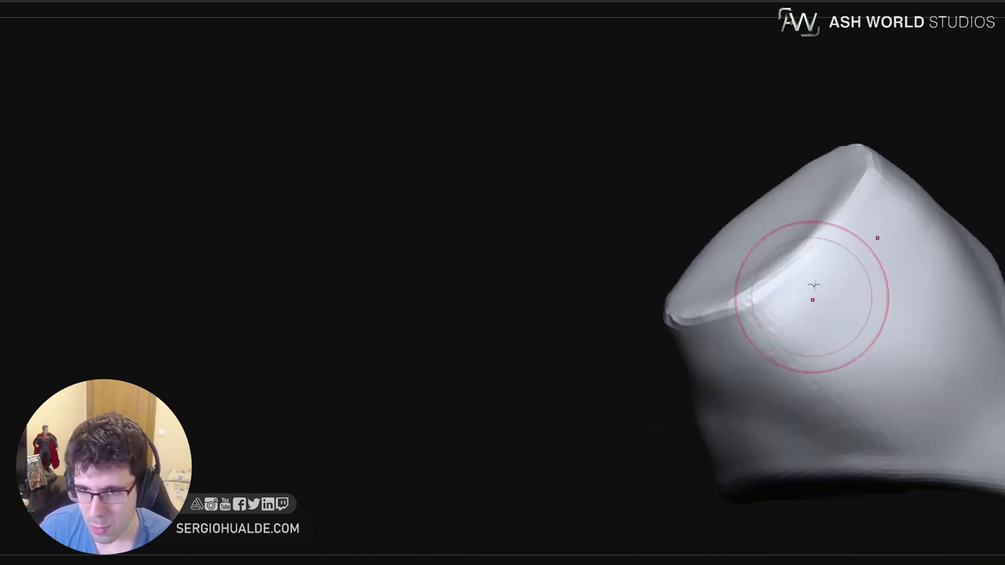
pyautogui.moveTo(836, 256); pyautogui.dragTo(743, 330)
pyautogui.moveTo(814, 278); pyautogui.dragTo(724, 342)
# Refine the remaining front section of the rim and soften the edge of the top cap
pyautogui.moveTo(706, 347); pyautogui.dragTo(714, 338, button='right')
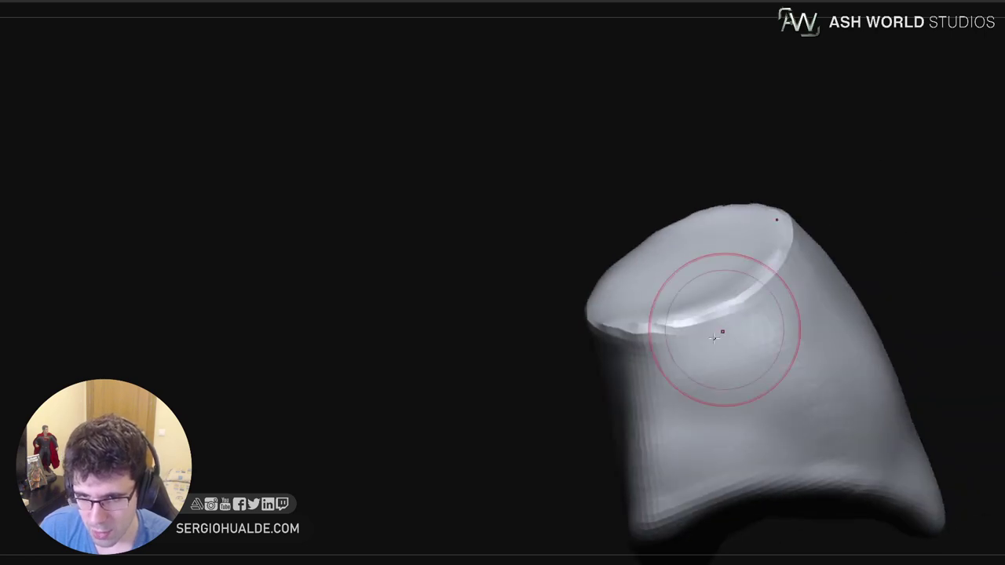
pyautogui.moveTo(731, 333); pyautogui.dragTo(624, 366)
pyautogui.moveTo(711, 356); pyautogui.dragTo(632, 357, button='right')
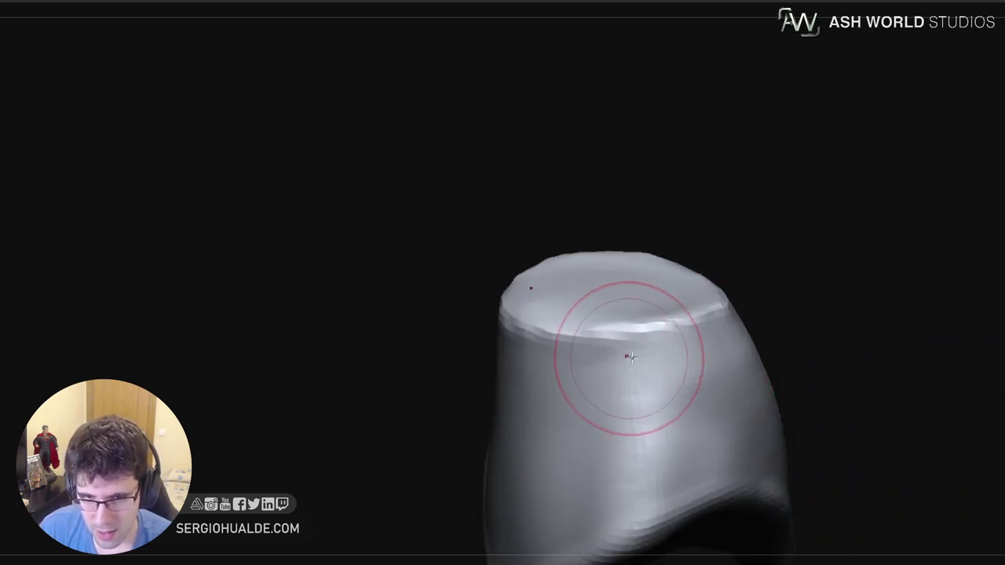
pyautogui.moveTo(532, 366); pyautogui.dragTo(613, 334, button='right')
pyautogui.moveTo(534, 269)
pyautogui.mouseDown()
pyautogui.moveTo(540, 280)
pyautogui.moveTo(534, 257)
pyautogui.moveTo(561, 281)
pyautogui.moveTo(602, 294)
pyautogui.mouseUp()
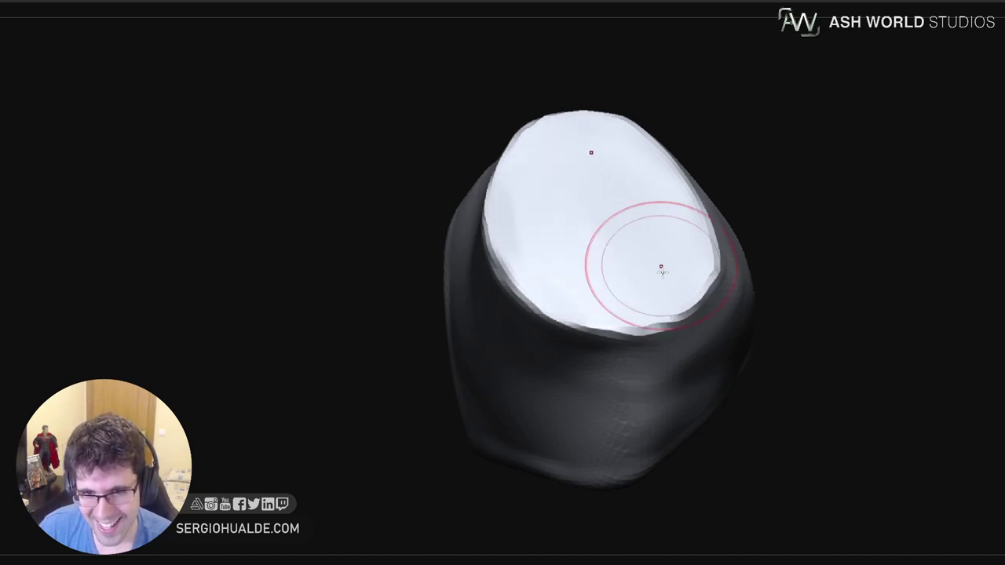
pyautogui.moveTo(662, 269)
pyautogui.mouseDown(button='right')
pyautogui.moveTo(649, 257)
pyautogui.moveTo(677, 359)
pyautogui.moveTo(637, 379)
pyautogui.moveTo(602, 354)
pyautogui.moveTo(657, 339)
pyautogui.moveTo(624, 333)
pyautogui.moveTo(656, 331)
pyautogui.moveTo(604, 323)
pyautogui.mouseUp(button='right')
# Show the whole character again and touch up the loincloth's back waistline, checking the fit from front and back
pyautogui.hotkey('alt', 's')
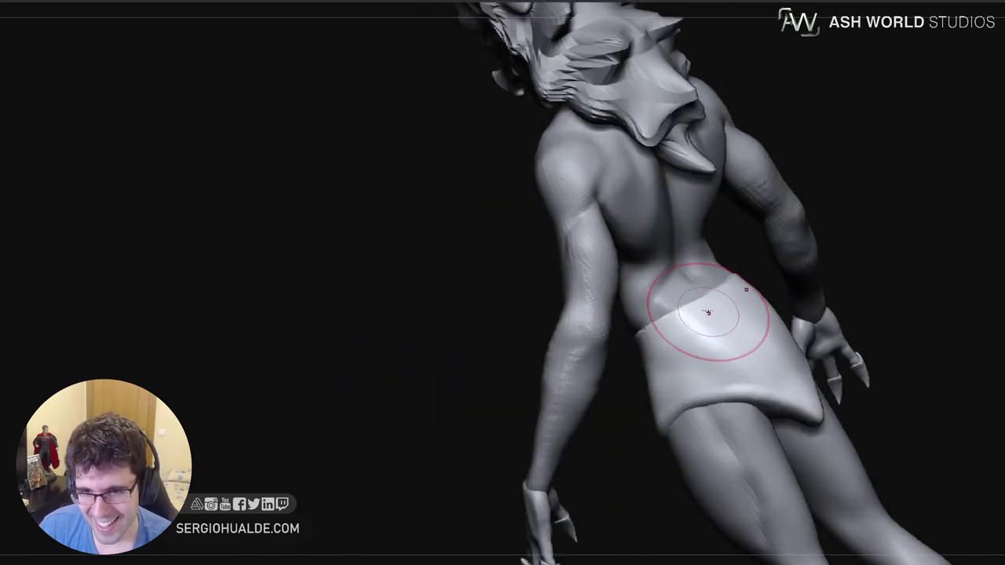
pyautogui.moveTo(715, 294); pyautogui.dragTo(711, 290)
pyautogui.moveTo(688, 308); pyautogui.dragTo(624, 354, button='right')
pyautogui.moveTo(567, 299)
pyautogui.mouseDown(button='right')
pyautogui.moveTo(630, 336)
pyautogui.moveTo(623, 386)
pyautogui.moveTo(600, 389)
pyautogui.mouseUp(button='right')
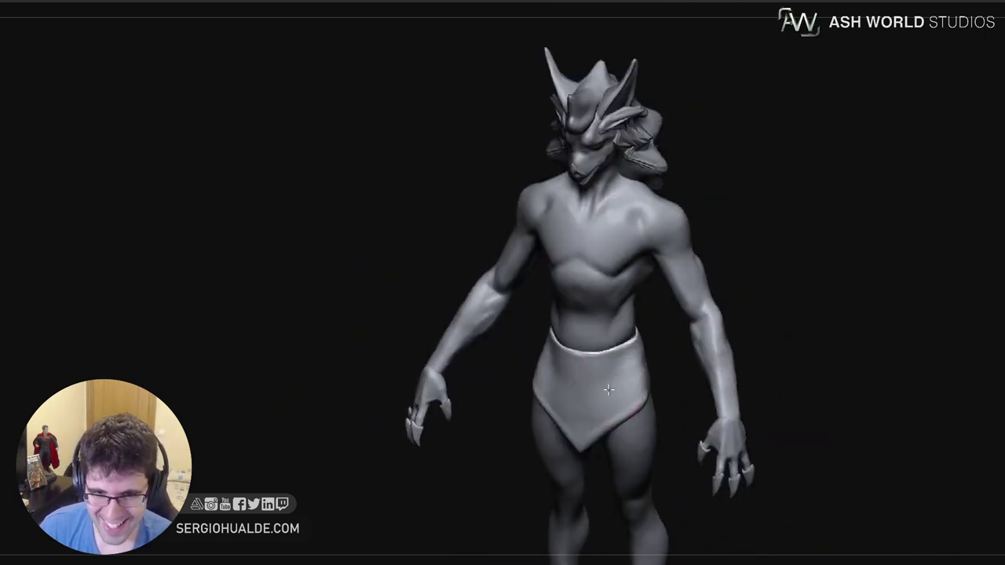
pyautogui.moveTo(652, 323)
pyautogui.mouseDown(button='right')
pyautogui.moveTo(595, 385)
pyautogui.moveTo(684, 340)
pyautogui.mouseUp(button='right')
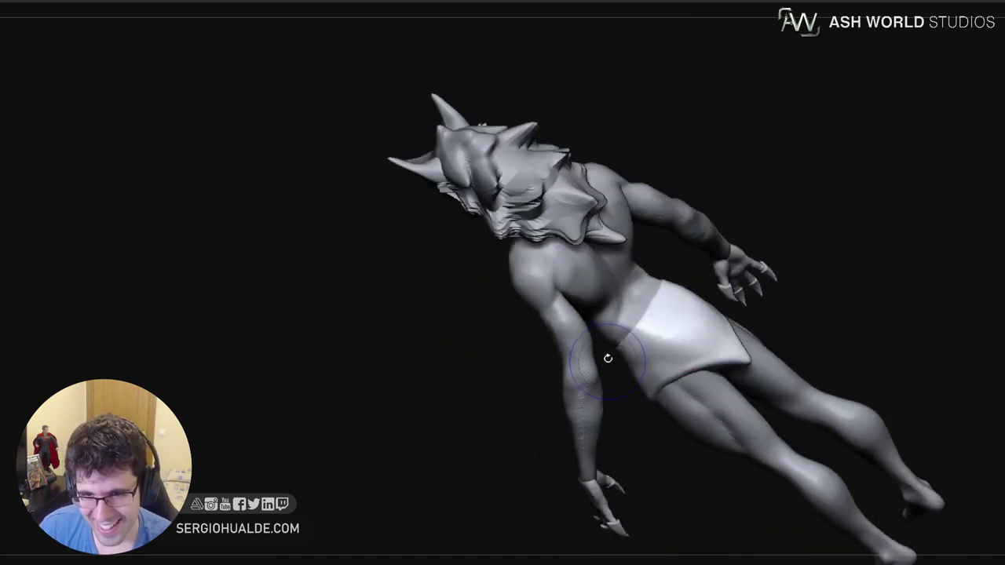
pyautogui.moveTo(607, 359); pyautogui.dragTo(635, 351, button='right')
pyautogui.keyDown('ctrl'); pyautogui.moveTo(581, 400); pyautogui.dragTo(653, 393, button='right'); pyautogui.keyUp('ctrl')
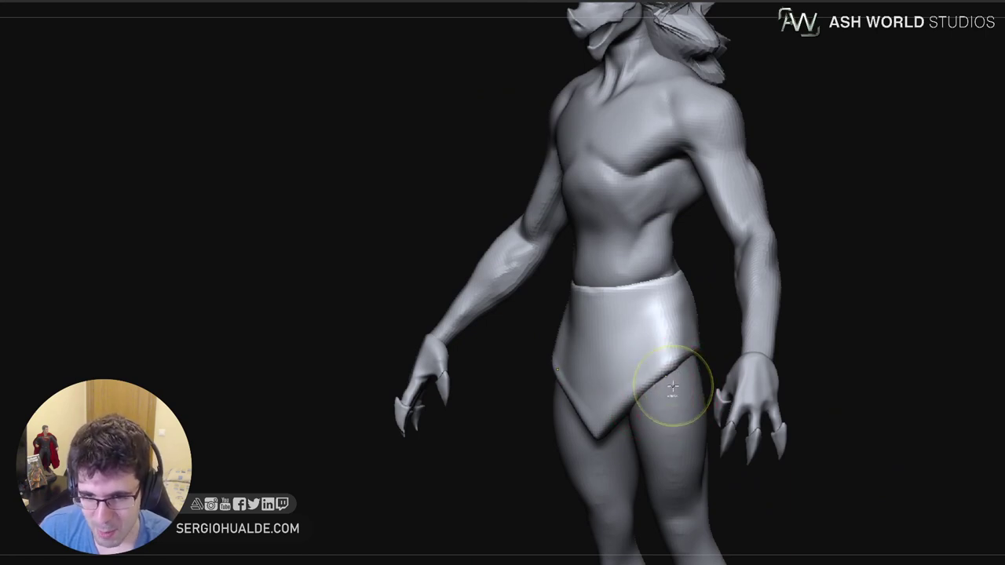
# Isolate the loincloth and smooth its inner surface along one slanted lower edge
pyautogui.hotkey('alt', 's')
pyautogui.moveTo(677, 439); pyautogui.dragTo(679, 380, button='right')
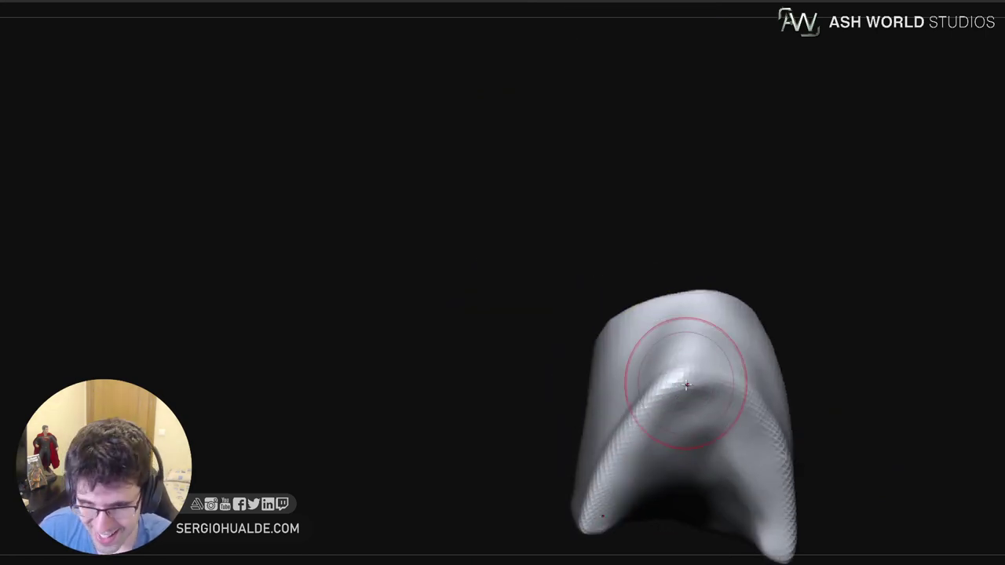
pyautogui.moveTo(686, 385); pyautogui.dragTo(618, 489)
pyautogui.moveTo(666, 408); pyautogui.dragTo(603, 514)
pyautogui.moveTo(645, 435); pyautogui.dragTo(611, 477)
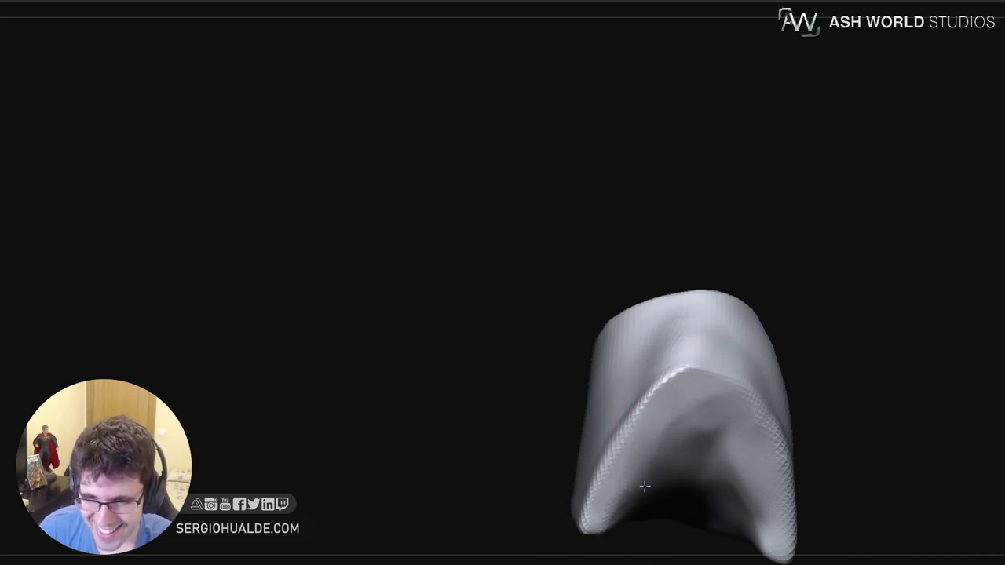
# Smooth the underside of the loincloth's curved leg opening and bring the full character back into view
pyautogui.moveTo(752, 443)
pyautogui.mouseDown(button='right')
pyautogui.moveTo(758, 502)
pyautogui.moveTo(688, 385)
pyautogui.moveTo(789, 393)
pyautogui.moveTo(792, 350)
pyautogui.mouseUp(button='right')
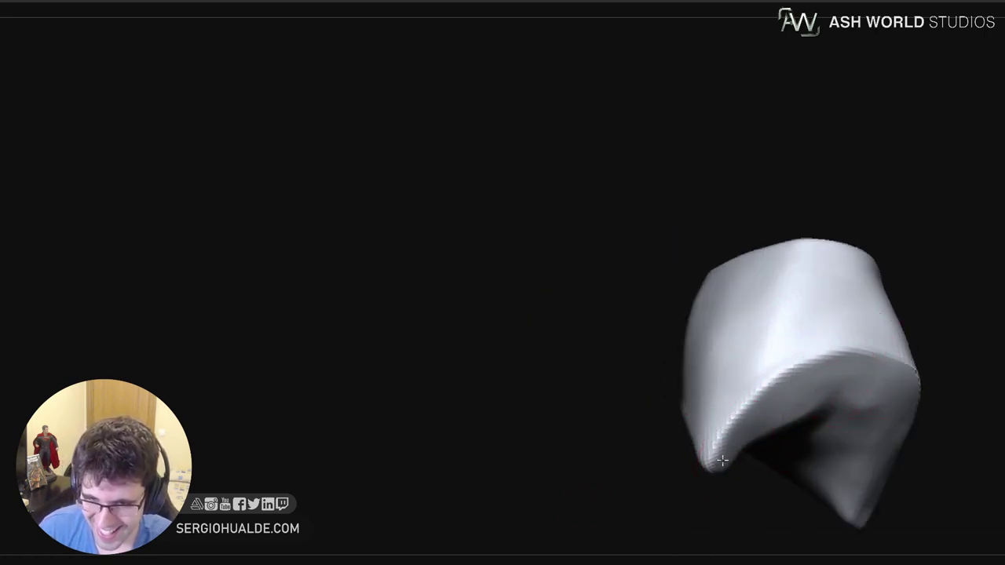
pyautogui.moveTo(723, 456); pyautogui.dragTo(816, 381)
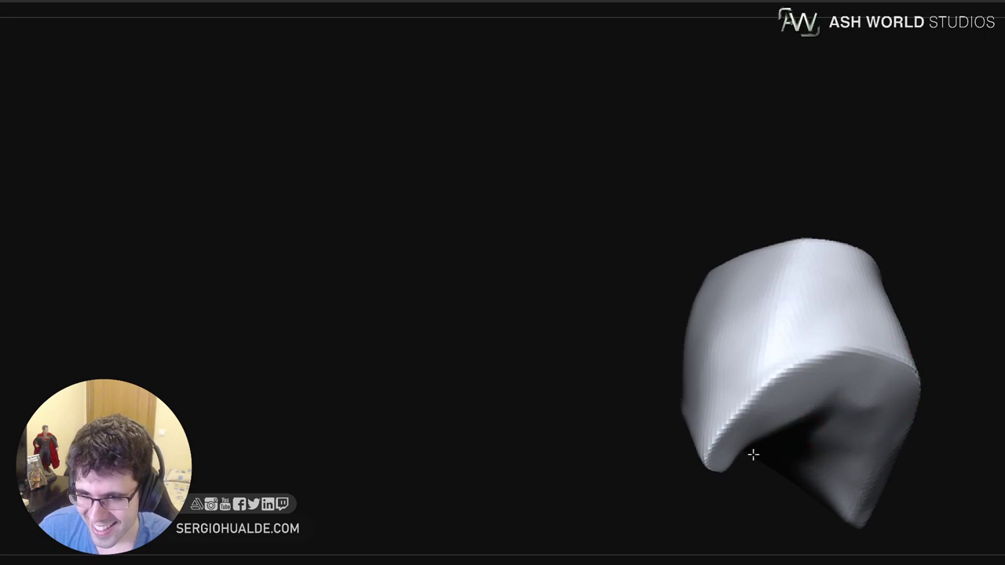
pyautogui.moveTo(753, 455); pyautogui.dragTo(848, 409)
pyautogui.moveTo(847, 408); pyautogui.dragTo(835, 440, button='right')
pyautogui.hotkey('alt', 's')
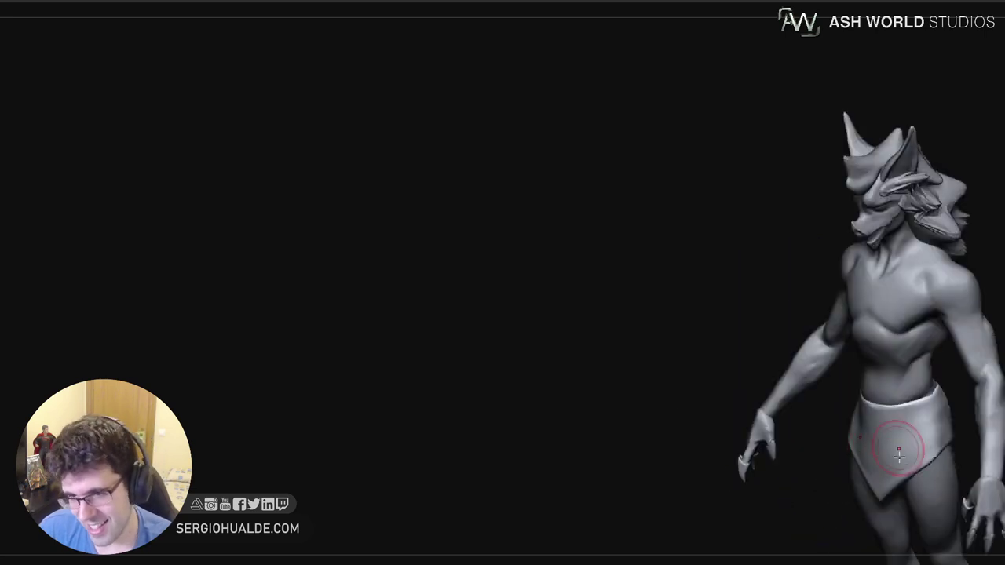
# Reveal and select the skirt piece under the loincloth, and set a larger brush size for reshaping it
pyautogui.keyDown('ctrl'); pyautogui.moveTo(897, 448); pyautogui.dragTo(724, 311, button='right'); pyautogui.keyUp('ctrl')
pyautogui.click(1003, 198)
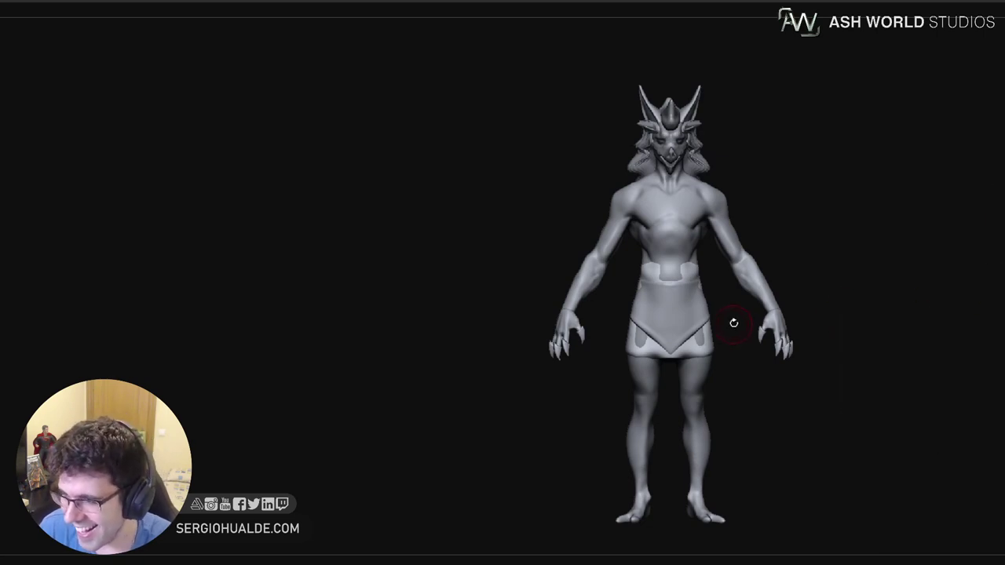
pyautogui.keyDown('alt'); pyautogui.moveTo(733, 323); pyautogui.dragTo(659, 321); pyautogui.keyUp('alt')
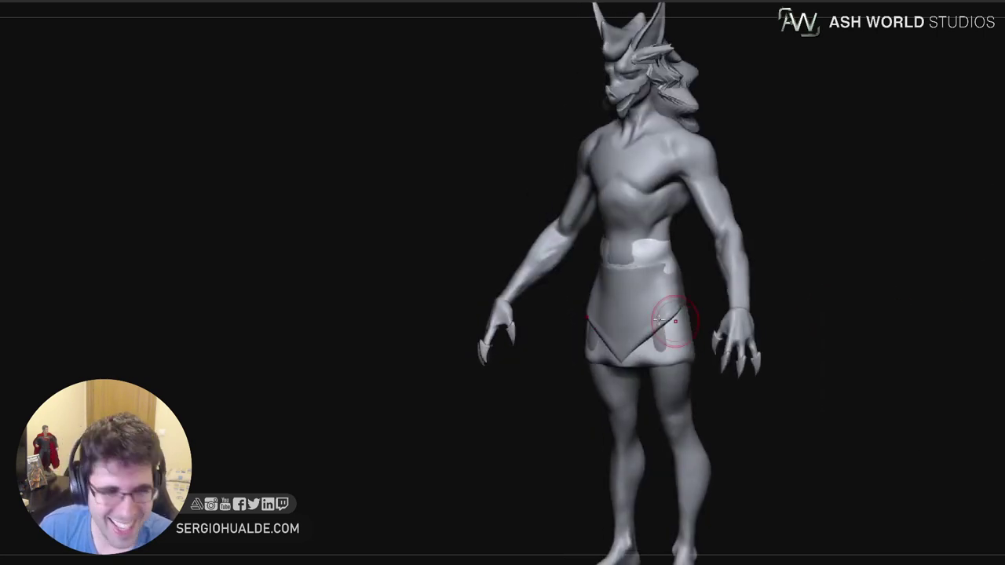
pyautogui.moveTo(662, 328); pyautogui.dragTo(684, 331, button='right')
pyautogui.press('s')
pyautogui.moveTo(683, 333)
pyautogui.mouseDown()
pyautogui.moveTo(689, 321)
pyautogui.moveTo(677, 337)
pyautogui.mouseUp()
pyautogui.moveTo(678, 337); pyautogui.dragTo(654, 341, button='right')
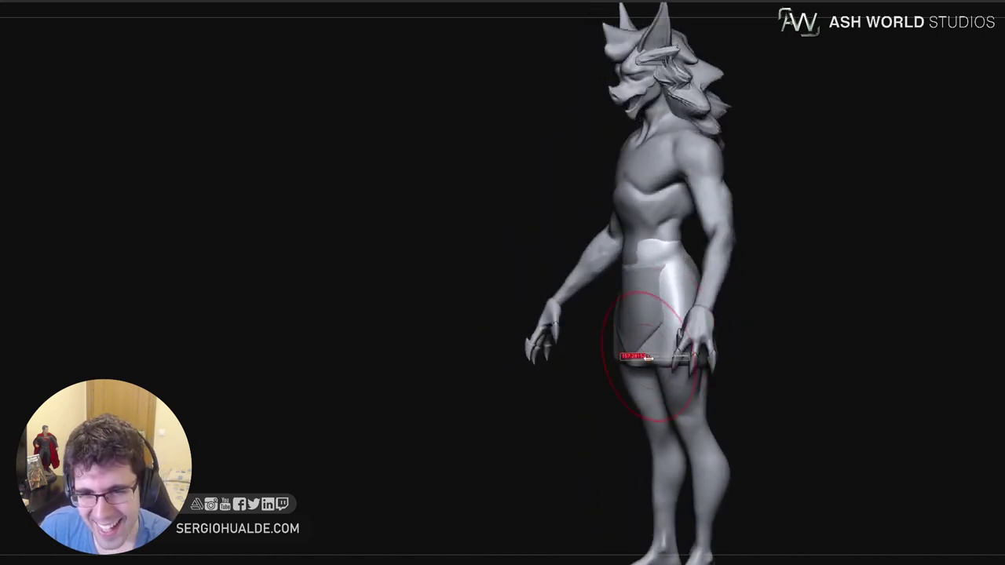
# Pull the skirt's front outward over the loincloth with the Move brush
pyautogui.moveTo(649, 364); pyautogui.dragTo(632, 363)
pyautogui.moveTo(647, 363); pyautogui.dragTo(652, 359, button='right')
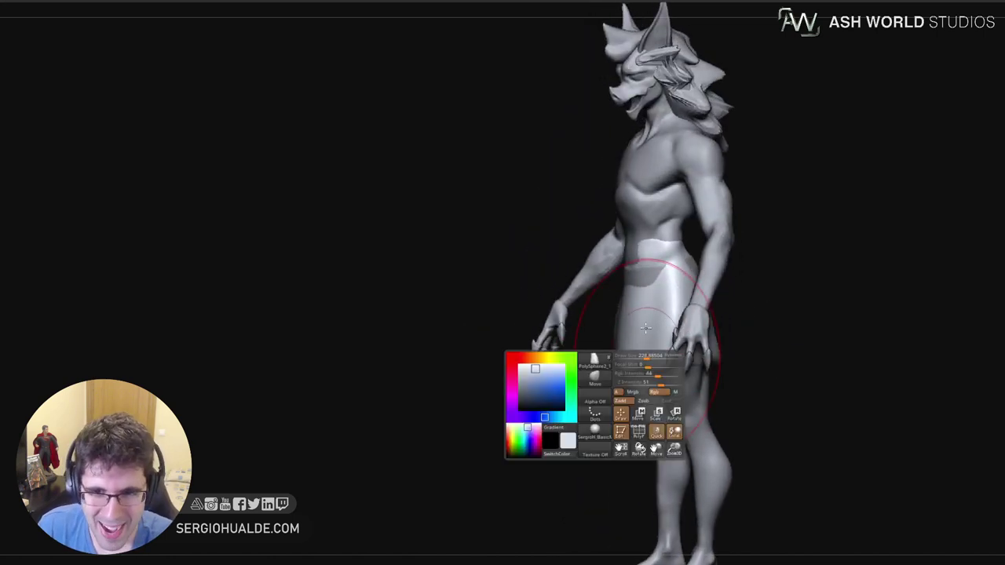
pyautogui.moveTo(655, 287); pyautogui.dragTo(638, 280)
pyautogui.moveTo(641, 283); pyautogui.dragTo(615, 300, button='right')
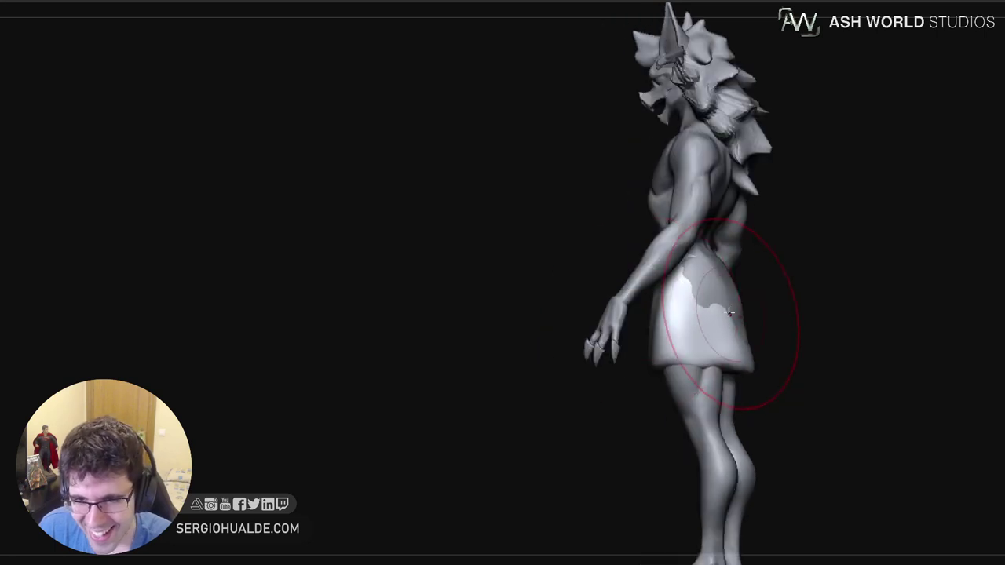
# Pull the skirt's back, hem and hip outward to cover the loincloth pieces showing through
pyautogui.moveTo(723, 276); pyautogui.dragTo(734, 273)
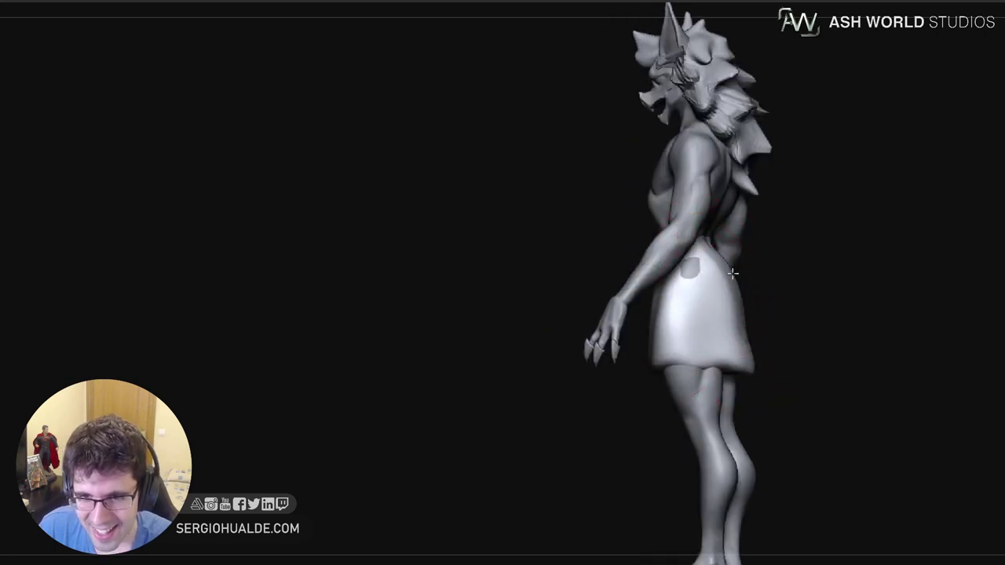
pyautogui.moveTo(744, 345); pyautogui.dragTo(753, 359)
pyautogui.moveTo(735, 317); pyautogui.dragTo(711, 301, button='right')
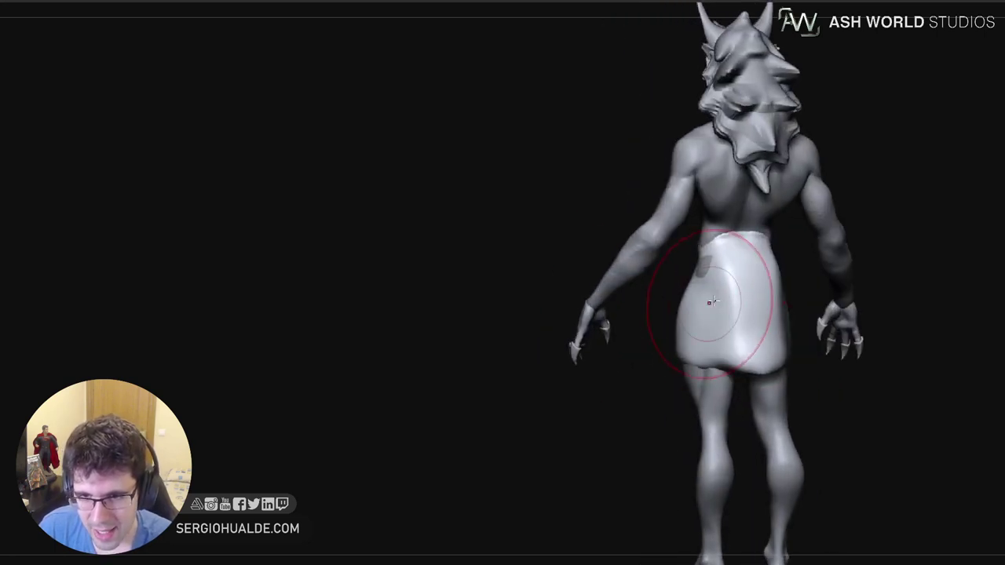
pyautogui.moveTo(703, 271); pyautogui.dragTo(695, 269)
pyautogui.moveTo(687, 313)
pyautogui.mouseDown(button='right')
pyautogui.moveTo(726, 310)
pyautogui.moveTo(660, 313)
pyautogui.mouseUp(button='right')
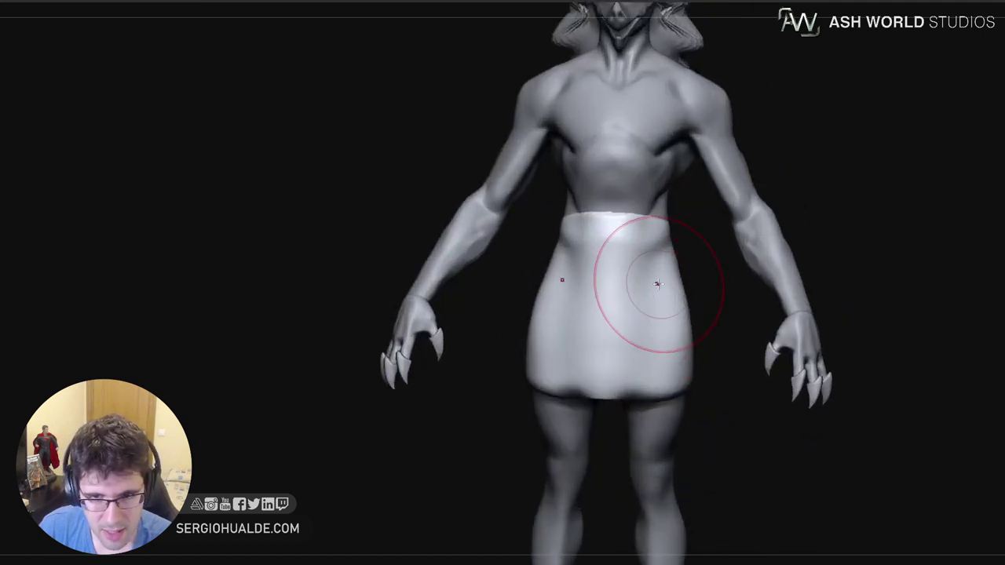
# Smooth the skirt's front and hips into an even surface
pyautogui.moveTo(654, 265)
pyautogui.keyDown('shift'); pyautogui.mouseDown()
pyautogui.moveTo(668, 280)
pyautogui.moveTo(650, 305)
pyautogui.mouseUp(); pyautogui.keyUp('shift')
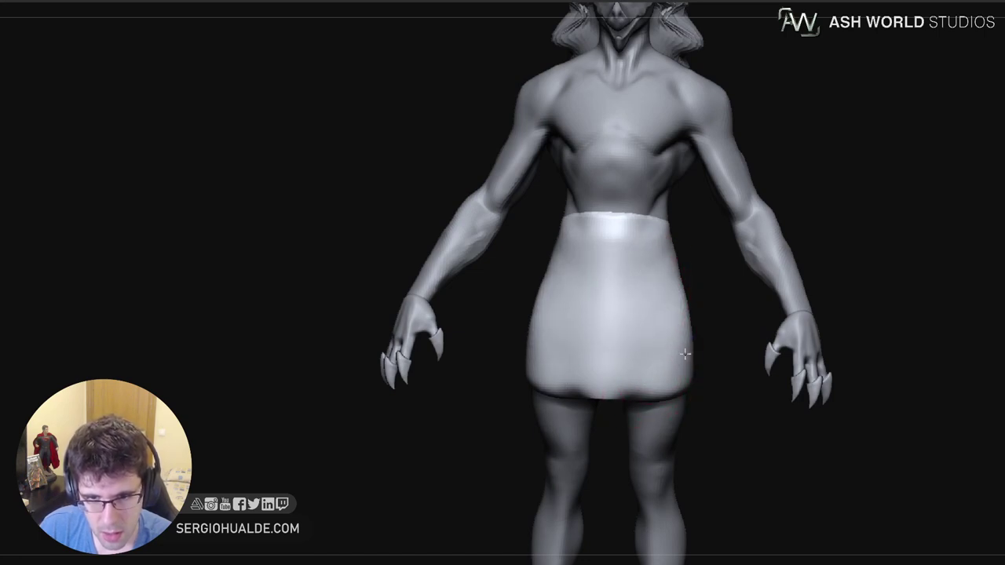
pyautogui.moveTo(621, 388)
pyautogui.mouseDown(button='right')
pyautogui.moveTo(661, 351)
pyautogui.moveTo(584, 307)
pyautogui.mouseUp(button='right')
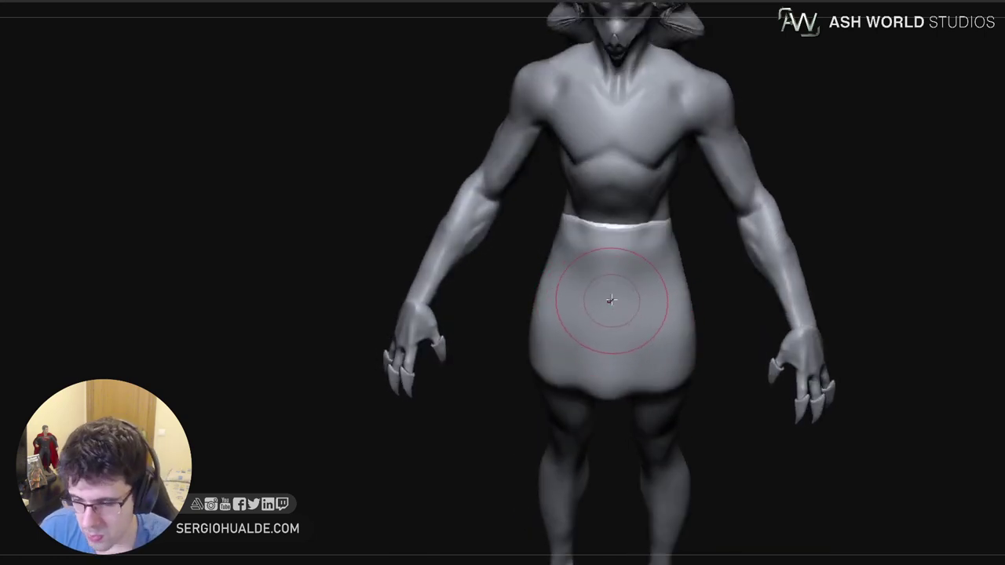
pyautogui.moveTo(623, 338); pyautogui.dragTo(606, 289, button='right')
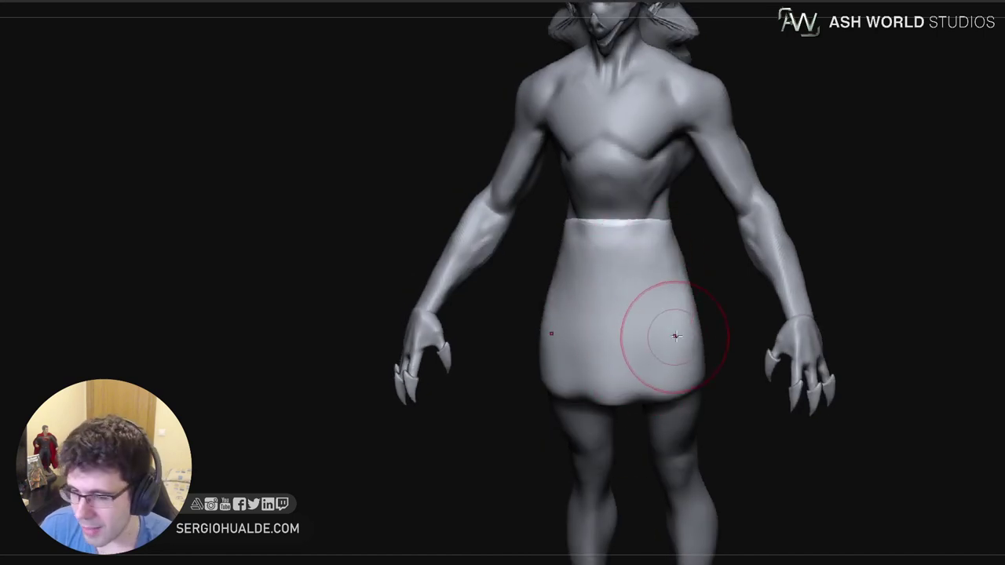
# Smooth the bumps along the skirt's lower front hem into an even curve, resizing the brush to suit
pyautogui.moveTo(657, 369)
pyautogui.mouseDown(button='right')
pyautogui.moveTo(655, 309)
pyautogui.moveTo(639, 314)
pyautogui.moveTo(651, 226)
pyautogui.mouseUp(button='right')
pyautogui.moveTo(651, 322); pyautogui.dragTo(655, 276, button='right')
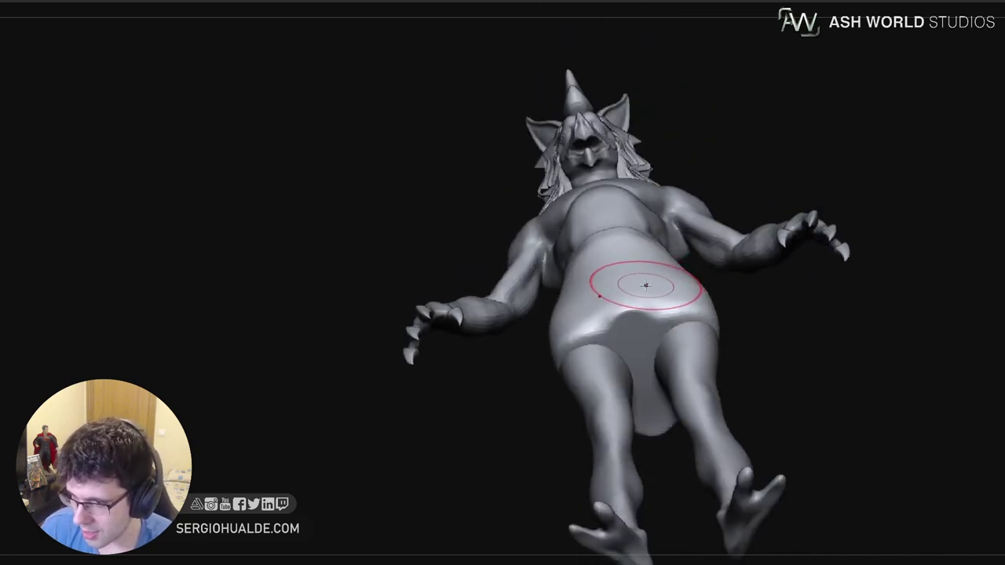
pyautogui.moveTo(645, 274)
pyautogui.mouseDown(button='right')
pyautogui.moveTo(646, 307)
pyautogui.moveTo(636, 298)
pyautogui.moveTo(644, 434)
pyautogui.mouseUp(button='right')
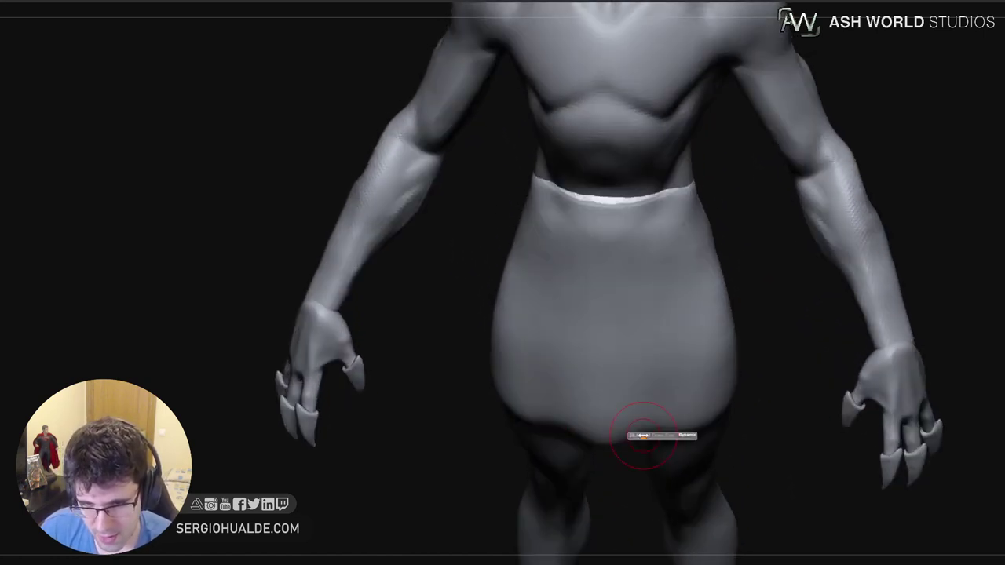
pyautogui.press('s')
pyautogui.moveTo(643, 435)
pyautogui.mouseDown()
pyautogui.moveTo(641, 442)
pyautogui.moveTo(661, 436)
pyautogui.mouseUp()
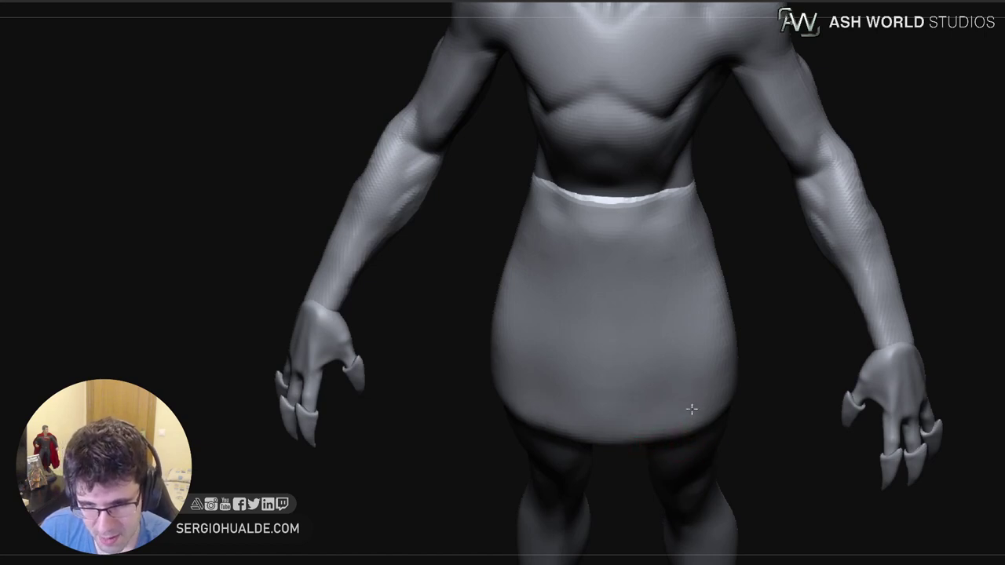
# Smooth the dents along the front rim of the skirt's underside
pyautogui.moveTo(698, 428)
pyautogui.keyDown('ctrl'); pyautogui.mouseDown(button='right')
pyautogui.moveTo(664, 299)
pyautogui.moveTo(659, 357)
pyautogui.mouseUp(button='right'); pyautogui.keyUp('ctrl')
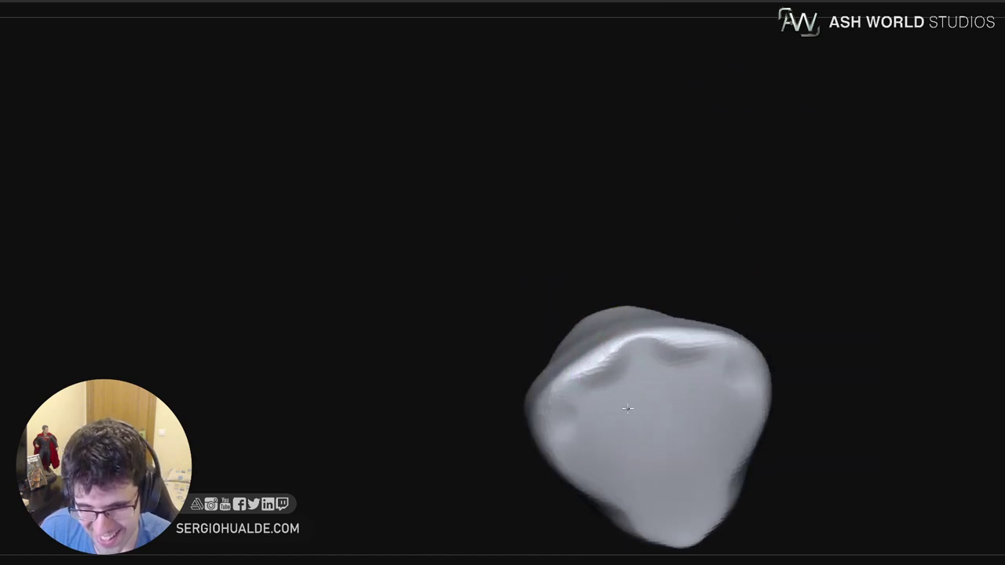
pyautogui.moveTo(612, 361); pyautogui.dragTo(617, 392, button='right')
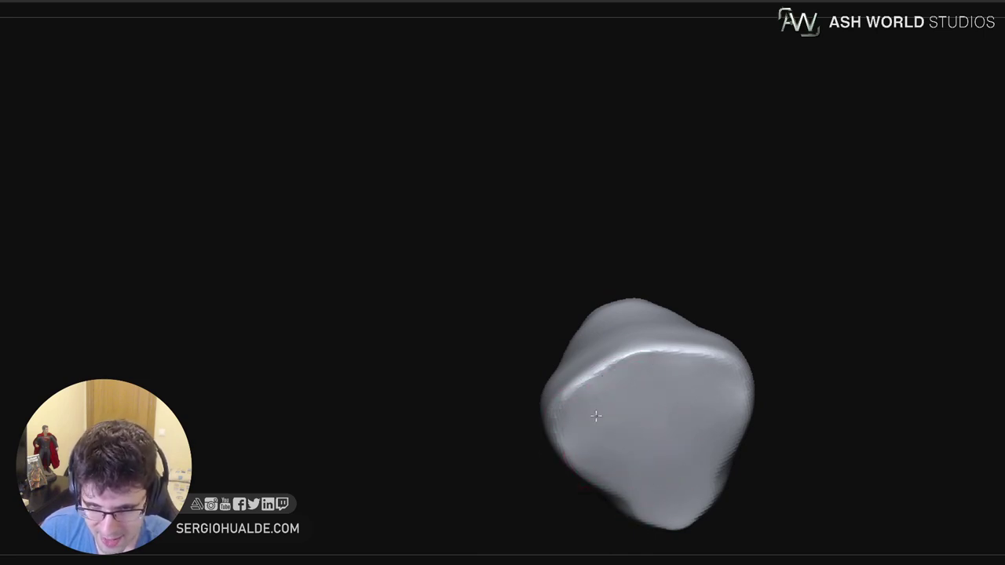
pyautogui.moveTo(738, 448)
pyautogui.mouseDown(button='right')
pyautogui.moveTo(719, 455)
pyautogui.moveTo(707, 343)
pyautogui.moveTo(769, 442)
pyautogui.mouseUp(button='right')
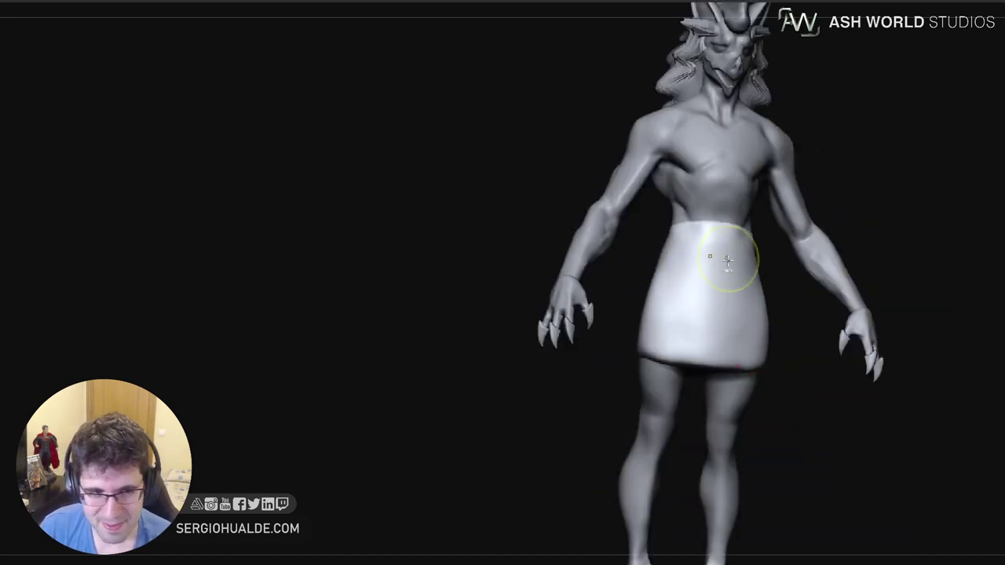
# Undo the last stroke and carve a mirrored pair of curved fold grooves down the skirt's front below the waist
pyautogui.moveTo(737, 259)
pyautogui.keyDown('ctrl'); pyautogui.mouseDown(button='right')
pyautogui.moveTo(675, 359)
pyautogui.moveTo(598, 423)
pyautogui.mouseUp(button='right'); pyautogui.keyUp('ctrl')
pyautogui.moveTo(641, 318)
pyautogui.keyDown('ctrl'); pyautogui.mouseDown(button='right')
pyautogui.moveTo(628, 348)
pyautogui.moveTo(641, 369)
pyautogui.moveTo(615, 362)
pyautogui.mouseUp(button='right'); pyautogui.keyUp('ctrl')
pyautogui.press('s')
pyautogui.press('s')
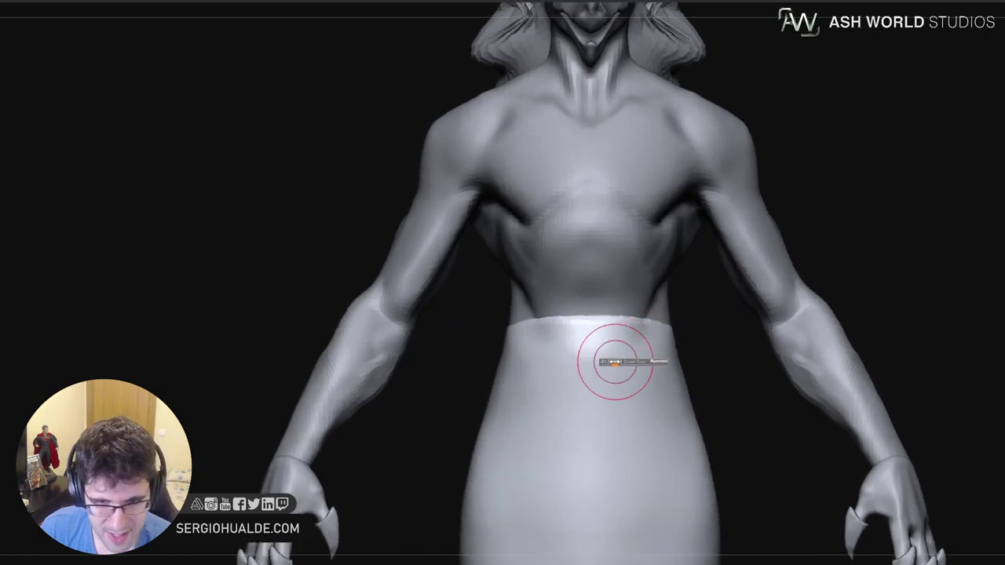
pyautogui.hotkey('ctrl', 'z')
pyautogui.keyDown('alt'); pyautogui.click(622, 387); pyautogui.keyUp('alt')
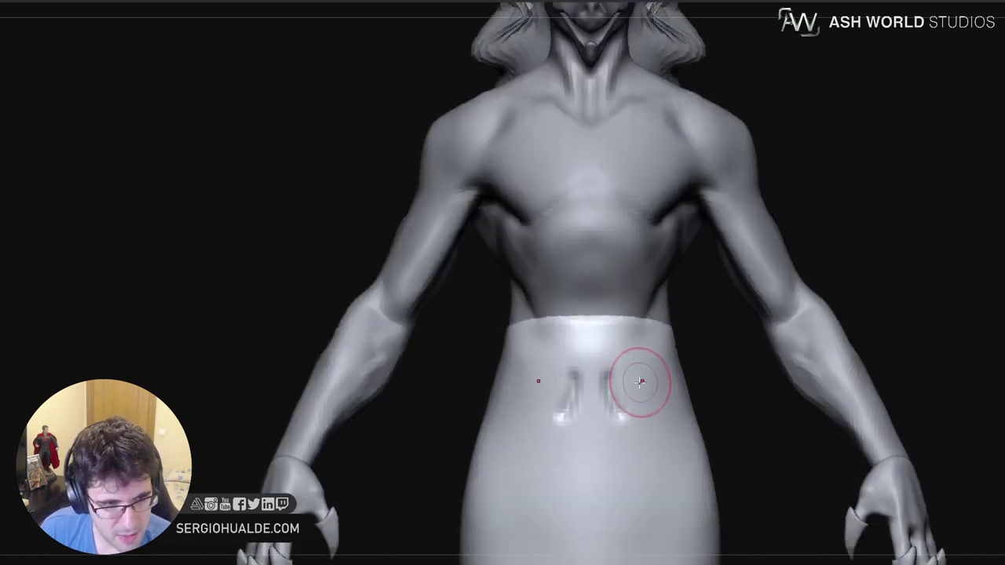
pyautogui.moveTo(617, 408); pyautogui.dragTo(656, 441)
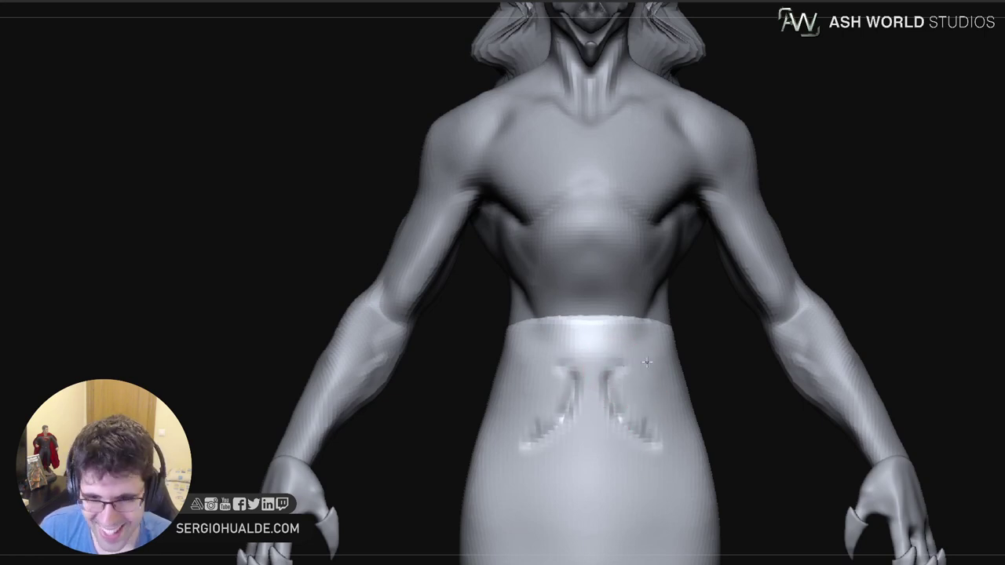
# Carve a groove around the skirt's upper edge, from the front over the hips and across the back, to define a waistband
pyautogui.moveTo(647, 362); pyautogui.dragTo(666, 355)
pyautogui.moveTo(726, 353); pyautogui.dragTo(644, 384)
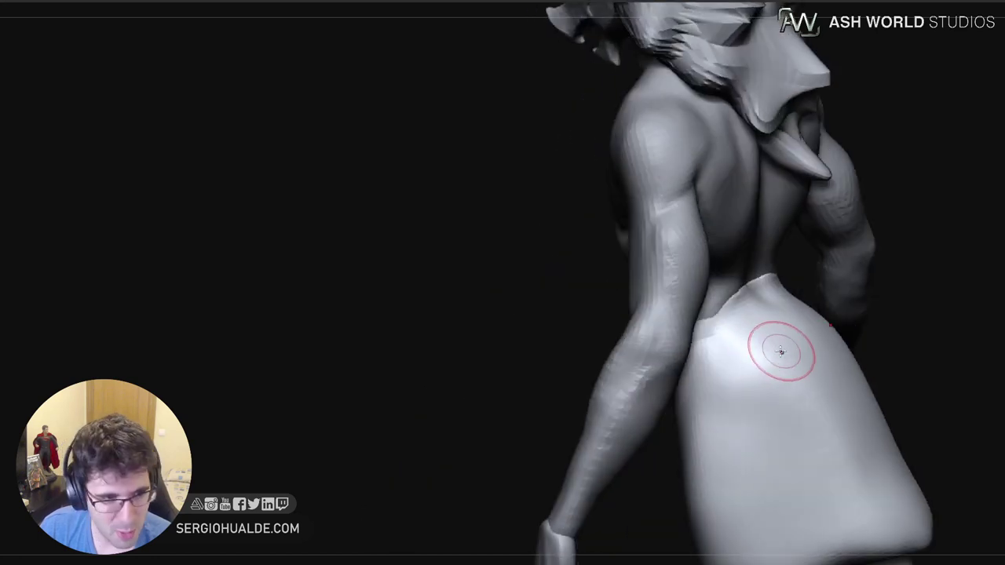
pyautogui.keyDown('alt'); pyautogui.moveTo(780, 353); pyautogui.dragTo(666, 337, button='right'); pyautogui.keyUp('alt')
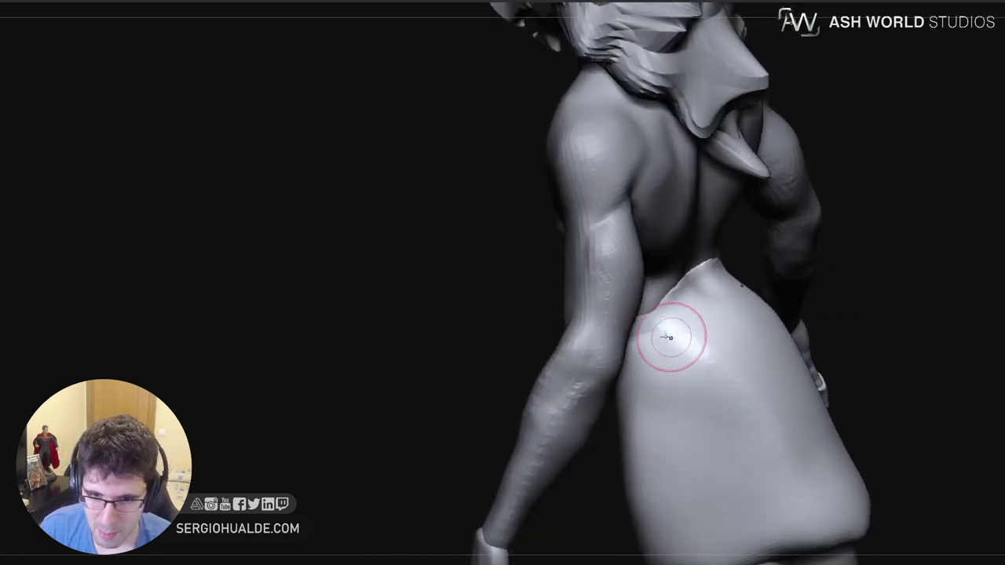
pyautogui.moveTo(649, 336); pyautogui.dragTo(710, 290)
pyautogui.moveTo(742, 334)
pyautogui.mouseDown(button='right')
pyautogui.moveTo(713, 312)
pyautogui.moveTo(723, 338)
pyautogui.mouseUp(button='right')
pyautogui.moveTo(742, 306); pyautogui.dragTo(676, 322)
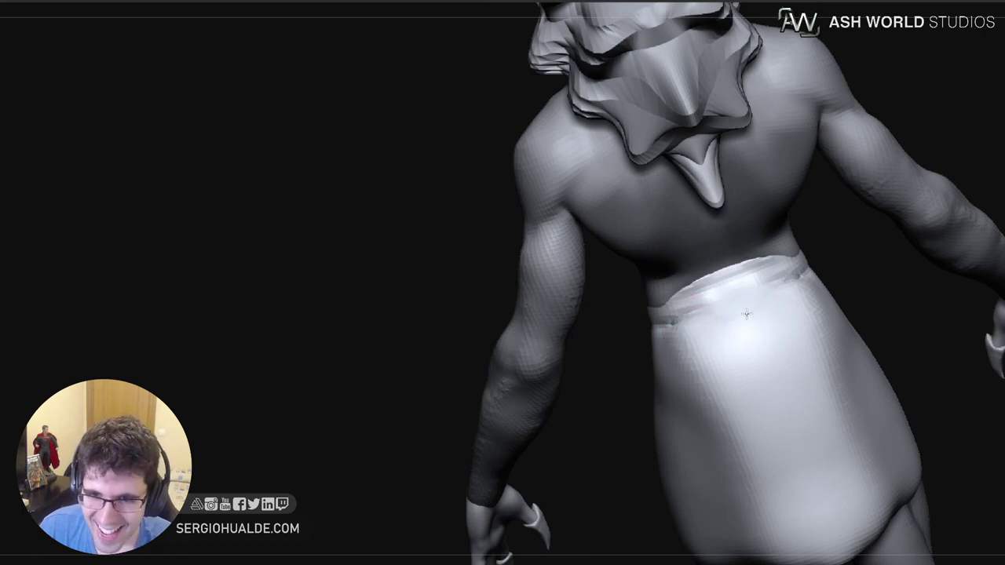
pyautogui.moveTo(746, 314); pyautogui.dragTo(686, 318)
pyautogui.moveTo(666, 353)
pyautogui.mouseDown(button='right')
pyautogui.moveTo(698, 345)
pyautogui.moveTo(669, 336)
pyautogui.mouseUp(button='right')
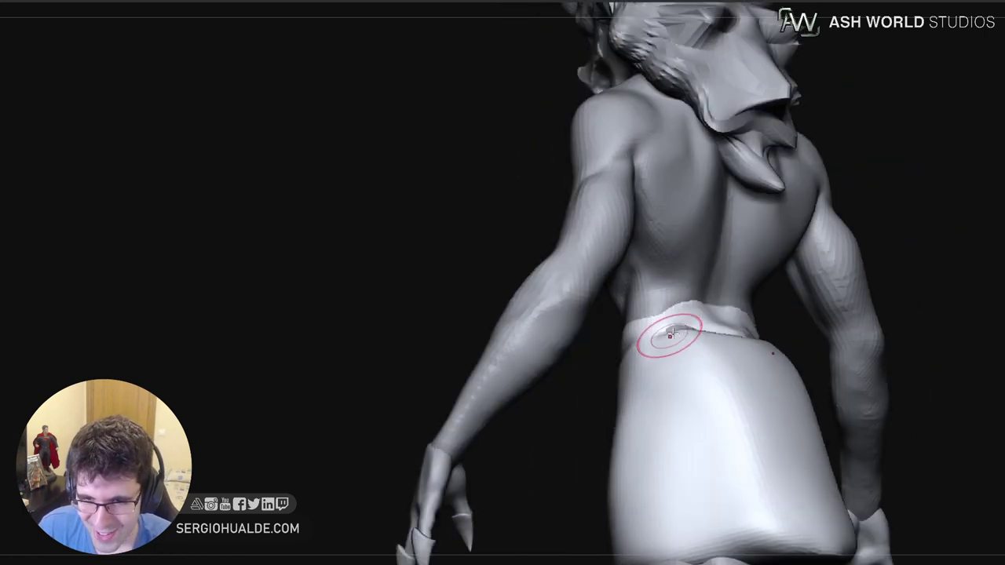
pyautogui.moveTo(679, 332); pyautogui.dragTo(605, 350)
pyautogui.moveTo(601, 372); pyautogui.dragTo(658, 376, button='right')
pyautogui.moveTo(606, 325)
pyautogui.mouseDown()
pyautogui.moveTo(580, 354)
pyautogui.moveTo(593, 357)
pyautogui.moveTo(575, 355)
pyautogui.mouseUp()
# Carve mirrored grooves from the lower tips of the front folds diagonally up to the hips, using a smaller brush
pyautogui.press('s')
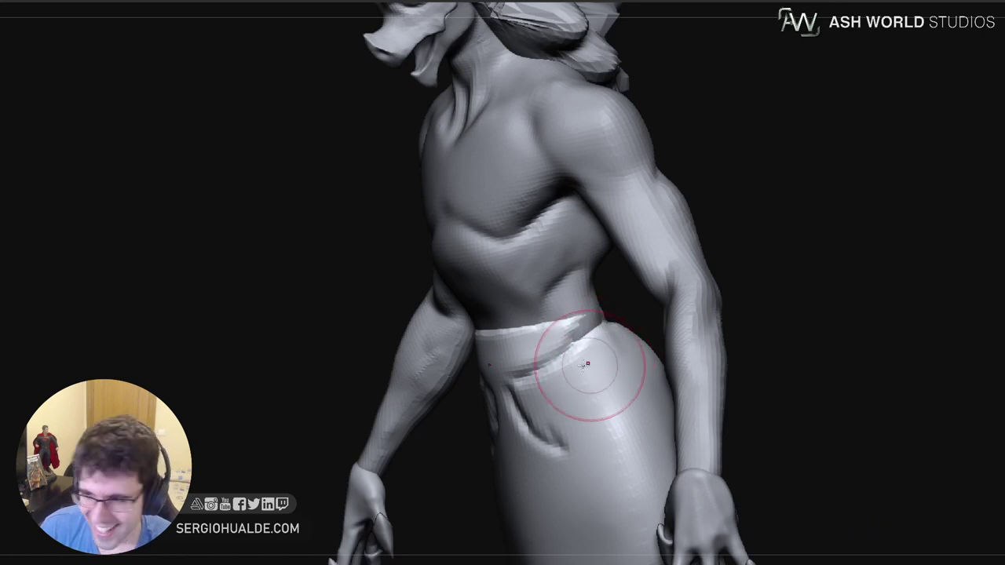
pyautogui.moveTo(585, 366); pyautogui.dragTo(638, 337, button='right')
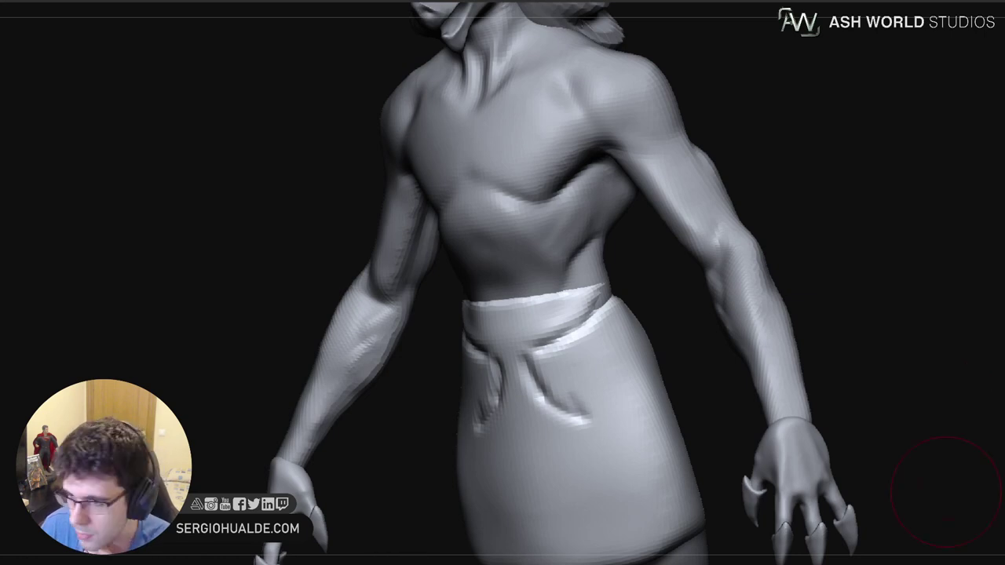
pyautogui.moveTo(879, 377); pyautogui.dragTo(691, 350)
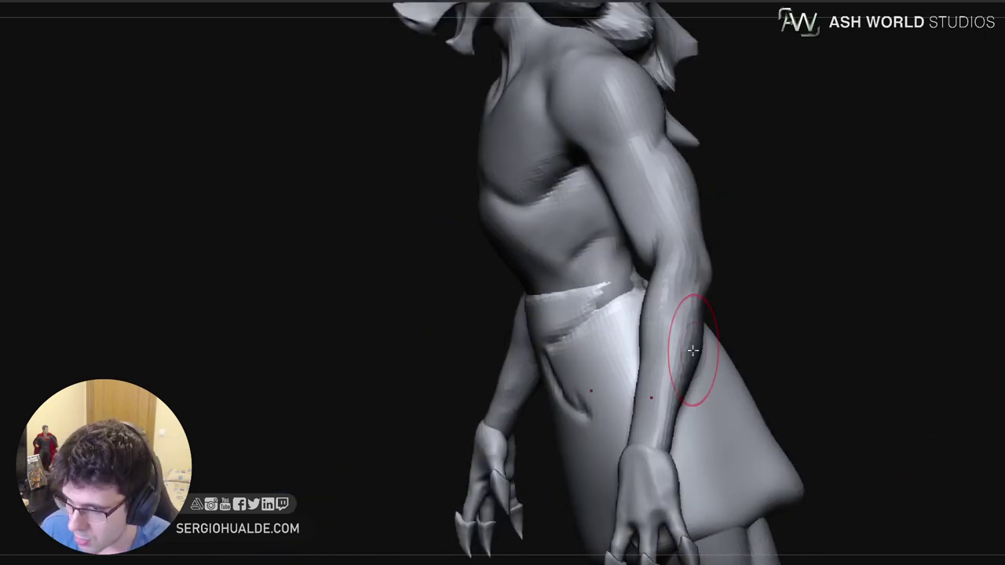
pyautogui.moveTo(801, 279)
pyautogui.mouseDown()
pyautogui.moveTo(668, 336)
pyautogui.moveTo(566, 357)
pyautogui.moveTo(621, 295)
pyautogui.mouseUp()
pyautogui.press('s')
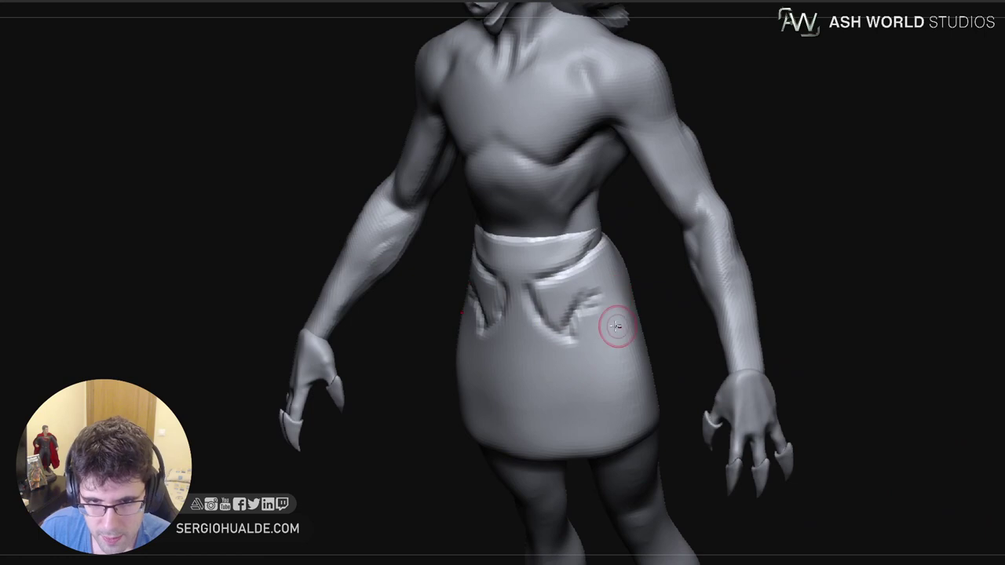
pyautogui.moveTo(614, 327)
pyautogui.mouseDown(button='right')
pyautogui.moveTo(601, 312)
pyautogui.moveTo(616, 301)
pyautogui.mouseUp(button='right')
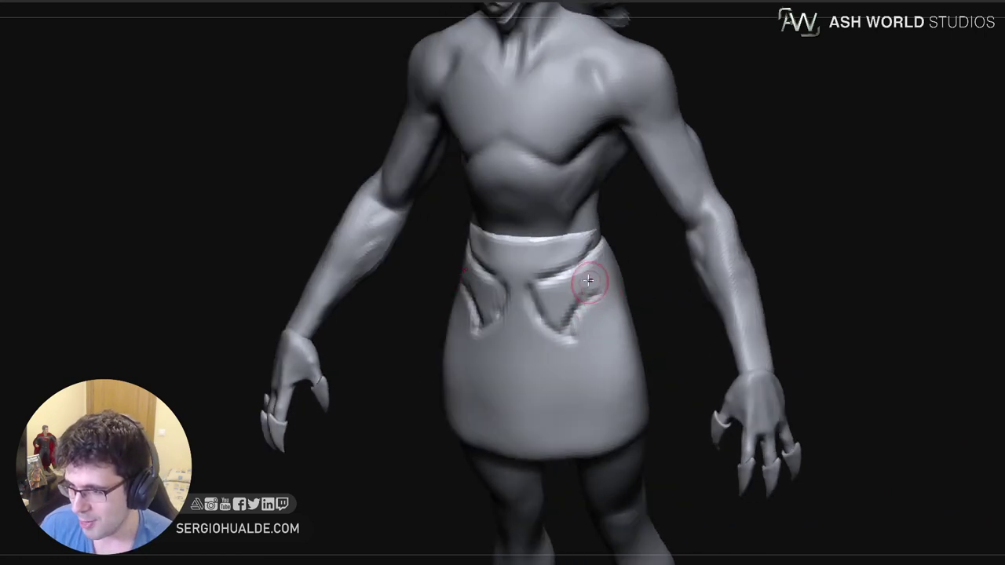
pyautogui.moveTo(596, 271); pyautogui.dragTo(604, 307, button='right')
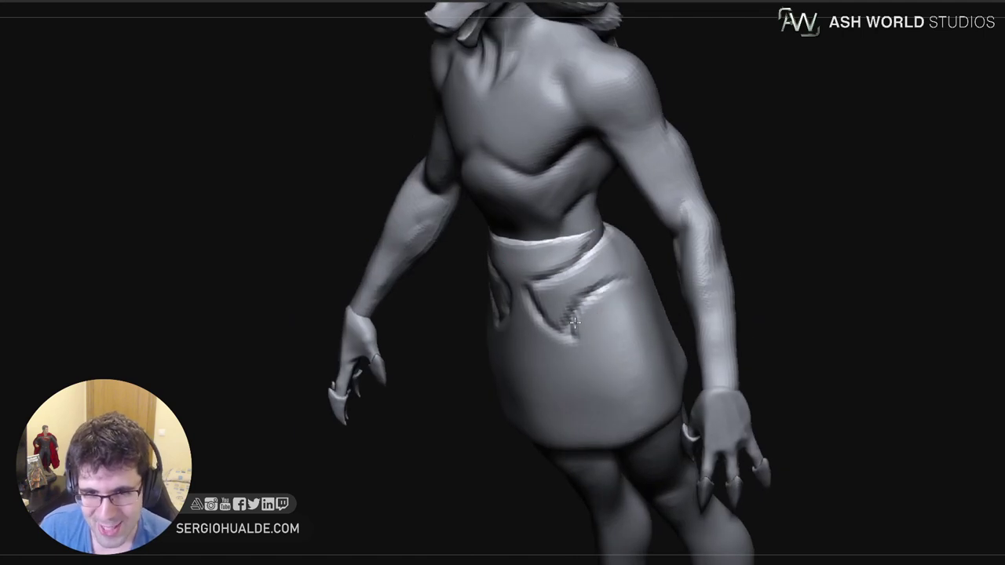
pyautogui.moveTo(588, 295); pyautogui.dragTo(572, 328)
pyautogui.moveTo(597, 364); pyautogui.dragTo(616, 354, button='right')
pyautogui.moveTo(614, 281)
pyautogui.mouseDown()
pyautogui.moveTo(573, 308)
pyautogui.moveTo(577, 340)
pyautogui.mouseUp()
pyautogui.moveTo(533, 311); pyautogui.dragTo(576, 334)
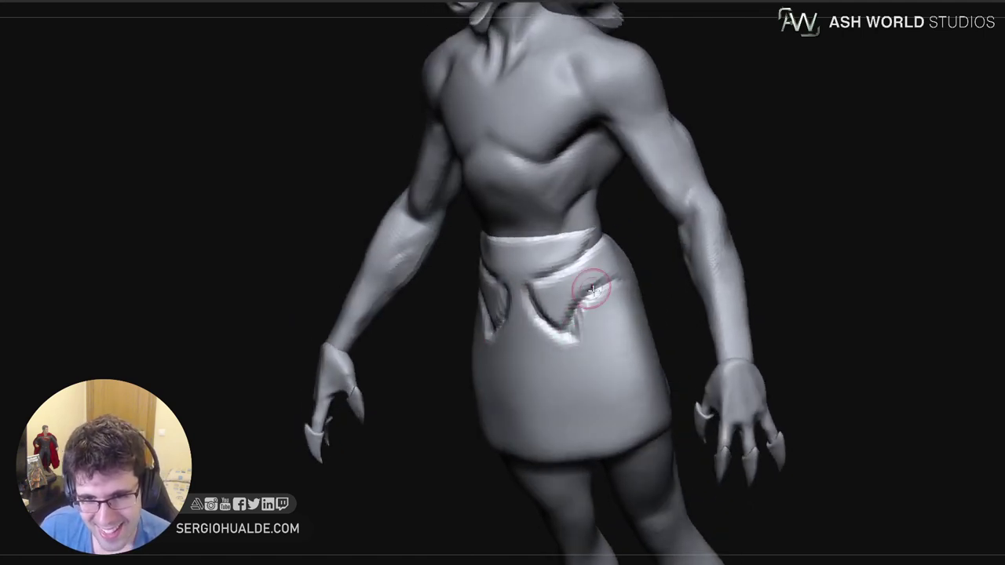
# Continue the hip groove across the skirt's back to form a second wrapped cloth band
pyautogui.moveTo(622, 288); pyautogui.dragTo(628, 281, button='right')
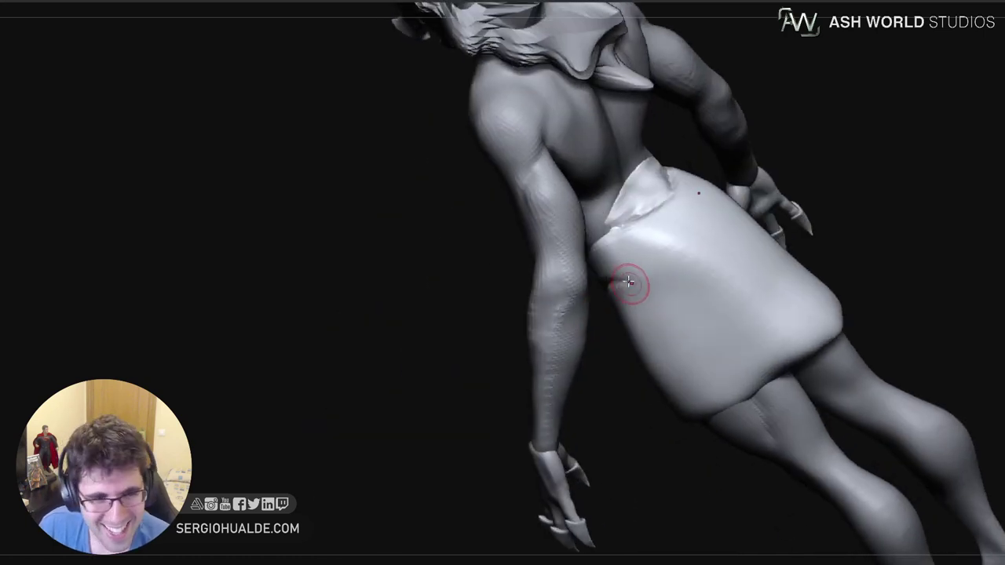
pyautogui.moveTo(710, 230)
pyautogui.mouseDown()
pyautogui.moveTo(624, 281)
pyautogui.moveTo(704, 248)
pyautogui.mouseUp()
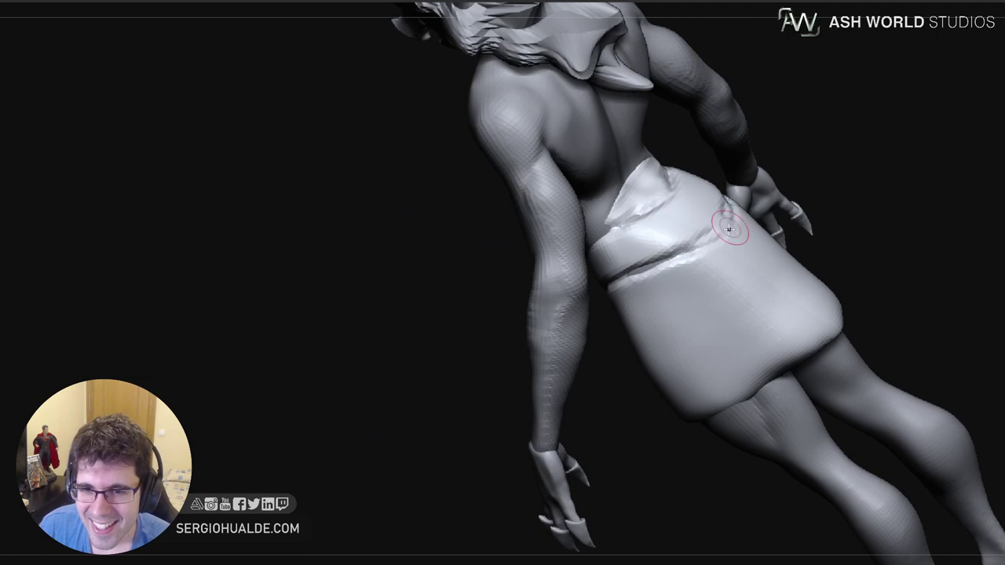
pyautogui.moveTo(729, 230); pyautogui.dragTo(734, 216, button='right')
pyautogui.moveTo(705, 245)
pyautogui.mouseDown()
pyautogui.moveTo(744, 202)
pyautogui.moveTo(691, 249)
pyautogui.moveTo(750, 199)
pyautogui.mouseUp()
pyautogui.moveTo(673, 272)
pyautogui.mouseDown(button='right')
pyautogui.moveTo(693, 274)
pyautogui.moveTo(666, 281)
pyautogui.moveTo(696, 275)
pyautogui.moveTo(646, 276)
pyautogui.moveTo(665, 289)
pyautogui.moveTo(652, 263)
pyautogui.mouseUp(button='right')
# Extend the mirrored front folds downward in wavy grooves that converge near the skirt's lower centre
pyautogui.moveTo(623, 303)
pyautogui.mouseDown(button='right')
pyautogui.moveTo(629, 319)
pyautogui.moveTo(653, 304)
pyautogui.moveTo(587, 323)
pyautogui.moveTo(562, 347)
pyautogui.mouseUp(button='right')
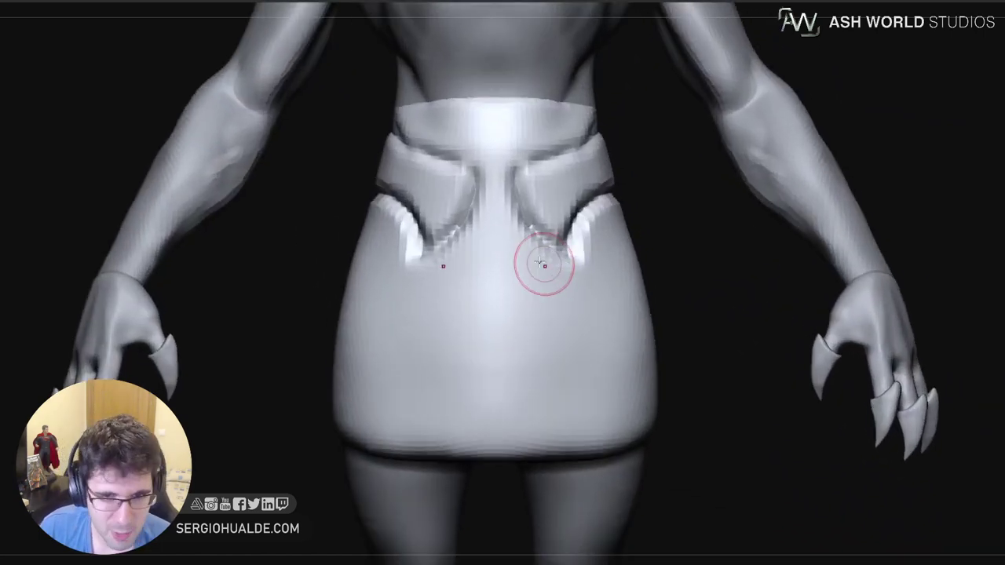
pyautogui.moveTo(543, 263); pyautogui.dragTo(548, 280)
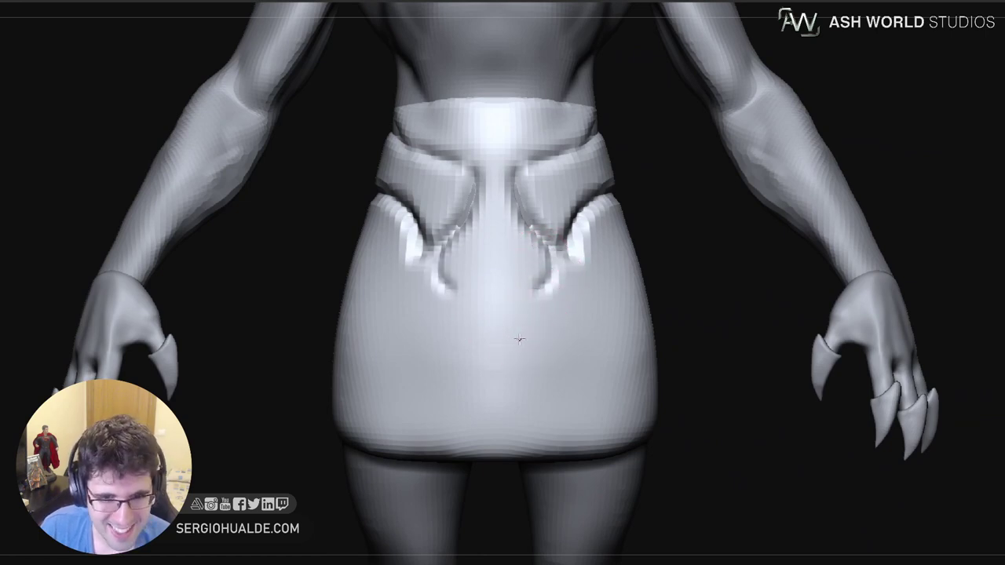
pyautogui.moveTo(514, 342); pyautogui.dragTo(576, 252)
pyautogui.moveTo(544, 295)
pyautogui.mouseDown()
pyautogui.moveTo(576, 245)
pyautogui.moveTo(526, 336)
pyautogui.mouseUp()
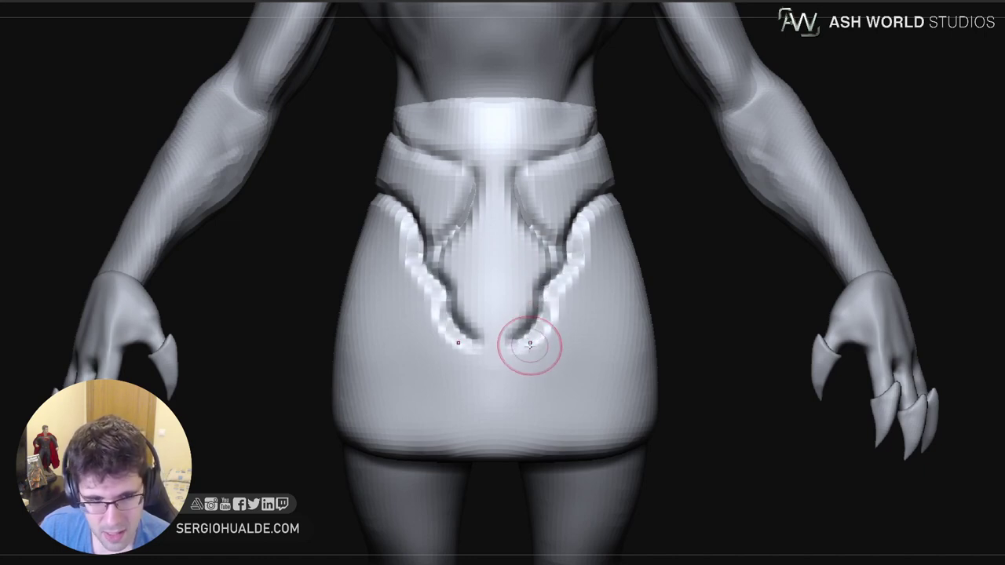
# Carve a third mirrored groove from the lower centre front up across the hip and around the skirt's side
pyautogui.moveTo(558, 349); pyautogui.dragTo(537, 354, button='right')
pyautogui.moveTo(524, 344); pyautogui.dragTo(592, 314)
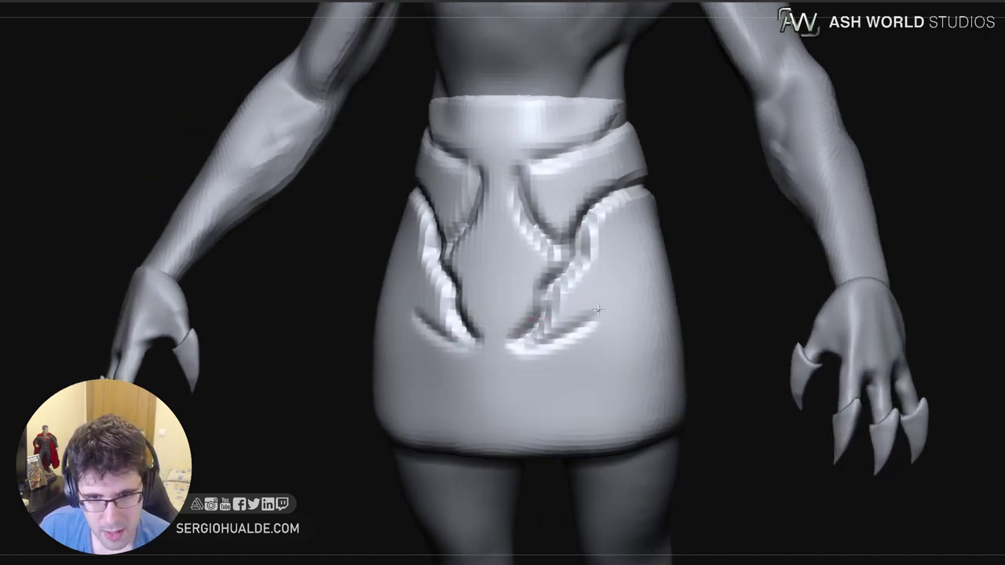
pyautogui.moveTo(534, 346); pyautogui.dragTo(624, 279)
pyautogui.moveTo(581, 330); pyautogui.dragTo(626, 271)
pyautogui.moveTo(665, 306); pyautogui.dragTo(565, 314, button='right')
pyautogui.moveTo(609, 301); pyautogui.dragTo(702, 240)
pyautogui.moveTo(640, 265); pyautogui.dragTo(704, 237)
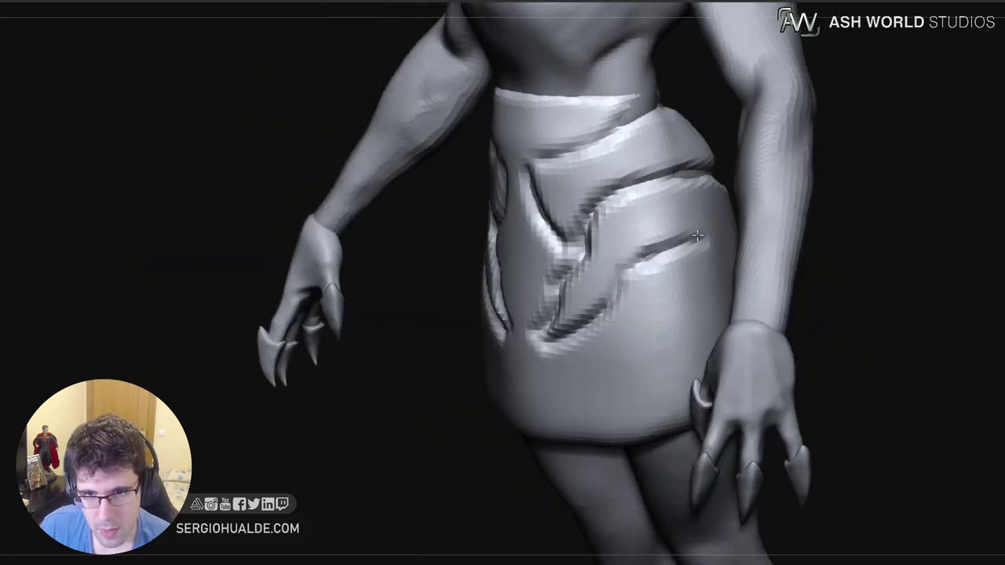
pyautogui.moveTo(667, 291); pyautogui.dragTo(565, 314, button='right')
pyautogui.moveTo(684, 245); pyautogui.dragTo(777, 236)
pyautogui.moveTo(816, 240); pyautogui.dragTo(716, 266, button='right')
# Carve a downward fold on each side of the skirt's back and join it to the end of the third groove
pyautogui.moveTo(686, 202); pyautogui.dragTo(753, 265)
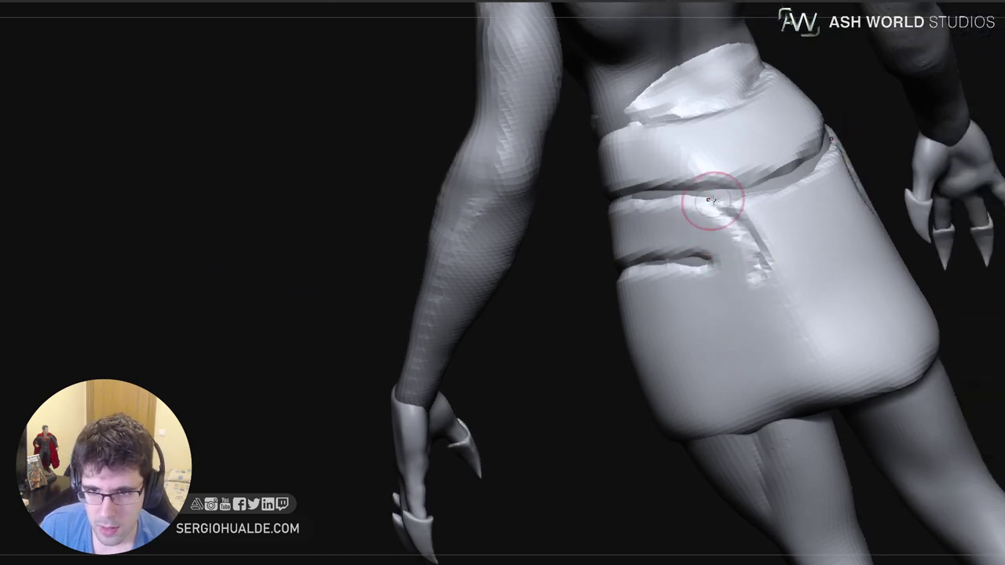
pyautogui.moveTo(711, 201); pyautogui.dragTo(758, 298)
pyautogui.moveTo(694, 257); pyautogui.dragTo(755, 300)
pyautogui.moveTo(726, 267)
pyautogui.mouseDown()
pyautogui.moveTo(687, 265)
pyautogui.moveTo(722, 274)
pyautogui.mouseUp()
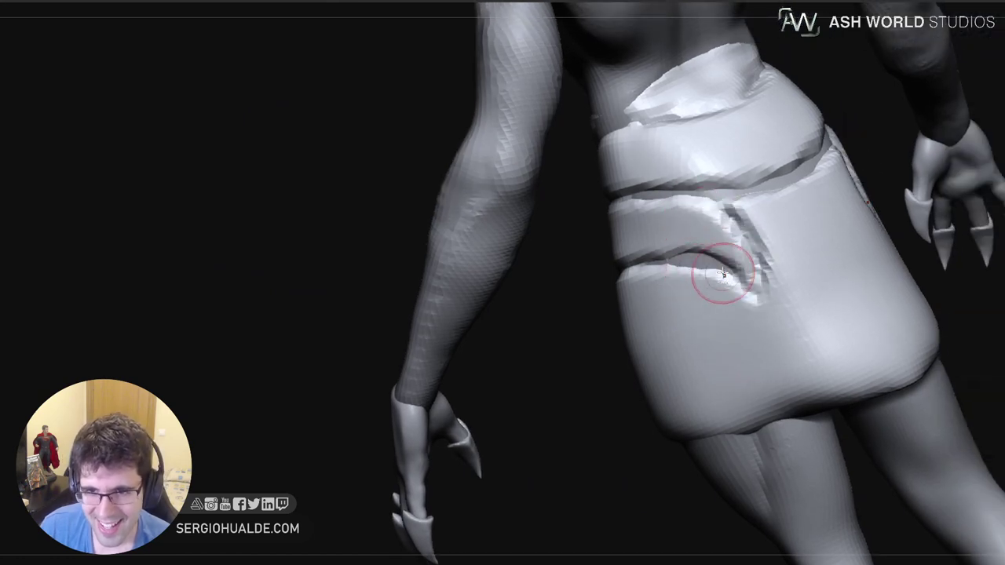
pyautogui.moveTo(722, 274)
pyautogui.mouseDown(button='right')
pyautogui.moveTo(777, 301)
pyautogui.moveTo(812, 291)
pyautogui.moveTo(683, 307)
pyautogui.moveTo(730, 320)
pyautogui.moveTo(651, 314)
pyautogui.mouseUp(button='right')
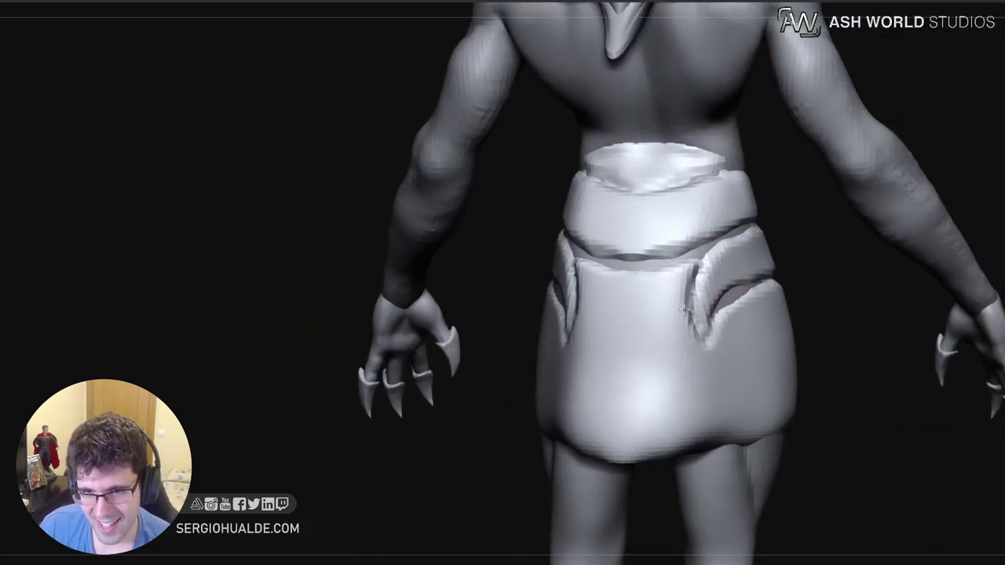
pyautogui.moveTo(690, 272); pyautogui.dragTo(698, 345)
pyautogui.moveTo(729, 311); pyautogui.dragTo(704, 343)
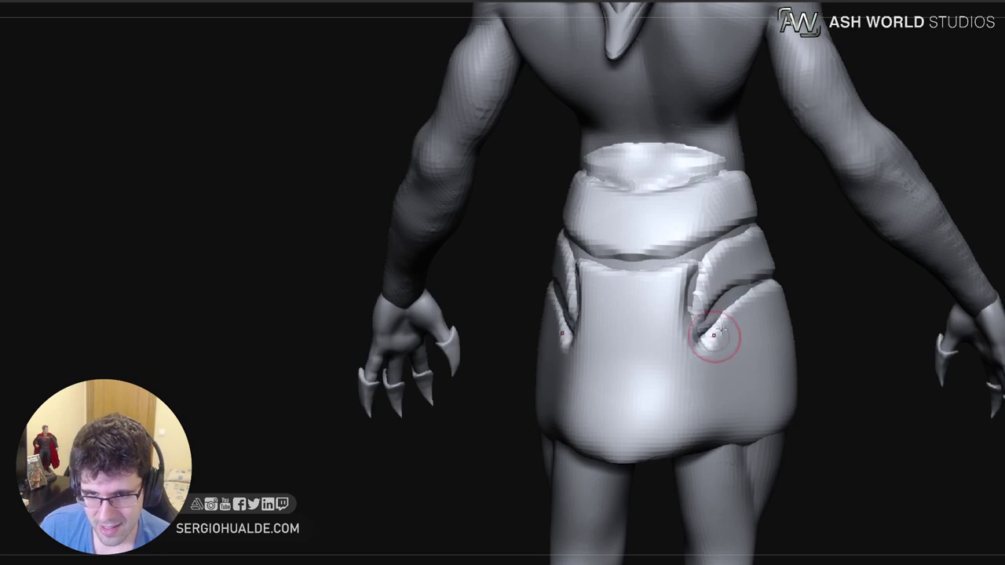
# Refine the cloth band between the second and third grooves where it tucks in at the rear hip
pyautogui.moveTo(721, 330); pyautogui.dragTo(667, 325, button='right')
pyautogui.moveTo(722, 262); pyautogui.dragTo(694, 332)
pyautogui.moveTo(754, 278); pyautogui.dragTo(725, 303)
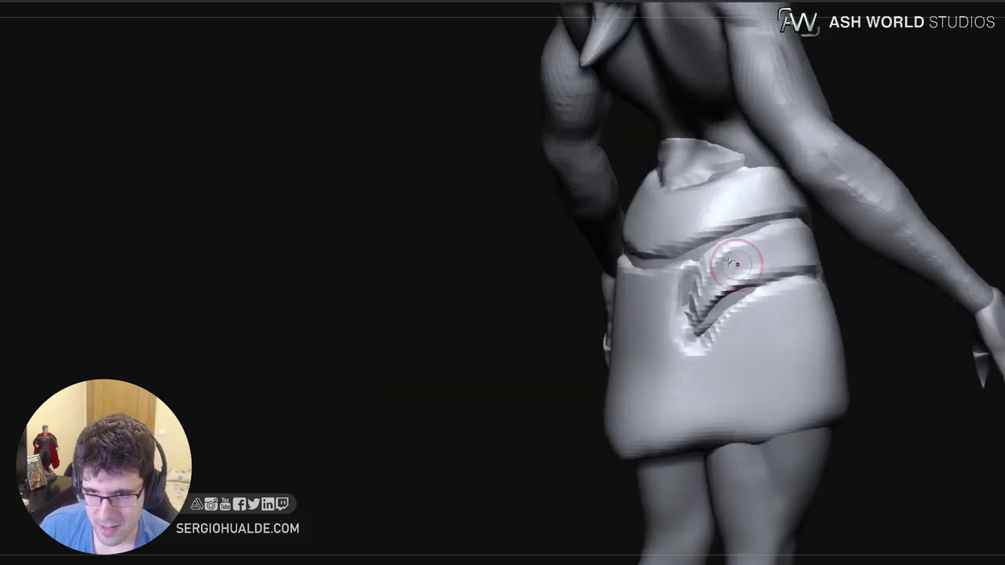
pyautogui.moveTo(847, 245)
pyautogui.mouseDown()
pyautogui.moveTo(737, 272)
pyautogui.moveTo(844, 243)
pyautogui.moveTo(804, 245)
pyautogui.mouseUp()
pyautogui.moveTo(771, 247); pyautogui.dragTo(753, 245, button='right')
pyautogui.moveTo(742, 244)
pyautogui.mouseDown()
pyautogui.moveTo(720, 248)
pyautogui.moveTo(753, 239)
pyautogui.moveTo(726, 245)
pyautogui.moveTo(736, 246)
pyautogui.mouseUp()
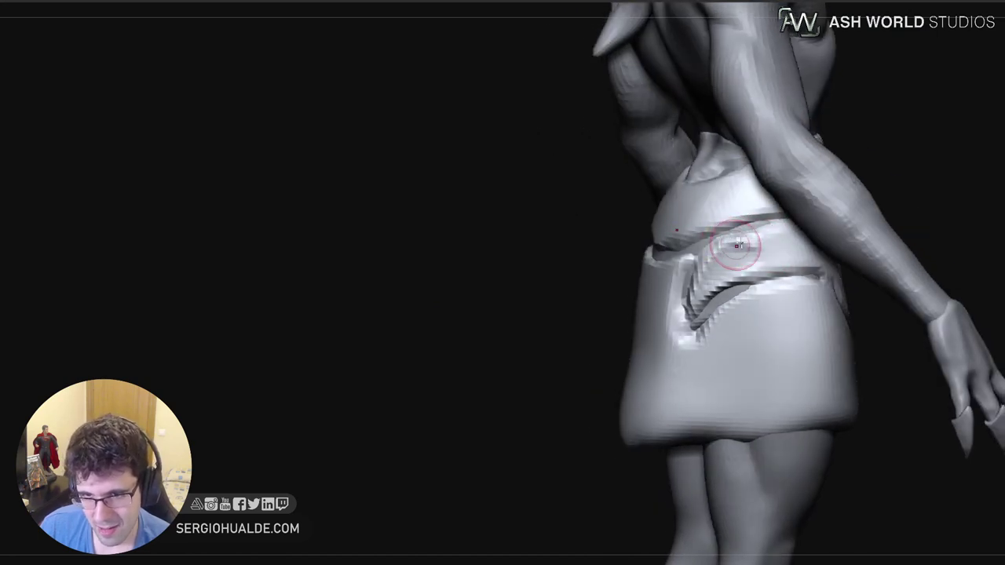
# Reinforce the wrapped cloth bands around the side of the hip
pyautogui.moveTo(824, 245); pyautogui.dragTo(779, 244, button='right')
pyautogui.moveTo(788, 234); pyautogui.dragTo(838, 232)
pyautogui.moveTo(846, 245); pyautogui.dragTo(821, 246, button='right')
pyautogui.moveTo(824, 248); pyautogui.dragTo(931, 312)
pyautogui.moveTo(843, 291); pyautogui.dragTo(919, 311)
pyautogui.moveTo(839, 297)
pyautogui.mouseDown(button='right')
pyautogui.moveTo(863, 296)
pyautogui.moveTo(854, 292)
pyautogui.mouseUp(button='right')
# Deepen the lower fold groove running from the hip toward the skirt's front
pyautogui.moveTo(826, 277)
pyautogui.mouseDown()
pyautogui.moveTo(780, 269)
pyautogui.moveTo(741, 307)
pyautogui.mouseUp()
pyautogui.moveTo(739, 308)
pyautogui.mouseDown(button='right')
pyautogui.moveTo(816, 304)
pyautogui.moveTo(745, 276)
pyautogui.mouseUp(button='right')
pyautogui.moveTo(823, 272)
pyautogui.mouseDown()
pyautogui.moveTo(729, 298)
pyautogui.moveTo(719, 323)
pyautogui.mouseUp()
pyautogui.moveTo(720, 323); pyautogui.dragTo(783, 328, button='right')
pyautogui.moveTo(783, 265); pyautogui.dragTo(716, 317)
# Sculpt the waistband's lower edge across the skirt's front and around to its back
pyautogui.moveTo(742, 314)
pyautogui.mouseDown(button='right')
pyautogui.moveTo(712, 361)
pyautogui.moveTo(765, 338)
pyautogui.mouseUp(button='right')
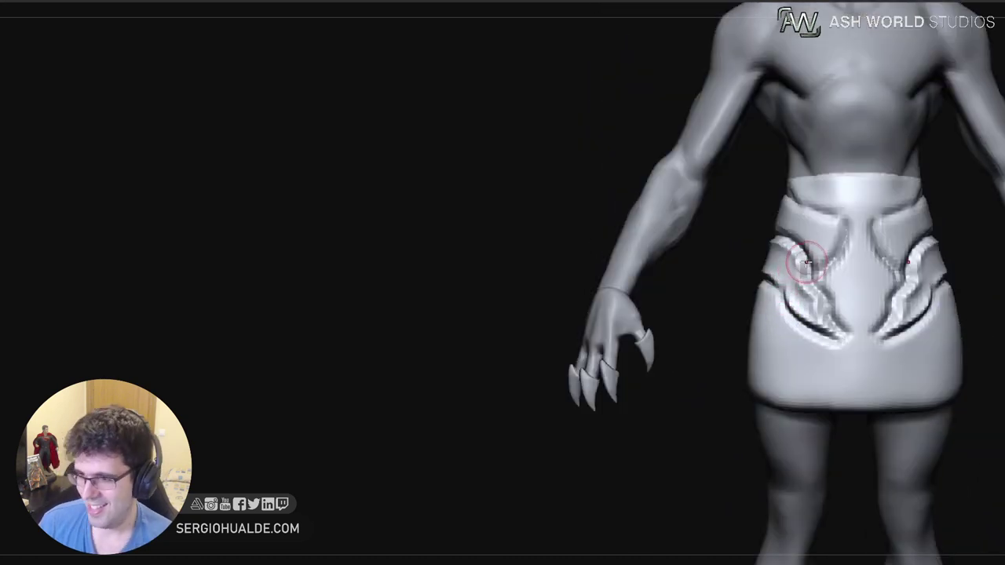
pyautogui.moveTo(867, 236)
pyautogui.mouseDown(button='right')
pyautogui.moveTo(829, 237)
pyautogui.moveTo(846, 259)
pyautogui.moveTo(818, 261)
pyautogui.mouseUp(button='right')
pyautogui.moveTo(818, 240)
pyautogui.mouseDown()
pyautogui.moveTo(851, 292)
pyautogui.moveTo(866, 293)
pyautogui.moveTo(901, 241)
pyautogui.mouseUp()
pyautogui.moveTo(816, 232); pyautogui.dragTo(885, 218)
pyautogui.moveTo(917, 233); pyautogui.dragTo(882, 238, button='right')
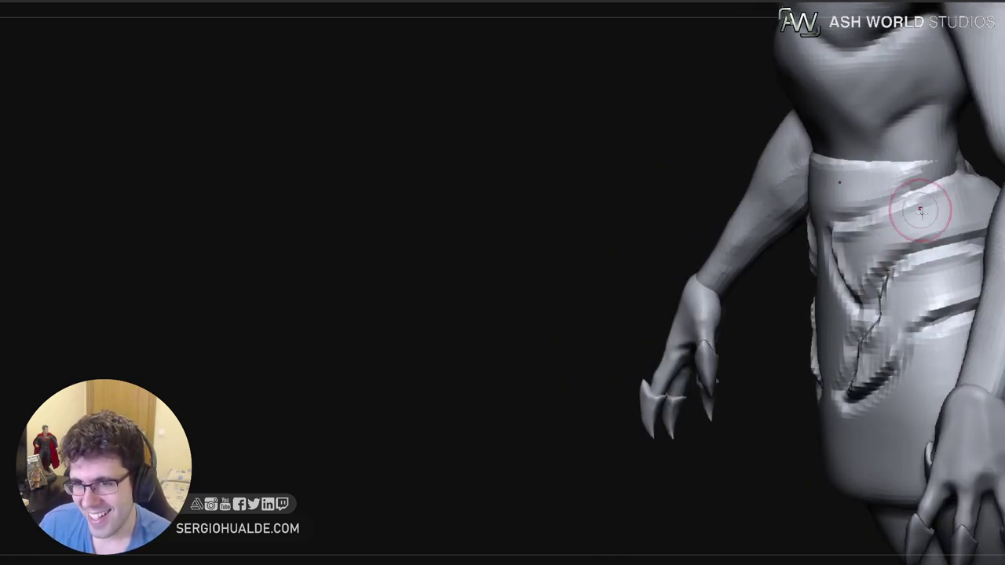
pyautogui.moveTo(919, 209); pyautogui.dragTo(843, 211, button='right')
pyautogui.keyDown('alt'); pyautogui.moveTo(948, 215); pyautogui.dragTo(752, 259, button='right'); pyautogui.keyUp('alt')
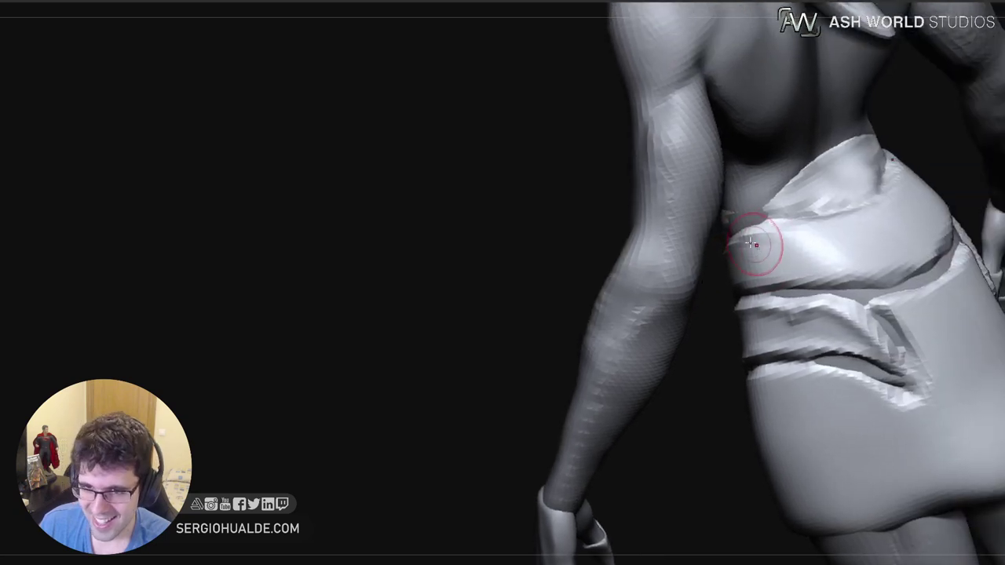
pyautogui.moveTo(753, 243)
pyautogui.mouseDown()
pyautogui.moveTo(831, 226)
pyautogui.moveTo(902, 185)
pyautogui.mouseUp()
pyautogui.moveTo(908, 220); pyautogui.dragTo(902, 194, button='right')
pyautogui.moveTo(908, 187); pyautogui.dragTo(817, 223)
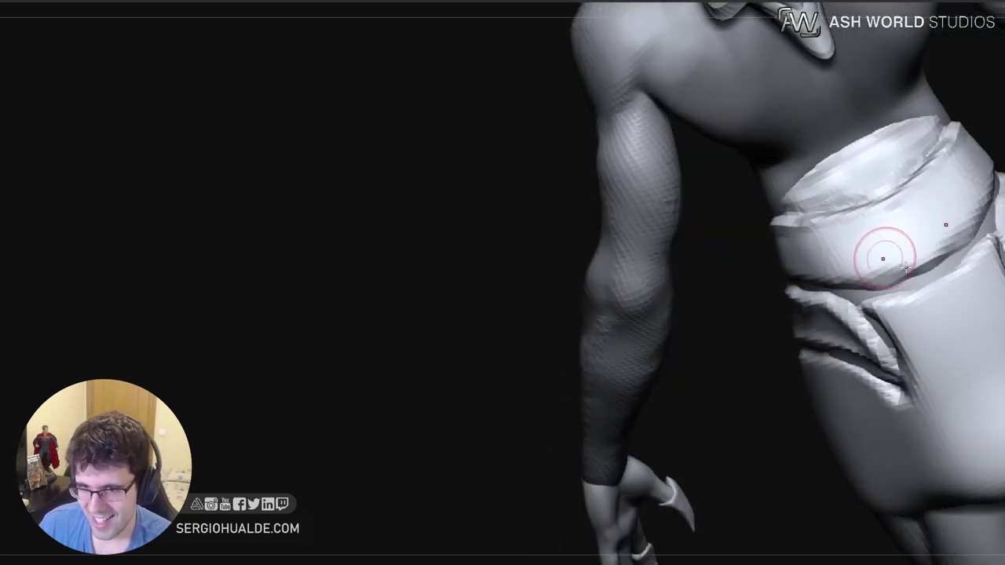
# Refine the lower edge of the upper cloth band along the back and around the hip
pyautogui.moveTo(975, 224)
pyautogui.mouseDown()
pyautogui.moveTo(921, 263)
pyautogui.moveTo(844, 284)
pyautogui.mouseUp()
pyautogui.moveTo(849, 284); pyautogui.dragTo(942, 255)
pyautogui.moveTo(964, 229); pyautogui.dragTo(958, 266, button='right')
pyautogui.moveTo(863, 284); pyautogui.dragTo(755, 293)
pyautogui.moveTo(818, 292); pyautogui.dragTo(773, 293)
pyautogui.moveTo(850, 280); pyautogui.dragTo(773, 292)
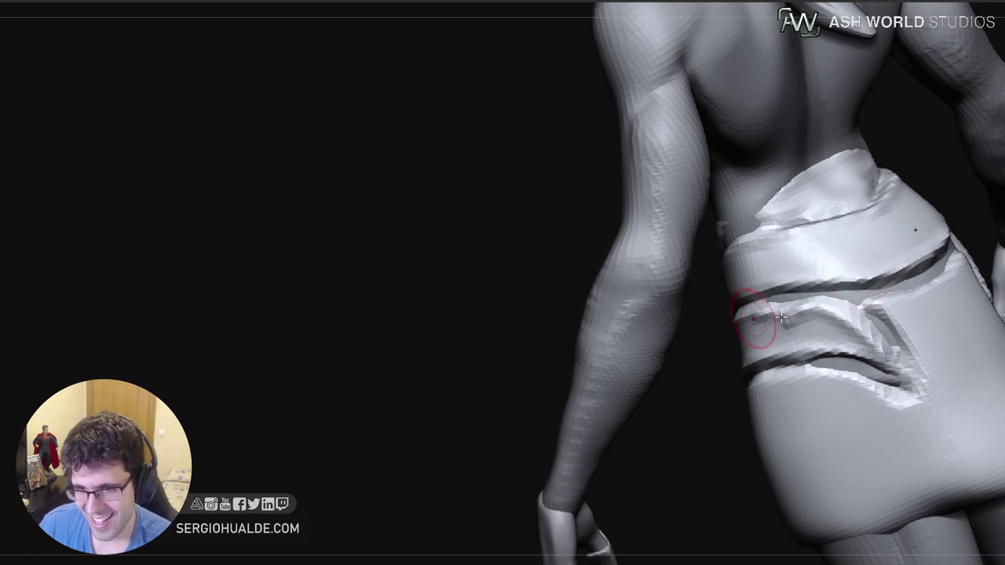
pyautogui.moveTo(604, 332); pyautogui.dragTo(718, 333, button='right')
pyautogui.moveTo(708, 311); pyautogui.dragTo(767, 284)
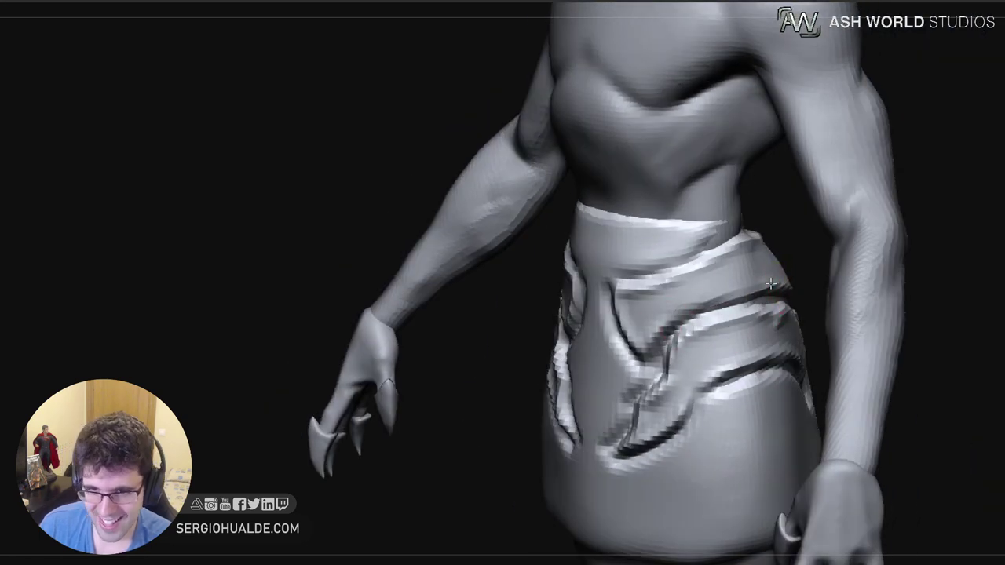
# Pull the lower fold outward at each hip so the cloth below it bulges at the sides
pyautogui.keyDown('ctrl'); pyautogui.moveTo(753, 330); pyautogui.dragTo(730, 251, button='right'); pyautogui.keyUp('ctrl')
pyautogui.moveTo(627, 345)
pyautogui.mouseDown(button='right')
pyautogui.moveTo(683, 352)
pyautogui.moveTo(668, 267)
pyautogui.mouseUp(button='right')
pyautogui.moveTo(667, 267)
pyautogui.keyDown('ctrl'); pyautogui.mouseDown(button='right')
pyautogui.moveTo(687, 348)
pyautogui.moveTo(663, 323)
pyautogui.mouseUp(button='right'); pyautogui.keyUp('ctrl')
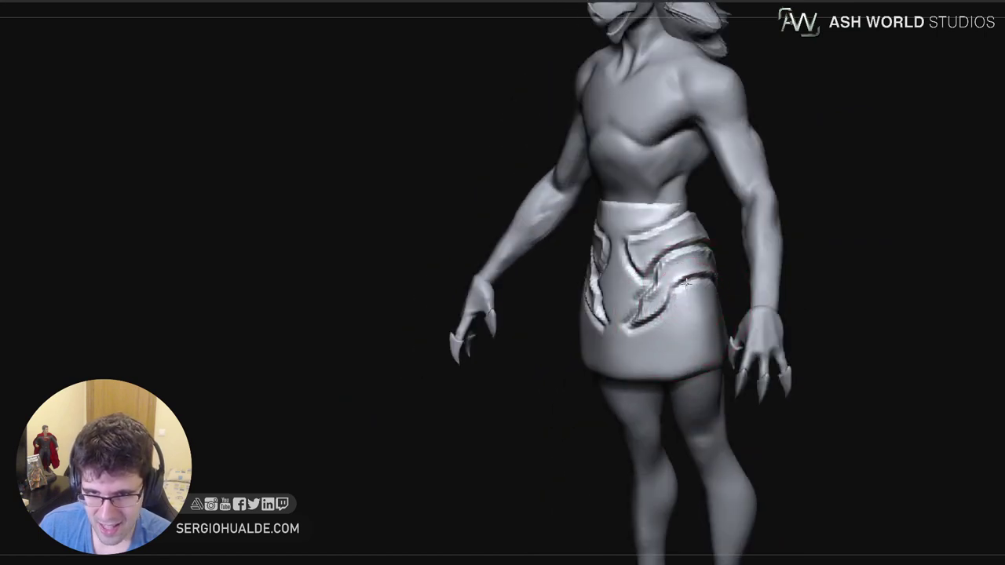
pyautogui.moveTo(693, 279)
pyautogui.mouseDown(button='right')
pyautogui.moveTo(709, 274)
pyautogui.moveTo(679, 278)
pyautogui.mouseUp(button='right')
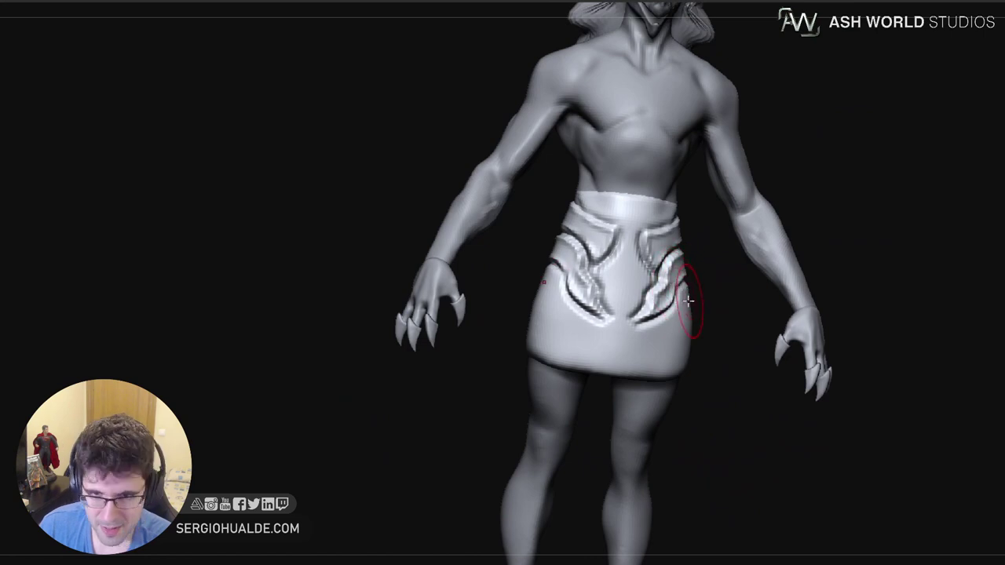
pyautogui.moveTo(664, 306)
pyautogui.mouseDown()
pyautogui.moveTo(687, 287)
pyautogui.moveTo(697, 306)
pyautogui.mouseUp()
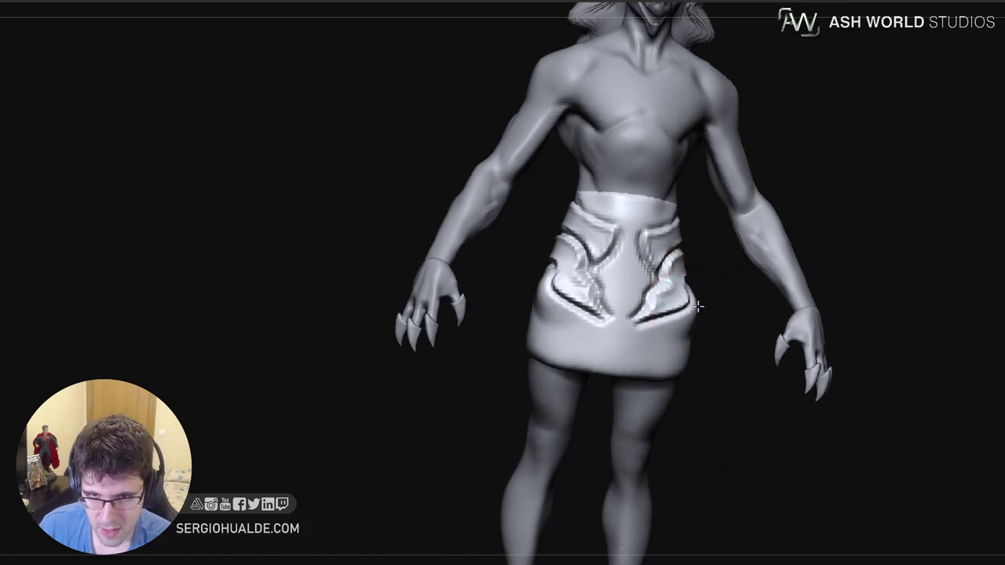
pyautogui.moveTo(682, 278)
pyautogui.mouseDown(button='right')
pyautogui.moveTo(700, 305)
pyautogui.moveTo(689, 319)
pyautogui.mouseUp(button='right')
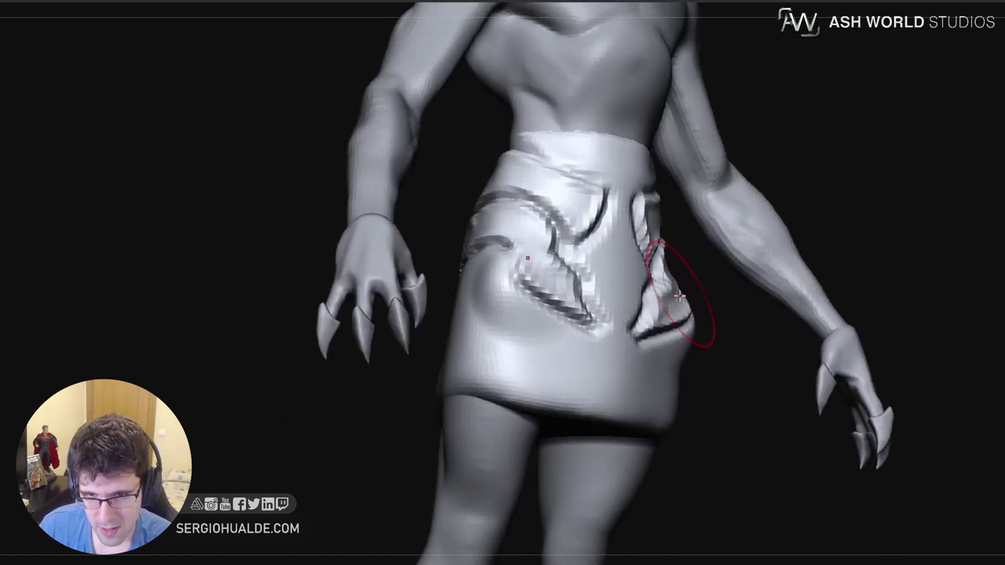
pyautogui.moveTo(679, 296); pyautogui.dragTo(684, 299)
pyautogui.moveTo(685, 299); pyautogui.dragTo(699, 277, button='right')
pyautogui.moveTo(699, 277); pyautogui.dragTo(695, 275)
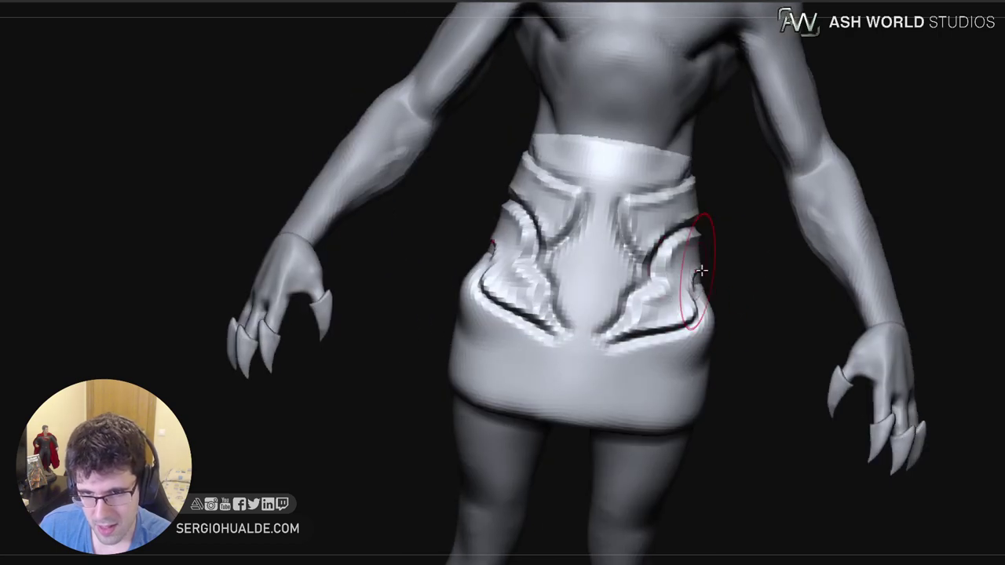
# Pull the upper corner of the lower rear fold outward at each hip
pyautogui.moveTo(701, 271); pyautogui.dragTo(769, 282, button='right')
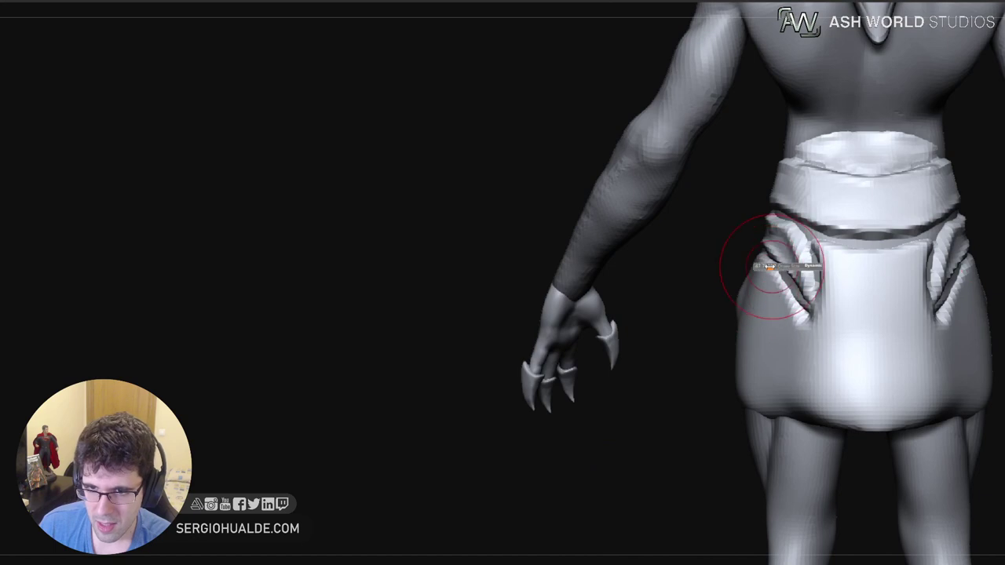
pyautogui.moveTo(765, 263); pyautogui.dragTo(762, 255)
pyautogui.moveTo(766, 256); pyautogui.dragTo(787, 260, button='right')
pyautogui.moveTo(767, 261); pyautogui.dragTo(737, 271)
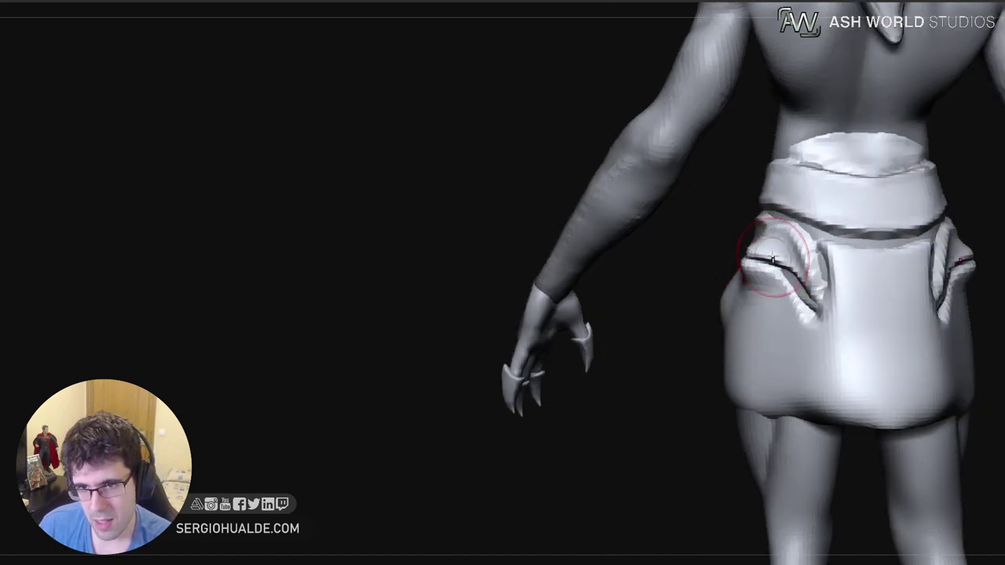
pyautogui.moveTo(773, 259); pyautogui.dragTo(751, 264, button='right')
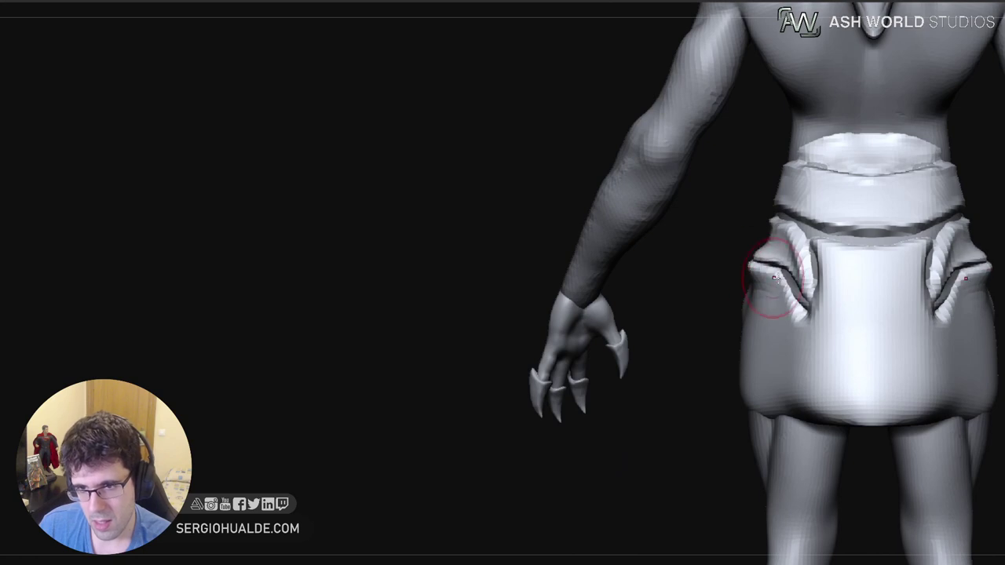
# Reshape the hanging rear hip folds and their lower ends on both sides of the skirt's back
pyautogui.moveTo(776, 278); pyautogui.dragTo(789, 311)
pyautogui.moveTo(808, 267); pyautogui.dragTo(799, 244)
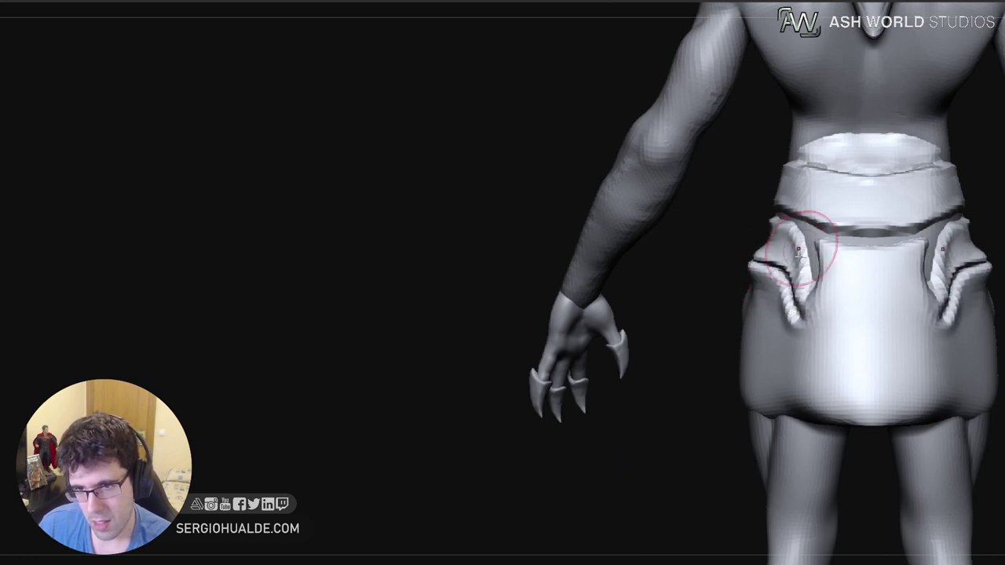
pyautogui.moveTo(802, 287)
pyautogui.mouseDown()
pyautogui.moveTo(785, 281)
pyautogui.moveTo(799, 291)
pyautogui.mouseUp()
pyautogui.moveTo(794, 288); pyautogui.dragTo(803, 312)
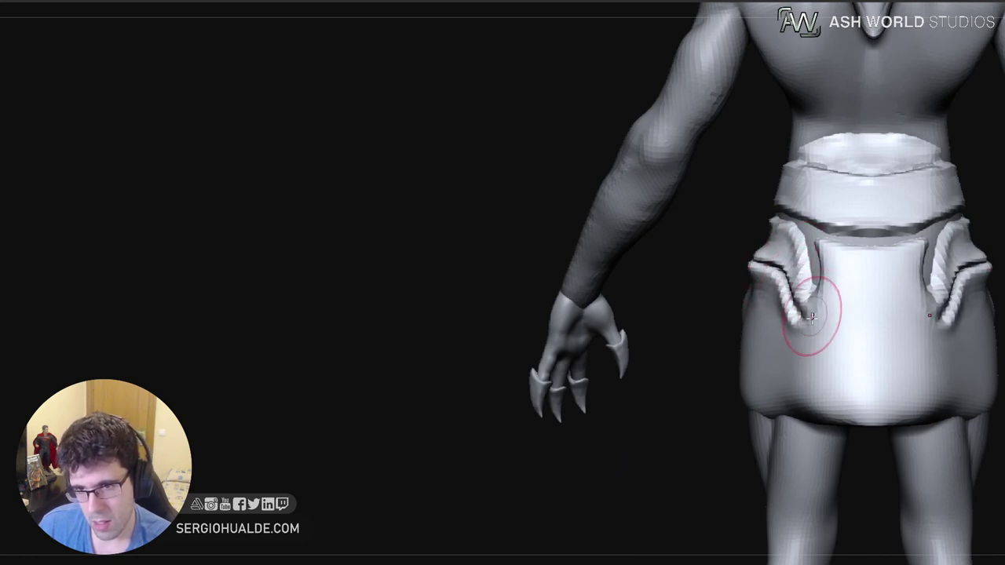
pyautogui.moveTo(814, 318)
pyautogui.mouseDown(button='right')
pyautogui.moveTo(799, 340)
pyautogui.moveTo(852, 330)
pyautogui.mouseUp(button='right')
pyautogui.moveTo(747, 308)
pyautogui.mouseDown(button='right')
pyautogui.moveTo(812, 325)
pyautogui.moveTo(751, 306)
pyautogui.moveTo(778, 255)
pyautogui.mouseUp(button='right')
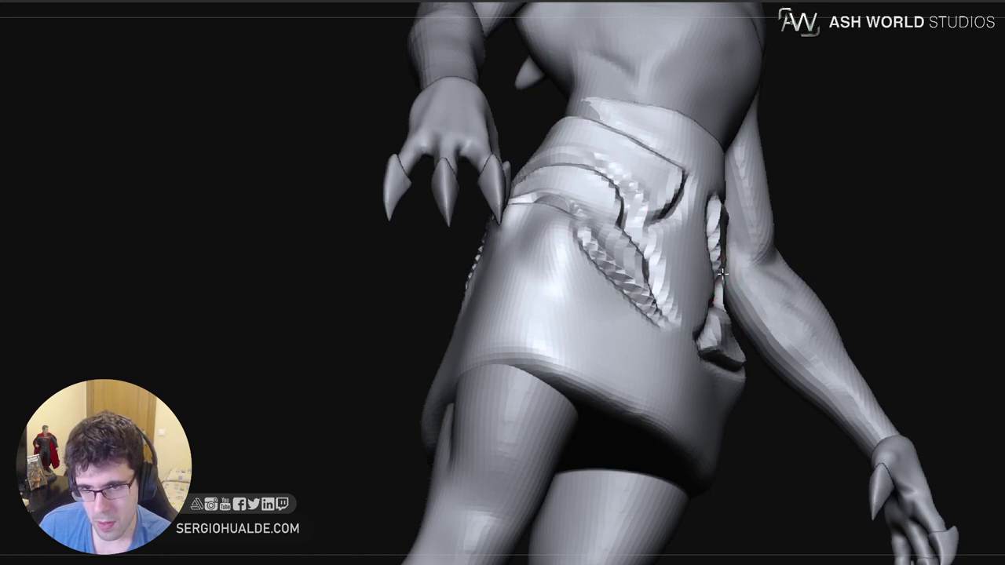
# Adjust the skirt's front side folds and pull the upper cloth band outward at the waist
pyautogui.moveTo(722, 274); pyautogui.dragTo(716, 279)
pyautogui.moveTo(714, 243)
pyautogui.mouseDown(button='right')
pyautogui.moveTo(681, 256)
pyautogui.moveTo(751, 259)
pyautogui.moveTo(722, 255)
pyautogui.mouseUp(button='right')
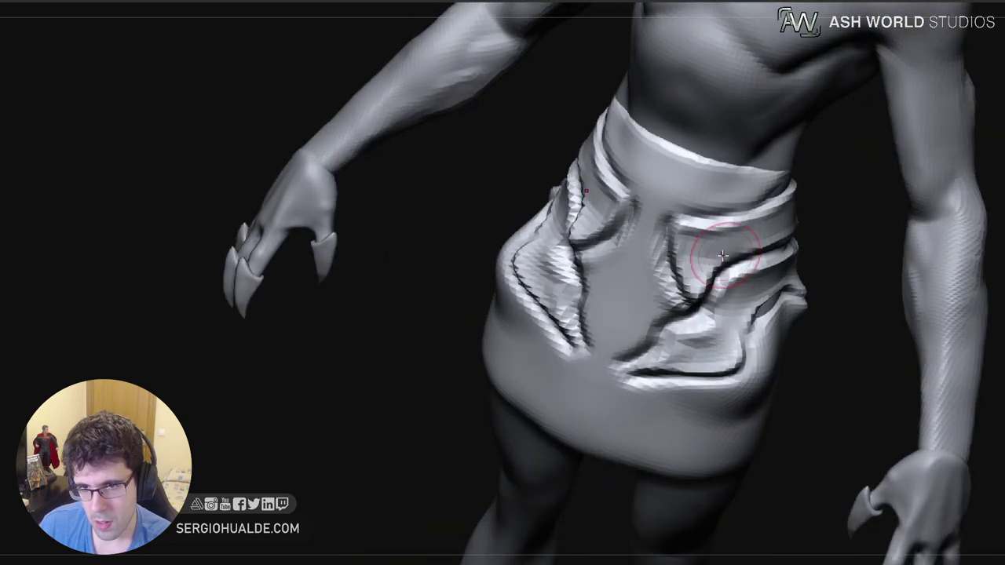
pyautogui.moveTo(754, 226); pyautogui.dragTo(801, 209)
pyautogui.moveTo(814, 216)
pyautogui.mouseDown(button='right')
pyautogui.moveTo(777, 223)
pyautogui.moveTo(795, 226)
pyautogui.mouseUp(button='right')
# Reshape the upper band's lower edge at the back into a central arch with a drooping point on each side
pyautogui.moveTo(855, 171)
pyautogui.mouseDown(button='right')
pyautogui.moveTo(807, 228)
pyautogui.moveTo(639, 332)
pyautogui.moveTo(650, 299)
pyautogui.moveTo(640, 296)
pyautogui.mouseUp(button='right')
pyautogui.moveTo(633, 295); pyautogui.dragTo(640, 295)
pyautogui.moveTo(640, 297)
pyautogui.mouseDown(button='right')
pyautogui.moveTo(681, 301)
pyautogui.moveTo(642, 304)
pyautogui.mouseUp(button='right')
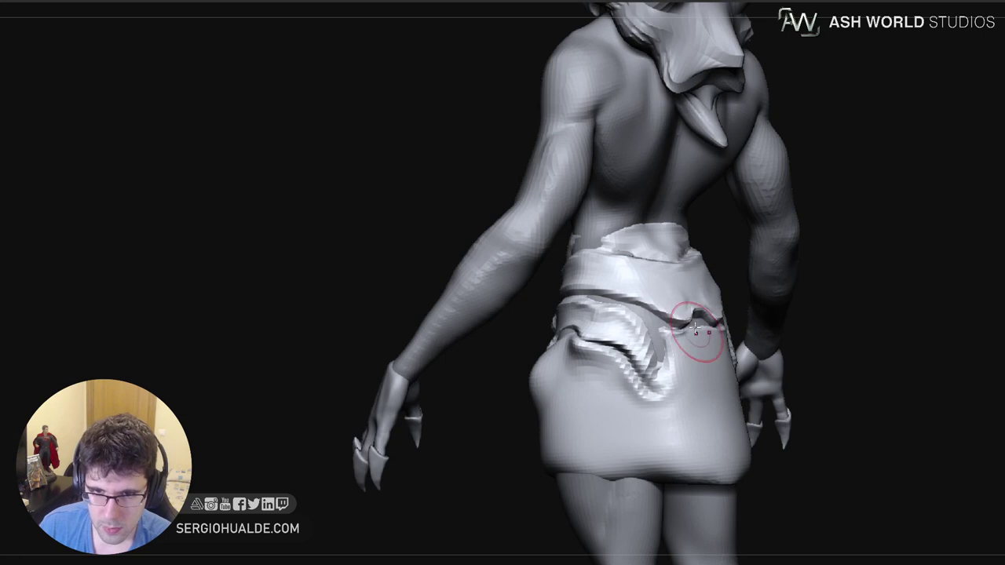
pyautogui.moveTo(695, 328)
pyautogui.mouseDown(button='right')
pyautogui.moveTo(700, 320)
pyautogui.moveTo(677, 322)
pyautogui.moveTo(691, 296)
pyautogui.mouseUp(button='right')
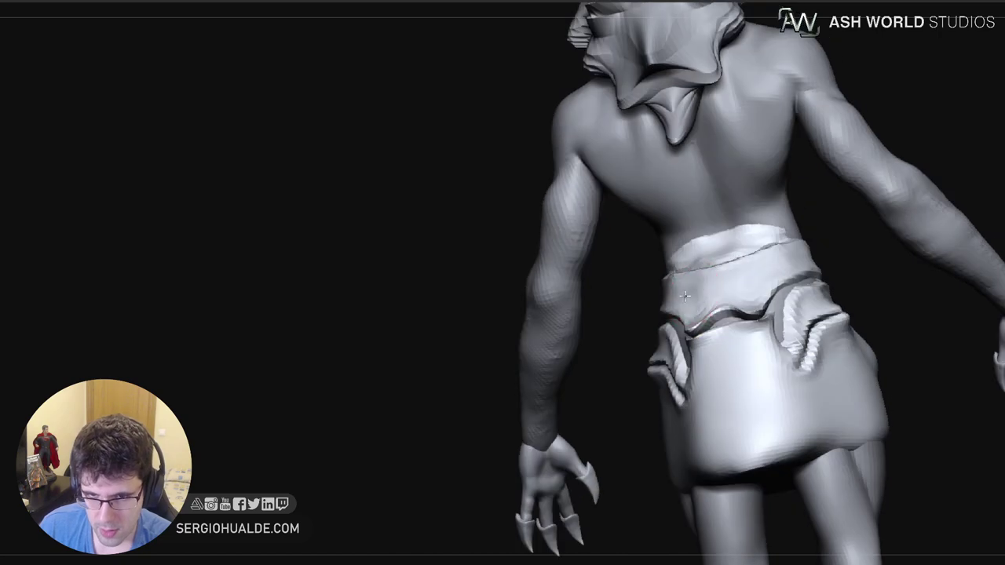
pyautogui.moveTo(685, 322)
pyautogui.mouseDown(button='right')
pyautogui.moveTo(681, 343)
pyautogui.moveTo(722, 342)
pyautogui.mouseUp(button='right')
# Mask the waistband and the lower skirt, leaving only the upper cloth band unmasked
pyautogui.press('s')
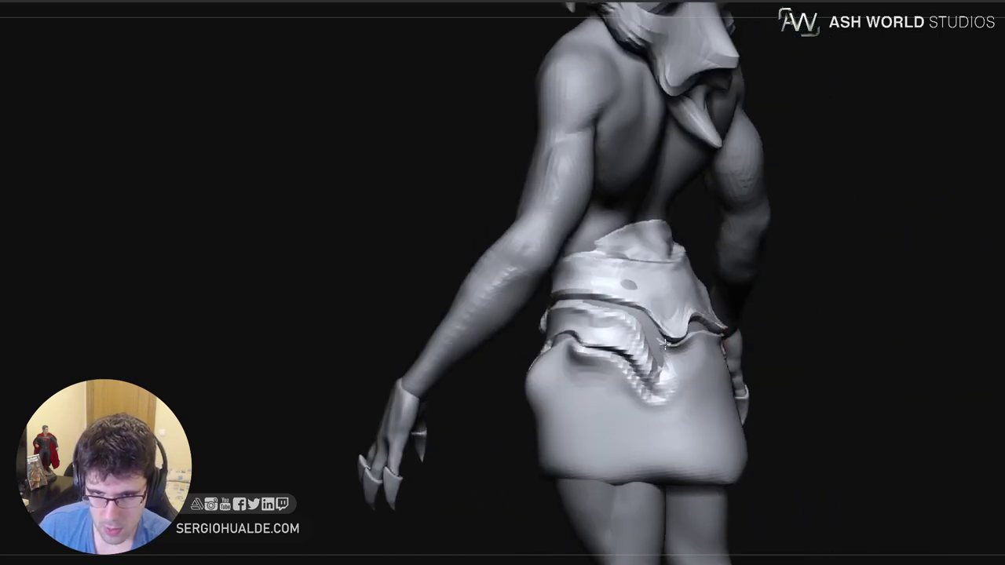
pyautogui.moveTo(676, 250)
pyautogui.keyDown('ctrl'); pyautogui.mouseDown()
pyautogui.moveTo(620, 251)
pyautogui.moveTo(583, 295)
pyautogui.moveTo(684, 292)
pyautogui.moveTo(731, 309)
pyautogui.mouseUp(); pyautogui.keyUp('ctrl')
pyautogui.moveTo(733, 334); pyautogui.dragTo(695, 360, button='right')
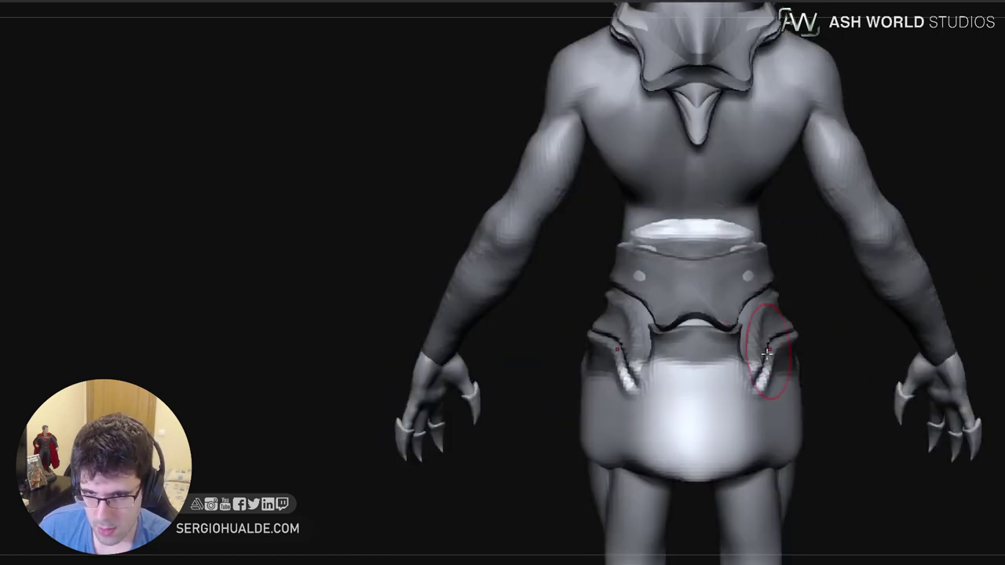
pyautogui.moveTo(816, 276); pyautogui.dragTo(807, 286, button='right')
pyautogui.moveTo(801, 281)
pyautogui.keyDown('ctrl'); pyautogui.keyDown('alt'); pyautogui.mouseDown()
pyautogui.moveTo(735, 339)
pyautogui.moveTo(871, 295)
pyautogui.mouseUp(); pyautogui.keyUp('alt'); pyautogui.keyUp('ctrl')
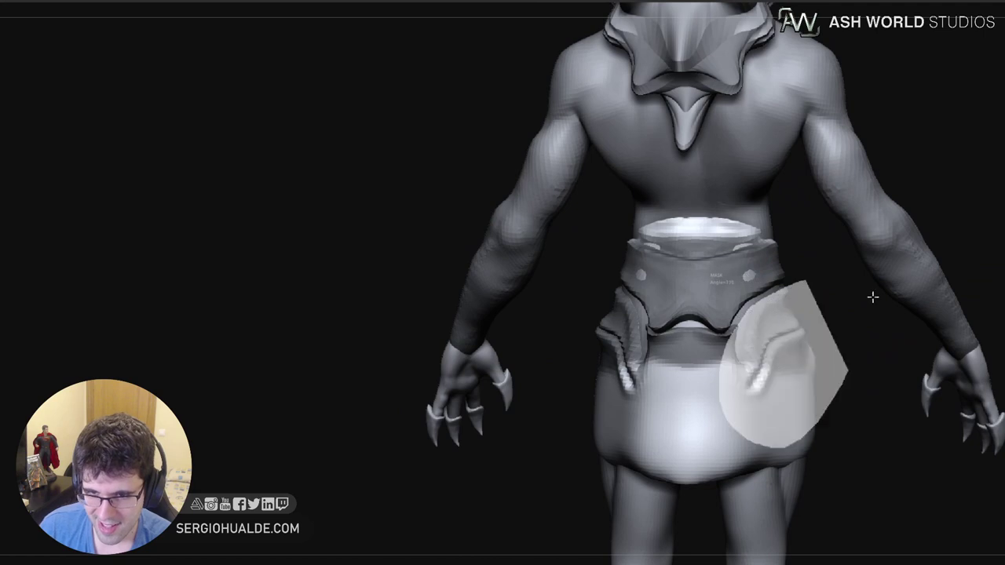
pyautogui.moveTo(738, 325)
pyautogui.keyDown('ctrl'); pyautogui.keyDown('alt'); pyautogui.mouseDown()
pyautogui.moveTo(711, 331)
pyautogui.moveTo(705, 372)
pyautogui.mouseUp(); pyautogui.keyUp('alt'); pyautogui.keyUp('ctrl')
pyautogui.keyDown('ctrl'); pyautogui.click(814, 303); pyautogui.keyUp('ctrl')
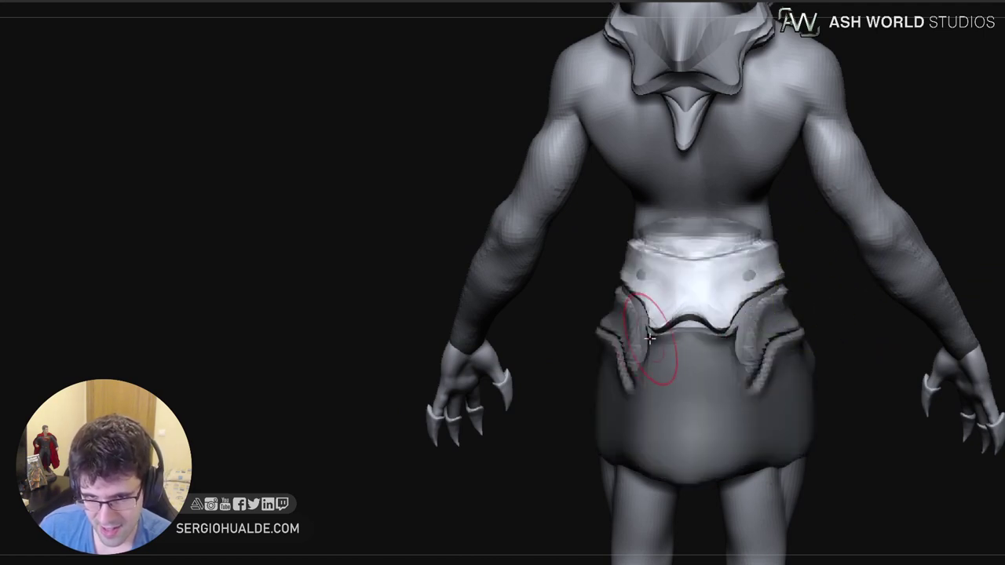
# Pull the unmasked band's lower corners into two pointed flaps at the back and raise the centre between them
pyautogui.moveTo(650, 338)
pyautogui.mouseDown(button='right')
pyautogui.moveTo(641, 342)
pyautogui.moveTo(678, 384)
pyautogui.moveTo(672, 345)
pyautogui.mouseUp(button='right')
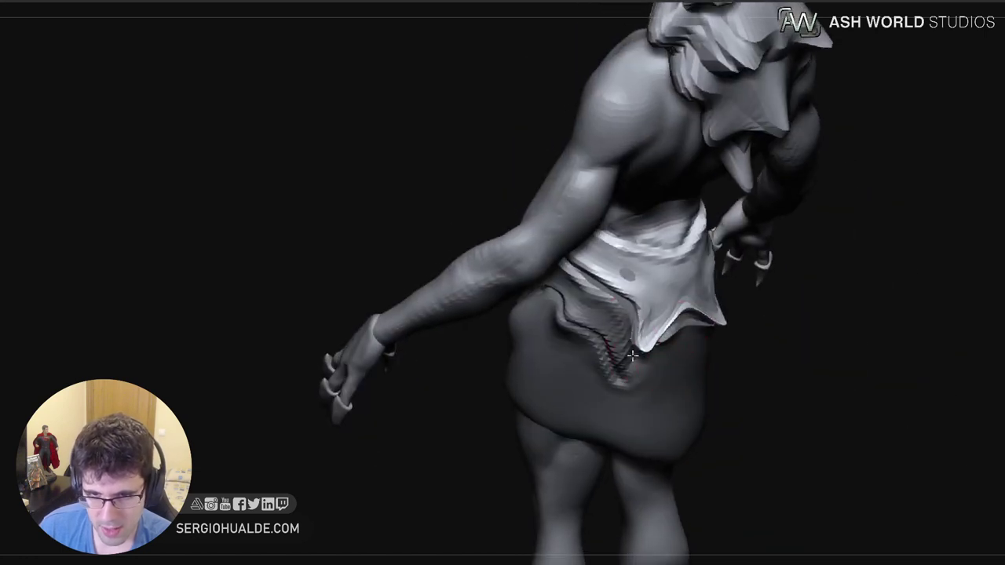
pyautogui.moveTo(669, 348); pyautogui.dragTo(646, 310, button='right')
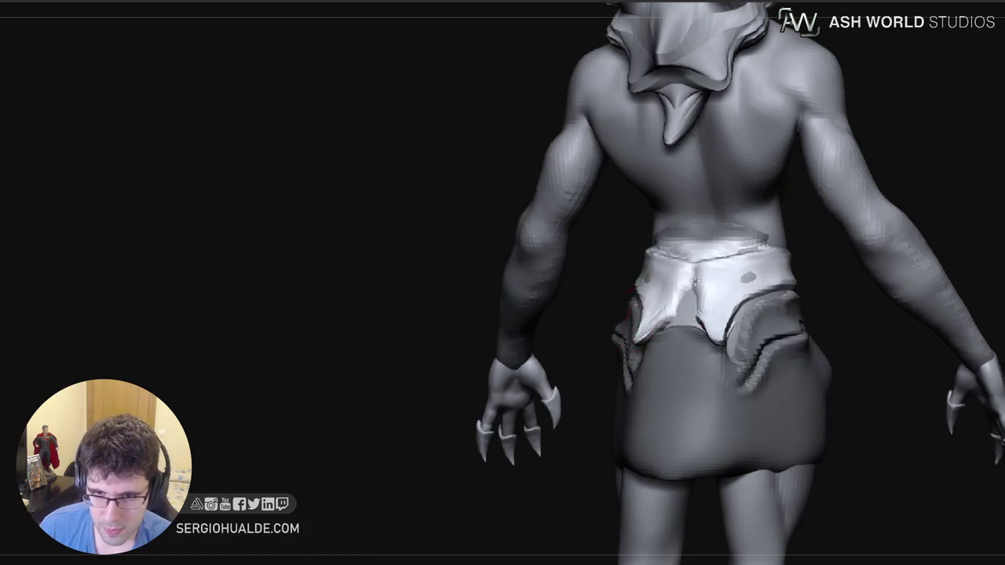
pyautogui.moveTo(664, 297); pyautogui.dragTo(678, 284, button='right')
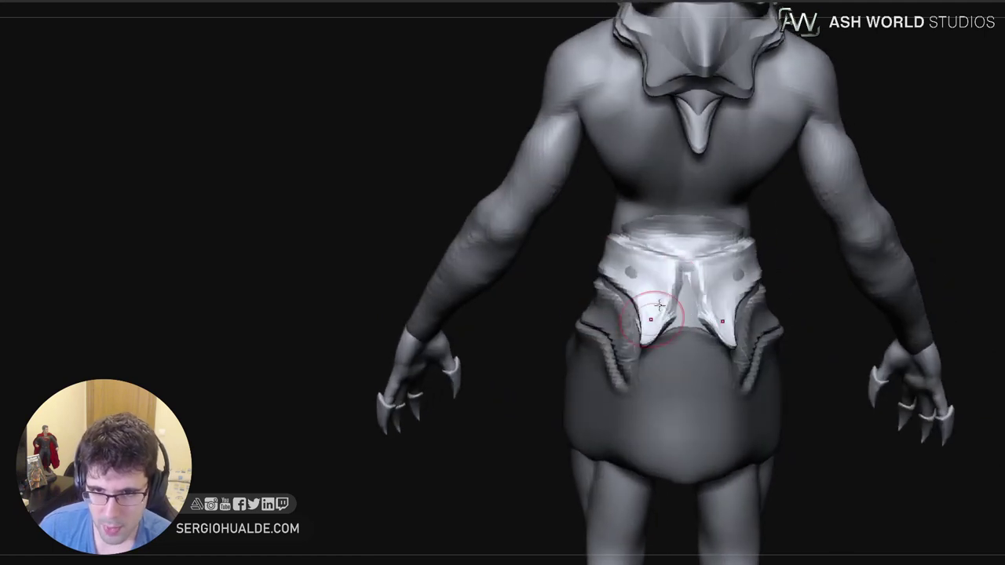
pyautogui.moveTo(651, 342)
pyautogui.mouseDown(button='right')
pyautogui.moveTo(680, 347)
pyautogui.moveTo(656, 346)
pyautogui.mouseUp(button='right')
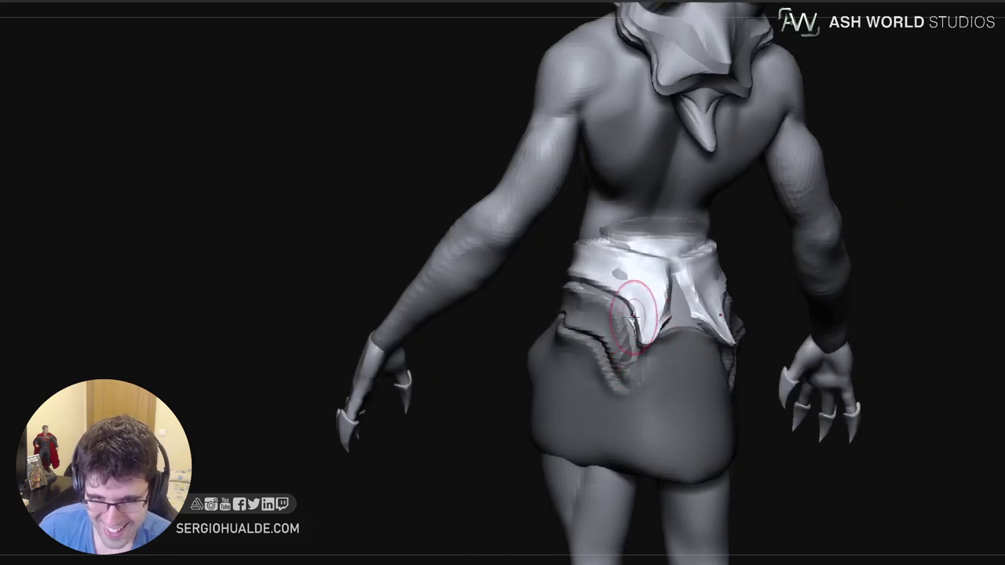
# Shape the unmasked upper band around the back waist and hip, drawing its upper edge into a dip near the front
pyautogui.moveTo(585, 281)
pyautogui.mouseDown(button='right')
pyautogui.moveTo(626, 301)
pyautogui.moveTo(646, 295)
pyautogui.moveTo(630, 306)
pyautogui.mouseUp(button='right')
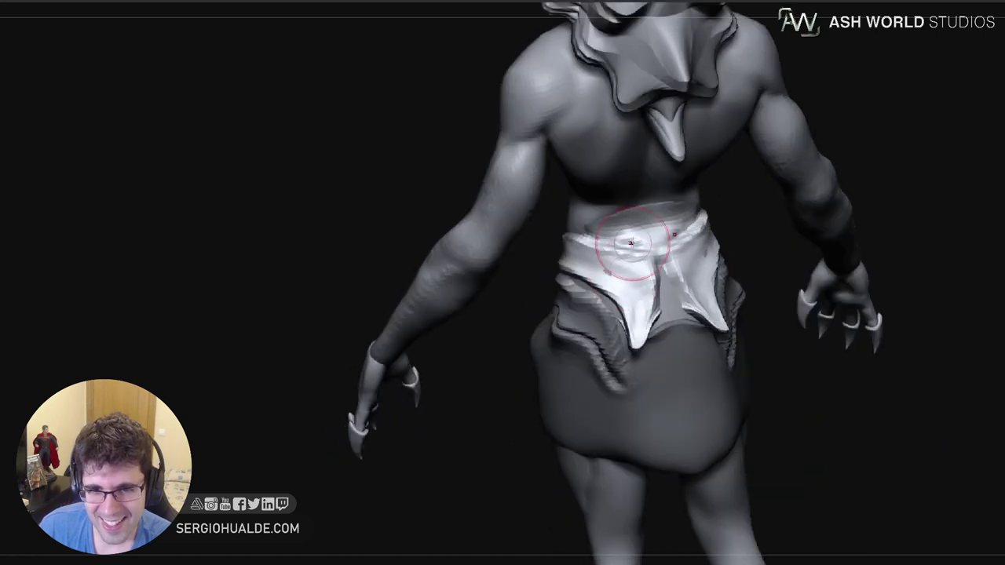
pyautogui.moveTo(630, 240)
pyautogui.mouseDown()
pyautogui.moveTo(620, 277)
pyautogui.moveTo(596, 261)
pyautogui.mouseUp()
pyautogui.moveTo(591, 255); pyautogui.dragTo(626, 250, button='right')
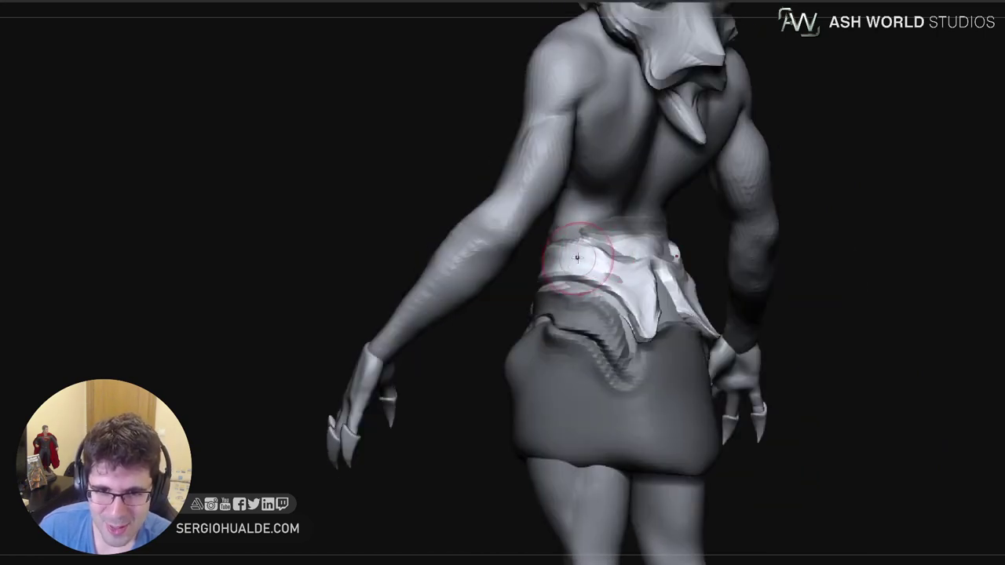
pyautogui.moveTo(588, 255); pyautogui.dragTo(558, 254)
pyautogui.moveTo(551, 269)
pyautogui.mouseDown(button='right')
pyautogui.moveTo(628, 295)
pyautogui.moveTo(552, 301)
pyautogui.moveTo(630, 308)
pyautogui.mouseUp(button='right')
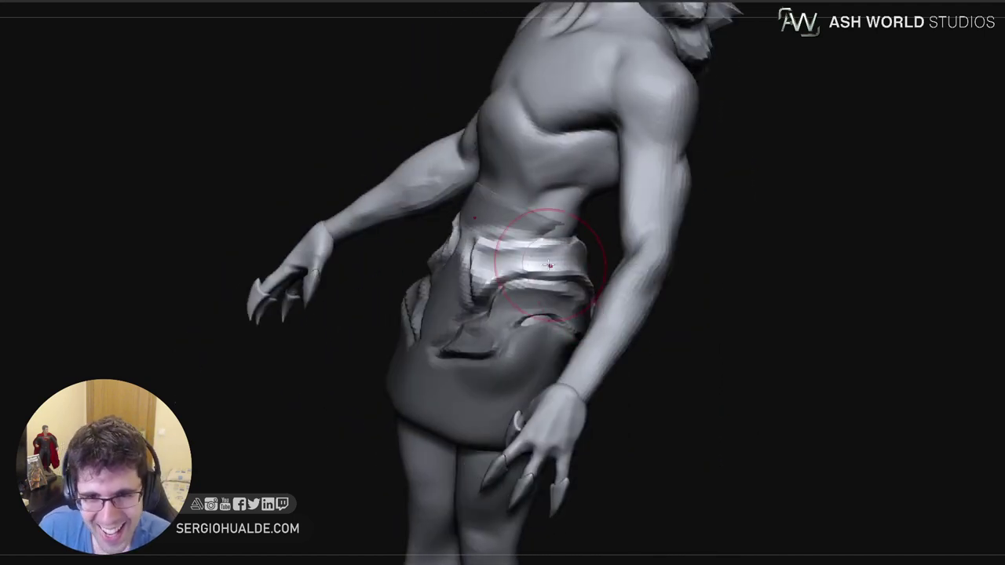
pyautogui.moveTo(549, 264)
pyautogui.mouseDown()
pyautogui.moveTo(506, 244)
pyautogui.moveTo(545, 233)
pyautogui.mouseUp()
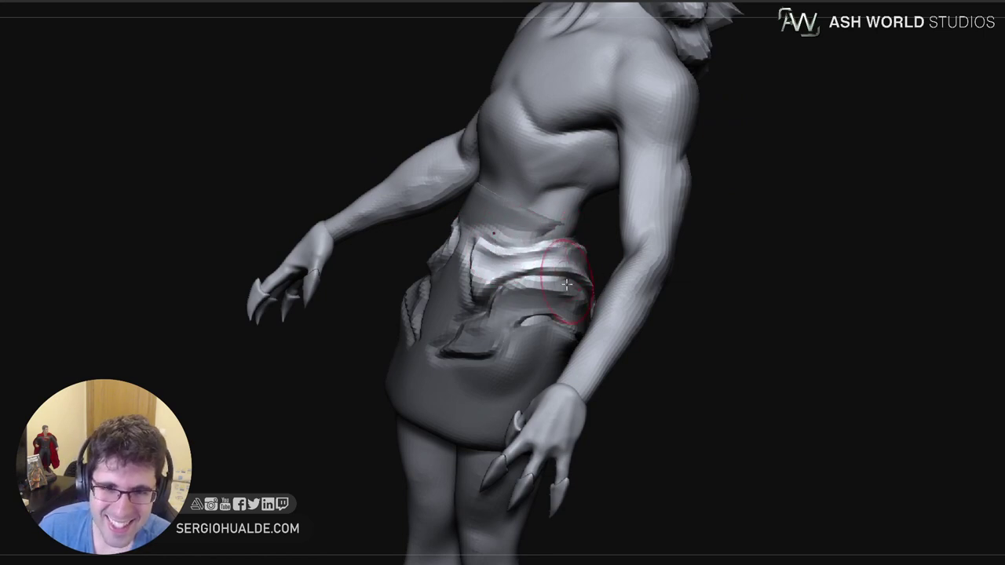
# Clear the mask from the skirt
pyautogui.keyDown('ctrl'); pyautogui.moveTo(566, 284); pyautogui.dragTo(563, 267, button='right'); pyautogui.keyUp('ctrl')
pyautogui.moveTo(564, 267)
pyautogui.mouseDown(button='right')
pyautogui.moveTo(492, 290)
pyautogui.moveTo(478, 267)
pyautogui.moveTo(586, 277)
pyautogui.moveTo(536, 335)
pyautogui.moveTo(519, 337)
pyautogui.moveTo(569, 304)
pyautogui.mouseUp(button='right')
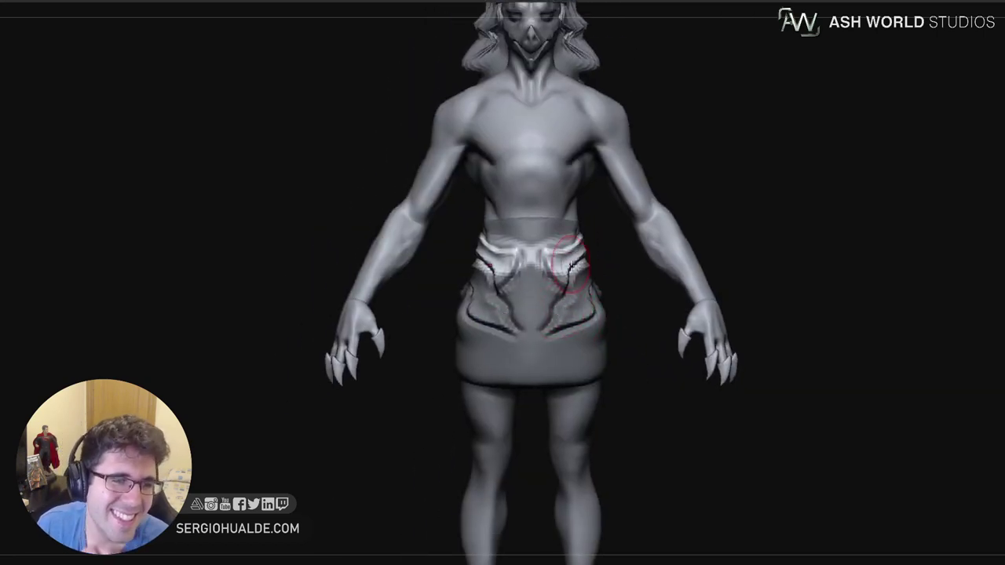
pyautogui.moveTo(650, 327); pyautogui.dragTo(479, 338)
pyautogui.keyDown('ctrl'); pyautogui.moveTo(784, 305); pyautogui.dragTo(796, 320); pyautogui.keyUp('ctrl')
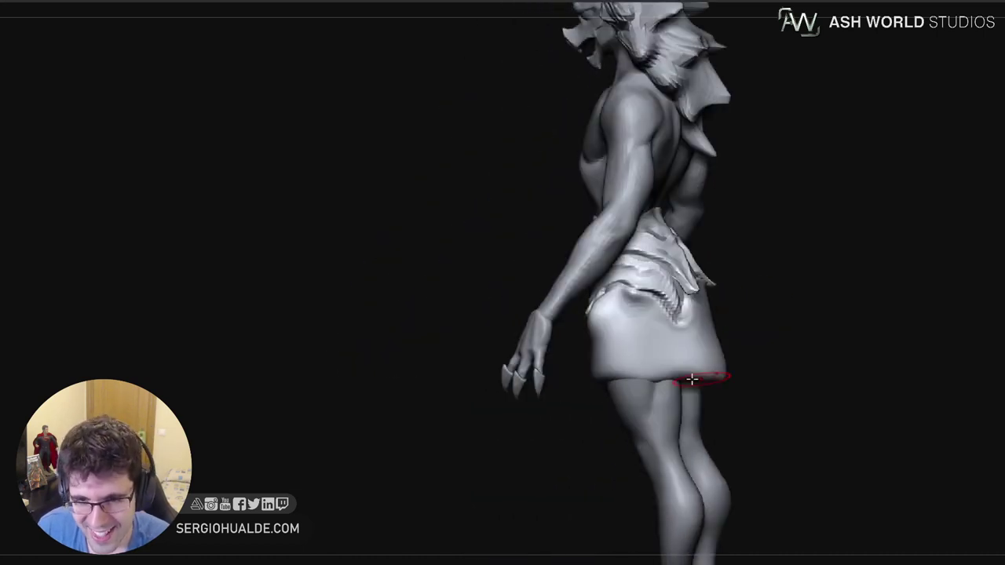
# Pull the skirt's hem downward at the rear and sides to form a longer hanging section
pyautogui.press('s')
pyautogui.moveTo(654, 380); pyautogui.dragTo(664, 381)
pyautogui.moveTo(745, 384); pyautogui.dragTo(855, 381)
pyautogui.moveTo(664, 394)
pyautogui.mouseDown()
pyautogui.moveTo(684, 428)
pyautogui.moveTo(659, 420)
pyautogui.moveTo(672, 430)
pyautogui.mouseUp()
pyautogui.moveTo(742, 428)
pyautogui.mouseDown()
pyautogui.moveTo(672, 419)
pyautogui.moveTo(670, 440)
pyautogui.moveTo(659, 401)
pyautogui.moveTo(705, 403)
pyautogui.moveTo(692, 397)
pyautogui.moveTo(681, 409)
pyautogui.mouseUp()
pyautogui.moveTo(658, 449)
pyautogui.mouseDown()
pyautogui.moveTo(684, 451)
pyautogui.moveTo(669, 444)
pyautogui.moveTo(689, 427)
pyautogui.mouseUp()
pyautogui.moveTo(592, 412); pyautogui.dragTo(636, 349, button='right')
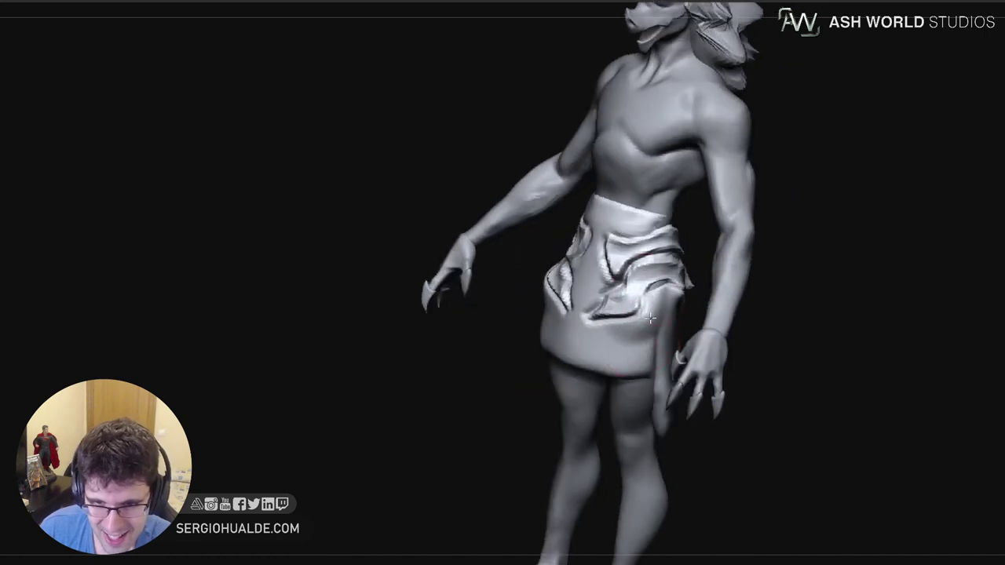
# Sculpt a vertical crease into the skirt's lower front beside the hip, beneath the wrapped folds
pyautogui.moveTo(670, 401); pyautogui.dragTo(673, 369, button='right')
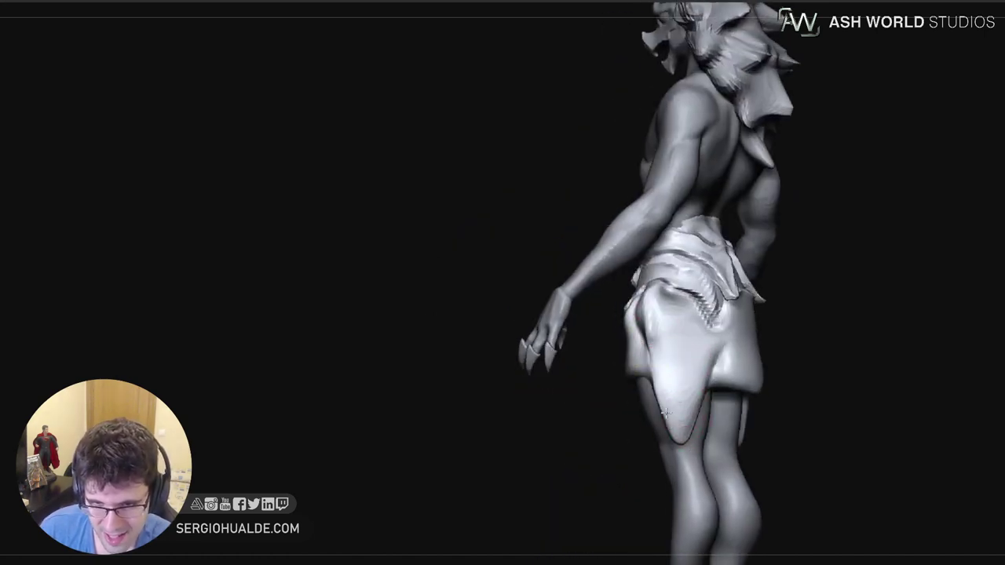
pyautogui.moveTo(714, 392); pyautogui.dragTo(722, 325, button='right')
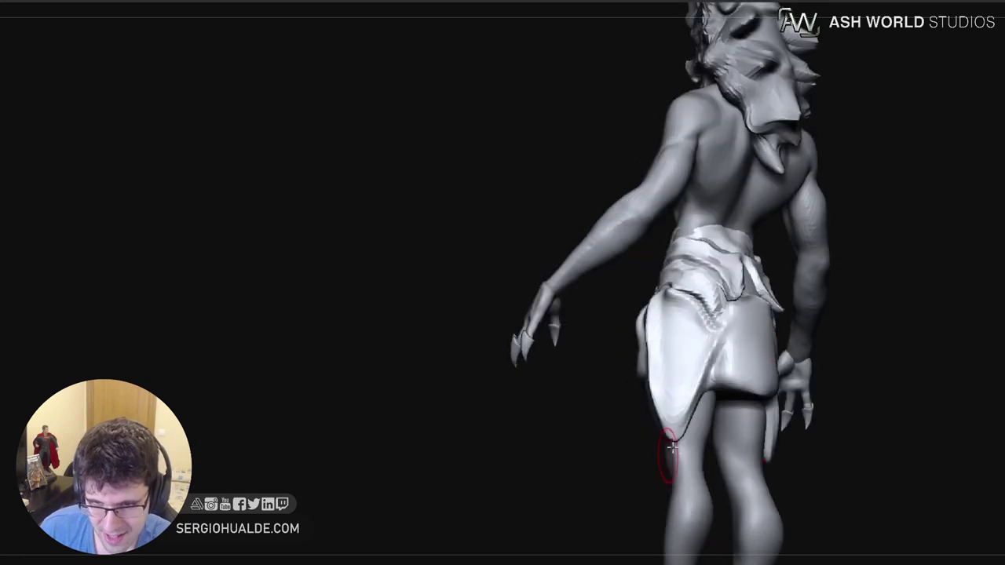
pyautogui.moveTo(673, 429)
pyautogui.mouseDown(button='right')
pyautogui.moveTo(666, 389)
pyautogui.moveTo(628, 348)
pyautogui.mouseUp(button='right')
pyautogui.moveTo(618, 311); pyautogui.dragTo(610, 345)
pyautogui.moveTo(623, 316); pyautogui.dragTo(620, 328, button='right')
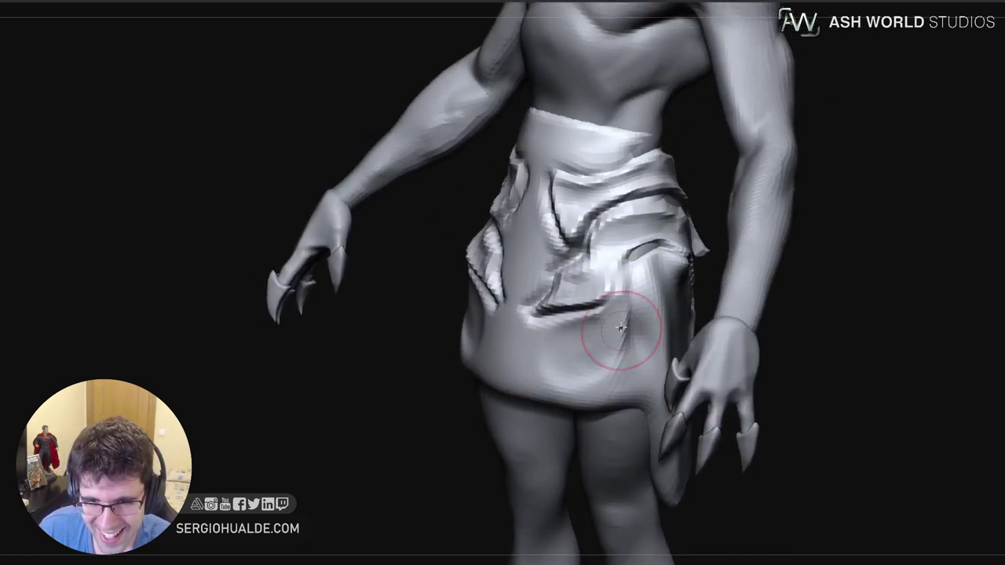
pyautogui.moveTo(617, 311); pyautogui.dragTo(624, 281)
pyautogui.moveTo(618, 328); pyautogui.dragTo(626, 383)
# Shape the side of the skirt with a long downward stroke from the hip folds towards the pointed flap
pyautogui.moveTo(648, 369); pyautogui.dragTo(599, 332, button='right')
pyautogui.moveTo(661, 329); pyautogui.dragTo(724, 334, button='right')
pyautogui.moveTo(650, 276); pyautogui.dragTo(650, 393)
pyautogui.moveTo(651, 392); pyautogui.dragTo(604, 353, button='right')
pyautogui.moveTo(645, 378); pyautogui.dragTo(751, 420, button='right')
pyautogui.moveTo(717, 382)
pyautogui.keyDown('alt'); pyautogui.mouseDown(button='right')
pyautogui.moveTo(697, 339)
pyautogui.moveTo(708, 353)
pyautogui.mouseUp(button='right'); pyautogui.keyUp('alt')
pyautogui.press('s')
# Reshape the back hem and the edges of the pointed flaps hanging over the outer thighs
pyautogui.moveTo(615, 409)
pyautogui.mouseDown(button='right')
pyautogui.moveTo(604, 372)
pyautogui.moveTo(680, 401)
pyautogui.moveTo(698, 394)
pyautogui.mouseUp(button='right')
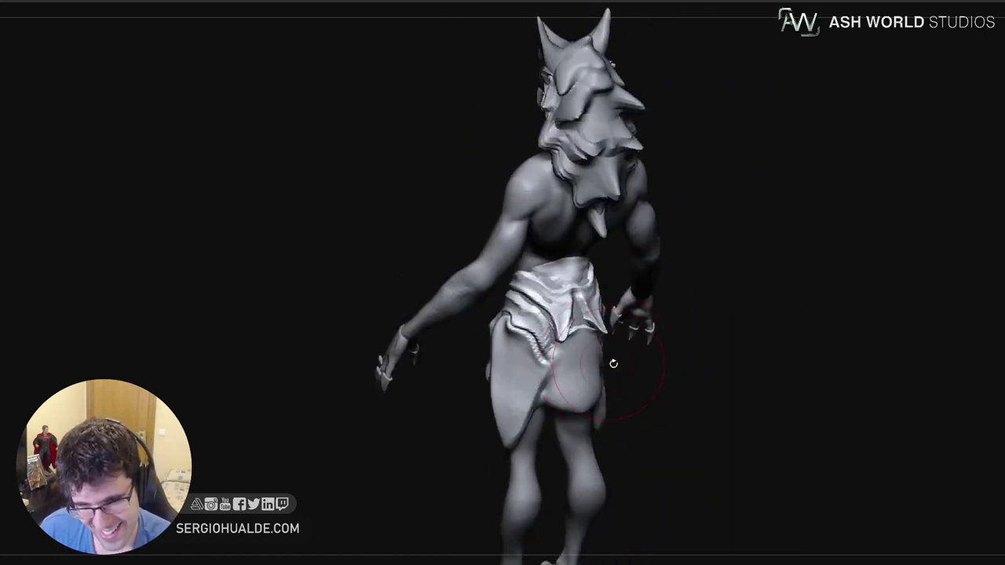
pyautogui.moveTo(612, 363); pyautogui.dragTo(591, 367, button='right')
pyautogui.moveTo(591, 367)
pyautogui.mouseDown()
pyautogui.moveTo(600, 342)
pyautogui.moveTo(602, 358)
pyautogui.mouseUp()
pyautogui.moveTo(620, 383)
pyautogui.mouseDown(button='right')
pyautogui.moveTo(593, 377)
pyautogui.moveTo(608, 344)
pyautogui.mouseUp(button='right')
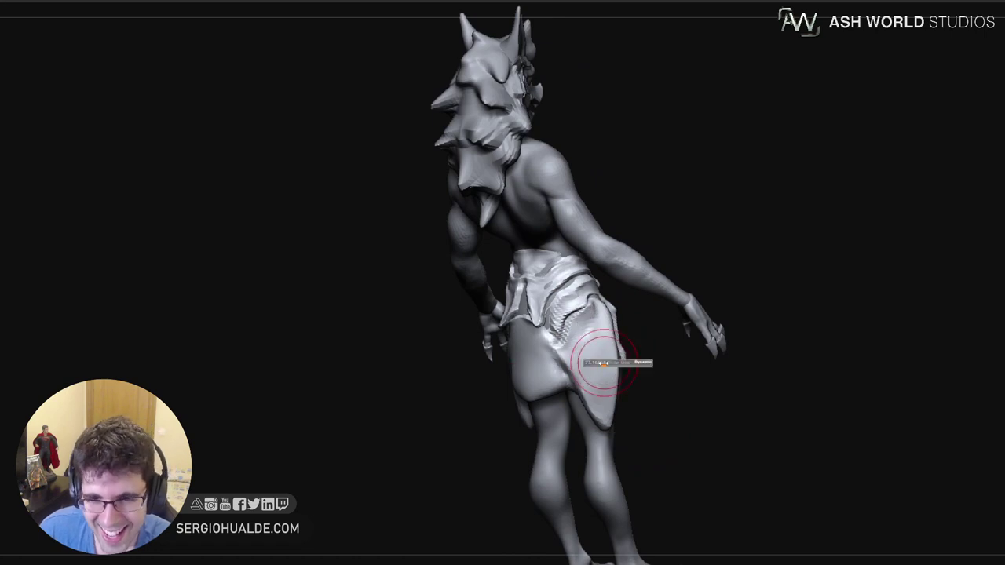
pyautogui.moveTo(603, 364); pyautogui.dragTo(600, 340, button='right')
pyautogui.moveTo(598, 386); pyautogui.dragTo(624, 384, button='right')
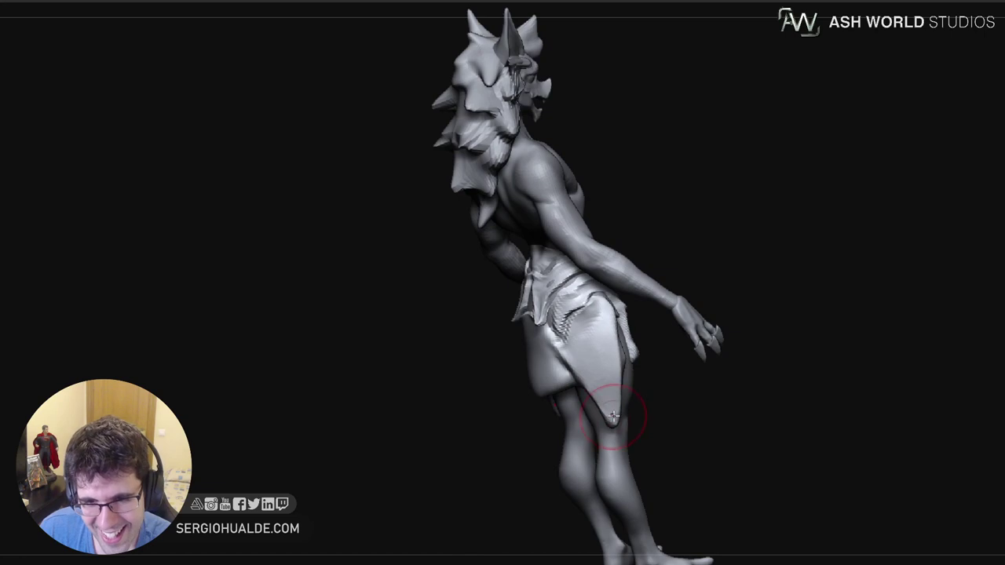
pyautogui.moveTo(605, 419); pyautogui.dragTo(565, 359)
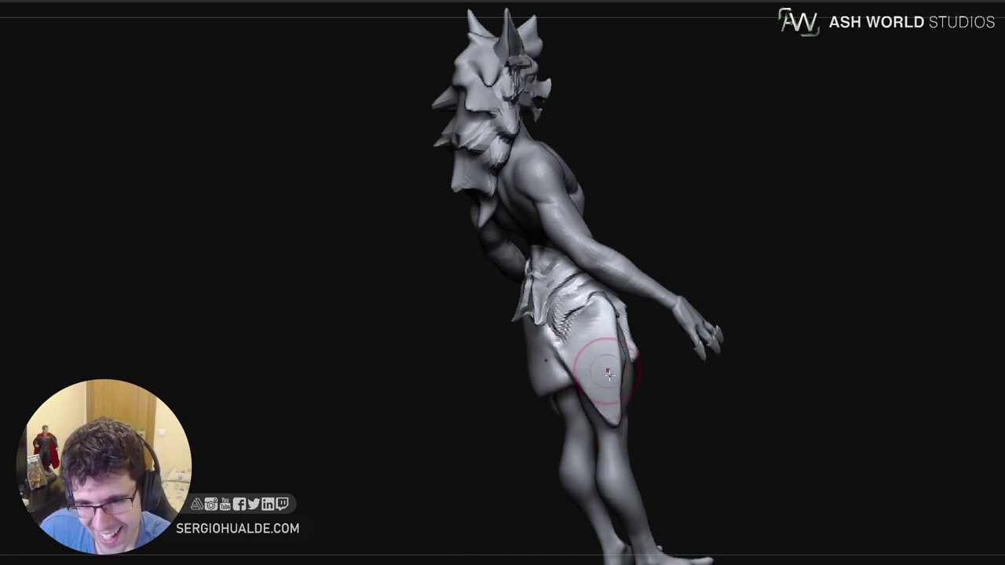
pyautogui.moveTo(632, 383)
pyautogui.mouseDown()
pyautogui.moveTo(683, 375)
pyautogui.moveTo(608, 372)
pyautogui.moveTo(665, 355)
pyautogui.mouseUp()
pyautogui.press('s')
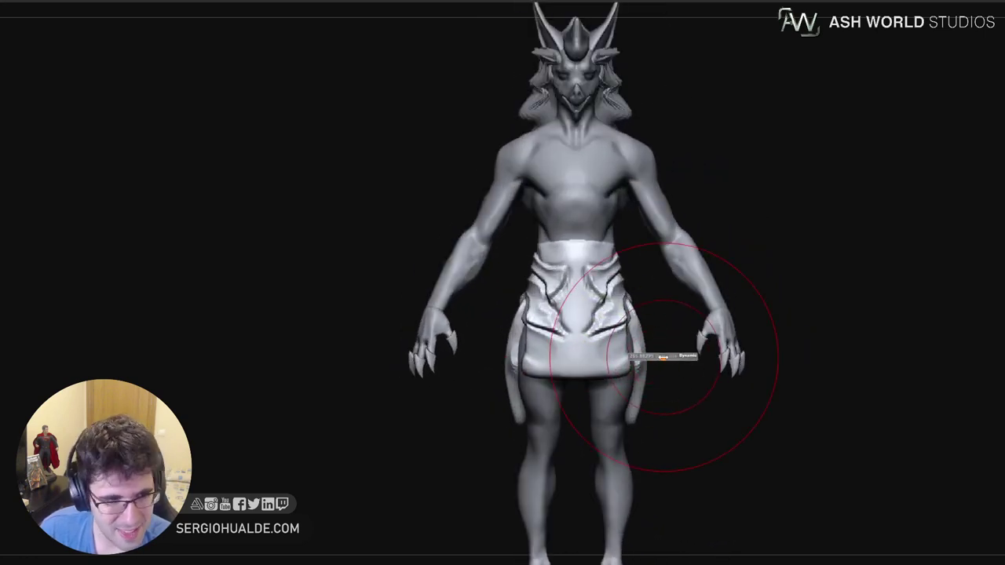
# Pull the pointed side flaps outward so they flare away from the legs
pyautogui.moveTo(623, 434)
pyautogui.mouseDown()
pyautogui.moveTo(650, 435)
pyautogui.moveTo(650, 410)
pyautogui.moveTo(550, 428)
pyautogui.mouseUp()
pyautogui.moveTo(633, 427)
pyautogui.mouseDown()
pyautogui.moveTo(637, 355)
pyautogui.moveTo(580, 382)
pyautogui.mouseUp()
pyautogui.moveTo(651, 363); pyautogui.dragTo(645, 390)
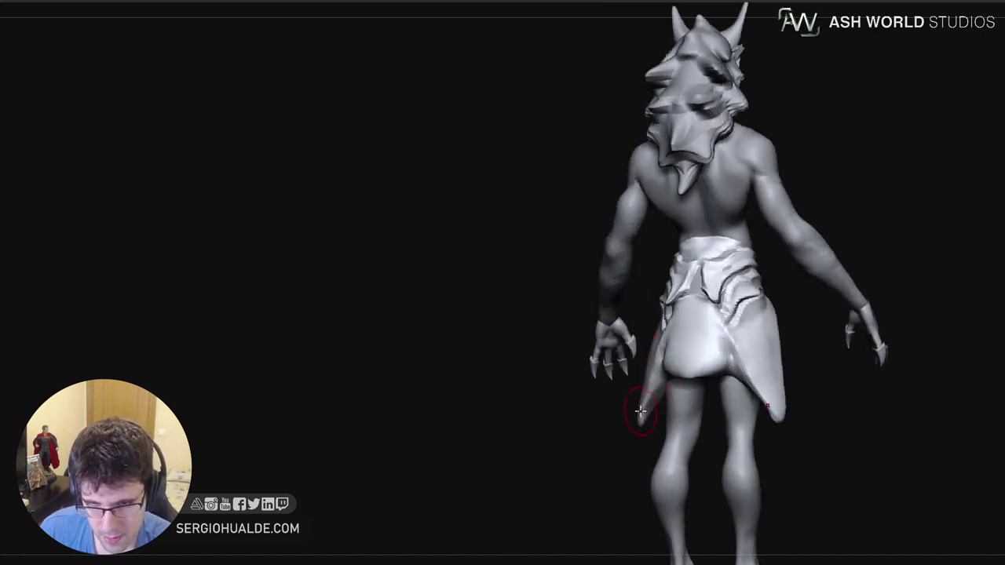
pyautogui.moveTo(642, 416); pyautogui.dragTo(718, 401, button='right')
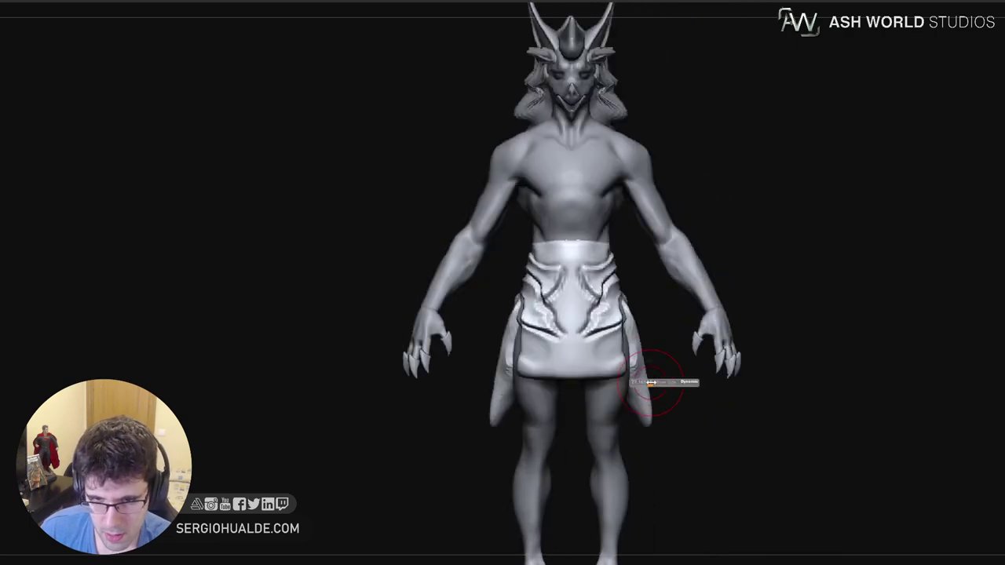
pyautogui.moveTo(648, 380); pyautogui.dragTo(650, 379)
pyautogui.moveTo(638, 344); pyautogui.dragTo(641, 343)
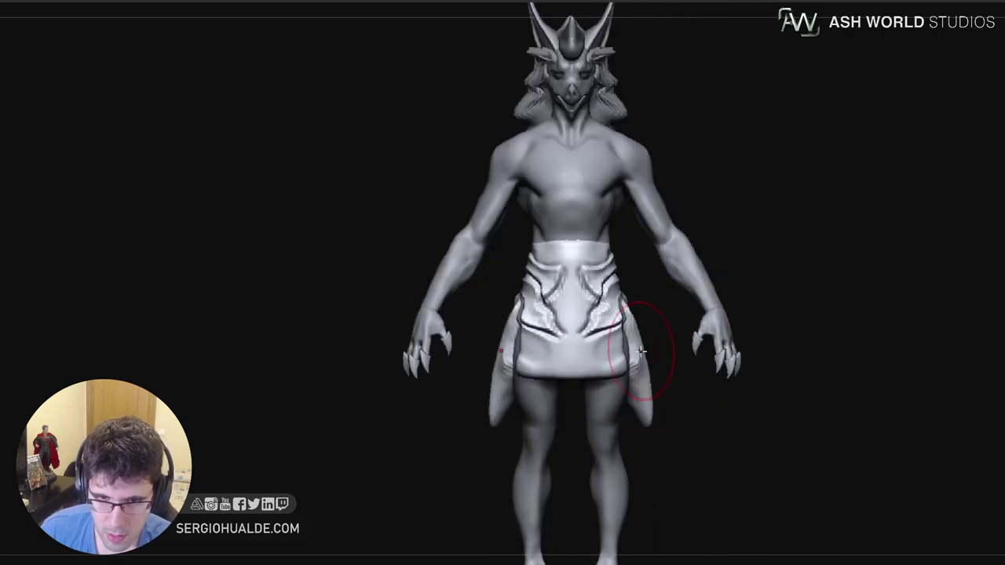
# Carve away the back centre of the skirt between the two side flaps, exposing the body beneath the waist folds
pyautogui.moveTo(626, 345)
pyautogui.mouseDown(button='right')
pyautogui.moveTo(545, 366)
pyautogui.moveTo(588, 361)
pyautogui.mouseUp(button='right')
pyautogui.moveTo(686, 351)
pyautogui.keyDown('alt'); pyautogui.mouseDown(button='right')
pyautogui.moveTo(631, 348)
pyautogui.moveTo(643, 343)
pyautogui.mouseUp(button='right'); pyautogui.keyUp('alt')
pyautogui.moveTo(651, 309); pyautogui.dragTo(616, 311, button='right')
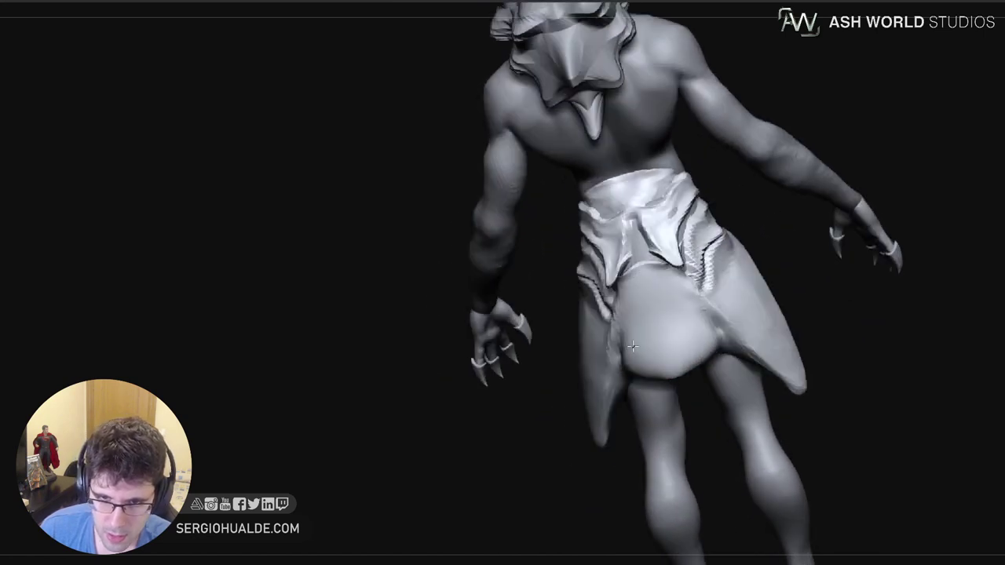
pyautogui.moveTo(641, 264)
pyautogui.mouseDown()
pyautogui.moveTo(647, 277)
pyautogui.moveTo(634, 291)
pyautogui.moveTo(667, 285)
pyautogui.mouseUp()
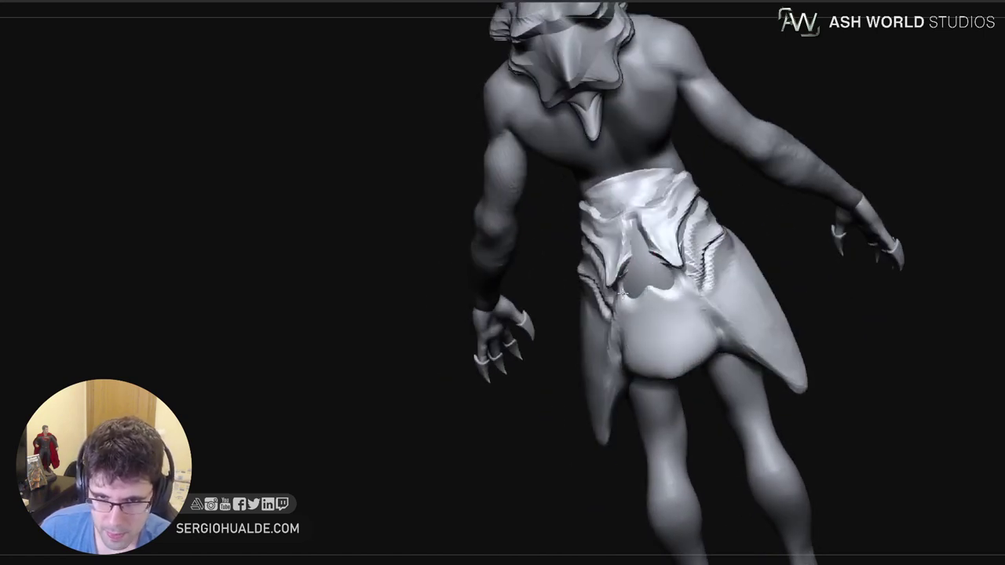
pyautogui.moveTo(639, 313)
pyautogui.mouseDown(button='right')
pyautogui.moveTo(653, 304)
pyautogui.moveTo(629, 318)
pyautogui.mouseUp(button='right')
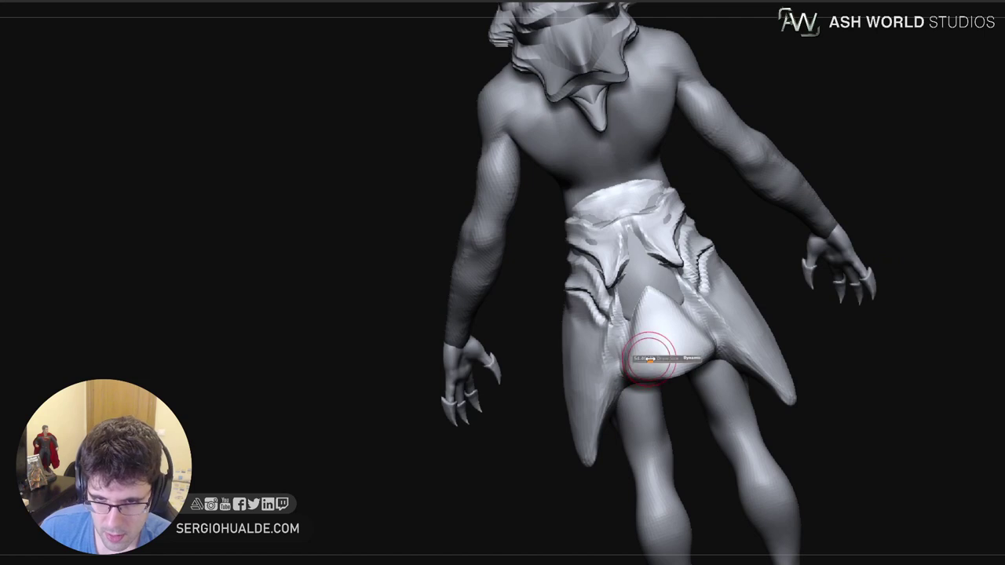
pyautogui.moveTo(648, 360); pyautogui.dragTo(669, 373, button='right')
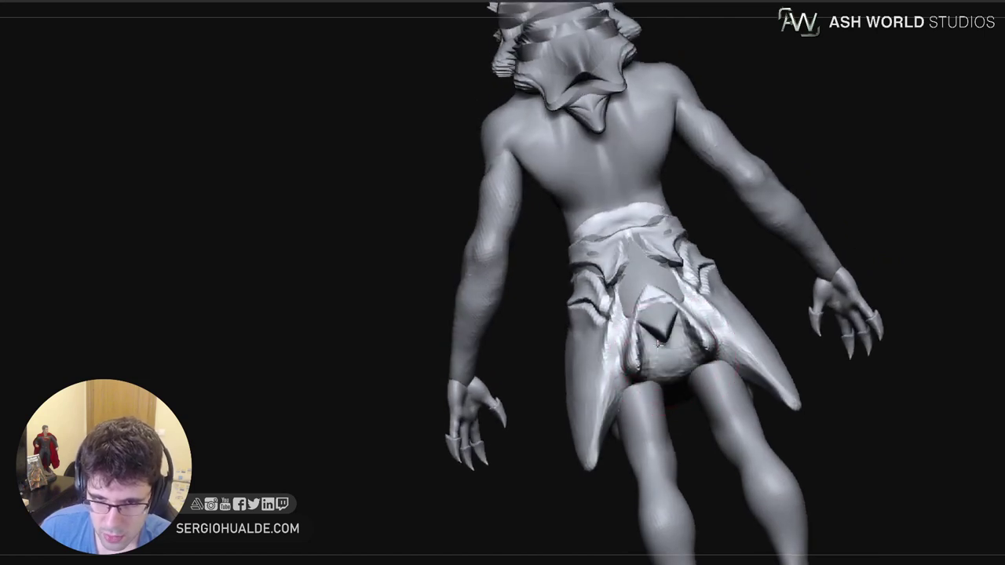
pyautogui.moveTo(656, 301); pyautogui.dragTo(649, 324)
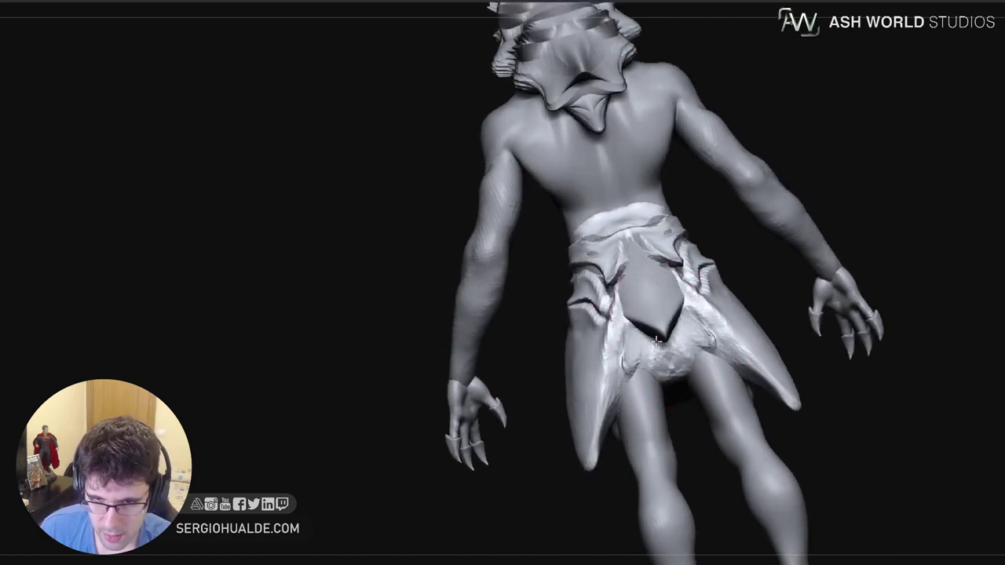
# Isolate the skirt and hollow out its underside between the two side flaps
pyautogui.hotkey('shift', 's')
pyautogui.moveTo(676, 393)
pyautogui.mouseDown(button='right')
pyautogui.moveTo(667, 353)
pyautogui.moveTo(648, 362)
pyautogui.mouseUp(button='right')
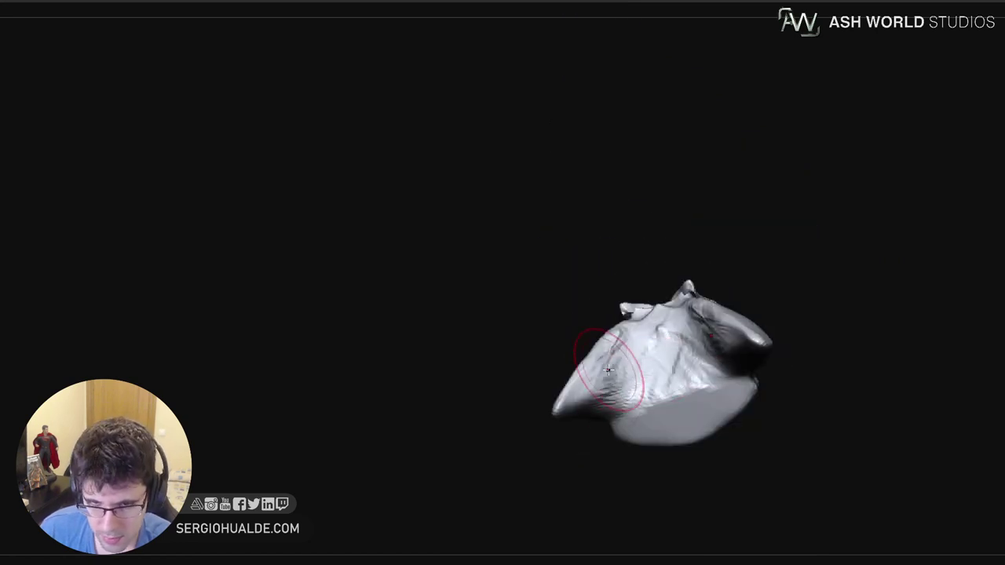
pyautogui.moveTo(609, 369)
pyautogui.mouseDown()
pyautogui.moveTo(620, 392)
pyautogui.moveTo(651, 405)
pyautogui.mouseUp()
pyautogui.moveTo(644, 377); pyautogui.dragTo(673, 431, button='right')
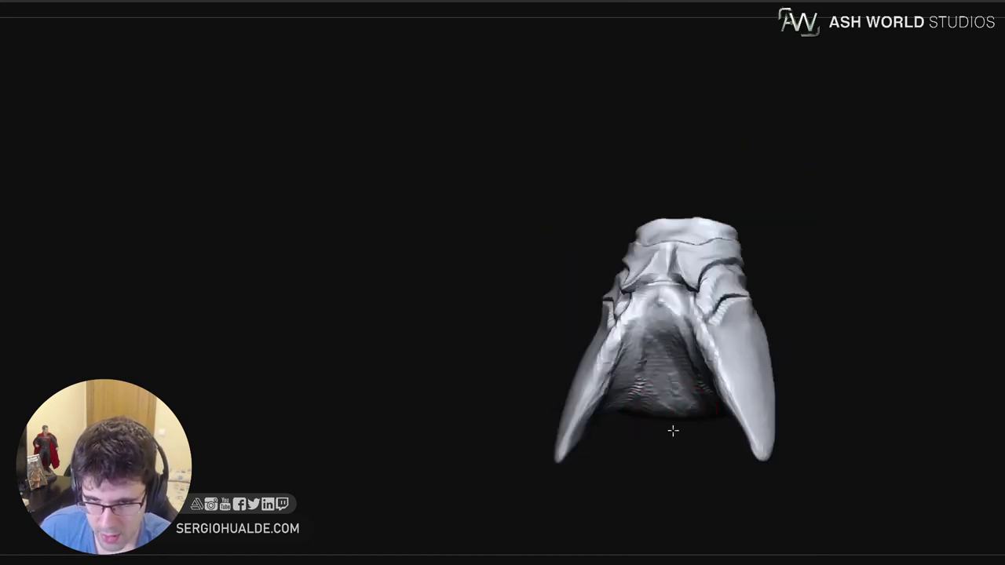
pyautogui.moveTo(652, 352)
pyautogui.mouseDown(button='right')
pyautogui.moveTo(684, 352)
pyautogui.moveTo(603, 399)
pyautogui.moveTo(627, 392)
pyautogui.mouseUp(button='right')
pyautogui.moveTo(628, 393)
pyautogui.mouseDown()
pyautogui.moveTo(634, 379)
pyautogui.moveTo(640, 394)
pyautogui.mouseUp()
pyautogui.moveTo(651, 413); pyautogui.dragTo(644, 367, button='right')
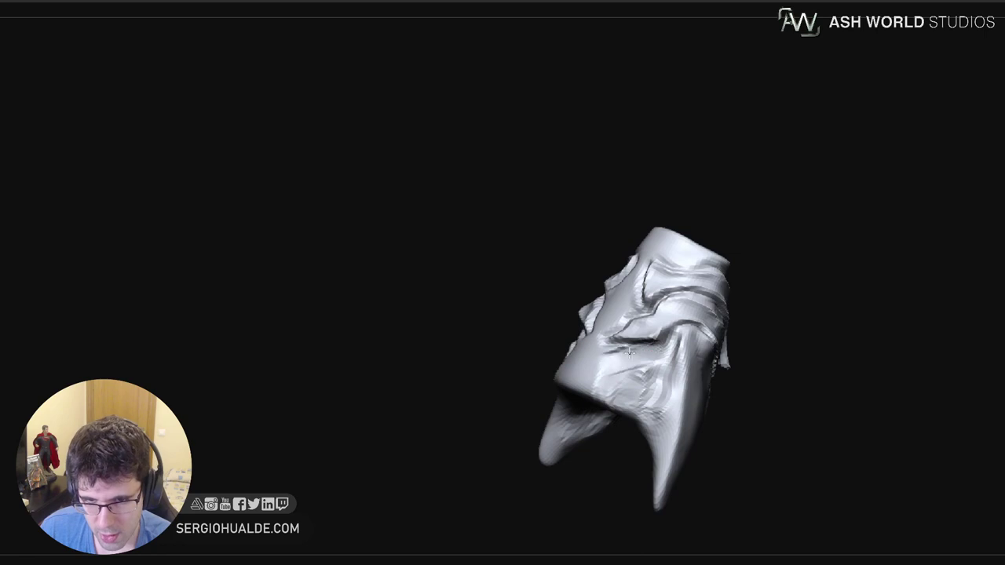
# Carve away the skirt's lower front hem up to the wrapped folds, leaving the thighs uncovered, and show the full character
pyautogui.moveTo(628, 352)
pyautogui.mouseDown()
pyautogui.moveTo(616, 379)
pyautogui.moveTo(634, 385)
pyautogui.moveTo(667, 347)
pyautogui.mouseUp()
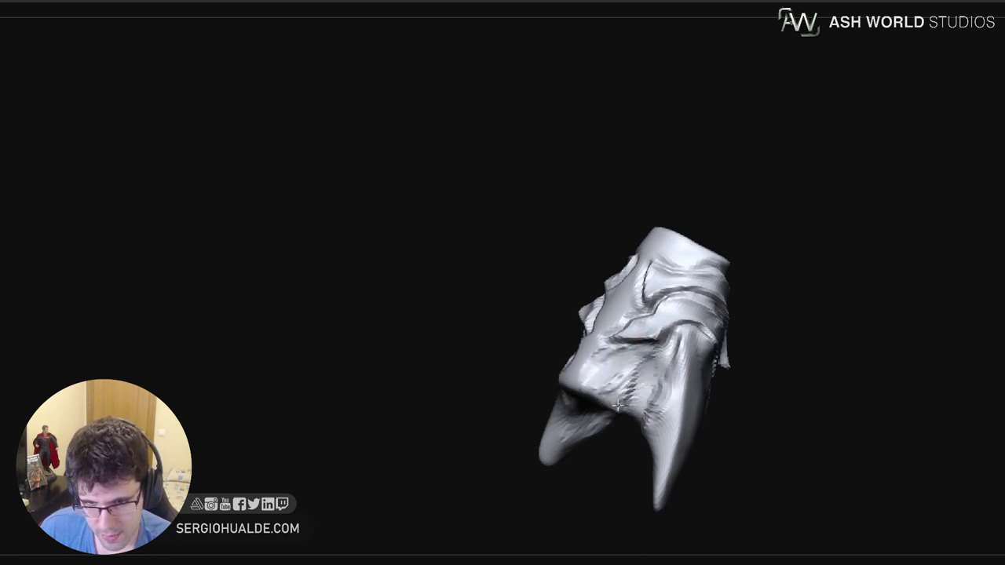
pyautogui.moveTo(618, 406); pyautogui.dragTo(622, 396)
pyautogui.moveTo(621, 396)
pyautogui.mouseDown(button='right')
pyautogui.moveTo(642, 377)
pyautogui.moveTo(632, 402)
pyautogui.mouseUp(button='right')
pyautogui.moveTo(605, 406)
pyautogui.mouseDown()
pyautogui.moveTo(590, 389)
pyautogui.moveTo(594, 364)
pyautogui.moveTo(647, 424)
pyautogui.mouseUp()
pyautogui.moveTo(649, 430); pyautogui.dragTo(667, 417, button='right')
pyautogui.moveTo(655, 416)
pyautogui.mouseDown()
pyautogui.moveTo(619, 389)
pyautogui.moveTo(673, 477)
pyautogui.mouseUp()
pyautogui.keyDown('ctrl'); pyautogui.moveTo(677, 484); pyautogui.dragTo(666, 436, button='right'); pyautogui.keyUp('ctrl')
pyautogui.moveTo(665, 436)
pyautogui.mouseDown(button='right')
pyautogui.moveTo(630, 456)
pyautogui.moveTo(664, 417)
pyautogui.moveTo(616, 414)
pyautogui.mouseUp(button='right')
pyautogui.hotkey('alt', 's')
pyautogui.keyDown('ctrl'); pyautogui.moveTo(616, 415); pyautogui.dragTo(623, 468, button='right'); pyautogui.keyUp('ctrl')
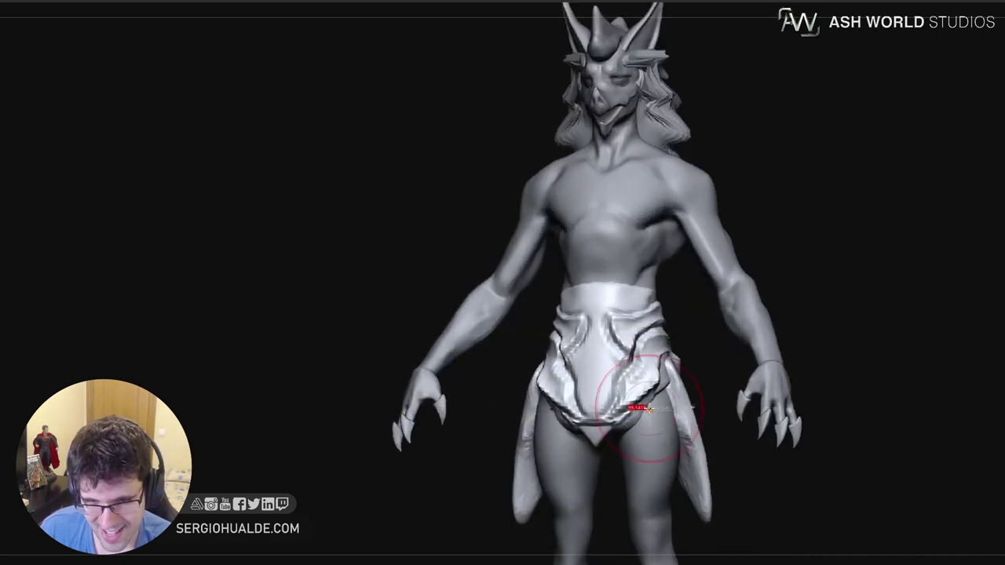
# Refine the lower edge of the front folds where they curve from the hips to the crotch
pyautogui.moveTo(663, 379)
pyautogui.mouseDown()
pyautogui.moveTo(643, 404)
pyautogui.moveTo(627, 378)
pyautogui.moveTo(625, 392)
pyautogui.mouseUp()
pyautogui.moveTo(620, 388); pyautogui.dragTo(663, 378, button='right')
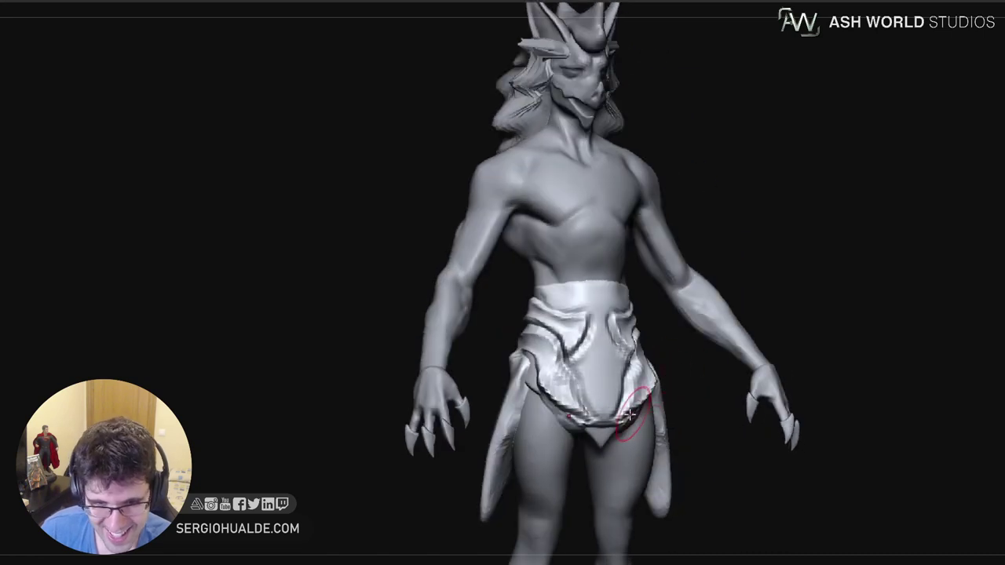
pyautogui.moveTo(629, 414); pyautogui.dragTo(645, 402, button='right')
pyautogui.keyDown('shift'); pyautogui.moveTo(645, 402); pyautogui.dragTo(659, 385, button='right'); pyautogui.keyUp('shift')
pyautogui.press('s')
pyautogui.moveTo(653, 379); pyautogui.dragTo(657, 367)
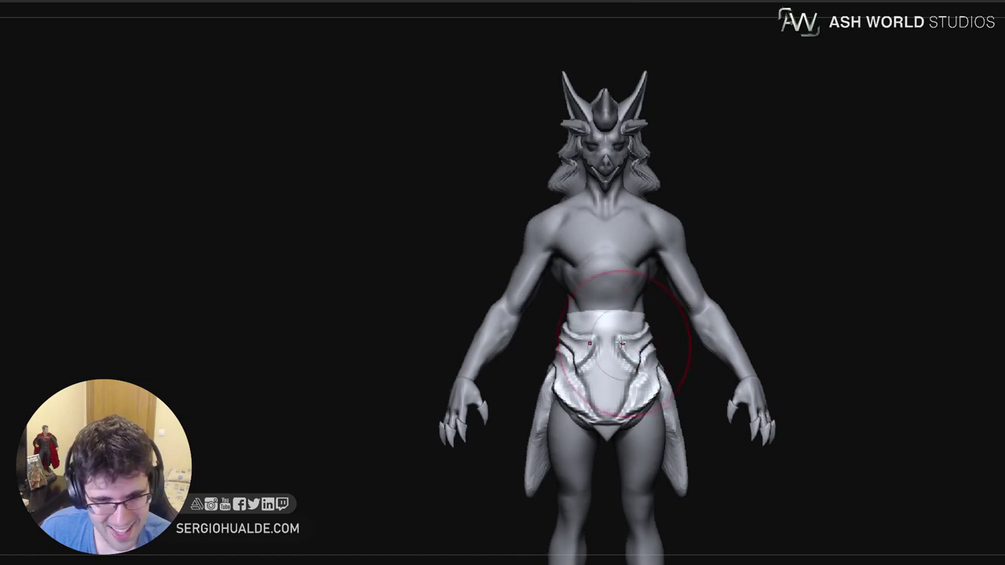
# Isolate the skirt and cut down the plain waistband around its upper opening
pyautogui.hotkey('alt', 's')
pyautogui.moveTo(617, 342)
pyautogui.keyDown('ctrl'); pyautogui.mouseDown(button='right')
pyautogui.moveTo(606, 381)
pyautogui.moveTo(620, 424)
pyautogui.mouseUp(button='right'); pyautogui.keyUp('ctrl')
pyautogui.press('s')
pyautogui.moveTo(620, 313); pyautogui.dragTo(615, 313)
pyautogui.moveTo(605, 273)
pyautogui.mouseDown()
pyautogui.moveTo(621, 290)
pyautogui.moveTo(610, 307)
pyautogui.moveTo(587, 295)
pyautogui.mouseUp()
pyautogui.moveTo(606, 308); pyautogui.dragTo(681, 377, button='right')
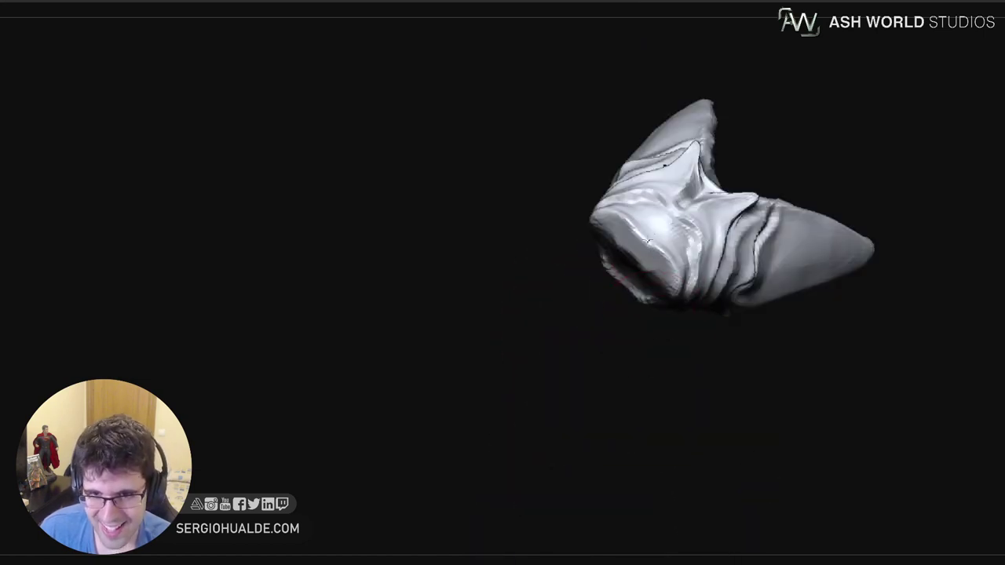
pyautogui.moveTo(646, 241); pyautogui.dragTo(651, 259)
pyautogui.moveTo(688, 286)
pyautogui.mouseDown(button='right')
pyautogui.moveTo(675, 260)
pyautogui.moveTo(678, 271)
pyautogui.mouseUp(button='right')
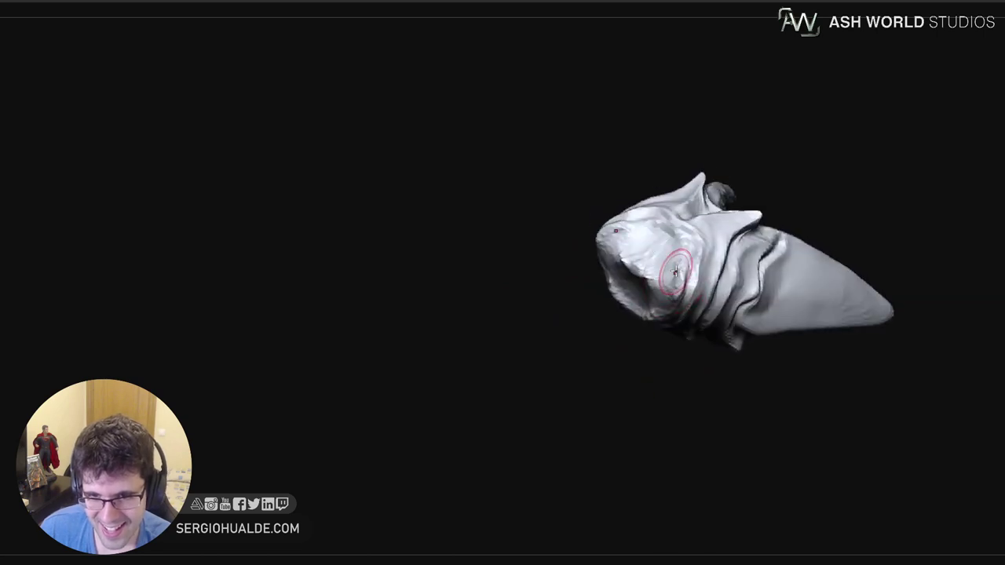
pyautogui.moveTo(621, 249)
pyautogui.mouseDown()
pyautogui.moveTo(638, 275)
pyautogui.moveTo(673, 272)
pyautogui.mouseUp()
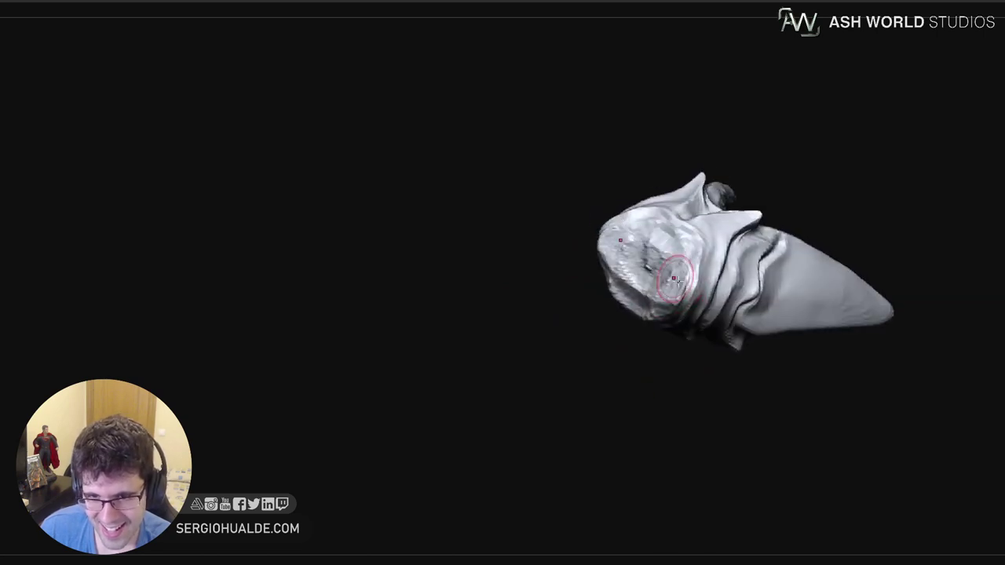
# Hollow out the inside of the waist opening into a deep cavity
pyautogui.moveTo(673, 271)
pyautogui.mouseDown(button='right')
pyautogui.moveTo(680, 291)
pyautogui.moveTo(660, 330)
pyautogui.mouseUp(button='right')
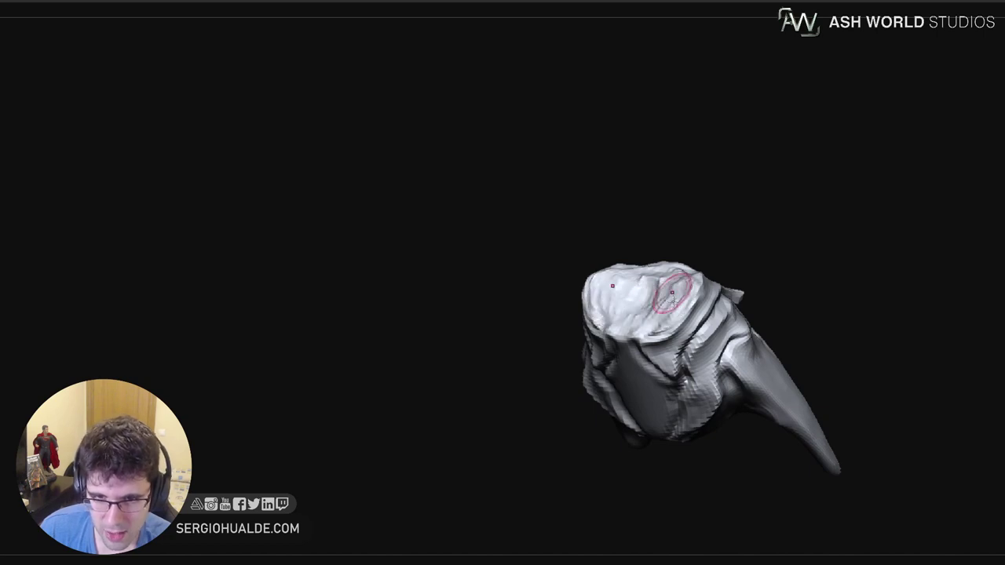
pyautogui.moveTo(673, 295); pyautogui.dragTo(668, 312, button='right')
pyautogui.press('s')
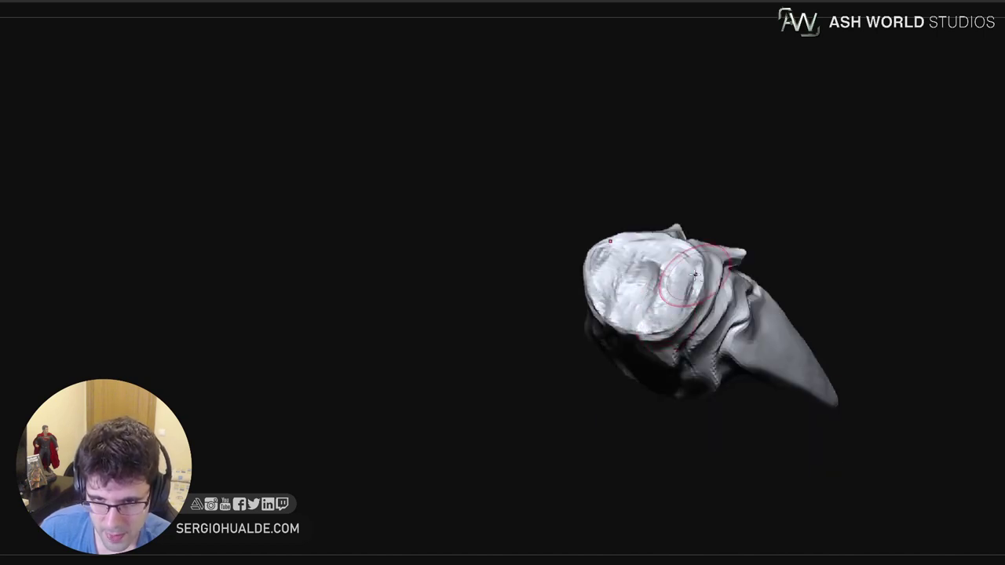
pyautogui.moveTo(695, 274); pyautogui.dragTo(640, 281, button='right')
pyautogui.moveTo(640, 281); pyautogui.dragTo(632, 302)
pyautogui.moveTo(633, 303); pyautogui.dragTo(637, 289, button='right')
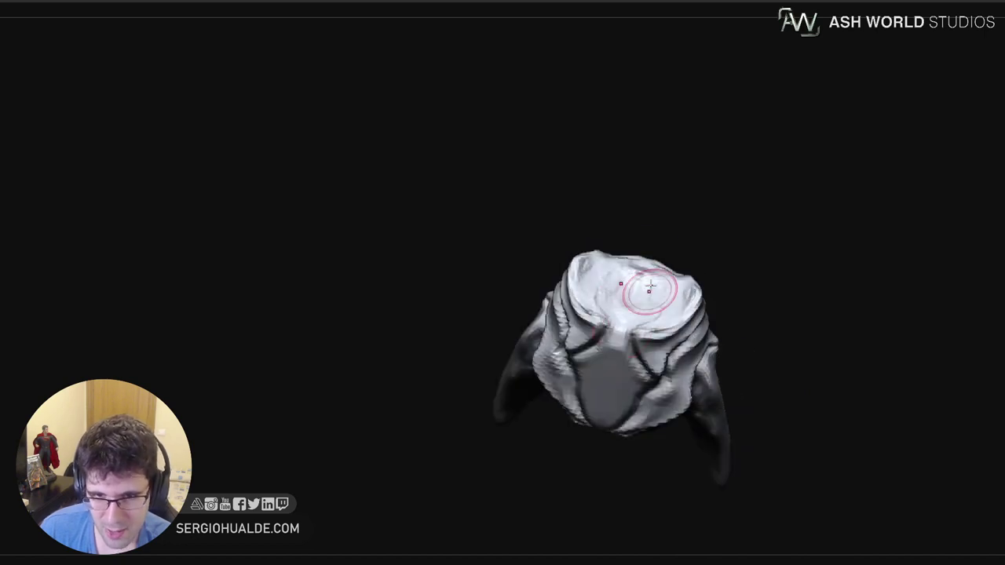
pyautogui.moveTo(649, 287); pyautogui.dragTo(644, 272, button='right')
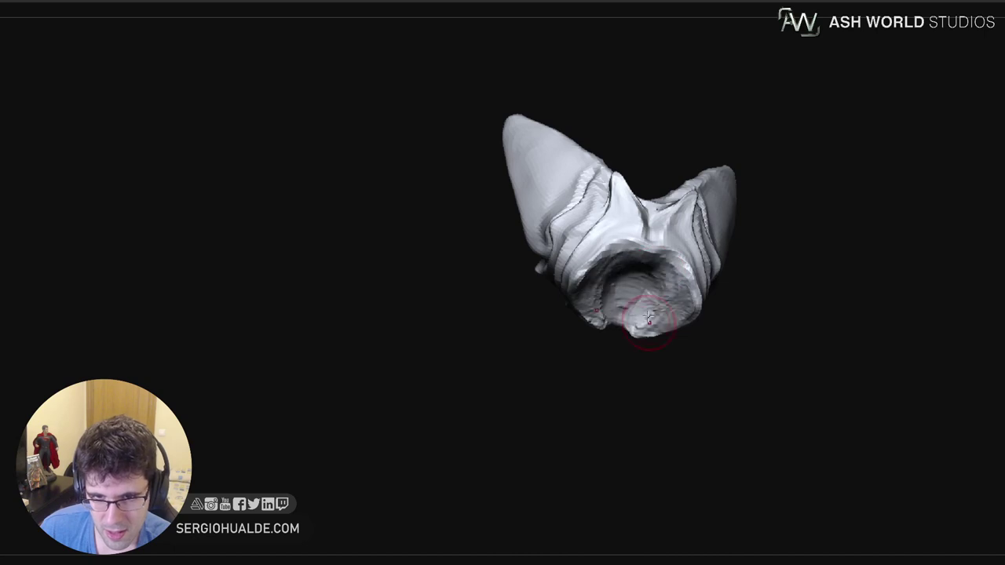
pyautogui.moveTo(649, 315); pyautogui.dragTo(607, 263, button='right')
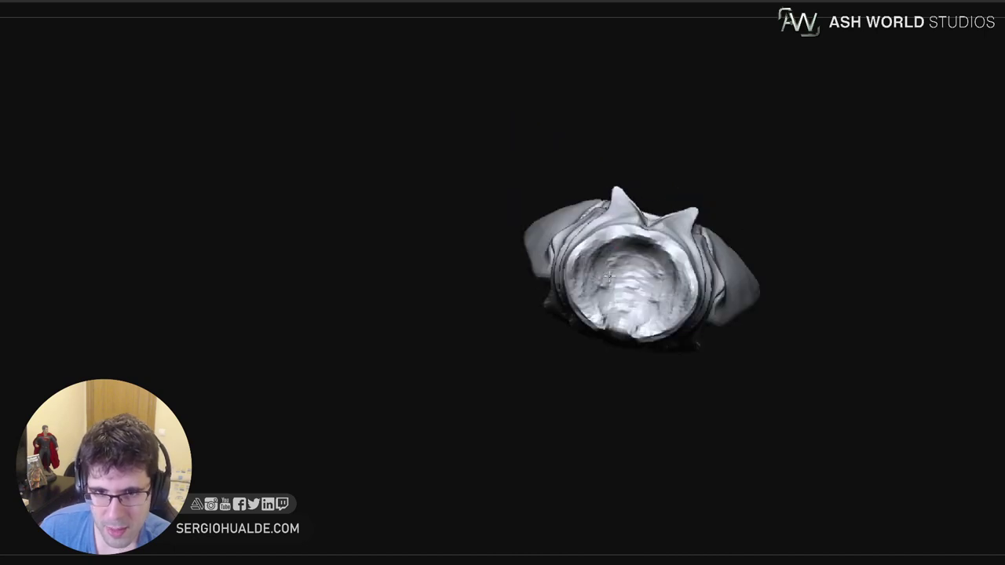
# Carve away the smooth front centre panel between the wrapped folds down to the crotch, then isolate the skirt
pyautogui.moveTo(636, 247); pyautogui.dragTo(630, 359, button='right')
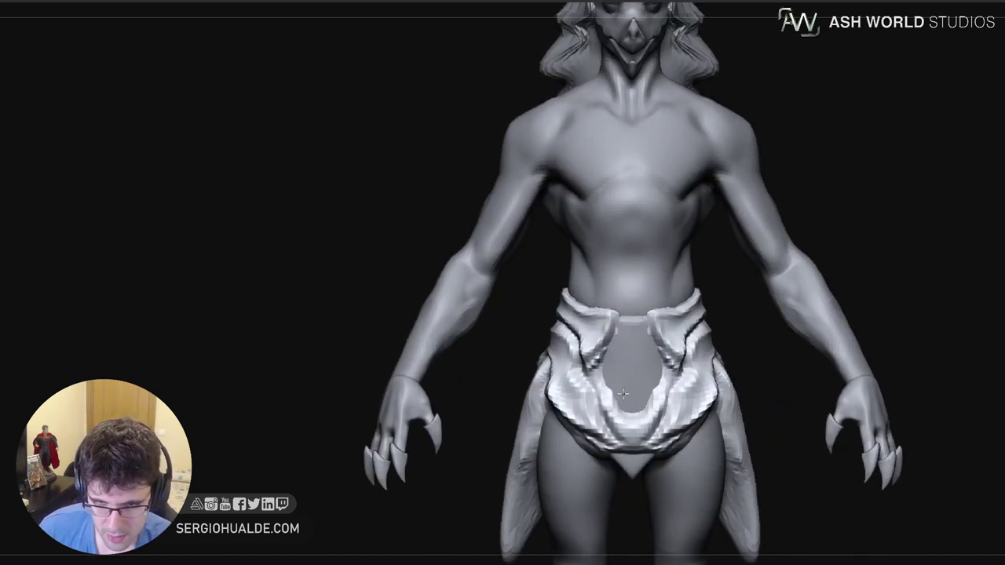
pyautogui.moveTo(622, 394); pyautogui.dragTo(632, 457)
pyautogui.keyDown('alt'); pyautogui.moveTo(616, 413); pyautogui.dragTo(606, 340, button='right'); pyautogui.keyUp('alt')
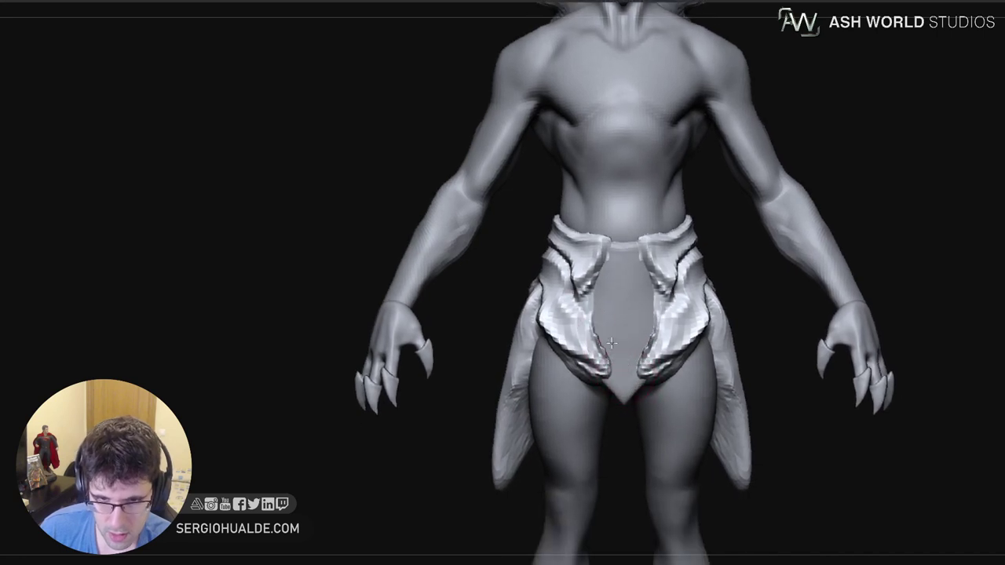
pyautogui.moveTo(603, 299); pyautogui.dragTo(589, 285)
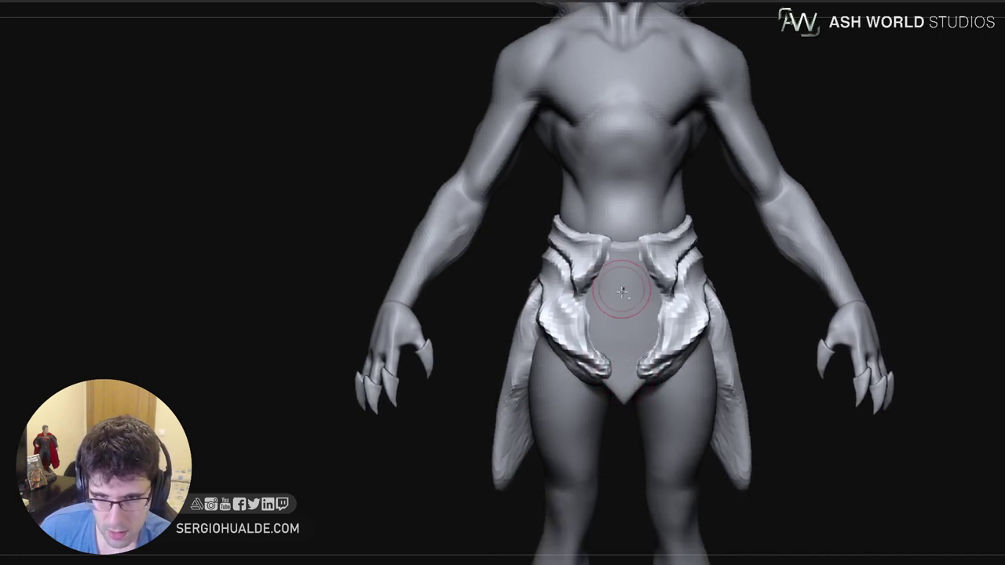
pyautogui.moveTo(627, 350)
pyautogui.mouseDown(button='right')
pyautogui.moveTo(621, 322)
pyautogui.moveTo(573, 367)
pyautogui.moveTo(558, 365)
pyautogui.mouseUp(button='right')
pyautogui.hotkey('alt', 's')
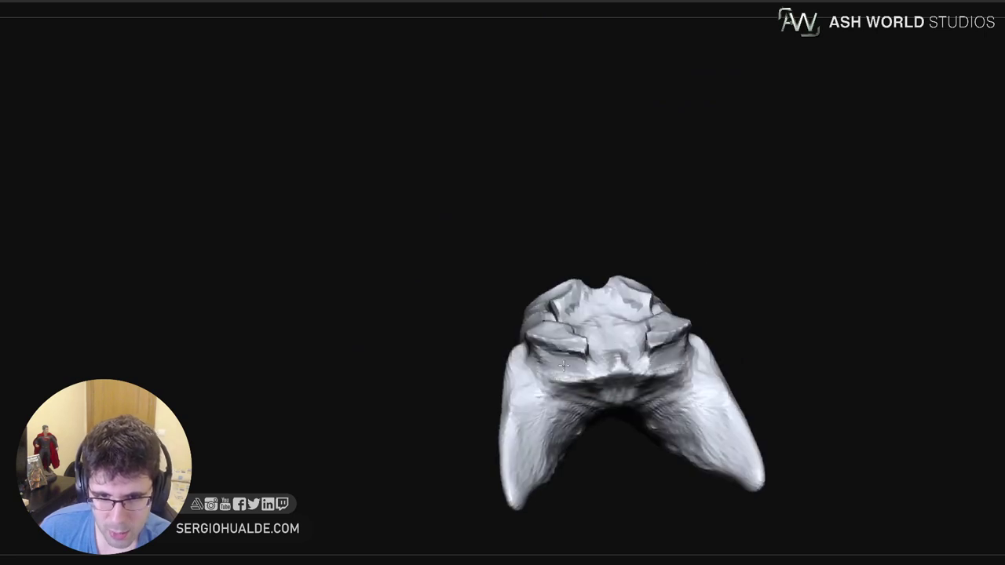
# Carve down the underside of the skirt at the crotch and the lower back centre between the side flaps
pyautogui.moveTo(563, 366); pyautogui.dragTo(608, 370)
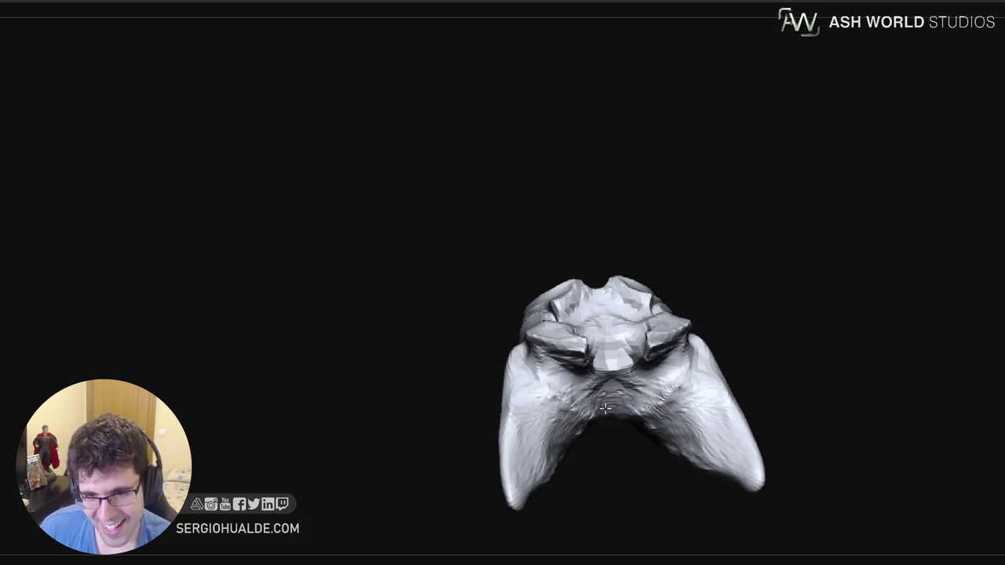
pyautogui.moveTo(612, 368); pyautogui.dragTo(624, 385, button='right')
pyautogui.moveTo(624, 385); pyautogui.dragTo(641, 432, button='right')
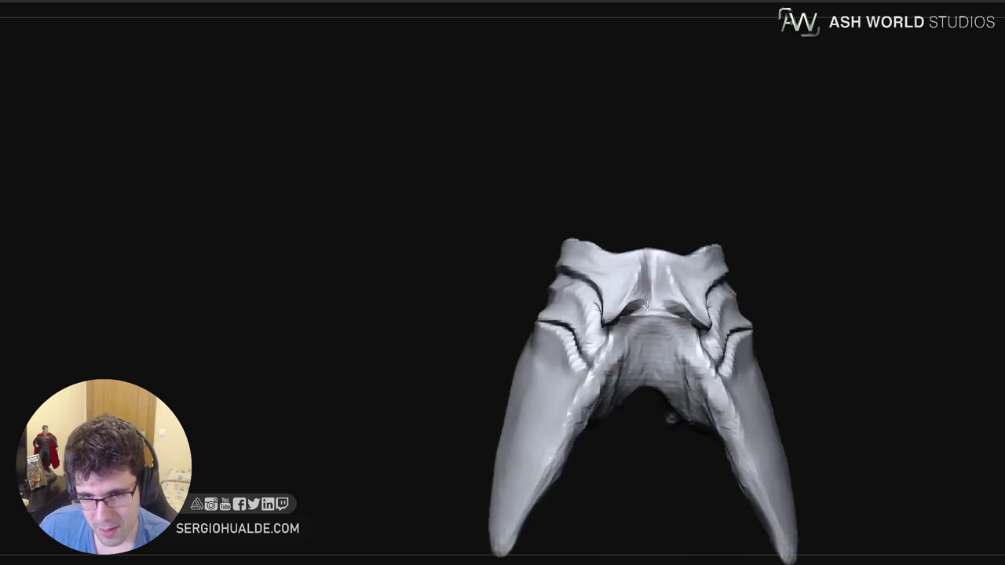
pyautogui.moveTo(622, 356)
pyautogui.mouseDown(button='right')
pyautogui.moveTo(653, 367)
pyautogui.moveTo(627, 366)
pyautogui.mouseUp(button='right')
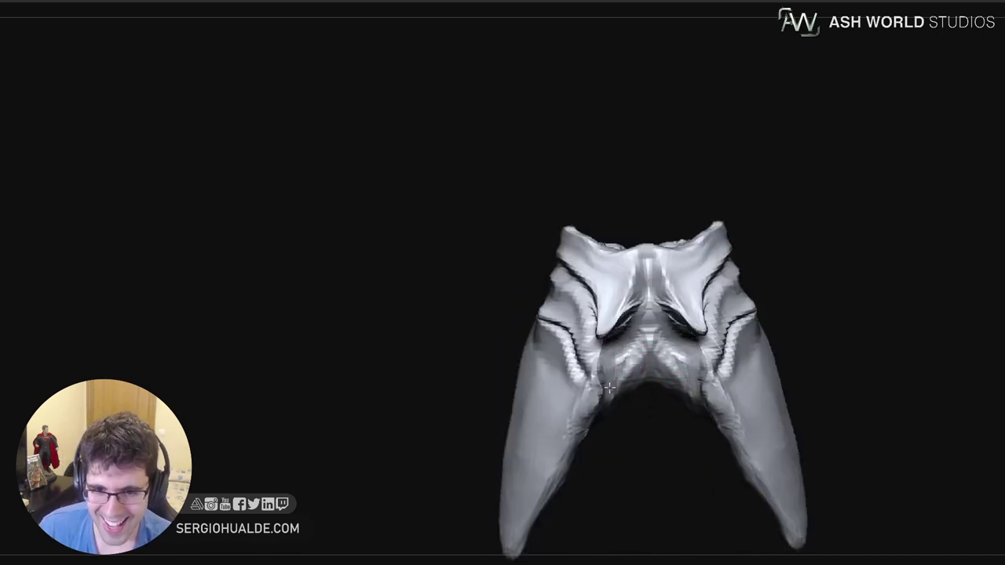
# Trim the inner edges where the side flaps meet the open back, then show the whole character
pyautogui.moveTo(607, 414)
pyautogui.mouseDown(button='right')
pyautogui.moveTo(650, 393)
pyautogui.moveTo(602, 414)
pyautogui.mouseUp(button='right')
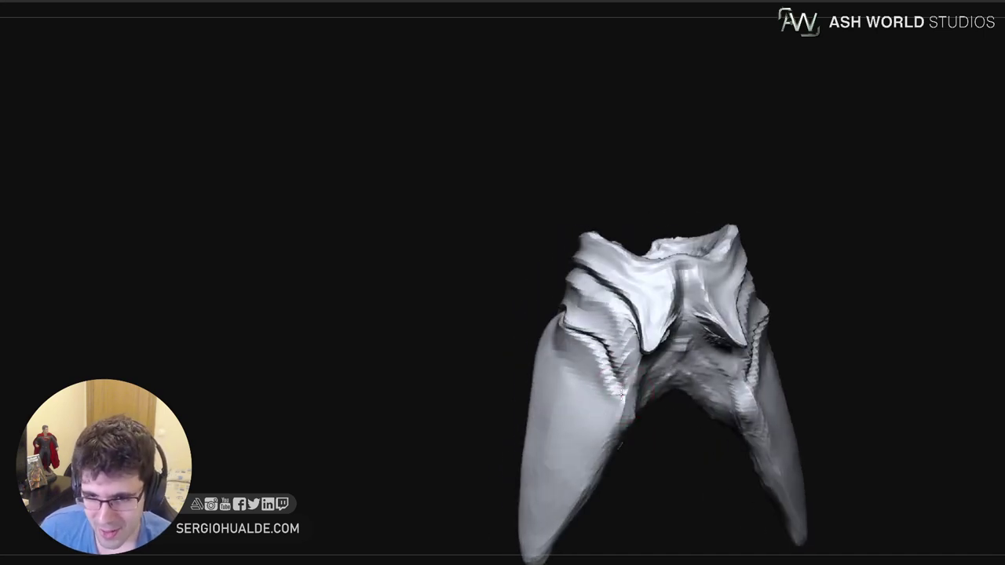
pyautogui.moveTo(755, 404); pyautogui.dragTo(757, 454)
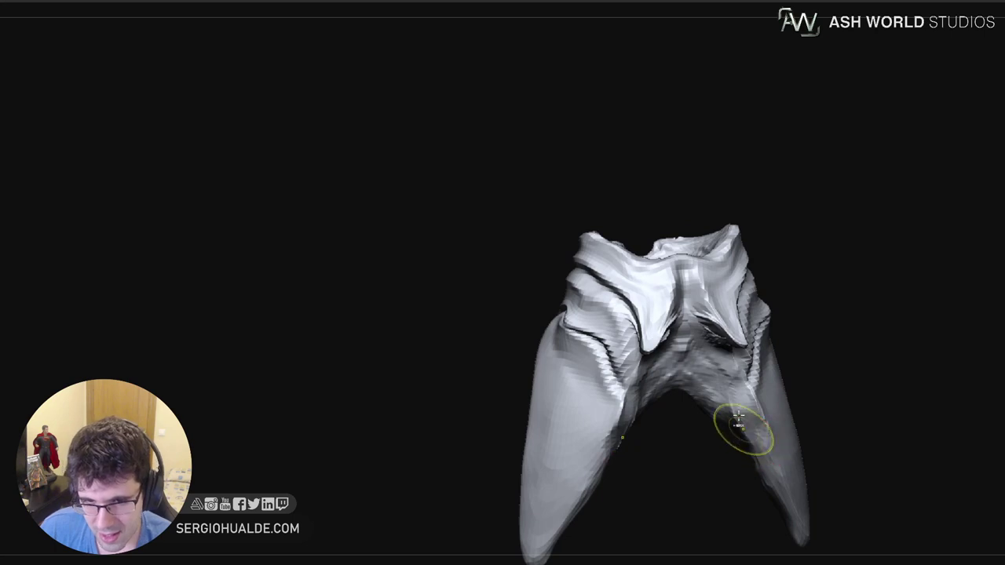
pyautogui.keyDown('ctrl'); pyautogui.moveTo(743, 429); pyautogui.dragTo(730, 396, button='right'); pyautogui.keyUp('ctrl')
pyautogui.moveTo(730, 397)
pyautogui.mouseDown(button='right')
pyautogui.moveTo(755, 393)
pyautogui.moveTo(742, 386)
pyautogui.moveTo(726, 343)
pyautogui.moveTo(727, 363)
pyautogui.moveTo(699, 367)
pyautogui.moveTo(758, 348)
pyautogui.moveTo(732, 341)
pyautogui.mouseUp(button='right')
pyautogui.hotkey('alt', 's')
pyautogui.moveTo(712, 342)
pyautogui.mouseDown()
pyautogui.moveTo(731, 340)
pyautogui.moveTo(722, 339)
pyautogui.mouseUp()
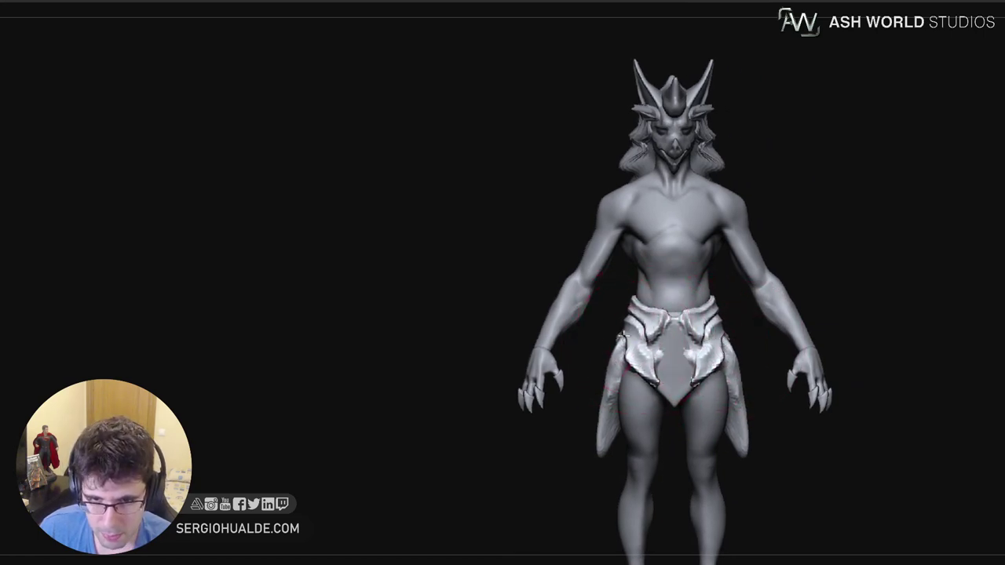
# Pull in the rear edge of the side flap to narrow its outline, then isolate the skirt
pyautogui.moveTo(605, 359)
pyautogui.mouseDown(button='right')
pyautogui.moveTo(738, 408)
pyautogui.moveTo(679, 406)
pyautogui.mouseUp(button='right')
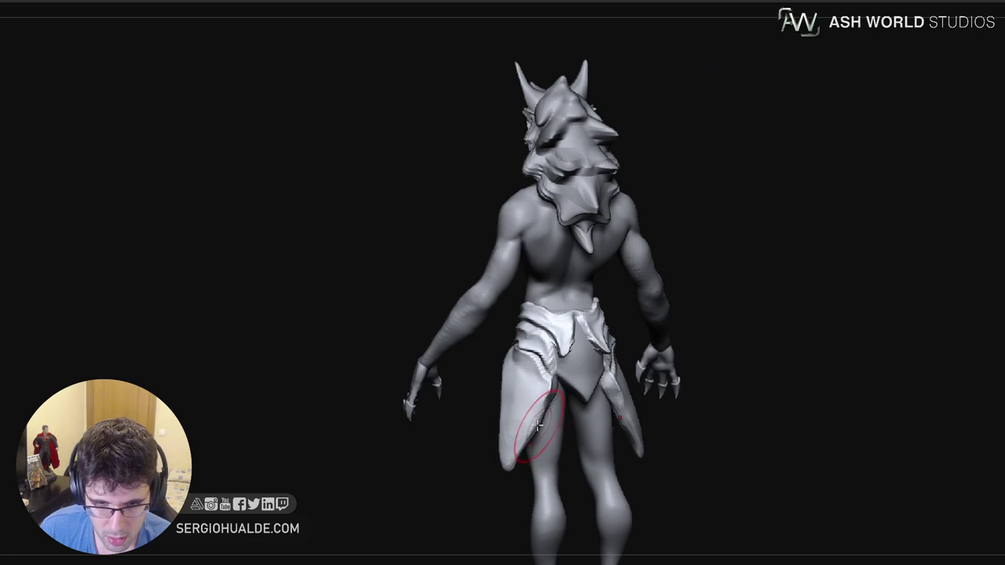
pyautogui.moveTo(533, 427); pyautogui.dragTo(498, 400)
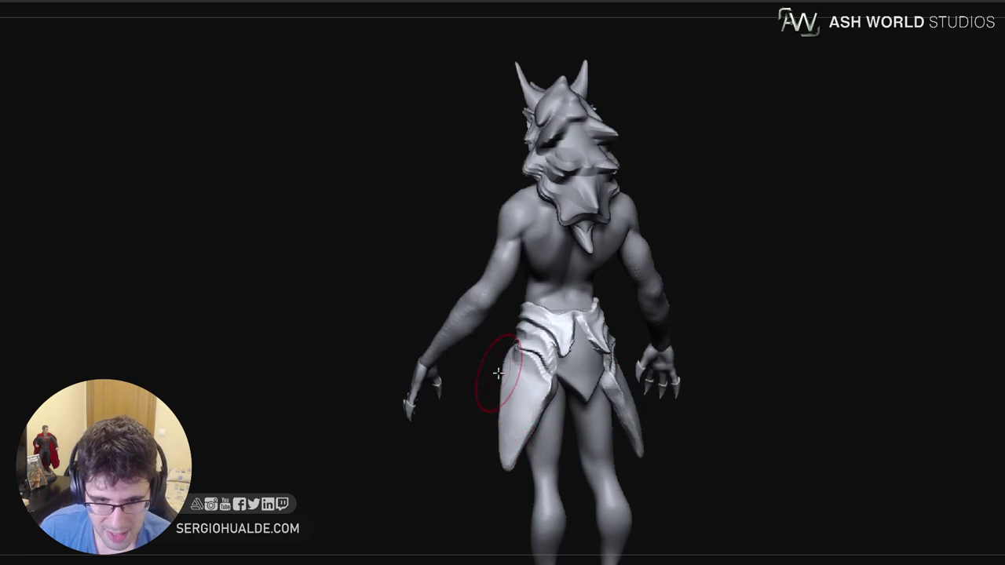
pyautogui.moveTo(498, 374); pyautogui.dragTo(548, 409, button='right')
pyautogui.moveTo(502, 374)
pyautogui.mouseDown(button='right')
pyautogui.moveTo(521, 393)
pyautogui.moveTo(511, 372)
pyautogui.moveTo(488, 374)
pyautogui.mouseUp(button='right')
pyautogui.hotkey('alt', 's')
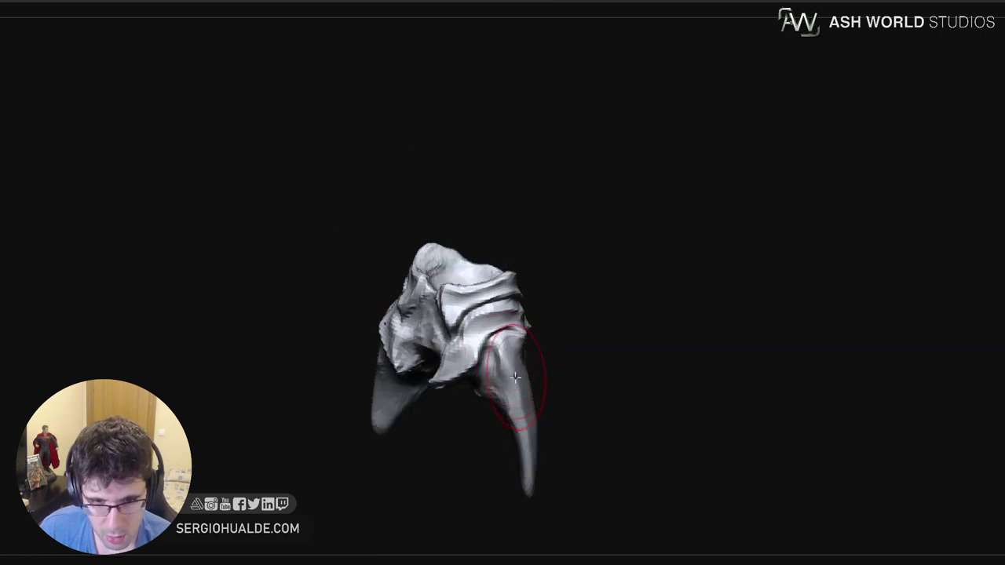
# Even out the upper outer surface of the side flap just below the layered hip folds
pyautogui.moveTo(536, 405); pyautogui.dragTo(516, 377, button='right')
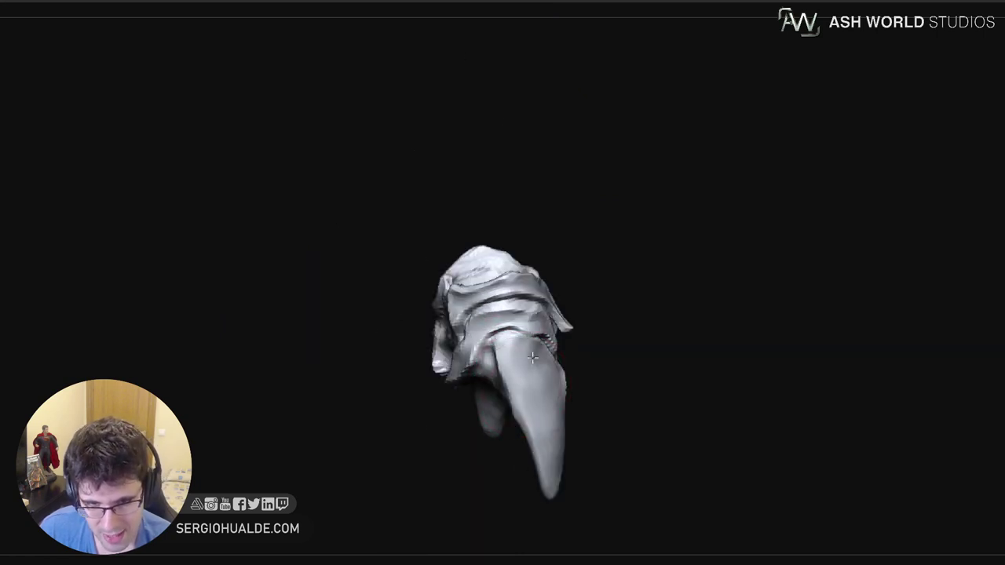
pyautogui.moveTo(517, 353); pyautogui.dragTo(511, 351)
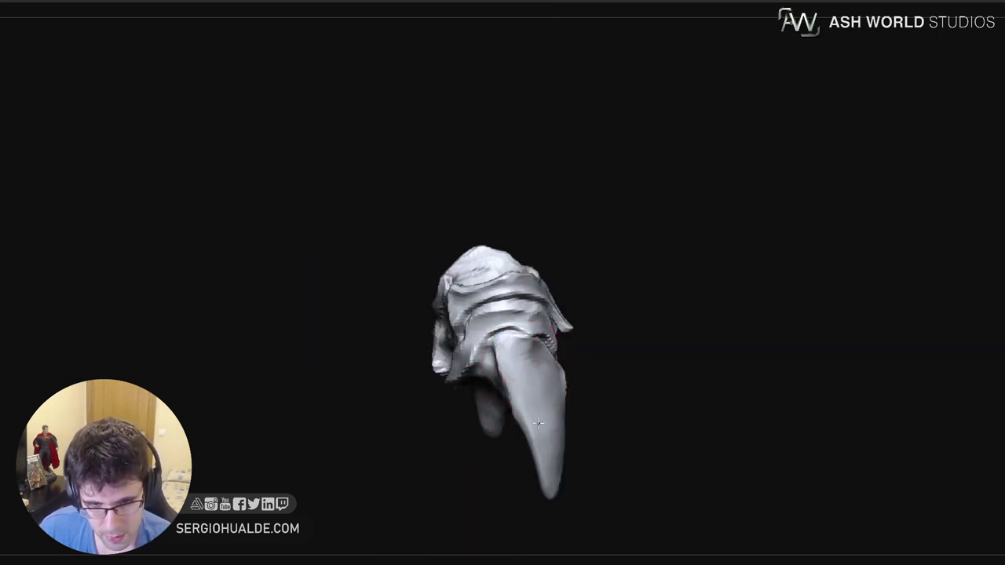
pyautogui.moveTo(535, 409)
pyautogui.mouseDown(button='right')
pyautogui.moveTo(541, 439)
pyautogui.moveTo(545, 399)
pyautogui.mouseUp(button='right')
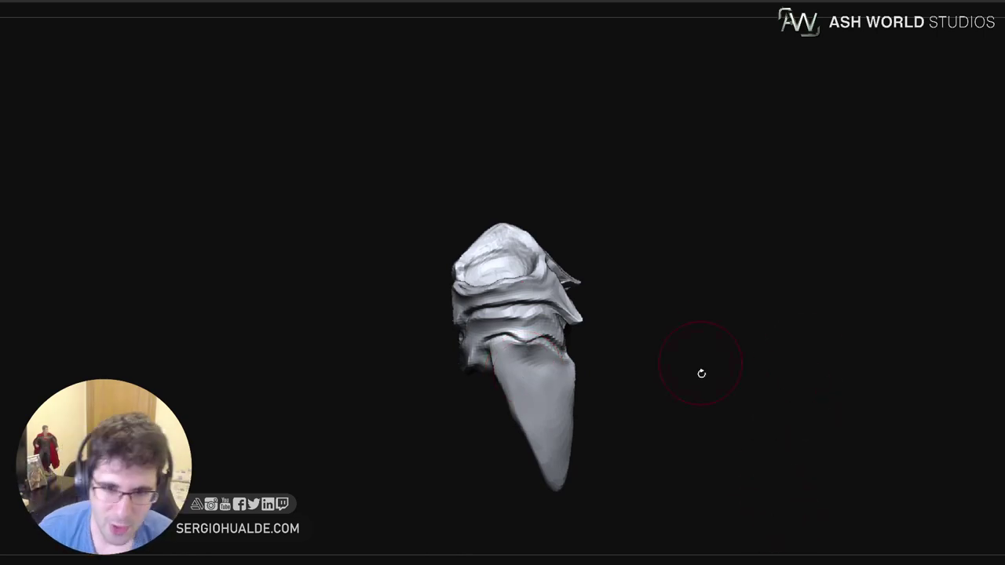
pyautogui.moveTo(701, 373)
pyautogui.mouseDown()
pyautogui.moveTo(722, 363)
pyautogui.moveTo(650, 371)
pyautogui.mouseUp()
pyautogui.moveTo(527, 370); pyautogui.dragTo(567, 386)
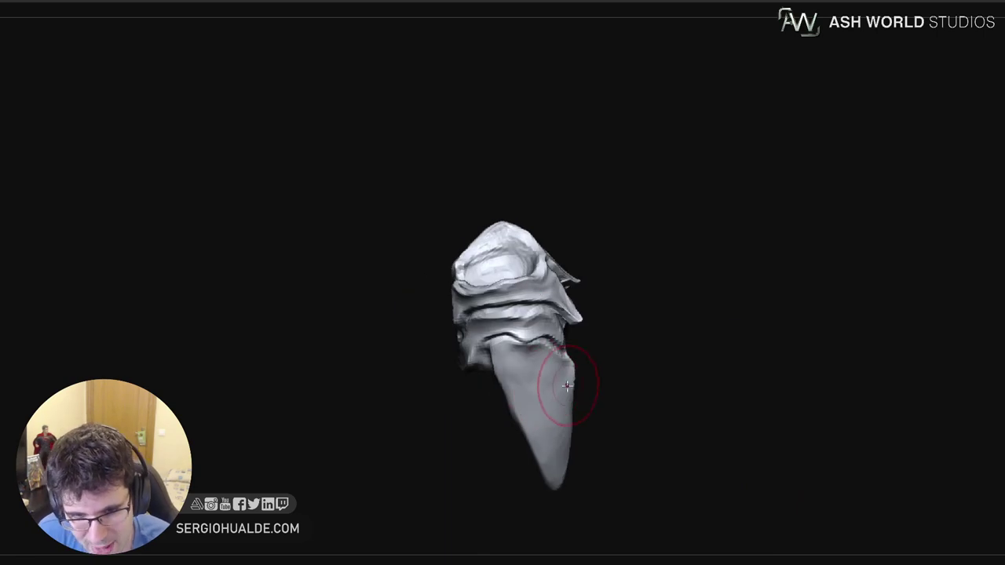
pyautogui.moveTo(520, 363); pyautogui.dragTo(563, 384)
pyautogui.moveTo(563, 383); pyautogui.dragTo(552, 374, button='right')
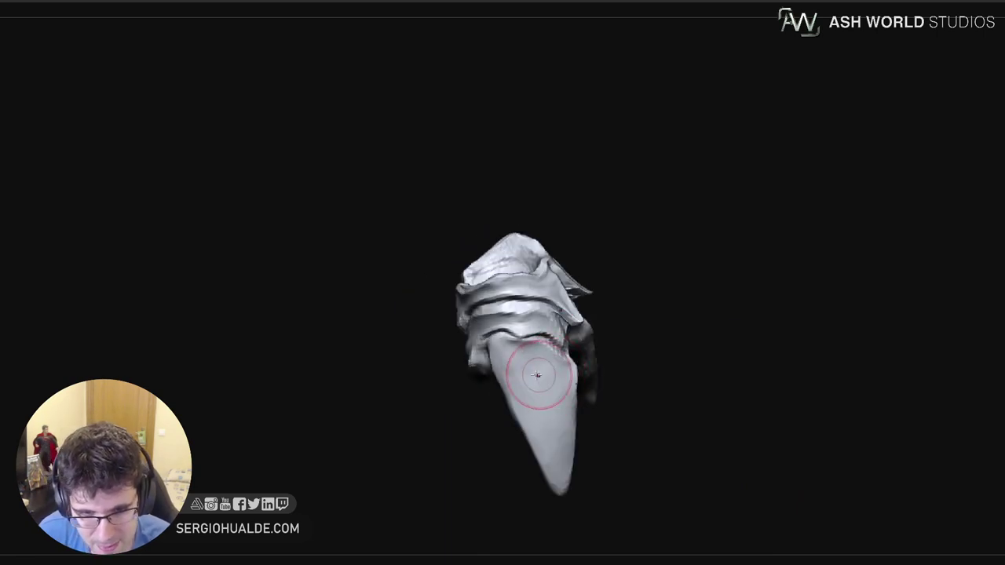
pyautogui.moveTo(530, 373)
pyautogui.mouseDown()
pyautogui.moveTo(543, 380)
pyautogui.moveTo(545, 419)
pyautogui.moveTo(567, 424)
pyautogui.mouseUp()
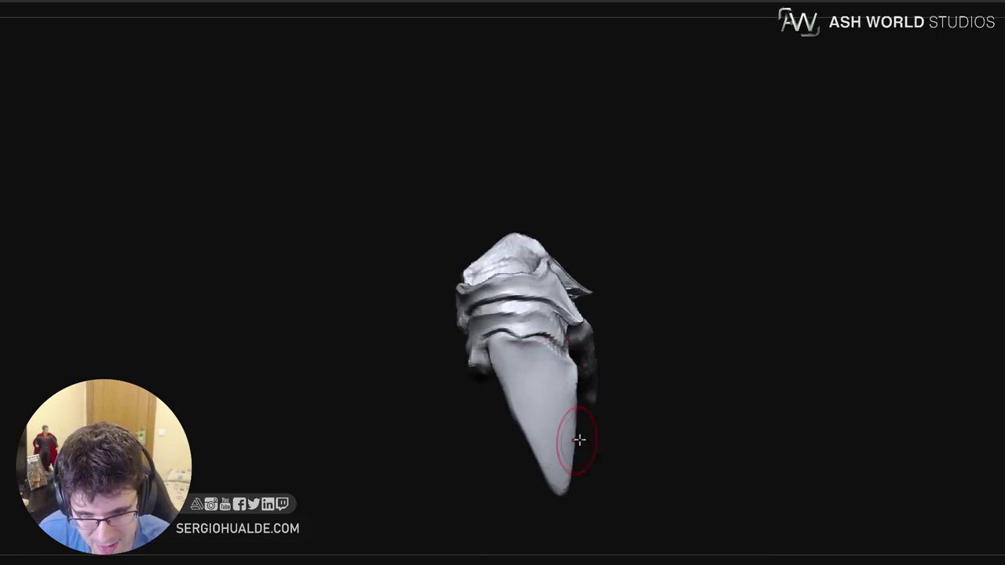
# Smooth the side flap's edges down to its pointed tip, then show the whole character from the front
pyautogui.moveTo(578, 441); pyautogui.dragTo(561, 392, button='right')
pyautogui.keyDown('shift'); pyautogui.moveTo(565, 388); pyautogui.dragTo(586, 425); pyautogui.keyUp('shift')
pyautogui.moveTo(587, 426); pyautogui.dragTo(576, 438, button='right')
pyautogui.keyDown('shift'); pyautogui.moveTo(577, 430); pyautogui.dragTo(573, 491); pyautogui.keyUp('shift')
pyautogui.moveTo(571, 496)
pyautogui.keyDown('alt'); pyautogui.mouseDown(button='right')
pyautogui.moveTo(598, 427)
pyautogui.moveTo(594, 435)
pyautogui.mouseUp(button='right'); pyautogui.keyUp('alt')
pyautogui.moveTo(598, 418); pyautogui.dragTo(597, 432)
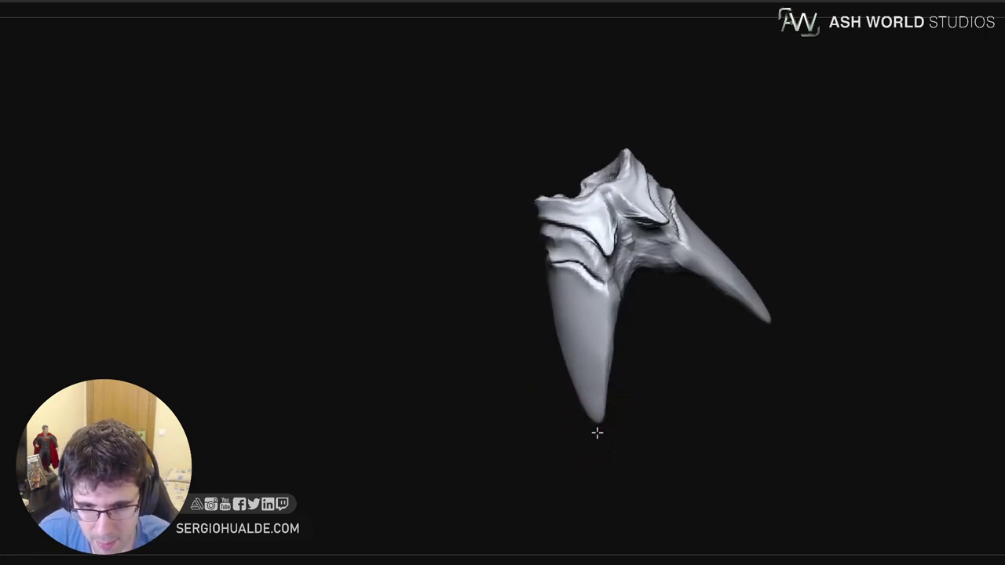
pyautogui.moveTo(604, 435)
pyautogui.mouseDown(button='right')
pyautogui.moveTo(612, 417)
pyautogui.moveTo(592, 375)
pyautogui.moveTo(605, 358)
pyautogui.moveTo(566, 343)
pyautogui.mouseUp(button='right')
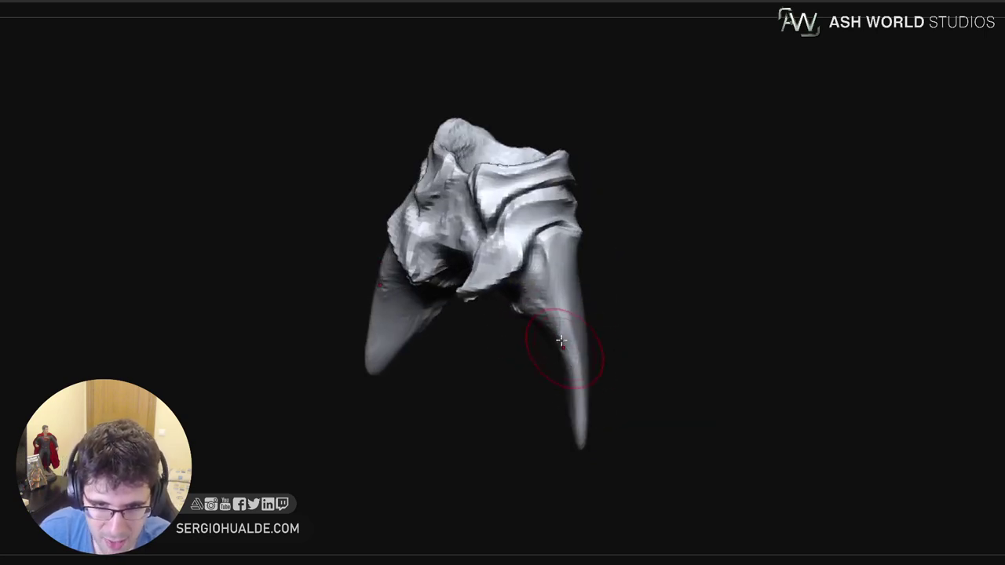
pyautogui.keyDown('ctrl'); pyautogui.moveTo(571, 412); pyautogui.dragTo(594, 361, button='right'); pyautogui.keyUp('ctrl')
pyautogui.keyDown('ctrl'); pyautogui.moveTo(594, 361); pyautogui.dragTo(590, 410, button='right'); pyautogui.keyUp('ctrl')
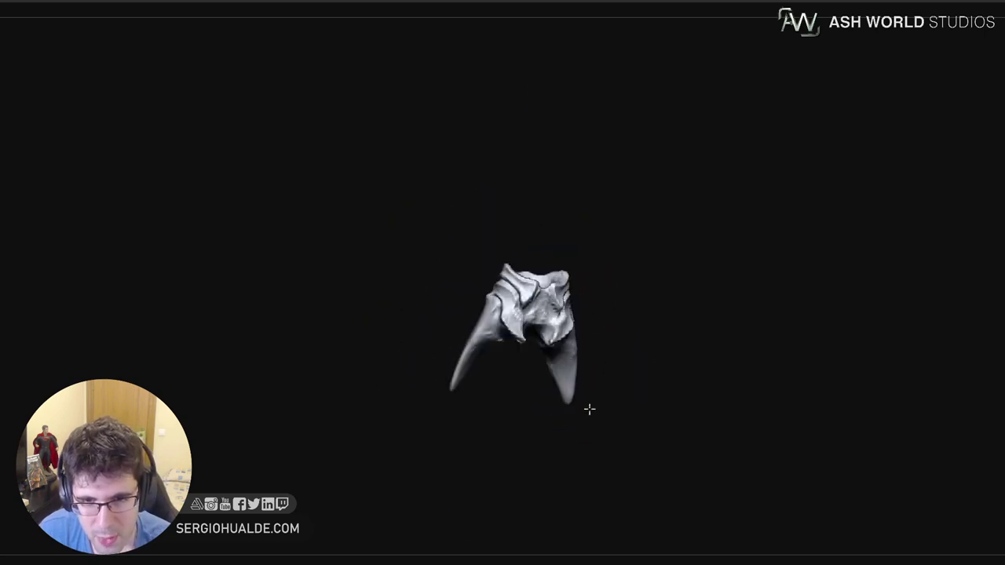
pyautogui.hotkey('alt', 's')
pyautogui.keyDown('shift'); pyautogui.moveTo(577, 344); pyautogui.dragTo(606, 303, button='right'); pyautogui.keyUp('shift')
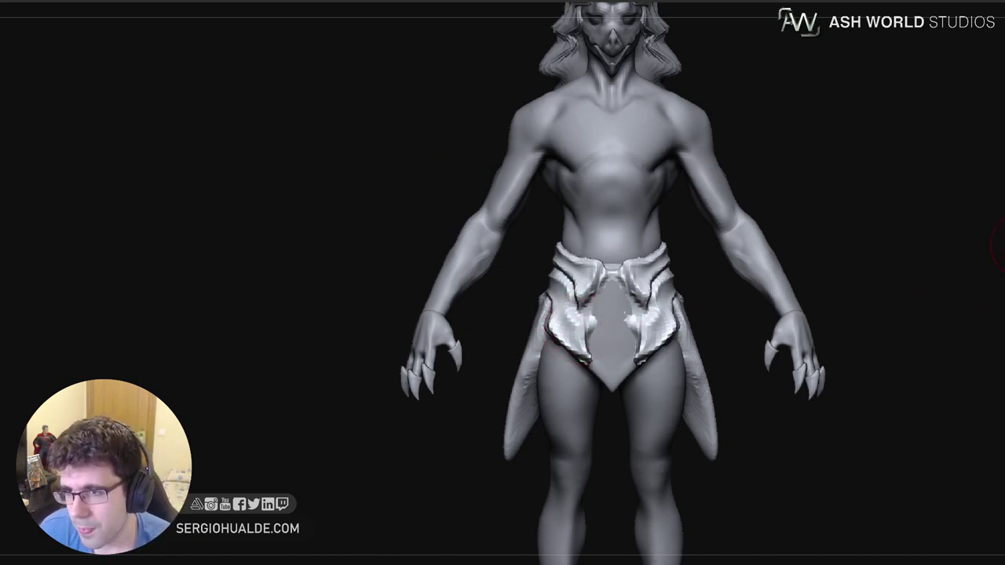
# Isolate the plain, uncarved skirt mesh and hide everything except a narrow strip around its waist
pyautogui.click(1004, 292)
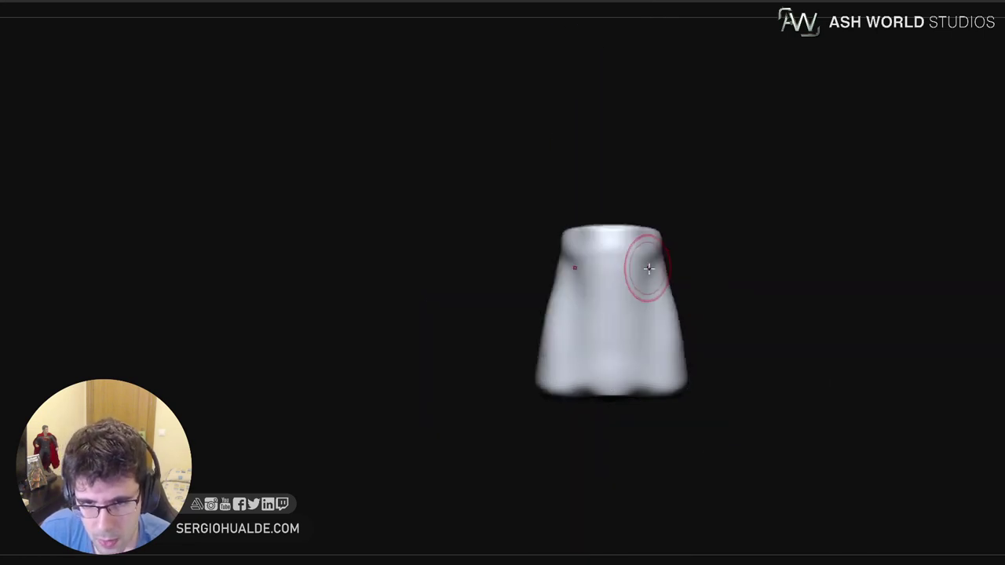
pyautogui.keyDown('shift'); pyautogui.moveTo(648, 267); pyautogui.dragTo(626, 289, button='right'); pyautogui.keyUp('shift')
pyautogui.hotkey('alt', 'shift', 's')
pyautogui.moveTo(743, 247)
pyautogui.keyDown('ctrl'); pyautogui.mouseDown()
pyautogui.moveTo(651, 257)
pyautogui.moveTo(783, 269)
pyautogui.moveTo(775, 274)
pyautogui.mouseUp(); pyautogui.keyUp('ctrl')
pyautogui.hotkey('ctrl', 'z')
pyautogui.moveTo(735, 245)
pyautogui.keyDown('ctrl'); pyautogui.keyDown('shift'); pyautogui.mouseDown()
pyautogui.moveTo(626, 306)
pyautogui.moveTo(770, 280)
pyautogui.mouseUp(); pyautogui.keyUp('shift'); pyautogui.keyUp('ctrl')
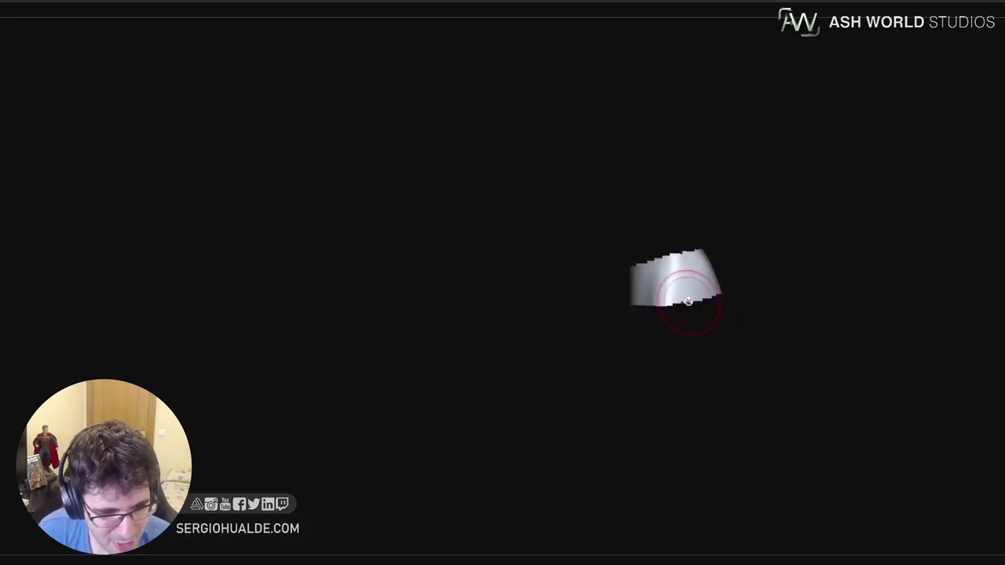
# Turn the waist strip into a closed belt piece with softened edges and bring back the full character
pyautogui.moveTo(726, 314); pyautogui.dragTo(680, 353, button='right')
pyautogui.press('s')
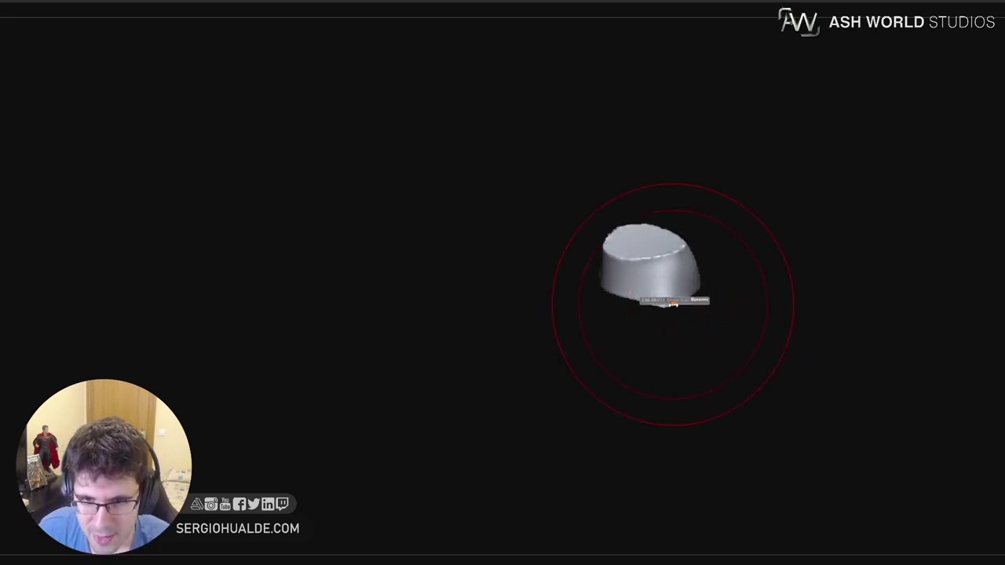
pyautogui.moveTo(670, 292)
pyautogui.keyDown('shift'); pyautogui.mouseDown()
pyautogui.moveTo(666, 269)
pyautogui.moveTo(664, 297)
pyautogui.mouseUp(); pyautogui.keyUp('shift')
pyautogui.moveTo(664, 298); pyautogui.dragTo(661, 275, button='right')
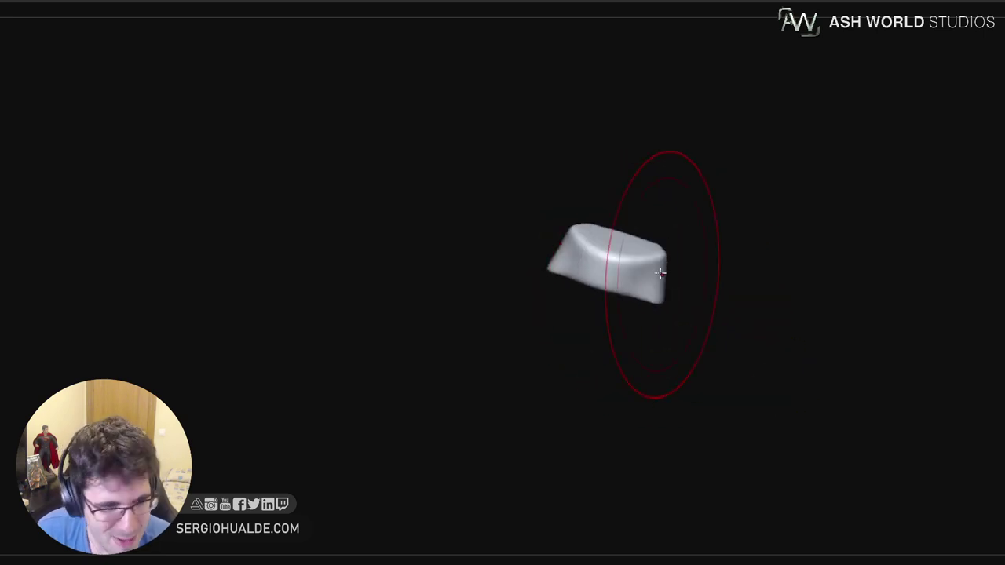
pyautogui.keyDown('ctrl'); pyautogui.keyDown('shift'); pyautogui.click(675, 273); pyautogui.keyUp('shift'); pyautogui.keyUp('ctrl')
pyautogui.moveTo(607, 294); pyautogui.dragTo(585, 286, button='right')
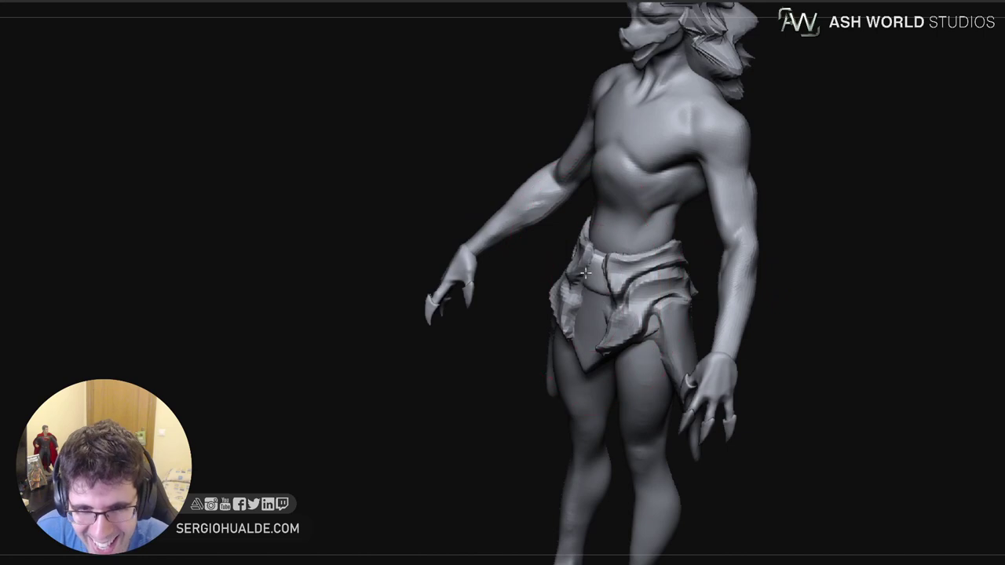
# Adjust the belt's shape with a large brush so it sits around the waist and lower back
pyautogui.moveTo(753, 271); pyautogui.dragTo(679, 274, button='right')
pyautogui.moveTo(723, 253)
pyautogui.mouseDown()
pyautogui.moveTo(727, 237)
pyautogui.moveTo(720, 252)
pyautogui.mouseUp()
pyautogui.moveTo(640, 271); pyautogui.dragTo(701, 278, button='right')
pyautogui.press('s')
pyautogui.moveTo(699, 281); pyautogui.dragTo(686, 283)
pyautogui.moveTo(718, 280); pyautogui.dragTo(662, 274, button='right')
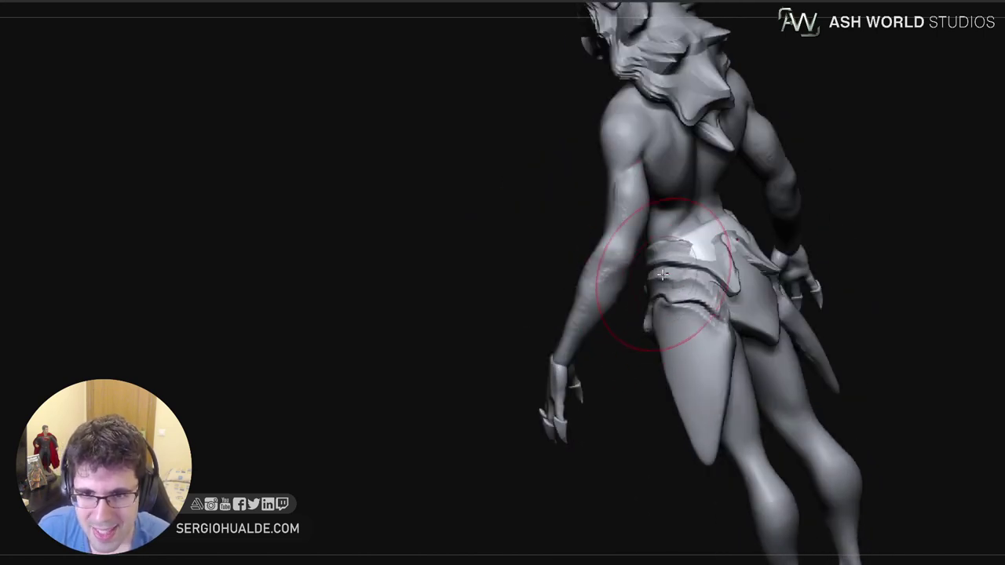
pyautogui.moveTo(663, 275); pyautogui.dragTo(654, 271)
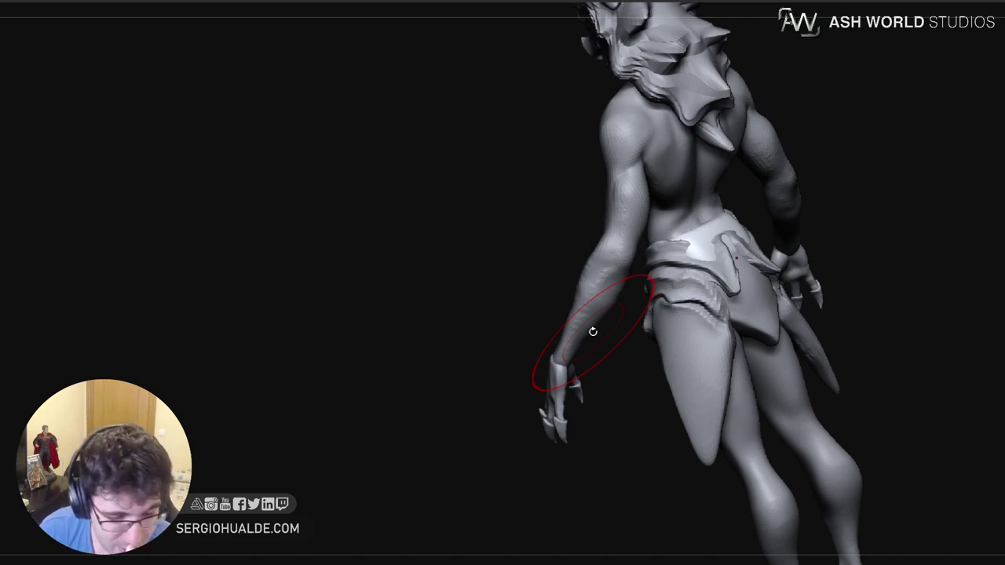
# Isolate the belt and reshape its lower edge all around, then show the whole character
pyautogui.moveTo(617, 321); pyautogui.dragTo(669, 309, button='right')
pyautogui.hotkey('alt', 's')
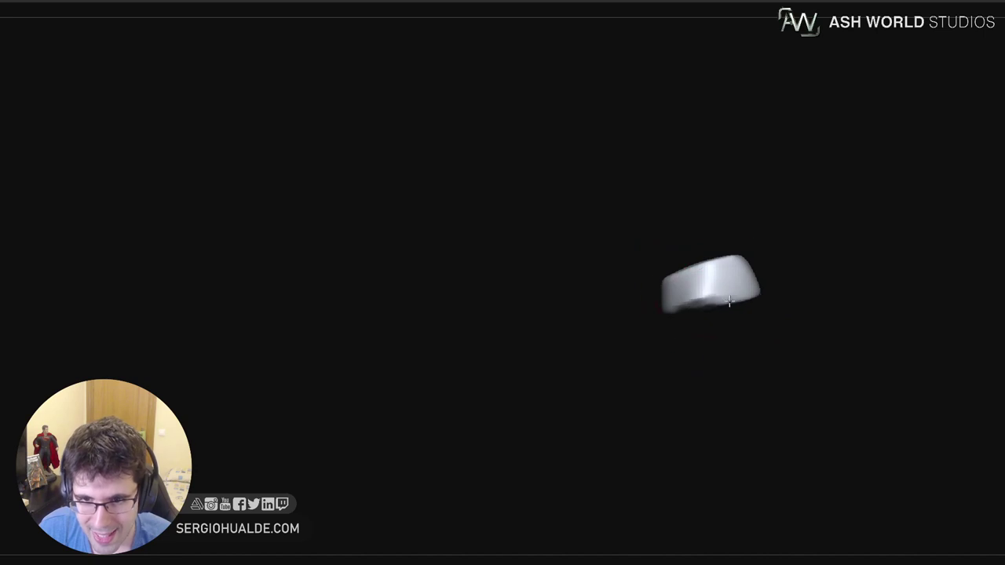
pyautogui.moveTo(729, 301); pyautogui.dragTo(756, 293)
pyautogui.moveTo(752, 316); pyautogui.dragTo(777, 313, button='right')
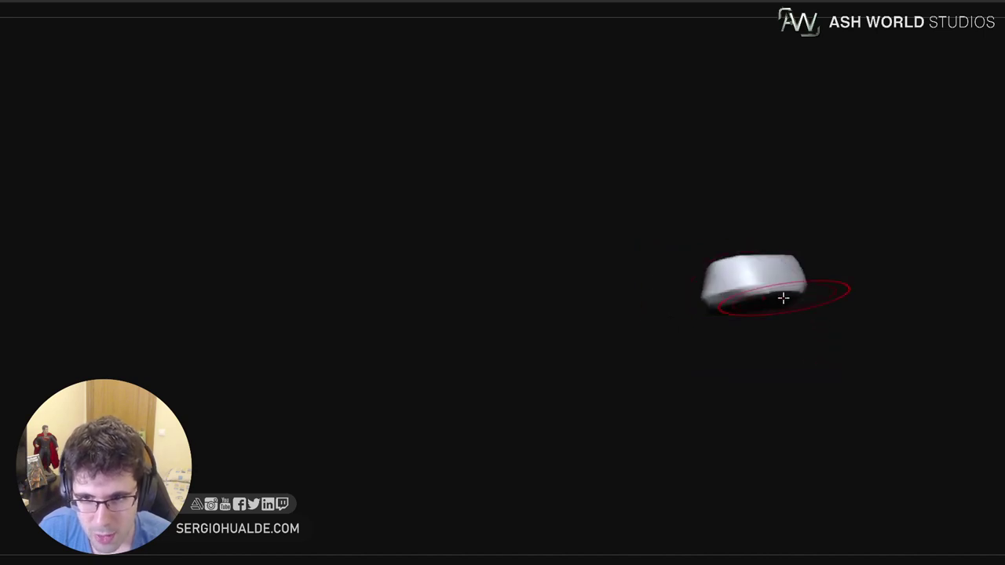
pyautogui.moveTo(767, 301); pyautogui.dragTo(738, 307)
pyautogui.moveTo(737, 307)
pyautogui.mouseDown(button='right')
pyautogui.moveTo(745, 337)
pyautogui.moveTo(680, 316)
pyautogui.moveTo(700, 333)
pyautogui.mouseUp(button='right')
pyautogui.click(743, 337)
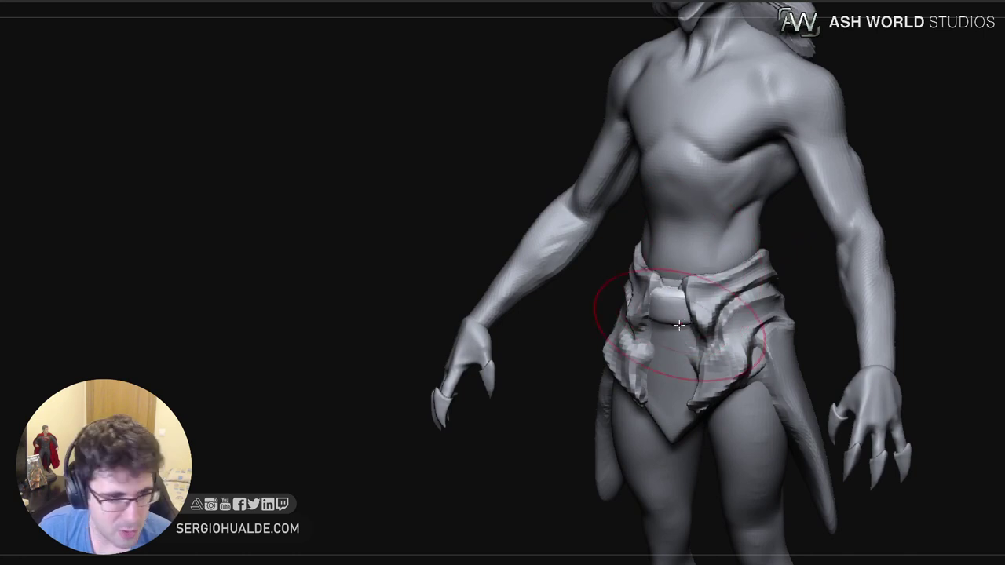
# Enlarge the brush and raise the belt so its front spans the gap between the upper hip folds
pyautogui.moveTo(679, 325); pyautogui.dragTo(696, 319, button='right')
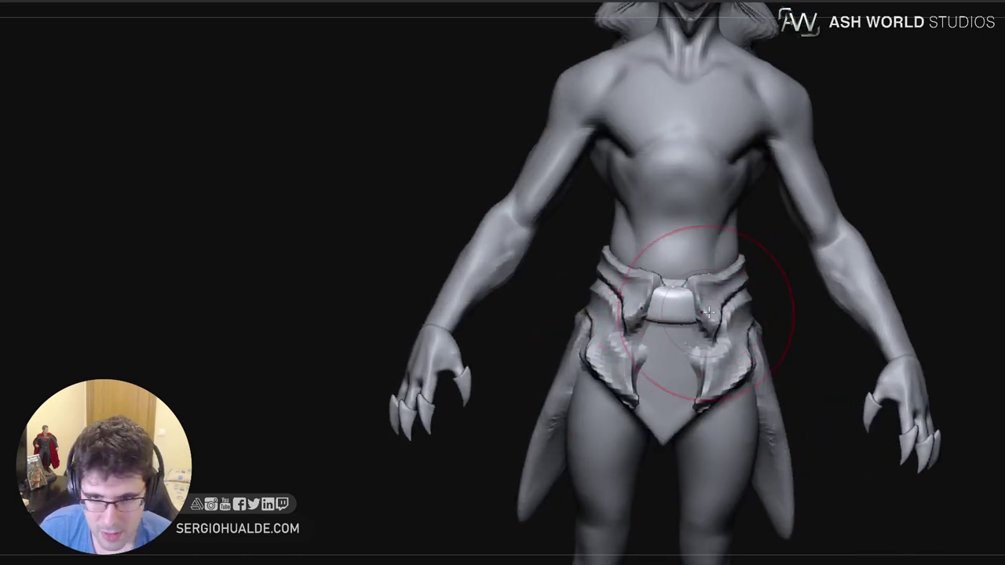
pyautogui.press(']')
pyautogui.moveTo(722, 308); pyautogui.dragTo(740, 263)
pyautogui.hotkey('ctrl', 'z')
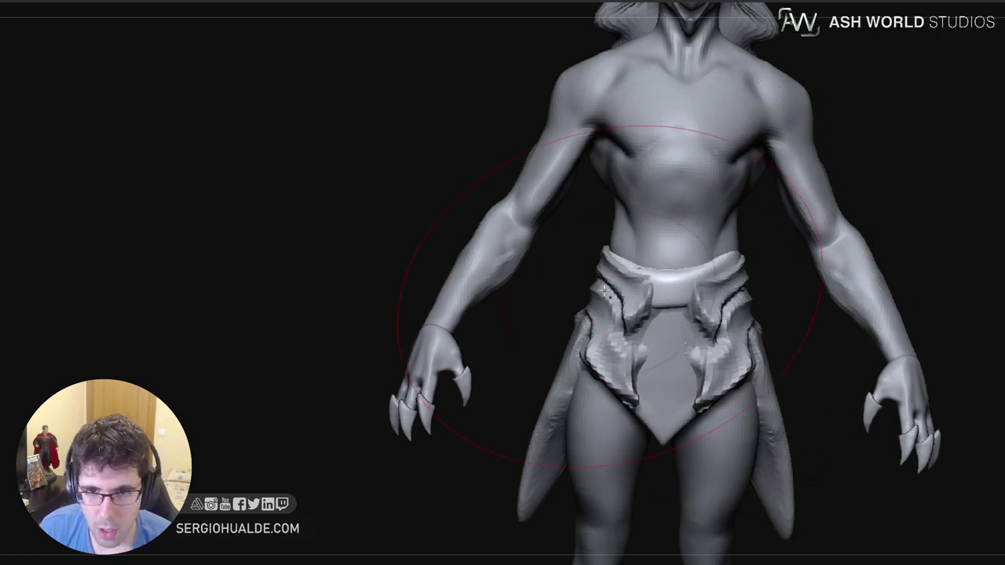
pyautogui.moveTo(604, 291)
pyautogui.mouseDown(button='right')
pyautogui.moveTo(588, 291)
pyautogui.moveTo(618, 293)
pyautogui.mouseUp(button='right')
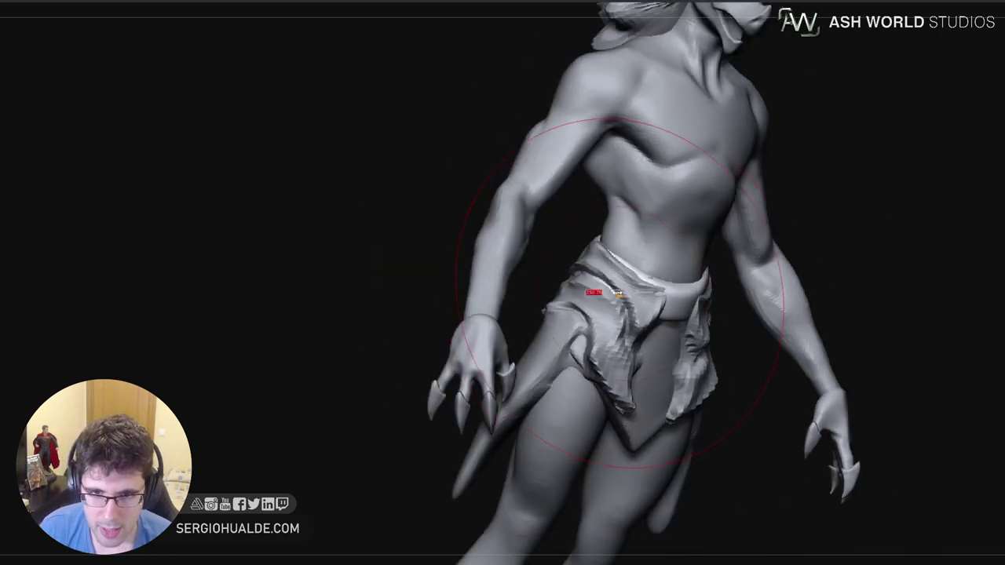
pyautogui.moveTo(617, 293)
pyautogui.mouseDown()
pyautogui.moveTo(602, 282)
pyautogui.moveTo(616, 295)
pyautogui.mouseUp()
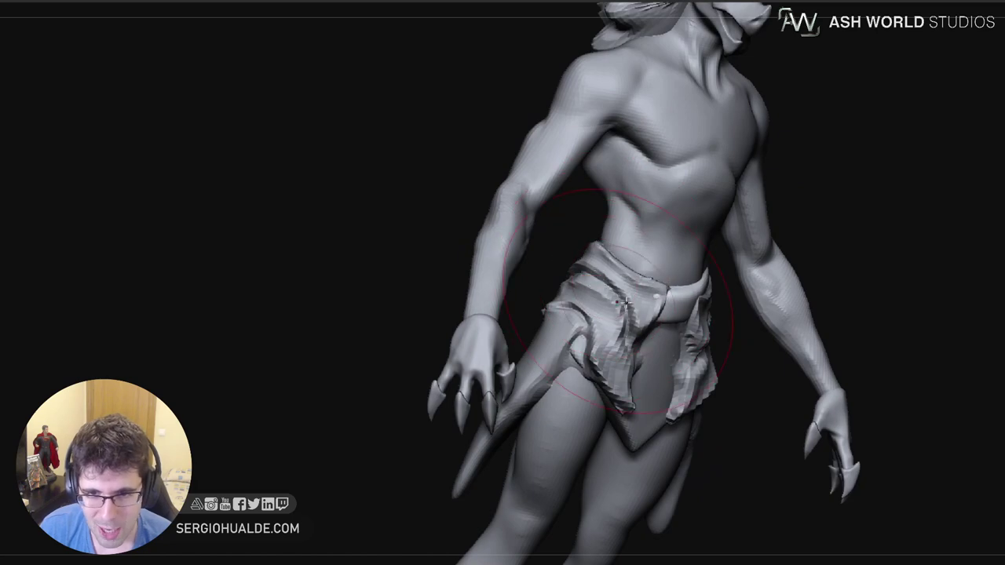
# Push the belt's sides outward and upward so it wraps over the top edge of the hip folds
pyautogui.moveTo(626, 302); pyautogui.dragTo(585, 303, button='right')
pyautogui.moveTo(762, 296); pyautogui.dragTo(677, 295, button='right')
pyautogui.moveTo(773, 278); pyautogui.dragTo(751, 278)
pyautogui.moveTo(820, 291); pyautogui.dragTo(784, 292, button='right')
pyautogui.press('s')
pyautogui.moveTo(793, 287)
pyautogui.mouseDown()
pyautogui.moveTo(815, 265)
pyautogui.moveTo(835, 264)
pyautogui.mouseUp()
pyautogui.moveTo(837, 277); pyautogui.dragTo(945, 276, button='right')
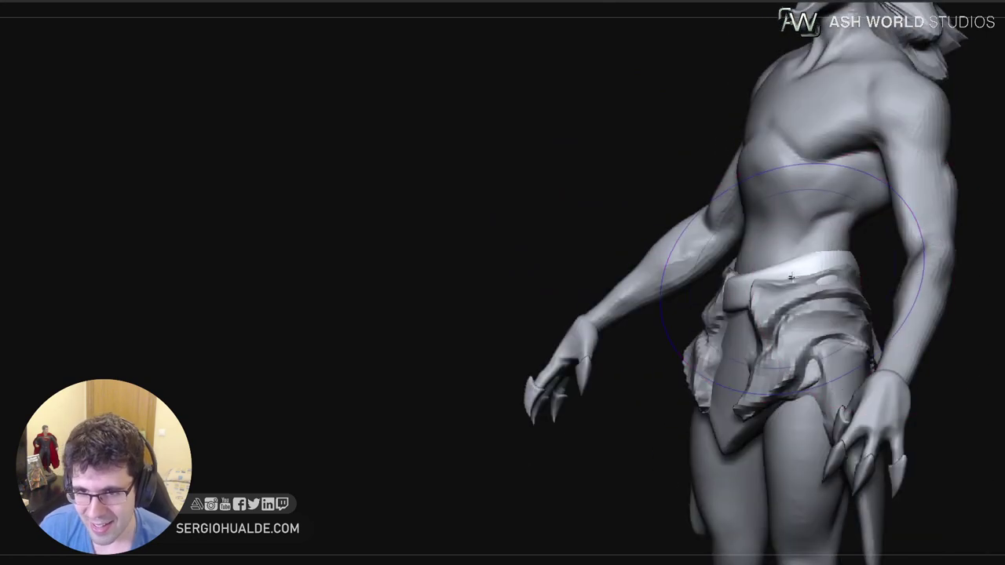
pyautogui.moveTo(790, 276); pyautogui.dragTo(851, 286, button='right')
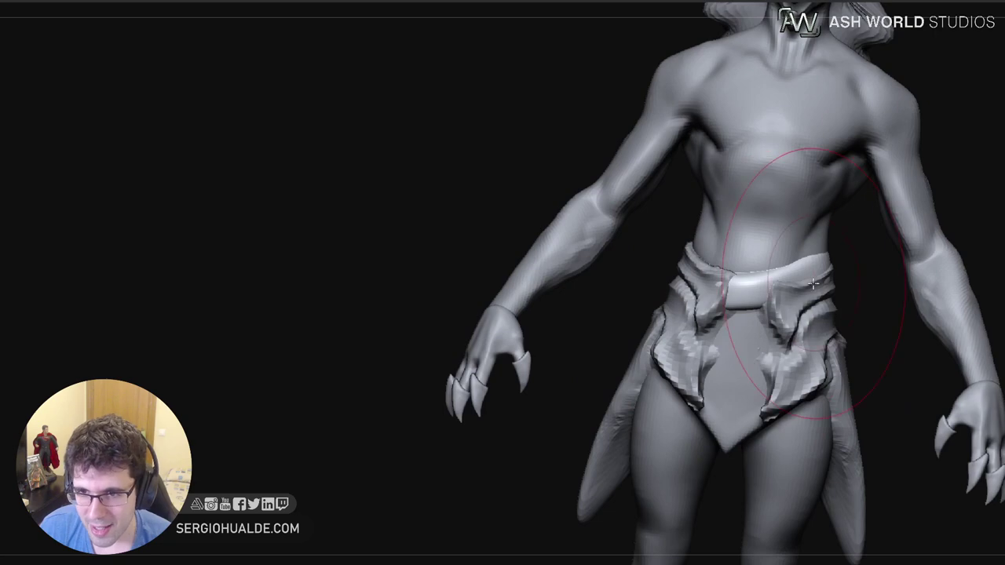
# Duplicate the belt, then scale down and rotate the copy into a small upright knot at the front centre of the waist
pyautogui.moveTo(823, 261); pyautogui.dragTo(731, 292, button='right')
pyautogui.moveTo(873, 268)
pyautogui.keyDown('alt'); pyautogui.mouseDown(button='right')
pyautogui.moveTo(751, 325)
pyautogui.moveTo(816, 324)
pyautogui.moveTo(785, 319)
pyautogui.moveTo(775, 292)
pyautogui.moveTo(847, 316)
pyautogui.moveTo(772, 306)
pyautogui.moveTo(813, 307)
pyautogui.moveTo(811, 294)
pyautogui.moveTo(710, 319)
pyautogui.mouseUp(button='right'); pyautogui.keyUp('alt')
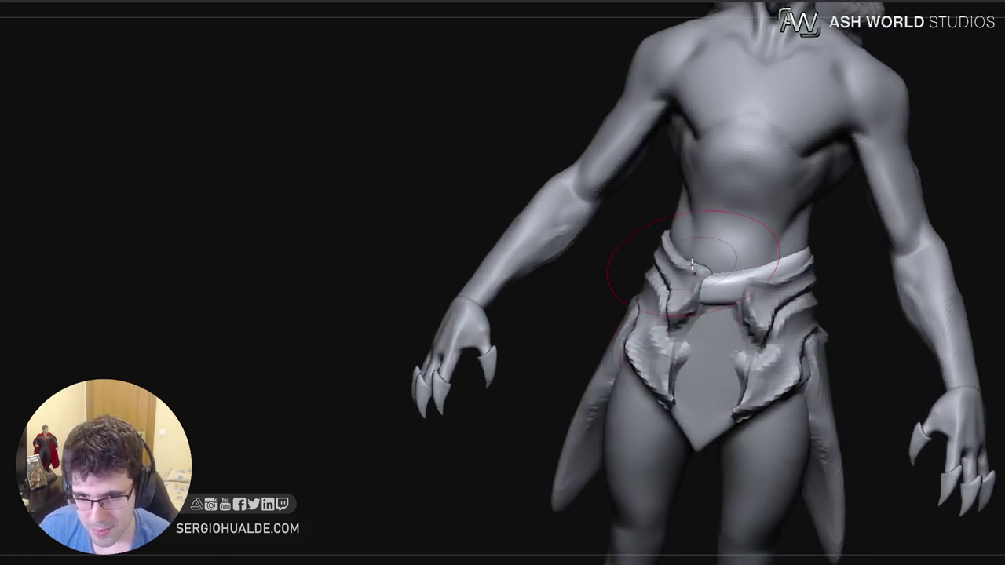
pyautogui.moveTo(692, 266)
pyautogui.mouseDown(button='right')
pyautogui.moveTo(675, 328)
pyautogui.moveTo(761, 324)
pyautogui.mouseUp(button='right')
pyautogui.moveTo(703, 314)
pyautogui.keyDown('ctrl'); pyautogui.mouseDown(button='right')
pyautogui.moveTo(697, 346)
pyautogui.moveTo(686, 317)
pyautogui.mouseUp(button='right'); pyautogui.keyUp('ctrl')
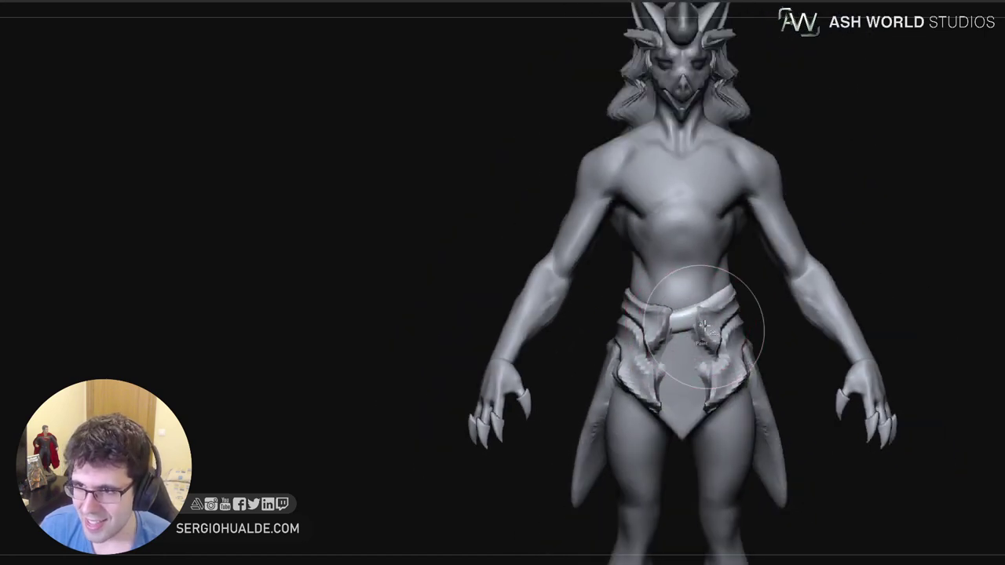
pyautogui.press('w')
pyautogui.hotkey('alt', 'shift', 's')
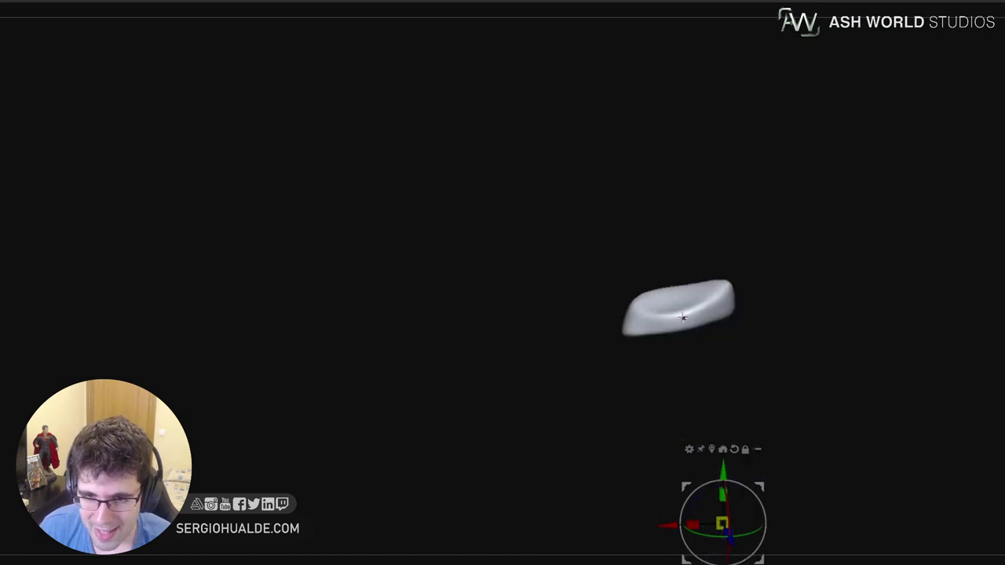
pyautogui.keyDown('alt'); pyautogui.click(682, 314); pyautogui.keyUp('alt')
pyautogui.hotkey('alt', 'shift', 's')
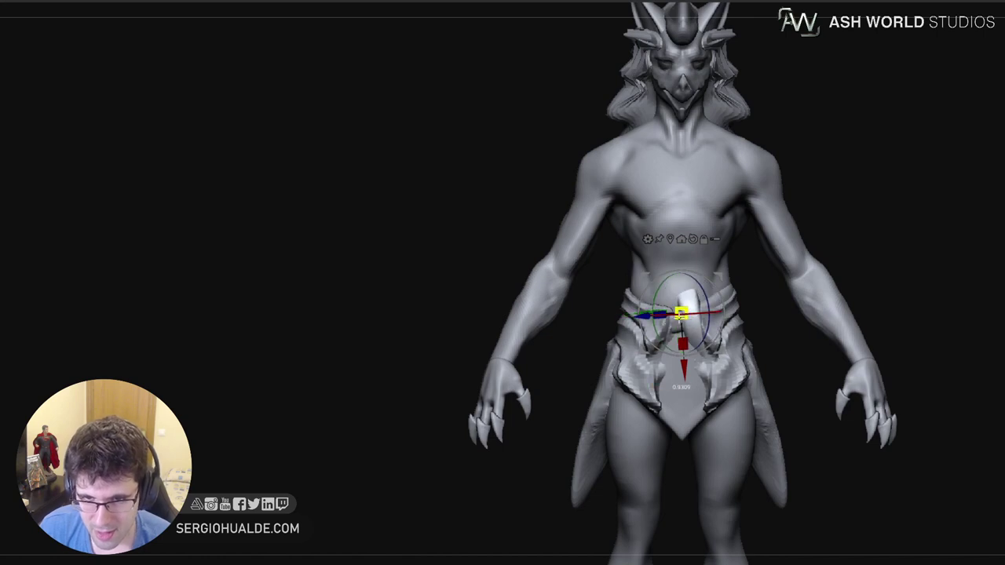
pyautogui.moveTo(657, 295); pyautogui.dragTo(624, 306, button='right')
pyautogui.moveTo(713, 280)
pyautogui.mouseDown()
pyautogui.moveTo(699, 290)
pyautogui.moveTo(710, 284)
pyautogui.mouseUp()
# Reshape the small knot with the brush from several angles so it wraps around the front of the belt
pyautogui.press('q')
pyautogui.moveTo(645, 329); pyautogui.dragTo(688, 339, button='right')
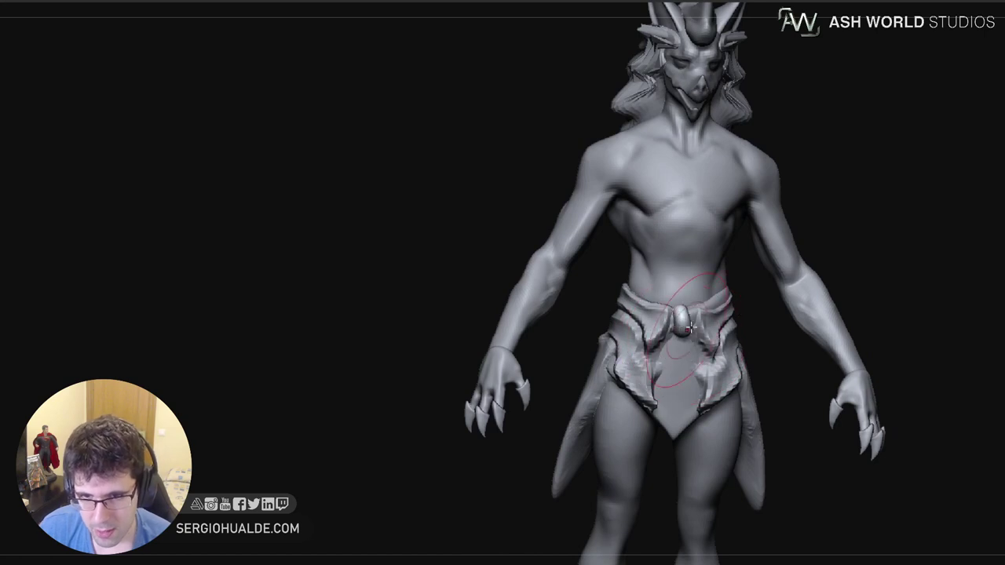
pyautogui.moveTo(690, 328)
pyautogui.mouseDown(button='right')
pyautogui.moveTo(697, 335)
pyautogui.moveTo(674, 330)
pyautogui.moveTo(701, 332)
pyautogui.moveTo(677, 342)
pyautogui.mouseUp(button='right')
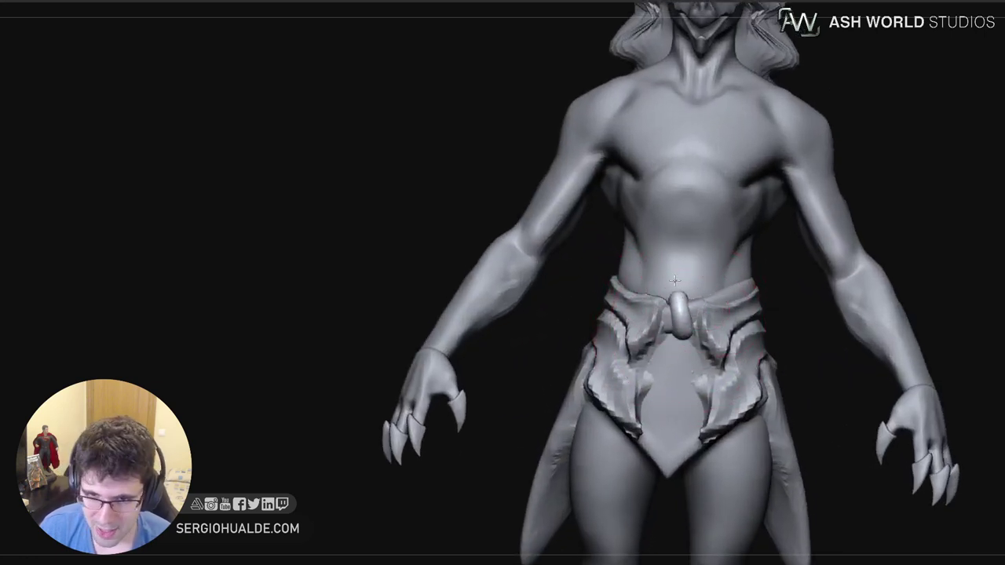
pyautogui.moveTo(679, 346)
pyautogui.mouseDown(button='right')
pyautogui.moveTo(705, 311)
pyautogui.moveTo(696, 318)
pyautogui.mouseUp(button='right')
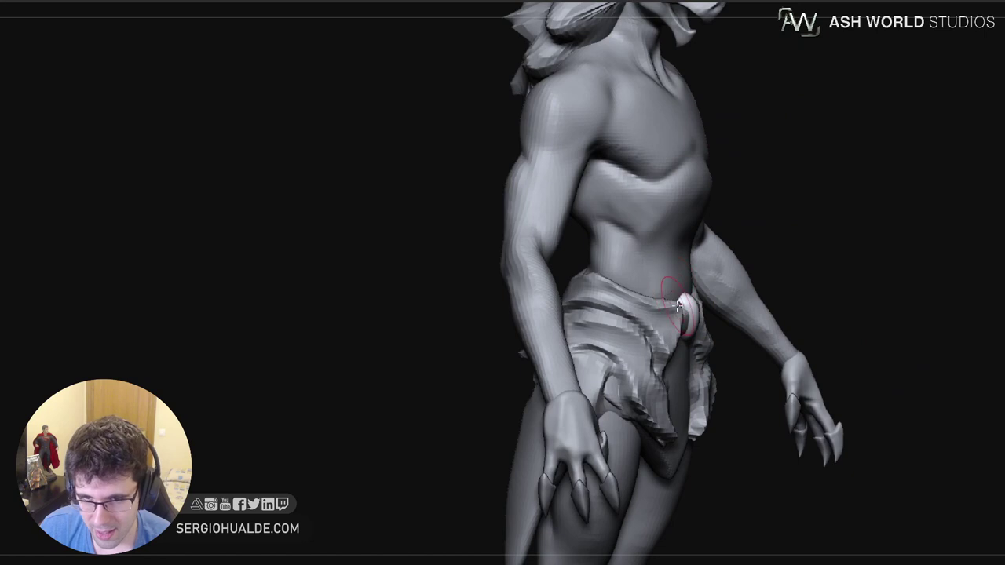
pyautogui.hotkey('alt', 's')
pyautogui.hotkey('alt', 's')
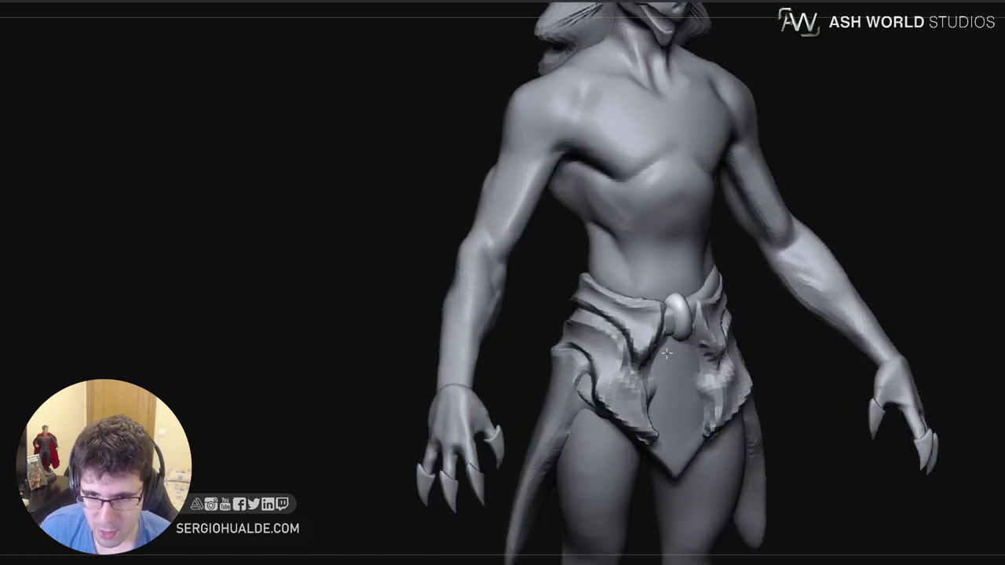
pyautogui.moveTo(673, 310); pyautogui.dragTo(656, 323, button='right')
# Copy the knot downward and stretch the copy into a long strand hanging beside the front of the loincloth
pyautogui.press('w')
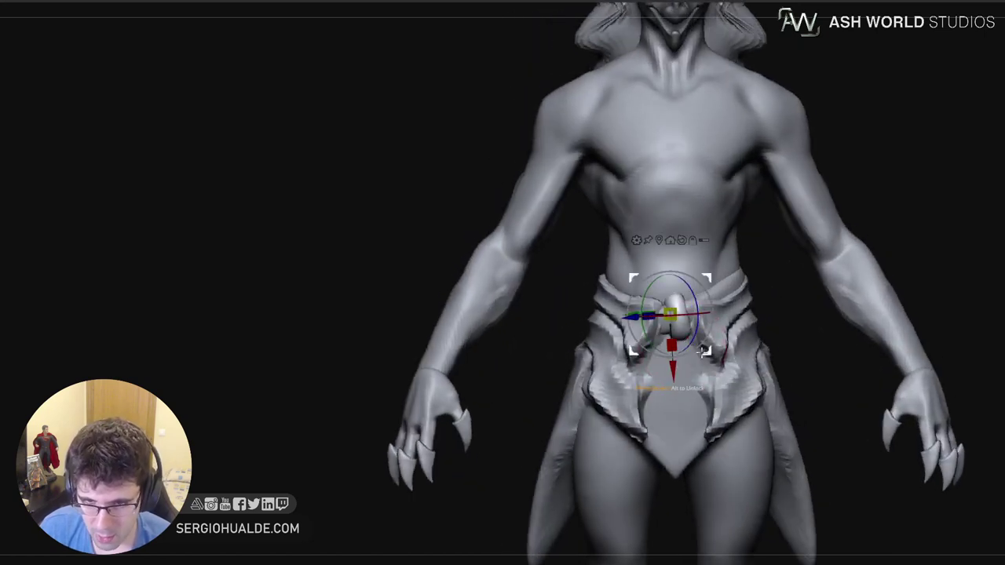
pyautogui.keyDown('ctrl'); pyautogui.moveTo(703, 351); pyautogui.dragTo(712, 391); pyautogui.keyUp('ctrl')
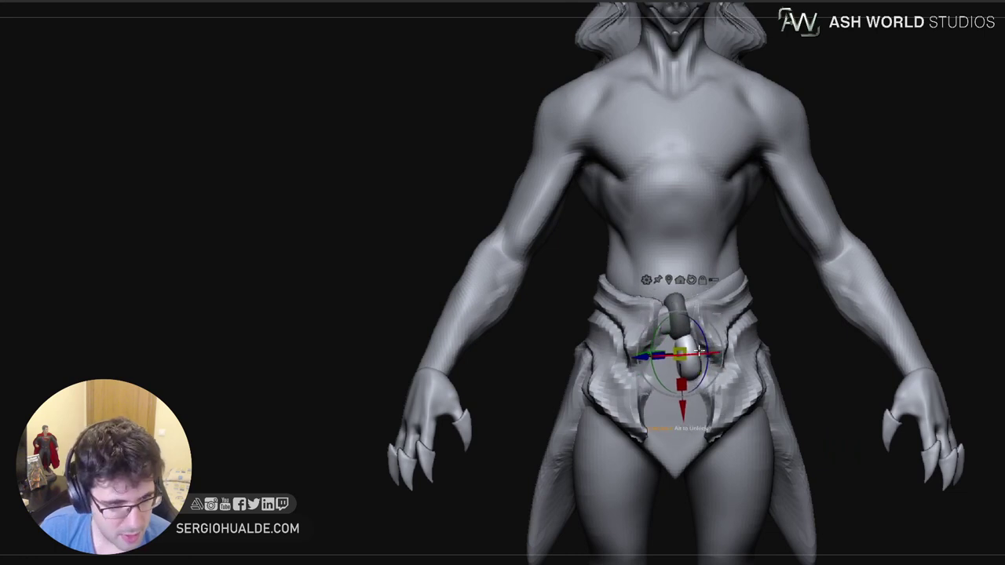
pyautogui.press('q')
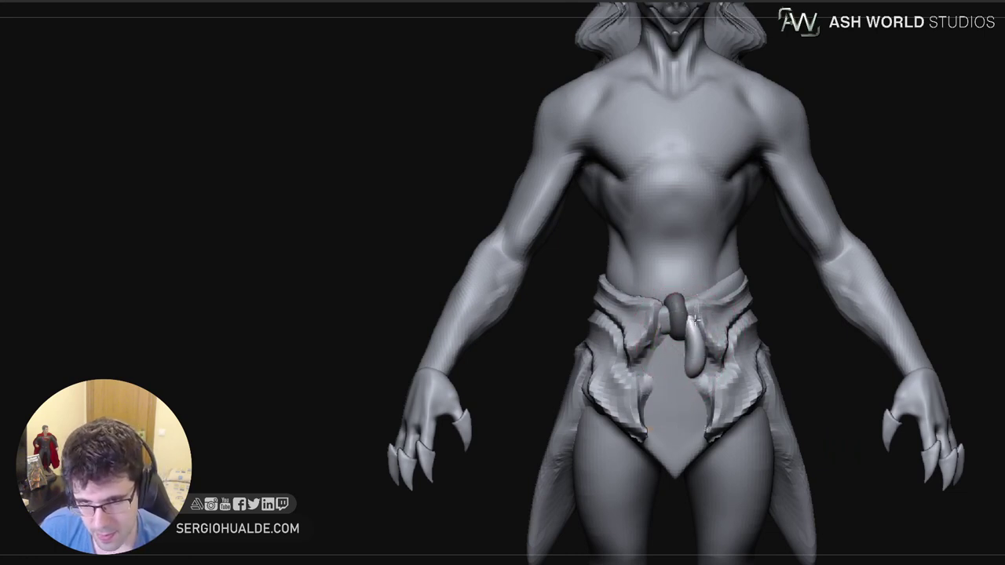
pyautogui.moveTo(695, 319); pyautogui.dragTo(719, 325, button='right')
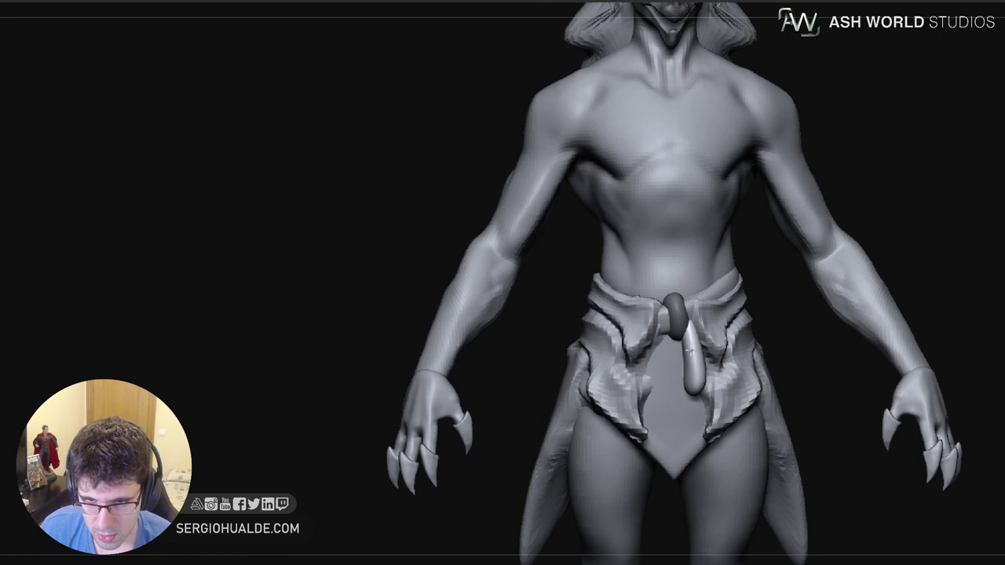
pyautogui.moveTo(699, 376); pyautogui.dragTo(714, 374, button='right')
# Copy the hanging strand to the other side of the knot, adjust its shape and clear the mask
pyautogui.press('w')
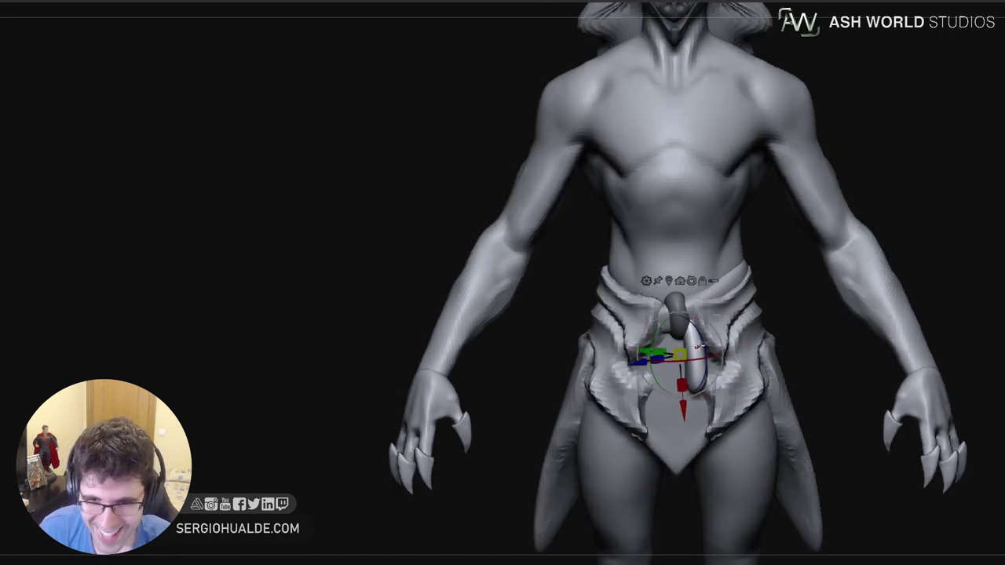
pyautogui.keyDown('ctrl'); pyautogui.moveTo(718, 317); pyautogui.dragTo(697, 324); pyautogui.keyUp('ctrl')
pyautogui.press('q')
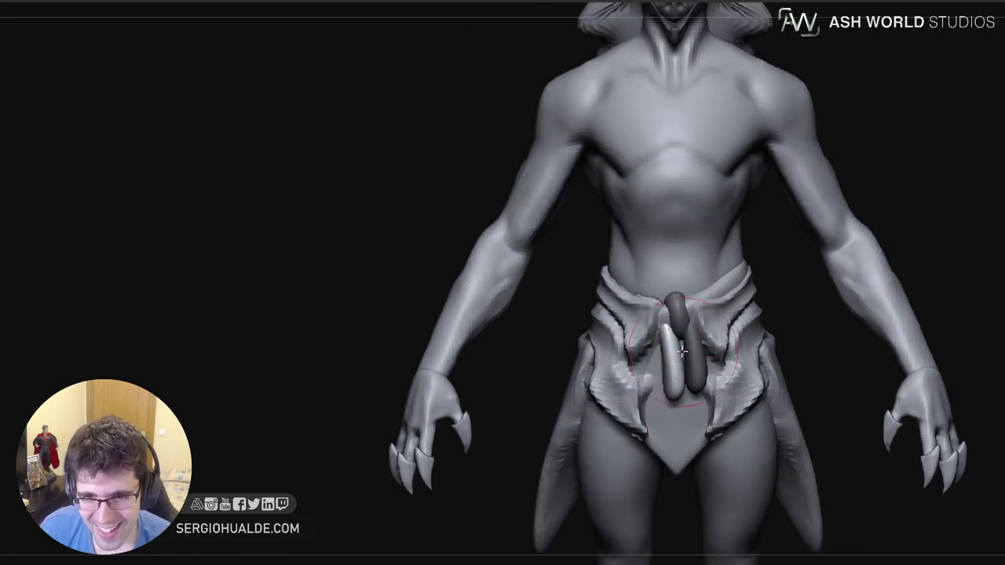
pyautogui.moveTo(673, 375); pyautogui.dragTo(663, 368)
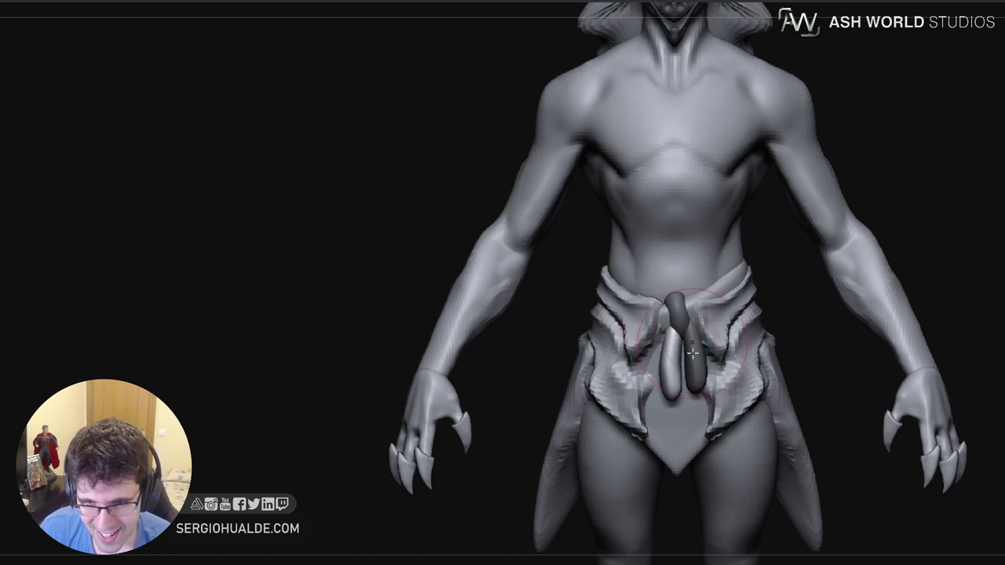
pyautogui.keyDown('ctrl'); pyautogui.moveTo(660, 350); pyautogui.dragTo(684, 290, button='right'); pyautogui.keyUp('ctrl')
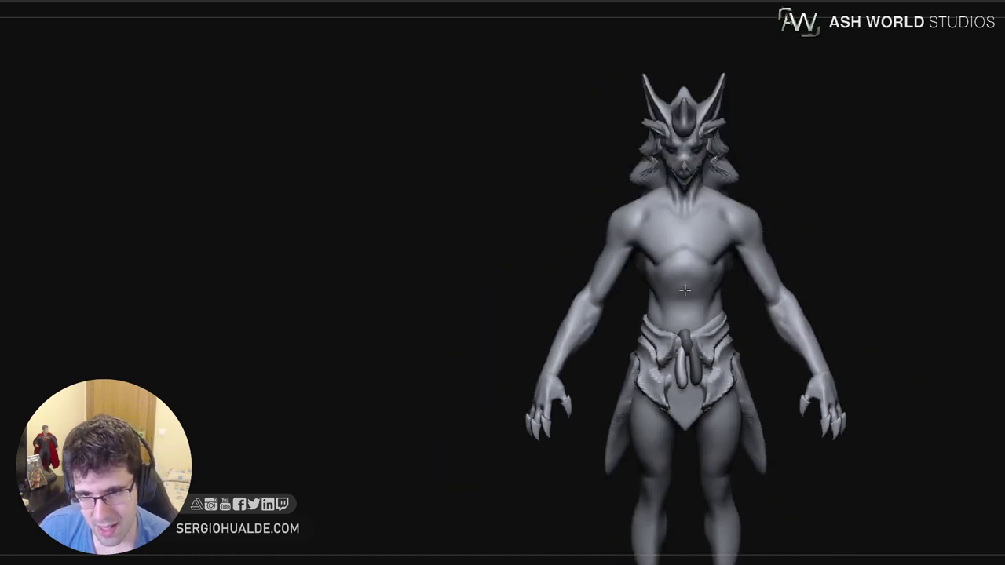
pyautogui.keyDown('ctrl'); pyautogui.moveTo(820, 257); pyautogui.dragTo(840, 275); pyautogui.keyUp('ctrl')
# Select the layered hip folds and adjust their upper edge around the waist from the front, side and back
pyautogui.moveTo(722, 361)
pyautogui.keyDown('alt'); pyautogui.mouseDown(button='right')
pyautogui.moveTo(702, 342)
pyautogui.moveTo(723, 369)
pyautogui.mouseUp(button='right'); pyautogui.keyUp('alt')
pyautogui.keyDown('alt'); pyautogui.click(702, 344); pyautogui.keyUp('alt')
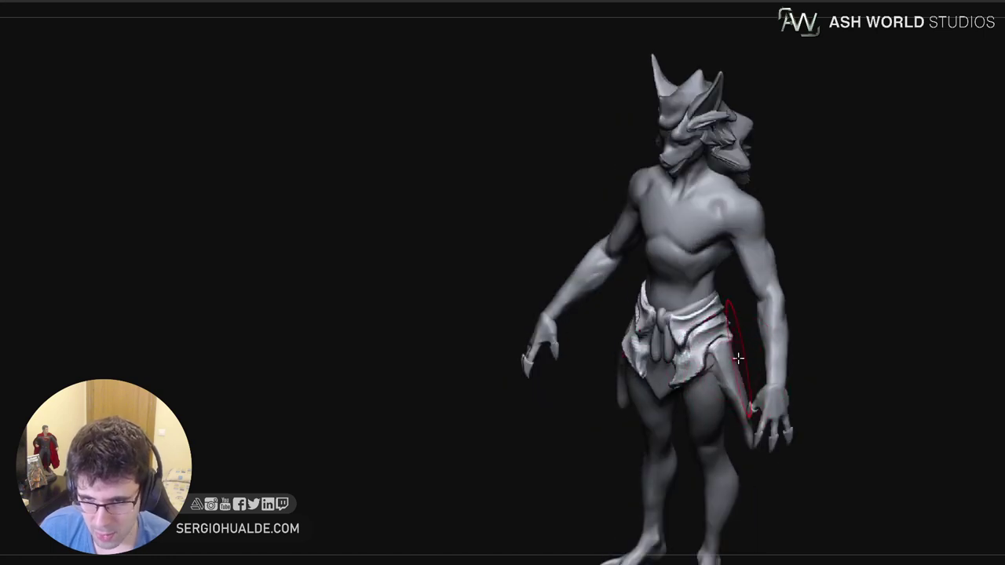
pyautogui.moveTo(731, 334)
pyautogui.mouseDown(button='right')
pyautogui.moveTo(736, 322)
pyautogui.moveTo(634, 310)
pyautogui.mouseUp(button='right')
pyautogui.moveTo(642, 303); pyautogui.dragTo(639, 301)
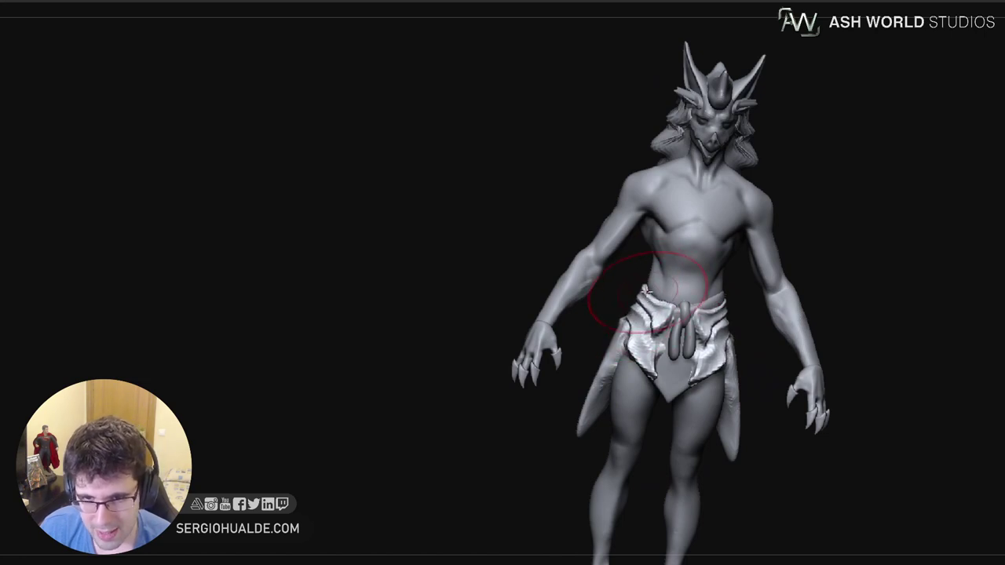
pyautogui.moveTo(645, 290); pyautogui.dragTo(660, 305, button='right')
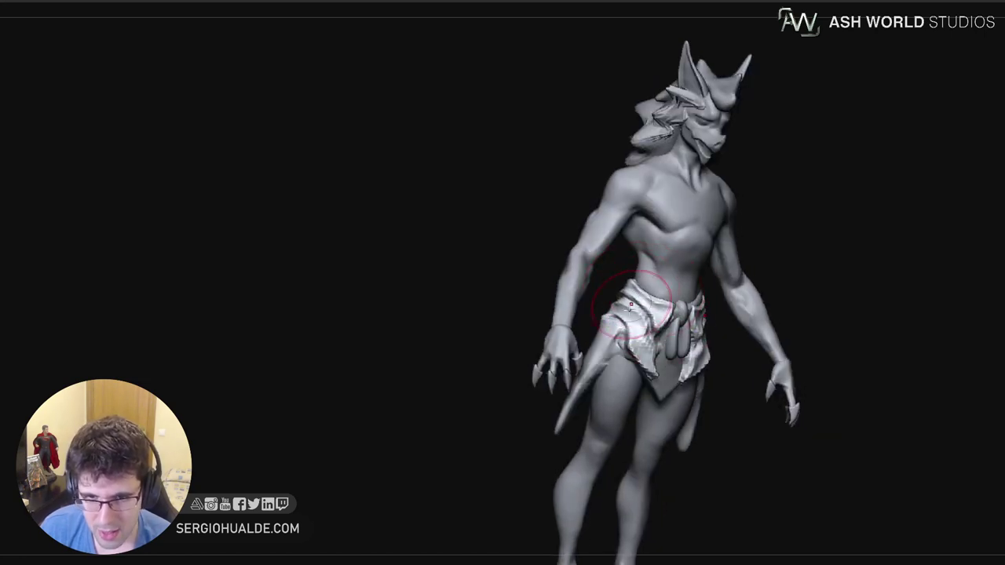
pyautogui.moveTo(630, 302); pyautogui.dragTo(692, 366, button='right')
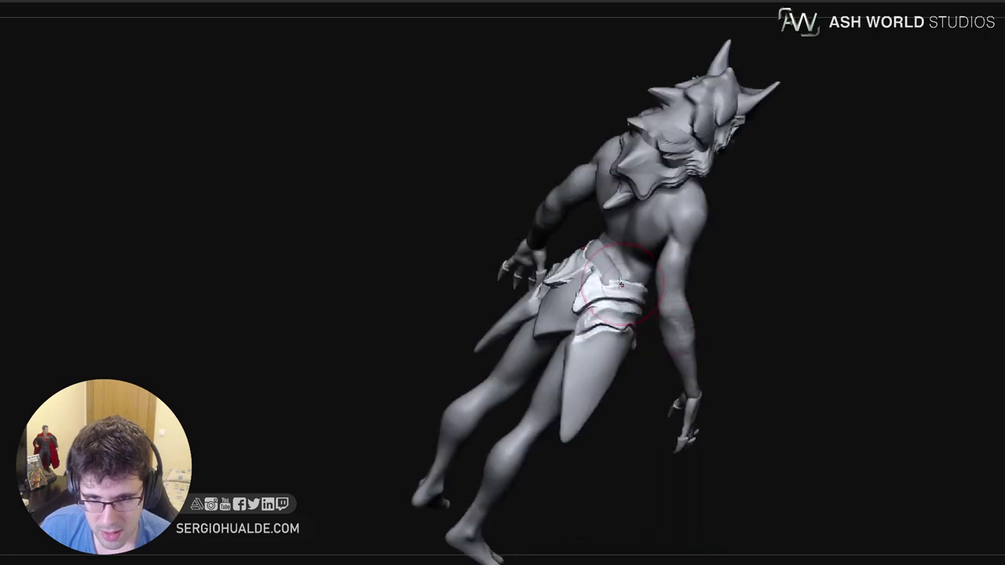
pyautogui.moveTo(609, 286)
pyautogui.mouseDown(button='right')
pyautogui.moveTo(632, 303)
pyautogui.moveTo(603, 292)
pyautogui.moveTo(620, 267)
pyautogui.mouseUp(button='right')
pyautogui.moveTo(640, 304); pyautogui.dragTo(561, 320, button='right')
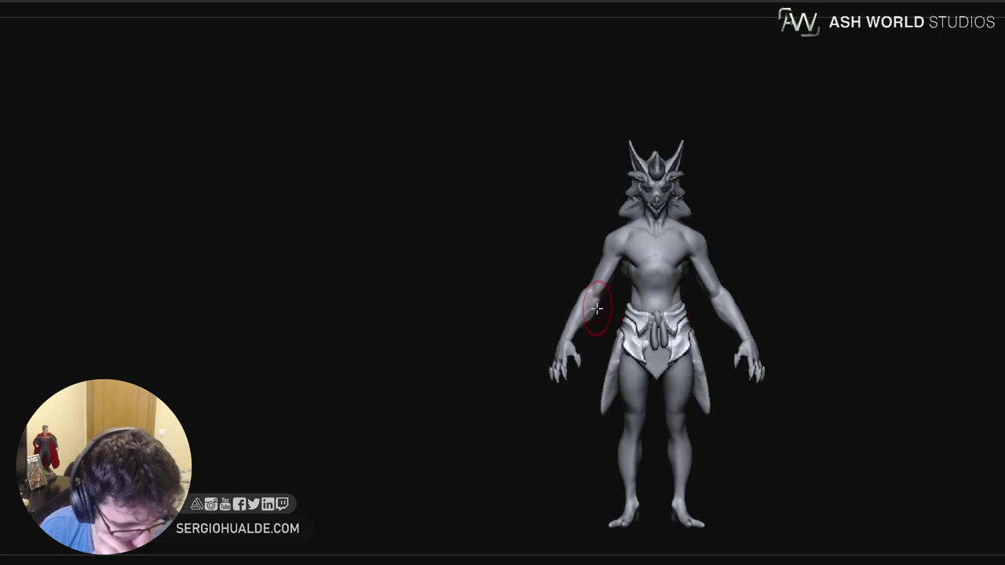
# Isolate the body and push the inner thighs inward to narrow the gap between the legs
pyautogui.keyDown('alt'); pyautogui.moveTo(797, 303); pyautogui.dragTo(733, 271, button='right'); pyautogui.keyUp('alt')
pyautogui.keyDown('ctrl'); pyautogui.moveTo(734, 272); pyautogui.dragTo(656, 384, button='right'); pyautogui.keyUp('ctrl')
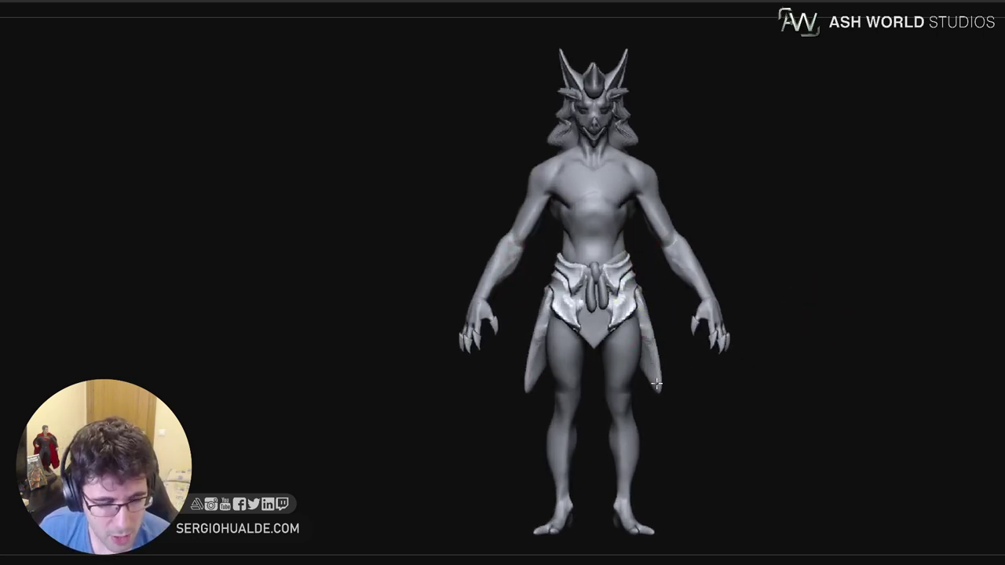
pyautogui.keyDown('alt'); pyautogui.click(618, 372); pyautogui.keyUp('alt')
pyautogui.hotkey('alt', 's')
pyautogui.keyDown('ctrl'); pyautogui.moveTo(615, 371); pyautogui.dragTo(603, 330, button='right'); pyautogui.keyUp('ctrl')
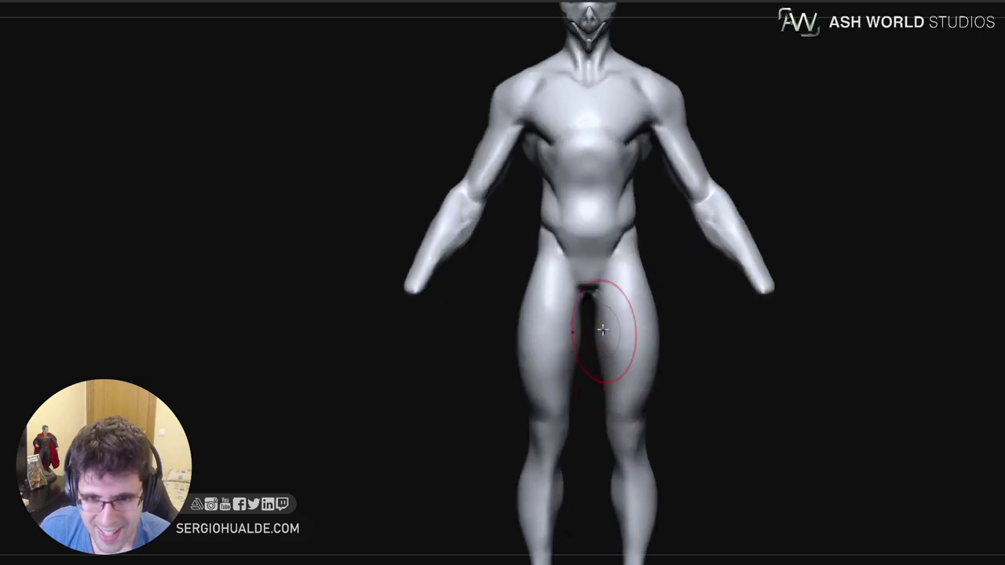
pyautogui.press('s')
pyautogui.moveTo(595, 339); pyautogui.dragTo(600, 340)
pyautogui.moveTo(582, 341); pyautogui.dragTo(598, 342, button='right')
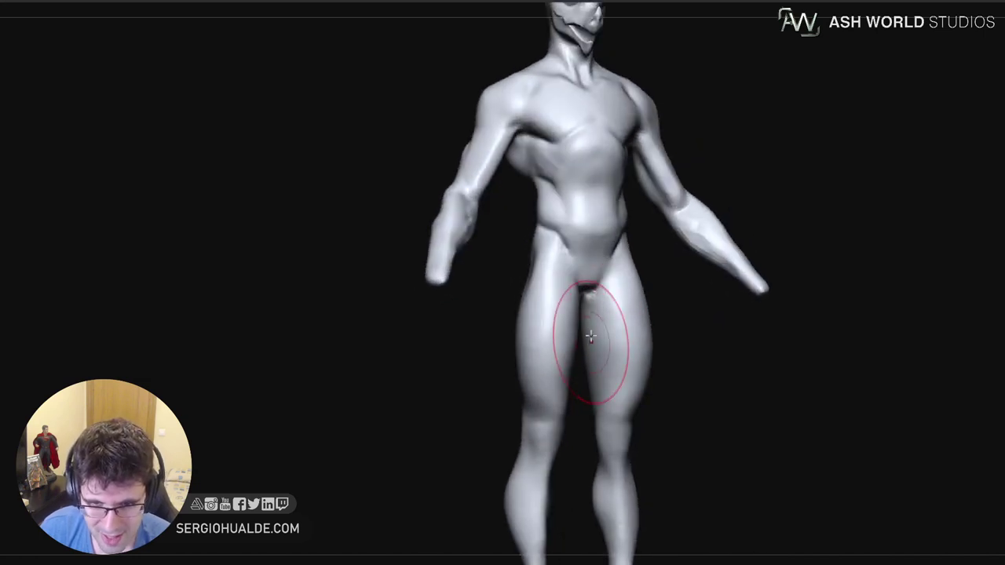
# Reshape the inner knees with a resized brush and smooth the transition between thighs and knees
pyautogui.moveTo(613, 401)
pyautogui.mouseDown(button='right')
pyautogui.moveTo(596, 412)
pyautogui.moveTo(606, 370)
pyautogui.moveTo(594, 397)
pyautogui.mouseUp(button='right')
pyautogui.press('s')
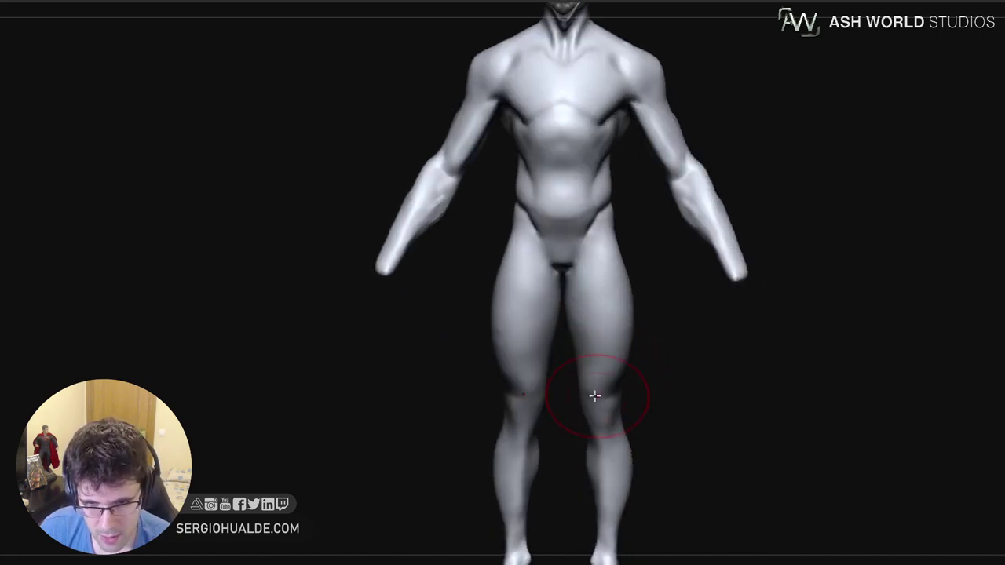
pyautogui.moveTo(594, 397); pyautogui.dragTo(593, 399)
pyautogui.moveTo(592, 400)
pyautogui.mouseDown(button='right')
pyautogui.moveTo(614, 389)
pyautogui.moveTo(585, 395)
pyautogui.mouseUp(button='right')
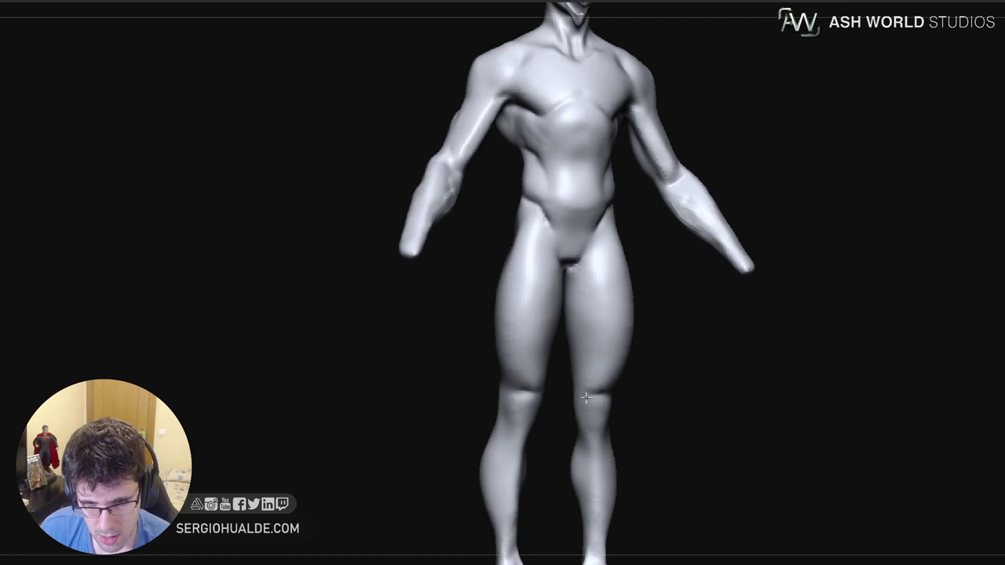
pyautogui.keyDown('shift'); pyautogui.moveTo(597, 392); pyautogui.dragTo(603, 394); pyautogui.keyUp('shift')
pyautogui.moveTo(610, 385); pyautogui.dragTo(592, 397, button='right')
pyautogui.keyDown('shift'); pyautogui.moveTo(592, 410); pyautogui.dragTo(595, 416); pyautogui.keyUp('shift')
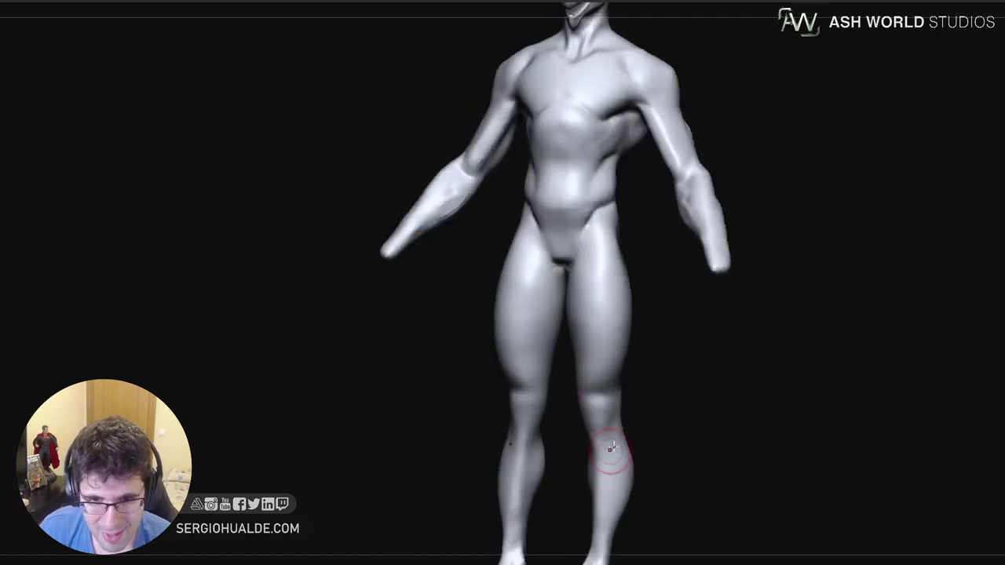
pyautogui.moveTo(605, 450); pyautogui.dragTo(594, 401, button='right')
# Refine the inner contour of the thighs from the crotch down to just above the knees
pyautogui.moveTo(598, 315); pyautogui.dragTo(611, 307, button='right')
pyautogui.moveTo(557, 294); pyautogui.dragTo(559, 301)
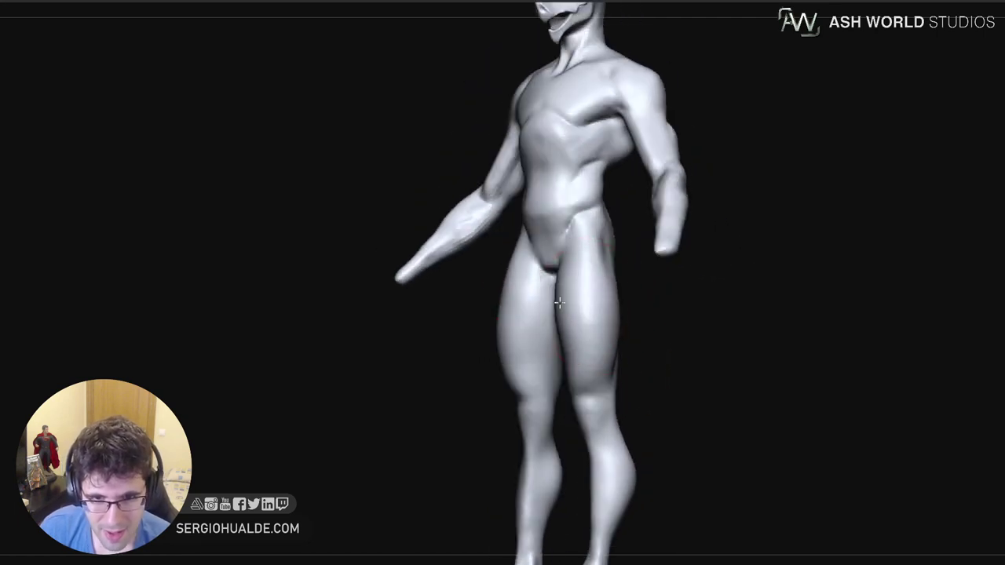
pyautogui.moveTo(565, 300); pyautogui.dragTo(587, 314, button='right')
pyautogui.moveTo(560, 355); pyautogui.dragTo(558, 367)
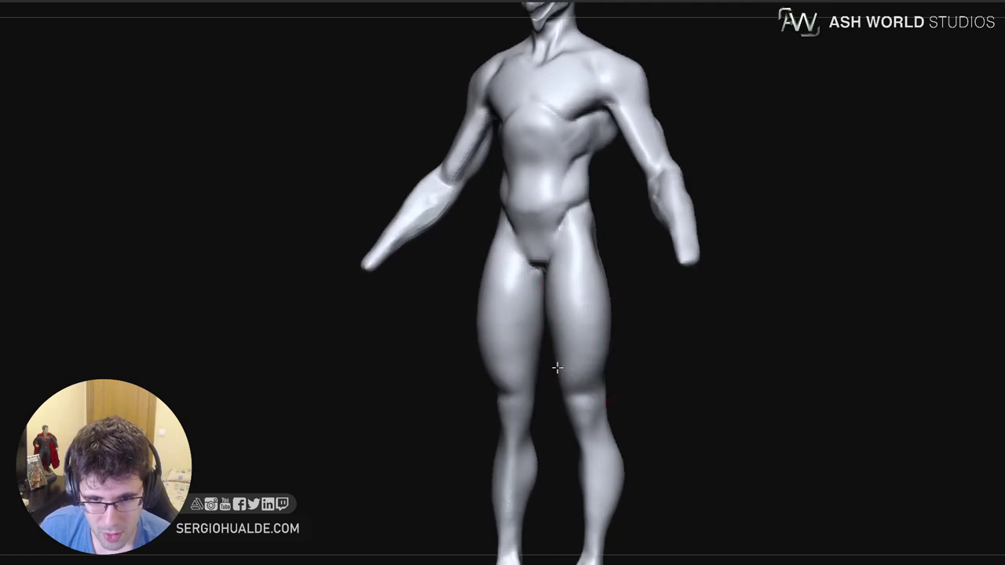
pyautogui.moveTo(562, 377); pyautogui.dragTo(586, 384, button='right')
pyautogui.moveTo(553, 369); pyautogui.dragTo(559, 377)
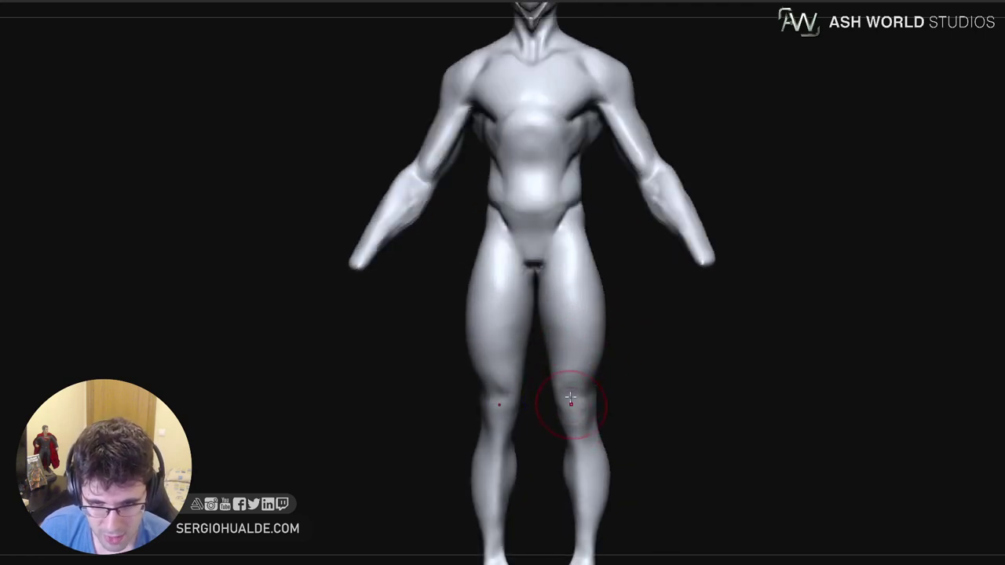
# Refine the contour of the lower thighs just above the knees, working from the front and at an angle
pyautogui.moveTo(580, 416); pyautogui.dragTo(616, 412, button='right')
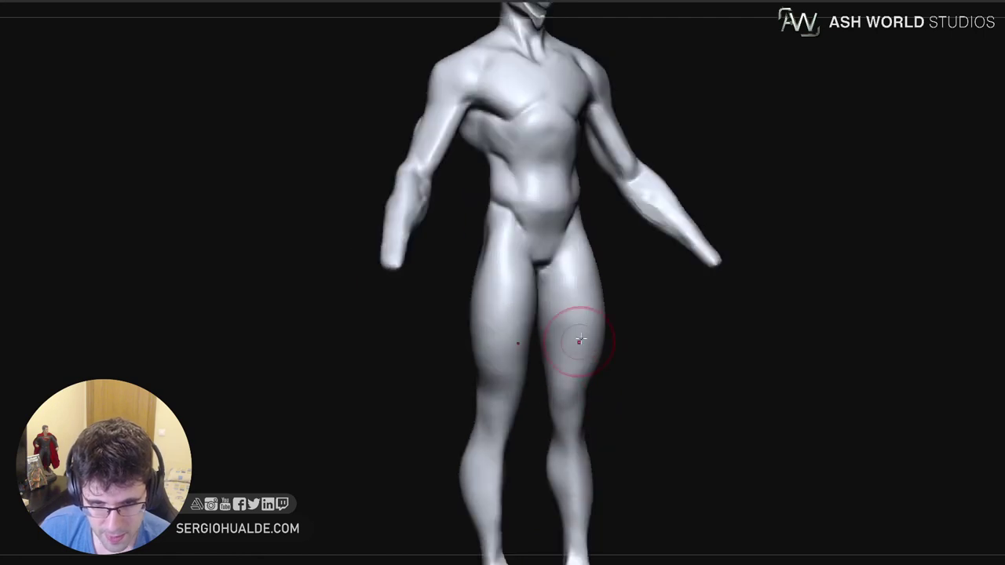
pyautogui.moveTo(578, 359); pyautogui.dragTo(588, 395)
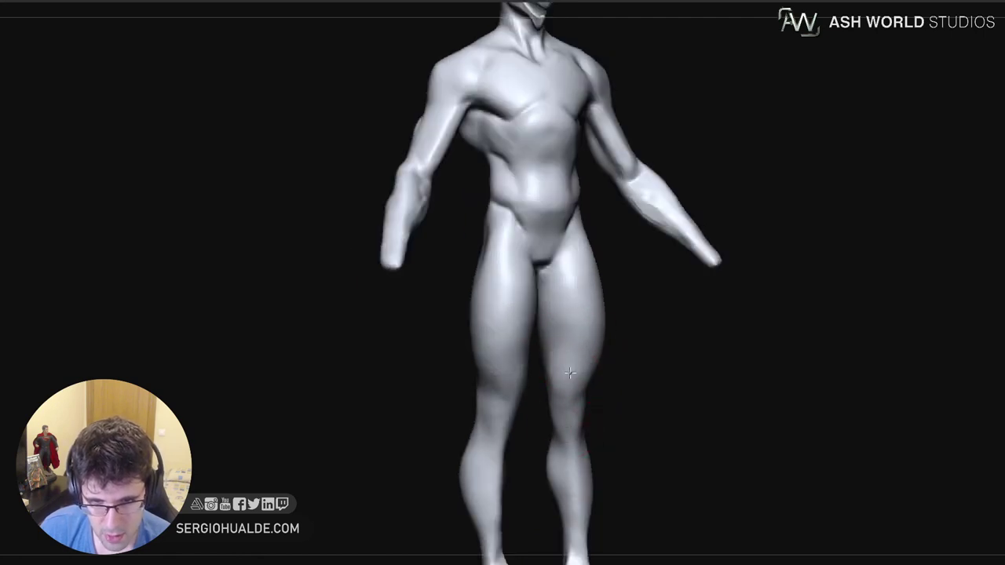
pyautogui.moveTo(570, 372)
pyautogui.mouseDown(button='right')
pyautogui.moveTo(555, 379)
pyautogui.moveTo(586, 393)
pyautogui.mouseUp(button='right')
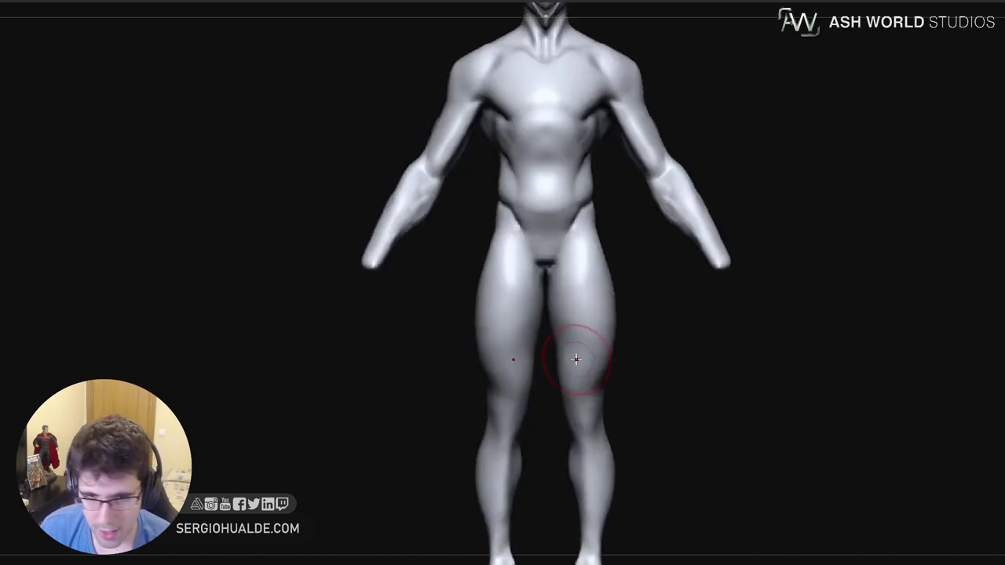
pyautogui.moveTo(576, 360); pyautogui.dragTo(562, 361)
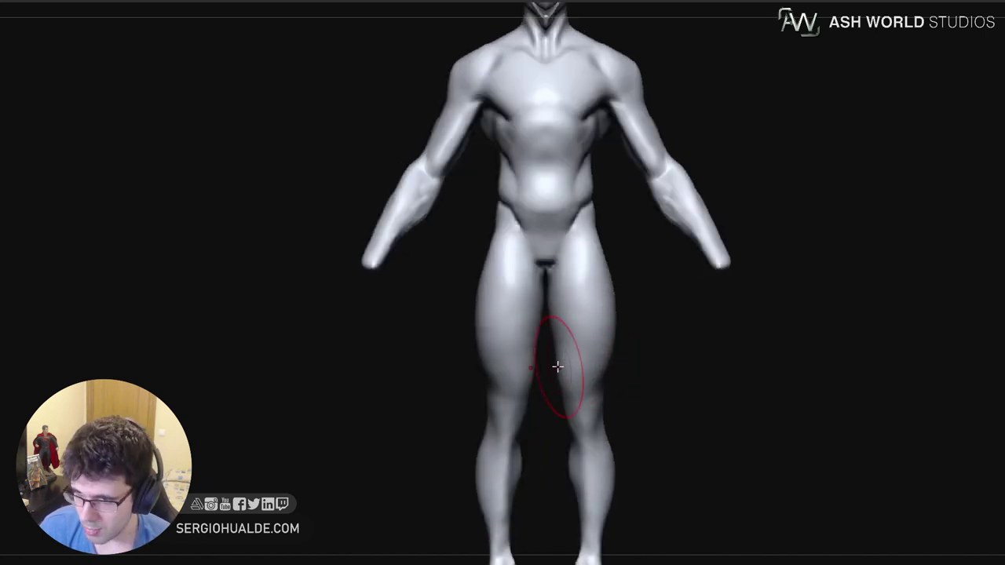
pyautogui.moveTo(563, 362)
pyautogui.mouseDown(button='right')
pyautogui.moveTo(576, 381)
pyautogui.moveTo(585, 313)
pyautogui.mouseUp(button='right')
pyautogui.press('s')
pyautogui.moveTo(571, 354); pyautogui.dragTo(600, 355, button='right')
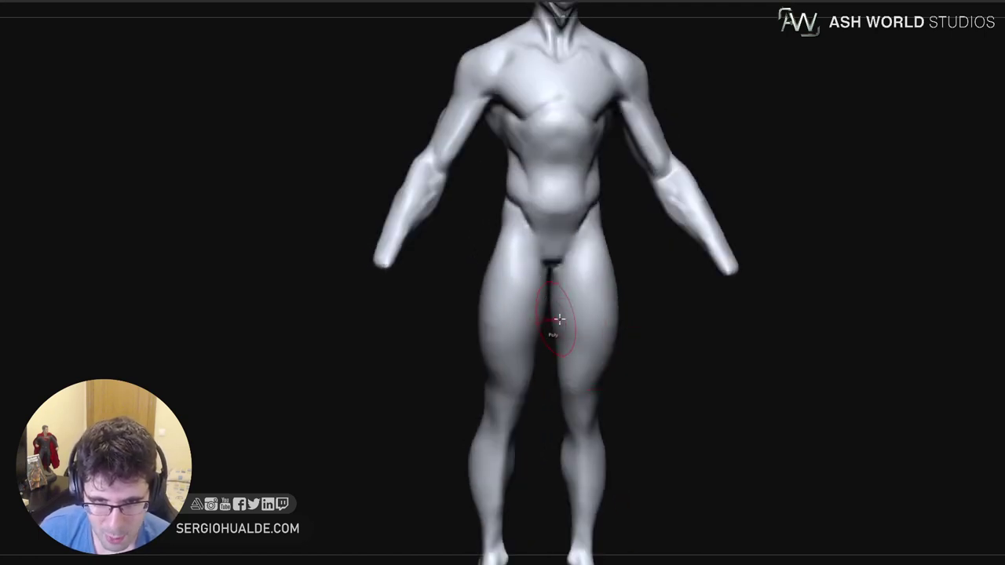
# Add volume along the upper inner thighs below the crotch and smooth it down toward the knees
pyautogui.moveTo(558, 319); pyautogui.dragTo(576, 314, button='right')
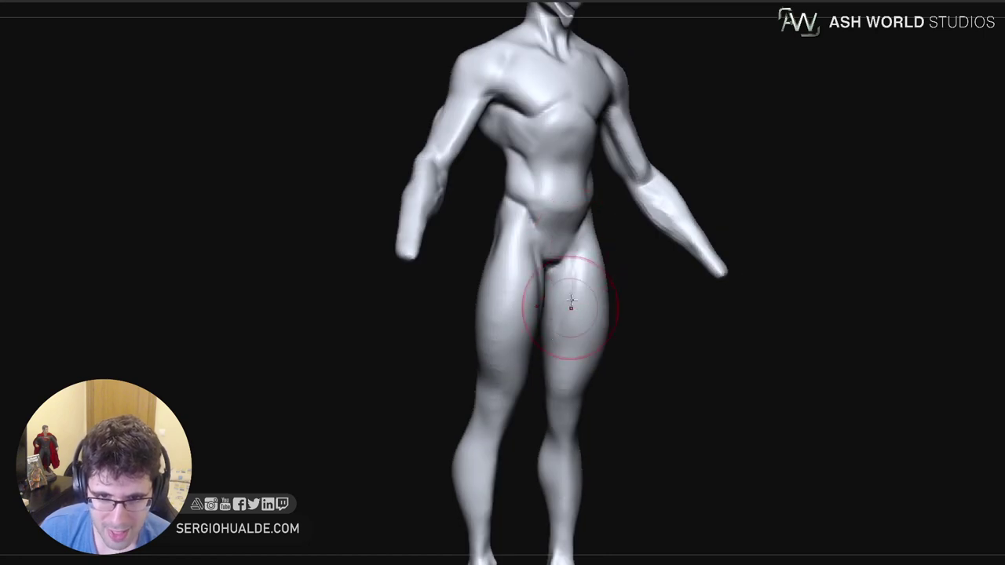
pyautogui.moveTo(576, 270); pyautogui.dragTo(567, 311)
pyautogui.moveTo(562, 356); pyautogui.dragTo(549, 356, button='right')
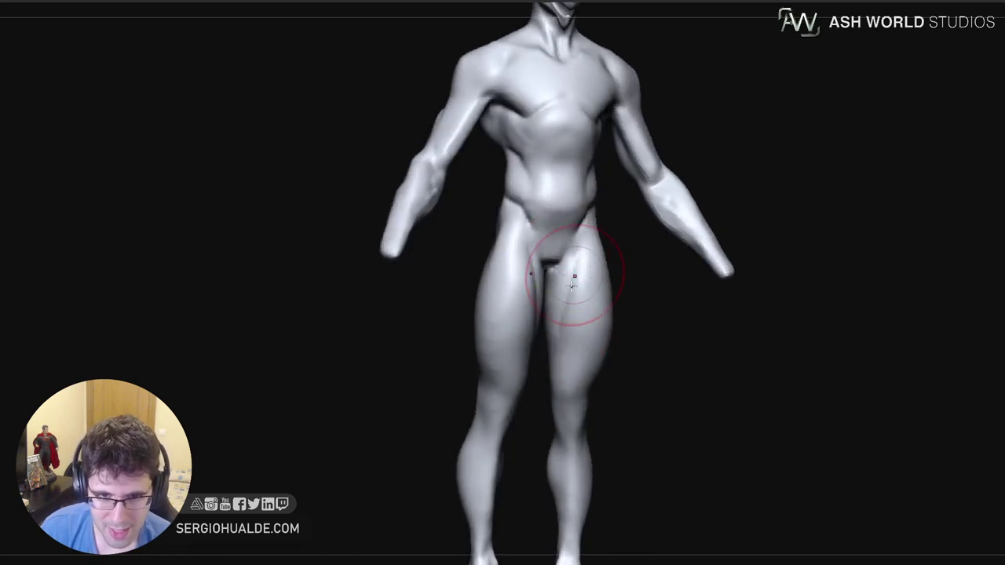
pyautogui.moveTo(574, 274); pyautogui.dragTo(566, 334)
pyautogui.moveTo(565, 381); pyautogui.dragTo(583, 379, button='right')
pyautogui.keyDown('shift'); pyautogui.moveTo(583, 276); pyautogui.dragTo(562, 353); pyautogui.keyUp('shift')
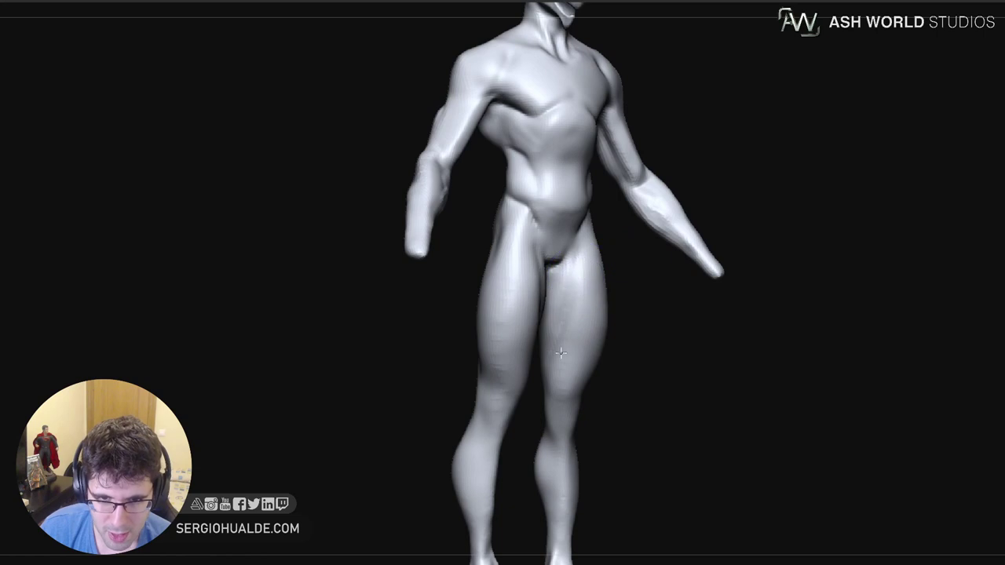
pyautogui.moveTo(598, 318)
pyautogui.mouseDown(button='right')
pyautogui.moveTo(583, 333)
pyautogui.moveTo(599, 326)
pyautogui.mouseUp(button='right')
pyautogui.moveTo(574, 263); pyautogui.dragTo(552, 326)
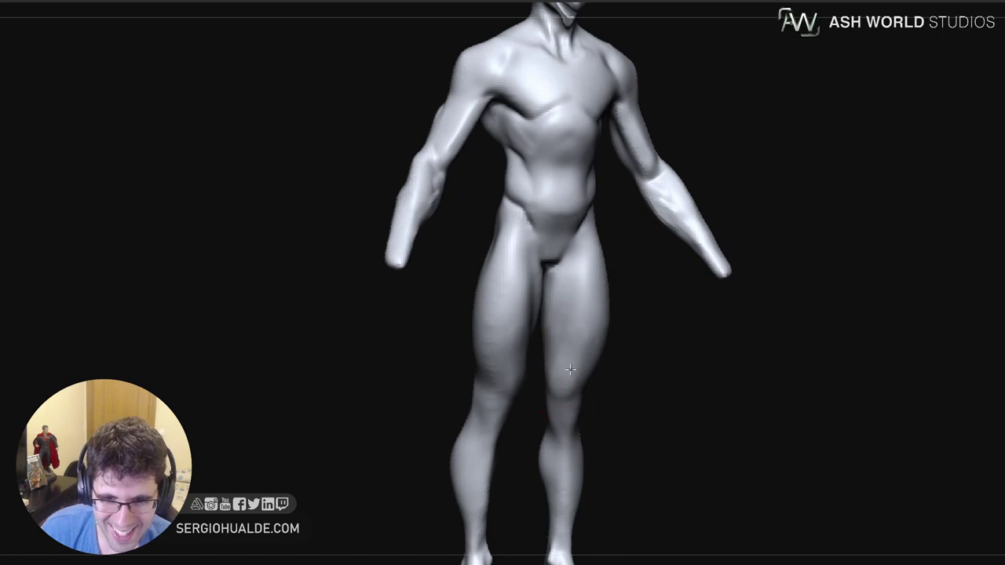
pyautogui.moveTo(573, 309); pyautogui.dragTo(573, 329, button='right')
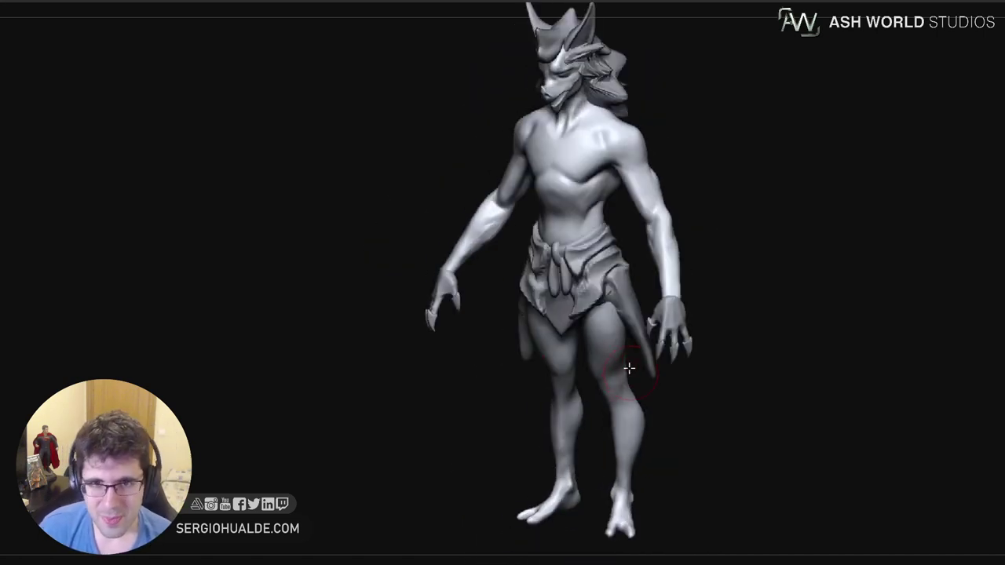
# Examine the full figure's proportions from the front, comparing the dressed character with the isolated body
pyautogui.keyDown('shift'); pyautogui.moveTo(628, 368); pyautogui.dragTo(648, 345, button='right'); pyautogui.keyUp('shift')
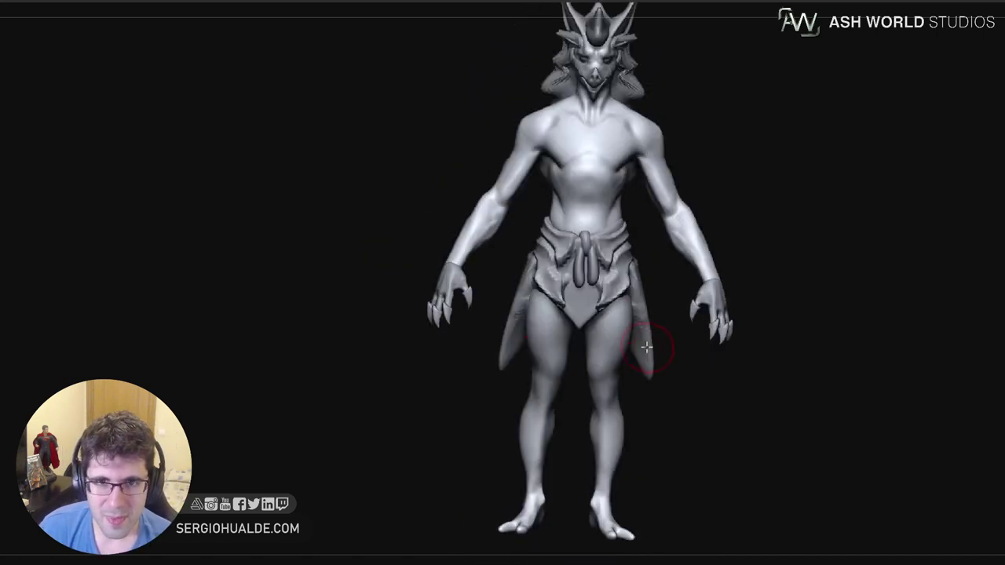
pyautogui.keyDown('alt'); pyautogui.moveTo(628, 298); pyautogui.dragTo(617, 437, button='right'); pyautogui.keyUp('alt')
pyautogui.keyDown('alt'); pyautogui.moveTo(628, 353); pyautogui.dragTo(605, 352, button='right'); pyautogui.keyUp('alt')
pyautogui.keyDown('alt'); pyautogui.moveTo(600, 296); pyautogui.dragTo(612, 317, button='right'); pyautogui.keyUp('alt')
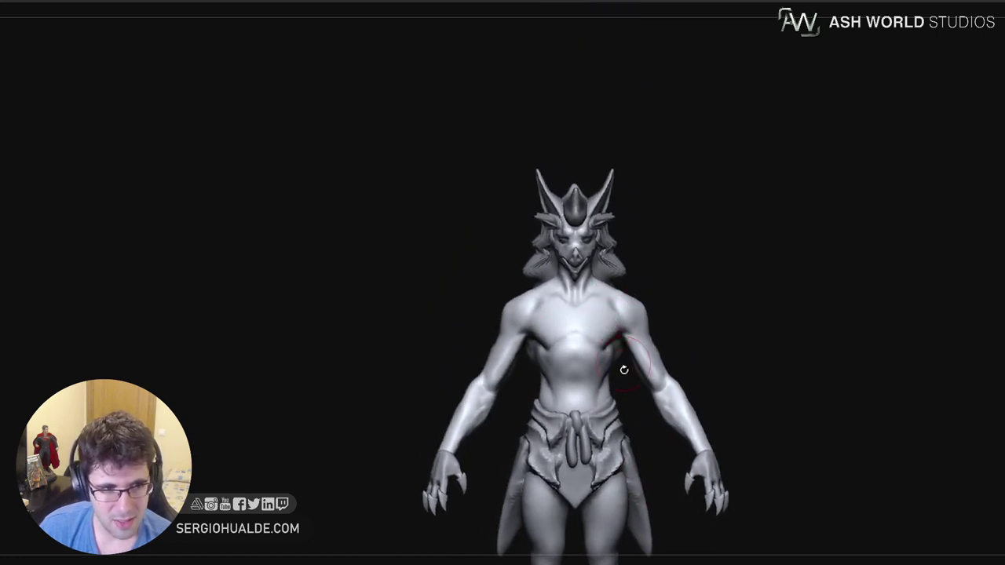
pyautogui.keyDown('alt'); pyautogui.moveTo(623, 370); pyautogui.dragTo(621, 288, button='right'); pyautogui.keyUp('alt')
pyautogui.keyDown('ctrl'); pyautogui.moveTo(621, 336); pyautogui.dragTo(612, 317, button='right'); pyautogui.keyUp('ctrl')
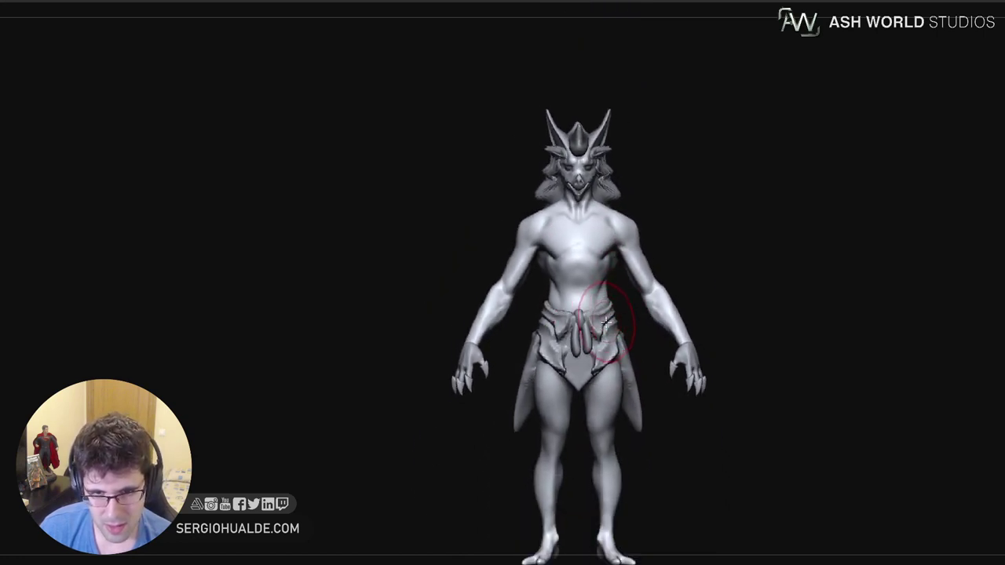
pyautogui.hotkey('shift', 's')
pyautogui.press('s')
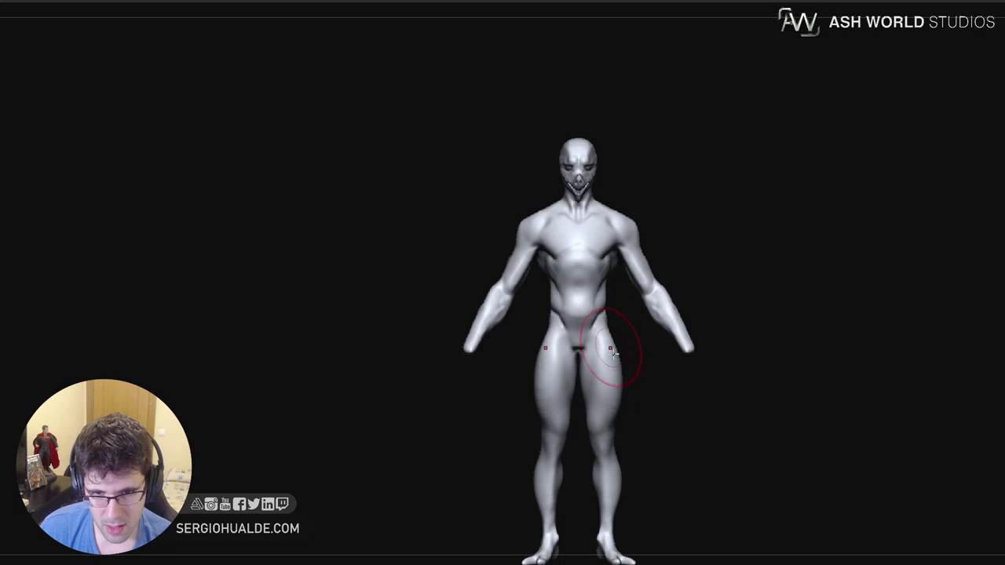
pyautogui.hotkey('shift', 's')
pyautogui.keyDown('alt'); pyautogui.moveTo(617, 369); pyautogui.dragTo(619, 384, button='right'); pyautogui.keyUp('alt')
pyautogui.keyDown('alt'); pyautogui.click(609, 355); pyautogui.keyUp('alt')
pyautogui.press('s')
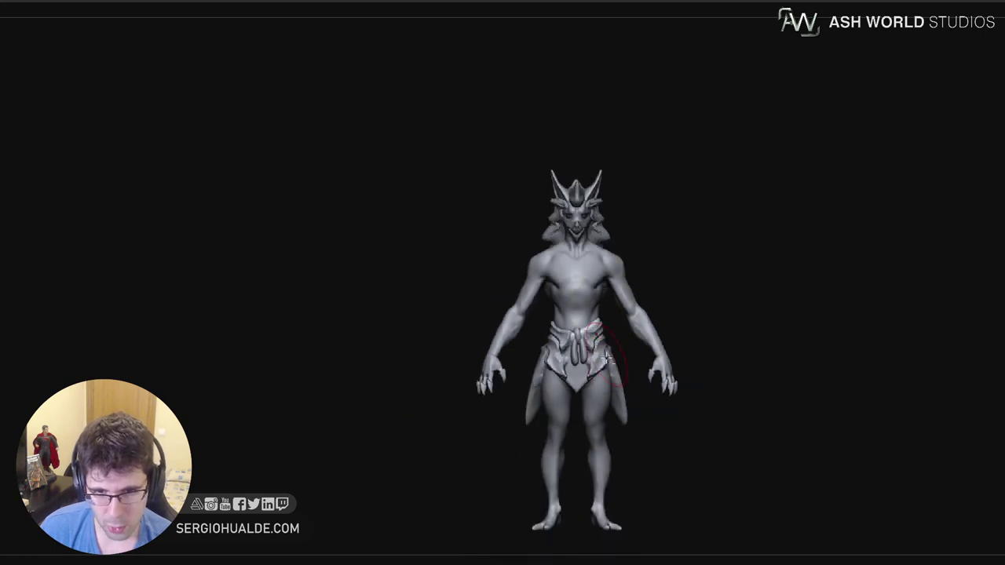
# Adjust the front contour of the thighs below the skirt from a three-quarter view and from the side
pyautogui.moveTo(783, 259); pyautogui.dragTo(702, 274)
pyautogui.keyDown('alt'); pyautogui.click(631, 353); pyautogui.keyUp('alt')
pyautogui.moveTo(631, 333)
pyautogui.keyDown('ctrl'); pyautogui.mouseDown(button='right')
pyautogui.moveTo(628, 368)
pyautogui.moveTo(633, 350)
pyautogui.mouseUp(button='right'); pyautogui.keyUp('ctrl')
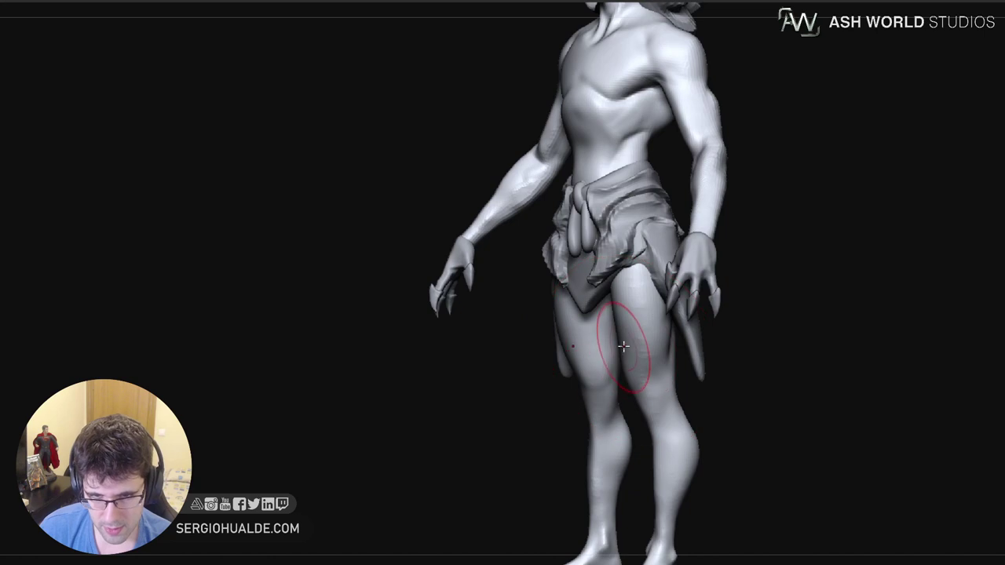
pyautogui.moveTo(619, 336); pyautogui.dragTo(613, 324)
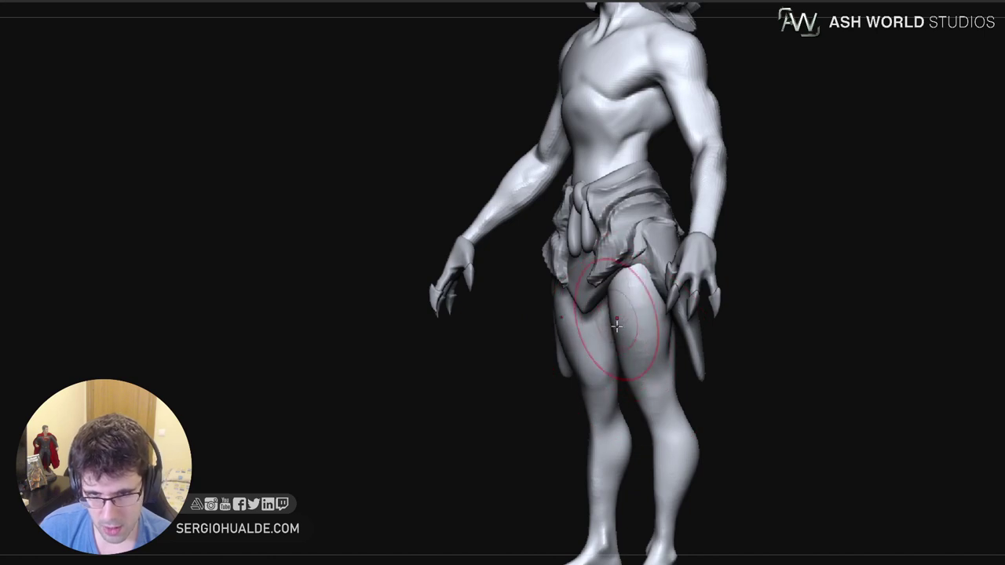
pyautogui.moveTo(602, 335)
pyautogui.mouseDown(button='right')
pyautogui.moveTo(612, 340)
pyautogui.moveTo(576, 382)
pyautogui.moveTo(607, 353)
pyautogui.mouseUp(button='right')
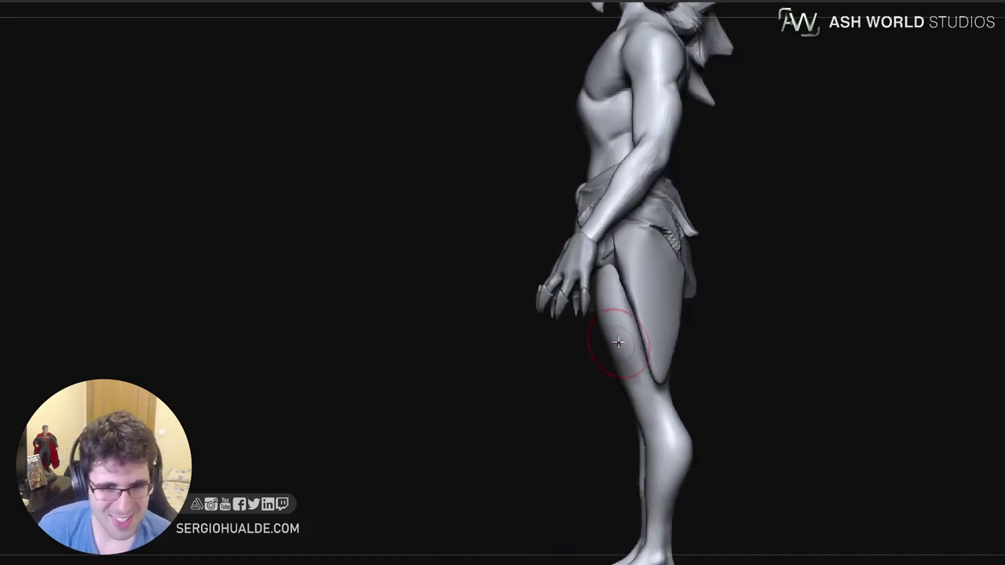
pyautogui.moveTo(611, 325); pyautogui.dragTo(602, 315)
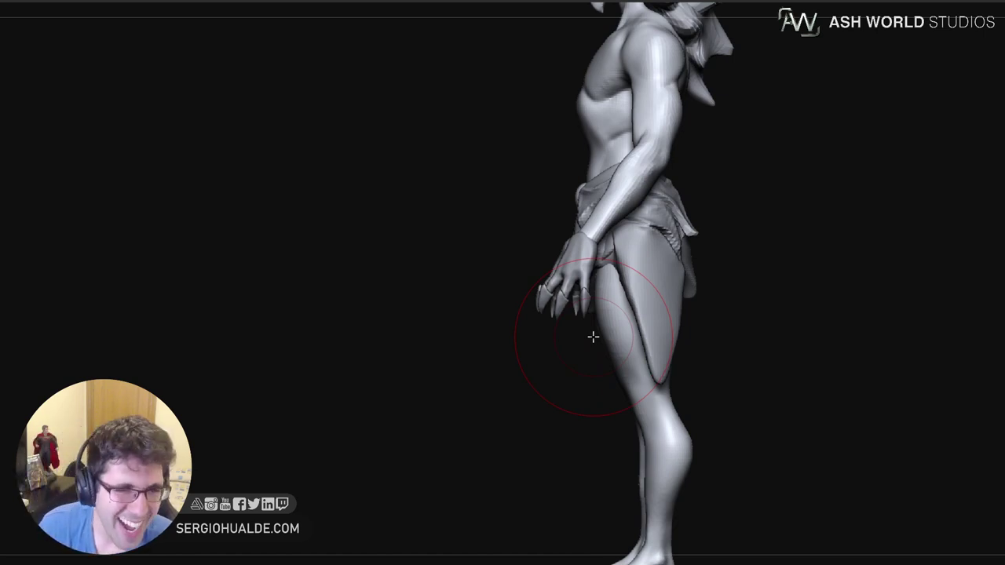
pyautogui.moveTo(752, 330); pyautogui.dragTo(797, 317)
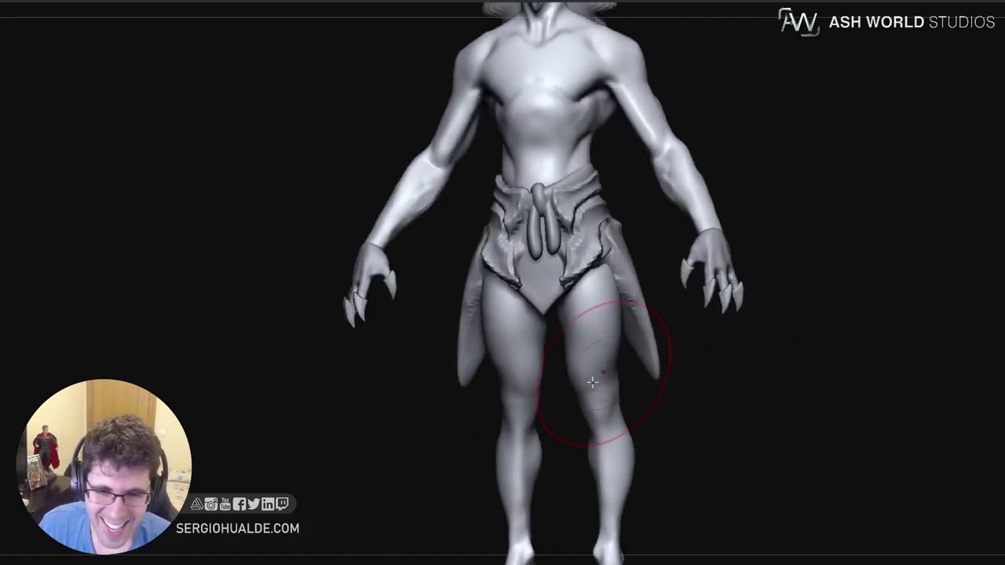
# Reshape the inner knees and the lower thighs from the front with a resized brush
pyautogui.keyDown('ctrl'); pyautogui.moveTo(598, 404); pyautogui.dragTo(597, 346, button='right'); pyautogui.keyUp('ctrl')
pyautogui.keyDown('ctrl'); pyautogui.moveTo(594, 385); pyautogui.dragTo(597, 471, button='right'); pyautogui.keyUp('ctrl')
pyautogui.moveTo(596, 408); pyautogui.dragTo(585, 404, button='right')
pyautogui.press('s')
pyautogui.moveTo(597, 402); pyautogui.dragTo(572, 393)
pyautogui.keyDown('shift'); pyautogui.moveTo(581, 414); pyautogui.dragTo(587, 404, button='right'); pyautogui.keyUp('shift')
pyautogui.moveTo(579, 415); pyautogui.dragTo(578, 424)
pyautogui.moveTo(585, 420); pyautogui.dragTo(609, 419, button='right')
pyautogui.moveTo(571, 436); pyautogui.dragTo(582, 420)
# Adjust the contour of the legs between the calves and lower thighs from behind
pyautogui.moveTo(595, 454)
pyautogui.keyDown('ctrl'); pyautogui.mouseDown(button='right')
pyautogui.moveTo(592, 428)
pyautogui.moveTo(665, 426)
pyautogui.mouseUp(button='right'); pyautogui.keyUp('ctrl')
pyautogui.keyDown('ctrl'); pyautogui.moveTo(582, 430); pyautogui.dragTo(603, 458, button='right'); pyautogui.keyUp('ctrl')
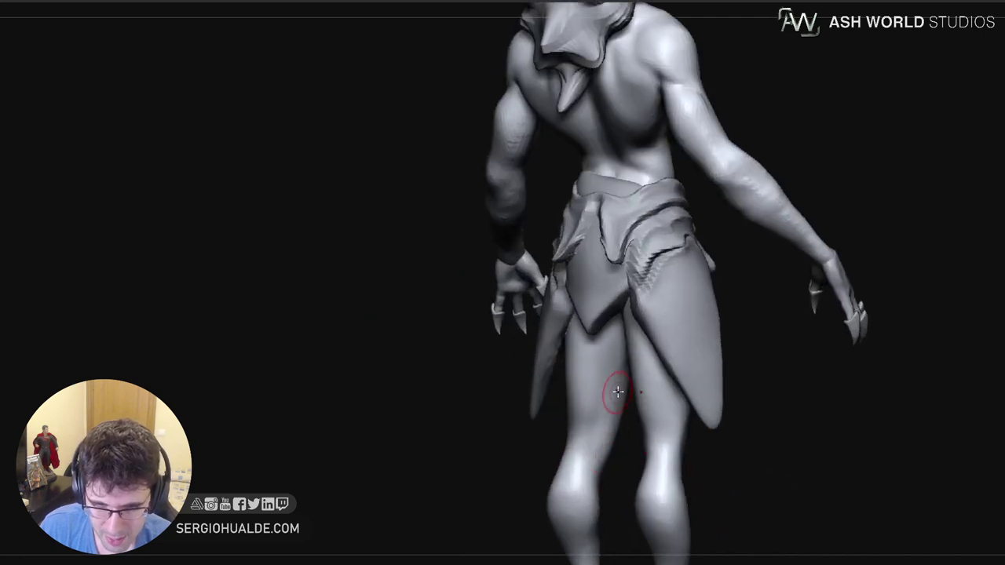
pyautogui.moveTo(603, 467)
pyautogui.mouseDown()
pyautogui.moveTo(625, 390)
pyautogui.moveTo(611, 405)
pyautogui.mouseUp()
pyautogui.moveTo(663, 460)
pyautogui.mouseDown(button='right')
pyautogui.moveTo(597, 455)
pyautogui.moveTo(637, 455)
pyautogui.mouseUp(button='right')
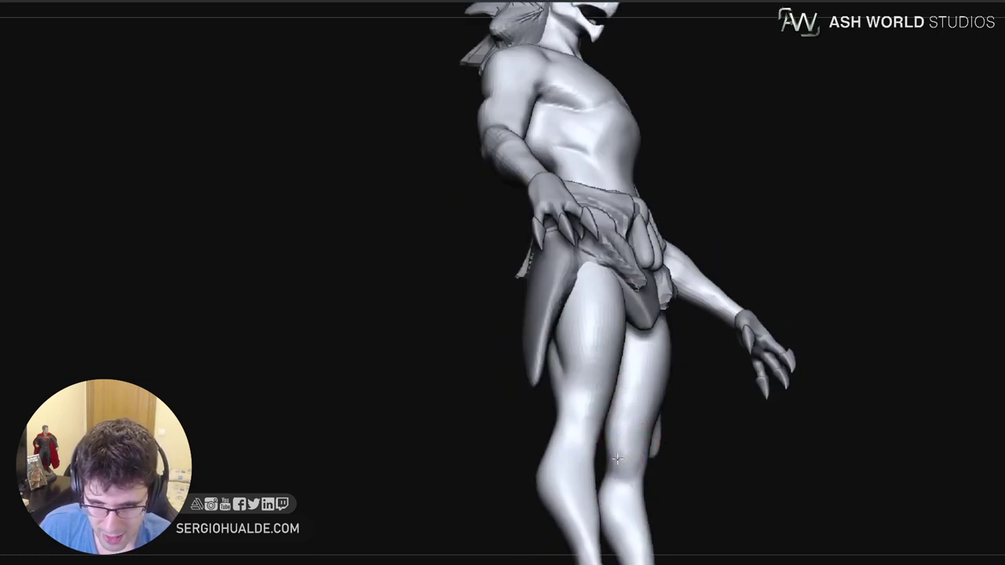
# Examine the shape of the legs and the gap between them from the front and the back
pyautogui.moveTo(632, 458)
pyautogui.mouseDown(button='right')
pyautogui.moveTo(620, 495)
pyautogui.moveTo(639, 466)
pyautogui.moveTo(646, 382)
pyautogui.mouseUp(button='right')
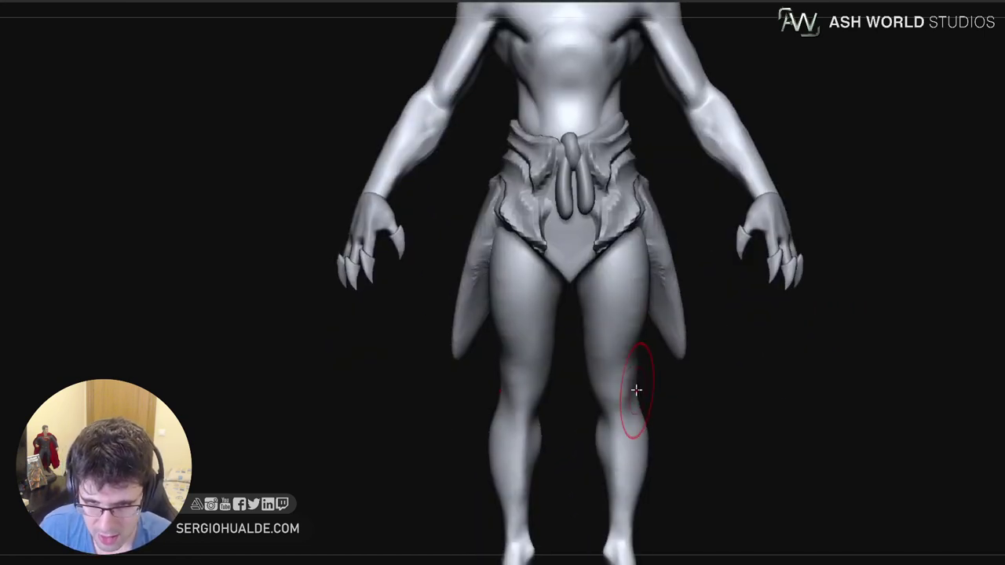
pyautogui.moveTo(620, 379)
pyautogui.mouseDown(button='right')
pyautogui.moveTo(597, 381)
pyautogui.moveTo(603, 372)
pyautogui.mouseUp(button='right')
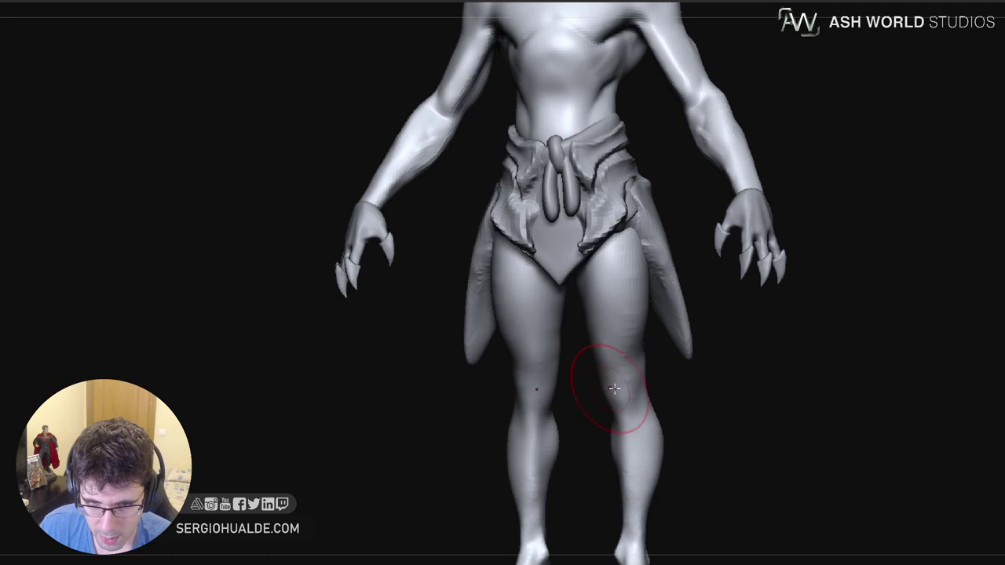
pyautogui.moveTo(614, 389); pyautogui.dragTo(659, 383, button='right')
pyautogui.press('f')
pyautogui.keyDown('shift'); pyautogui.moveTo(636, 422); pyautogui.dragTo(617, 383, button='right'); pyautogui.keyUp('shift')
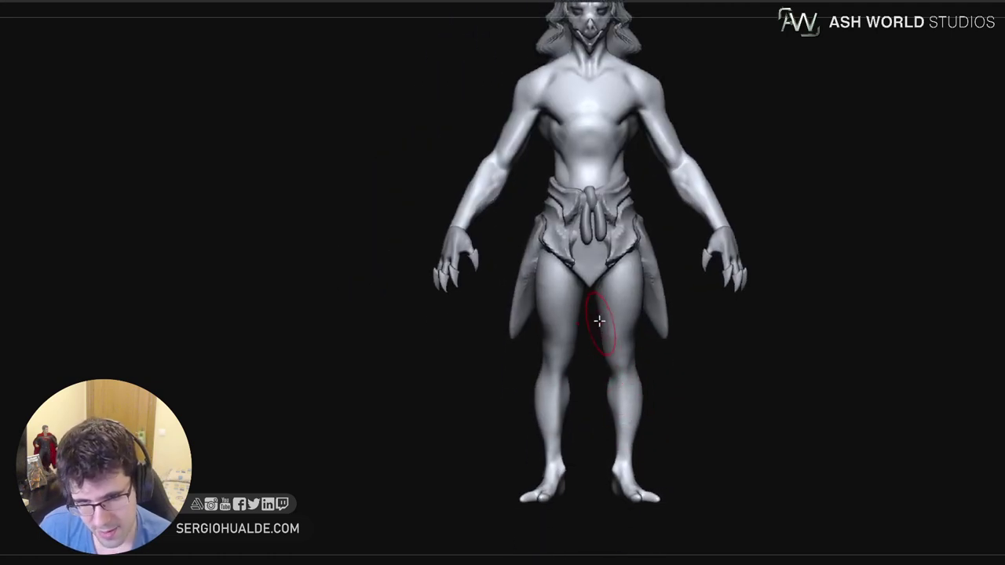
pyautogui.moveTo(590, 306); pyautogui.dragTo(712, 333, button='right')
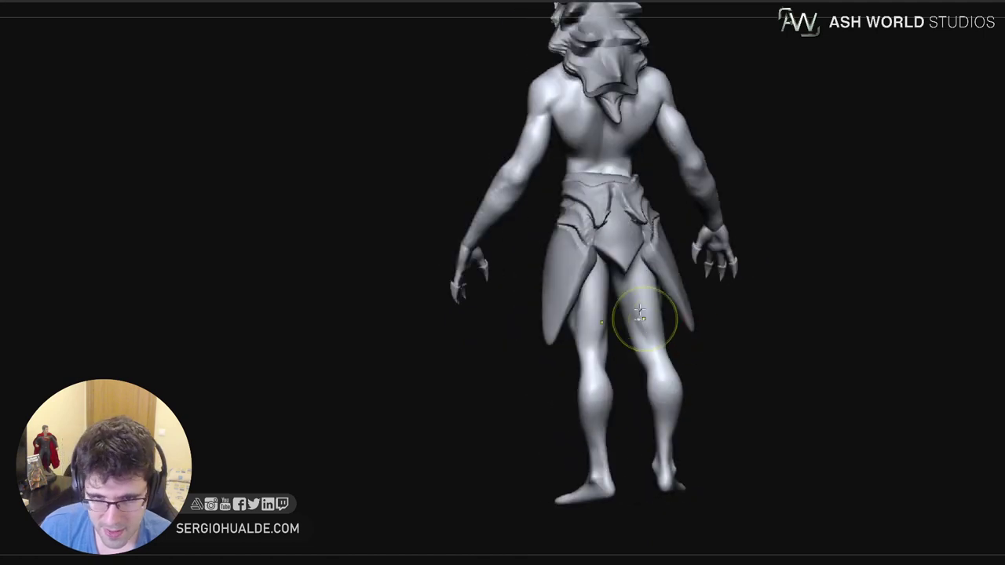
pyautogui.moveTo(643, 321); pyautogui.dragTo(597, 307, button='right')
pyautogui.keyDown('ctrl'); pyautogui.moveTo(591, 353); pyautogui.dragTo(628, 361, button='right'); pyautogui.keyUp('ctrl')
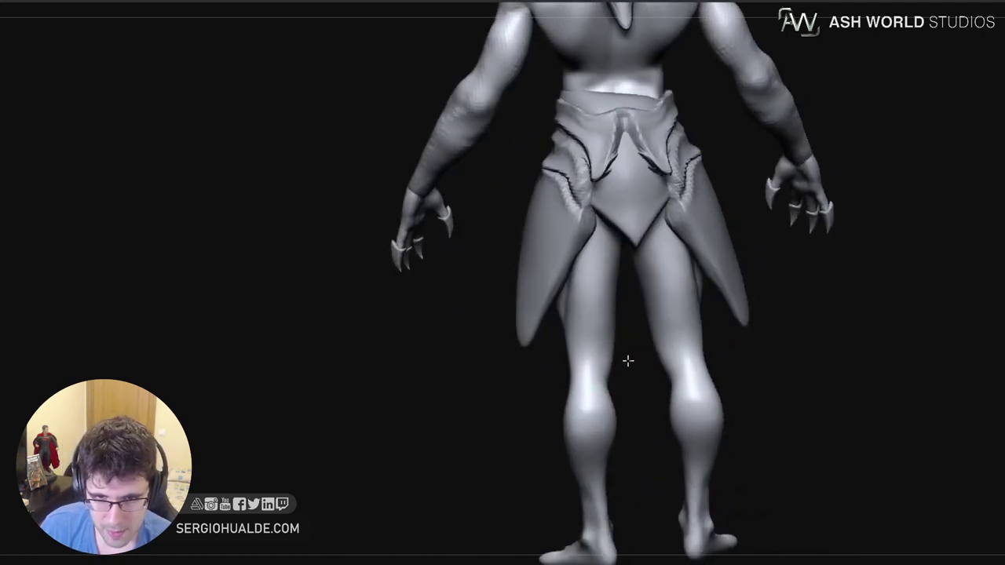
# Isolate the body and build up the back and outer side of the thighs, checking them against the skirt
pyautogui.hotkey('alt', 's')
pyautogui.moveTo(558, 301); pyautogui.dragTo(580, 299, button='right')
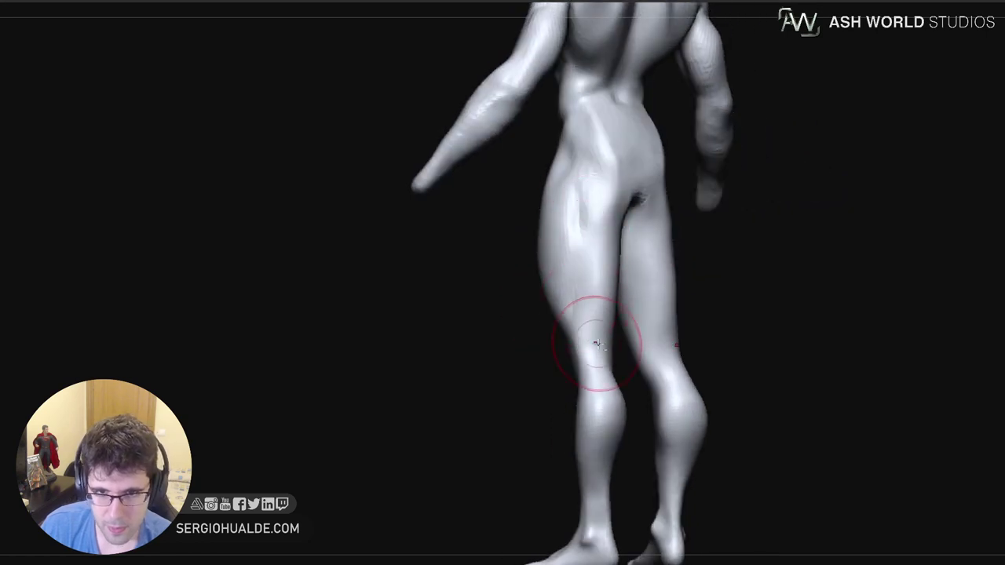
pyautogui.moveTo(595, 356); pyautogui.dragTo(560, 320, button='right')
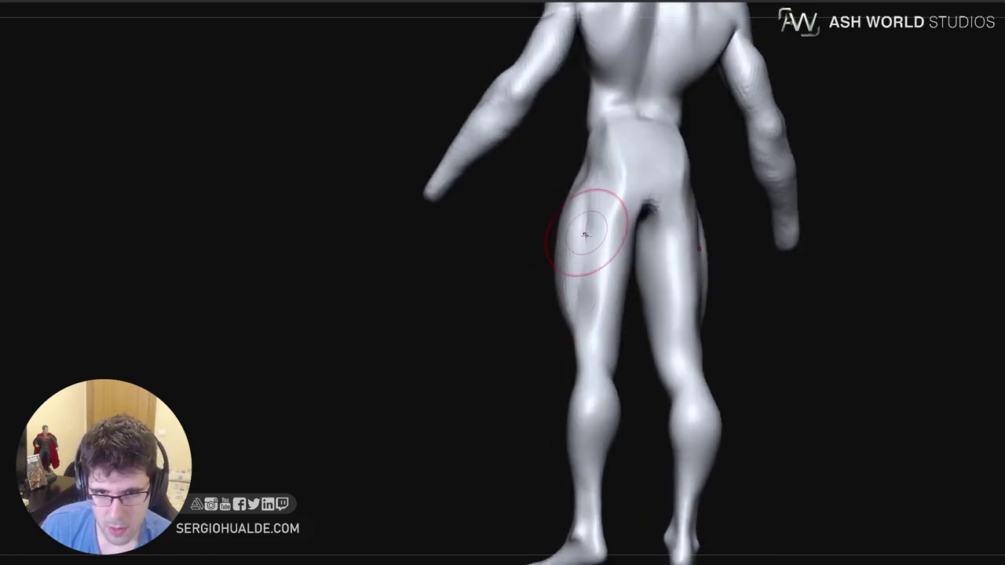
pyautogui.moveTo(584, 235)
pyautogui.mouseDown()
pyautogui.moveTo(563, 277)
pyautogui.moveTo(570, 307)
pyautogui.mouseUp()
pyautogui.moveTo(597, 196); pyautogui.dragTo(601, 318)
pyautogui.moveTo(600, 231); pyautogui.dragTo(597, 295)
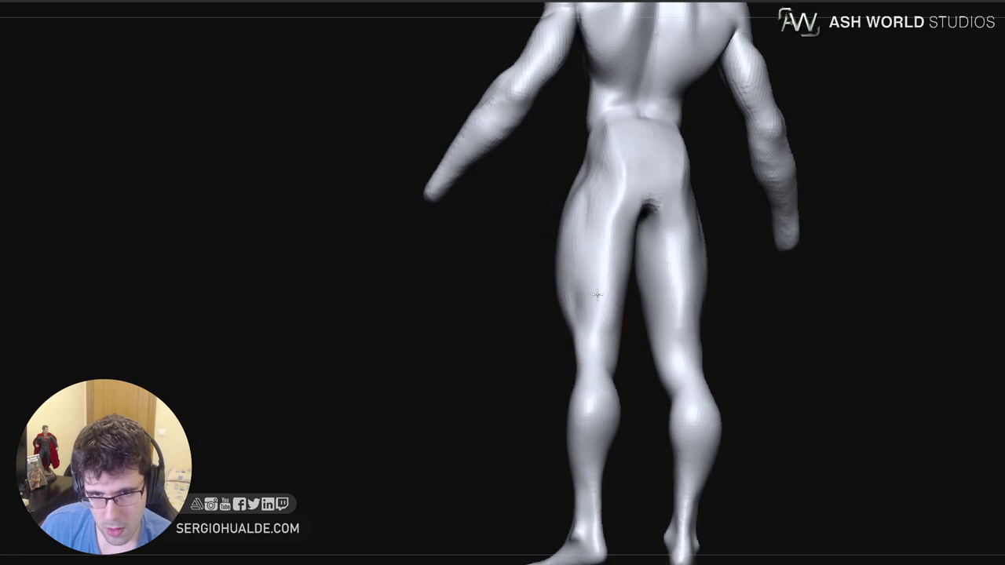
pyautogui.moveTo(592, 331); pyautogui.dragTo(577, 320, button='right')
pyautogui.click(657, 327)
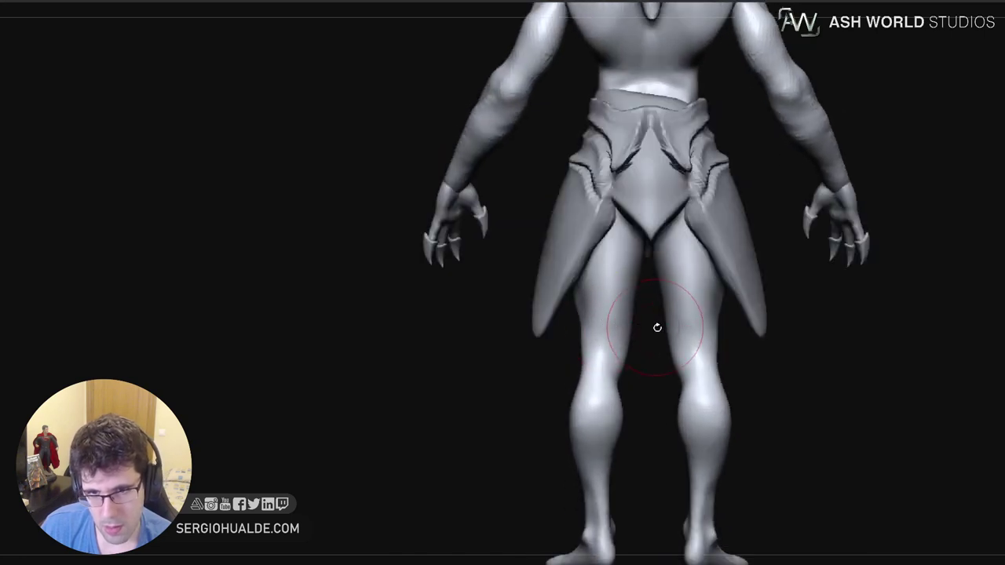
pyautogui.click(657, 327)
# Isolate the body and build up rounded shoulder blade volumes on the upper back with a smaller brush
pyautogui.moveTo(680, 194); pyautogui.dragTo(635, 297, button='right')
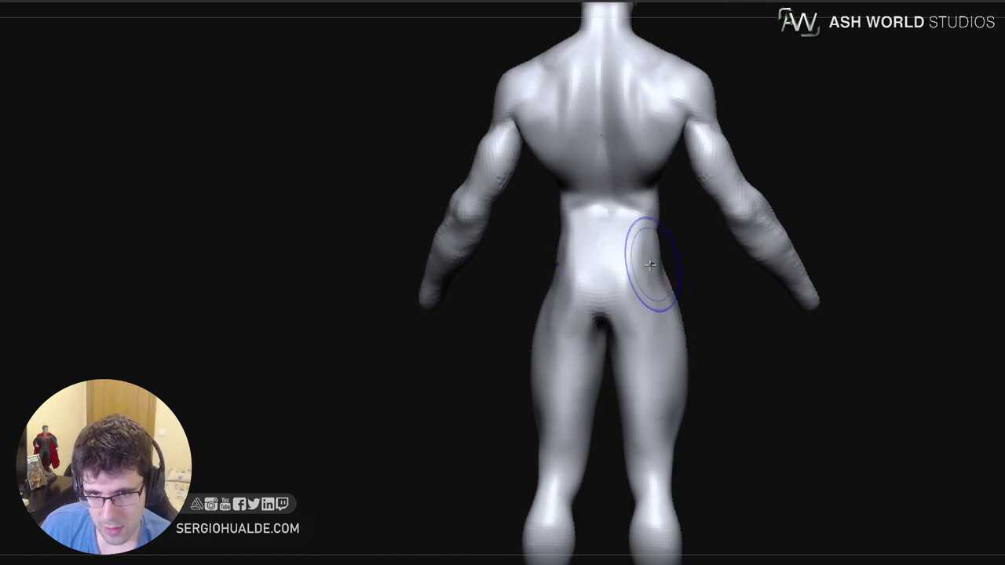
pyautogui.moveTo(662, 262)
pyautogui.mouseDown(button='right')
pyautogui.moveTo(652, 277)
pyautogui.moveTo(638, 265)
pyautogui.mouseUp(button='right')
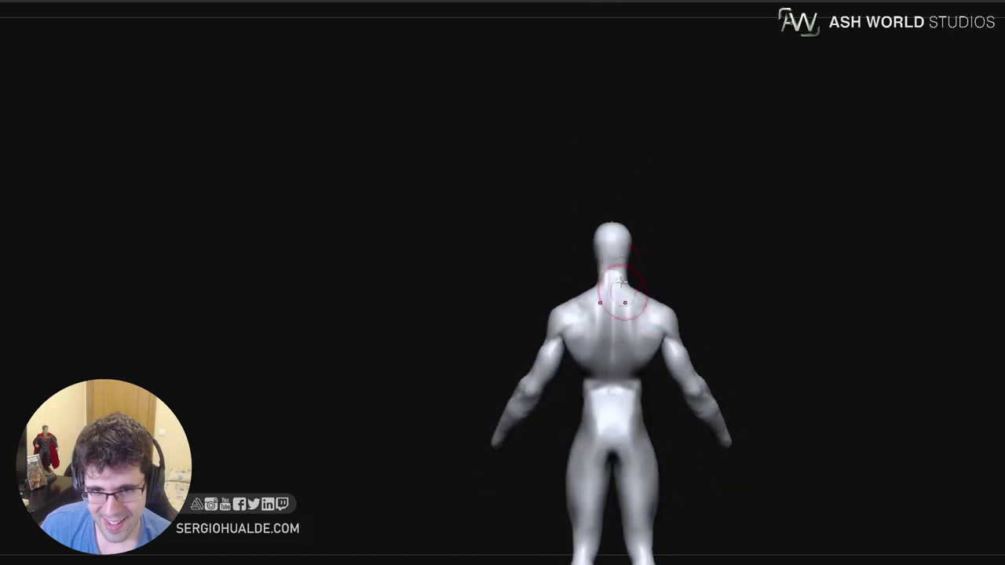
pyautogui.moveTo(654, 271); pyautogui.dragTo(641, 325, button='right')
pyautogui.press('[')
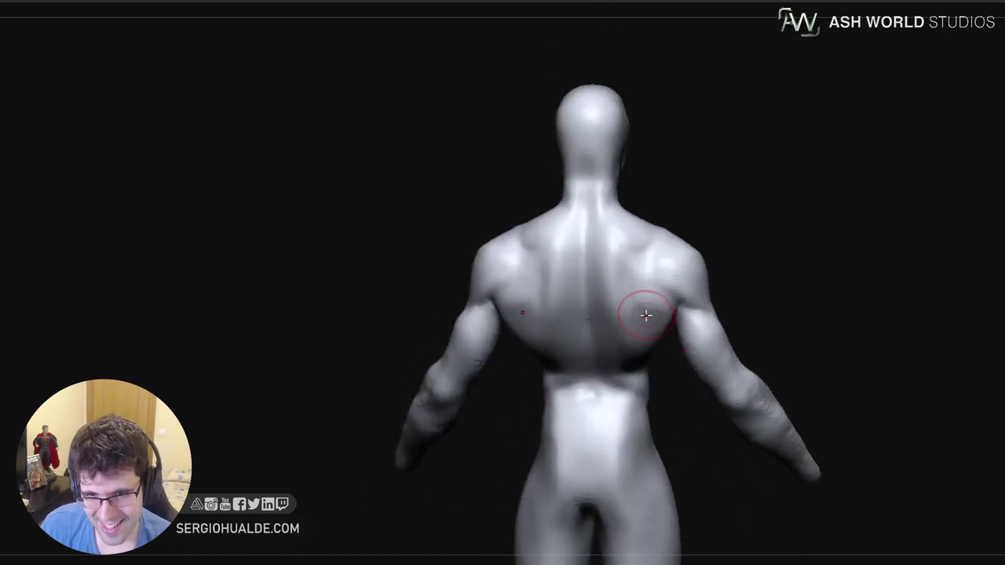
pyautogui.moveTo(647, 315)
pyautogui.mouseDown()
pyautogui.moveTo(669, 307)
pyautogui.moveTo(649, 308)
pyautogui.moveTo(653, 297)
pyautogui.moveTo(660, 308)
pyautogui.mouseUp()
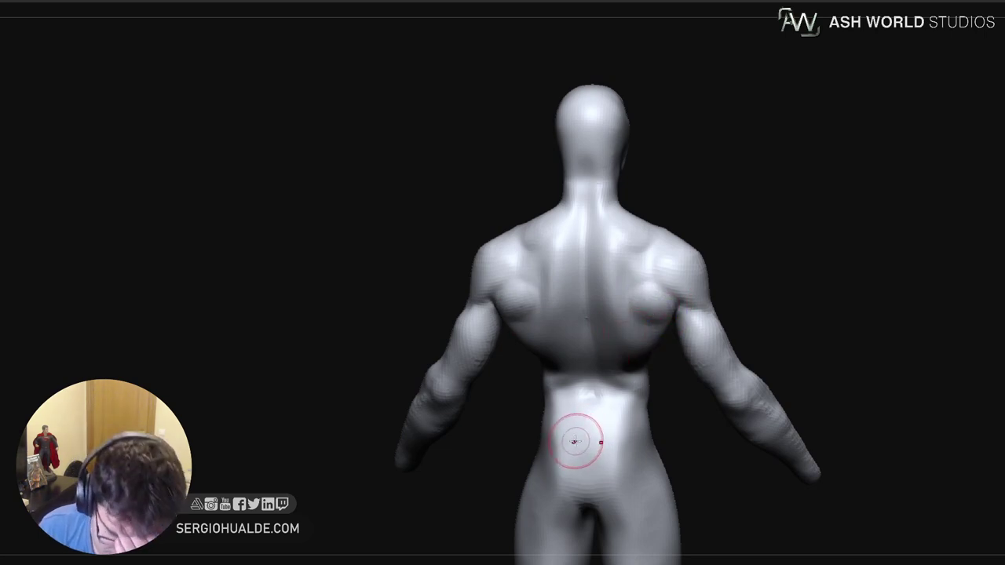
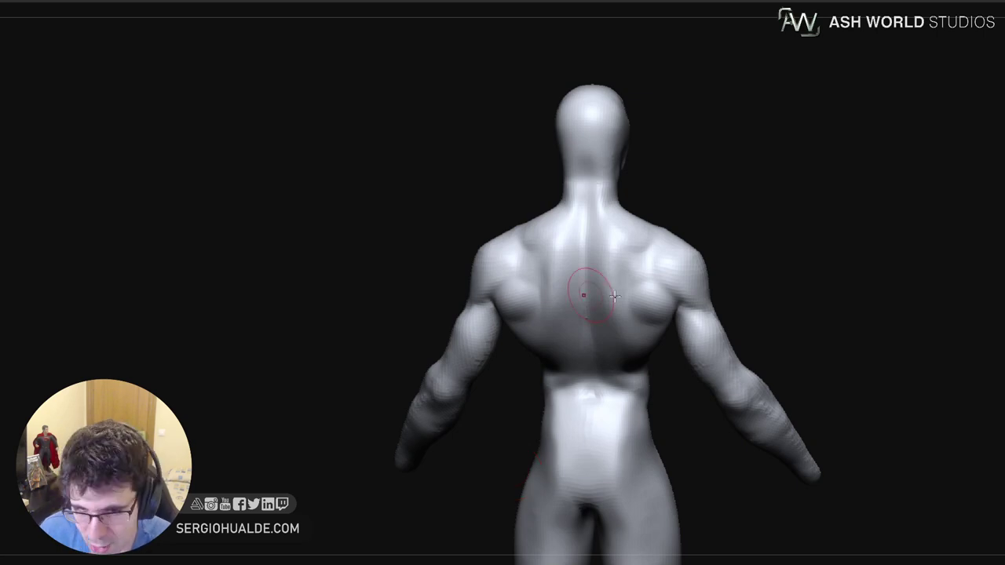
# Adjust the waist and hip contour of the isolated body from behind with a resized brush
pyautogui.moveTo(722, 284); pyautogui.dragTo(787, 277)
pyautogui.moveTo(663, 424)
pyautogui.keyDown('alt'); pyautogui.mouseDown()
pyautogui.moveTo(656, 345)
pyautogui.moveTo(629, 362)
pyautogui.moveTo(625, 384)
pyautogui.moveTo(644, 310)
pyautogui.moveTo(651, 406)
pyautogui.moveTo(649, 366)
pyautogui.moveTo(638, 361)
pyautogui.mouseUp(); pyautogui.keyUp('alt')
pyautogui.press('s')
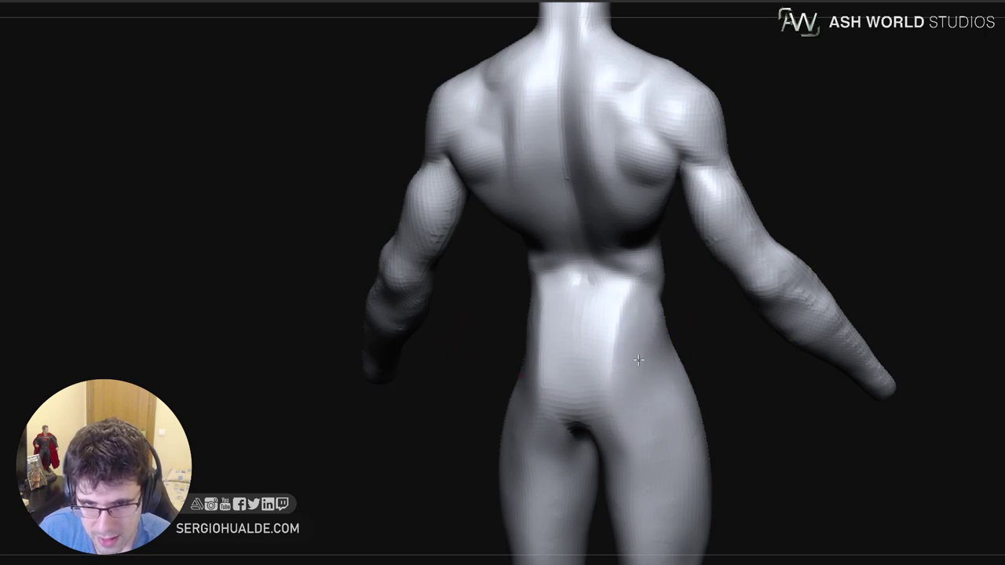
pyautogui.moveTo(638, 321); pyautogui.dragTo(627, 330)
pyautogui.moveTo(647, 439)
pyautogui.keyDown('ctrl'); pyautogui.mouseDown(button='right')
pyautogui.moveTo(639, 366)
pyautogui.moveTo(605, 363)
pyautogui.moveTo(600, 381)
pyautogui.moveTo(579, 368)
pyautogui.mouseUp(button='right'); pyautogui.keyUp('ctrl')
pyautogui.press('s')
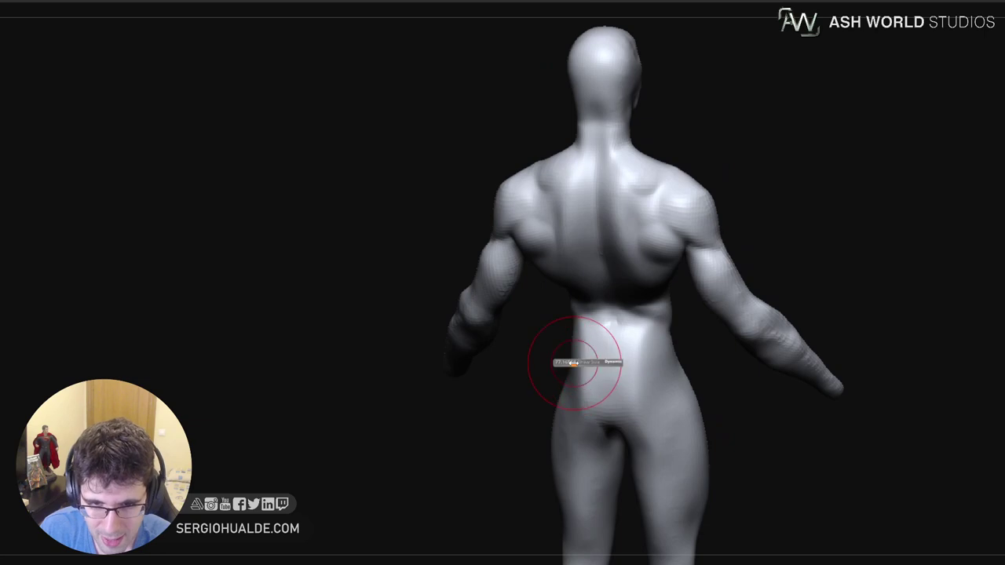
pyautogui.moveTo(573, 363); pyautogui.dragTo(575, 363)
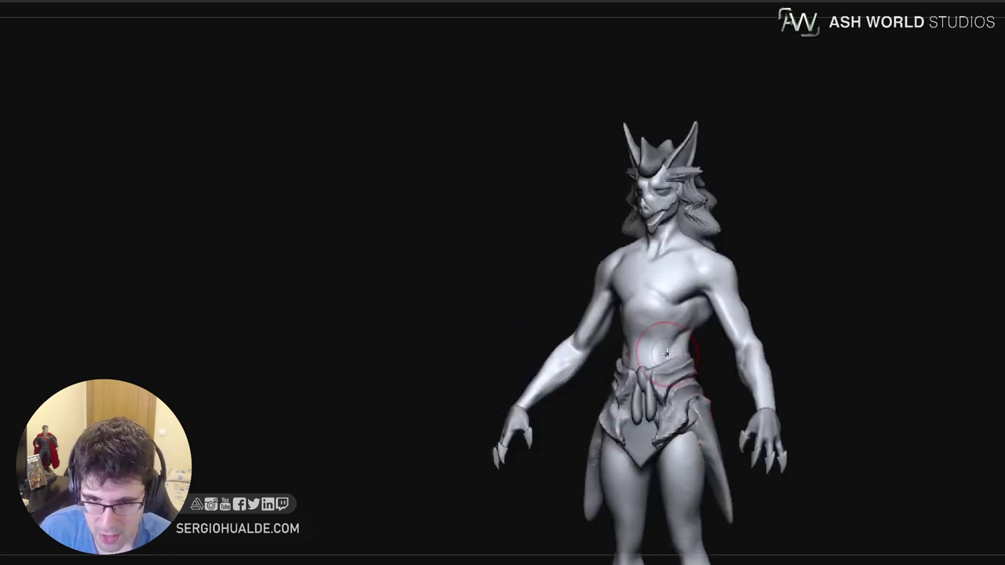
# Examine the torso, arms and skirt proportions on the full figure from the front
pyautogui.keyDown('shift'); pyautogui.moveTo(666, 354); pyautogui.dragTo(648, 386, button='right'); pyautogui.keyUp('shift')
pyautogui.press('[')
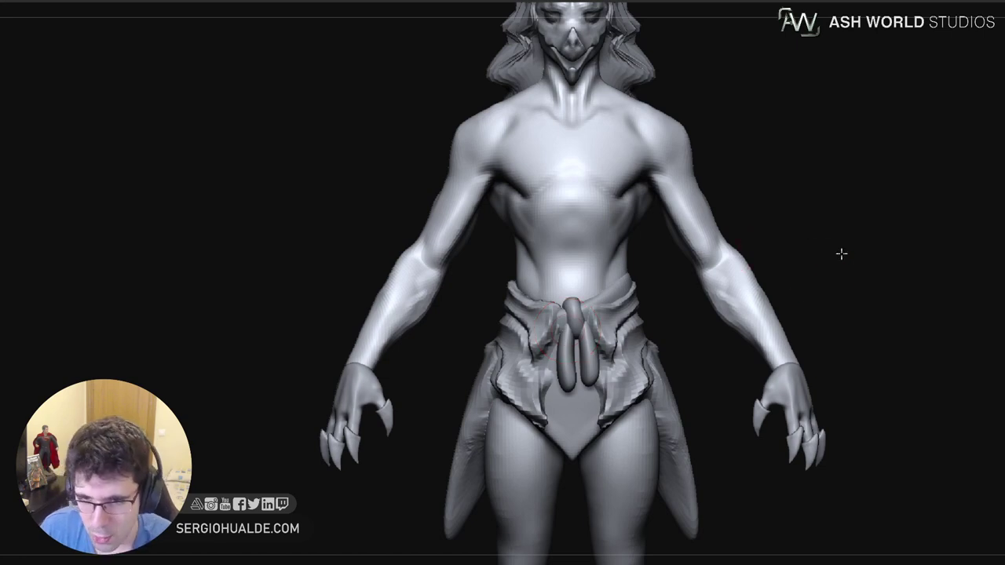
pyautogui.moveTo(841, 254); pyautogui.dragTo(742, 287)
pyautogui.keyDown('alt'); pyautogui.moveTo(731, 233); pyautogui.dragTo(732, 335); pyautogui.keyUp('alt')
pyautogui.moveTo(835, 247); pyautogui.dragTo(808, 257)
pyautogui.keyDown('alt'); pyautogui.moveTo(768, 283); pyautogui.dragTo(824, 269); pyautogui.keyUp('alt')
pyautogui.keyDown('alt'); pyautogui.moveTo(776, 295); pyautogui.dragTo(784, 374); pyautogui.keyUp('alt')
# Select the hair and pull its front locks down along both sides of the neck
pyautogui.keyDown('alt'); pyautogui.click(632, 318); pyautogui.keyUp('alt')
pyautogui.press('f')
pyautogui.moveTo(785, 314); pyautogui.dragTo(742, 318)
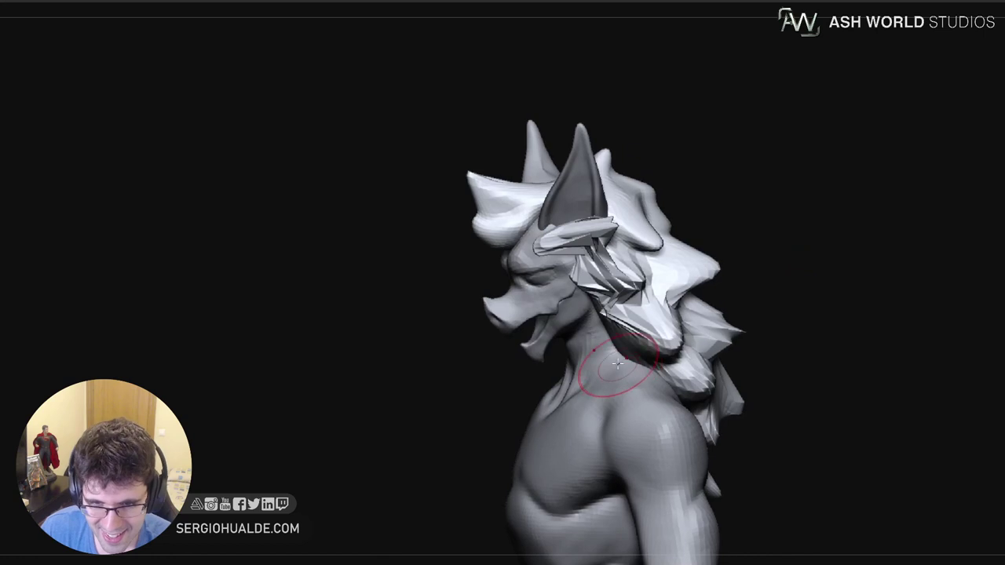
pyautogui.moveTo(531, 459)
pyautogui.mouseDown()
pyautogui.moveTo(651, 386)
pyautogui.moveTo(598, 401)
pyautogui.mouseUp()
pyautogui.moveTo(599, 404); pyautogui.dragTo(660, 407, button='right')
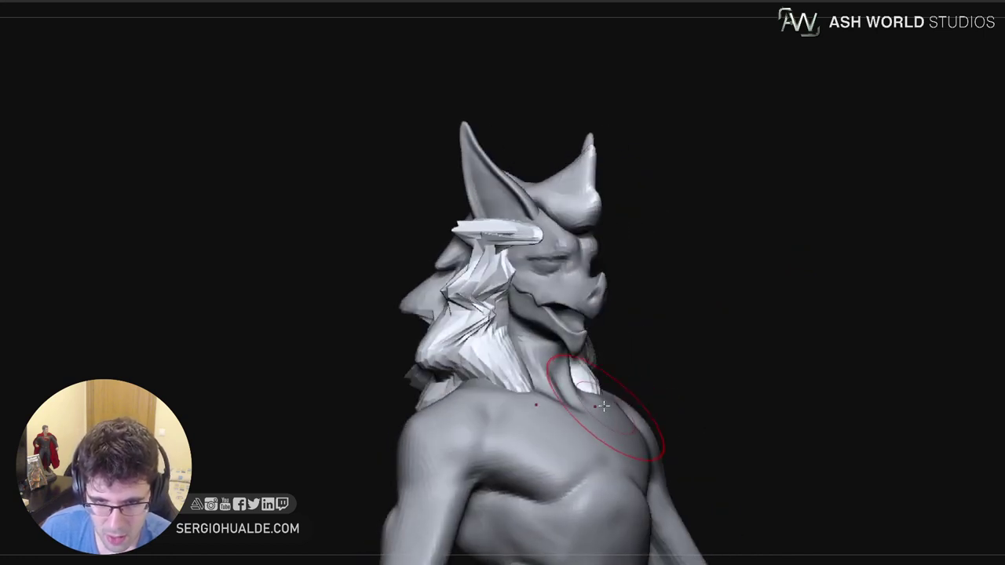
pyautogui.hotkey('alt', 's')
pyautogui.moveTo(602, 408); pyautogui.dragTo(613, 390)
pyautogui.hotkey('alt', 's')
pyautogui.moveTo(612, 390)
pyautogui.mouseDown(button='right')
pyautogui.moveTo(527, 397)
pyautogui.moveTo(650, 397)
pyautogui.moveTo(608, 361)
pyautogui.mouseUp(button='right')
pyautogui.hotkey('alt', 's')
pyautogui.moveTo(581, 357)
pyautogui.mouseDown()
pyautogui.moveTo(596, 359)
pyautogui.moveTo(603, 346)
pyautogui.mouseUp()
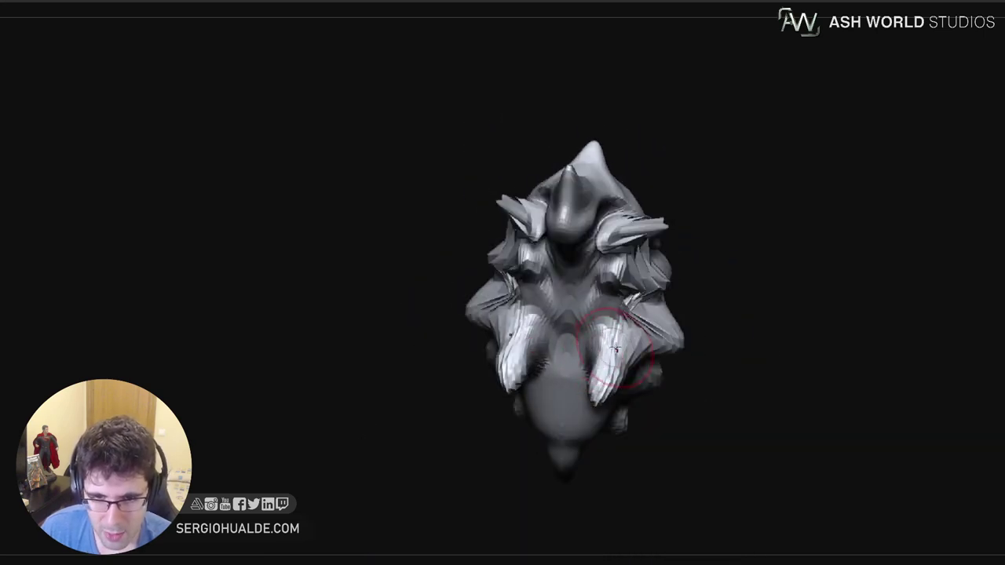
# Shape the front hair locks so they taper and rest against the collarbones on both sides
pyautogui.moveTo(628, 330); pyautogui.dragTo(608, 362, button='right')
pyautogui.hotkey('alt', 's')
pyautogui.moveTo(598, 375); pyautogui.dragTo(572, 390)
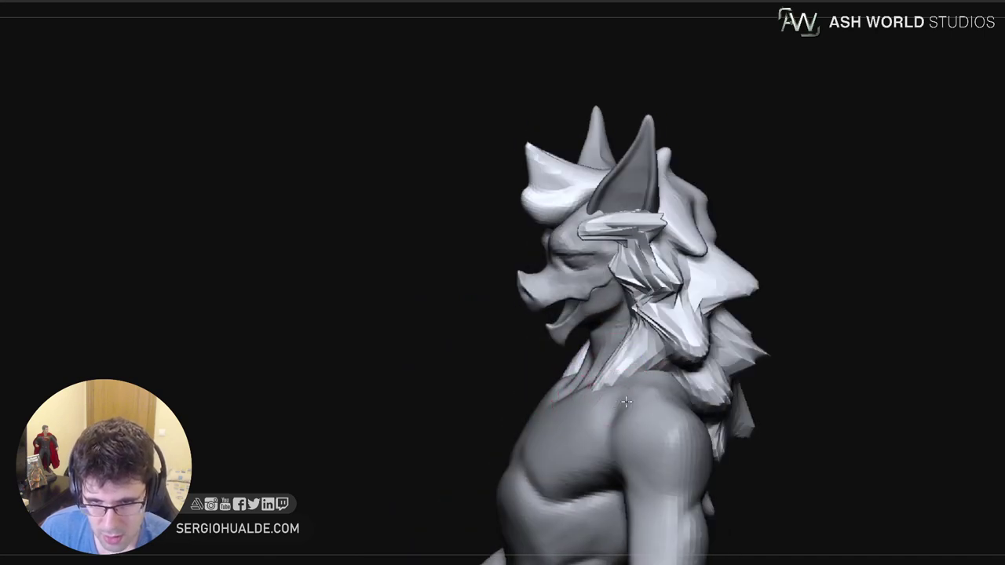
pyautogui.moveTo(626, 401); pyautogui.dragTo(651, 399, button='right')
pyautogui.moveTo(595, 372)
pyautogui.mouseDown()
pyautogui.moveTo(603, 391)
pyautogui.moveTo(598, 380)
pyautogui.mouseUp()
pyautogui.moveTo(604, 400)
pyautogui.mouseDown(button='right')
pyautogui.moveTo(625, 404)
pyautogui.moveTo(618, 367)
pyautogui.moveTo(630, 374)
pyautogui.mouseUp(button='right')
pyautogui.moveTo(632, 361)
pyautogui.mouseDown()
pyautogui.moveTo(653, 353)
pyautogui.moveTo(658, 380)
pyautogui.moveTo(647, 349)
pyautogui.mouseUp()
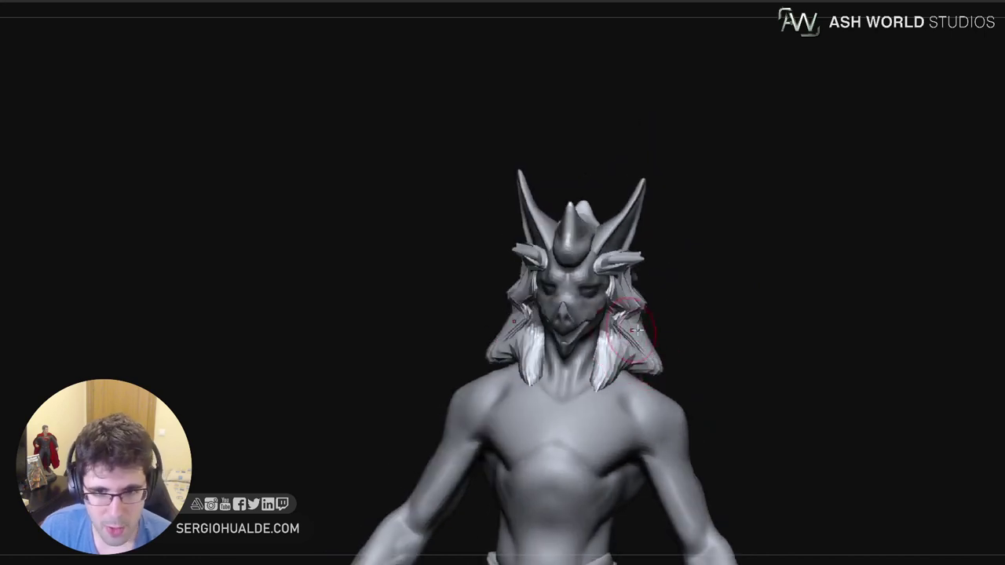
# Adjust how the side and back hair falls over the shoulders, checking it from several sides
pyautogui.moveTo(661, 356); pyautogui.dragTo(628, 374, button='right')
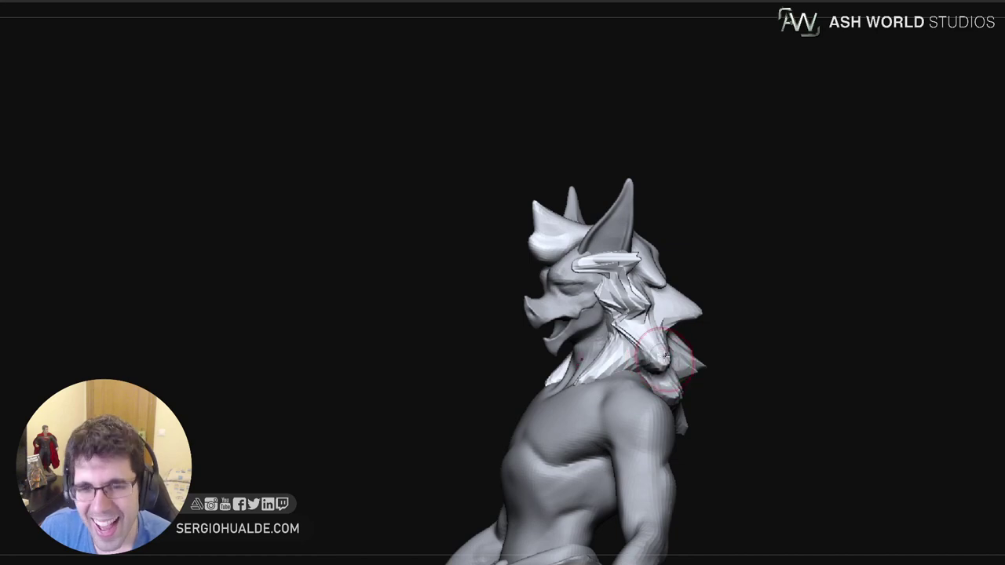
pyautogui.moveTo(661, 359)
pyautogui.mouseDown()
pyautogui.moveTo(668, 368)
pyautogui.moveTo(612, 372)
pyautogui.moveTo(694, 363)
pyautogui.moveTo(697, 392)
pyautogui.moveTo(688, 397)
pyautogui.moveTo(698, 394)
pyautogui.mouseUp()
pyautogui.moveTo(692, 398); pyautogui.dragTo(709, 406, button='right')
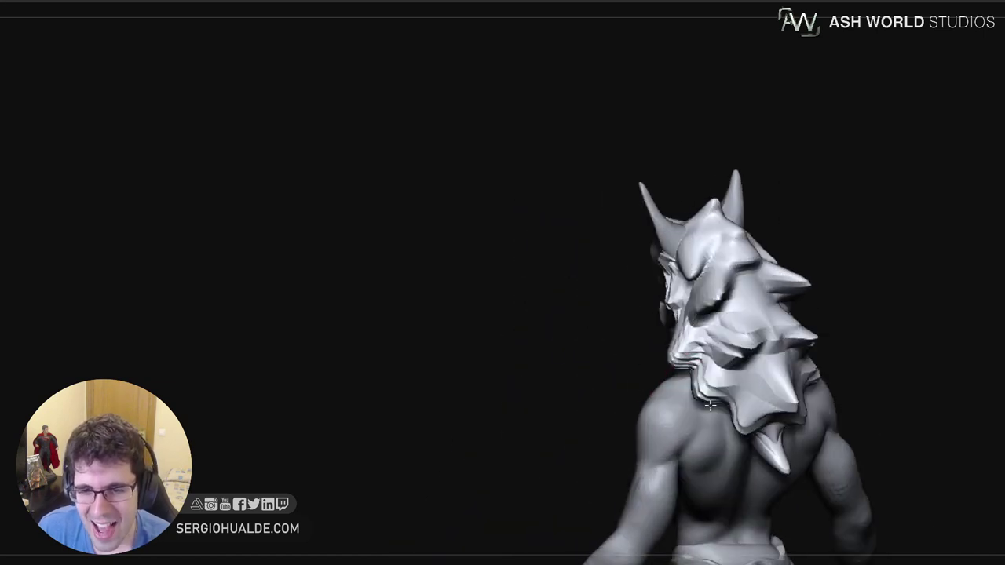
pyautogui.moveTo(709, 404); pyautogui.dragTo(749, 397)
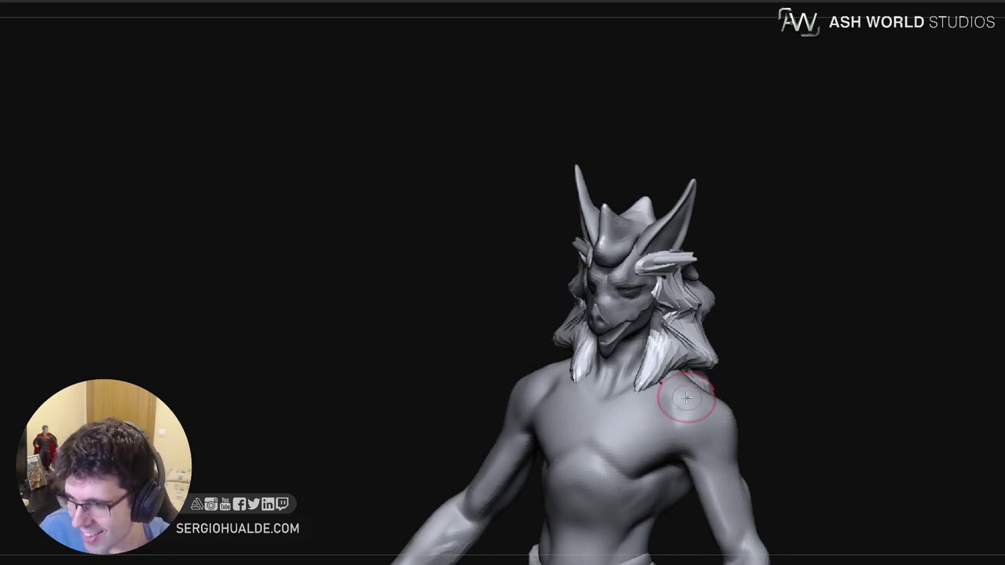
pyautogui.moveTo(791, 278)
pyautogui.mouseDown()
pyautogui.moveTo(796, 292)
pyautogui.moveTo(769, 314)
pyautogui.moveTo(727, 307)
pyautogui.moveTo(744, 283)
pyautogui.moveTo(697, 353)
pyautogui.mouseUp()
# Isolate the hair and remesh it to even out the stretched polygons of the locks
pyautogui.keyDown('ctrl'); pyautogui.keyDown('shift'); pyautogui.click(697, 353); pyautogui.keyUp('shift'); pyautogui.keyUp('ctrl')
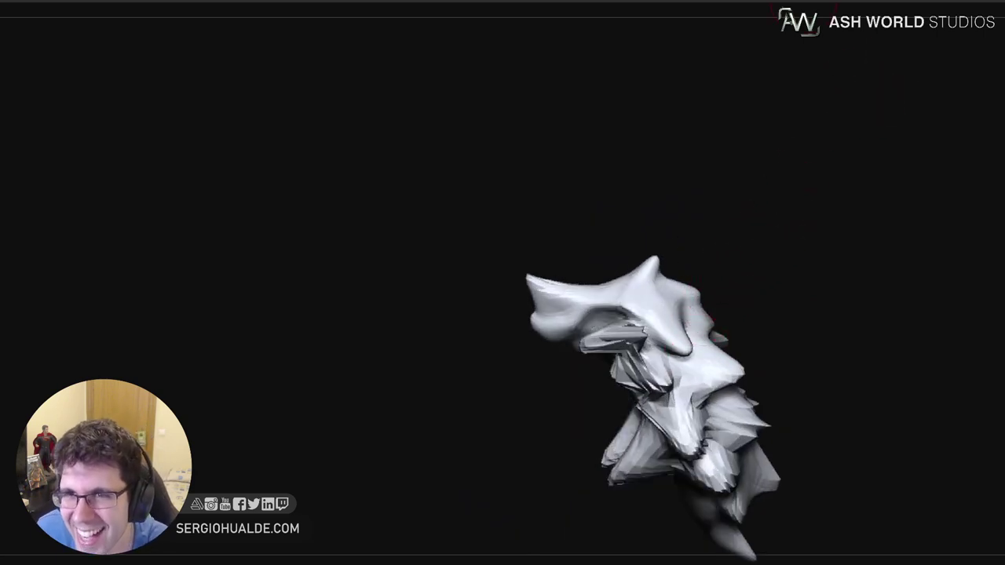
pyautogui.click(794, 2)
pyautogui.moveTo(650, 343); pyautogui.dragTo(643, 358, button='right')
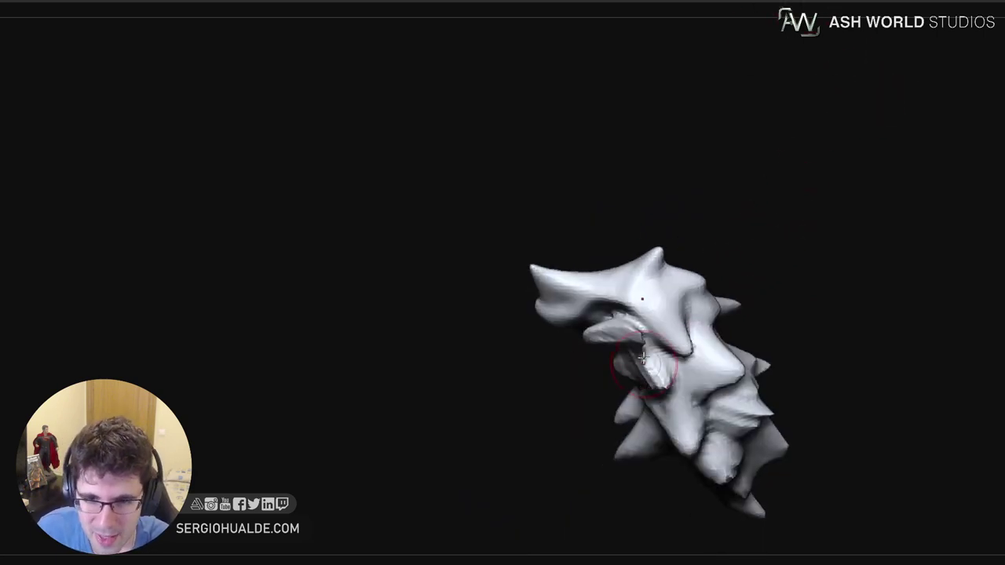
pyautogui.click(832, 2)
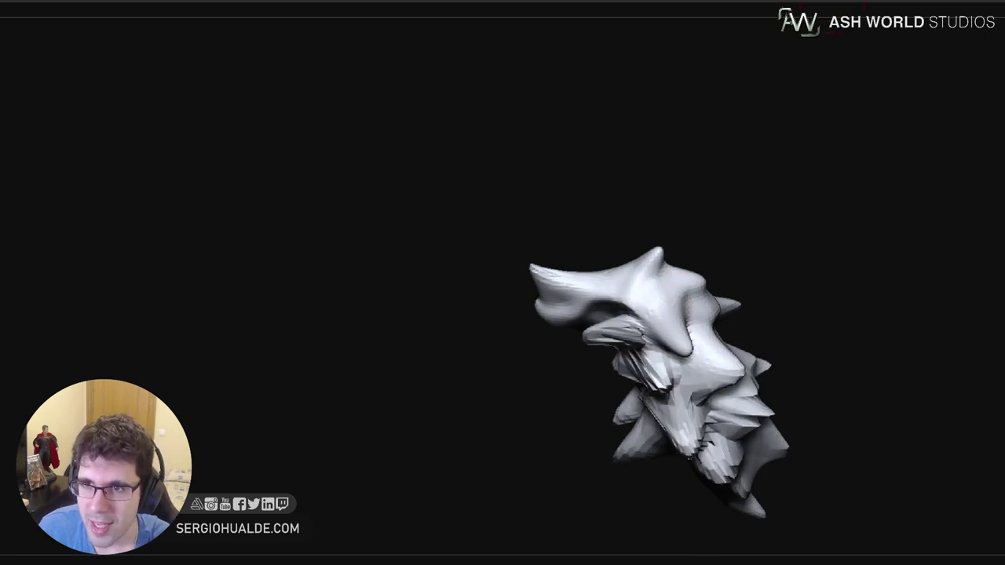
pyautogui.keyDown('alt'); pyautogui.moveTo(651, 300); pyautogui.dragTo(671, 259, button='right'); pyautogui.keyUp('alt')
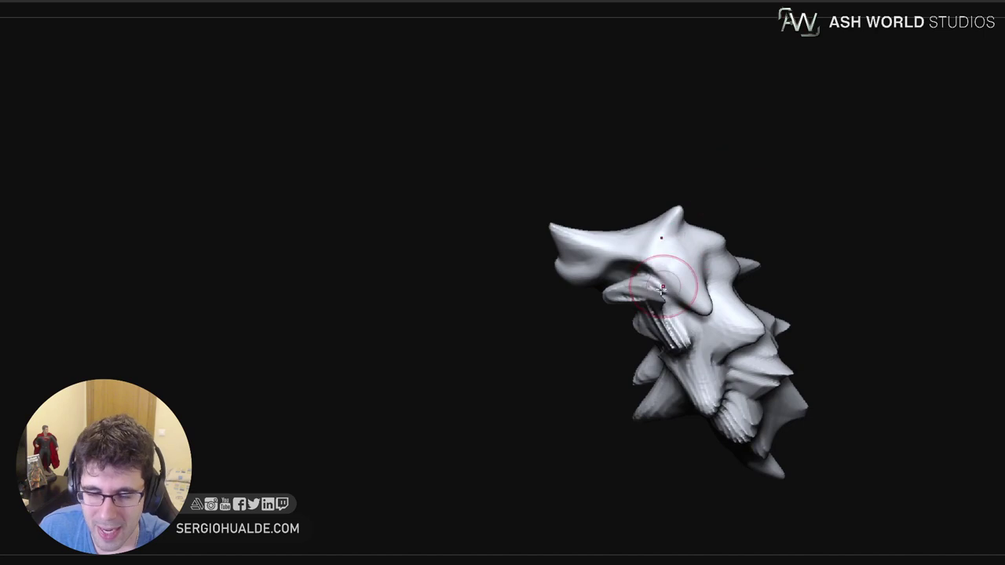
# Smooth and reshape the upper side locks of the isolated hair into rounded, pointed tufts
pyautogui.moveTo(651, 307); pyautogui.dragTo(682, 338)
pyautogui.moveTo(690, 330); pyautogui.dragTo(668, 323, button='right')
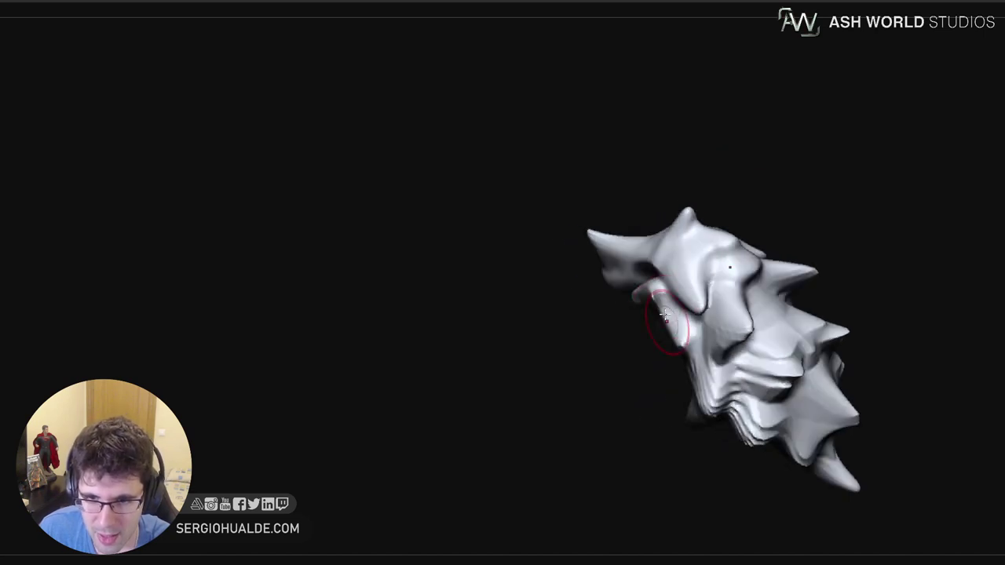
pyautogui.moveTo(654, 309)
pyautogui.mouseDown()
pyautogui.moveTo(658, 292)
pyautogui.moveTo(664, 306)
pyautogui.mouseUp()
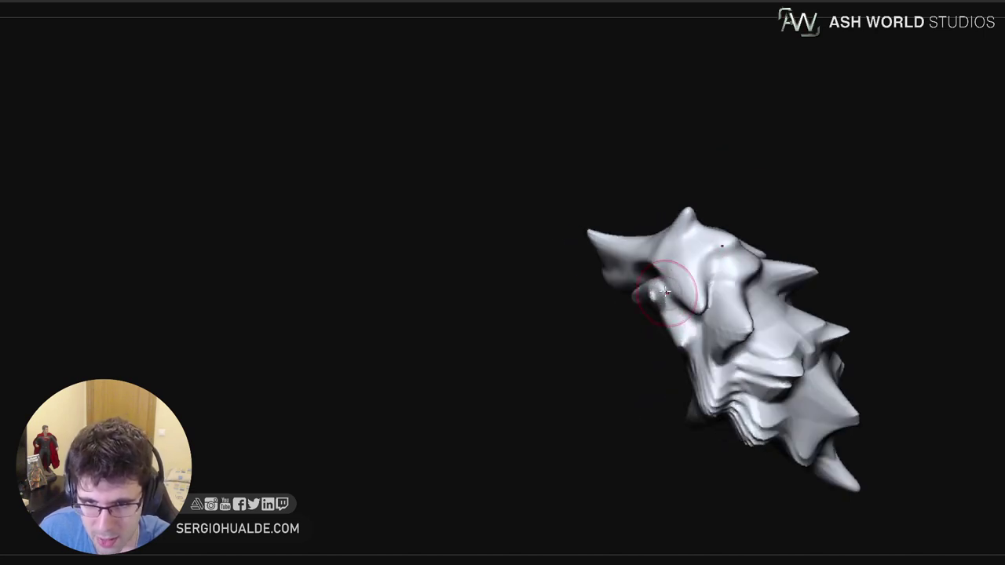
pyautogui.moveTo(640, 334)
pyautogui.mouseDown(button='right')
pyautogui.moveTo(664, 318)
pyautogui.moveTo(640, 307)
pyautogui.mouseUp(button='right')
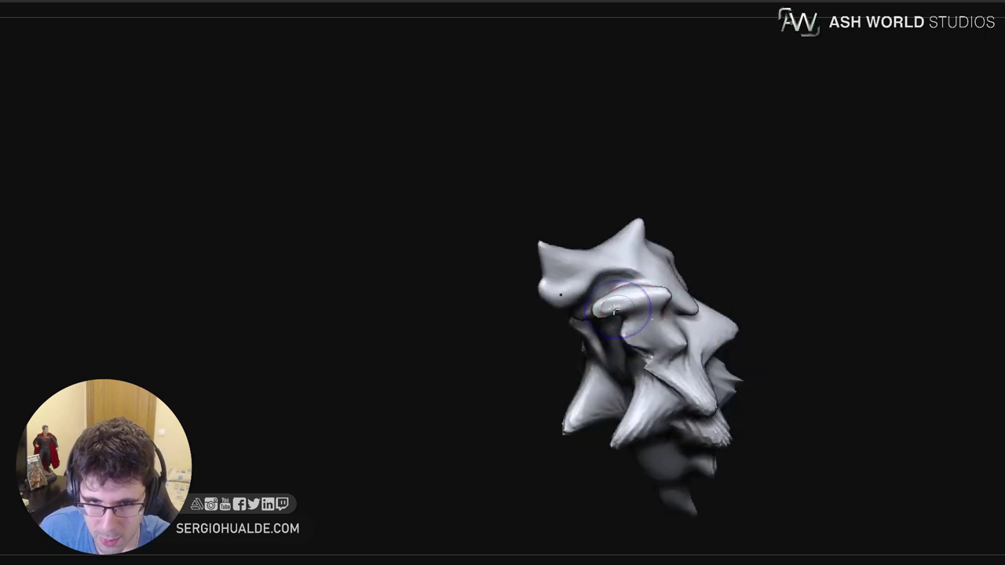
pyautogui.moveTo(642, 295)
pyautogui.mouseDown()
pyautogui.moveTo(606, 306)
pyautogui.moveTo(630, 276)
pyautogui.moveTo(620, 261)
pyautogui.mouseUp()
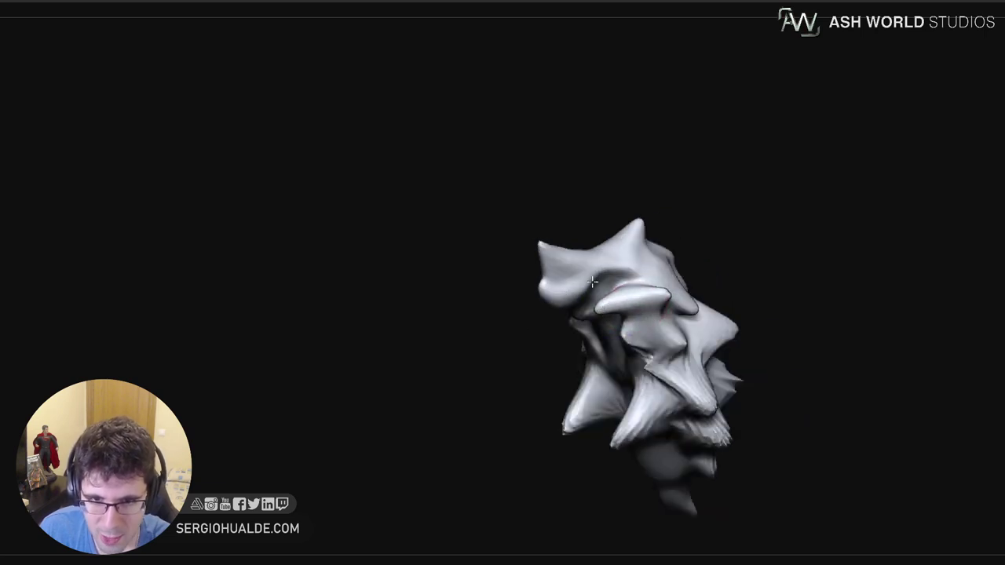
# Pull and sharpen the upper and lower points of the forelock from the front and side
pyautogui.moveTo(563, 276)
pyautogui.keyDown('ctrl'); pyautogui.mouseDown(button='right')
pyautogui.moveTo(544, 290)
pyautogui.moveTo(568, 287)
pyautogui.mouseUp(button='right'); pyautogui.keyUp('ctrl')
pyautogui.moveTo(550, 280)
pyautogui.mouseDown()
pyautogui.moveTo(545, 272)
pyautogui.moveTo(594, 262)
pyautogui.moveTo(559, 278)
pyautogui.mouseUp()
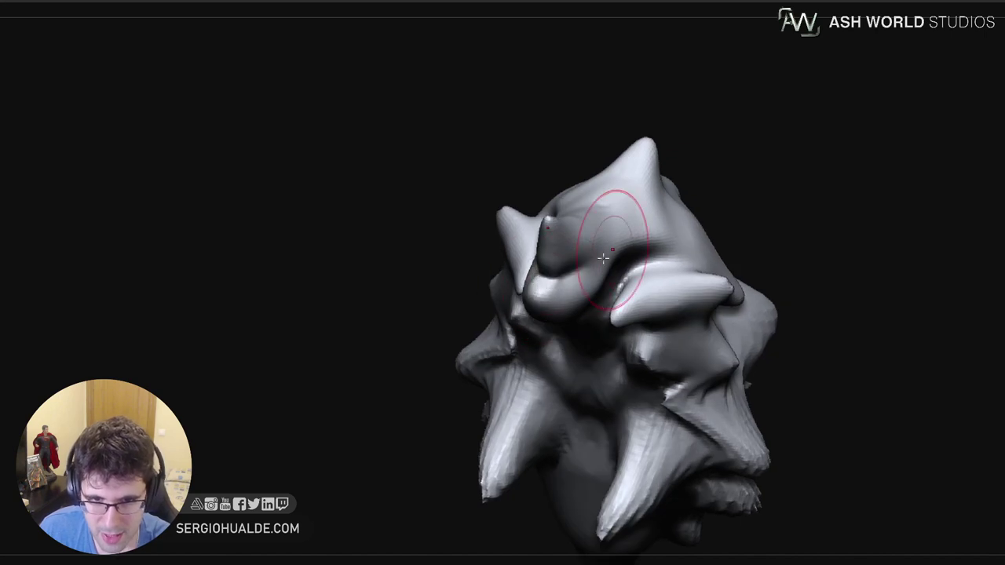
pyautogui.moveTo(612, 251)
pyautogui.mouseDown(button='right')
pyautogui.moveTo(540, 302)
pyautogui.moveTo(565, 284)
pyautogui.mouseUp(button='right')
pyautogui.moveTo(540, 297); pyautogui.dragTo(533, 304)
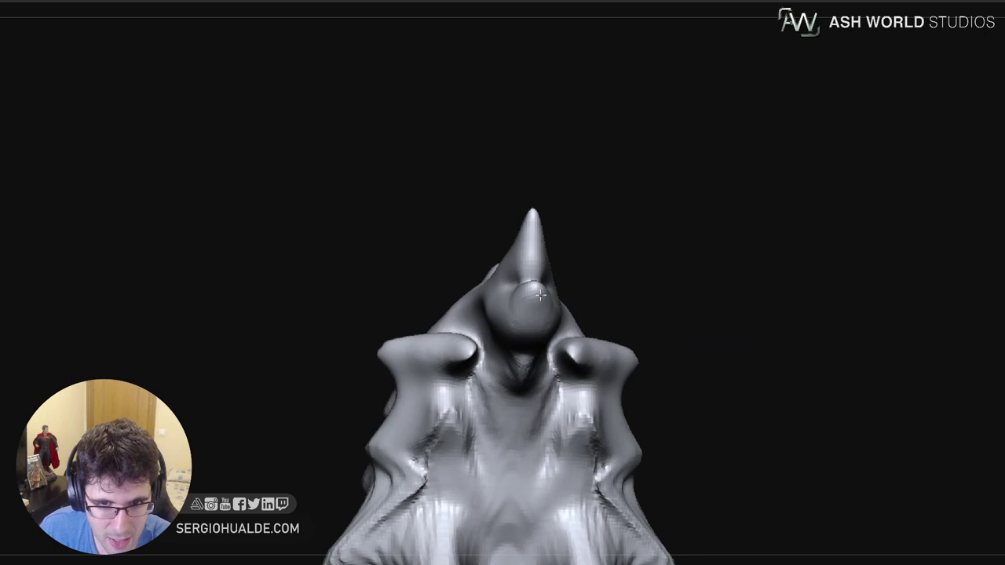
pyautogui.moveTo(519, 302)
pyautogui.mouseDown(button='right')
pyautogui.moveTo(537, 299)
pyautogui.moveTo(541, 314)
pyautogui.moveTo(532, 313)
pyautogui.mouseUp(button='right')
pyautogui.moveTo(532, 312); pyautogui.dragTo(529, 315)
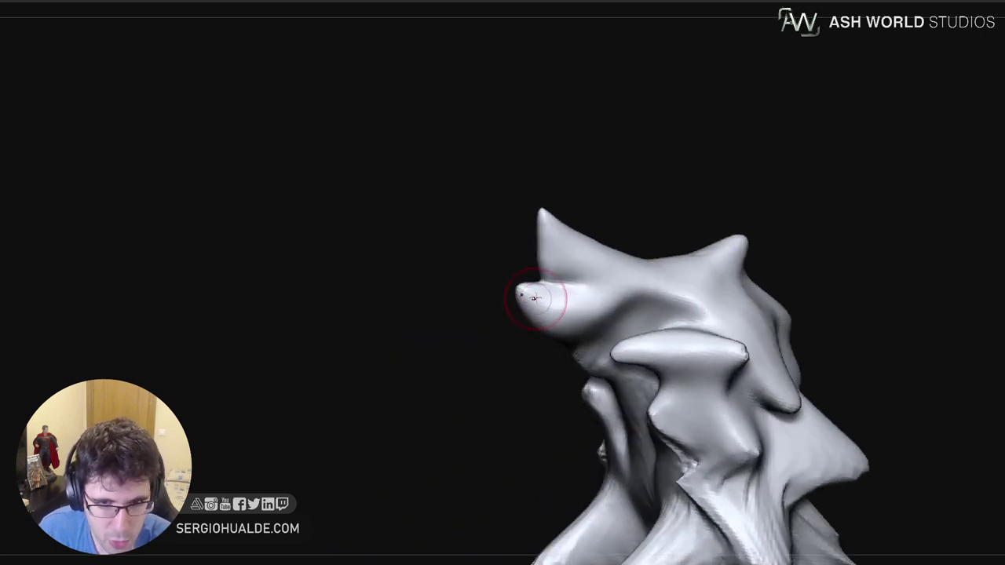
pyautogui.moveTo(551, 240)
pyautogui.mouseDown()
pyautogui.moveTo(553, 273)
pyautogui.moveTo(568, 251)
pyautogui.moveTo(562, 282)
pyautogui.mouseUp()
pyautogui.moveTo(554, 283); pyautogui.dragTo(543, 276, button='right')
pyautogui.moveTo(542, 258)
pyautogui.mouseDown()
pyautogui.moveTo(534, 242)
pyautogui.moveTo(550, 206)
pyautogui.mouseUp()
# Mask the side locks of the hair while leaving the forelock and crown unmasked
pyautogui.moveTo(635, 267)
pyautogui.keyDown('ctrl'); pyautogui.mouseDown(button='right')
pyautogui.moveTo(595, 298)
pyautogui.moveTo(656, 313)
pyautogui.moveTo(611, 292)
pyautogui.moveTo(637, 334)
pyautogui.moveTo(612, 313)
pyautogui.moveTo(630, 369)
pyautogui.moveTo(620, 366)
pyautogui.moveTo(670, 339)
pyautogui.mouseUp(button='right'); pyautogui.keyUp('ctrl')
pyautogui.moveTo(767, 307); pyautogui.dragTo(834, 314, button='right')
pyautogui.moveTo(843, 323)
pyautogui.keyDown('ctrl'); pyautogui.mouseDown()
pyautogui.moveTo(748, 329)
pyautogui.moveTo(662, 306)
pyautogui.moveTo(605, 336)
pyautogui.moveTo(753, 468)
pyautogui.moveTo(838, 400)
pyautogui.moveTo(809, 356)
pyautogui.moveTo(731, 324)
pyautogui.mouseUp(); pyautogui.keyUp('ctrl')
pyautogui.keyDown('ctrl'); pyautogui.moveTo(670, 302); pyautogui.dragTo(671, 384); pyautogui.keyUp('ctrl')
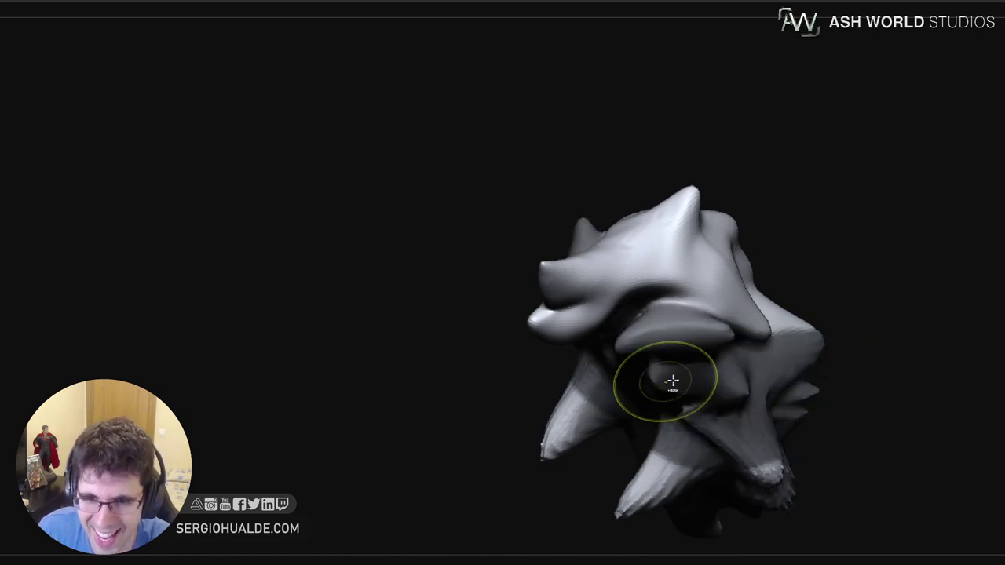
# Reshape the unmasked forelock into two curved points, checking it against the face and ears
pyautogui.moveTo(670, 384)
pyautogui.mouseDown(button='right')
pyautogui.moveTo(657, 328)
pyautogui.moveTo(610, 309)
pyautogui.moveTo(607, 321)
pyautogui.moveTo(586, 322)
pyautogui.mouseUp(button='right')
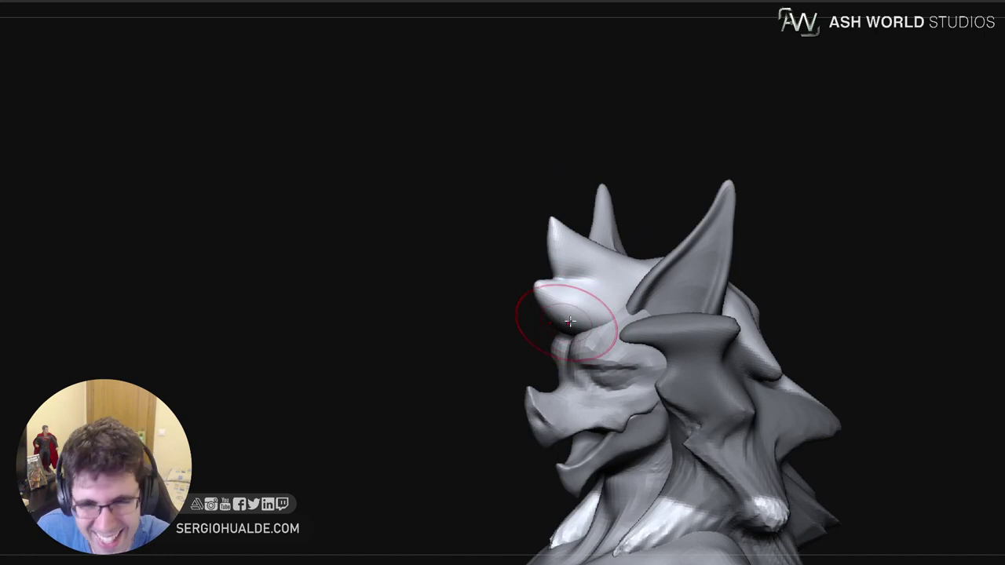
pyautogui.moveTo(569, 321); pyautogui.dragTo(599, 320, button='right')
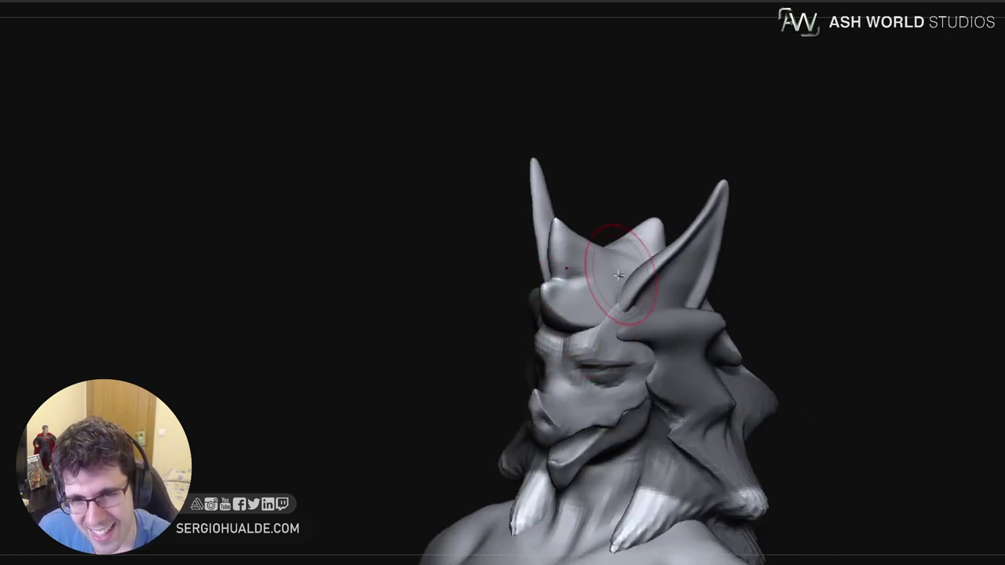
pyautogui.hotkey('alt', 's')
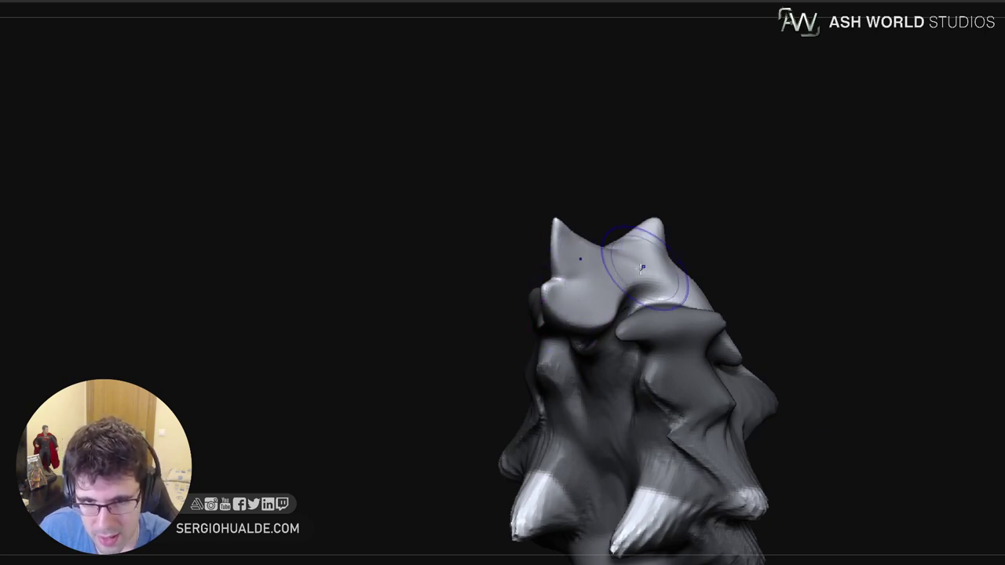
pyautogui.moveTo(573, 313)
pyautogui.mouseDown(button='right')
pyautogui.moveTo(572, 290)
pyautogui.moveTo(571, 333)
pyautogui.moveTo(560, 290)
pyautogui.mouseUp(button='right')
pyautogui.hotkey('alt', 's')
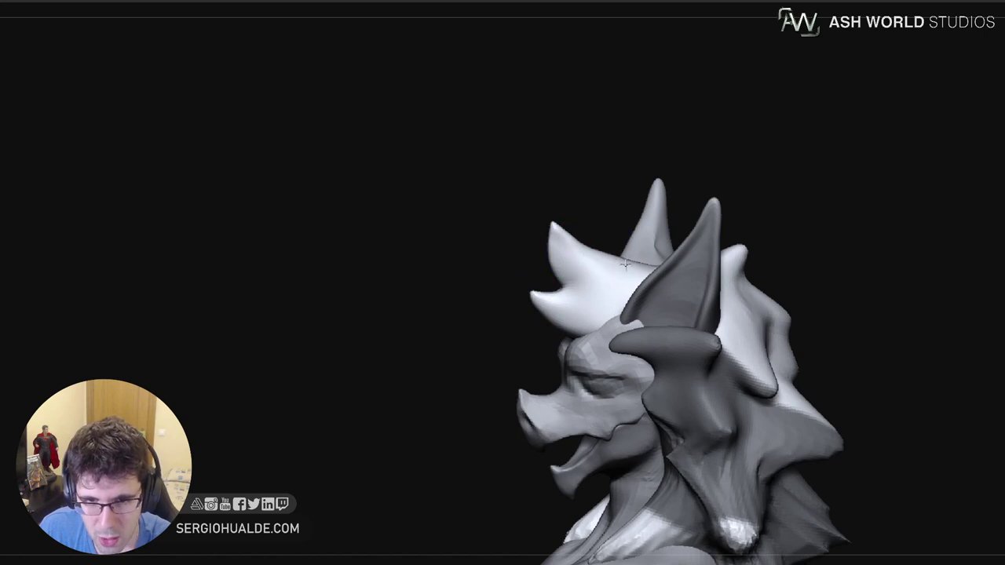
# Refine the volume and two points of the unmasked forelock from the front, above and below so it sits on the forehead
pyautogui.moveTo(625, 264)
pyautogui.keyDown('ctrl'); pyautogui.mouseDown(button='right')
pyautogui.moveTo(613, 255)
pyautogui.moveTo(639, 269)
pyautogui.moveTo(652, 310)
pyautogui.moveTo(627, 311)
pyautogui.moveTo(639, 338)
pyautogui.moveTo(619, 334)
pyautogui.mouseUp(button='right'); pyautogui.keyUp('ctrl')
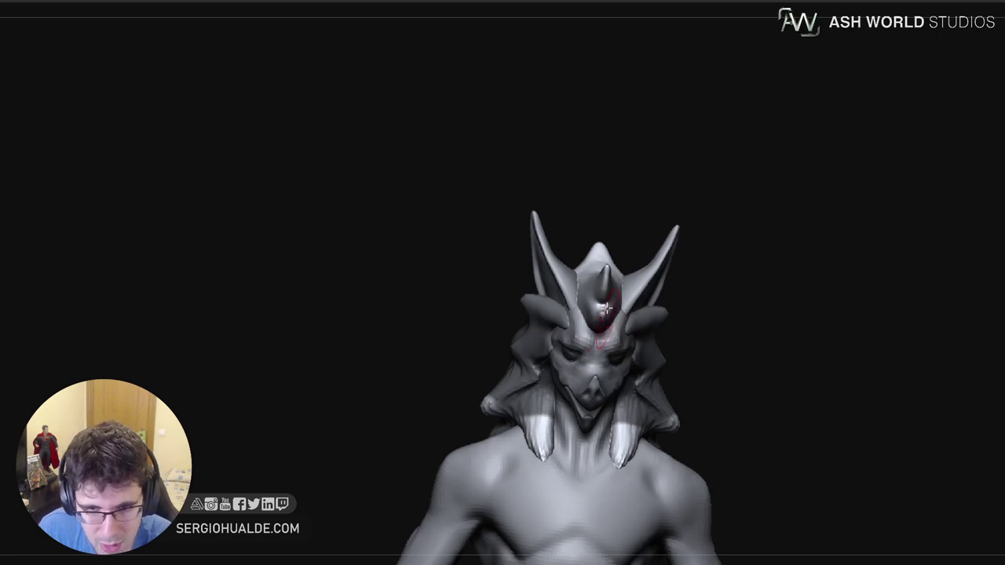
pyautogui.moveTo(606, 308)
pyautogui.mouseDown(button='right')
pyautogui.moveTo(604, 295)
pyautogui.moveTo(601, 337)
pyautogui.moveTo(602, 317)
pyautogui.mouseUp(button='right')
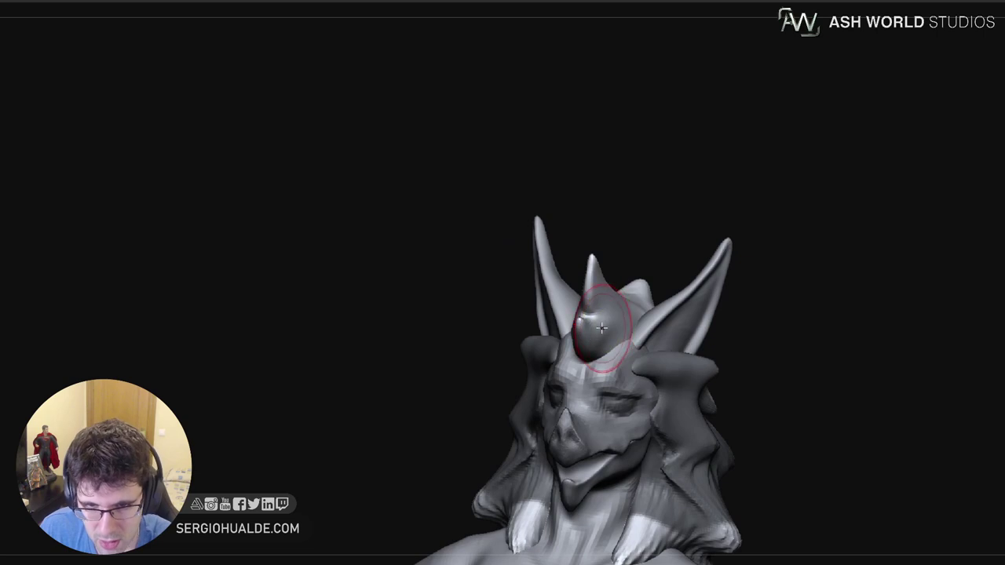
pyautogui.moveTo(608, 337); pyautogui.dragTo(612, 352, button='right')
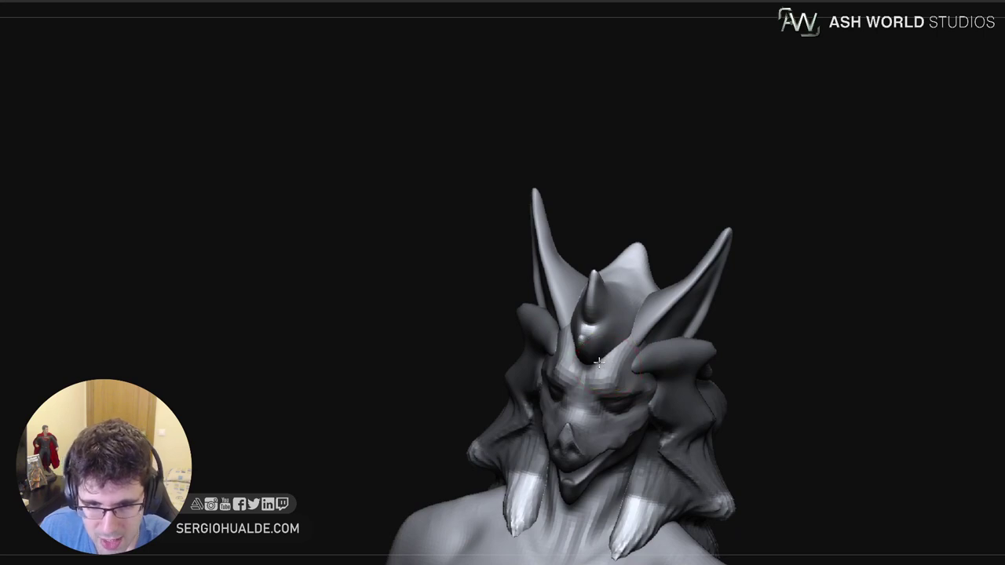
pyautogui.moveTo(590, 363); pyautogui.dragTo(595, 352, button='right')
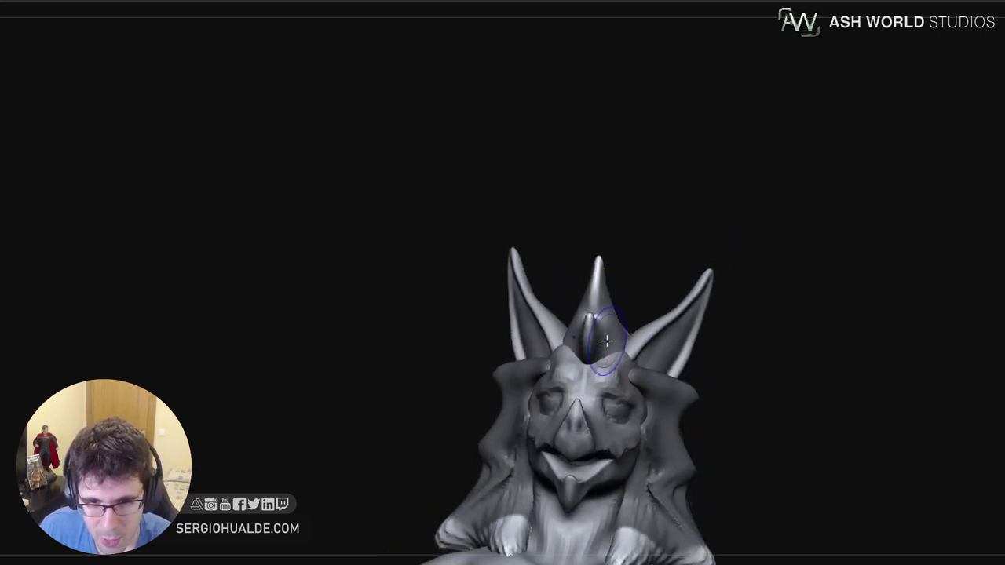
pyautogui.moveTo(610, 367); pyautogui.dragTo(604, 366, button='right')
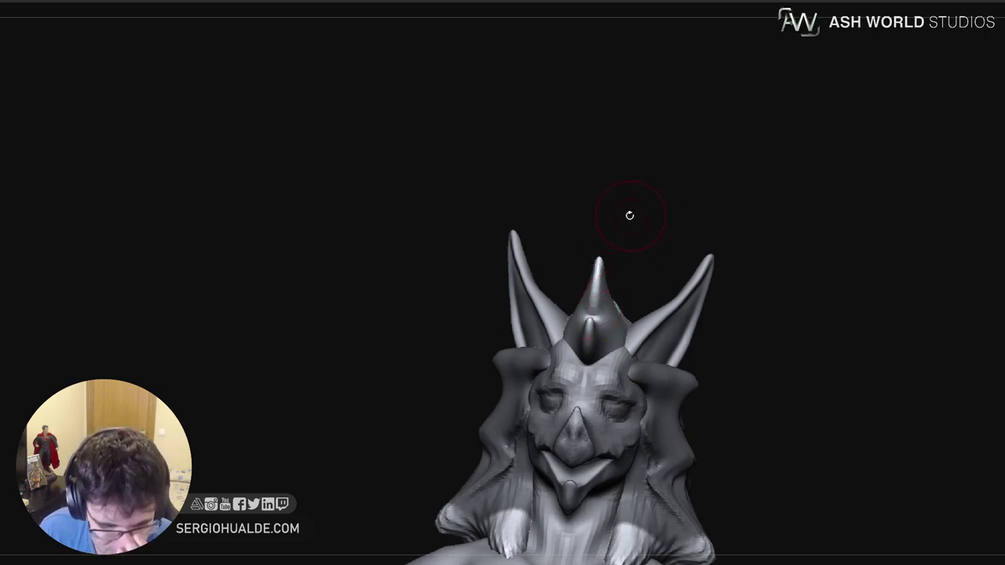
pyautogui.moveTo(636, 227); pyautogui.dragTo(644, 337)
pyautogui.press('s')
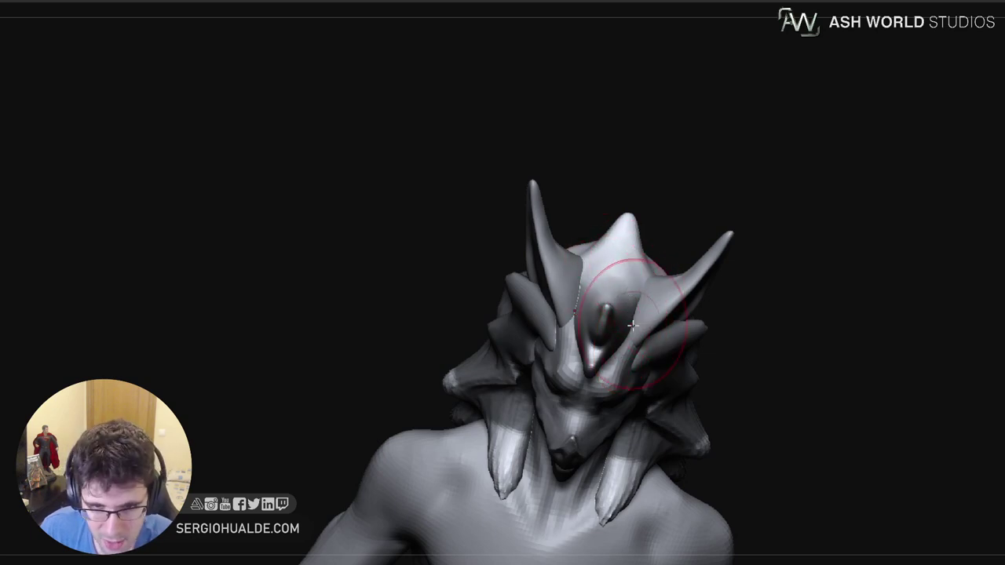
pyautogui.moveTo(637, 325); pyautogui.dragTo(611, 328, button='right')
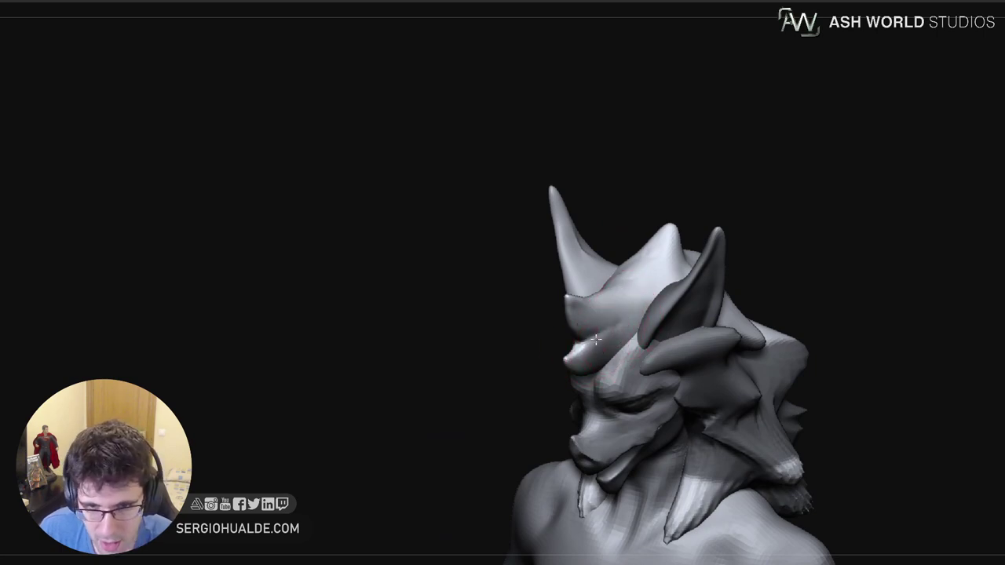
pyautogui.press('s')
pyautogui.moveTo(620, 333)
pyautogui.mouseDown(button='right')
pyautogui.moveTo(612, 288)
pyautogui.moveTo(695, 314)
pyautogui.mouseUp(button='right')
# Clear the mask from the hair and isolate the hair for a check from the side and back
pyautogui.keyDown('ctrl'); pyautogui.moveTo(722, 303); pyautogui.dragTo(735, 384); pyautogui.keyUp('ctrl')
pyautogui.moveTo(725, 313)
pyautogui.keyDown('ctrl'); pyautogui.mouseDown(button='right')
pyautogui.moveTo(731, 351)
pyautogui.moveTo(608, 353)
pyautogui.mouseUp(button='right'); pyautogui.keyUp('ctrl')
pyautogui.keyDown('ctrl'); pyautogui.keyDown('shift'); pyautogui.click(595, 363); pyautogui.keyUp('shift'); pyautogui.keyUp('ctrl')
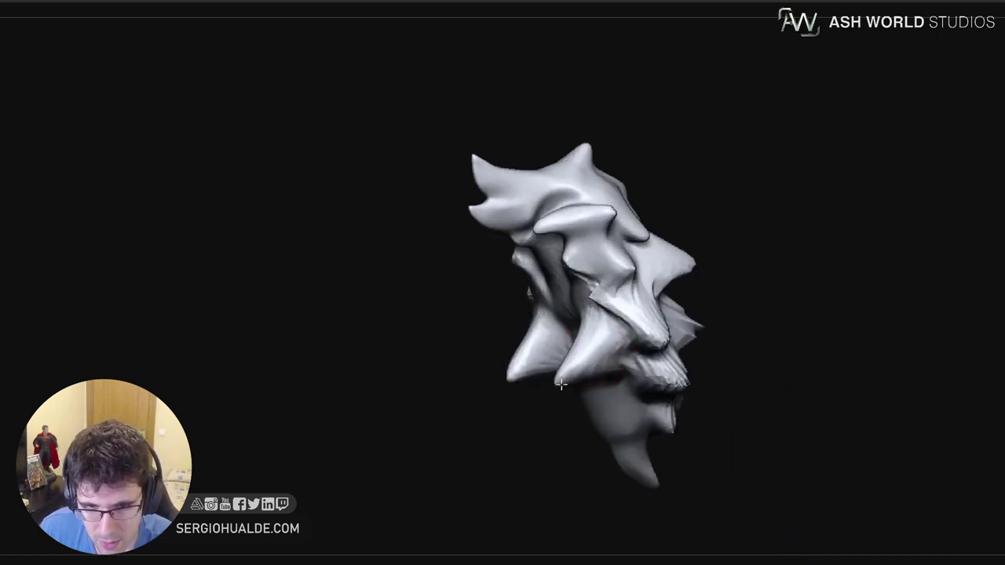
pyautogui.moveTo(656, 358); pyautogui.dragTo(618, 358, button='right')
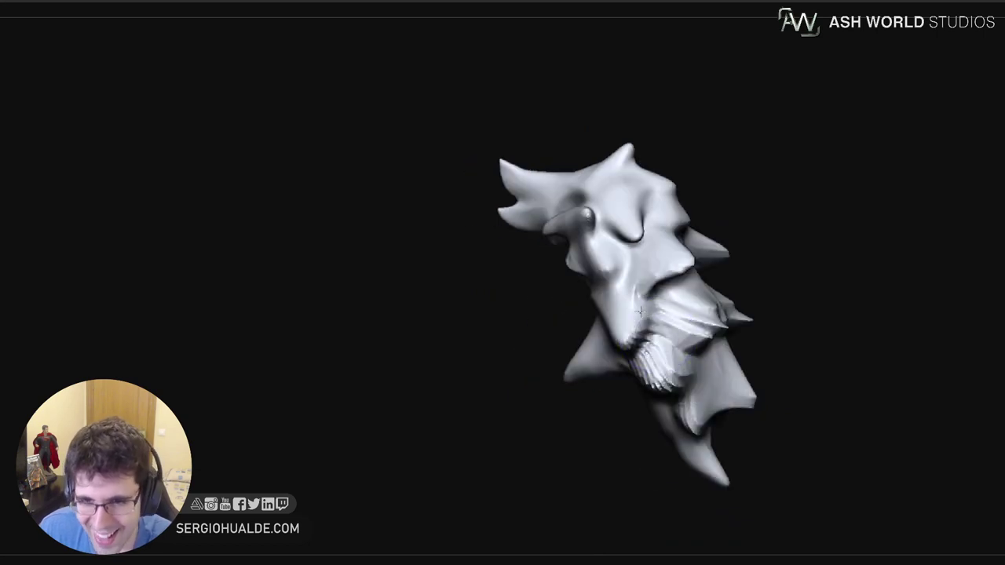
# Smooth the rough lower side and back locks of the isolated hair and show the whole character again
pyautogui.moveTo(656, 342)
pyautogui.keyDown('shift'); pyautogui.mouseDown()
pyautogui.moveTo(696, 366)
pyautogui.moveTo(705, 340)
pyautogui.mouseUp(); pyautogui.keyUp('shift')
pyautogui.keyDown('alt'); pyautogui.moveTo(724, 312); pyautogui.dragTo(663, 291, button='right'); pyautogui.keyUp('alt')
pyautogui.keyDown('shift'); pyautogui.moveTo(611, 298); pyautogui.dragTo(587, 315); pyautogui.keyUp('shift')
pyautogui.moveTo(699, 356); pyautogui.dragTo(670, 316, button='right')
pyautogui.keyDown('ctrl'); pyautogui.keyDown('shift'); pyautogui.click(649, 337); pyautogui.keyUp('shift'); pyautogui.keyUp('ctrl')
pyautogui.moveTo(651, 358)
pyautogui.mouseDown(button='right')
pyautogui.moveTo(656, 371)
pyautogui.moveTo(632, 361)
pyautogui.moveTo(659, 383)
pyautogui.moveTo(654, 357)
pyautogui.mouseUp(button='right')
# Pull the lowest large lock at the back of the hair outward and down into a long point
pyautogui.moveTo(651, 364); pyautogui.dragTo(663, 390)
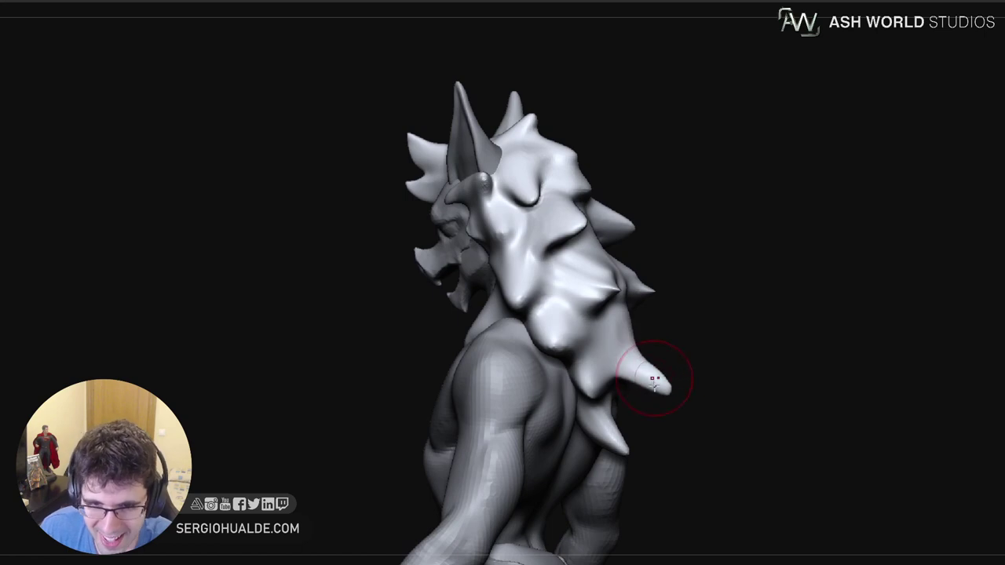
pyautogui.moveTo(653, 381); pyautogui.dragTo(658, 359, button='right')
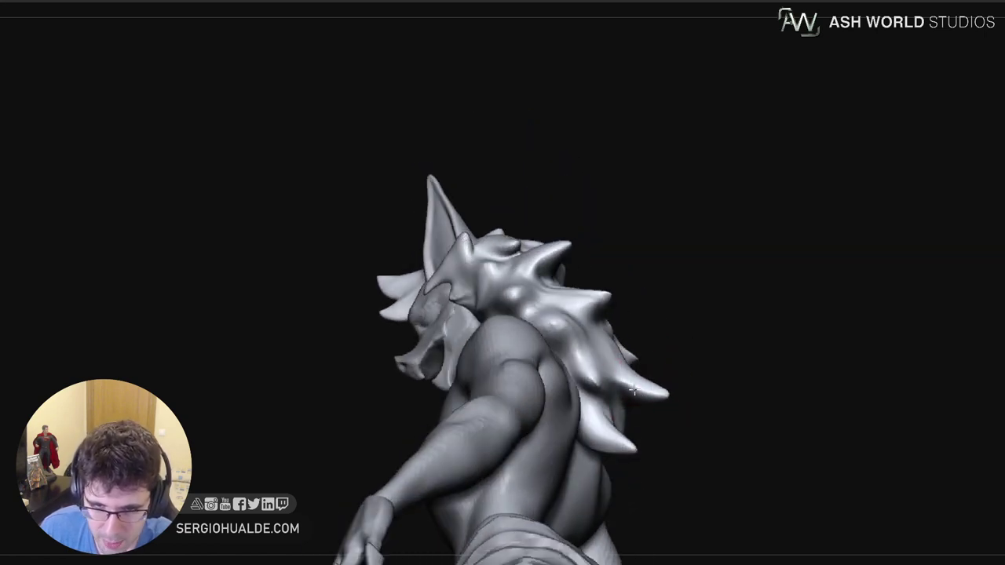
pyautogui.moveTo(634, 393); pyautogui.dragTo(634, 408, button='right')
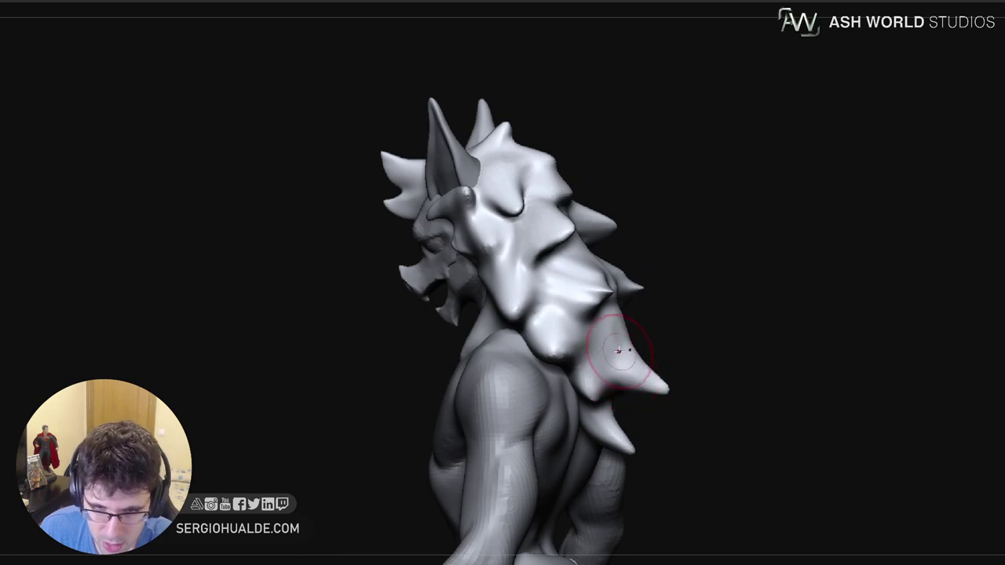
pyautogui.moveTo(618, 351)
pyautogui.mouseDown(button='right')
pyautogui.moveTo(630, 343)
pyautogui.moveTo(610, 358)
pyautogui.moveTo(621, 364)
pyautogui.moveTo(578, 361)
pyautogui.moveTo(664, 359)
pyautogui.moveTo(632, 371)
pyautogui.mouseUp(button='right')
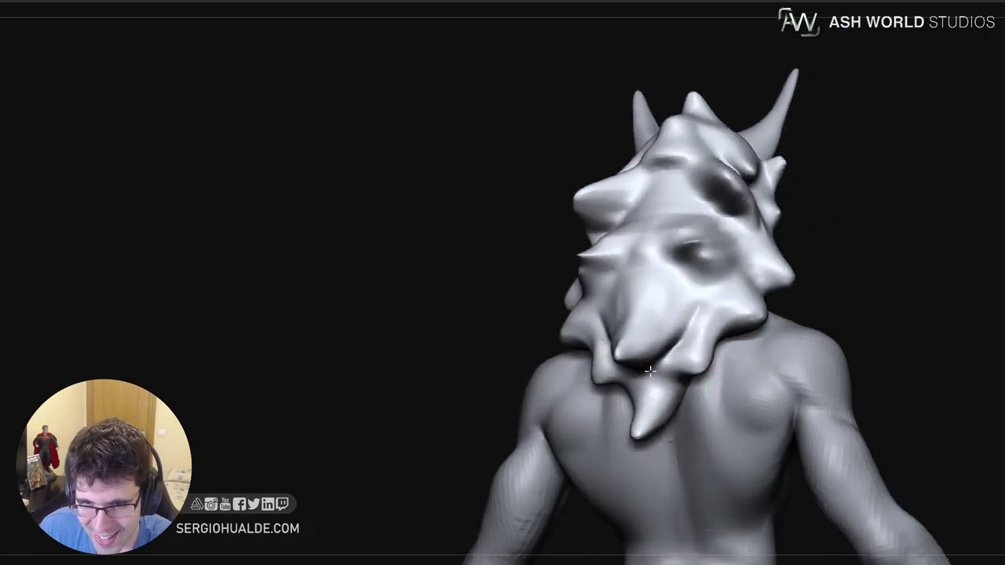
pyautogui.moveTo(685, 333); pyautogui.dragTo(667, 288, button='right')
pyautogui.moveTo(646, 327); pyautogui.dragTo(637, 345)
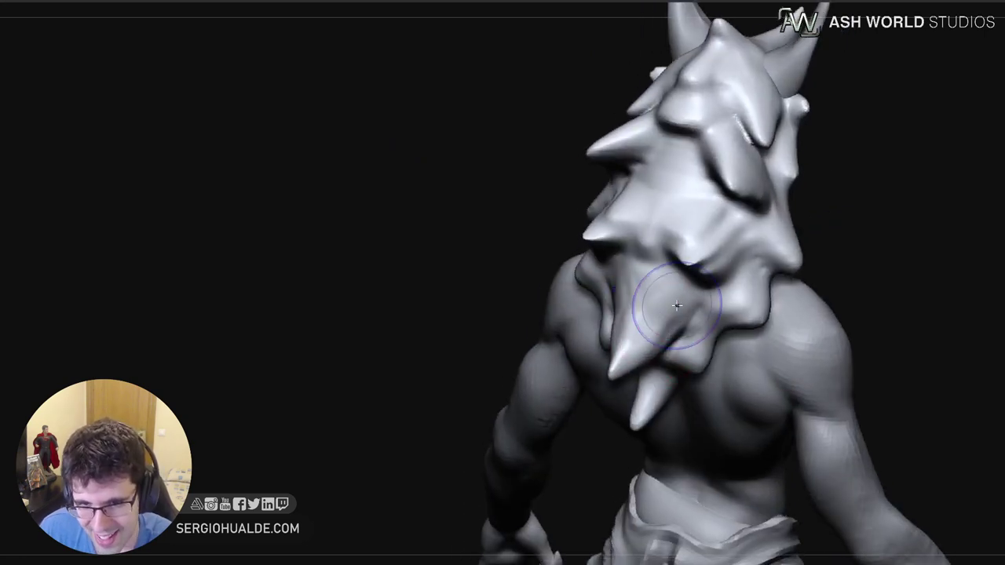
# Smooth the surface of the long lower back lock and refine its tapered edge with an adjusted brush size
pyautogui.moveTo(677, 305)
pyautogui.keyDown('shift'); pyautogui.mouseDown()
pyautogui.moveTo(658, 307)
pyautogui.moveTo(664, 314)
pyautogui.mouseUp(); pyautogui.keyUp('shift')
pyautogui.press('s')
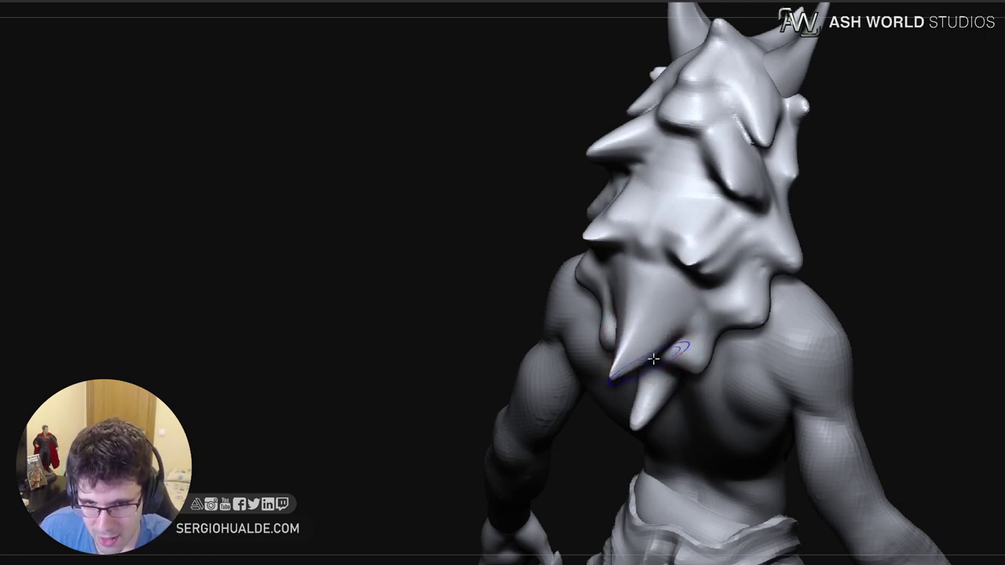
pyautogui.moveTo(653, 358)
pyautogui.mouseDown(button='right')
pyautogui.moveTo(710, 280)
pyautogui.moveTo(637, 359)
pyautogui.moveTo(640, 333)
pyautogui.moveTo(643, 354)
pyautogui.mouseUp(button='right')
pyautogui.moveTo(644, 354); pyautogui.dragTo(639, 374)
pyautogui.moveTo(639, 374); pyautogui.dragTo(602, 337, button='right')
# Pull a raised lock out of the middle of the back hair and shape its overhanging tip
pyautogui.moveTo(601, 336); pyautogui.dragTo(604, 361)
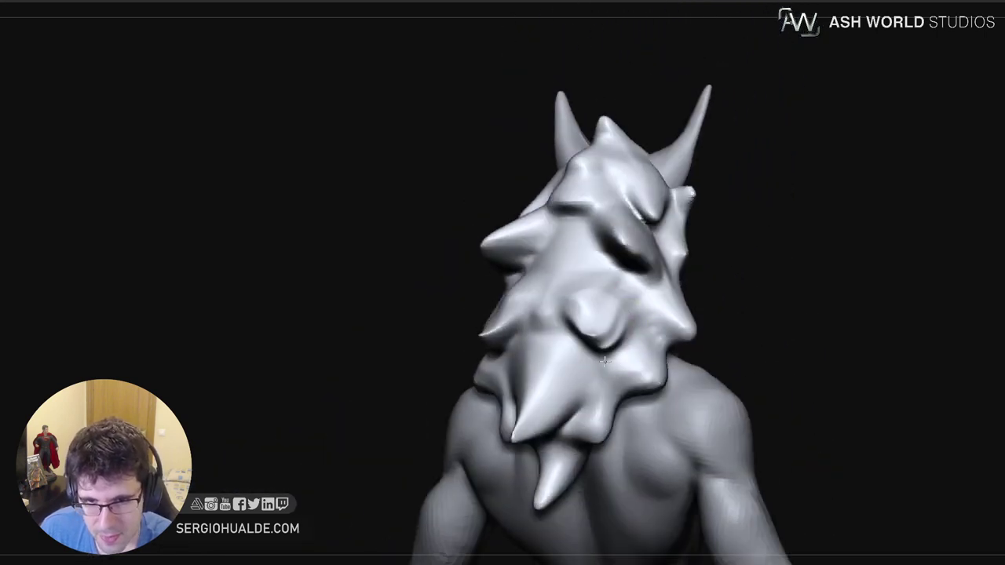
pyautogui.moveTo(603, 351); pyautogui.dragTo(592, 336, button='right')
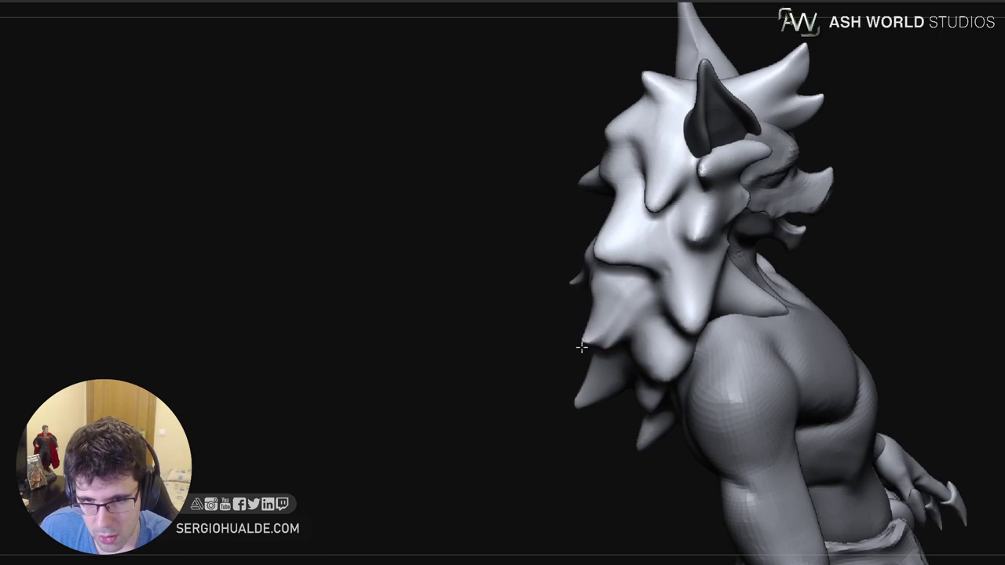
pyautogui.moveTo(601, 292); pyautogui.dragTo(605, 288)
pyautogui.moveTo(606, 289); pyautogui.dragTo(624, 317, button='right')
pyautogui.moveTo(612, 314)
pyautogui.mouseDown()
pyautogui.moveTo(589, 299)
pyautogui.moveTo(600, 290)
pyautogui.mouseUp()
pyautogui.moveTo(600, 290)
pyautogui.mouseDown(button='right')
pyautogui.moveTo(634, 307)
pyautogui.moveTo(594, 333)
pyautogui.moveTo(604, 331)
pyautogui.mouseUp(button='right')
pyautogui.moveTo(594, 338); pyautogui.dragTo(602, 338)
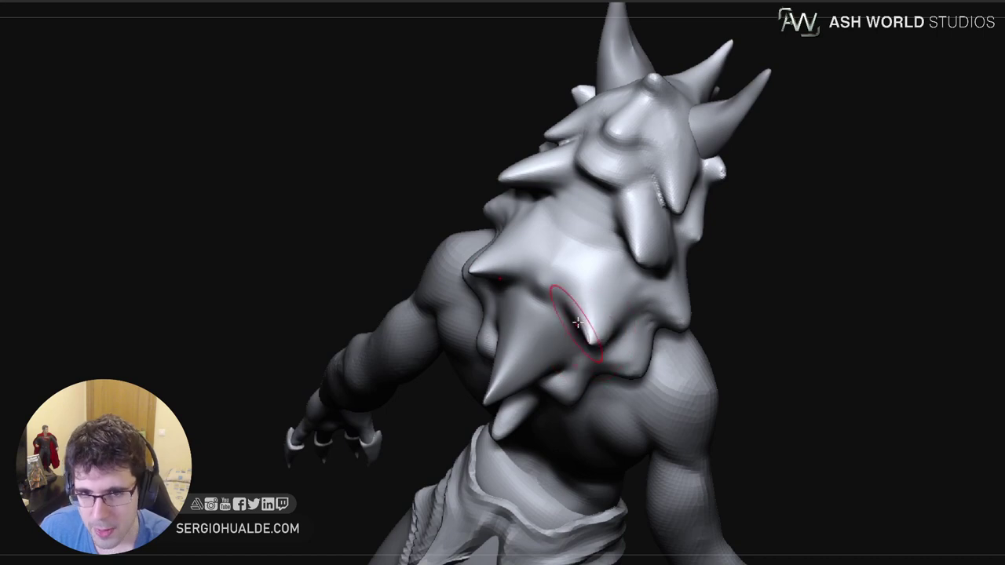
pyautogui.moveTo(577, 332); pyautogui.dragTo(572, 344, button='right')
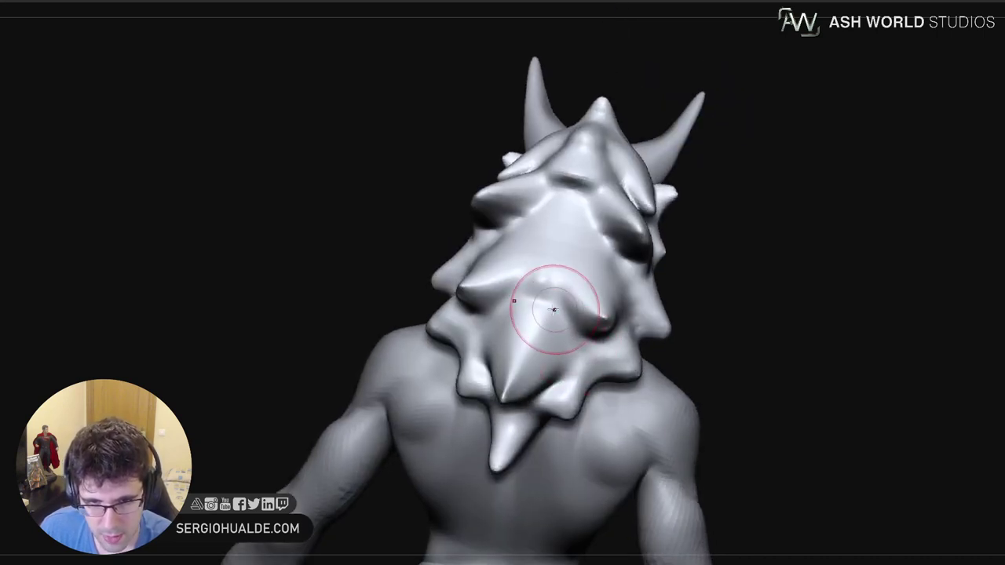
# Reshape the area between the mid-back locks and draw them into two downward points above the long central lock
pyautogui.moveTo(556, 309); pyautogui.dragTo(547, 311)
pyautogui.moveTo(583, 327); pyautogui.dragTo(580, 323, button='right')
pyautogui.moveTo(581, 314); pyautogui.dragTo(578, 304)
pyautogui.moveTo(574, 274); pyautogui.dragTo(589, 307, button='right')
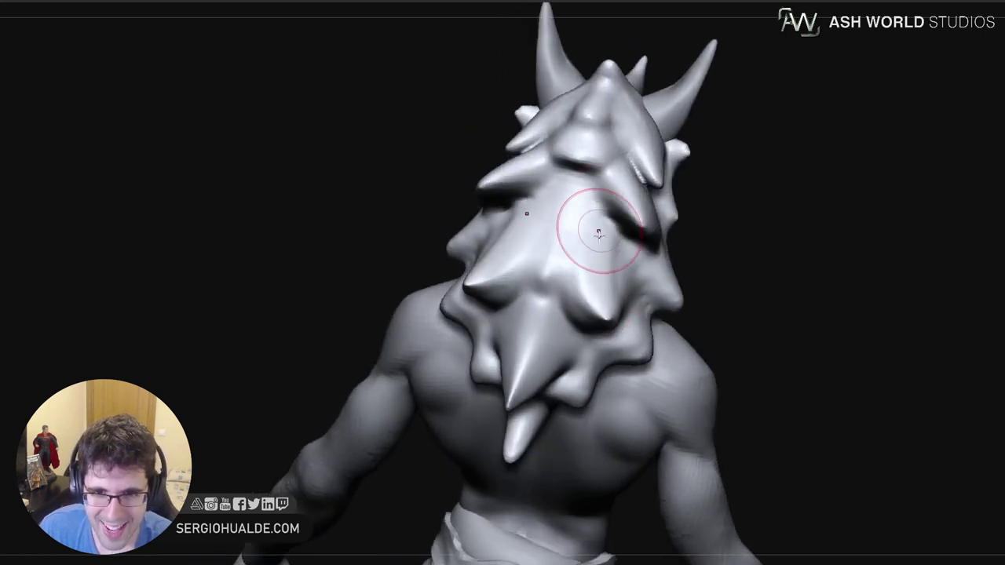
pyautogui.moveTo(599, 228)
pyautogui.mouseDown()
pyautogui.moveTo(615, 316)
pyautogui.moveTo(619, 301)
pyautogui.moveTo(595, 245)
pyautogui.moveTo(575, 295)
pyautogui.mouseUp()
pyautogui.moveTo(635, 321)
pyautogui.mouseDown(button='right')
pyautogui.moveTo(597, 309)
pyautogui.moveTo(602, 327)
pyautogui.moveTo(620, 297)
pyautogui.mouseUp(button='right')
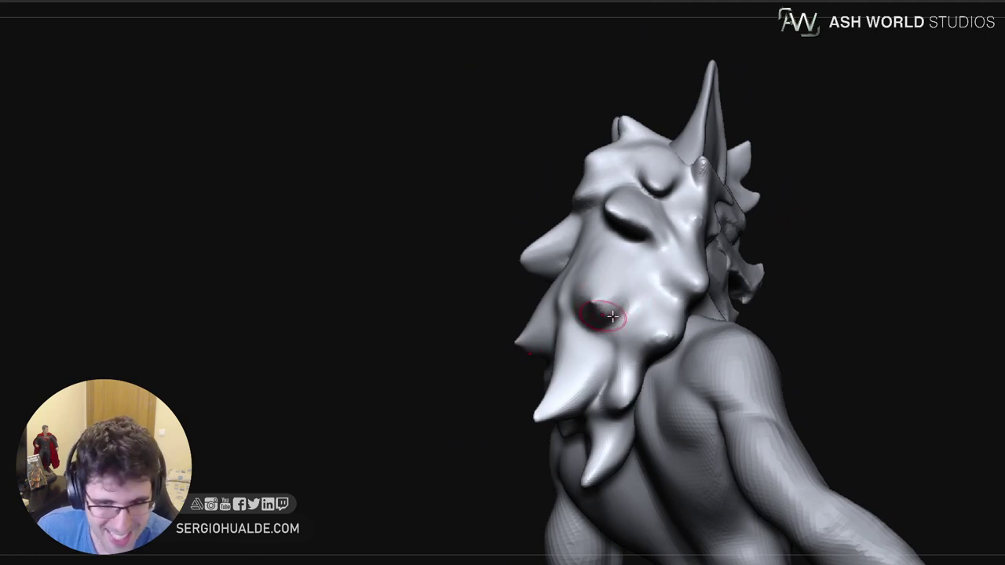
# Lift the notch between the two mid-back locks and smooth the surrounding hair surface
pyautogui.moveTo(612, 316)
pyautogui.mouseDown(button='right')
pyautogui.moveTo(514, 342)
pyautogui.moveTo(585, 329)
pyautogui.moveTo(593, 315)
pyautogui.moveTo(584, 347)
pyautogui.moveTo(592, 353)
pyautogui.moveTo(541, 343)
pyautogui.moveTo(620, 315)
pyautogui.mouseUp(button='right')
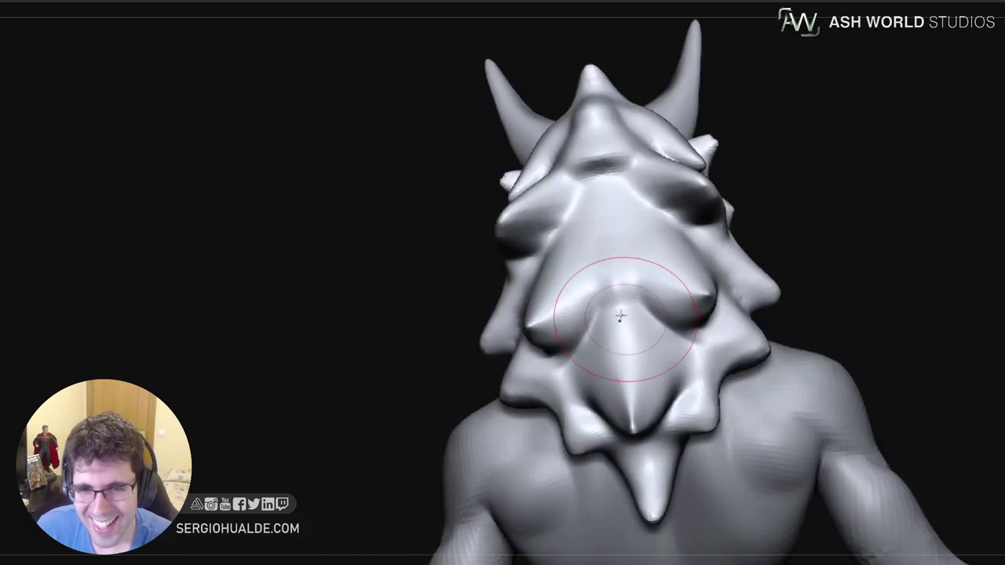
pyautogui.moveTo(617, 294); pyautogui.dragTo(610, 233)
pyautogui.moveTo(620, 353); pyautogui.dragTo(616, 397, button='right')
pyautogui.moveTo(608, 298)
pyautogui.keyDown('shift'); pyautogui.mouseDown()
pyautogui.moveTo(612, 237)
pyautogui.moveTo(606, 314)
pyautogui.mouseUp(); pyautogui.keyUp('shift')
pyautogui.moveTo(589, 287); pyautogui.dragTo(656, 292, button='right')
pyautogui.keyDown('shift'); pyautogui.moveTo(520, 304); pyautogui.dragTo(518, 334); pyautogui.keyUp('shift')
pyautogui.moveTo(517, 336); pyautogui.dragTo(577, 326, button='right')
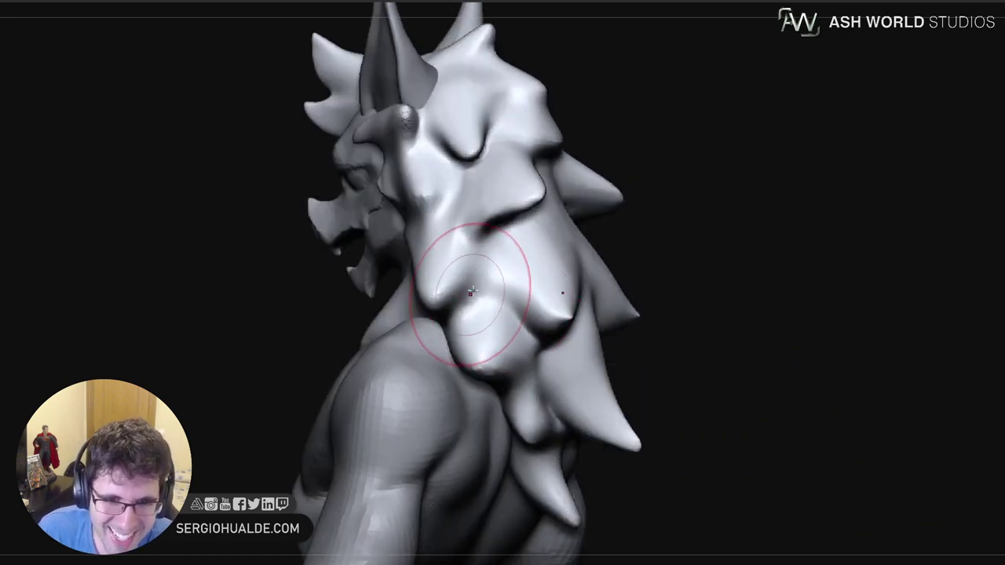
# Shape the overlapping side locks behind the shoulder by pulling their folds downward and extending their tips outward
pyautogui.moveTo(489, 260)
pyautogui.mouseDown()
pyautogui.moveTo(477, 287)
pyautogui.moveTo(487, 322)
pyautogui.mouseUp()
pyautogui.keyDown('ctrl'); pyautogui.moveTo(491, 321); pyautogui.dragTo(491, 290, button='right'); pyautogui.keyUp('ctrl')
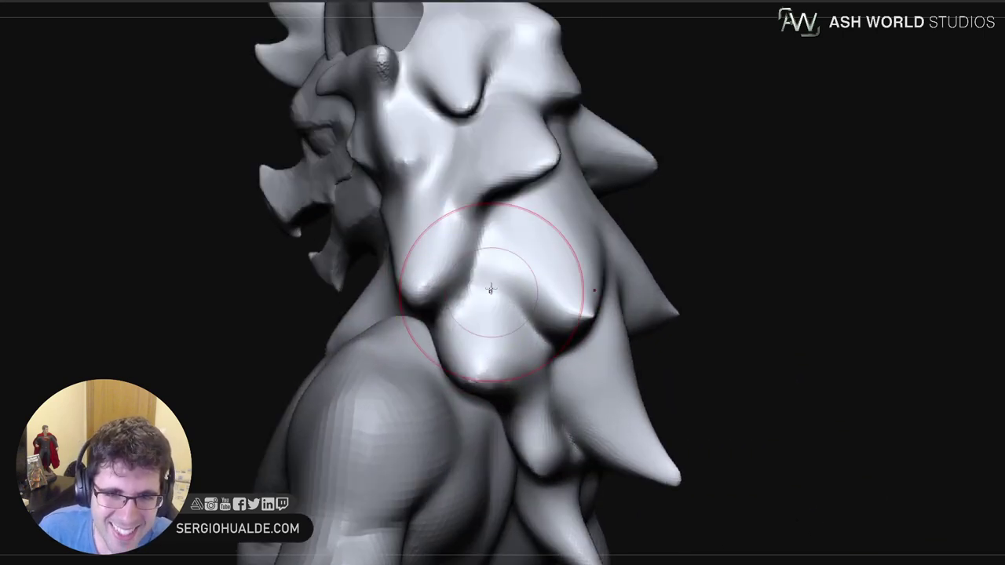
pyautogui.moveTo(483, 255)
pyautogui.mouseDown()
pyautogui.moveTo(469, 282)
pyautogui.moveTo(469, 326)
pyautogui.mouseUp()
pyautogui.moveTo(469, 328)
pyautogui.keyDown('ctrl'); pyautogui.mouseDown(button='right')
pyautogui.moveTo(539, 329)
pyautogui.moveTo(509, 336)
pyautogui.moveTo(543, 348)
pyautogui.mouseUp(button='right'); pyautogui.keyUp('ctrl')
pyautogui.moveTo(532, 344); pyautogui.dragTo(553, 358)
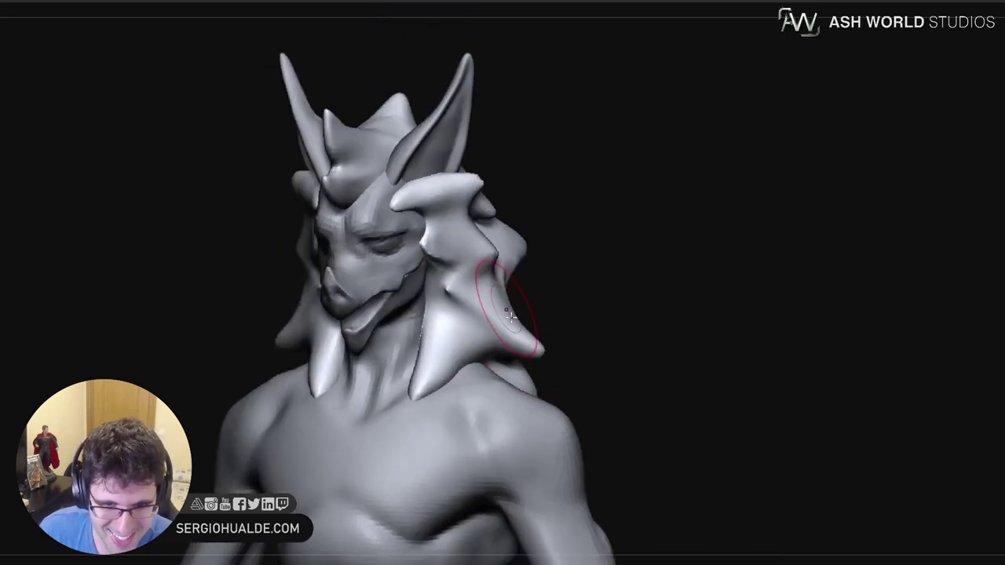
pyautogui.moveTo(544, 349); pyautogui.dragTo(555, 371)
pyautogui.moveTo(527, 335); pyautogui.dragTo(518, 339)
# Adjust the hair edge beside the cheek and pull a small pointed tip toward the face
pyautogui.moveTo(516, 335)
pyautogui.keyDown('alt'); pyautogui.mouseDown(button='right')
pyautogui.moveTo(553, 353)
pyautogui.moveTo(496, 336)
pyautogui.moveTo(510, 299)
pyautogui.moveTo(469, 280)
pyautogui.mouseUp(button='right'); pyautogui.keyUp('alt')
pyautogui.moveTo(462, 255); pyautogui.dragTo(472, 262)
pyautogui.moveTo(473, 271)
pyautogui.keyDown('ctrl'); pyautogui.mouseDown(button='right')
pyautogui.moveTo(478, 313)
pyautogui.moveTo(466, 281)
pyautogui.mouseUp(button='right'); pyautogui.keyUp('ctrl')
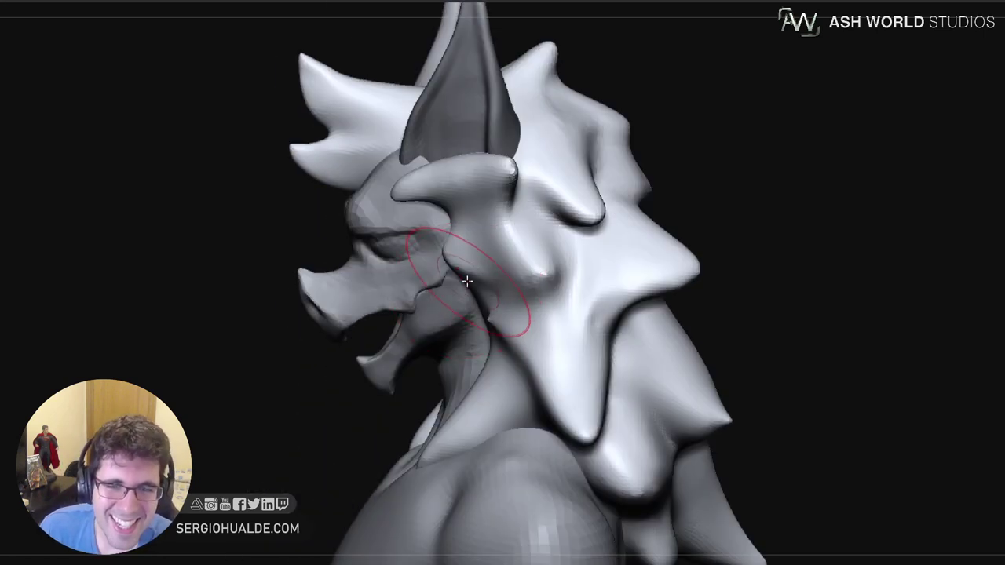
pyautogui.moveTo(463, 266)
pyautogui.mouseDown()
pyautogui.moveTo(472, 253)
pyautogui.moveTo(448, 245)
pyautogui.mouseUp()
# Pull the front end of the upper side tuft forward over the temple into a tapered tip
pyautogui.moveTo(410, 202); pyautogui.dragTo(463, 213, button='right')
pyautogui.moveTo(411, 192); pyautogui.dragTo(382, 203)
pyautogui.moveTo(398, 213); pyautogui.dragTo(351, 208, button='right')
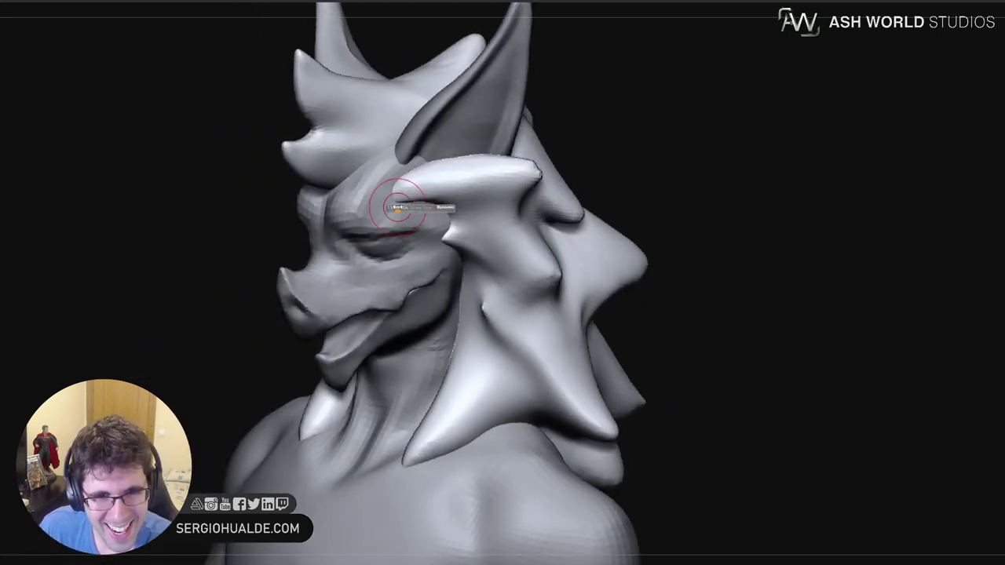
pyautogui.moveTo(402, 201)
pyautogui.mouseDown()
pyautogui.moveTo(391, 202)
pyautogui.moveTo(424, 196)
pyautogui.moveTo(416, 187)
pyautogui.moveTo(431, 167)
pyautogui.mouseUp()
# Smooth the blunt rear end of the upper side tuft and sharpen it into a point
pyautogui.moveTo(494, 188); pyautogui.dragTo(527, 166, button='right')
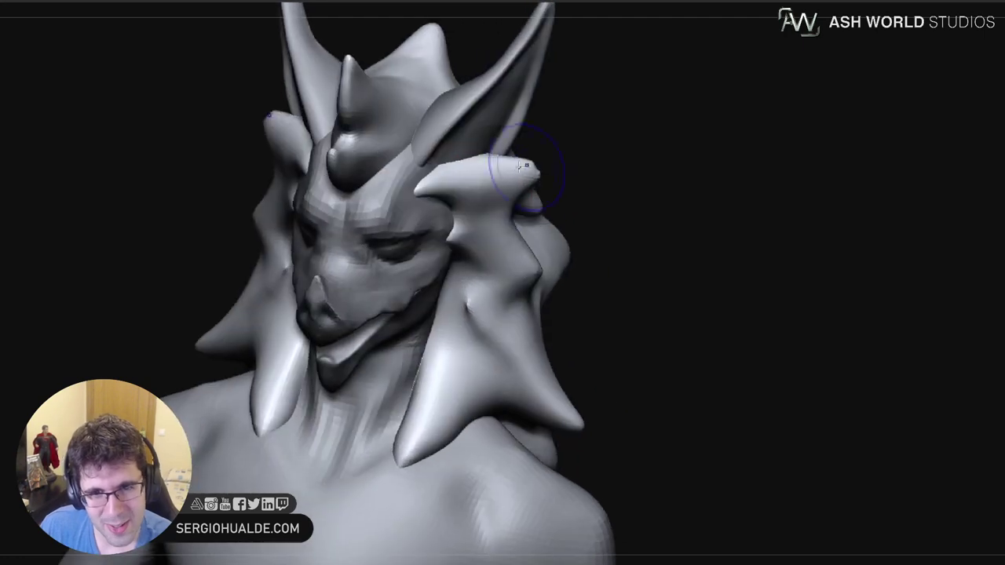
pyautogui.keyDown('shift'); pyautogui.moveTo(527, 166); pyautogui.dragTo(537, 176); pyautogui.keyUp('shift')
pyautogui.moveTo(545, 173); pyautogui.dragTo(530, 179, button='right')
pyautogui.moveTo(534, 177)
pyautogui.mouseDown()
pyautogui.moveTo(565, 175)
pyautogui.moveTo(532, 174)
pyautogui.mouseUp()
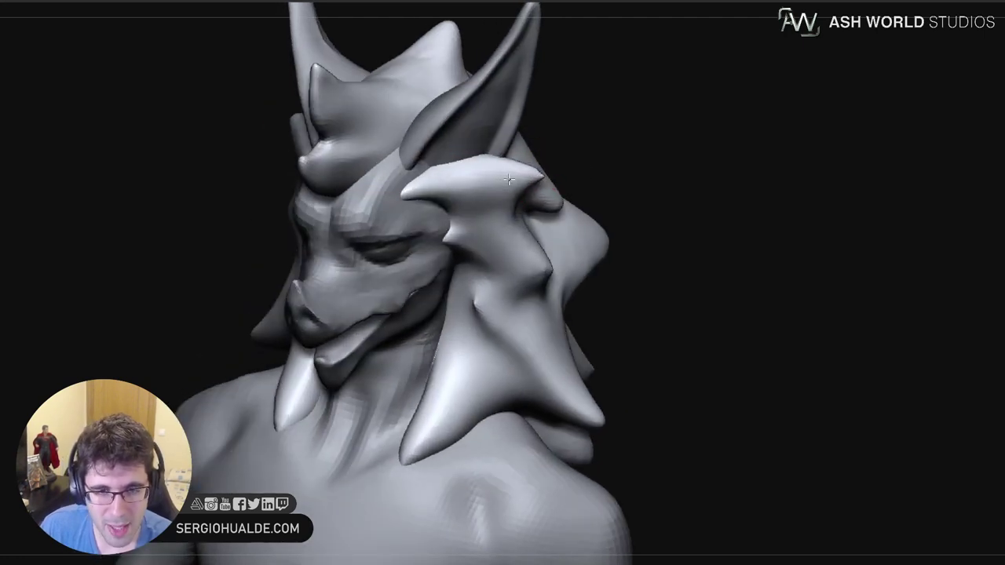
# Adjust the brush size and nudge the top edge of the side tuft upward beneath the ear
pyautogui.moveTo(496, 176); pyautogui.dragTo(584, 165, button='right')
pyautogui.moveTo(650, 141)
pyautogui.mouseDown(button='right')
pyautogui.moveTo(651, 212)
pyautogui.moveTo(547, 272)
pyautogui.moveTo(456, 252)
pyautogui.mouseUp(button='right')
pyautogui.press('s')
pyautogui.moveTo(472, 295); pyautogui.dragTo(470, 290)
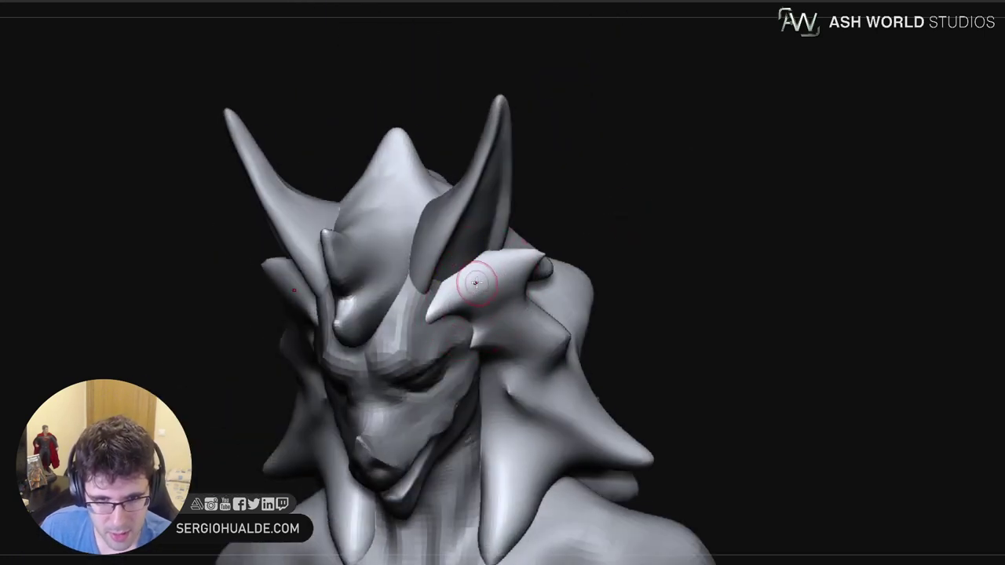
pyautogui.moveTo(508, 263); pyautogui.dragTo(480, 257, button='right')
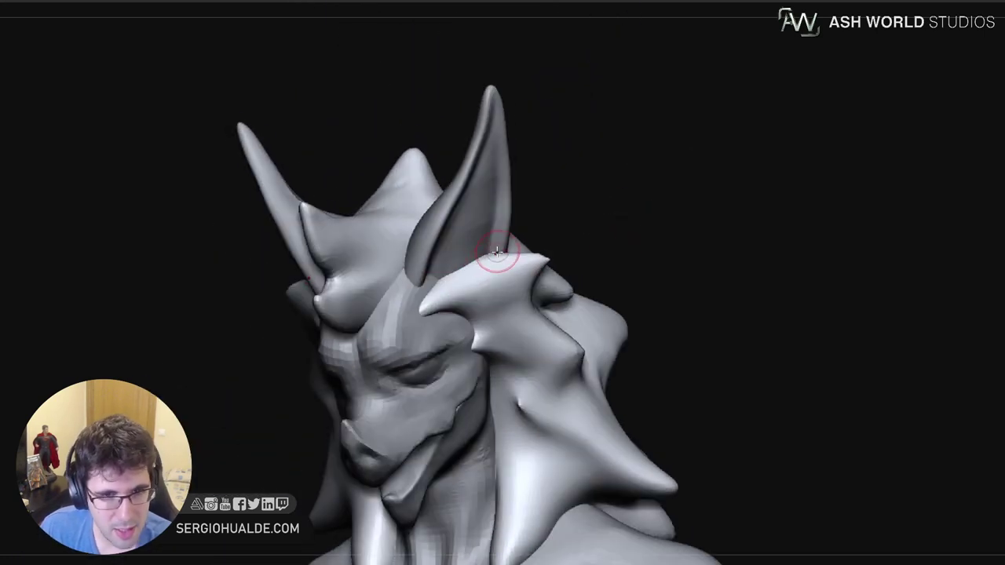
pyautogui.moveTo(474, 271); pyautogui.dragTo(505, 224)
pyautogui.hotkey('ctrl', 'z')
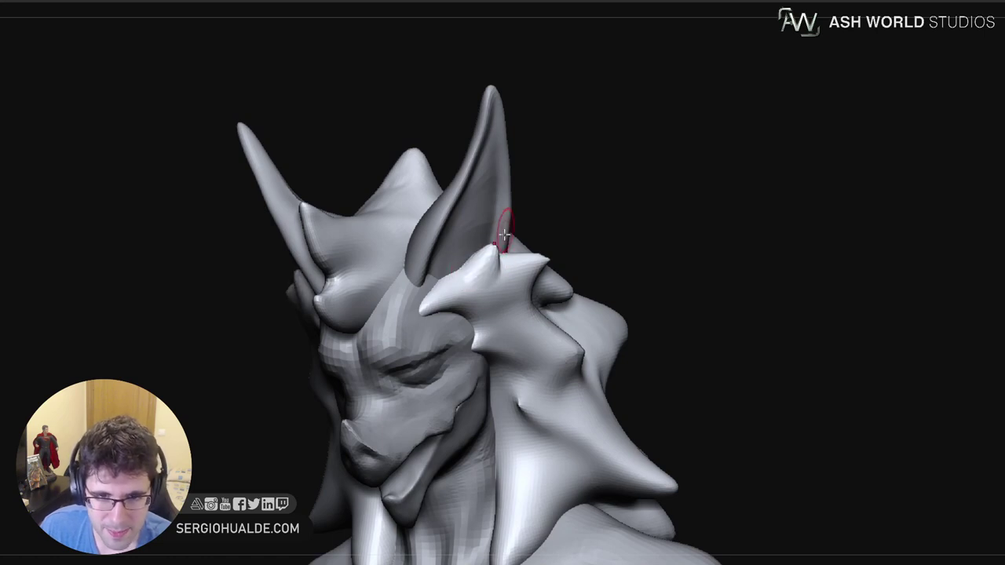
pyautogui.hotkey('ctrl', 'z')
pyautogui.moveTo(492, 260); pyautogui.dragTo(518, 211)
pyautogui.hotkey('ctrl', 'z')
# Pull an upward spike from the side tuft beneath the ear and shape a downward-pointing lock over the side hair below it
pyautogui.moveTo(496, 252); pyautogui.dragTo(512, 218)
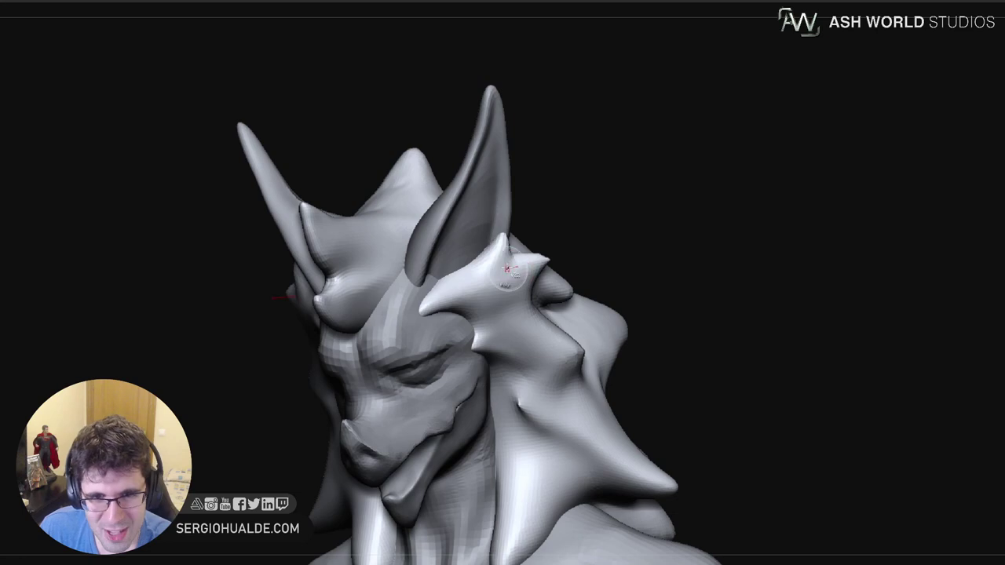
pyautogui.moveTo(511, 280)
pyautogui.mouseDown(button='right')
pyautogui.moveTo(451, 275)
pyautogui.moveTo(507, 256)
pyautogui.mouseUp(button='right')
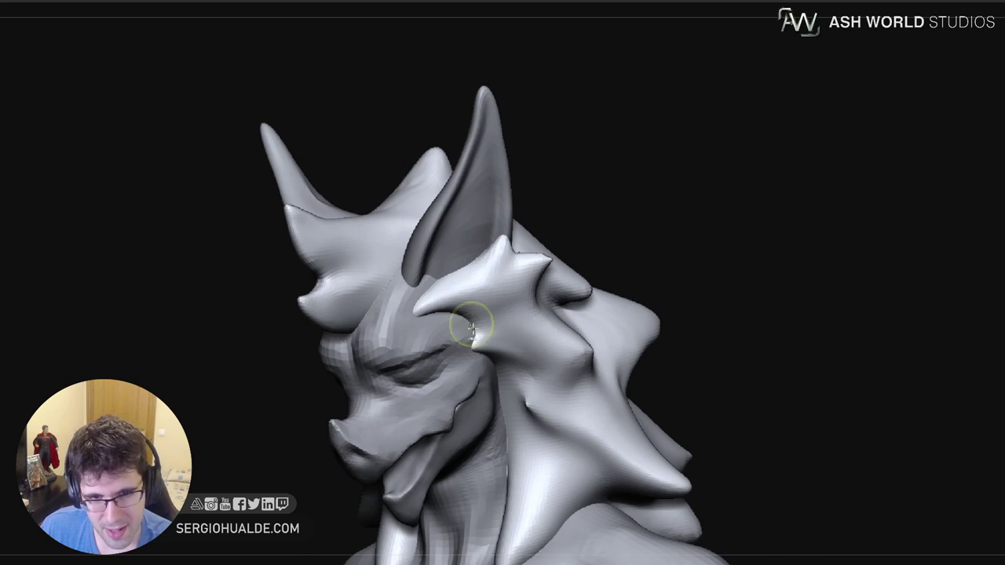
pyautogui.moveTo(469, 327)
pyautogui.keyDown('ctrl'); pyautogui.mouseDown(button='right')
pyautogui.moveTo(494, 298)
pyautogui.moveTo(492, 234)
pyautogui.moveTo(539, 300)
pyautogui.moveTo(565, 290)
pyautogui.moveTo(603, 318)
pyautogui.moveTo(516, 365)
pyautogui.moveTo(544, 307)
pyautogui.moveTo(503, 285)
pyautogui.moveTo(536, 343)
pyautogui.mouseUp(button='right'); pyautogui.keyUp('ctrl')
pyautogui.moveTo(532, 324)
pyautogui.mouseDown()
pyautogui.moveTo(561, 364)
pyautogui.moveTo(577, 354)
pyautogui.mouseUp()
pyautogui.moveTo(577, 354); pyautogui.dragTo(563, 317, button='right')
pyautogui.moveTo(534, 258); pyautogui.dragTo(543, 275)
pyautogui.moveTo(567, 292); pyautogui.dragTo(542, 292, button='right')
pyautogui.moveTo(543, 295); pyautogui.dragTo(545, 311)
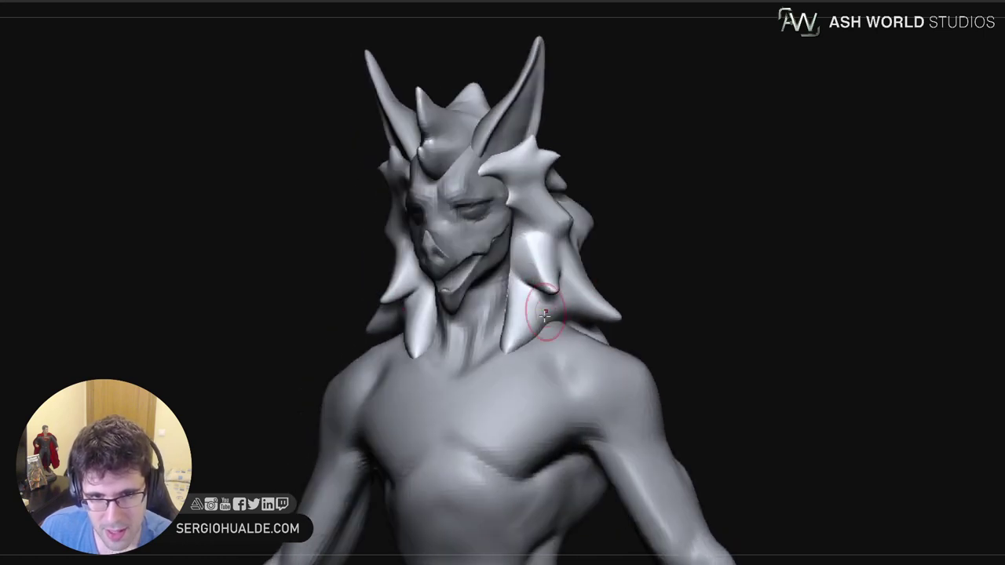
# Select the body mesh and isolate it so the hair and ears are hidden
pyautogui.keyDown('ctrl'); pyautogui.moveTo(545, 314); pyautogui.dragTo(521, 276, button='right'); pyautogui.keyUp('ctrl')
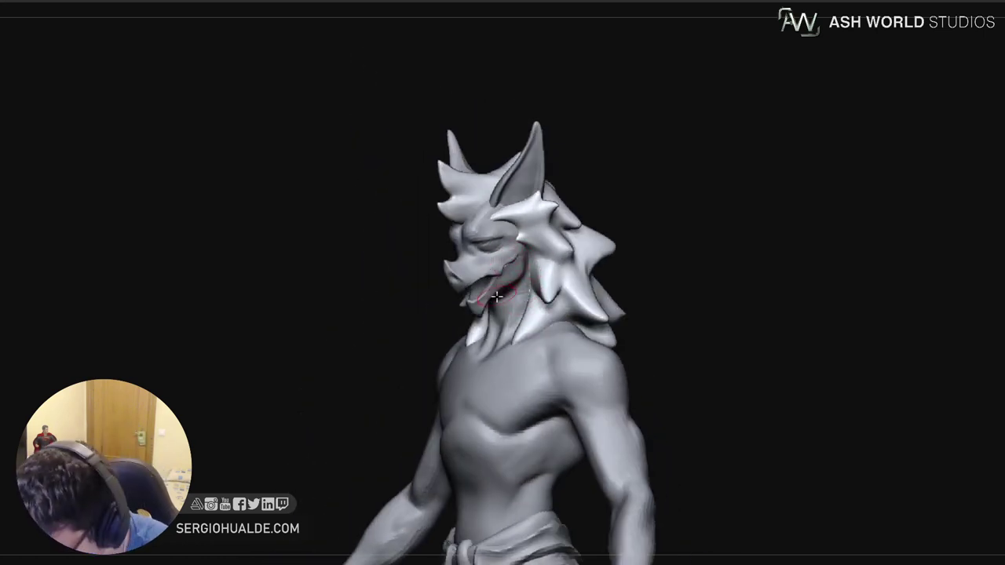
pyautogui.moveTo(476, 331); pyautogui.dragTo(464, 349)
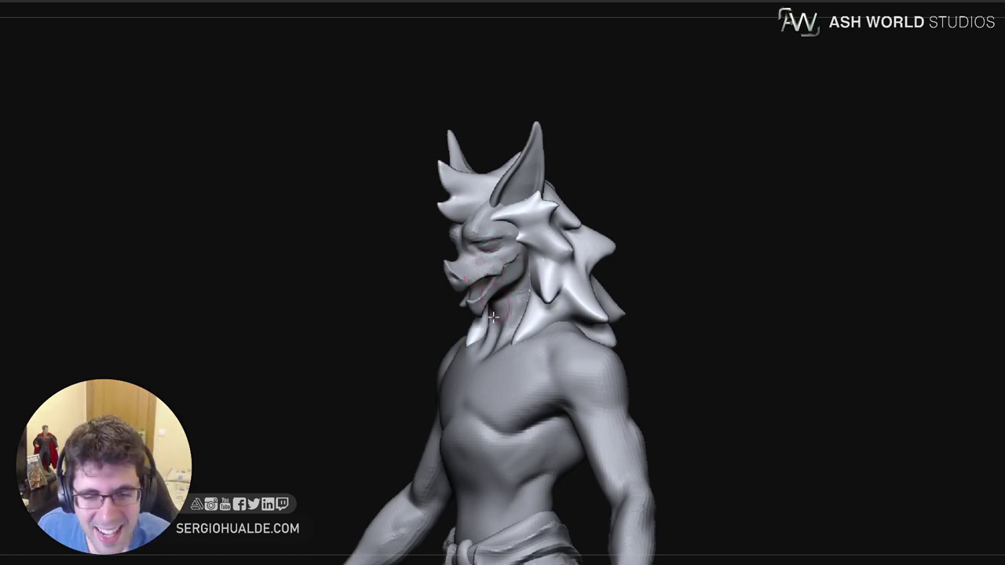
pyautogui.moveTo(474, 362); pyautogui.dragTo(470, 336, button='right')
pyautogui.keyDown('ctrl'); pyautogui.moveTo(527, 259); pyautogui.dragTo(520, 297, button='right'); pyautogui.keyUp('ctrl')
pyautogui.keyDown('alt'); pyautogui.click(505, 303); pyautogui.keyUp('alt')
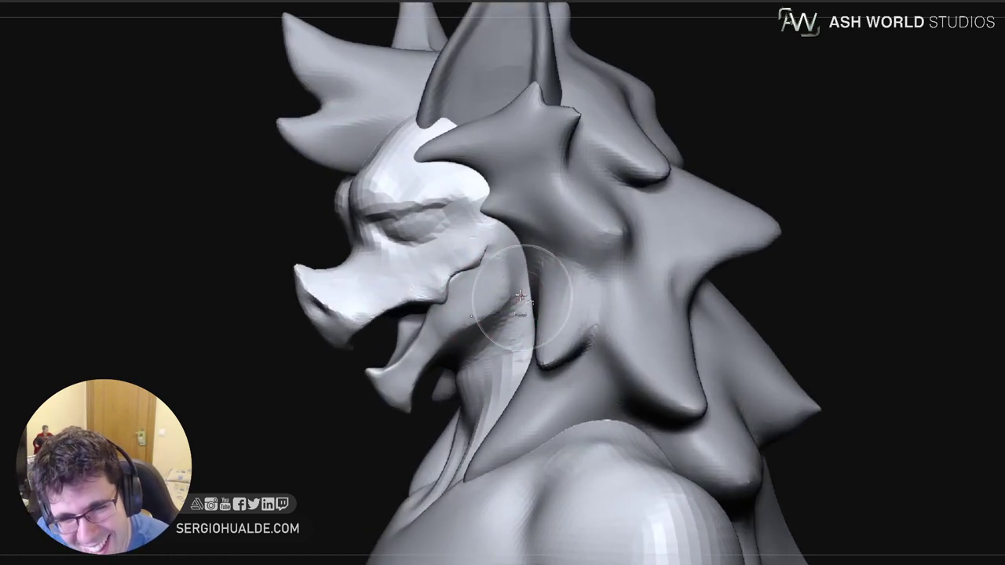
pyautogui.hotkey('alt', 's')
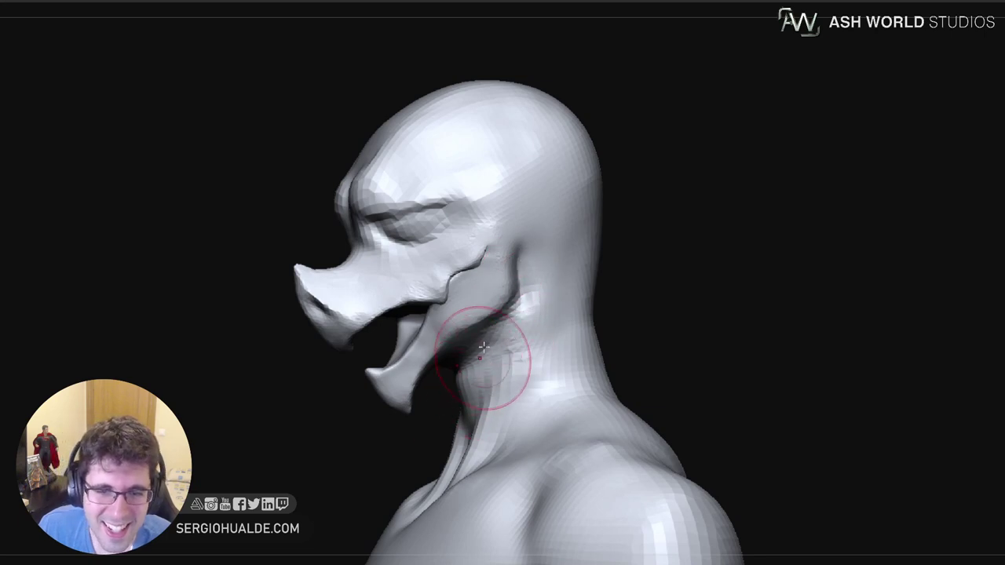
# Sculpt a long muscle running from behind the jaw down the side of the neck
pyautogui.moveTo(493, 358); pyautogui.dragTo(514, 306, button='right')
pyautogui.moveTo(572, 201)
pyautogui.mouseDown(button='right')
pyautogui.moveTo(555, 238)
pyautogui.moveTo(542, 245)
pyautogui.mouseUp(button='right')
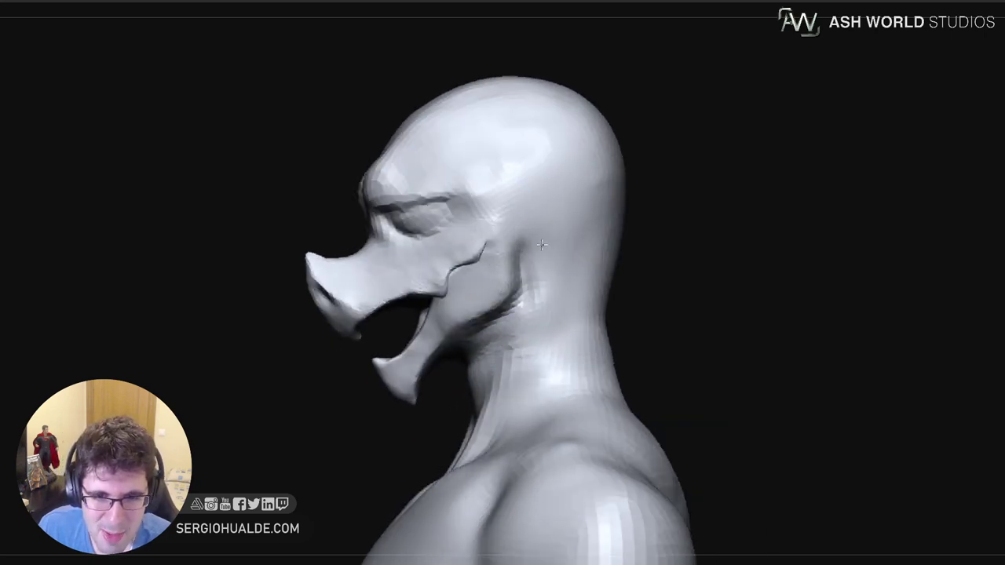
pyautogui.moveTo(565, 217)
pyautogui.mouseDown()
pyautogui.moveTo(492, 434)
pyautogui.moveTo(509, 396)
pyautogui.mouseUp()
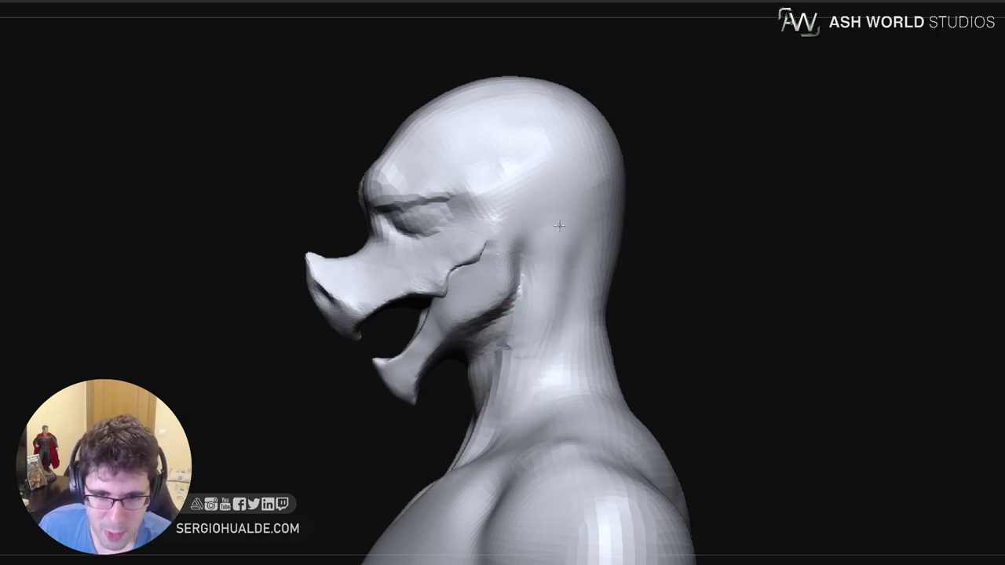
pyautogui.moveTo(529, 358); pyautogui.dragTo(538, 347, button='right')
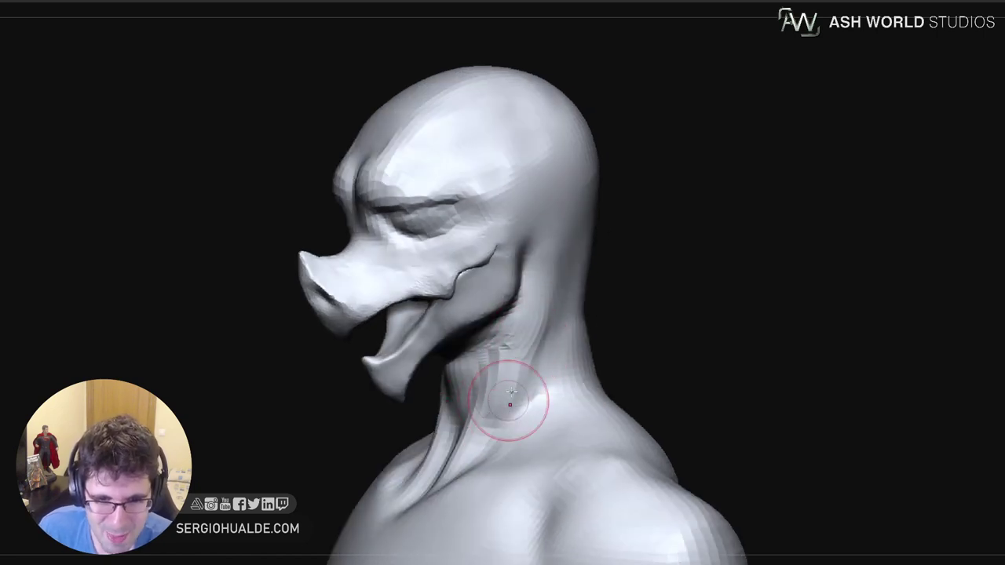
pyautogui.moveTo(510, 400); pyautogui.dragTo(556, 312, button='right')
pyautogui.moveTo(493, 407); pyautogui.dragTo(506, 393)
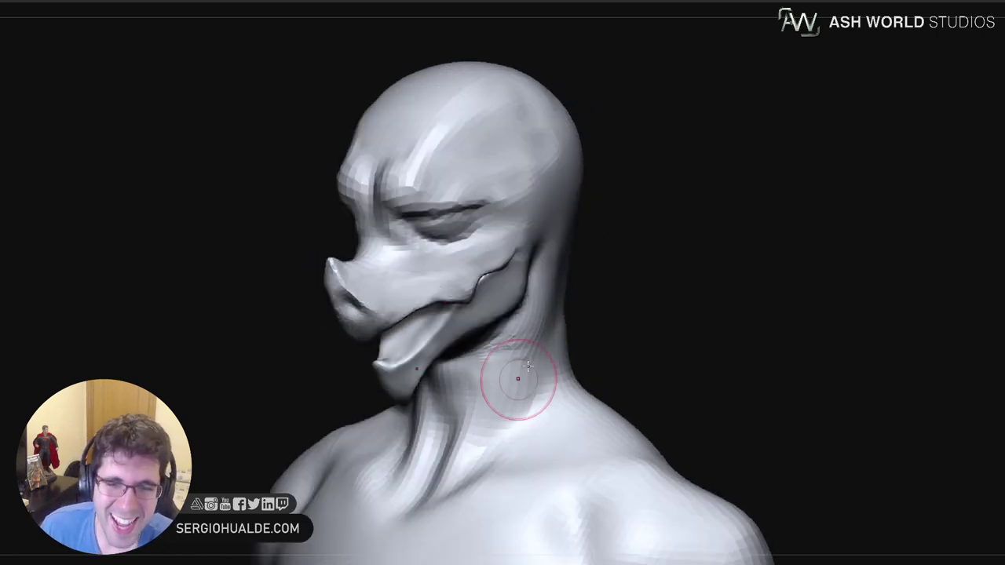
# Build up the side of the neck below the jaw corner with a larger brush
pyautogui.moveTo(530, 365); pyautogui.dragTo(565, 357, button='right')
pyautogui.moveTo(558, 457)
pyautogui.mouseDown(button='right')
pyautogui.moveTo(513, 431)
pyautogui.moveTo(521, 426)
pyautogui.mouseUp(button='right')
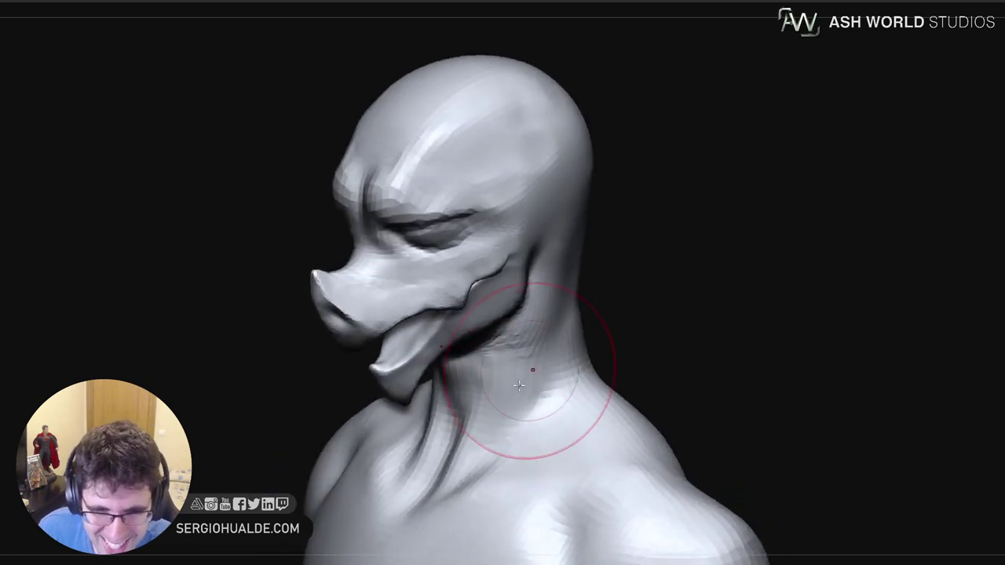
pyautogui.moveTo(531, 368); pyautogui.dragTo(529, 347)
pyautogui.moveTo(530, 369); pyautogui.dragTo(577, 383, button='right')
pyautogui.moveTo(535, 400); pyautogui.dragTo(542, 424)
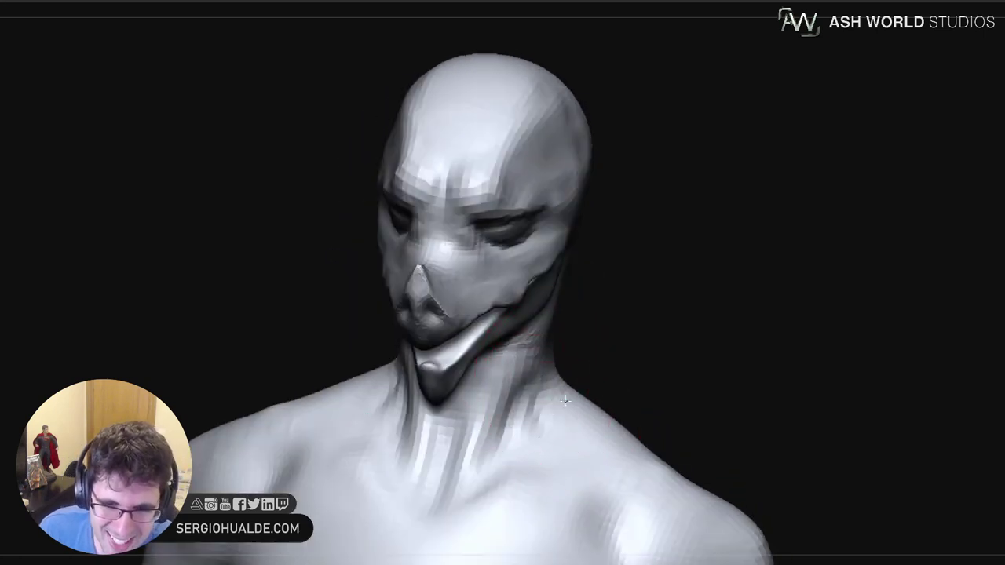
# Define the neck muscles where they run down to the collarbone and smooth the area behind the jaw
pyautogui.moveTo(544, 426); pyautogui.dragTo(506, 408, button='right')
pyautogui.moveTo(558, 359); pyautogui.dragTo(562, 444)
pyautogui.moveTo(562, 371); pyautogui.dragTo(538, 450)
pyautogui.moveTo(539, 453); pyautogui.dragTo(575, 449, button='right')
pyautogui.moveTo(538, 403)
pyautogui.mouseDown()
pyautogui.moveTo(518, 436)
pyautogui.moveTo(497, 439)
pyautogui.moveTo(515, 441)
pyautogui.mouseUp()
pyautogui.keyDown('shift'); pyautogui.moveTo(511, 401); pyautogui.dragTo(517, 372); pyautogui.keyUp('shift')
pyautogui.moveTo(554, 324)
pyautogui.keyDown('shift'); pyautogui.mouseDown()
pyautogui.moveTo(552, 446)
pyautogui.moveTo(540, 291)
pyautogui.mouseUp(); pyautogui.keyUp('shift')
# Adjust the neck's outline where it meets the shoulder and smooth the side of the head
pyautogui.moveTo(494, 455)
pyautogui.keyDown('ctrl'); pyautogui.mouseDown(button='right')
pyautogui.moveTo(503, 353)
pyautogui.moveTo(545, 439)
pyautogui.moveTo(547, 377)
pyautogui.moveTo(538, 383)
pyautogui.mouseUp(button='right'); pyautogui.keyUp('ctrl')
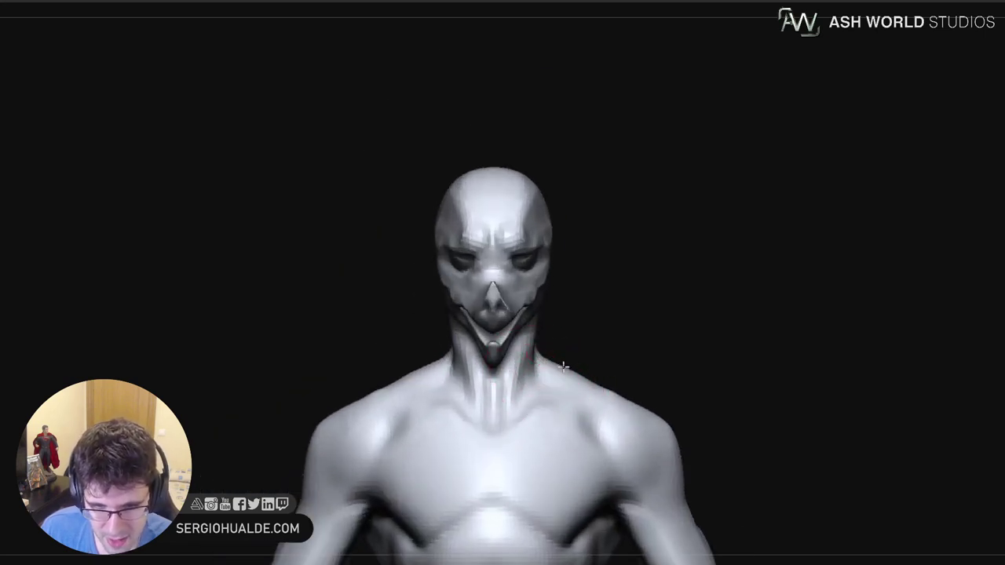
pyautogui.moveTo(549, 362); pyautogui.dragTo(551, 358)
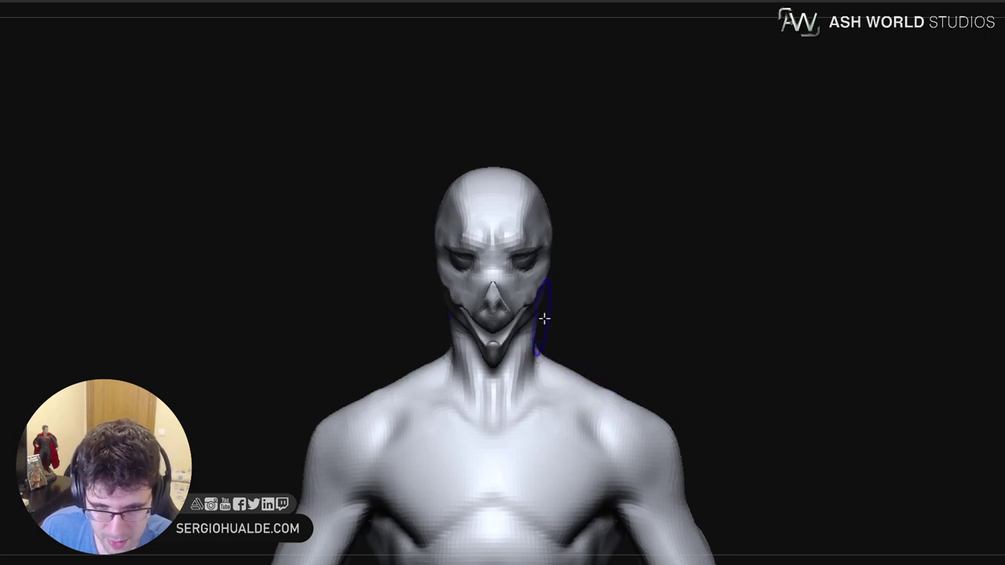
pyautogui.moveTo(605, 321); pyautogui.dragTo(575, 327, button='right')
pyautogui.keyDown('shift'); pyautogui.moveTo(556, 238); pyautogui.dragTo(554, 273); pyautogui.keyUp('shift')
pyautogui.keyDown('ctrl'); pyautogui.moveTo(543, 350); pyautogui.dragTo(524, 350, button='right'); pyautogui.keyUp('ctrl')
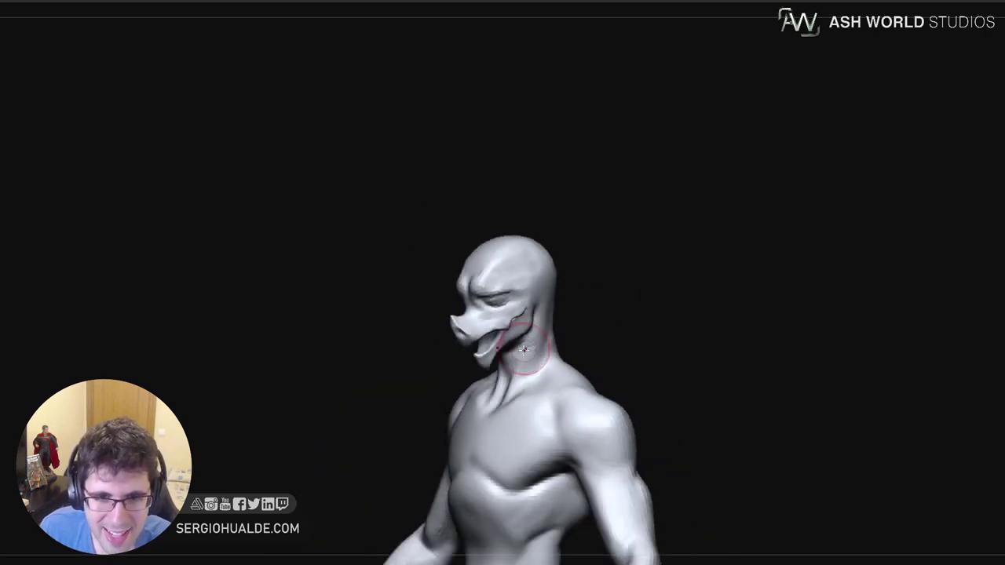
pyautogui.hotkey('shift', 's')
pyautogui.keyDown('ctrl'); pyautogui.moveTo(531, 402); pyautogui.dragTo(518, 370, button='right'); pyautogui.keyUp('ctrl')
pyautogui.moveTo(518, 370)
pyautogui.mouseDown(button='right')
pyautogui.moveTo(536, 368)
pyautogui.moveTo(527, 396)
pyautogui.moveTo(521, 377)
pyautogui.mouseUp(button='right')
pyautogui.hotkey('shift', 's')
pyautogui.keyDown('ctrl'); pyautogui.moveTo(471, 317); pyautogui.dragTo(485, 358, button='right'); pyautogui.keyUp('ctrl')
# Display the wireframe, brush denser topology across the forehead, brows and eye area, and hide the wireframe again
pyautogui.keyDown('alt'); pyautogui.moveTo(543, 390); pyautogui.dragTo(514, 332, button='right'); pyautogui.keyUp('alt')
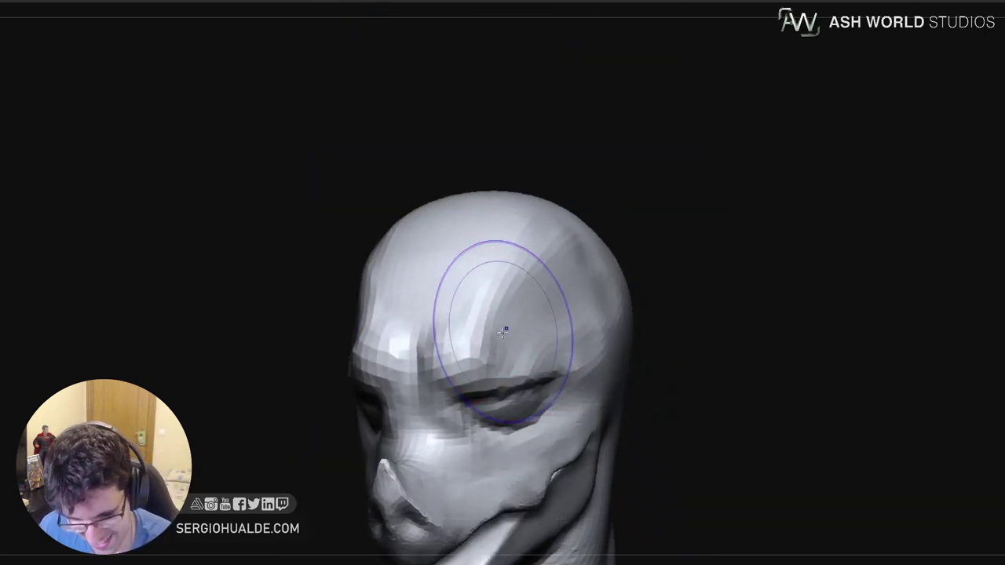
pyautogui.press('s')
pyautogui.hotkey('shift', 'f')
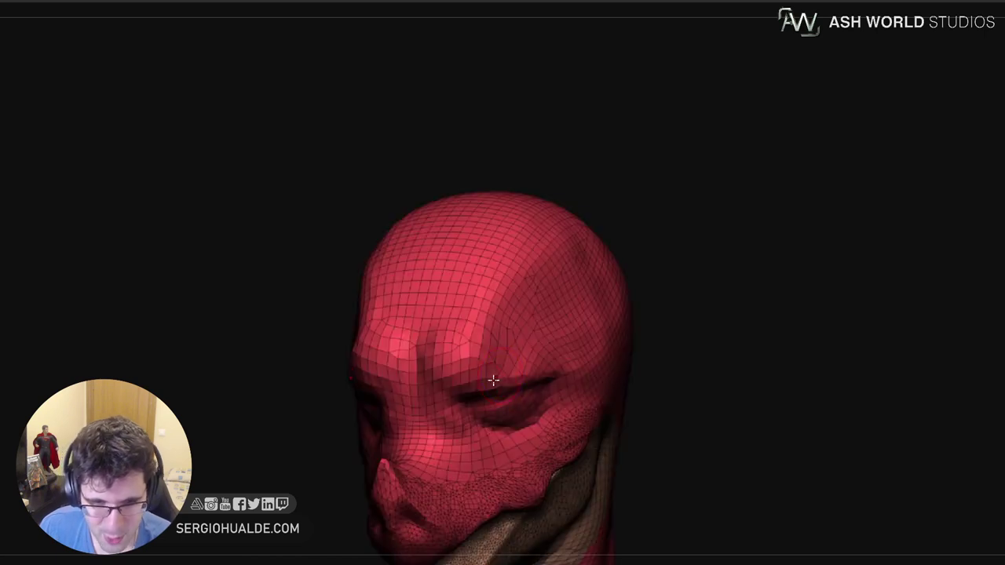
pyautogui.moveTo(453, 378)
pyautogui.mouseDown()
pyautogui.moveTo(455, 343)
pyautogui.moveTo(464, 393)
pyautogui.moveTo(574, 384)
pyautogui.moveTo(471, 421)
pyautogui.moveTo(437, 417)
pyautogui.mouseUp()
pyautogui.moveTo(445, 338)
pyautogui.mouseDown()
pyautogui.moveTo(405, 363)
pyautogui.moveTo(488, 267)
pyautogui.moveTo(466, 326)
pyautogui.moveTo(495, 244)
pyautogui.moveTo(564, 341)
pyautogui.moveTo(581, 404)
pyautogui.moveTo(549, 399)
pyautogui.mouseUp()
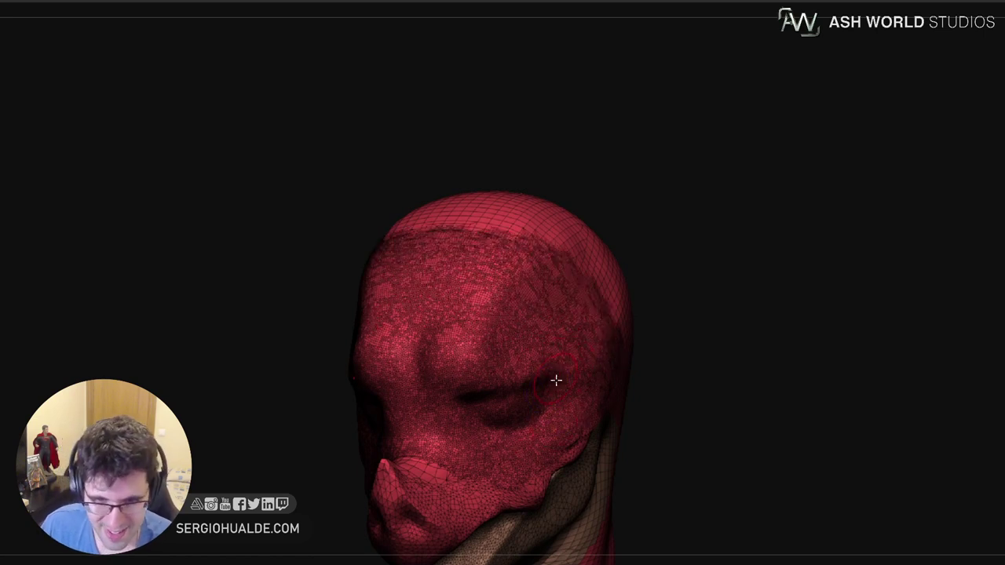
pyautogui.moveTo(554, 398)
pyautogui.keyDown('alt'); pyautogui.mouseDown(button='right')
pyautogui.moveTo(563, 355)
pyautogui.moveTo(442, 359)
pyautogui.mouseUp(button='right'); pyautogui.keyUp('alt')
pyautogui.hotkey('shift', 'f')
# Carve a crisp crease beneath the brow ridge above the eye, redoing the first stroke
pyautogui.moveTo(459, 345)
pyautogui.mouseDown()
pyautogui.moveTo(464, 375)
pyautogui.moveTo(576, 350)
pyautogui.mouseUp()
pyautogui.hotkey('ctrl', 'z')
pyautogui.moveTo(502, 361); pyautogui.dragTo(609, 344)
pyautogui.moveTo(444, 346)
pyautogui.mouseDown()
pyautogui.moveTo(438, 291)
pyautogui.moveTo(461, 368)
pyautogui.mouseUp()
# Deepen the frown furrow beside the nose bridge and shape the inner eye corner and lower lid
pyautogui.moveTo(436, 346); pyautogui.dragTo(456, 362, button='right')
pyautogui.moveTo(426, 346)
pyautogui.mouseDown()
pyautogui.moveTo(421, 290)
pyautogui.moveTo(424, 330)
pyautogui.moveTo(451, 392)
pyautogui.moveTo(460, 396)
pyautogui.moveTo(476, 367)
pyautogui.moveTo(473, 395)
pyautogui.moveTo(493, 445)
pyautogui.mouseUp()
pyautogui.moveTo(450, 390)
pyautogui.mouseDown()
pyautogui.moveTo(470, 449)
pyautogui.moveTo(492, 463)
pyautogui.mouseUp()
pyautogui.moveTo(497, 437); pyautogui.dragTo(494, 464, button='right')
pyautogui.moveTo(463, 441)
pyautogui.mouseDown()
pyautogui.moveTo(447, 434)
pyautogui.moveTo(502, 436)
pyautogui.moveTo(562, 419)
pyautogui.moveTo(457, 408)
pyautogui.moveTo(437, 460)
pyautogui.moveTo(465, 481)
pyautogui.moveTo(450, 457)
pyautogui.mouseUp()
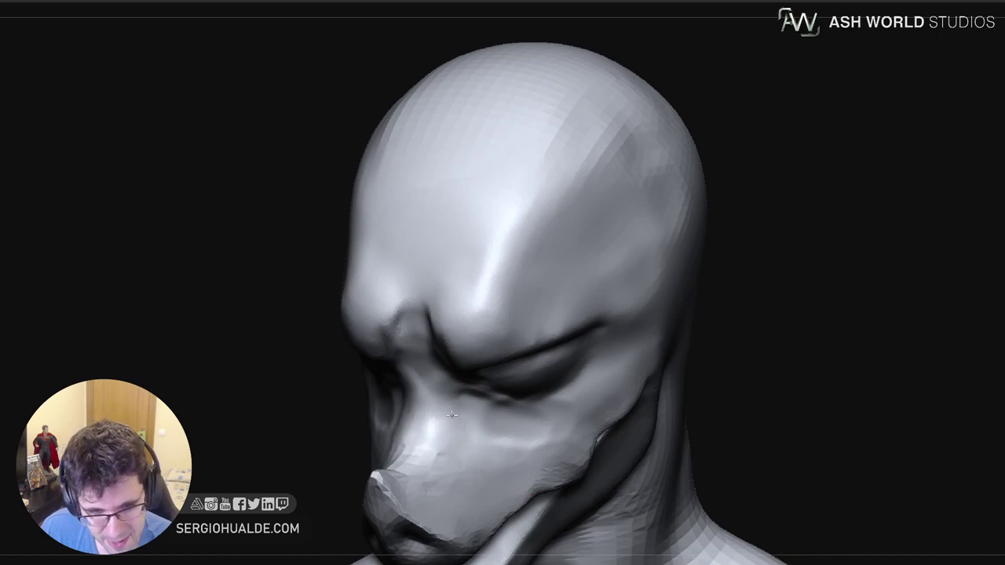
# Reshape the side of the nose and the cheek under the eye, adjusting the brush size between strokes
pyautogui.moveTo(429, 393); pyautogui.dragTo(472, 422, button='right')
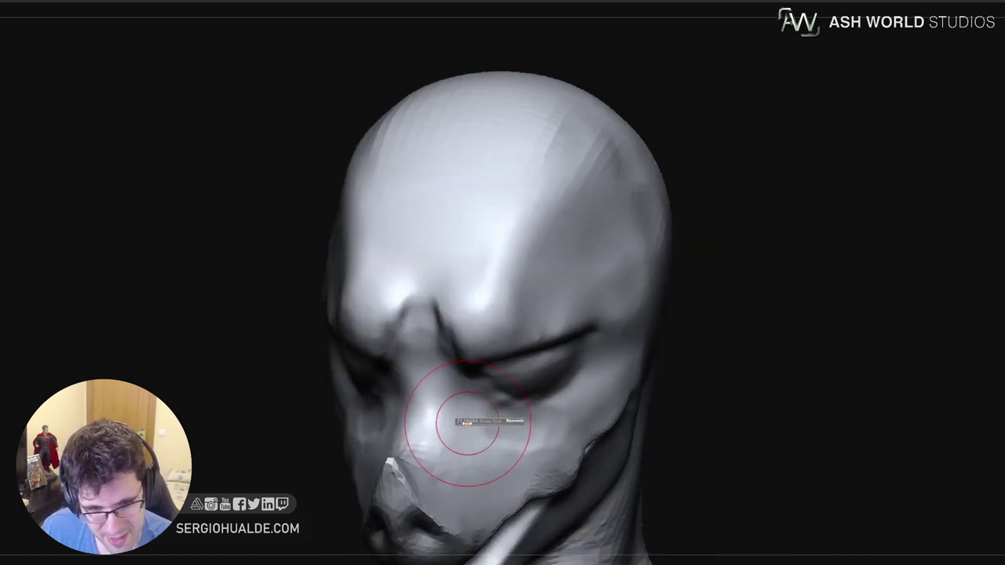
pyautogui.moveTo(465, 403)
pyautogui.mouseDown()
pyautogui.moveTo(491, 406)
pyautogui.moveTo(500, 459)
pyautogui.moveTo(554, 437)
pyautogui.moveTo(487, 475)
pyautogui.mouseUp()
pyautogui.press('s')
pyautogui.moveTo(536, 429)
pyautogui.mouseDown(button='right')
pyautogui.moveTo(534, 404)
pyautogui.moveTo(518, 393)
pyautogui.mouseUp(button='right')
pyautogui.press('s')
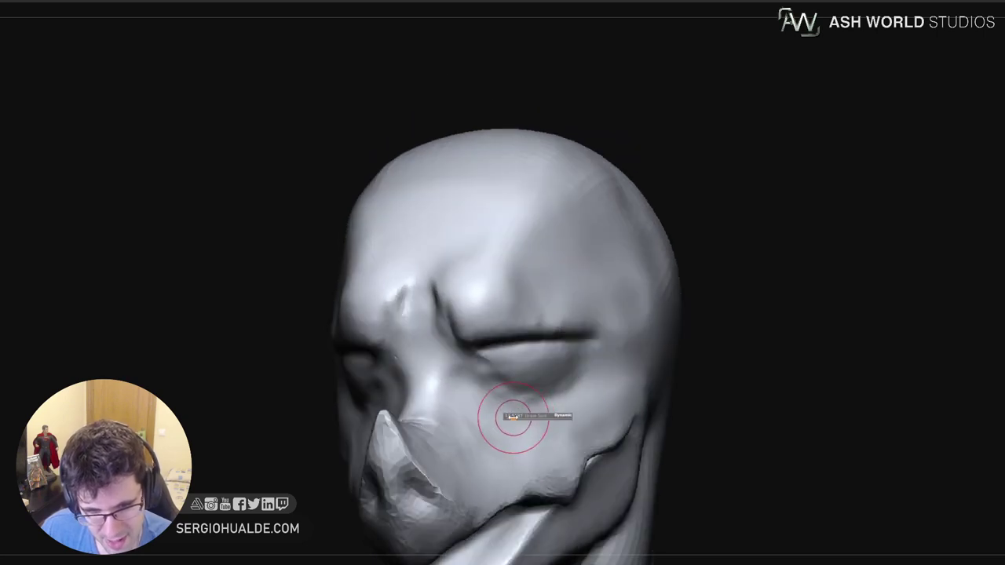
pyautogui.moveTo(488, 394); pyautogui.dragTo(549, 413)
pyautogui.moveTo(560, 414); pyautogui.dragTo(651, 418, button='right')
# Refine the under-eye fold and upper cheek from the opposite side of the face
pyautogui.keyDown('alt'); pyautogui.moveTo(449, 415); pyautogui.dragTo(514, 389, button='right'); pyautogui.keyUp('alt')
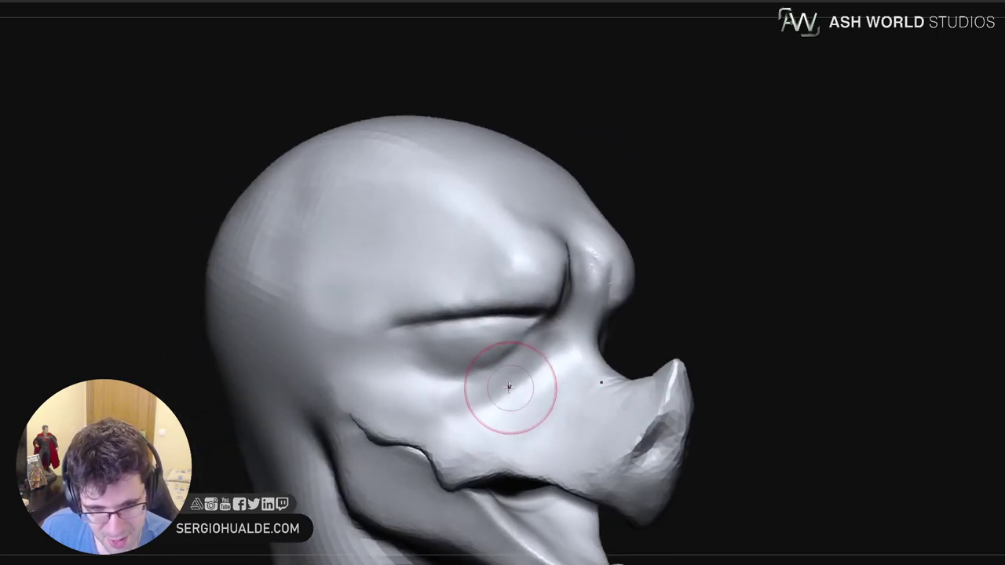
pyautogui.moveTo(487, 405); pyautogui.dragTo(512, 364)
pyautogui.moveTo(424, 401)
pyautogui.mouseDown()
pyautogui.moveTo(520, 381)
pyautogui.moveTo(512, 363)
pyautogui.mouseUp()
pyautogui.moveTo(416, 425); pyautogui.dragTo(487, 428, button='right')
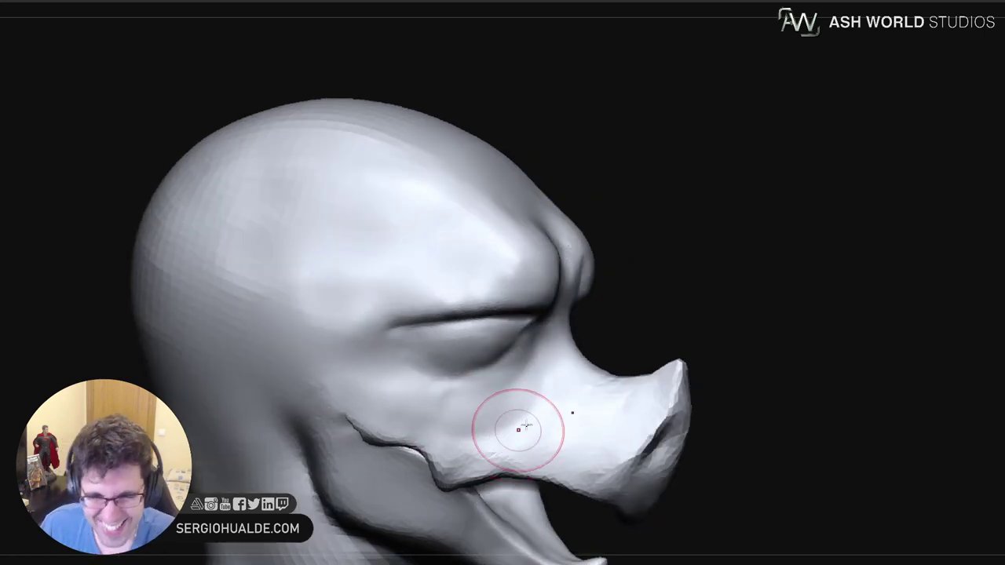
pyautogui.moveTo(520, 429)
pyautogui.mouseDown()
pyautogui.moveTo(427, 405)
pyautogui.moveTo(463, 357)
pyautogui.mouseUp()
# Define the lower eye rim as a curved edge around a rounded eyeball
pyautogui.moveTo(569, 381)
pyautogui.mouseDown(button='right')
pyautogui.moveTo(455, 387)
pyautogui.moveTo(389, 404)
pyautogui.mouseUp(button='right')
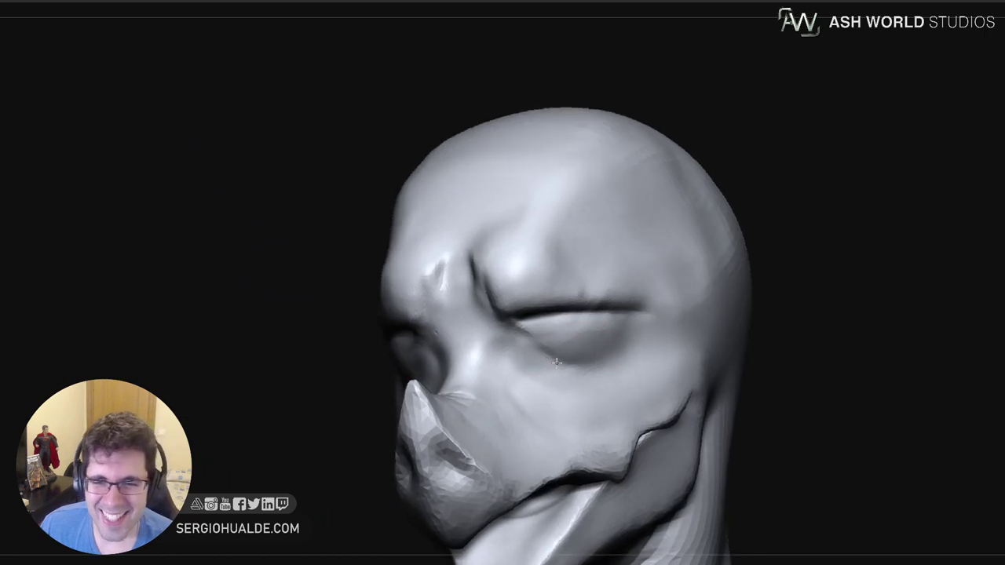
pyautogui.moveTo(440, 345); pyautogui.dragTo(372, 334, button='right')
pyautogui.moveTo(463, 342)
pyautogui.mouseDown(button='right')
pyautogui.moveTo(516, 341)
pyautogui.moveTo(581, 367)
pyautogui.mouseUp(button='right')
pyautogui.moveTo(572, 370)
pyautogui.mouseDown()
pyautogui.moveTo(621, 315)
pyautogui.moveTo(583, 363)
pyautogui.mouseUp()
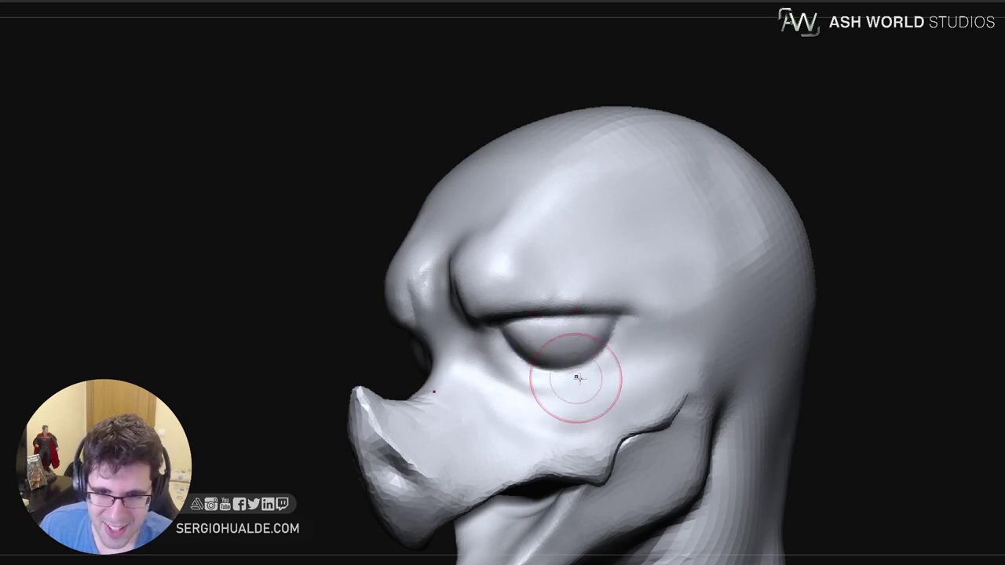
# Shape the slope from the inner eye corner down along the side of the nose bridge
pyautogui.moveTo(576, 378); pyautogui.dragTo(534, 366, button='right')
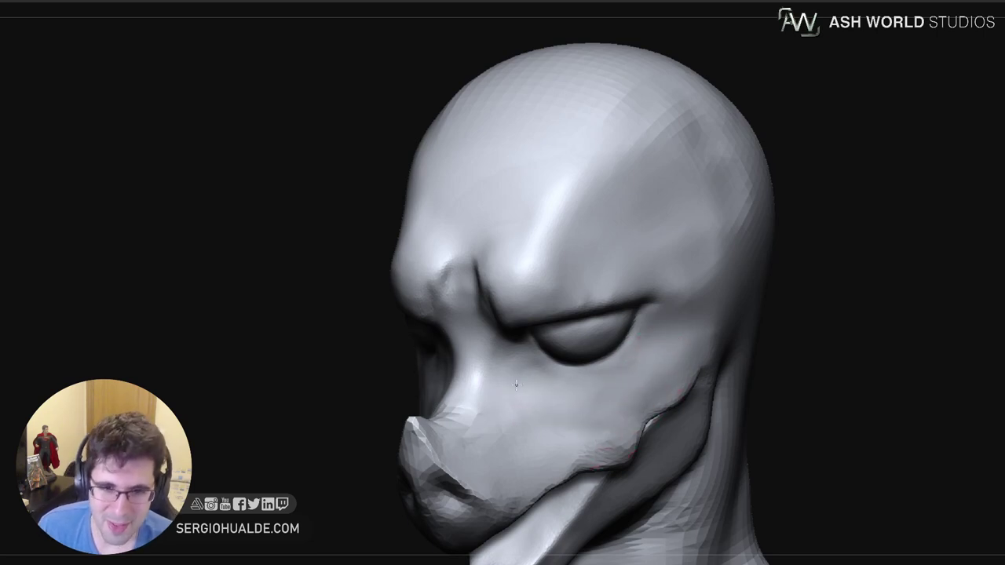
pyautogui.moveTo(492, 382); pyautogui.dragTo(521, 378, button='right')
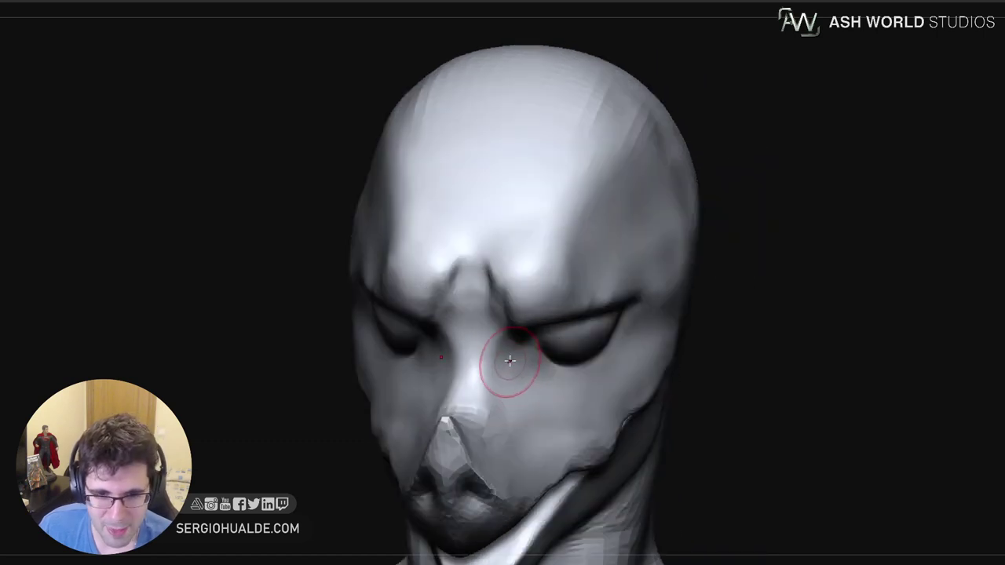
pyautogui.moveTo(509, 361)
pyautogui.mouseDown()
pyautogui.moveTo(506, 401)
pyautogui.moveTo(522, 423)
pyautogui.mouseUp()
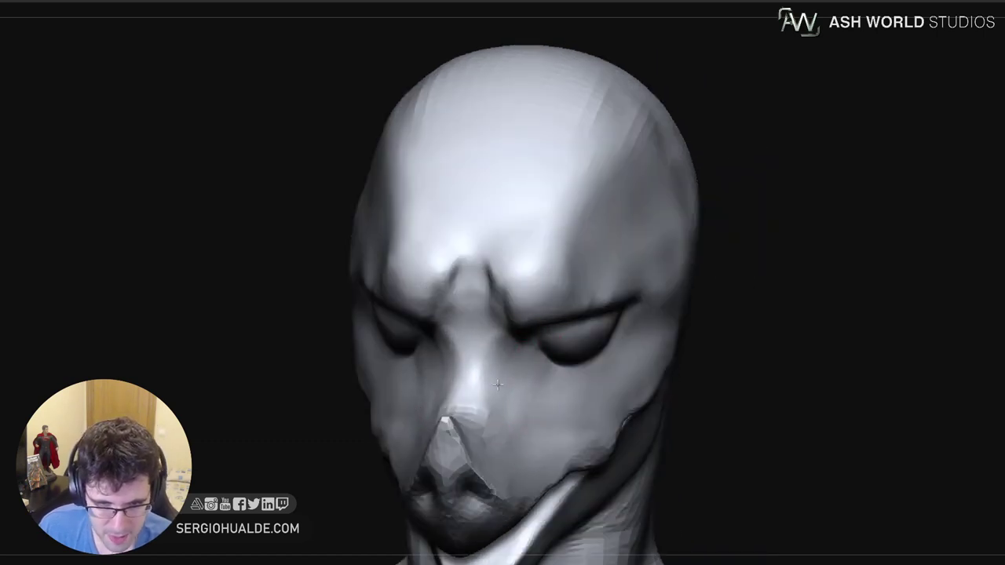
# Sculpt the inner brow into a rounded bulge around the frown furrow and smooth the ridge over the eye
pyautogui.moveTo(552, 424)
pyautogui.keyDown('ctrl'); pyautogui.mouseDown(button='right')
pyautogui.moveTo(520, 332)
pyautogui.moveTo(543, 364)
pyautogui.moveTo(538, 307)
pyautogui.moveTo(567, 303)
pyautogui.mouseUp(button='right'); pyautogui.keyUp('ctrl')
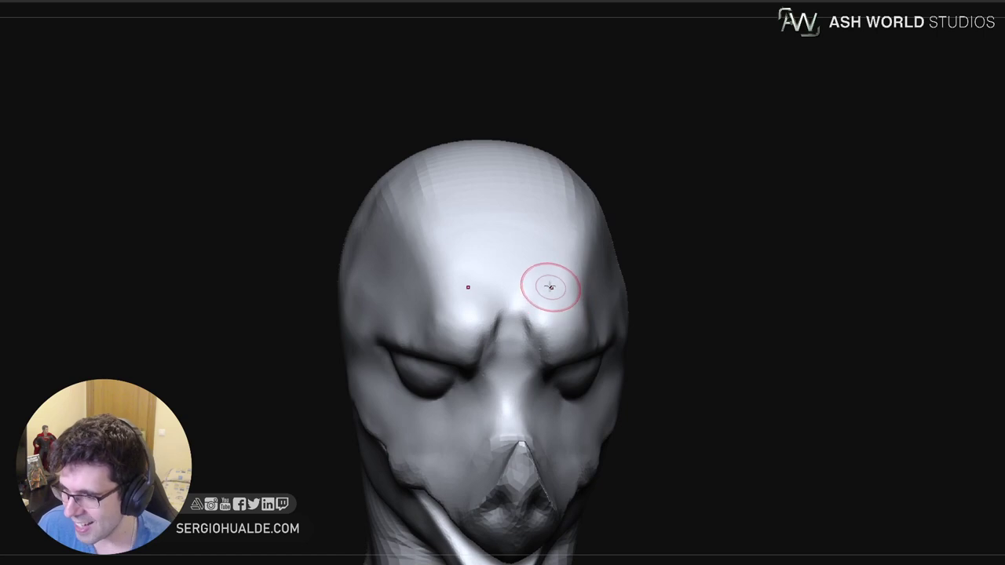
pyautogui.moveTo(551, 300); pyautogui.dragTo(551, 290, button='right')
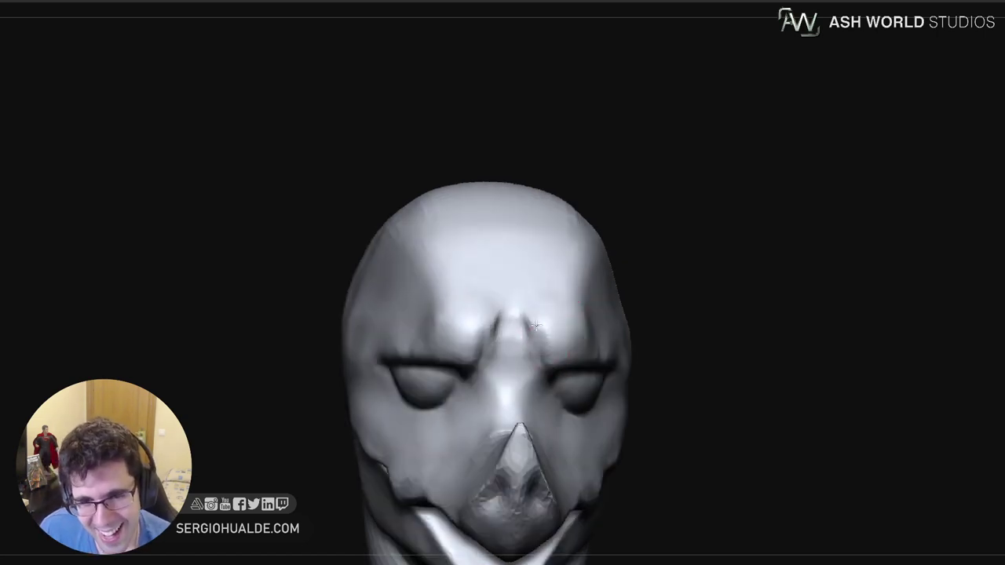
pyautogui.moveTo(537, 312); pyautogui.dragTo(545, 351)
pyautogui.moveTo(574, 340); pyautogui.dragTo(564, 336, button='right')
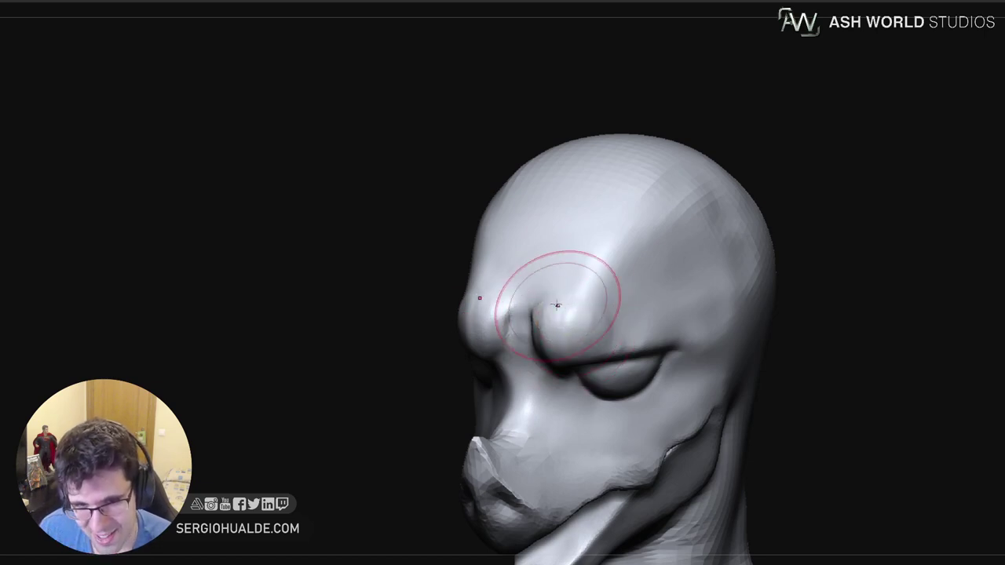
pyautogui.moveTo(565, 345); pyautogui.dragTo(684, 325)
pyautogui.moveTo(564, 336)
pyautogui.mouseDown()
pyautogui.moveTo(600, 320)
pyautogui.moveTo(574, 348)
pyautogui.mouseUp()
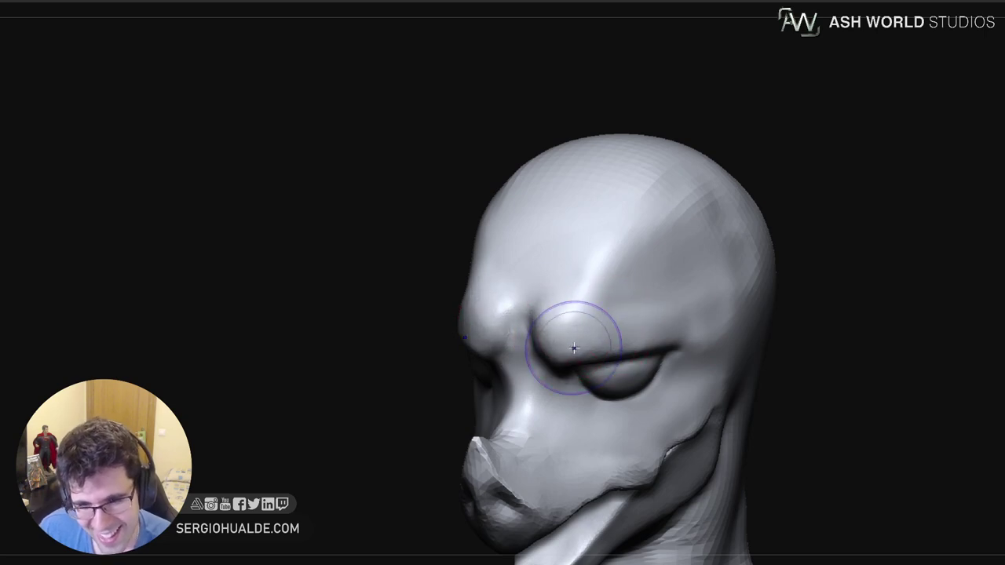
# Sculpt a cheekbone ridge sweeping from under the eye back towards the temple, above the mouth corner
pyautogui.moveTo(550, 334); pyautogui.dragTo(574, 316, button='right')
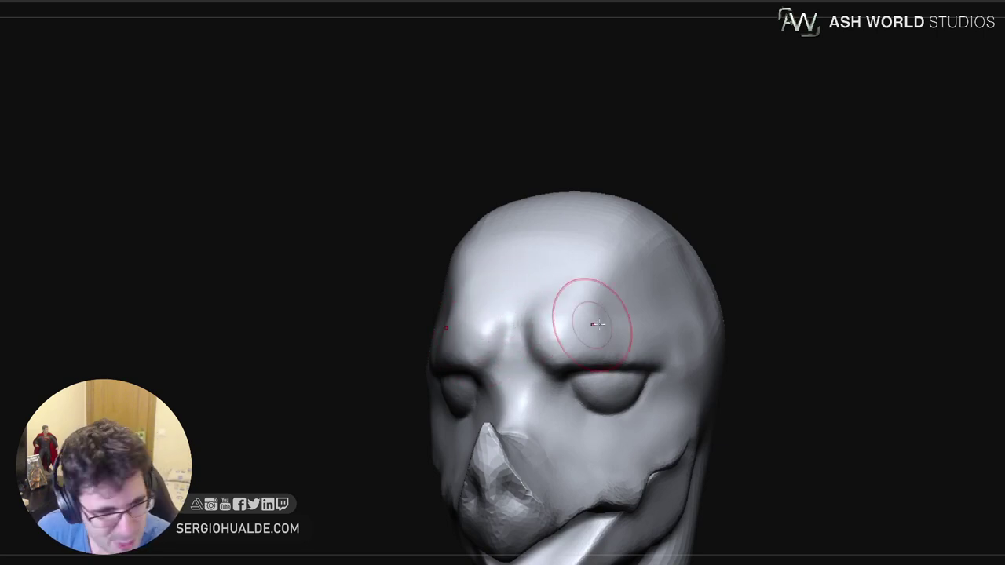
pyautogui.moveTo(590, 355); pyautogui.dragTo(522, 349, button='right')
pyautogui.keyDown('alt'); pyautogui.moveTo(650, 373); pyautogui.dragTo(603, 352, button='right'); pyautogui.keyUp('alt')
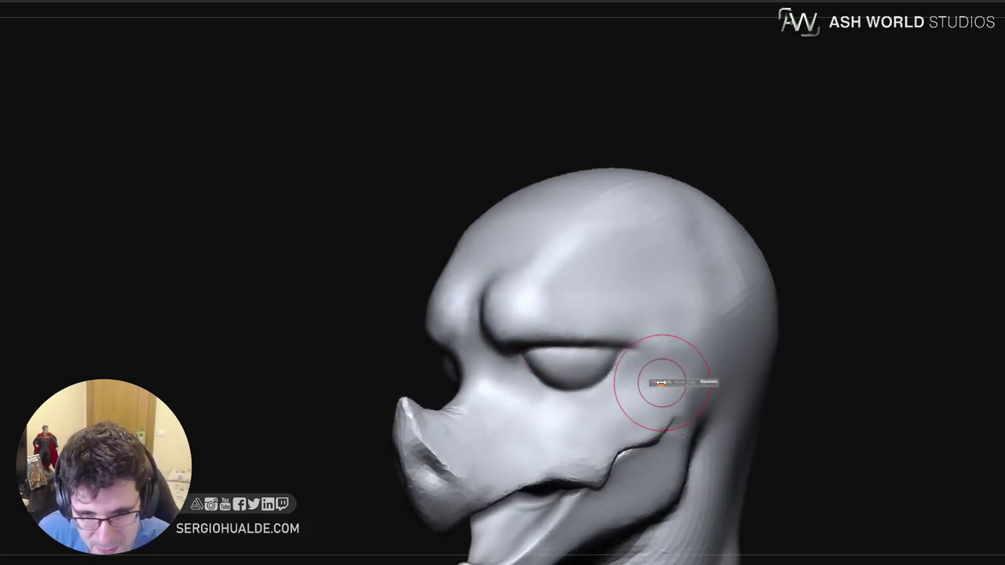
pyautogui.moveTo(620, 414)
pyautogui.mouseDown()
pyautogui.moveTo(682, 359)
pyautogui.moveTo(689, 332)
pyautogui.moveTo(624, 421)
pyautogui.mouseUp()
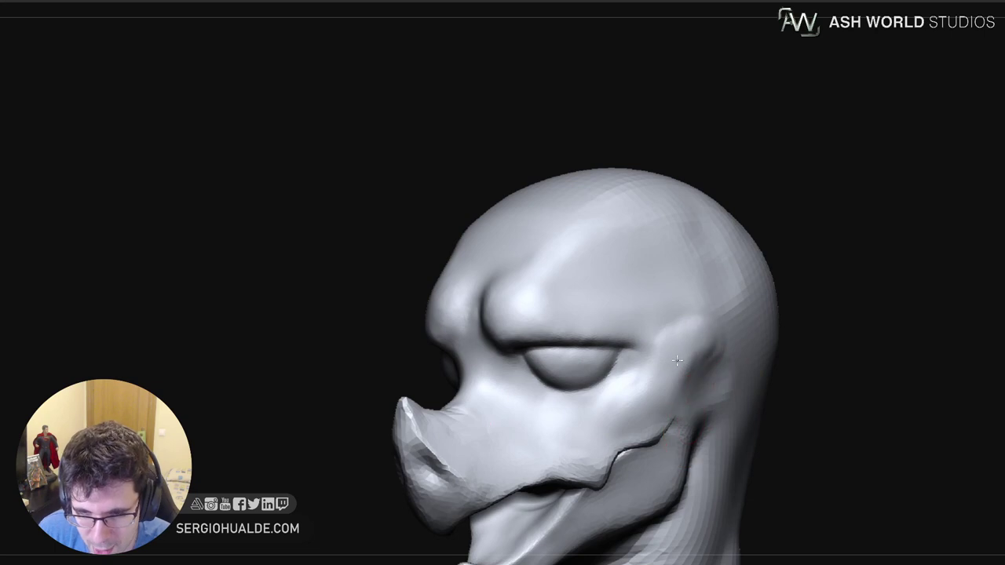
pyautogui.moveTo(606, 434); pyautogui.dragTo(651, 377)
pyautogui.moveTo(599, 434); pyautogui.dragTo(612, 410)
pyautogui.moveTo(560, 429)
pyautogui.mouseDown(button='right')
pyautogui.moveTo(666, 432)
pyautogui.moveTo(680, 379)
pyautogui.moveTo(644, 403)
pyautogui.mouseUp(button='right')
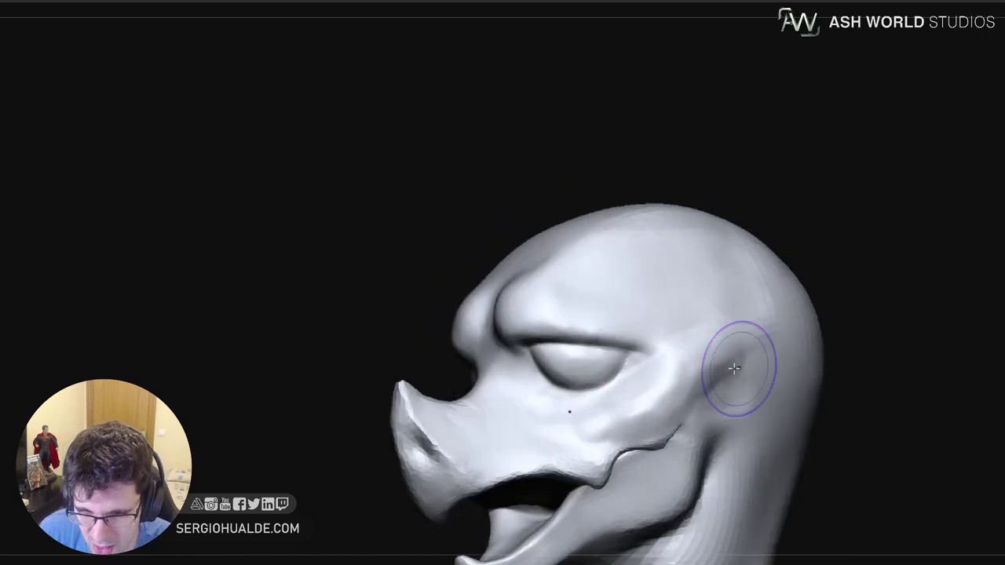
pyautogui.moveTo(694, 338); pyautogui.dragTo(704, 366, button='right')
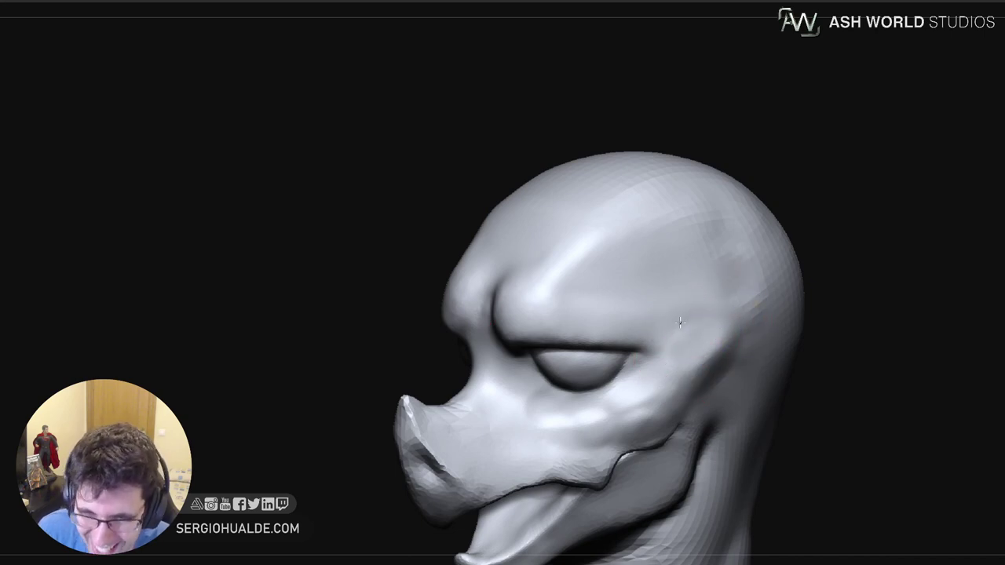
# Refine the cheekbone ridge with strokes from the temple down beneath the outer eye corner
pyautogui.moveTo(680, 353); pyautogui.dragTo(661, 392, button='right')
pyautogui.press('s')
pyautogui.moveTo(661, 393); pyautogui.dragTo(656, 389)
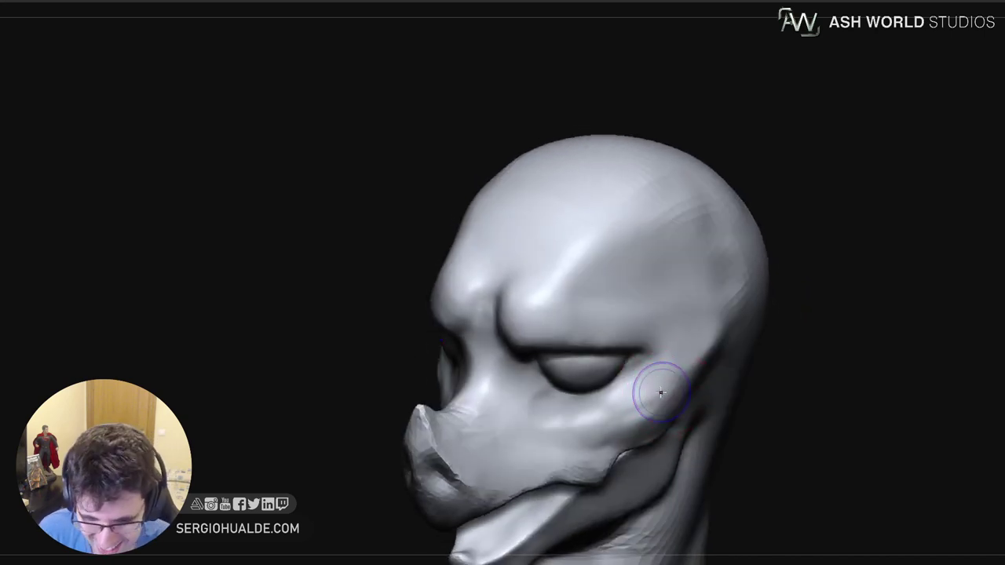
pyautogui.press('s')
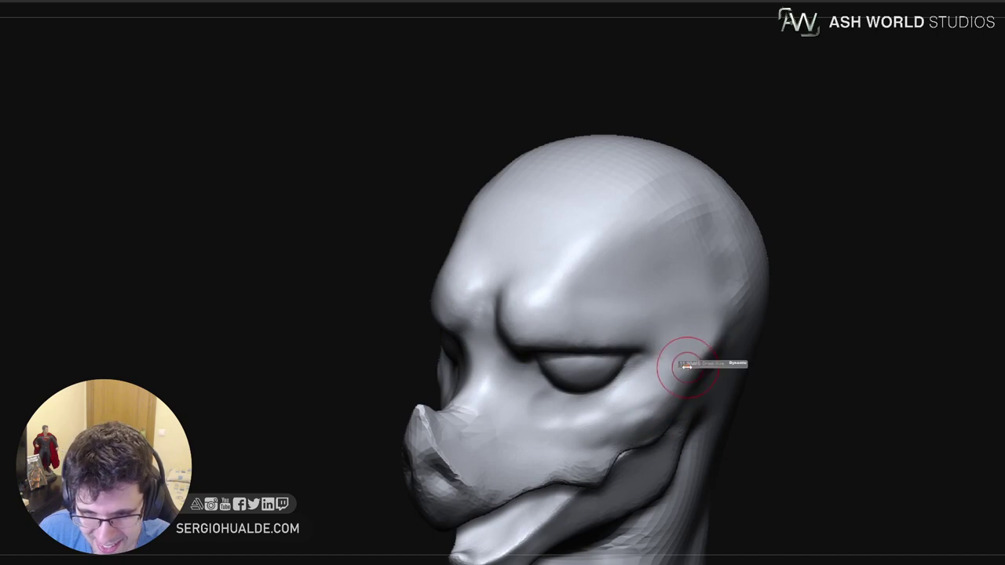
pyautogui.press('s')
pyautogui.moveTo(684, 365); pyautogui.dragTo(634, 419)
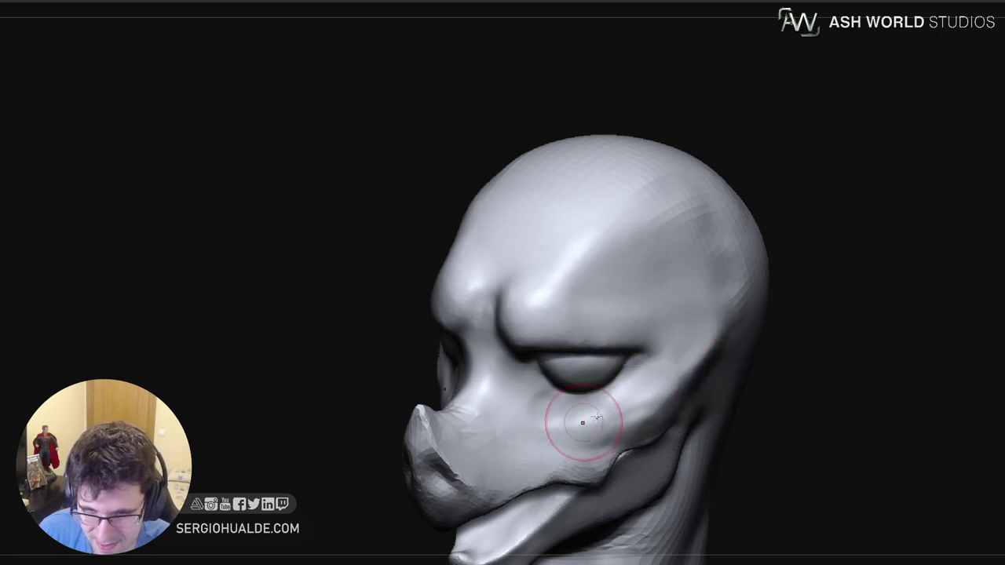
pyautogui.moveTo(677, 361)
pyautogui.mouseDown()
pyautogui.moveTo(587, 404)
pyautogui.moveTo(598, 409)
pyautogui.moveTo(564, 409)
pyautogui.moveTo(636, 390)
pyautogui.moveTo(590, 413)
pyautogui.moveTo(619, 406)
pyautogui.moveTo(629, 417)
pyautogui.mouseUp()
pyautogui.moveTo(703, 366); pyautogui.dragTo(717, 337)
# Blend the back of the cheekbone into the side of the head with broad strokes down from the temple
pyautogui.moveTo(721, 353); pyautogui.dragTo(693, 357, button='right')
pyautogui.press('s')
pyautogui.moveTo(692, 388); pyautogui.dragTo(697, 389)
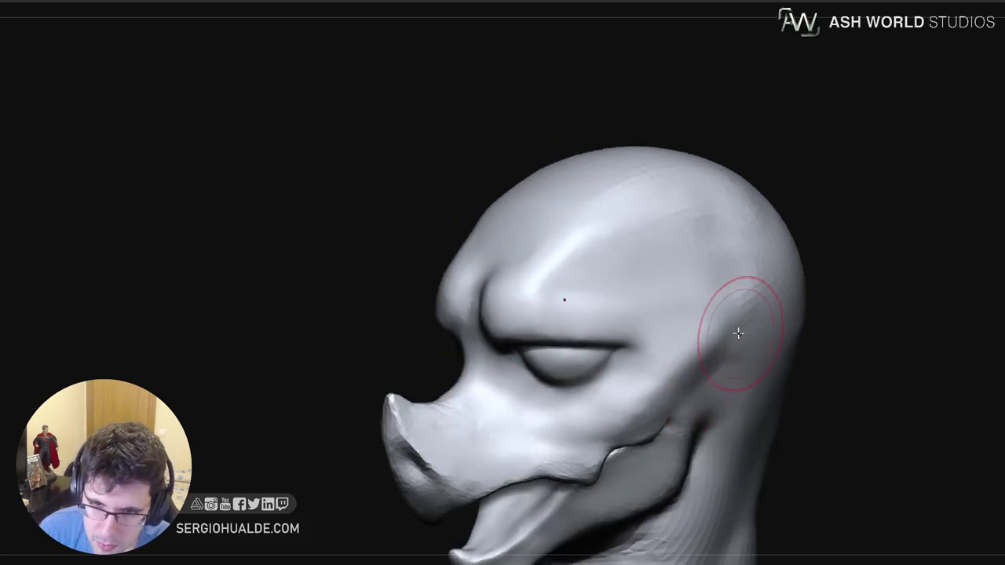
pyautogui.moveTo(740, 334)
pyautogui.mouseDown()
pyautogui.moveTo(698, 363)
pyautogui.moveTo(675, 405)
pyautogui.moveTo(737, 351)
pyautogui.moveTo(691, 367)
pyautogui.mouseUp()
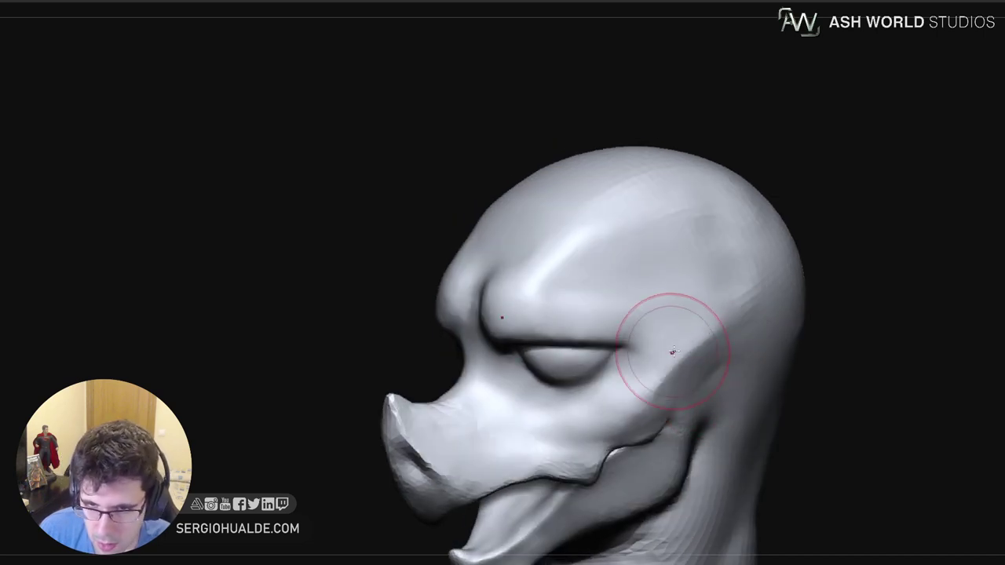
pyautogui.moveTo(728, 311)
pyautogui.mouseDown()
pyautogui.moveTo(741, 314)
pyautogui.moveTo(646, 426)
pyautogui.mouseUp()
pyautogui.moveTo(636, 395)
pyautogui.mouseDown(button='right')
pyautogui.moveTo(696, 403)
pyautogui.moveTo(706, 390)
pyautogui.moveTo(674, 383)
pyautogui.mouseUp(button='right')
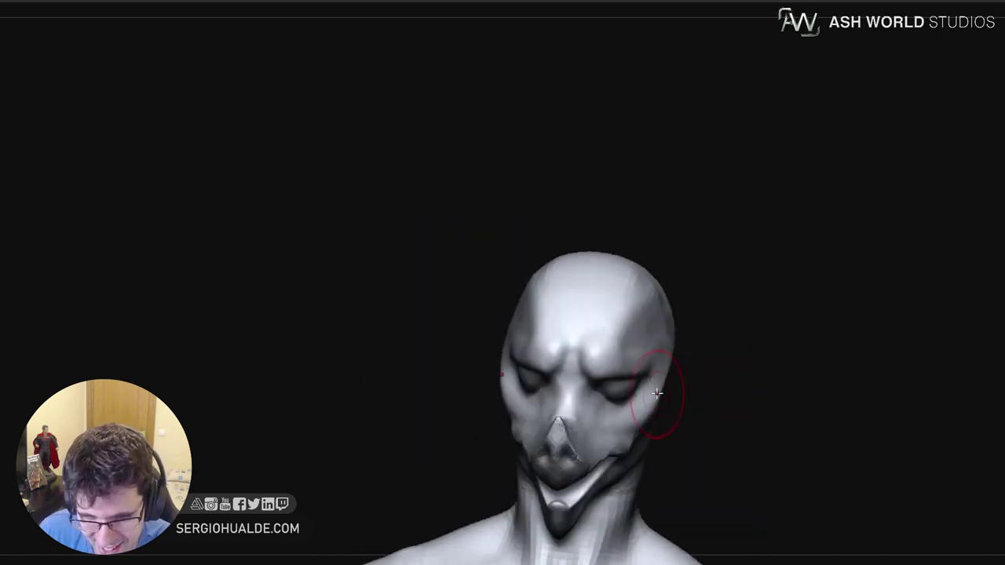
# Bring the hidden hair and horns back around the head and make the hair mesh active for sculpting
pyautogui.moveTo(657, 393)
pyautogui.mouseDown(button='right')
pyautogui.moveTo(671, 391)
pyautogui.moveTo(673, 359)
pyautogui.moveTo(645, 327)
pyautogui.mouseUp(button='right')
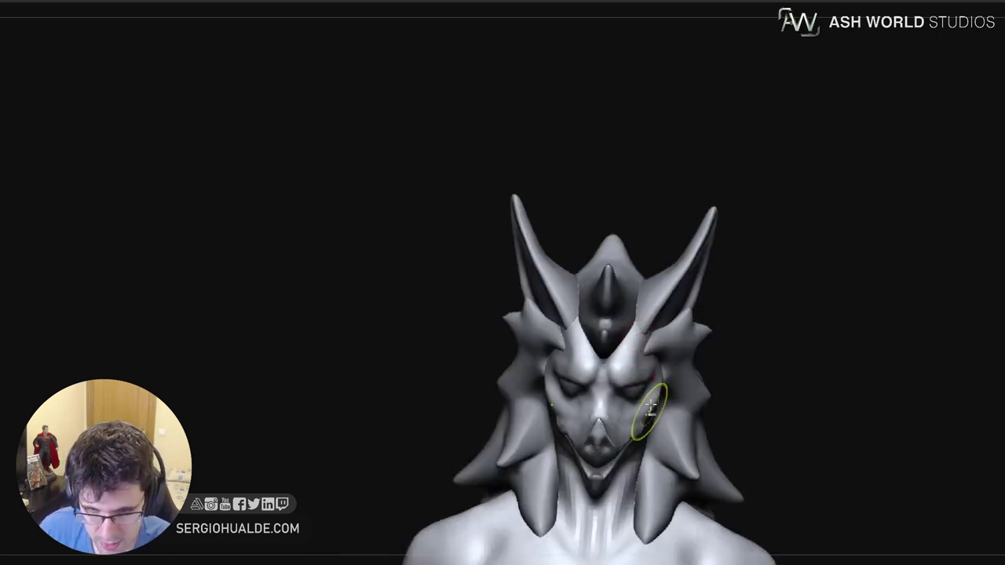
pyautogui.moveTo(650, 405); pyautogui.dragTo(697, 400, button='right')
pyautogui.keyDown('alt'); pyautogui.moveTo(698, 400); pyautogui.dragTo(678, 321, button='right'); pyautogui.keyUp('alt')
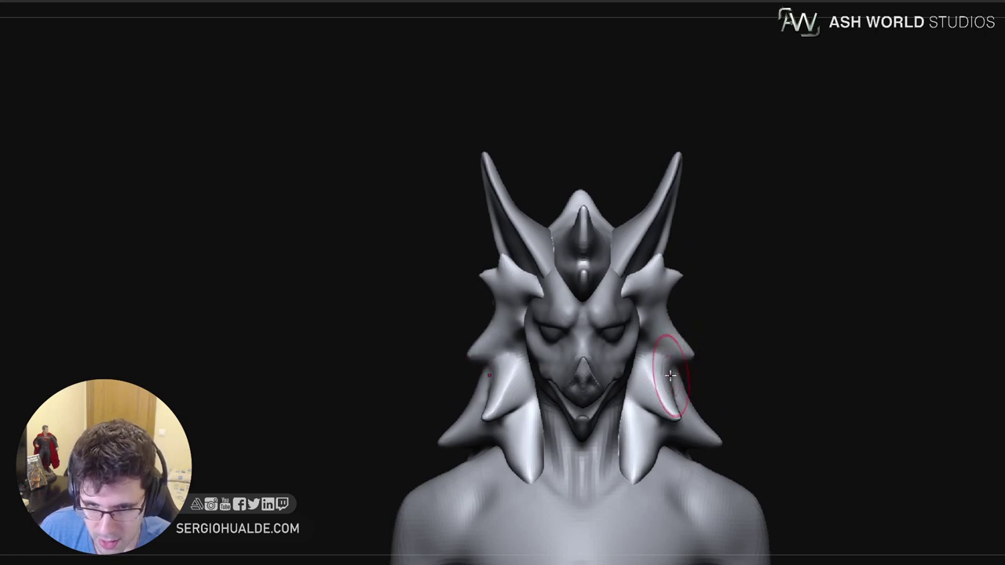
pyautogui.moveTo(673, 380); pyautogui.dragTo(683, 387, button='right')
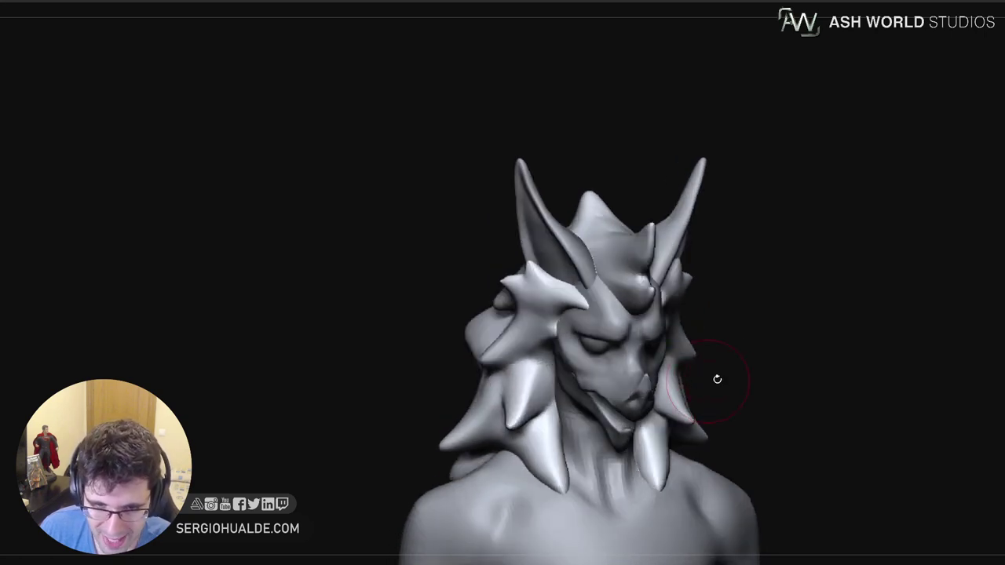
pyautogui.moveTo(717, 379); pyautogui.dragTo(709, 386)
pyautogui.moveTo(658, 388)
pyautogui.mouseDown(button='right')
pyautogui.moveTo(644, 387)
pyautogui.moveTo(691, 363)
pyautogui.mouseUp(button='right')
pyautogui.moveTo(549, 361)
pyautogui.keyDown('ctrl'); pyautogui.mouseDown(button='right')
pyautogui.moveTo(529, 370)
pyautogui.moveTo(563, 364)
pyautogui.moveTo(518, 353)
pyautogui.mouseUp(button='right'); pyautogui.keyUp('ctrl')
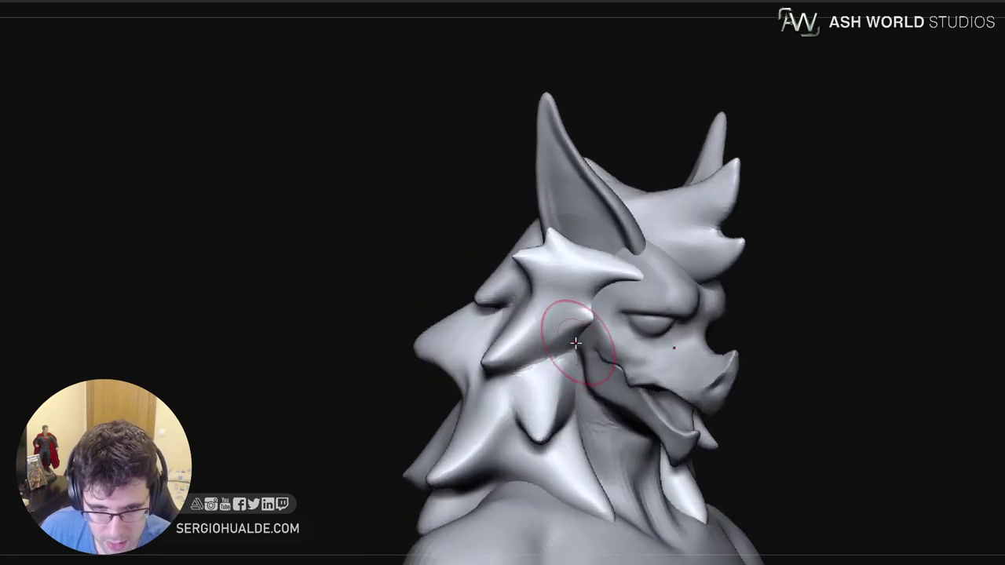
# Reshape the pointed side lock behind the ear and separate it from the locks beneath
pyautogui.moveTo(486, 390)
pyautogui.mouseDown(button='right')
pyautogui.moveTo(534, 393)
pyautogui.moveTo(501, 374)
pyautogui.moveTo(510, 380)
pyautogui.mouseUp(button='right')
pyautogui.moveTo(467, 338); pyautogui.dragTo(472, 351)
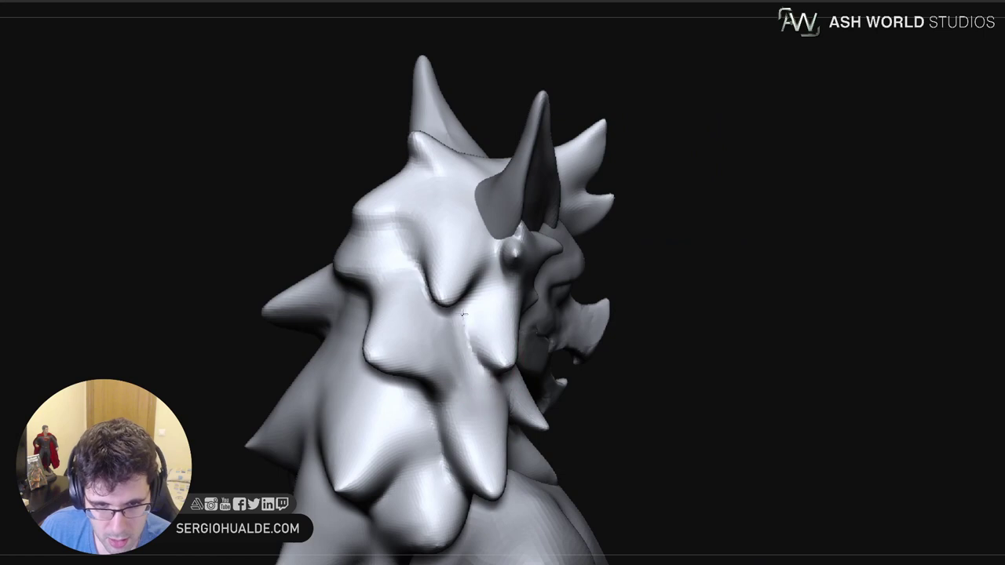
pyautogui.moveTo(506, 375)
pyautogui.mouseDown(button='right')
pyautogui.moveTo(487, 381)
pyautogui.moveTo(495, 368)
pyautogui.mouseUp(button='right')
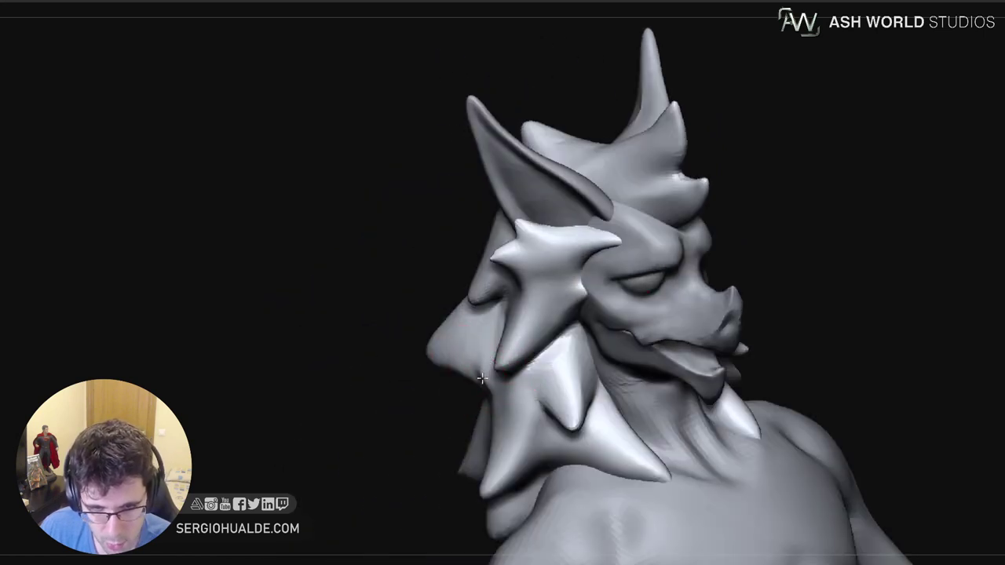
pyautogui.moveTo(491, 374)
pyautogui.mouseDown(button='right')
pyautogui.moveTo(523, 363)
pyautogui.moveTo(501, 375)
pyautogui.mouseUp(button='right')
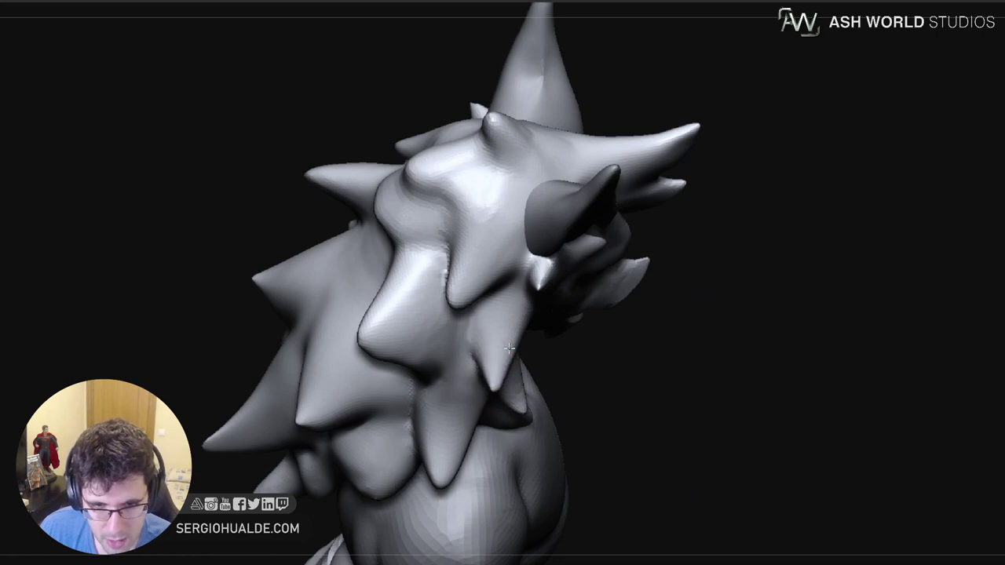
pyautogui.moveTo(510, 373); pyautogui.dragTo(500, 342, button='right')
pyautogui.press('s')
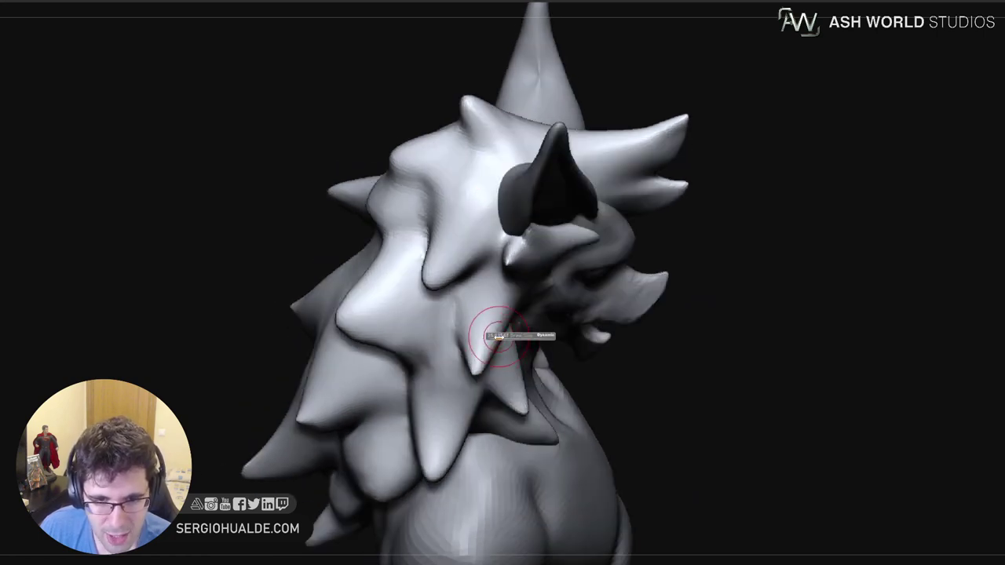
pyautogui.moveTo(498, 336); pyautogui.dragTo(503, 336)
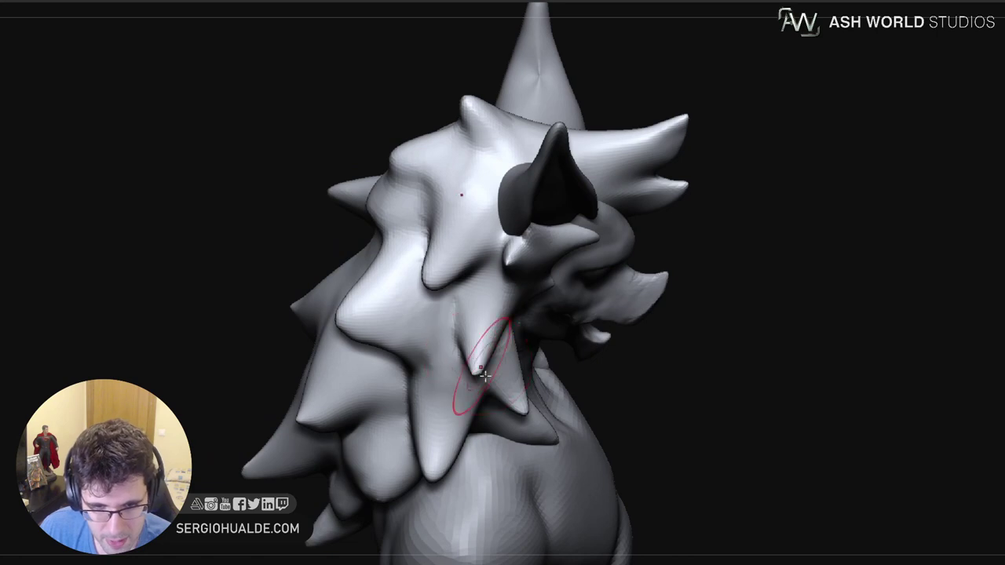
pyautogui.moveTo(484, 377); pyautogui.dragTo(511, 412, button='right')
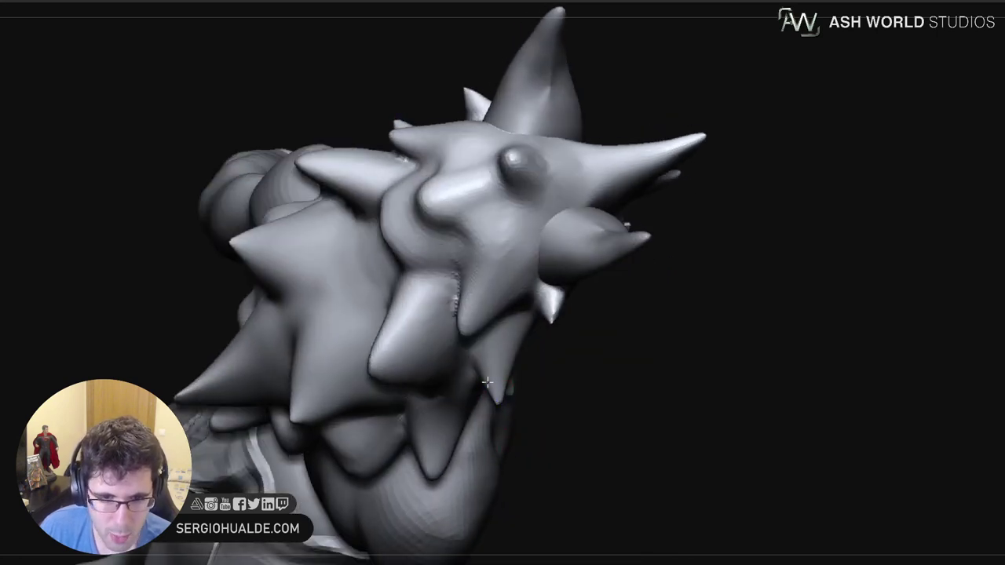
pyautogui.moveTo(500, 382)
pyautogui.mouseDown(button='right')
pyautogui.moveTo(496, 355)
pyautogui.moveTo(475, 344)
pyautogui.mouseUp(button='right')
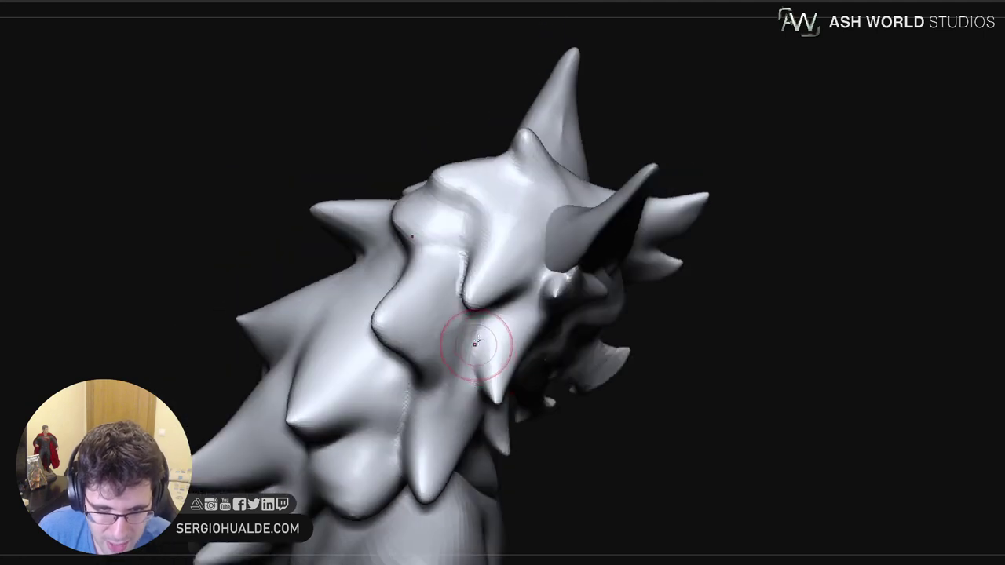
pyautogui.moveTo(487, 407); pyautogui.dragTo(465, 363, button='right')
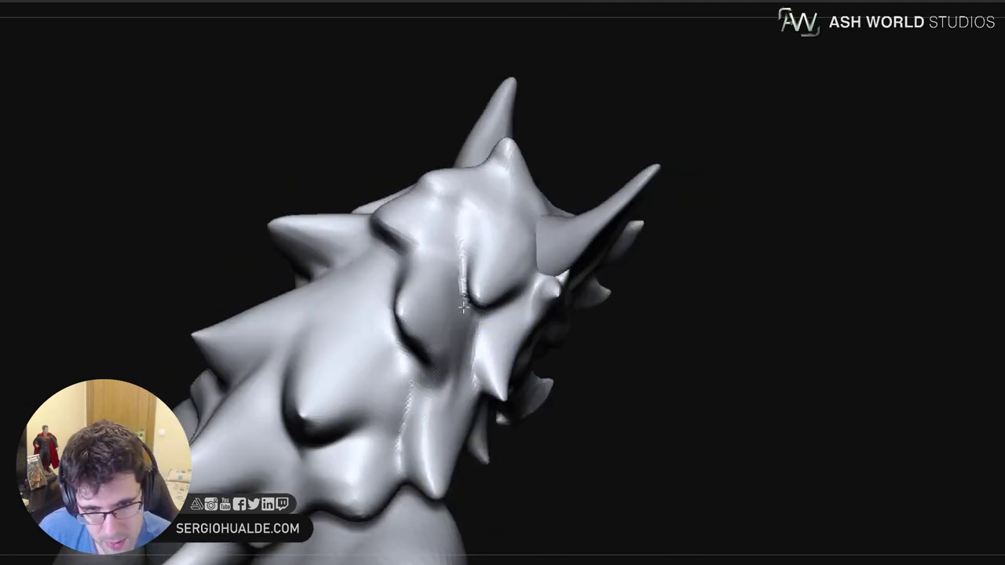
# Pull the mid-height lock at the back side of the hair outward into a protruding point
pyautogui.moveTo(439, 400)
pyautogui.keyDown('ctrl'); pyautogui.mouseDown(button='right')
pyautogui.moveTo(436, 377)
pyautogui.moveTo(547, 350)
pyautogui.moveTo(565, 377)
pyautogui.moveTo(526, 381)
pyautogui.mouseUp(button='right'); pyautogui.keyUp('ctrl')
pyautogui.moveTo(400, 389)
pyautogui.mouseDown(button='right')
pyautogui.moveTo(478, 366)
pyautogui.moveTo(498, 341)
pyautogui.moveTo(455, 352)
pyautogui.mouseUp(button='right')
pyautogui.press('s')
pyautogui.moveTo(455, 352)
pyautogui.mouseDown()
pyautogui.moveTo(437, 359)
pyautogui.moveTo(470, 339)
pyautogui.mouseUp()
pyautogui.moveTo(470, 339); pyautogui.dragTo(492, 343, button='right')
pyautogui.moveTo(491, 343); pyautogui.dragTo(510, 329)
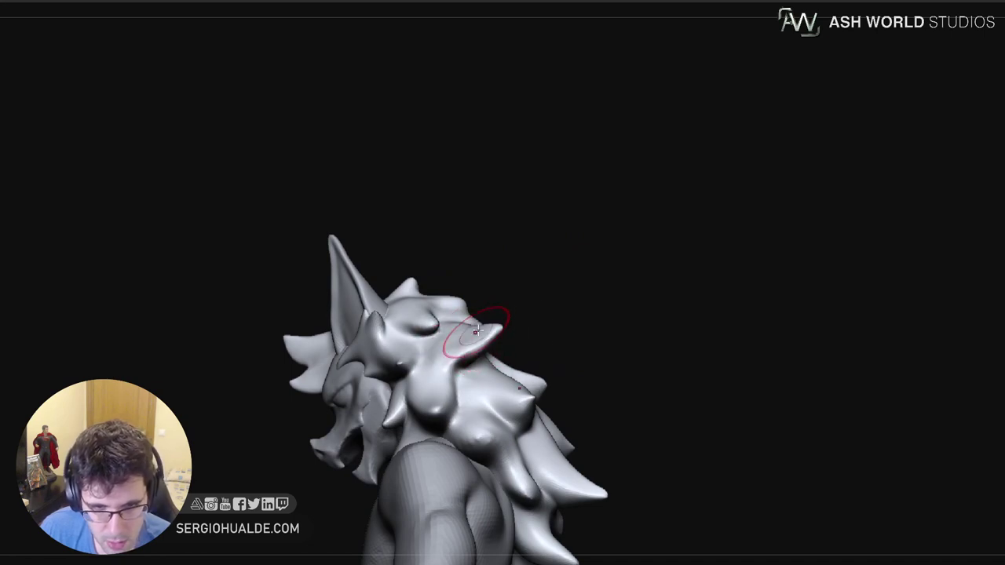
pyautogui.moveTo(477, 330)
pyautogui.mouseDown(button='right')
pyautogui.moveTo(477, 365)
pyautogui.moveTo(473, 357)
pyautogui.moveTo(484, 374)
pyautogui.moveTo(489, 325)
pyautogui.mouseUp(button='right')
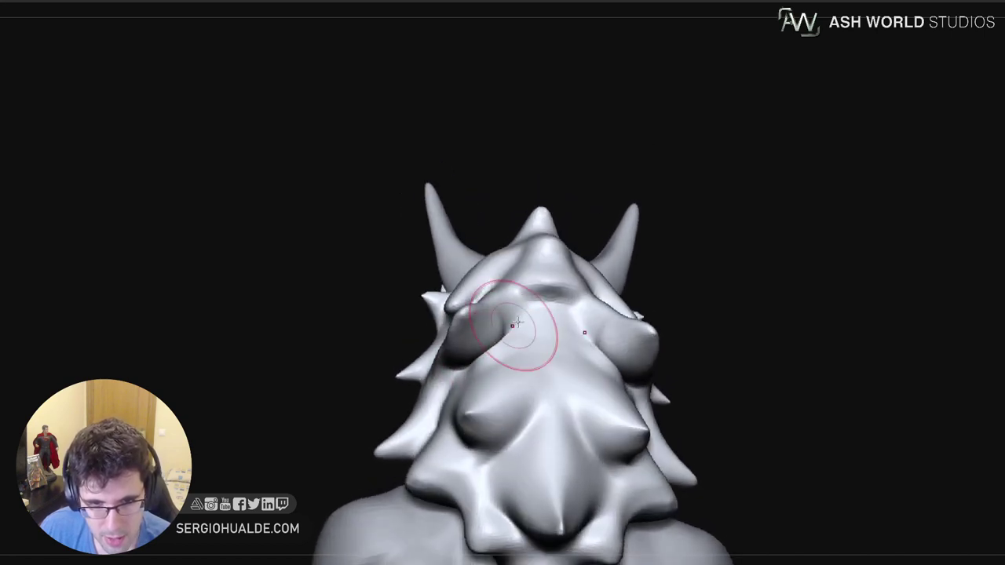
pyautogui.moveTo(483, 348); pyautogui.dragTo(472, 327)
pyautogui.moveTo(489, 353); pyautogui.dragTo(521, 354, button='right')
pyautogui.moveTo(462, 352); pyautogui.dragTo(478, 329)
# Smooth the hair surface around the root of the protruding back-side lock
pyautogui.moveTo(436, 346)
pyautogui.mouseDown(button='right')
pyautogui.moveTo(473, 346)
pyautogui.moveTo(435, 319)
pyautogui.moveTo(456, 348)
pyautogui.moveTo(500, 308)
pyautogui.moveTo(522, 303)
pyautogui.mouseUp(button='right')
pyautogui.keyDown('shift'); pyautogui.moveTo(523, 303); pyautogui.dragTo(518, 330); pyautogui.keyUp('shift')
pyautogui.moveTo(518, 324); pyautogui.dragTo(521, 318, button='right')
pyautogui.moveTo(481, 302)
pyautogui.keyDown('shift'); pyautogui.mouseDown()
pyautogui.moveTo(469, 284)
pyautogui.moveTo(471, 305)
pyautogui.mouseUp(); pyautogui.keyUp('shift')
pyautogui.moveTo(473, 313); pyautogui.dragTo(460, 316, button='right')
pyautogui.moveTo(453, 320)
pyautogui.keyDown('shift'); pyautogui.mouseDown()
pyautogui.moveTo(436, 330)
pyautogui.moveTo(480, 344)
pyautogui.mouseUp(); pyautogui.keyUp('shift')
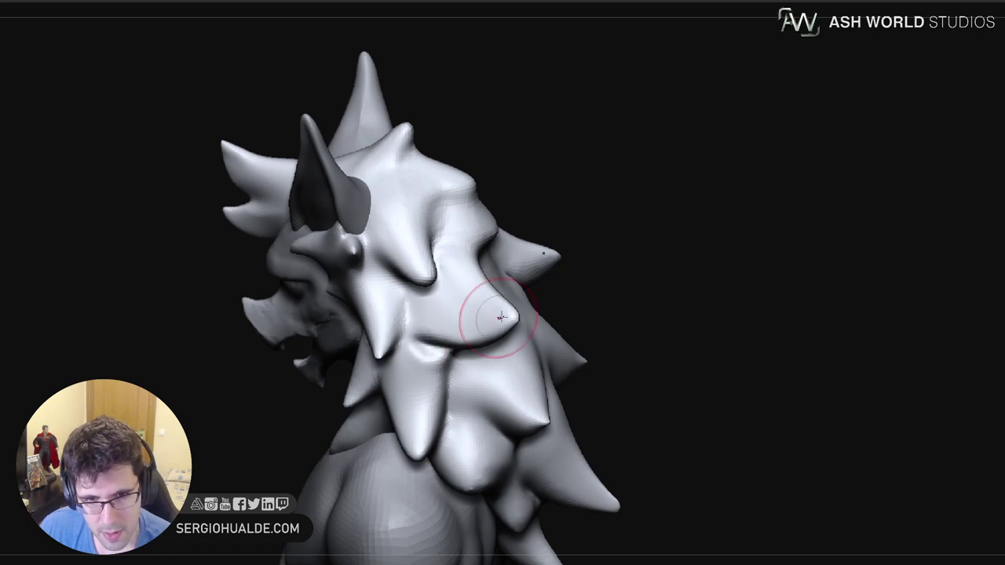
# Reshape the root of the lower side lock where it emerges beneath the protruding lock
pyautogui.moveTo(500, 318); pyautogui.dragTo(488, 288, button='right')
pyautogui.moveTo(450, 350); pyautogui.dragTo(410, 358)
pyautogui.moveTo(424, 354); pyautogui.dragTo(424, 382, button='right')
pyautogui.moveTo(410, 355); pyautogui.dragTo(428, 369)
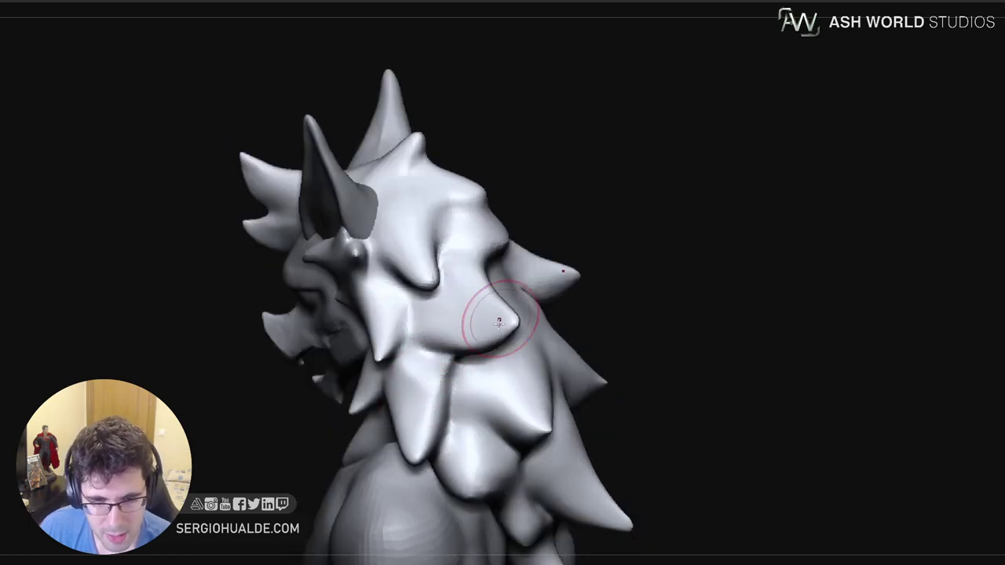
# Define the groove running down between the lower side lock and its neighbour at the back
pyautogui.moveTo(497, 318); pyautogui.dragTo(463, 350, button='right')
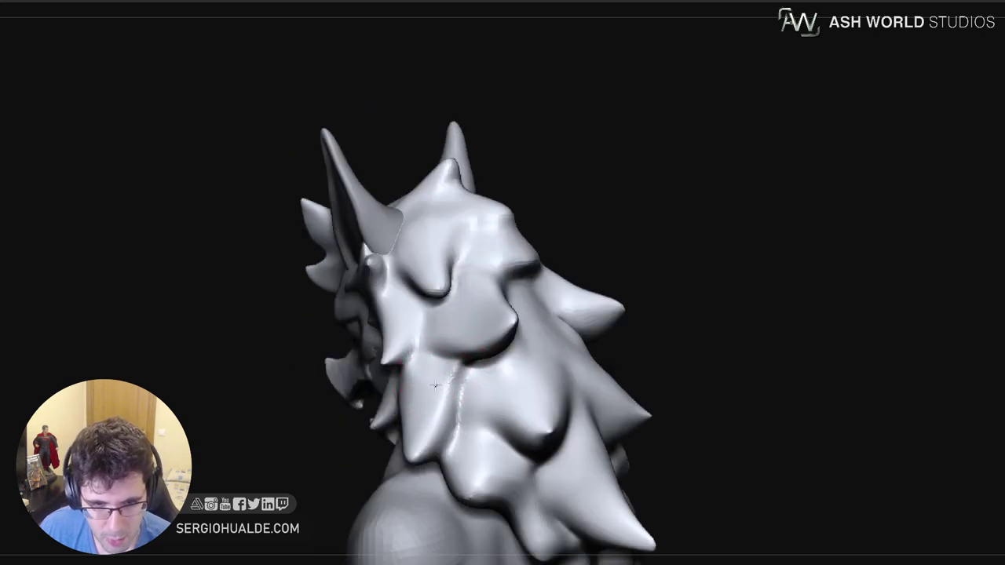
pyautogui.moveTo(470, 361); pyautogui.dragTo(451, 454)
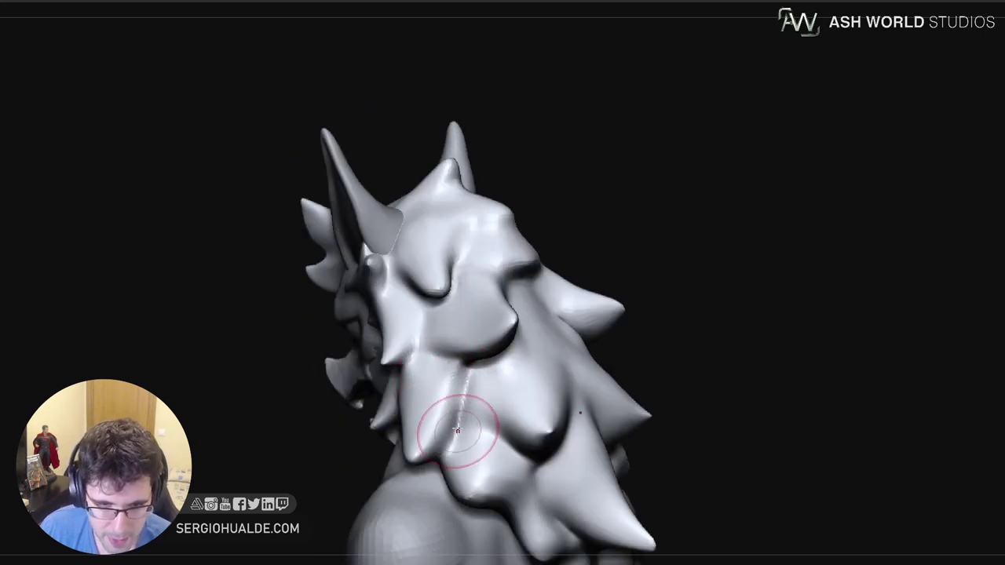
pyautogui.moveTo(466, 377); pyautogui.dragTo(451, 440)
pyautogui.keyDown('alt'); pyautogui.moveTo(459, 412); pyautogui.dragTo(474, 372, button='right'); pyautogui.keyUp('alt')
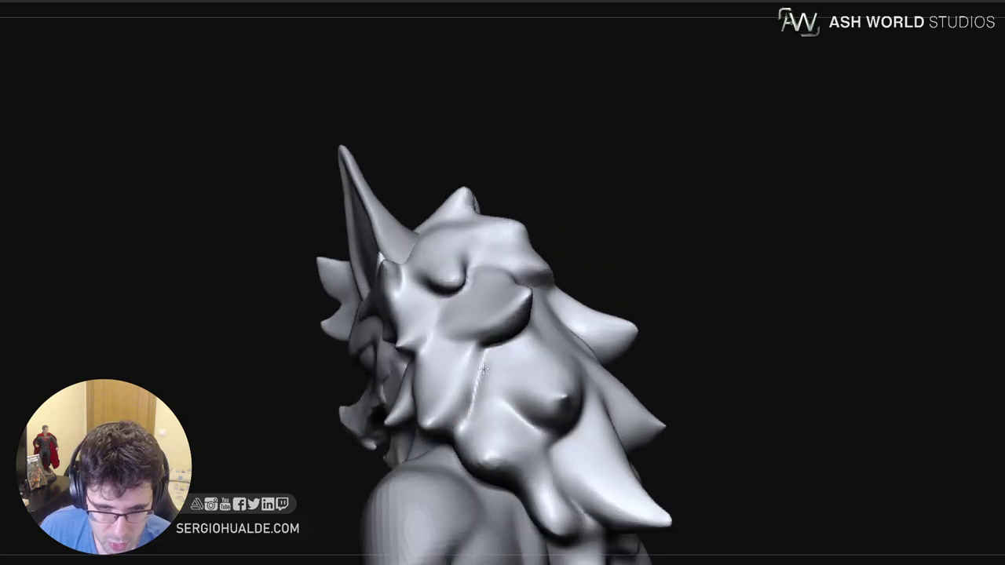
# Isolate the hair, then adjust and smooth the long side lock where it overlaps the locks below
pyautogui.hotkey('shift', 'alt', 's')
pyautogui.moveTo(468, 424)
pyautogui.mouseDown(button='right')
pyautogui.moveTo(473, 391)
pyautogui.moveTo(441, 399)
pyautogui.mouseUp(button='right')
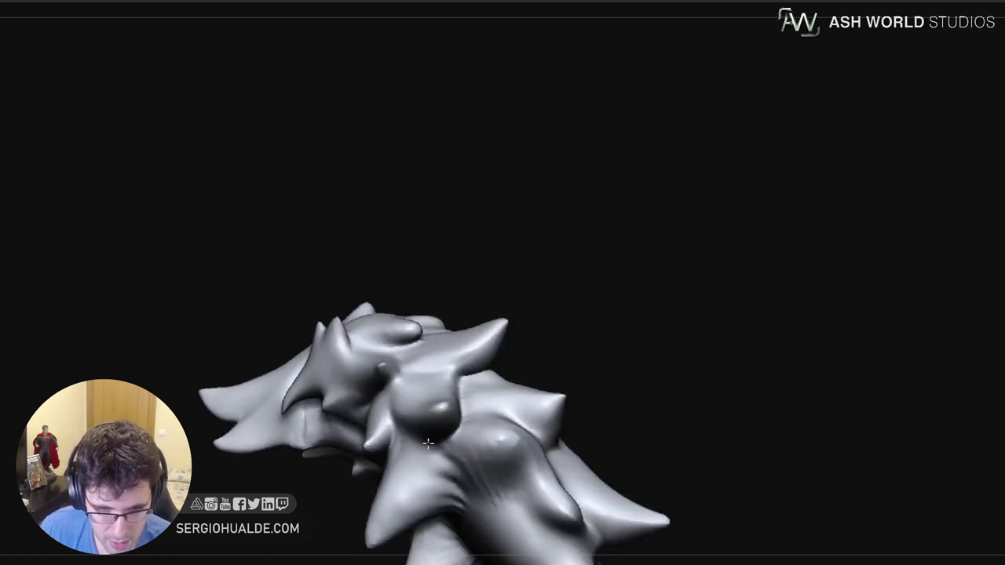
pyautogui.moveTo(433, 440)
pyautogui.mouseDown(button='right')
pyautogui.moveTo(484, 431)
pyautogui.moveTo(475, 443)
pyautogui.moveTo(477, 417)
pyautogui.mouseUp(button='right')
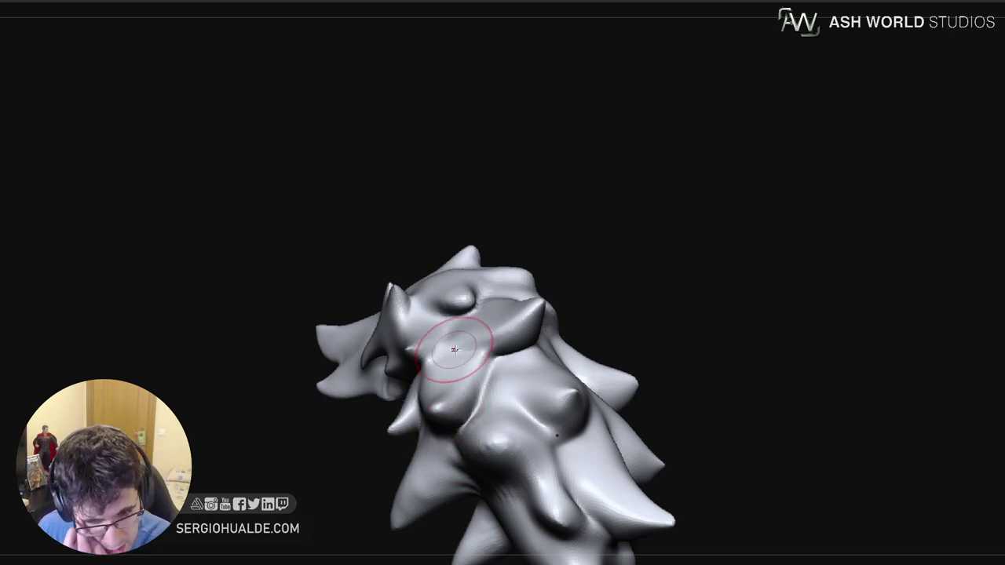
pyautogui.moveTo(460, 350); pyautogui.dragTo(477, 394, button='right')
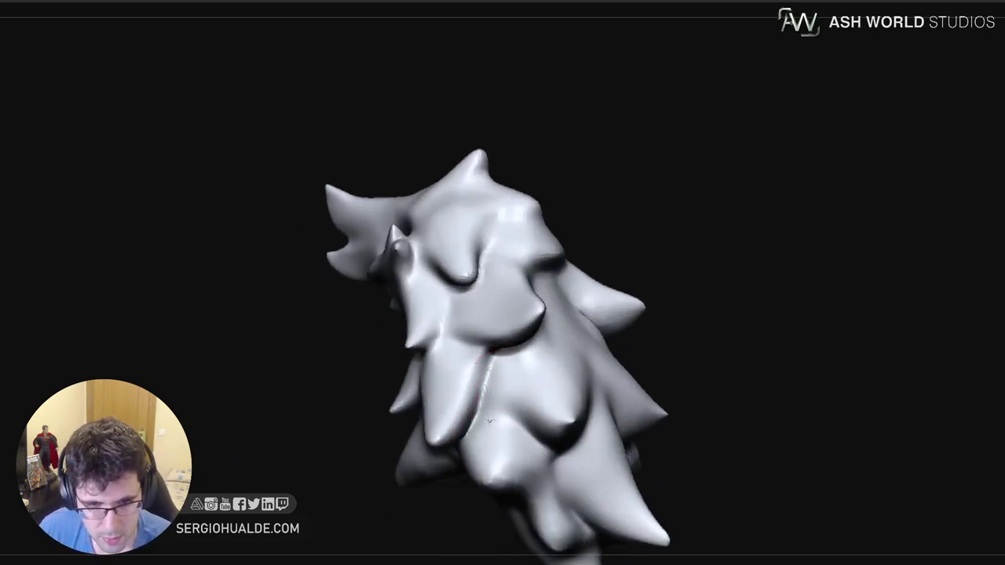
pyautogui.moveTo(442, 377); pyautogui.dragTo(514, 382, button='right')
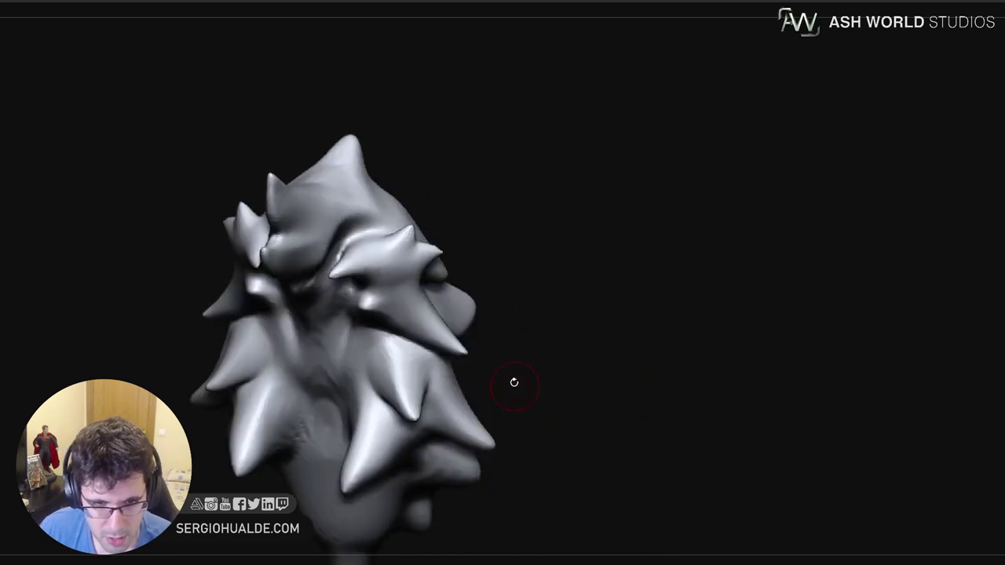
pyautogui.moveTo(421, 330); pyautogui.dragTo(387, 333, button='right')
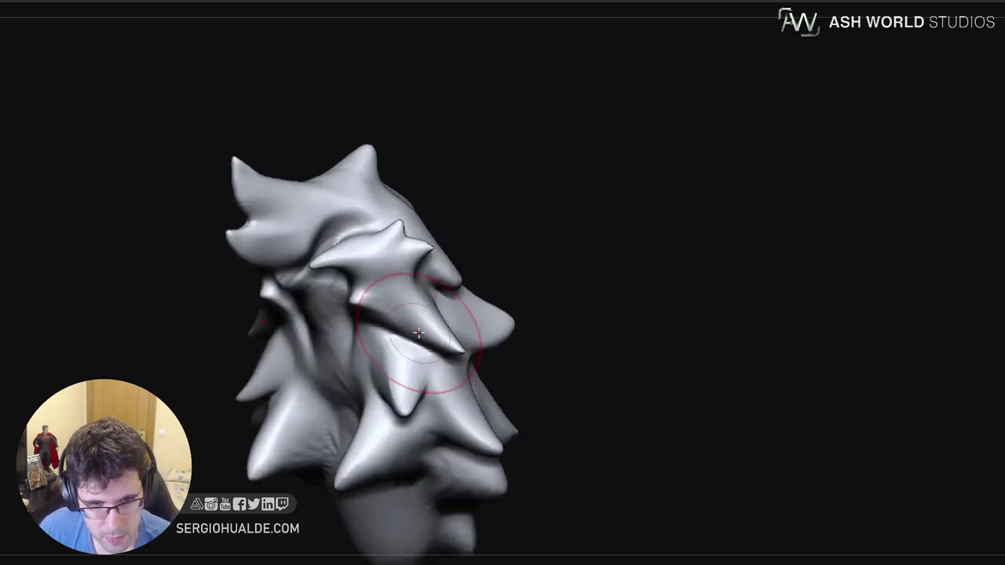
pyautogui.moveTo(414, 332)
pyautogui.mouseDown()
pyautogui.moveTo(390, 330)
pyautogui.moveTo(437, 353)
pyautogui.mouseUp()
pyautogui.moveTo(441, 360)
pyautogui.keyDown('ctrl'); pyautogui.mouseDown(button='right')
pyautogui.moveTo(449, 353)
pyautogui.moveTo(460, 389)
pyautogui.moveTo(441, 394)
pyautogui.moveTo(420, 373)
pyautogui.moveTo(436, 351)
pyautogui.mouseUp(button='right'); pyautogui.keyUp('ctrl')
pyautogui.moveTo(437, 351); pyautogui.dragTo(422, 343, button='right')
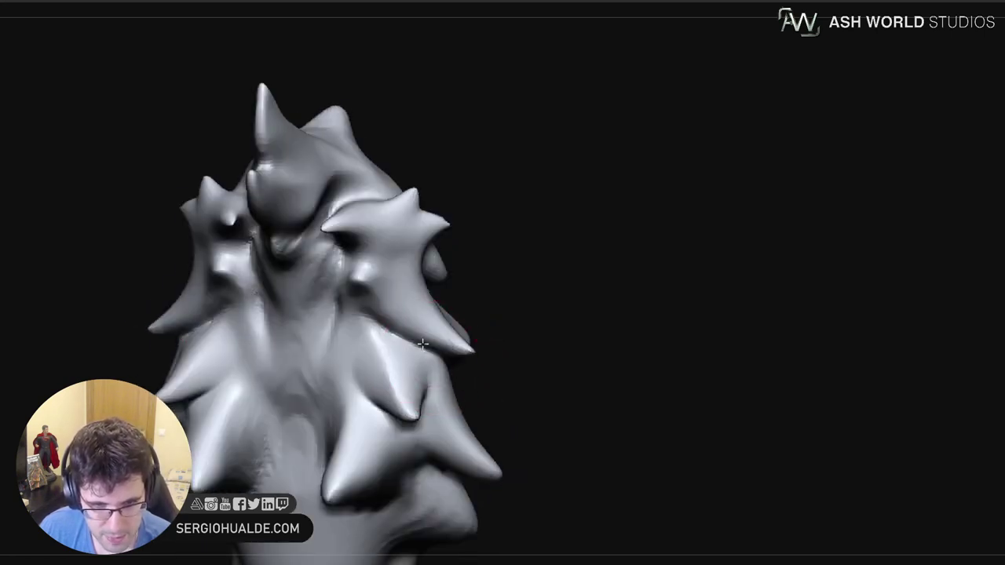
pyautogui.keyDown('shift'); pyautogui.moveTo(398, 320); pyautogui.dragTo(432, 314); pyautogui.keyUp('shift')
# Show the whole character again and adjust the side locks' silhouette above the shoulders from the front
pyautogui.keyDown('ctrl'); pyautogui.moveTo(471, 403); pyautogui.dragTo(468, 420, button='right'); pyautogui.keyUp('ctrl')
pyautogui.moveTo(467, 420)
pyautogui.mouseDown(button='right')
pyautogui.moveTo(443, 390)
pyautogui.moveTo(444, 403)
pyautogui.moveTo(507, 369)
pyautogui.mouseUp(button='right')
pyautogui.hotkey('alt', 's')
pyautogui.moveTo(433, 390); pyautogui.dragTo(440, 390)
pyautogui.keyDown('alt'); pyautogui.moveTo(437, 393); pyautogui.dragTo(467, 355, button='right'); pyautogui.keyUp('alt')
pyautogui.moveTo(496, 364); pyautogui.dragTo(473, 379)
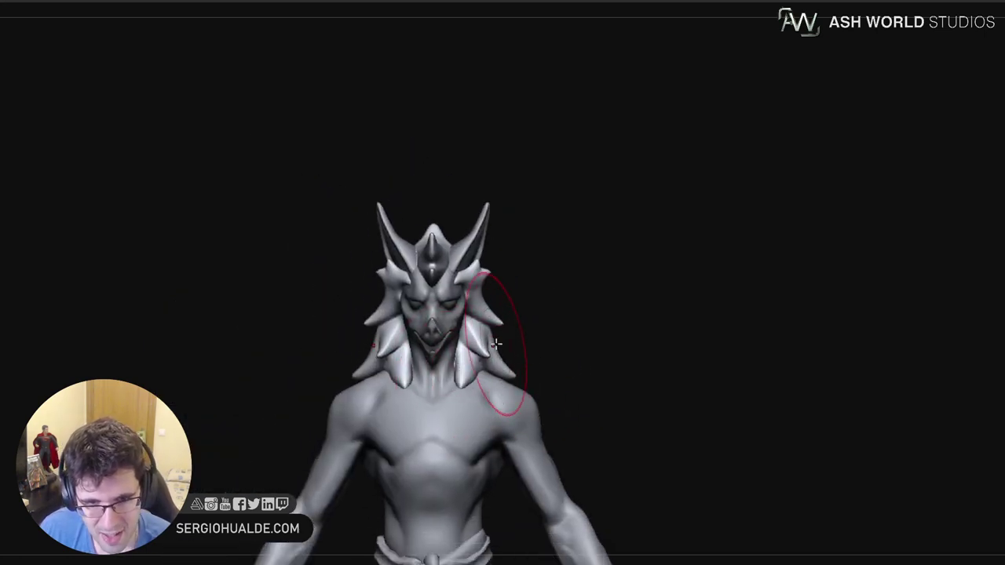
pyautogui.moveTo(494, 345); pyautogui.dragTo(456, 339, button='right')
pyautogui.moveTo(499, 350); pyautogui.dragTo(510, 361)
# Pull the lower back-side lock outward over the shoulder blade
pyautogui.moveTo(511, 369); pyautogui.dragTo(524, 389, button='right')
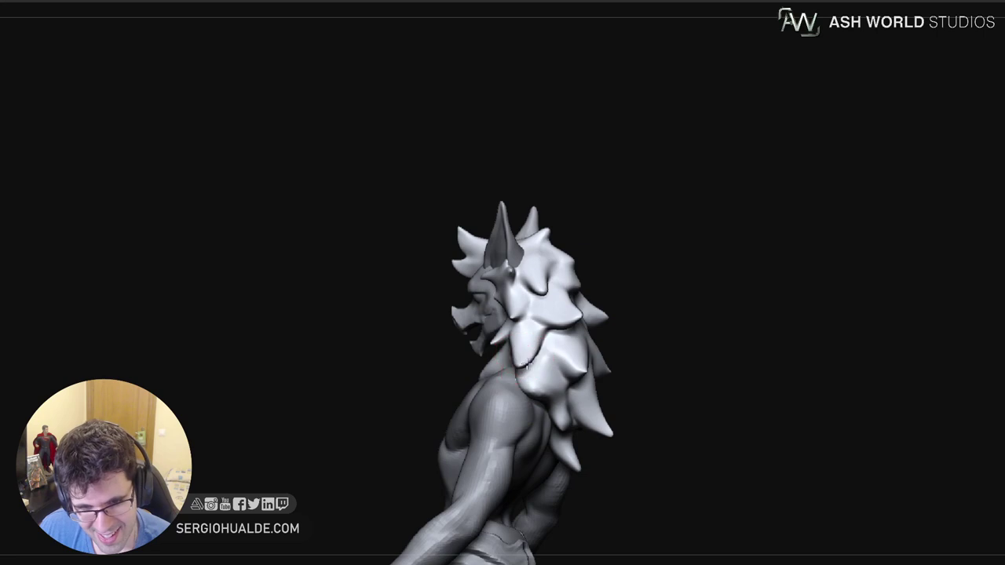
pyautogui.moveTo(529, 355)
pyautogui.mouseDown(button='right')
pyautogui.moveTo(545, 359)
pyautogui.moveTo(519, 381)
pyautogui.moveTo(527, 401)
pyautogui.mouseUp(button='right')
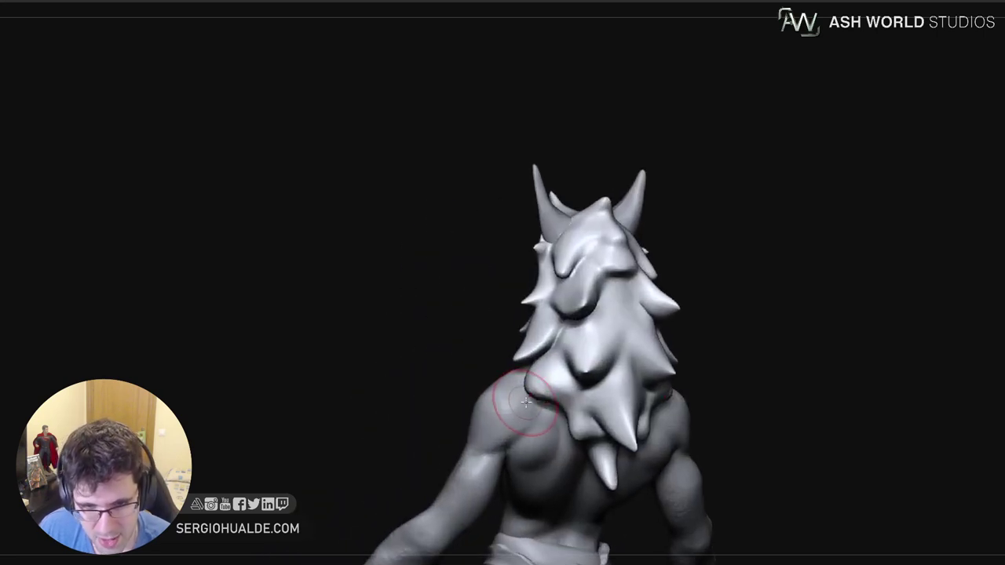
pyautogui.moveTo(528, 401); pyautogui.dragTo(508, 409)
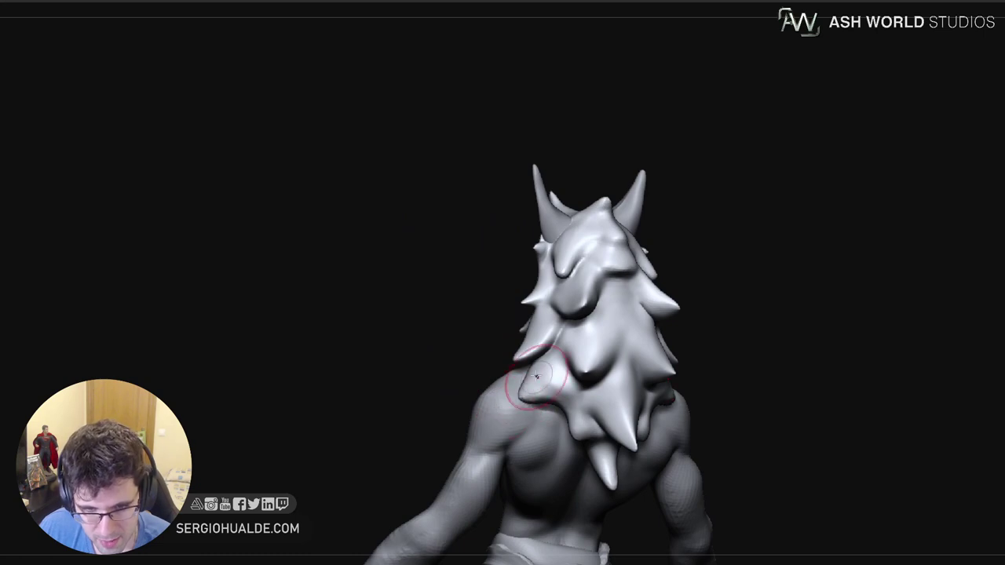
# Broaden the upper part of the short side lock beneath the cheek tuft with the hair isolated, then show the whole character again
pyautogui.moveTo(542, 402); pyautogui.dragTo(533, 426, button='right')
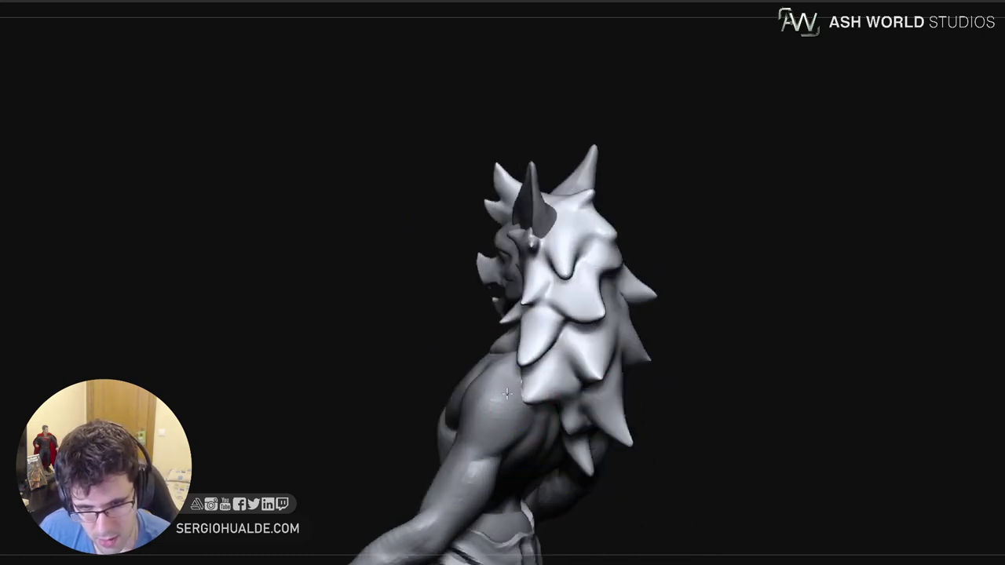
pyautogui.moveTo(524, 335); pyautogui.dragTo(522, 390, button='right')
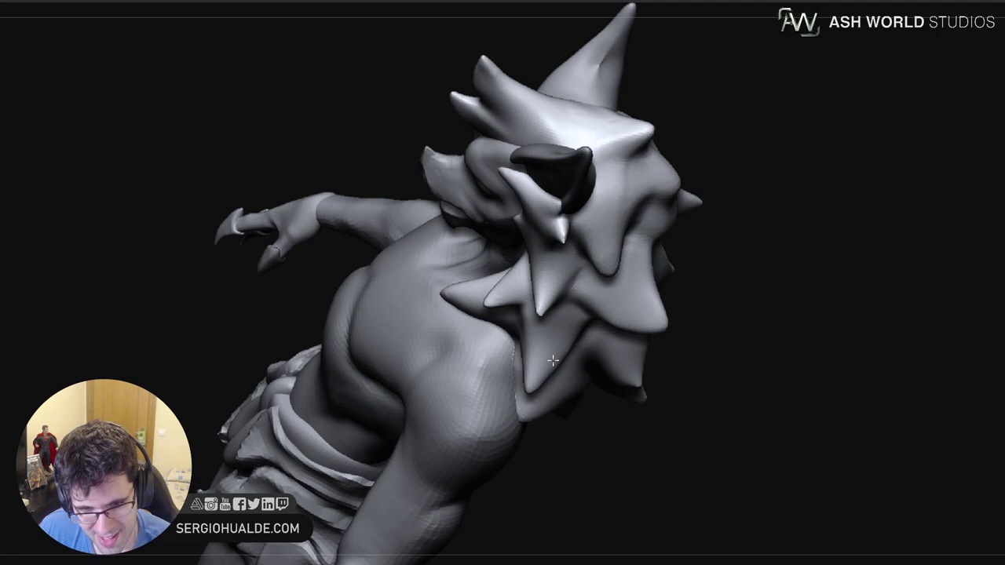
pyautogui.keyDown('ctrl'); pyautogui.moveTo(539, 393); pyautogui.dragTo(502, 404, button='right'); pyautogui.keyUp('ctrl')
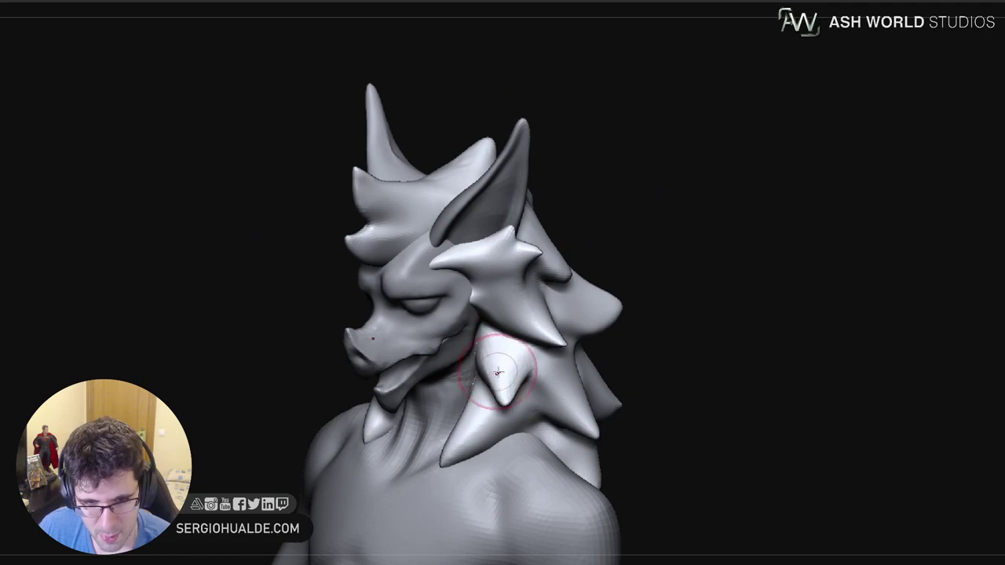
pyautogui.moveTo(481, 336)
pyautogui.keyDown('ctrl'); pyautogui.mouseDown(button='right')
pyautogui.moveTo(476, 357)
pyautogui.moveTo(492, 321)
pyautogui.mouseUp(button='right'); pyautogui.keyUp('ctrl')
pyautogui.hotkey('alt', 's')
pyautogui.moveTo(485, 308)
pyautogui.mouseDown()
pyautogui.moveTo(469, 345)
pyautogui.moveTo(474, 328)
pyautogui.moveTo(502, 317)
pyautogui.moveTo(474, 330)
pyautogui.mouseUp()
pyautogui.moveTo(474, 392)
pyautogui.mouseDown(button='right')
pyautogui.moveTo(494, 401)
pyautogui.moveTo(471, 318)
pyautogui.mouseUp(button='right')
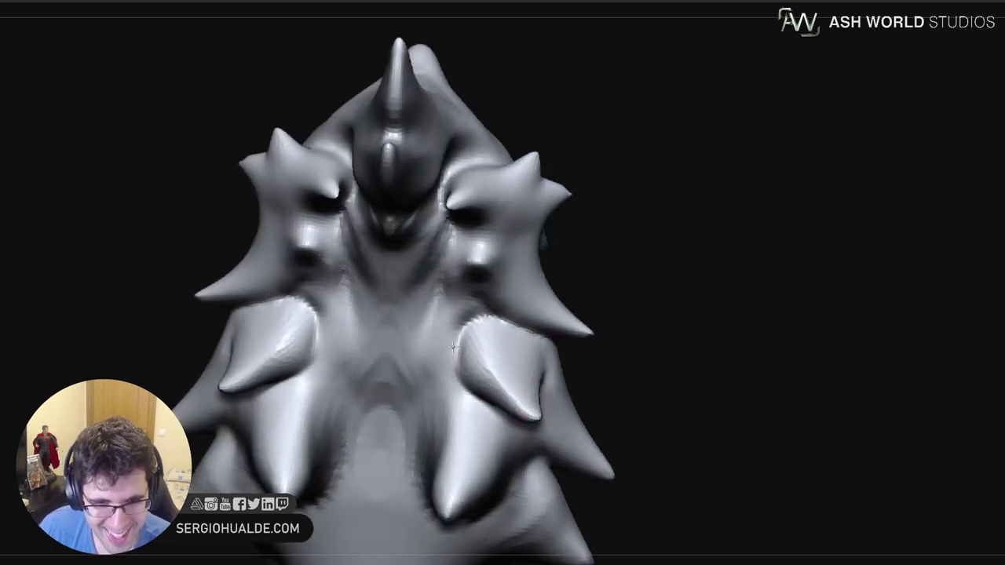
pyautogui.moveTo(471, 318); pyautogui.dragTo(482, 370)
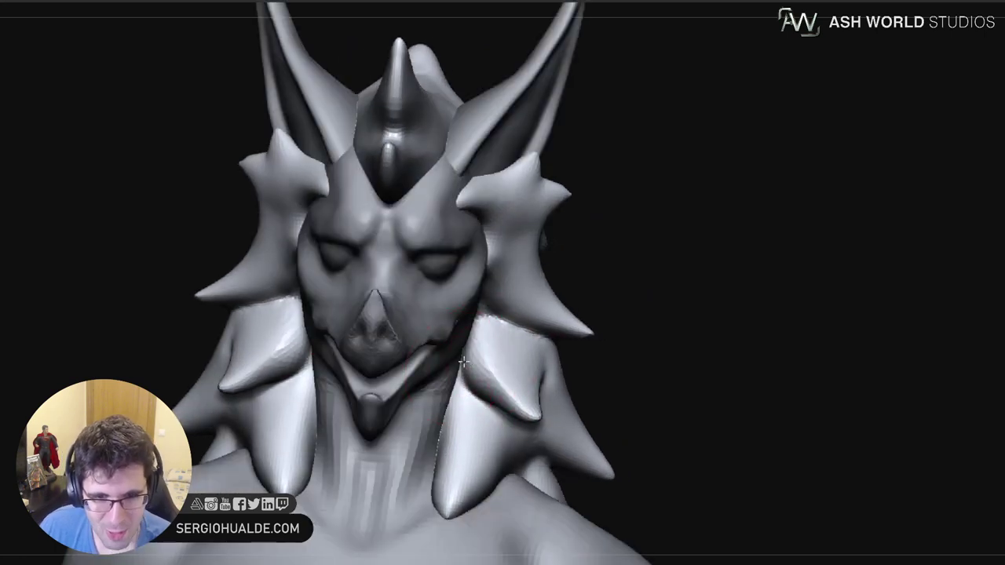
# Adjust the forward tip of the hair tuft at the base of the ear, checking it from the front and side
pyautogui.moveTo(463, 361)
pyautogui.mouseDown(button='right')
pyautogui.moveTo(482, 332)
pyautogui.moveTo(471, 310)
pyautogui.mouseUp(button='right')
pyautogui.moveTo(448, 313); pyautogui.dragTo(458, 329, button='right')
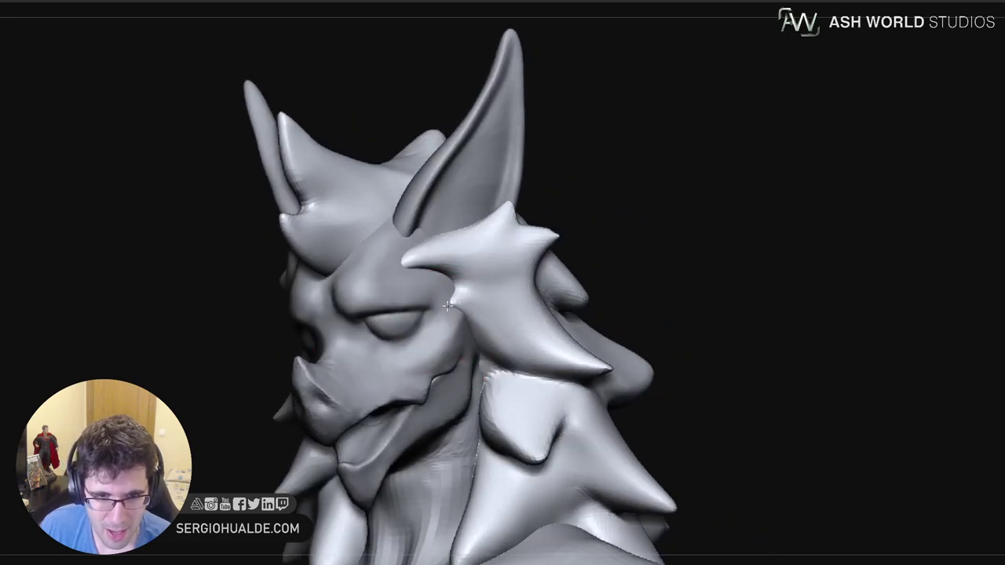
pyautogui.moveTo(446, 308); pyautogui.dragTo(442, 312, button='middle')
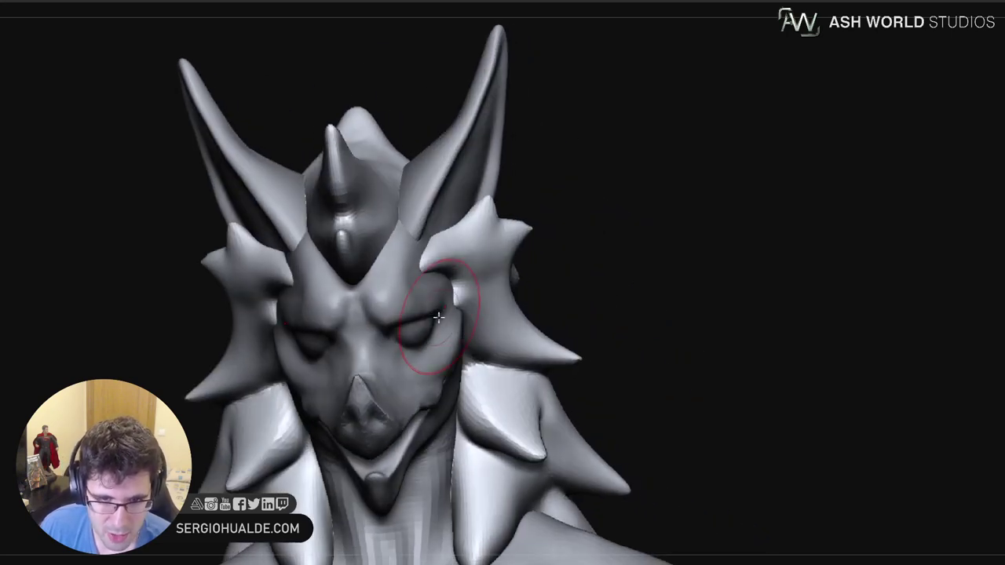
pyautogui.moveTo(438, 317); pyautogui.dragTo(474, 328, button='right')
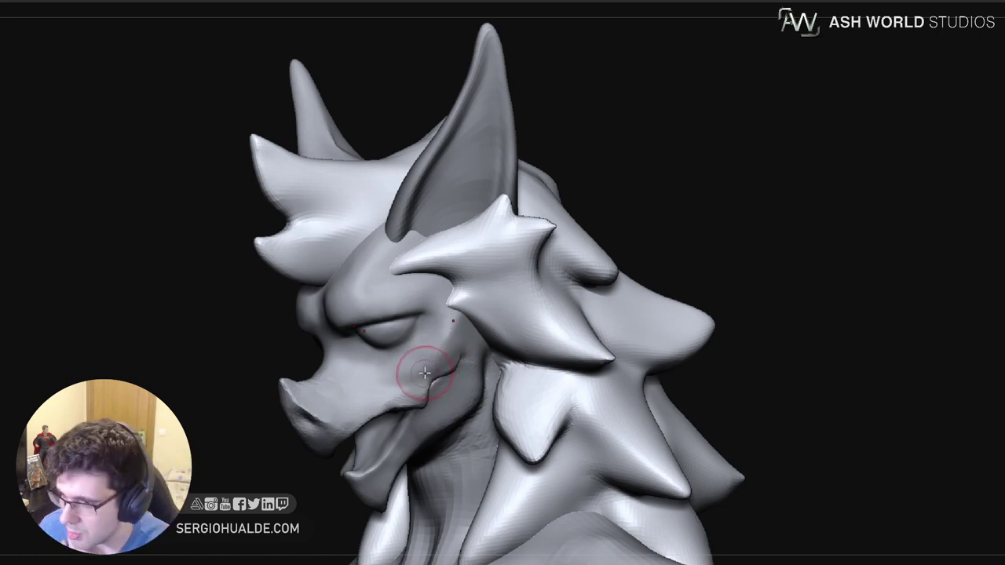
pyautogui.keyDown('ctrl'); pyautogui.moveTo(427, 353); pyautogui.dragTo(429, 333, button='right'); pyautogui.keyUp('ctrl')
pyautogui.moveTo(429, 332)
pyautogui.mouseDown(button='right')
pyautogui.moveTo(519, 352)
pyautogui.moveTo(419, 352)
pyautogui.mouseUp(button='right')
pyautogui.press('s')
pyautogui.moveTo(406, 353); pyautogui.dragTo(398, 354)
pyautogui.press('s')
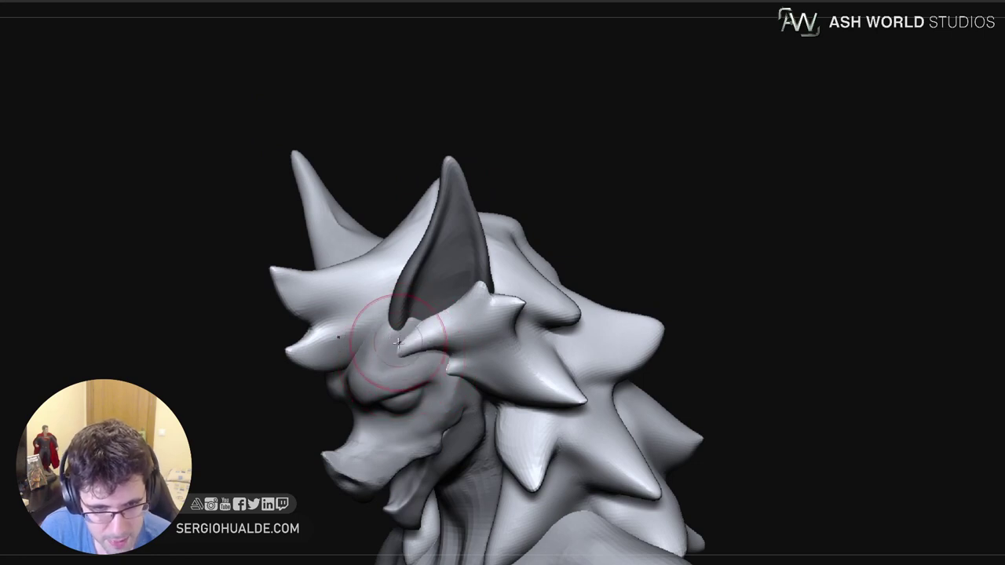
# Mask the hair tuft beside the ear, invert the mask to protect the surrounding hair, and soften its edge
pyautogui.hotkey('alt', 's')
pyautogui.moveTo(404, 347); pyautogui.dragTo(424, 376, button='right')
pyautogui.moveTo(473, 330); pyautogui.dragTo(541, 318, button='right')
pyautogui.moveTo(590, 239)
pyautogui.keyDown('ctrl'); pyautogui.mouseDown()
pyautogui.moveTo(494, 291)
pyautogui.moveTo(426, 306)
pyautogui.moveTo(406, 335)
pyautogui.moveTo(561, 409)
pyautogui.moveTo(613, 305)
pyautogui.mouseUp(); pyautogui.keyUp('ctrl')
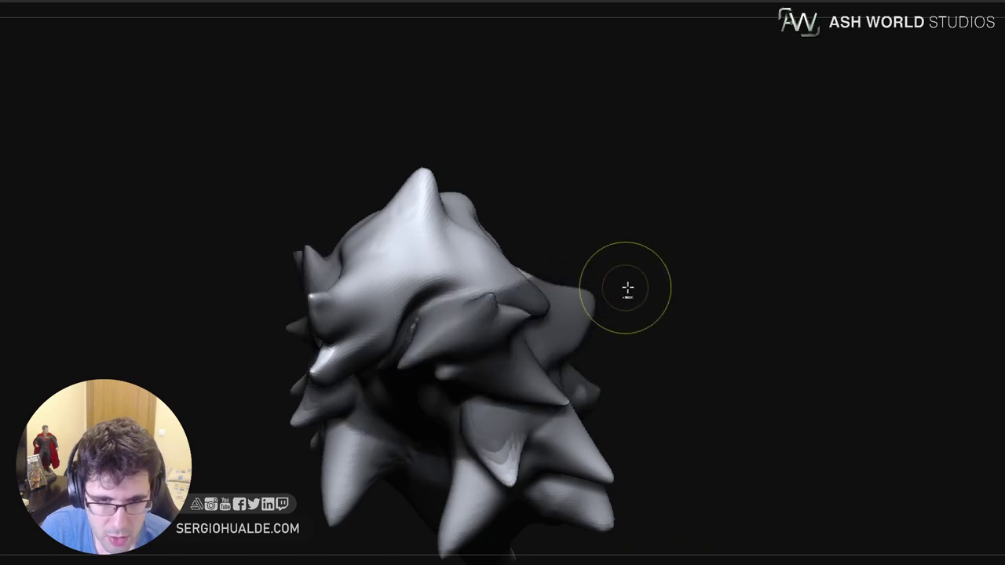
pyautogui.keyDown('ctrl'); pyautogui.click(626, 289); pyautogui.keyUp('ctrl')
pyautogui.moveTo(494, 324); pyautogui.dragTo(448, 341, button='right')
pyautogui.hotkey('alt', 's')
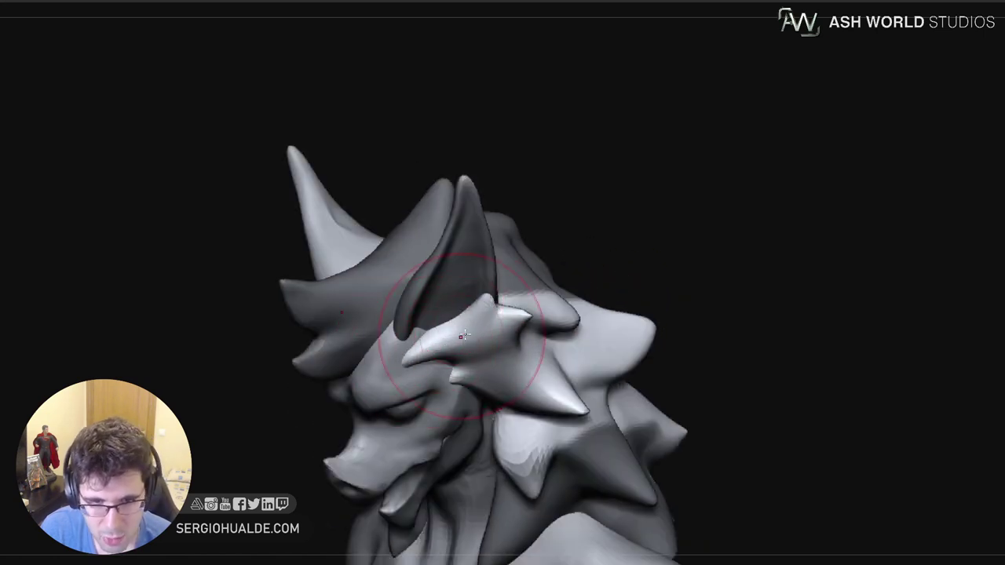
pyautogui.keyDown('ctrl'); pyautogui.click(471, 337); pyautogui.keyUp('ctrl')
# Reposition the unmasked tuft against the ear, refine its small spikes with a smaller brush, and clear the mask
pyautogui.moveTo(408, 348); pyautogui.dragTo(416, 341)
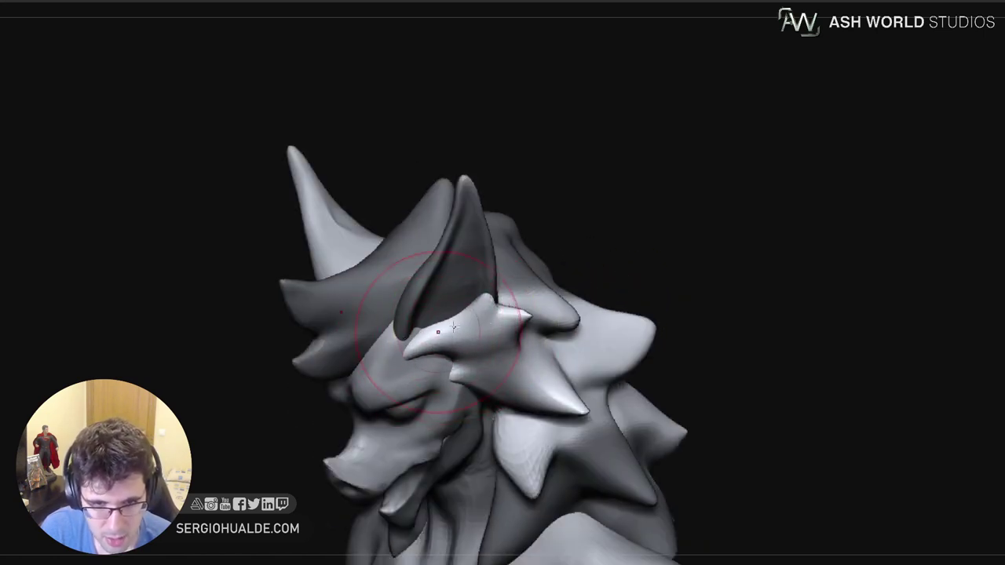
pyautogui.moveTo(493, 329); pyautogui.dragTo(498, 318)
pyautogui.moveTo(482, 316)
pyautogui.mouseDown(button='right')
pyautogui.moveTo(446, 358)
pyautogui.moveTo(524, 332)
pyautogui.moveTo(482, 345)
pyautogui.moveTo(454, 339)
pyautogui.mouseUp(button='right')
pyautogui.press('s')
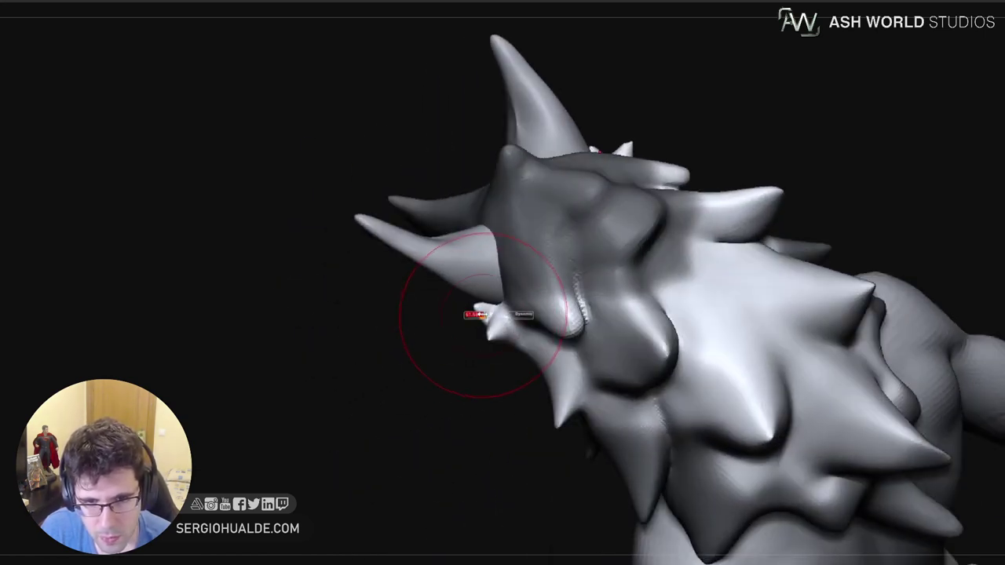
pyautogui.moveTo(482, 314)
pyautogui.mouseDown()
pyautogui.moveTo(467, 316)
pyautogui.moveTo(478, 316)
pyautogui.mouseUp()
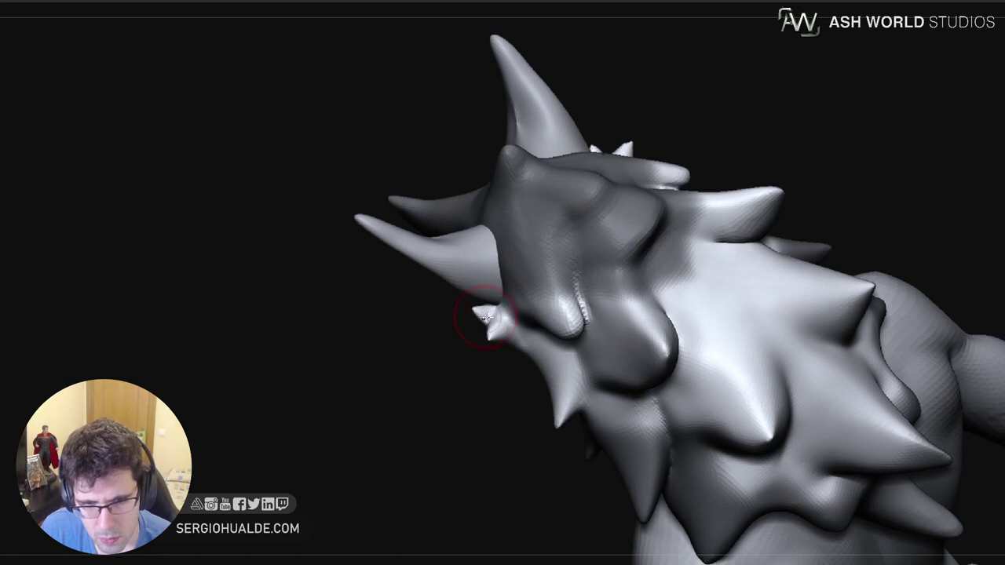
pyautogui.moveTo(487, 317)
pyautogui.mouseDown(button='right')
pyautogui.moveTo(556, 307)
pyautogui.moveTo(579, 274)
pyautogui.moveTo(545, 342)
pyautogui.moveTo(469, 328)
pyautogui.moveTo(557, 343)
pyautogui.mouseUp(button='right')
pyautogui.keyDown('ctrl'); pyautogui.moveTo(618, 241); pyautogui.dragTo(632, 255); pyautogui.keyUp('ctrl')
# Pull a small pointed lock forward toward the cheek from the gap beneath the ear tuft
pyautogui.moveTo(506, 330)
pyautogui.mouseDown(button='right')
pyautogui.moveTo(458, 345)
pyautogui.moveTo(467, 361)
pyautogui.mouseUp(button='right')
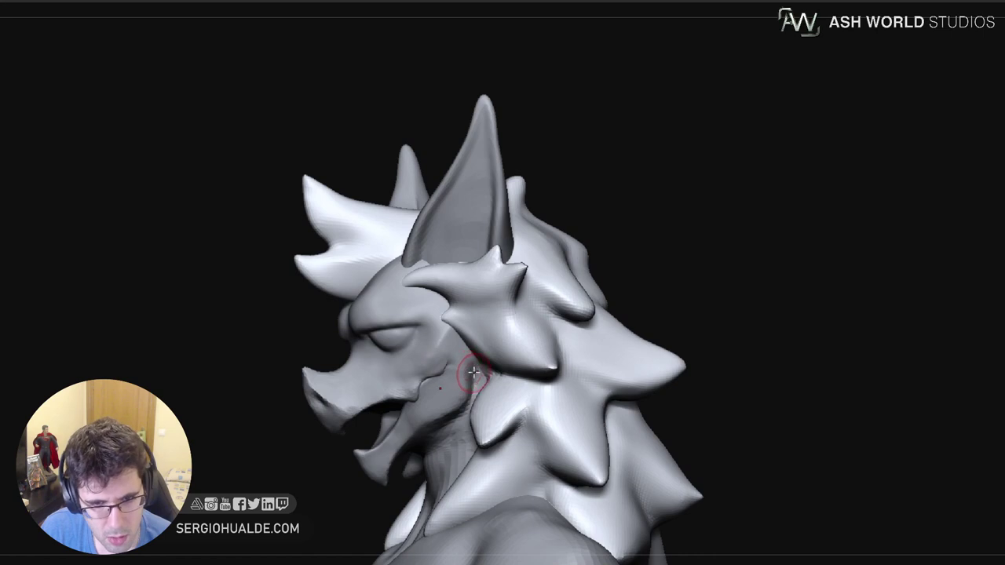
pyautogui.moveTo(473, 372); pyautogui.dragTo(475, 372)
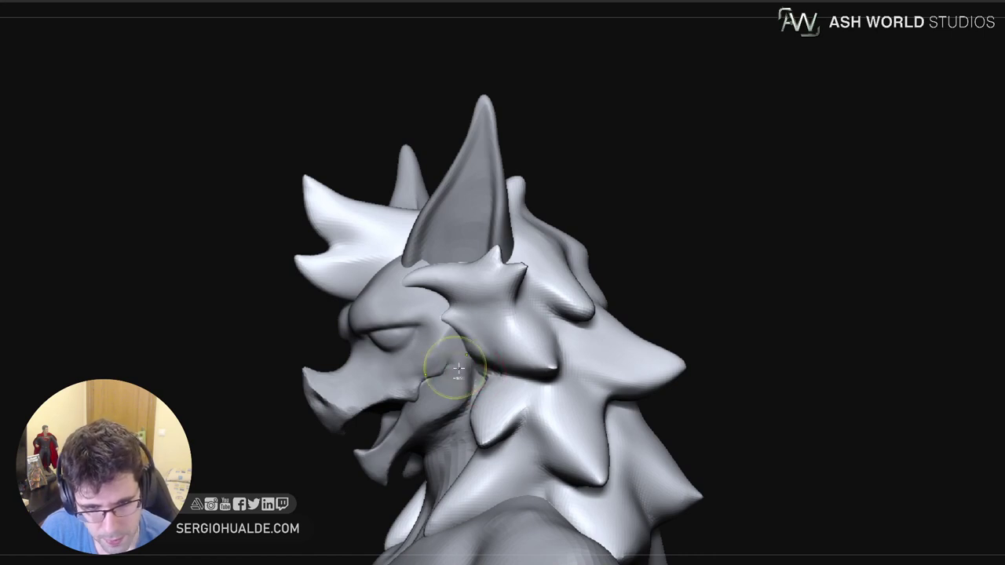
pyautogui.moveTo(460, 370); pyautogui.dragTo(465, 359, button='right')
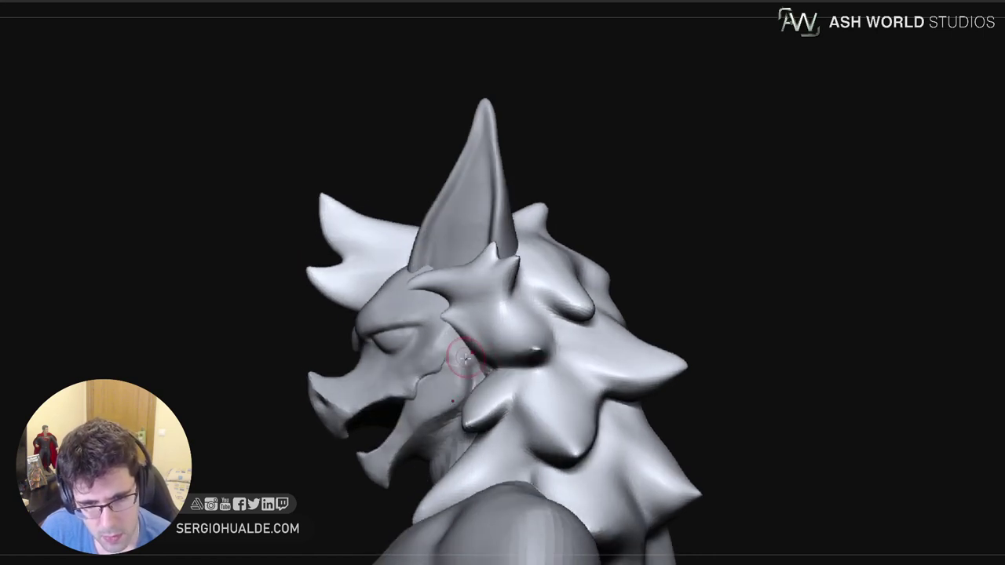
pyautogui.moveTo(428, 354); pyautogui.dragTo(394, 355)
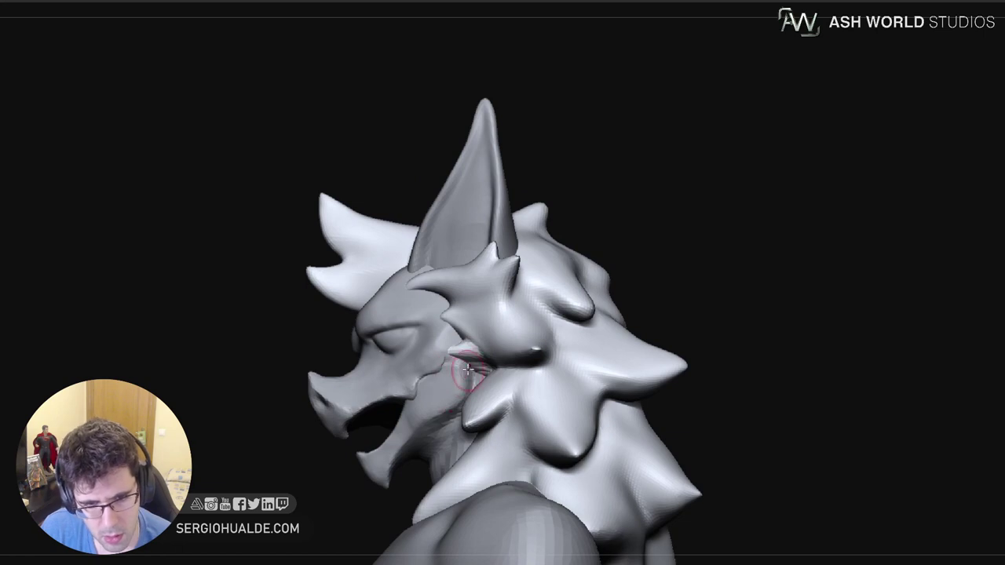
# Adjust the small fur tuft beside the jaw hinge with a short sculpting stroke just below it
pyautogui.moveTo(452, 358)
pyautogui.mouseDown(button='middle')
pyautogui.moveTo(489, 377)
pyautogui.moveTo(458, 351)
pyautogui.mouseUp(button='middle')
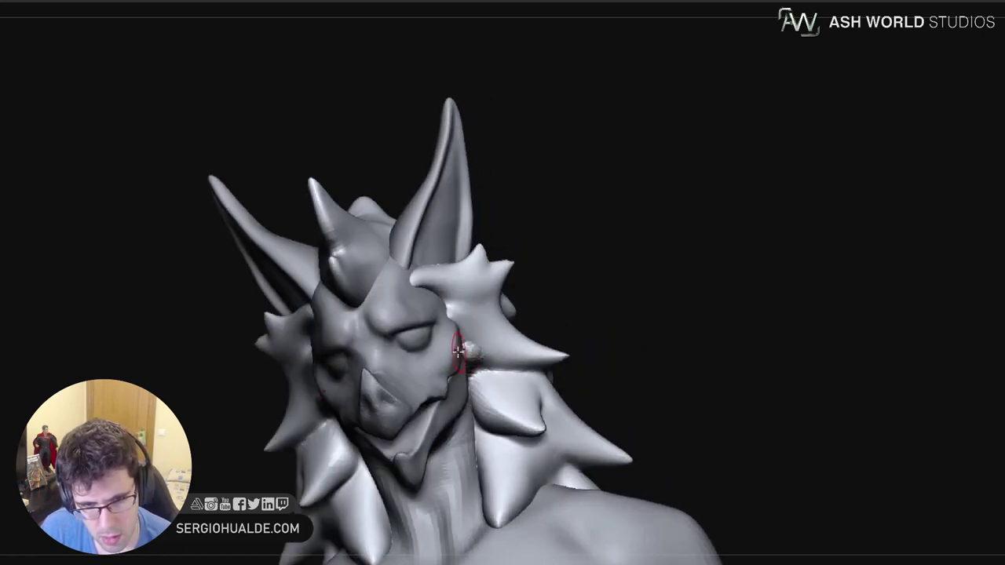
pyautogui.moveTo(461, 347); pyautogui.dragTo(461, 350, button='right')
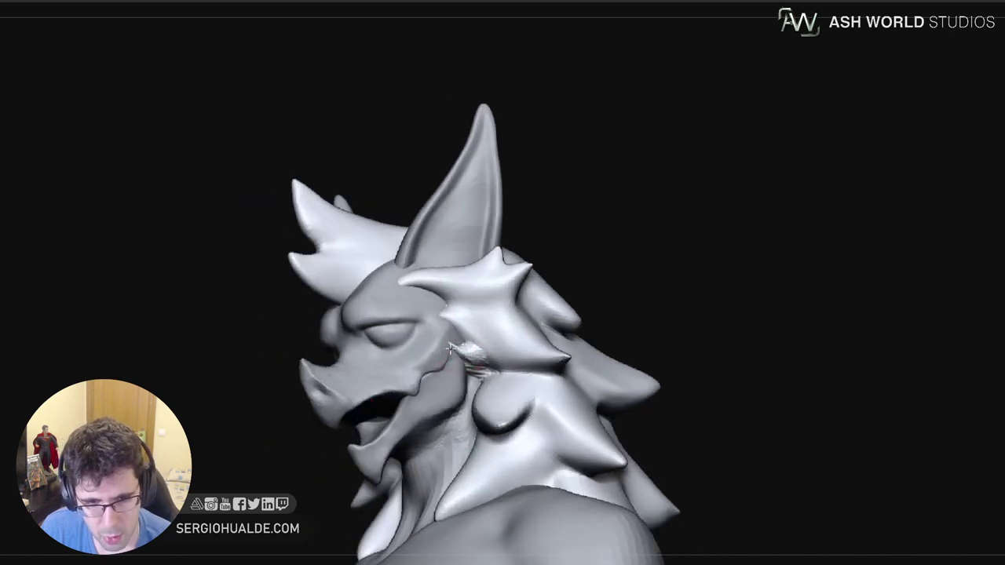
pyautogui.moveTo(451, 351); pyautogui.dragTo(468, 365, button='middle')
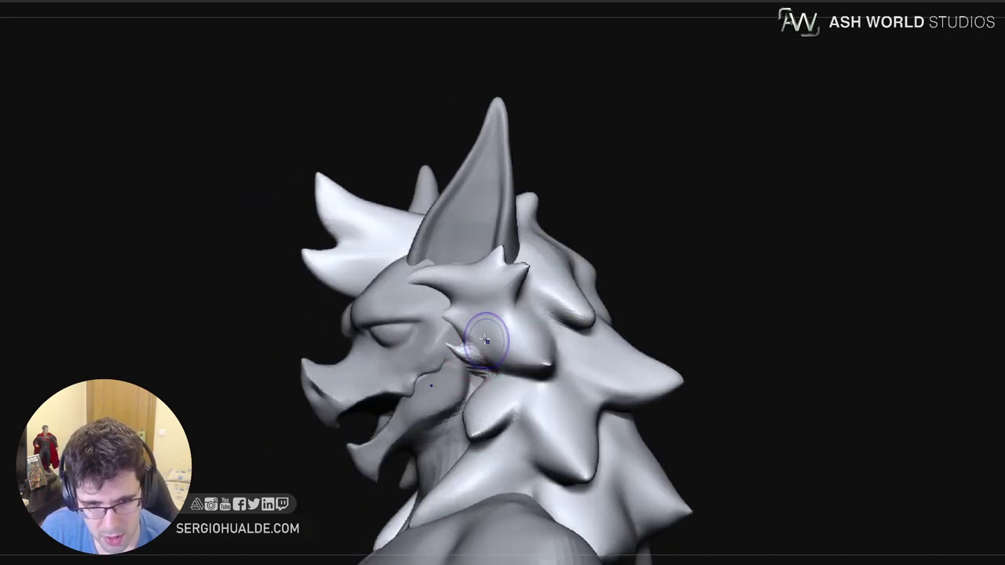
pyautogui.keyDown('ctrl'); pyautogui.moveTo(483, 343); pyautogui.dragTo(484, 377, button='right'); pyautogui.keyUp('ctrl')
pyautogui.moveTo(484, 377)
pyautogui.mouseDown(button='right')
pyautogui.moveTo(507, 383)
pyautogui.moveTo(463, 362)
pyautogui.moveTo(477, 392)
pyautogui.moveTo(455, 395)
pyautogui.moveTo(485, 371)
pyautogui.moveTo(470, 381)
pyautogui.mouseUp(button='right')
pyautogui.keyDown('alt'); pyautogui.click(457, 394); pyautogui.keyUp('alt')
pyautogui.hotkey('alt', 's')
pyautogui.moveTo(464, 389); pyautogui.dragTo(466, 403)
pyautogui.keyDown('ctrl'); pyautogui.moveTo(468, 395); pyautogui.dragTo(450, 407, button='right'); pyautogui.keyUp('ctrl')
pyautogui.hotkey('alt', 's')
pyautogui.moveTo(450, 407); pyautogui.dragTo(470, 415, button='right')
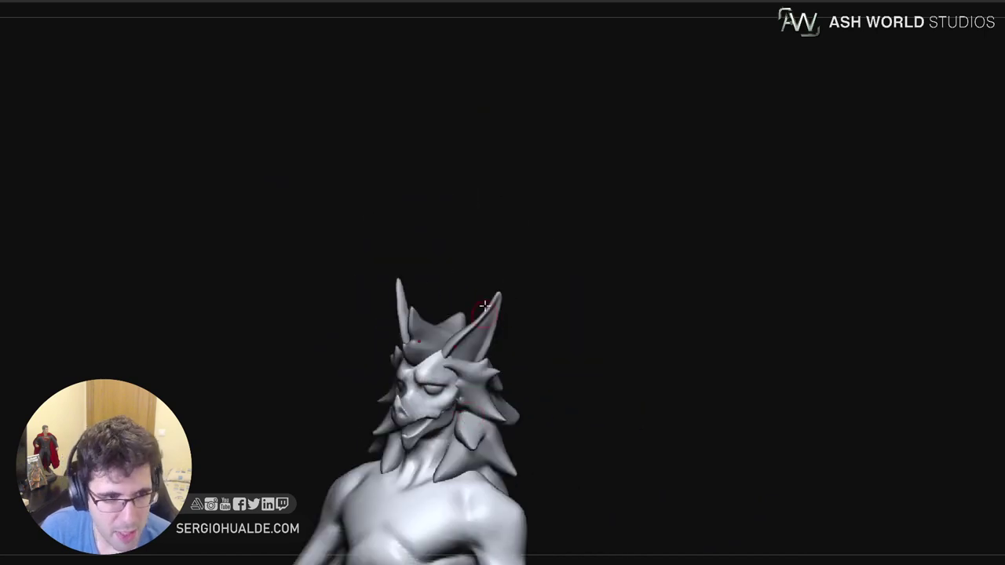
# Move the small fur spike beside the cheek upward toward the spike above it, using a larger brush
pyautogui.moveTo(571, 366); pyautogui.dragTo(538, 366, button='right')
pyautogui.keyDown('alt'); pyautogui.click(479, 379); pyautogui.keyUp('alt')
pyautogui.keyDown('alt'); pyautogui.moveTo(462, 374); pyautogui.dragTo(478, 344, button='right'); pyautogui.keyUp('alt')
pyautogui.moveTo(479, 344); pyautogui.dragTo(498, 331, button='right')
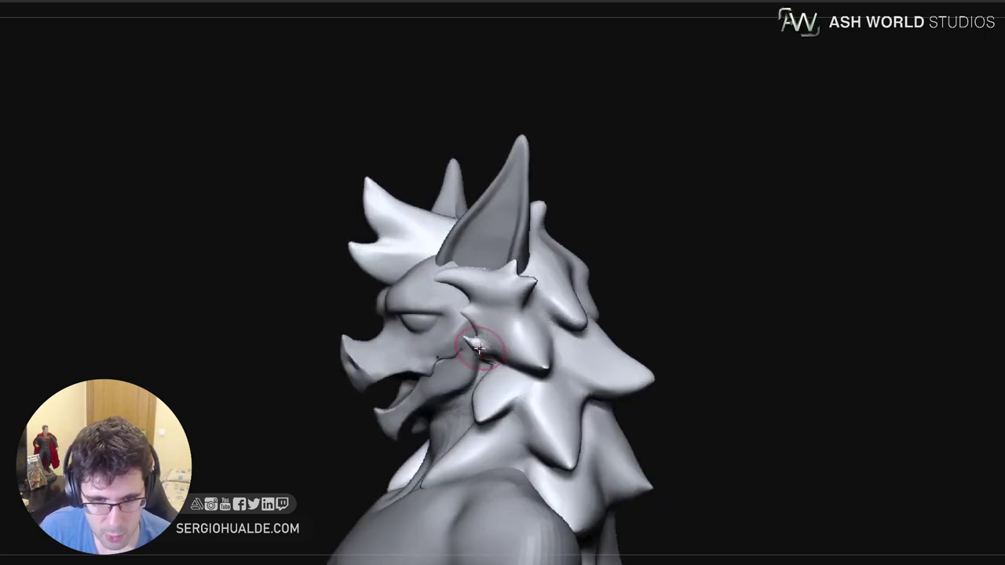
pyautogui.press(']')
pyautogui.moveTo(482, 352); pyautogui.dragTo(477, 339)
pyautogui.moveTo(477, 333)
pyautogui.mouseDown(button='right')
pyautogui.moveTo(485, 337)
pyautogui.moveTo(446, 323)
pyautogui.moveTo(466, 321)
pyautogui.mouseUp(button='right')
pyautogui.press('[')
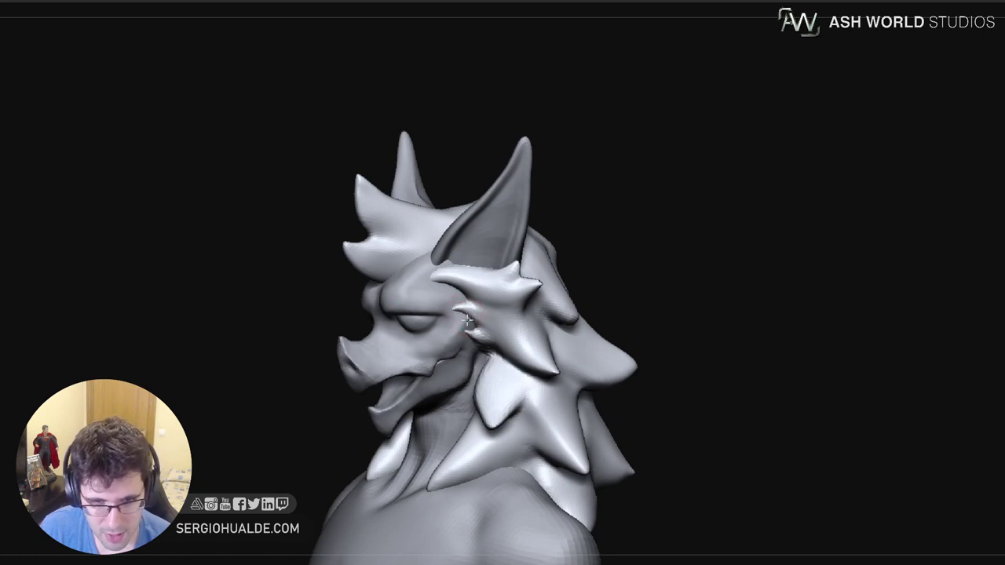
# Change the brush size for the small cheek spikes and inspect where they meet the face
pyautogui.moveTo(476, 342); pyautogui.dragTo(481, 318, button='right')
pyautogui.press('s')
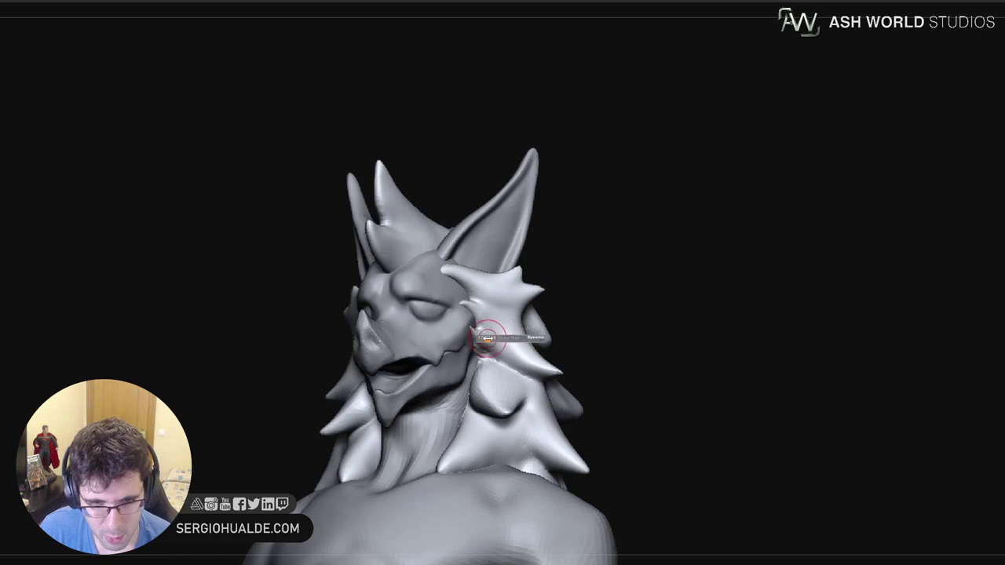
pyautogui.moveTo(482, 339); pyautogui.dragTo(487, 342)
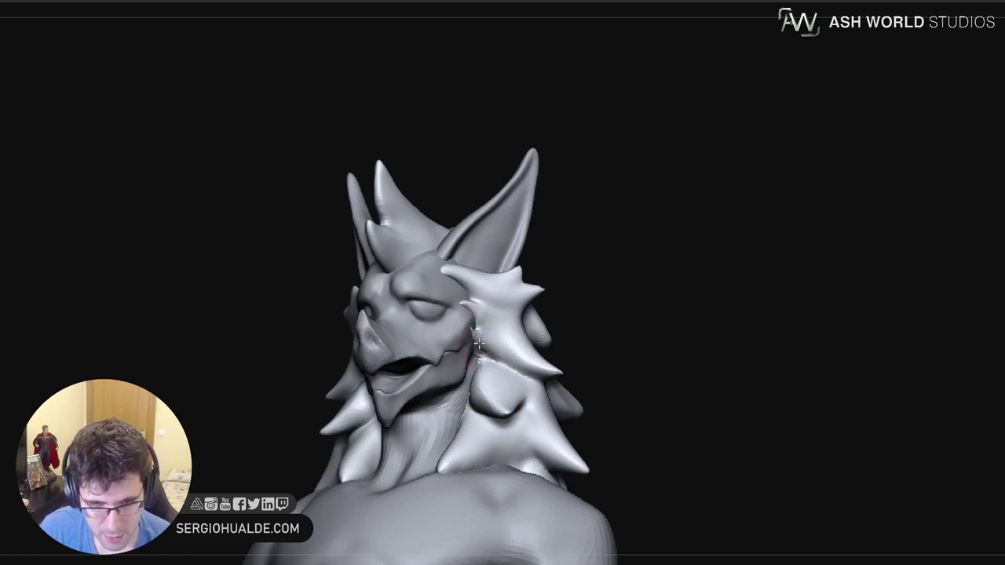
pyautogui.moveTo(471, 345)
pyautogui.mouseDown(button='right')
pyautogui.moveTo(435, 366)
pyautogui.moveTo(492, 359)
pyautogui.moveTo(471, 330)
pyautogui.moveTo(491, 333)
pyautogui.mouseUp(button='right')
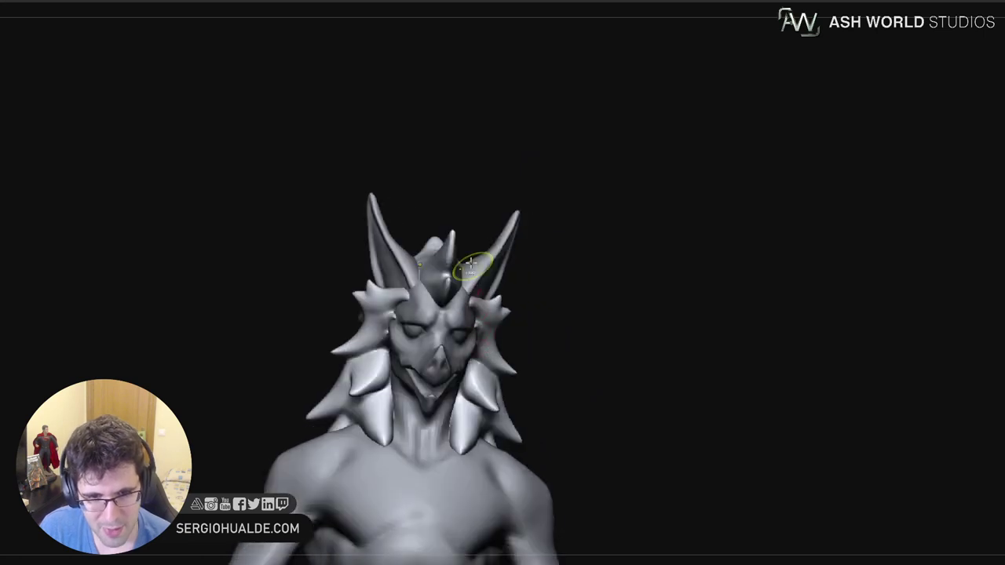
# Remesh the mane and check the fur spikes at the side of the face
pyautogui.moveTo(474, 269)
pyautogui.keyDown('ctrl'); pyautogui.mouseDown(button='right')
pyautogui.moveTo(476, 341)
pyautogui.moveTo(463, 344)
pyautogui.moveTo(467, 320)
pyautogui.moveTo(495, 343)
pyautogui.mouseUp(button='right'); pyautogui.keyUp('ctrl')
pyautogui.hotkey('shift', 's')
pyautogui.moveTo(664, 215)
pyautogui.keyDown('ctrl'); pyautogui.mouseDown()
pyautogui.moveTo(544, 245)
pyautogui.moveTo(462, 302)
pyautogui.moveTo(694, 297)
pyautogui.mouseUp(); pyautogui.keyUp('ctrl')
pyautogui.keyDown('ctrl'); pyautogui.click(670, 281); pyautogui.keyUp('ctrl')
pyautogui.moveTo(534, 329)
pyautogui.mouseDown(button='right')
pyautogui.moveTo(457, 350)
pyautogui.moveTo(431, 334)
pyautogui.moveTo(486, 369)
pyautogui.moveTo(491, 344)
pyautogui.moveTo(424, 353)
pyautogui.mouseUp(button='right')
pyautogui.hotkey('shift', 's')
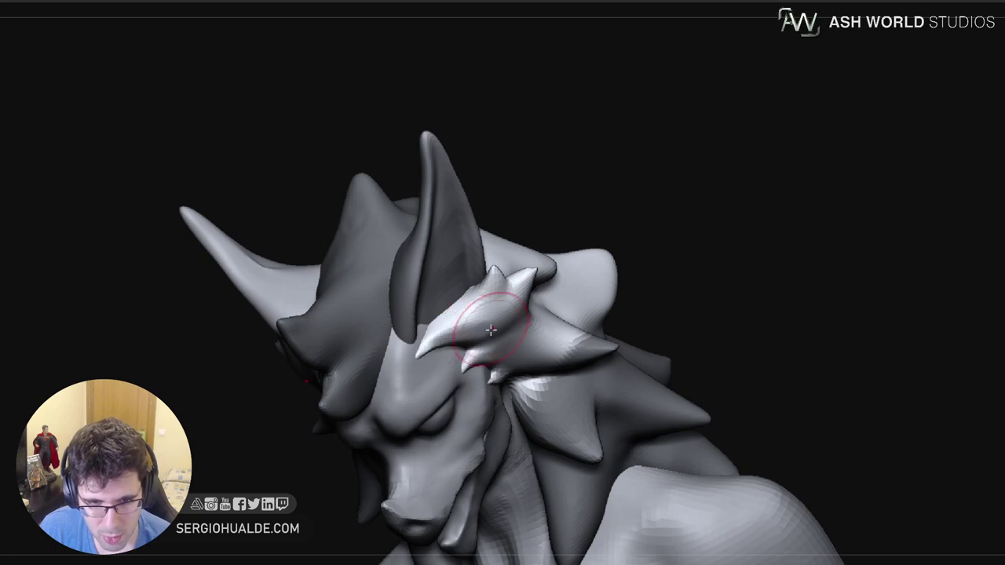
pyautogui.moveTo(490, 331); pyautogui.dragTo(461, 336, button='right')
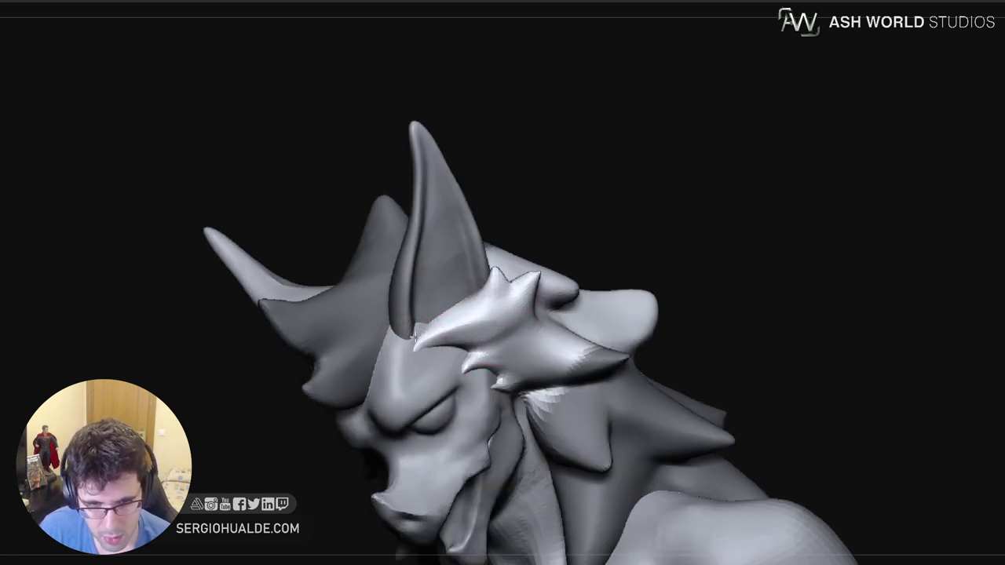
pyautogui.moveTo(499, 350); pyautogui.dragTo(492, 328, button='right')
# Remesh the mane again and refine the two small cheek spikes with a resized brush
pyautogui.keyDown('ctrl'); pyautogui.moveTo(600, 246); pyautogui.dragTo(620, 267); pyautogui.keyUp('ctrl')
pyautogui.moveTo(524, 354)
pyautogui.keyDown('ctrl'); pyautogui.mouseDown(button='right')
pyautogui.moveTo(511, 301)
pyautogui.moveTo(489, 375)
pyautogui.moveTo(520, 347)
pyautogui.moveTo(515, 363)
pyautogui.moveTo(580, 280)
pyautogui.moveTo(511, 336)
pyautogui.moveTo(520, 362)
pyautogui.mouseUp(button='right'); pyautogui.keyUp('ctrl')
pyautogui.moveTo(520, 363); pyautogui.dragTo(507, 339, button='right')
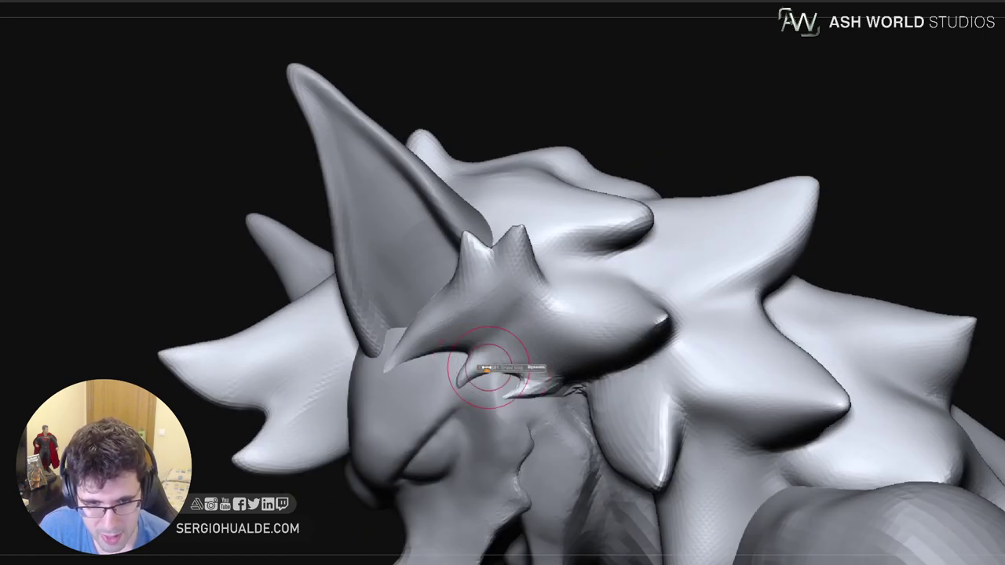
pyautogui.moveTo(463, 390); pyautogui.dragTo(476, 377, button='right')
pyautogui.press('s')
pyautogui.moveTo(477, 377); pyautogui.dragTo(474, 377)
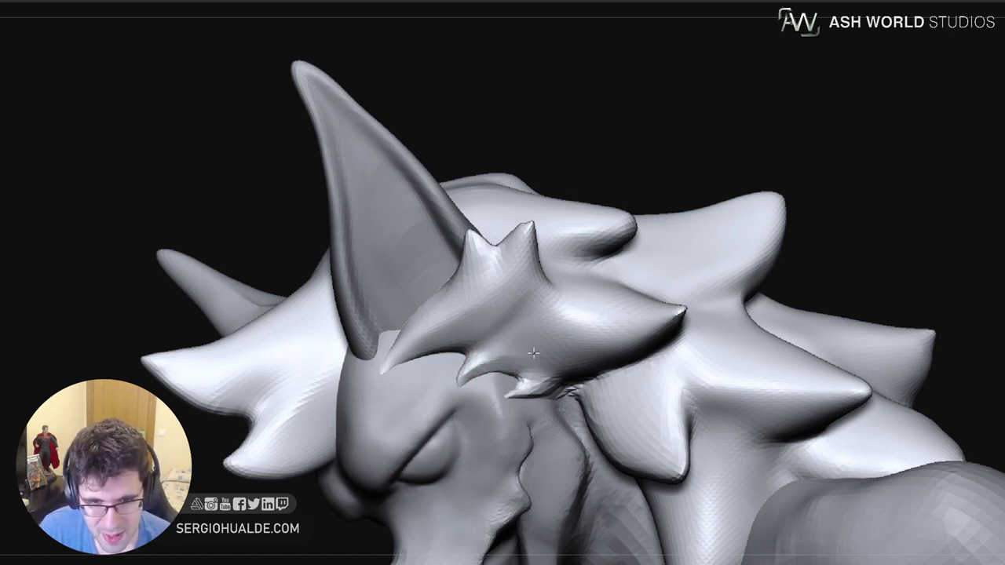
pyautogui.moveTo(481, 363)
pyautogui.mouseDown(button='right')
pyautogui.moveTo(471, 361)
pyautogui.moveTo(458, 388)
pyautogui.mouseUp(button='right')
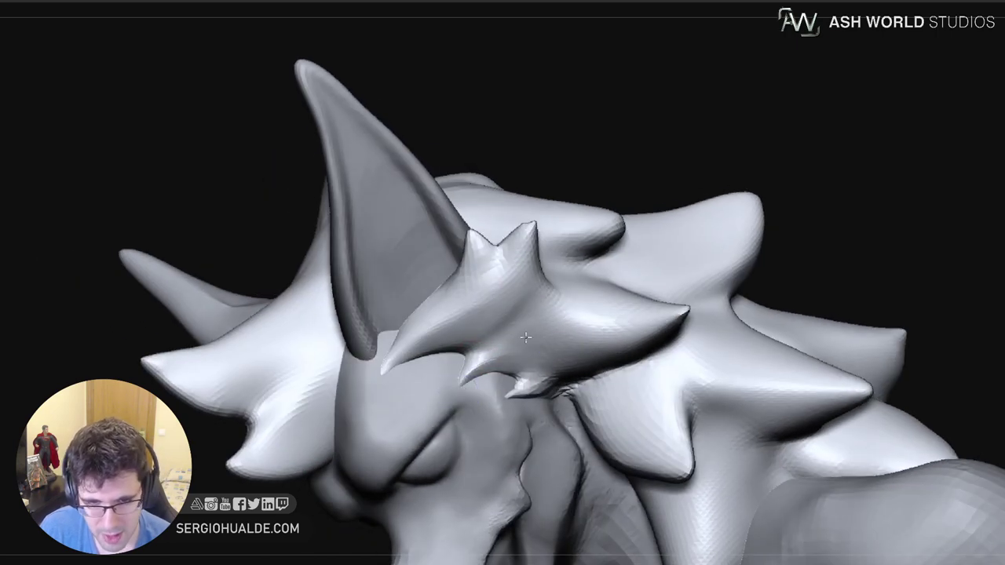
pyautogui.moveTo(527, 337)
pyautogui.keyDown('ctrl'); pyautogui.mouseDown(button='right')
pyautogui.moveTo(470, 353)
pyautogui.moveTo(534, 377)
pyautogui.moveTo(550, 321)
pyautogui.mouseUp(button='right'); pyautogui.keyUp('ctrl')
pyautogui.moveTo(549, 322)
pyautogui.mouseDown(button='right')
pyautogui.moveTo(562, 292)
pyautogui.moveTo(570, 325)
pyautogui.moveTo(487, 407)
pyautogui.moveTo(466, 406)
pyautogui.mouseUp(button='right')
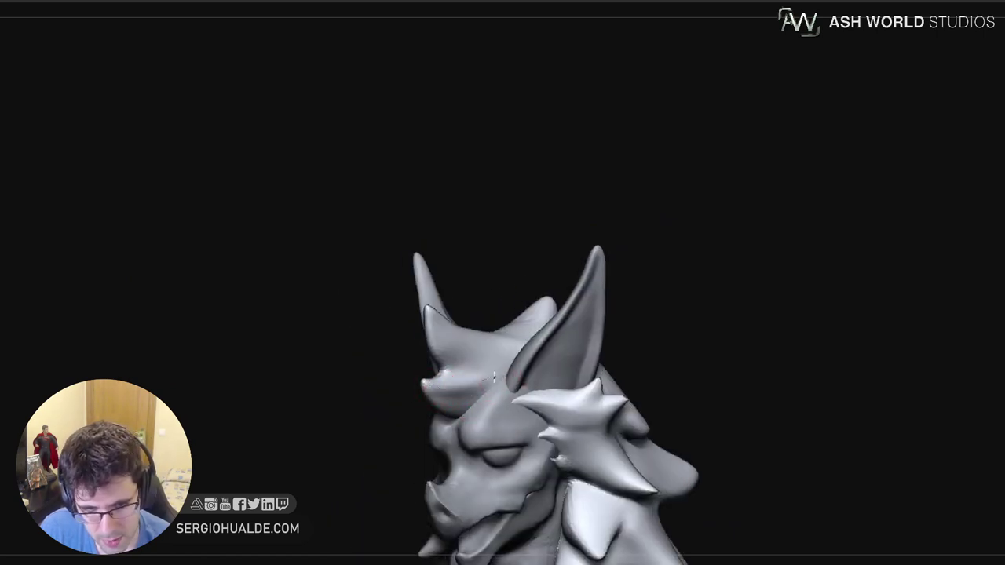
# Reshape the forelock's lower tip, adjusting the brush size and working from both sides
pyautogui.moveTo(440, 399); pyautogui.dragTo(464, 411)
pyautogui.moveTo(448, 383); pyautogui.dragTo(465, 432, button='right')
pyautogui.press('s')
pyautogui.moveTo(448, 408); pyautogui.dragTo(453, 409)
pyautogui.moveTo(453, 408); pyautogui.dragTo(458, 397, button='right')
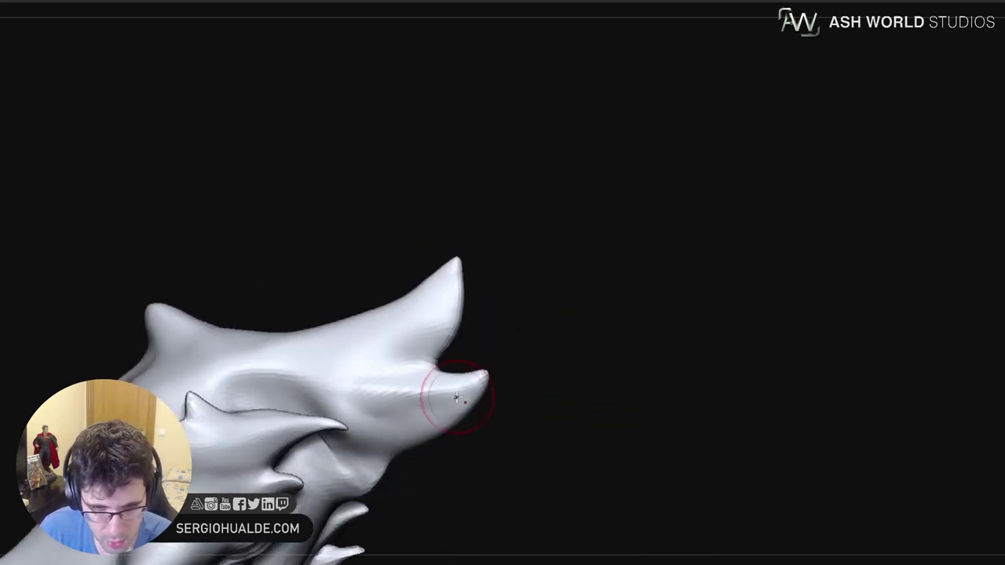
pyautogui.moveTo(408, 421)
pyautogui.mouseDown()
pyautogui.moveTo(383, 413)
pyautogui.moveTo(407, 419)
pyautogui.mouseUp()
pyautogui.keyDown('alt'); pyautogui.moveTo(453, 413); pyautogui.dragTo(445, 372, button='right'); pyautogui.keyUp('alt')
pyautogui.moveTo(498, 370)
pyautogui.mouseDown()
pyautogui.moveTo(514, 357)
pyautogui.moveTo(513, 365)
pyautogui.mouseUp()
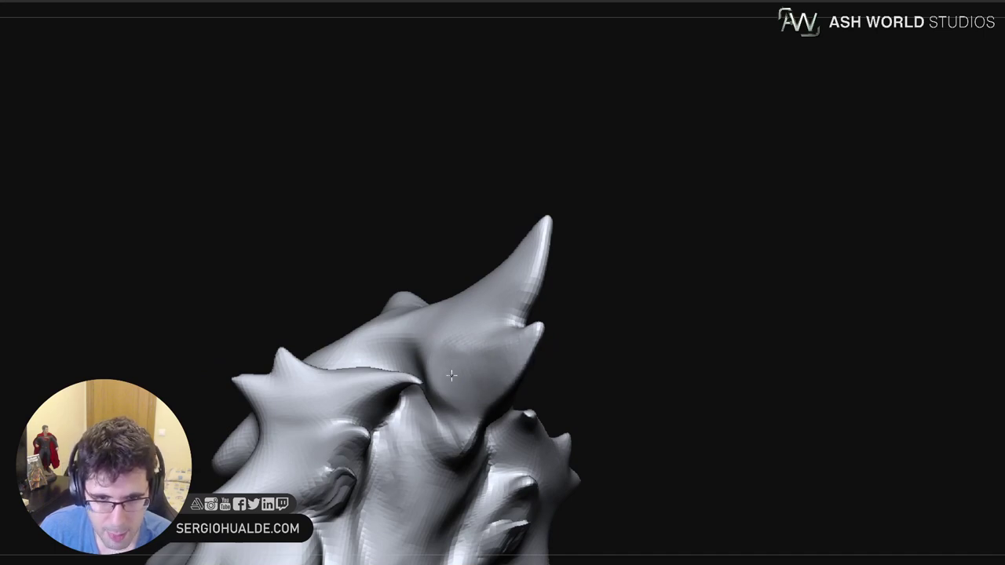
# Sculpt the forelock's underside near the forehead and define the crease along its lower lock
pyautogui.moveTo(454, 372); pyautogui.dragTo(524, 385, button='right')
pyautogui.moveTo(526, 348); pyautogui.dragTo(543, 359, button='right')
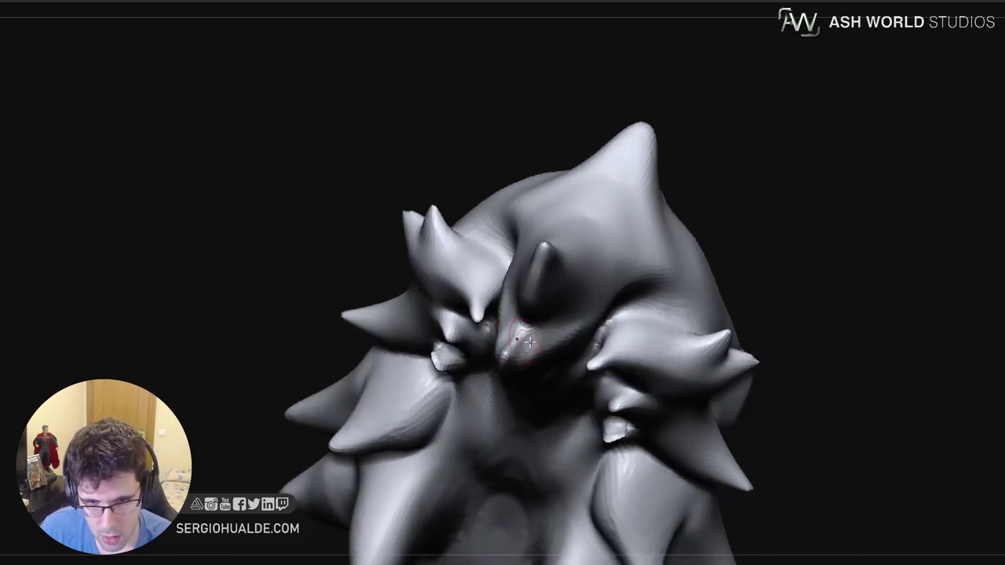
pyautogui.moveTo(530, 342); pyautogui.dragTo(551, 355)
pyautogui.keyDown('shift'); pyautogui.moveTo(554, 359); pyautogui.dragTo(549, 328, button='right'); pyautogui.keyUp('shift')
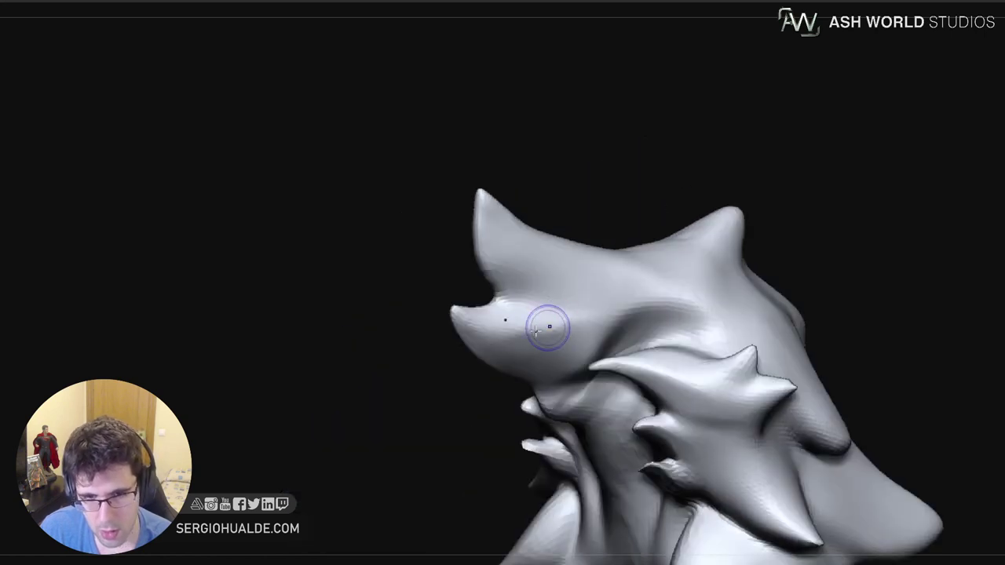
pyautogui.moveTo(457, 316)
pyautogui.mouseDown()
pyautogui.moveTo(511, 341)
pyautogui.moveTo(605, 323)
pyautogui.mouseUp()
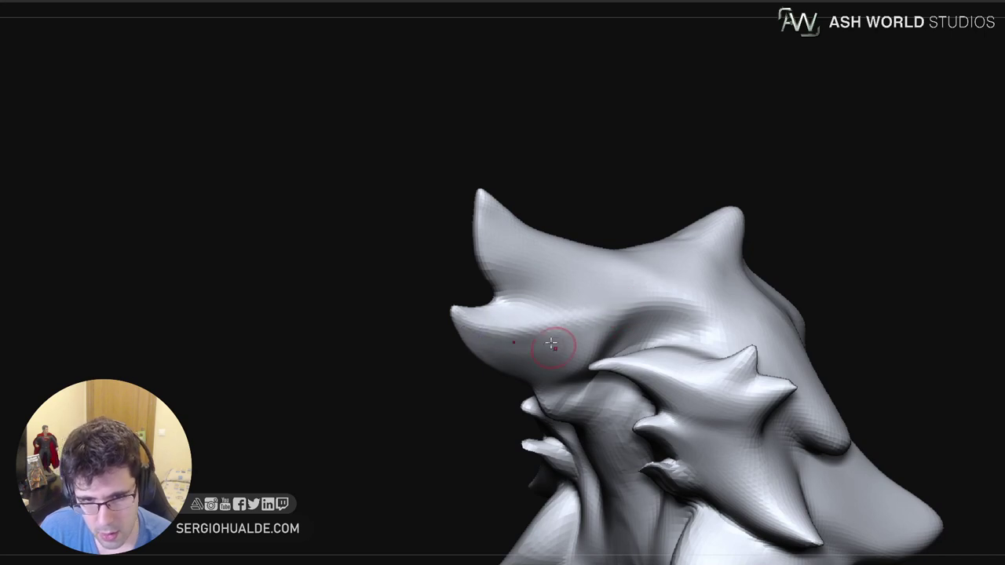
pyautogui.moveTo(552, 343)
pyautogui.mouseDown(button='right')
pyautogui.moveTo(532, 367)
pyautogui.moveTo(589, 322)
pyautogui.moveTo(515, 381)
pyautogui.mouseUp(button='right')
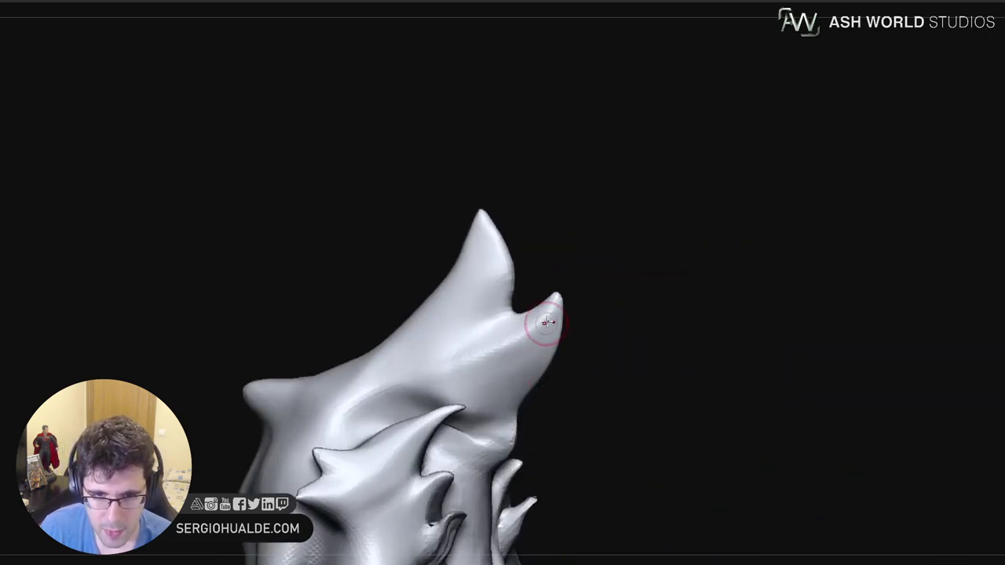
# Resize the brush and deepen the notch between the forelock's two tips
pyautogui.moveTo(545, 320); pyautogui.dragTo(515, 326, button='right')
pyautogui.keyDown('ctrl'); pyautogui.moveTo(550, 368); pyautogui.dragTo(558, 327, button='right'); pyautogui.keyUp('ctrl')
pyautogui.keyDown('ctrl'); pyautogui.moveTo(585, 368); pyautogui.dragTo(571, 412, button='right'); pyautogui.keyUp('ctrl')
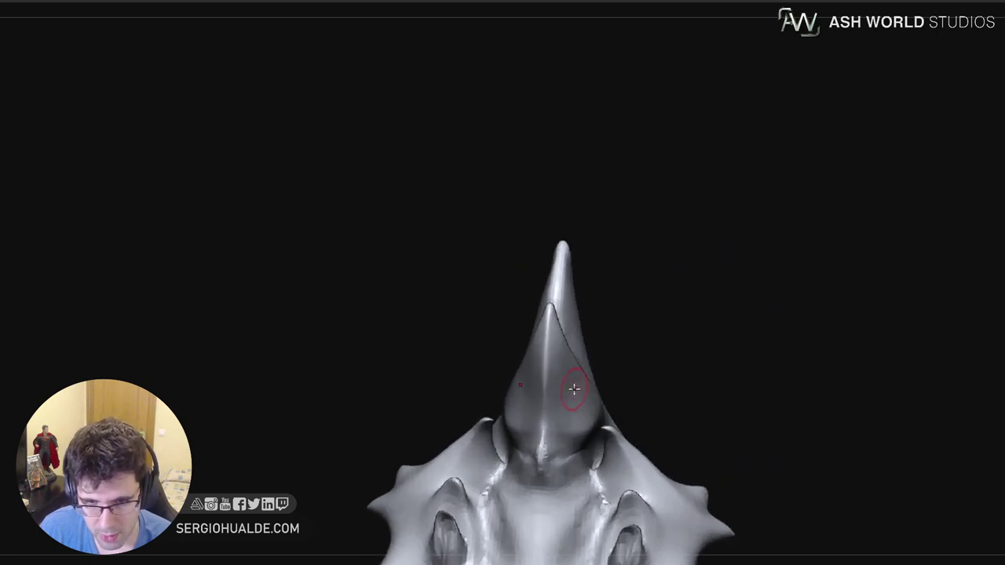
pyautogui.keyDown('ctrl'); pyautogui.moveTo(579, 368); pyautogui.dragTo(584, 409, button='right'); pyautogui.keyUp('ctrl')
pyautogui.press('s')
pyautogui.moveTo(584, 409); pyautogui.dragTo(588, 423)
pyautogui.press('s')
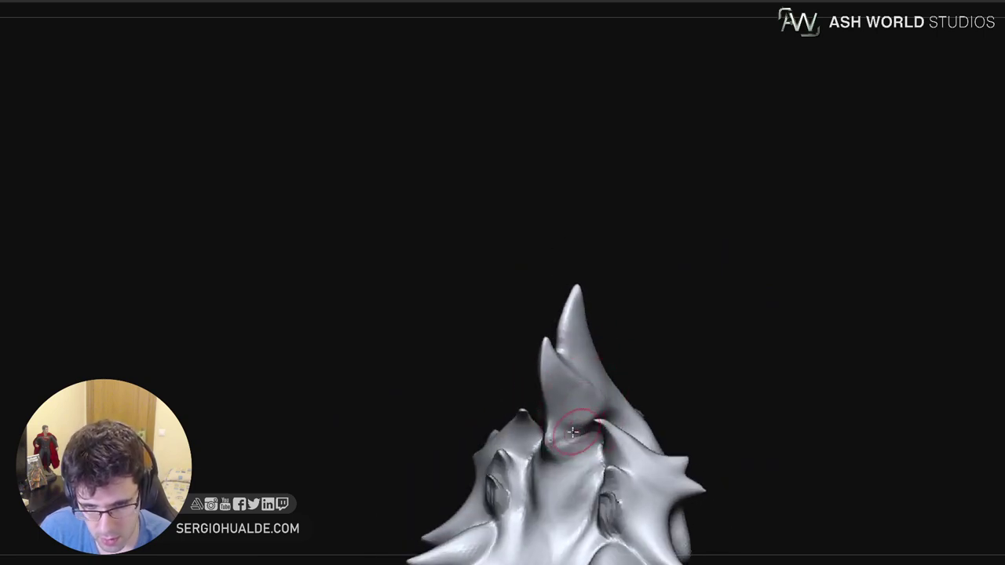
pyautogui.moveTo(577, 431)
pyautogui.mouseDown(button='right')
pyautogui.moveTo(567, 463)
pyautogui.moveTo(573, 409)
pyautogui.mouseUp(button='right')
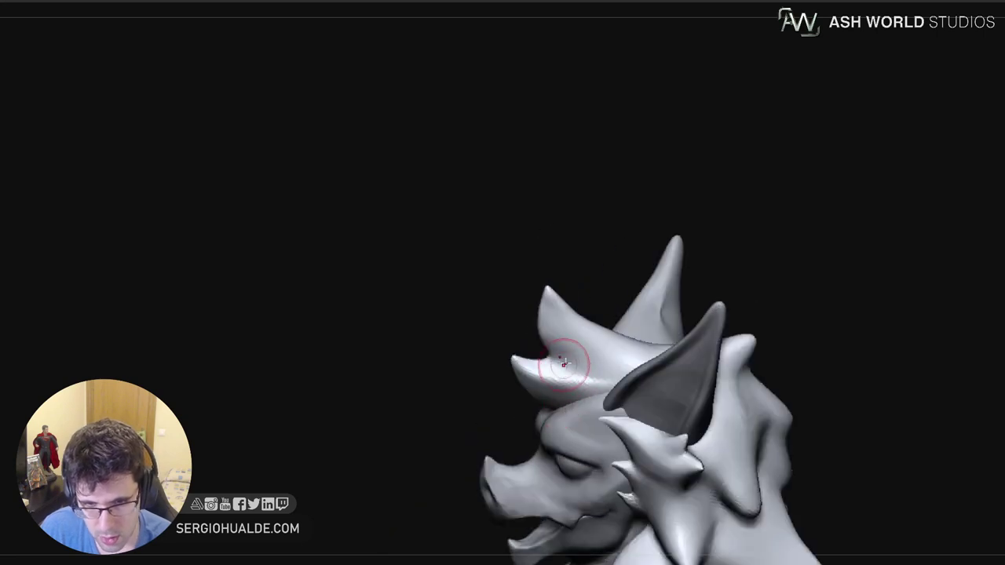
pyautogui.moveTo(549, 360); pyautogui.dragTo(632, 385, button='right')
pyautogui.keyDown('ctrl'); pyautogui.moveTo(633, 385); pyautogui.dragTo(626, 425, button='right'); pyautogui.keyUp('ctrl')
pyautogui.moveTo(631, 376); pyautogui.dragTo(594, 372, button='right')
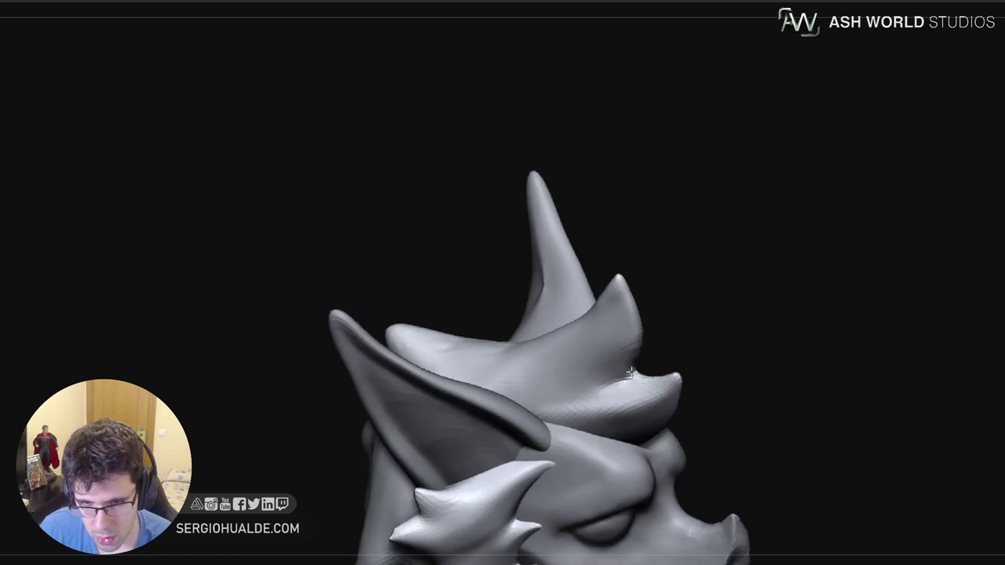
pyautogui.moveTo(630, 375); pyautogui.dragTo(594, 390)
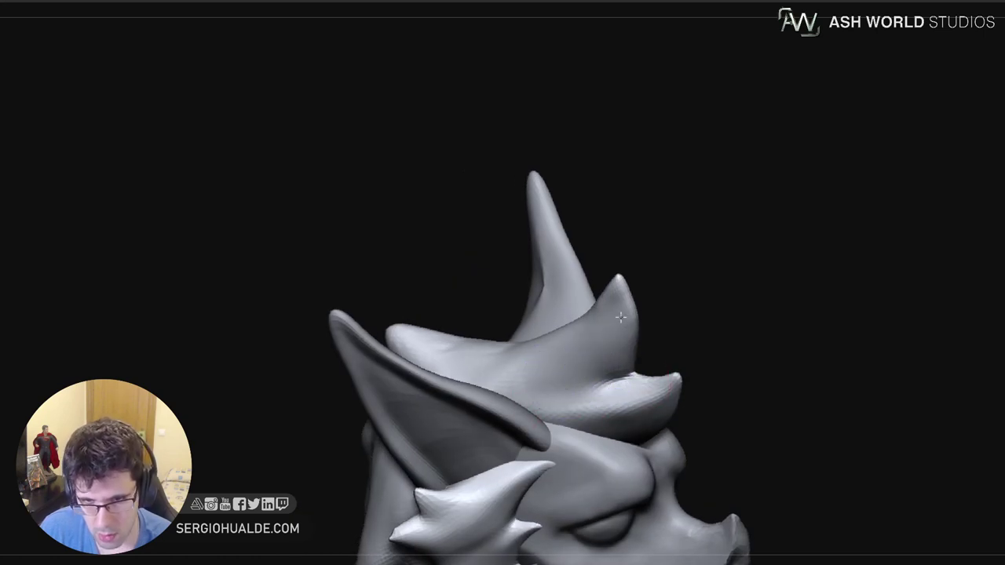
# Undo the trial stroke on the forelock's upper tip and reshape that tip with an upward stroke
pyautogui.moveTo(620, 317)
pyautogui.mouseDown(button='right')
pyautogui.moveTo(637, 347)
pyautogui.moveTo(632, 340)
pyautogui.mouseUp(button='right')
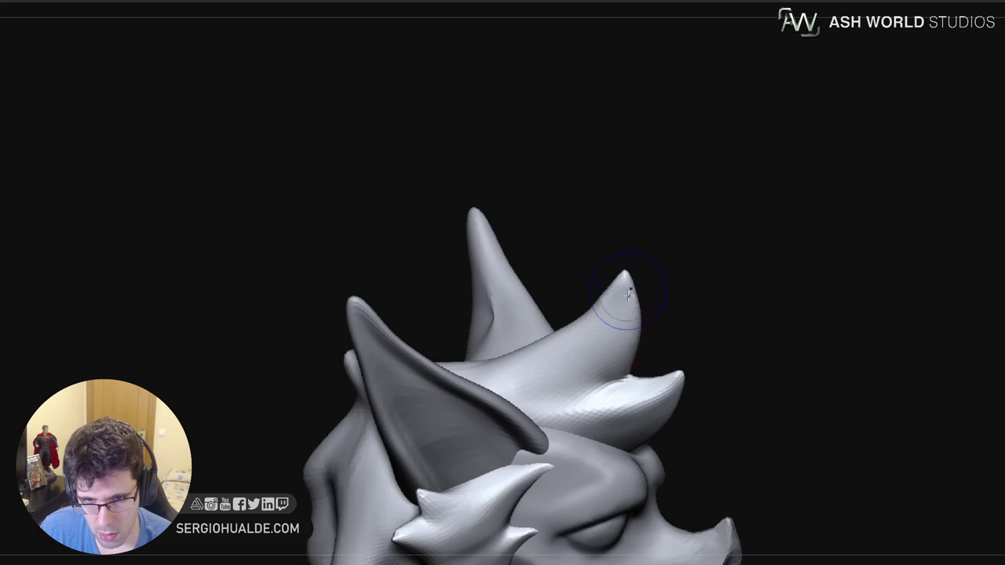
pyautogui.moveTo(632, 295); pyautogui.dragTo(584, 345, button='right')
pyautogui.moveTo(617, 337); pyautogui.dragTo(633, 321, button='right')
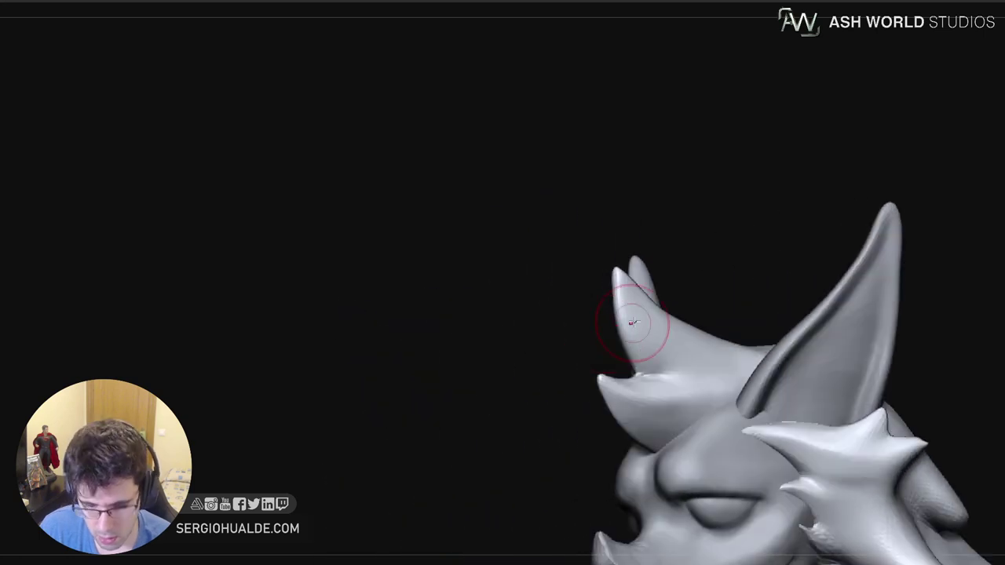
pyautogui.moveTo(636, 317)
pyautogui.mouseDown()
pyautogui.moveTo(639, 359)
pyautogui.moveTo(626, 291)
pyautogui.moveTo(638, 350)
pyautogui.mouseUp()
pyautogui.hotkey('ctrl', 'z')
pyautogui.moveTo(651, 350)
pyautogui.mouseDown()
pyautogui.moveTo(643, 298)
pyautogui.moveTo(624, 270)
pyautogui.mouseUp()
pyautogui.moveTo(637, 312)
pyautogui.keyDown('ctrl'); pyautogui.mouseDown(button='right')
pyautogui.moveTo(633, 294)
pyautogui.moveTo(666, 321)
pyautogui.moveTo(624, 319)
pyautogui.mouseUp(button='right'); pyautogui.keyUp('ctrl')
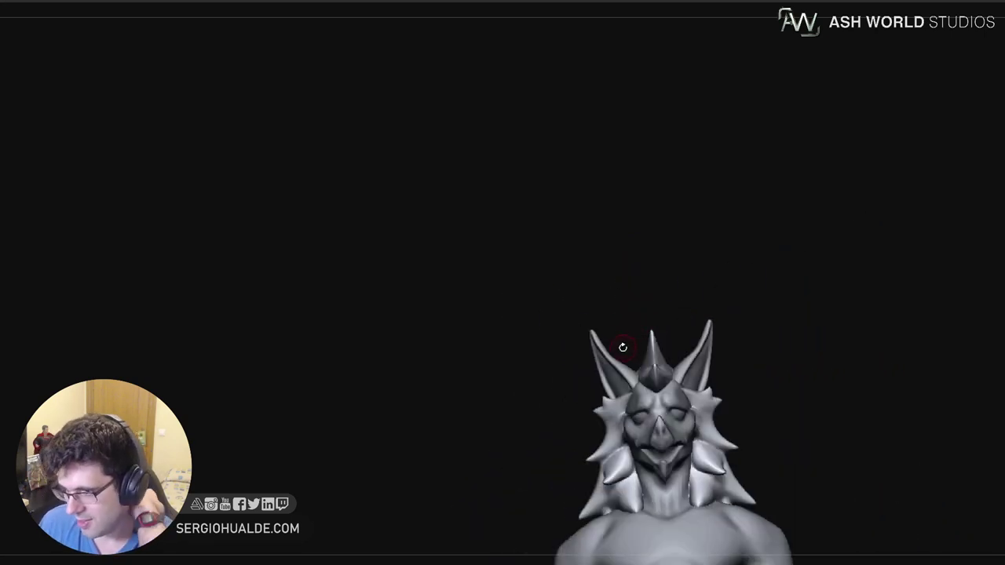
# Raise the forelock's upper tip slightly in profile with a larger brush
pyautogui.moveTo(795, 287); pyautogui.dragTo(742, 298, button='right')
pyautogui.moveTo(678, 395); pyautogui.dragTo(663, 413, button='right')
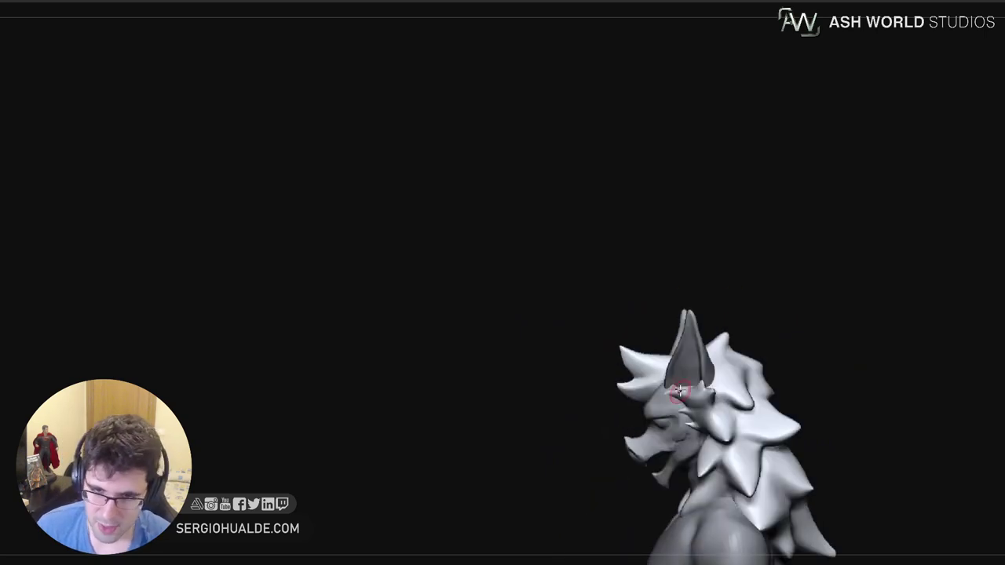
pyautogui.press(']')
pyautogui.moveTo(623, 347); pyautogui.dragTo(626, 337)
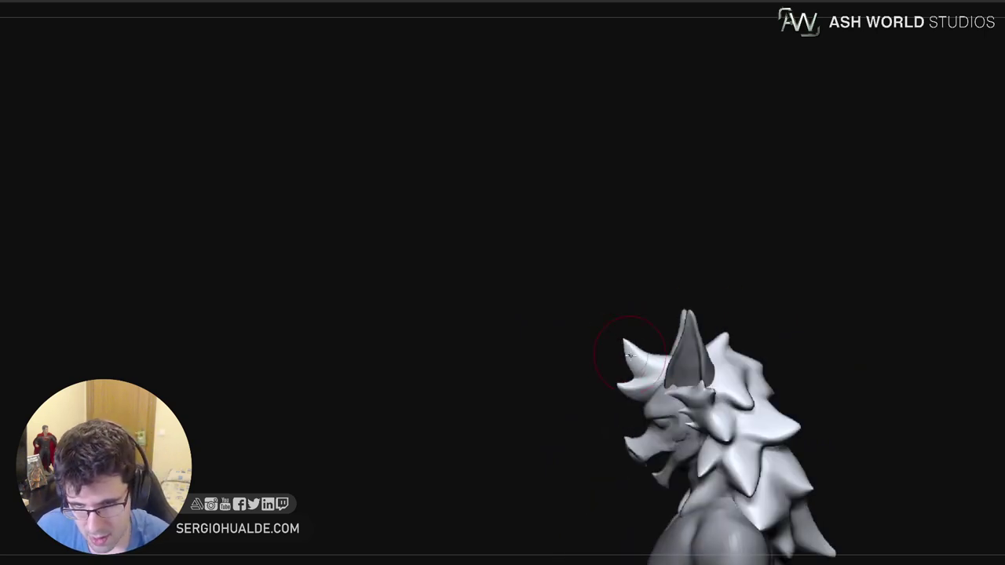
pyautogui.press('[')
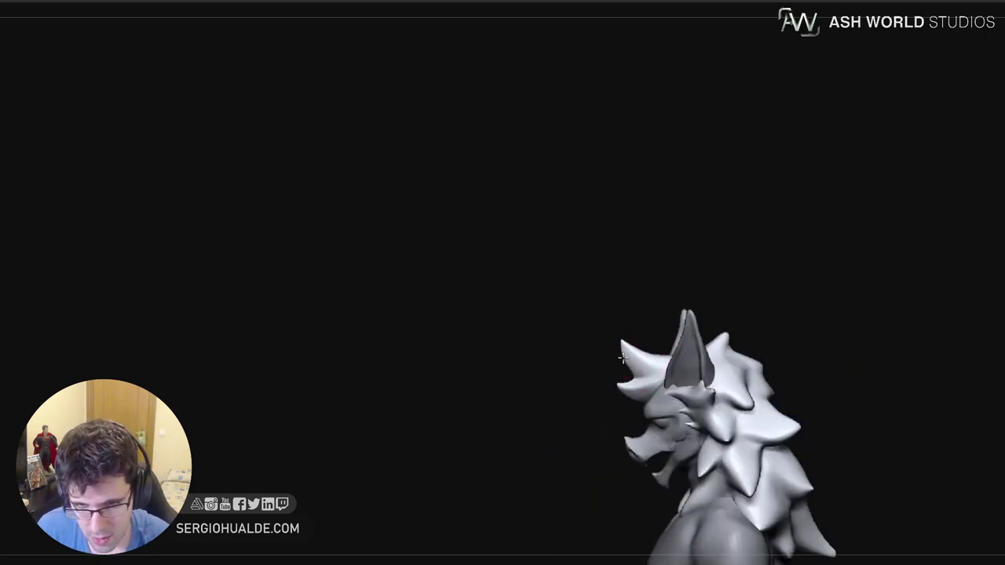
# Resize the brush and refine the curve of the forelock's lower tip in profile
pyautogui.keyDown('ctrl'); pyautogui.moveTo(624, 360); pyautogui.dragTo(632, 394, button='right'); pyautogui.keyUp('ctrl')
pyautogui.press('s')
pyautogui.moveTo(649, 370); pyautogui.dragTo(658, 370)
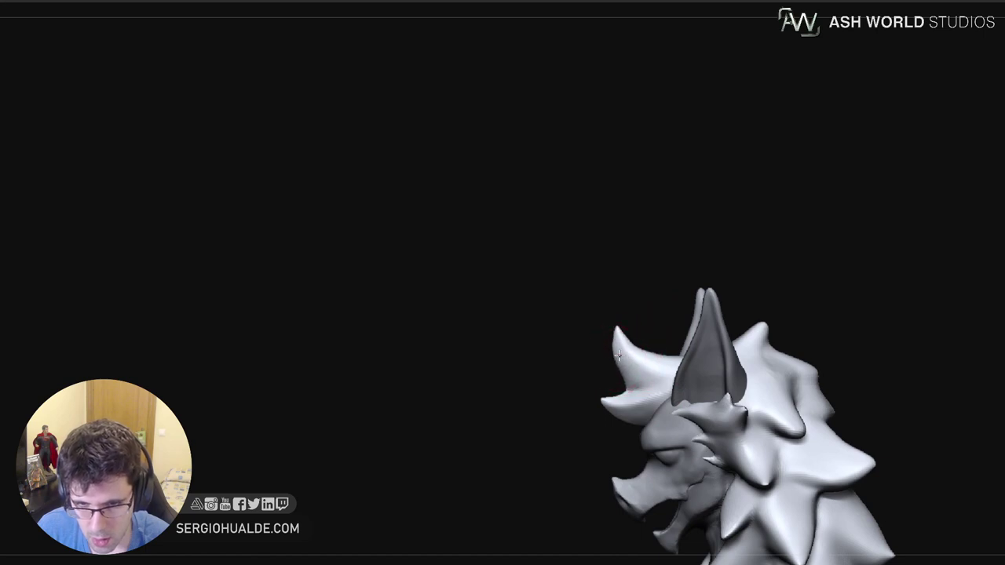
pyautogui.moveTo(594, 384); pyautogui.dragTo(596, 388, button='right')
pyautogui.moveTo(597, 389); pyautogui.dragTo(613, 410)
# Resize the brush and pull the tuft on top of the head, behind the ears, into a taller, sharper spike
pyautogui.moveTo(627, 420)
pyautogui.keyDown('ctrl'); pyautogui.mouseDown(button='right')
pyautogui.moveTo(626, 388)
pyautogui.moveTo(650, 399)
pyautogui.moveTo(576, 459)
pyautogui.moveTo(696, 429)
pyautogui.moveTo(724, 411)
pyautogui.moveTo(706, 436)
pyautogui.moveTo(666, 379)
pyautogui.moveTo(682, 416)
pyautogui.moveTo(629, 440)
pyautogui.moveTo(625, 465)
pyautogui.mouseUp(button='right'); pyautogui.keyUp('ctrl')
pyautogui.moveTo(692, 365); pyautogui.dragTo(686, 334)
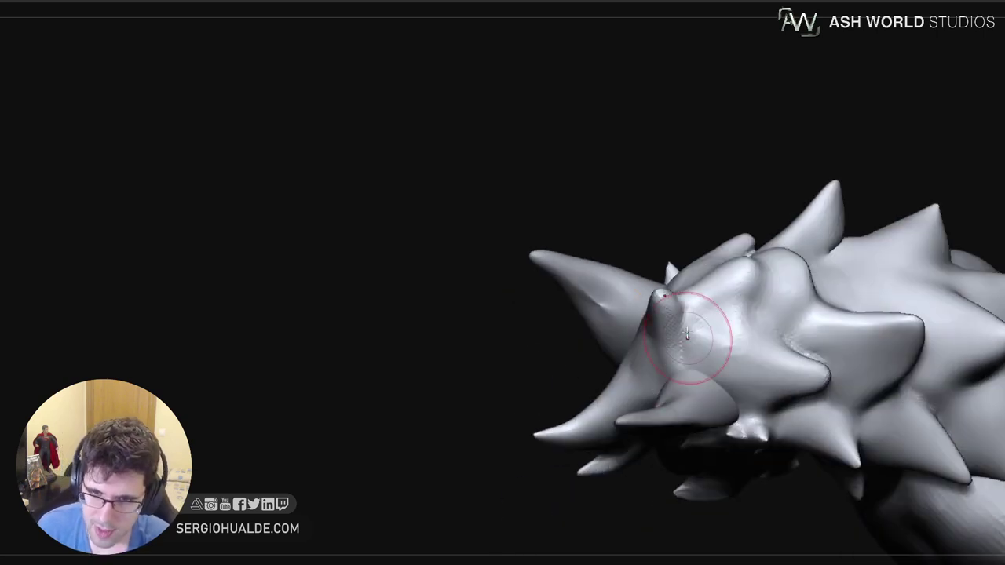
pyautogui.moveTo(689, 337); pyautogui.dragTo(680, 270, button='right')
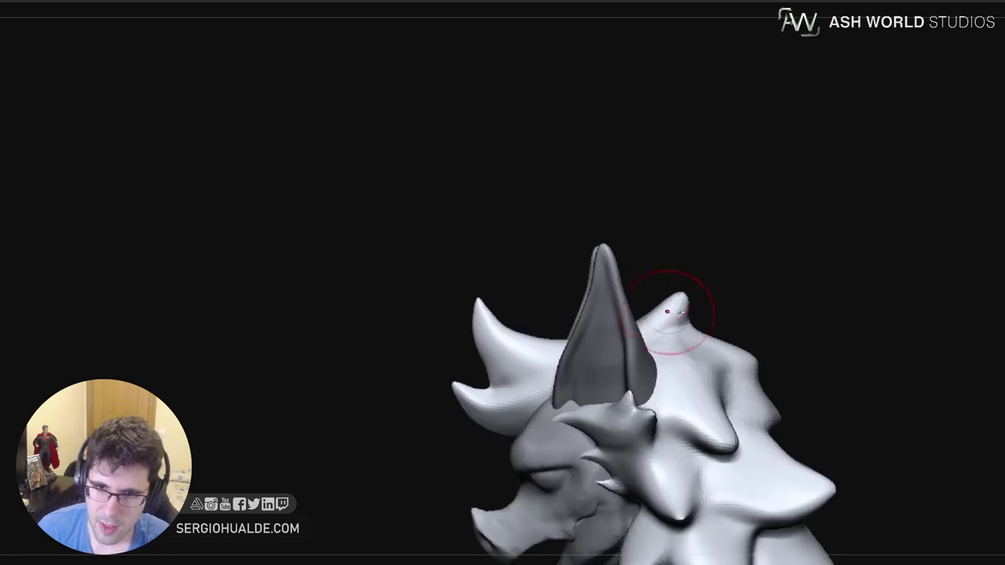
pyautogui.press('s')
pyautogui.moveTo(695, 295); pyautogui.dragTo(681, 294)
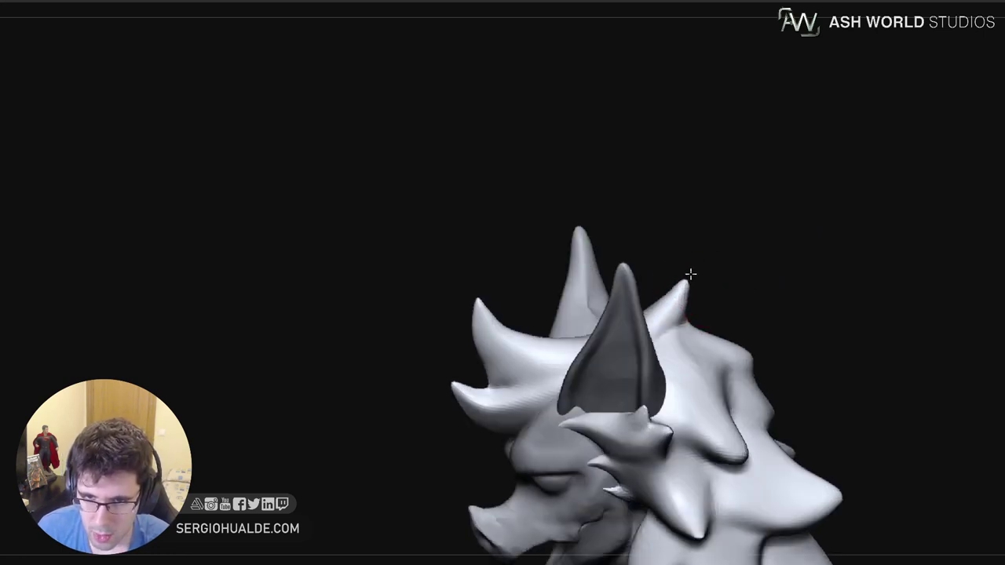
# Resize the brush and adjust the direction of the crown spike's tip from the front three-quarter view
pyautogui.press('s')
pyautogui.moveTo(694, 289); pyautogui.dragTo(675, 311, button='right')
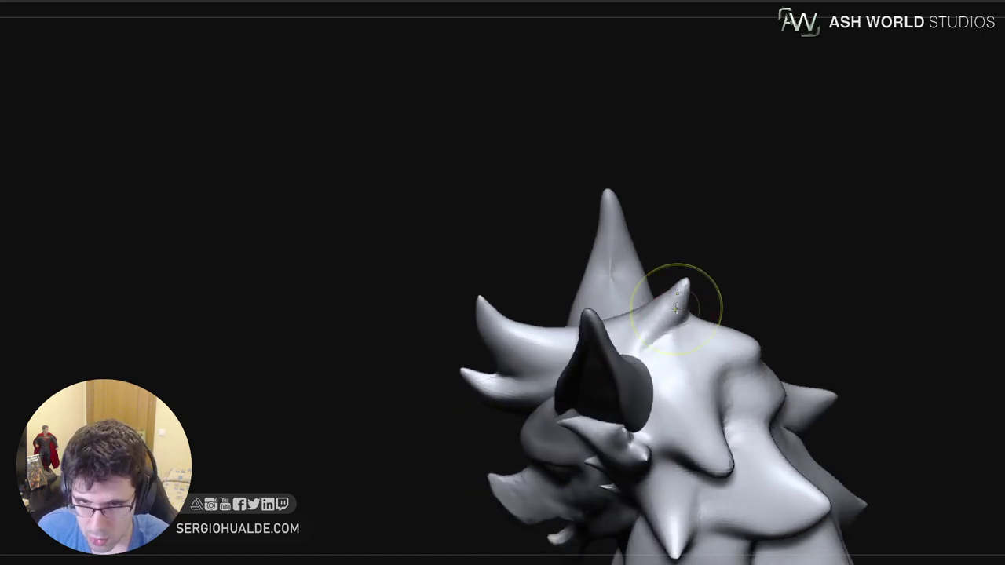
pyautogui.moveTo(658, 345); pyautogui.dragTo(678, 334, button='right')
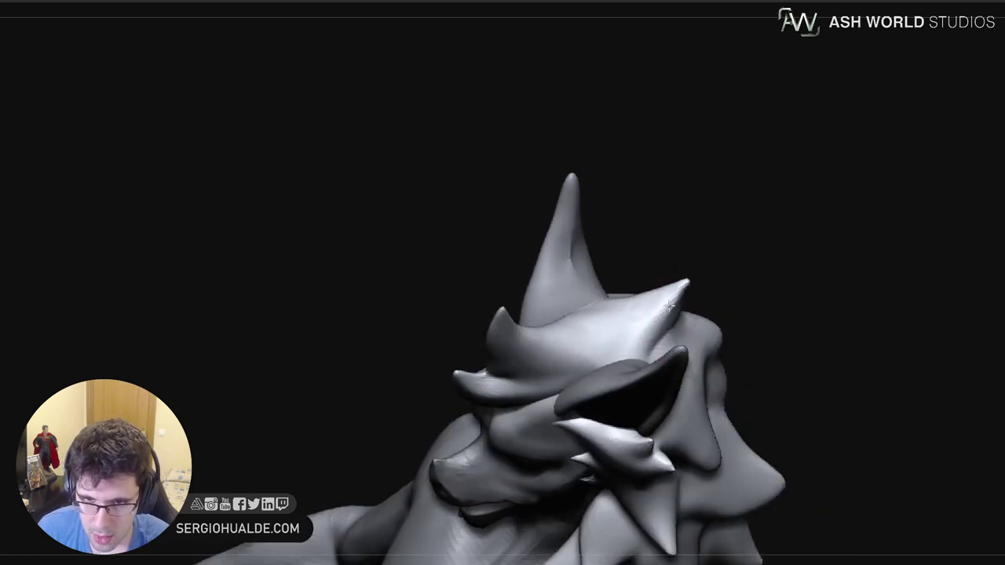
pyautogui.moveTo(669, 305)
pyautogui.mouseDown()
pyautogui.moveTo(639, 341)
pyautogui.moveTo(598, 336)
pyautogui.moveTo(658, 303)
pyautogui.mouseUp()
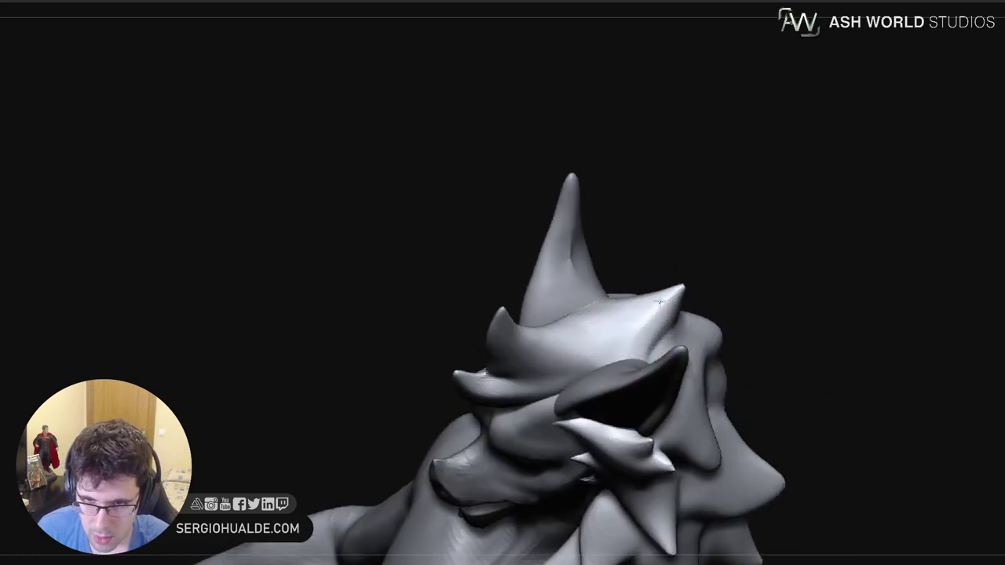
pyautogui.moveTo(659, 302); pyautogui.dragTo(689, 295, button='right')
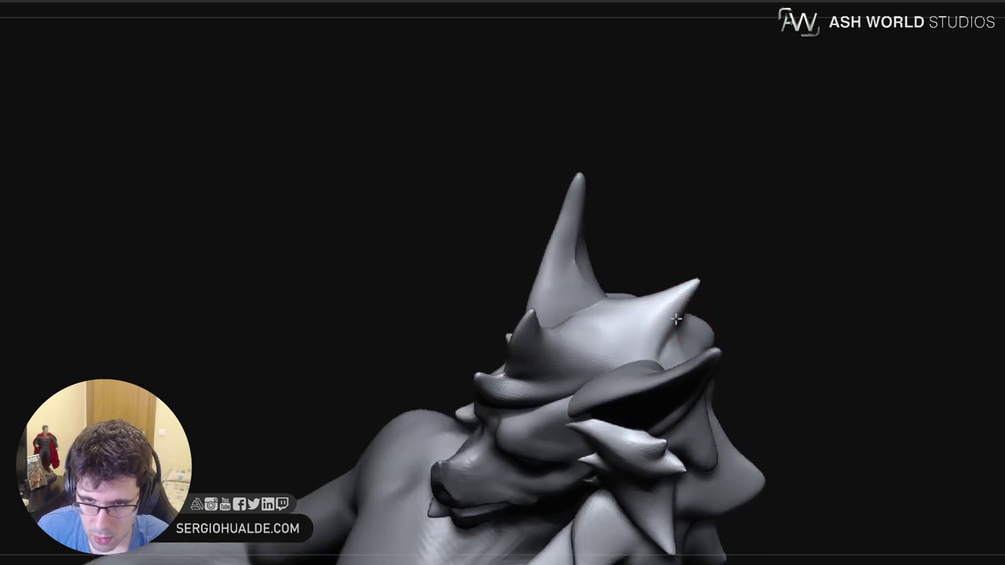
# Pull the tuft at the back of the crown out into a pointed tip and hollow the surface beneath it
pyautogui.moveTo(669, 339)
pyautogui.mouseDown(button='right')
pyautogui.moveTo(662, 369)
pyautogui.moveTo(682, 321)
pyautogui.mouseUp(button='right')
pyautogui.moveTo(758, 336); pyautogui.dragTo(788, 338)
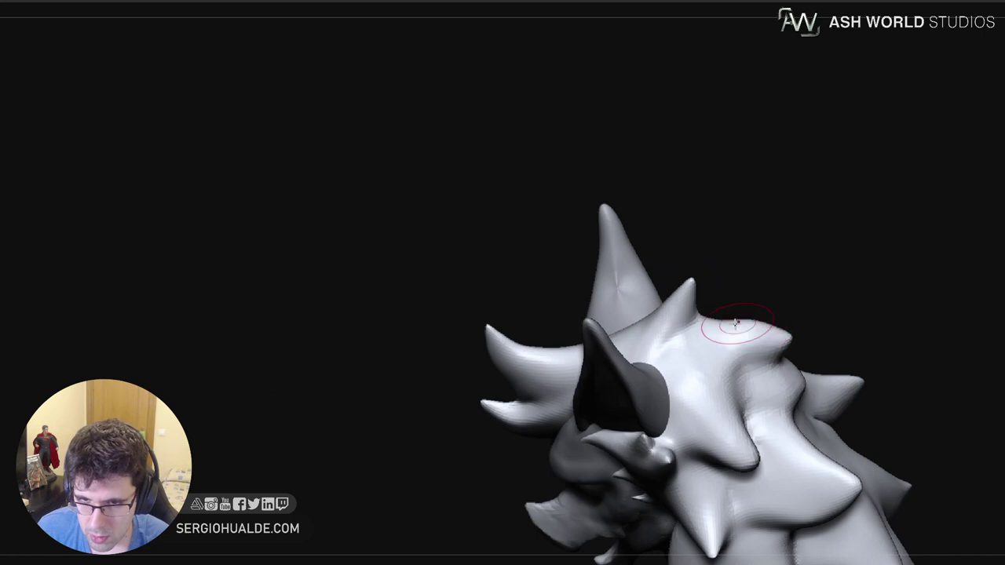
pyautogui.keyDown('alt'); pyautogui.moveTo(764, 344); pyautogui.dragTo(684, 310, button='right'); pyautogui.keyUp('alt')
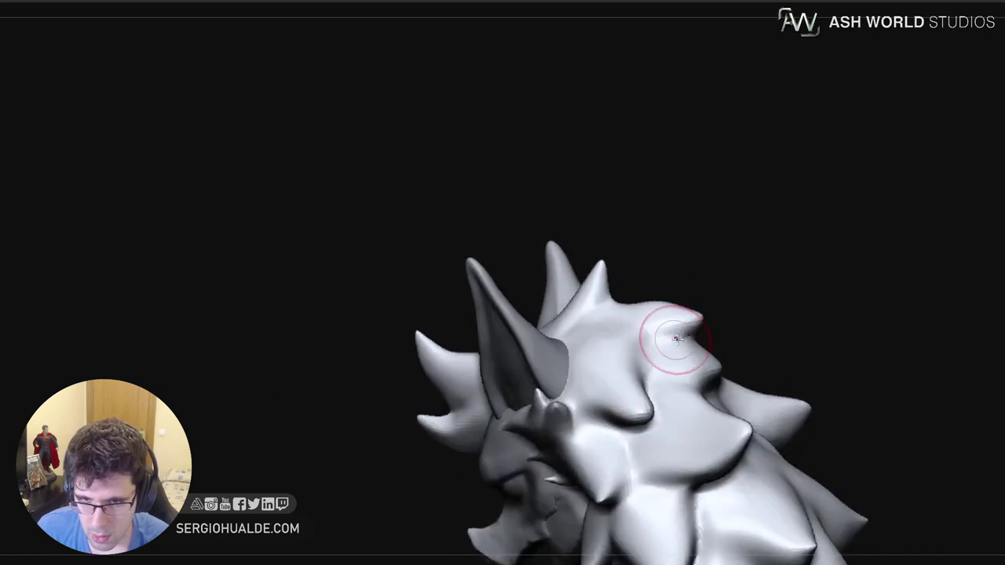
pyautogui.moveTo(675, 338); pyautogui.dragTo(688, 337)
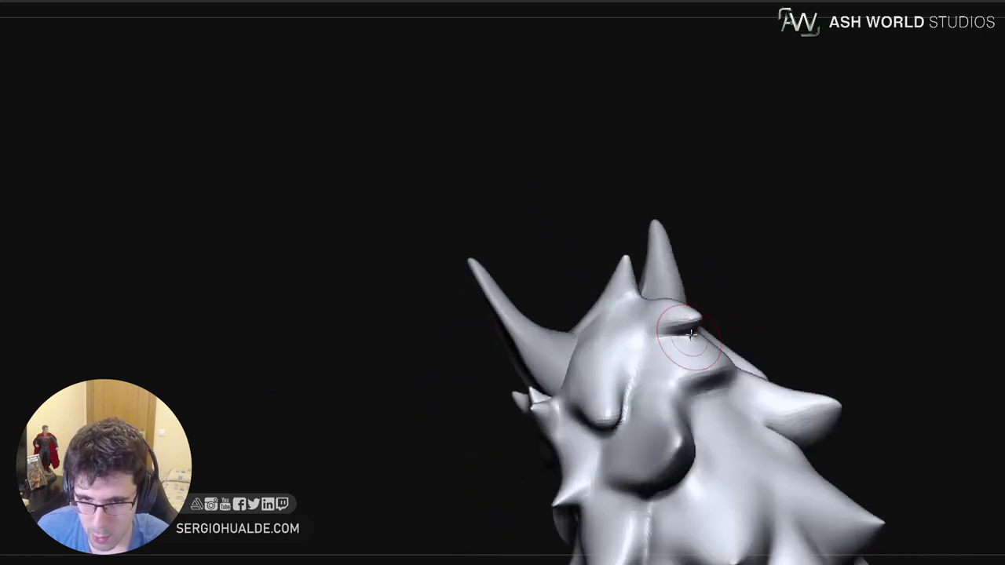
pyautogui.moveTo(668, 330); pyautogui.dragTo(680, 325, button='right')
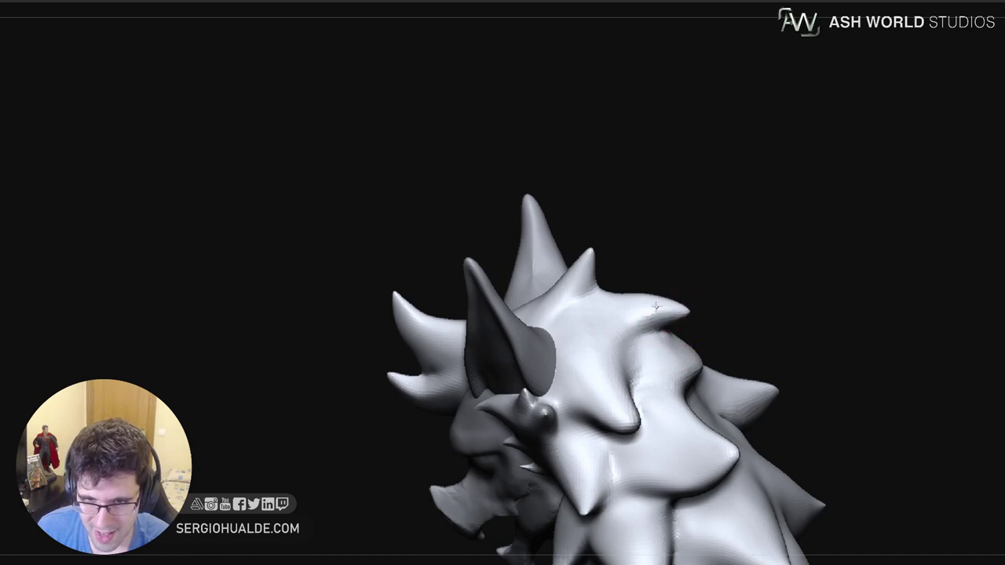
pyautogui.moveTo(657, 306)
pyautogui.mouseDown(button='right')
pyautogui.moveTo(589, 265)
pyautogui.moveTo(667, 306)
pyautogui.moveTo(641, 345)
pyautogui.moveTo(680, 287)
pyautogui.mouseUp(button='right')
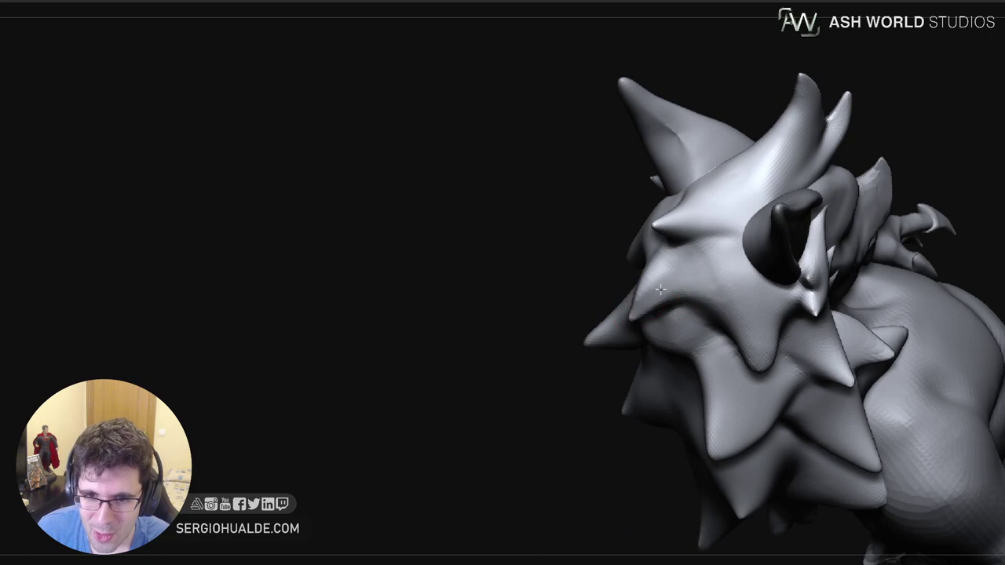
pyautogui.moveTo(673, 281); pyautogui.dragTo(687, 272, button='right')
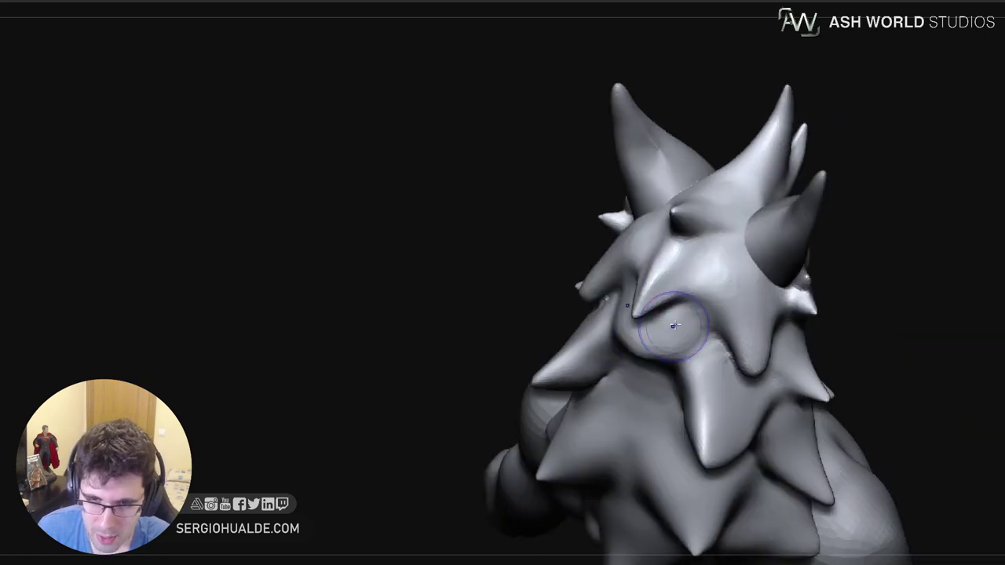
pyautogui.moveTo(673, 327)
pyautogui.mouseDown(button='right')
pyautogui.moveTo(667, 279)
pyautogui.moveTo(688, 298)
pyautogui.moveTo(694, 271)
pyautogui.mouseUp(button='right')
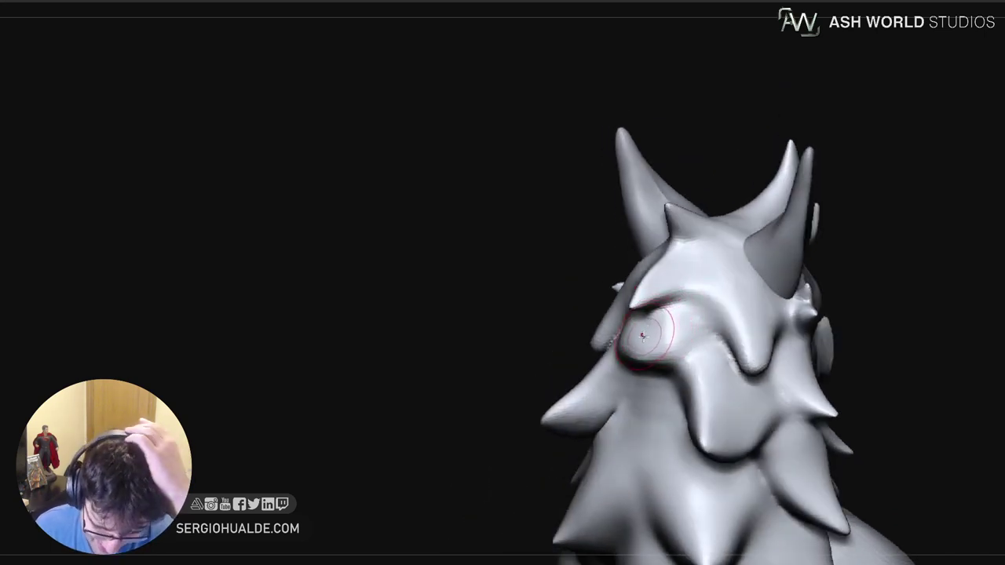
# Pull the rounded tips of the upper side tufts behind the ears outward into points from the back view
pyautogui.moveTo(669, 318)
pyautogui.mouseDown(button='right')
pyautogui.moveTo(691, 354)
pyautogui.moveTo(679, 348)
pyautogui.moveTo(620, 368)
pyautogui.moveTo(564, 370)
pyautogui.mouseUp(button='right')
pyautogui.moveTo(565, 370); pyautogui.dragTo(537, 377)
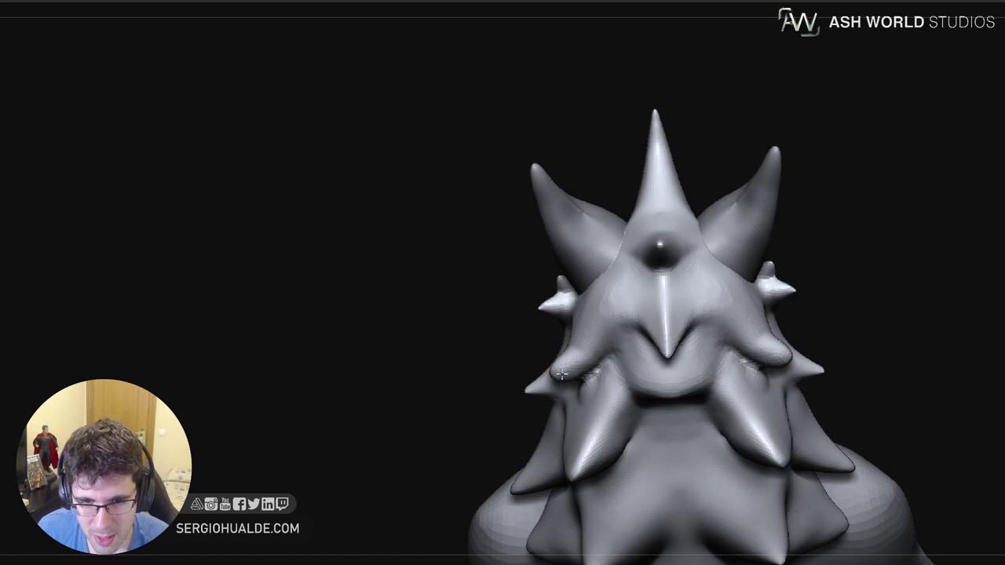
pyautogui.moveTo(560, 372); pyautogui.dragTo(562, 372, button='right')
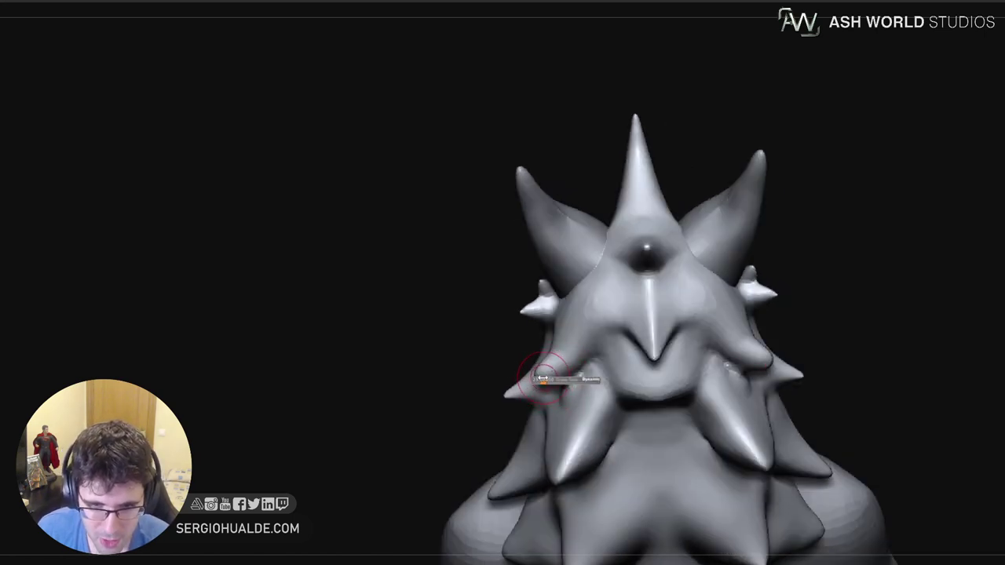
pyautogui.moveTo(536, 377)
pyautogui.mouseDown()
pyautogui.moveTo(507, 379)
pyautogui.moveTo(521, 366)
pyautogui.mouseUp()
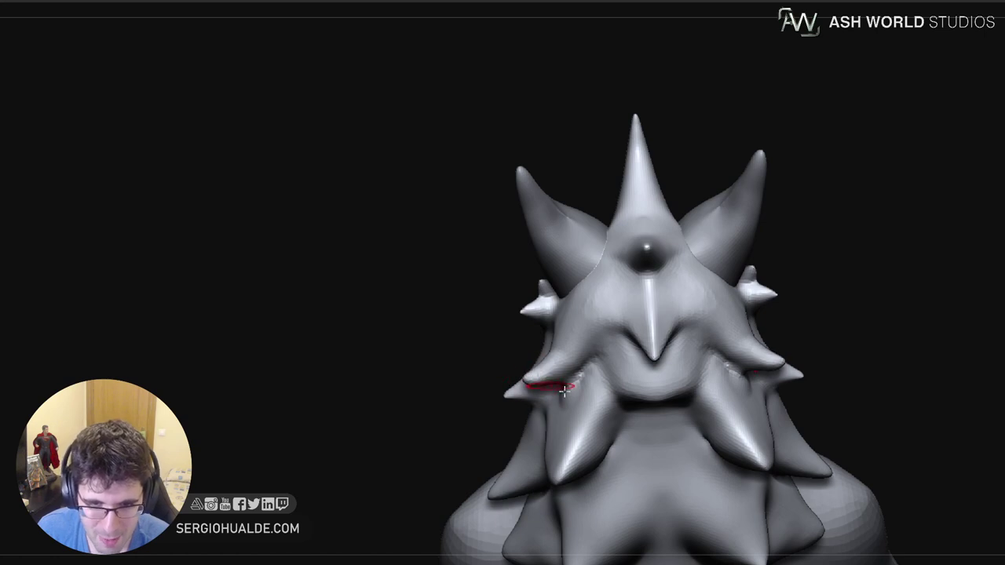
pyautogui.moveTo(565, 387); pyautogui.dragTo(559, 381, button='right')
# Smooth the surface below the upper side tuft and carve a deeper crease along its lower edge
pyautogui.moveTo(568, 377)
pyautogui.keyDown('shift'); pyautogui.mouseDown()
pyautogui.moveTo(597, 366)
pyautogui.moveTo(601, 377)
pyautogui.mouseUp(); pyautogui.keyUp('shift')
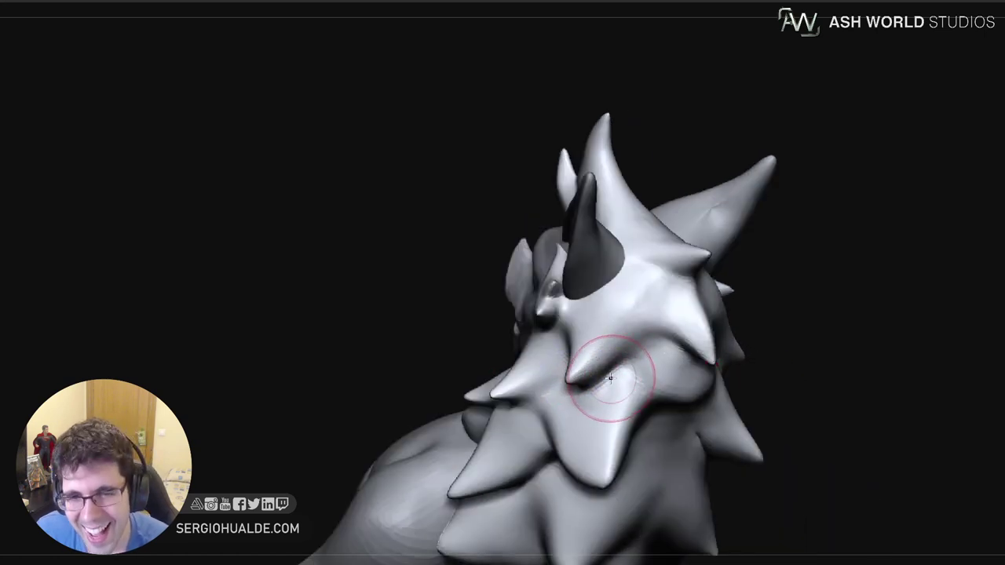
pyautogui.moveTo(638, 332); pyautogui.dragTo(582, 386)
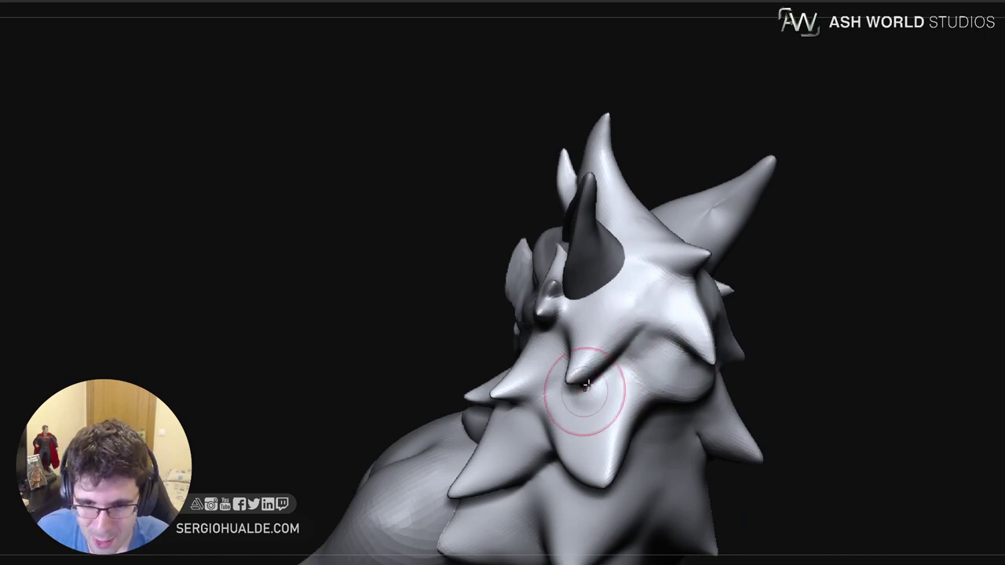
pyautogui.moveTo(587, 387); pyautogui.dragTo(624, 345, button='right')
pyautogui.moveTo(572, 403)
pyautogui.mouseDown(button='right')
pyautogui.moveTo(584, 397)
pyautogui.moveTo(537, 380)
pyautogui.mouseUp(button='right')
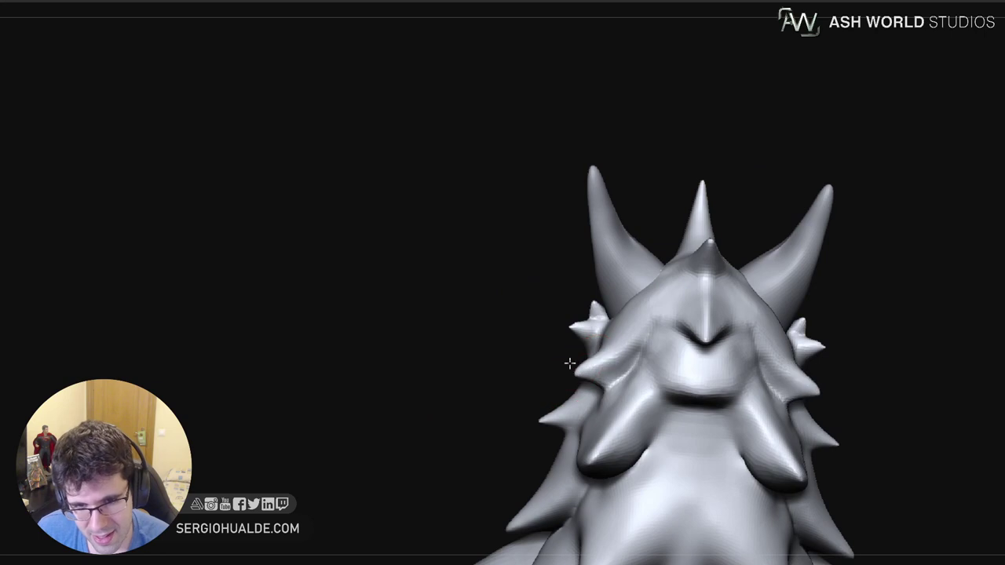
# Raise the upper side tuft's tip slightly, resize the brush and refine the tuft's surface from ear to tip
pyautogui.moveTo(573, 373)
pyautogui.mouseDown()
pyautogui.moveTo(556, 360)
pyautogui.moveTo(567, 363)
pyautogui.mouseUp()
pyautogui.press('s')
pyautogui.moveTo(594, 384)
pyautogui.mouseDown(button='right')
pyautogui.moveTo(604, 393)
pyautogui.moveTo(594, 348)
pyautogui.mouseUp(button='right')
pyautogui.moveTo(649, 285); pyautogui.dragTo(588, 355)
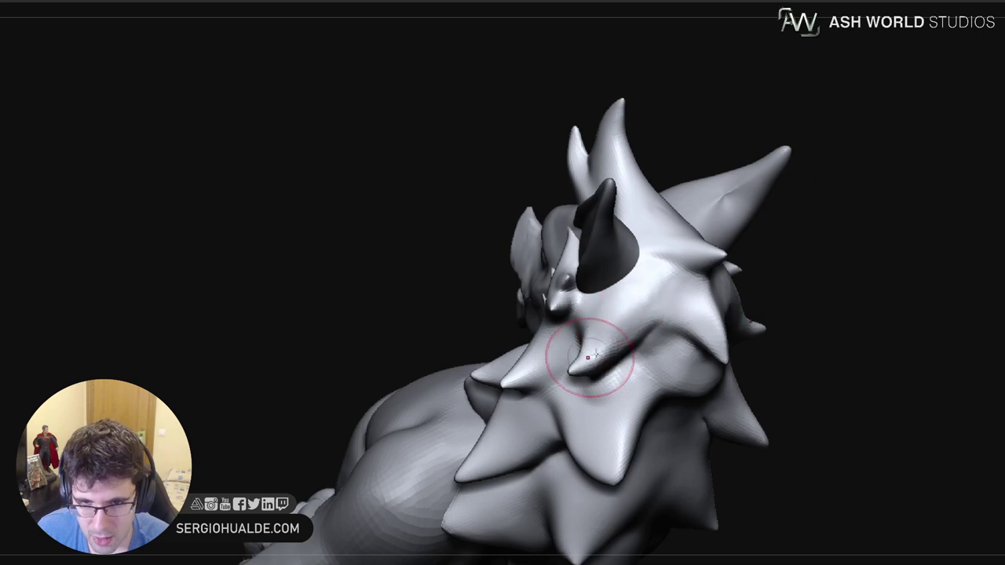
pyautogui.moveTo(631, 314)
pyautogui.mouseDown()
pyautogui.moveTo(585, 355)
pyautogui.moveTo(632, 317)
pyautogui.mouseUp()
# Shape the upper side tuft's volume below the ear and smooth its transition into the head
pyautogui.moveTo(631, 317); pyautogui.dragTo(591, 349, button='right')
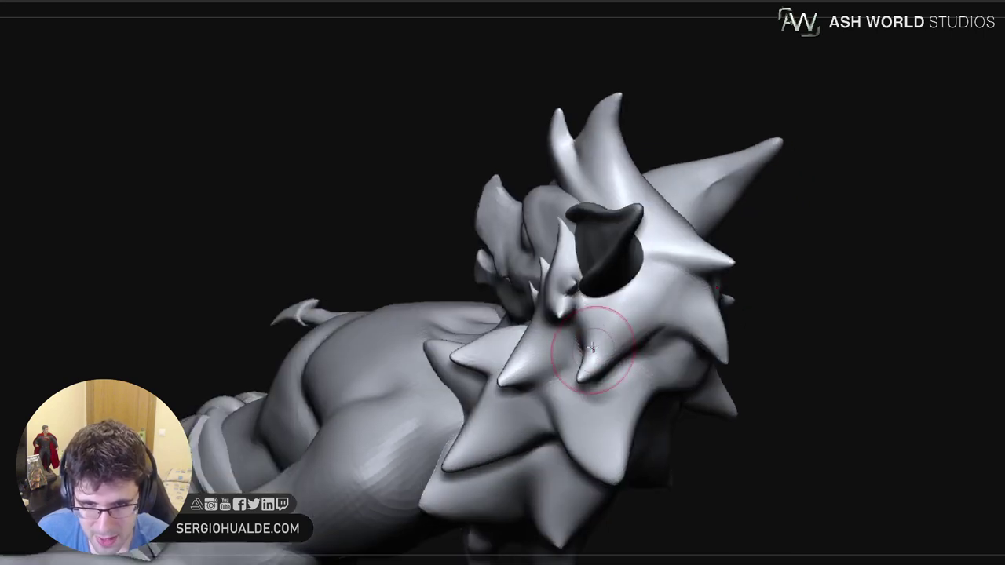
pyautogui.moveTo(585, 334)
pyautogui.mouseDown()
pyautogui.moveTo(594, 345)
pyautogui.moveTo(580, 338)
pyautogui.mouseUp()
pyautogui.moveTo(580, 337); pyautogui.dragTo(610, 306, button='right')
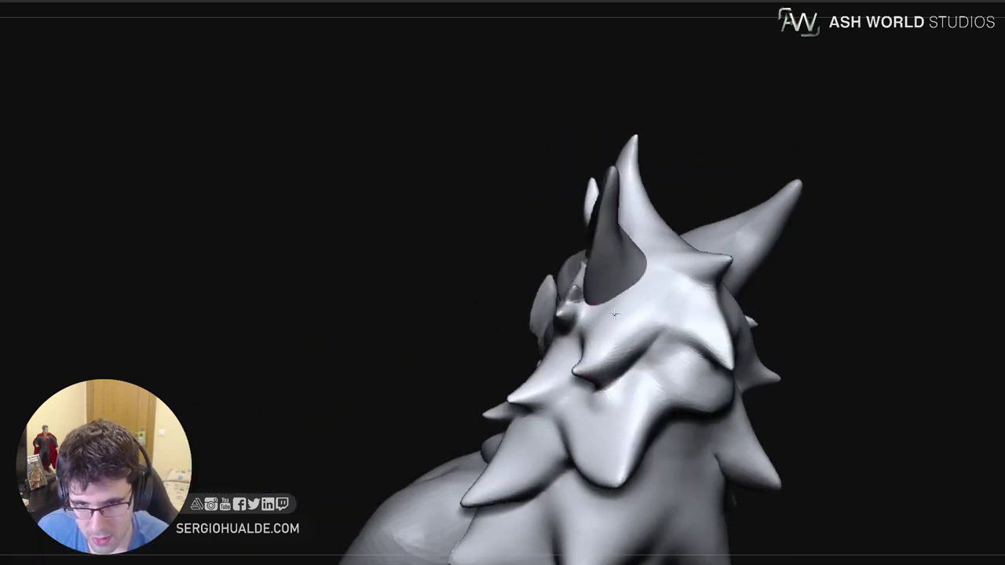
pyautogui.moveTo(627, 314); pyautogui.dragTo(612, 338)
pyautogui.moveTo(612, 339); pyautogui.dragTo(635, 330, button='right')
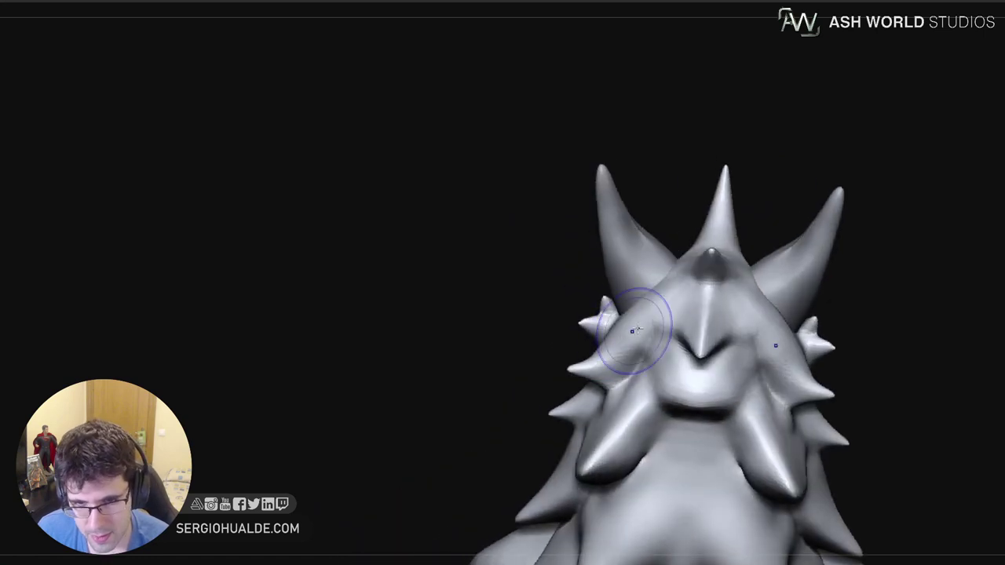
pyautogui.keyDown('shift'); pyautogui.moveTo(635, 330); pyautogui.dragTo(626, 351); pyautogui.keyUp('shift')
# Deepen the hollow beneath the upper side tuft's tip and smooth the mane surface below it
pyautogui.moveTo(626, 351); pyautogui.dragTo(663, 363, button='right')
pyautogui.moveTo(617, 386)
pyautogui.mouseDown()
pyautogui.moveTo(591, 386)
pyautogui.moveTo(618, 386)
pyautogui.moveTo(607, 399)
pyautogui.mouseUp()
pyautogui.moveTo(606, 398); pyautogui.dragTo(656, 391, button='right')
pyautogui.moveTo(603, 385)
pyautogui.mouseDown()
pyautogui.moveTo(594, 401)
pyautogui.moveTo(607, 406)
pyautogui.mouseUp()
pyautogui.moveTo(606, 407); pyautogui.dragTo(587, 416, button='right')
pyautogui.keyDown('shift'); pyautogui.moveTo(626, 403); pyautogui.dragTo(612, 403); pyautogui.keyUp('shift')
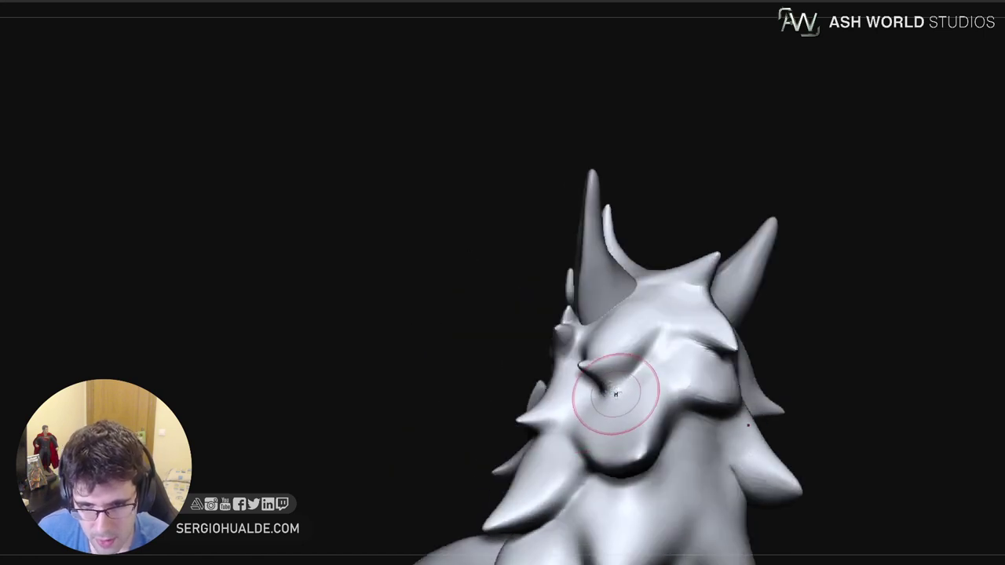
# Examine the mane and head silhouette in profile and on the whole figure from the front
pyautogui.moveTo(617, 392)
pyautogui.mouseDown(button='right')
pyautogui.moveTo(637, 395)
pyautogui.moveTo(589, 417)
pyautogui.moveTo(601, 369)
pyautogui.mouseUp(button='right')
pyautogui.moveTo(612, 436); pyautogui.dragTo(638, 416, button='right')
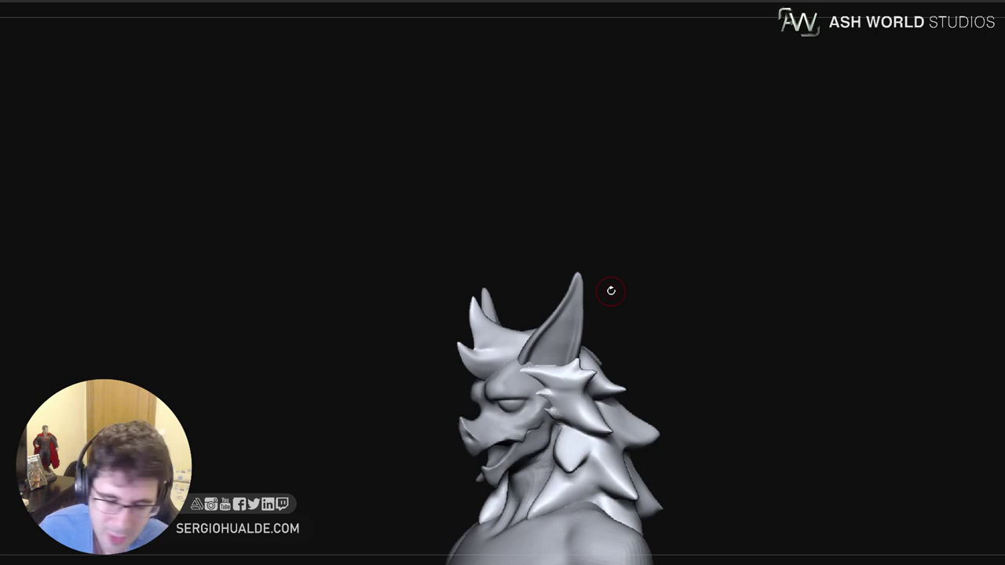
pyautogui.moveTo(670, 314); pyautogui.dragTo(652, 375)
pyautogui.keyDown('alt'); pyautogui.moveTo(652, 375); pyautogui.dragTo(609, 146); pyautogui.keyUp('alt')
pyautogui.keyDown('ctrl'); pyautogui.moveTo(627, 357); pyautogui.dragTo(610, 303, button='right'); pyautogui.keyUp('ctrl')
pyautogui.keyDown('ctrl'); pyautogui.moveTo(611, 303); pyautogui.dragTo(648, 333, button='right'); pyautogui.keyUp('ctrl')
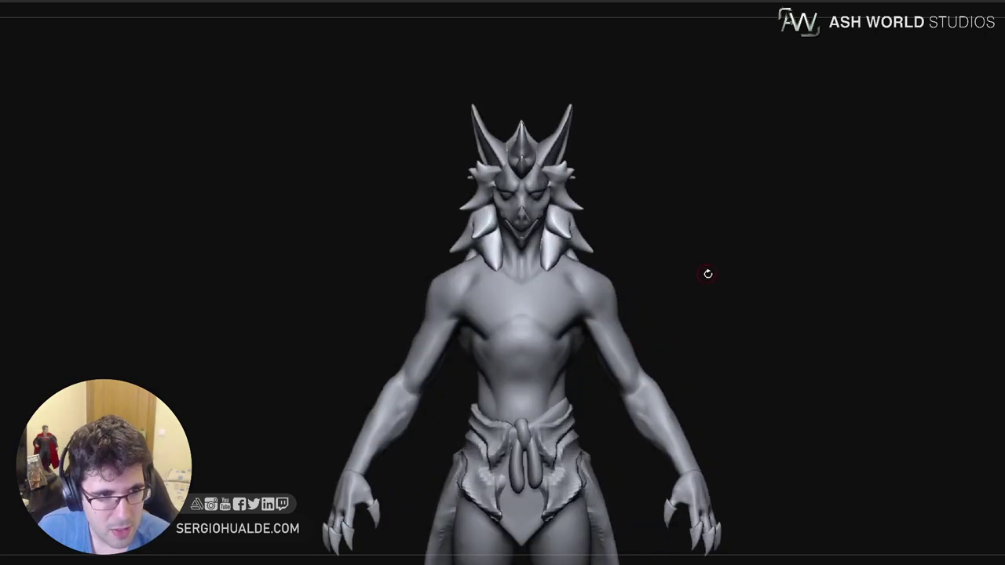
pyautogui.moveTo(706, 274); pyautogui.dragTo(702, 279, button='right')
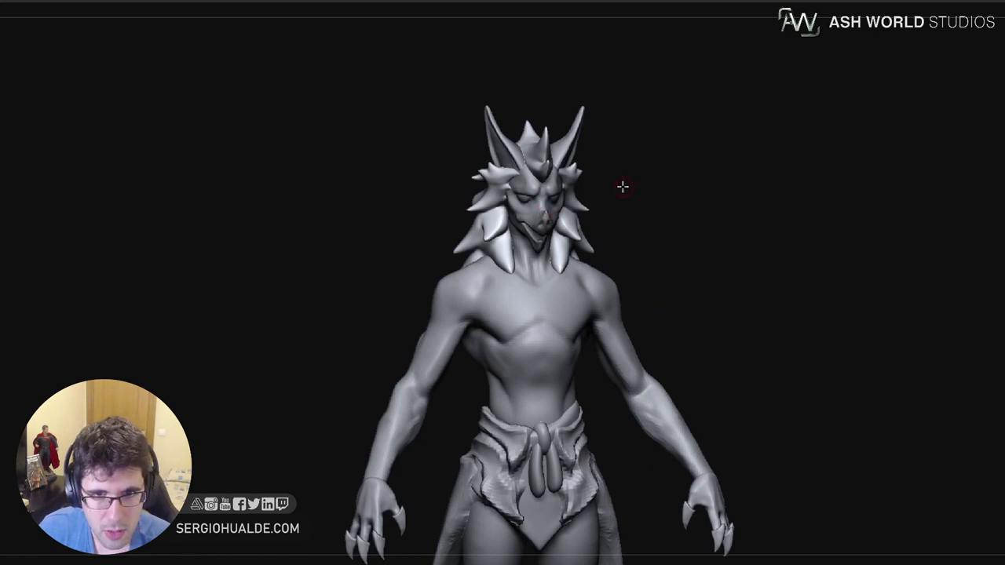
pyautogui.keyDown('shift'); pyautogui.moveTo(622, 186); pyautogui.dragTo(683, 240); pyautogui.keyUp('shift')
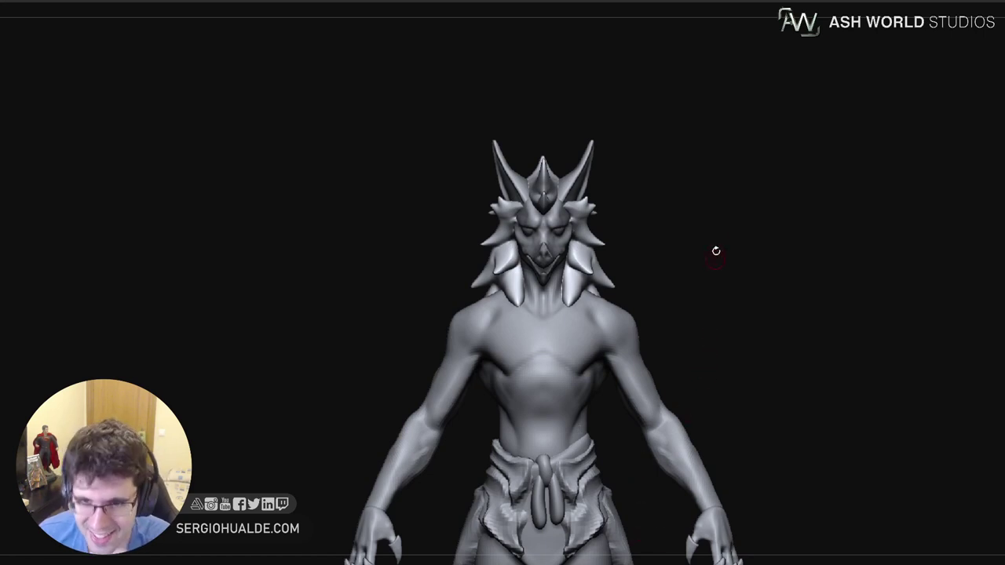
# Pause the movie recording and turn TimeLapse recording back on
pyautogui.press('space')
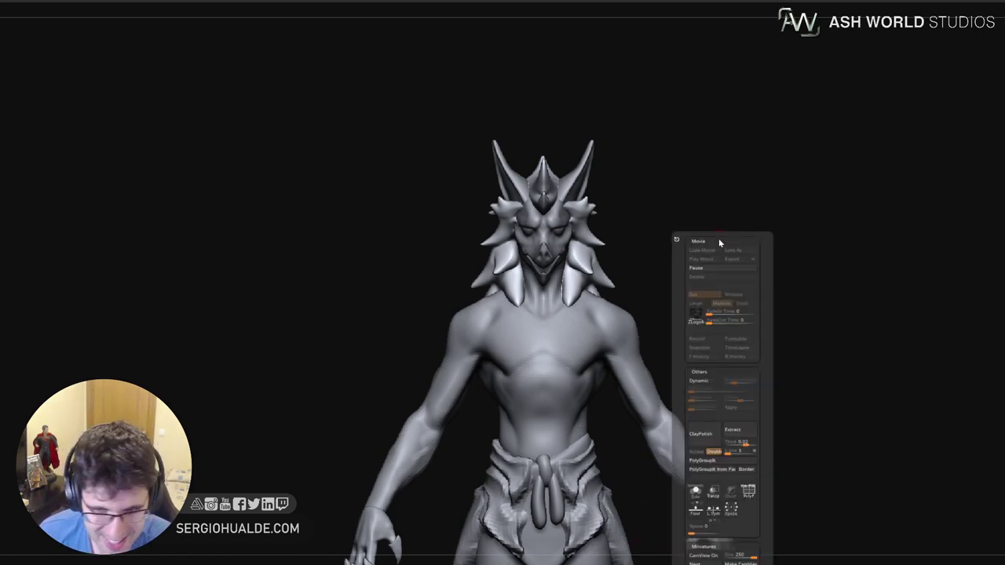
pyautogui.click(724, 268)
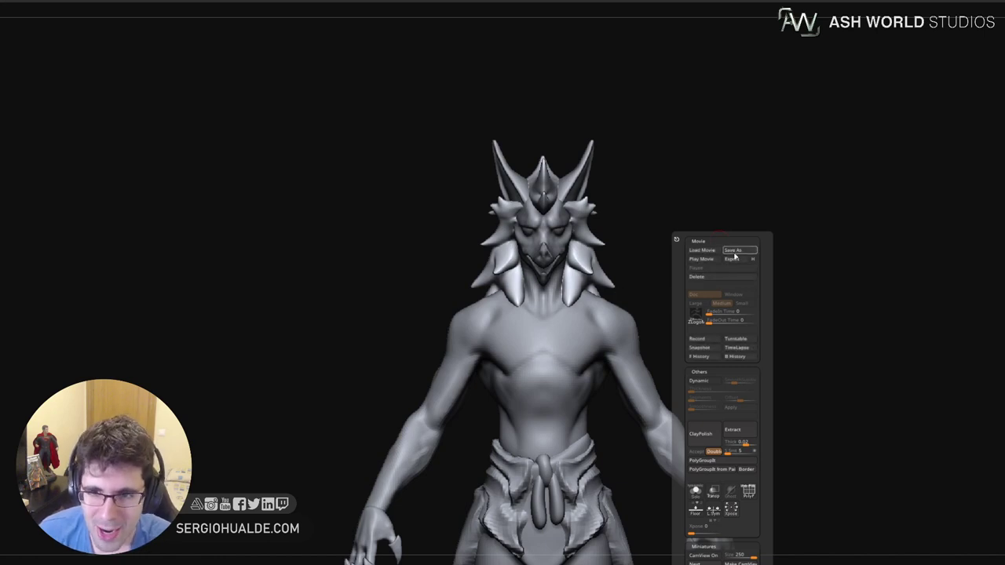
pyautogui.click(731, 335)
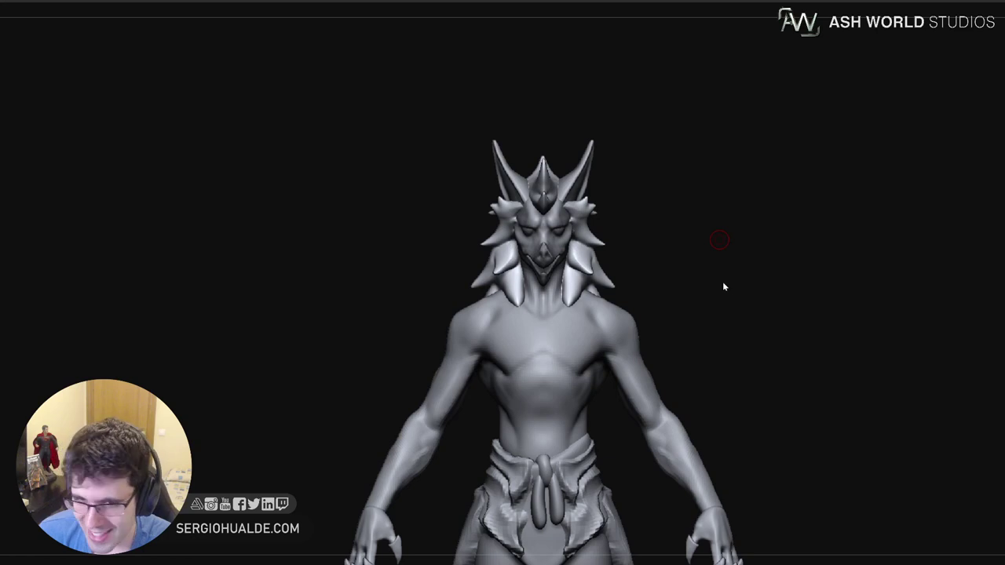
pyautogui.press('space')
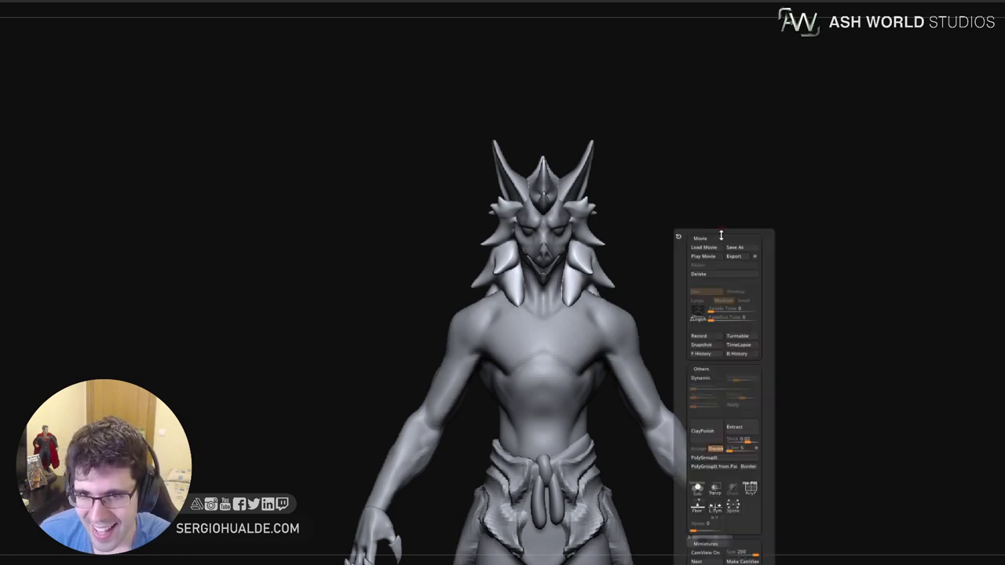
pyautogui.click(746, 348)
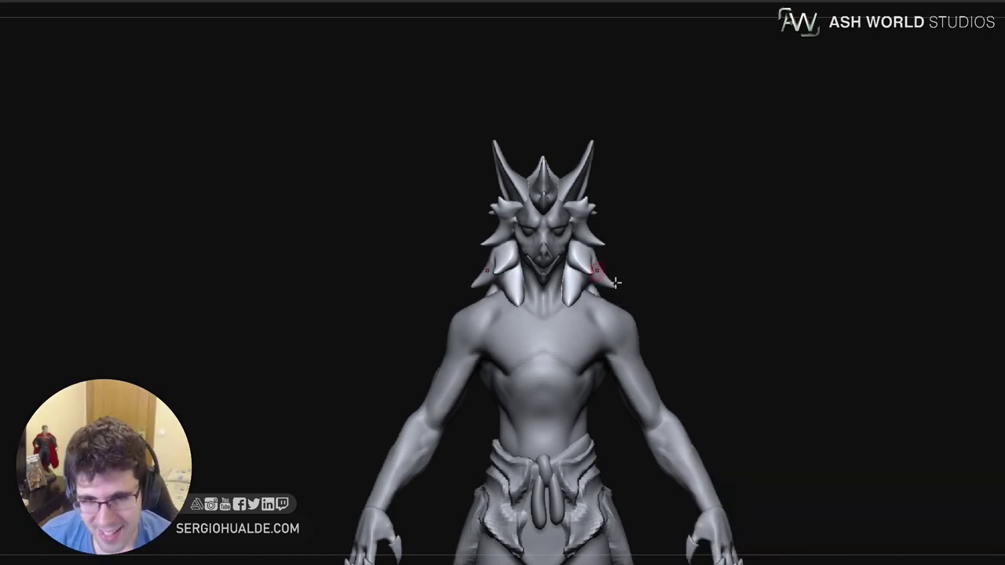
pyautogui.keyDown('alt'); pyautogui.moveTo(667, 325); pyautogui.dragTo(725, 249); pyautogui.keyUp('alt')
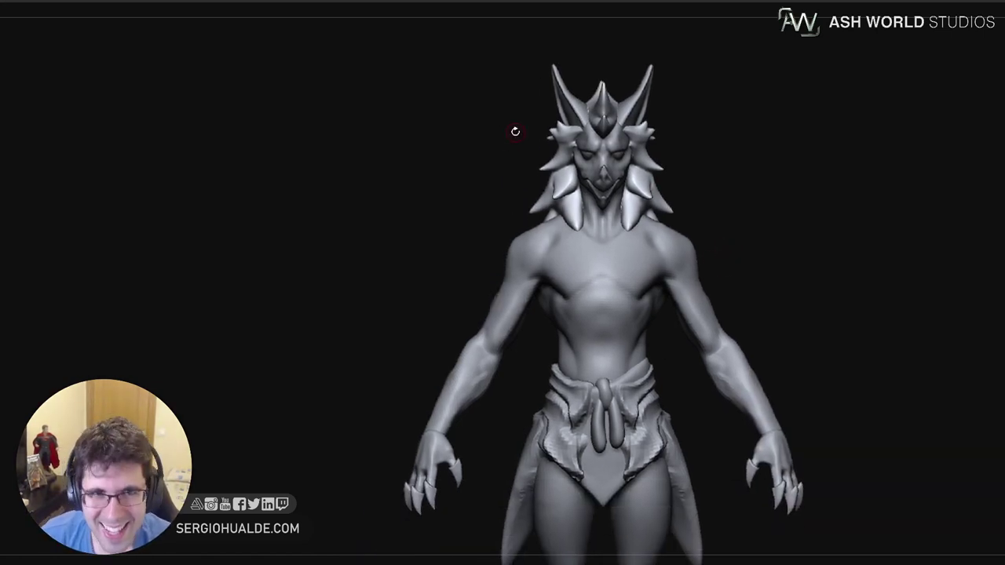
# Create a low-resolution transpose mesh combining all of the creature's parts
pyautogui.moveTo(308, 145); pyautogui.dragTo(320, 120)
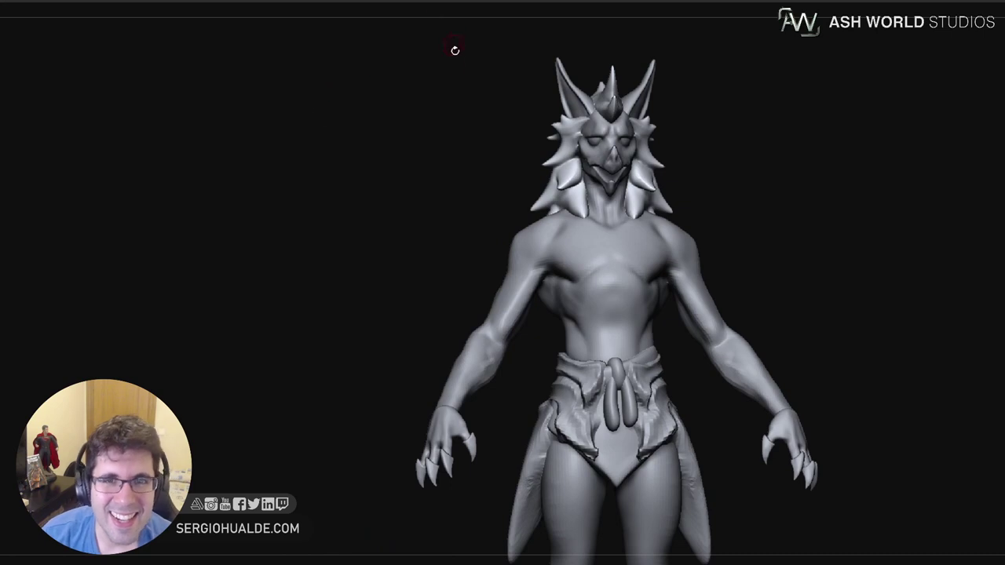
pyautogui.moveTo(455, 49); pyautogui.dragTo(459, 83)
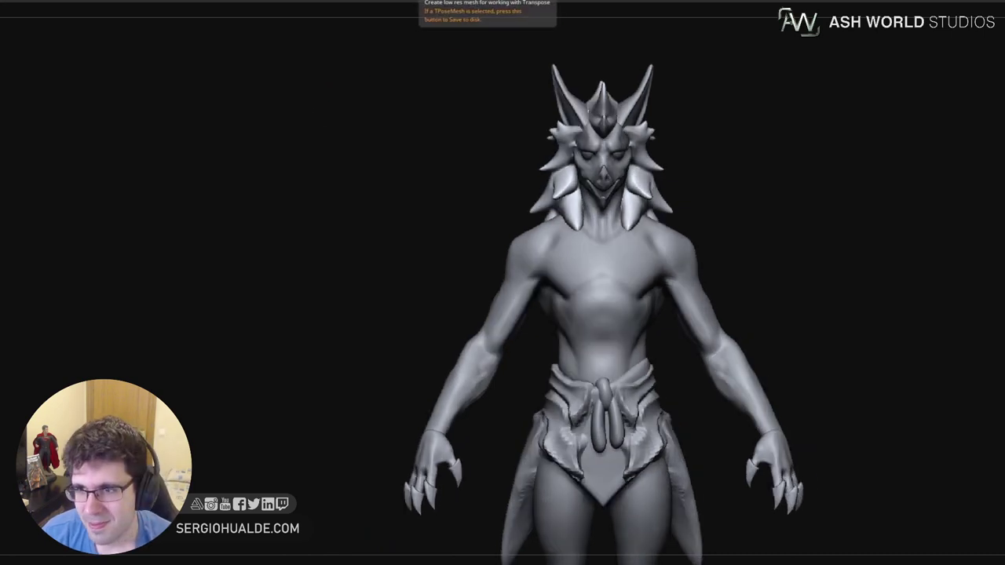
pyautogui.click(492, 1)
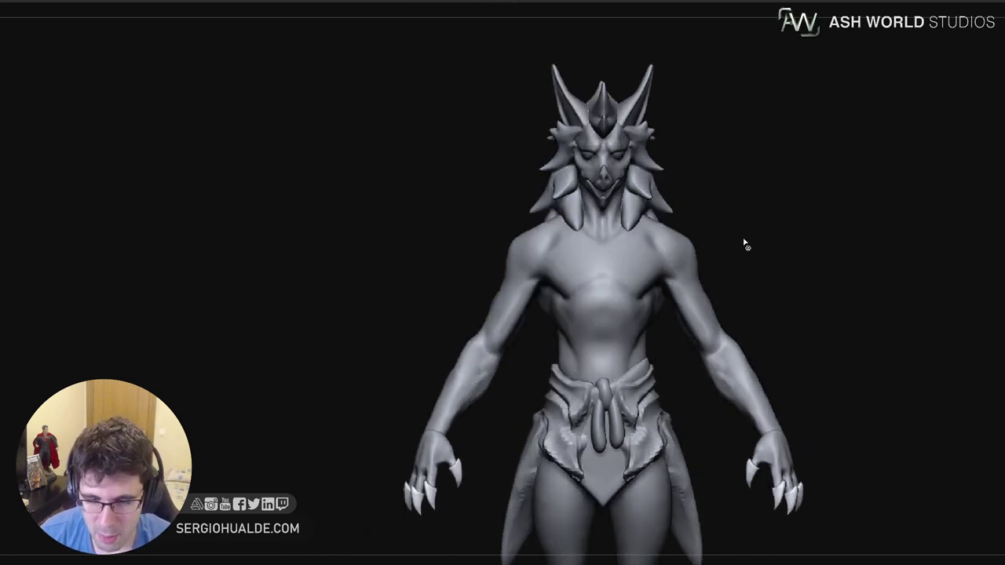
# Adjust the proportions of the head and mane against the shoulders on the transpose mesh
pyautogui.keyDown('alt'); pyautogui.moveTo(732, 267); pyautogui.dragTo(768, 360); pyautogui.keyUp('alt')
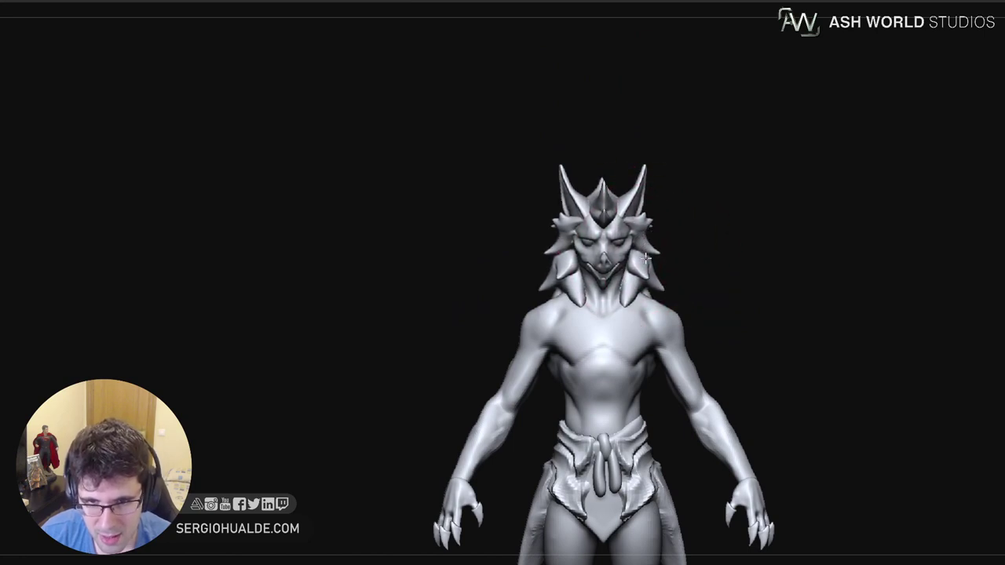
pyautogui.moveTo(694, 247)
pyautogui.mouseDown()
pyautogui.moveTo(598, 253)
pyautogui.moveTo(710, 252)
pyautogui.mouseUp()
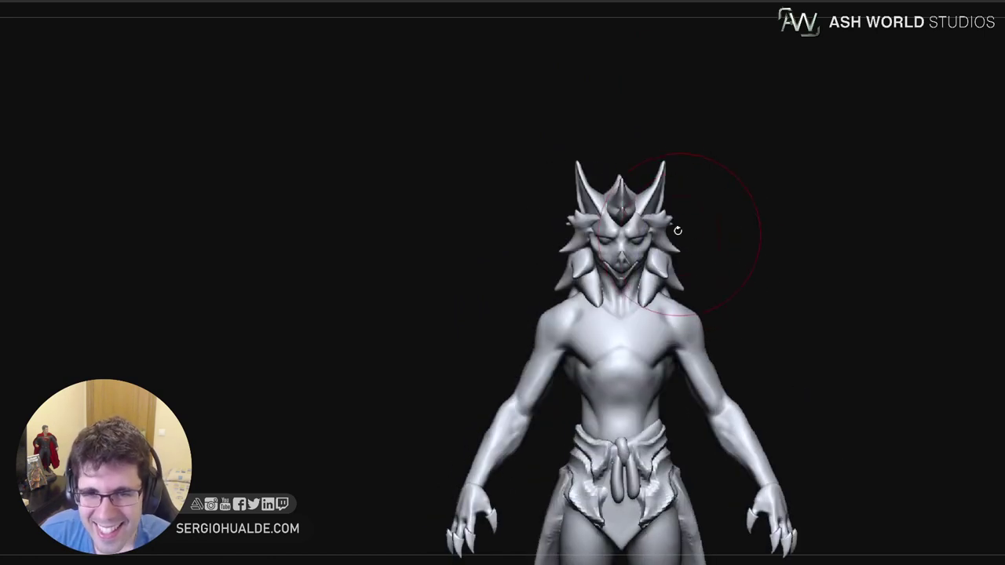
pyautogui.moveTo(669, 196)
pyautogui.keyDown('alt'); pyautogui.mouseDown()
pyautogui.moveTo(680, 229)
pyautogui.moveTo(712, 228)
pyautogui.moveTo(695, 226)
pyautogui.mouseUp(); pyautogui.keyUp('alt')
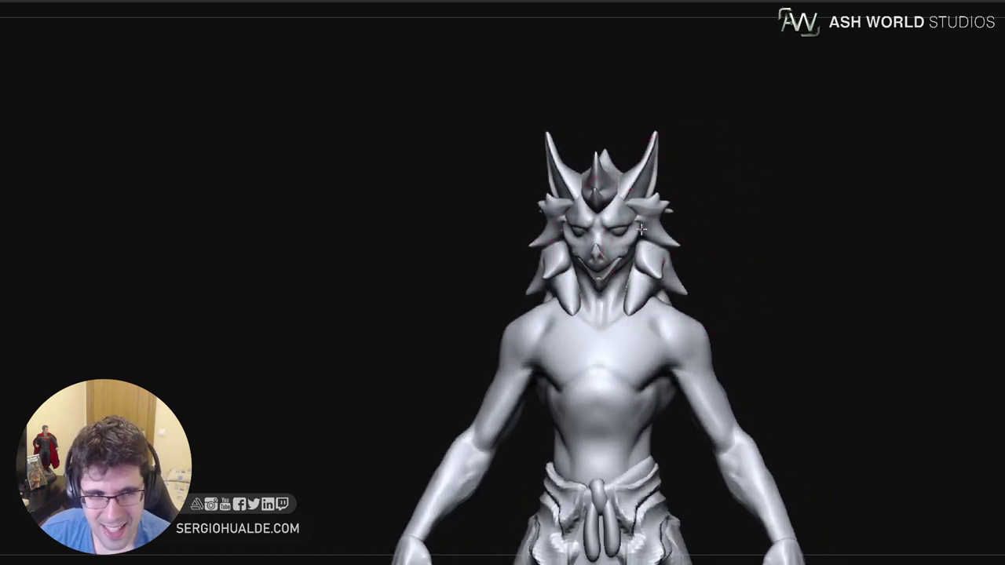
pyautogui.moveTo(637, 263)
pyautogui.mouseDown(button='right')
pyautogui.moveTo(630, 246)
pyautogui.moveTo(634, 259)
pyautogui.mouseUp(button='right')
pyautogui.press('s')
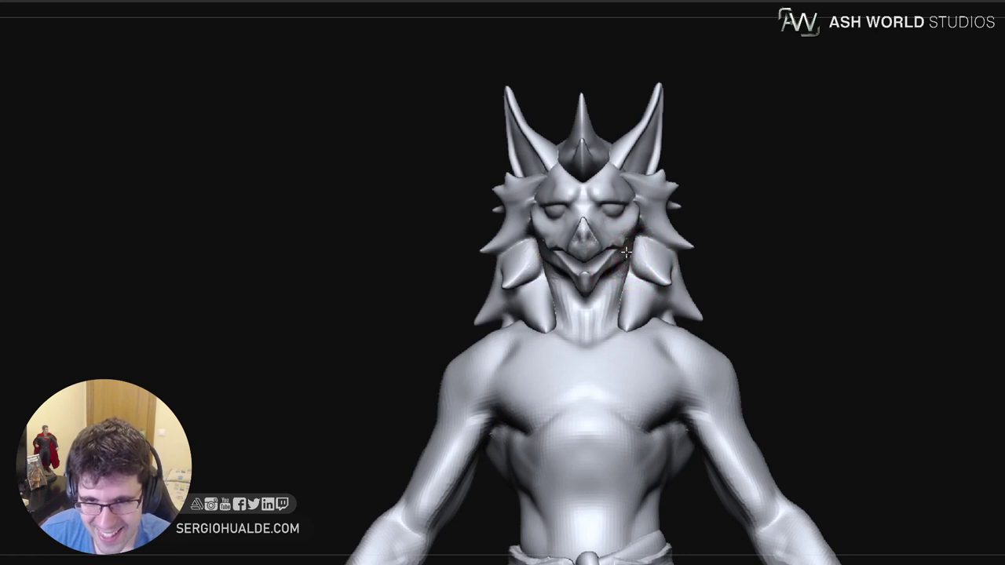
# Isolate the body to refine the outline of the neck, and show all parts again
pyautogui.hotkey('alt', 's')
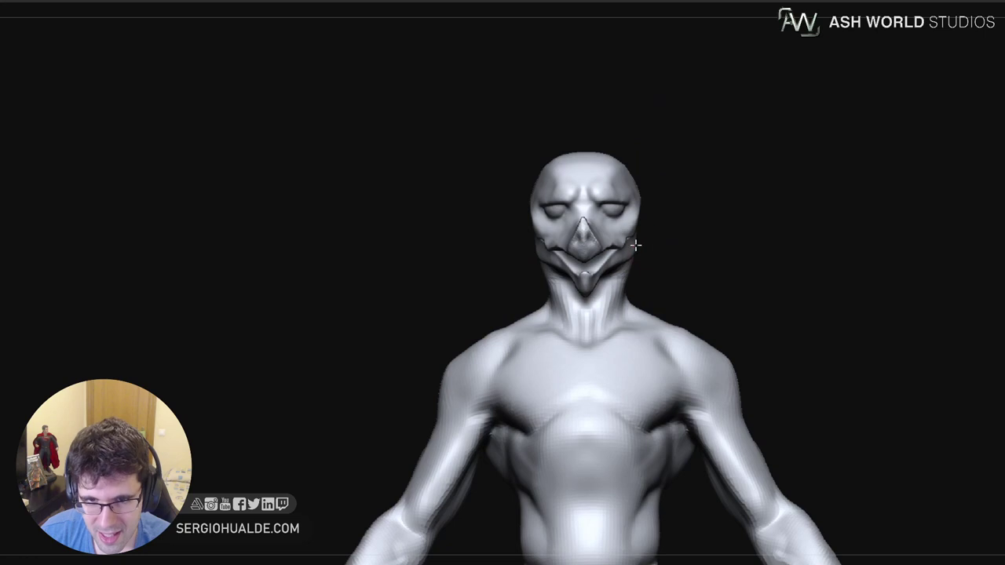
pyautogui.moveTo(626, 288); pyautogui.dragTo(627, 303)
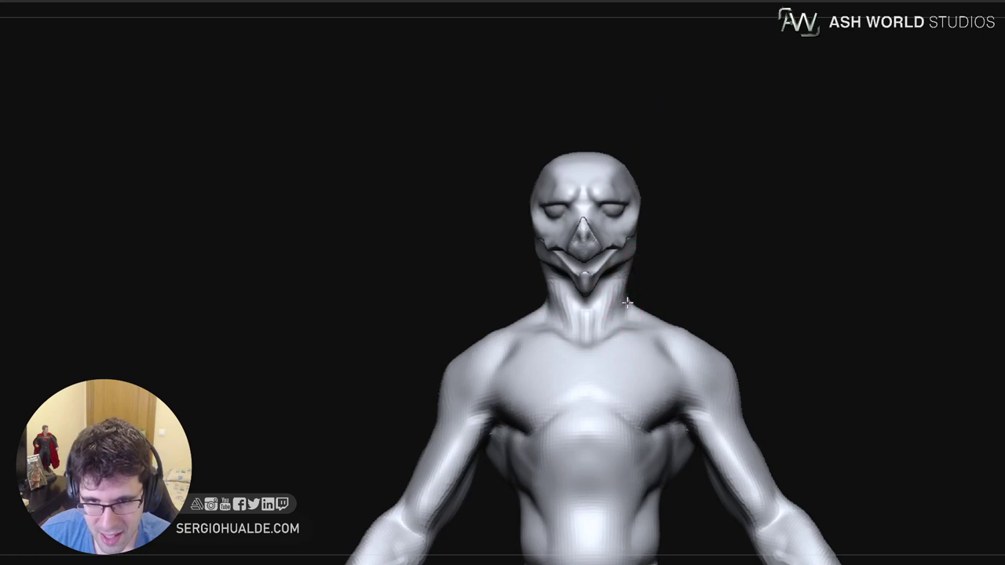
pyautogui.hotkey('alt', 's')
pyautogui.keyDown('ctrl'); pyautogui.moveTo(686, 243); pyautogui.dragTo(635, 112, button='right'); pyautogui.keyUp('ctrl')
pyautogui.keyDown('alt'); pyautogui.moveTo(671, 331); pyautogui.dragTo(661, 296, button='right'); pyautogui.keyUp('alt')
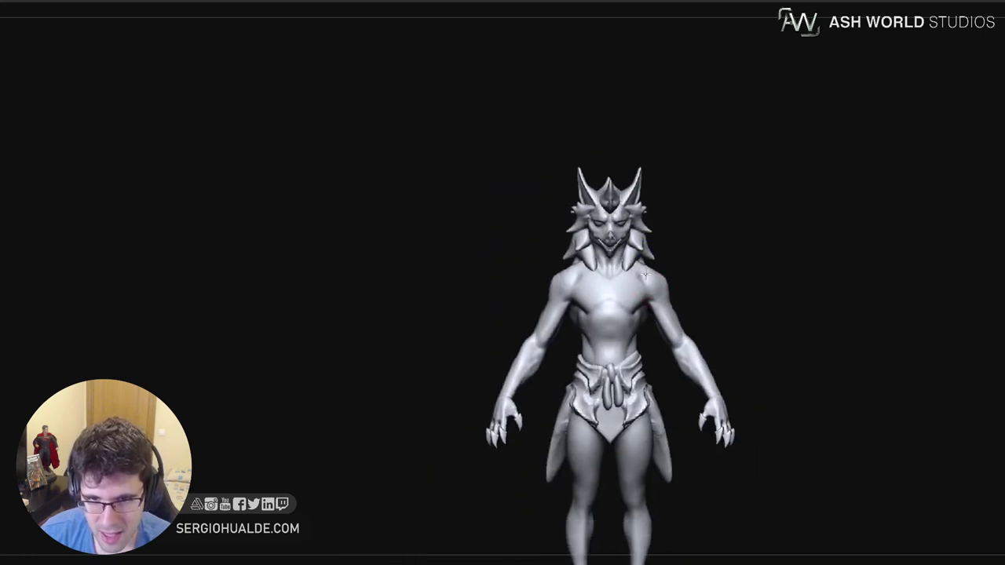
pyautogui.keyDown('ctrl'); pyautogui.moveTo(640, 237); pyautogui.dragTo(635, 313, button='right'); pyautogui.keyUp('ctrl')
pyautogui.press('s')
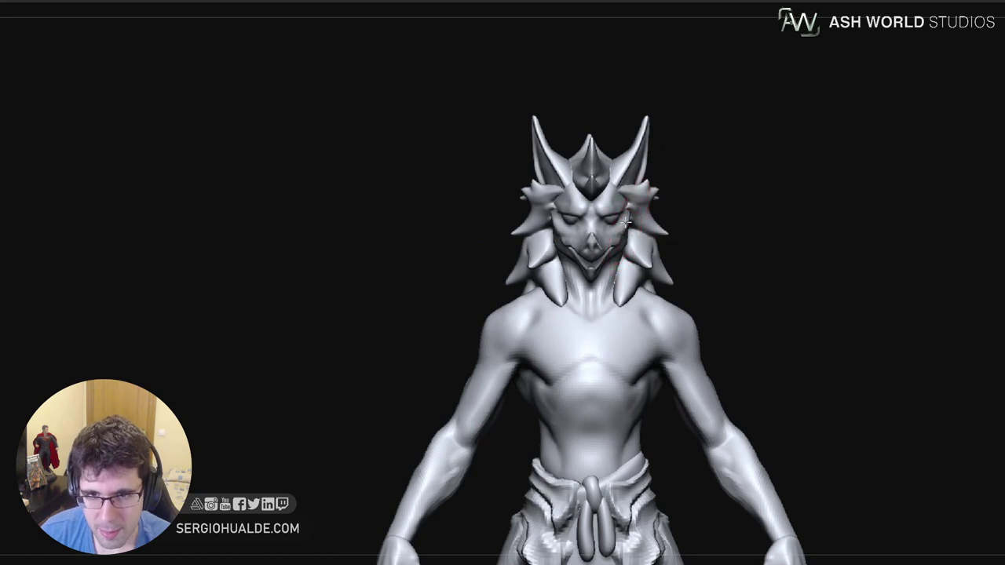
# Check the figure in three-quarter view and transfer the transpose mesh edits back to the original parts
pyautogui.keyDown('ctrl'); pyautogui.moveTo(633, 248); pyautogui.dragTo(650, 209, button='right'); pyautogui.keyUp('ctrl')
pyautogui.moveTo(713, 216)
pyautogui.mouseDown(button='right')
pyautogui.moveTo(700, 228)
pyautogui.moveTo(718, 235)
pyautogui.mouseUp(button='right')
pyautogui.moveTo(718, 234)
pyautogui.mouseDown()
pyautogui.moveTo(753, 231)
pyautogui.moveTo(714, 233)
pyautogui.mouseUp()
pyautogui.moveTo(734, 259); pyautogui.dragTo(650, 332, button='right')
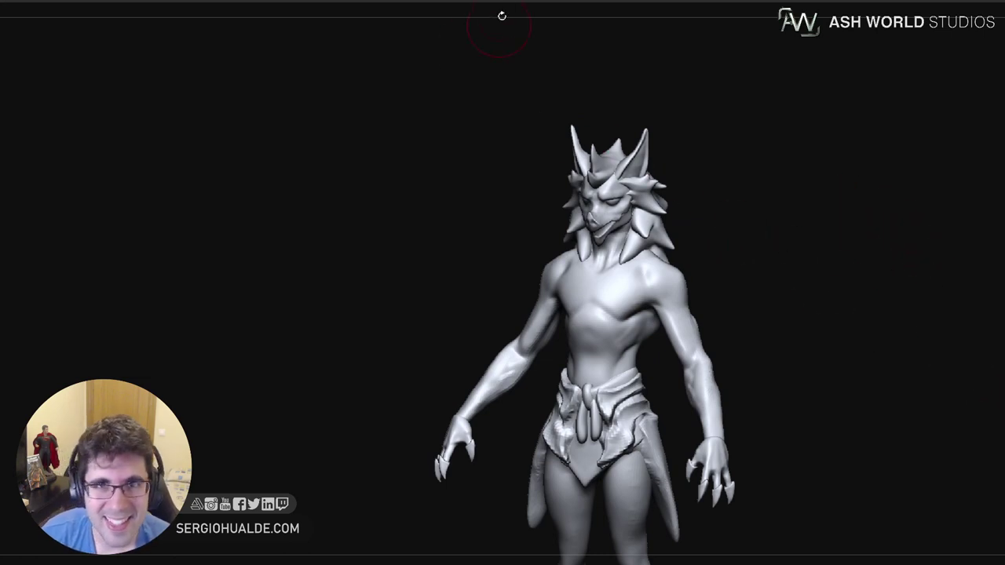
pyautogui.click(510, 2)
pyautogui.click(510, 1)
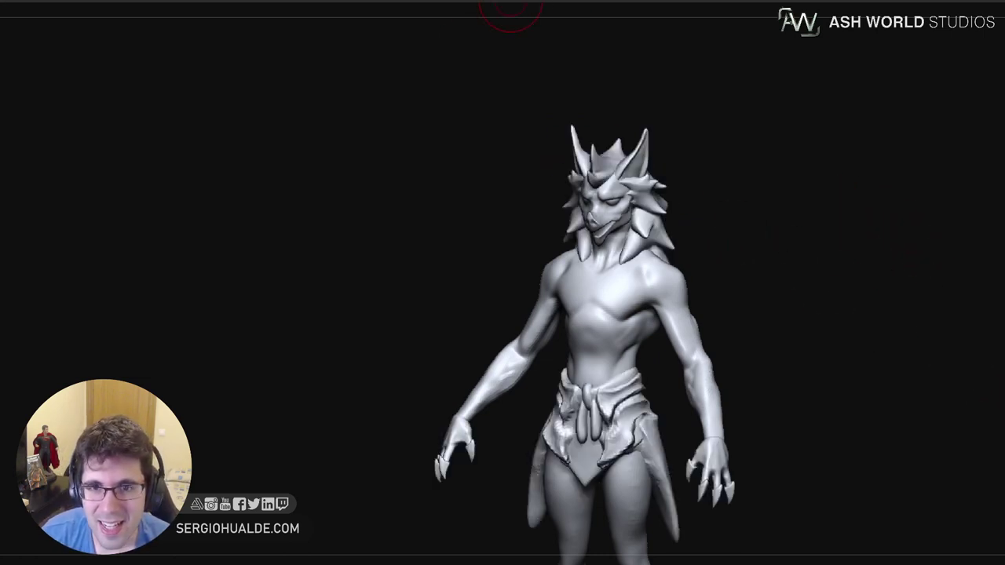
pyautogui.click(502, 1)
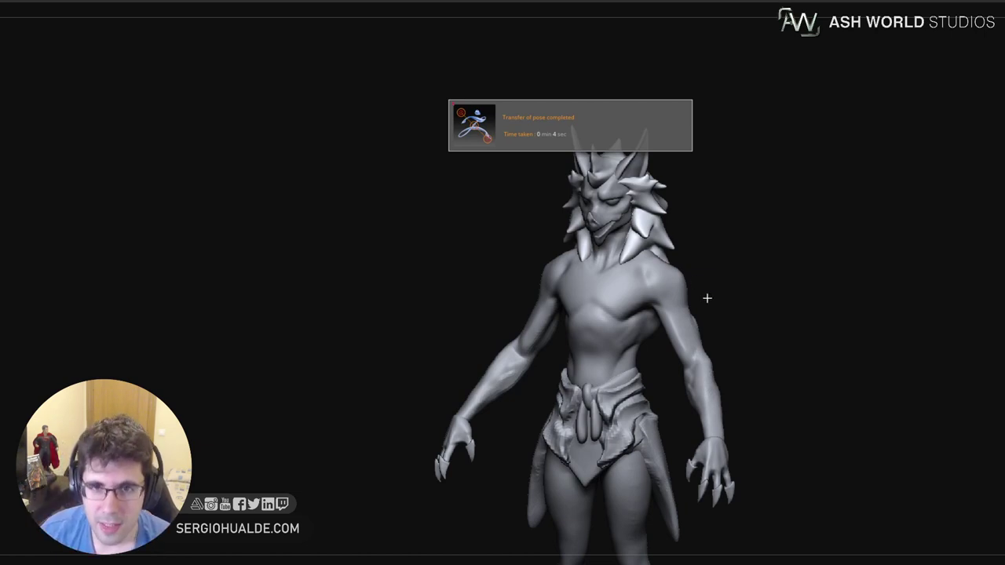
# Select the body and mask the chest and flanks beside both arms
pyautogui.keyDown('ctrl'); pyautogui.moveTo(695, 379); pyautogui.dragTo(713, 332, button='right'); pyautogui.keyUp('ctrl')
pyautogui.keyDown('alt'); pyautogui.click(553, 329); pyautogui.keyUp('alt')
pyautogui.keyDown('ctrl'); pyautogui.moveTo(554, 385); pyautogui.dragTo(599, 321, button='right'); pyautogui.keyUp('ctrl')
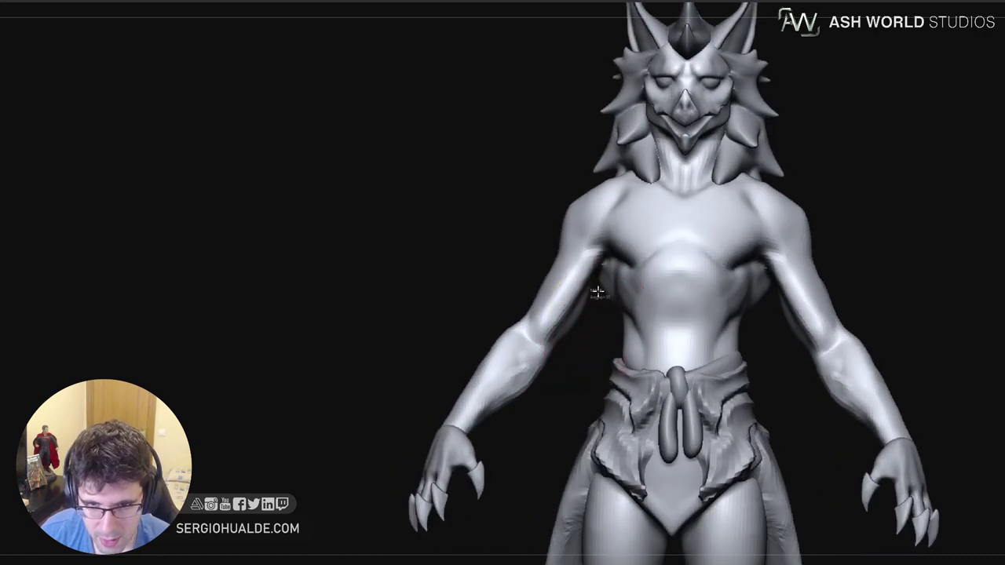
pyautogui.moveTo(597, 283)
pyautogui.keyDown('ctrl'); pyautogui.mouseDown()
pyautogui.moveTo(594, 209)
pyautogui.moveTo(640, 358)
pyautogui.moveTo(604, 380)
pyautogui.mouseUp(); pyautogui.keyUp('ctrl')
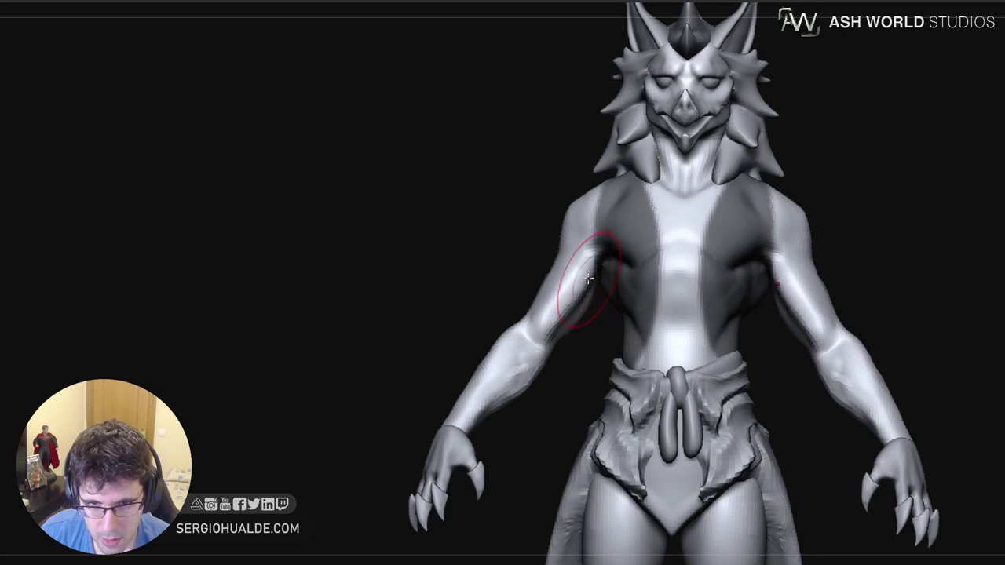
# Reshape the upper arms between shoulder and elbow, keeping the torso masked
pyautogui.moveTo(580, 281); pyautogui.dragTo(580, 275)
pyautogui.moveTo(583, 272); pyautogui.dragTo(574, 308, button='right')
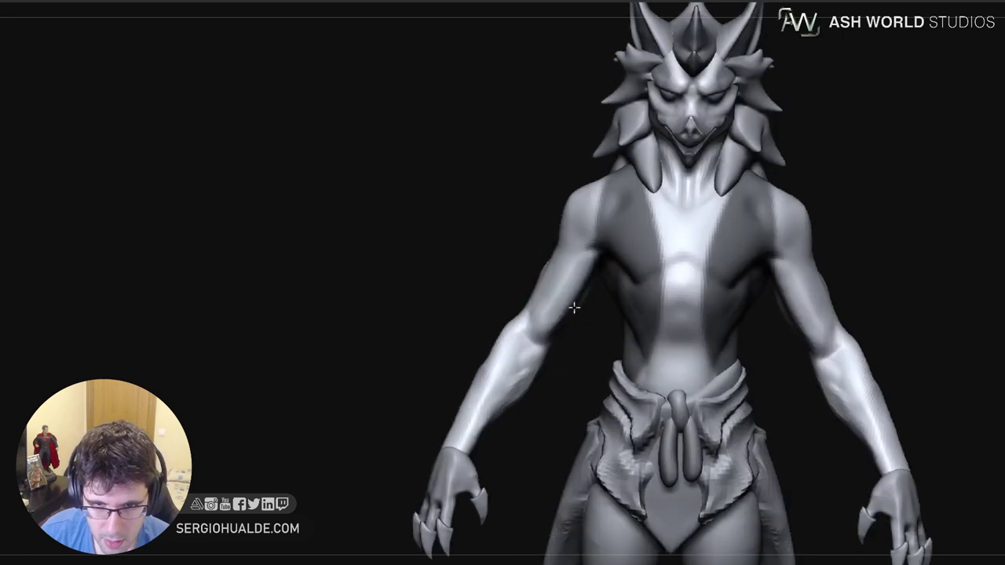
pyautogui.press('s')
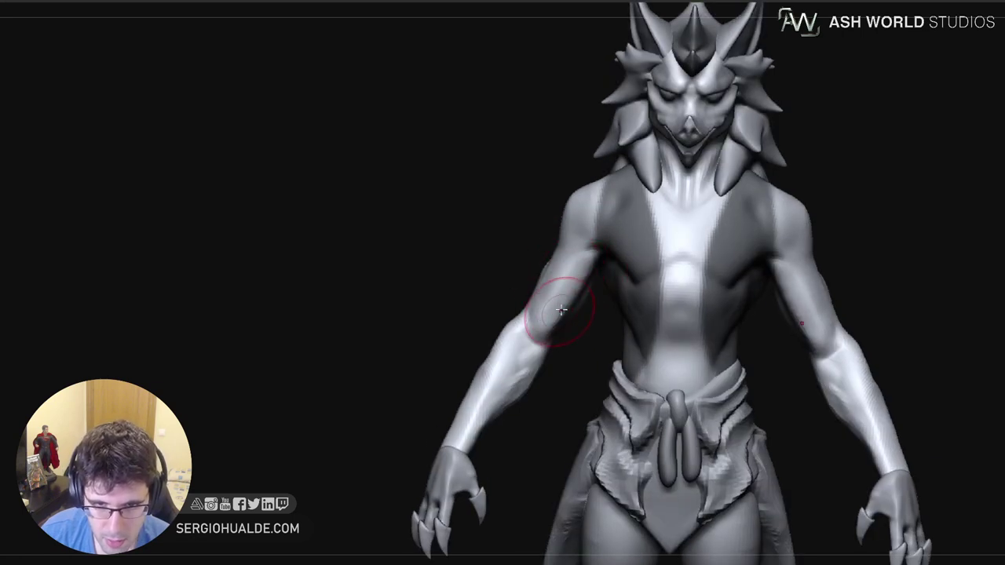
pyautogui.moveTo(556, 316); pyautogui.dragTo(561, 310)
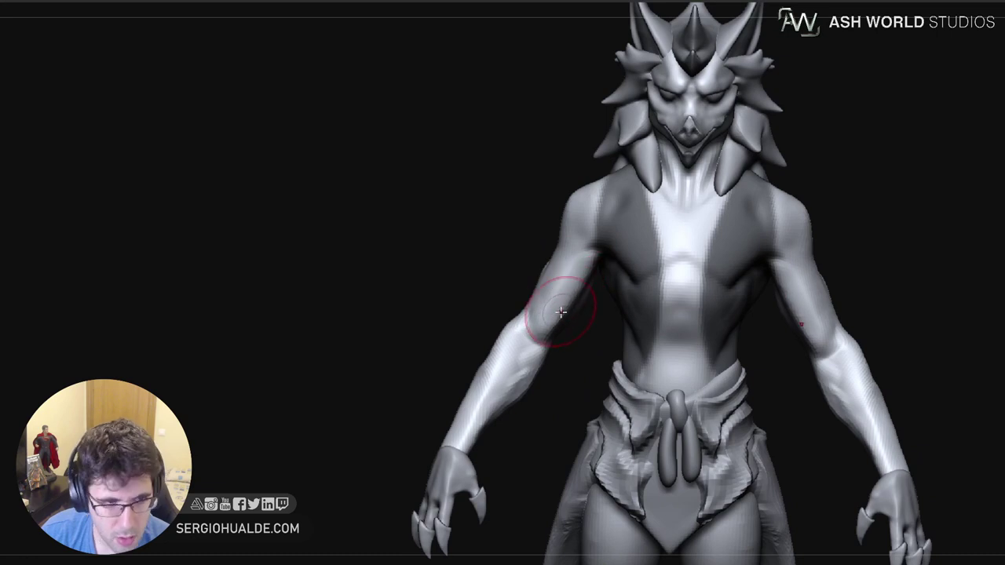
pyautogui.moveTo(561, 311)
pyautogui.mouseDown(button='right')
pyautogui.moveTo(534, 326)
pyautogui.moveTo(552, 356)
pyautogui.moveTo(544, 385)
pyautogui.mouseUp(button='right')
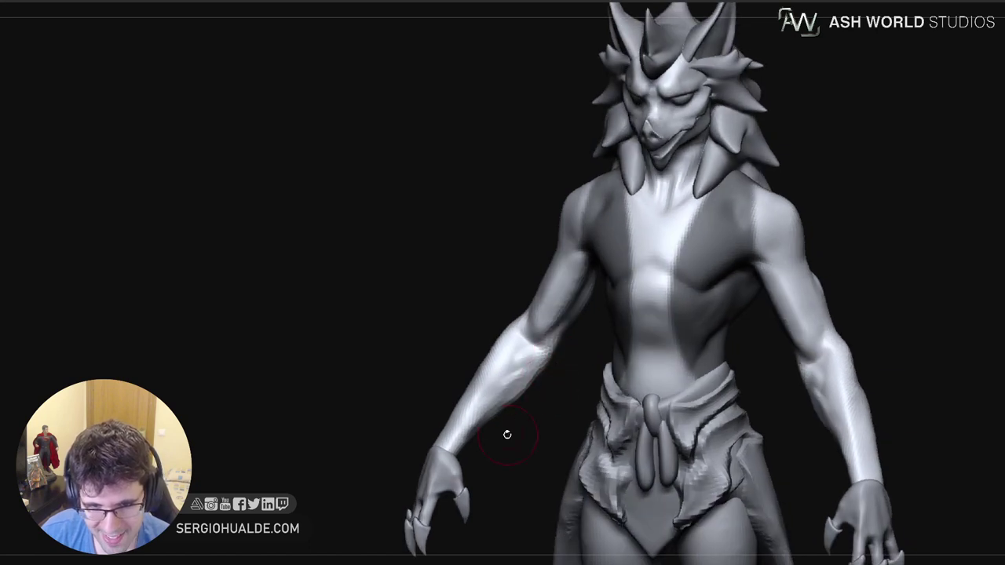
pyautogui.moveTo(520, 425); pyautogui.dragTo(536, 397, button='right')
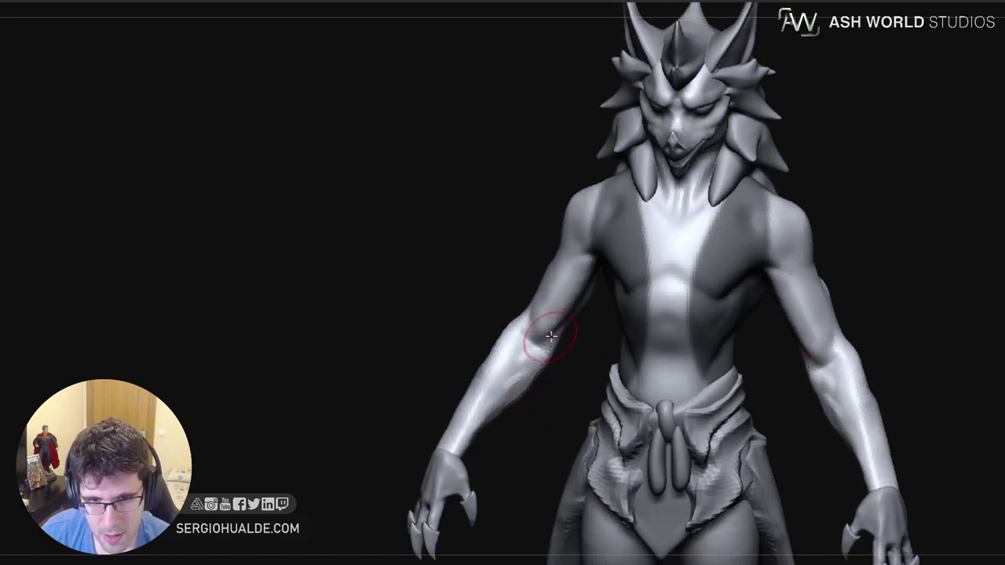
# Fill out the inner upper arms above the elbows and smooth them into the forearms
pyautogui.moveTo(551, 336); pyautogui.dragTo(562, 317, button='right')
pyautogui.moveTo(553, 324); pyautogui.dragTo(589, 252)
pyautogui.moveTo(569, 334); pyautogui.dragTo(573, 392, button='right')
pyautogui.keyDown('shift'); pyautogui.moveTo(574, 307); pyautogui.dragTo(538, 375); pyautogui.keyUp('shift')
# Clear the torso mask, then define the shoulder muscles and smooth their transition into the upper arms
pyautogui.moveTo(524, 393)
pyautogui.mouseDown(button='right')
pyautogui.moveTo(613, 376)
pyautogui.moveTo(581, 334)
pyautogui.moveTo(629, 367)
pyautogui.moveTo(602, 354)
pyautogui.moveTo(624, 338)
pyautogui.moveTo(648, 343)
pyautogui.moveTo(595, 344)
pyautogui.mouseUp(button='right')
pyautogui.moveTo(637, 296); pyautogui.dragTo(603, 304, button='right')
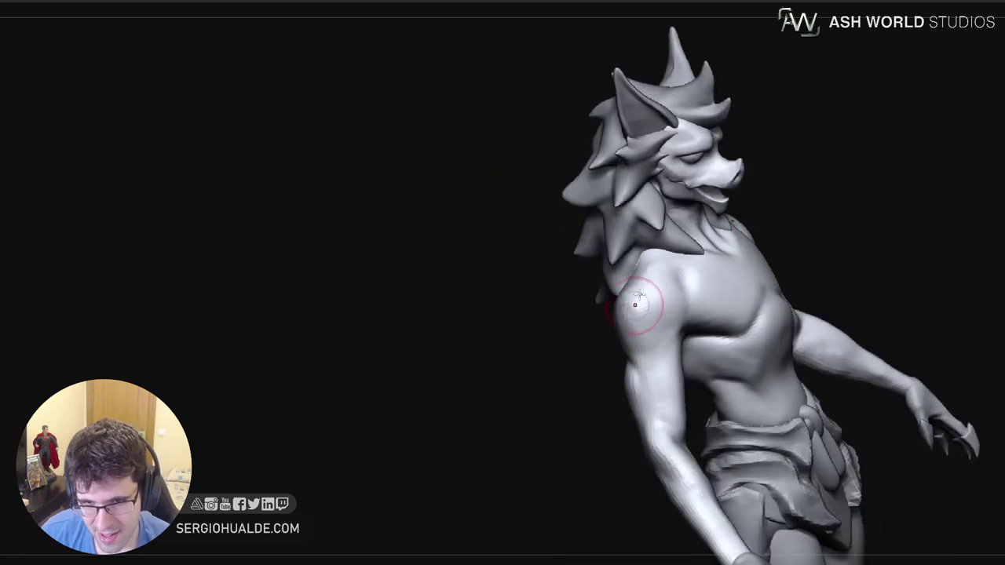
pyautogui.moveTo(650, 353)
pyautogui.mouseDown(button='right')
pyautogui.moveTo(626, 343)
pyautogui.moveTo(560, 366)
pyautogui.moveTo(568, 340)
pyautogui.mouseUp(button='right')
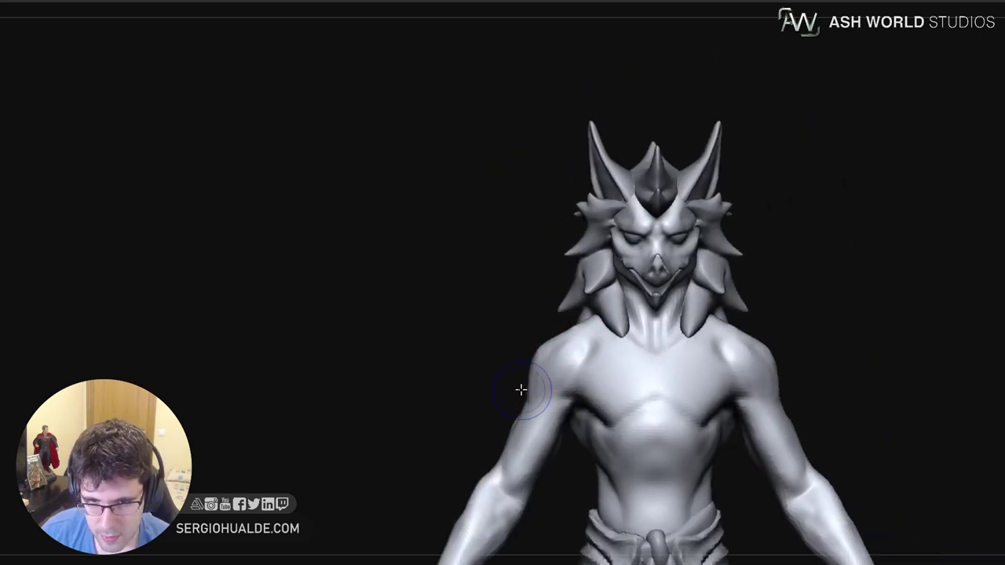
pyautogui.moveTo(520, 388); pyautogui.dragTo(553, 358, button='right')
pyautogui.moveTo(488, 404)
pyautogui.mouseDown(button='right')
pyautogui.moveTo(520, 390)
pyautogui.moveTo(502, 418)
pyautogui.moveTo(530, 415)
pyautogui.moveTo(508, 413)
pyautogui.mouseUp(button='right')
pyautogui.moveTo(562, 395)
pyautogui.mouseDown(button='right')
pyautogui.moveTo(567, 384)
pyautogui.moveTo(530, 400)
pyautogui.moveTo(529, 411)
pyautogui.moveTo(545, 370)
pyautogui.mouseUp(button='right')
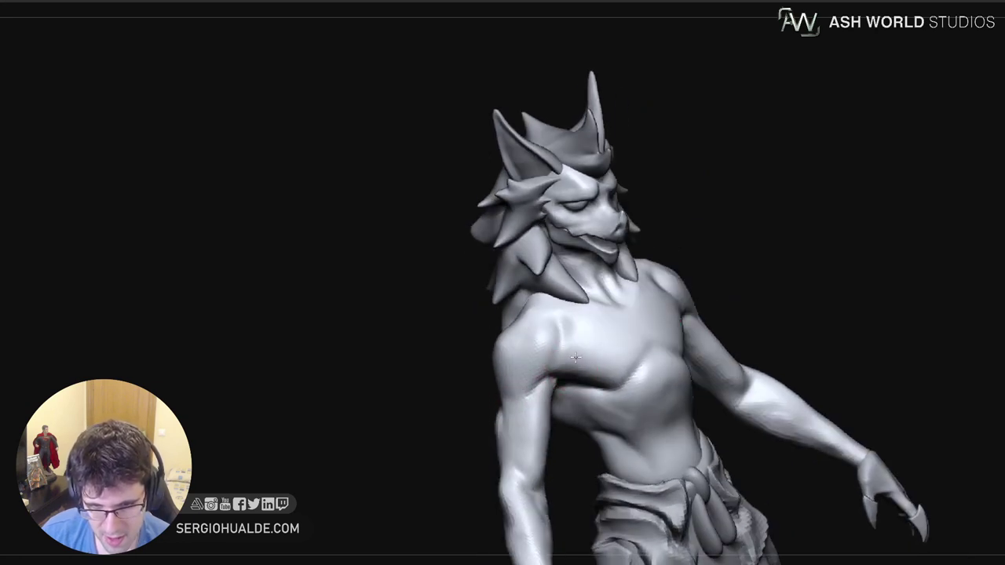
# Build up the pectoral muscles and sharpen the crease along their lower edge
pyautogui.moveTo(634, 346); pyautogui.dragTo(608, 365, button='right')
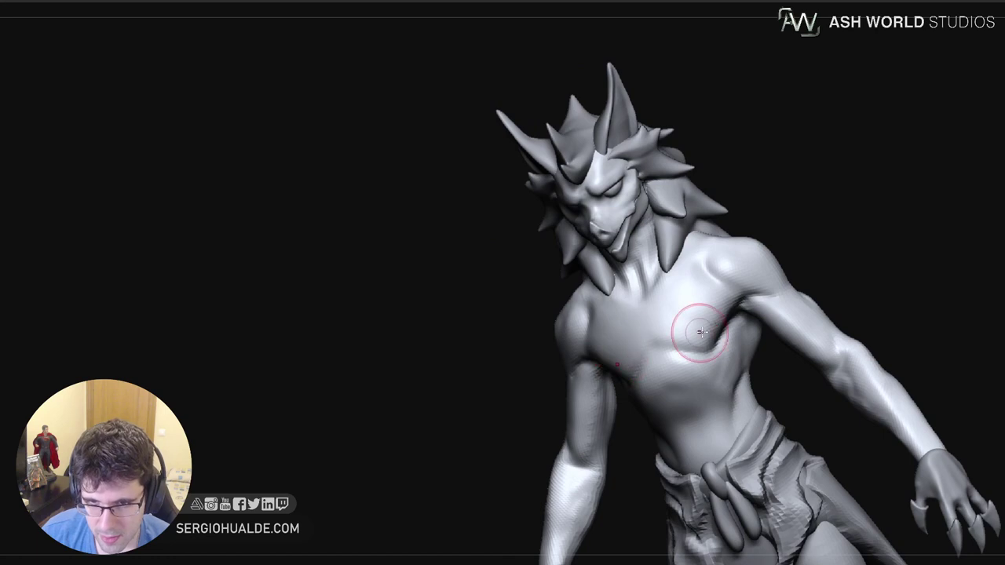
pyautogui.moveTo(702, 331); pyautogui.dragTo(746, 316, button='right')
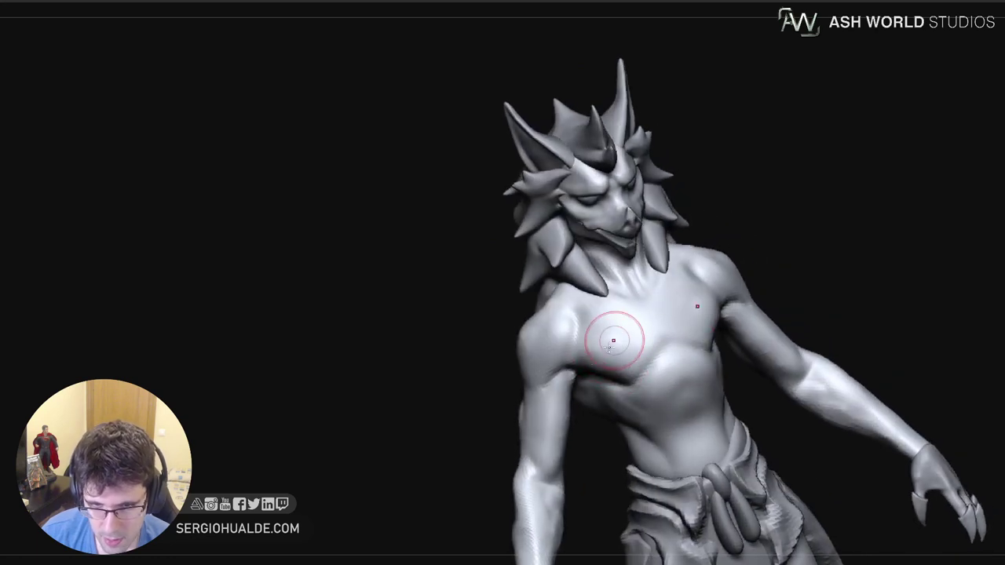
pyautogui.moveTo(626, 359)
pyautogui.mouseDown(button='right')
pyautogui.moveTo(603, 360)
pyautogui.moveTo(620, 370)
pyautogui.mouseUp(button='right')
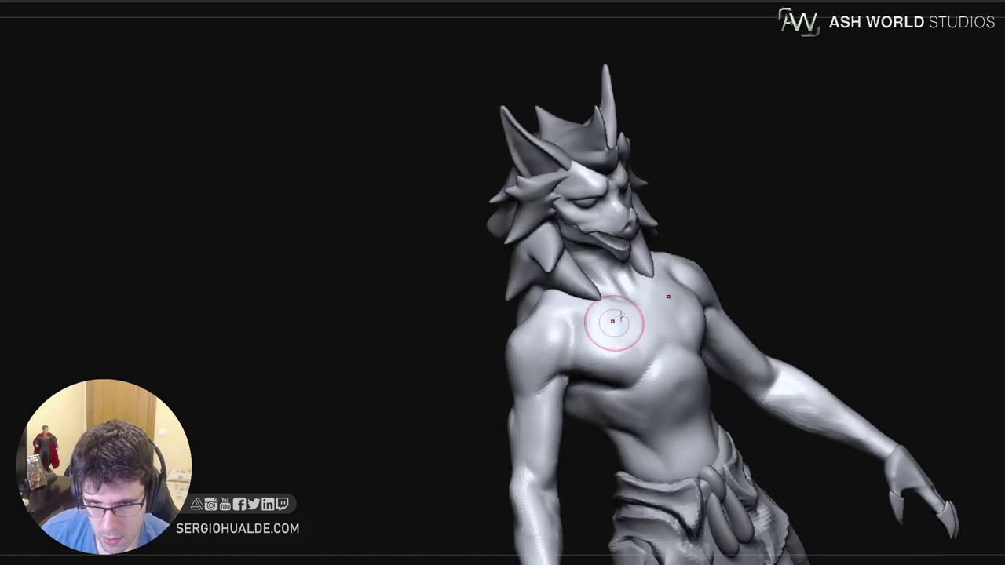
pyautogui.moveTo(653, 320); pyautogui.dragTo(631, 335, button='right')
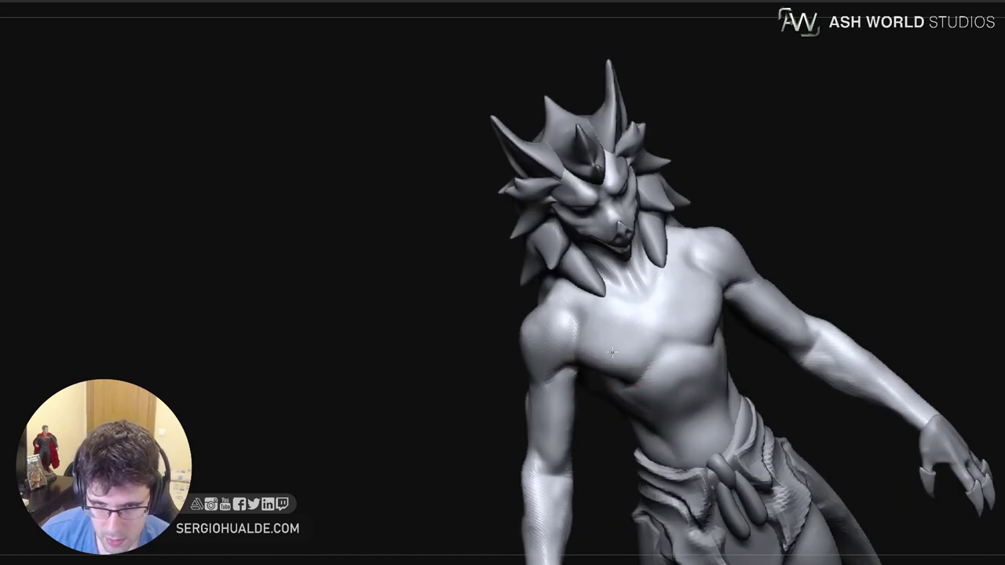
pyautogui.moveTo(636, 338); pyautogui.dragTo(640, 332, button='right')
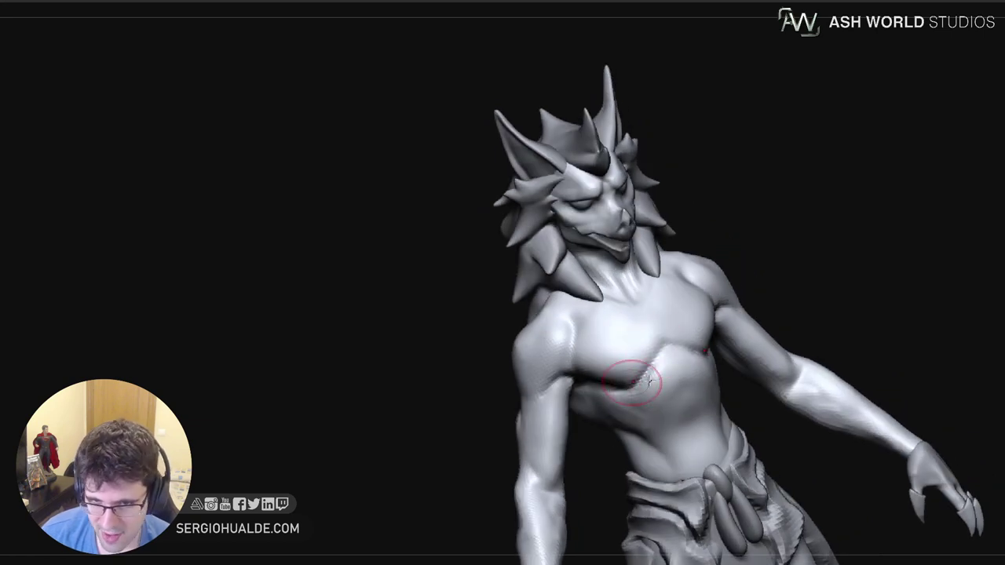
pyautogui.moveTo(650, 381)
pyautogui.mouseDown(button='right')
pyautogui.moveTo(671, 348)
pyautogui.moveTo(689, 358)
pyautogui.mouseUp(button='right')
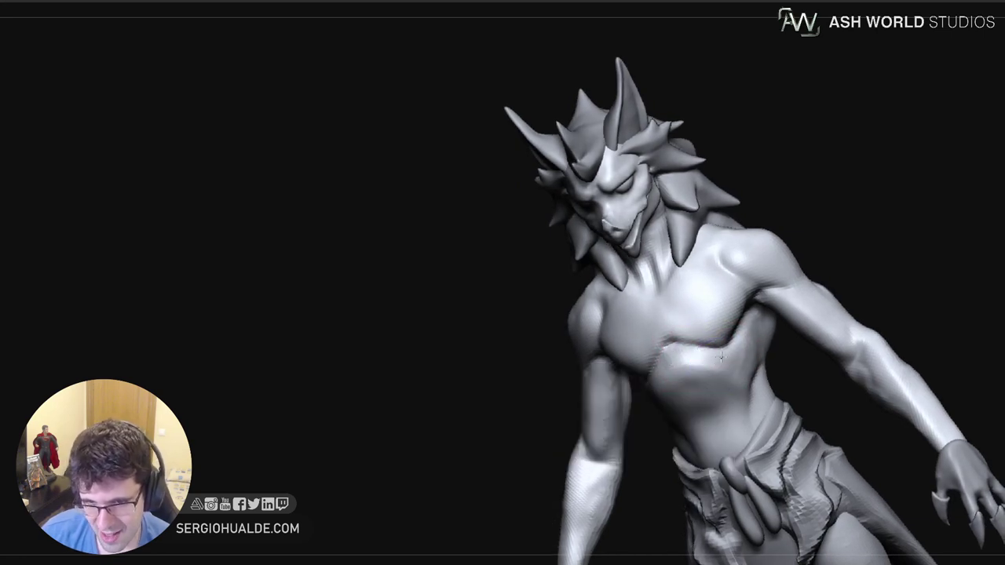
pyautogui.moveTo(726, 325); pyautogui.dragTo(709, 348, button='right')
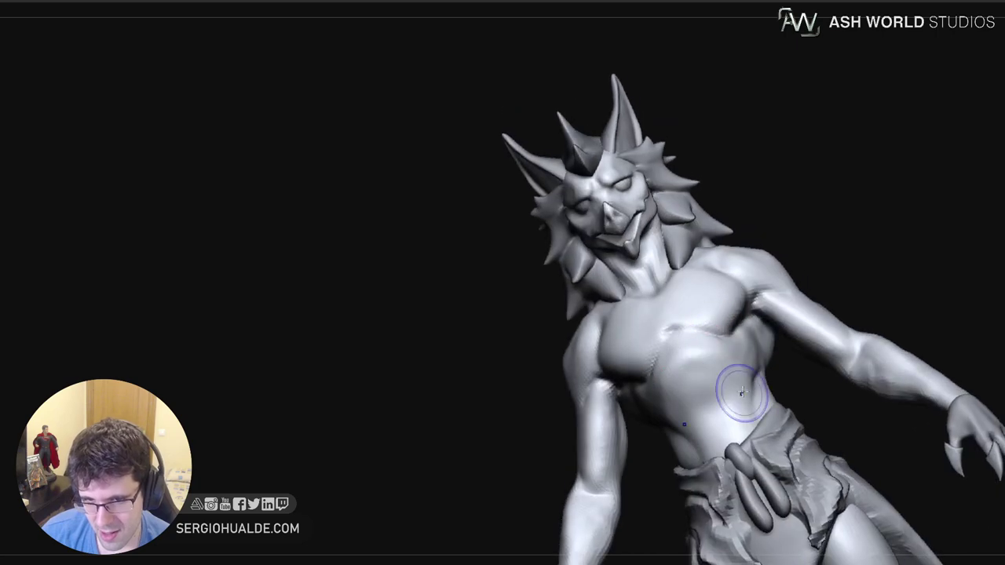
# Shape and smooth the rib cage and flanks below the chest, checking them on the whole figure
pyautogui.moveTo(740, 392)
pyautogui.mouseDown(button='right')
pyautogui.moveTo(727, 401)
pyautogui.moveTo(708, 389)
pyautogui.moveTo(763, 366)
pyautogui.moveTo(755, 394)
pyautogui.moveTo(733, 392)
pyautogui.moveTo(727, 369)
pyautogui.moveTo(720, 378)
pyautogui.mouseUp(button='right')
pyautogui.press('s')
pyautogui.moveTo(706, 359)
pyautogui.mouseDown()
pyautogui.moveTo(722, 359)
pyautogui.moveTo(736, 382)
pyautogui.mouseUp()
pyautogui.keyDown('ctrl'); pyautogui.moveTo(737, 384); pyautogui.dragTo(748, 306, button='right'); pyautogui.keyUp('ctrl')
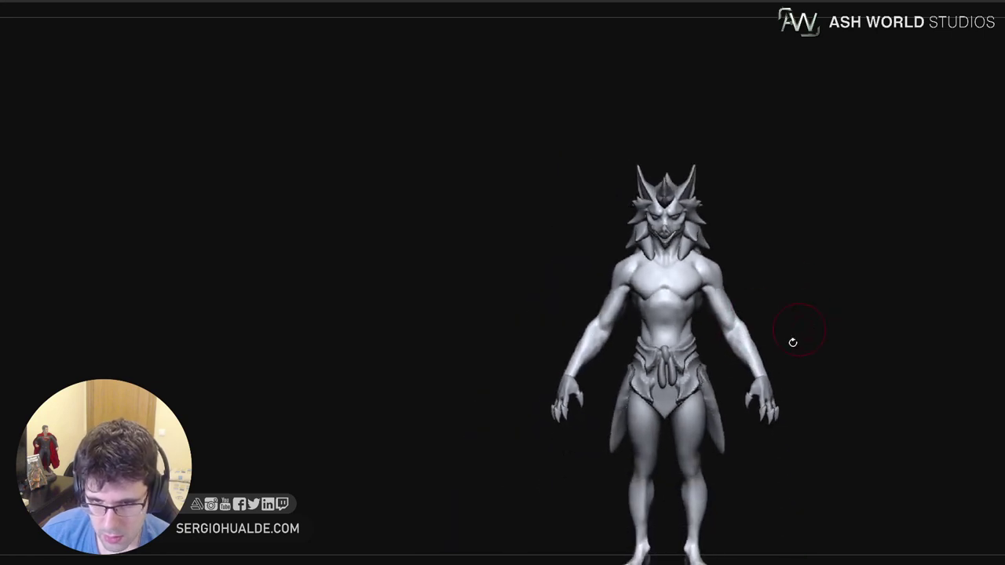
pyautogui.moveTo(802, 355)
pyautogui.keyDown('alt'); pyautogui.mouseDown(button='right')
pyautogui.moveTo(800, 313)
pyautogui.moveTo(812, 309)
pyautogui.mouseUp(button='right'); pyautogui.keyUp('alt')
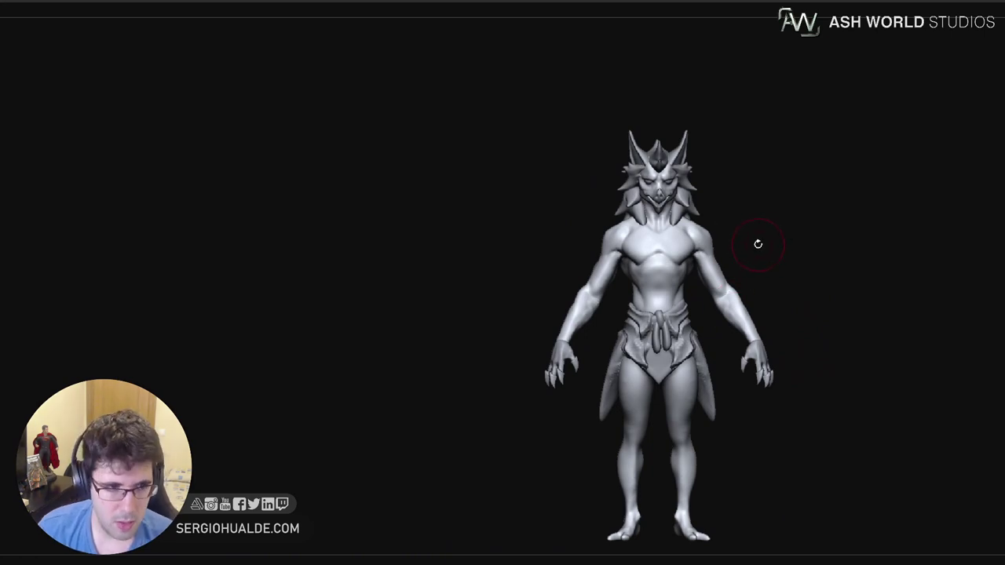
pyautogui.keyDown('alt'); pyautogui.moveTo(702, 443); pyautogui.dragTo(674, 375, button='right'); pyautogui.keyUp('alt')
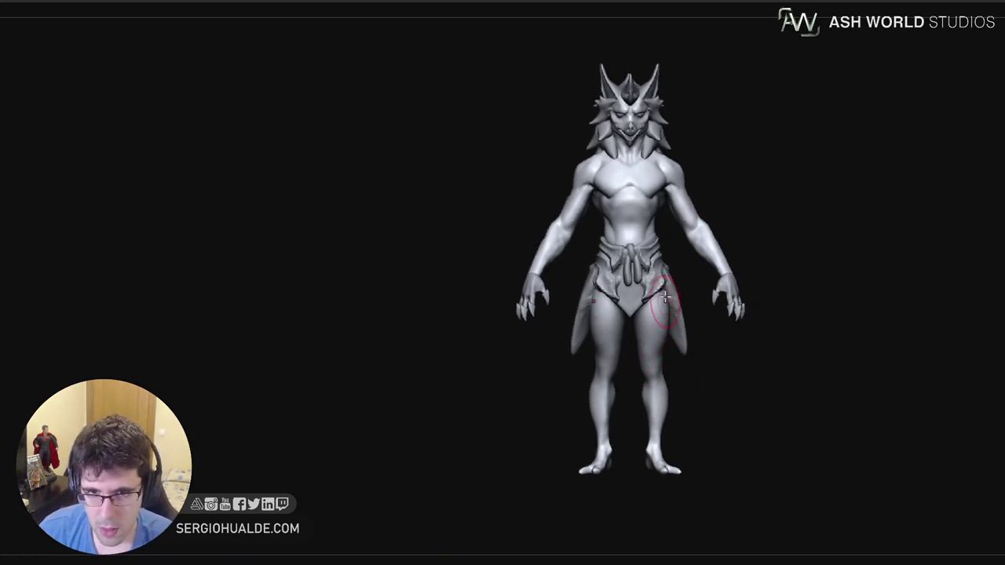
pyautogui.keyDown('ctrl'); pyautogui.moveTo(659, 234); pyautogui.dragTo(652, 257, button='right'); pyautogui.keyUp('ctrl')
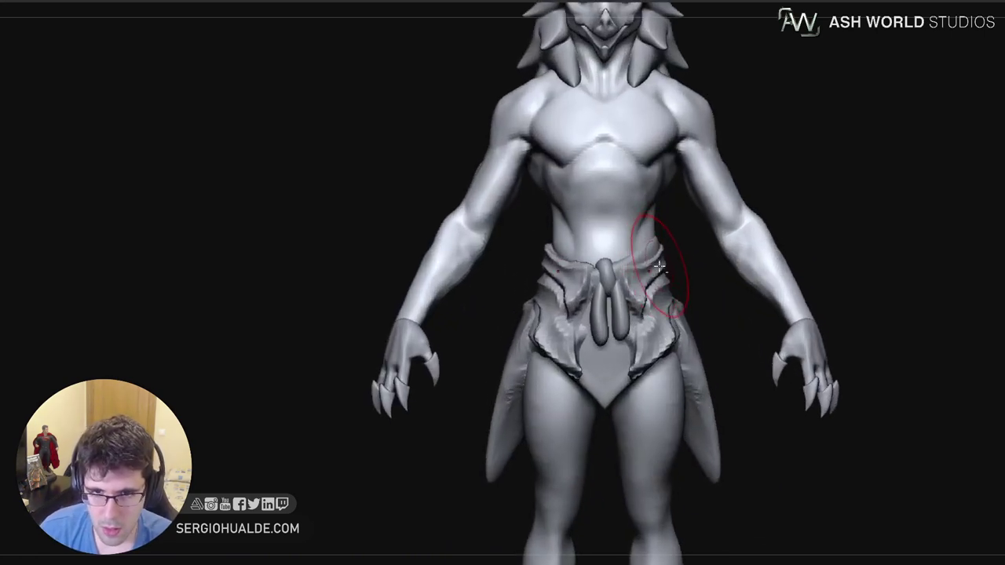
# Select all the loincloth pieces, including the side panels, knot and undergarment, and raise them together higher on the waist
pyautogui.keyDown('alt'); pyautogui.click(660, 264); pyautogui.keyUp('alt')
pyautogui.press('w')
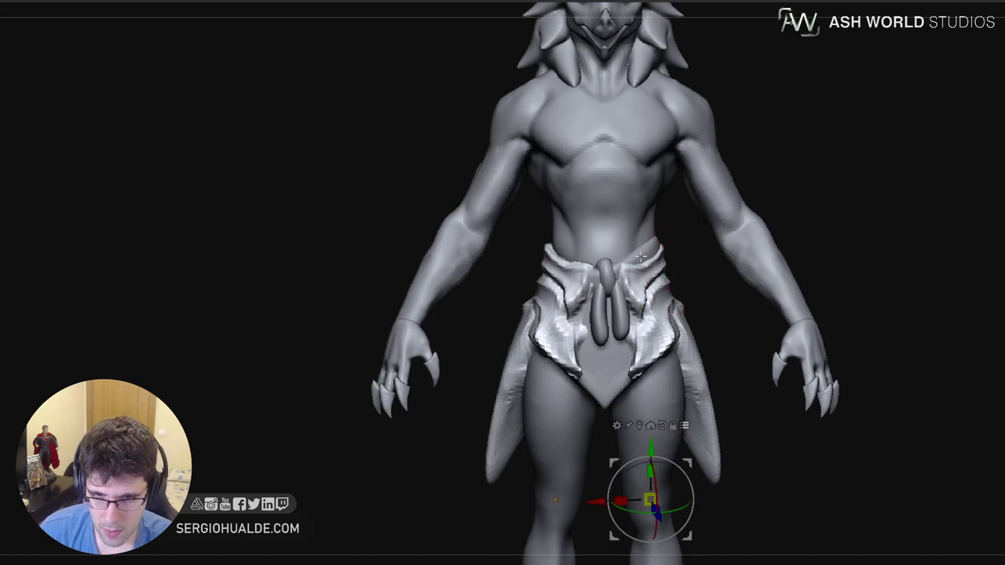
pyautogui.keyDown('ctrl'); pyautogui.keyDown('shift'); pyautogui.click(650, 271); pyautogui.keyUp('shift'); pyautogui.keyUp('ctrl')
pyautogui.keyDown('ctrl'); pyautogui.keyDown('shift'); pyautogui.click(647, 254); pyautogui.keyUp('shift'); pyautogui.keyUp('ctrl')
pyautogui.keyDown('ctrl'); pyautogui.keyDown('shift'); pyautogui.click(608, 274); pyautogui.keyUp('shift'); pyautogui.keyUp('ctrl')
pyautogui.keyDown('ctrl'); pyautogui.keyDown('shift'); pyautogui.click(620, 299); pyautogui.keyUp('shift'); pyautogui.keyUp('ctrl')
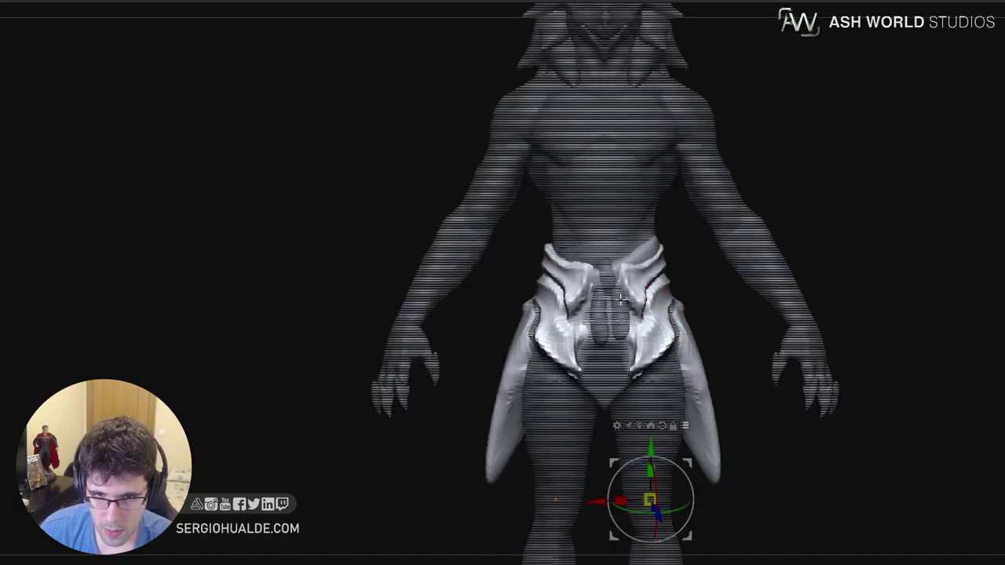
pyautogui.keyDown('ctrl'); pyautogui.keyDown('shift'); pyautogui.click(620, 310); pyautogui.keyUp('shift'); pyautogui.keyUp('ctrl')
pyautogui.keyDown('ctrl'); pyautogui.keyDown('shift'); pyautogui.click(614, 363); pyautogui.keyUp('shift'); pyautogui.keyUp('ctrl')
pyautogui.keyDown('ctrl'); pyautogui.moveTo(640, 359); pyautogui.dragTo(631, 307, button='right'); pyautogui.keyUp('ctrl')
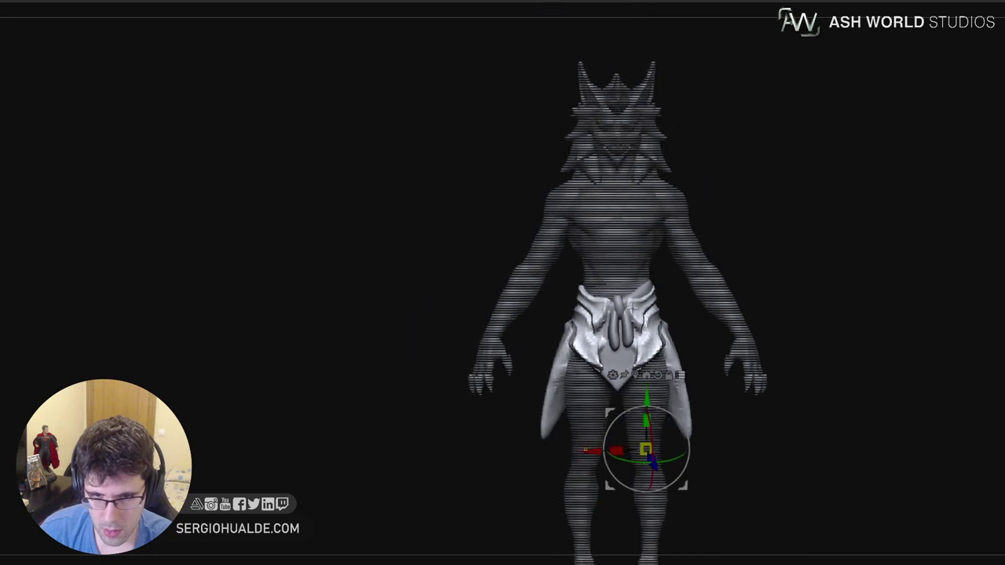
pyautogui.click(659, 375)
pyautogui.moveTo(650, 391); pyautogui.dragTo(645, 379)
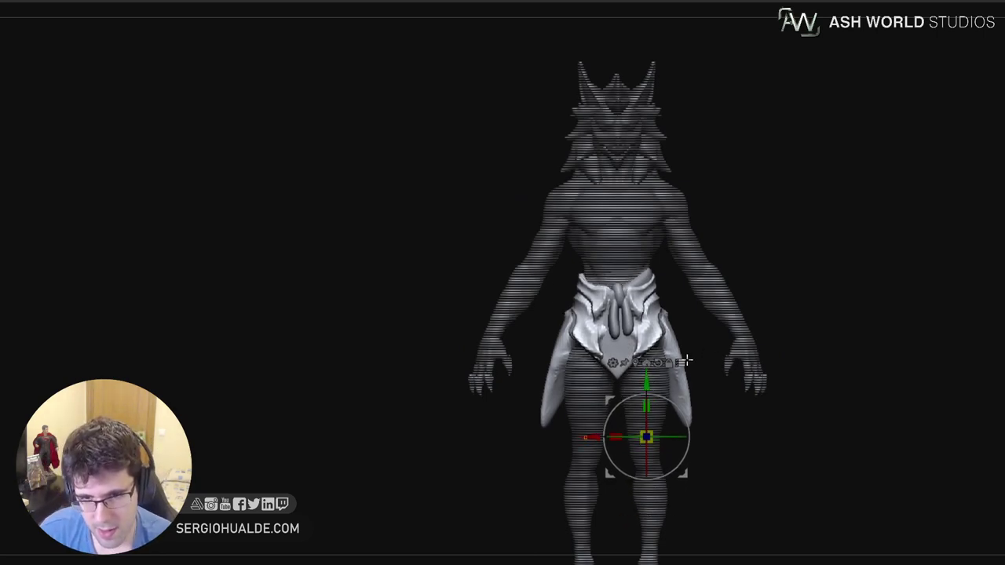
pyautogui.moveTo(700, 350); pyautogui.dragTo(695, 325)
pyautogui.press('q')
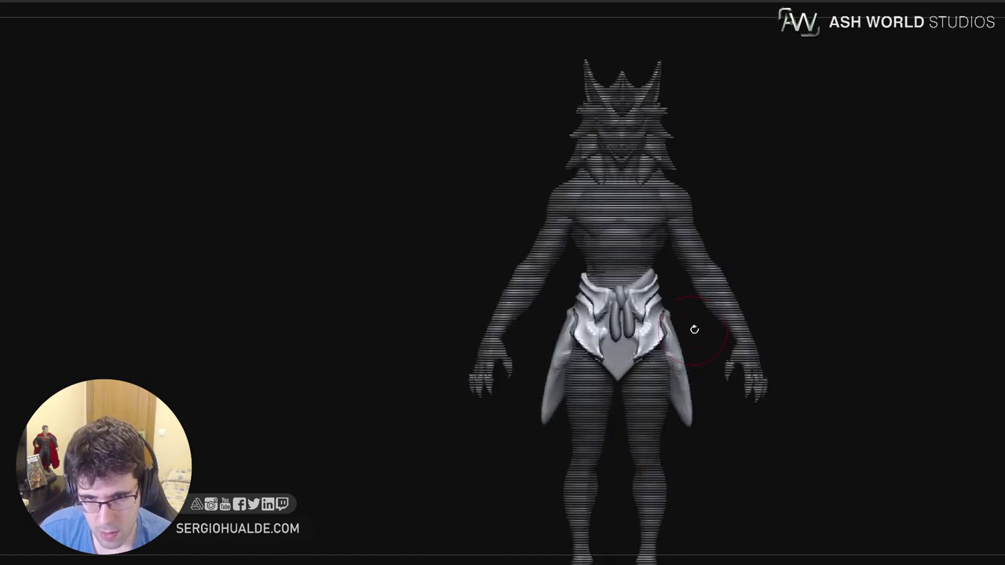
pyautogui.keyDown('shift'); pyautogui.moveTo(770, 312); pyautogui.dragTo(787, 287); pyautogui.keyUp('shift')
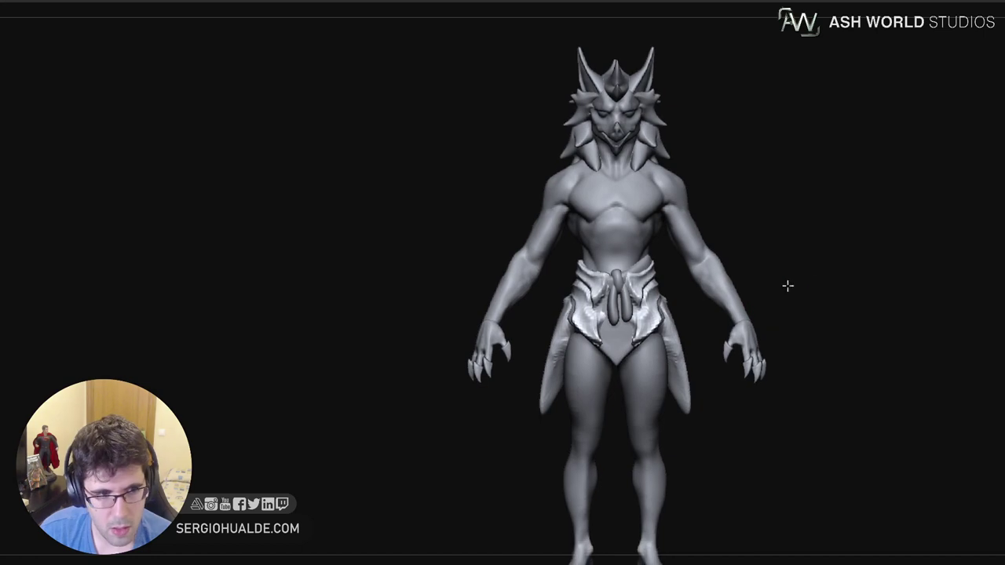
# Select the hands and claws together and rotate them at the wrists so they appear narrower from the front
pyautogui.press('w')
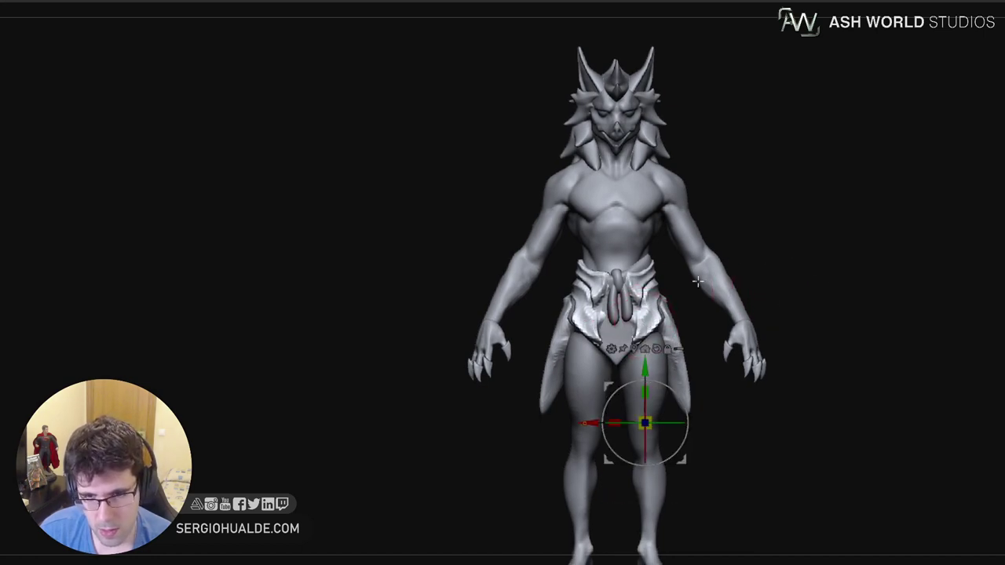
pyautogui.press('q')
pyautogui.keyDown('ctrl'); pyautogui.moveTo(666, 353); pyautogui.dragTo(672, 296, button='right'); pyautogui.keyUp('ctrl')
pyautogui.moveTo(730, 266)
pyautogui.mouseDown()
pyautogui.moveTo(711, 274)
pyautogui.moveTo(725, 282)
pyautogui.mouseUp()
pyautogui.keyDown('ctrl'); pyautogui.moveTo(698, 318); pyautogui.dragTo(749, 362, button='right'); pyautogui.keyUp('ctrl')
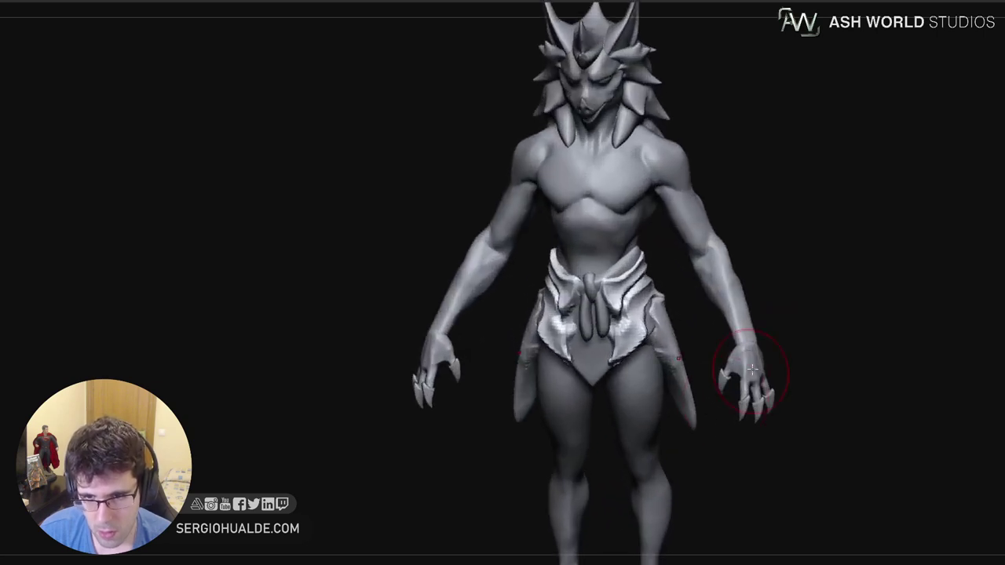
pyautogui.keyDown('alt'); pyautogui.click(752, 361); pyautogui.keyUp('alt')
pyautogui.click(785, 288)
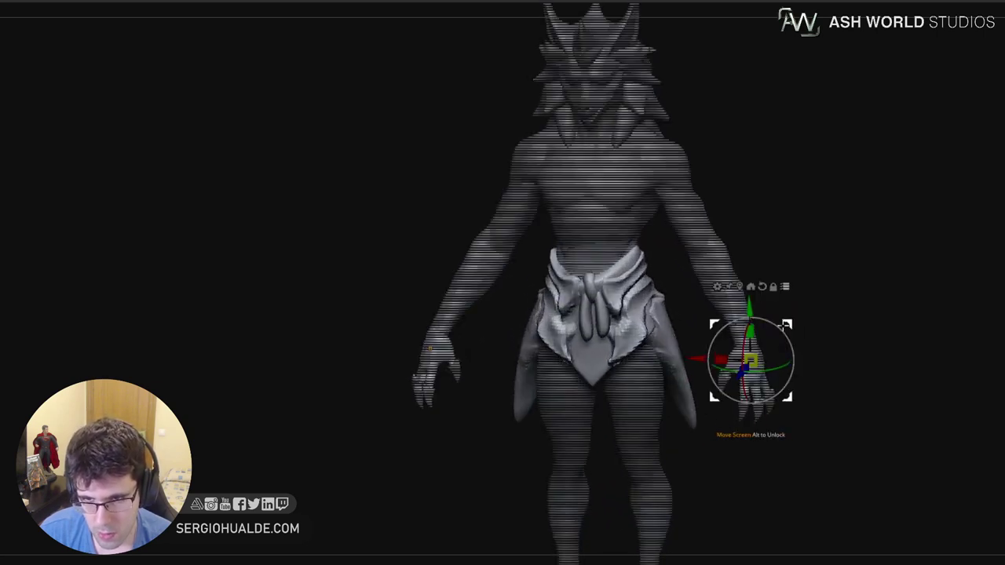
pyautogui.keyDown('ctrl'); pyautogui.keyDown('shift'); pyautogui.click(820, 348); pyautogui.keyUp('shift'); pyautogui.keyUp('ctrl')
pyautogui.keyDown('ctrl'); pyautogui.keyDown('shift'); pyautogui.click(758, 363); pyautogui.keyUp('shift'); pyautogui.keyUp('ctrl')
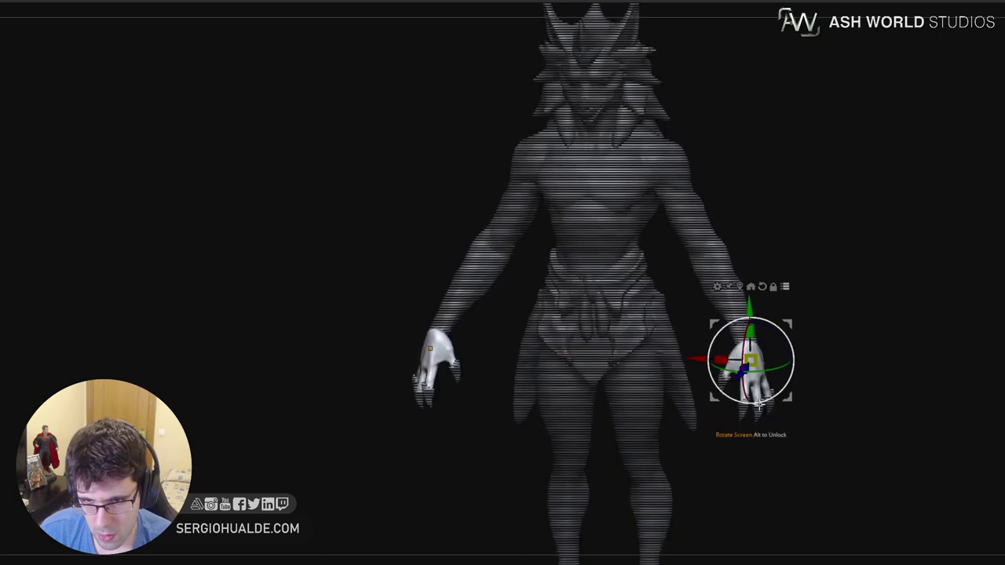
pyautogui.keyDown('ctrl'); pyautogui.keyDown('shift'); pyautogui.click(759, 408); pyautogui.keyUp('shift'); pyautogui.keyUp('ctrl')
pyautogui.keyDown('shift'); pyautogui.moveTo(761, 405); pyautogui.dragTo(740, 359, button='right'); pyautogui.keyUp('shift')
pyautogui.keyDown('alt'); pyautogui.moveTo(739, 366); pyautogui.dragTo(758, 356); pyautogui.keyUp('alt')
pyautogui.moveTo(762, 335); pyautogui.dragTo(737, 340, button='right')
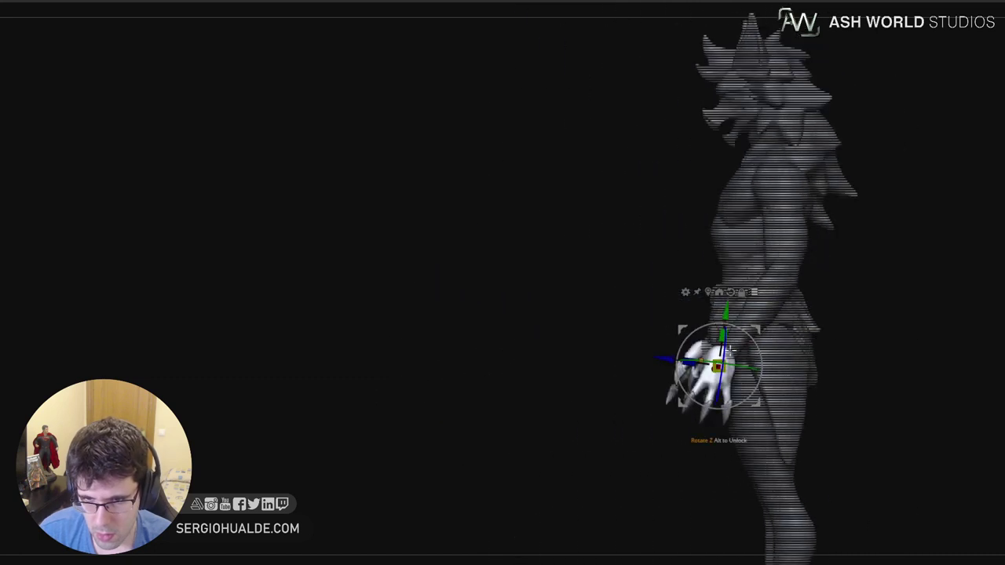
pyautogui.moveTo(728, 361); pyautogui.dragTo(710, 374)
pyautogui.moveTo(710, 374)
pyautogui.keyDown('shift'); pyautogui.mouseDown(button='right')
pyautogui.moveTo(665, 369)
pyautogui.moveTo(778, 385)
pyautogui.mouseUp(button='right'); pyautogui.keyUp('shift')
pyautogui.click(756, 292)
pyautogui.press('q')
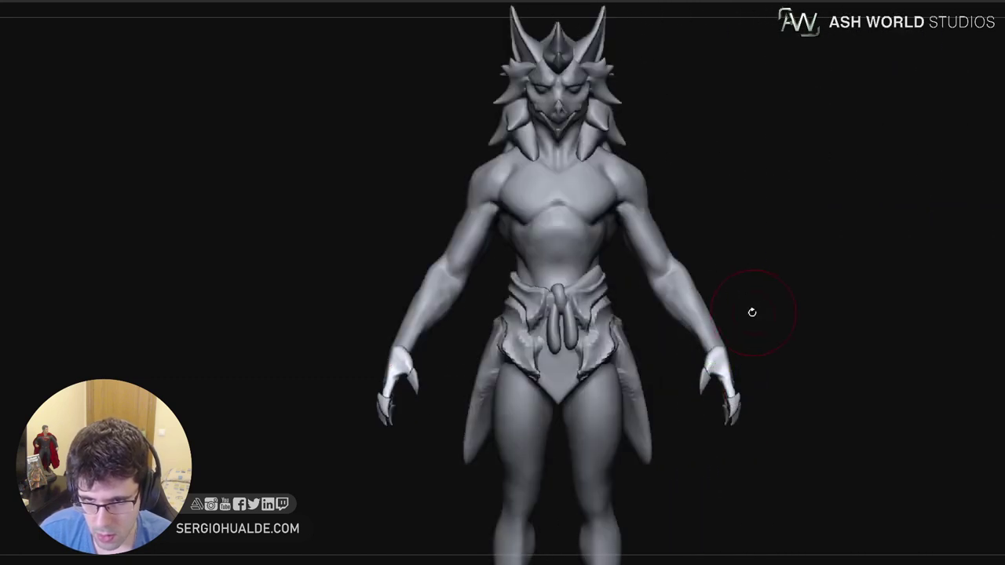
# Examine the repositioned hands and loincloth against the whole figure from the front and at an angle
pyautogui.keyDown('alt'); pyautogui.moveTo(717, 342); pyautogui.dragTo(769, 333, button='right'); pyautogui.keyUp('alt')
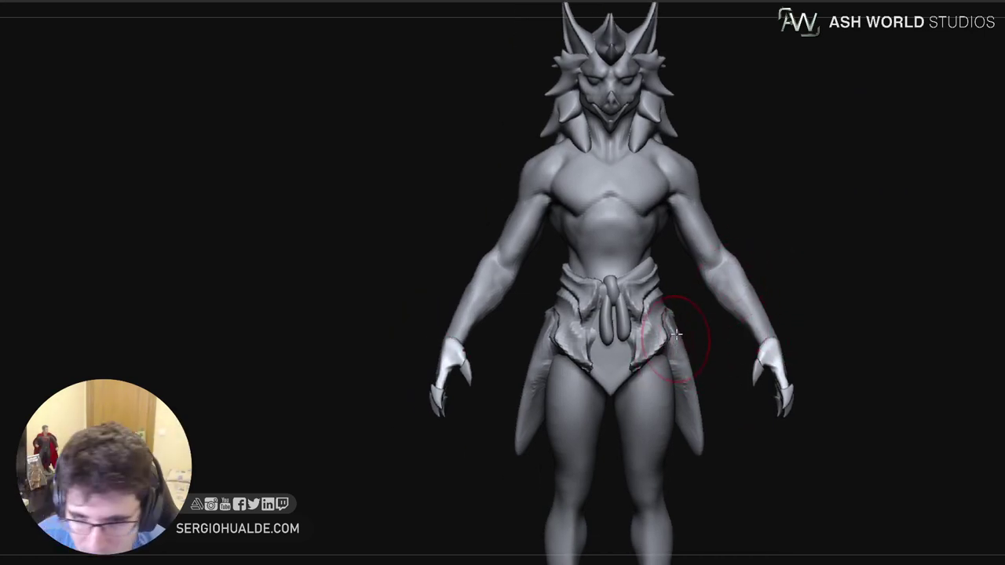
pyautogui.moveTo(818, 265); pyautogui.dragTo(791, 274, button='right')
pyautogui.keyDown('ctrl'); pyautogui.moveTo(726, 317); pyautogui.dragTo(709, 299, button='right'); pyautogui.keyUp('ctrl')
pyautogui.keyDown('shift'); pyautogui.moveTo(709, 299); pyautogui.dragTo(719, 307, button='right'); pyautogui.keyUp('shift')
pyautogui.moveTo(780, 241); pyautogui.dragTo(757, 248)
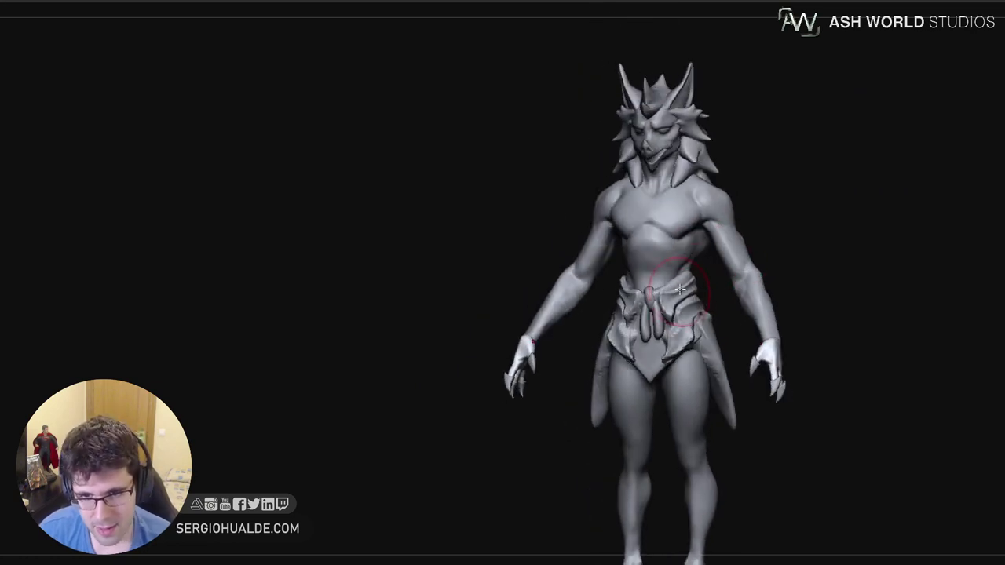
pyautogui.keyDown('shift'); pyautogui.moveTo(682, 292); pyautogui.dragTo(693, 236, button='right'); pyautogui.keyUp('shift')
pyautogui.keyDown('ctrl'); pyautogui.moveTo(679, 332); pyautogui.dragTo(672, 307, button='right'); pyautogui.keyUp('ctrl')
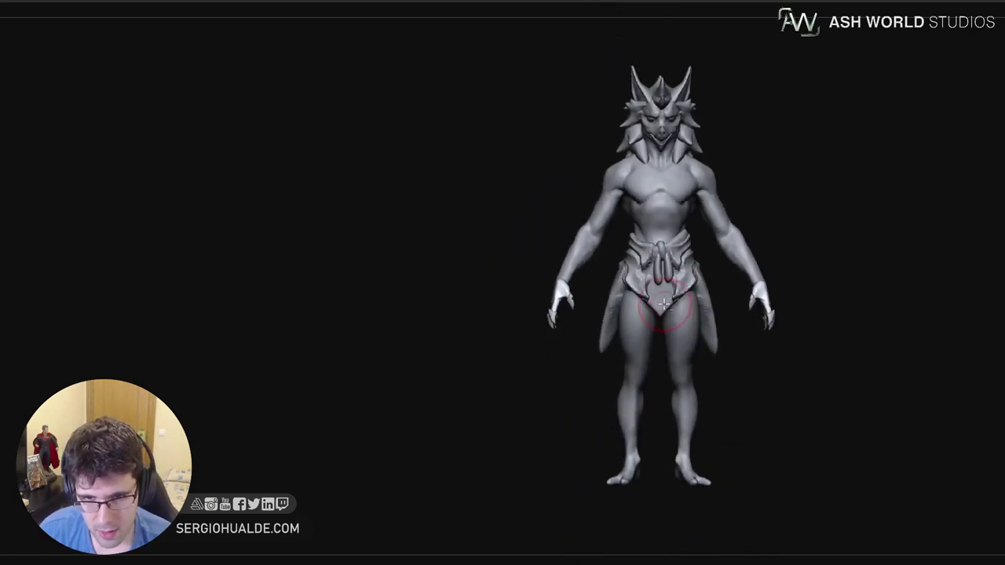
# Select the undergarment and pull its front lower edge into a broader, deeper point between the thighs
pyautogui.keyDown('alt'); pyautogui.click(668, 302); pyautogui.keyUp('alt')
pyautogui.hotkey('alt', 'shift', 's')
pyautogui.hotkey('alt', 'shift', 's')
pyautogui.keyDown('ctrl'); pyautogui.moveTo(690, 265); pyautogui.dragTo(680, 309, button='right'); pyautogui.keyUp('ctrl')
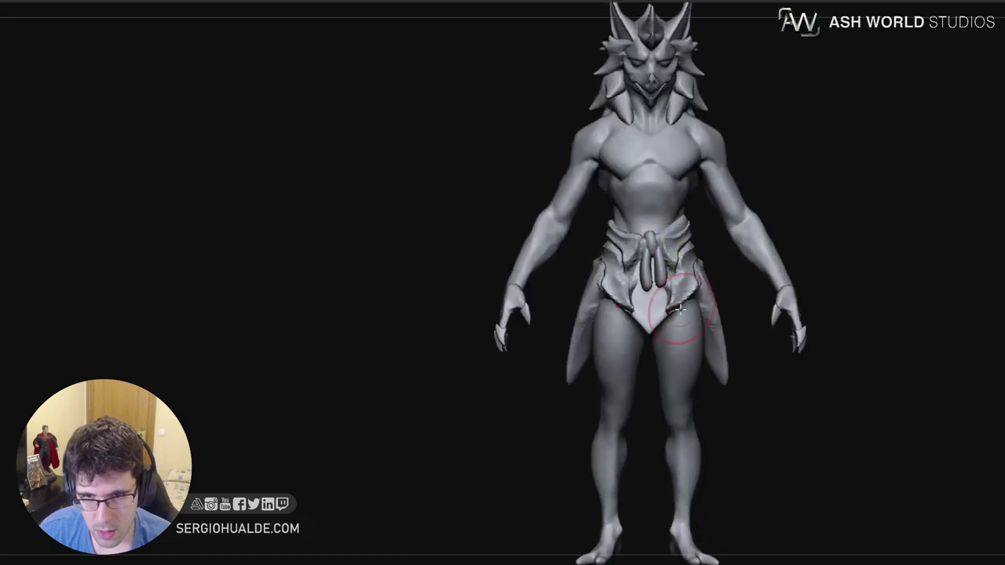
pyautogui.keyDown('ctrl'); pyautogui.keyDown('shift'); pyautogui.click(686, 313); pyautogui.keyUp('shift'); pyautogui.keyUp('ctrl')
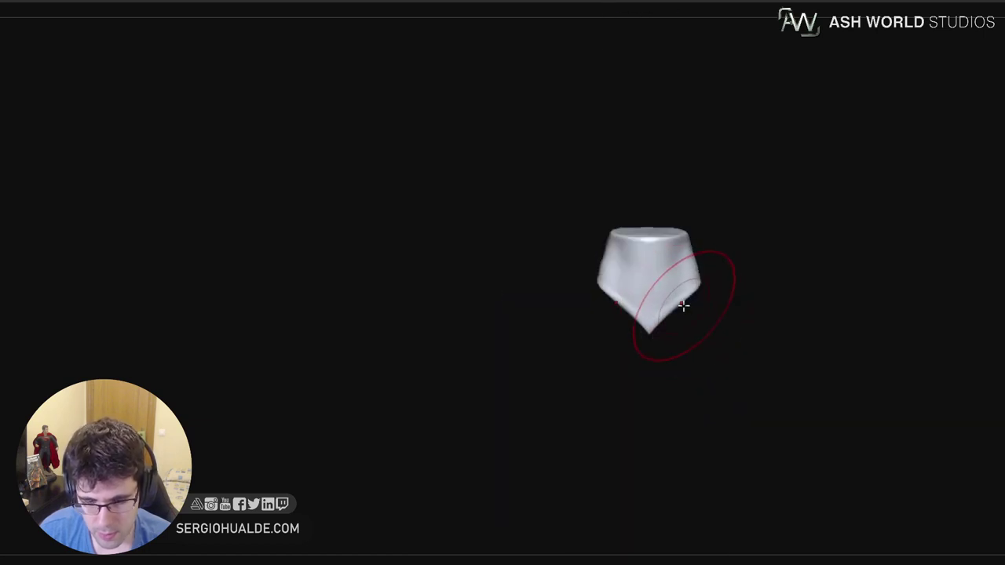
pyautogui.keyDown('ctrl'); pyautogui.keyDown('shift'); pyautogui.click(691, 308); pyautogui.keyUp('shift'); pyautogui.keyUp('ctrl')
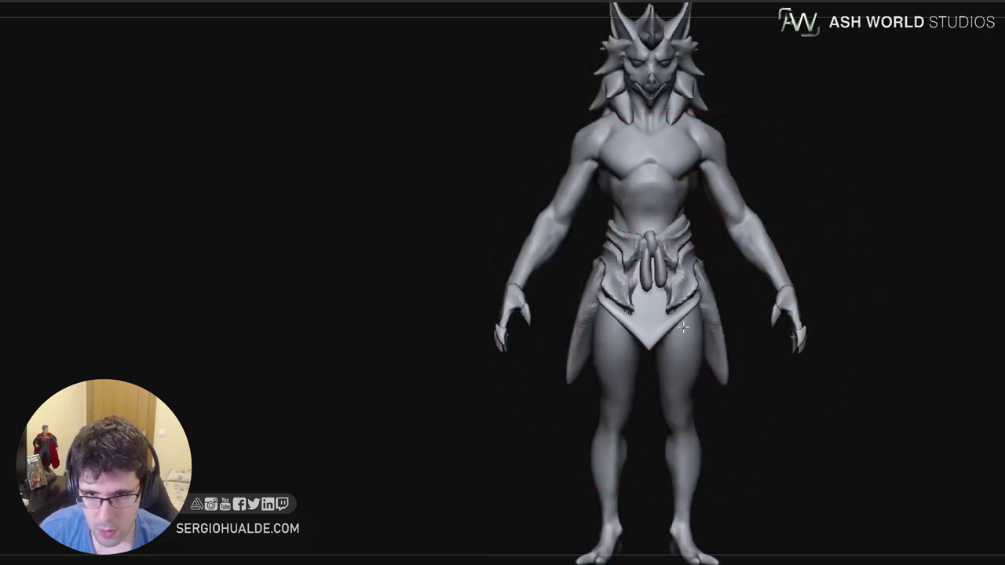
# Isolate the undergarment and shape its back and side edges, then restore the whole figure
pyautogui.moveTo(689, 327); pyautogui.dragTo(653, 328, button='right')
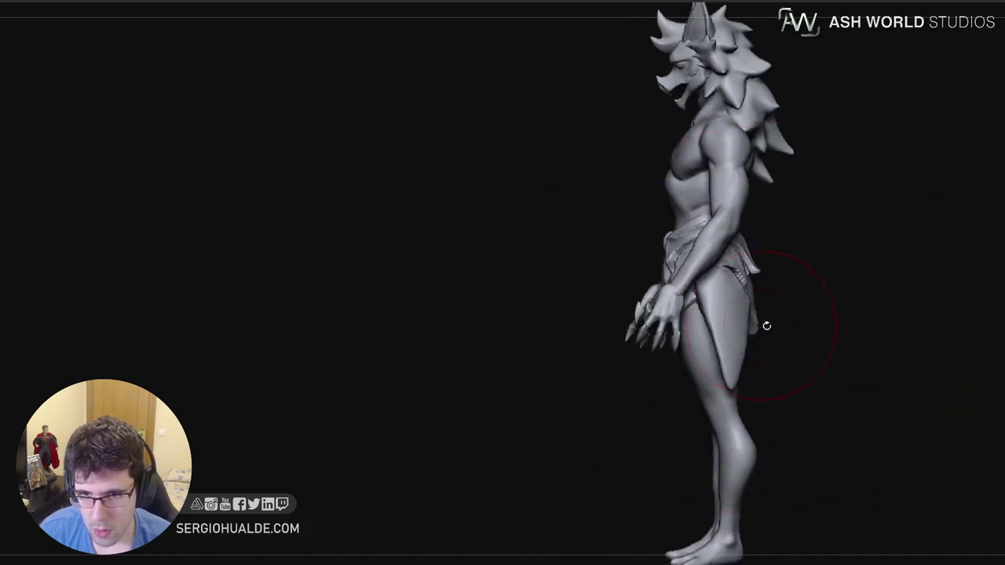
pyautogui.moveTo(765, 325)
pyautogui.mouseDown(button='right')
pyautogui.moveTo(733, 320)
pyautogui.moveTo(754, 295)
pyautogui.mouseUp(button='right')
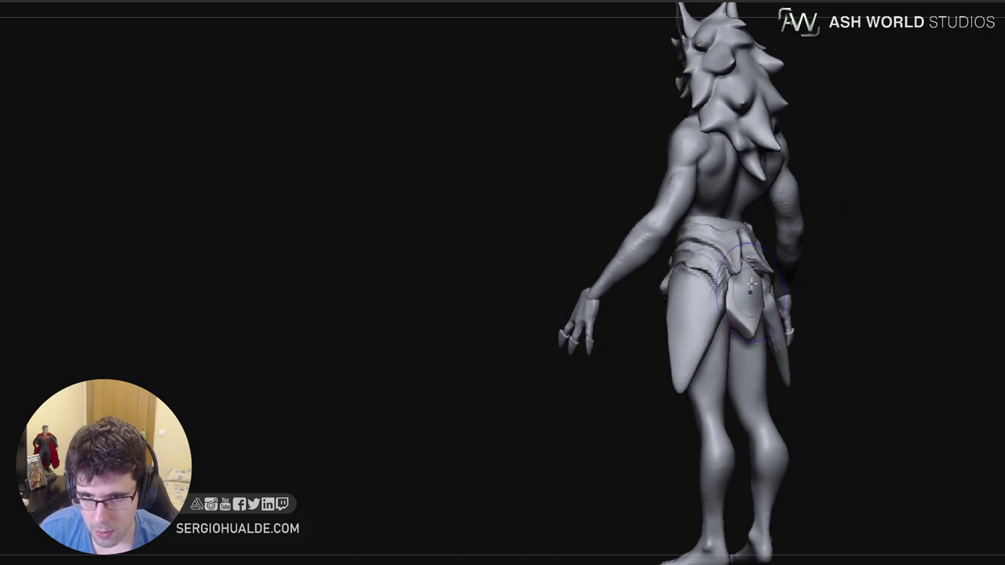
pyautogui.moveTo(750, 322); pyautogui.dragTo(728, 343, button='right')
pyautogui.keyDown('ctrl'); pyautogui.keyDown('shift'); pyautogui.click(740, 307); pyautogui.keyUp('shift'); pyautogui.keyUp('ctrl')
pyautogui.moveTo(740, 305)
pyautogui.mouseDown(button='right')
pyautogui.moveTo(840, 298)
pyautogui.moveTo(749, 291)
pyautogui.mouseUp(button='right')
pyautogui.moveTo(750, 290); pyautogui.dragTo(728, 295)
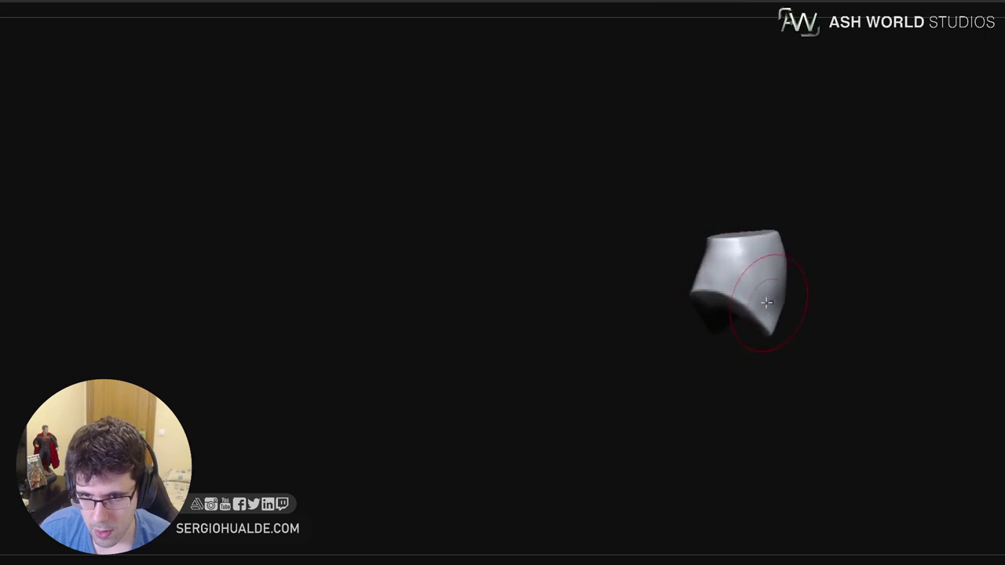
pyautogui.moveTo(773, 281); pyautogui.dragTo(773, 291, button='right')
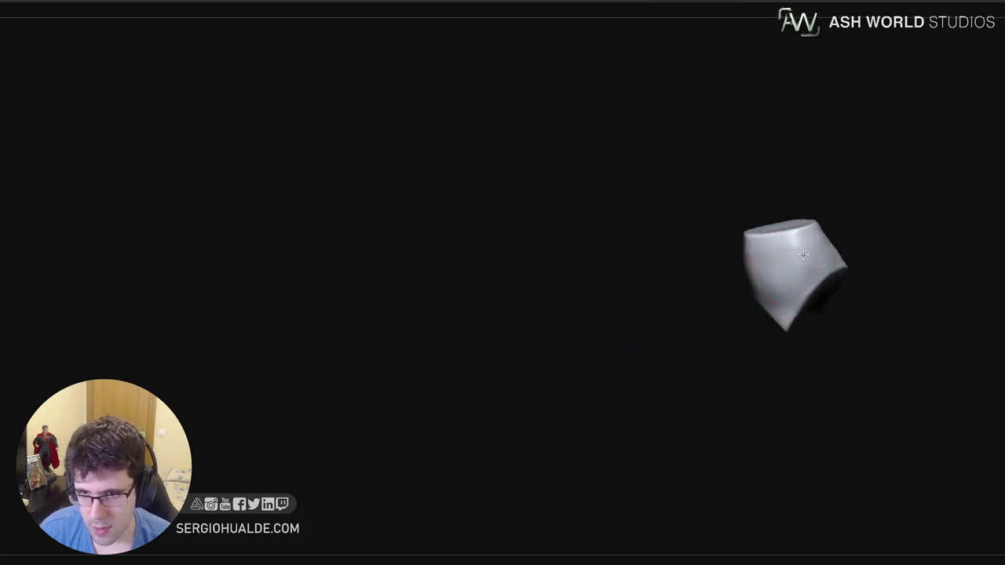
pyautogui.moveTo(830, 265); pyautogui.dragTo(832, 276, button='right')
pyautogui.keyDown('ctrl'); pyautogui.keyDown('shift'); pyautogui.click(834, 277); pyautogui.keyUp('shift'); pyautogui.keyUp('ctrl')
# Adjust the undergarment's lower edge around the thighs from below, checking it both isolated and on the figure
pyautogui.moveTo(758, 319)
pyautogui.mouseDown(button='right')
pyautogui.moveTo(786, 322)
pyautogui.moveTo(762, 239)
pyautogui.moveTo(722, 323)
pyautogui.mouseUp(button='right')
pyautogui.moveTo(722, 323); pyautogui.dragTo(718, 303)
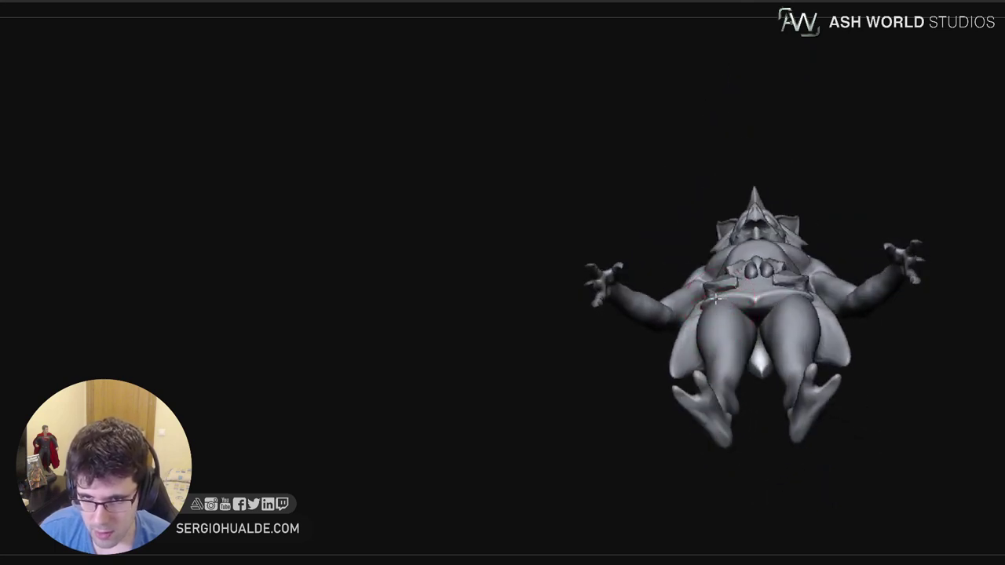
pyautogui.moveTo(711, 300)
pyautogui.mouseDown(button='right')
pyautogui.moveTo(836, 329)
pyautogui.moveTo(816, 304)
pyautogui.moveTo(783, 310)
pyautogui.mouseUp(button='right')
pyautogui.hotkey('ctrl', 'shift', 's')
pyautogui.press('s')
pyautogui.moveTo(795, 304); pyautogui.dragTo(788, 304)
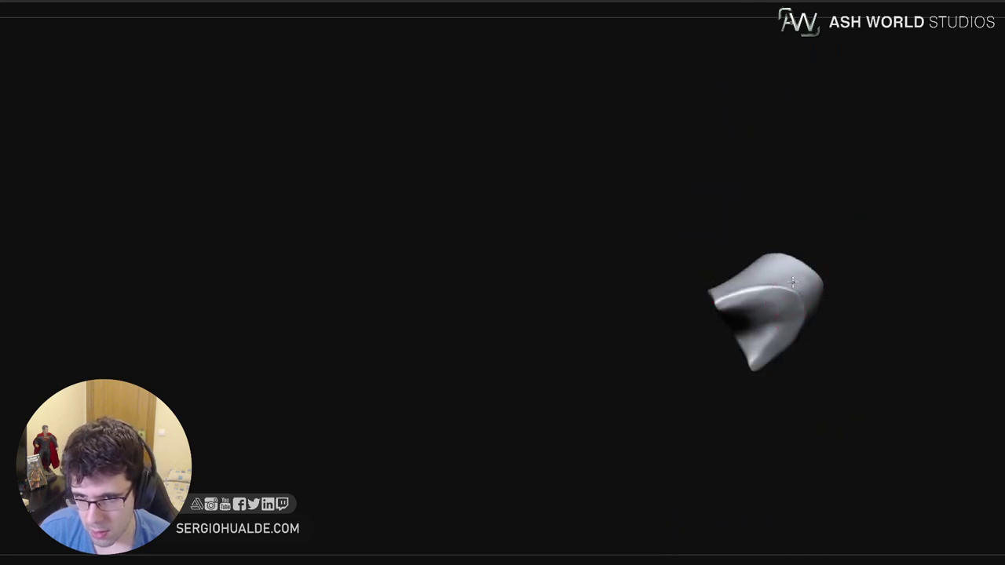
pyautogui.moveTo(798, 282)
pyautogui.mouseDown(button='right')
pyautogui.moveTo(780, 354)
pyautogui.moveTo(758, 354)
pyautogui.moveTo(761, 384)
pyautogui.mouseUp(button='right')
pyautogui.hotkey('ctrl', 'shift', 's')
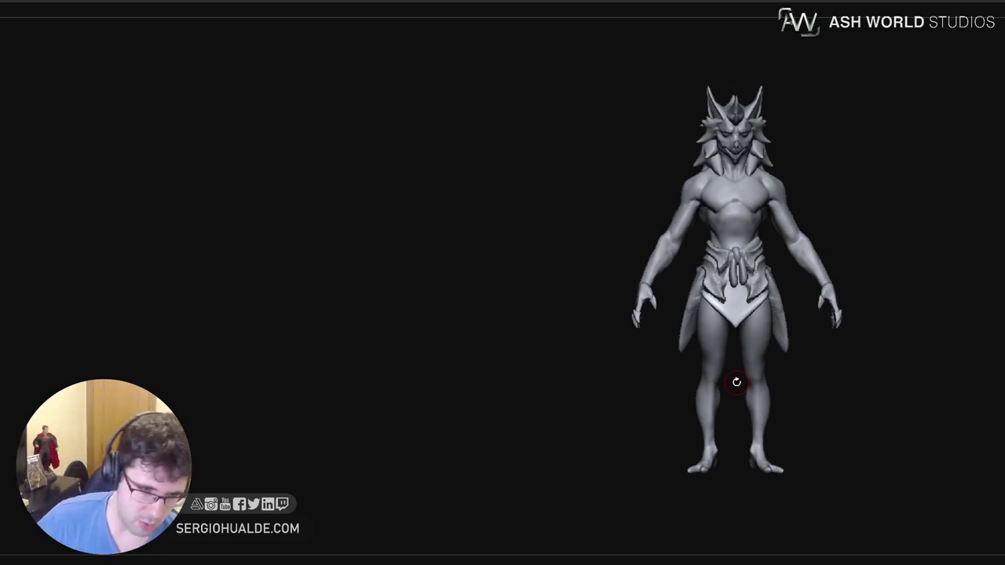
# Mask the body except for the legs, lengthen the legs vertically with the gizmo, and clear the mask
pyautogui.moveTo(837, 295); pyautogui.dragTo(822, 303, button='right')
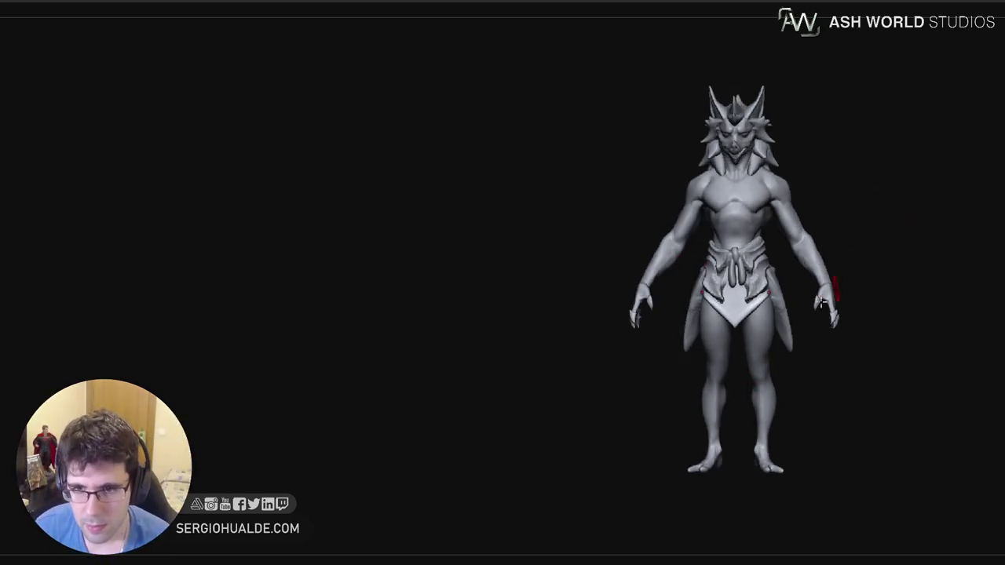
pyautogui.keyDown('alt'); pyautogui.click(762, 354); pyautogui.keyUp('alt')
pyautogui.keyDown('alt'); pyautogui.moveTo(762, 353); pyautogui.dragTo(738, 274, button='right'); pyautogui.keyUp('alt')
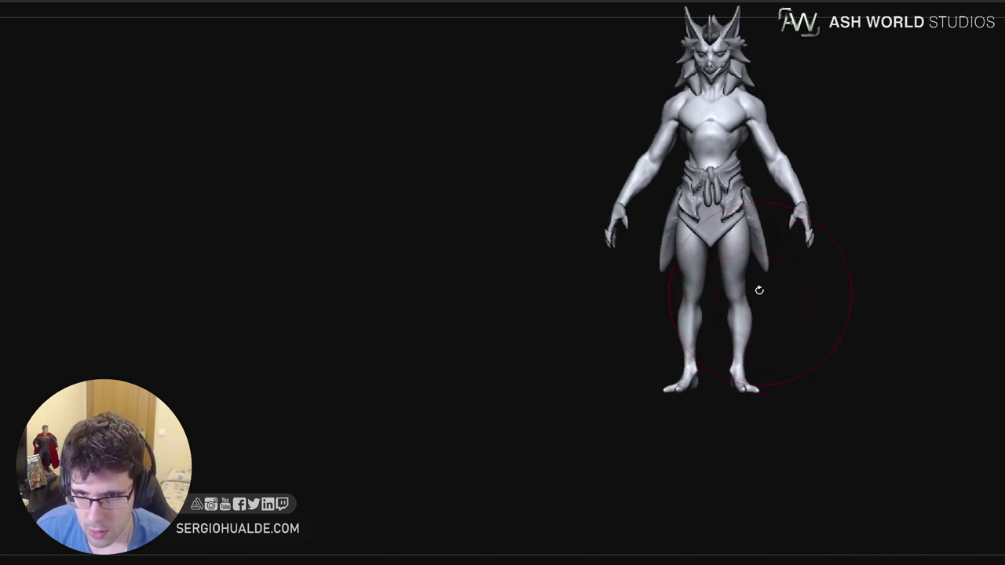
pyautogui.moveTo(758, 277)
pyautogui.keyDown('ctrl'); pyautogui.mouseDown()
pyautogui.moveTo(706, 274)
pyautogui.moveTo(768, 337)
pyautogui.mouseUp(); pyautogui.keyUp('ctrl')
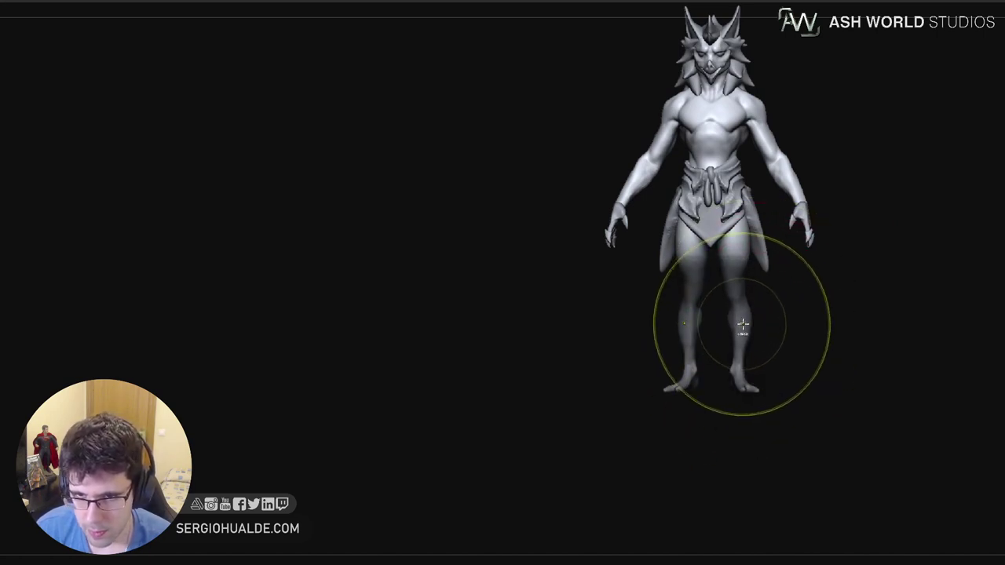
pyautogui.keyDown('ctrl'); pyautogui.click(742, 324); pyautogui.keyUp('ctrl')
pyautogui.keyDown('ctrl'); pyautogui.click(784, 312); pyautogui.keyUp('ctrl')
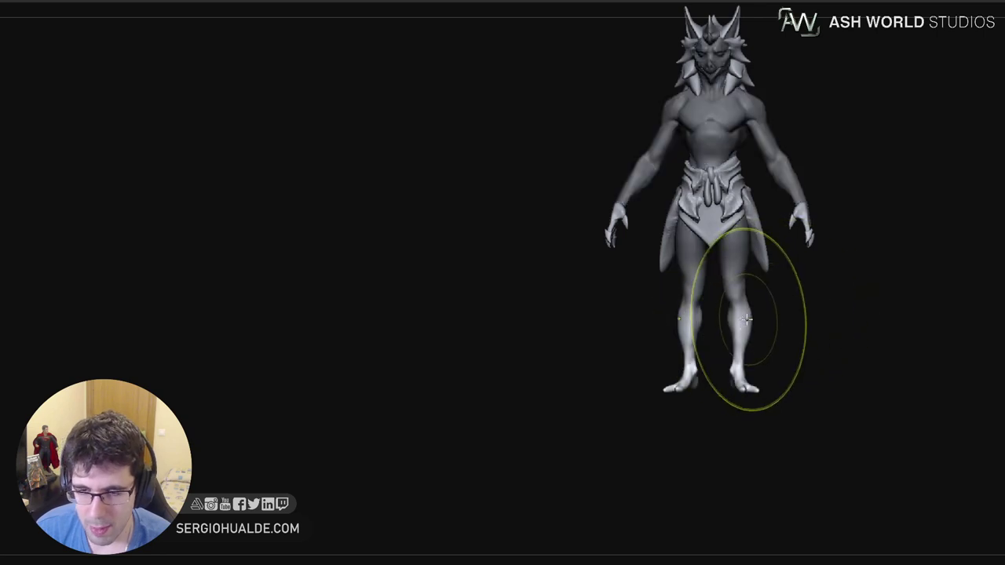
pyautogui.keyDown('shift'); pyautogui.moveTo(780, 307); pyautogui.dragTo(774, 301); pyautogui.keyUp('shift')
pyautogui.press('w')
pyautogui.keyDown('alt'); pyautogui.click(747, 214); pyautogui.keyUp('alt')
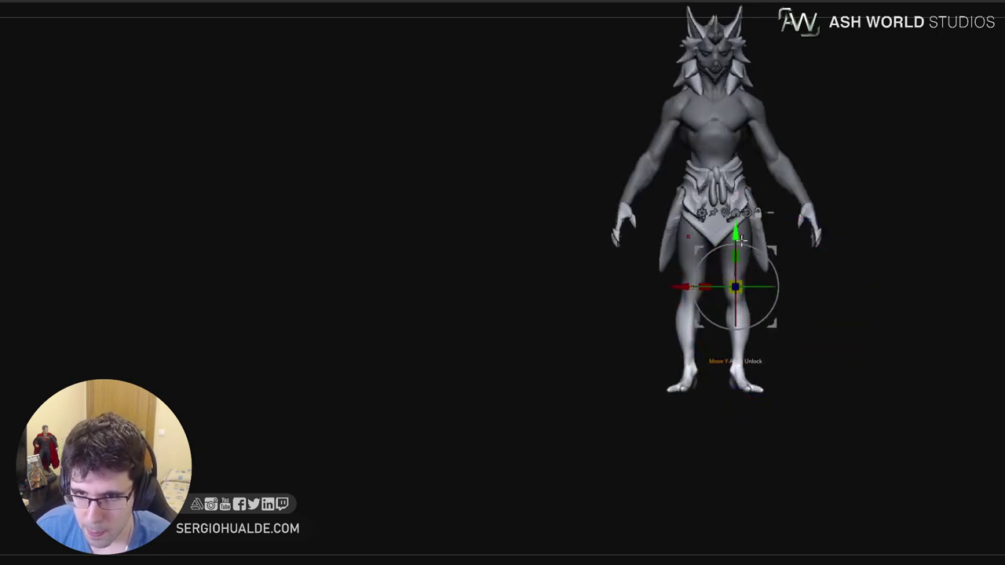
pyautogui.moveTo(738, 234)
pyautogui.keyDown('alt'); pyautogui.mouseDown()
pyautogui.moveTo(737, 213)
pyautogui.moveTo(740, 231)
pyautogui.mouseUp(); pyautogui.keyUp('alt')
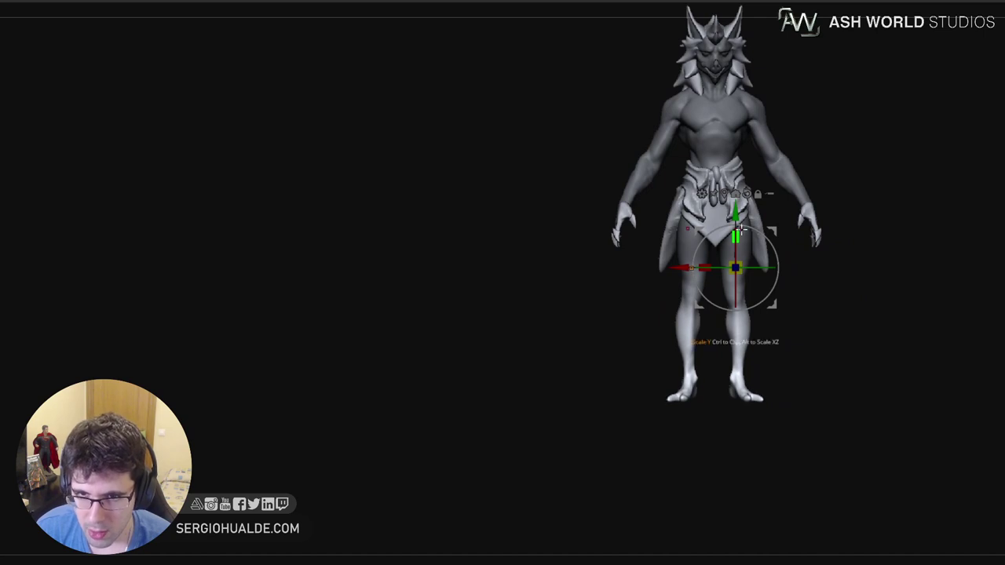
pyautogui.press('q')
pyautogui.keyDown('ctrl'); pyautogui.moveTo(777, 274); pyautogui.dragTo(835, 346); pyautogui.keyUp('ctrl')
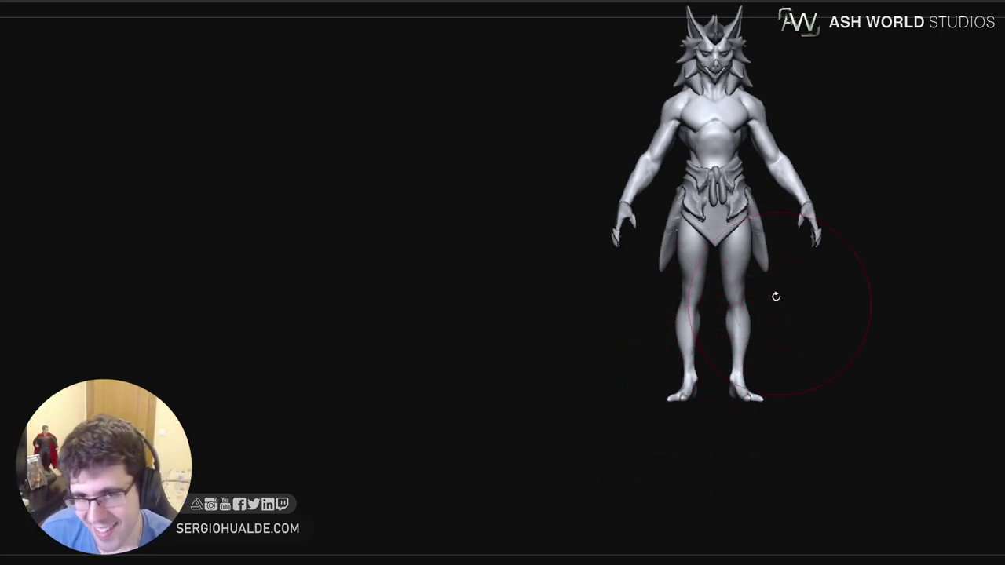
# Reshape the toes and the top of the foot in side view with a small brush, giving them a slimmer slope
pyautogui.moveTo(741, 292); pyautogui.dragTo(736, 320, button='right')
pyautogui.press('s')
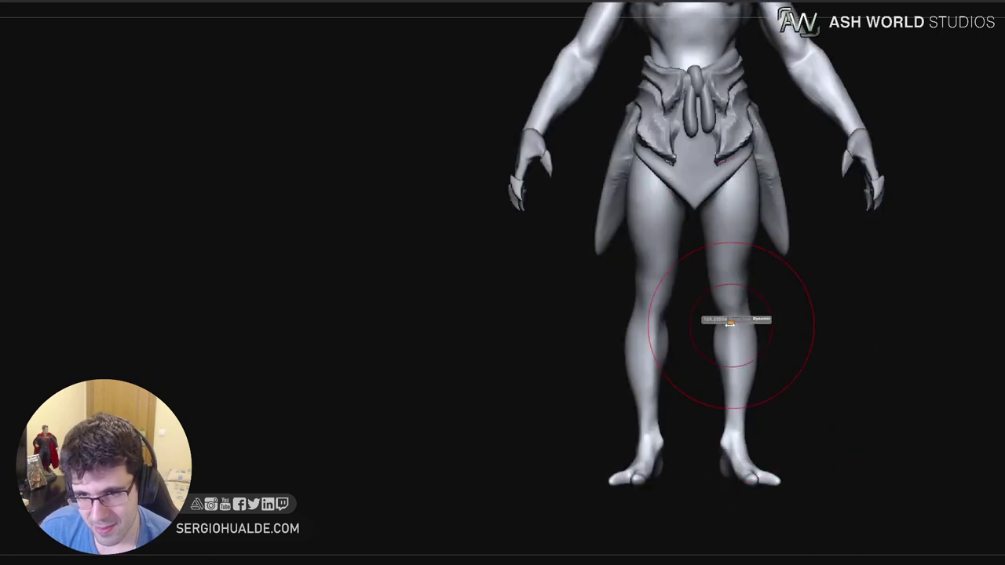
pyautogui.moveTo(736, 321); pyautogui.dragTo(731, 322)
pyautogui.moveTo(736, 362)
pyautogui.keyDown('alt'); pyautogui.mouseDown(button='right')
pyautogui.moveTo(717, 334)
pyautogui.moveTo(731, 328)
pyautogui.mouseUp(button='right'); pyautogui.keyUp('alt')
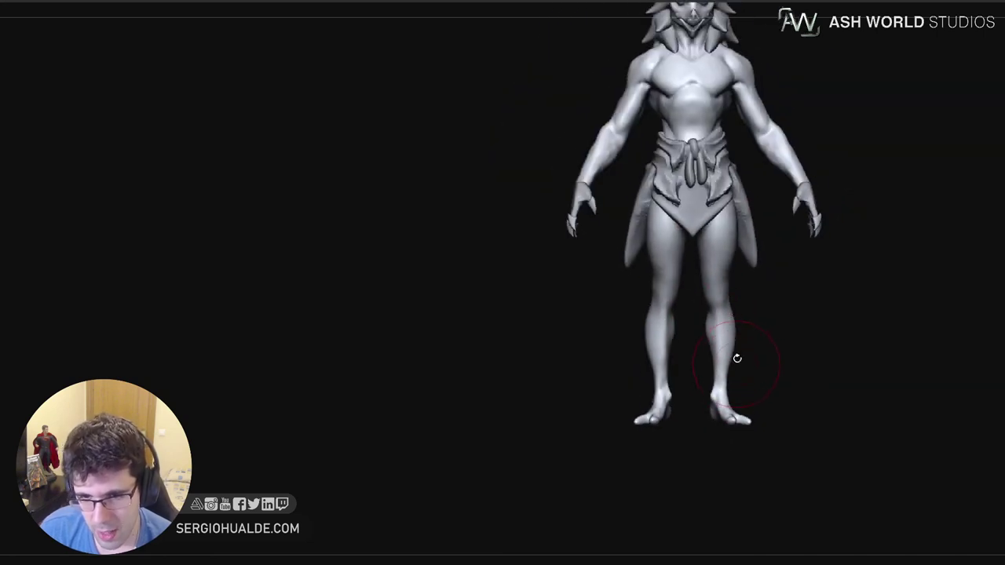
pyautogui.moveTo(643, 397); pyautogui.dragTo(687, 345, button='right')
pyautogui.keyDown('ctrl'); pyautogui.moveTo(687, 345); pyautogui.dragTo(698, 466, button='right'); pyautogui.keyUp('ctrl')
pyautogui.press('s')
pyautogui.moveTo(707, 363); pyautogui.dragTo(691, 364)
pyautogui.moveTo(691, 364); pyautogui.dragTo(715, 360, button='right')
pyautogui.press('s')
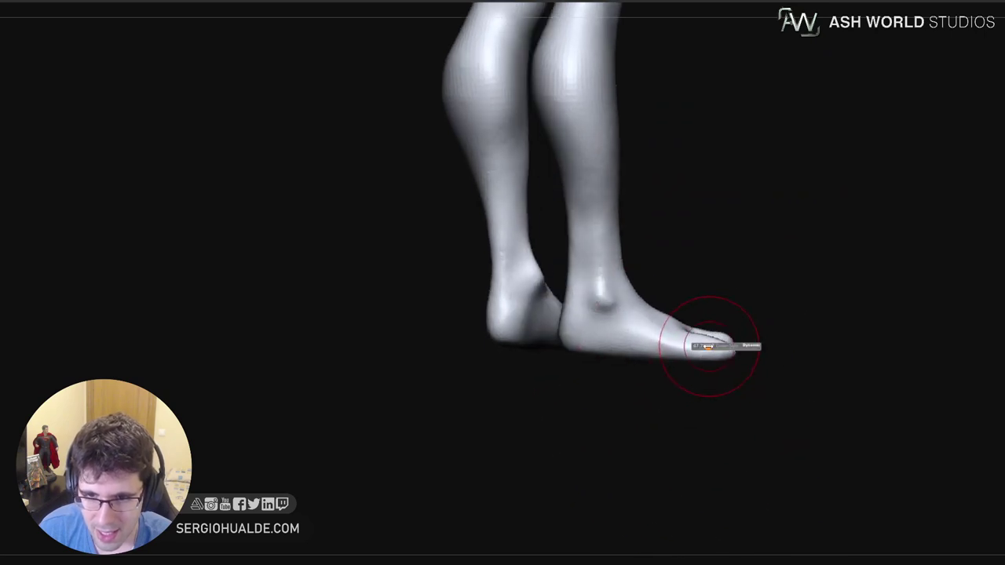
pyautogui.moveTo(708, 346); pyautogui.dragTo(701, 347)
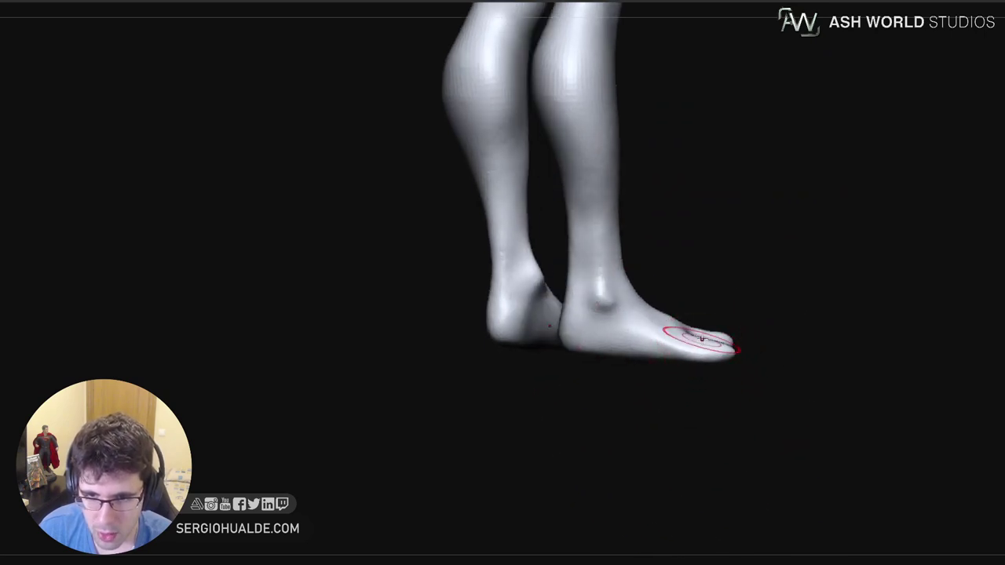
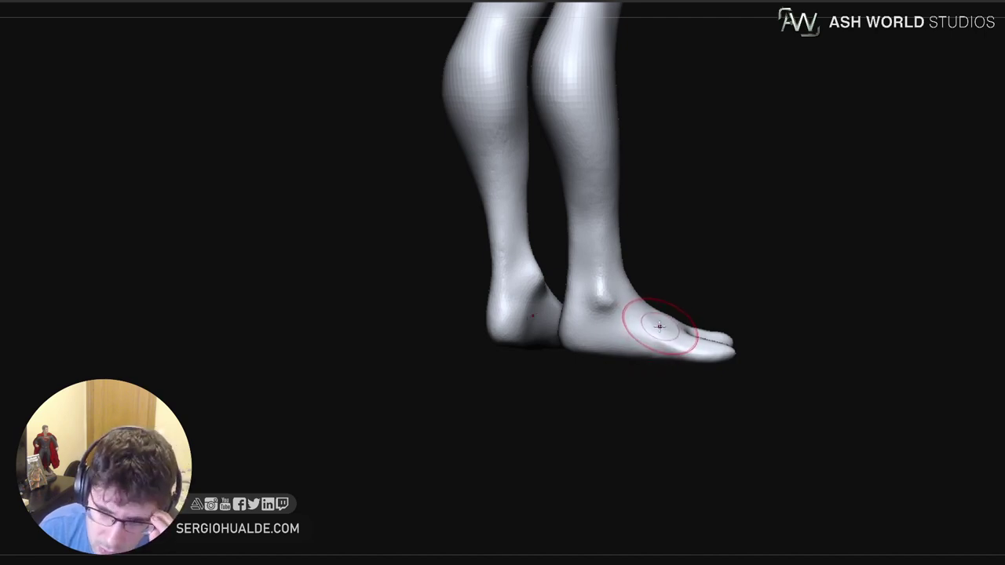
pyautogui.moveTo(711, 296); pyautogui.dragTo(701, 305)
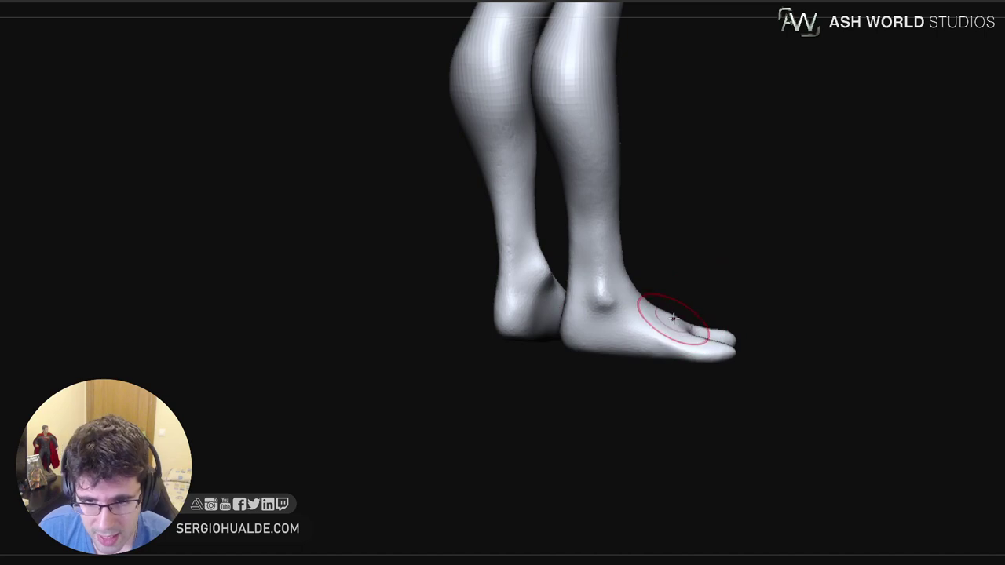
# Shape the inner ankles, arches and heels of the feet, working from the front, inner side and below
pyautogui.keyDown('ctrl'); pyautogui.moveTo(691, 318); pyautogui.dragTo(697, 280, button='right'); pyautogui.keyUp('ctrl')
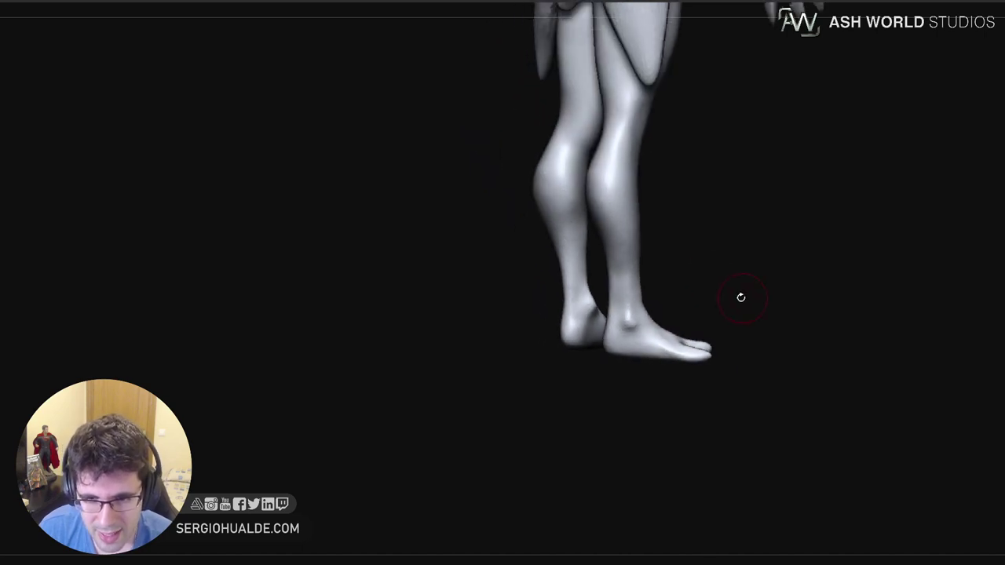
pyautogui.moveTo(740, 296); pyautogui.dragTo(680, 290)
pyautogui.moveTo(726, 323); pyautogui.dragTo(735, 328)
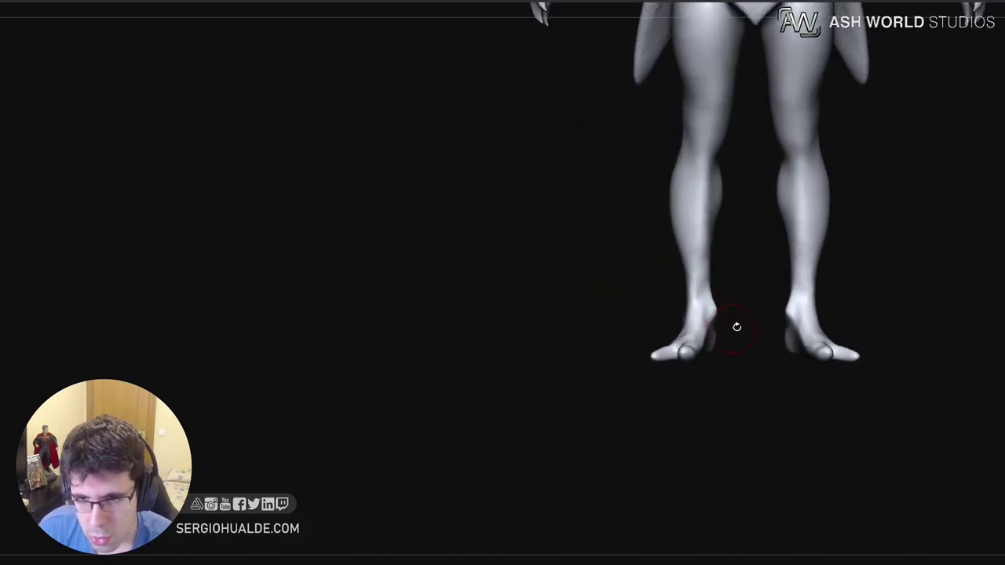
pyautogui.keyDown('alt'); pyautogui.moveTo(750, 322); pyautogui.dragTo(696, 359, button='right'); pyautogui.keyUp('alt')
pyautogui.moveTo(722, 349); pyautogui.dragTo(675, 333)
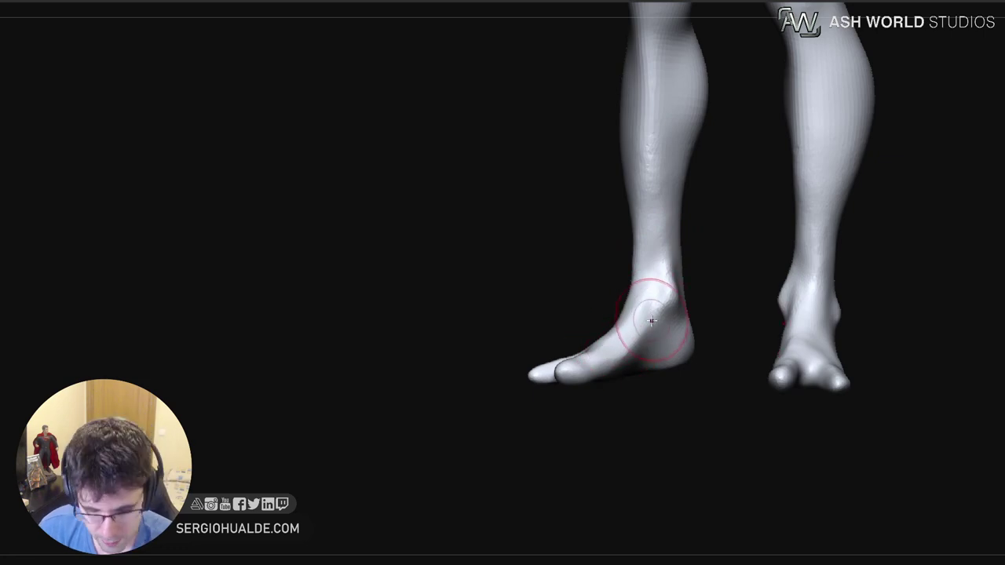
pyautogui.moveTo(611, 376); pyautogui.dragTo(639, 322, button='right')
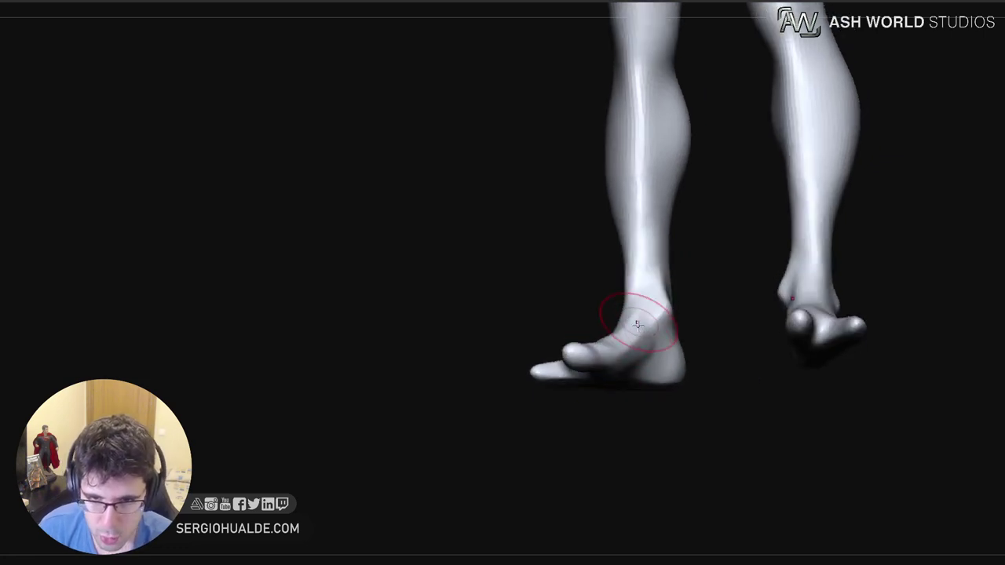
pyautogui.moveTo(603, 374)
pyautogui.mouseDown(button='right')
pyautogui.moveTo(617, 360)
pyautogui.moveTo(654, 399)
pyautogui.moveTo(659, 355)
pyautogui.moveTo(642, 348)
pyautogui.mouseUp(button='right')
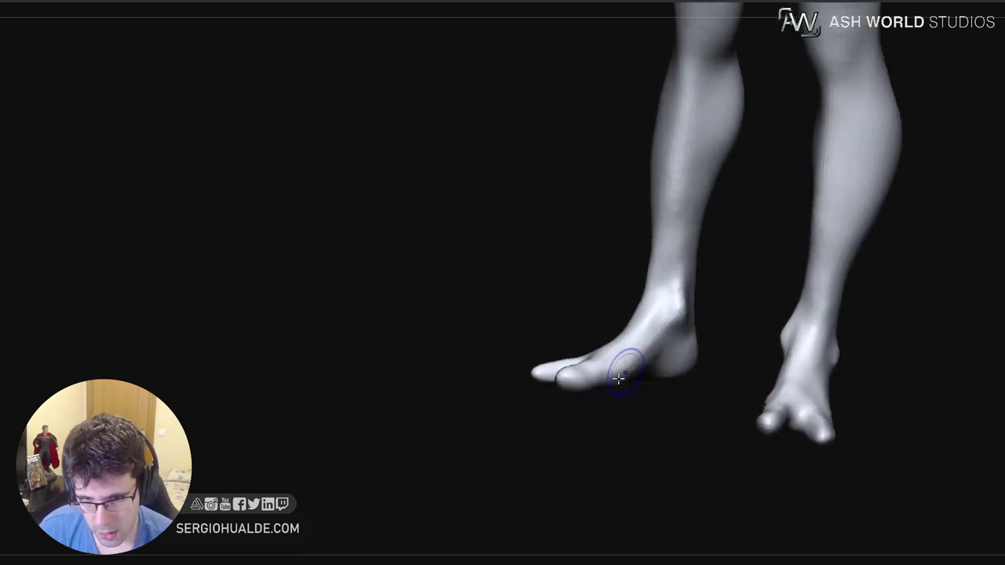
pyautogui.moveTo(671, 347)
pyautogui.keyDown('ctrl'); pyautogui.mouseDown(button='right')
pyautogui.moveTo(675, 372)
pyautogui.moveTo(699, 379)
pyautogui.moveTo(652, 353)
pyautogui.moveTo(665, 423)
pyautogui.mouseUp(button='right'); pyautogui.keyUp('ctrl')
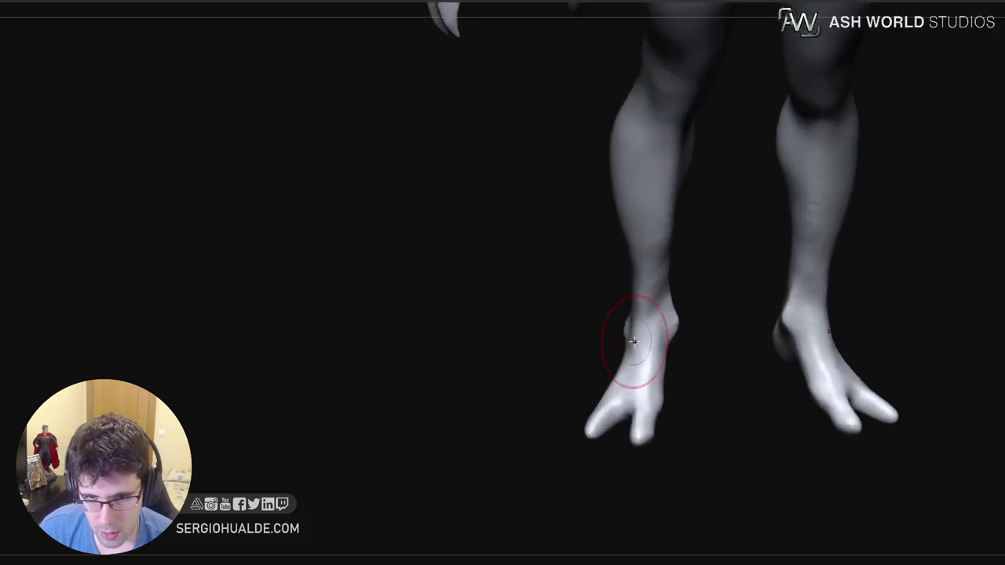
# Refine the front of the ankles and the outer edge of the feet from above, adjusting the brush size for the toes
pyautogui.moveTo(641, 310); pyautogui.dragTo(647, 279, button='right')
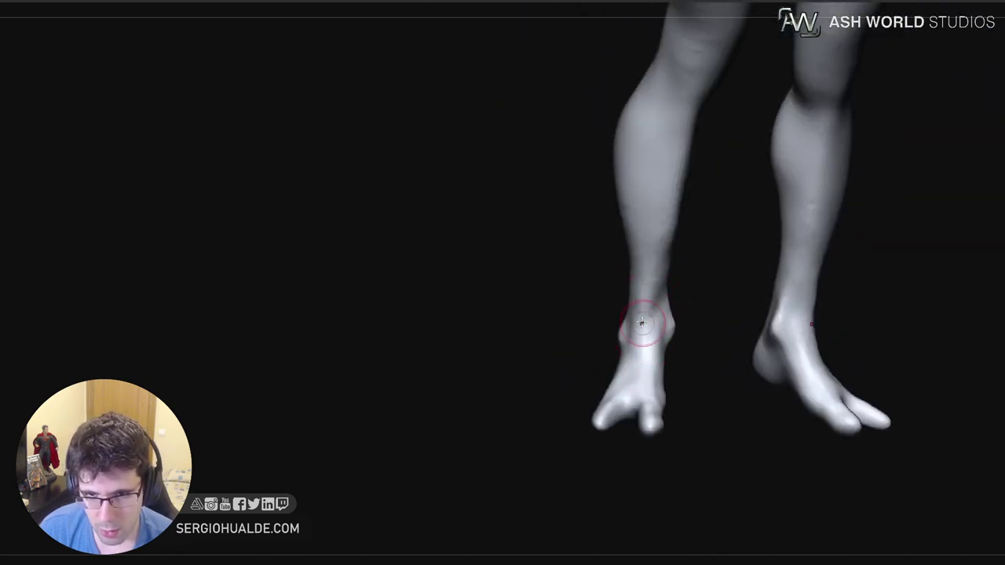
pyautogui.moveTo(636, 363); pyautogui.dragTo(643, 402, button='right')
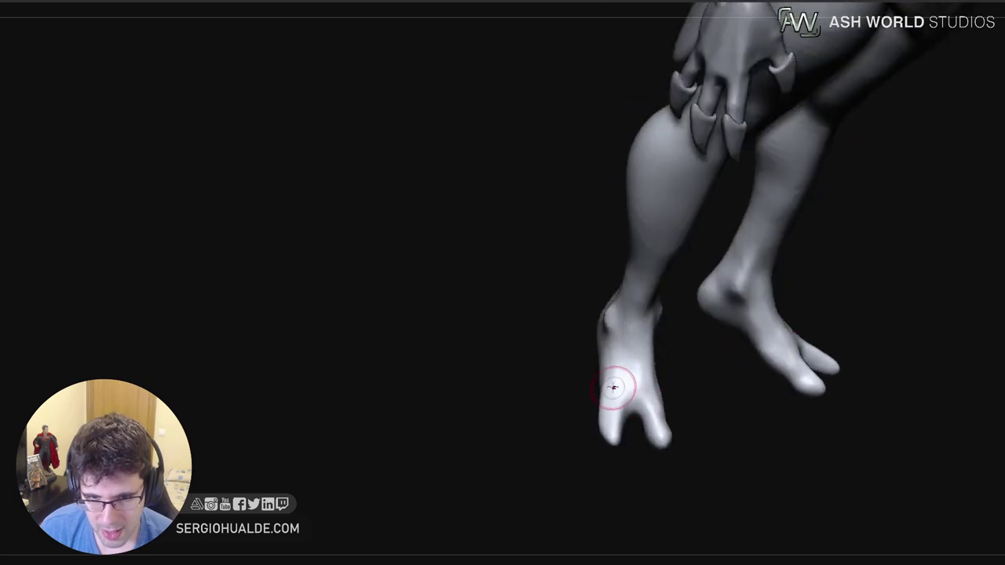
pyautogui.moveTo(610, 371); pyautogui.dragTo(677, 392, button='right')
pyautogui.moveTo(616, 413); pyautogui.dragTo(586, 398, button='right')
pyautogui.press('s')
pyautogui.moveTo(599, 387)
pyautogui.mouseDown()
pyautogui.moveTo(589, 387)
pyautogui.moveTo(619, 429)
pyautogui.moveTo(580, 372)
pyautogui.moveTo(612, 416)
pyautogui.mouseUp()
pyautogui.moveTo(572, 363); pyautogui.dragTo(618, 400)
pyautogui.moveTo(621, 394); pyautogui.dragTo(603, 403, button='right')
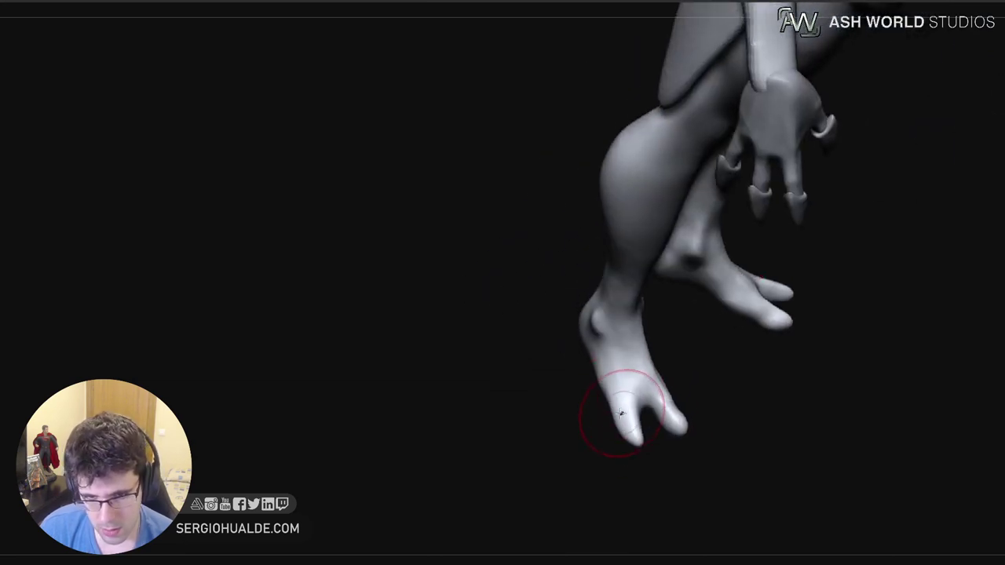
pyautogui.press('s')
pyautogui.moveTo(615, 414); pyautogui.dragTo(607, 409)
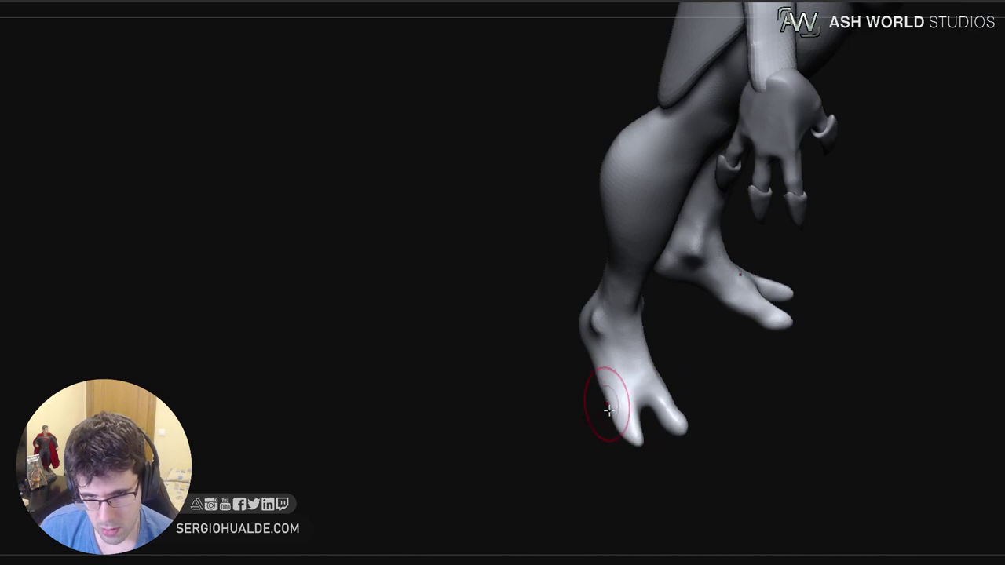
# Zoom in on the feet and widen the gap between the two toes, rounding the web at their base
pyautogui.moveTo(609, 410)
pyautogui.mouseDown(button='right')
pyautogui.moveTo(639, 422)
pyautogui.moveTo(617, 388)
pyautogui.moveTo(516, 366)
pyautogui.moveTo(648, 436)
pyautogui.moveTo(683, 378)
pyautogui.mouseUp(button='right')
pyautogui.moveTo(747, 347)
pyautogui.keyDown('ctrl'); pyautogui.mouseDown(button='right')
pyautogui.moveTo(756, 379)
pyautogui.moveTo(706, 339)
pyautogui.moveTo(655, 354)
pyautogui.moveTo(633, 394)
pyautogui.mouseUp(button='right'); pyautogui.keyUp('ctrl')
pyautogui.press('s')
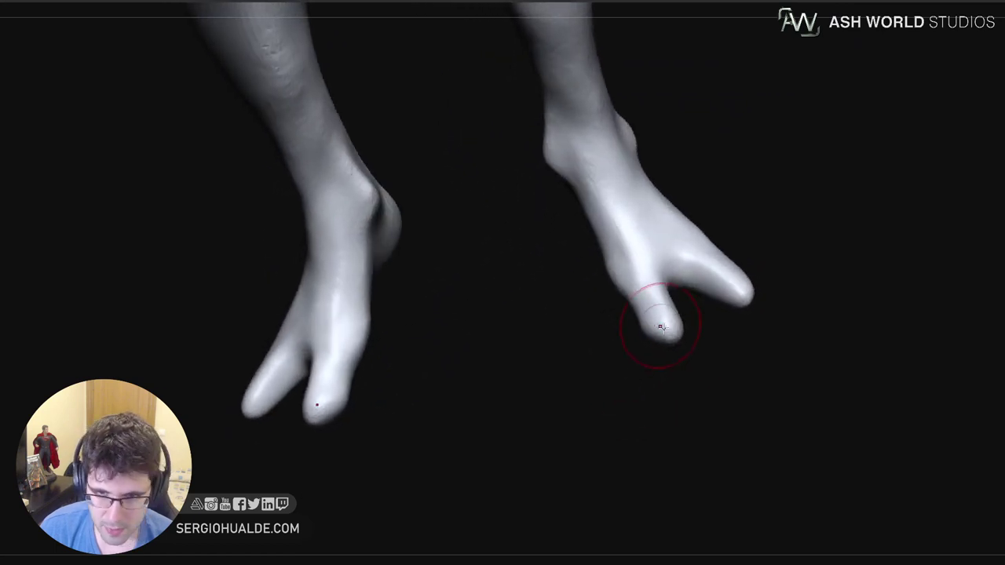
pyautogui.moveTo(661, 327); pyautogui.dragTo(668, 361, button='right')
pyautogui.moveTo(641, 292)
pyautogui.mouseDown()
pyautogui.moveTo(630, 293)
pyautogui.moveTo(668, 280)
pyautogui.mouseUp()
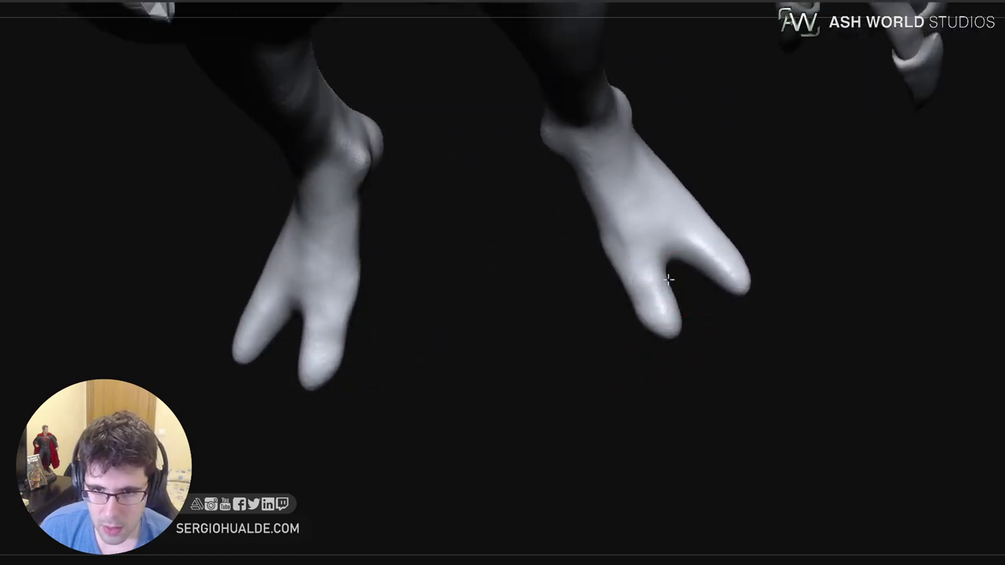
pyautogui.moveTo(692, 242); pyautogui.dragTo(703, 281, button='right')
pyautogui.moveTo(706, 261); pyautogui.dragTo(710, 241)
pyautogui.press('s')
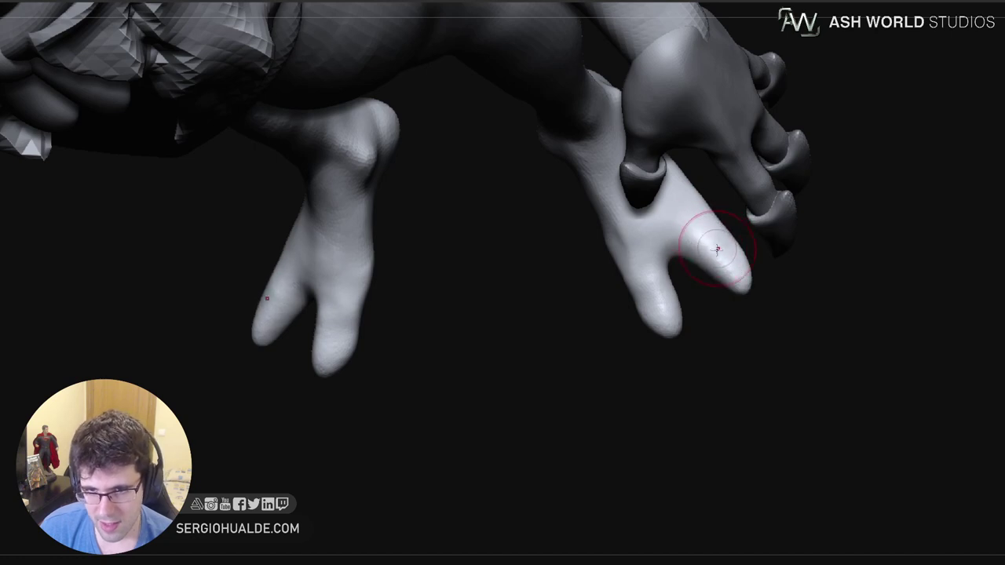
# Refine the toe tips from above, then adjust the underside and top of the inner toe in front view
pyautogui.moveTo(729, 263)
pyautogui.mouseDown(button='right')
pyautogui.moveTo(738, 244)
pyautogui.moveTo(738, 258)
pyautogui.mouseUp(button='right')
pyautogui.moveTo(746, 290)
pyautogui.mouseDown()
pyautogui.moveTo(738, 296)
pyautogui.moveTo(742, 277)
pyautogui.mouseUp()
pyautogui.press('s')
pyautogui.press('s')
pyautogui.moveTo(667, 297); pyautogui.dragTo(638, 295, button='right')
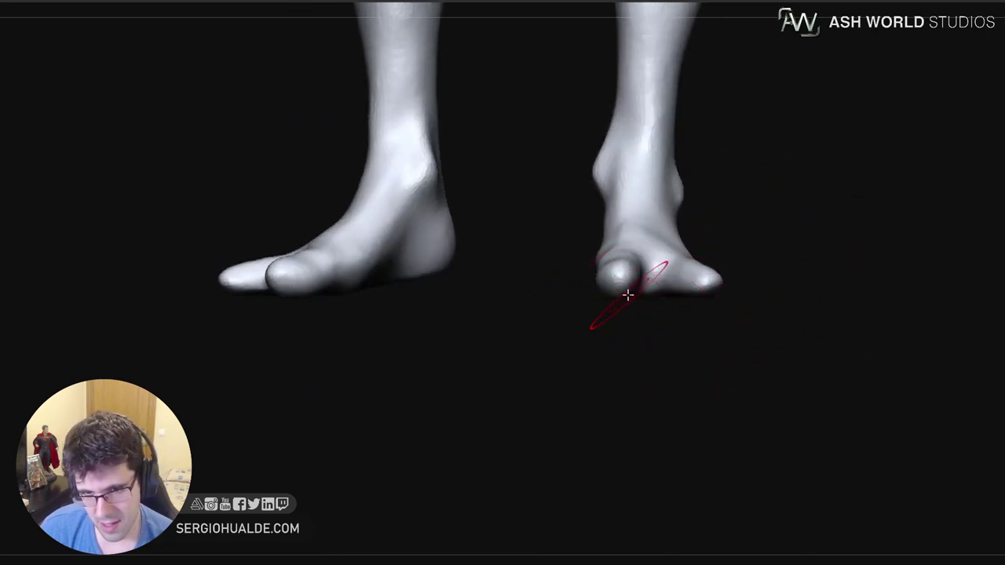
pyautogui.moveTo(630, 293); pyautogui.dragTo(610, 263)
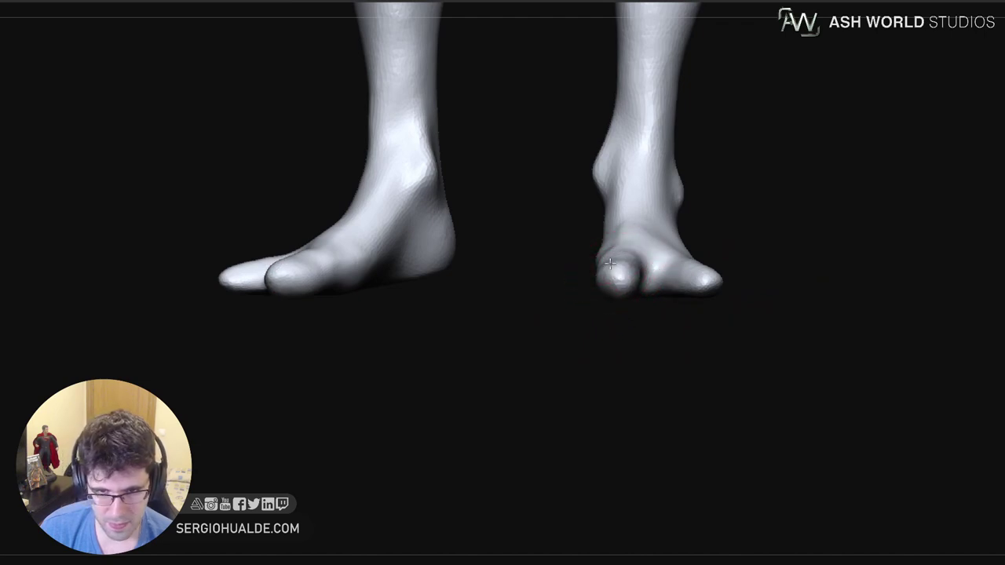
# Adjust the outer contour of the calves while viewing the legs in proportion to the figure
pyautogui.keyDown('ctrl'); pyautogui.moveTo(625, 249); pyautogui.dragTo(625, 222, button='right'); pyautogui.keyUp('ctrl')
pyautogui.keyDown('alt'); pyautogui.moveTo(625, 223); pyautogui.dragTo(626, 354, button='right'); pyautogui.keyUp('alt')
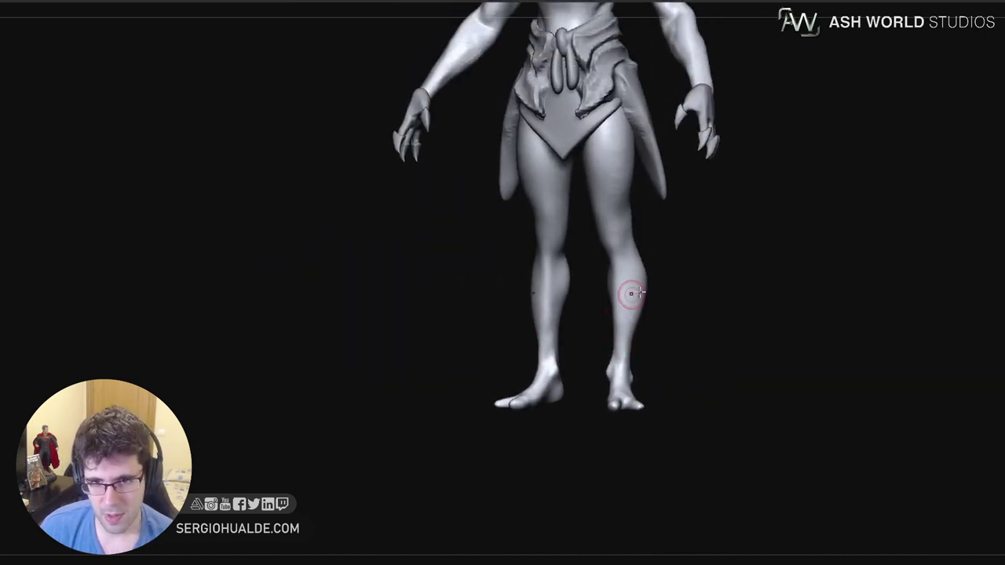
pyautogui.press('s')
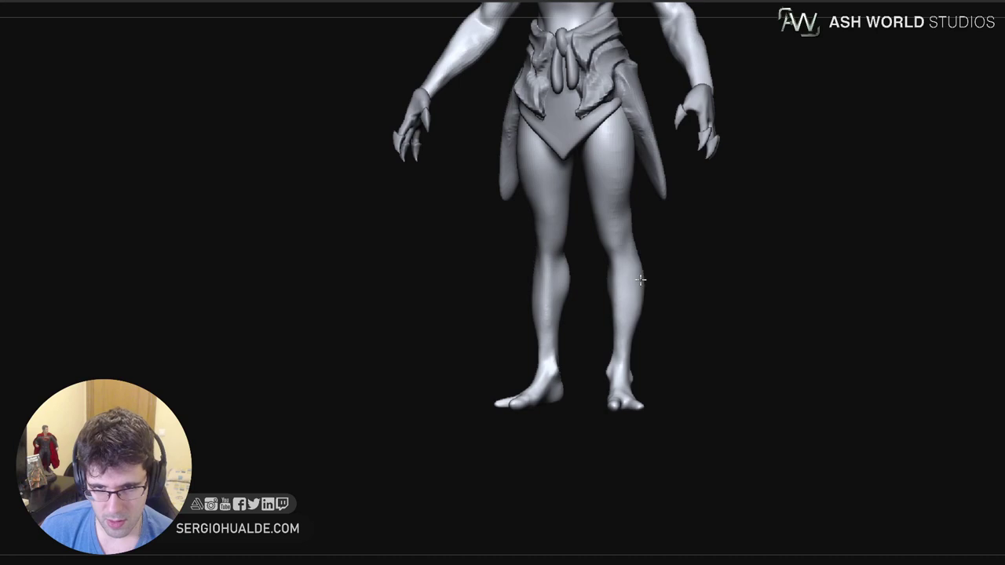
pyautogui.keyDown('alt'); pyautogui.moveTo(671, 286); pyautogui.dragTo(646, 410); pyautogui.keyUp('alt')
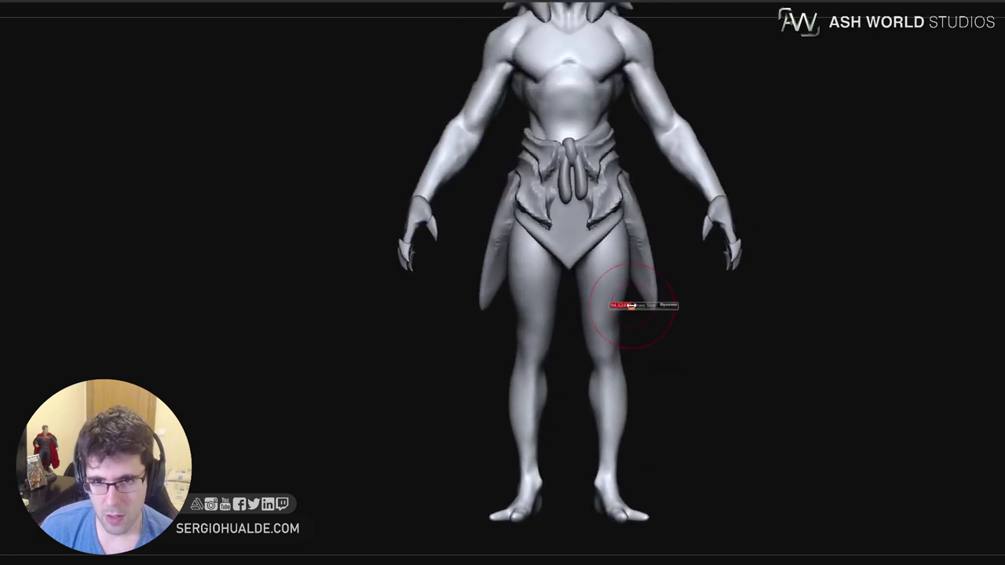
# Isolate the body and reshape the outer thighs with a larger brush
pyautogui.moveTo(637, 341); pyautogui.dragTo(619, 291)
pyautogui.moveTo(619, 291)
pyautogui.mouseDown(button='right')
pyautogui.moveTo(635, 315)
pyautogui.moveTo(633, 301)
pyautogui.moveTo(645, 296)
pyautogui.mouseUp(button='right')
pyautogui.hotkey('alt', 's')
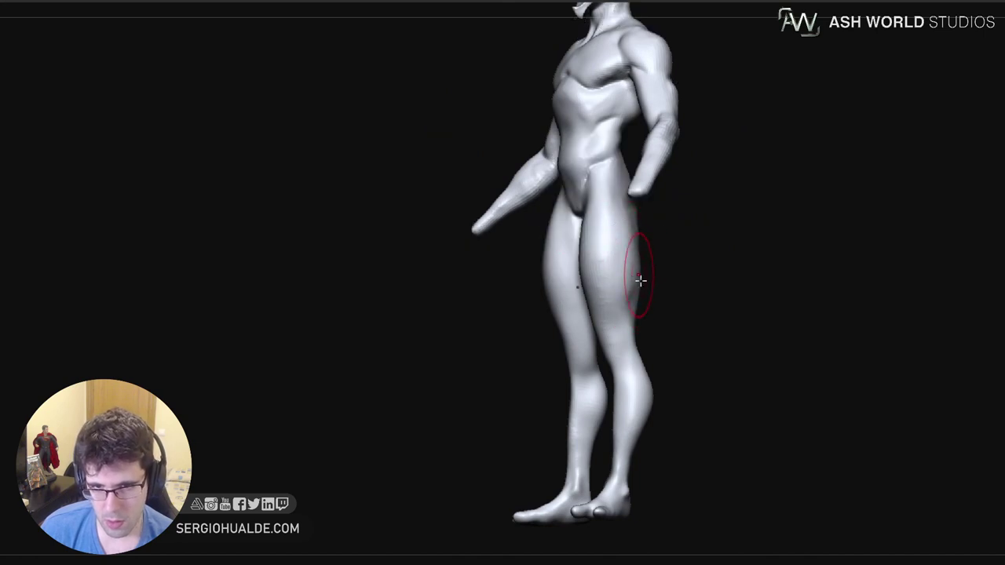
pyautogui.moveTo(654, 313)
pyautogui.mouseDown()
pyautogui.moveTo(585, 321)
pyautogui.moveTo(642, 303)
pyautogui.mouseUp()
pyautogui.moveTo(659, 268); pyautogui.dragTo(608, 351, button='right')
# Display the wireframe and smooth the crease between the buttocks from behind with adaptive tessellation
pyautogui.moveTo(609, 351)
pyautogui.mouseDown(button='right')
pyautogui.moveTo(641, 355)
pyautogui.moveTo(632, 324)
pyautogui.moveTo(659, 377)
pyautogui.moveTo(663, 323)
pyautogui.moveTo(647, 308)
pyautogui.moveTo(664, 338)
pyautogui.mouseUp(button='right')
pyautogui.hotkey('shift', 'f')
pyautogui.press('s')
pyautogui.moveTo(664, 338); pyautogui.dragTo(664, 338)
pyautogui.press('s')
pyautogui.moveTo(669, 328)
pyautogui.mouseDown(button='right')
pyautogui.moveTo(674, 305)
pyautogui.moveTo(670, 343)
pyautogui.mouseUp(button='right')
pyautogui.moveTo(666, 343); pyautogui.dragTo(644, 365)
pyautogui.moveTo(677, 402)
pyautogui.mouseDown()
pyautogui.moveTo(709, 309)
pyautogui.moveTo(639, 291)
pyautogui.moveTo(735, 274)
pyautogui.mouseUp()
pyautogui.moveTo(729, 326)
pyautogui.mouseDown()
pyautogui.moveTo(711, 385)
pyautogui.moveTo(665, 452)
pyautogui.mouseUp()
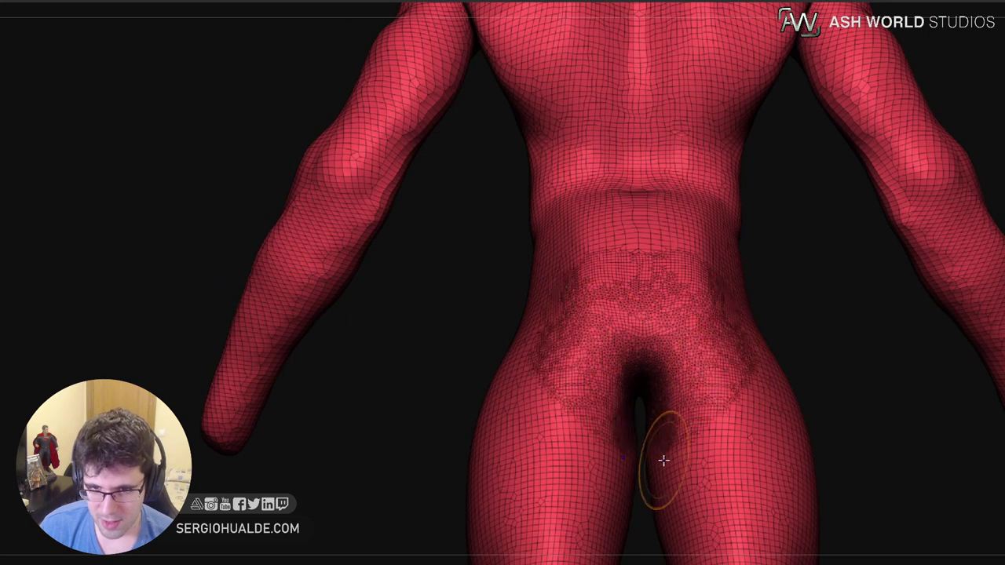
# Extend the refined tessellation down the back of the inner thighs and up across the buttocks to the lower back
pyautogui.moveTo(687, 401); pyautogui.dragTo(665, 493)
pyautogui.moveTo(665, 494); pyautogui.dragTo(686, 464, button='right')
pyautogui.moveTo(697, 420); pyautogui.dragTo(650, 509)
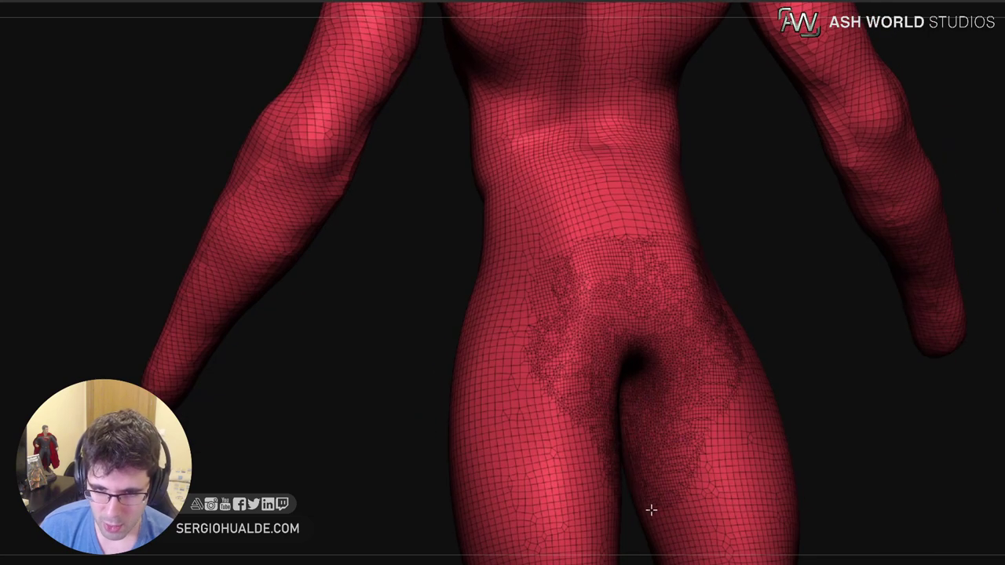
pyautogui.moveTo(733, 399); pyautogui.dragTo(680, 501)
pyautogui.moveTo(716, 399); pyautogui.dragTo(715, 419, button='right')
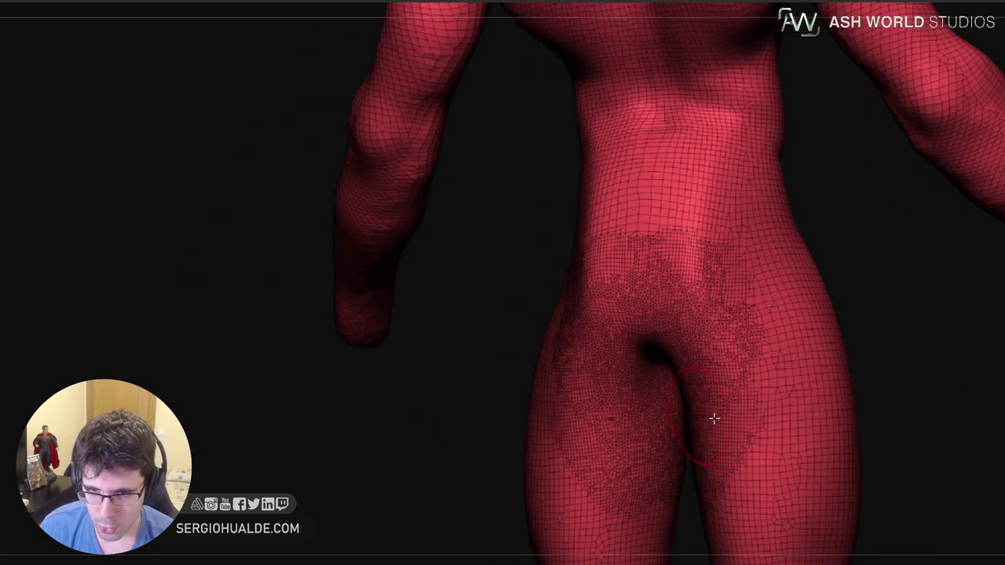
pyautogui.moveTo(736, 407)
pyautogui.mouseDown()
pyautogui.moveTo(769, 337)
pyautogui.moveTo(758, 336)
pyautogui.moveTo(731, 238)
pyautogui.mouseUp()
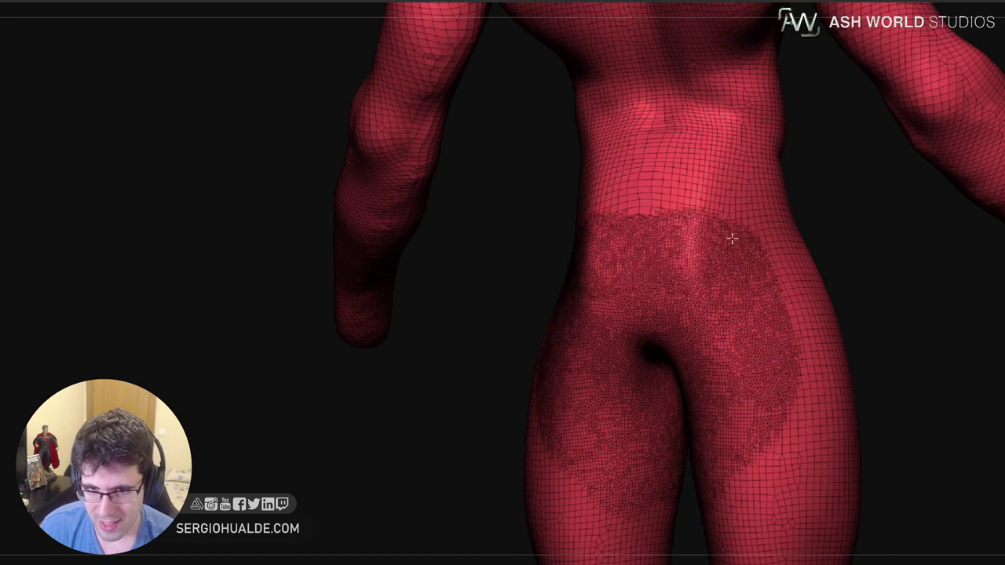
pyautogui.moveTo(653, 246)
pyautogui.mouseDown()
pyautogui.moveTo(714, 229)
pyautogui.moveTo(724, 242)
pyautogui.mouseUp()
pyautogui.moveTo(741, 322); pyautogui.dragTo(769, 382)
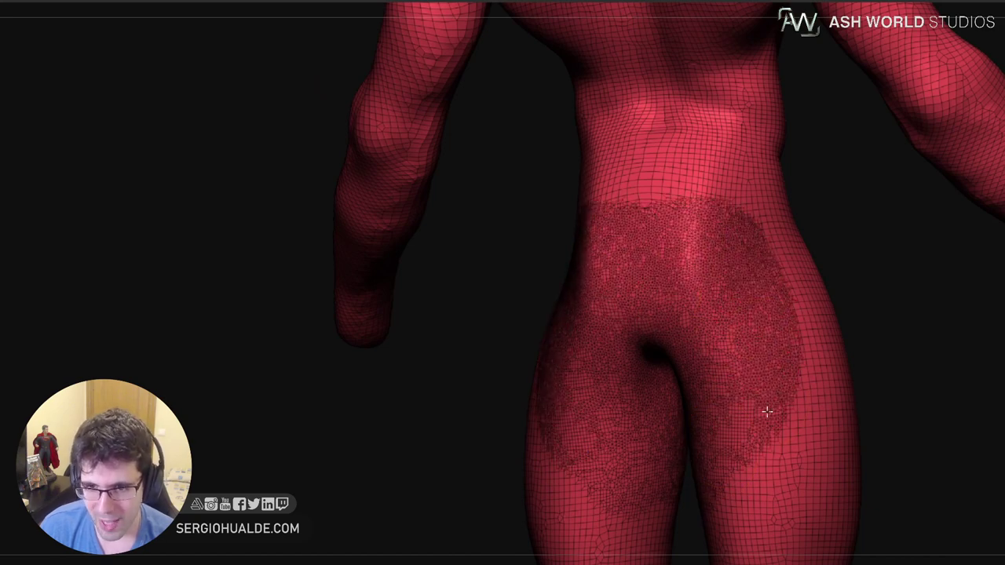
# Smooth and refine the mesh over the front of the crotch and down the inner thigh
pyautogui.moveTo(744, 437)
pyautogui.keyDown('alt'); pyautogui.mouseDown(button='right')
pyautogui.moveTo(761, 332)
pyautogui.moveTo(718, 330)
pyautogui.mouseUp(button='right'); pyautogui.keyUp('alt')
pyautogui.moveTo(766, 338); pyautogui.dragTo(714, 381)
pyautogui.moveTo(713, 382)
pyautogui.mouseDown(button='right')
pyautogui.moveTo(671, 384)
pyautogui.moveTo(773, 356)
pyautogui.moveTo(683, 343)
pyautogui.mouseUp(button='right')
pyautogui.moveTo(676, 309); pyautogui.dragTo(682, 255, button='right')
pyautogui.moveTo(670, 210); pyautogui.dragTo(664, 221)
pyautogui.moveTo(676, 179); pyautogui.dragTo(672, 191)
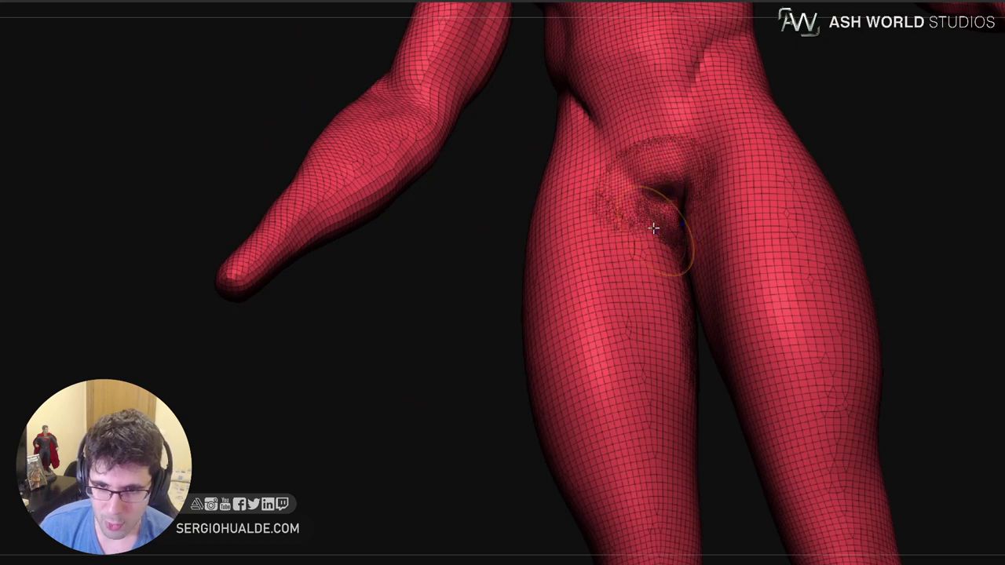
pyautogui.moveTo(655, 227); pyautogui.dragTo(680, 286)
pyautogui.moveTo(691, 353); pyautogui.dragTo(659, 346, button='right')
pyautogui.moveTo(638, 281); pyautogui.dragTo(679, 365)
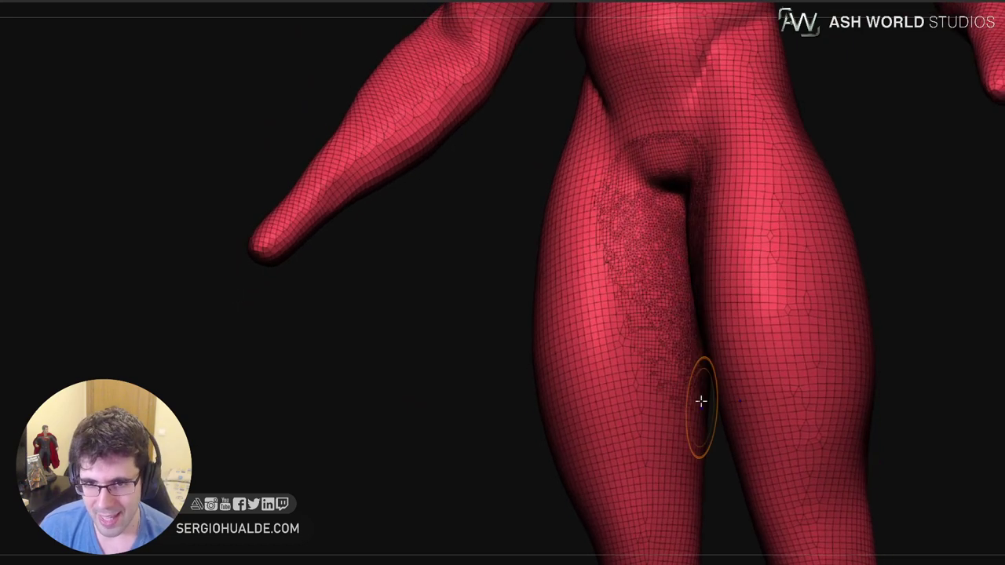
pyautogui.moveTo(655, 302); pyautogui.dragTo(668, 395)
pyautogui.moveTo(687, 419); pyautogui.dragTo(678, 391)
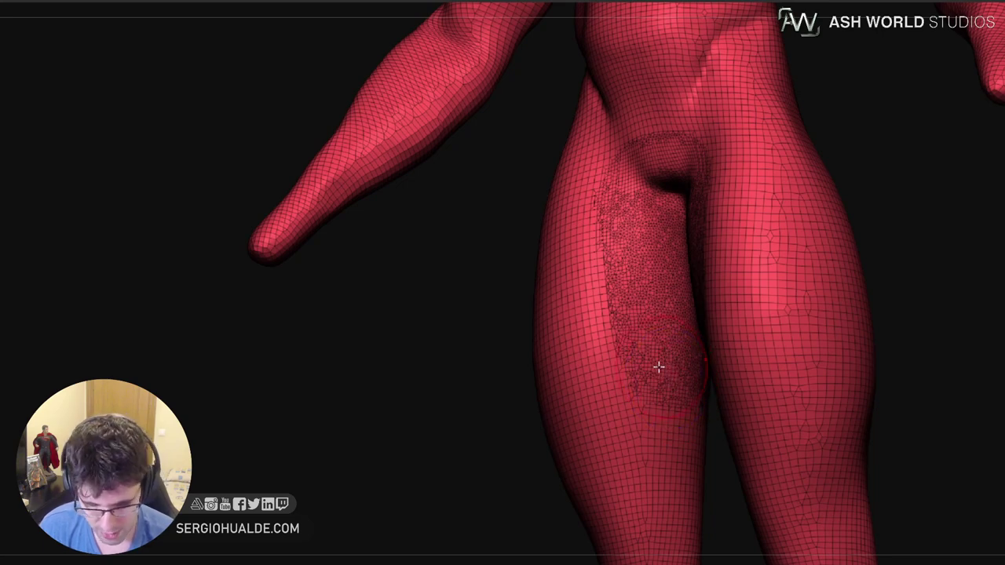
# Hide the wireframe and examine the whole body's leg proportions from the front
pyautogui.hotkey('shift', 'f')
pyautogui.moveTo(664, 343)
pyautogui.keyDown('ctrl'); pyautogui.mouseDown(button='right')
pyautogui.moveTo(651, 260)
pyautogui.moveTo(697, 275)
pyautogui.mouseUp(button='right'); pyautogui.keyUp('ctrl')
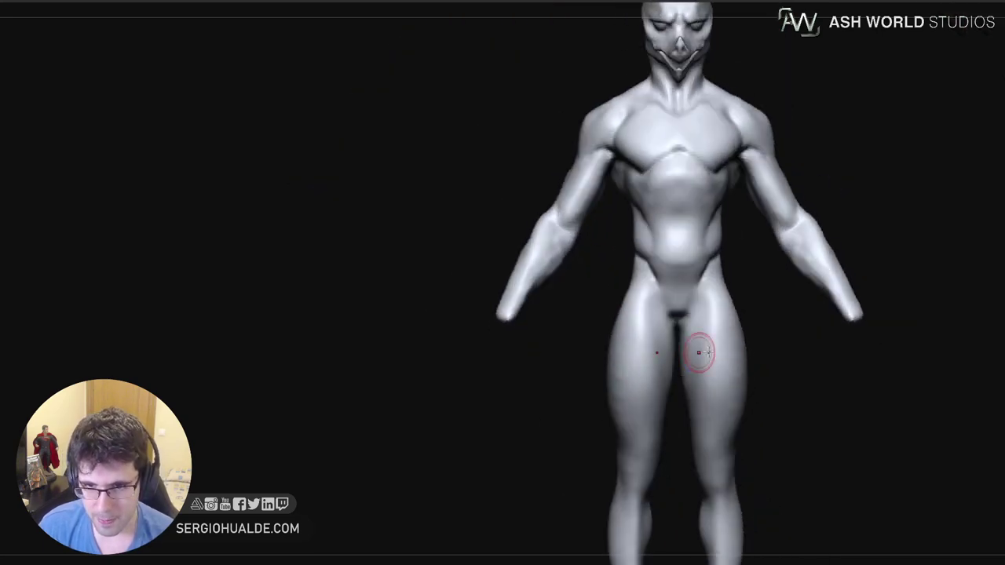
pyautogui.keyDown('alt'); pyautogui.moveTo(746, 353); pyautogui.dragTo(666, 330, button='right'); pyautogui.keyUp('alt')
pyautogui.keyDown('ctrl'); pyautogui.moveTo(666, 329); pyautogui.dragTo(664, 383, button='right'); pyautogui.keyUp('ctrl')
pyautogui.keyDown('ctrl'); pyautogui.moveTo(661, 435); pyautogui.dragTo(660, 350, button='right'); pyautogui.keyUp('ctrl')
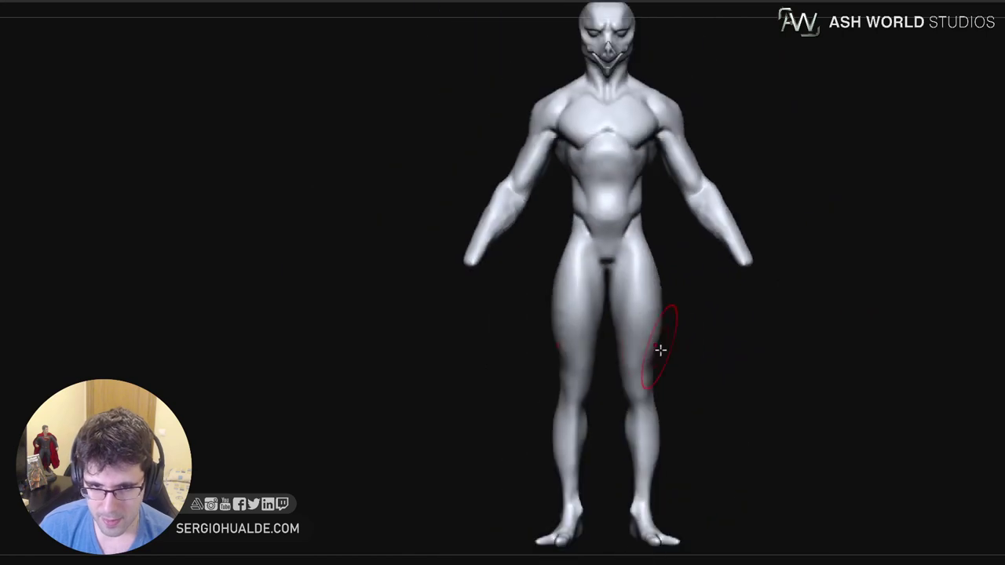
# Examine the complete character's silhouette and proportions from the front, the side and behind
pyautogui.moveTo(653, 255); pyautogui.dragTo(658, 278, button='right')
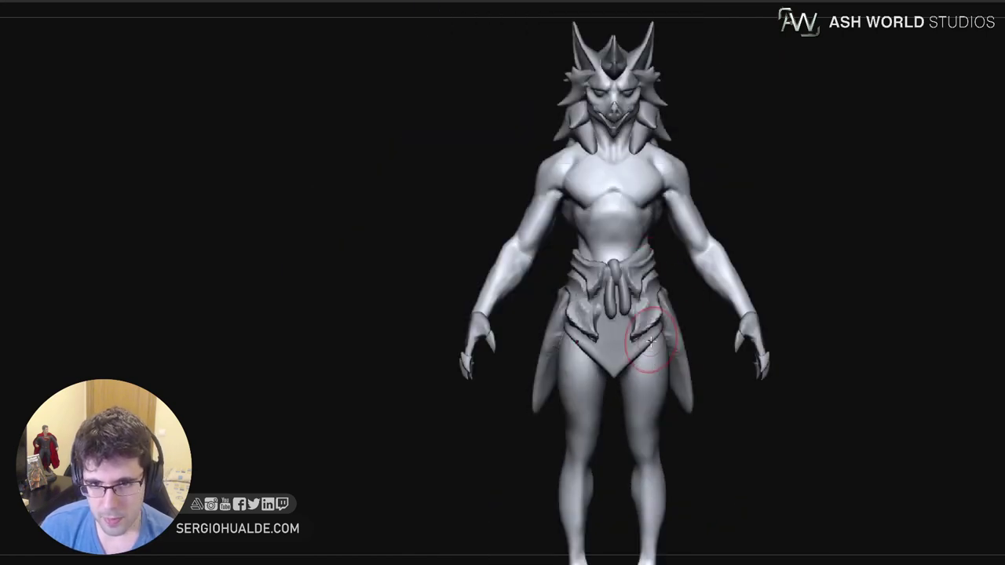
pyautogui.keyDown('ctrl'); pyautogui.moveTo(651, 358); pyautogui.dragTo(646, 338, button='right'); pyautogui.keyUp('ctrl')
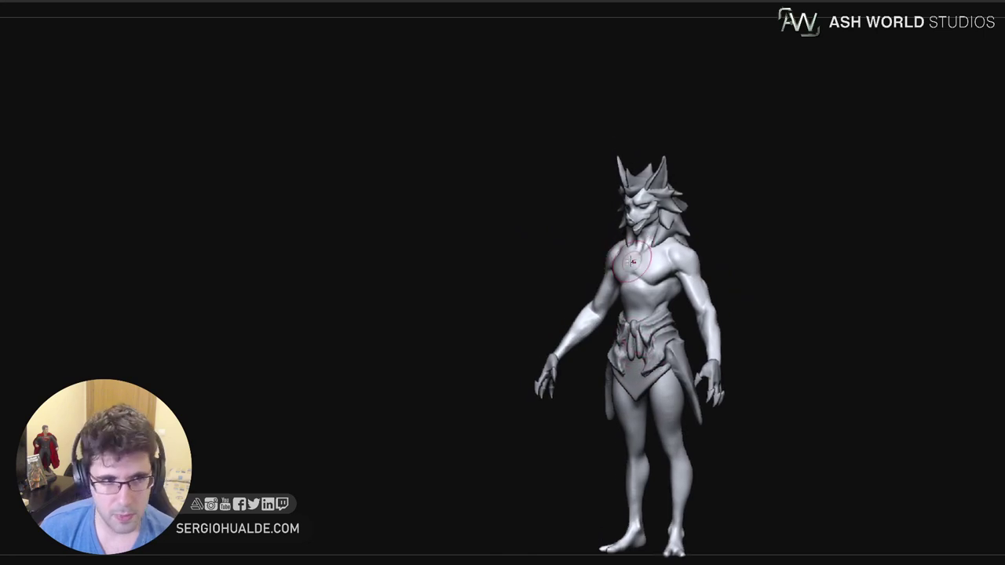
pyautogui.keyDown('shift'); pyautogui.moveTo(631, 261); pyautogui.dragTo(747, 266, button='right'); pyautogui.keyUp('shift')
pyautogui.keyDown('alt'); pyautogui.moveTo(698, 287); pyautogui.dragTo(722, 266, button='right'); pyautogui.keyUp('alt')
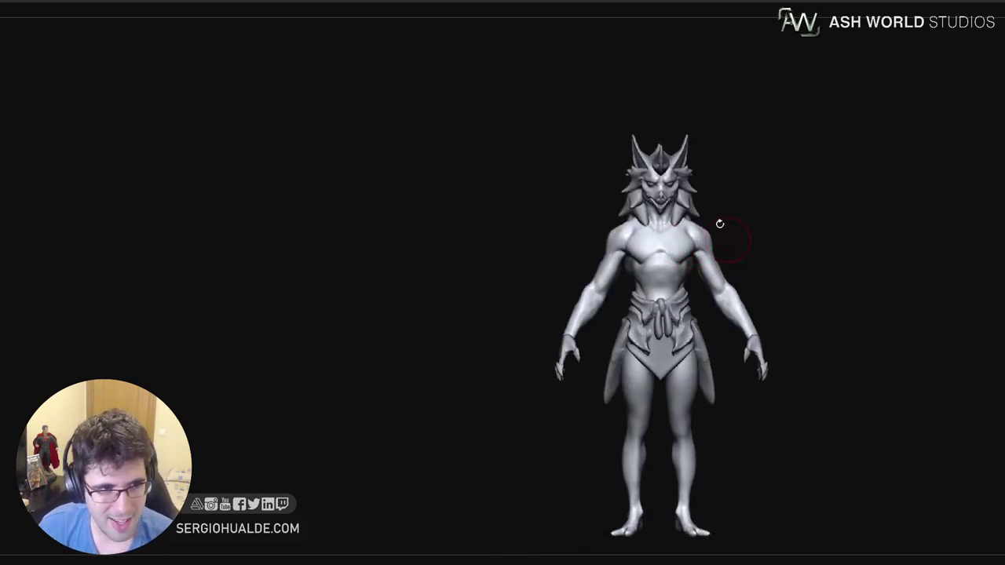
pyautogui.keyDown('ctrl'); pyautogui.moveTo(719, 223); pyautogui.dragTo(702, 209, button='right'); pyautogui.keyUp('ctrl')
pyautogui.keyDown('alt'); pyautogui.moveTo(677, 163); pyautogui.dragTo(672, 219, button='right'); pyautogui.keyUp('alt')
pyautogui.moveTo(715, 254); pyautogui.dragTo(626, 266, button='right')
pyautogui.moveTo(648, 287); pyautogui.dragTo(610, 285)
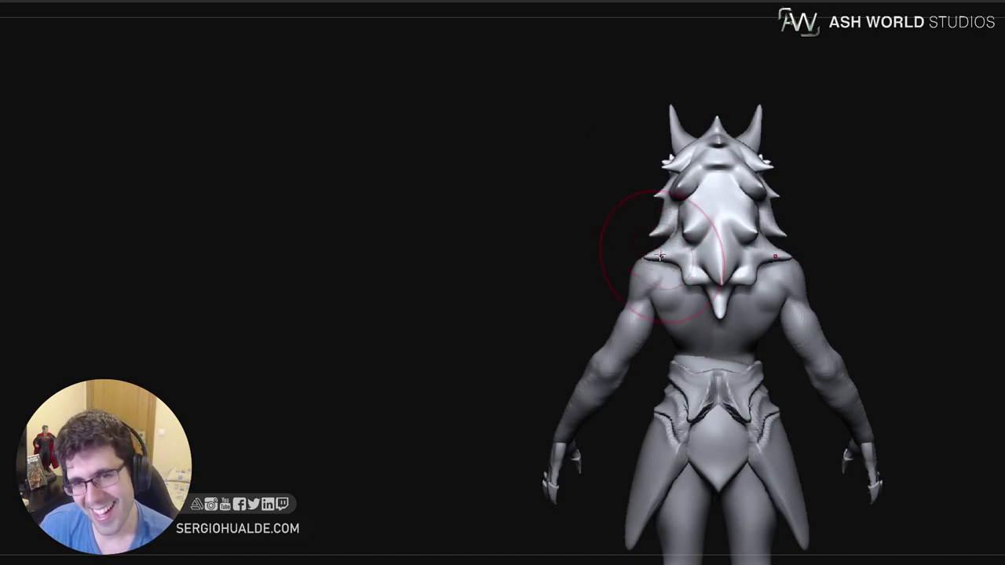
# Isolate the hair and mask the lower side locks that rest on the shoulders
pyautogui.moveTo(660, 256)
pyautogui.mouseDown()
pyautogui.moveTo(657, 244)
pyautogui.moveTo(680, 269)
pyautogui.mouseUp()
pyautogui.moveTo(667, 257)
pyautogui.keyDown('ctrl'); pyautogui.mouseDown(button='right')
pyautogui.moveTo(658, 305)
pyautogui.moveTo(686, 269)
pyautogui.moveTo(666, 266)
pyautogui.moveTo(687, 221)
pyautogui.moveTo(684, 244)
pyautogui.moveTo(645, 271)
pyautogui.mouseUp(button='right'); pyautogui.keyUp('ctrl')
pyautogui.hotkey('alt', 's')
pyautogui.moveTo(628, 286)
pyautogui.keyDown('ctrl'); pyautogui.mouseDown()
pyautogui.moveTo(763, 220)
pyautogui.moveTo(725, 202)
pyautogui.mouseUp(); pyautogui.keyUp('ctrl')
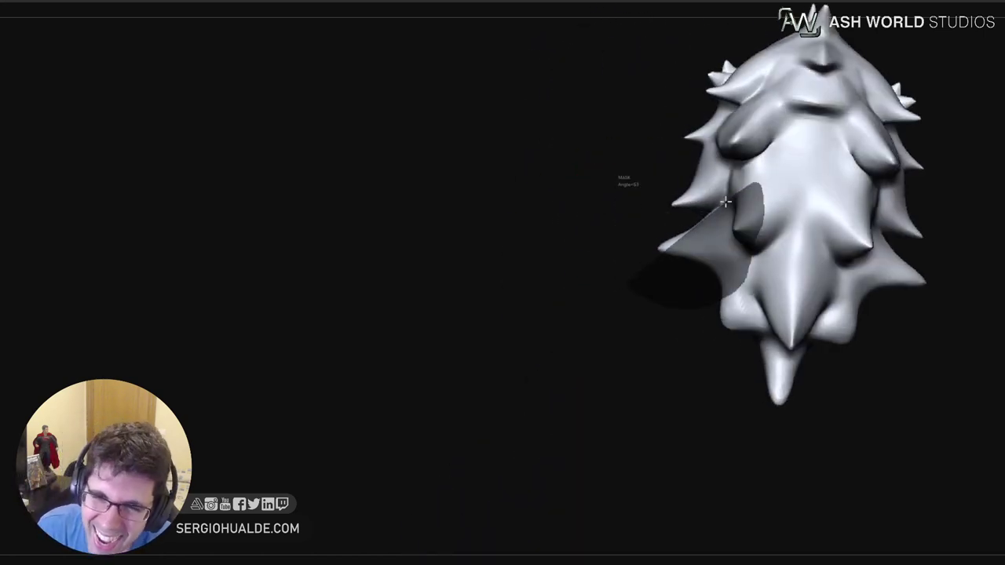
pyautogui.keyDown('ctrl'); pyautogui.moveTo(639, 268); pyautogui.dragTo(631, 280); pyautogui.keyUp('ctrl')
# Check the hair against the shoulders, isolate it again and trim the mask around the shoulder locks from below
pyautogui.moveTo(646, 287); pyautogui.dragTo(690, 300, button='right')
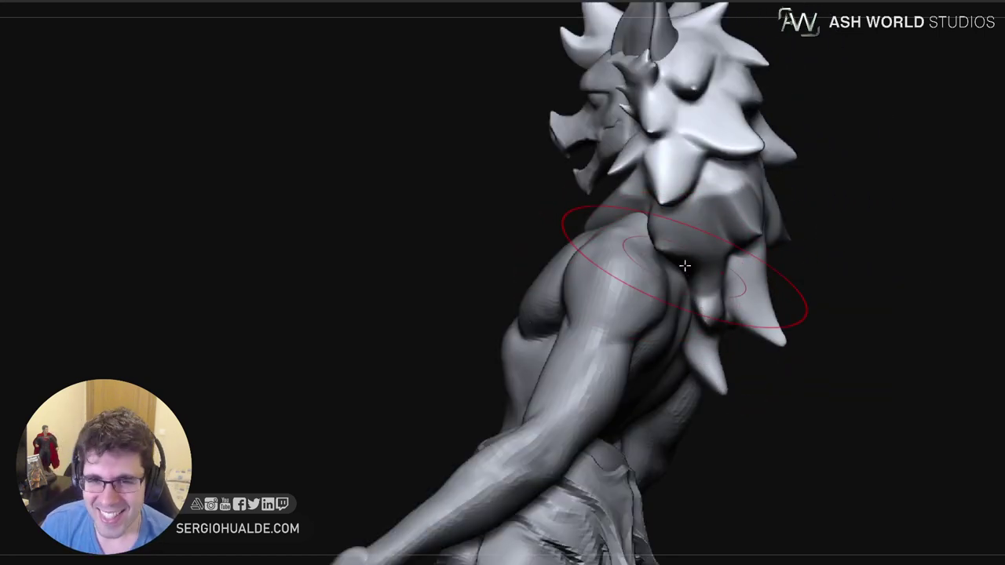
pyautogui.moveTo(684, 264); pyautogui.dragTo(646, 247, button='right')
pyautogui.hotkey('alt', 's')
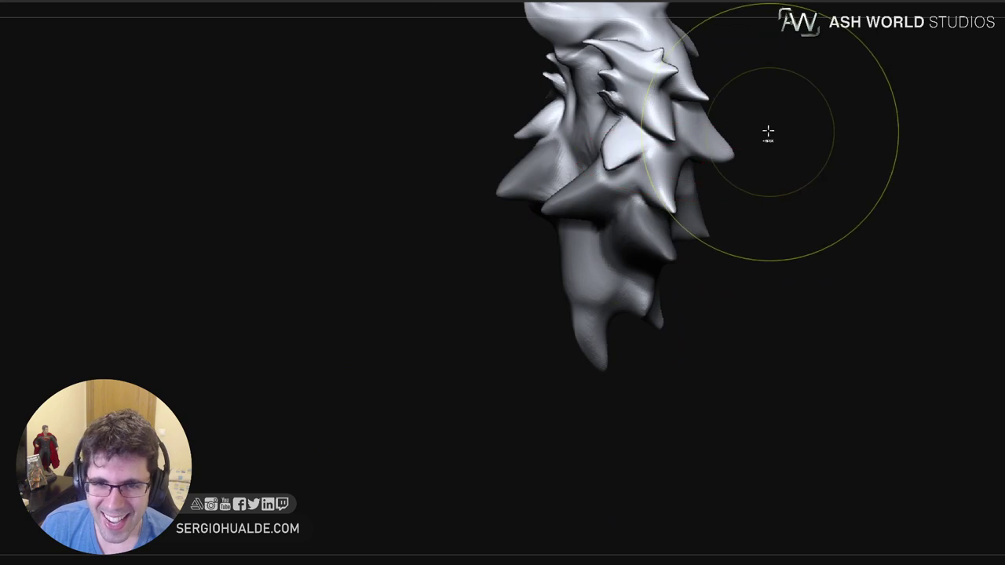
pyautogui.moveTo(768, 132)
pyautogui.mouseDown(button='right')
pyautogui.moveTo(781, 152)
pyautogui.moveTo(701, 197)
pyautogui.moveTo(690, 174)
pyautogui.mouseUp(button='right')
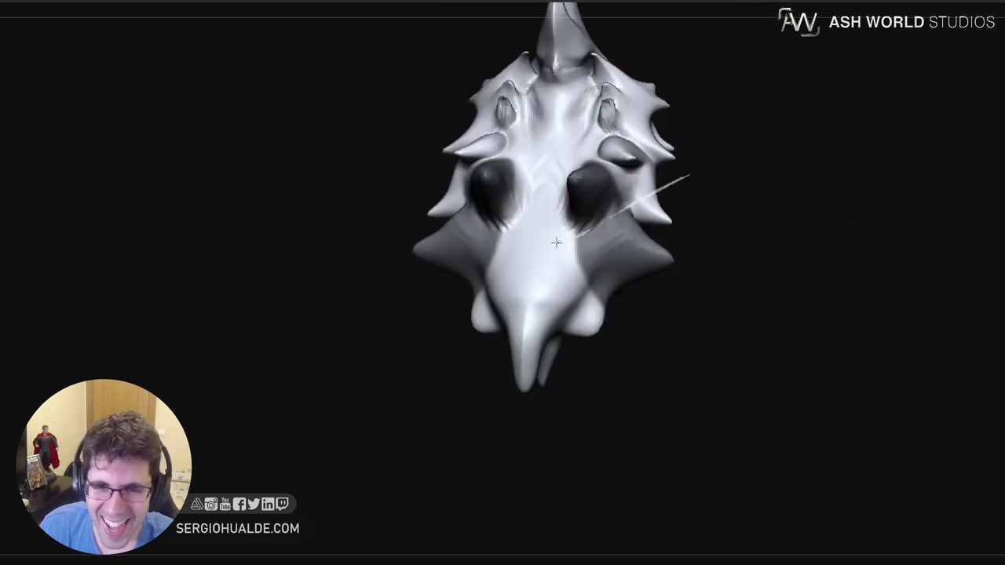
pyautogui.keyDown('ctrl'); pyautogui.keyDown('alt'); pyautogui.moveTo(556, 242); pyautogui.dragTo(660, 149); pyautogui.keyUp('alt'); pyautogui.keyUp('ctrl')
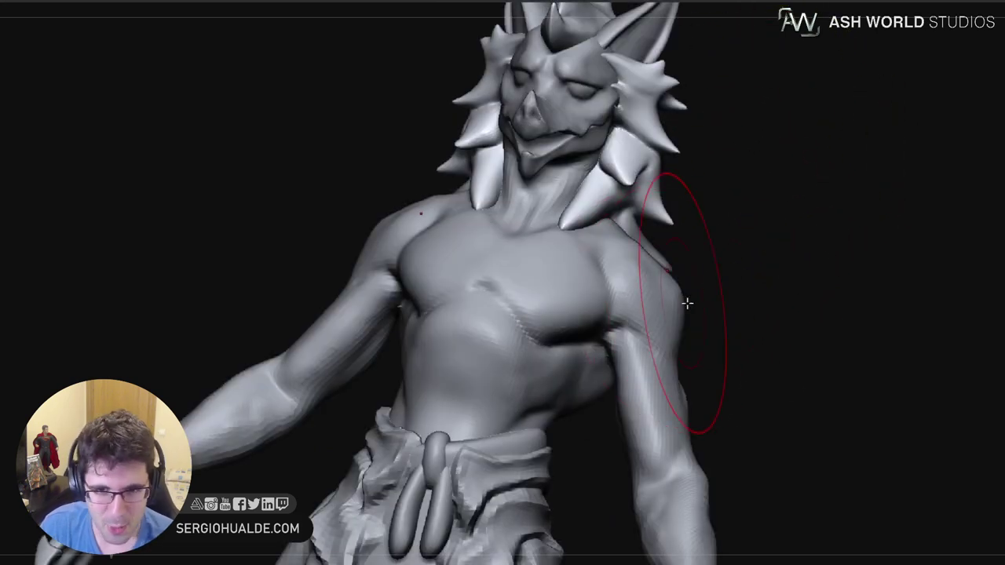
# Pull the shoulder locks of the hair forward over the deltoids, refine their pointed tips and clear the mask
pyautogui.moveTo(686, 301); pyautogui.dragTo(634, 270, button='right')
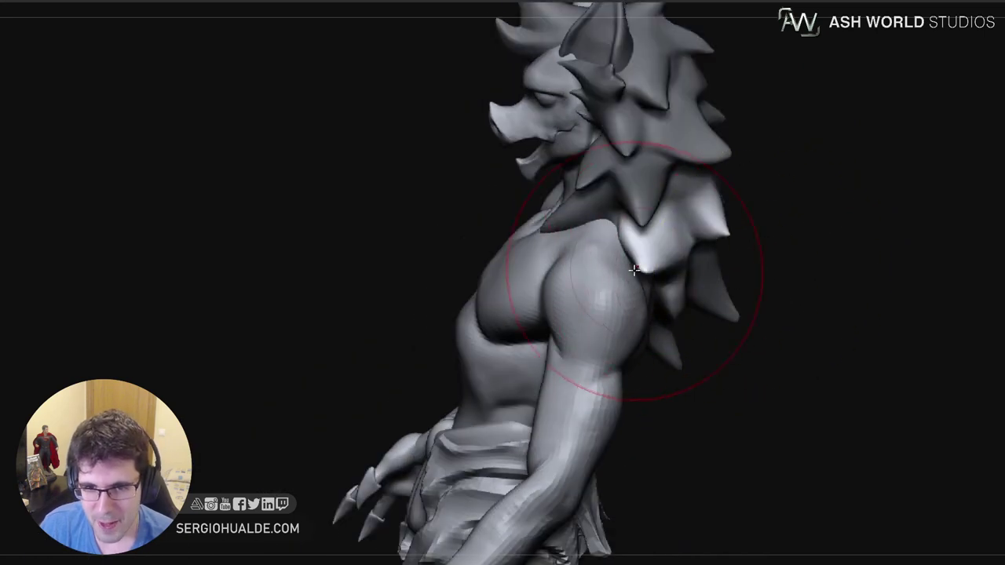
pyautogui.moveTo(652, 272); pyautogui.dragTo(634, 271)
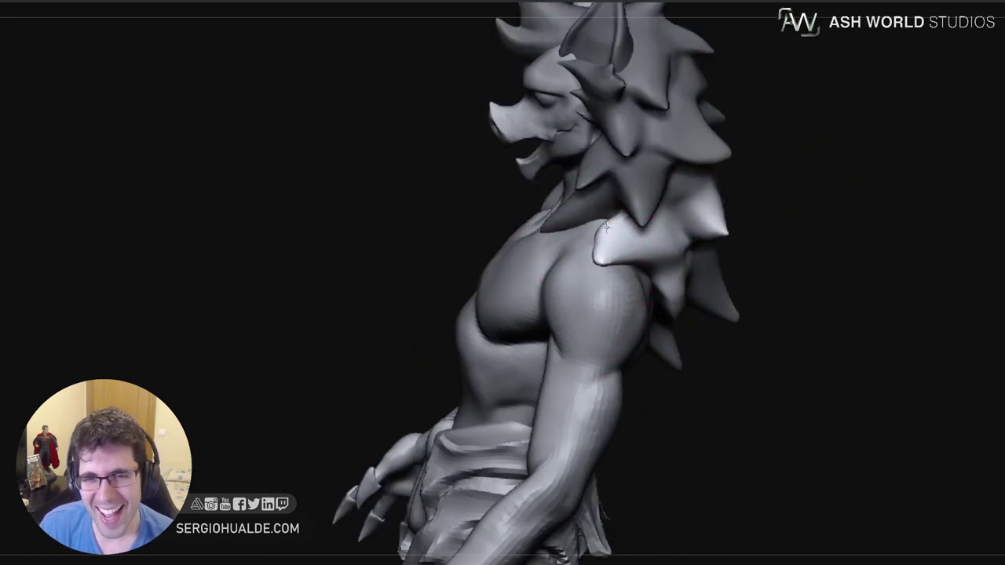
pyautogui.moveTo(611, 253); pyautogui.dragTo(604, 289, button='right')
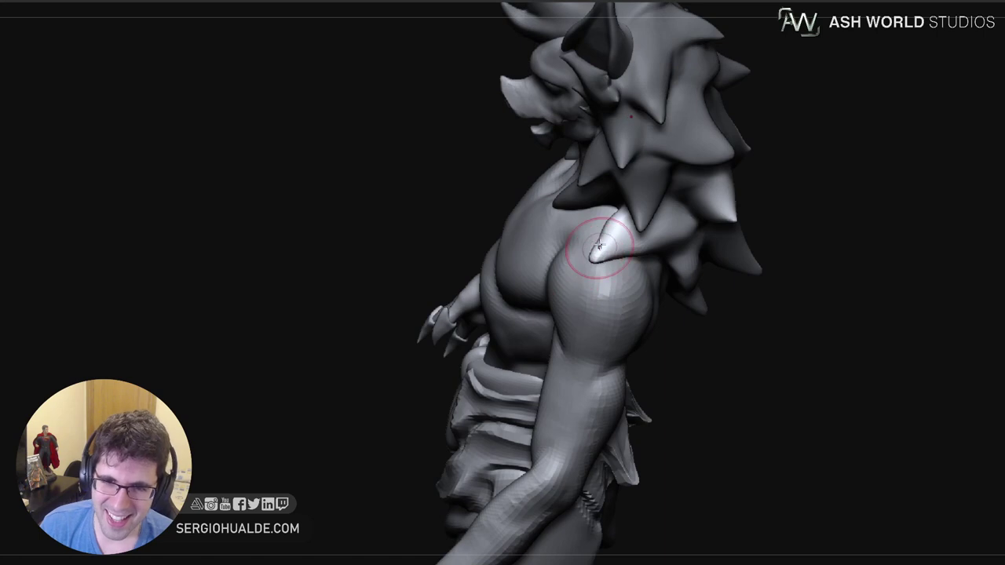
pyautogui.moveTo(601, 219); pyautogui.dragTo(623, 258, button='right')
pyautogui.moveTo(609, 257); pyautogui.dragTo(614, 270)
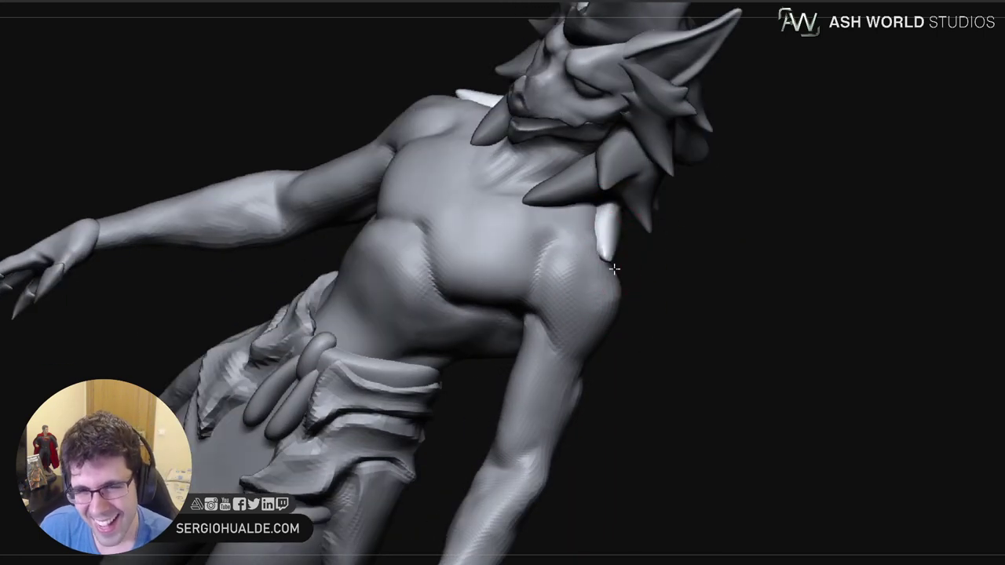
pyautogui.keyDown('ctrl'); pyautogui.moveTo(712, 212); pyautogui.dragTo(677, 265); pyautogui.keyUp('ctrl')
# Isolate the body and mask everything except the lower forearms, softening the mask's edge
pyautogui.moveTo(677, 296)
pyautogui.keyDown('ctrl'); pyautogui.mouseDown(button='right')
pyautogui.moveTo(655, 232)
pyautogui.moveTo(649, 275)
pyautogui.moveTo(697, 269)
pyautogui.moveTo(709, 285)
pyautogui.moveTo(648, 313)
pyautogui.moveTo(664, 440)
pyautogui.moveTo(636, 384)
pyautogui.moveTo(657, 358)
pyautogui.moveTo(648, 314)
pyautogui.mouseUp(button='right'); pyautogui.keyUp('ctrl')
pyautogui.hotkey('alt', 's')
pyautogui.keyDown('ctrl'); pyautogui.moveTo(678, 281); pyautogui.dragTo(572, 322); pyautogui.keyUp('ctrl')
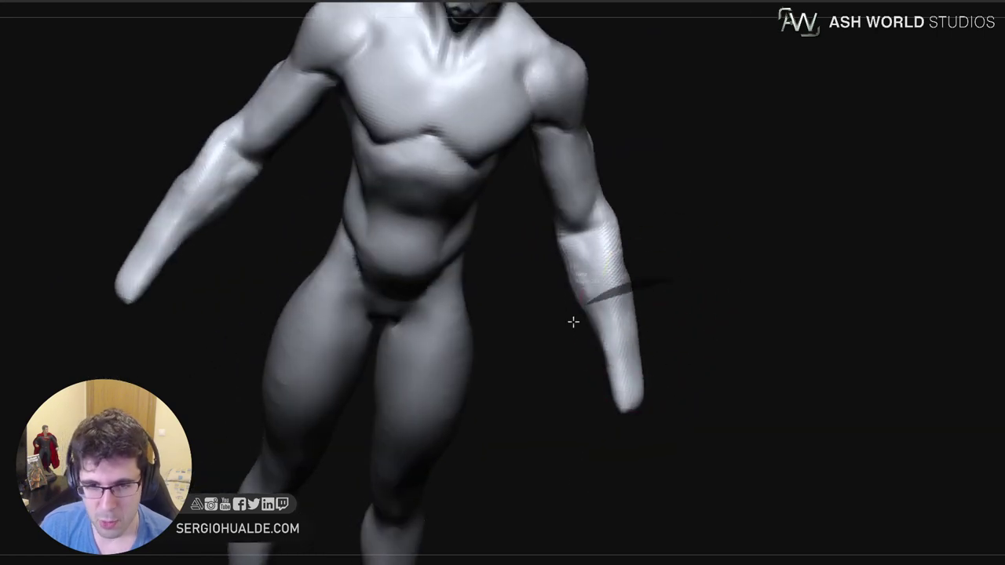
pyautogui.keyDown('ctrl'); pyautogui.moveTo(712, 317); pyautogui.dragTo(704, 302); pyautogui.keyUp('ctrl')
pyautogui.keyDown('ctrl'); pyautogui.click(620, 346); pyautogui.keyUp('ctrl')
pyautogui.keyDown('ctrl'); pyautogui.click(679, 341); pyautogui.keyUp('ctrl')
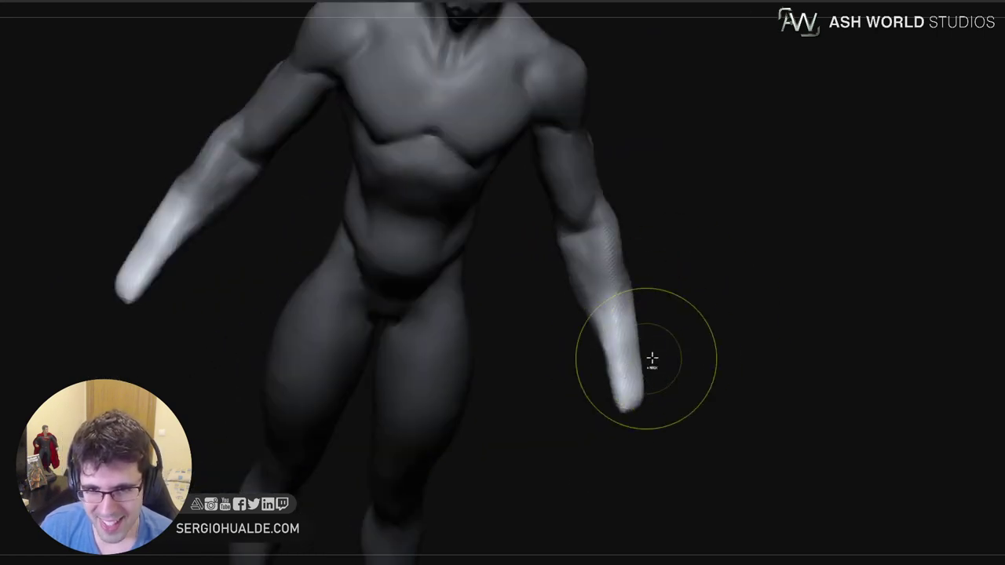
pyautogui.moveTo(673, 387)
pyautogui.keyDown('ctrl'); pyautogui.mouseDown(button='right')
pyautogui.moveTo(679, 296)
pyautogui.moveTo(654, 321)
pyautogui.moveTo(639, 370)
pyautogui.mouseUp(button='right'); pyautogui.keyUp('ctrl')
# Place the transform gizmo on the middle of the forearm and shift the unmasked lower forearms slightly toward the body
pyautogui.press('w')
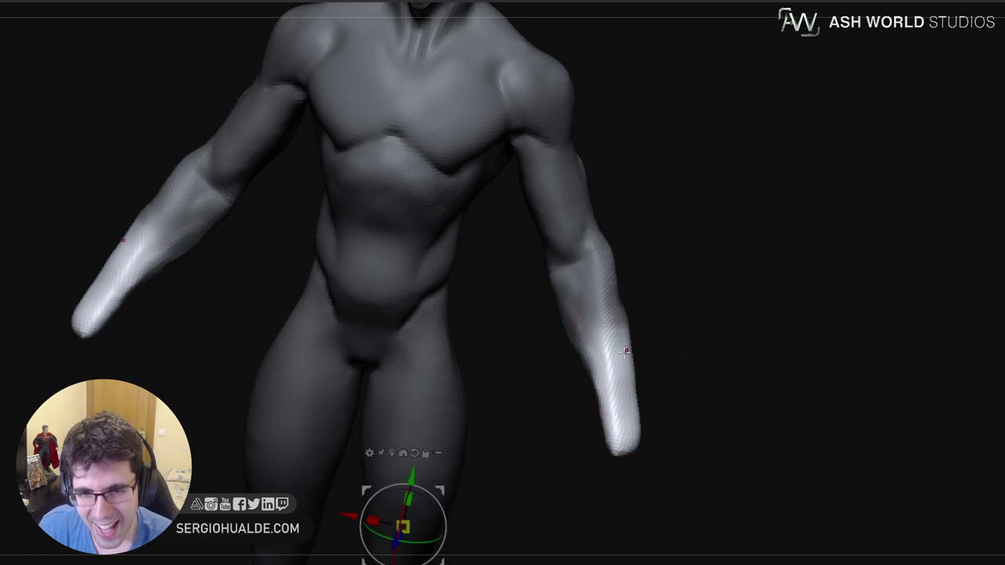
pyautogui.keyDown('alt'); pyautogui.click(612, 338); pyautogui.keyUp('alt')
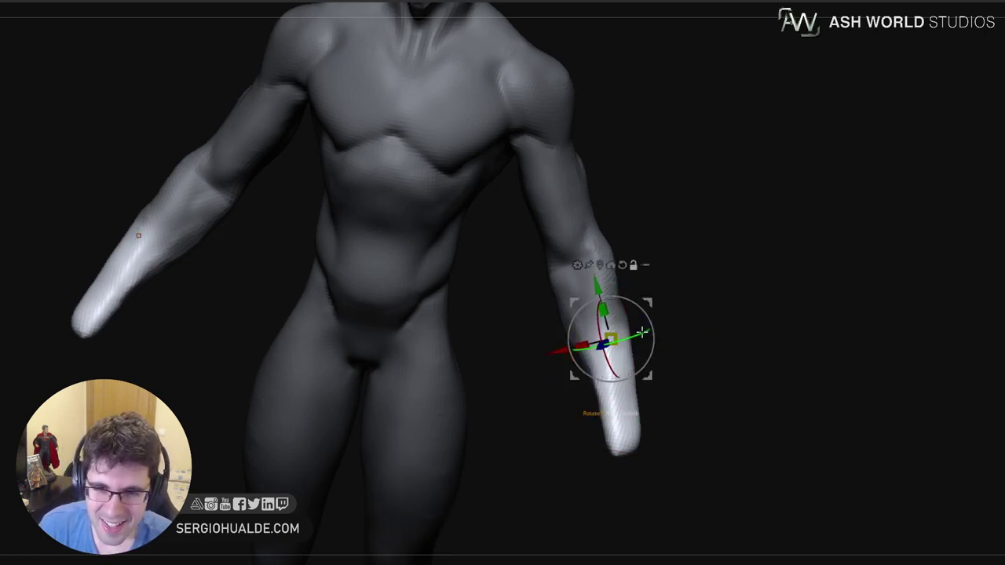
pyautogui.moveTo(641, 332); pyautogui.dragTo(684, 331, button='right')
pyautogui.moveTo(576, 350); pyautogui.dragTo(562, 355)
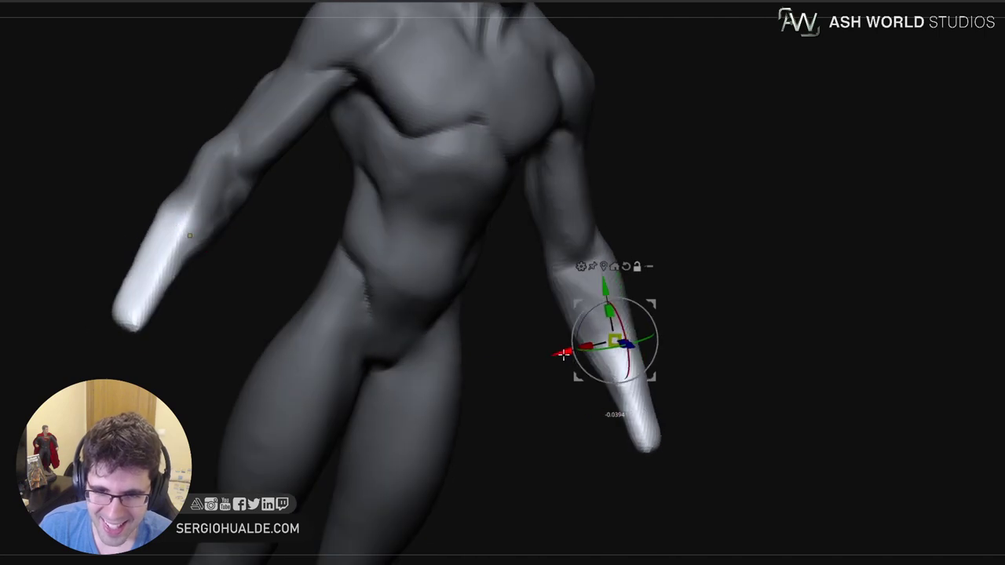
pyautogui.moveTo(631, 347); pyautogui.dragTo(624, 344)
pyautogui.moveTo(686, 350); pyautogui.dragTo(724, 355, button='right')
# Rotate and slightly scale the lower forearms with the gizmo so the wrists line up with the clawed hands
pyautogui.keyDown('alt'); pyautogui.moveTo(696, 324); pyautogui.dragTo(702, 324); pyautogui.keyUp('alt')
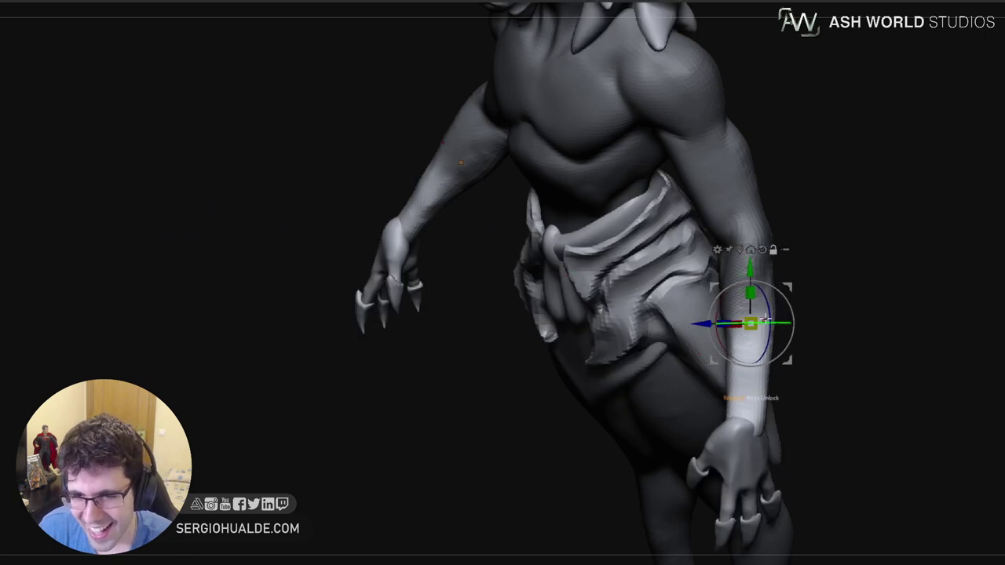
pyautogui.keyDown('alt'); pyautogui.moveTo(764, 323); pyautogui.dragTo(775, 323); pyautogui.keyUp('alt')
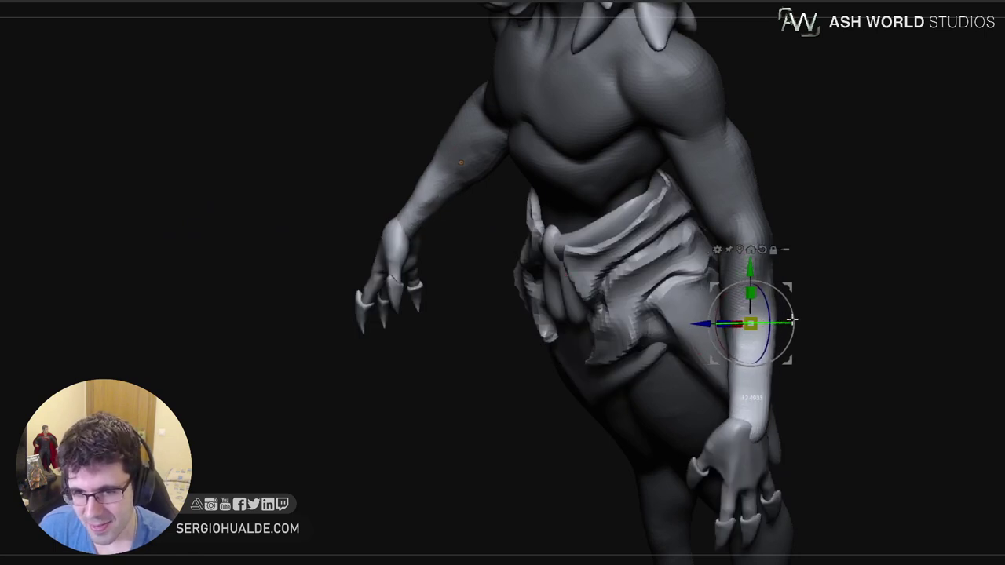
pyautogui.moveTo(770, 334); pyautogui.dragTo(794, 339, button='right')
pyautogui.moveTo(783, 323); pyautogui.dragTo(774, 293)
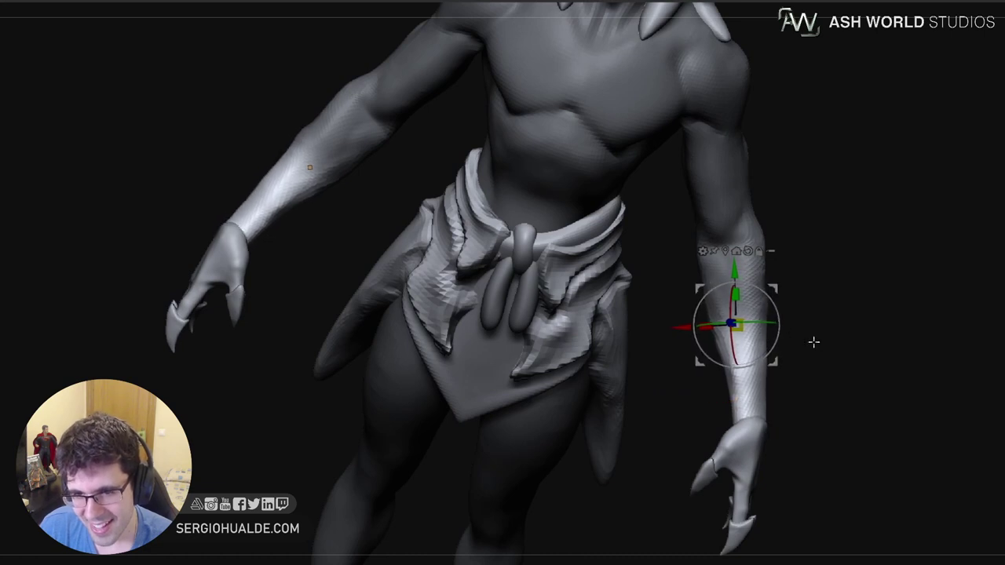
pyautogui.moveTo(814, 343); pyautogui.dragTo(758, 335, button='right')
pyautogui.moveTo(763, 326)
pyautogui.mouseDown()
pyautogui.moveTo(774, 329)
pyautogui.moveTo(770, 364)
pyautogui.mouseUp()
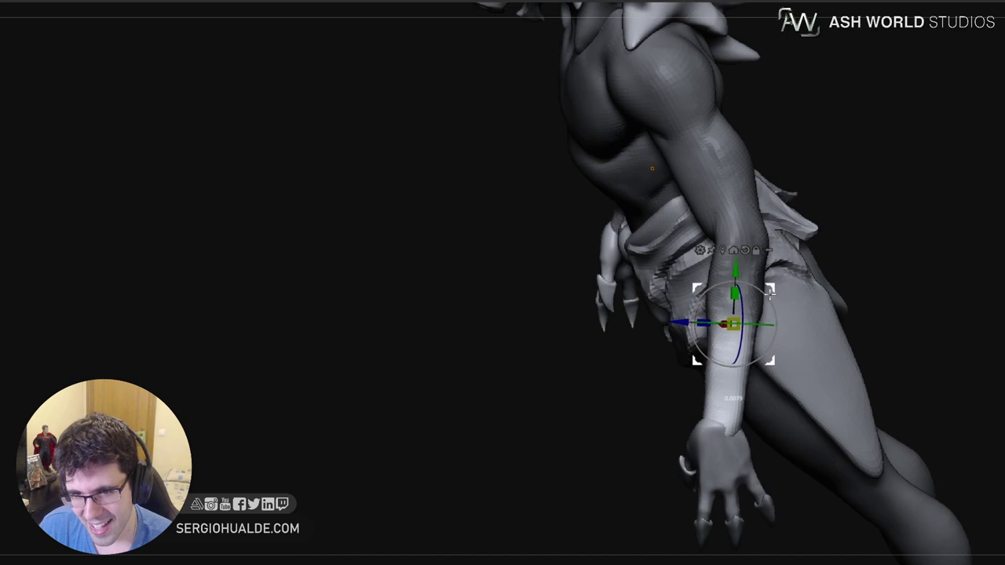
pyautogui.press('q')
# Reshape the wrists where they meet the hands and adjust the forearm contour from behind
pyautogui.moveTo(751, 369)
pyautogui.keyDown('ctrl'); pyautogui.mouseDown(button='right')
pyautogui.moveTo(709, 433)
pyautogui.moveTo(733, 429)
pyautogui.moveTo(726, 451)
pyautogui.mouseUp(button='right'); pyautogui.keyUp('ctrl')
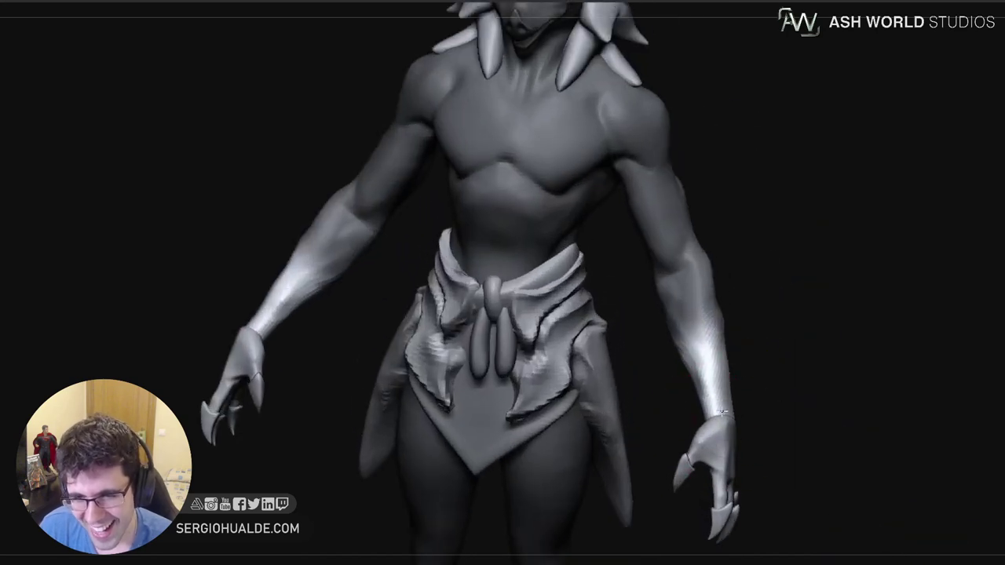
pyautogui.moveTo(719, 415); pyautogui.dragTo(720, 419, button='right')
pyautogui.moveTo(719, 419); pyautogui.dragTo(722, 417)
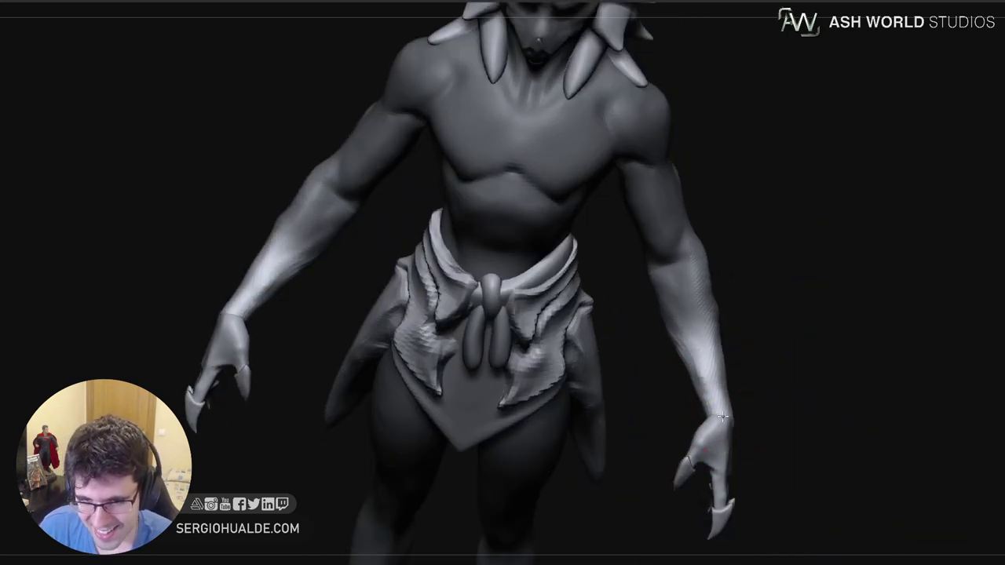
pyautogui.moveTo(711, 387)
pyautogui.mouseDown(button='right')
pyautogui.moveTo(695, 397)
pyautogui.moveTo(703, 423)
pyautogui.mouseUp(button='right')
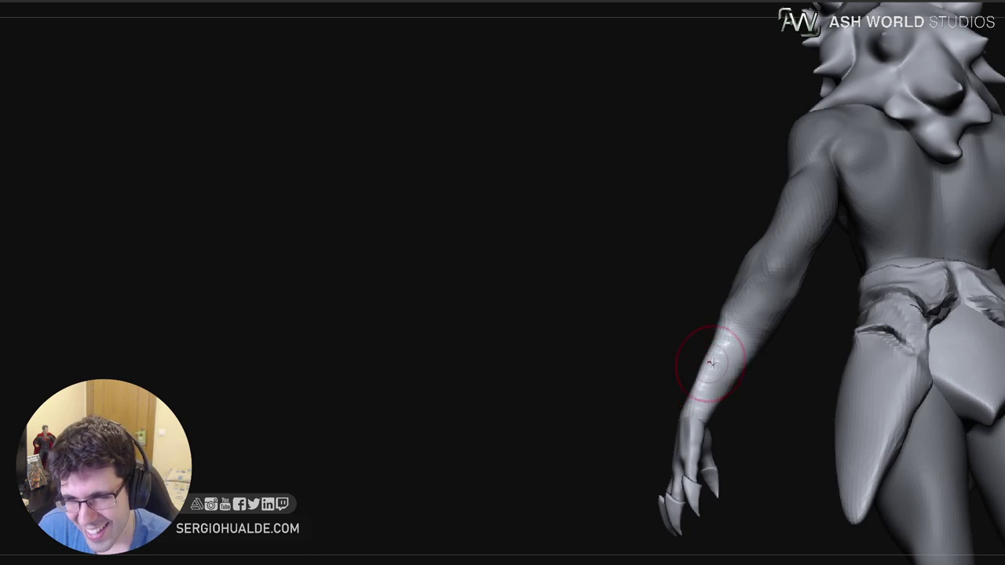
pyautogui.moveTo(711, 363); pyautogui.dragTo(722, 343, button='right')
pyautogui.moveTo(708, 343)
pyautogui.mouseDown()
pyautogui.moveTo(879, 262)
pyautogui.moveTo(734, 326)
pyautogui.mouseUp()
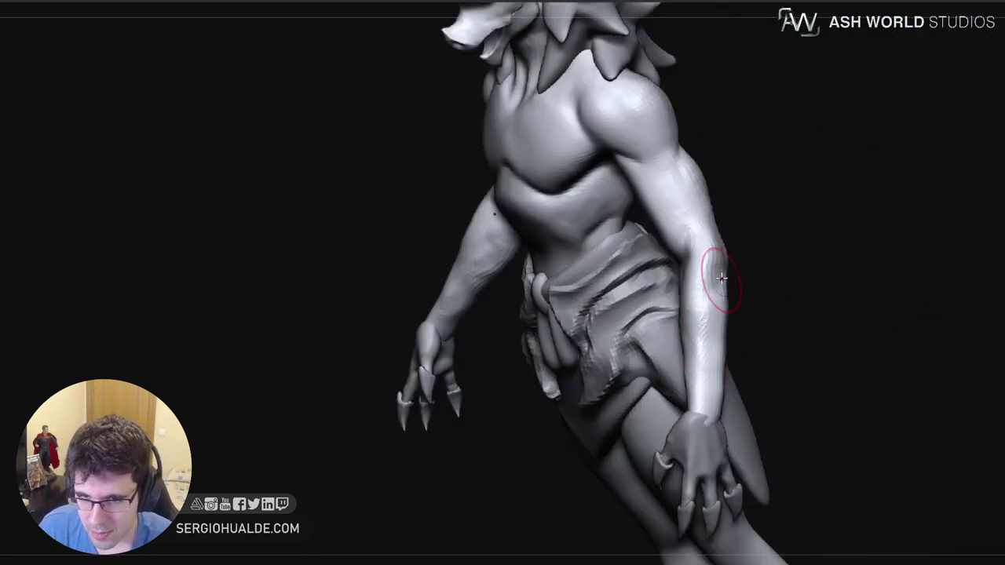
# Refine the inner contour of the forearms between elbow and wrist, checking the arm from several sides
pyautogui.moveTo(709, 309); pyautogui.dragTo(596, 353, button='right')
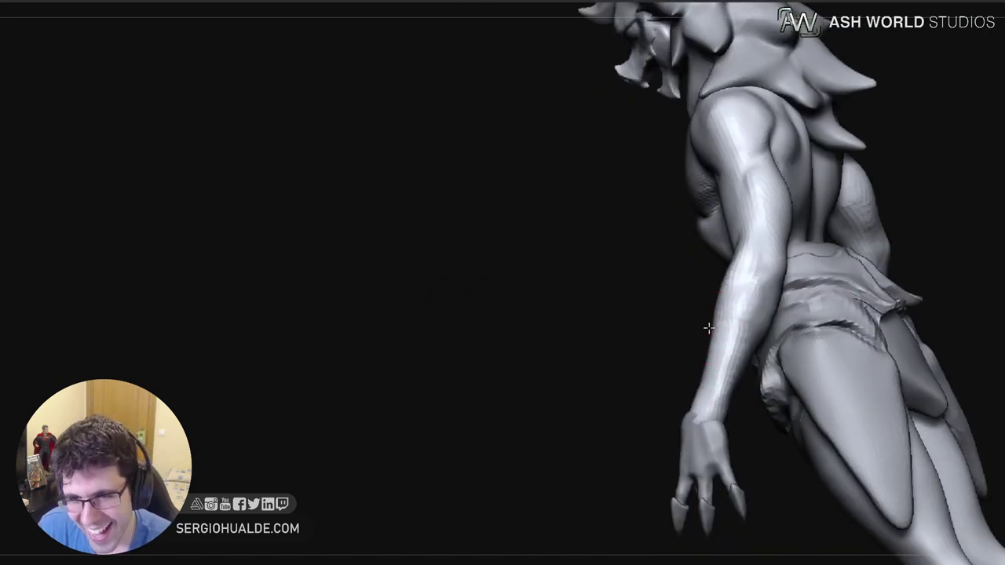
pyautogui.moveTo(709, 328)
pyautogui.mouseDown(button='right')
pyautogui.moveTo(711, 348)
pyautogui.moveTo(728, 330)
pyautogui.mouseUp(button='right')
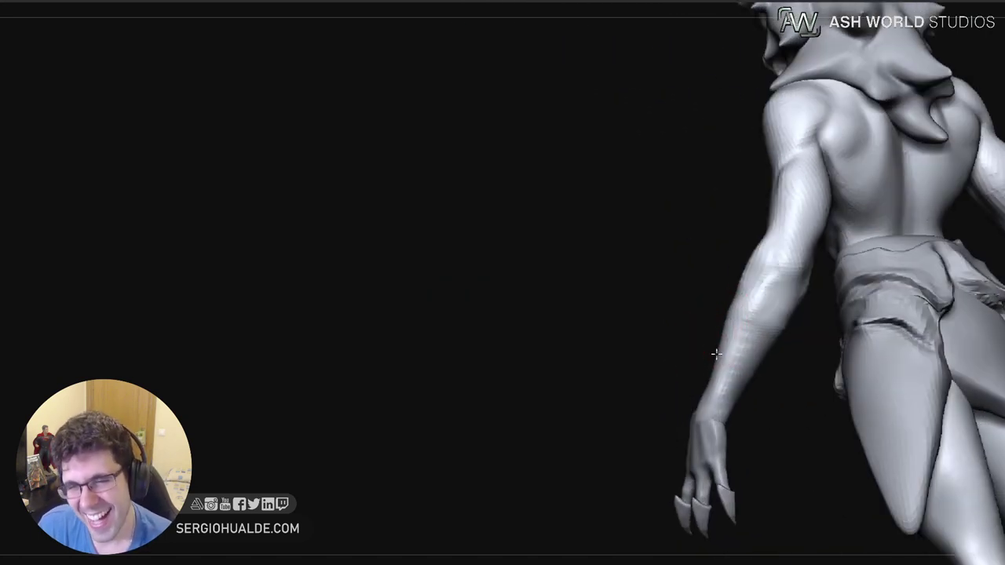
pyautogui.moveTo(732, 317)
pyautogui.mouseDown(button='right')
pyautogui.moveTo(754, 294)
pyautogui.moveTo(757, 353)
pyautogui.moveTo(791, 354)
pyautogui.mouseUp(button='right')
pyautogui.moveTo(791, 354)
pyautogui.mouseDown()
pyautogui.moveTo(789, 397)
pyautogui.moveTo(818, 363)
pyautogui.moveTo(736, 368)
pyautogui.moveTo(729, 388)
pyautogui.moveTo(729, 361)
pyautogui.mouseUp()
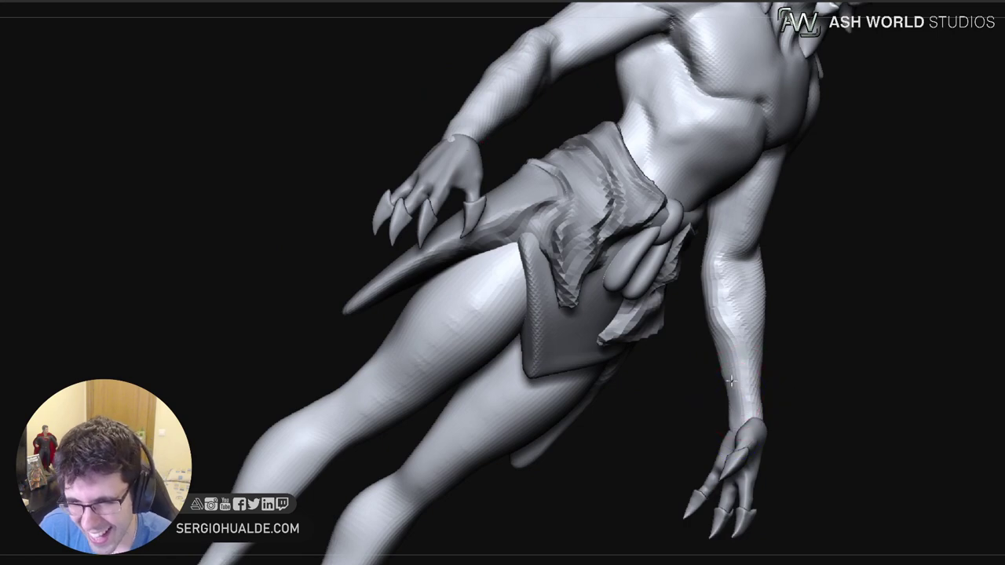
pyautogui.moveTo(705, 329)
pyautogui.mouseDown()
pyautogui.moveTo(722, 351)
pyautogui.moveTo(734, 333)
pyautogui.mouseUp()
pyautogui.moveTo(734, 334); pyautogui.dragTo(726, 338, button='right')
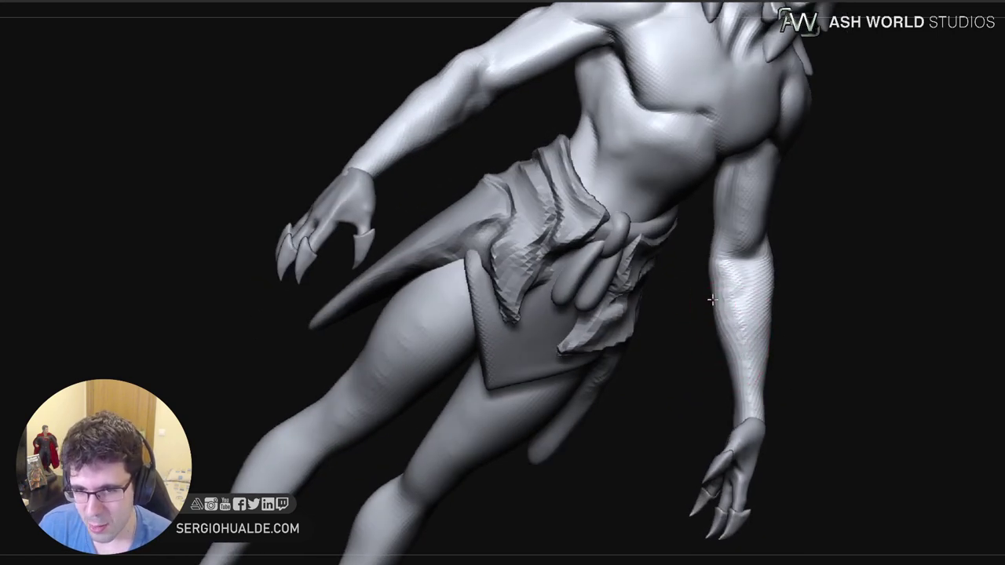
pyautogui.moveTo(711, 300)
pyautogui.mouseDown()
pyautogui.moveTo(712, 314)
pyautogui.moveTo(729, 310)
pyautogui.mouseUp()
# Isolate the body and smooth the muscles of the back from the waist up alongside the spine
pyautogui.moveTo(705, 269)
pyautogui.mouseDown(button='right')
pyautogui.moveTo(730, 310)
pyautogui.moveTo(722, 342)
pyautogui.moveTo(744, 334)
pyautogui.moveTo(736, 322)
pyautogui.moveTo(682, 404)
pyautogui.moveTo(762, 323)
pyautogui.moveTo(754, 351)
pyautogui.moveTo(824, 387)
pyautogui.moveTo(740, 321)
pyautogui.moveTo(725, 276)
pyautogui.moveTo(760, 353)
pyautogui.moveTo(704, 349)
pyautogui.mouseUp(button='right')
pyautogui.moveTo(704, 349)
pyautogui.keyDown('ctrl'); pyautogui.mouseDown(button='right')
pyautogui.moveTo(704, 325)
pyautogui.moveTo(718, 380)
pyautogui.moveTo(746, 361)
pyautogui.mouseUp(button='right'); pyautogui.keyUp('ctrl')
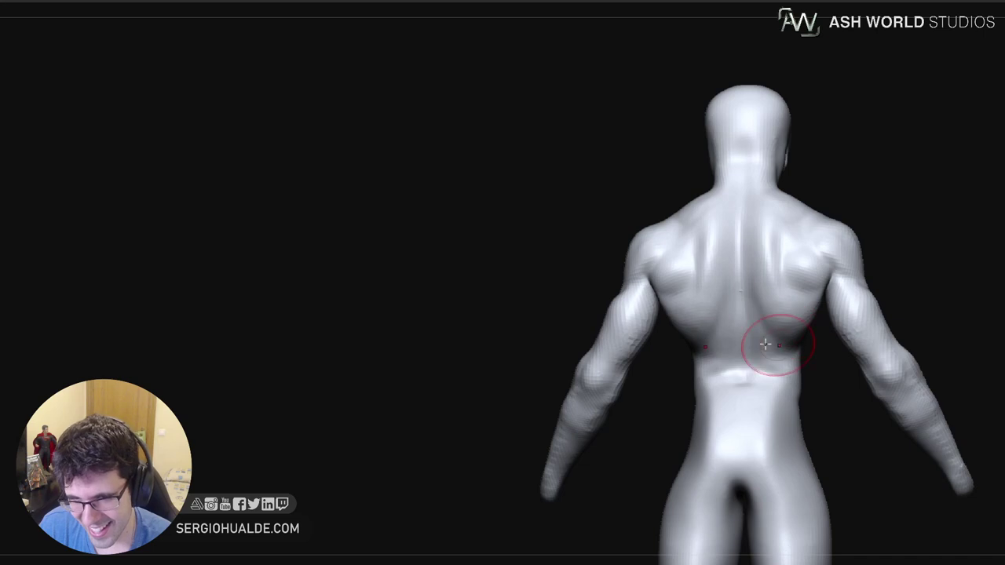
pyautogui.keyDown('shift'); pyautogui.moveTo(705, 342); pyautogui.dragTo(723, 251); pyautogui.keyUp('shift')
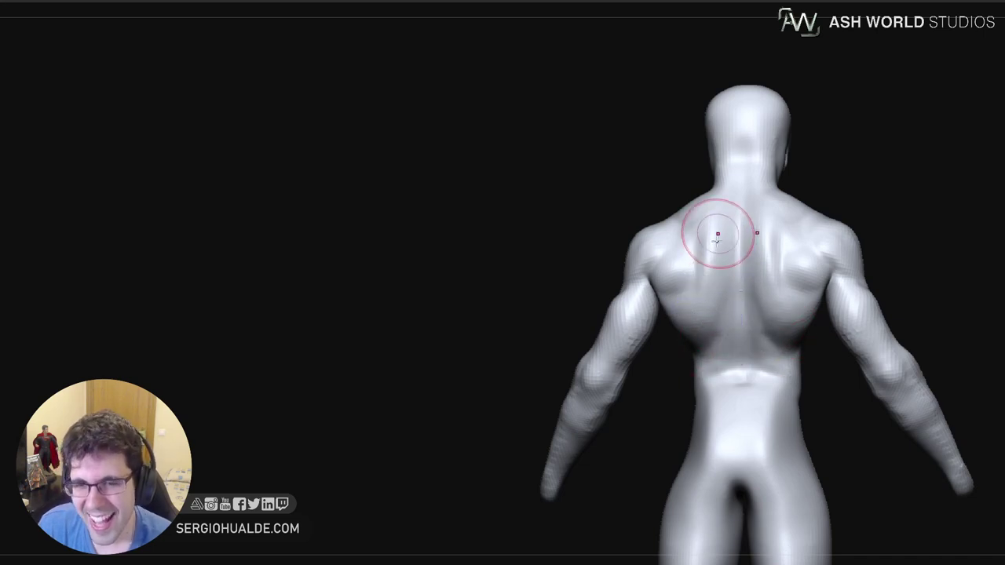
pyautogui.moveTo(717, 233); pyautogui.dragTo(767, 306, button='right')
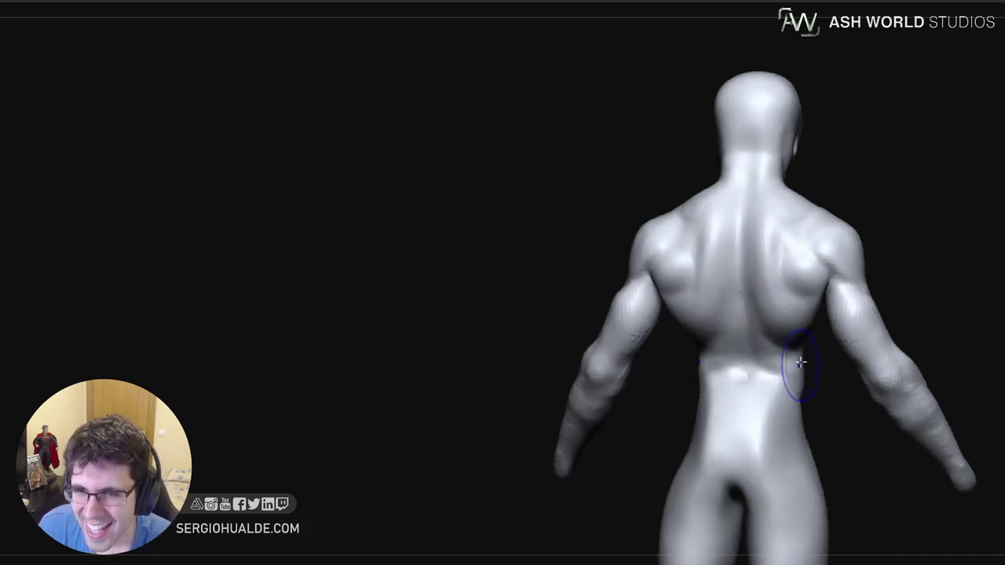
pyautogui.moveTo(800, 361)
pyautogui.mouseDown(button='right')
pyautogui.moveTo(795, 319)
pyautogui.moveTo(887, 408)
pyautogui.mouseUp(button='right')
# Smooth and soften the shoulder blades and the rear of the shoulders on the isolated body
pyautogui.moveTo(693, 265); pyautogui.dragTo(706, 233, button='right')
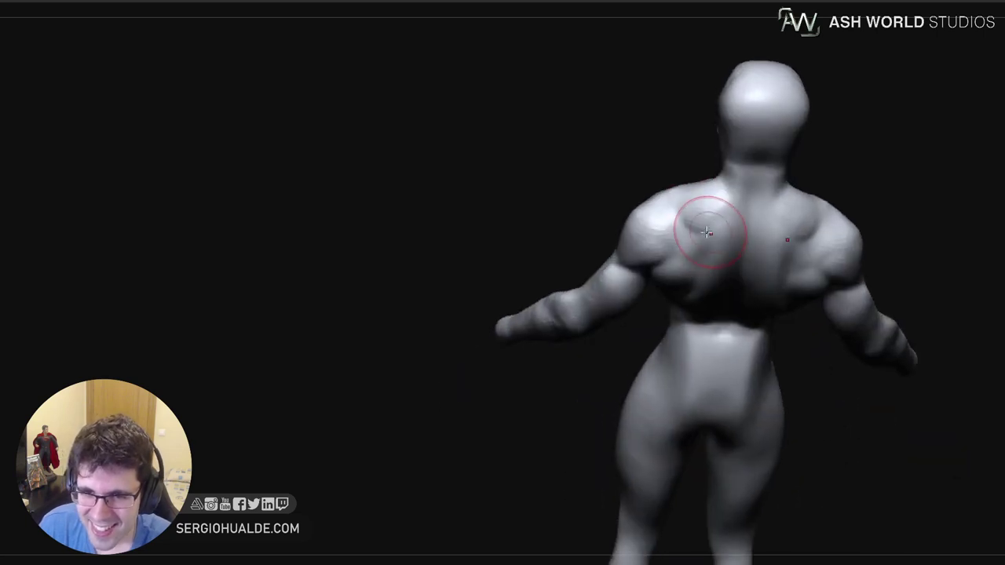
pyautogui.keyDown('shift'); pyautogui.moveTo(703, 220); pyautogui.dragTo(694, 227); pyautogui.keyUp('shift')
pyautogui.moveTo(688, 264)
pyautogui.mouseDown()
pyautogui.moveTo(657, 262)
pyautogui.moveTo(659, 251)
pyautogui.moveTo(654, 269)
pyautogui.mouseUp()
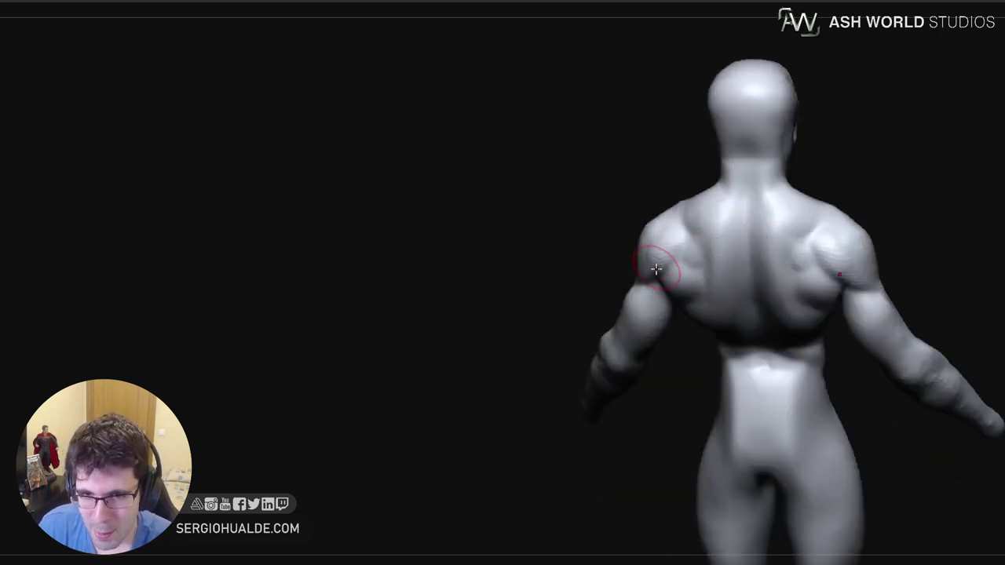
pyautogui.moveTo(591, 250)
pyautogui.mouseDown()
pyautogui.moveTo(651, 235)
pyautogui.moveTo(667, 269)
pyautogui.moveTo(705, 255)
pyautogui.mouseUp()
pyautogui.moveTo(746, 283)
pyautogui.mouseDown(button='right')
pyautogui.moveTo(733, 258)
pyautogui.moveTo(741, 258)
pyautogui.mouseUp(button='right')
pyautogui.moveTo(792, 258)
pyautogui.keyDown('shift'); pyautogui.mouseDown()
pyautogui.moveTo(801, 256)
pyautogui.moveTo(806, 282)
pyautogui.mouseUp(); pyautogui.keyUp('shift')
pyautogui.keyDown('ctrl'); pyautogui.moveTo(796, 346); pyautogui.dragTo(746, 318, button='right'); pyautogui.keyUp('ctrl')
pyautogui.moveTo(746, 318); pyautogui.dragTo(768, 321, button='right')
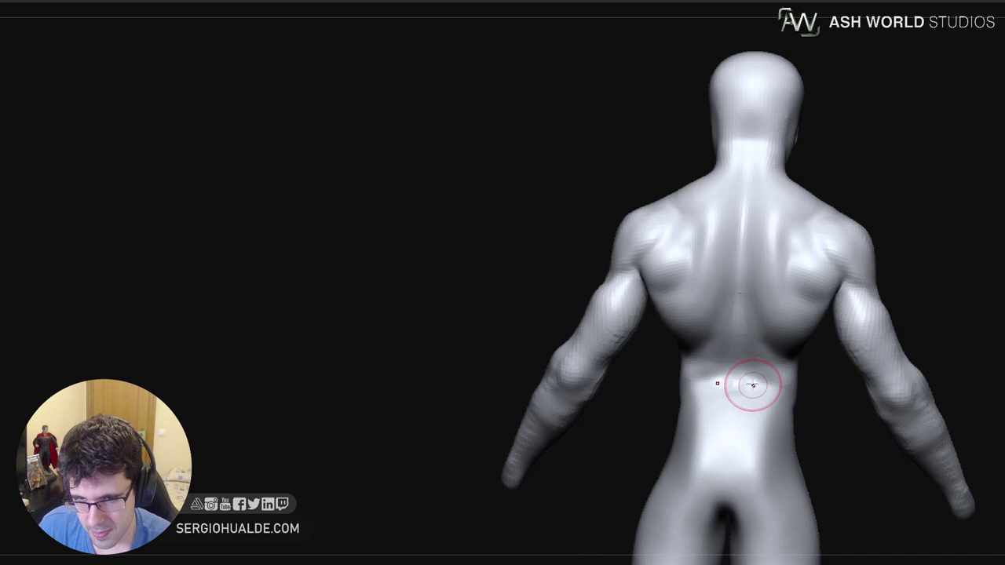
# Sculpt the lower back muscles on both sides of the spine and blend them into the pelvis
pyautogui.moveTo(753, 385); pyautogui.dragTo(752, 390, button='right')
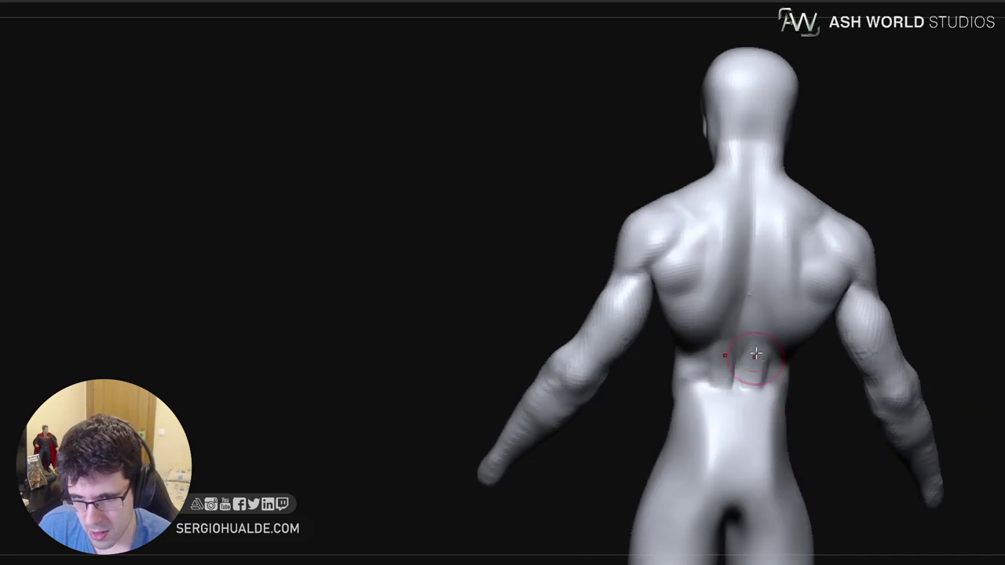
pyautogui.moveTo(745, 416); pyautogui.dragTo(754, 397, button='right')
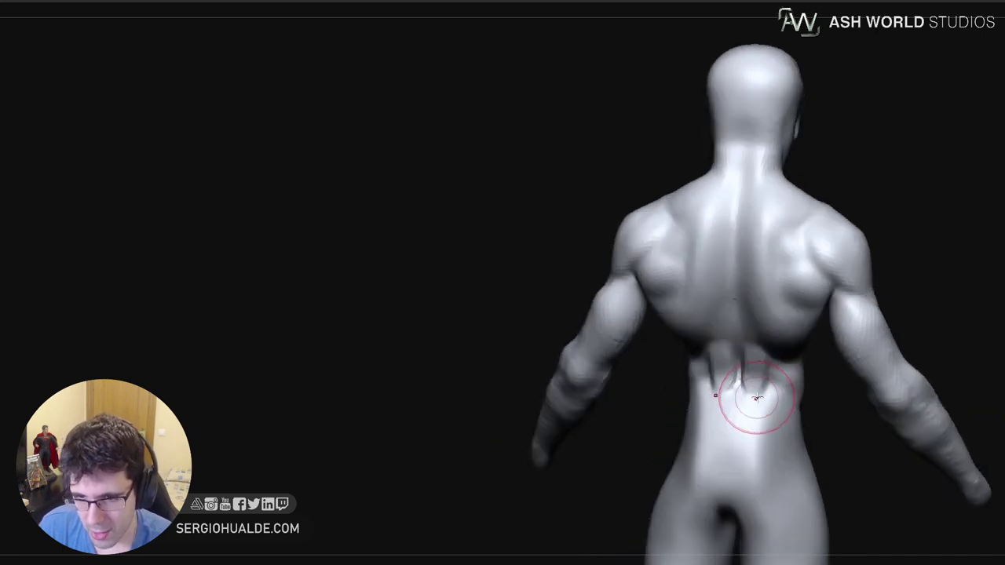
pyautogui.moveTo(754, 437); pyautogui.dragTo(765, 409, button='right')
pyautogui.press('s')
pyautogui.moveTo(764, 408); pyautogui.dragTo(757, 408)
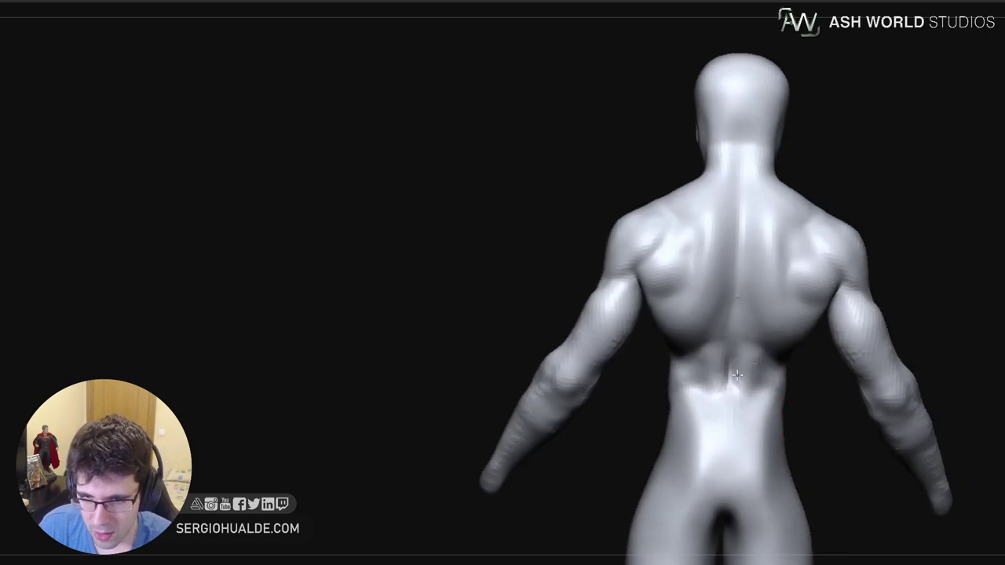
pyautogui.moveTo(737, 375); pyautogui.dragTo(737, 382, button='right')
pyautogui.moveTo(740, 451); pyautogui.dragTo(738, 398, button='right')
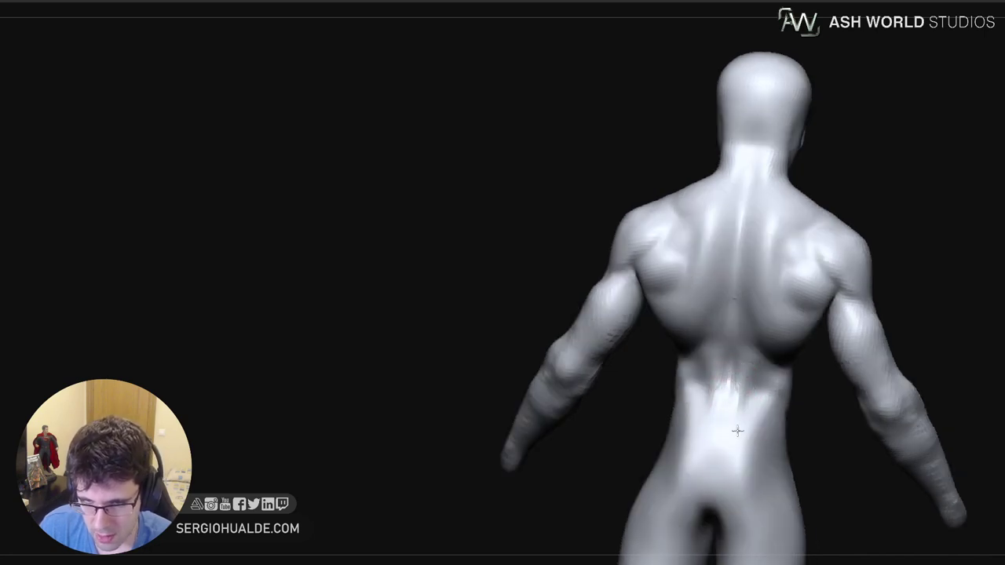
pyautogui.moveTo(747, 437)
pyautogui.mouseDown(button='right')
pyautogui.moveTo(769, 376)
pyautogui.moveTo(800, 375)
pyautogui.moveTo(798, 366)
pyautogui.moveTo(801, 444)
pyautogui.moveTo(824, 446)
pyautogui.mouseUp(button='right')
pyautogui.moveTo(730, 403); pyautogui.dragTo(773, 380, button='right')
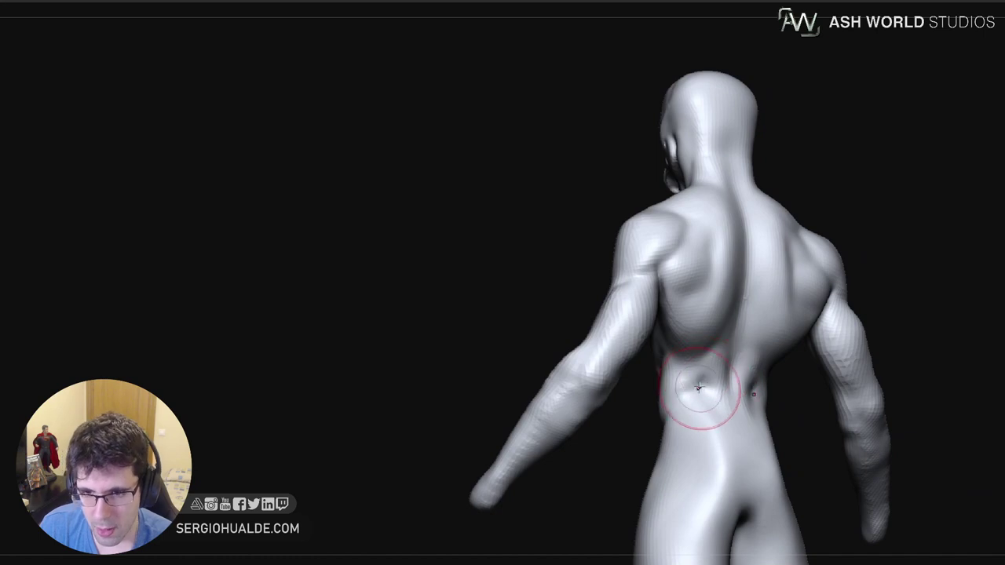
# Refine the outer contour of the elbows and forearms from the front
pyautogui.moveTo(701, 416)
pyautogui.keyDown('ctrl'); pyautogui.mouseDown(button='right')
pyautogui.moveTo(695, 372)
pyautogui.moveTo(707, 421)
pyautogui.moveTo(721, 383)
pyautogui.moveTo(760, 408)
pyautogui.moveTo(808, 404)
pyautogui.mouseUp(button='right'); pyautogui.keyUp('ctrl')
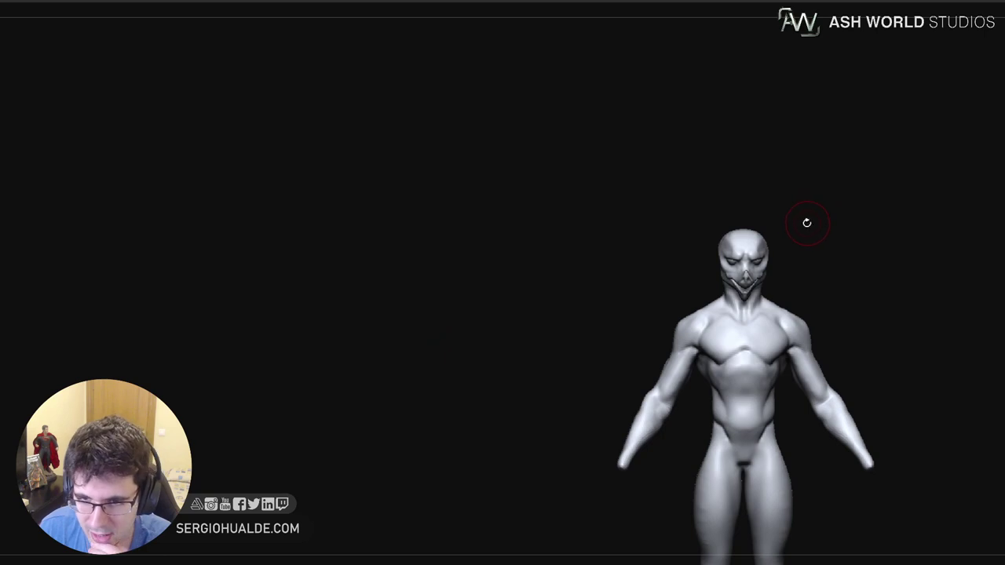
pyautogui.moveTo(641, 403)
pyautogui.keyDown('ctrl'); pyautogui.mouseDown(button='right')
pyautogui.moveTo(613, 338)
pyautogui.moveTo(616, 312)
pyautogui.moveTo(638, 314)
pyautogui.mouseUp(button='right'); pyautogui.keyUp('ctrl')
pyautogui.moveTo(597, 310)
pyautogui.mouseDown()
pyautogui.moveTo(594, 317)
pyautogui.moveTo(594, 307)
pyautogui.mouseUp()
pyautogui.moveTo(621, 325); pyautogui.dragTo(609, 317, button='right')
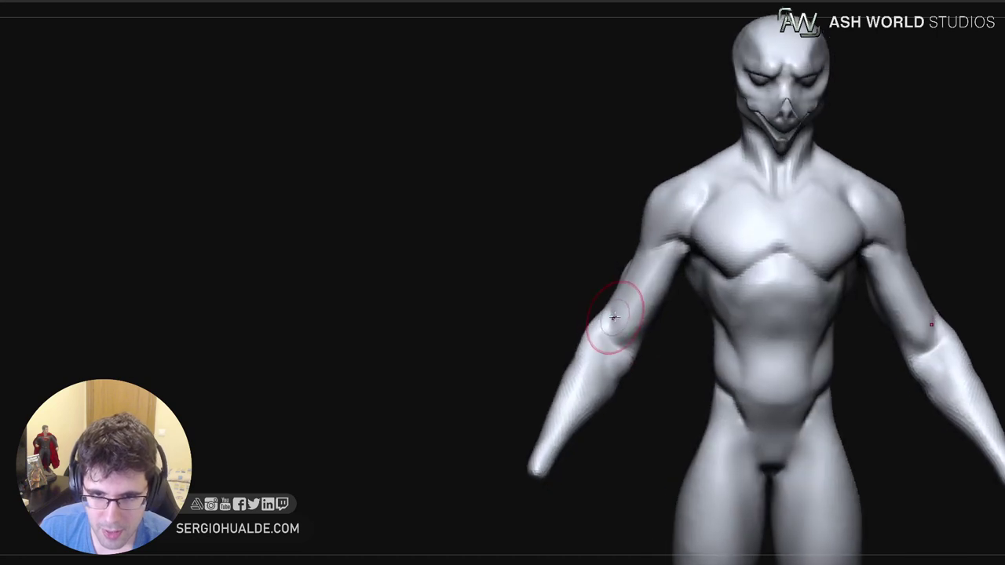
pyautogui.moveTo(598, 372); pyautogui.dragTo(585, 405, button='right')
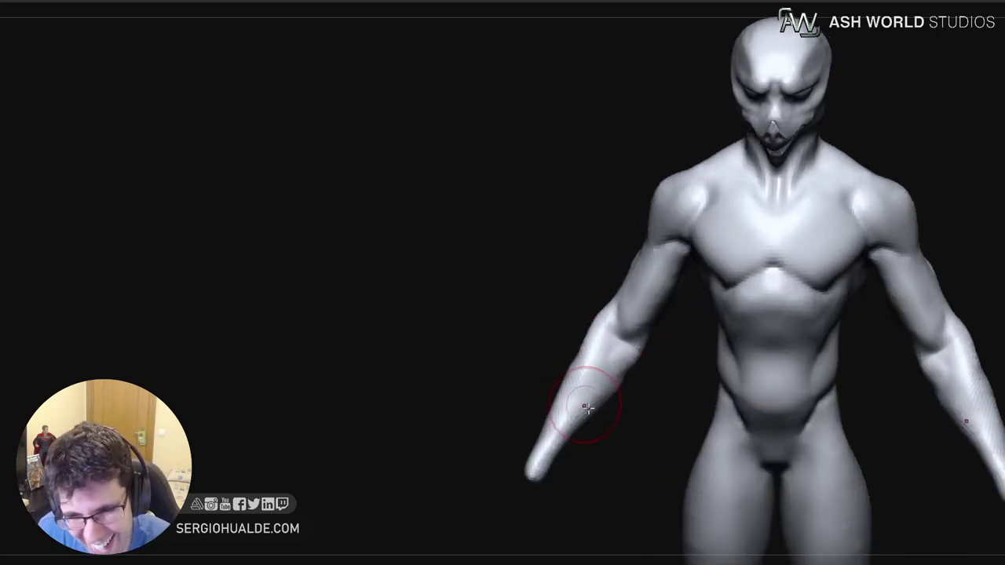
pyautogui.moveTo(586, 446)
pyautogui.mouseDown(button='right')
pyautogui.moveTo(588, 455)
pyautogui.moveTo(597, 389)
pyautogui.mouseUp(button='right')
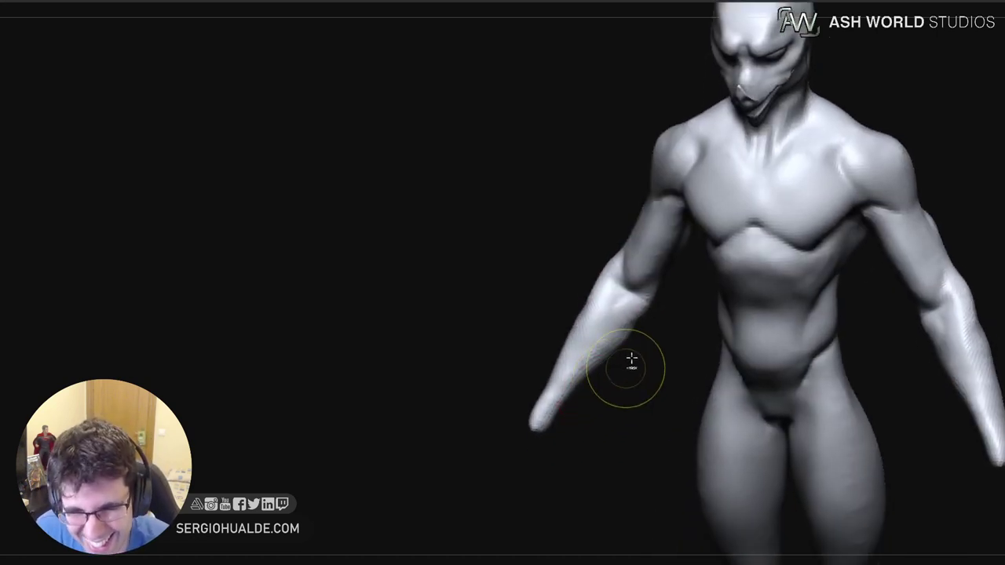
# Mask everything except the inner edge of the forearms and adjust that contour down to the wrist
pyautogui.moveTo(639, 344)
pyautogui.keyDown('ctrl'); pyautogui.mouseDown()
pyautogui.moveTo(563, 380)
pyautogui.moveTo(601, 458)
pyautogui.moveTo(608, 441)
pyautogui.mouseUp(); pyautogui.keyUp('ctrl')
pyautogui.keyDown('ctrl'); pyautogui.click(575, 439); pyautogui.keyUp('ctrl')
pyautogui.press('s')
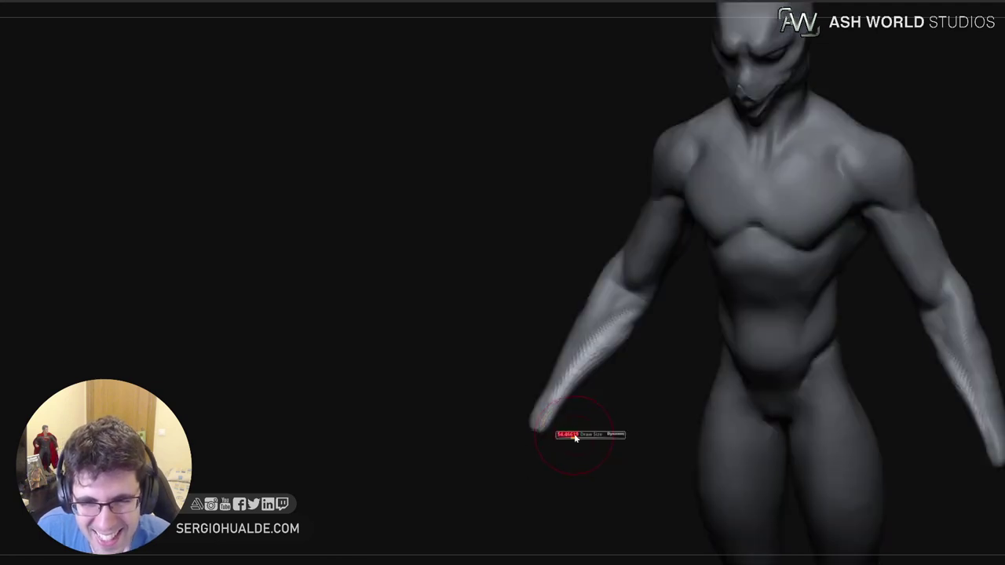
pyautogui.moveTo(555, 421); pyautogui.dragTo(601, 416)
pyautogui.moveTo(601, 416)
pyautogui.keyDown('ctrl'); pyautogui.mouseDown(button='right')
pyautogui.moveTo(601, 353)
pyautogui.moveTo(654, 405)
pyautogui.moveTo(701, 411)
pyautogui.moveTo(679, 404)
pyautogui.mouseUp(button='right'); pyautogui.keyUp('ctrl')
# Reshape the rear of the shoulder where it meets the back muscles behind the armpit
pyautogui.keyDown('alt'); pyautogui.moveTo(582, 364); pyautogui.dragTo(700, 364, button='right'); pyautogui.keyUp('alt')
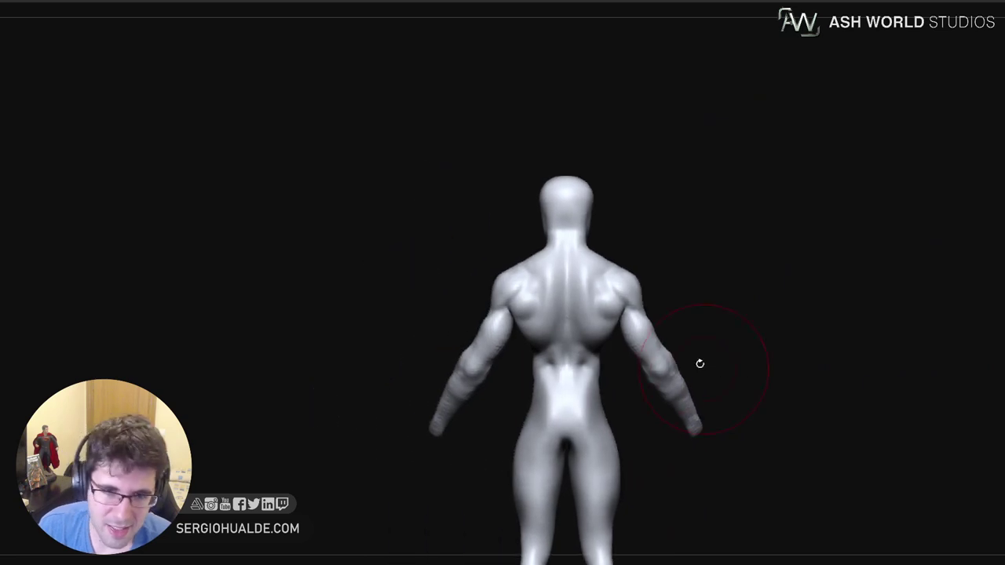
pyautogui.moveTo(552, 332); pyautogui.dragTo(601, 328, button='right')
pyautogui.keyDown('ctrl'); pyautogui.moveTo(526, 314); pyautogui.dragTo(530, 357, button='right'); pyautogui.keyUp('ctrl')
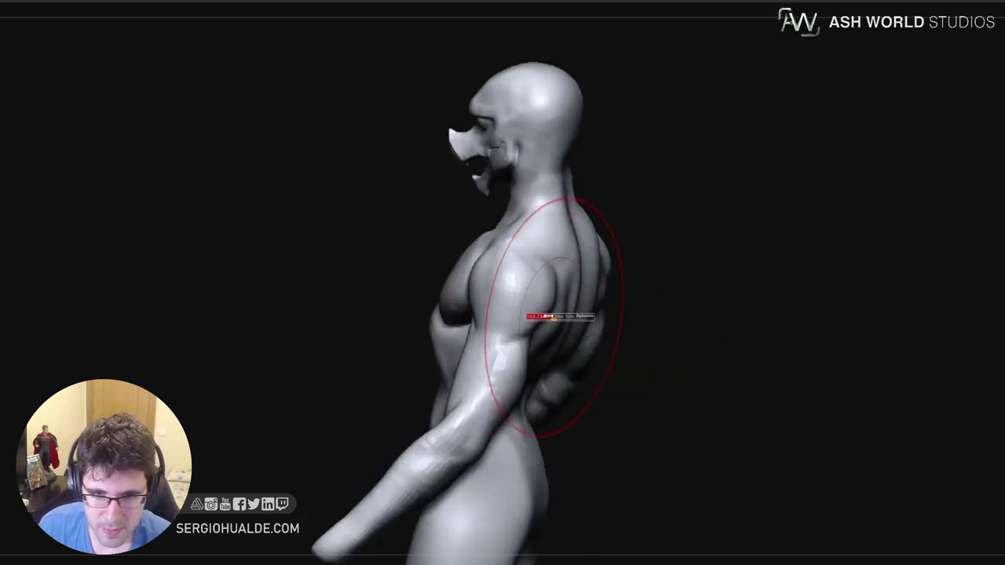
pyautogui.moveTo(559, 316); pyautogui.dragTo(543, 328, button='right')
pyautogui.moveTo(554, 306)
pyautogui.mouseDown()
pyautogui.moveTo(549, 296)
pyautogui.moveTo(543, 316)
pyautogui.mouseUp()
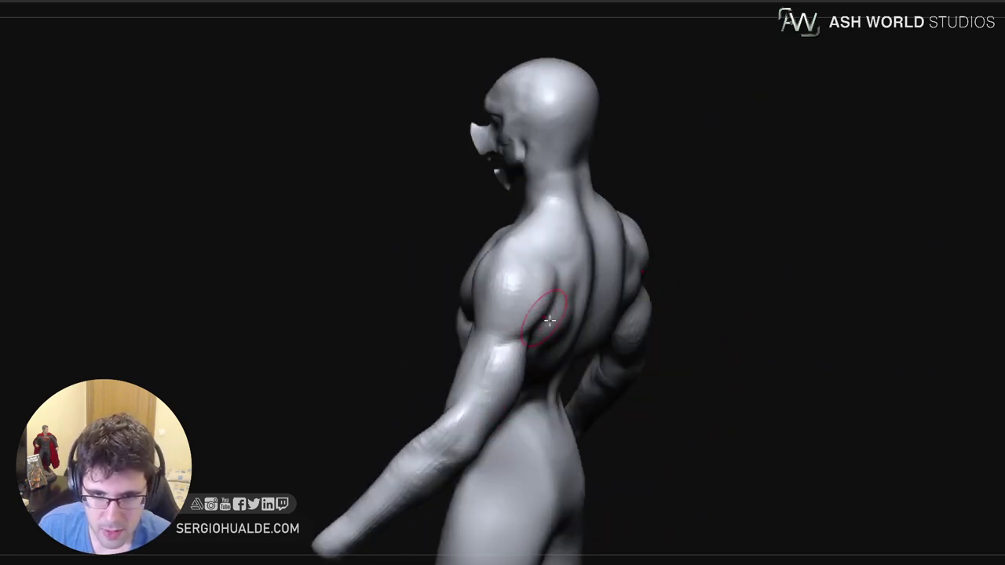
pyautogui.moveTo(552, 316); pyautogui.dragTo(529, 325, button='right')
pyautogui.moveTo(541, 330)
pyautogui.mouseDown()
pyautogui.moveTo(558, 280)
pyautogui.moveTo(533, 277)
pyautogui.moveTo(527, 307)
pyautogui.mouseUp()
pyautogui.moveTo(531, 306); pyautogui.dragTo(619, 420, button='right')
# Bring back all parts of the character to review it, and isolate the draped waist cloth
pyautogui.keyDown('ctrl'); pyautogui.moveTo(618, 420); pyautogui.dragTo(630, 387, button='right'); pyautogui.keyUp('ctrl')
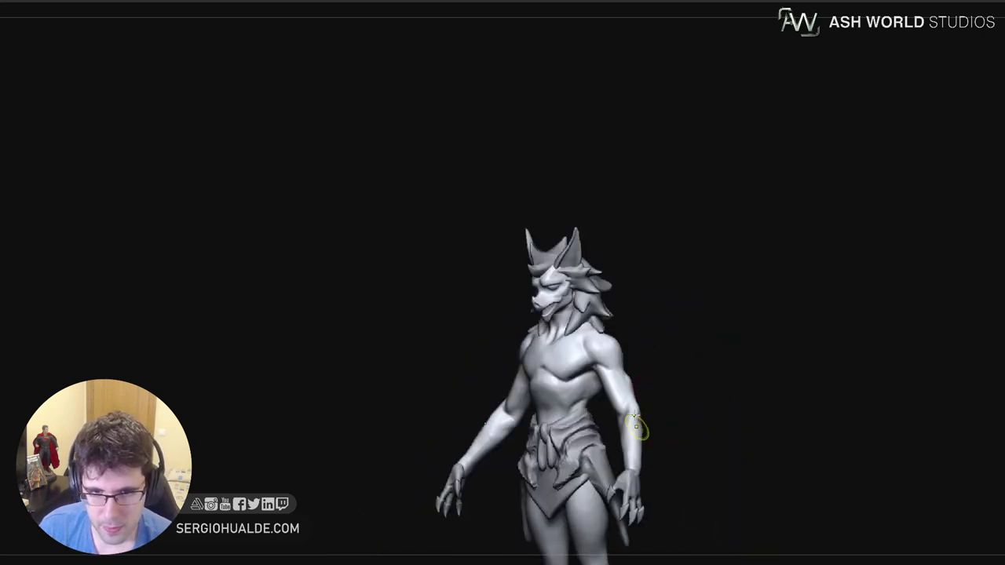
pyautogui.moveTo(634, 426); pyautogui.dragTo(659, 286)
pyautogui.keyDown('ctrl'); pyautogui.moveTo(636, 311); pyautogui.dragTo(628, 471, button='right'); pyautogui.keyUp('ctrl')
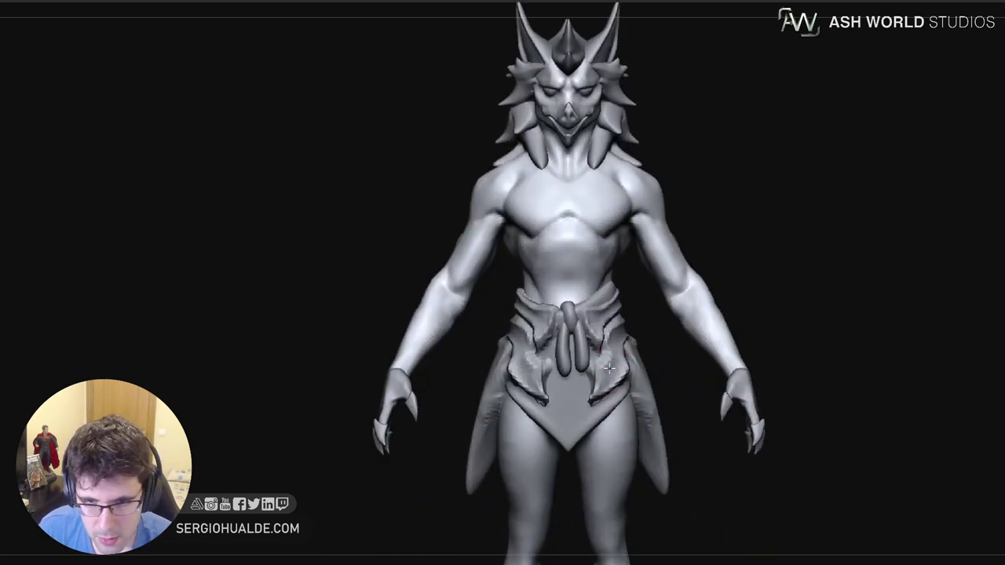
pyautogui.moveTo(618, 417); pyautogui.dragTo(579, 390, button='right')
pyautogui.keyDown('alt'); pyautogui.click(579, 390); pyautogui.keyUp('alt')
pyautogui.hotkey('alt', 'shift', 's')
pyautogui.moveTo(659, 383); pyautogui.dragTo(613, 405)
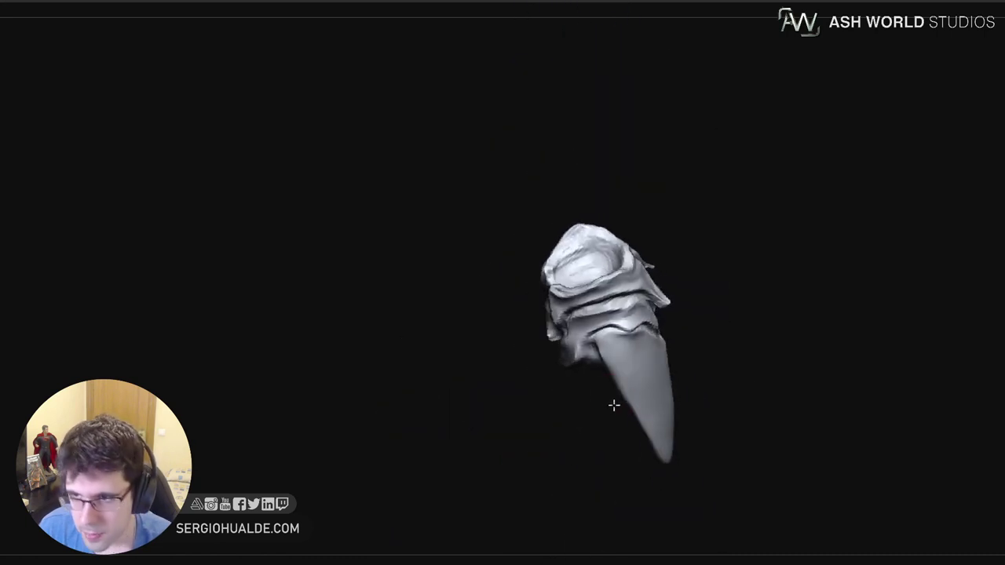
# Cut away the long hanging side panels of the waist cloth and their remnants with lasso selections
pyautogui.moveTo(635, 331); pyautogui.dragTo(673, 365, button='right')
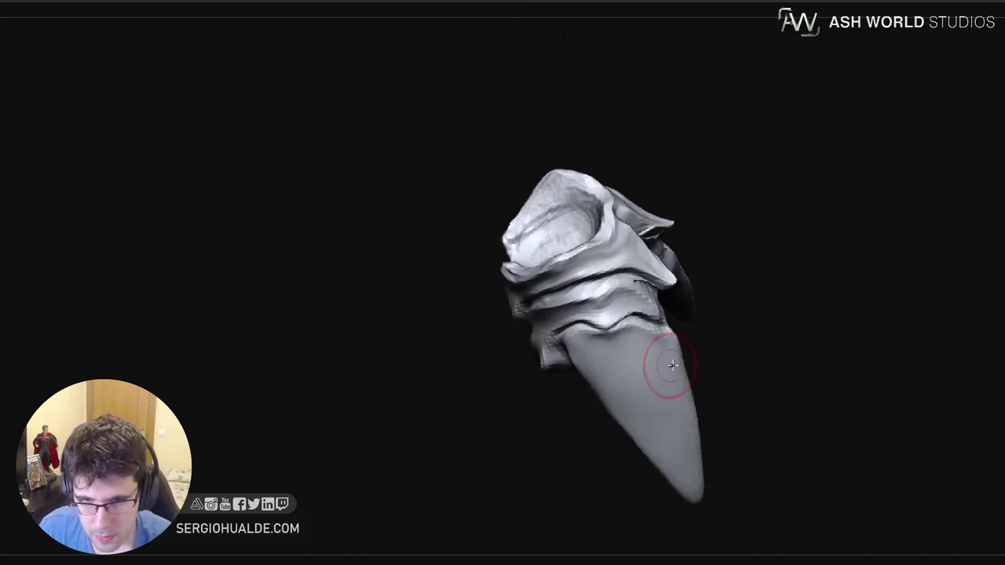
pyautogui.rightClick(694, 356)
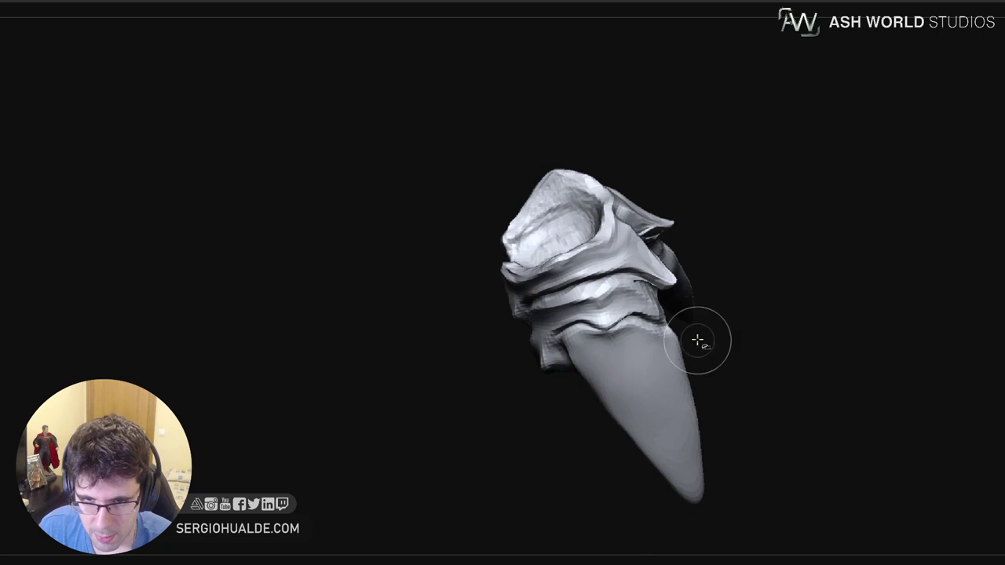
pyautogui.moveTo(696, 336)
pyautogui.keyDown('ctrl'); pyautogui.keyDown('alt'); pyautogui.keyDown('shift'); pyautogui.mouseDown()
pyautogui.moveTo(630, 487)
pyautogui.moveTo(785, 396)
pyautogui.mouseUp(); pyautogui.keyUp('shift'); pyautogui.keyUp('alt'); pyautogui.keyUp('ctrl')
pyautogui.moveTo(713, 361); pyautogui.dragTo(668, 366, button='right')
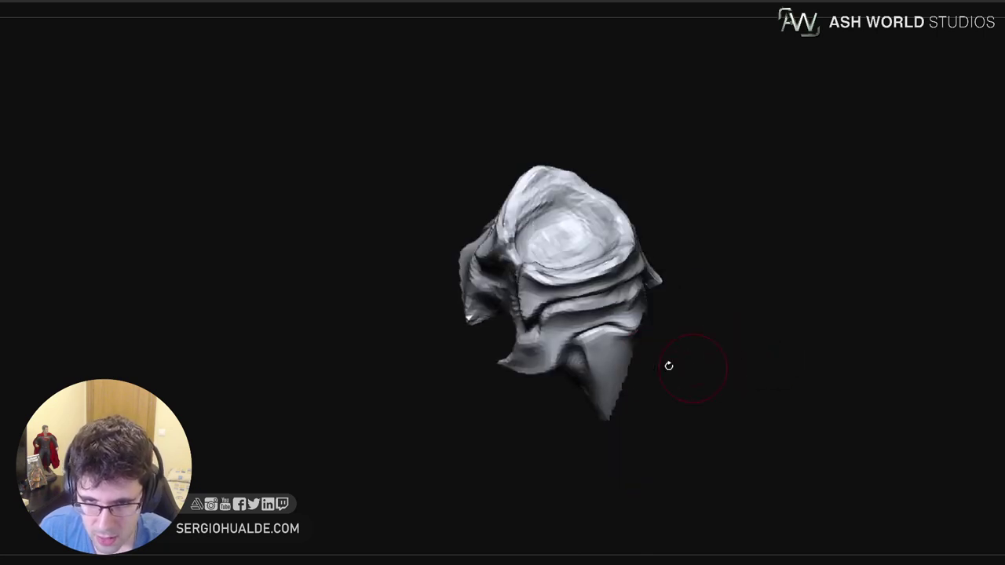
pyautogui.moveTo(637, 339)
pyautogui.keyDown('ctrl'); pyautogui.keyDown('alt'); pyautogui.keyDown('shift'); pyautogui.mouseDown()
pyautogui.moveTo(620, 324)
pyautogui.moveTo(579, 337)
pyautogui.moveTo(668, 481)
pyautogui.mouseUp(); pyautogui.keyUp('shift'); pyautogui.keyUp('alt'); pyautogui.keyUp('ctrl')
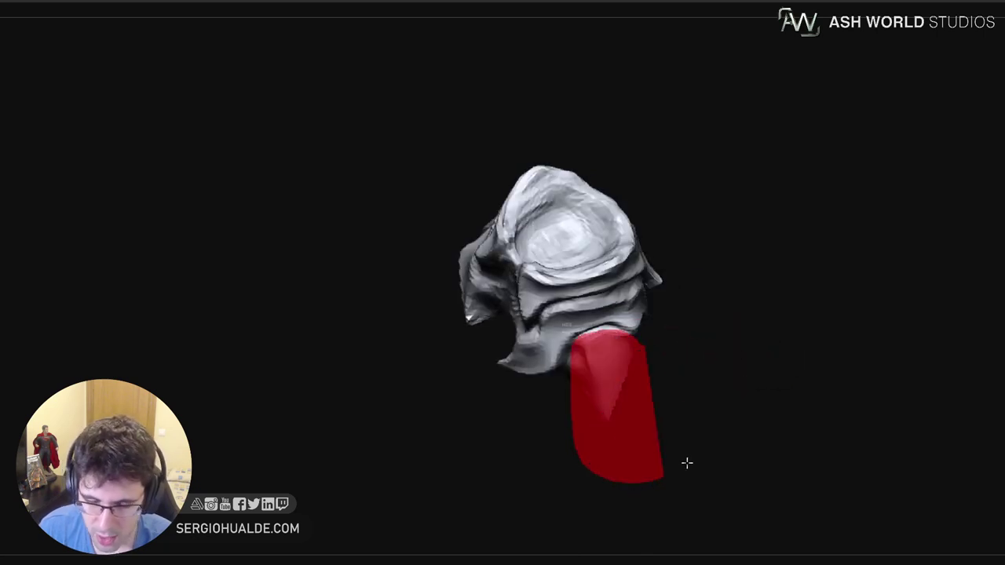
pyautogui.moveTo(675, 414)
pyautogui.mouseDown(button='right')
pyautogui.moveTo(641, 402)
pyautogui.moveTo(630, 450)
pyautogui.moveTo(651, 334)
pyautogui.mouseUp(button='right')
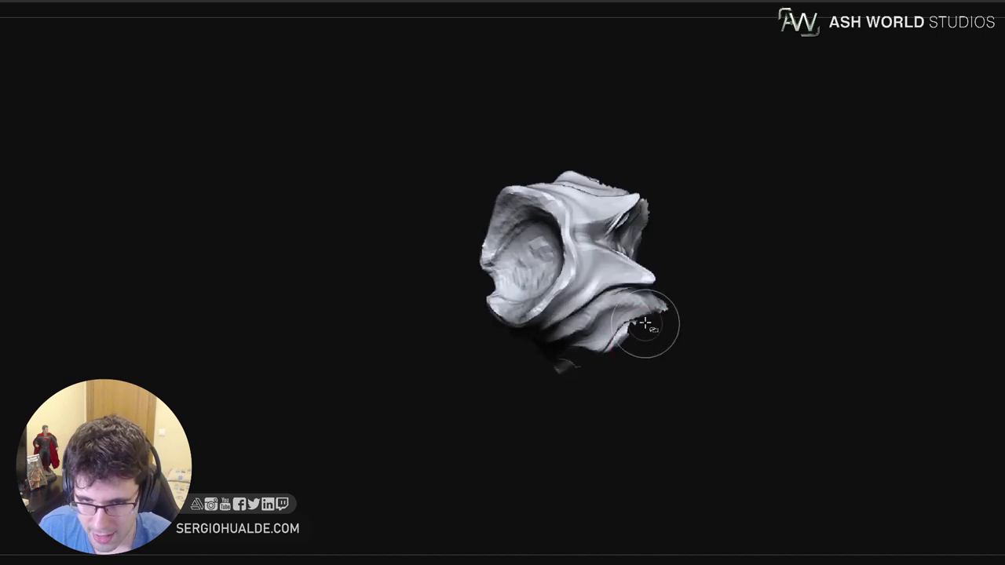
pyautogui.moveTo(641, 324)
pyautogui.keyDown('ctrl'); pyautogui.keyDown('alt'); pyautogui.keyDown('shift'); pyautogui.mouseDown()
pyautogui.moveTo(616, 339)
pyautogui.moveTo(640, 386)
pyautogui.moveTo(670, 307)
pyautogui.moveTo(668, 368)
pyautogui.moveTo(623, 368)
pyautogui.mouseUp(); pyautogui.keyUp('shift'); pyautogui.keyUp('alt'); pyautogui.keyUp('ctrl')
pyautogui.keyDown('ctrl'); pyautogui.keyDown('alt'); pyautogui.keyDown('shift'); pyautogui.moveTo(554, 377); pyautogui.dragTo(626, 427); pyautogui.keyUp('shift'); pyautogui.keyUp('alt'); pyautogui.keyUp('ctrl')
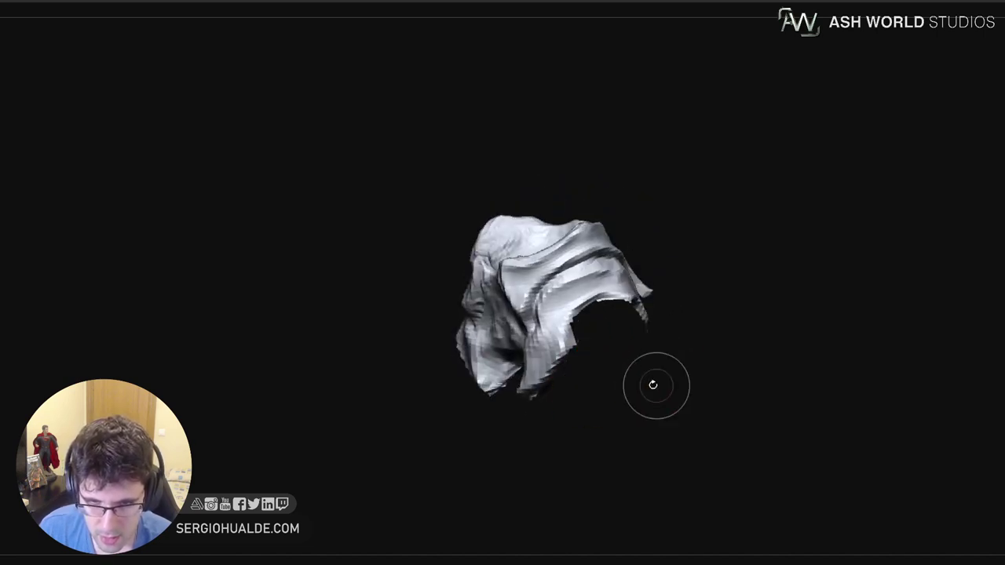
# Remesh the trimmed waist cloth to close the openings left by the cut panels
pyautogui.moveTo(654, 385)
pyautogui.mouseDown()
pyautogui.moveTo(572, 437)
pyautogui.moveTo(653, 385)
pyautogui.moveTo(673, 408)
pyautogui.moveTo(654, 408)
pyautogui.moveTo(662, 439)
pyautogui.moveTo(651, 433)
pyautogui.moveTo(658, 444)
pyautogui.moveTo(650, 444)
pyautogui.mouseUp()
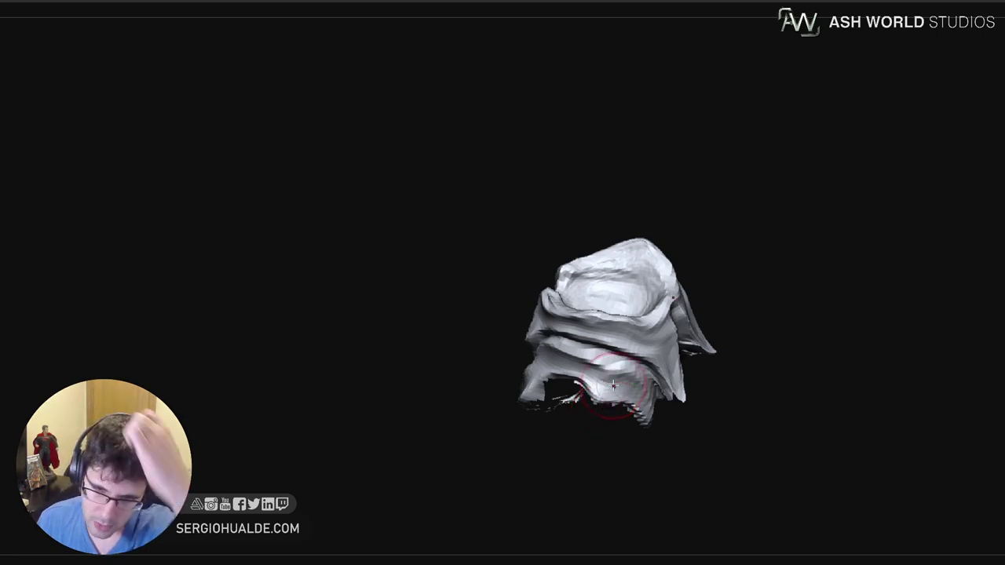
pyautogui.moveTo(762, 301)
pyautogui.mouseDown()
pyautogui.moveTo(762, 276)
pyautogui.moveTo(765, 295)
pyautogui.mouseUp()
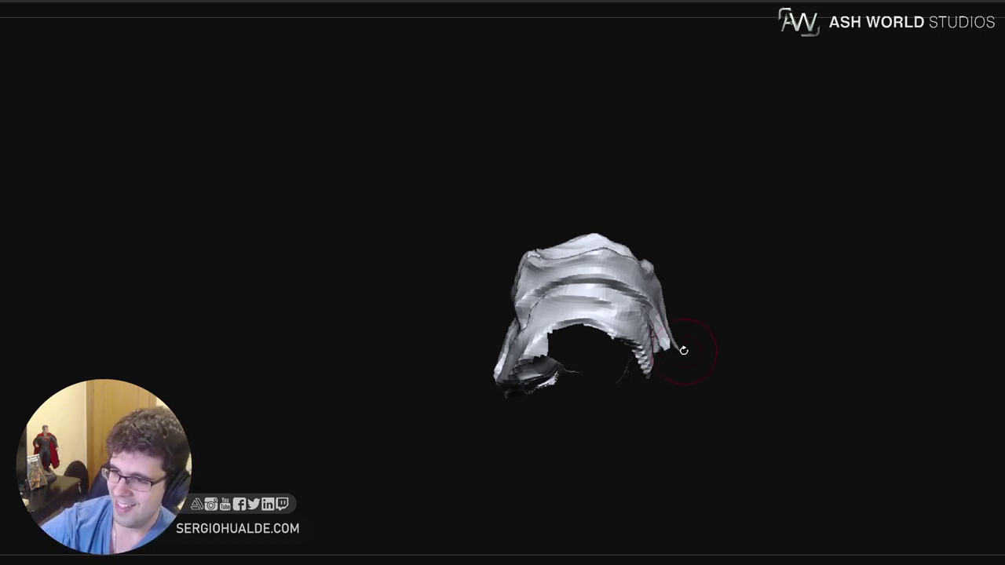
pyautogui.moveTo(708, 294); pyautogui.dragTo(785, 321)
pyautogui.hotkey('ctrl', 'd')
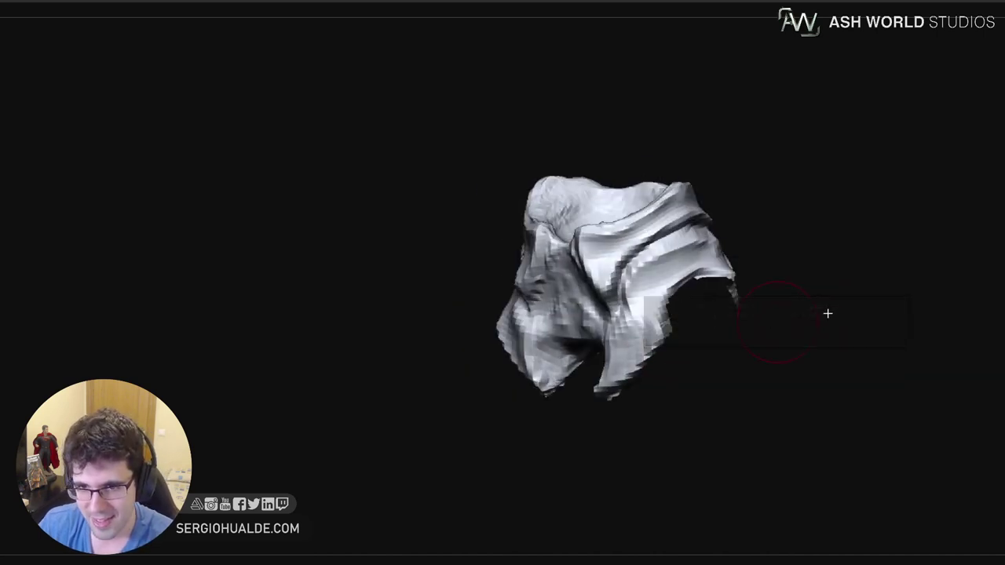
pyautogui.moveTo(818, 282); pyautogui.dragTo(837, 324)
pyautogui.hotkey('ctrl', 'z')
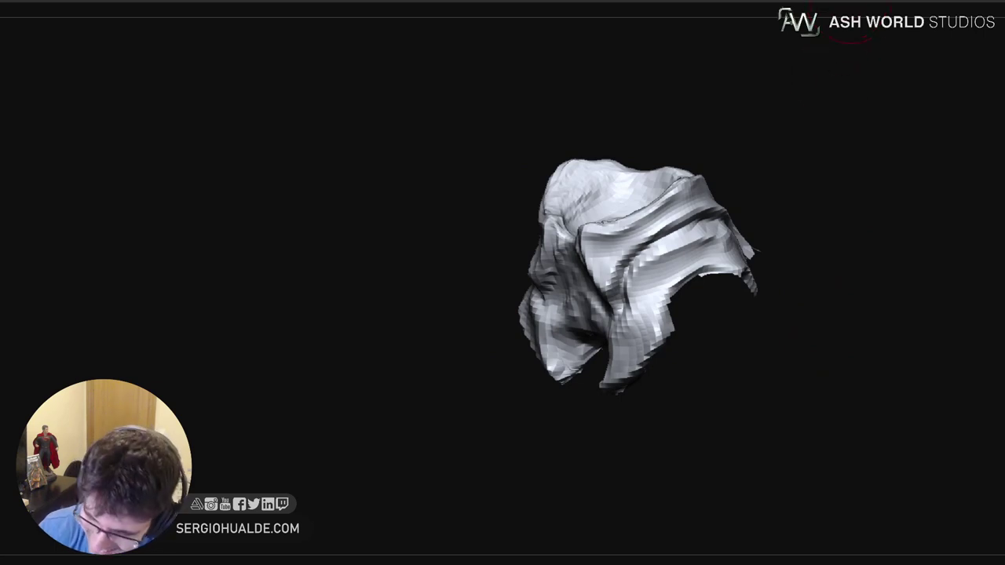
pyautogui.moveTo(830, 303); pyautogui.dragTo(823, 296)
pyautogui.keyDown('ctrl'); pyautogui.moveTo(823, 296); pyautogui.dragTo(845, 354); pyautogui.keyUp('ctrl')
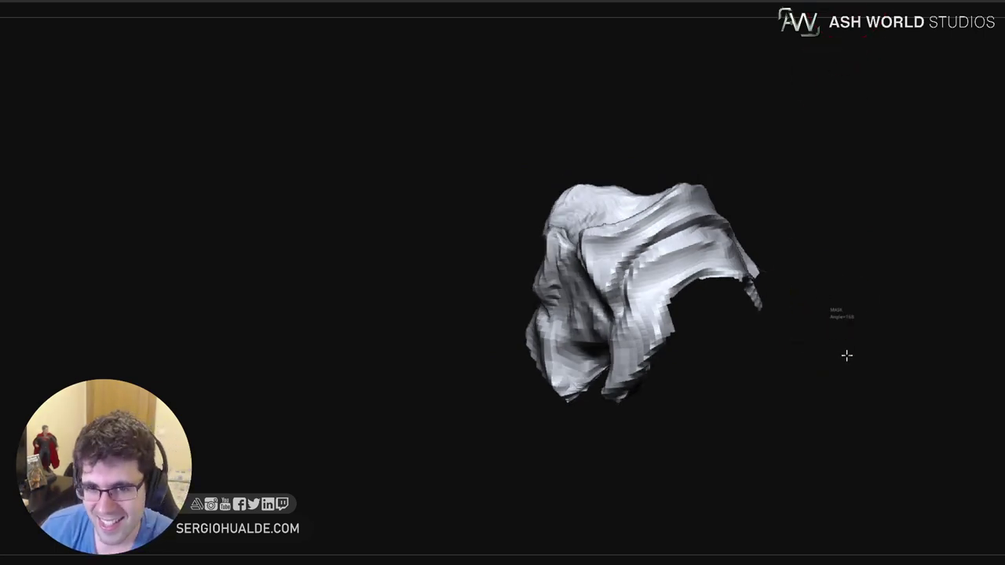
# Smooth the closed underside of the waist cloth and reshape its lower rim
pyautogui.moveTo(686, 361); pyautogui.dragTo(664, 368)
pyautogui.moveTo(673, 366); pyautogui.dragTo(676, 349, button='right')
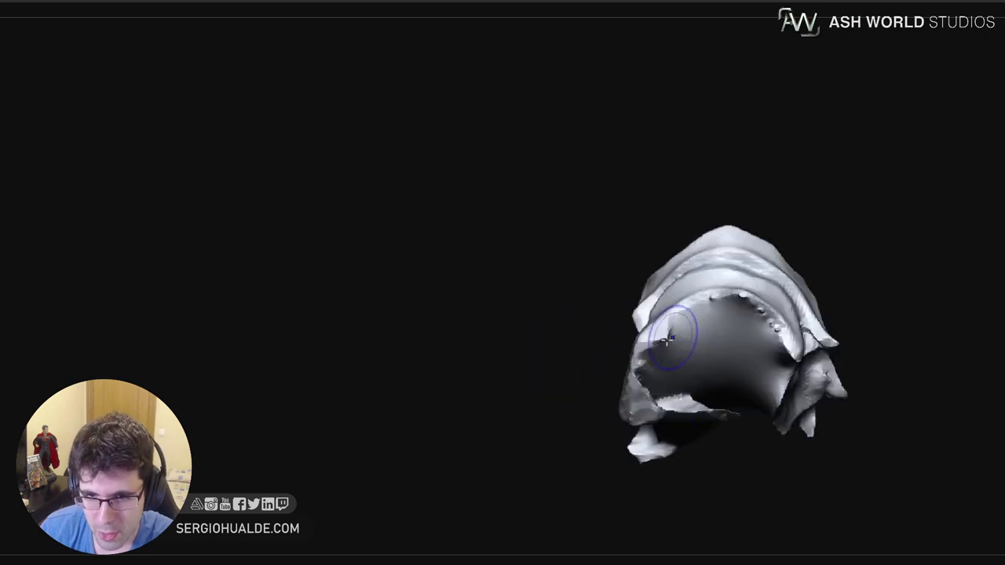
pyautogui.moveTo(672, 337)
pyautogui.keyDown('shift'); pyautogui.mouseDown()
pyautogui.moveTo(652, 385)
pyautogui.moveTo(663, 402)
pyautogui.mouseUp(); pyautogui.keyUp('shift')
pyautogui.moveTo(678, 360)
pyautogui.keyDown('alt'); pyautogui.mouseDown(button='right')
pyautogui.moveTo(695, 327)
pyautogui.moveTo(681, 374)
pyautogui.moveTo(678, 362)
pyautogui.mouseUp(button='right'); pyautogui.keyUp('alt')
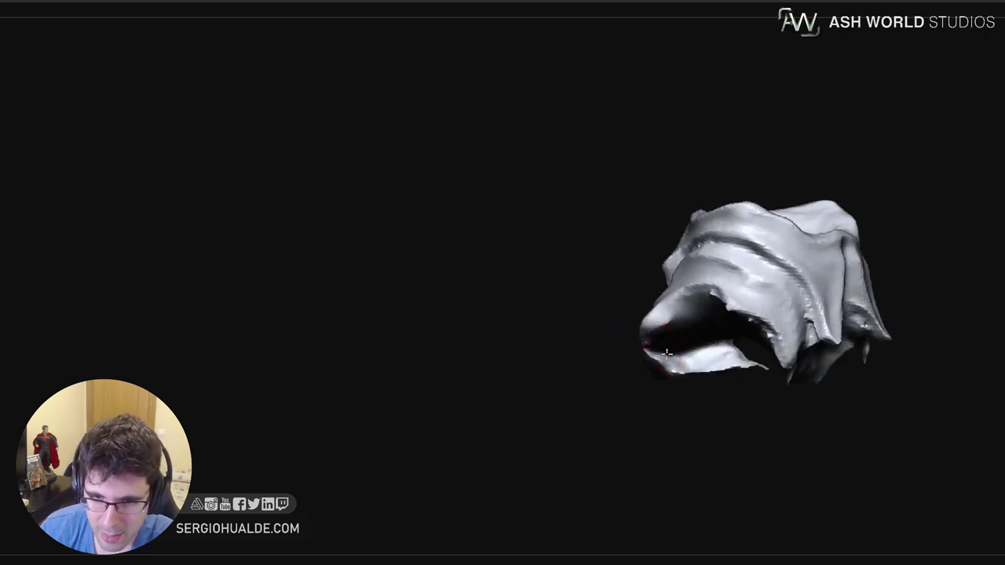
pyautogui.moveTo(669, 359)
pyautogui.mouseDown()
pyautogui.moveTo(691, 369)
pyautogui.moveTo(671, 359)
pyautogui.mouseUp()
pyautogui.moveTo(685, 357); pyautogui.dragTo(729, 353, button='right')
pyautogui.moveTo(692, 358)
pyautogui.mouseDown()
pyautogui.moveTo(706, 354)
pyautogui.moveTo(694, 362)
pyautogui.moveTo(696, 348)
pyautogui.moveTo(748, 362)
pyautogui.moveTo(754, 352)
pyautogui.mouseUp()
# Flatten the jagged geometry along the lower rim, remesh the cloth and smooth its underside
pyautogui.moveTo(753, 378)
pyautogui.mouseDown(button='right')
pyautogui.moveTo(755, 359)
pyautogui.moveTo(751, 382)
pyautogui.mouseUp(button='right')
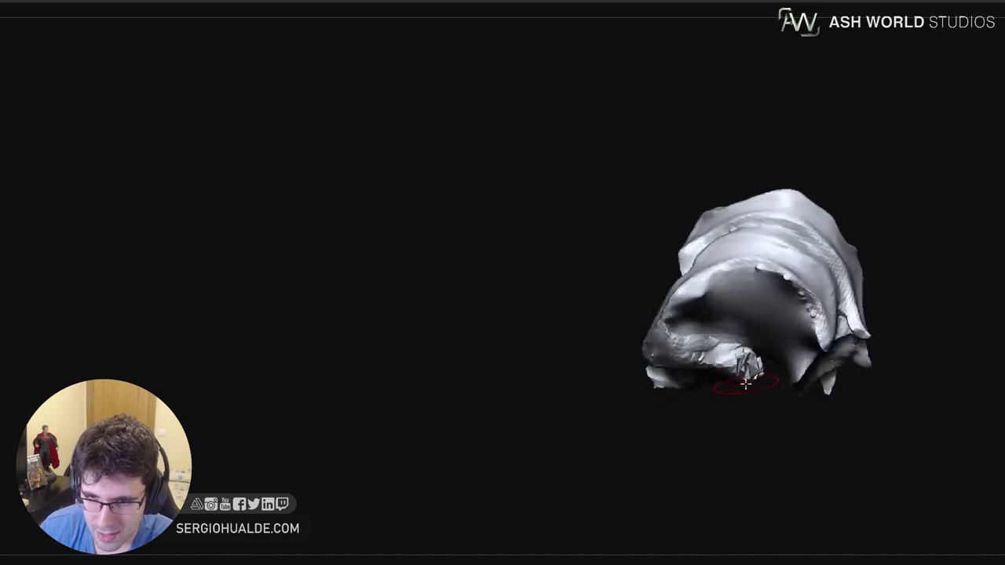
pyautogui.moveTo(747, 377)
pyautogui.mouseDown()
pyautogui.moveTo(755, 363)
pyautogui.moveTo(718, 352)
pyautogui.mouseUp()
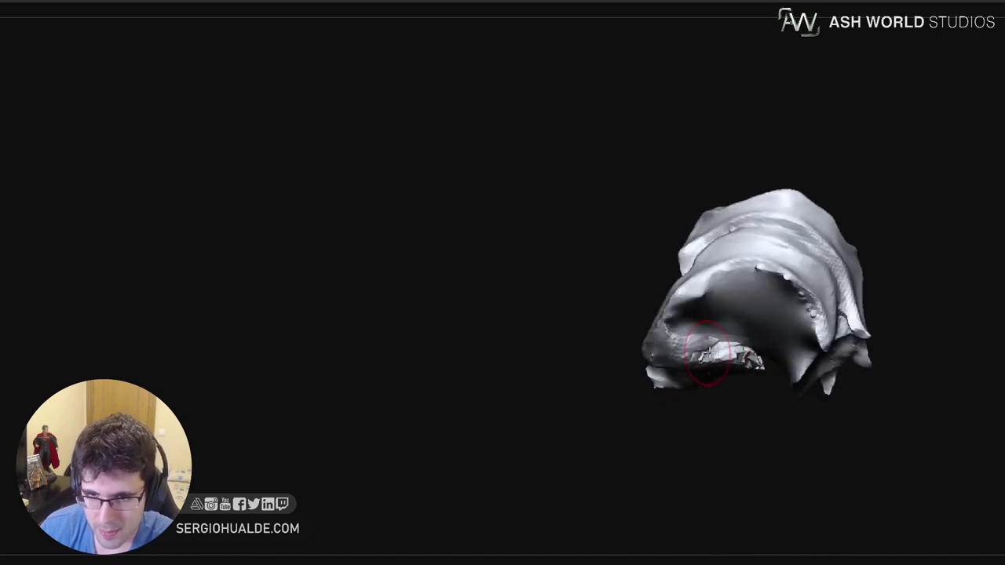
pyautogui.moveTo(712, 408); pyautogui.dragTo(733, 410, button='right')
pyautogui.keyDown('ctrl'); pyautogui.moveTo(734, 413); pyautogui.dragTo(742, 426); pyautogui.keyUp('ctrl')
pyautogui.moveTo(738, 368)
pyautogui.mouseDown()
pyautogui.moveTo(746, 370)
pyautogui.moveTo(701, 331)
pyautogui.moveTo(717, 284)
pyautogui.moveTo(695, 334)
pyautogui.moveTo(729, 322)
pyautogui.mouseUp()
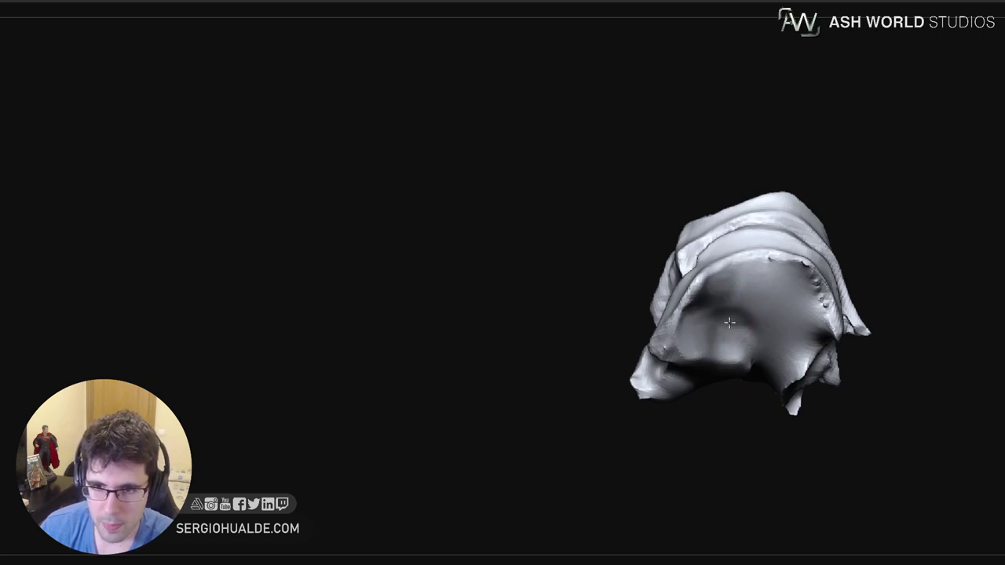
# Hide the upper folds of the waist cloth with a selection and isolate its lower layer
pyautogui.moveTo(745, 352)
pyautogui.keyDown('ctrl'); pyautogui.mouseDown(button='right')
pyautogui.moveTo(724, 316)
pyautogui.moveTo(747, 406)
pyautogui.moveTo(772, 347)
pyautogui.mouseUp(button='right'); pyautogui.keyUp('ctrl')
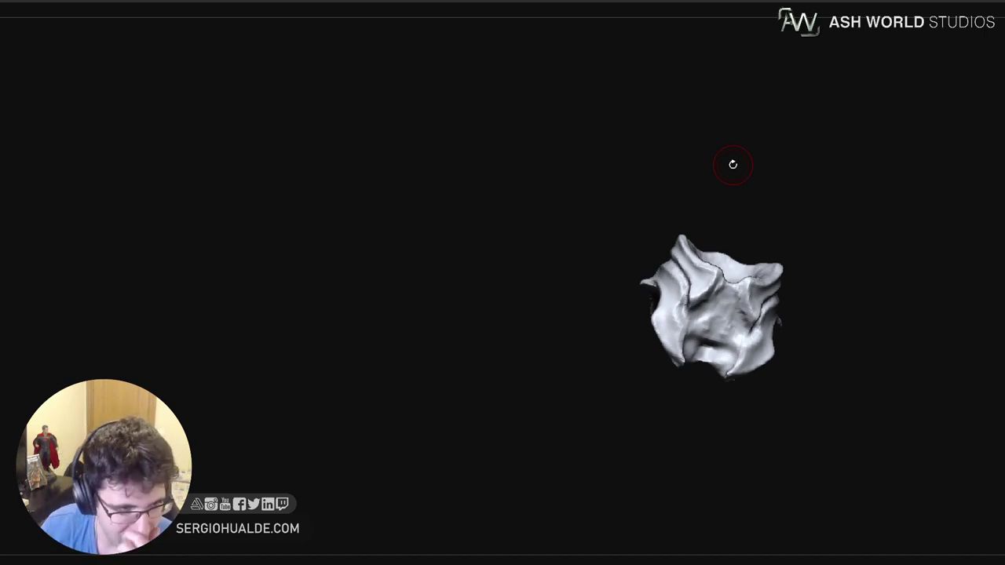
pyautogui.moveTo(829, 256); pyautogui.dragTo(840, 251)
pyautogui.moveTo(785, 267)
pyautogui.mouseDown()
pyautogui.moveTo(806, 362)
pyautogui.moveTo(855, 402)
pyautogui.mouseUp()
pyautogui.moveTo(684, 291)
pyautogui.mouseDown()
pyautogui.moveTo(632, 313)
pyautogui.moveTo(625, 343)
pyautogui.moveTo(716, 265)
pyautogui.moveTo(800, 255)
pyautogui.moveTo(928, 216)
pyautogui.moveTo(628, 228)
pyautogui.mouseUp()
pyautogui.keyDown('alt'); pyautogui.moveTo(802, 274); pyautogui.dragTo(640, 272, button='right'); pyautogui.keyUp('alt')
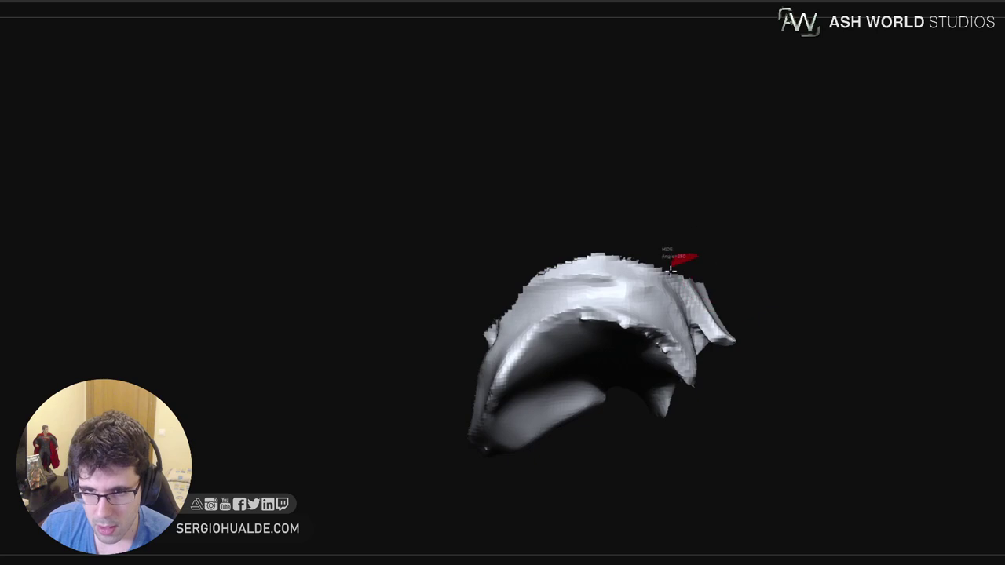
pyautogui.moveTo(690, 325)
pyautogui.keyDown('ctrl'); pyautogui.keyDown('alt'); pyautogui.keyDown('shift'); pyautogui.mouseDown()
pyautogui.moveTo(814, 234)
pyautogui.moveTo(821, 257)
pyautogui.mouseUp(); pyautogui.keyUp('shift'); pyautogui.keyUp('alt'); pyautogui.keyUp('ctrl')
pyautogui.moveTo(821, 257)
pyautogui.mouseDown()
pyautogui.moveTo(796, 308)
pyautogui.moveTo(770, 302)
pyautogui.moveTo(776, 380)
pyautogui.mouseUp()
pyautogui.moveTo(776, 380); pyautogui.dragTo(738, 292, button='middle')
pyautogui.moveTo(752, 316); pyautogui.dragTo(660, 301)
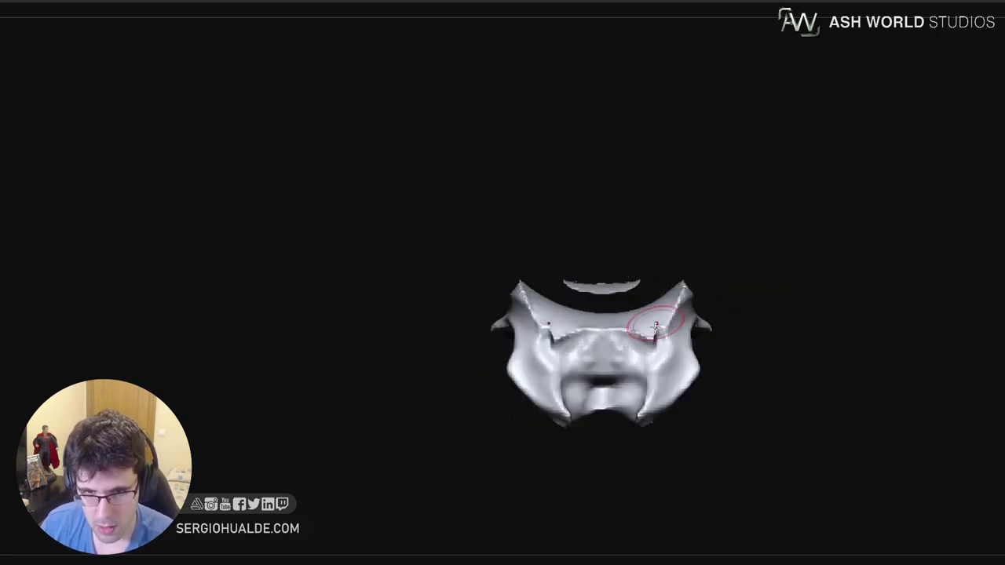
# Smooth the front panel of the isolated cloth layer and the ridges along its side flaps
pyautogui.keyDown('ctrl'); pyautogui.keyDown('shift'); pyautogui.click(654, 347); pyautogui.keyUp('shift'); pyautogui.keyUp('ctrl')
pyautogui.moveTo(791, 307); pyautogui.dragTo(628, 309, button='middle')
pyautogui.keyDown('shift'); pyautogui.moveTo(642, 322); pyautogui.dragTo(667, 306); pyautogui.keyUp('shift')
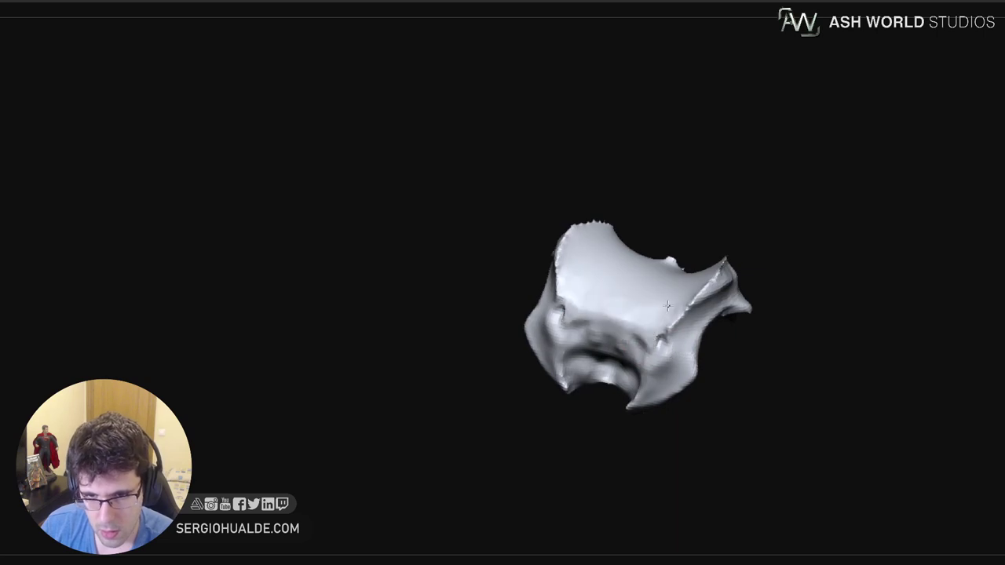
pyautogui.moveTo(661, 327); pyautogui.dragTo(668, 382, button='right')
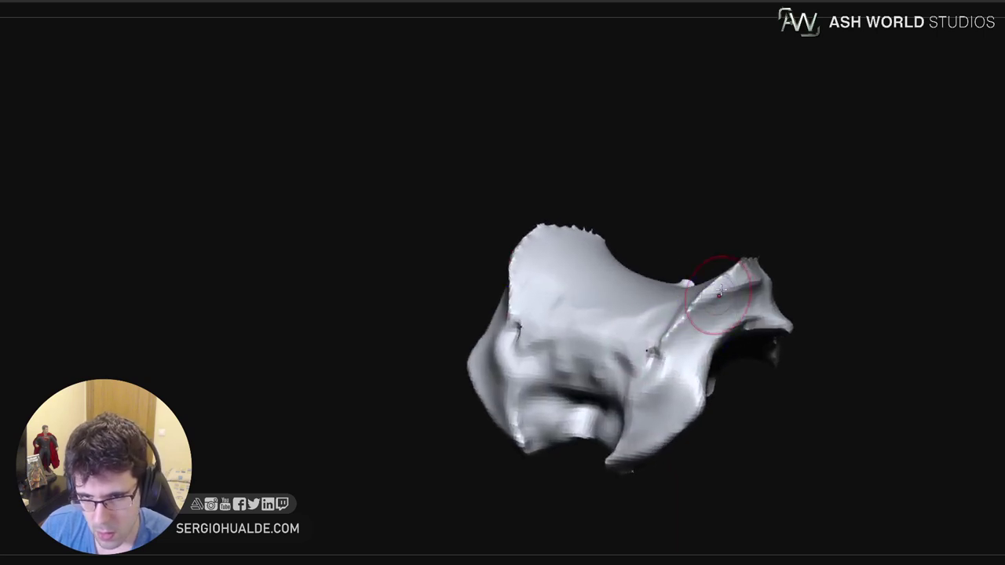
pyautogui.moveTo(722, 294); pyautogui.dragTo(759, 268, button='right')
pyautogui.moveTo(787, 246); pyautogui.dragTo(691, 308)
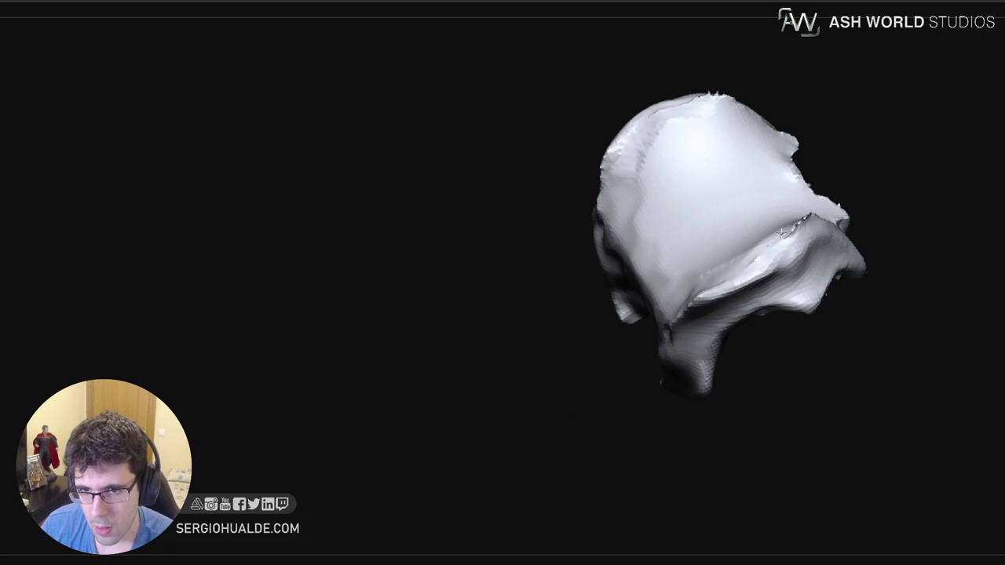
# Clean up the ragged upper rim of the cloth layer where it meets the side flap
pyautogui.moveTo(777, 251)
pyautogui.keyDown('alt'); pyautogui.mouseDown(button='right')
pyautogui.moveTo(734, 284)
pyautogui.moveTo(773, 253)
pyautogui.mouseUp(button='right'); pyautogui.keyUp('alt')
pyautogui.moveTo(770, 245)
pyautogui.mouseDown()
pyautogui.moveTo(699, 294)
pyautogui.moveTo(757, 248)
pyautogui.mouseUp()
pyautogui.moveTo(811, 233)
pyautogui.keyDown('alt'); pyautogui.mouseDown(button='right')
pyautogui.moveTo(738, 268)
pyautogui.moveTo(668, 249)
pyautogui.mouseUp(button='right'); pyautogui.keyUp('alt')
pyautogui.moveTo(770, 253)
pyautogui.mouseDown()
pyautogui.moveTo(773, 275)
pyautogui.moveTo(761, 231)
pyautogui.moveTo(771, 188)
pyautogui.moveTo(773, 224)
pyautogui.mouseUp()
pyautogui.moveTo(773, 224)
pyautogui.mouseDown(button='right')
pyautogui.moveTo(873, 193)
pyautogui.moveTo(837, 275)
pyautogui.mouseUp(button='right')
pyautogui.moveTo(753, 284); pyautogui.dragTo(827, 272, button='right')
pyautogui.moveTo(827, 271); pyautogui.dragTo(827, 263, button='middle')
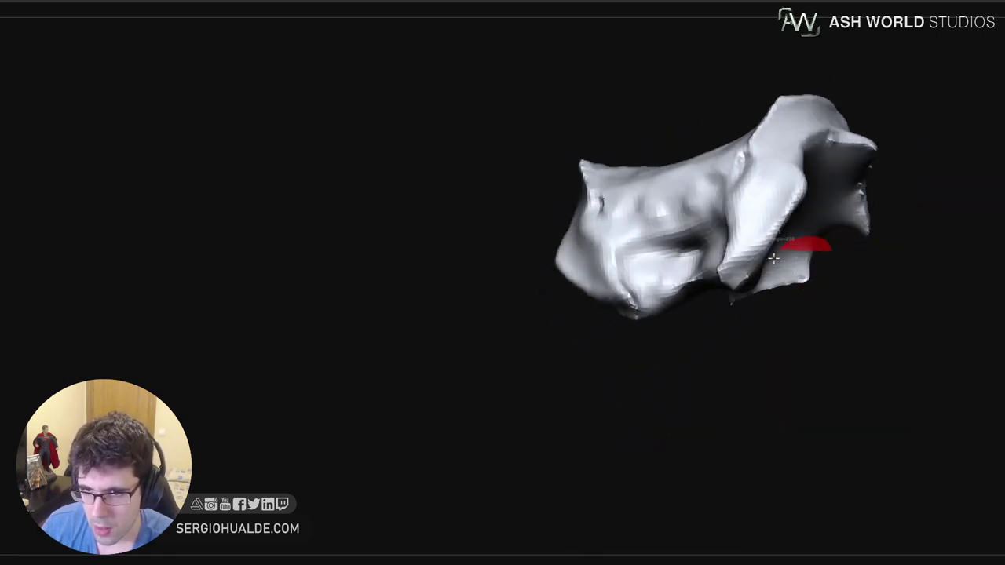
# Cut away the leftover geometry at the back of the cloth layer and smooth its front and pitted side creases
pyautogui.moveTo(831, 322); pyautogui.dragTo(832, 266, button='middle')
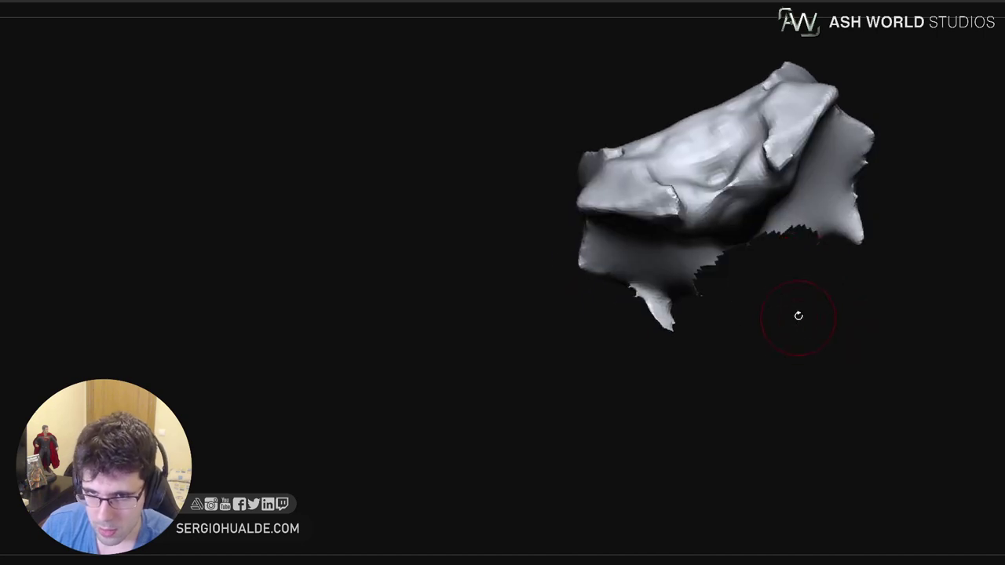
pyautogui.moveTo(807, 312)
pyautogui.mouseDown()
pyautogui.moveTo(784, 234)
pyautogui.moveTo(800, 271)
pyautogui.moveTo(789, 375)
pyautogui.moveTo(703, 378)
pyautogui.mouseUp()
pyautogui.keyDown('ctrl'); pyautogui.moveTo(718, 334); pyautogui.dragTo(717, 369, button='right'); pyautogui.keyUp('ctrl')
pyautogui.moveTo(717, 353)
pyautogui.mouseDown()
pyautogui.moveTo(757, 261)
pyautogui.moveTo(785, 265)
pyautogui.mouseUp()
pyautogui.keyDown('shift'); pyautogui.moveTo(785, 266); pyautogui.dragTo(785, 302, button='right'); pyautogui.keyUp('shift')
pyautogui.press('s')
pyautogui.moveTo(832, 290); pyautogui.dragTo(827, 289)
pyautogui.moveTo(827, 289); pyautogui.dragTo(855, 293, button='right')
pyautogui.moveTo(829, 260)
pyautogui.mouseDown()
pyautogui.moveTo(824, 284)
pyautogui.moveTo(792, 310)
pyautogui.moveTo(780, 375)
pyautogui.mouseUp()
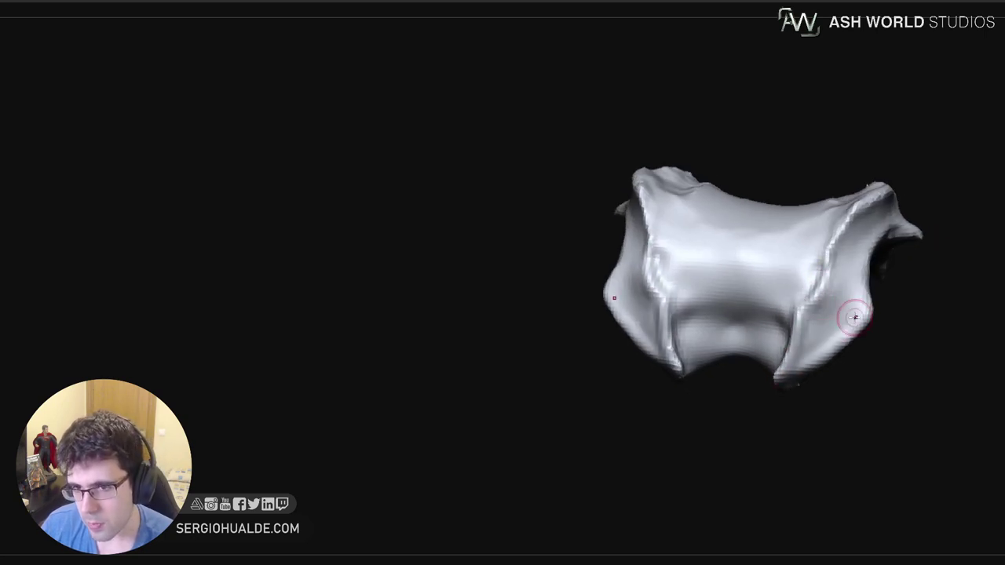
# Sculpt a raised fold edge between the front panel and the side flaps of the cloth
pyautogui.moveTo(854, 316); pyautogui.dragTo(807, 362, button='right')
pyautogui.keyDown('alt'); pyautogui.moveTo(849, 314); pyautogui.dragTo(751, 400, button='right'); pyautogui.keyUp('alt')
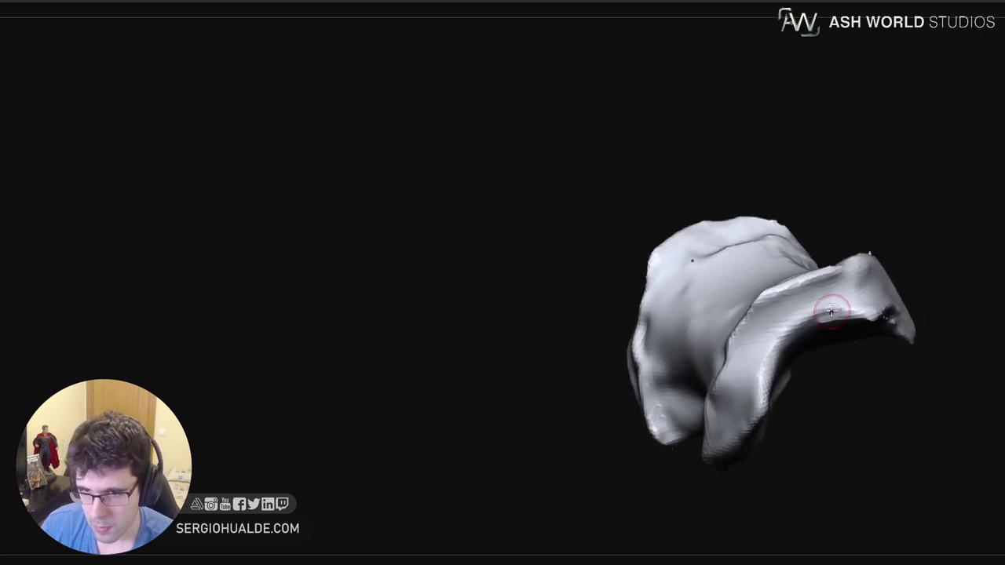
pyautogui.moveTo(832, 309)
pyautogui.mouseDown()
pyautogui.moveTo(772, 358)
pyautogui.moveTo(755, 408)
pyautogui.mouseUp()
pyautogui.moveTo(790, 343); pyautogui.dragTo(738, 358, button='right')
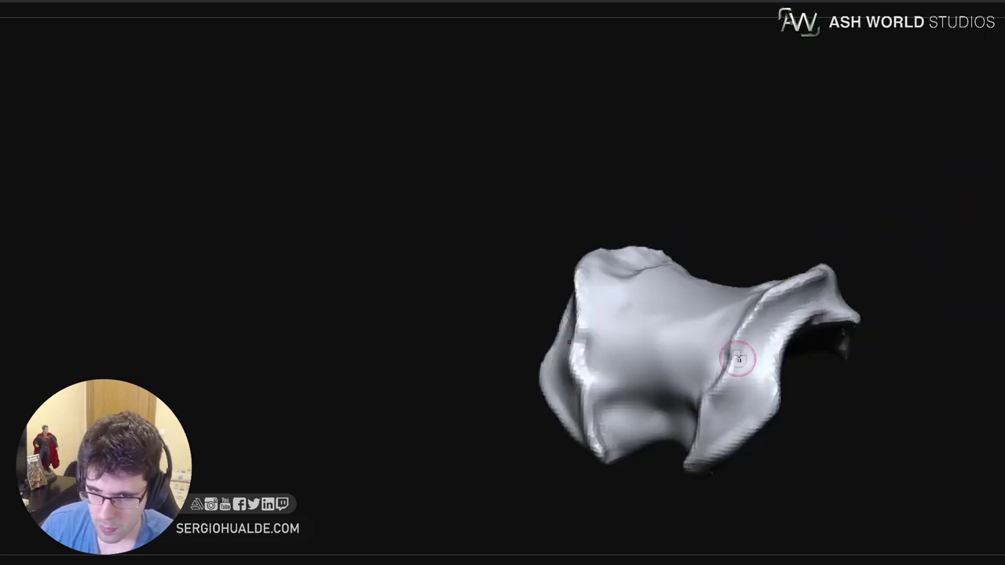
pyautogui.moveTo(738, 357); pyautogui.dragTo(703, 398)
pyautogui.moveTo(760, 300); pyautogui.dragTo(732, 339)
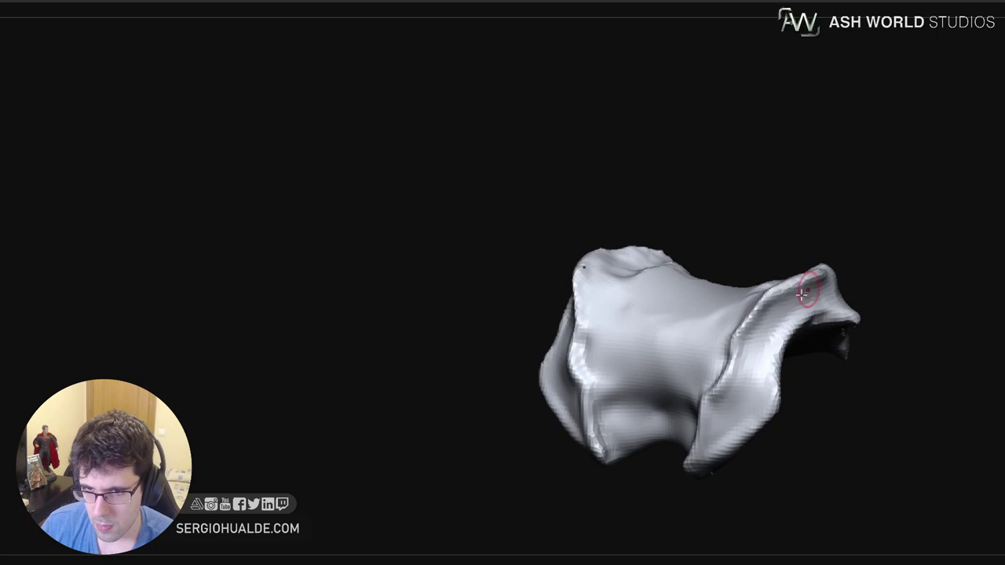
# Extend the raised fold edge up and over the hip side of the cloth
pyautogui.moveTo(801, 295); pyautogui.dragTo(847, 292, button='right')
pyautogui.moveTo(806, 282); pyautogui.dragTo(742, 325)
pyautogui.moveTo(855, 273); pyautogui.dragTo(766, 307)
pyautogui.moveTo(769, 307); pyautogui.dragTo(827, 319, button='right')
pyautogui.moveTo(820, 290); pyautogui.dragTo(873, 276)
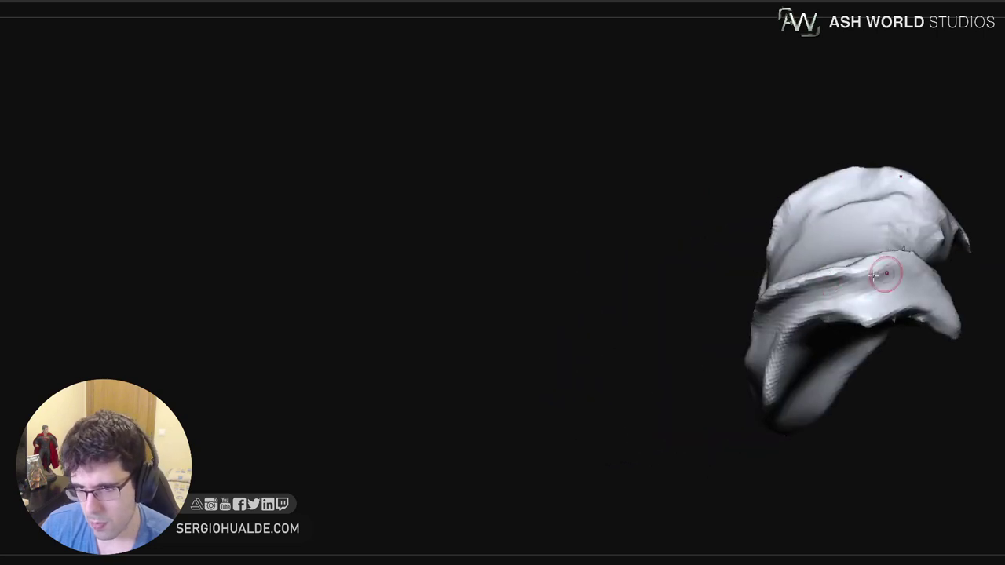
# Deepen the groove under the side fold and build up the outer rim of the flap
pyautogui.moveTo(874, 276); pyautogui.dragTo(765, 301, button='right')
pyautogui.moveTo(729, 285)
pyautogui.mouseDown()
pyautogui.moveTo(802, 291)
pyautogui.moveTo(735, 298)
pyautogui.mouseUp()
pyautogui.moveTo(818, 334)
pyautogui.mouseDown()
pyautogui.moveTo(832, 318)
pyautogui.moveTo(825, 305)
pyautogui.moveTo(801, 305)
pyautogui.mouseUp()
pyautogui.moveTo(808, 326); pyautogui.dragTo(742, 330, button='right')
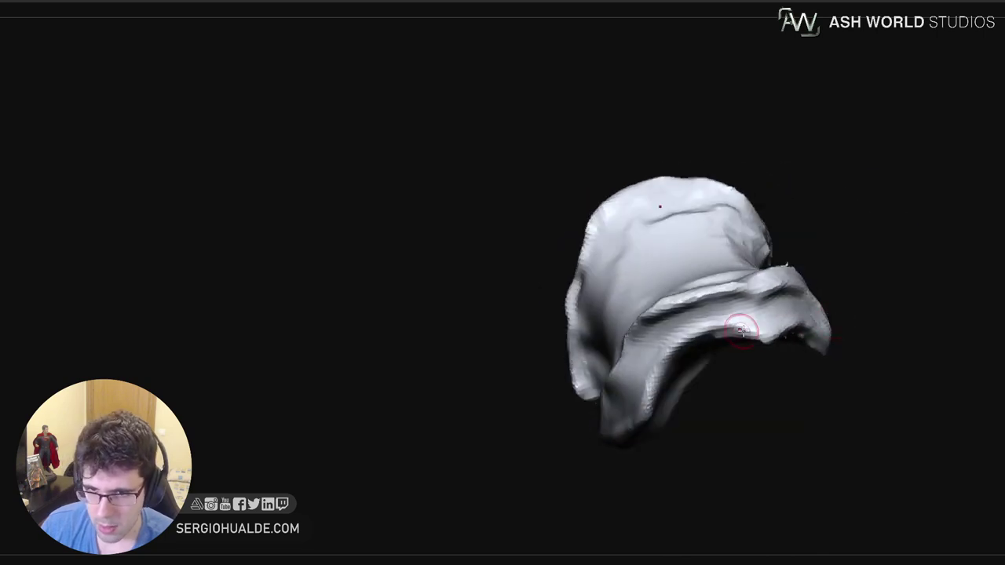
pyautogui.moveTo(684, 372); pyautogui.dragTo(759, 334, button='right')
pyautogui.moveTo(813, 317); pyautogui.dragTo(841, 337)
pyautogui.moveTo(845, 366)
pyautogui.keyDown('ctrl'); pyautogui.mouseDown(button='right')
pyautogui.moveTo(821, 309)
pyautogui.moveTo(821, 329)
pyautogui.moveTo(797, 322)
pyautogui.moveTo(734, 355)
pyautogui.mouseUp(button='right'); pyautogui.keyUp('ctrl')
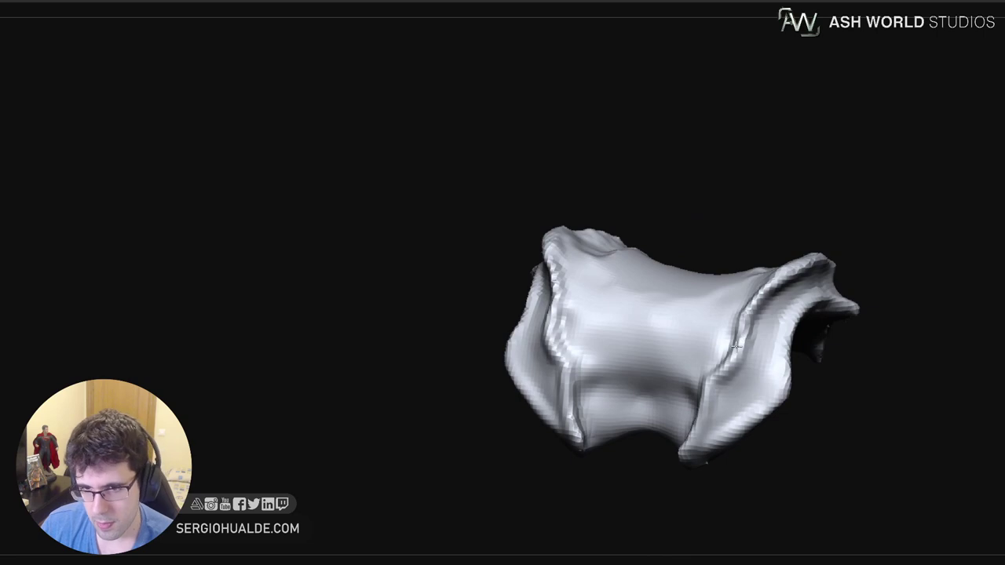
# Sharpen the overlapping fold edge around its lower bend on the side flaps
pyautogui.moveTo(747, 335); pyautogui.dragTo(711, 328, button='right')
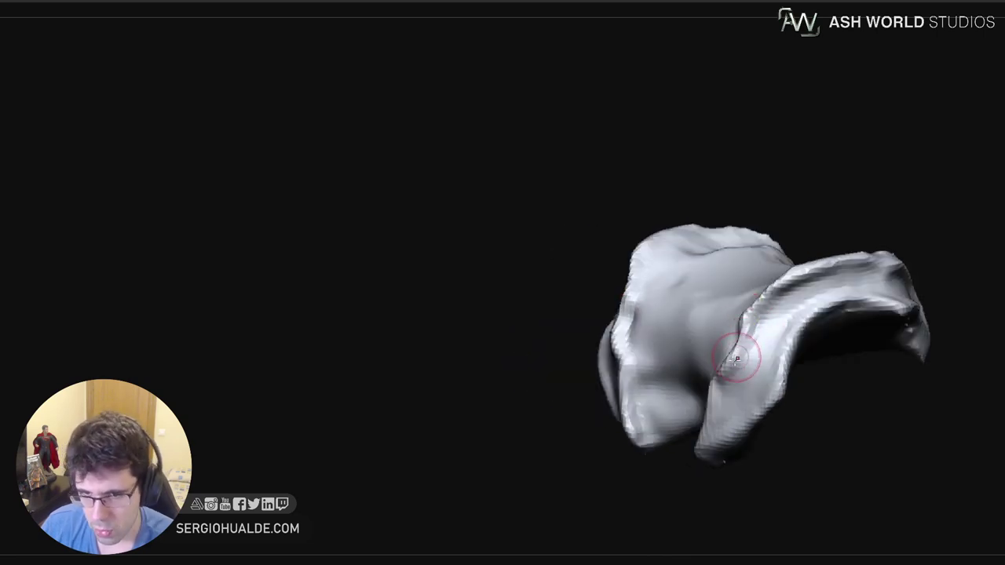
pyautogui.moveTo(727, 370)
pyautogui.mouseDown(button='right')
pyautogui.moveTo(743, 373)
pyautogui.moveTo(709, 383)
pyautogui.mouseUp(button='right')
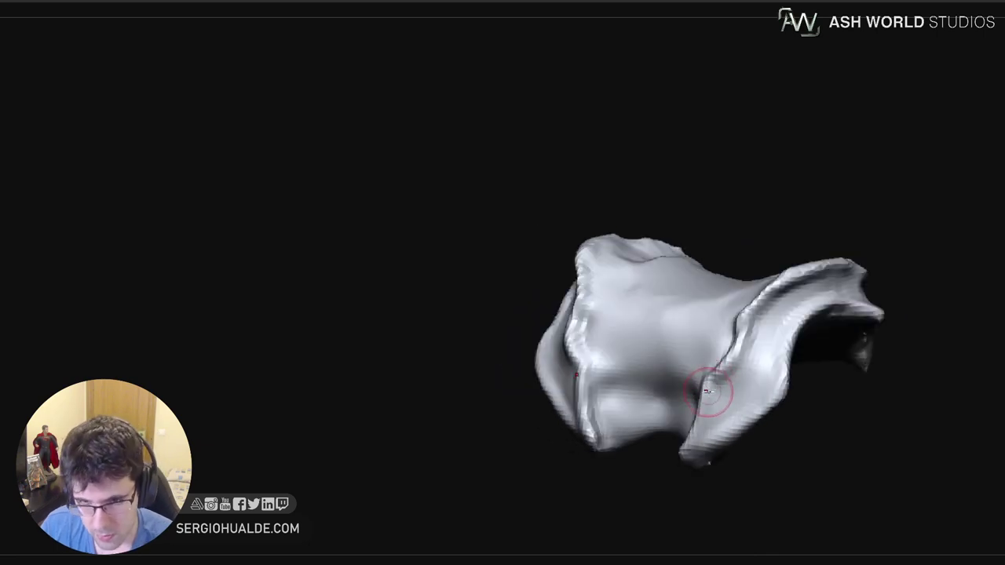
pyautogui.moveTo(697, 415); pyautogui.dragTo(705, 417)
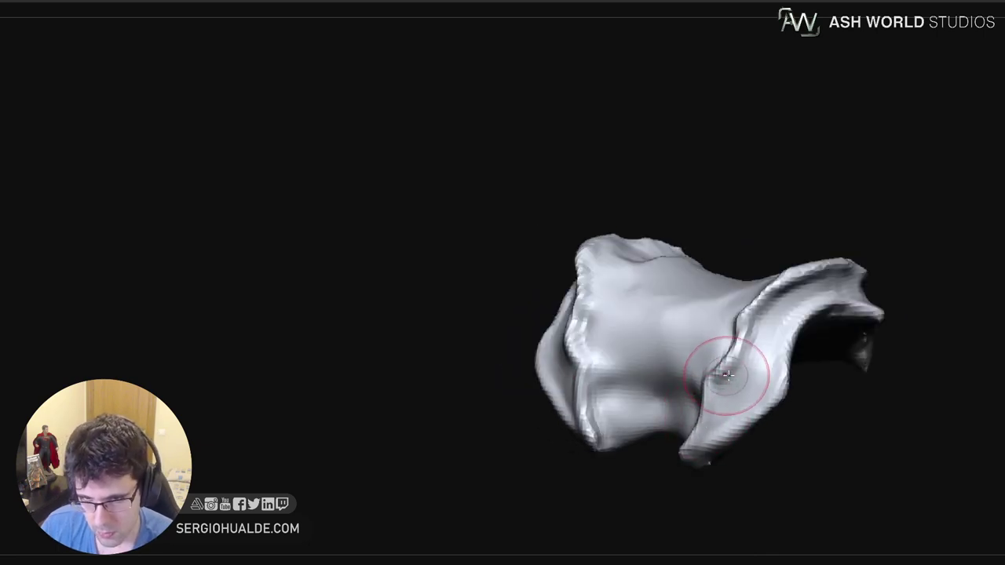
pyautogui.moveTo(728, 376); pyautogui.dragTo(741, 375, button='right')
pyautogui.moveTo(724, 373); pyautogui.dragTo(717, 365)
pyautogui.moveTo(718, 365); pyautogui.dragTo(736, 368, button='right')
pyautogui.moveTo(731, 369); pyautogui.dragTo(731, 362)
pyautogui.moveTo(728, 353); pyautogui.dragTo(732, 362, button='right')
pyautogui.moveTo(731, 362); pyautogui.dragTo(727, 360)
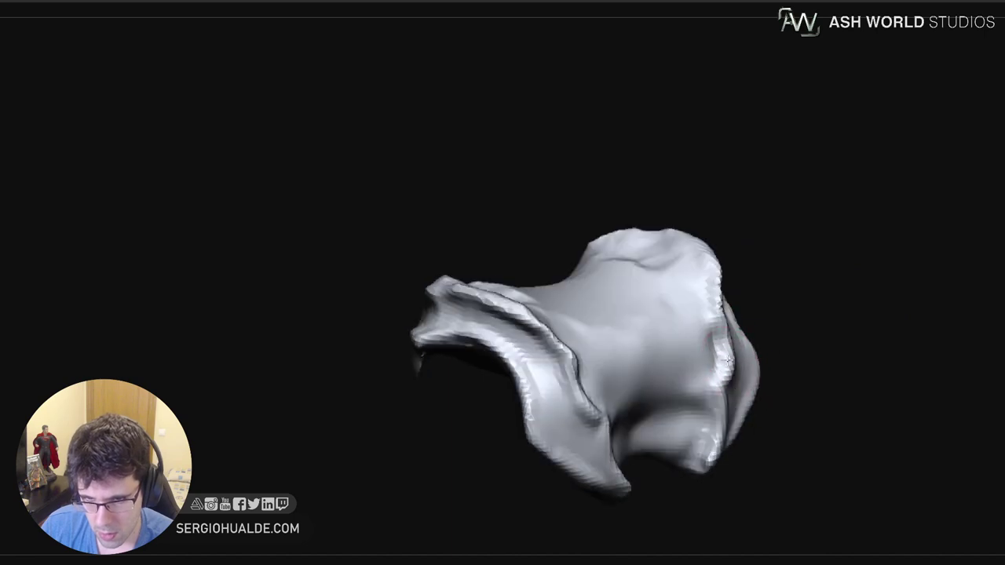
# Refine the fold edge and the crease behind it down to the tip of the side flap
pyautogui.moveTo(729, 336); pyautogui.dragTo(666, 364, button='right')
pyautogui.press('s')
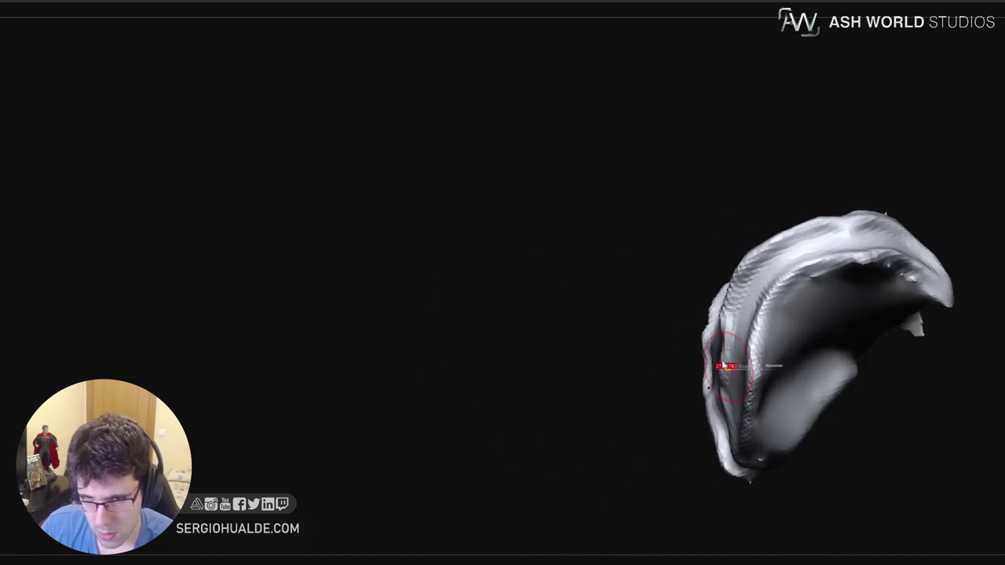
pyautogui.moveTo(725, 329); pyautogui.dragTo(742, 385, button='right')
pyautogui.moveTo(698, 381); pyautogui.dragTo(706, 382)
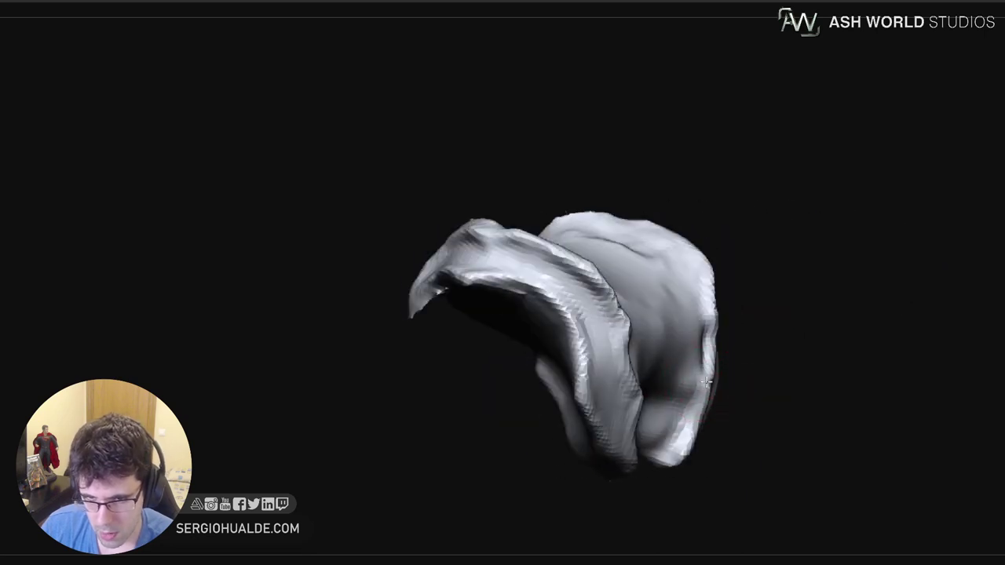
pyautogui.moveTo(703, 370); pyautogui.dragTo(684, 352, button='right')
pyautogui.moveTo(693, 316)
pyautogui.mouseDown()
pyautogui.moveTo(680, 374)
pyautogui.moveTo(684, 334)
pyautogui.moveTo(667, 361)
pyautogui.moveTo(618, 332)
pyautogui.moveTo(612, 355)
pyautogui.moveTo(620, 337)
pyautogui.moveTo(681, 366)
pyautogui.mouseUp()
pyautogui.moveTo(680, 416); pyautogui.dragTo(651, 404, button='right')
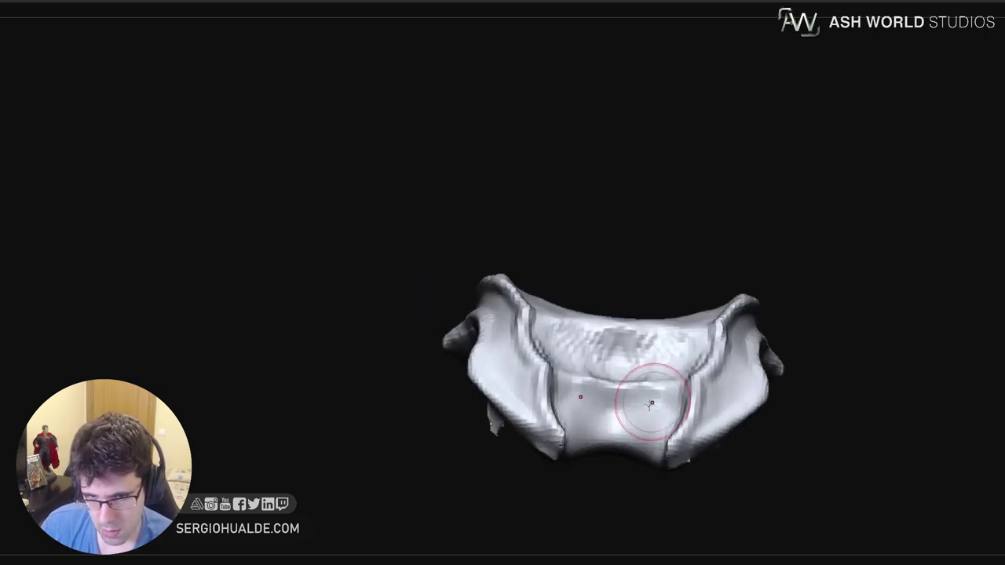
# Sculpt the lower center of the front panel between the two folds
pyautogui.moveTo(651, 404); pyautogui.dragTo(666, 436)
pyautogui.moveTo(668, 439); pyautogui.dragTo(659, 418, button='right')
pyautogui.moveTo(660, 416); pyautogui.dragTo(637, 422)
pyautogui.moveTo(641, 423)
pyautogui.keyDown('ctrl'); pyautogui.mouseDown(button='right')
pyautogui.moveTo(649, 357)
pyautogui.moveTo(662, 374)
pyautogui.moveTo(655, 383)
pyautogui.mouseUp(button='right'); pyautogui.keyUp('ctrl')
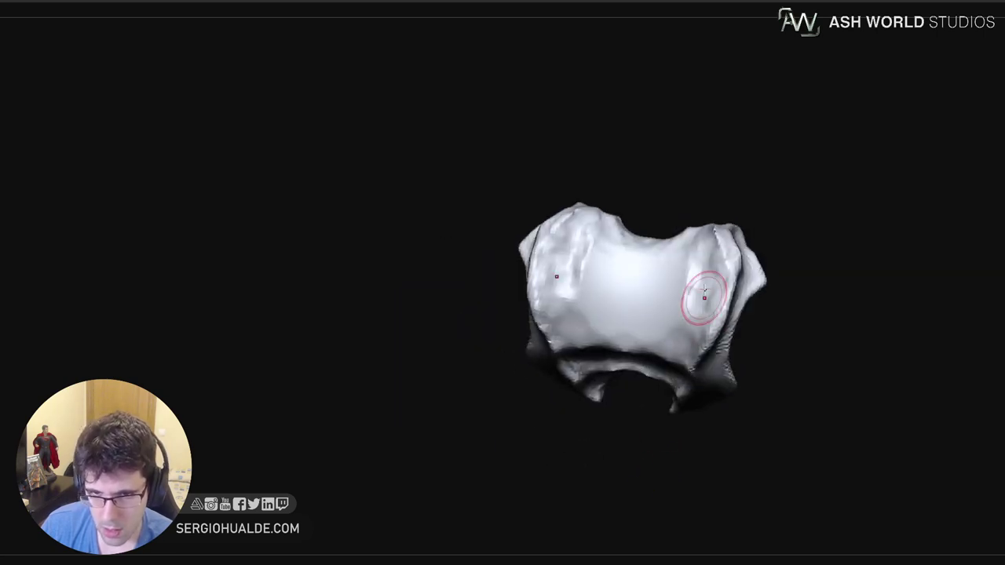
# Smooth and fill the uneven areas on both sides of the front panel
pyautogui.moveTo(704, 296)
pyautogui.mouseDown()
pyautogui.moveTo(698, 273)
pyautogui.moveTo(670, 289)
pyautogui.moveTo(667, 278)
pyautogui.moveTo(696, 283)
pyautogui.moveTo(681, 312)
pyautogui.mouseUp()
pyautogui.moveTo(682, 311); pyautogui.dragTo(685, 332, button='right')
pyautogui.moveTo(685, 332)
pyautogui.mouseDown()
pyautogui.moveTo(664, 329)
pyautogui.moveTo(687, 342)
pyautogui.mouseUp()
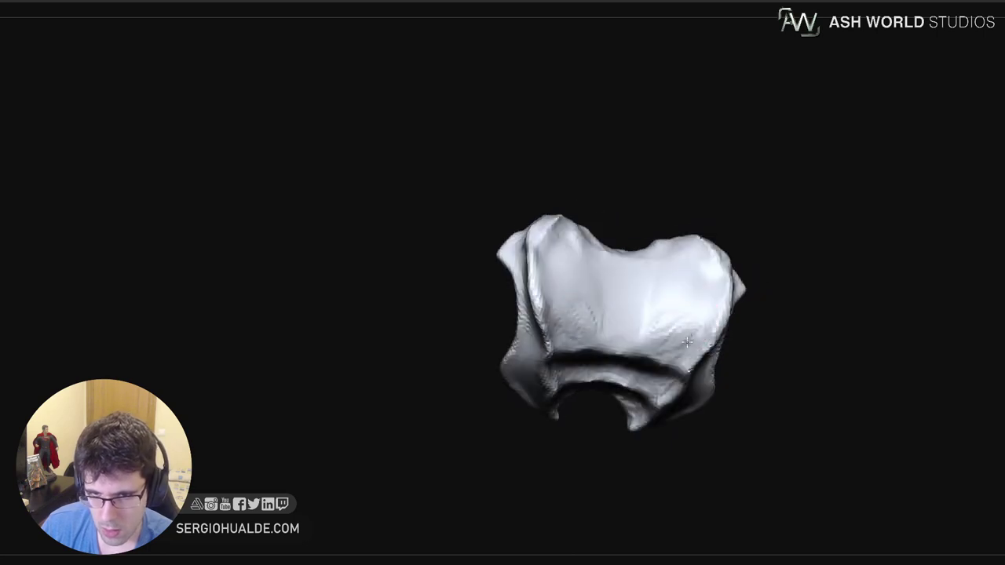
pyautogui.moveTo(686, 362); pyautogui.dragTo(757, 375, button='right')
pyautogui.moveTo(758, 375)
pyautogui.mouseDown(button='right')
pyautogui.moveTo(722, 366)
pyautogui.moveTo(625, 416)
pyautogui.mouseUp(button='right')
# Build up the upper rim and inner surface of the cloth with broad strokes
pyautogui.moveTo(599, 274)
pyautogui.mouseDown()
pyautogui.moveTo(598, 293)
pyautogui.moveTo(587, 249)
pyautogui.moveTo(608, 325)
pyautogui.moveTo(629, 297)
pyautogui.moveTo(653, 350)
pyautogui.moveTo(691, 329)
pyautogui.mouseUp()
pyautogui.moveTo(691, 329); pyautogui.dragTo(729, 341, button='right')
pyautogui.moveTo(729, 340)
pyautogui.mouseDown()
pyautogui.moveTo(744, 334)
pyautogui.moveTo(767, 351)
pyautogui.moveTo(807, 305)
pyautogui.moveTo(803, 363)
pyautogui.mouseUp()
pyautogui.moveTo(794, 332); pyautogui.dragTo(782, 272, button='right')
pyautogui.moveTo(694, 331); pyautogui.dragTo(639, 358, button='right')
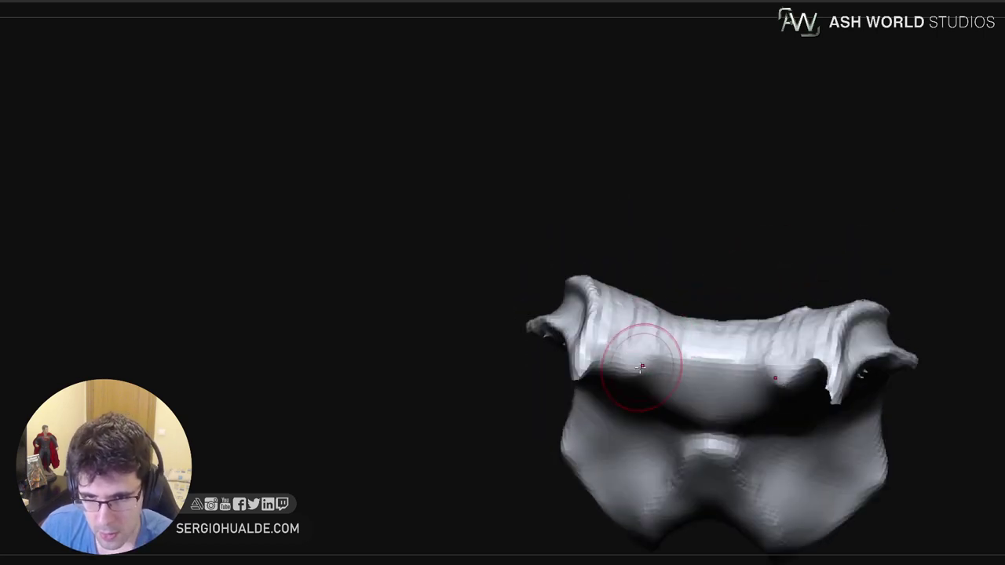
pyautogui.moveTo(718, 382); pyautogui.dragTo(740, 419)
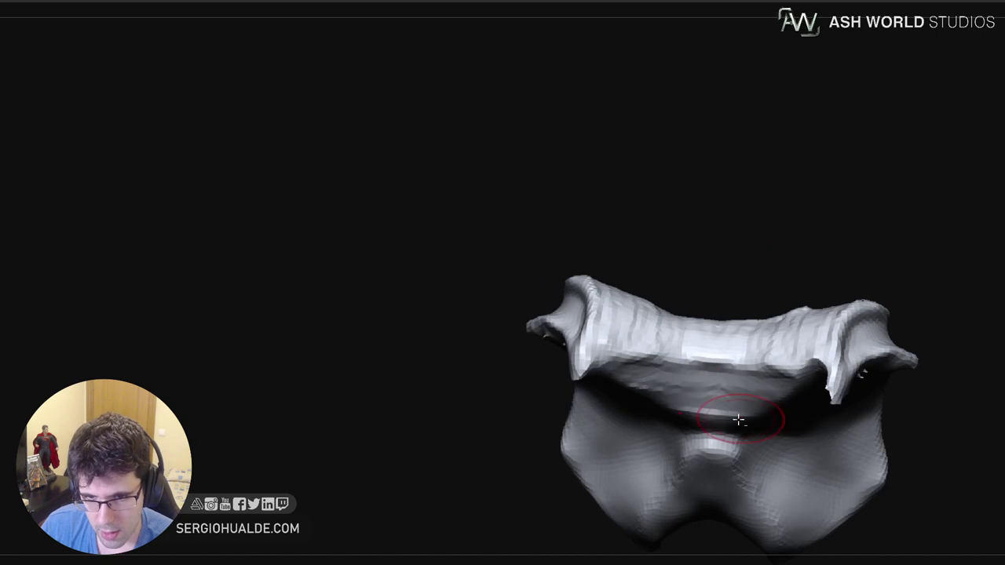
pyautogui.moveTo(751, 406)
pyautogui.keyDown('alt'); pyautogui.mouseDown(button='right')
pyautogui.moveTo(724, 359)
pyautogui.moveTo(762, 338)
pyautogui.mouseUp(button='right'); pyautogui.keyUp('alt')
pyautogui.moveTo(762, 338)
pyautogui.mouseDown()
pyautogui.moveTo(722, 389)
pyautogui.moveTo(774, 350)
pyautogui.moveTo(794, 353)
pyautogui.mouseUp()
pyautogui.moveTo(793, 353)
pyautogui.mouseDown(button='right')
pyautogui.moveTo(801, 324)
pyautogui.moveTo(736, 325)
pyautogui.moveTo(847, 324)
pyautogui.moveTo(747, 346)
pyautogui.mouseUp(button='right')
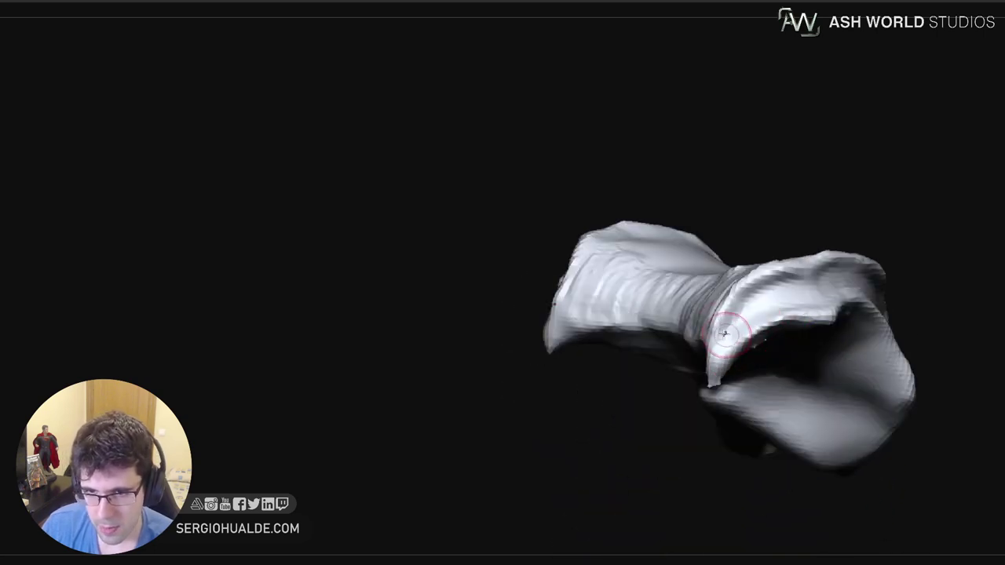
pyautogui.keyDown('ctrl'); pyautogui.moveTo(776, 377); pyautogui.dragTo(864, 259, button='right'); pyautogui.keyUp('ctrl')
# Show the full figure and place a copy of the cloth layer lower over the hips with the Move gizmo
pyautogui.hotkey('alt', 's')
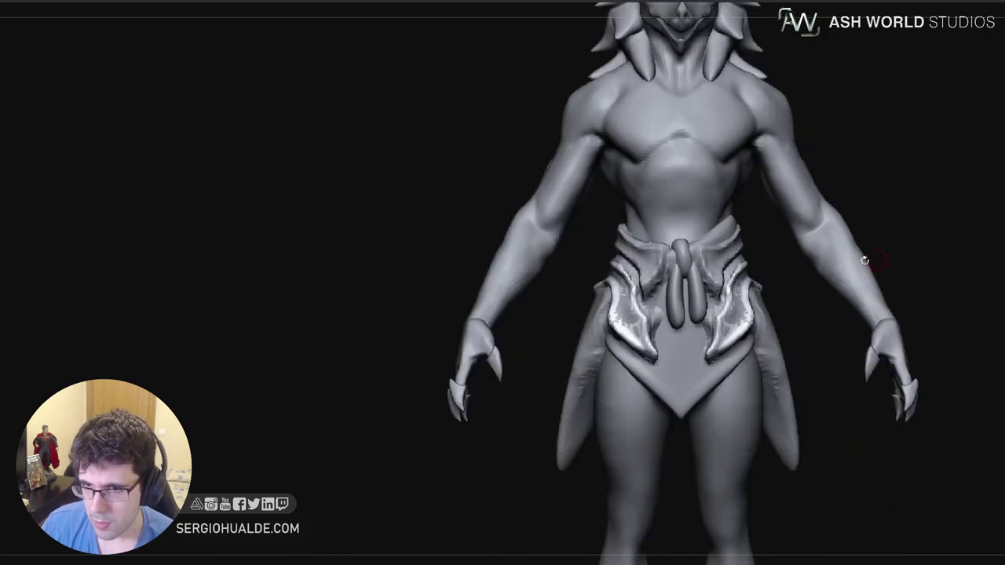
pyautogui.moveTo(803, 324); pyautogui.dragTo(773, 325, button='right')
pyautogui.press('w')
pyautogui.keyDown('alt'); pyautogui.moveTo(748, 399); pyautogui.dragTo(708, 319, button='right'); pyautogui.keyUp('alt')
pyautogui.moveTo(704, 358)
pyautogui.keyDown('alt'); pyautogui.mouseDown()
pyautogui.moveTo(702, 208)
pyautogui.moveTo(700, 264)
pyautogui.mouseUp(); pyautogui.keyUp('alt')
pyautogui.press('q')
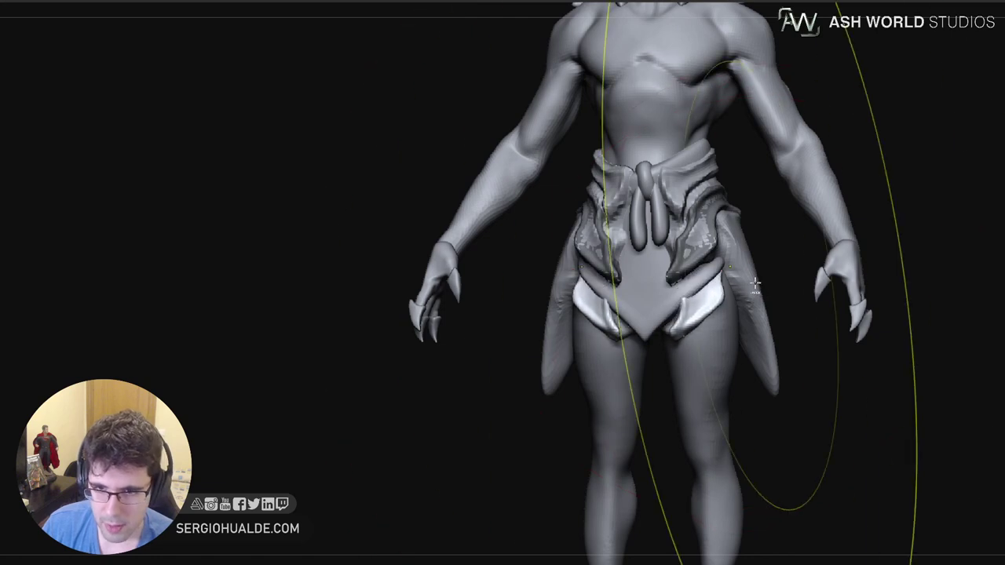
# Isolate the two stacked cloth layers and pull the lower one wider and further down
pyautogui.hotkey('ctrl', 'shift', 's')
pyautogui.moveTo(735, 298); pyautogui.dragTo(739, 273, button='right')
pyautogui.moveTo(718, 267)
pyautogui.mouseDown()
pyautogui.moveTo(774, 249)
pyautogui.moveTo(871, 253)
pyautogui.moveTo(859, 255)
pyautogui.mouseUp()
pyautogui.press('s')
pyautogui.moveTo(671, 328); pyautogui.dragTo(673, 358)
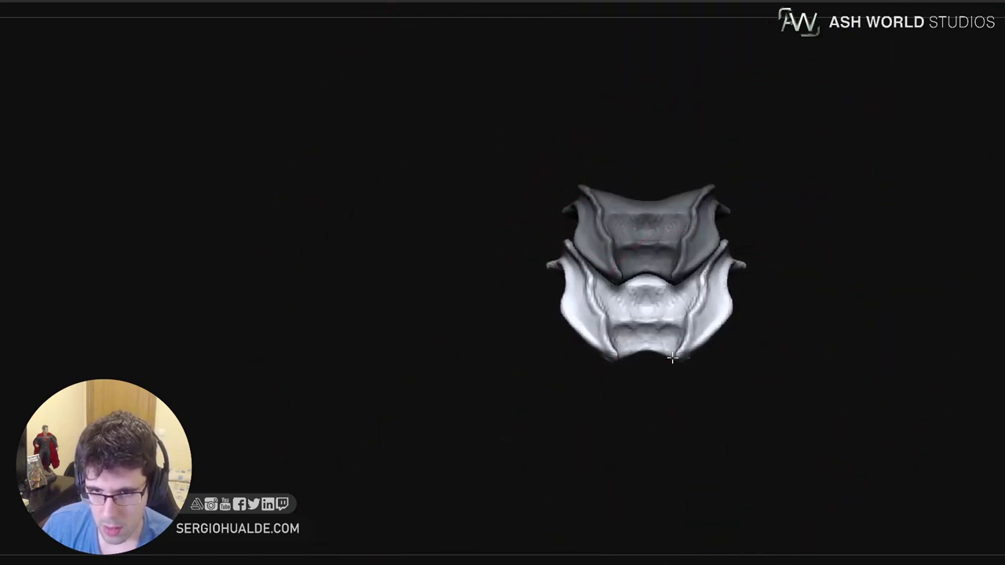
# Bring back the full figure and extend the lower tips of the bottom cloth layer over the thighs
pyautogui.hotkey('ctrl', 'shift', 's')
pyautogui.moveTo(694, 339)
pyautogui.mouseDown(button='right')
pyautogui.moveTo(675, 344)
pyautogui.moveTo(697, 350)
pyautogui.mouseUp(button='right')
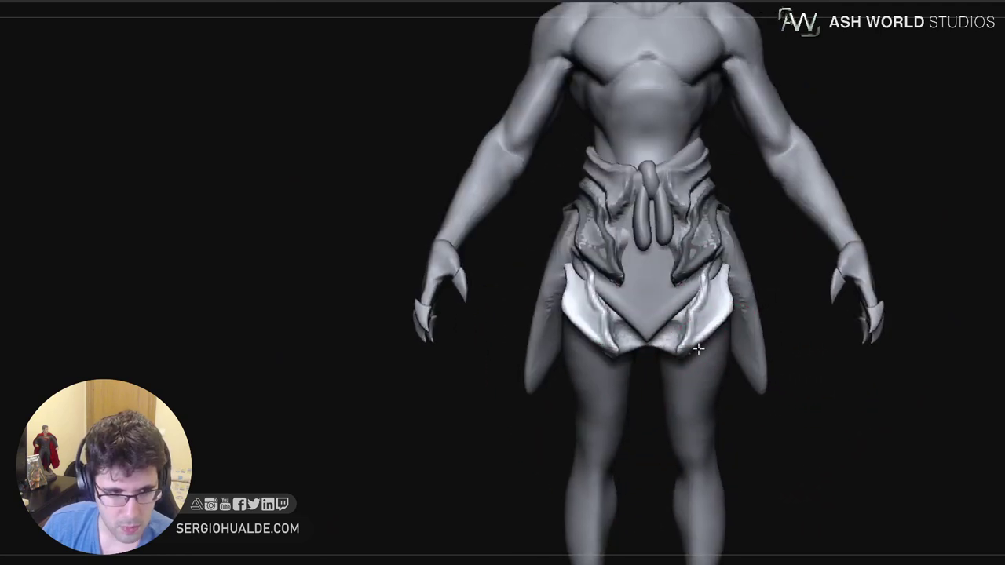
pyautogui.moveTo(688, 353); pyautogui.dragTo(683, 367)
pyautogui.moveTo(693, 321); pyautogui.dragTo(700, 322)
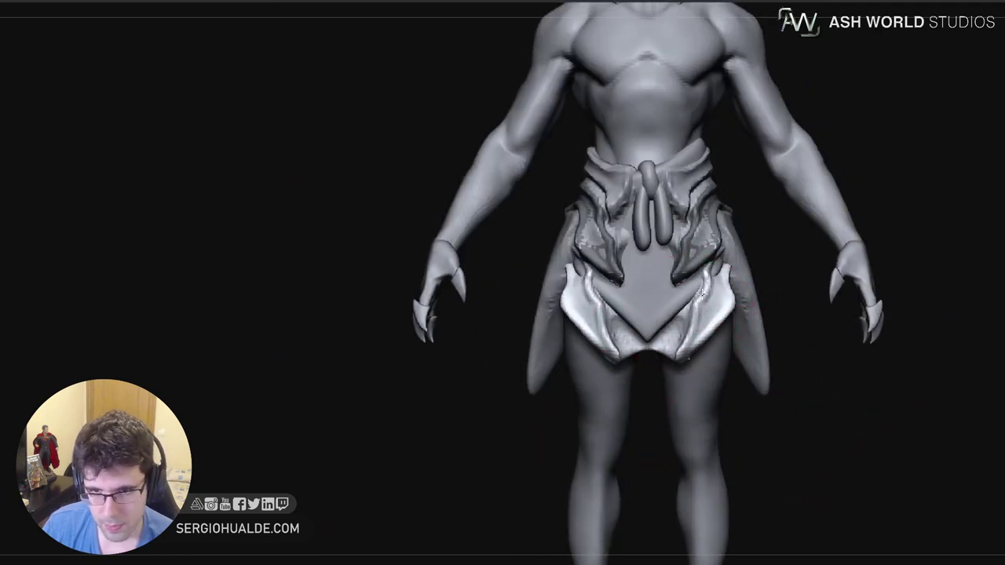
# Reshape the outer edges of the bottom cloth layer so they spread around the hips and thighs
pyautogui.moveTo(706, 322); pyautogui.dragTo(681, 317, button='right')
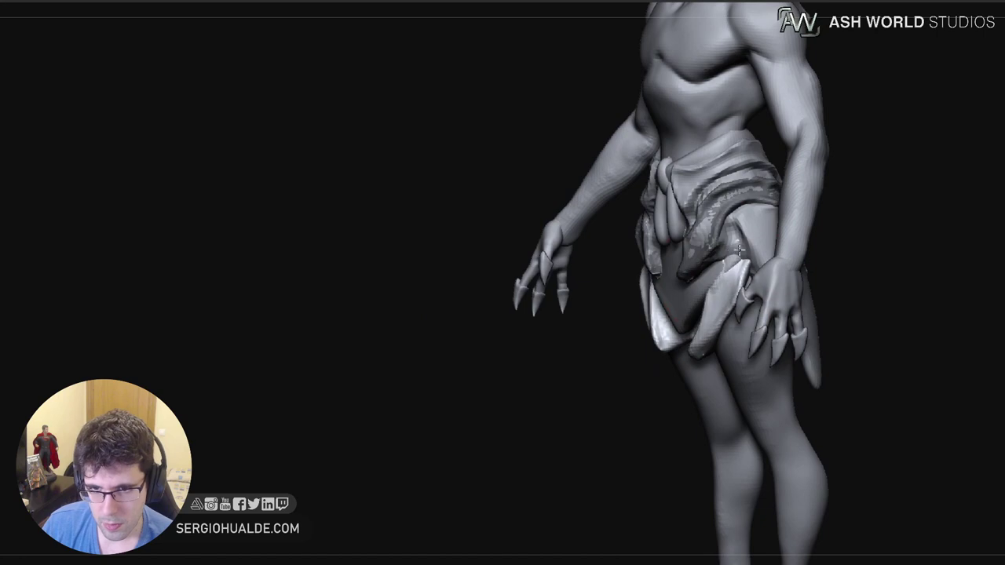
pyautogui.moveTo(714, 283); pyautogui.dragTo(765, 290, button='right')
pyautogui.moveTo(710, 297); pyautogui.dragTo(728, 283)
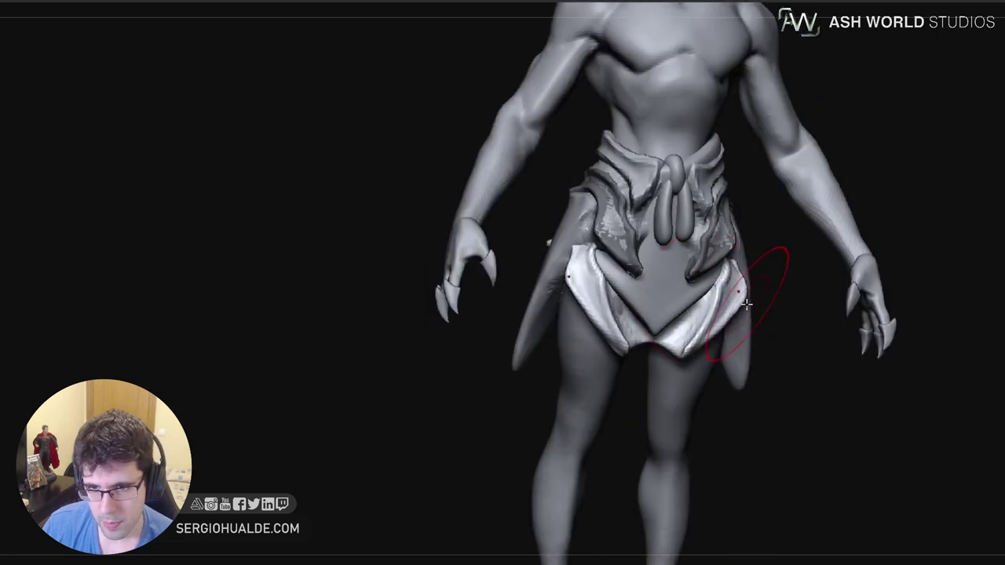
pyautogui.moveTo(747, 304); pyautogui.dragTo(741, 294, button='right')
pyautogui.press('s')
pyautogui.moveTo(740, 289)
pyautogui.mouseDown()
pyautogui.moveTo(742, 313)
pyautogui.moveTo(719, 331)
pyautogui.moveTo(727, 315)
pyautogui.mouseUp()
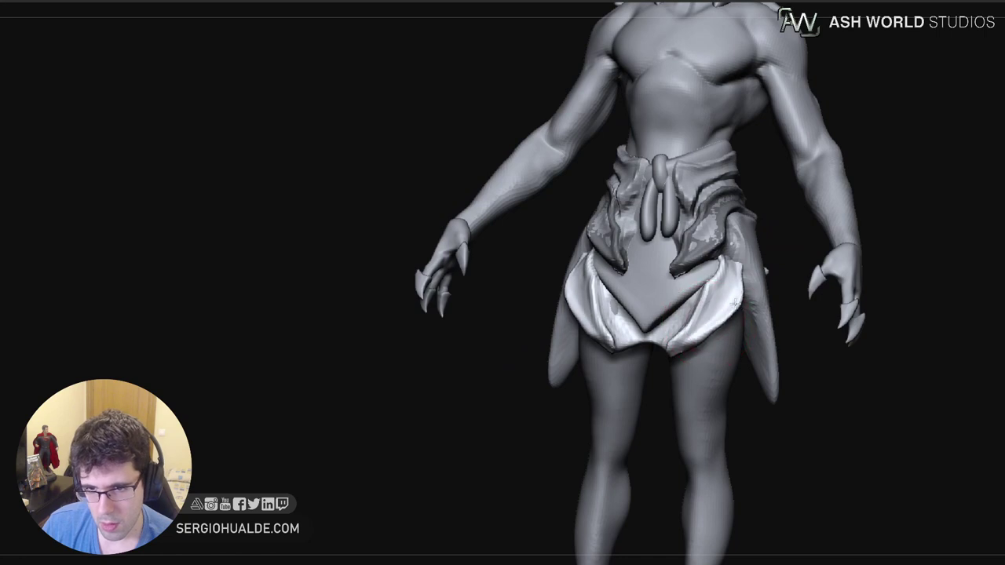
pyautogui.moveTo(750, 328); pyautogui.dragTo(721, 335, button='right')
pyautogui.moveTo(735, 281); pyautogui.dragTo(740, 287)
pyautogui.moveTo(729, 312); pyautogui.dragTo(762, 322, button='right')
pyautogui.press('s')
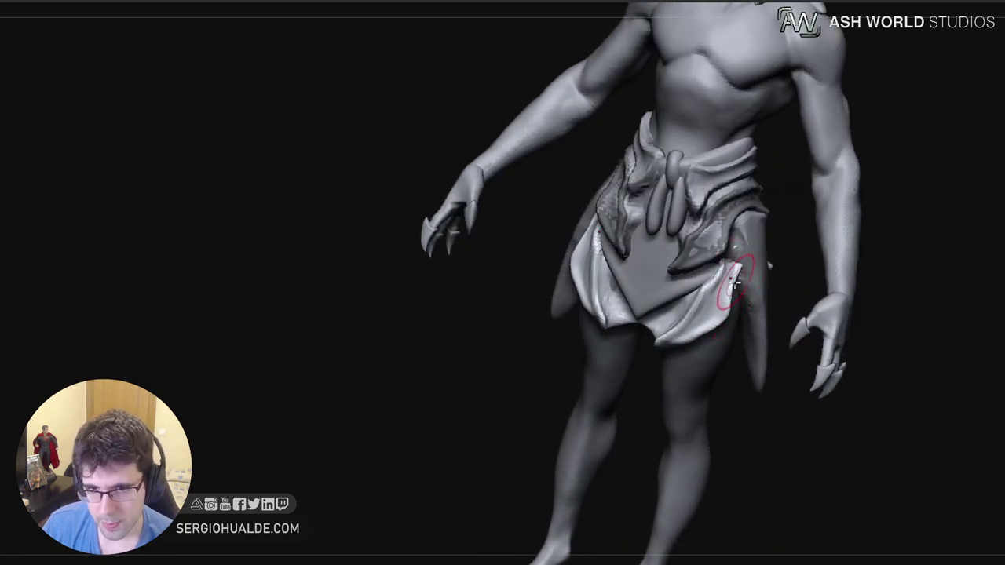
# Isolate the two stacked cloth layers and reshape the lower one's upper rim and folds at the side of the hip
pyautogui.hotkey('alt', 's')
pyautogui.moveTo(734, 283)
pyautogui.mouseDown(button='right')
pyautogui.moveTo(714, 274)
pyautogui.moveTo(711, 307)
pyautogui.moveTo(695, 320)
pyautogui.mouseUp(button='right')
pyautogui.press('s')
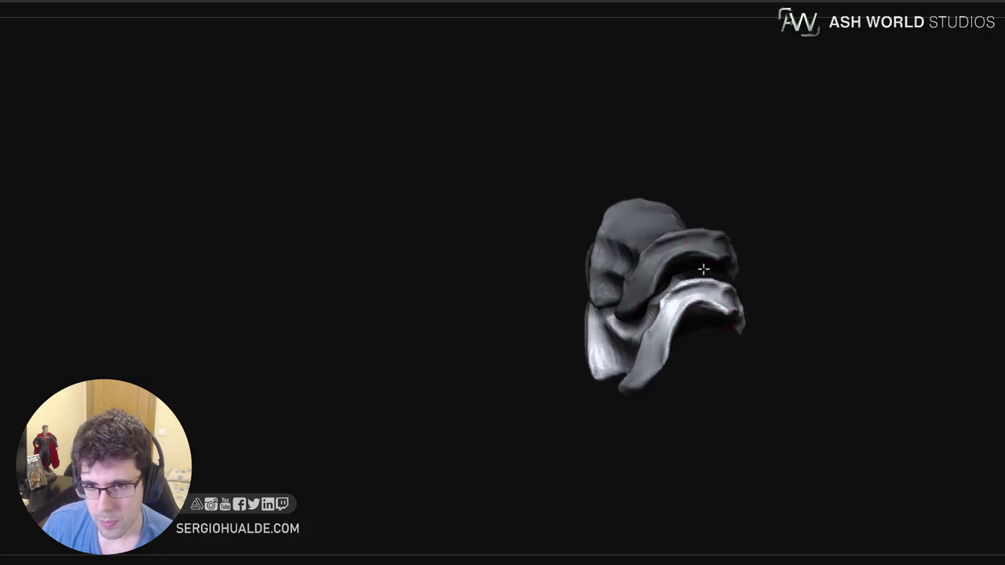
pyautogui.moveTo(701, 269); pyautogui.dragTo(676, 299, button='right')
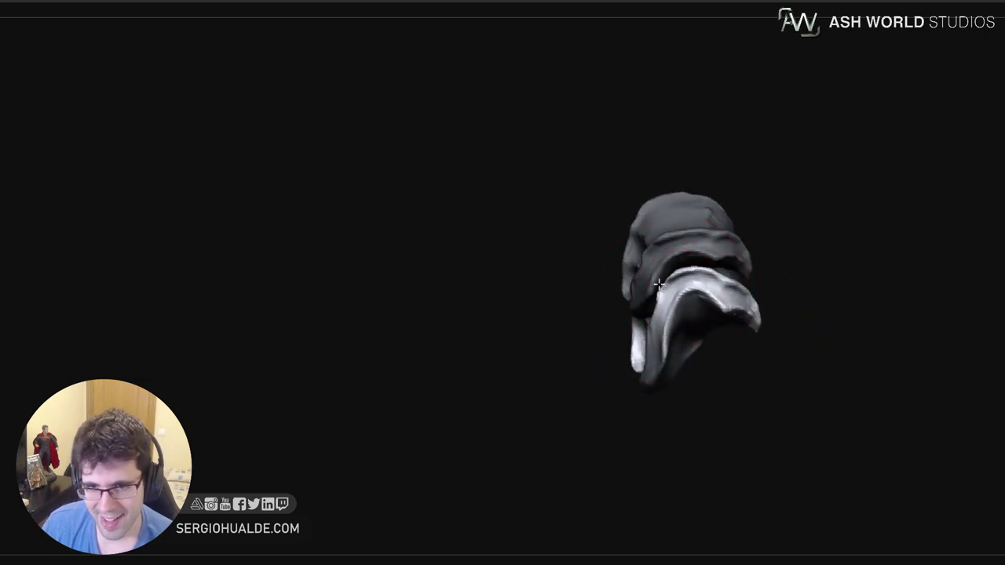
pyautogui.moveTo(713, 276); pyautogui.dragTo(710, 282)
pyautogui.moveTo(712, 284); pyautogui.dragTo(745, 283, button='right')
pyautogui.moveTo(745, 287); pyautogui.dragTo(738, 291)
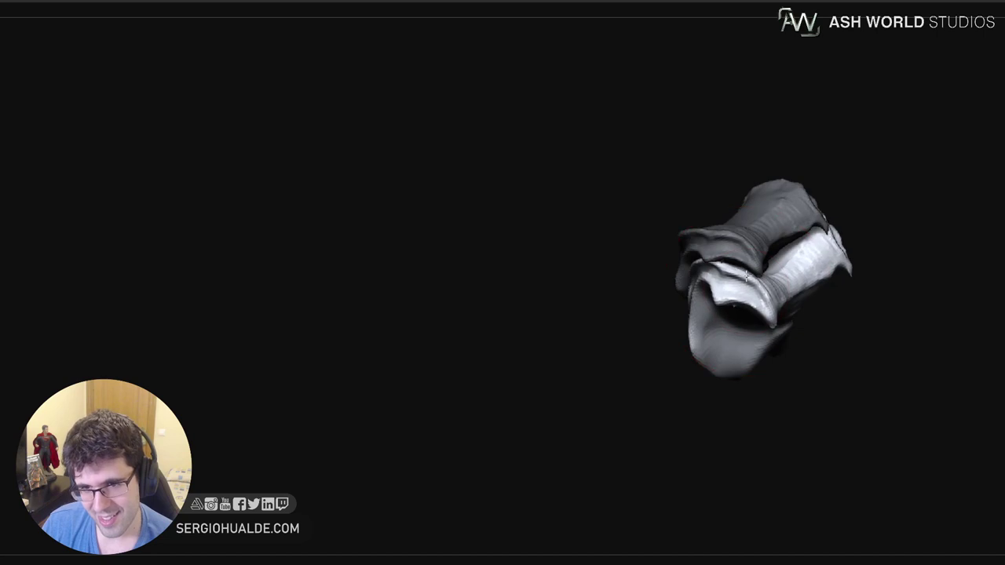
pyautogui.moveTo(731, 292); pyautogui.dragTo(762, 295, button='right')
pyautogui.moveTo(784, 307)
pyautogui.mouseDown()
pyautogui.moveTo(797, 311)
pyautogui.moveTo(791, 303)
pyautogui.mouseUp()
pyautogui.moveTo(731, 301); pyautogui.dragTo(801, 304, button='right')
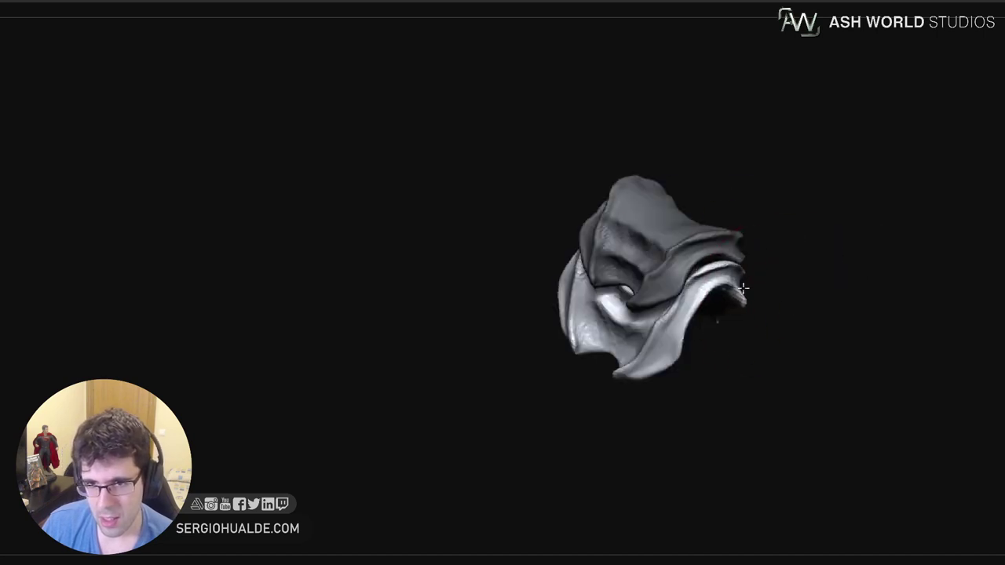
# Bring back the full figure and pull the bottom cloth layer's side up over the hip beneath the layer above
pyautogui.hotkey('alt', 's')
pyautogui.moveTo(733, 280); pyautogui.dragTo(742, 267, button='right')
pyautogui.moveTo(709, 288); pyautogui.dragTo(724, 275)
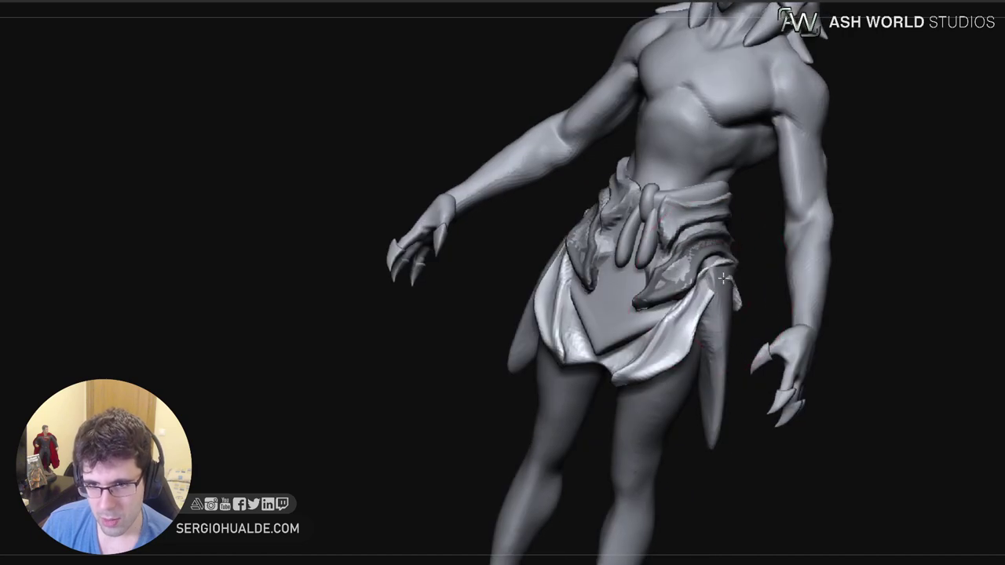
pyautogui.moveTo(730, 279)
pyautogui.mouseDown(button='right')
pyautogui.moveTo(711, 288)
pyautogui.moveTo(684, 280)
pyautogui.moveTo(711, 281)
pyautogui.mouseUp(button='right')
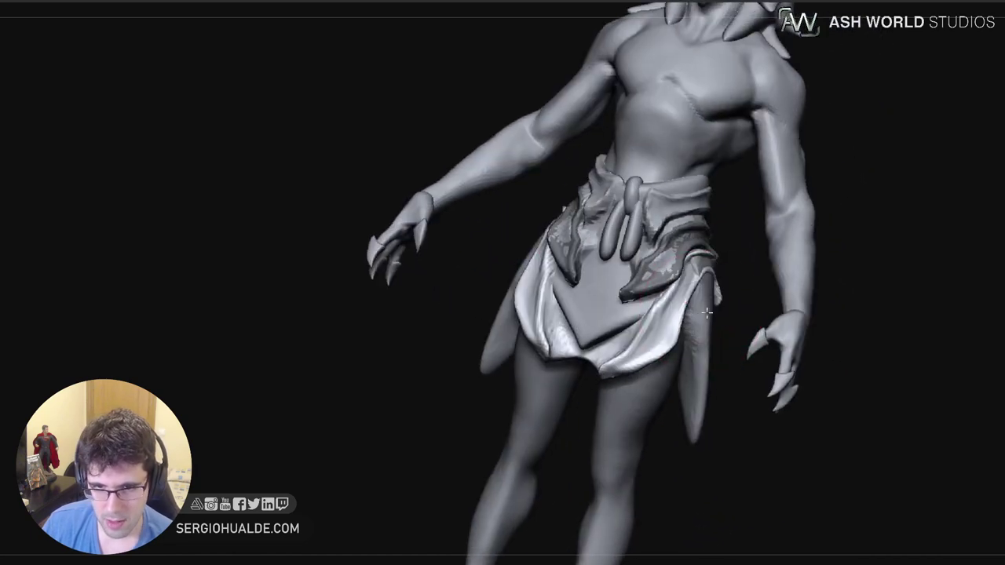
# Shorten the bottom cloth layer by pushing its front tips and hem upward beside the pointed front flap
pyautogui.moveTo(610, 372); pyautogui.dragTo(608, 335)
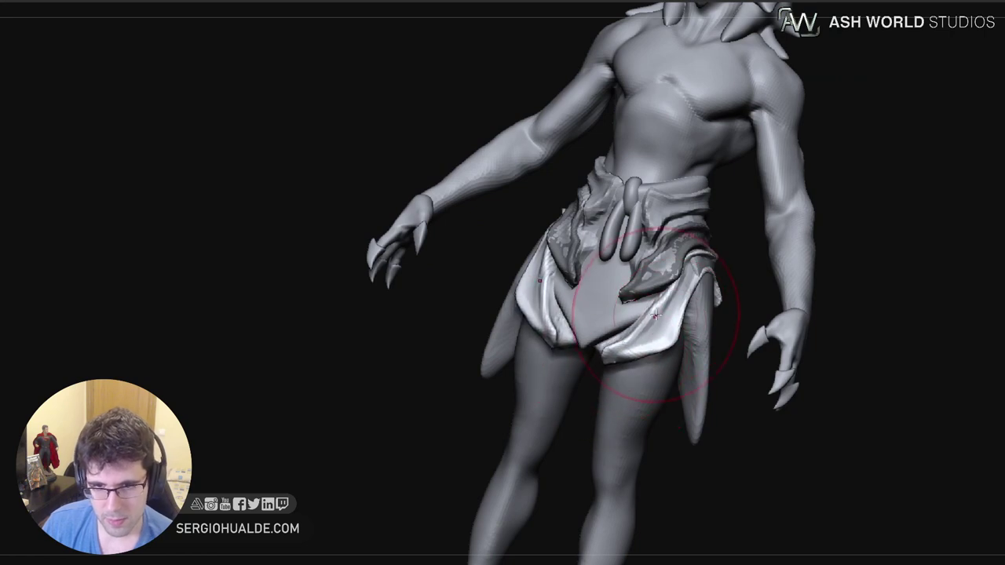
pyautogui.moveTo(652, 306); pyautogui.dragTo(616, 349)
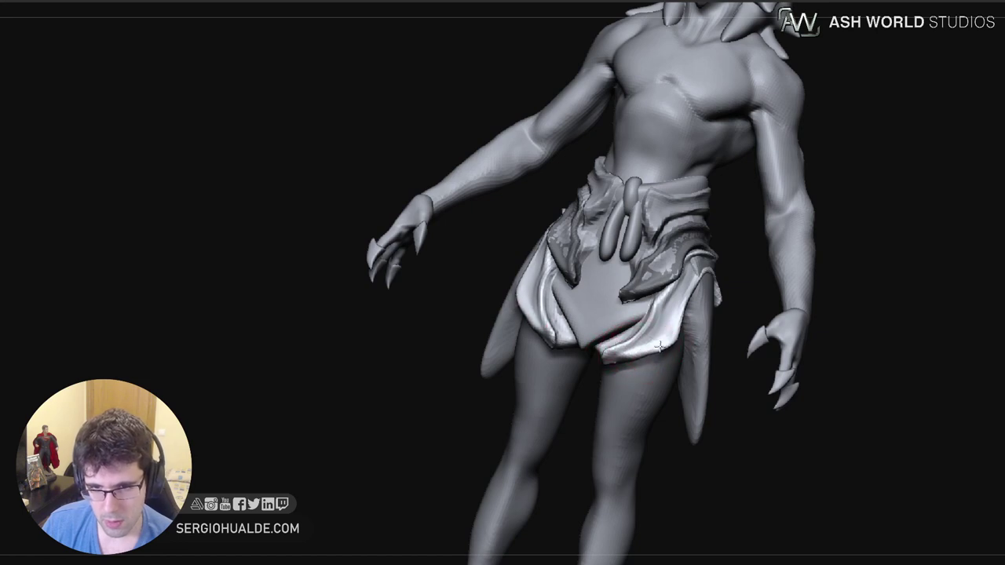
pyautogui.moveTo(610, 359)
pyautogui.mouseDown()
pyautogui.moveTo(609, 343)
pyautogui.moveTo(629, 345)
pyautogui.mouseUp()
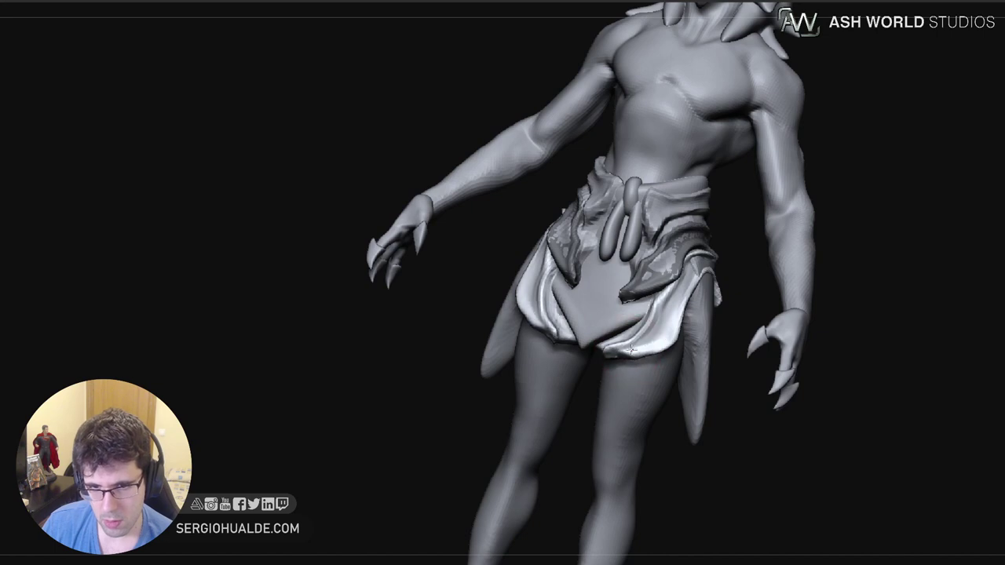
pyautogui.moveTo(682, 330); pyautogui.dragTo(628, 326, button='right')
pyautogui.moveTo(712, 310); pyautogui.dragTo(758, 317, button='right')
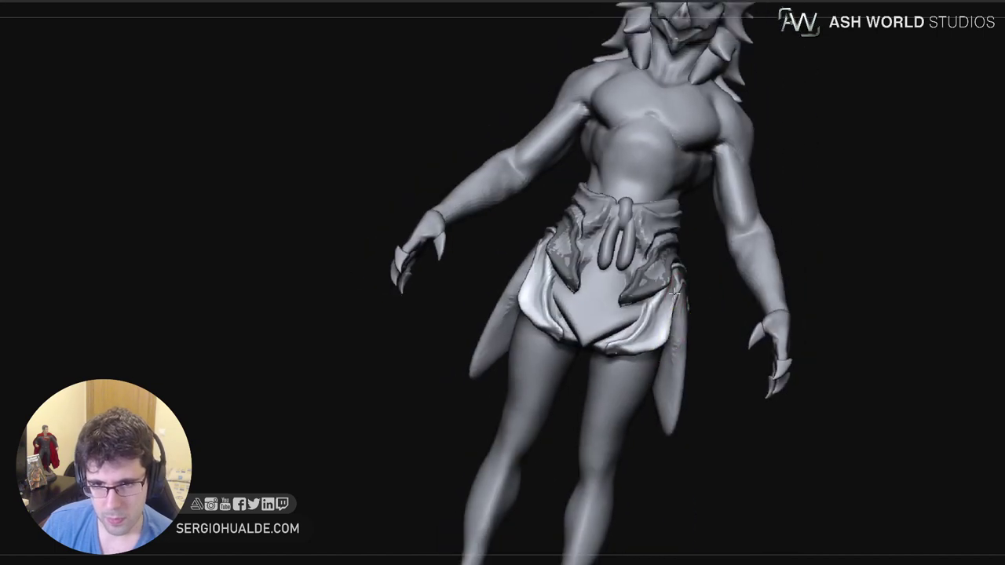
# Refine the bottom cloth layer's front folds and hem with small brush adjustments, checking the shape from below and the side
pyautogui.keyDown('ctrl'); pyautogui.moveTo(699, 329); pyautogui.dragTo(676, 304, button='right'); pyautogui.keyUp('ctrl')
pyautogui.press('s')
pyautogui.moveTo(667, 304); pyautogui.dragTo(660, 304)
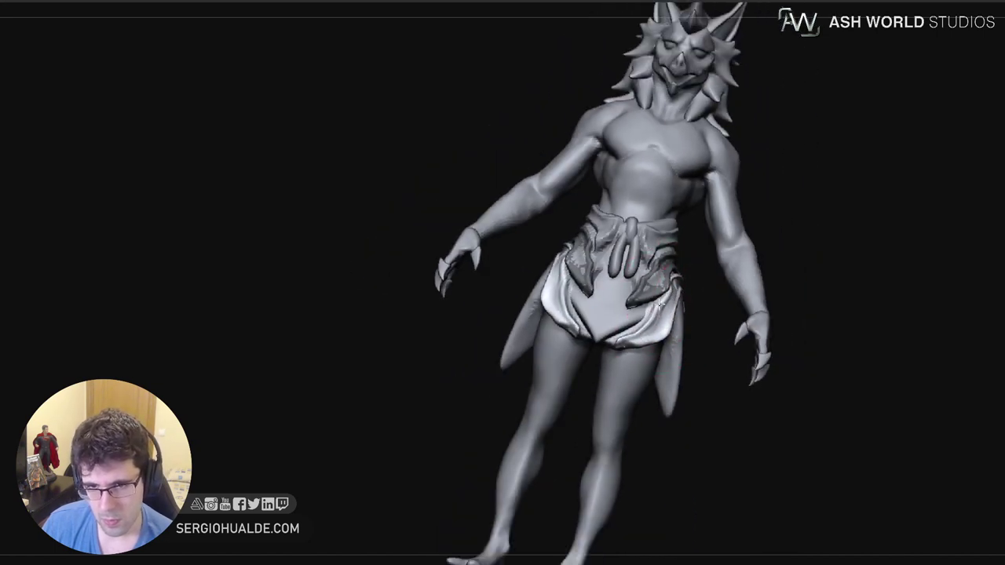
pyautogui.moveTo(620, 343); pyautogui.dragTo(624, 339)
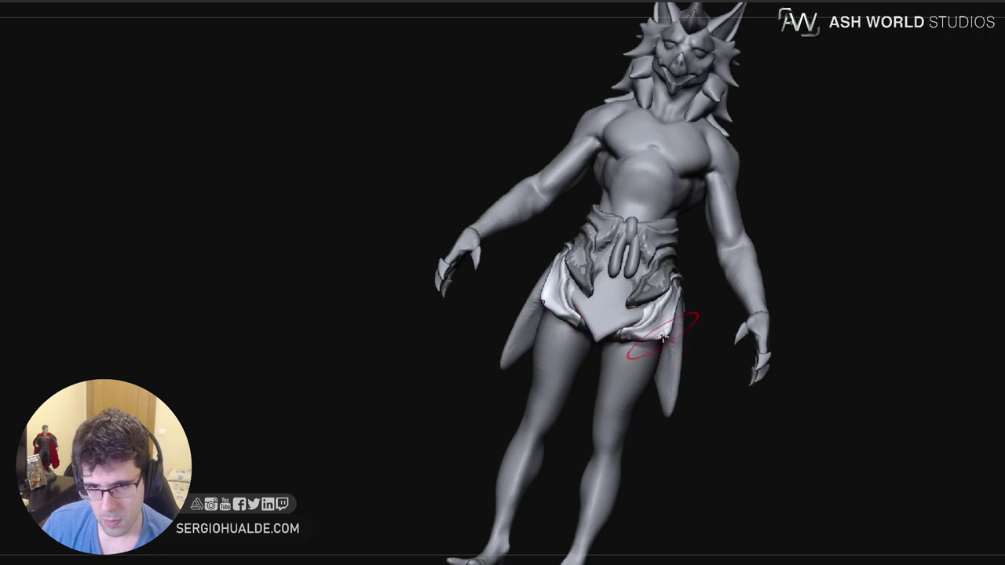
pyautogui.moveTo(663, 337); pyautogui.dragTo(663, 308, button='right')
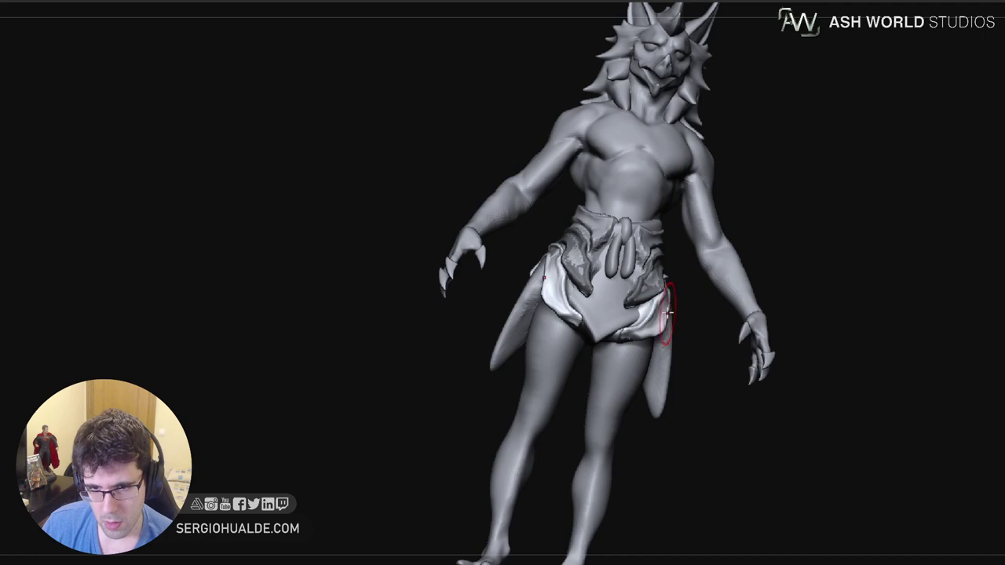
pyautogui.moveTo(666, 313); pyautogui.dragTo(668, 297, button='right')
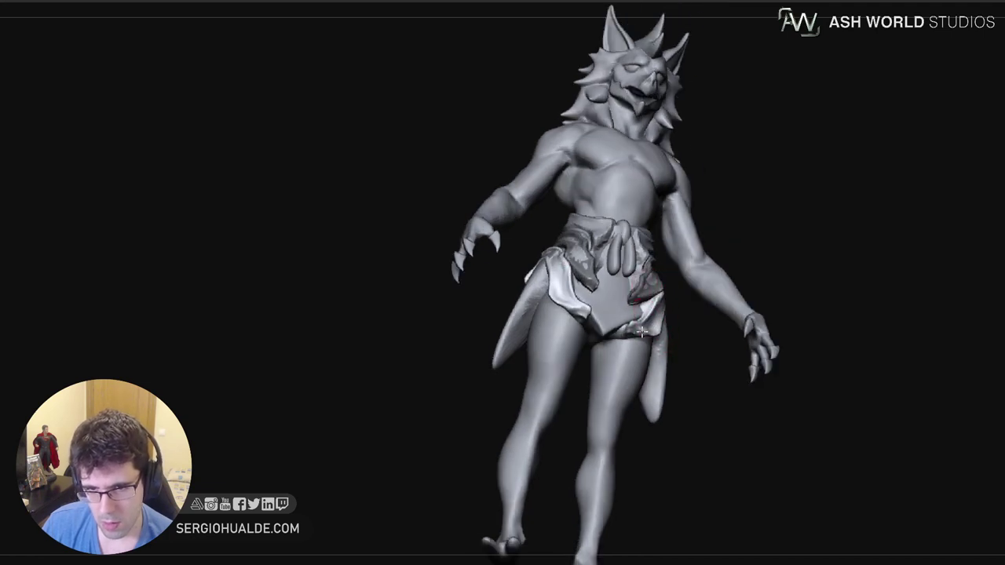
pyautogui.moveTo(652, 330)
pyautogui.mouseDown(button='right')
pyautogui.moveTo(662, 354)
pyautogui.moveTo(602, 343)
pyautogui.moveTo(598, 311)
pyautogui.mouseUp(button='right')
pyautogui.moveTo(700, 335); pyautogui.dragTo(676, 313, button='right')
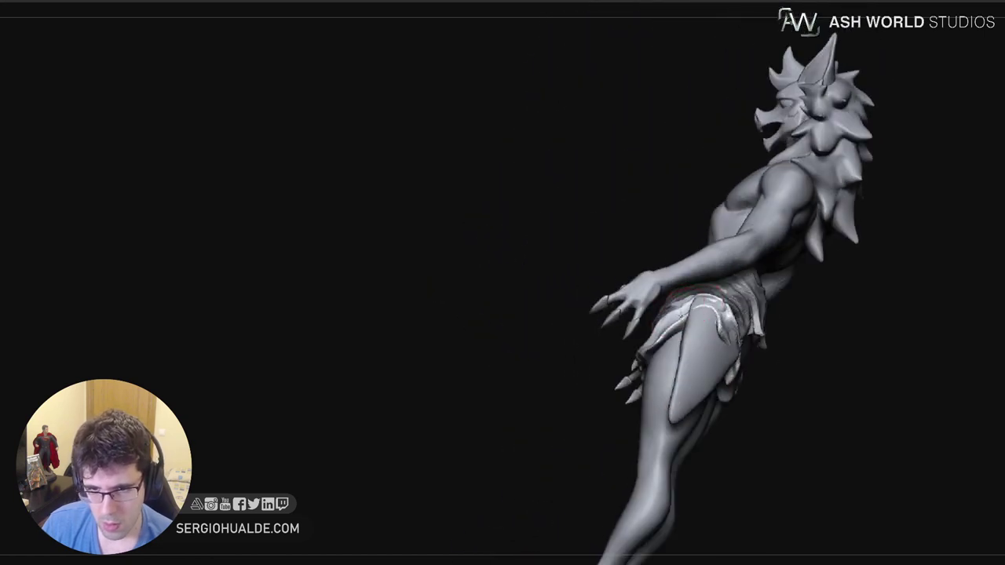
pyautogui.moveTo(701, 304)
pyautogui.mouseDown(button='right')
pyautogui.moveTo(727, 328)
pyautogui.moveTo(742, 323)
pyautogui.mouseUp(button='right')
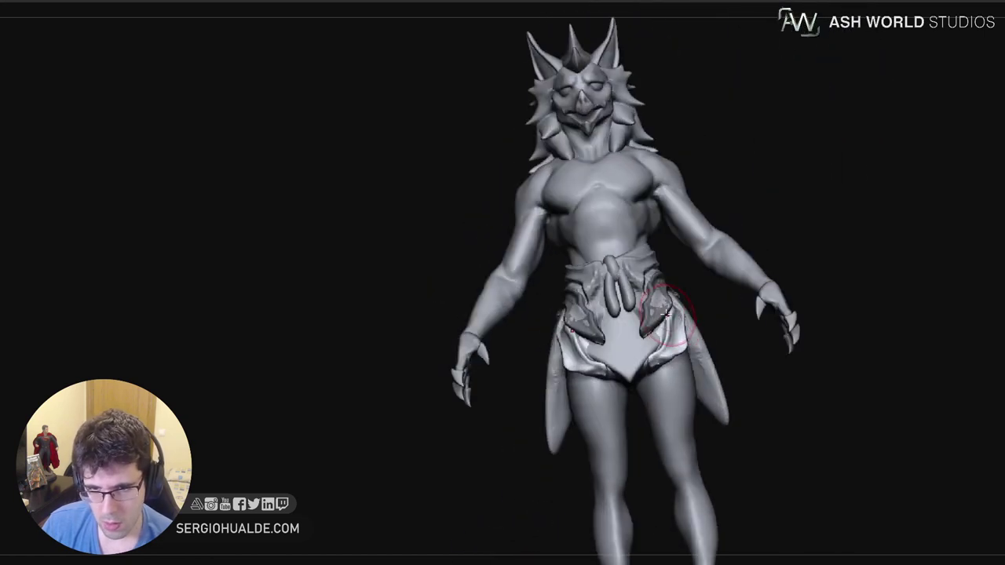
# Isolate the two cloth layers, adjust the lower one's front hem, and bring back the full figure
pyautogui.moveTo(658, 311); pyautogui.dragTo(685, 291, button='right')
pyautogui.hotkey('alt', 's')
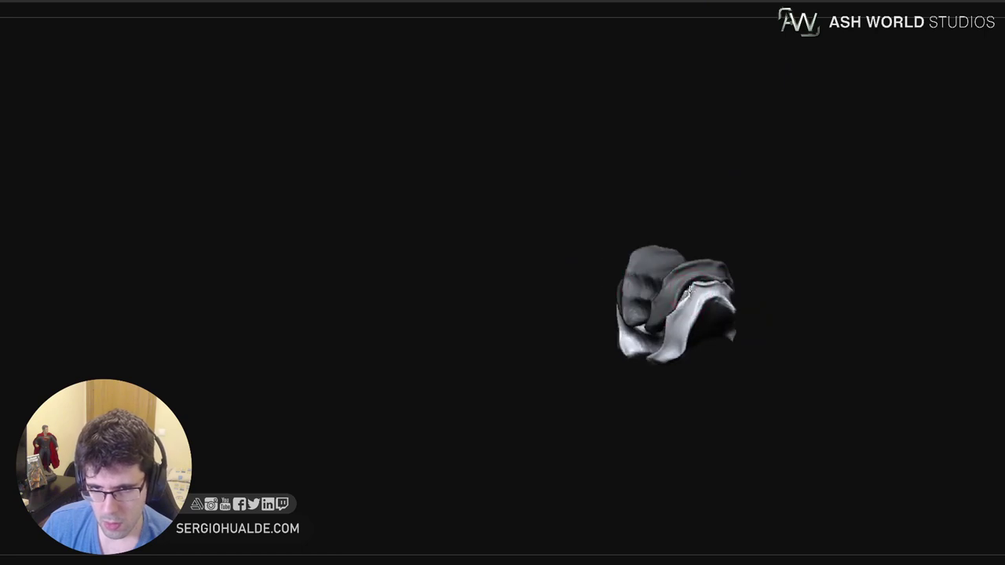
pyautogui.moveTo(680, 303); pyautogui.dragTo(690, 354, button='right')
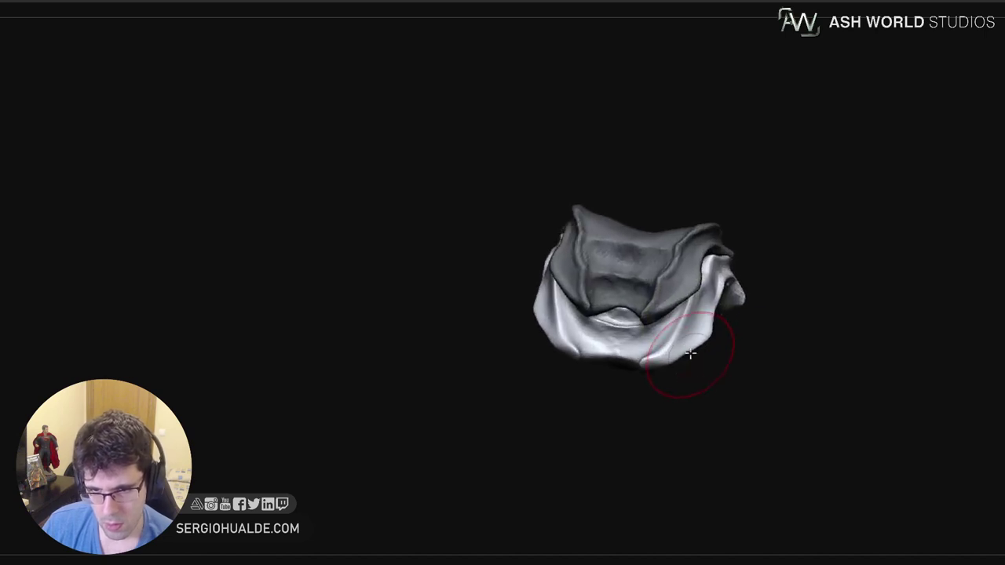
pyautogui.moveTo(685, 353); pyautogui.dragTo(688, 361)
pyautogui.moveTo(688, 361)
pyautogui.mouseDown(button='right')
pyautogui.moveTo(667, 352)
pyautogui.moveTo(673, 379)
pyautogui.mouseUp(button='right')
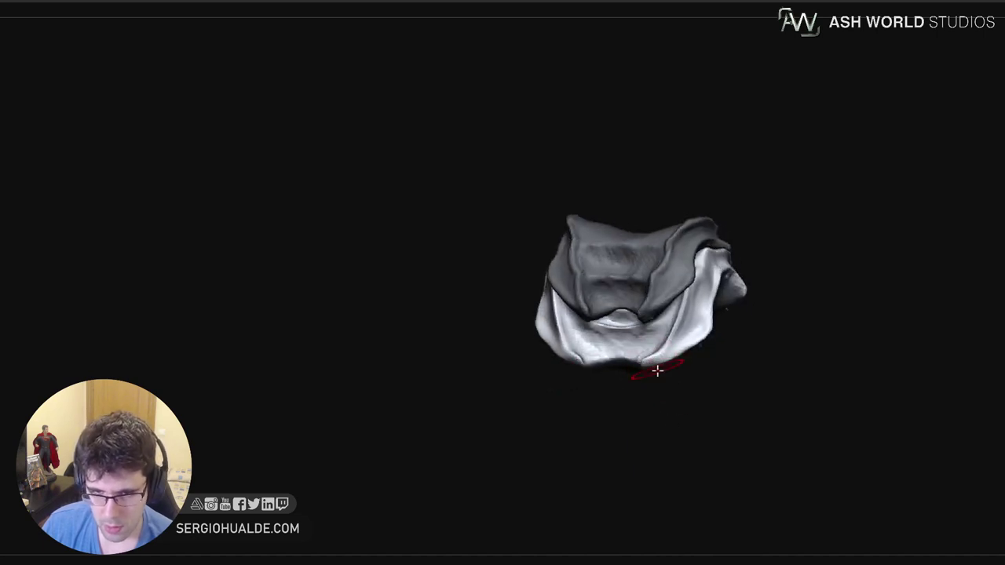
pyautogui.moveTo(657, 370); pyautogui.dragTo(667, 365, button='right')
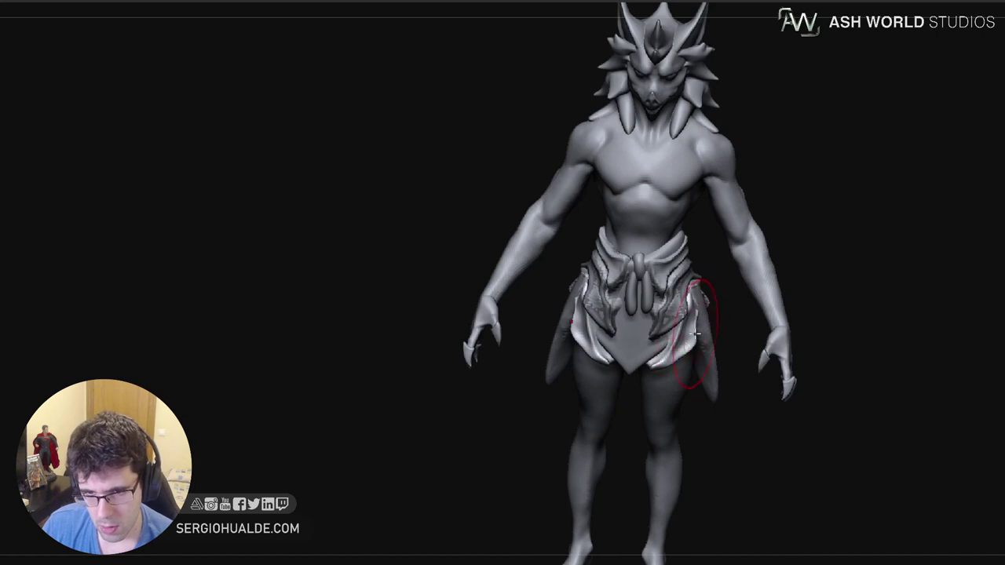
# Isolate the cloth layers again and round out the lower one's outer fold and hem over the thigh
pyautogui.moveTo(695, 334)
pyautogui.mouseDown(button='right')
pyautogui.moveTo(691, 311)
pyautogui.moveTo(708, 321)
pyautogui.moveTo(698, 319)
pyautogui.moveTo(701, 337)
pyautogui.mouseUp(button='right')
pyautogui.hotkey('ctrl', 'shift', 's')
pyautogui.moveTo(701, 337)
pyautogui.mouseDown(button='right')
pyautogui.moveTo(690, 325)
pyautogui.moveTo(704, 301)
pyautogui.mouseUp(button='right')
pyautogui.press('s')
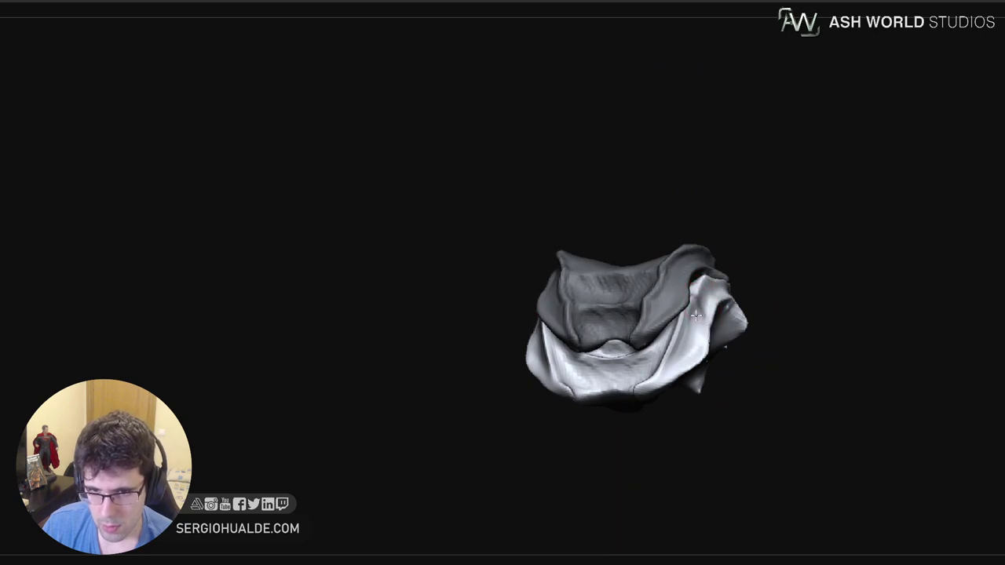
pyautogui.moveTo(691, 319); pyautogui.dragTo(687, 341, button='right')
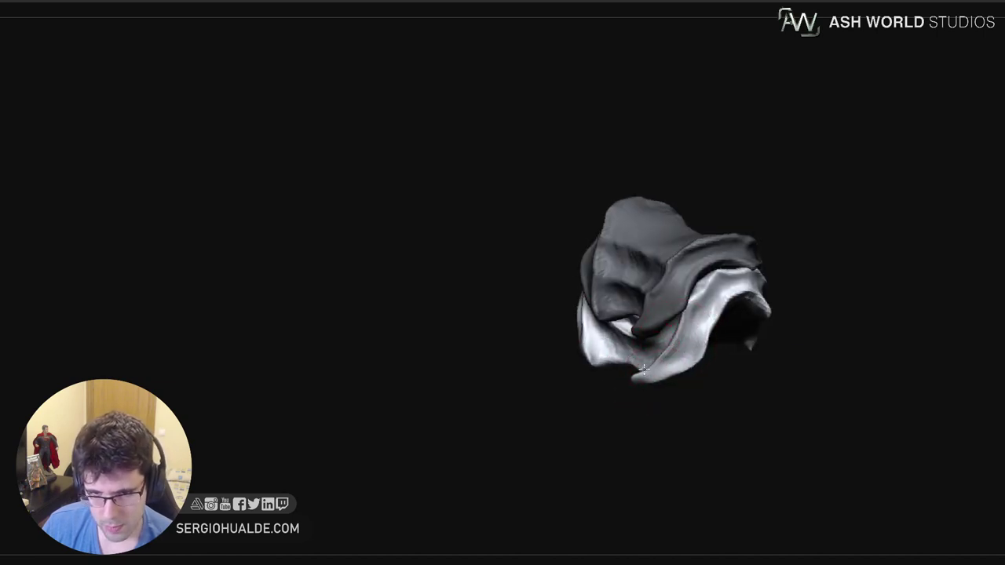
pyautogui.moveTo(643, 368)
pyautogui.mouseDown(button='right')
pyautogui.moveTo(647, 350)
pyautogui.moveTo(672, 338)
pyautogui.moveTo(646, 340)
pyautogui.mouseUp(button='right')
pyautogui.press('s')
pyautogui.moveTo(685, 338)
pyautogui.mouseDown()
pyautogui.moveTo(681, 360)
pyautogui.moveTo(679, 345)
pyautogui.moveTo(707, 327)
pyautogui.mouseUp()
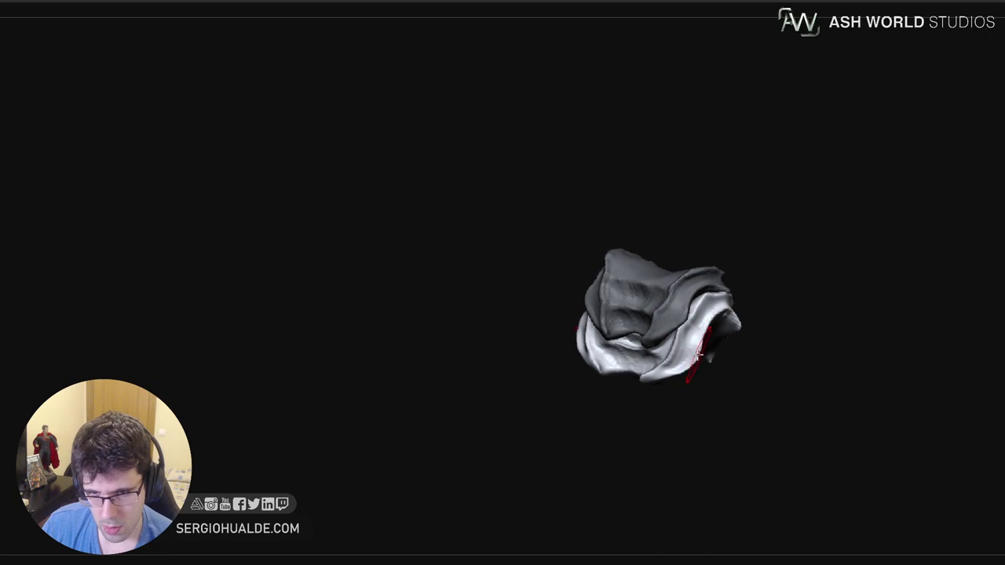
pyautogui.moveTo(682, 369); pyautogui.dragTo(682, 364)
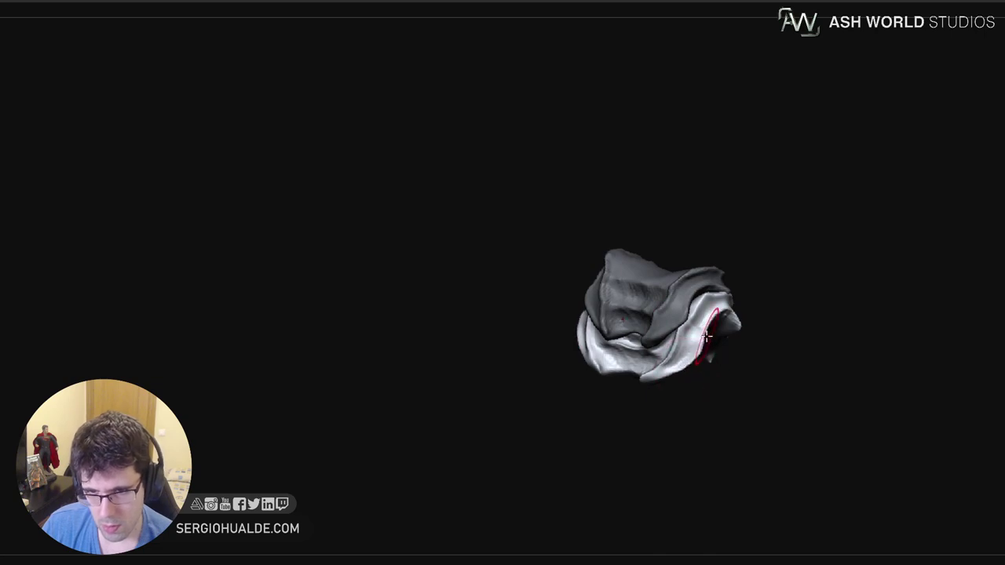
# Reshape the lower cloth layer's upper rim along the side, working from behind
pyautogui.moveTo(706, 336)
pyautogui.mouseDown(button='right')
pyautogui.moveTo(681, 345)
pyautogui.moveTo(669, 337)
pyautogui.moveTo(692, 294)
pyautogui.mouseUp(button='right')
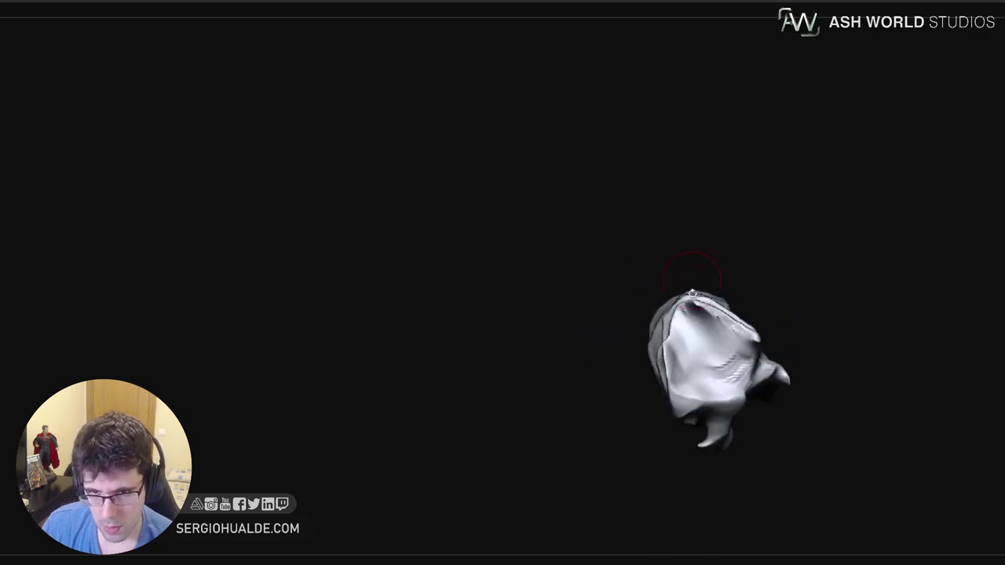
pyautogui.moveTo(693, 323)
pyautogui.mouseDown()
pyautogui.moveTo(688, 314)
pyautogui.moveTo(683, 338)
pyautogui.mouseUp()
pyautogui.moveTo(672, 339)
pyautogui.mouseDown(button='right')
pyautogui.moveTo(694, 355)
pyautogui.moveTo(678, 343)
pyautogui.moveTo(712, 337)
pyautogui.mouseUp(button='right')
# Show the full figure and adjust the bottom cloth layer's side fold and rear tips over the hips
pyautogui.hotkey('alt', 's')
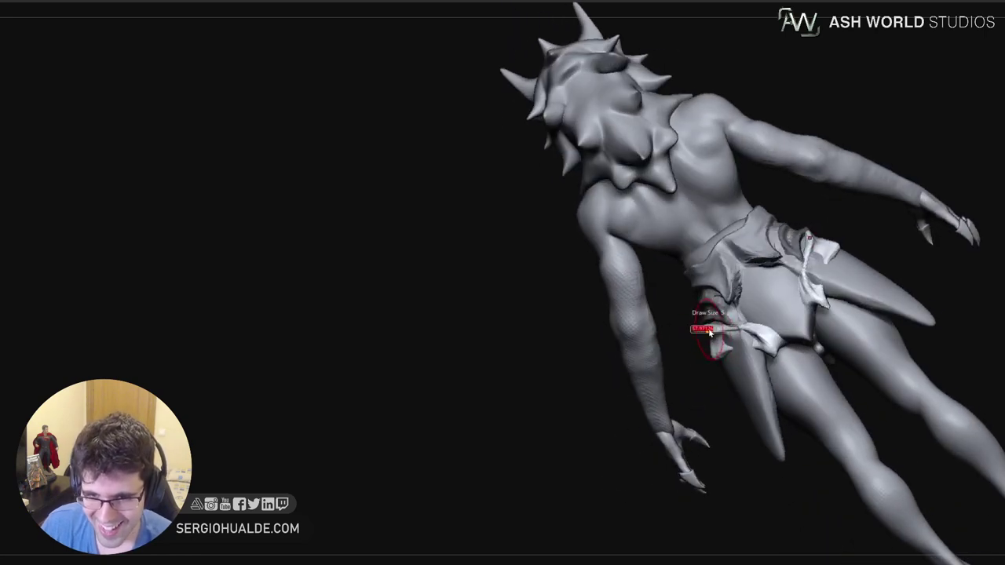
pyautogui.moveTo(709, 333)
pyautogui.mouseDown()
pyautogui.moveTo(720, 318)
pyautogui.moveTo(722, 347)
pyautogui.mouseUp()
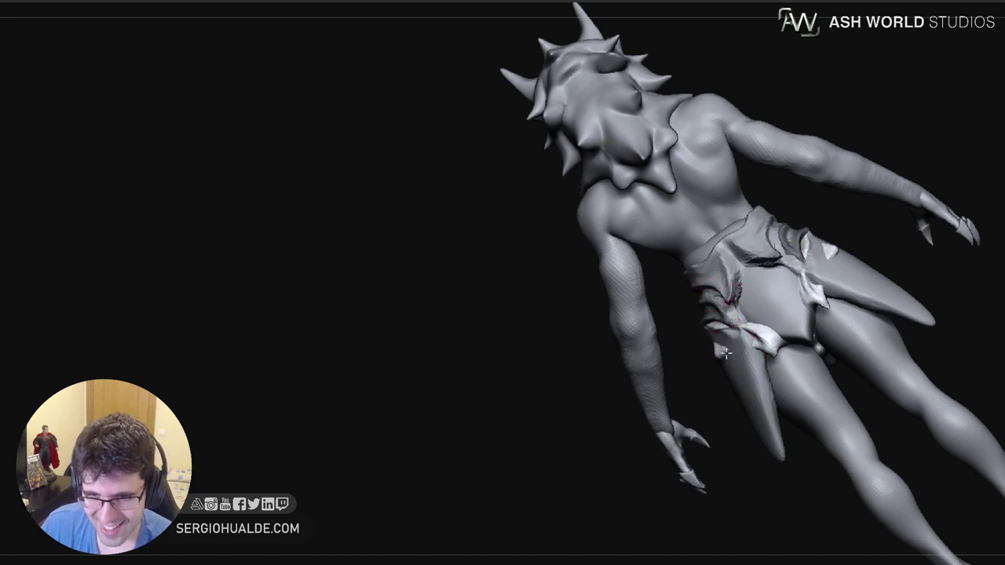
pyautogui.moveTo(707, 336); pyautogui.dragTo(734, 331, button='right')
pyautogui.moveTo(773, 345); pyautogui.dragTo(768, 338)
pyautogui.keyDown('shift'); pyautogui.moveTo(767, 337); pyautogui.dragTo(745, 337, button='right'); pyautogui.keyUp('shift')
# Switch to the middle cloth layer and reshape its rear side folds beneath the waistband
pyautogui.hotkey('alt', 's')
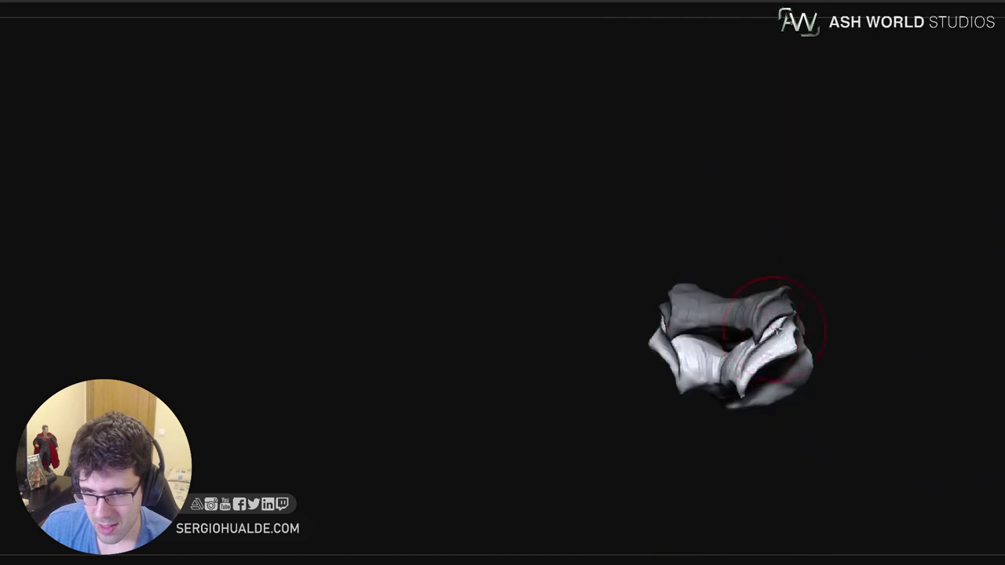
pyautogui.keyDown('ctrl'); pyautogui.click(823, 316); pyautogui.keyUp('ctrl')
pyautogui.moveTo(823, 316)
pyautogui.mouseDown(button='right')
pyautogui.moveTo(725, 338)
pyautogui.moveTo(813, 324)
pyautogui.mouseUp(button='right')
pyautogui.hotkey('alt', 's')
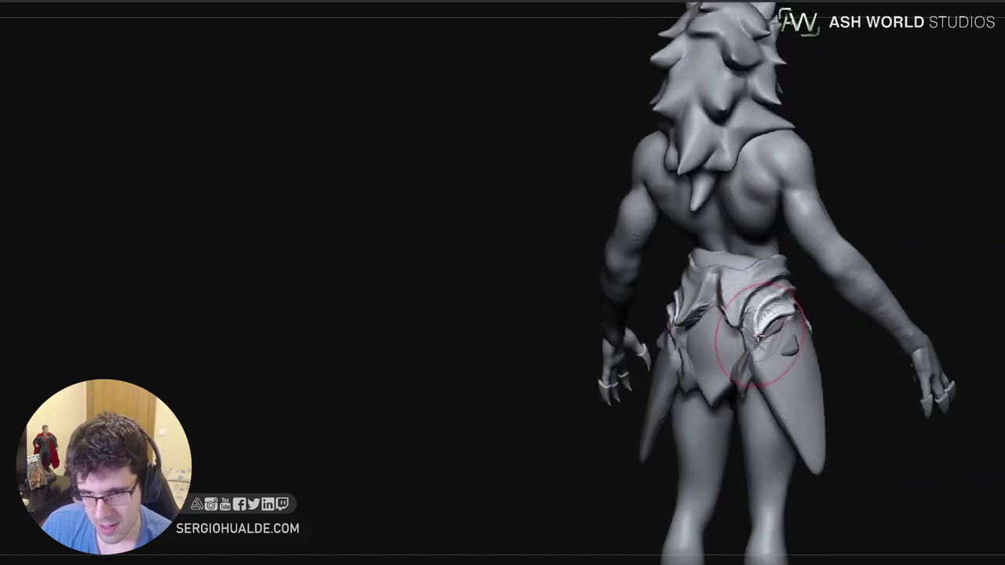
pyautogui.moveTo(762, 336); pyautogui.dragTo(749, 338)
pyautogui.keyDown('shift'); pyautogui.moveTo(750, 337); pyautogui.dragTo(756, 333, button='right'); pyautogui.keyUp('shift')
pyautogui.keyDown('ctrl'); pyautogui.click(751, 338); pyautogui.keyUp('ctrl')
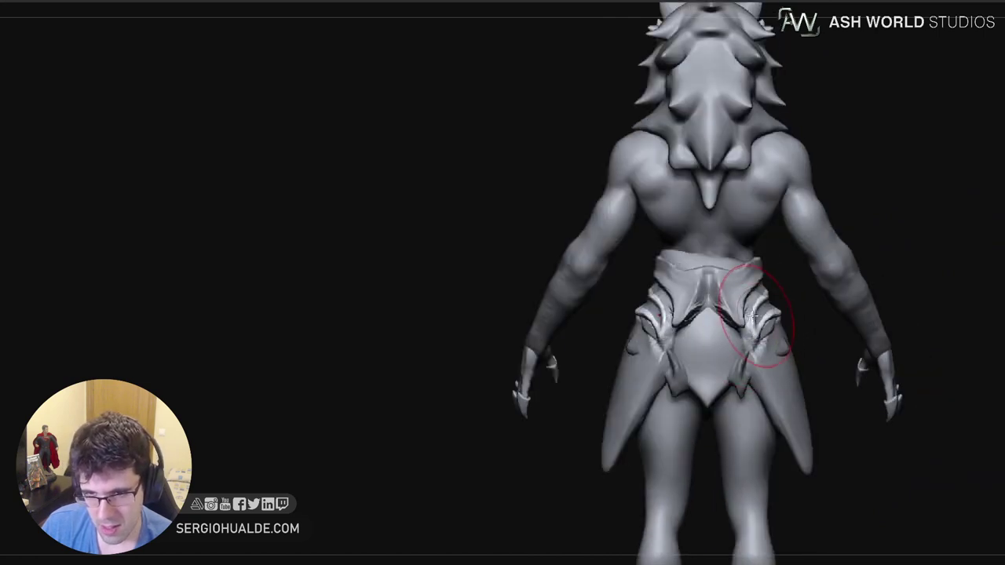
pyautogui.moveTo(758, 316); pyautogui.dragTo(751, 323)
pyautogui.moveTo(761, 323)
pyautogui.mouseDown(button='right')
pyautogui.moveTo(634, 334)
pyautogui.moveTo(676, 307)
pyautogui.mouseUp(button='right')
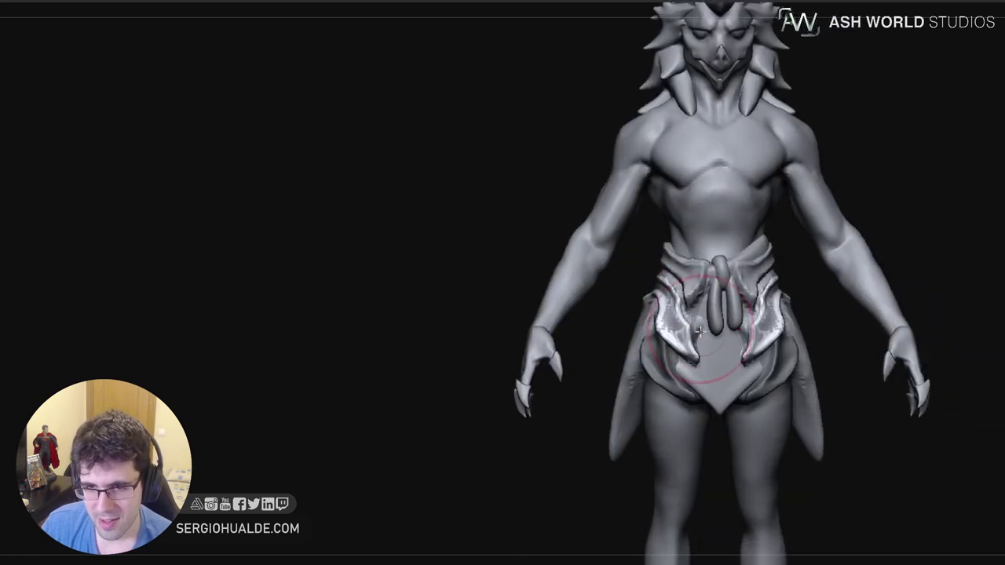
# Reshape the middle cloth layer's front side folds and rim beneath the waistband
pyautogui.moveTo(695, 351); pyautogui.dragTo(675, 349, button='right')
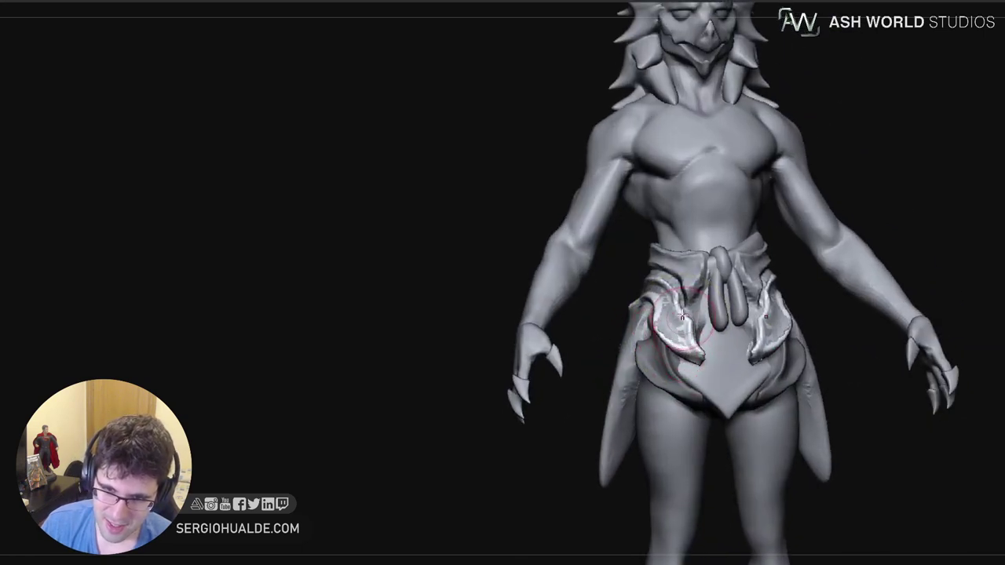
pyautogui.moveTo(680, 332); pyautogui.dragTo(674, 317)
pyautogui.moveTo(651, 299)
pyautogui.mouseDown(button='right')
pyautogui.moveTo(666, 315)
pyautogui.moveTo(649, 305)
pyautogui.mouseUp(button='right')
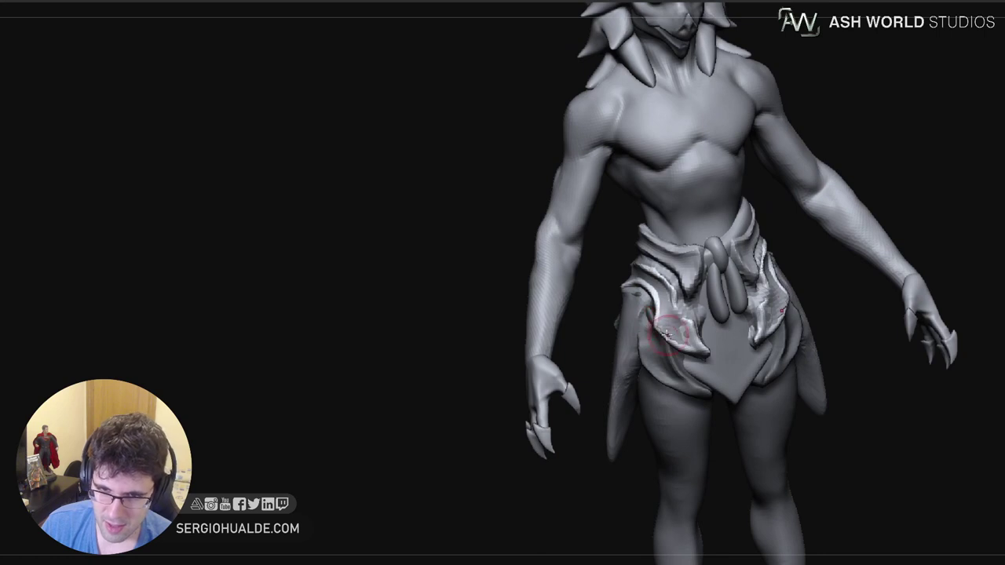
pyautogui.keyDown('ctrl'); pyautogui.moveTo(697, 362); pyautogui.dragTo(701, 330, button='right'); pyautogui.keyUp('ctrl')
pyautogui.moveTo(777, 322)
pyautogui.mouseDown(button='right')
pyautogui.moveTo(701, 317)
pyautogui.moveTo(770, 331)
pyautogui.moveTo(776, 353)
pyautogui.mouseUp(button='right')
# Isolate the waist cloth with the long side flaps and smooth and adjust the flap's upper edge under the folds
pyautogui.keyDown('alt'); pyautogui.click(758, 334); pyautogui.keyUp('alt')
pyautogui.hotkey('alt', 's')
pyautogui.moveTo(852, 287)
pyautogui.mouseDown(button='right')
pyautogui.moveTo(824, 323)
pyautogui.moveTo(790, 341)
pyautogui.moveTo(825, 305)
pyautogui.moveTo(794, 319)
pyautogui.mouseUp(button='right')
pyautogui.moveTo(741, 271)
pyautogui.keyDown('shift'); pyautogui.mouseDown()
pyautogui.moveTo(811, 283)
pyautogui.moveTo(738, 291)
pyautogui.moveTo(716, 276)
pyautogui.moveTo(772, 279)
pyautogui.mouseUp(); pyautogui.keyUp('shift')
pyautogui.moveTo(809, 304); pyautogui.dragTo(812, 280, button='right')
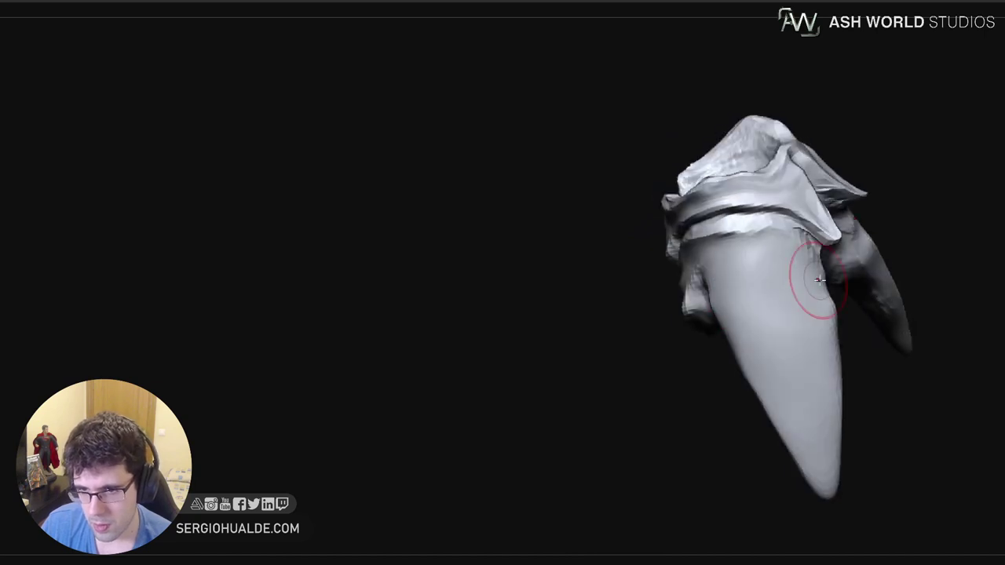
pyautogui.press('s')
pyautogui.moveTo(809, 287); pyautogui.dragTo(832, 293)
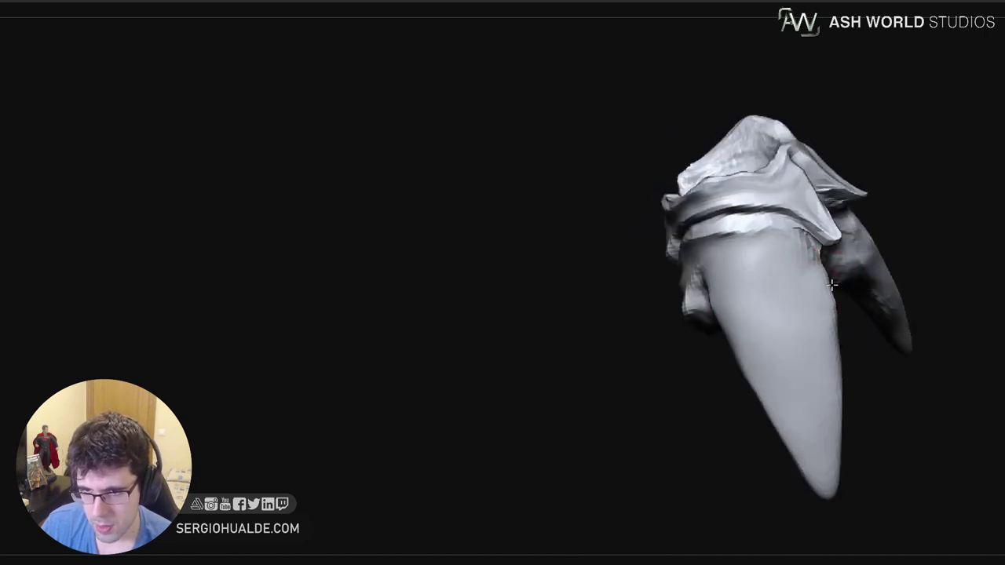
pyautogui.moveTo(819, 248); pyautogui.dragTo(826, 257)
pyautogui.moveTo(821, 268)
pyautogui.mouseDown(button='right')
pyautogui.moveTo(829, 252)
pyautogui.moveTo(803, 267)
pyautogui.moveTo(795, 261)
pyautogui.mouseUp(button='right')
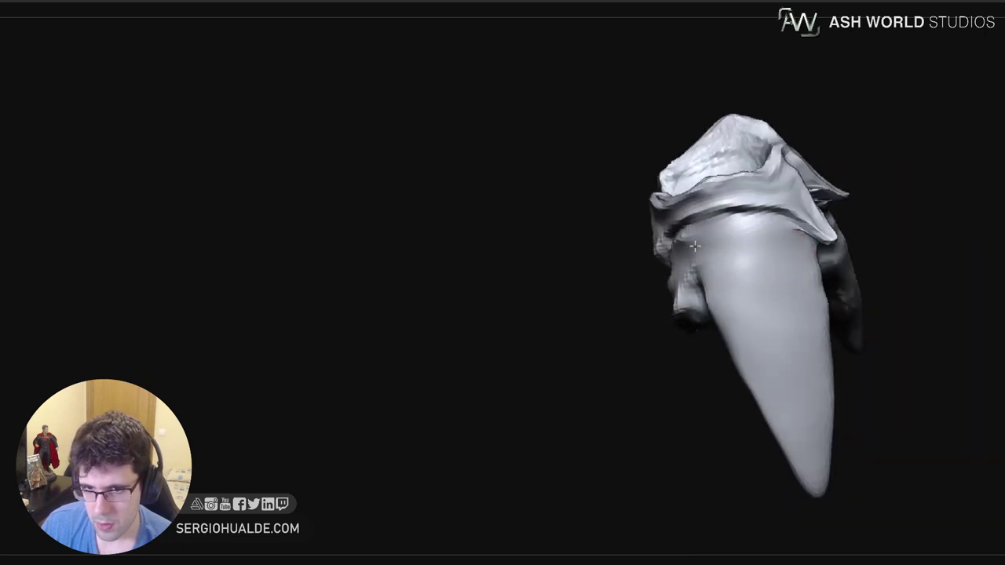
# Hide the waistband and folds of the isolated cloth, keeping mainly the two long side flaps visible
pyautogui.moveTo(695, 246)
pyautogui.mouseDown(button='right')
pyautogui.moveTo(785, 300)
pyautogui.moveTo(785, 266)
pyautogui.mouseUp(button='right')
pyautogui.moveTo(776, 237)
pyautogui.keyDown('ctrl'); pyautogui.keyDown('shift'); pyautogui.mouseDown()
pyautogui.moveTo(691, 320)
pyautogui.moveTo(832, 300)
pyautogui.mouseUp(); pyautogui.keyUp('shift'); pyautogui.keyUp('ctrl')
pyautogui.moveTo(832, 300)
pyautogui.mouseDown(button='right')
pyautogui.moveTo(850, 327)
pyautogui.moveTo(846, 305)
pyautogui.moveTo(809, 306)
pyautogui.mouseUp(button='right')
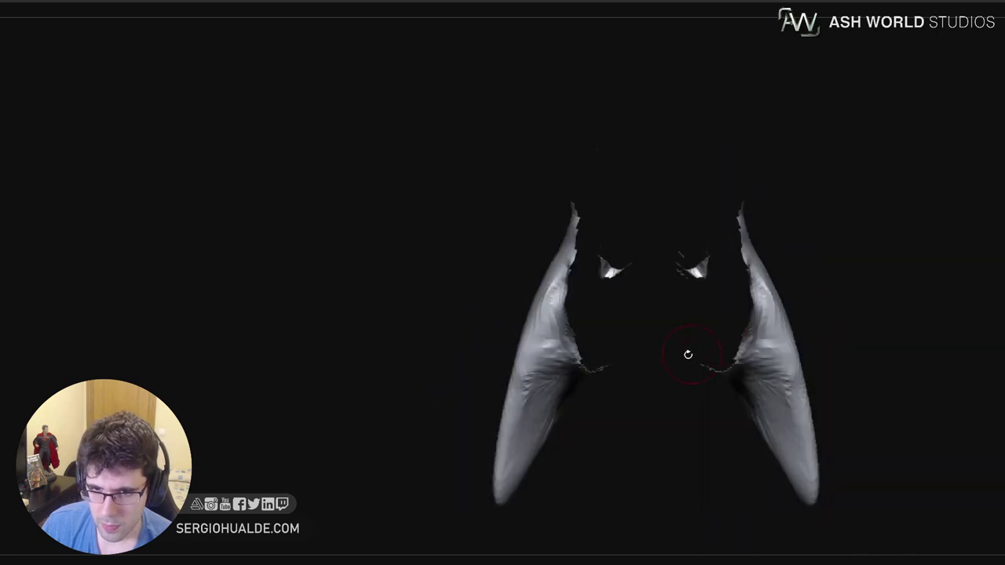
pyautogui.moveTo(677, 347)
pyautogui.keyDown('ctrl'); pyautogui.keyDown('alt'); pyautogui.keyDown('shift'); pyautogui.mouseDown()
pyautogui.moveTo(724, 388)
pyautogui.moveTo(671, 205)
pyautogui.mouseUp(); pyautogui.keyUp('shift'); pyautogui.keyUp('alt'); pyautogui.keyUp('ctrl')
pyautogui.moveTo(730, 251)
pyautogui.mouseDown(button='right')
pyautogui.moveTo(800, 278)
pyautogui.moveTo(758, 274)
pyautogui.moveTo(780, 274)
pyautogui.moveTo(841, 309)
pyautogui.moveTo(836, 235)
pyautogui.mouseUp(button='right')
pyautogui.moveTo(801, 225)
pyautogui.keyDown('ctrl'); pyautogui.keyDown('alt'); pyautogui.keyDown('shift'); pyautogui.mouseDown()
pyautogui.moveTo(814, 264)
pyautogui.moveTo(877, 245)
pyautogui.mouseUp(); pyautogui.keyUp('shift'); pyautogui.keyUp('alt'); pyautogui.keyUp('ctrl')
pyautogui.moveTo(895, 226); pyautogui.dragTo(839, 253, button='right')
pyautogui.moveTo(831, 258)
pyautogui.keyDown('ctrl'); pyautogui.keyDown('alt'); pyautogui.keyDown('shift'); pyautogui.mouseDown()
pyautogui.moveTo(872, 249)
pyautogui.moveTo(869, 240)
pyautogui.mouseUp(); pyautogui.keyUp('shift'); pyautogui.keyUp('alt'); pyautogui.keyUp('ctrl')
# Hide the leftover scraps around the side flaps' upper ends and turn to their open inner sides
pyautogui.keyDown('ctrl'); pyautogui.keyDown('alt'); pyautogui.keyDown('shift'); pyautogui.moveTo(741, 229); pyautogui.dragTo(735, 236); pyautogui.keyUp('shift'); pyautogui.keyUp('alt'); pyautogui.keyUp('ctrl')
pyautogui.keyDown('ctrl'); pyautogui.keyDown('alt'); pyautogui.keyDown('shift'); pyautogui.moveTo(820, 230); pyautogui.dragTo(768, 188); pyautogui.keyUp('shift'); pyautogui.keyUp('alt'); pyautogui.keyUp('ctrl')
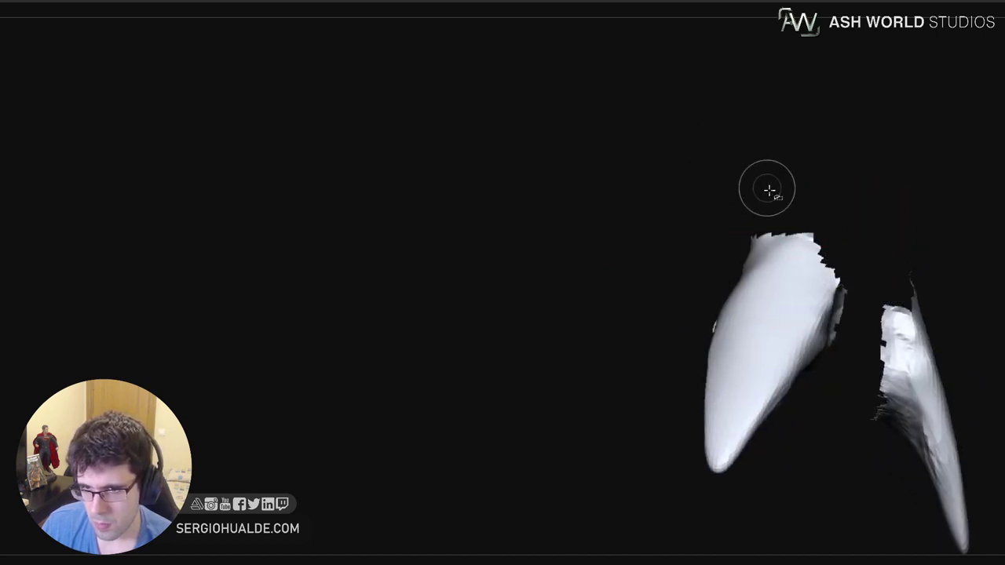
pyautogui.moveTo(769, 188); pyautogui.dragTo(861, 256, button='right')
pyautogui.moveTo(805, 278); pyautogui.dragTo(757, 294, button='right')
pyautogui.moveTo(663, 297)
pyautogui.keyDown('ctrl'); pyautogui.keyDown('alt'); pyautogui.keyDown('shift'); pyautogui.mouseDown()
pyautogui.moveTo(699, 343)
pyautogui.moveTo(686, 227)
pyautogui.mouseUp(); pyautogui.keyUp('shift'); pyautogui.keyUp('alt'); pyautogui.keyUp('ctrl')
pyautogui.moveTo(669, 300)
pyautogui.mouseDown(button='right')
pyautogui.moveTo(699, 330)
pyautogui.moveTo(690, 322)
pyautogui.moveTo(683, 333)
pyautogui.moveTo(702, 358)
pyautogui.moveTo(737, 308)
pyautogui.mouseUp(button='right')
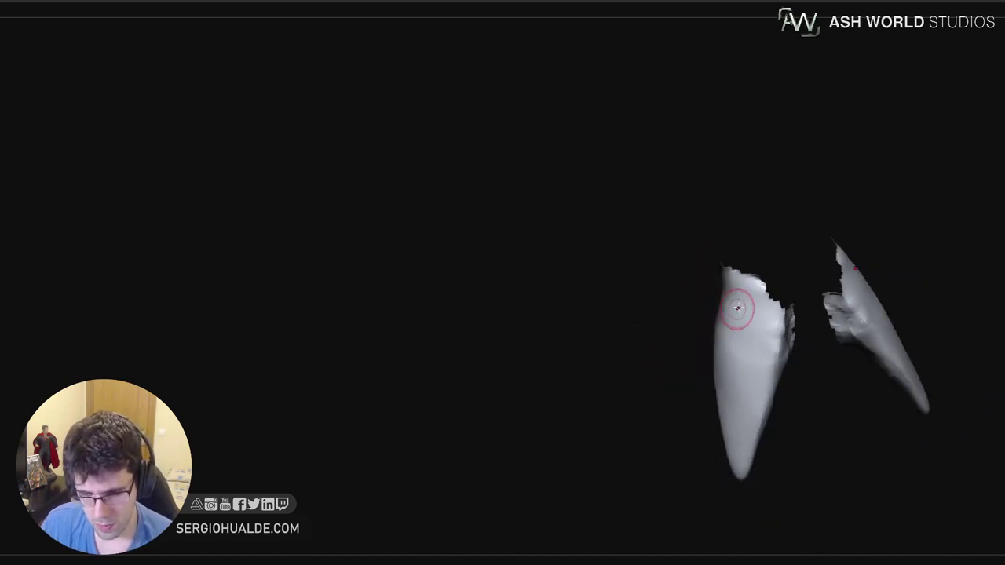
pyautogui.moveTo(680, 382)
pyautogui.mouseDown(button='right')
pyautogui.moveTo(746, 356)
pyautogui.moveTo(807, 368)
pyautogui.moveTo(841, 336)
pyautogui.mouseUp(button='right')
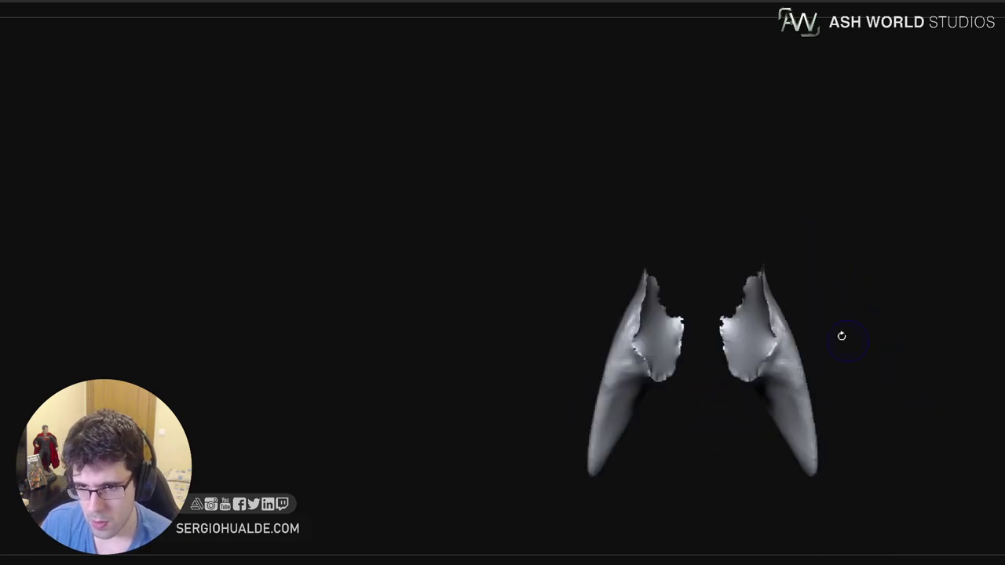
pyautogui.moveTo(753, 335); pyautogui.dragTo(726, 322, button='right')
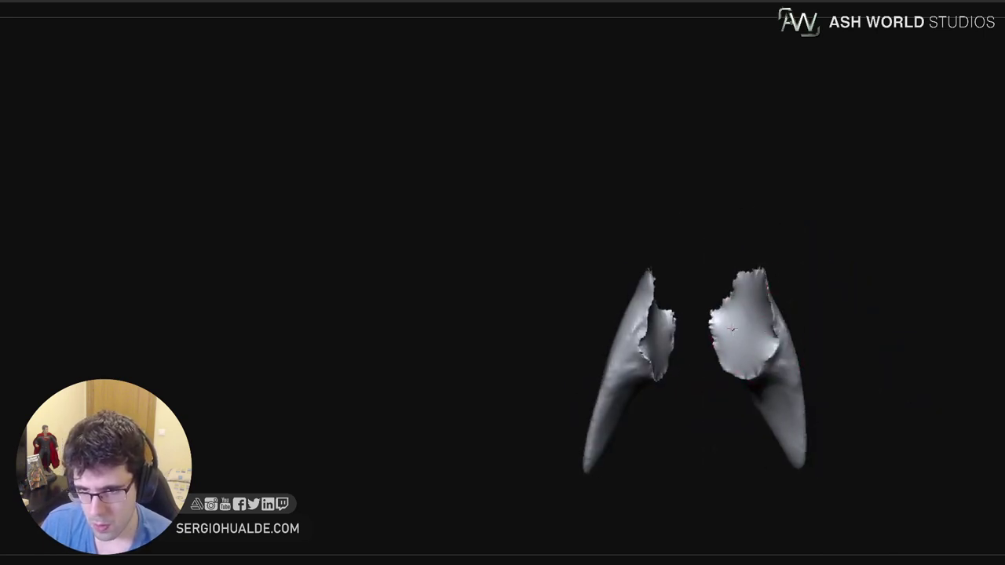
# Reshape the side flaps' inner surfaces and smooth their ragged upper edges
pyautogui.moveTo(731, 329)
pyautogui.mouseDown()
pyautogui.moveTo(746, 329)
pyautogui.moveTo(756, 353)
pyautogui.mouseUp()
pyautogui.moveTo(758, 357)
pyautogui.mouseDown(button='right')
pyautogui.moveTo(785, 314)
pyautogui.moveTo(772, 320)
pyautogui.mouseUp(button='right')
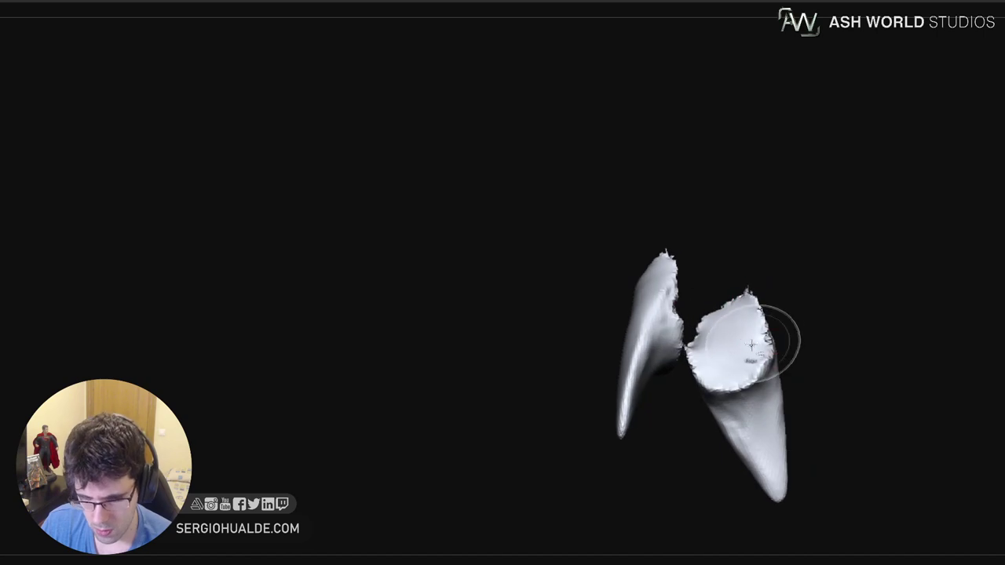
pyautogui.moveTo(722, 372)
pyautogui.mouseDown()
pyautogui.moveTo(717, 379)
pyautogui.moveTo(752, 382)
pyautogui.moveTo(716, 374)
pyautogui.moveTo(755, 364)
pyautogui.moveTo(742, 375)
pyautogui.moveTo(722, 352)
pyautogui.moveTo(757, 375)
pyautogui.moveTo(743, 372)
pyautogui.moveTo(746, 348)
pyautogui.moveTo(734, 404)
pyautogui.mouseUp()
pyautogui.moveTo(704, 433)
pyautogui.mouseDown()
pyautogui.moveTo(740, 395)
pyautogui.moveTo(719, 398)
pyautogui.mouseUp()
pyautogui.keyDown('shift'); pyautogui.moveTo(779, 366); pyautogui.dragTo(791, 298); pyautogui.keyUp('shift')
pyautogui.moveTo(820, 349); pyautogui.dragTo(773, 354)
pyautogui.moveTo(715, 337)
pyautogui.keyDown('shift'); pyautogui.mouseDown()
pyautogui.moveTo(749, 310)
pyautogui.moveTo(723, 416)
pyautogui.mouseUp(); pyautogui.keyUp('shift')
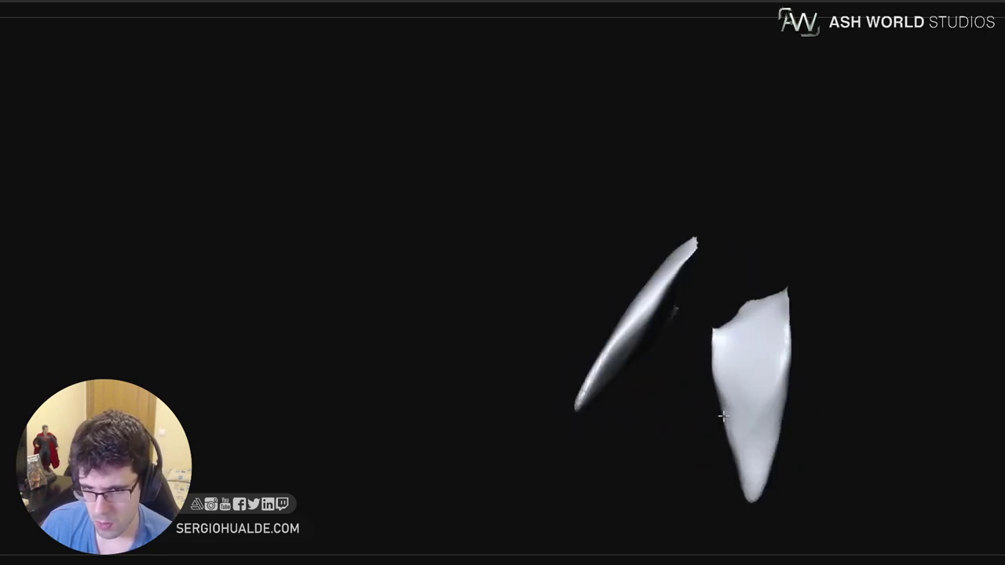
pyautogui.moveTo(831, 367)
pyautogui.mouseDown()
pyautogui.moveTo(776, 399)
pyautogui.moveTo(748, 369)
pyautogui.mouseUp()
# Trim the side flaps' uneven upper ends and shape them into clean, solid tapered pieces
pyautogui.moveTo(833, 302)
pyautogui.keyDown('ctrl'); pyautogui.keyDown('alt'); pyautogui.keyDown('shift'); pyautogui.mouseDown()
pyautogui.moveTo(711, 318)
pyautogui.moveTo(819, 283)
pyautogui.moveTo(861, 343)
pyautogui.moveTo(926, 307)
pyautogui.moveTo(889, 328)
pyautogui.moveTo(890, 311)
pyautogui.mouseUp(); pyautogui.keyUp('shift'); pyautogui.keyUp('alt'); pyautogui.keyUp('ctrl')
pyautogui.moveTo(908, 253); pyautogui.dragTo(849, 360)
pyautogui.moveTo(793, 384)
pyautogui.mouseDown()
pyautogui.moveTo(823, 377)
pyautogui.moveTo(766, 425)
pyautogui.mouseUp()
pyautogui.moveTo(734, 353); pyautogui.dragTo(766, 338)
pyautogui.moveTo(792, 383); pyautogui.dragTo(711, 377)
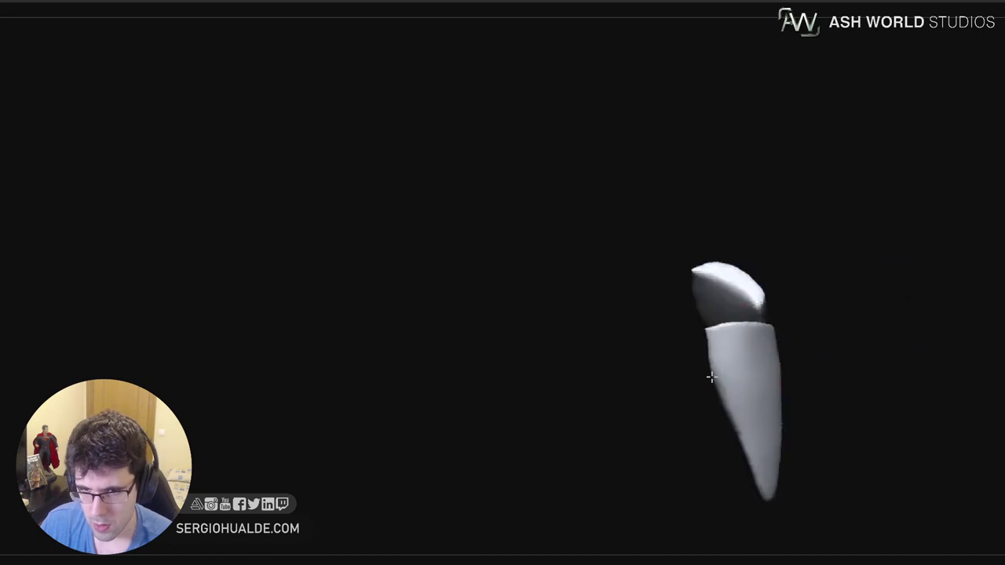
pyautogui.moveTo(761, 408); pyautogui.dragTo(852, 359)
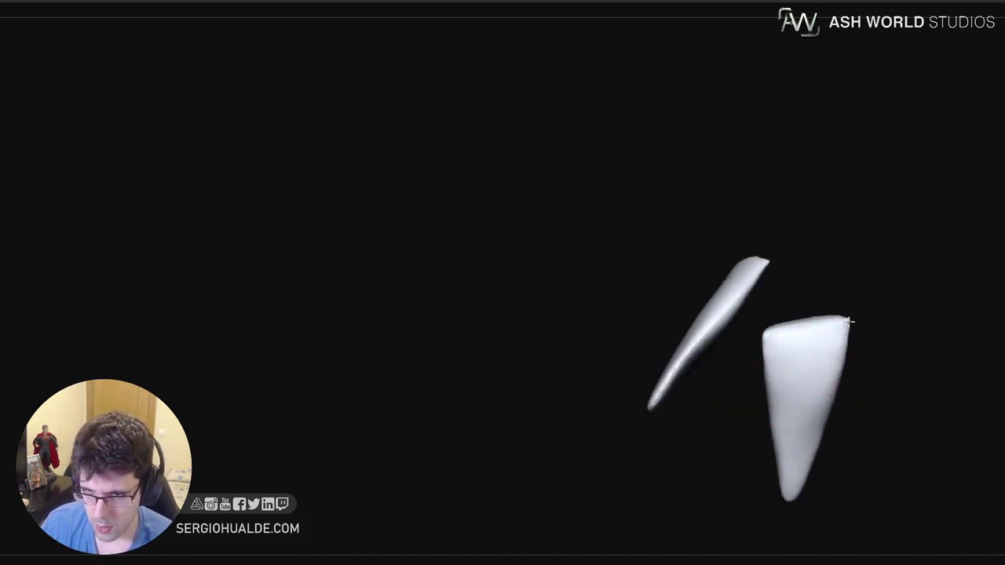
pyautogui.moveTo(841, 368); pyautogui.dragTo(853, 379)
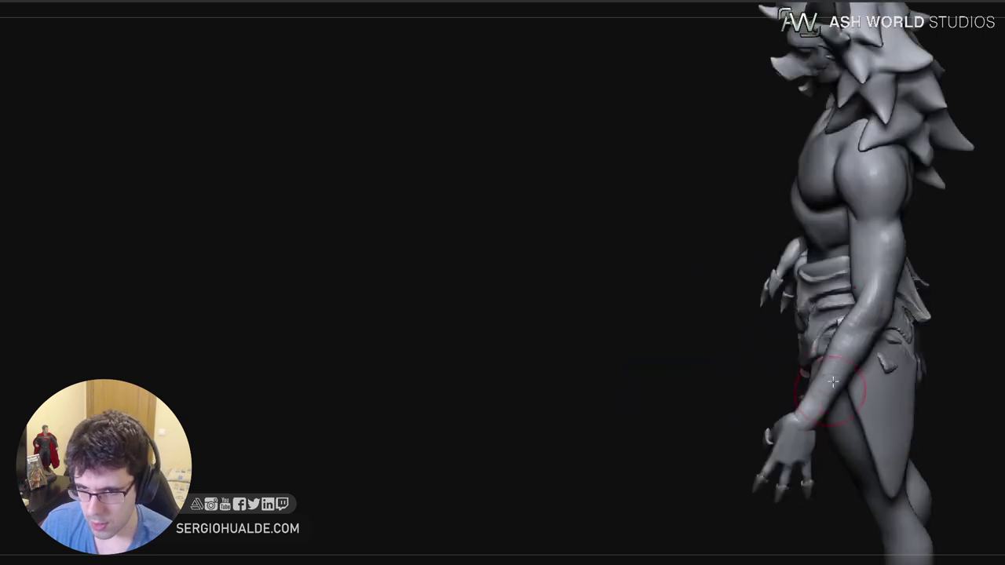
# Check the separate flaps on the full figure, isolate the original waist cloth and hide its side flaps and lower folds
pyautogui.moveTo(841, 361); pyautogui.dragTo(703, 355)
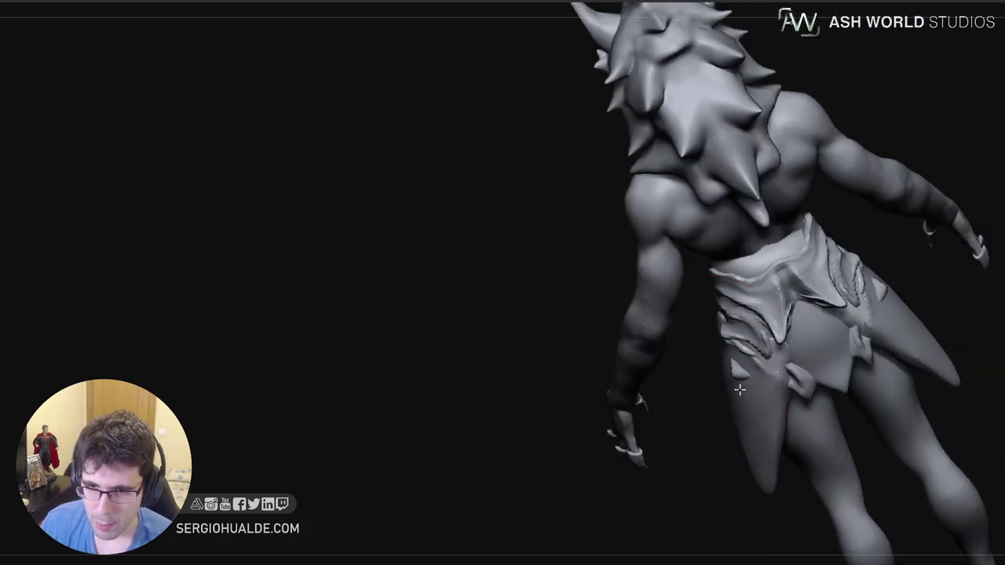
pyautogui.moveTo(731, 273)
pyautogui.mouseDown()
pyautogui.moveTo(774, 285)
pyautogui.moveTo(773, 322)
pyautogui.moveTo(770, 311)
pyautogui.mouseUp()
pyautogui.moveTo(824, 255)
pyautogui.mouseDown()
pyautogui.moveTo(844, 257)
pyautogui.moveTo(891, 310)
pyautogui.mouseUp()
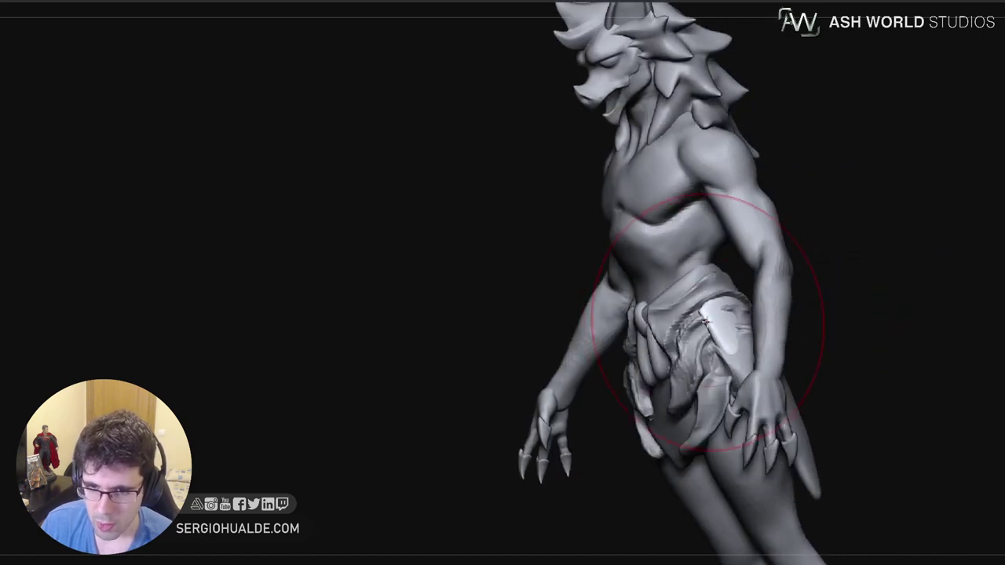
pyautogui.moveTo(832, 256)
pyautogui.mouseDown()
pyautogui.moveTo(864, 271)
pyautogui.moveTo(895, 306)
pyautogui.mouseUp()
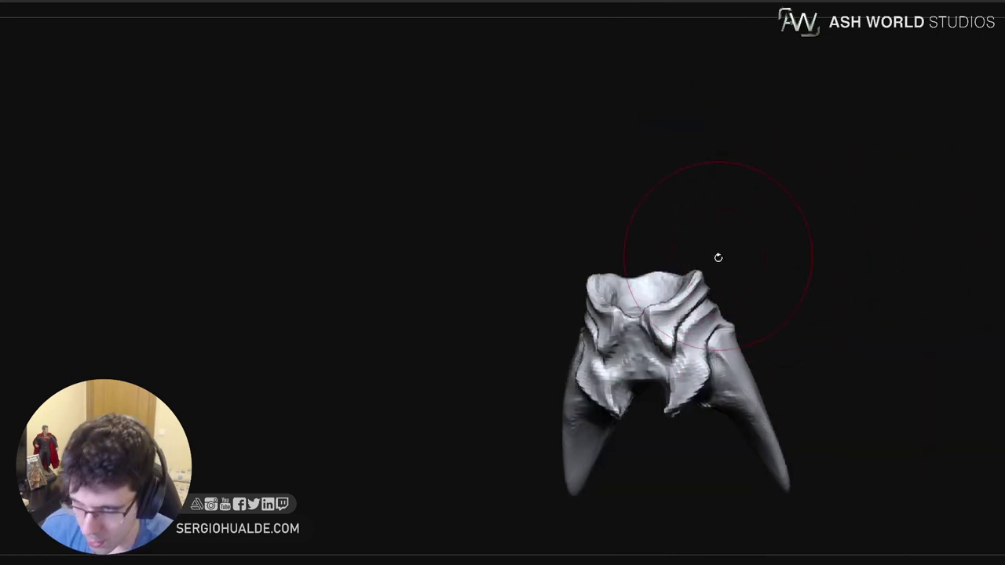
pyautogui.moveTo(804, 292); pyautogui.dragTo(708, 359, button='right')
pyautogui.moveTo(709, 359)
pyautogui.mouseDown()
pyautogui.moveTo(758, 340)
pyautogui.moveTo(695, 335)
pyautogui.moveTo(695, 352)
pyautogui.moveTo(656, 378)
pyautogui.moveTo(715, 364)
pyautogui.moveTo(762, 381)
pyautogui.moveTo(769, 362)
pyautogui.moveTo(675, 534)
pyautogui.moveTo(829, 471)
pyautogui.mouseUp()
pyautogui.moveTo(777, 490)
pyautogui.keyDown('alt'); pyautogui.mouseDown()
pyautogui.moveTo(762, 421)
pyautogui.moveTo(715, 400)
pyautogui.moveTo(693, 426)
pyautogui.moveTo(750, 323)
pyautogui.moveTo(711, 328)
pyautogui.moveTo(738, 337)
pyautogui.moveTo(696, 356)
pyautogui.moveTo(733, 382)
pyautogui.moveTo(691, 386)
pyautogui.moveTo(638, 424)
pyautogui.mouseUp(); pyautogui.keyUp('alt')
pyautogui.hotkey('ctrl', 'z')
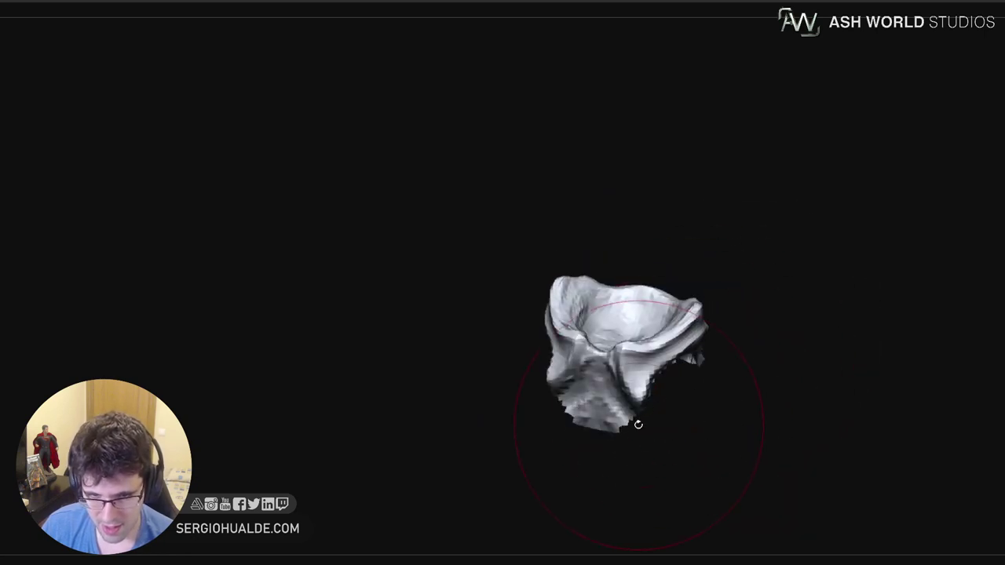
# Hide the remaining lower cloth beneath the waistband, keeping only the upper band with its pointed rear tips
pyautogui.moveTo(604, 381)
pyautogui.keyDown('ctrl'); pyautogui.keyDown('alt'); pyautogui.keyDown('shift'); pyautogui.mouseDown()
pyautogui.moveTo(639, 482)
pyautogui.moveTo(659, 444)
pyautogui.moveTo(656, 432)
pyautogui.moveTo(610, 452)
pyautogui.moveTo(615, 474)
pyautogui.mouseUp(); pyautogui.keyUp('shift'); pyautogui.keyUp('alt'); pyautogui.keyUp('ctrl')
pyautogui.moveTo(664, 448); pyautogui.dragTo(598, 438)
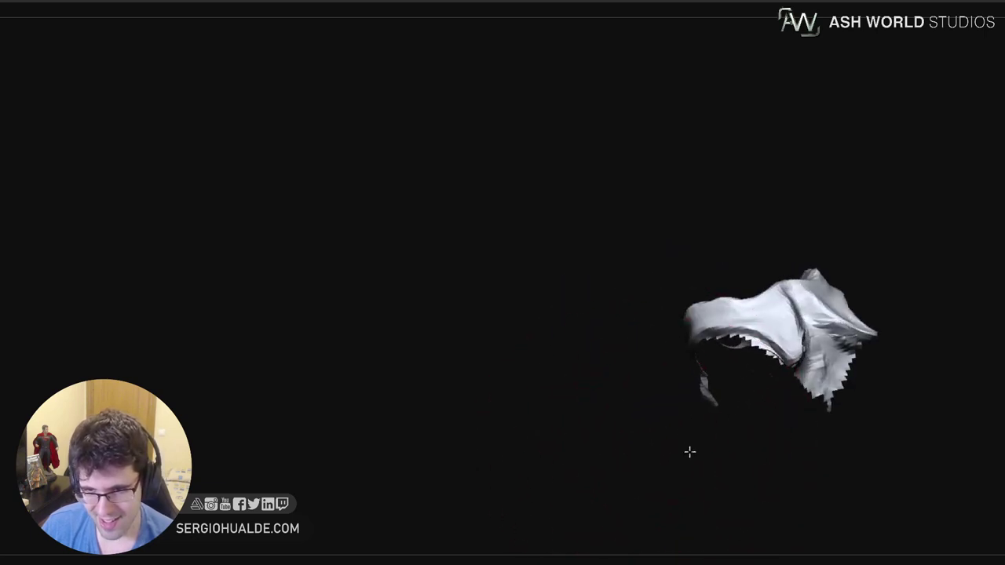
pyautogui.moveTo(688, 451); pyautogui.dragTo(674, 484)
pyautogui.keyDown('alt'); pyautogui.moveTo(802, 441); pyautogui.dragTo(758, 436); pyautogui.keyUp('alt')
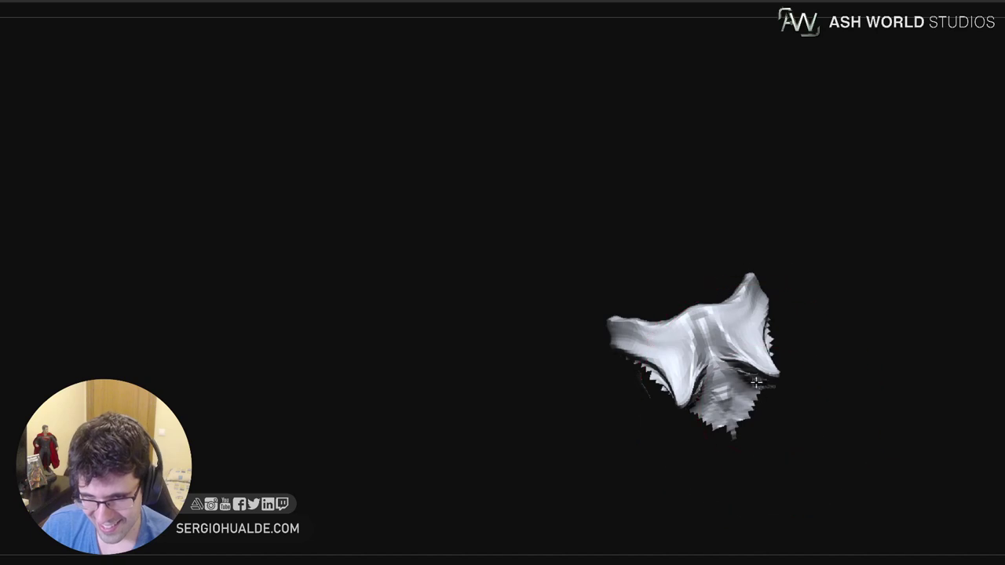
pyautogui.keyDown('ctrl'); pyautogui.keyDown('alt'); pyautogui.keyDown('shift'); pyautogui.moveTo(761, 378); pyautogui.dragTo(751, 480); pyautogui.keyUp('shift'); pyautogui.keyUp('alt'); pyautogui.keyUp('ctrl')
pyautogui.moveTo(755, 438)
pyautogui.mouseDown()
pyautogui.moveTo(845, 444)
pyautogui.moveTo(765, 393)
pyautogui.moveTo(651, 388)
pyautogui.moveTo(785, 420)
pyautogui.mouseUp()
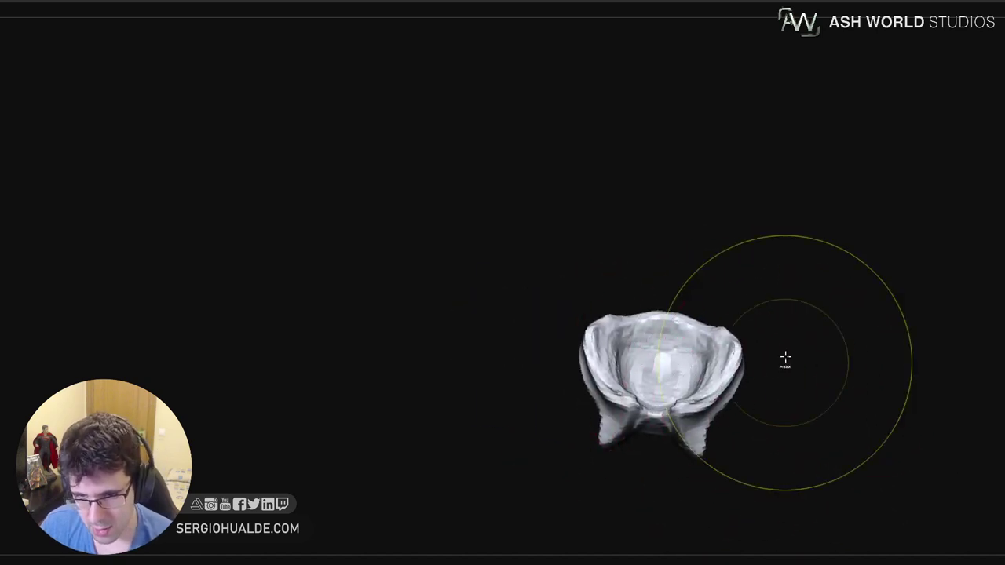
# Clean up the isolated waistband's lower rim and smooth its underside
pyautogui.moveTo(720, 424); pyautogui.dragTo(722, 400)
pyautogui.moveTo(698, 434); pyautogui.dragTo(712, 346)
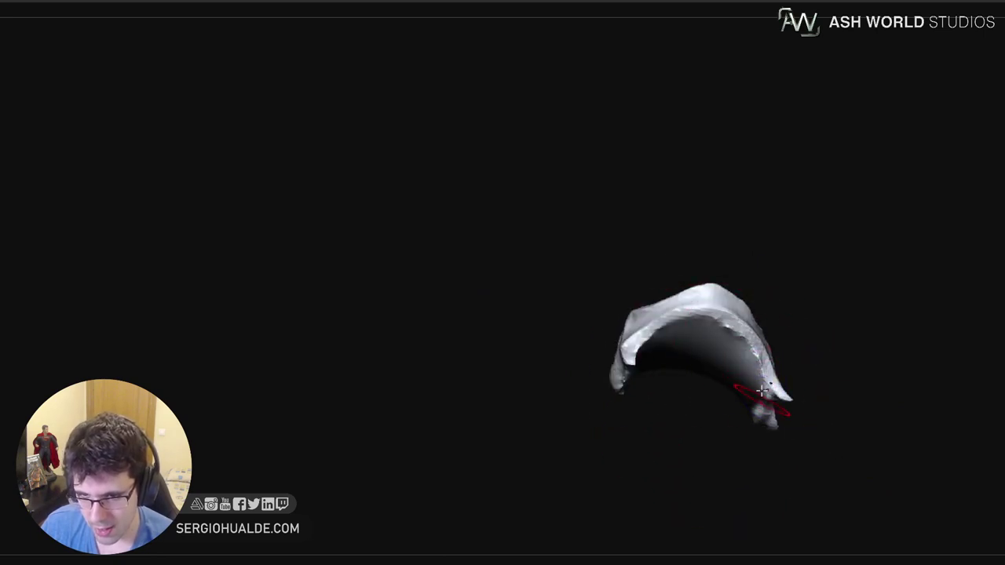
pyautogui.moveTo(762, 306); pyautogui.dragTo(691, 384)
pyautogui.moveTo(802, 399)
pyautogui.mouseDown()
pyautogui.moveTo(799, 345)
pyautogui.moveTo(799, 362)
pyautogui.mouseUp()
pyautogui.moveTo(797, 319)
pyautogui.mouseDown()
pyautogui.moveTo(793, 379)
pyautogui.moveTo(792, 333)
pyautogui.moveTo(777, 379)
pyautogui.moveTo(782, 345)
pyautogui.moveTo(784, 377)
pyautogui.moveTo(786, 350)
pyautogui.moveTo(796, 377)
pyautogui.moveTo(795, 350)
pyautogui.moveTo(791, 389)
pyautogui.moveTo(790, 377)
pyautogui.moveTo(771, 394)
pyautogui.mouseUp()
pyautogui.moveTo(777, 349); pyautogui.dragTo(776, 363, button='right')
pyautogui.moveTo(779, 341)
pyautogui.mouseDown()
pyautogui.moveTo(768, 368)
pyautogui.moveTo(778, 383)
pyautogui.mouseUp()
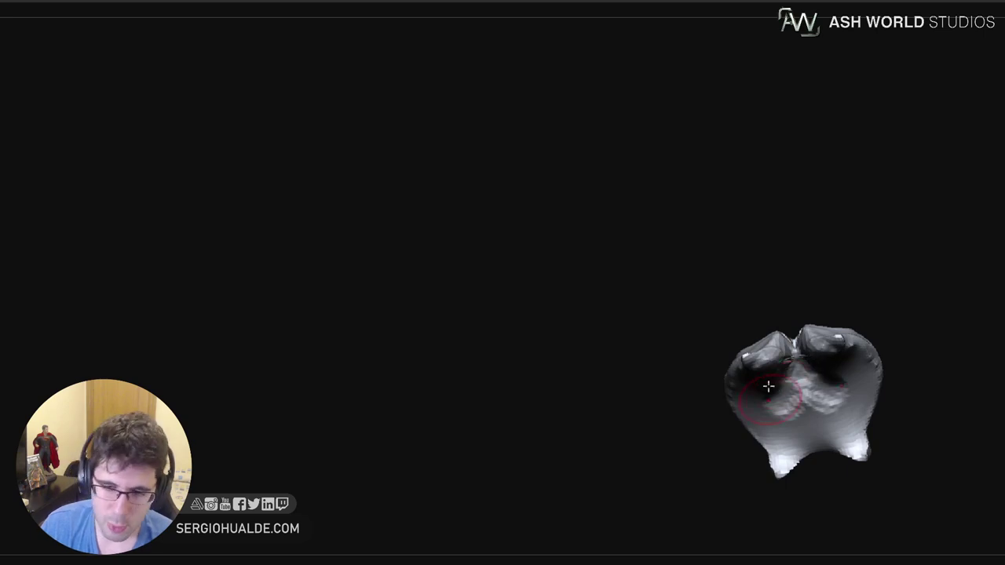
pyautogui.moveTo(767, 386)
pyautogui.keyDown('ctrl'); pyautogui.mouseDown(button='right')
pyautogui.moveTo(773, 408)
pyautogui.moveTo(775, 388)
pyautogui.mouseUp(button='right'); pyautogui.keyUp('ctrl')
pyautogui.moveTo(789, 408)
pyautogui.keyDown('shift'); pyautogui.mouseDown()
pyautogui.moveTo(820, 384)
pyautogui.moveTo(779, 357)
pyautogui.moveTo(792, 360)
pyautogui.mouseUp(); pyautogui.keyUp('shift')
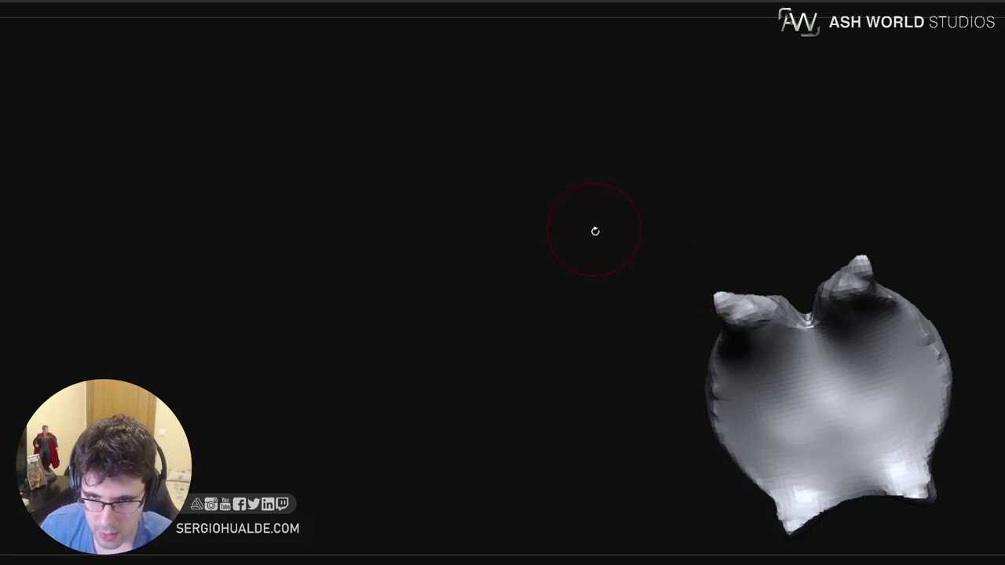
# Refine the hollows at the base of the waistband's pointed tips, working from below
pyautogui.moveTo(595, 231)
pyautogui.mouseDown()
pyautogui.moveTo(667, 227)
pyautogui.moveTo(604, 236)
pyautogui.mouseUp()
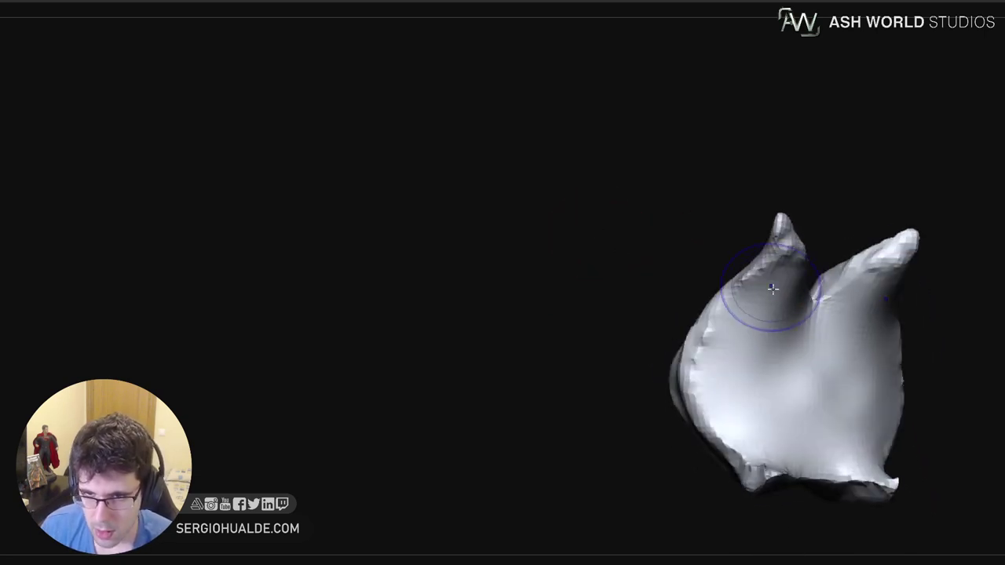
pyautogui.moveTo(785, 277)
pyautogui.mouseDown()
pyautogui.moveTo(742, 338)
pyautogui.moveTo(727, 388)
pyautogui.moveTo(791, 325)
pyautogui.moveTo(799, 342)
pyautogui.mouseUp()
pyautogui.moveTo(848, 325)
pyautogui.mouseDown(button='right')
pyautogui.moveTo(809, 348)
pyautogui.moveTo(798, 314)
pyautogui.mouseUp(button='right')
pyautogui.moveTo(811, 311)
pyautogui.mouseDown()
pyautogui.moveTo(730, 256)
pyautogui.moveTo(769, 300)
pyautogui.mouseUp()
pyautogui.moveTo(769, 306)
pyautogui.mouseDown(button='right')
pyautogui.moveTo(783, 385)
pyautogui.moveTo(777, 343)
pyautogui.moveTo(833, 389)
pyautogui.moveTo(840, 474)
pyautogui.moveTo(863, 400)
pyautogui.moveTo(763, 353)
pyautogui.moveTo(769, 309)
pyautogui.mouseUp(button='right')
# Show the full figure again and adjust the cloth at the hips with the Move brush
pyautogui.hotkey('shift', 'alt', 's')
pyautogui.keyDown('alt'); pyautogui.click(807, 383); pyautogui.keyUp('alt')
pyautogui.moveTo(807, 384)
pyautogui.mouseDown(button='right')
pyautogui.moveTo(796, 336)
pyautogui.moveTo(821, 328)
pyautogui.mouseUp(button='right')
pyautogui.press('b')
pyautogui.press('m')
pyautogui.press('v')
pyautogui.moveTo(780, 324); pyautogui.dragTo(774, 338)
pyautogui.moveTo(774, 338); pyautogui.dragTo(683, 346, button='right')
pyautogui.moveTo(834, 353); pyautogui.dragTo(758, 355, button='right')
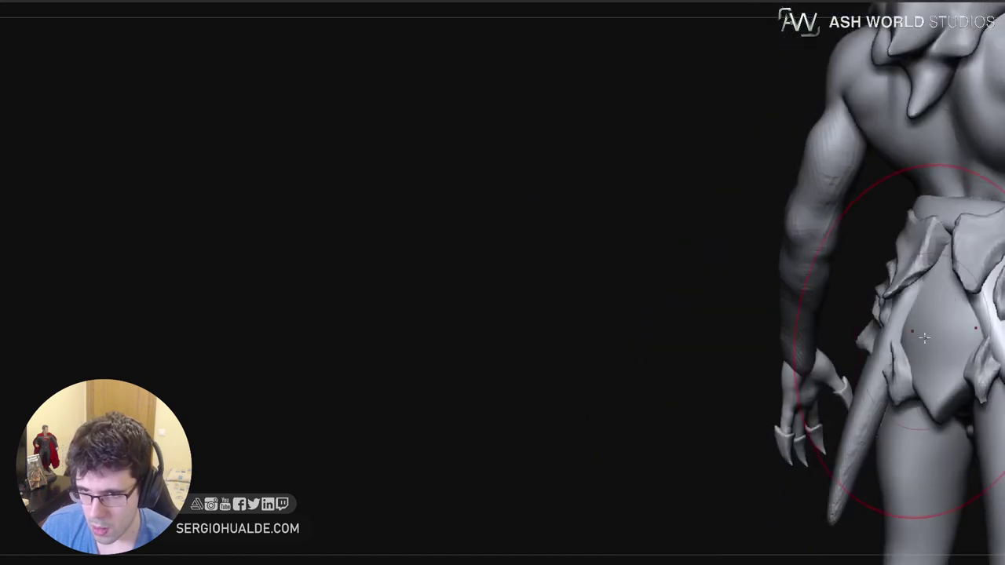
pyautogui.moveTo(924, 338); pyautogui.dragTo(937, 339, button='right')
pyautogui.moveTo(864, 343); pyautogui.dragTo(903, 342, button='right')
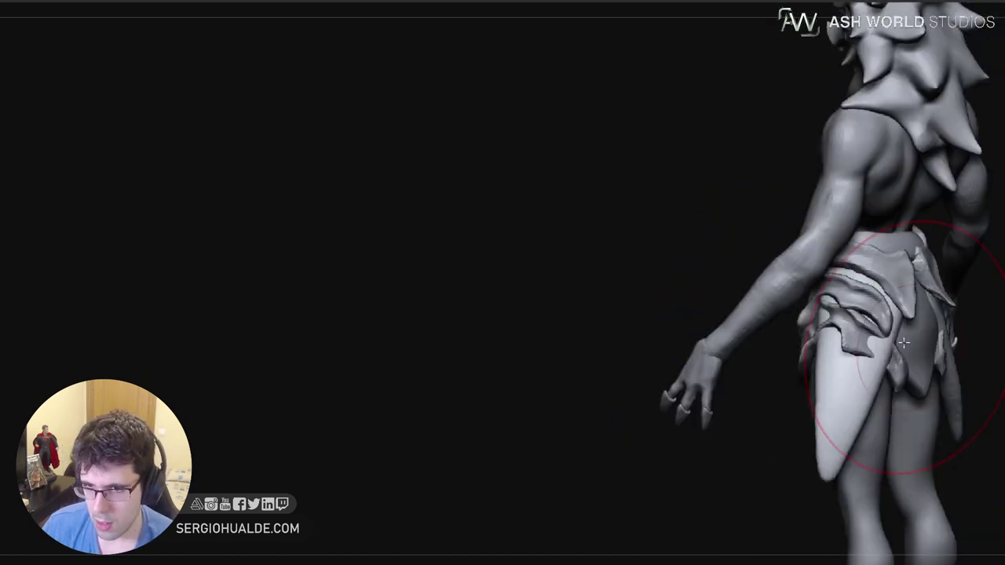
# Reposition the long side flaps with the transform gizmo, shifting them forward along the hips beneath the folds
pyautogui.press('w')
pyautogui.hotkey('alt', 's')
pyautogui.click(856, 296)
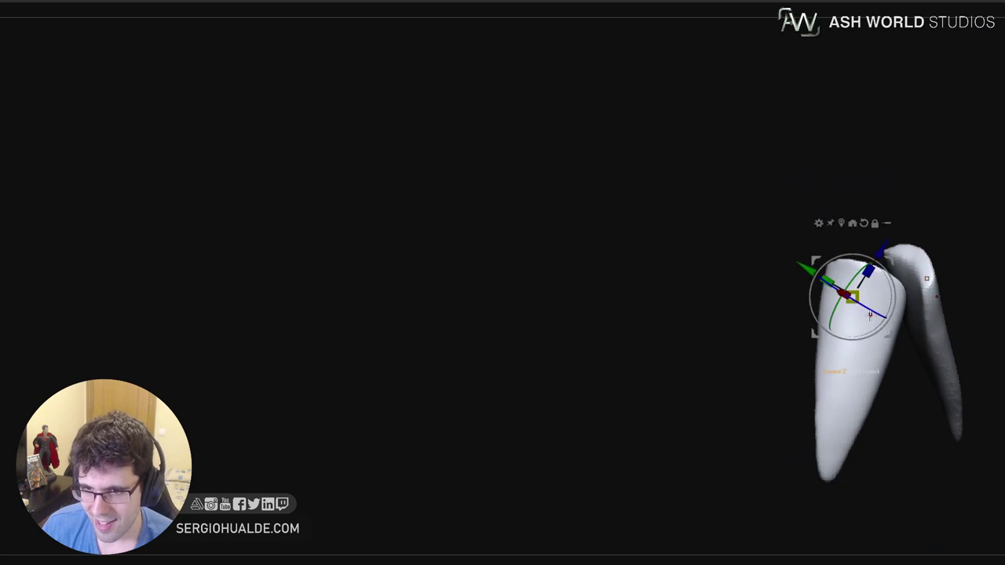
pyautogui.hotkey('alt', 's')
pyautogui.keyDown('alt'); pyautogui.moveTo(881, 321); pyautogui.dragTo(868, 297); pyautogui.keyUp('alt')
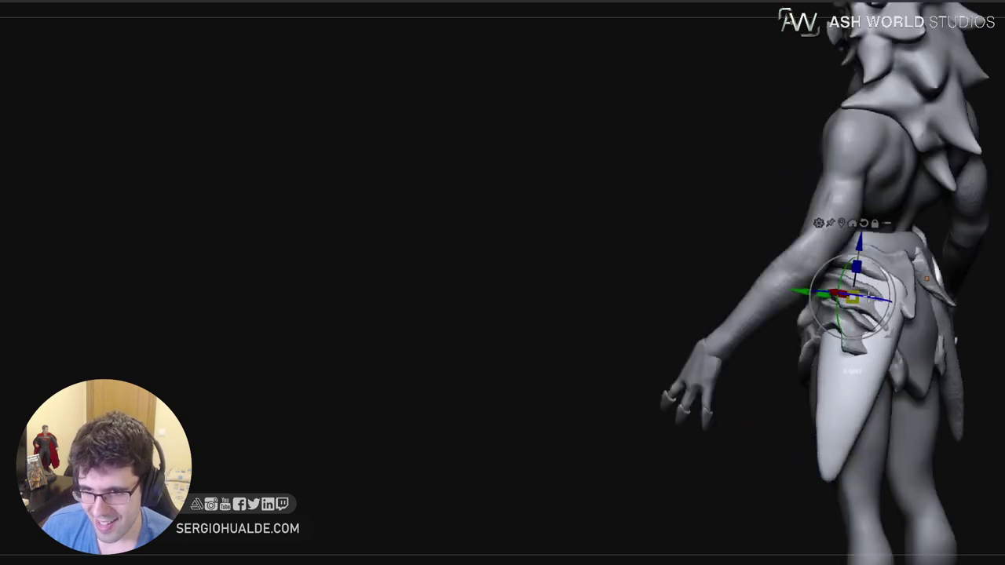
pyautogui.moveTo(804, 292); pyautogui.dragTo(792, 291)
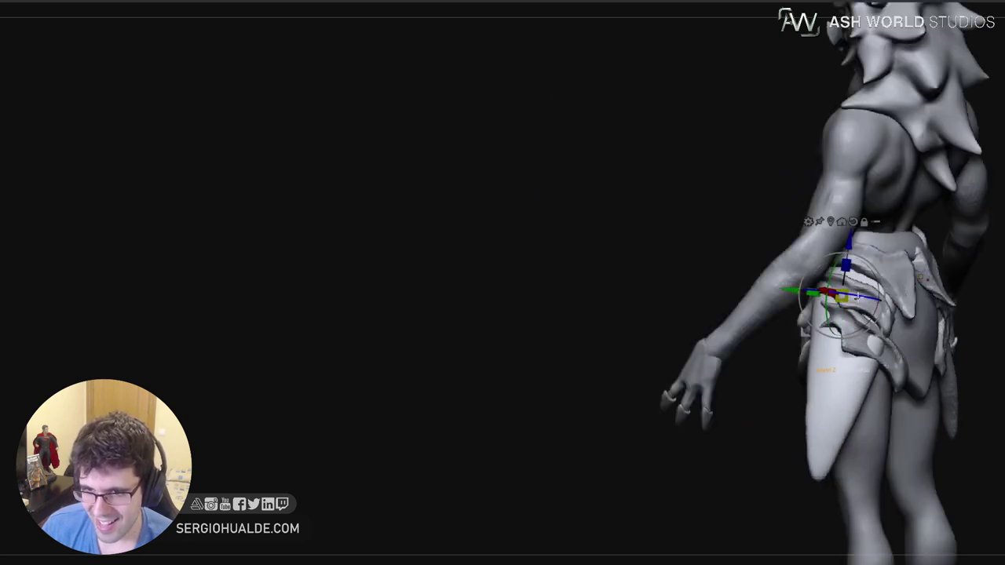
pyautogui.moveTo(857, 296); pyautogui.dragTo(858, 294)
pyautogui.keyDown('shift'); pyautogui.moveTo(850, 310); pyautogui.dragTo(822, 321, button='right'); pyautogui.keyUp('shift')
pyautogui.moveTo(918, 271); pyautogui.dragTo(904, 271)
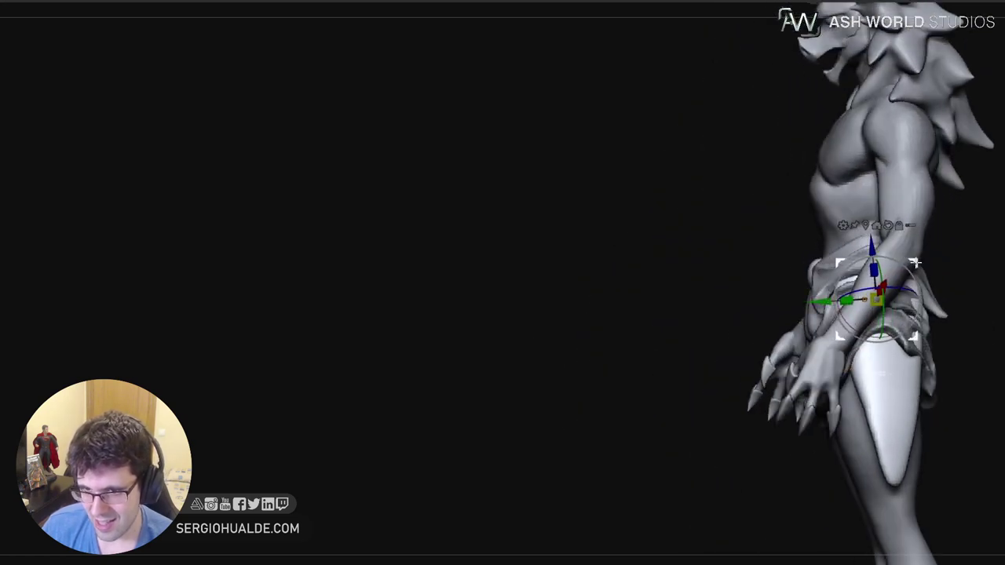
# Return to sculpting and pull the side flaps' lower tips slightly inward toward the thighs
pyautogui.press('q')
pyautogui.moveTo(885, 333); pyautogui.dragTo(906, 352, button='right')
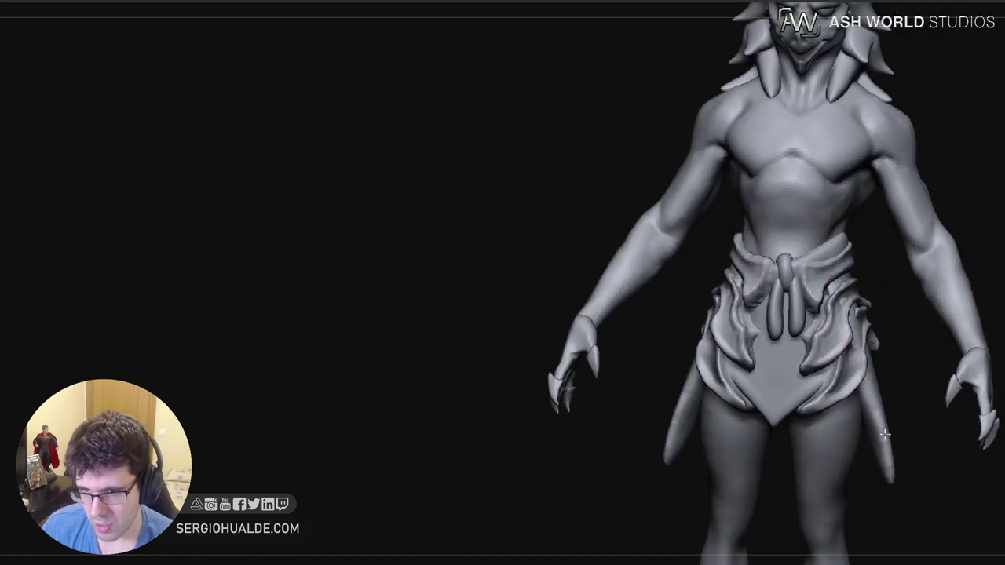
pyautogui.moveTo(891, 484); pyautogui.dragTo(882, 480)
pyautogui.moveTo(857, 314); pyautogui.dragTo(668, 306, button='right')
pyautogui.moveTo(893, 271); pyautogui.dragTo(836, 274, button='right')
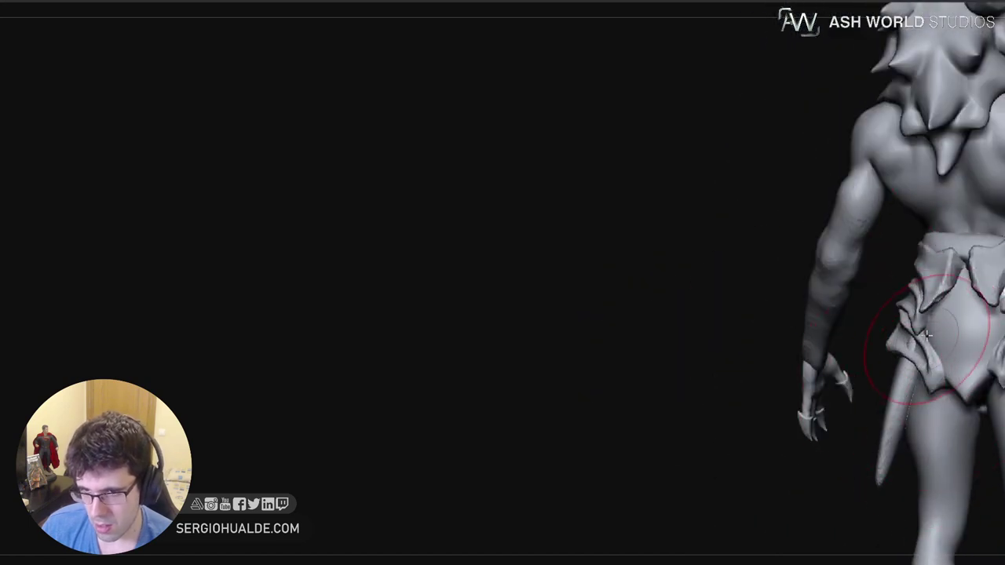
pyautogui.moveTo(905, 357)
pyautogui.mouseDown(button='right')
pyautogui.moveTo(900, 392)
pyautogui.moveTo(961, 385)
pyautogui.moveTo(954, 360)
pyautogui.mouseUp(button='right')
pyautogui.keyDown('alt'); pyautogui.click(892, 365); pyautogui.keyUp('alt')
pyautogui.moveTo(853, 342)
pyautogui.mouseDown(button='right')
pyautogui.moveTo(870, 351)
pyautogui.moveTo(862, 357)
pyautogui.mouseUp(button='right')
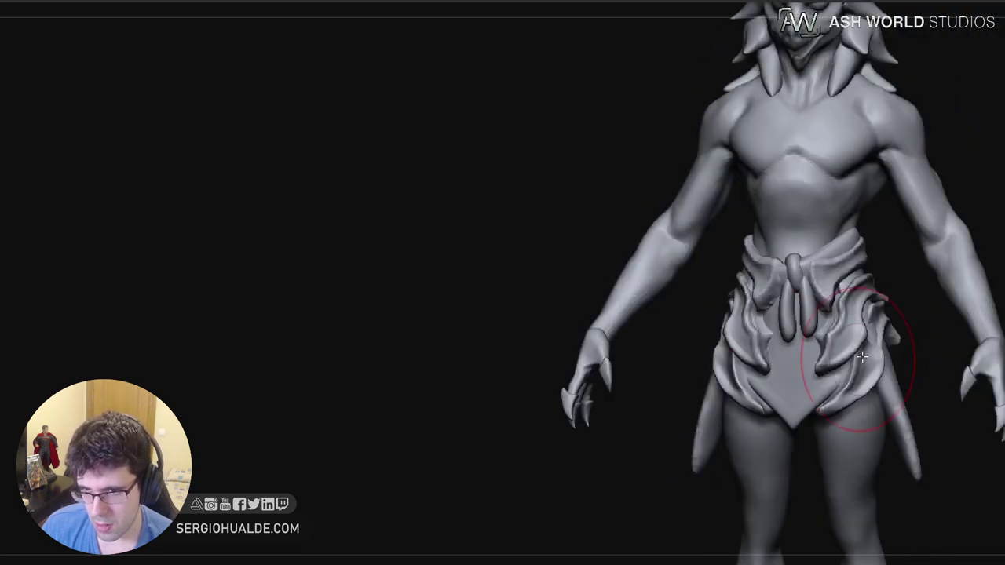
# Select the pointed central cloth beneath the folds, check it against the full figure, and isolate it for sculpting
pyautogui.keyDown('alt'); pyautogui.click(898, 383); pyautogui.keyUp('alt')
pyautogui.moveTo(924, 382)
pyautogui.mouseDown(button='right')
pyautogui.moveTo(864, 373)
pyautogui.moveTo(944, 445)
pyautogui.mouseUp(button='right')
pyautogui.moveTo(945, 445)
pyautogui.keyDown('ctrl'); pyautogui.mouseDown(button='right')
pyautogui.moveTo(901, 399)
pyautogui.moveTo(909, 393)
pyautogui.moveTo(877, 377)
pyautogui.mouseUp(button='right'); pyautogui.keyUp('ctrl')
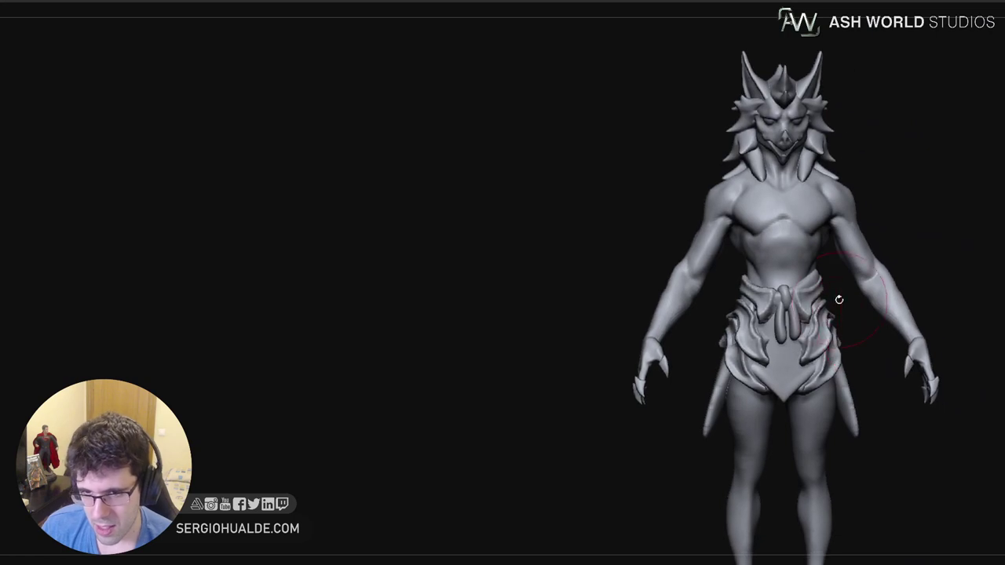
pyautogui.moveTo(805, 358)
pyautogui.mouseDown(button='right')
pyautogui.moveTo(807, 336)
pyautogui.moveTo(824, 346)
pyautogui.moveTo(806, 360)
pyautogui.mouseUp(button='right')
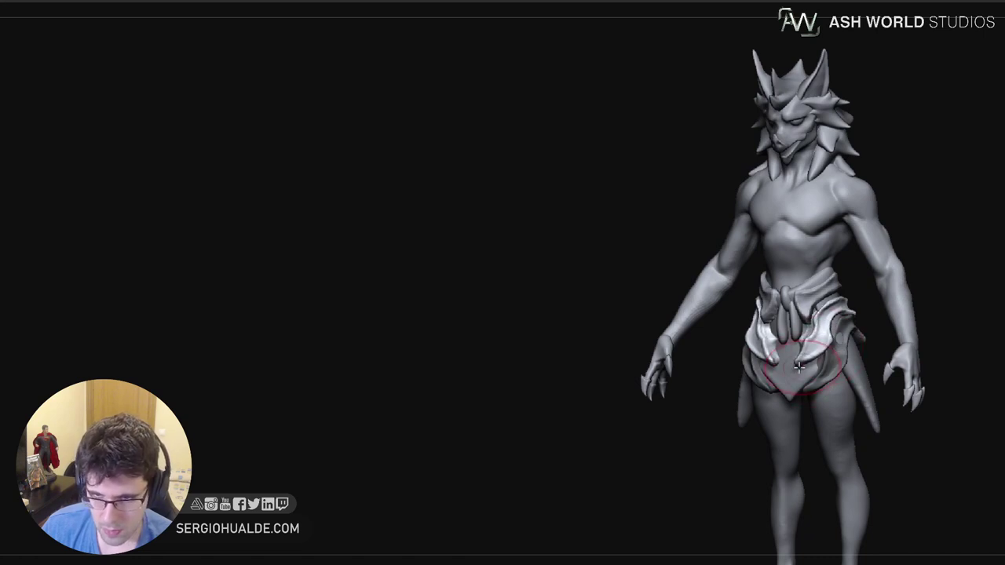
pyautogui.keyDown('ctrl'); pyautogui.moveTo(798, 373); pyautogui.dragTo(812, 360, button='right'); pyautogui.keyUp('ctrl')
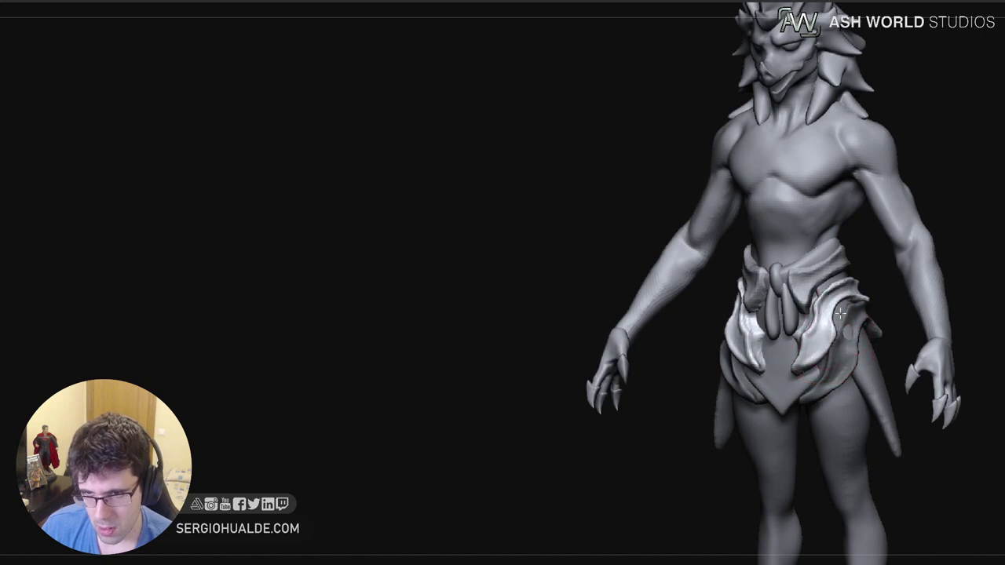
pyautogui.moveTo(834, 317)
pyautogui.mouseDown(button='right')
pyautogui.moveTo(859, 312)
pyautogui.moveTo(818, 316)
pyautogui.moveTo(829, 308)
pyautogui.moveTo(769, 328)
pyautogui.moveTo(800, 314)
pyautogui.moveTo(778, 288)
pyautogui.moveTo(790, 312)
pyautogui.moveTo(775, 260)
pyautogui.mouseUp(button='right')
pyautogui.keyDown('alt'); pyautogui.click(734, 356); pyautogui.keyUp('alt')
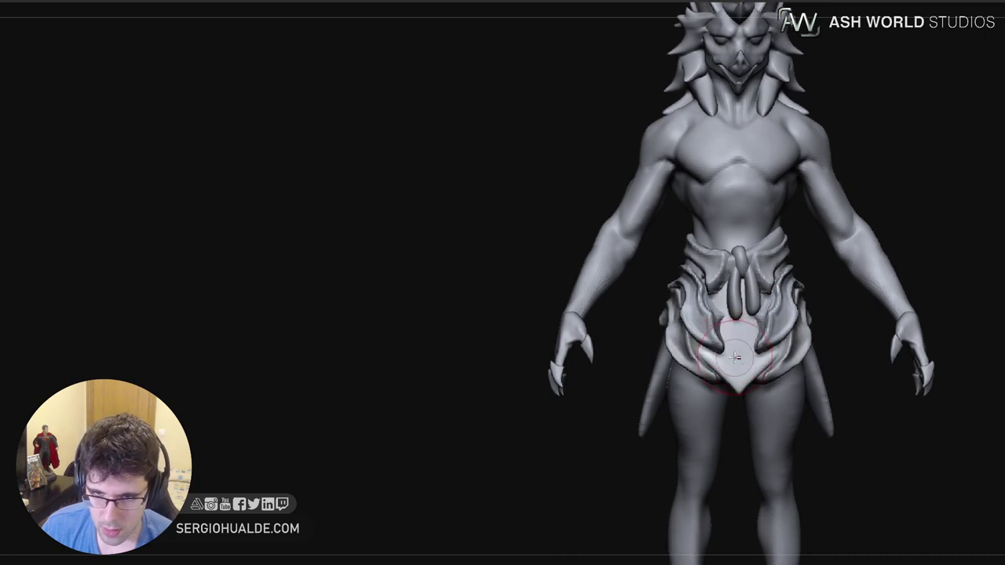
pyautogui.moveTo(744, 351); pyautogui.dragTo(789, 325, button='right')
pyautogui.hotkey('alt', 's')
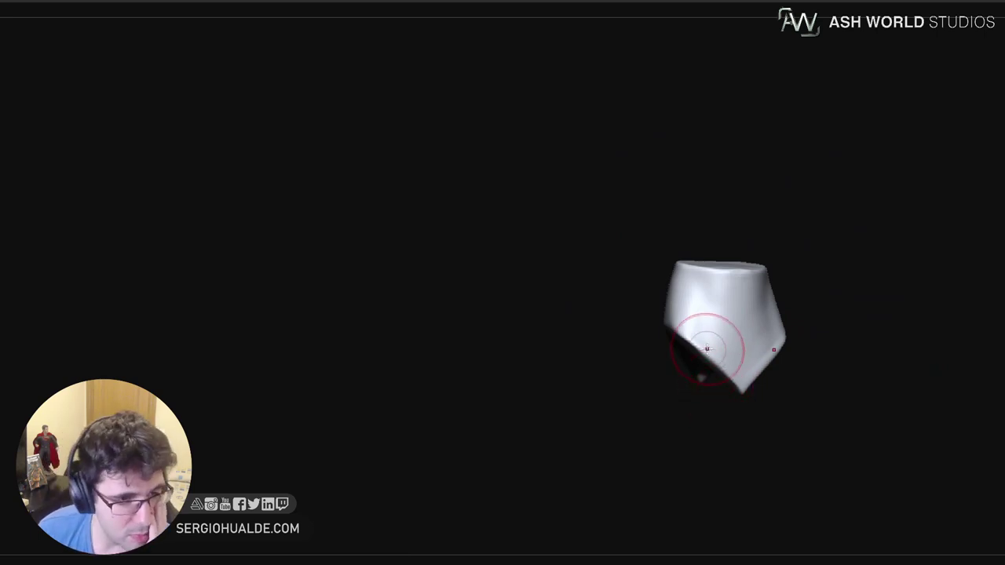
pyautogui.moveTo(736, 353); pyautogui.dragTo(716, 369, button='right')
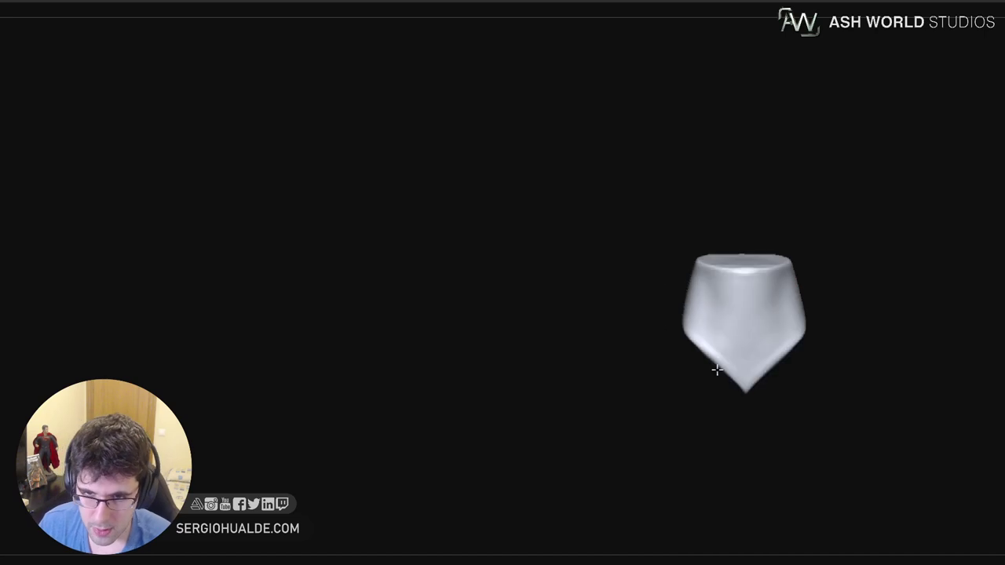
pyautogui.hotkey('alt', 's')
pyautogui.keyDown('ctrl'); pyautogui.moveTo(731, 329); pyautogui.dragTo(681, 397, button='right'); pyautogui.keyUp('ctrl')
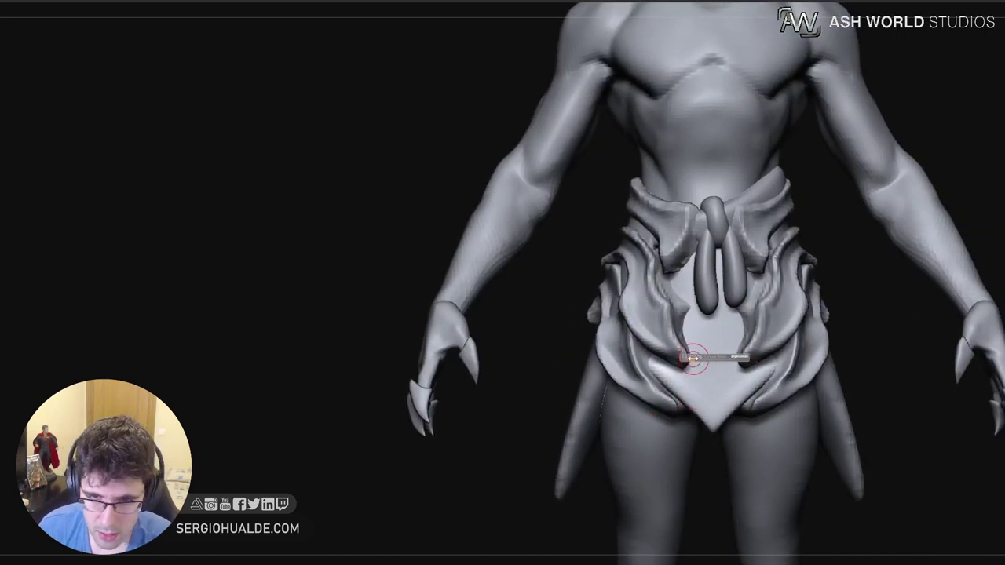
pyautogui.moveTo(693, 359); pyautogui.dragTo(697, 358)
pyautogui.hotkey('alt', 's')
pyautogui.moveTo(687, 271); pyautogui.dragTo(691, 340)
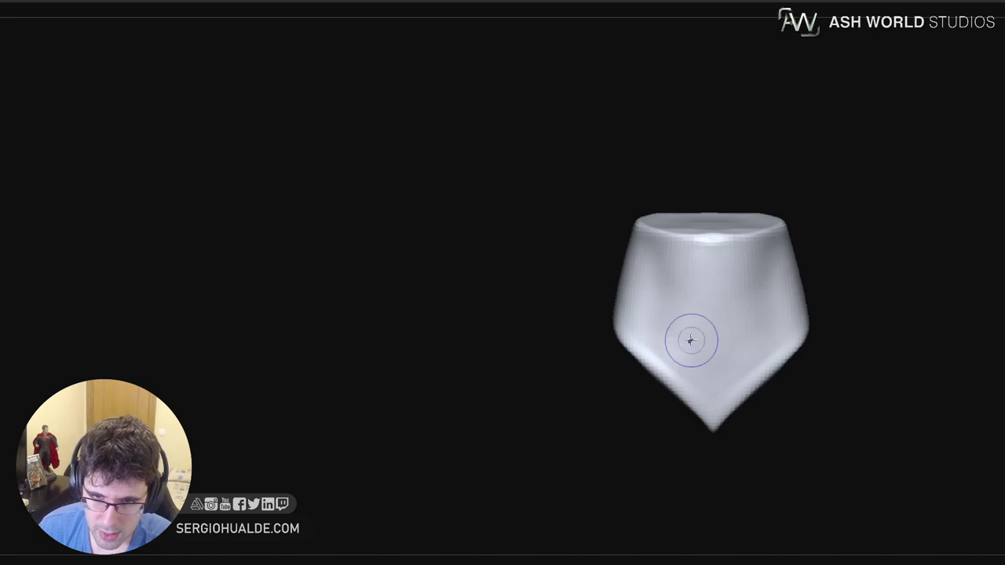
pyautogui.moveTo(697, 269); pyautogui.dragTo(664, 406)
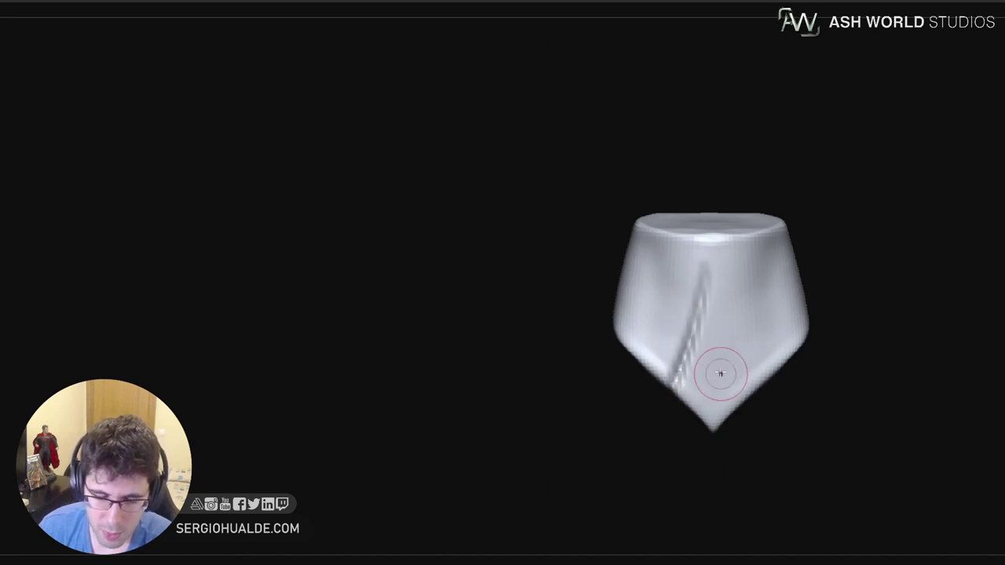
pyautogui.hotkey('alt', 's')
pyautogui.keyDown('alt'); pyautogui.moveTo(717, 385); pyautogui.dragTo(670, 377, button='right'); pyautogui.keyUp('alt')
pyautogui.hotkey('alt', 's')
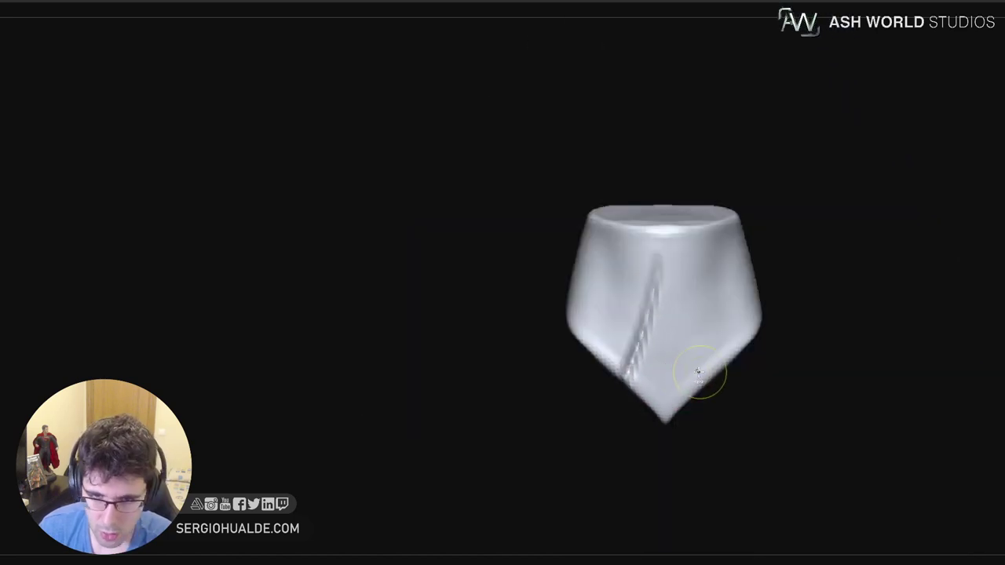
pyautogui.hotkey('ctrl', 'z')
# Carve a diagonal crease down the left side of the isolated cloth's front, ending at the hem
pyautogui.moveTo(650, 260); pyautogui.dragTo(609, 371)
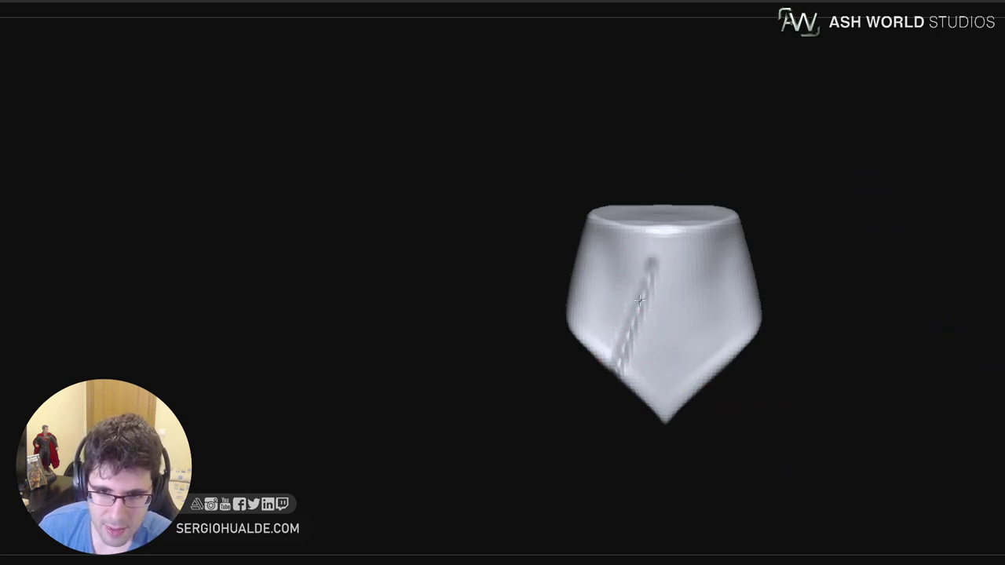
pyautogui.moveTo(639, 299); pyautogui.dragTo(610, 371)
pyautogui.moveTo(651, 264); pyautogui.dragTo(616, 373)
pyautogui.moveTo(685, 399); pyautogui.dragTo(680, 393, button='right')
# Carve a second, roughly parallel crease on the front's right side, running down to the pointed tip
pyautogui.moveTo(681, 390)
pyautogui.mouseDown()
pyautogui.moveTo(672, 424)
pyautogui.moveTo(714, 264)
pyautogui.moveTo(676, 403)
pyautogui.mouseUp()
pyautogui.moveTo(715, 276); pyautogui.dragTo(675, 419)
pyautogui.moveTo(691, 372); pyautogui.dragTo(668, 430)
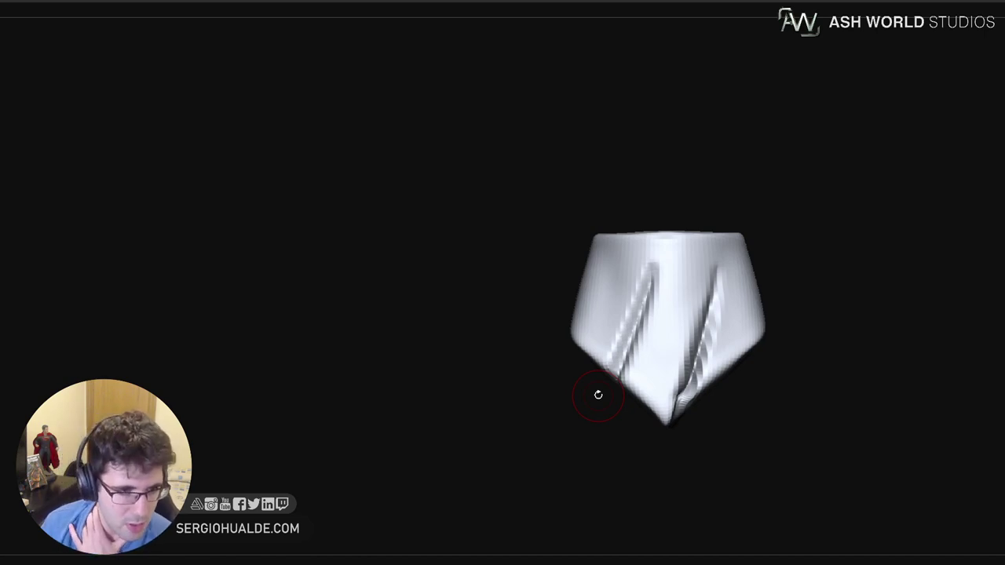
# Strengthen the front creases and push in the lower edge beside the one leading to the tip
pyautogui.moveTo(598, 395)
pyautogui.mouseDown()
pyautogui.moveTo(740, 287)
pyautogui.moveTo(785, 330)
pyautogui.moveTo(651, 336)
pyautogui.moveTo(656, 371)
pyautogui.moveTo(644, 346)
pyautogui.moveTo(661, 343)
pyautogui.moveTo(648, 342)
pyautogui.moveTo(647, 274)
pyautogui.mouseUp()
pyautogui.moveTo(612, 358); pyautogui.dragTo(646, 265)
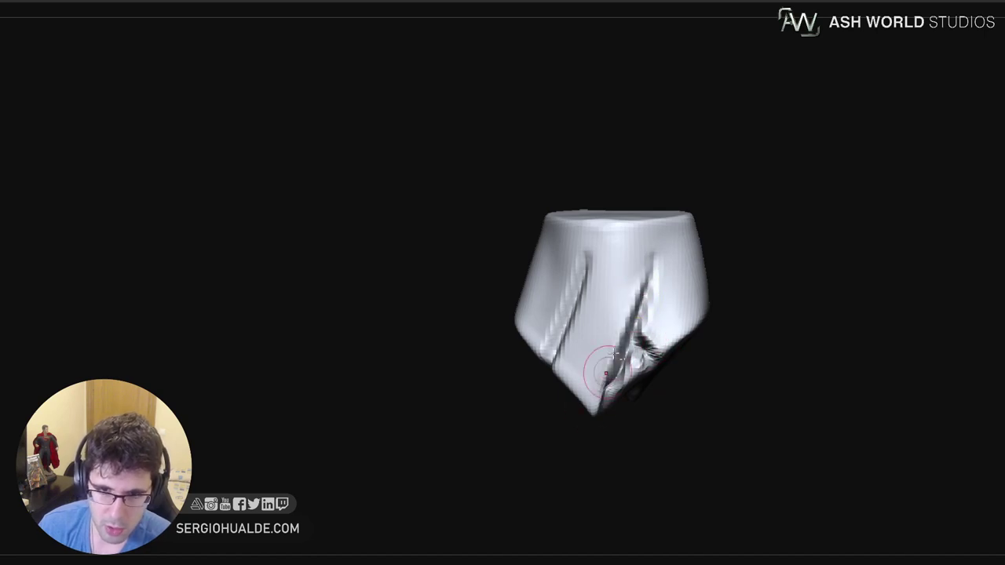
pyautogui.moveTo(590, 428); pyautogui.dragTo(616, 397)
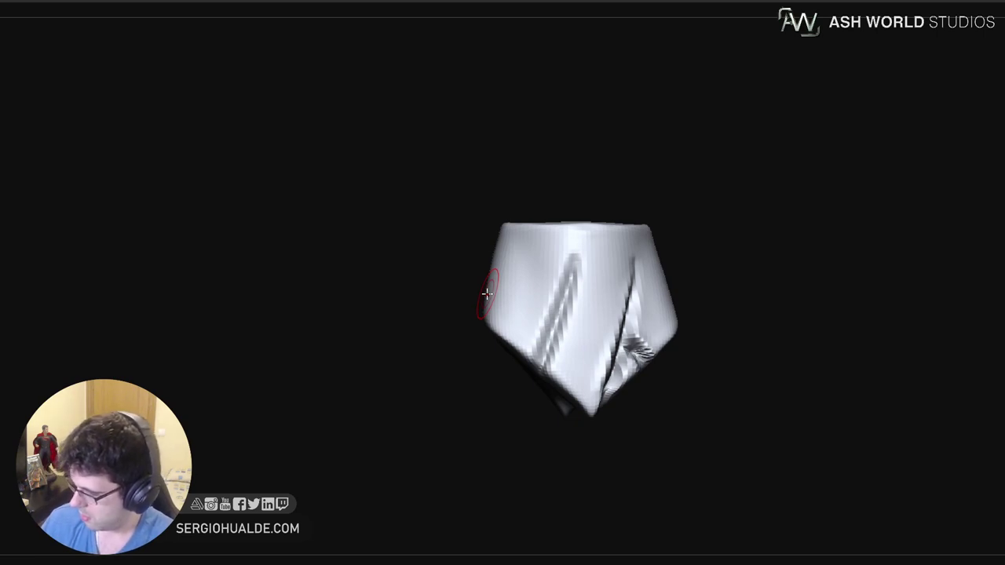
# Carve two diagonal creases on the cloth's back, one reaching the pointed tip and one ending at the side hem
pyautogui.keyDown('alt'); pyautogui.moveTo(513, 282); pyautogui.dragTo(517, 307, button='right'); pyautogui.keyUp('alt')
pyautogui.keyDown('alt'); pyautogui.moveTo(579, 345); pyautogui.dragTo(436, 299, button='right'); pyautogui.keyUp('alt')
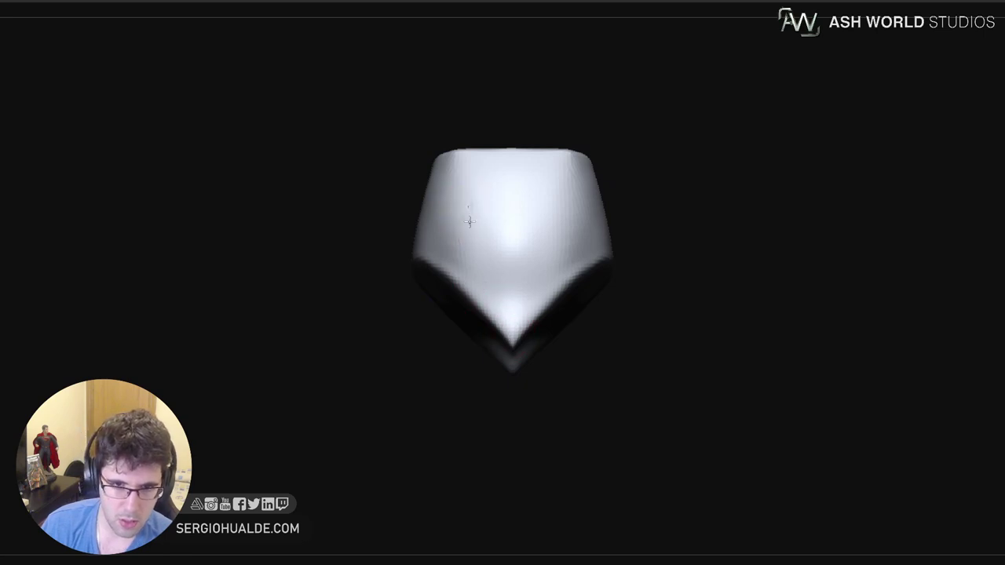
pyautogui.moveTo(470, 209)
pyautogui.mouseDown()
pyautogui.moveTo(509, 362)
pyautogui.moveTo(499, 331)
pyautogui.mouseUp()
pyautogui.moveTo(469, 235); pyautogui.dragTo(518, 342)
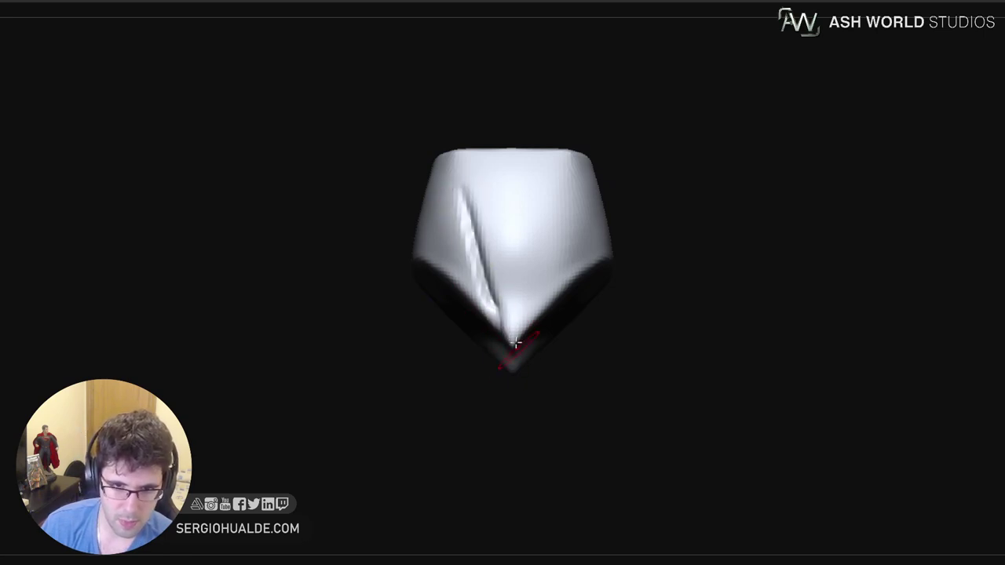
pyautogui.moveTo(477, 254); pyautogui.dragTo(518, 362)
pyautogui.moveTo(488, 305); pyautogui.dragTo(503, 343)
pyautogui.moveTo(526, 195); pyautogui.dragTo(572, 274)
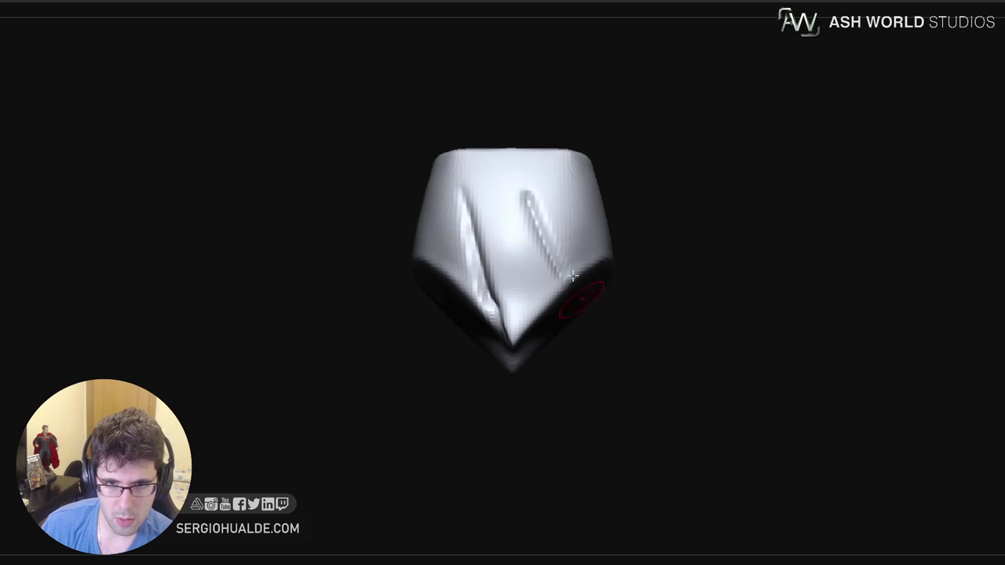
pyautogui.moveTo(535, 216); pyautogui.dragTo(565, 281)
# Push in the back's lower edge beside the crease that reaches the tip, forming a hollow under the fold
pyautogui.moveTo(471, 278); pyautogui.dragTo(504, 275, button='right')
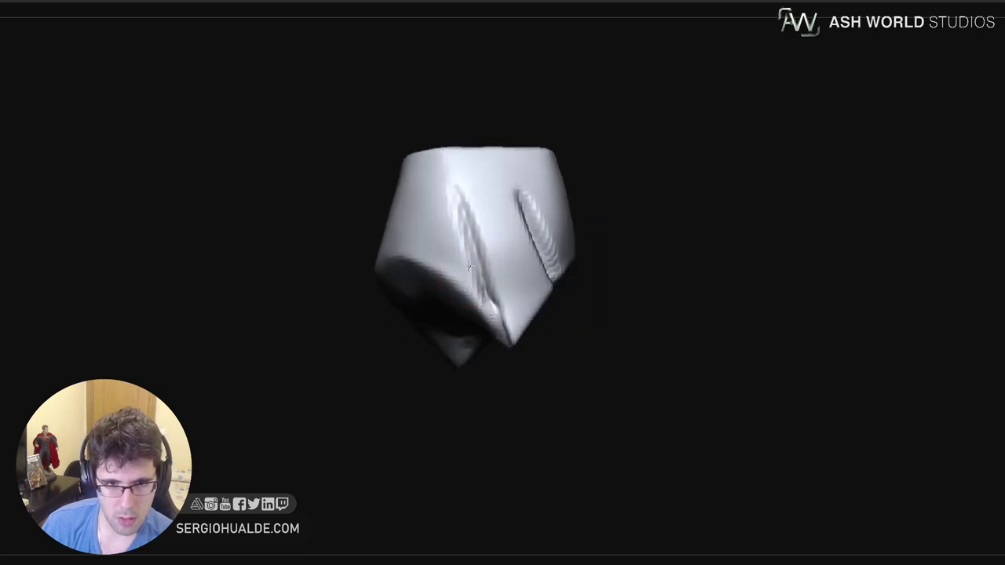
pyautogui.moveTo(472, 265); pyautogui.dragTo(441, 291)
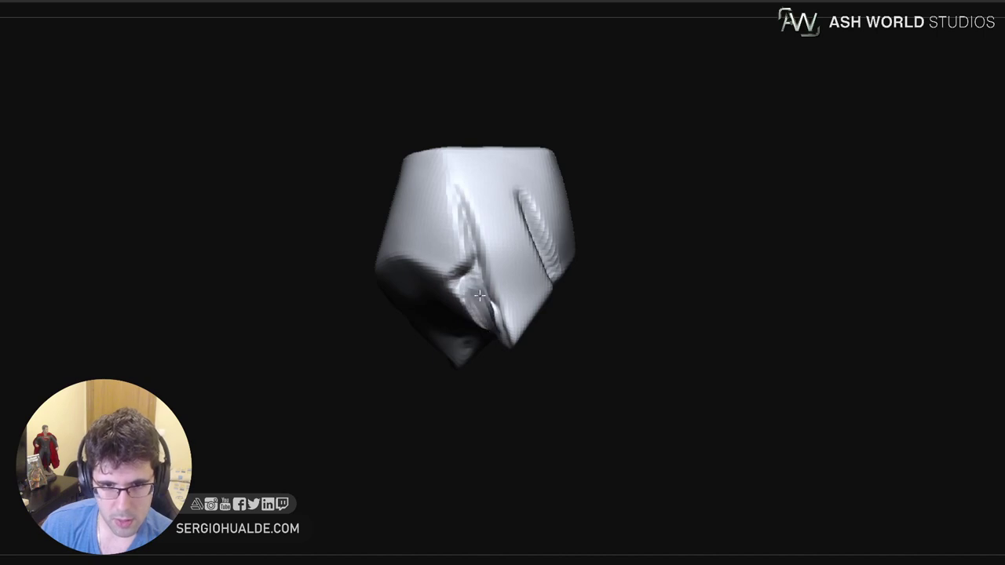
pyautogui.moveTo(465, 280)
pyautogui.mouseDown()
pyautogui.moveTo(487, 321)
pyautogui.moveTo(476, 274)
pyautogui.moveTo(502, 340)
pyautogui.moveTo(513, 343)
pyautogui.mouseUp()
pyautogui.keyDown('alt'); pyautogui.moveTo(540, 389); pyautogui.dragTo(587, 449); pyautogui.keyUp('alt')
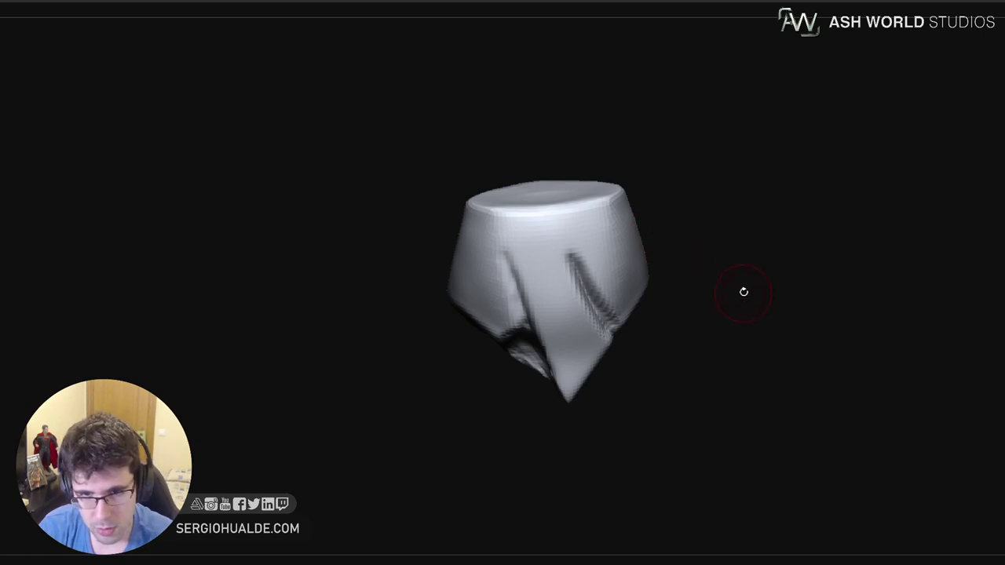
# Check the cloth's back against the full figure, isolate it again and reshape the crease ending at the side hem
pyautogui.moveTo(744, 291)
pyautogui.mouseDown(button='right')
pyautogui.moveTo(644, 342)
pyautogui.moveTo(639, 304)
pyautogui.moveTo(598, 345)
pyautogui.mouseUp(button='right')
pyautogui.hotkey('alt', 's')
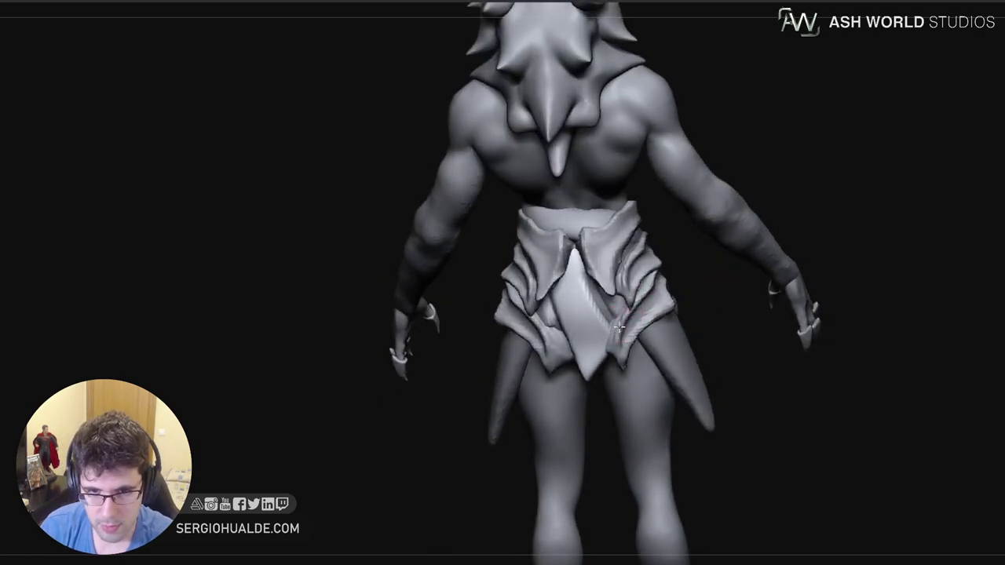
pyautogui.press('s')
pyautogui.moveTo(589, 362)
pyautogui.mouseDown()
pyautogui.moveTo(604, 361)
pyautogui.moveTo(584, 366)
pyautogui.mouseUp()
pyautogui.hotkey('alt', 's')
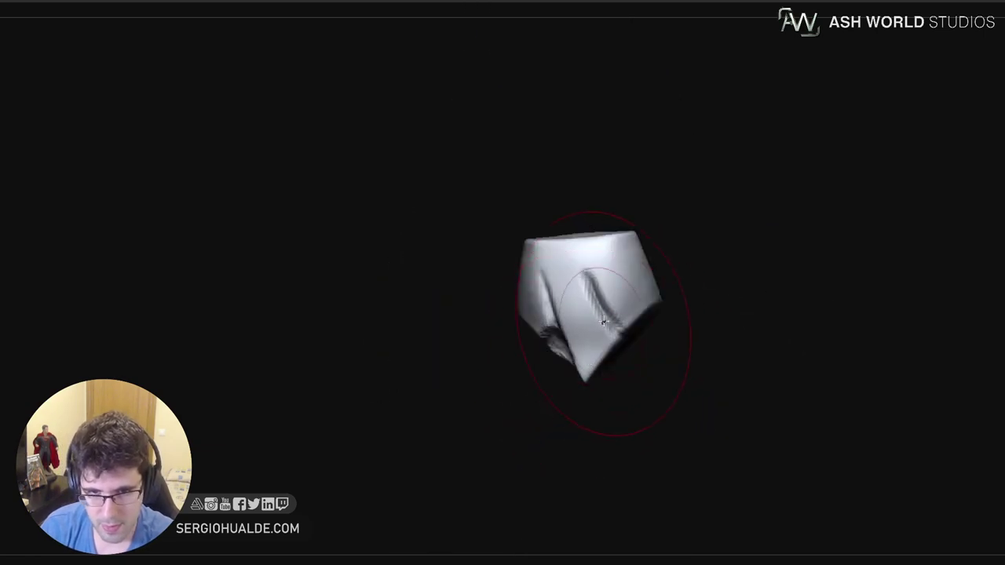
pyautogui.moveTo(603, 321); pyautogui.dragTo(594, 314)
pyautogui.press('s')
pyautogui.moveTo(588, 275); pyautogui.dragTo(602, 302)
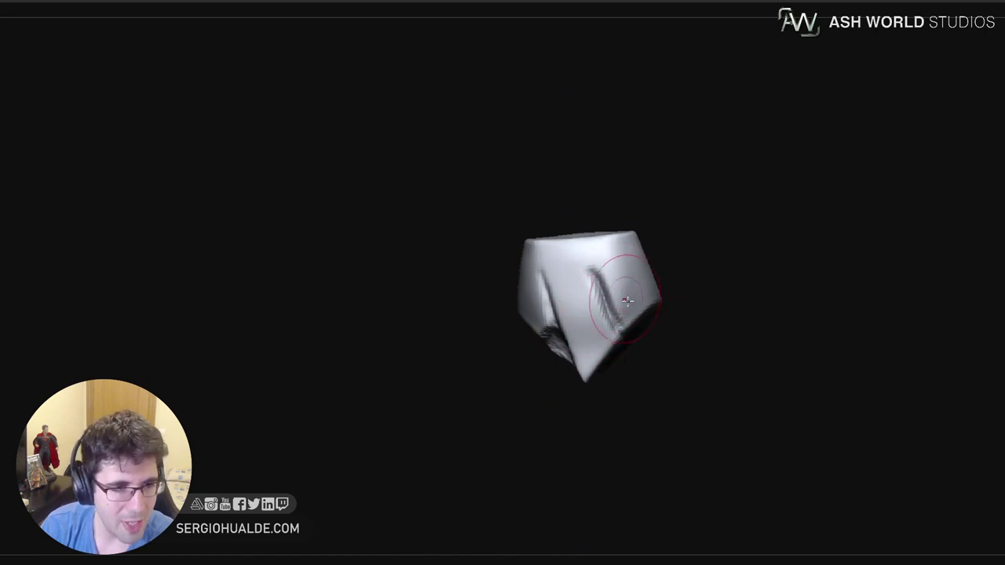
# Deepen the hollow beneath the front crease that leads to the pointed tip
pyautogui.moveTo(618, 299)
pyautogui.mouseDown(button='right')
pyautogui.moveTo(711, 312)
pyautogui.moveTo(706, 327)
pyautogui.moveTo(650, 318)
pyautogui.moveTo(667, 337)
pyautogui.moveTo(661, 345)
pyautogui.mouseUp(button='right')
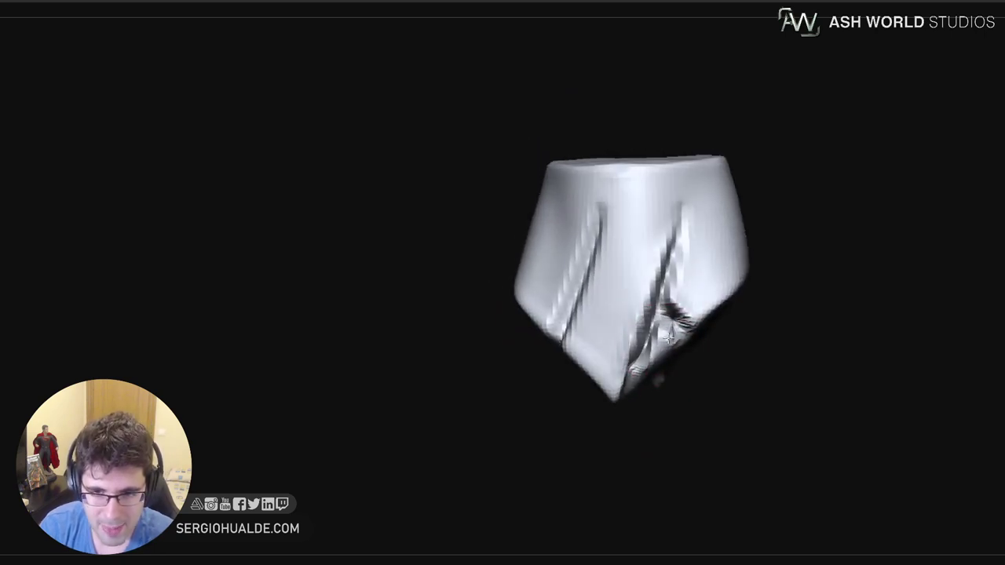
pyautogui.moveTo(661, 346)
pyautogui.mouseDown()
pyautogui.moveTo(643, 370)
pyautogui.moveTo(653, 380)
pyautogui.mouseUp()
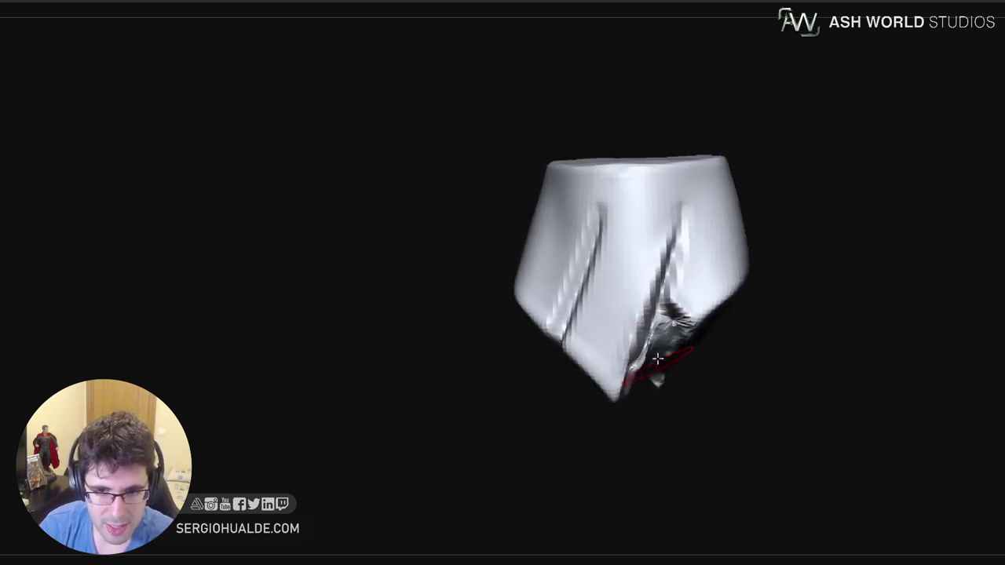
pyautogui.moveTo(655, 380); pyautogui.dragTo(614, 365, button='right')
pyautogui.moveTo(614, 384)
pyautogui.mouseDown()
pyautogui.moveTo(664, 333)
pyautogui.moveTo(707, 318)
pyautogui.moveTo(694, 317)
pyautogui.moveTo(616, 384)
pyautogui.mouseUp()
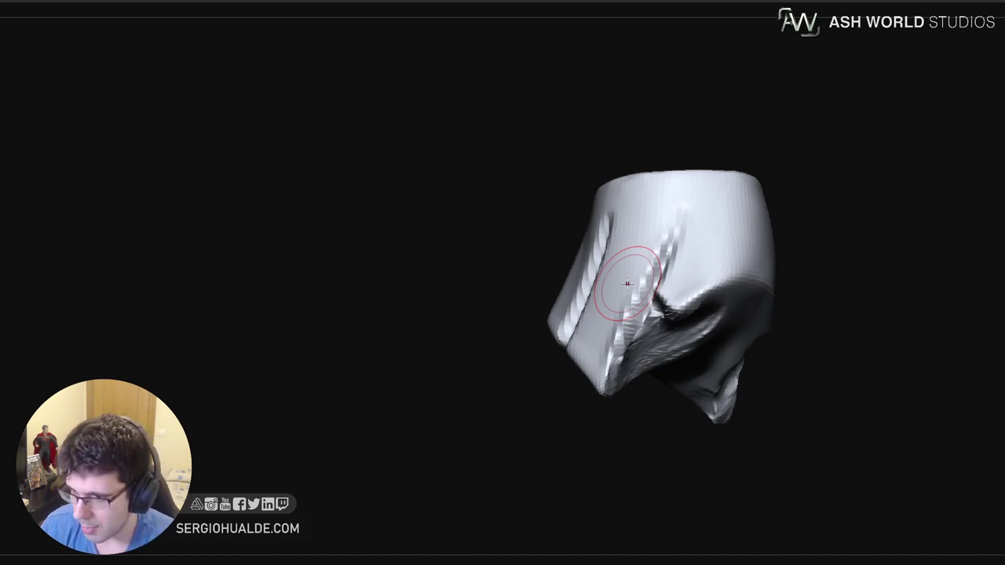
# Refine the front fold's edge along the tip crease and the inner surface of the hollow beside it
pyautogui.moveTo(646, 275); pyautogui.dragTo(641, 291)
pyautogui.moveTo(641, 291)
pyautogui.mouseDown(button='right')
pyautogui.moveTo(619, 354)
pyautogui.moveTo(614, 325)
pyautogui.mouseUp(button='right')
pyautogui.moveTo(615, 325)
pyautogui.mouseDown()
pyautogui.moveTo(604, 384)
pyautogui.moveTo(612, 380)
pyautogui.mouseUp()
pyautogui.moveTo(627, 379); pyautogui.dragTo(661, 369, button='right')
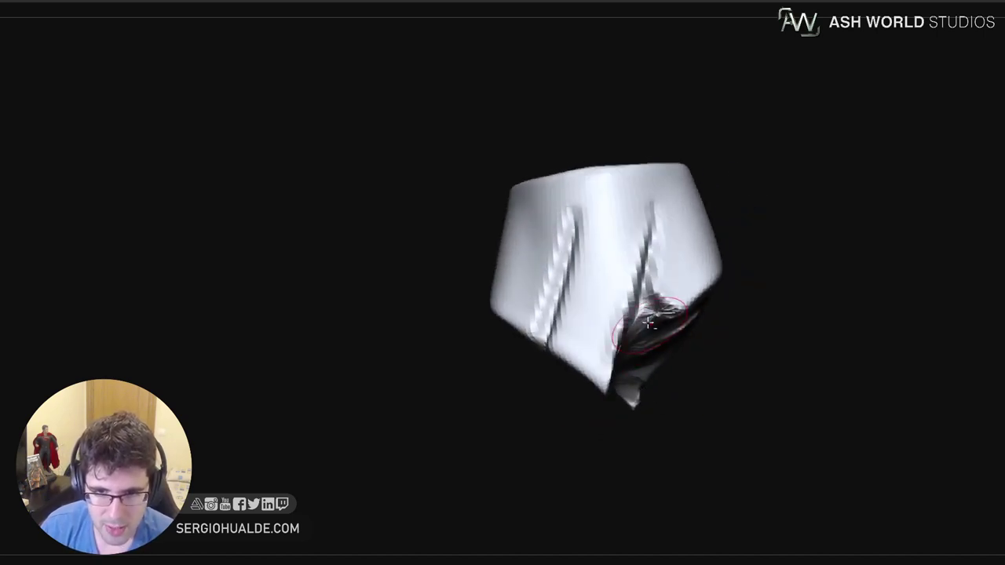
pyautogui.moveTo(651, 297); pyautogui.dragTo(628, 302, button='right')
pyautogui.moveTo(639, 317)
pyautogui.mouseDown()
pyautogui.moveTo(630, 340)
pyautogui.moveTo(632, 297)
pyautogui.moveTo(622, 361)
pyautogui.mouseUp()
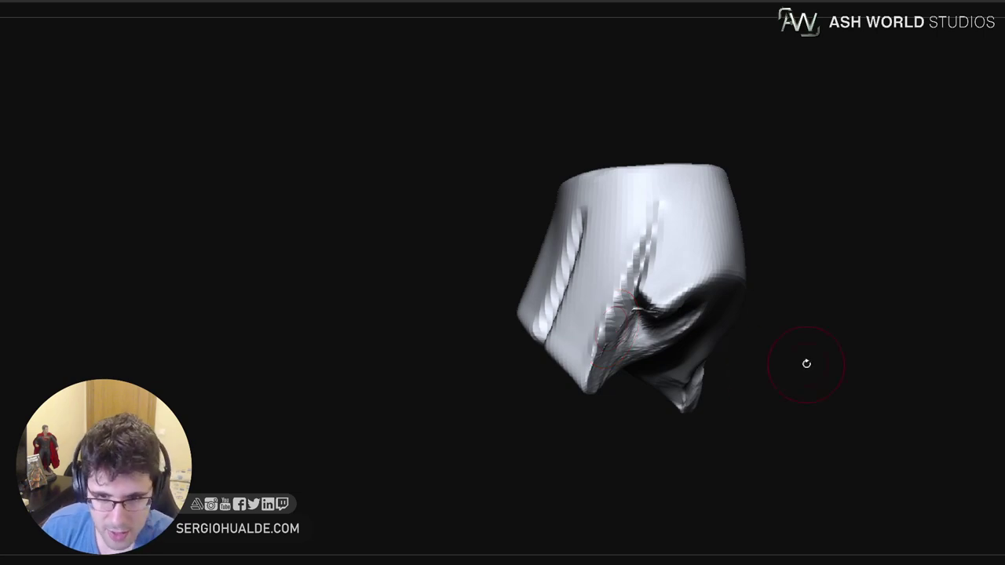
# Smooth and reshape the underside of the front fold from below, then show the full figure
pyautogui.moveTo(806, 363); pyautogui.dragTo(793, 271)
pyautogui.moveTo(641, 324); pyautogui.dragTo(650, 367)
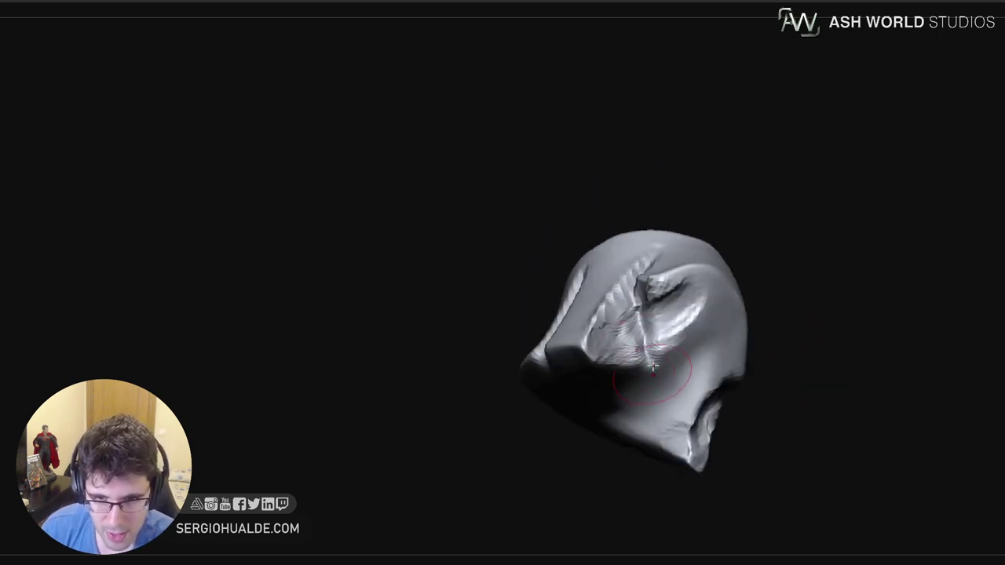
pyautogui.moveTo(632, 449); pyautogui.dragTo(637, 502)
pyautogui.moveTo(656, 459); pyautogui.dragTo(626, 420)
pyautogui.moveTo(631, 368)
pyautogui.mouseDown()
pyautogui.moveTo(626, 361)
pyautogui.moveTo(666, 354)
pyautogui.moveTo(686, 317)
pyautogui.mouseUp()
pyautogui.moveTo(661, 418)
pyautogui.mouseDown()
pyautogui.moveTo(665, 321)
pyautogui.moveTo(646, 334)
pyautogui.moveTo(664, 311)
pyautogui.moveTo(691, 321)
pyautogui.moveTo(670, 350)
pyautogui.moveTo(666, 317)
pyautogui.moveTo(641, 330)
pyautogui.moveTo(698, 311)
pyautogui.moveTo(690, 349)
pyautogui.moveTo(653, 346)
pyautogui.moveTo(681, 321)
pyautogui.moveTo(641, 372)
pyautogui.mouseUp()
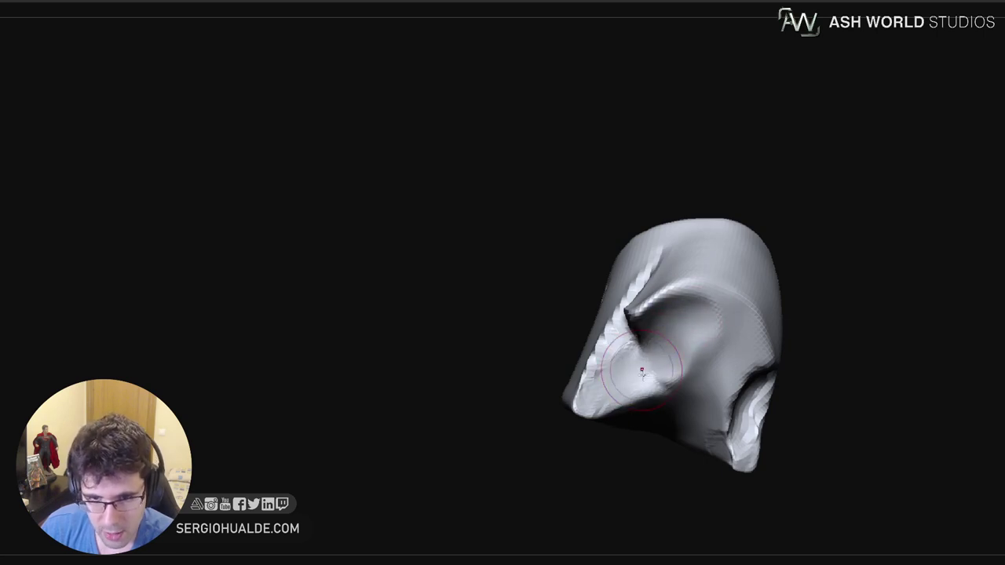
pyautogui.moveTo(643, 436)
pyautogui.mouseDown()
pyautogui.moveTo(673, 447)
pyautogui.moveTo(671, 429)
pyautogui.moveTo(678, 461)
pyautogui.mouseUp()
pyautogui.moveTo(679, 460); pyautogui.dragTo(675, 455, button='right')
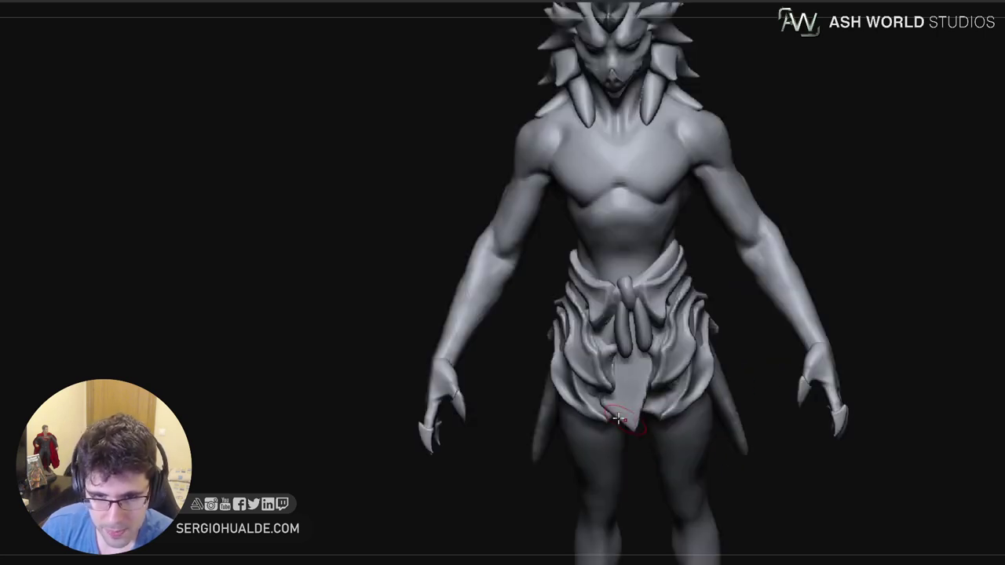
# Isolate the cloth again and deepen the front's other diagonal crease down to the hem
pyautogui.moveTo(618, 416)
pyautogui.mouseDown(button='right')
pyautogui.moveTo(601, 414)
pyautogui.moveTo(632, 366)
pyautogui.moveTo(617, 381)
pyautogui.moveTo(615, 342)
pyautogui.mouseUp(button='right')
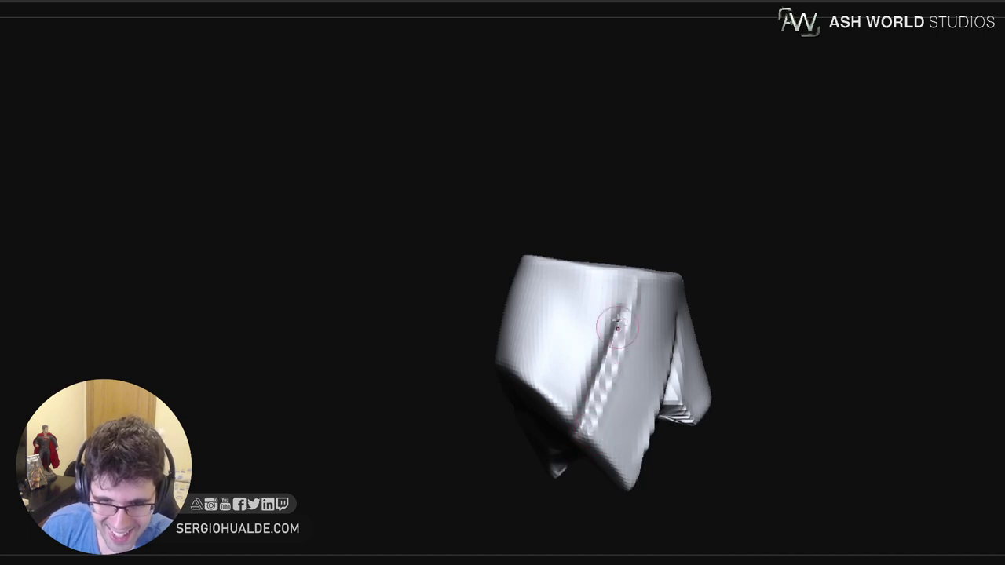
pyautogui.moveTo(625, 281); pyautogui.dragTo(579, 408)
pyautogui.moveTo(602, 353); pyautogui.dragTo(579, 418)
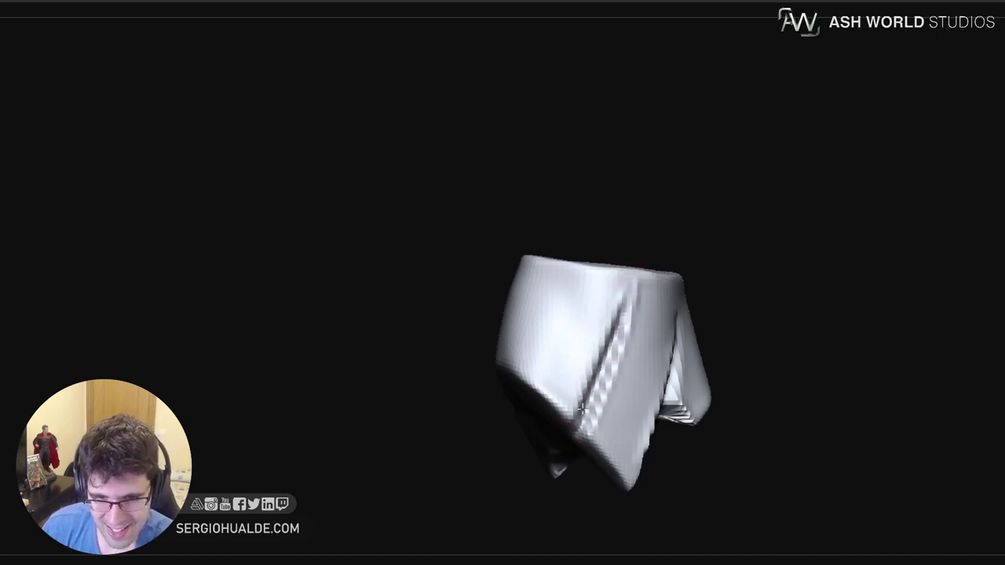
pyautogui.moveTo(606, 362); pyautogui.dragTo(576, 436)
pyautogui.moveTo(590, 420); pyautogui.dragTo(592, 364, button='right')
pyautogui.moveTo(624, 355); pyautogui.dragTo(579, 433)
pyautogui.moveTo(614, 372); pyautogui.dragTo(576, 434)
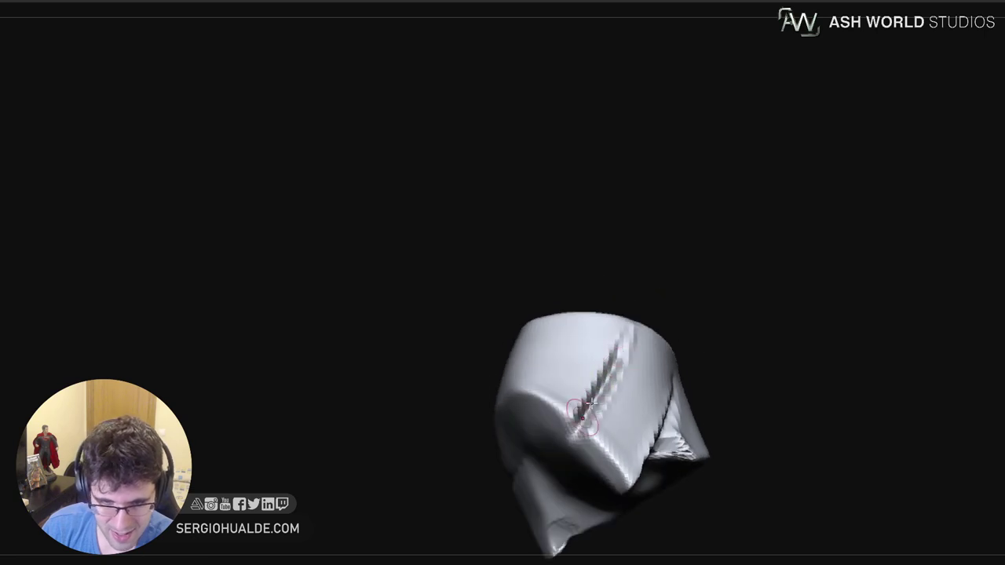
pyautogui.moveTo(608, 389); pyautogui.dragTo(575, 434)
pyautogui.moveTo(585, 485)
pyautogui.mouseDown(button='right')
pyautogui.moveTo(594, 433)
pyautogui.moveTo(630, 416)
pyautogui.moveTo(579, 406)
pyautogui.mouseUp(button='right')
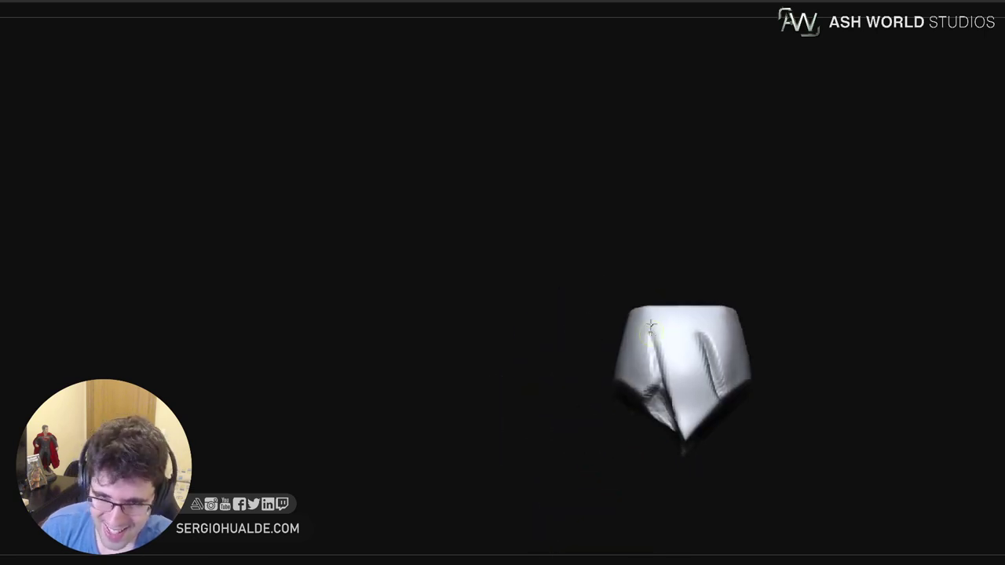
# Carve the front crease leading to the pointed tip all the way up to the cloth's upper edge
pyautogui.keyDown('ctrl'); pyautogui.moveTo(651, 327); pyautogui.dragTo(653, 347, button='right'); pyautogui.keyUp('ctrl')
pyautogui.moveTo(642, 298); pyautogui.dragTo(666, 394)
pyautogui.hotkey('ctrl', 'z')
pyautogui.moveTo(640, 303); pyautogui.dragTo(675, 436)
# Extend the front's second diagonal crease from the cloth's upper edge to the hem and sharpen its groove
pyautogui.moveTo(726, 359); pyautogui.dragTo(705, 348, button='right')
pyautogui.moveTo(713, 308); pyautogui.dragTo(740, 411)
pyautogui.moveTo(718, 391); pyautogui.dragTo(737, 383, button='right')
pyautogui.moveTo(709, 317); pyautogui.dragTo(695, 315, button='right')
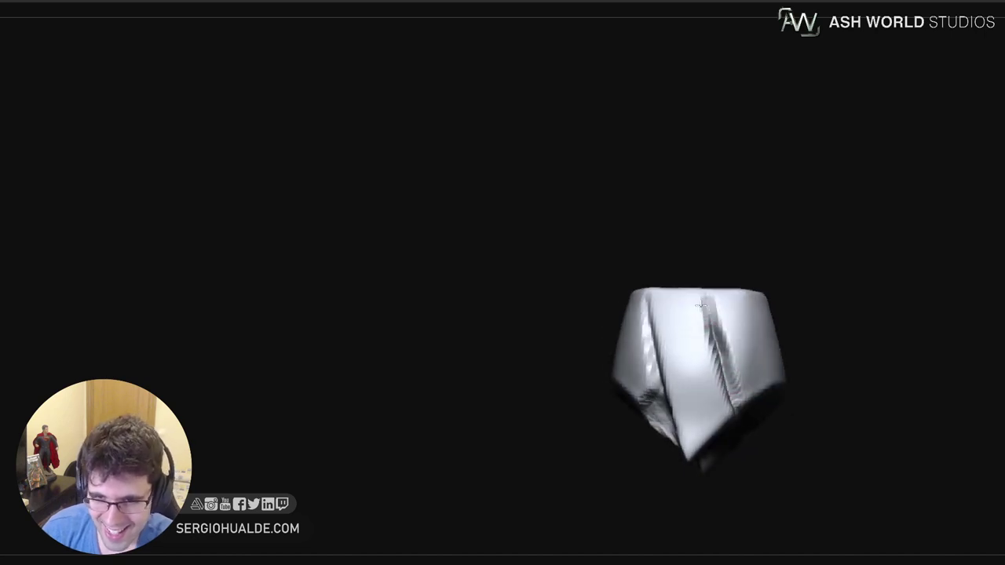
pyautogui.moveTo(703, 310); pyautogui.dragTo(740, 408)
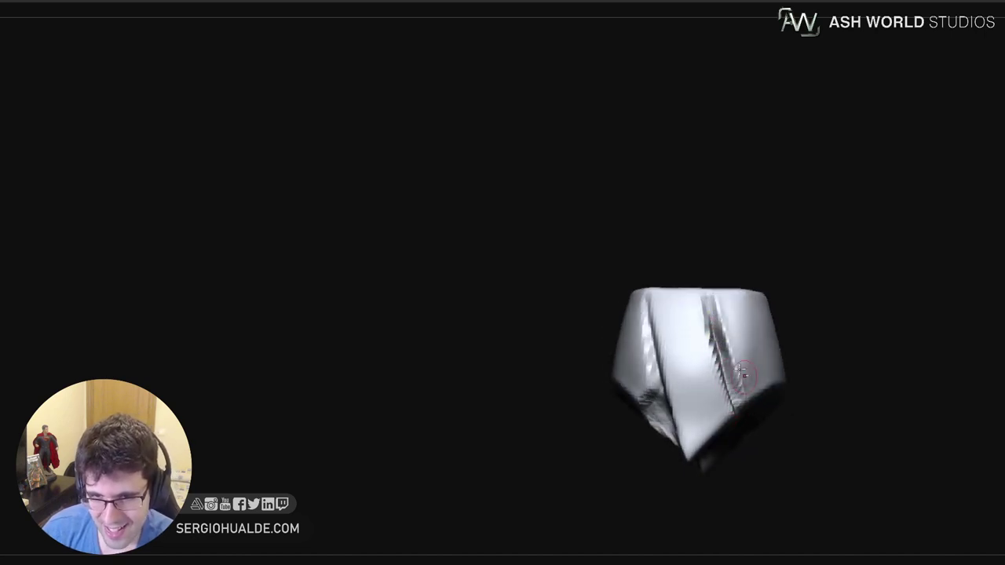
# Carve out the cloth's underside beside the tip crease to hollow the interior behind the folds
pyautogui.moveTo(636, 351); pyautogui.dragTo(666, 348, button='right')
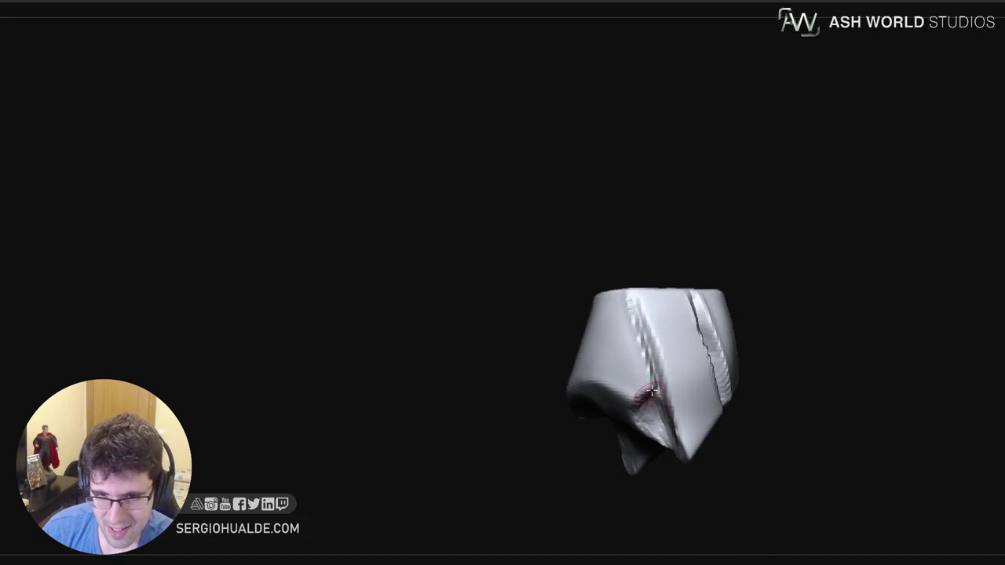
pyautogui.moveTo(654, 453)
pyautogui.keyDown('ctrl'); pyautogui.mouseDown(button='right')
pyautogui.moveTo(668, 297)
pyautogui.moveTo(639, 384)
pyautogui.mouseUp(button='right'); pyautogui.keyUp('ctrl')
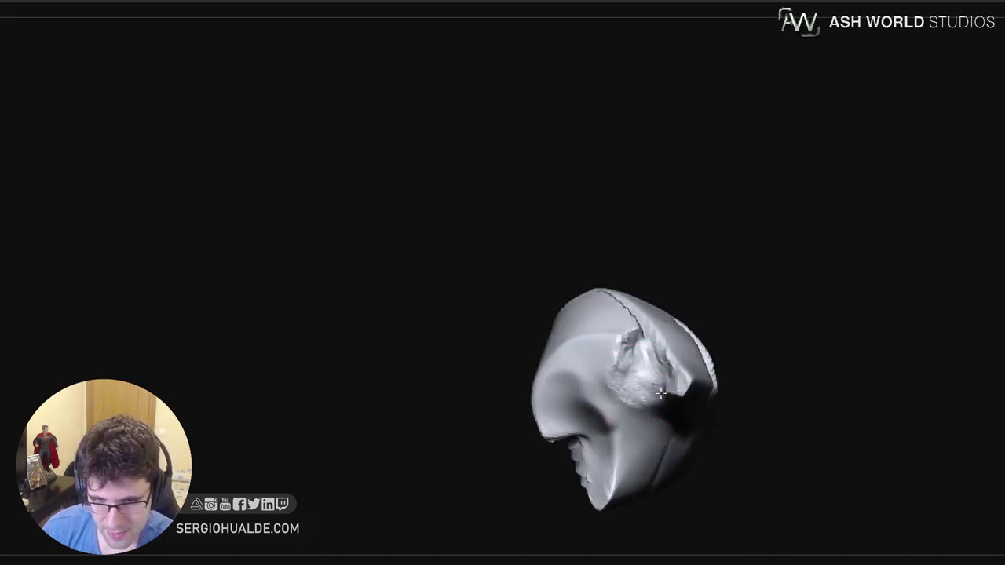
pyautogui.moveTo(613, 358)
pyautogui.mouseDown()
pyautogui.moveTo(558, 392)
pyautogui.moveTo(616, 459)
pyautogui.moveTo(655, 386)
pyautogui.mouseUp()
pyautogui.moveTo(564, 369); pyautogui.dragTo(567, 434)
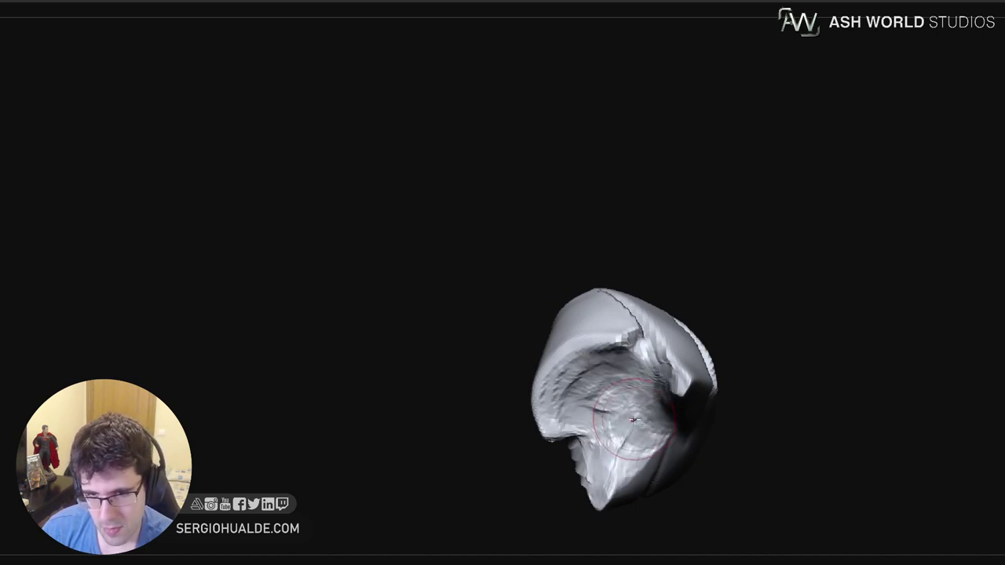
pyautogui.moveTo(615, 471); pyautogui.dragTo(642, 461)
# Hollow the rest of the cloth's interior from the opposite side, leaving a thin rim along the hem
pyautogui.moveTo(642, 461)
pyautogui.keyDown('ctrl'); pyautogui.mouseDown(button='right')
pyautogui.moveTo(637, 408)
pyautogui.moveTo(703, 423)
pyautogui.moveTo(678, 381)
pyautogui.mouseUp(button='right'); pyautogui.keyUp('ctrl')
pyautogui.keyDown('ctrl'); pyautogui.moveTo(678, 381); pyautogui.dragTo(673, 449, button='right'); pyautogui.keyUp('ctrl')
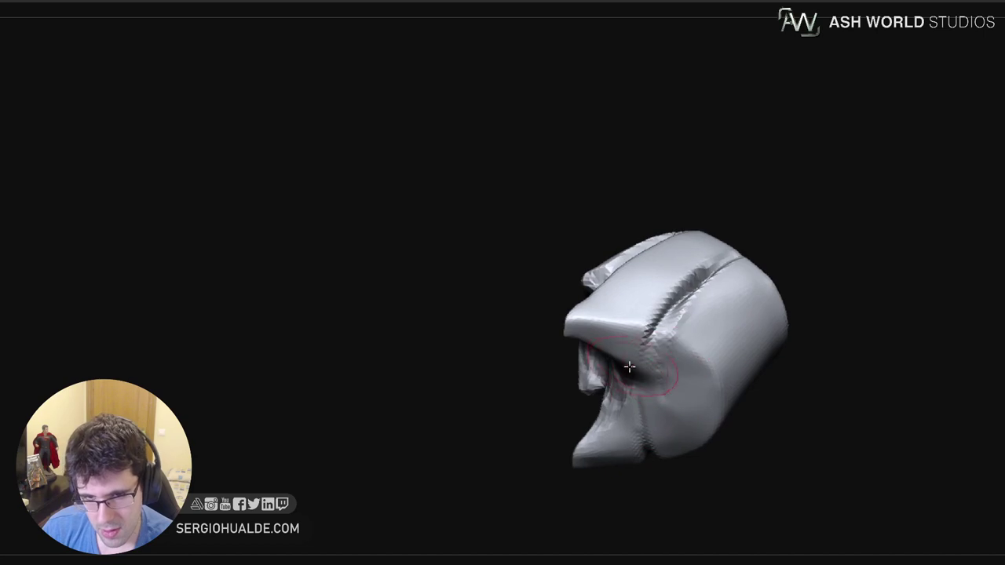
pyautogui.moveTo(627, 366); pyautogui.dragTo(635, 314, button='right')
pyautogui.moveTo(638, 350); pyautogui.dragTo(625, 356)
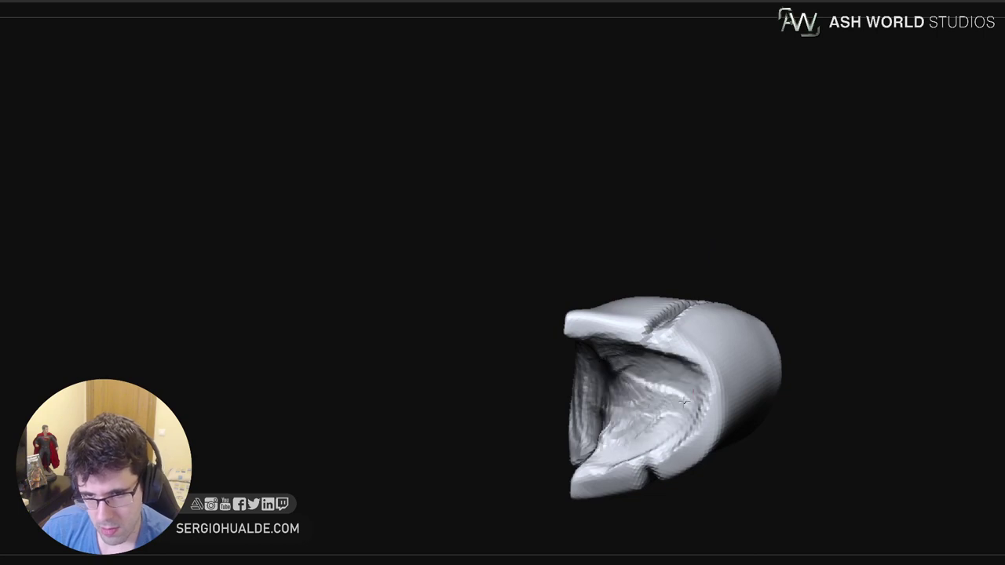
pyautogui.moveTo(641, 380); pyautogui.dragTo(620, 368, button='right')
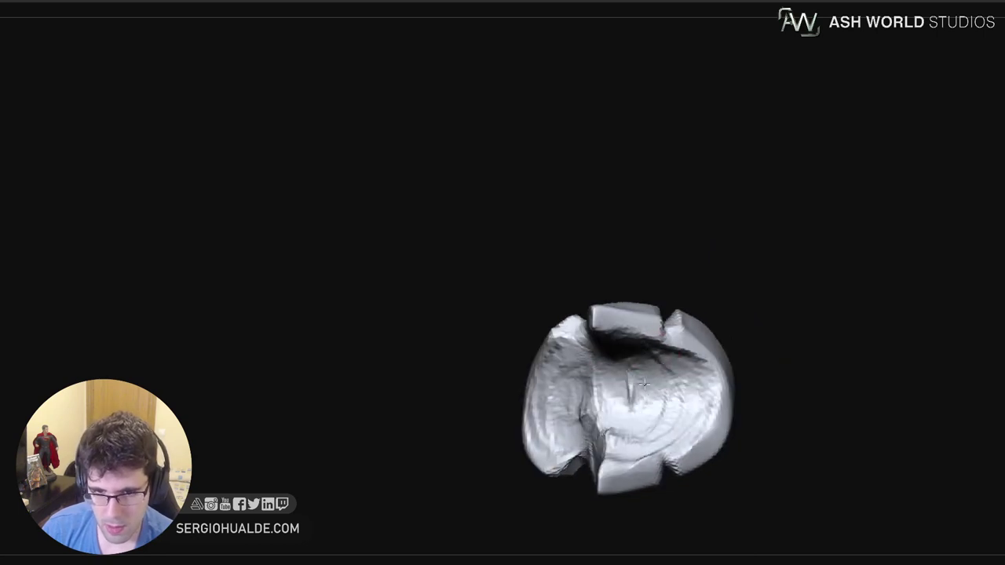
pyautogui.moveTo(623, 433)
pyautogui.mouseDown()
pyautogui.moveTo(681, 405)
pyautogui.moveTo(594, 416)
pyautogui.moveTo(602, 372)
pyautogui.mouseUp()
# Show the full figure again, select the long side flaps and pull them outward from the thighs with a resized brush
pyautogui.moveTo(646, 443); pyautogui.dragTo(672, 506, button='right')
pyautogui.hotkey('alt', 's')
pyautogui.keyDown('ctrl'); pyautogui.moveTo(668, 458); pyautogui.dragTo(688, 382, button='right'); pyautogui.keyUp('ctrl')
pyautogui.keyDown('alt'); pyautogui.click(668, 473); pyautogui.keyUp('alt')
pyautogui.hotkey('alt', 's')
pyautogui.hotkey('alt', 's')
pyautogui.moveTo(751, 404)
pyautogui.mouseDown(button='right')
pyautogui.moveTo(756, 415)
pyautogui.moveTo(716, 369)
pyautogui.mouseUp(button='right')
pyautogui.keyDown('alt'); pyautogui.click(736, 431); pyautogui.keyUp('alt')
pyautogui.press('s')
pyautogui.moveTo(722, 400)
pyautogui.mouseDown()
pyautogui.moveTo(738, 402)
pyautogui.moveTo(729, 398)
pyautogui.mouseUp()
pyautogui.moveTo(710, 323); pyautogui.dragTo(722, 323)
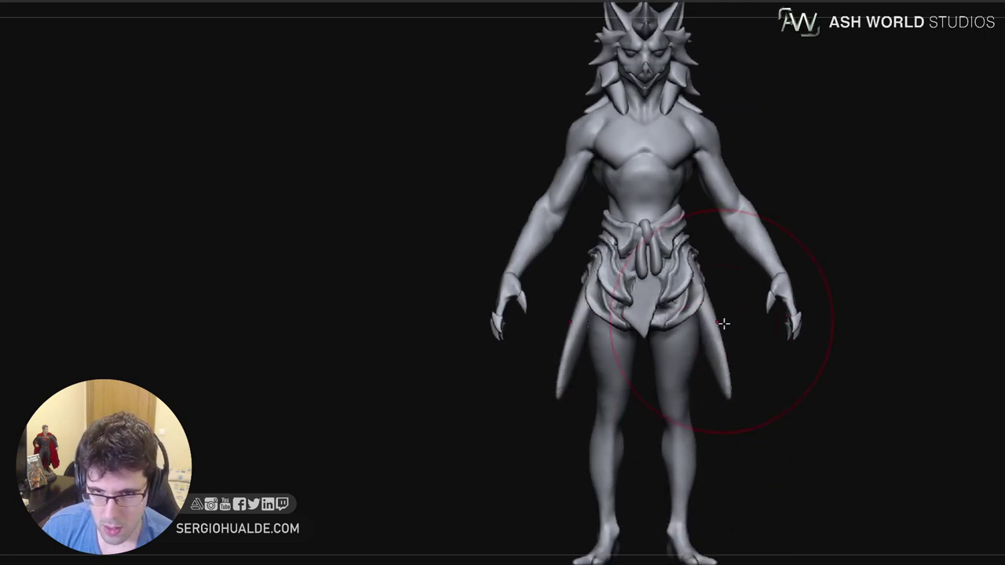
# Reshape the curve of the long side flaps from behind, adjusting the brush size
pyautogui.moveTo(794, 325)
pyautogui.mouseDown(button='right')
pyautogui.moveTo(764, 328)
pyautogui.moveTo(760, 310)
pyautogui.mouseUp(button='right')
pyautogui.press('s')
pyautogui.moveTo(759, 309); pyautogui.dragTo(755, 309)
pyautogui.moveTo(750, 309); pyautogui.dragTo(731, 300)
pyautogui.moveTo(723, 354); pyautogui.dragTo(718, 353)
pyautogui.moveTo(733, 307); pyautogui.dragTo(739, 311)
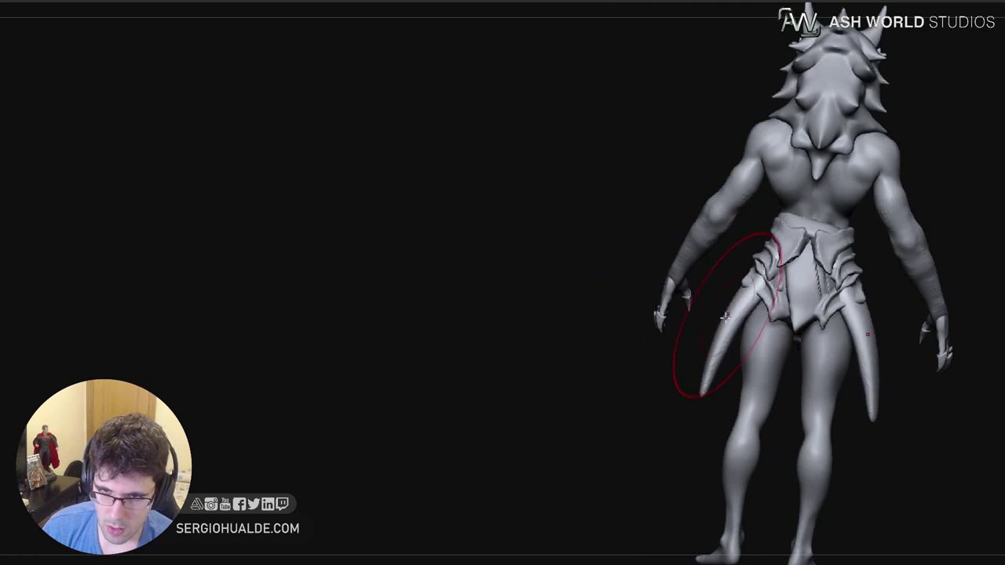
pyautogui.moveTo(722, 346); pyautogui.dragTo(729, 347)
pyautogui.moveTo(785, 321); pyautogui.dragTo(849, 333, button='right')
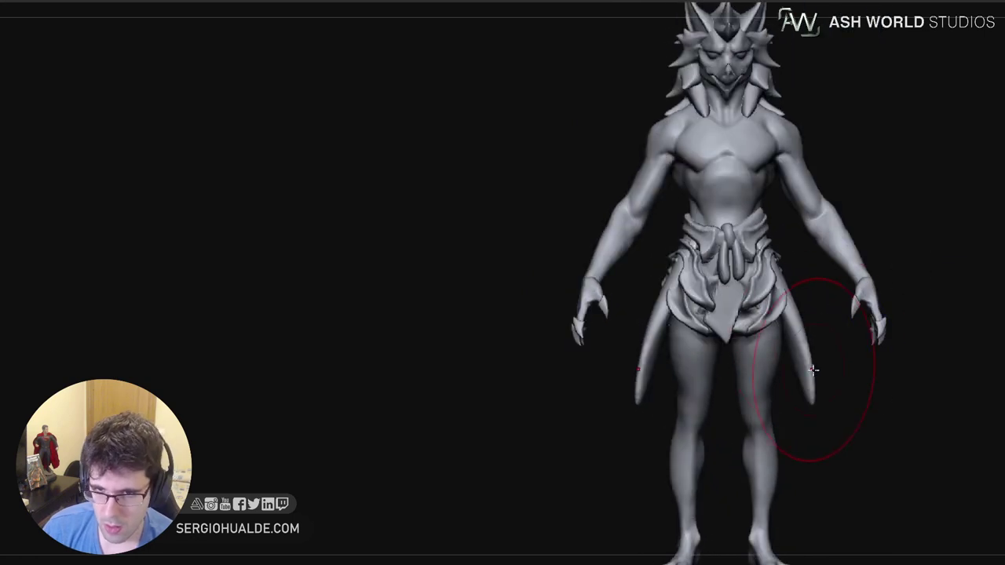
# Select the body and reshape the outer and inner contours of the thighs above the knees with a smaller brush
pyautogui.keyDown('alt'); pyautogui.moveTo(778, 345); pyautogui.dragTo(755, 367, button='right'); pyautogui.keyUp('alt')
pyautogui.keyDown('alt'); pyautogui.moveTo(719, 254); pyautogui.dragTo(712, 277, button='right'); pyautogui.keyUp('alt')
pyautogui.keyDown('alt'); pyautogui.click(660, 382); pyautogui.keyUp('alt')
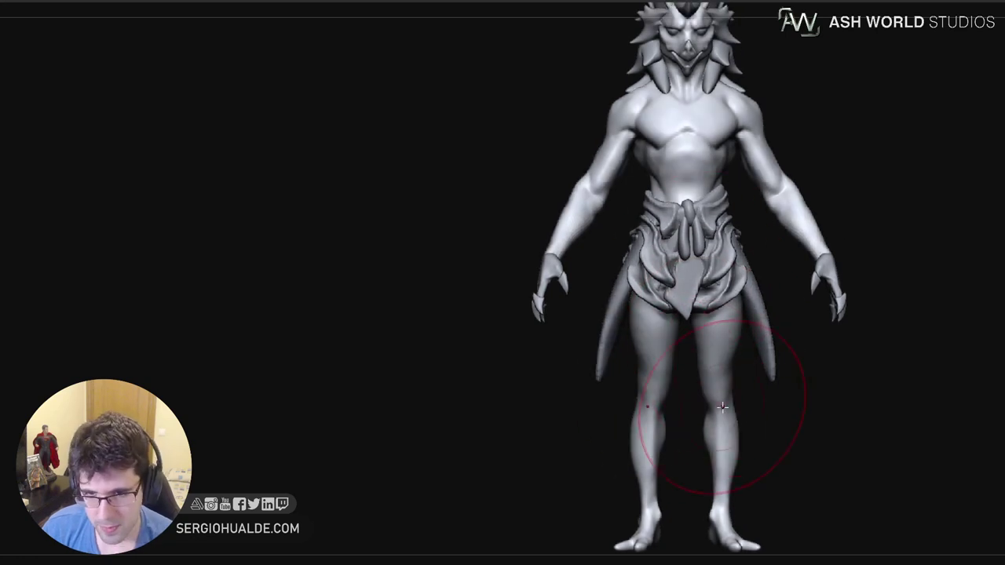
pyautogui.press('[')
pyautogui.moveTo(729, 383); pyautogui.dragTo(735, 383)
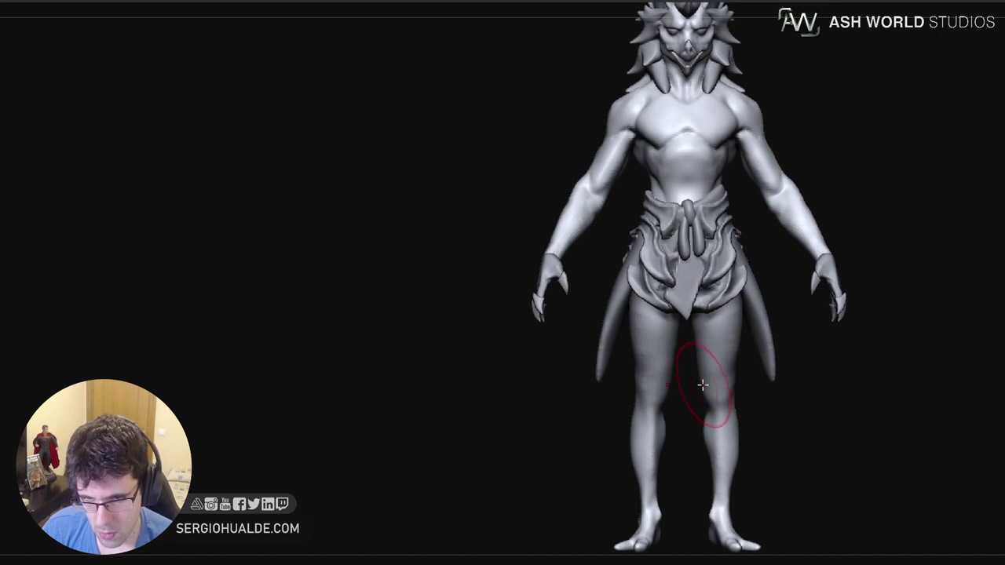
pyautogui.moveTo(713, 384); pyautogui.dragTo(718, 380)
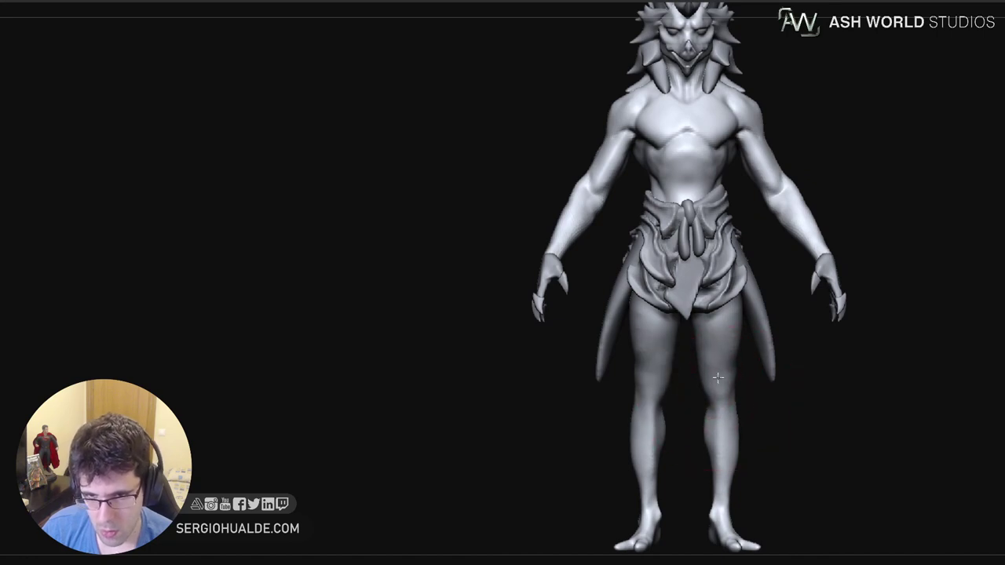
pyautogui.moveTo(718, 381)
pyautogui.mouseDown(button='right')
pyautogui.moveTo(730, 392)
pyautogui.moveTo(757, 388)
pyautogui.mouseUp(button='right')
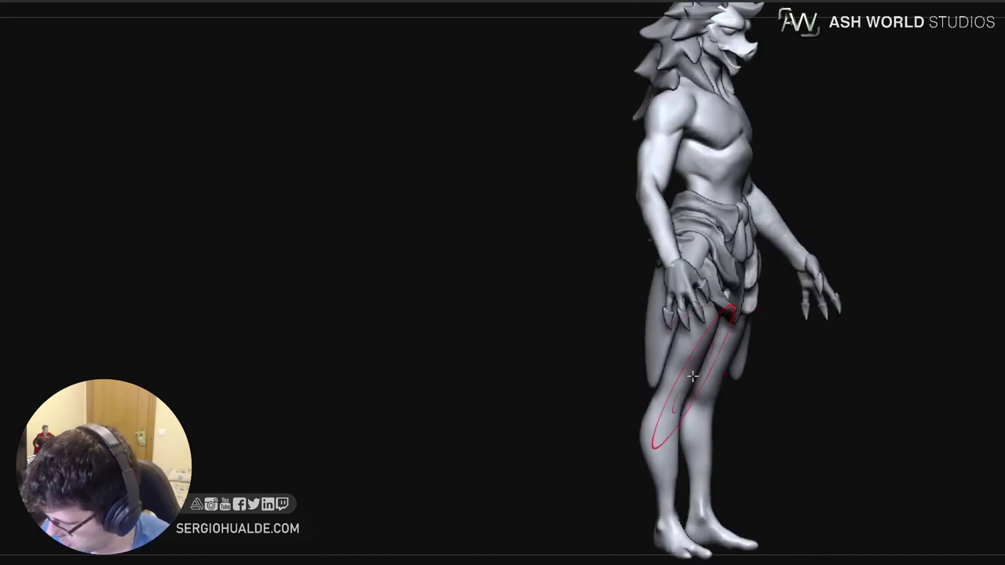